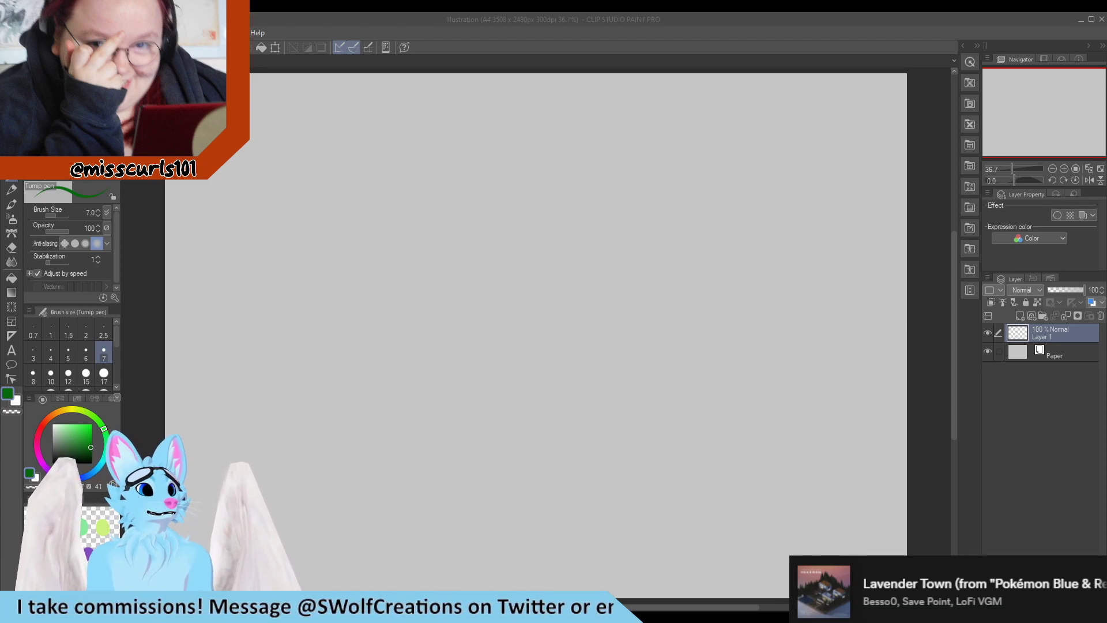
# Switch the drawing color to black and handwrite the word "Warm" near the middle of the blank canvas
pyautogui.click(60, 449)
pyautogui.moveTo(57, 450); pyautogui.dragTo(52, 461)
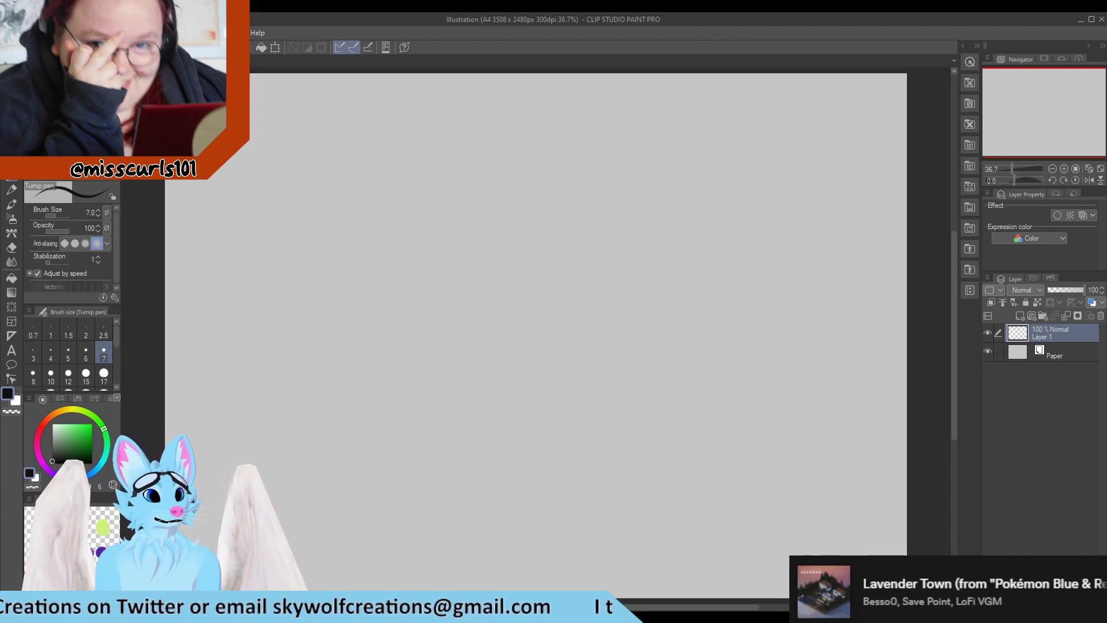
pyautogui.moveTo(185, 80); pyautogui.dragTo(187, 82)
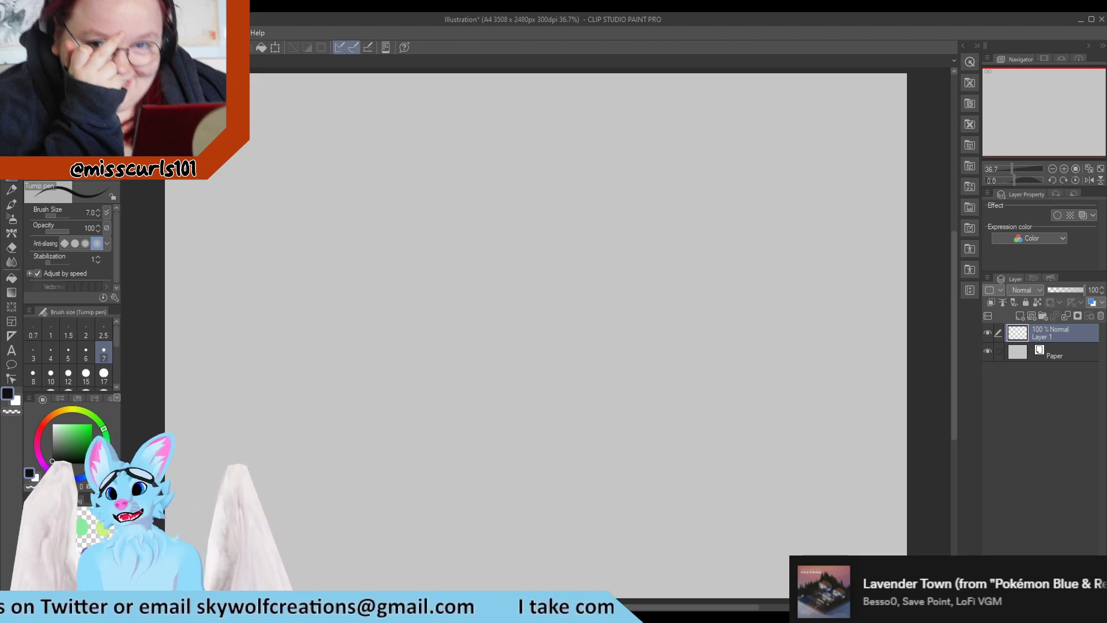
pyautogui.moveTo(477, 205)
pyautogui.mouseDown()
pyautogui.moveTo(492, 231)
pyautogui.moveTo(542, 232)
pyautogui.mouseUp()
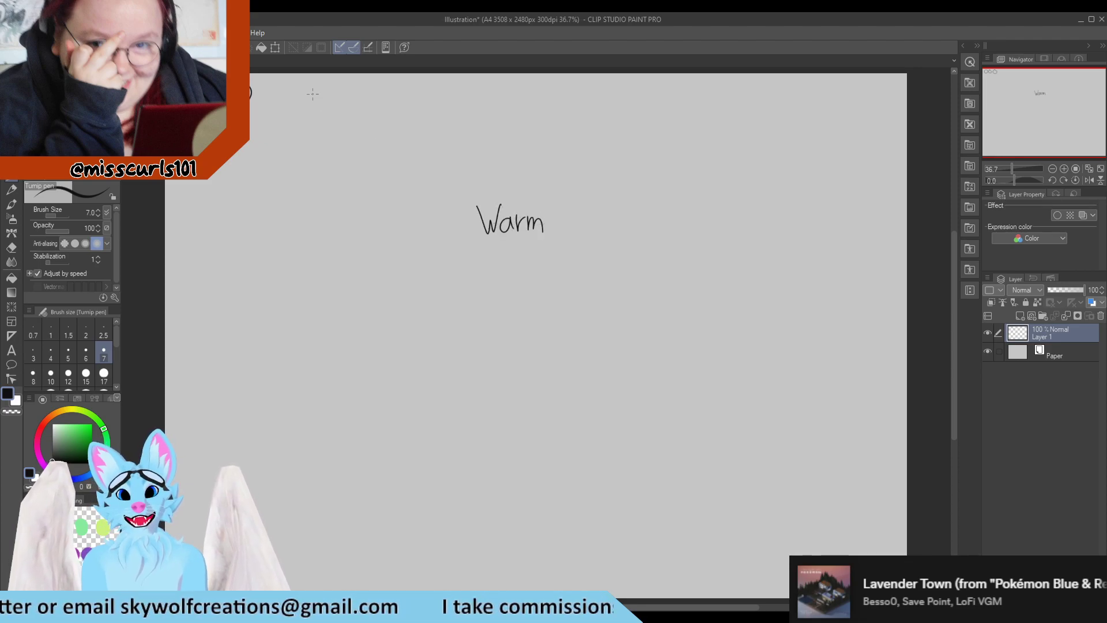
# Draw a row of small freehand circles along the top edge of the canvas
pyautogui.moveTo(271, 77)
pyautogui.mouseDown()
pyautogui.moveTo(332, 78)
pyautogui.moveTo(371, 102)
pyautogui.moveTo(378, 77)
pyautogui.mouseUp()
pyautogui.moveTo(403, 77)
pyautogui.mouseDown()
pyautogui.moveTo(396, 81)
pyautogui.moveTo(494, 78)
pyautogui.moveTo(503, 95)
pyautogui.moveTo(521, 78)
pyautogui.moveTo(539, 110)
pyautogui.moveTo(554, 78)
pyautogui.mouseUp()
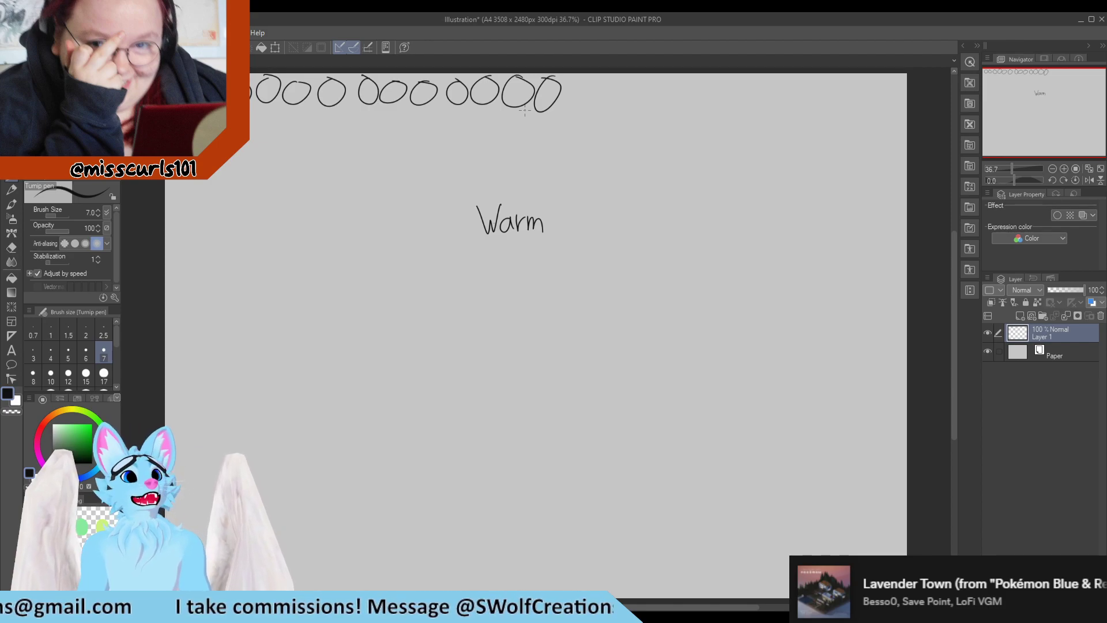
pyautogui.moveTo(577, 77)
pyautogui.mouseDown()
pyautogui.moveTo(570, 82)
pyautogui.moveTo(628, 95)
pyautogui.moveTo(636, 81)
pyautogui.moveTo(653, 102)
pyautogui.moveTo(659, 79)
pyautogui.mouseUp()
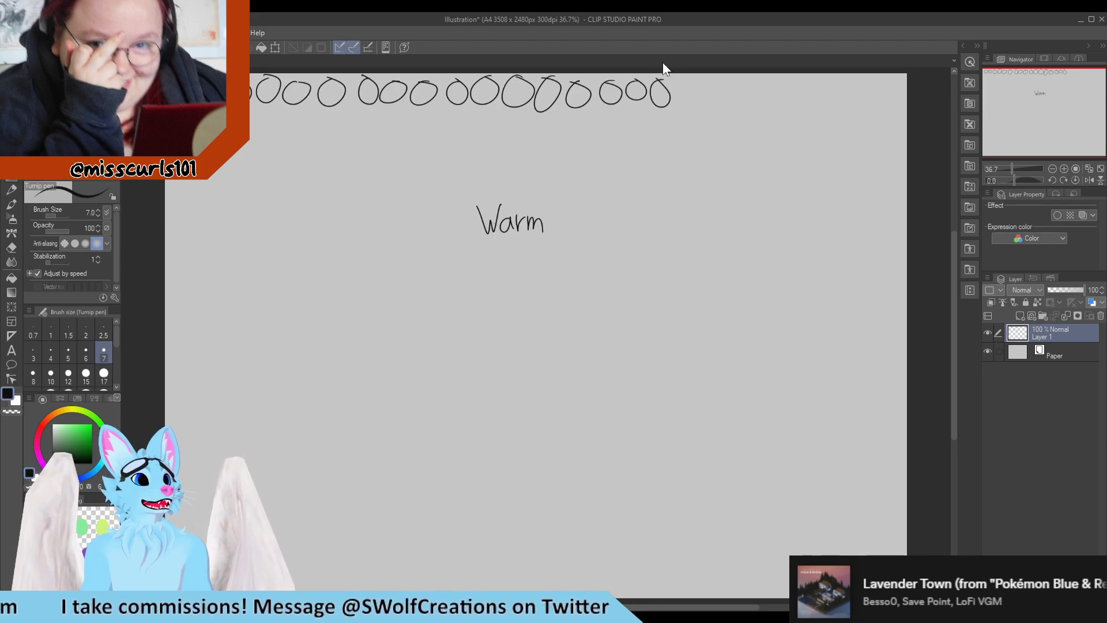
pyautogui.moveTo(690, 79)
pyautogui.mouseDown()
pyautogui.moveTo(680, 99)
pyautogui.moveTo(694, 80)
pyautogui.moveTo(781, 80)
pyautogui.moveTo(809, 92)
pyautogui.moveTo(865, 87)
pyautogui.moveTo(891, 110)
pyautogui.moveTo(897, 83)
pyautogui.mouseUp()
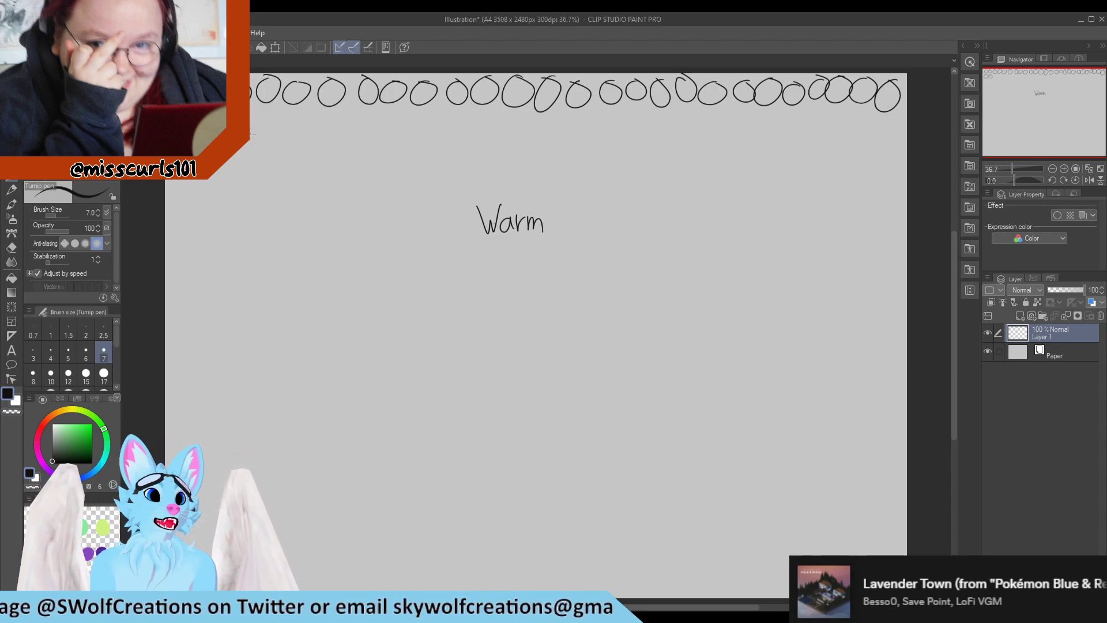
# Draw the second and third rows of freehand circles beneath the first row
pyautogui.moveTo(252, 133)
pyautogui.mouseDown()
pyautogui.moveTo(257, 114)
pyautogui.moveTo(303, 110)
pyautogui.moveTo(321, 123)
pyautogui.moveTo(334, 110)
pyautogui.mouseUp()
pyautogui.moveTo(361, 111)
pyautogui.mouseDown()
pyautogui.moveTo(351, 118)
pyautogui.moveTo(407, 114)
pyautogui.mouseUp()
pyautogui.moveTo(427, 115)
pyautogui.mouseDown()
pyautogui.moveTo(415, 119)
pyautogui.moveTo(576, 113)
pyautogui.moveTo(599, 133)
pyautogui.moveTo(608, 113)
pyautogui.moveTo(668, 113)
pyautogui.moveTo(698, 137)
pyautogui.moveTo(714, 114)
pyautogui.moveTo(744, 111)
pyautogui.mouseUp()
pyautogui.moveTo(759, 111)
pyautogui.mouseDown()
pyautogui.moveTo(749, 136)
pyautogui.moveTo(761, 112)
pyautogui.moveTo(779, 137)
pyautogui.moveTo(792, 113)
pyautogui.moveTo(833, 131)
pyautogui.moveTo(846, 112)
pyautogui.moveTo(874, 113)
pyautogui.mouseUp()
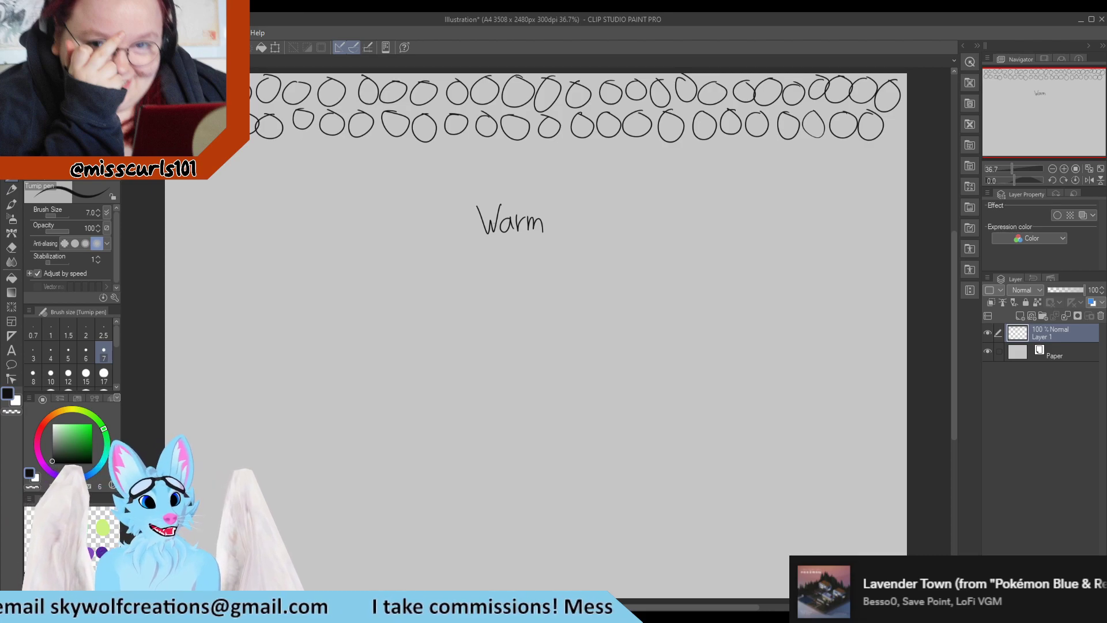
pyautogui.moveTo(242, 145)
pyautogui.mouseDown()
pyautogui.moveTo(272, 165)
pyautogui.moveTo(285, 147)
pyautogui.moveTo(314, 144)
pyautogui.moveTo(351, 156)
pyautogui.moveTo(367, 143)
pyautogui.moveTo(455, 143)
pyautogui.moveTo(469, 156)
pyautogui.moveTo(484, 141)
pyautogui.moveTo(524, 157)
pyautogui.moveTo(548, 144)
pyautogui.moveTo(885, 146)
pyautogui.mouseUp()
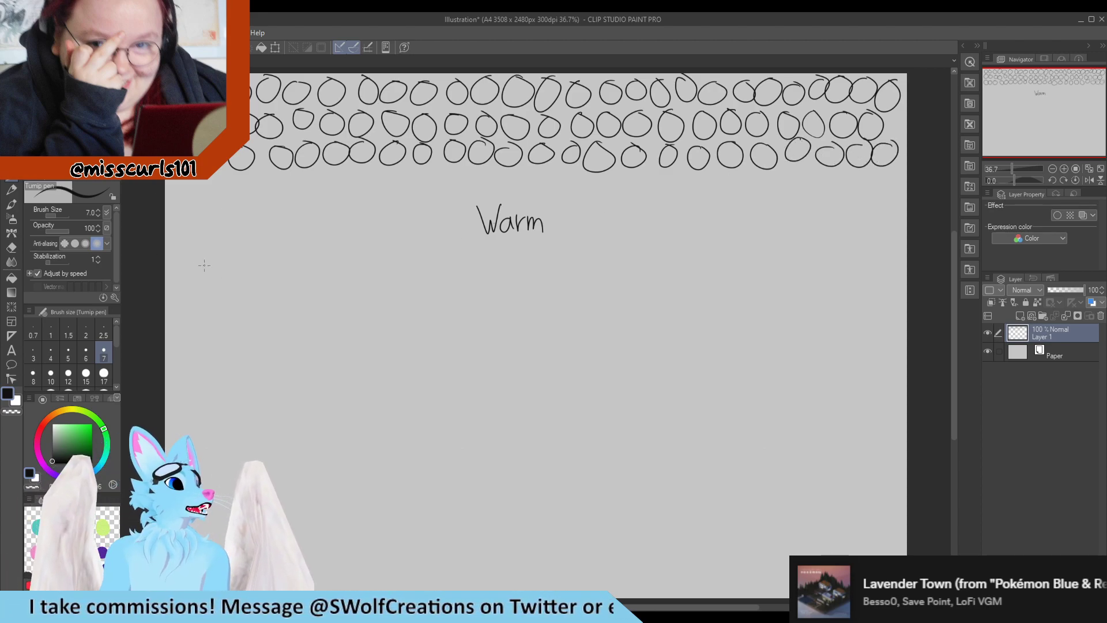
# Draw the fourth and fifth rows of circles, placing the fifth row around the word "Warm"
pyautogui.moveTo(191, 179)
pyautogui.mouseDown()
pyautogui.moveTo(199, 204)
pyautogui.moveTo(192, 180)
pyautogui.moveTo(218, 178)
pyautogui.moveTo(252, 201)
pyautogui.moveTo(246, 173)
pyautogui.mouseUp()
pyautogui.moveTo(273, 174)
pyautogui.mouseDown()
pyautogui.moveTo(262, 199)
pyautogui.moveTo(274, 176)
pyautogui.moveTo(363, 177)
pyautogui.moveTo(391, 202)
pyautogui.moveTo(394, 176)
pyautogui.moveTo(430, 173)
pyautogui.moveTo(454, 194)
pyautogui.moveTo(470, 169)
pyautogui.moveTo(576, 193)
pyautogui.moveTo(592, 174)
pyautogui.moveTo(668, 171)
pyautogui.moveTo(758, 186)
pyautogui.moveTo(797, 171)
pyautogui.moveTo(818, 196)
pyautogui.moveTo(834, 172)
pyautogui.moveTo(886, 185)
pyautogui.mouseUp()
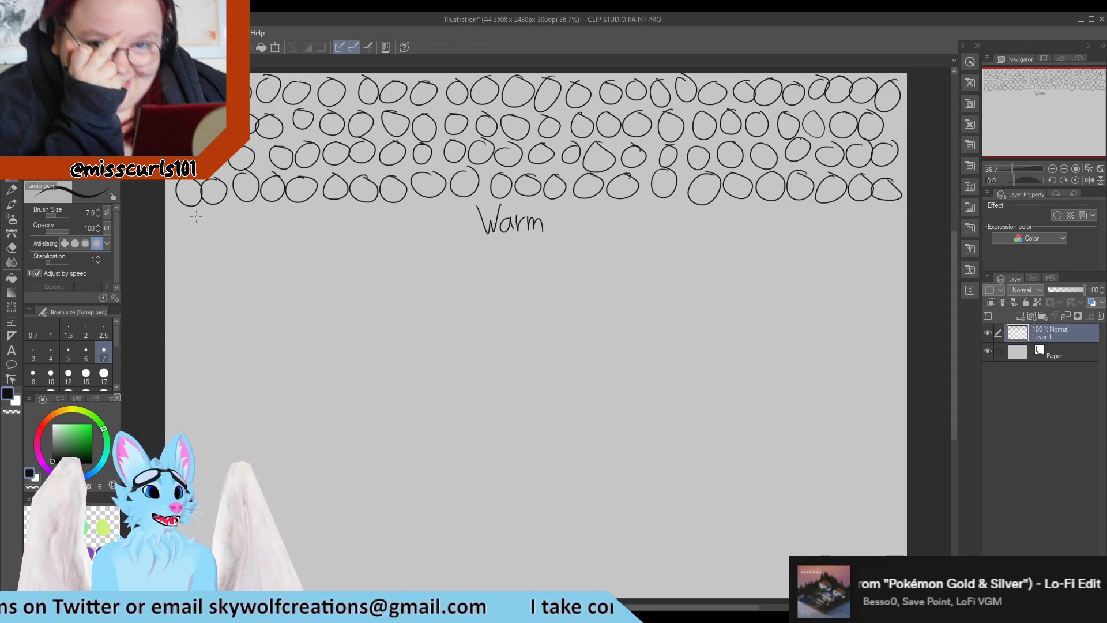
pyautogui.moveTo(196, 216)
pyautogui.mouseDown()
pyautogui.moveTo(196, 244)
pyautogui.moveTo(213, 214)
pyautogui.moveTo(226, 234)
pyautogui.moveTo(271, 209)
pyautogui.moveTo(310, 229)
pyautogui.moveTo(344, 218)
pyautogui.moveTo(403, 237)
pyautogui.moveTo(424, 205)
pyautogui.moveTo(461, 209)
pyautogui.mouseUp()
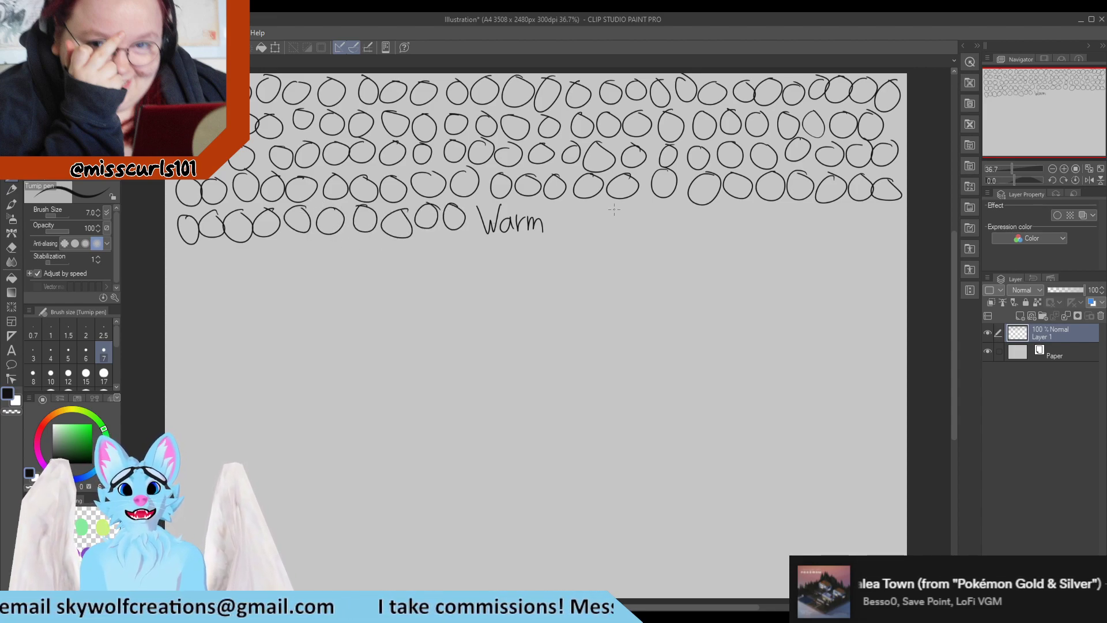
pyautogui.moveTo(571, 202)
pyautogui.mouseDown()
pyautogui.moveTo(634, 217)
pyautogui.moveTo(662, 205)
pyautogui.moveTo(706, 234)
pyautogui.moveTo(698, 210)
pyautogui.moveTo(726, 237)
pyautogui.moveTo(742, 208)
pyautogui.moveTo(785, 229)
pyautogui.moveTo(801, 205)
pyautogui.moveTo(830, 222)
pyautogui.moveTo(847, 205)
pyautogui.moveTo(889, 209)
pyautogui.mouseUp()
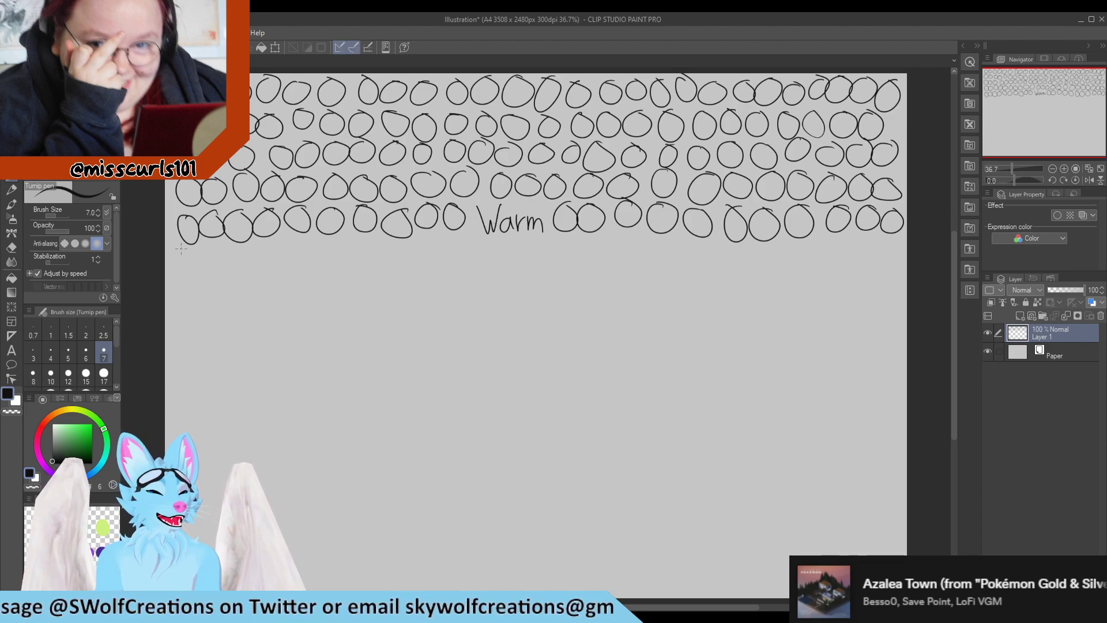
# Draw two more rows of freehand circles directly below the word "Warm"
pyautogui.moveTo(180, 257)
pyautogui.mouseDown()
pyautogui.moveTo(245, 264)
pyautogui.moveTo(271, 243)
pyautogui.moveTo(324, 252)
pyautogui.moveTo(366, 243)
pyautogui.moveTo(382, 256)
pyautogui.moveTo(428, 241)
pyautogui.moveTo(455, 242)
pyautogui.moveTo(480, 263)
pyautogui.moveTo(490, 245)
pyautogui.mouseUp()
pyautogui.moveTo(514, 245)
pyautogui.mouseDown()
pyautogui.moveTo(510, 253)
pyautogui.moveTo(518, 243)
pyautogui.moveTo(561, 252)
pyautogui.moveTo(579, 240)
pyautogui.moveTo(669, 240)
pyautogui.mouseUp()
pyautogui.moveTo(720, 252); pyautogui.dragTo(726, 265)
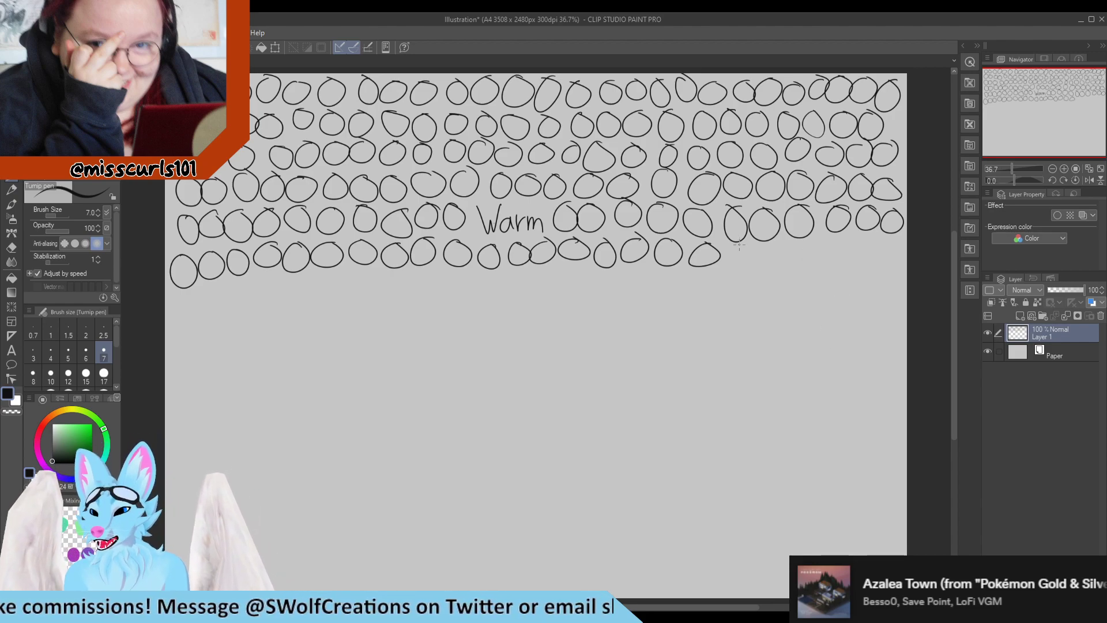
pyautogui.moveTo(739, 244)
pyautogui.mouseDown()
pyautogui.moveTo(728, 262)
pyautogui.moveTo(740, 242)
pyautogui.mouseUp()
pyautogui.moveTo(767, 247)
pyautogui.mouseDown()
pyautogui.moveTo(755, 262)
pyautogui.moveTo(769, 248)
pyautogui.moveTo(816, 241)
pyautogui.moveTo(838, 256)
pyautogui.moveTo(859, 239)
pyautogui.mouseUp()
pyautogui.moveTo(868, 238); pyautogui.dragTo(875, 236)
pyautogui.moveTo(175, 295)
pyautogui.mouseDown()
pyautogui.moveTo(236, 283)
pyautogui.moveTo(251, 307)
pyautogui.moveTo(260, 282)
pyautogui.moveTo(288, 308)
pyautogui.moveTo(295, 275)
pyautogui.moveTo(368, 304)
pyautogui.moveTo(372, 284)
pyautogui.moveTo(394, 278)
pyautogui.moveTo(423, 285)
pyautogui.moveTo(418, 276)
pyautogui.moveTo(436, 291)
pyautogui.moveTo(452, 273)
pyautogui.moveTo(502, 287)
pyautogui.moveTo(521, 275)
pyautogui.moveTo(533, 291)
pyautogui.moveTo(584, 267)
pyautogui.moveTo(610, 275)
pyautogui.mouseUp()
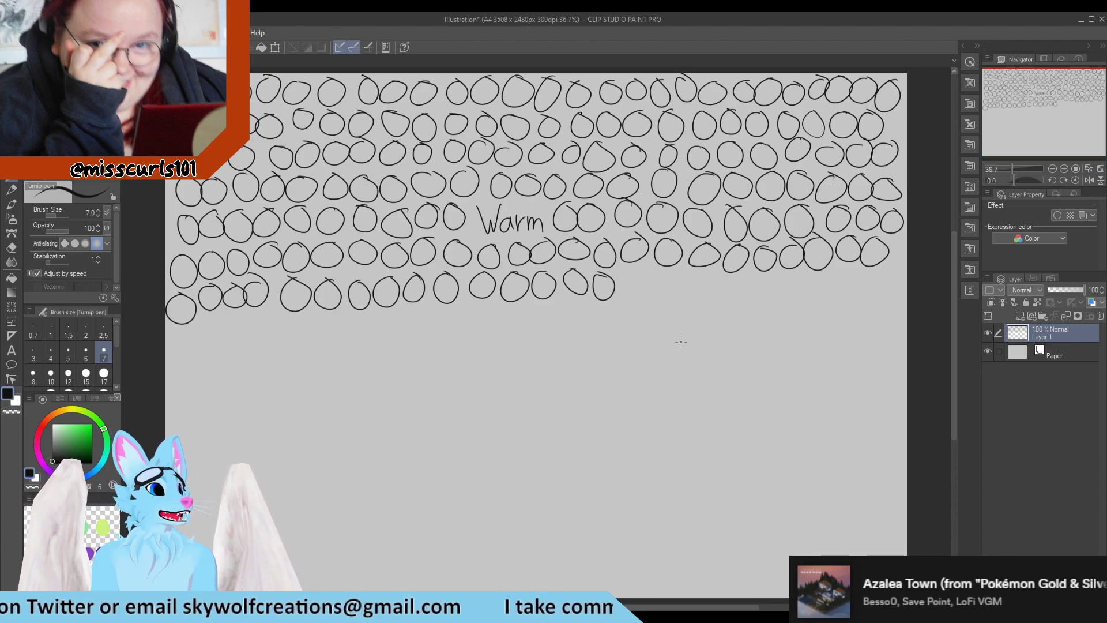
pyautogui.moveTo(633, 276)
pyautogui.mouseDown()
pyautogui.moveTo(658, 275)
pyautogui.moveTo(682, 294)
pyautogui.moveTo(780, 277)
pyautogui.moveTo(817, 294)
pyautogui.moveTo(846, 289)
pyautogui.moveTo(851, 272)
pyautogui.moveTo(886, 269)
pyautogui.mouseUp()
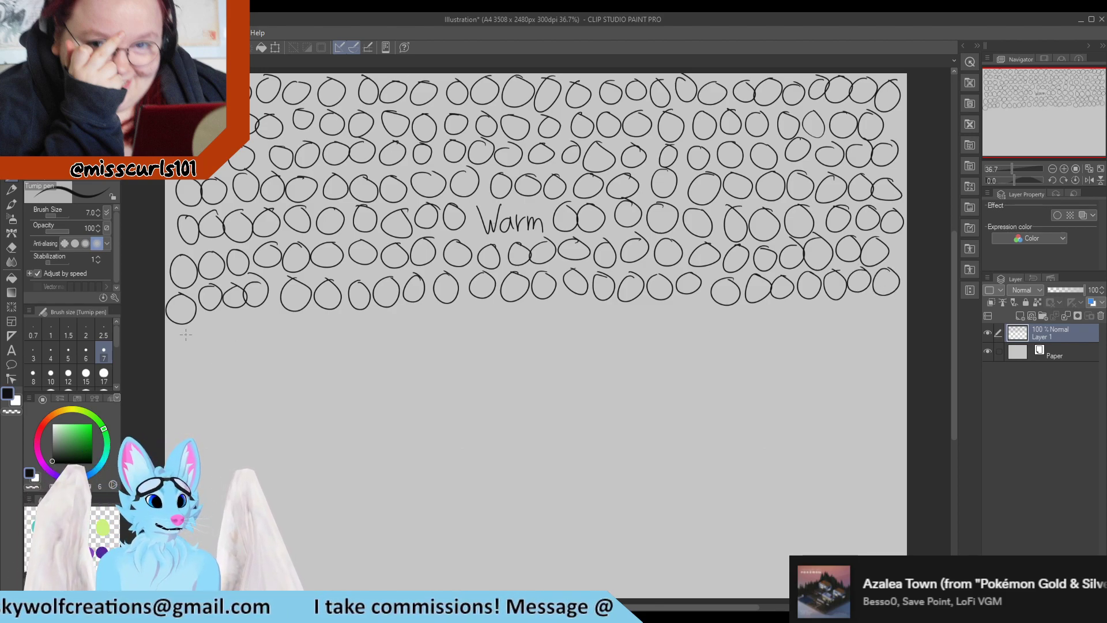
# Add another full row of circles below, then begin the next row at the left edge
pyautogui.moveTo(185, 329)
pyautogui.mouseDown()
pyautogui.moveTo(207, 325)
pyautogui.moveTo(222, 340)
pyautogui.moveTo(230, 322)
pyautogui.mouseUp()
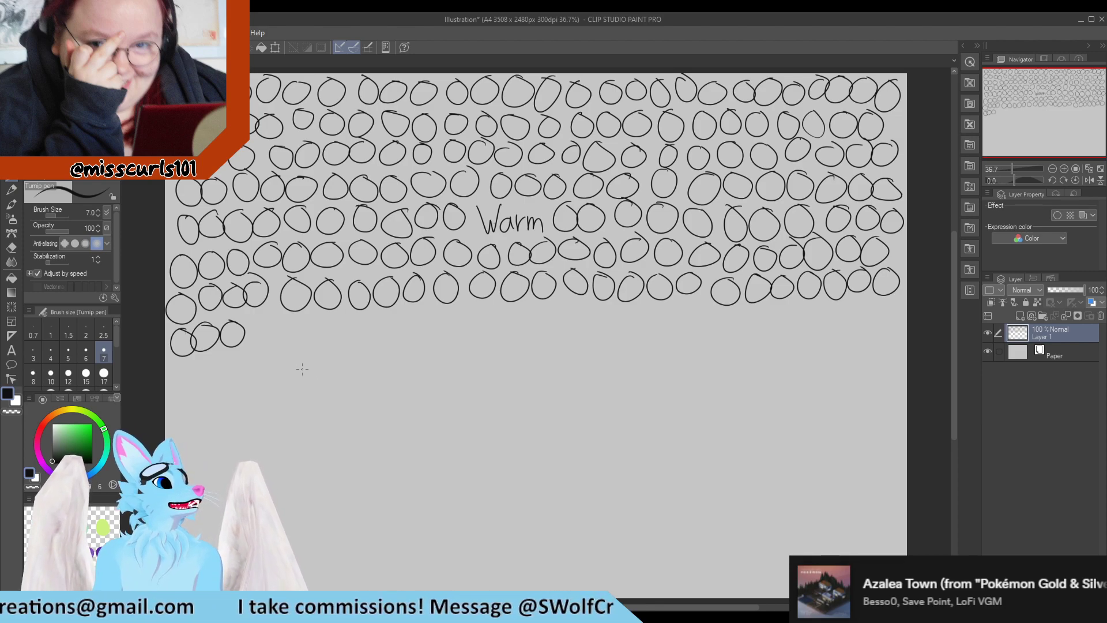
pyautogui.moveTo(256, 323)
pyautogui.mouseDown()
pyautogui.moveTo(280, 331)
pyautogui.moveTo(288, 318)
pyautogui.moveTo(316, 318)
pyautogui.moveTo(346, 338)
pyautogui.moveTo(339, 316)
pyautogui.moveTo(358, 337)
pyautogui.moveTo(369, 313)
pyautogui.moveTo(543, 310)
pyautogui.moveTo(558, 323)
pyautogui.moveTo(568, 311)
pyautogui.mouseUp()
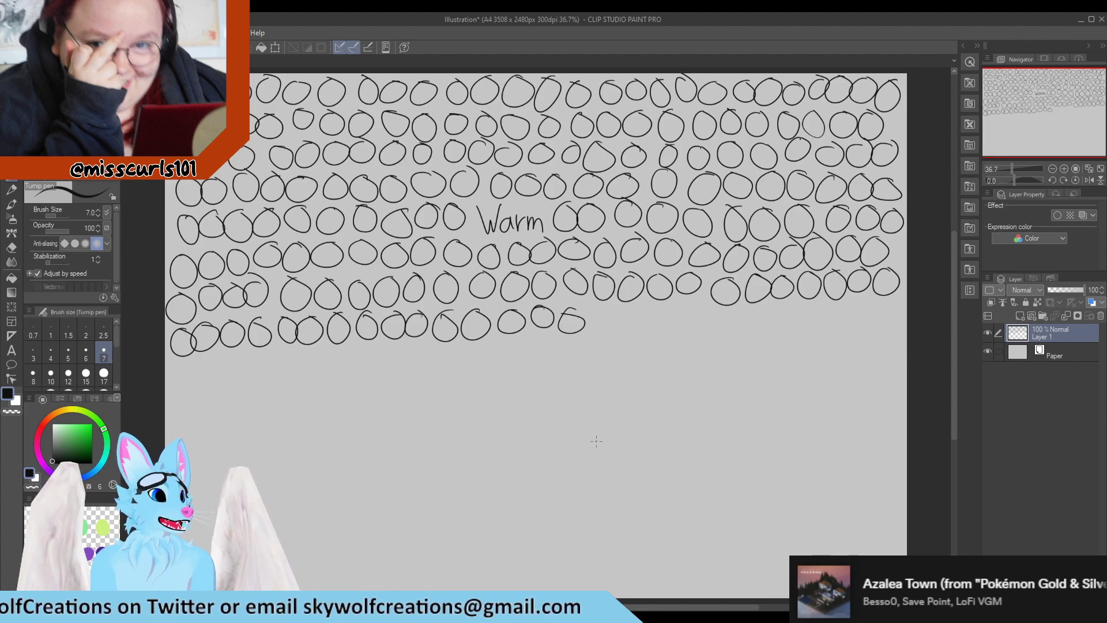
pyautogui.moveTo(598, 308)
pyautogui.mouseDown()
pyautogui.moveTo(589, 323)
pyautogui.moveTo(598, 307)
pyautogui.moveTo(626, 307)
pyautogui.moveTo(673, 327)
pyautogui.moveTo(687, 307)
pyautogui.moveTo(769, 308)
pyautogui.mouseUp()
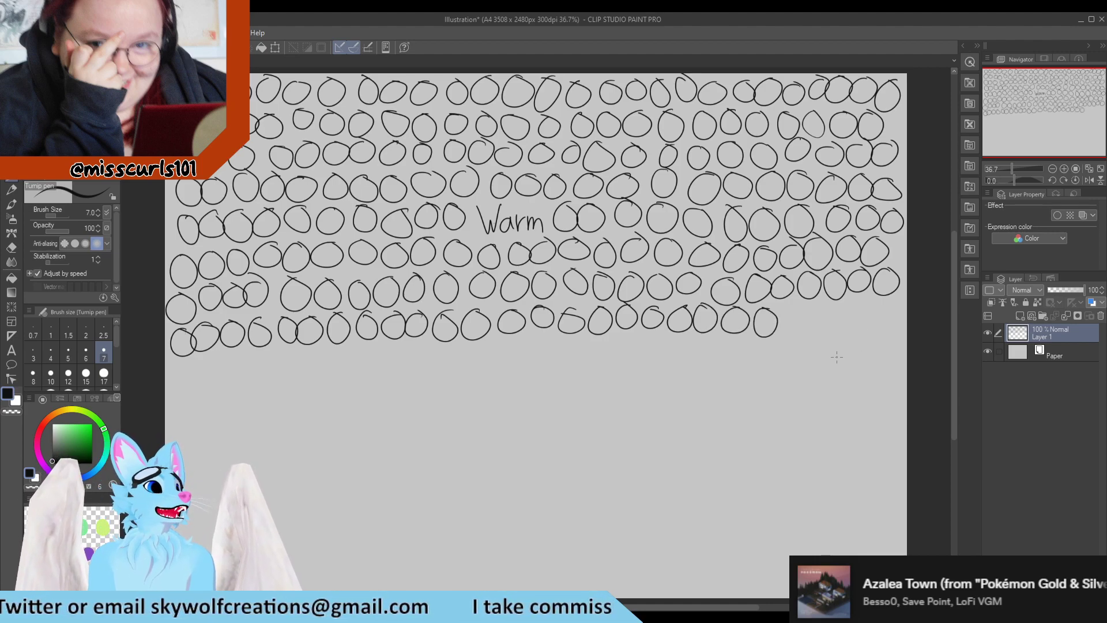
pyautogui.moveTo(796, 314)
pyautogui.mouseDown()
pyautogui.moveTo(834, 308)
pyautogui.moveTo(858, 323)
pyautogui.moveTo(880, 304)
pyautogui.mouseUp()
pyautogui.moveTo(190, 365)
pyautogui.mouseDown()
pyautogui.moveTo(211, 385)
pyautogui.moveTo(216, 358)
pyautogui.mouseUp()
pyautogui.moveTo(246, 350)
pyautogui.mouseDown()
pyautogui.moveTo(234, 362)
pyautogui.moveTo(249, 352)
pyautogui.moveTo(298, 364)
pyautogui.moveTo(315, 349)
pyautogui.moveTo(358, 350)
pyautogui.mouseUp()
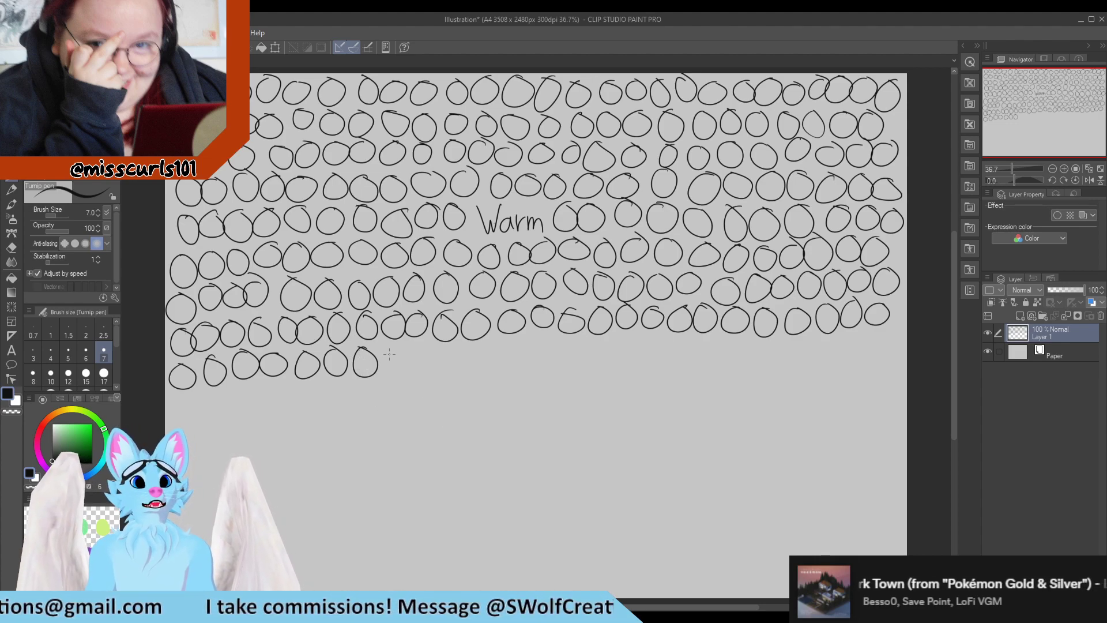
# Finish that row of circles and draw one more complete row across the lower middle of the canvas
pyautogui.moveTo(404, 346)
pyautogui.mouseDown()
pyautogui.moveTo(450, 346)
pyautogui.moveTo(480, 369)
pyautogui.moveTo(485, 344)
pyautogui.mouseUp()
pyautogui.moveTo(512, 341)
pyautogui.mouseDown()
pyautogui.moveTo(503, 371)
pyautogui.moveTo(534, 342)
pyautogui.moveTo(601, 339)
pyautogui.mouseUp()
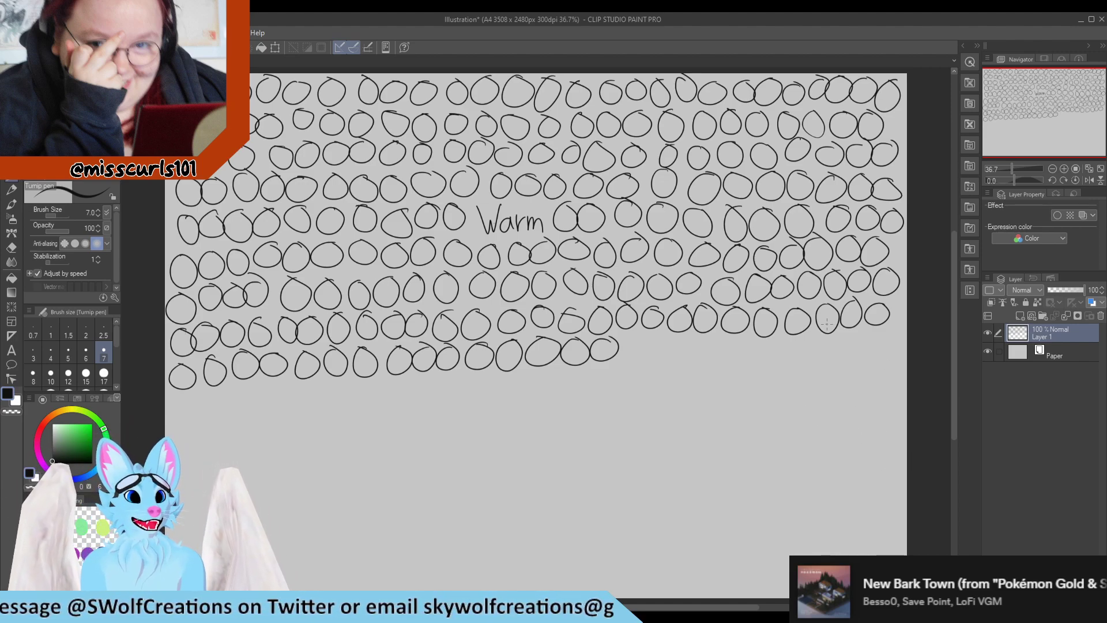
pyautogui.moveTo(641, 336); pyautogui.dragTo(660, 343)
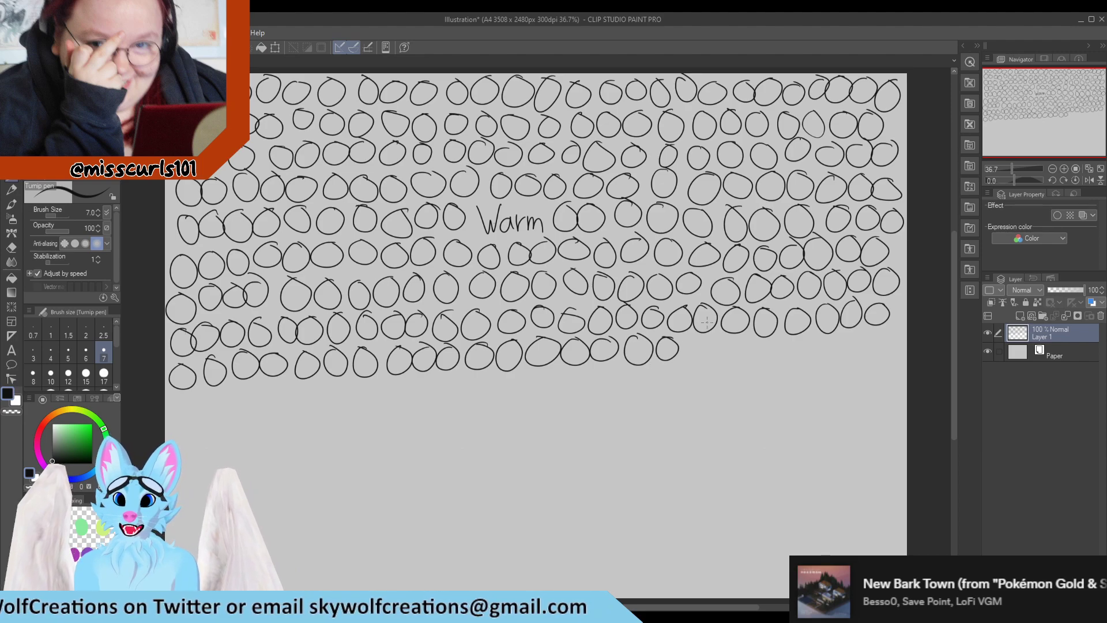
pyautogui.moveTo(695, 339)
pyautogui.mouseDown()
pyautogui.moveTo(832, 349)
pyautogui.moveTo(849, 335)
pyautogui.moveTo(876, 365)
pyautogui.mouseUp()
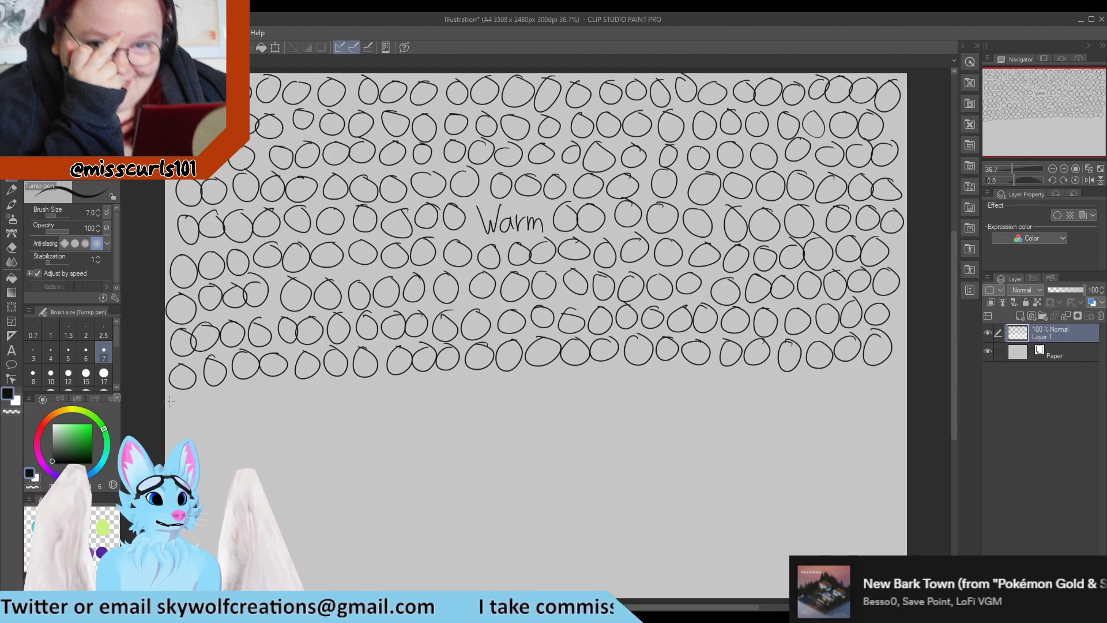
pyautogui.moveTo(186, 392)
pyautogui.mouseDown()
pyautogui.moveTo(175, 400)
pyautogui.moveTo(190, 393)
pyautogui.moveTo(229, 414)
pyautogui.moveTo(252, 389)
pyautogui.moveTo(346, 384)
pyautogui.moveTo(371, 406)
pyautogui.moveTo(381, 381)
pyautogui.moveTo(511, 399)
pyautogui.moveTo(551, 382)
pyautogui.moveTo(567, 394)
pyautogui.moveTo(583, 378)
pyautogui.moveTo(704, 385)
pyautogui.moveTo(718, 372)
pyautogui.mouseUp()
pyautogui.moveTo(747, 374)
pyautogui.mouseDown()
pyautogui.moveTo(739, 394)
pyautogui.moveTo(760, 375)
pyautogui.mouseUp()
pyautogui.moveTo(781, 370)
pyautogui.mouseDown()
pyautogui.moveTo(772, 374)
pyautogui.moveTo(881, 375)
pyautogui.mouseUp()
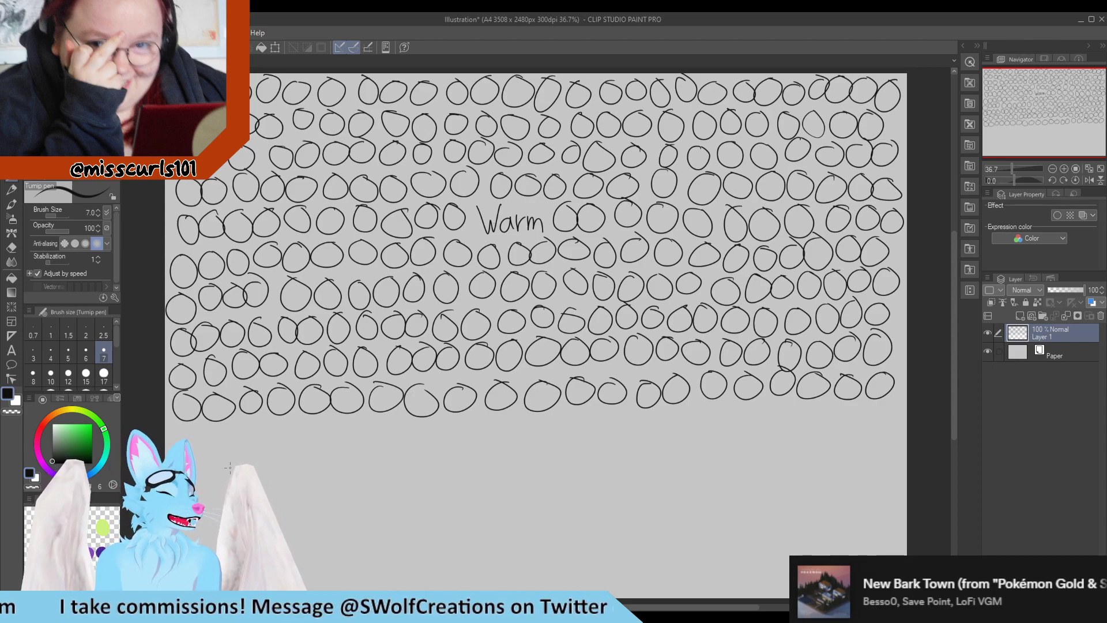
# Draw a full row of circles across the lower third of the canvas
pyautogui.moveTo(187, 428)
pyautogui.mouseDown()
pyautogui.moveTo(172, 447)
pyautogui.moveTo(221, 427)
pyautogui.moveTo(234, 441)
pyautogui.moveTo(274, 420)
pyautogui.moveTo(325, 427)
pyautogui.mouseUp()
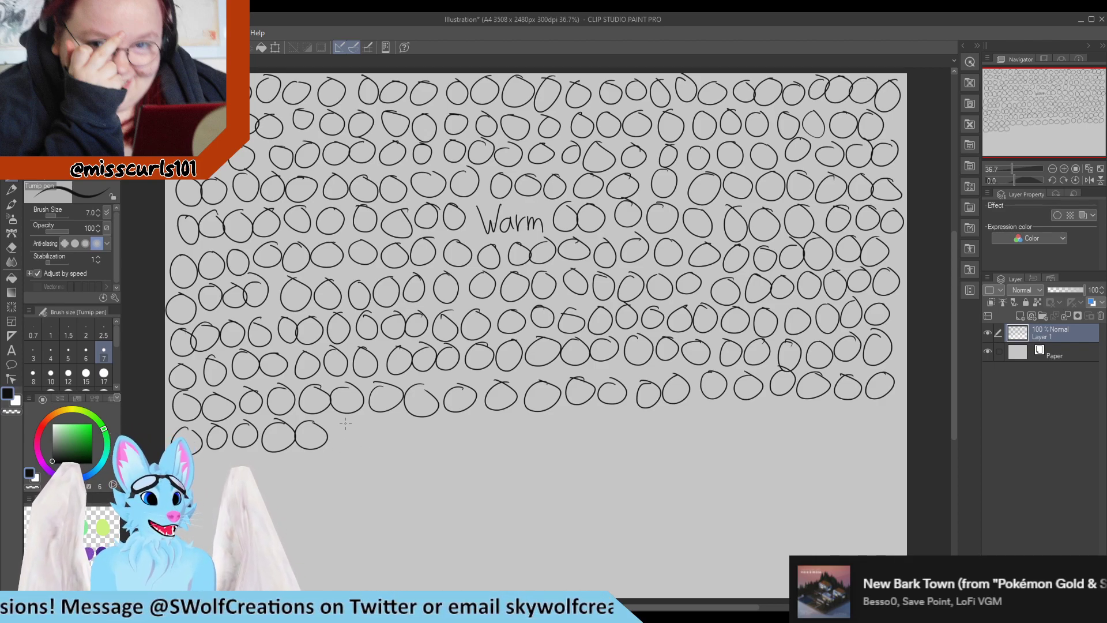
pyautogui.moveTo(346, 424)
pyautogui.mouseDown()
pyautogui.moveTo(349, 439)
pyautogui.moveTo(390, 424)
pyautogui.moveTo(455, 432)
pyautogui.moveTo(447, 442)
pyautogui.moveTo(482, 421)
pyautogui.moveTo(510, 423)
pyautogui.mouseUp()
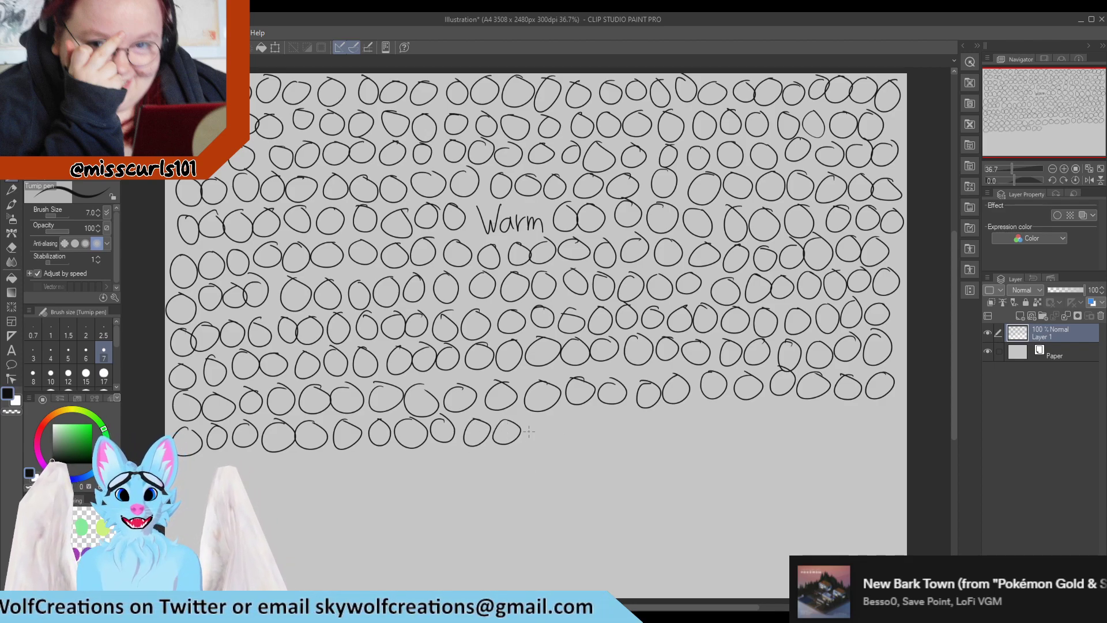
pyautogui.moveTo(543, 413)
pyautogui.mouseDown()
pyautogui.moveTo(536, 424)
pyautogui.moveTo(567, 428)
pyautogui.moveTo(581, 415)
pyautogui.moveTo(651, 412)
pyautogui.moveTo(670, 438)
pyautogui.moveTo(685, 412)
pyautogui.moveTo(710, 412)
pyautogui.moveTo(728, 429)
pyautogui.moveTo(743, 411)
pyautogui.mouseUp()
pyautogui.moveTo(769, 406); pyautogui.dragTo(767, 406)
pyautogui.moveTo(801, 406)
pyautogui.mouseDown()
pyautogui.moveTo(805, 429)
pyautogui.moveTo(814, 417)
pyautogui.moveTo(856, 435)
pyautogui.moveTo(892, 412)
pyautogui.mouseUp()
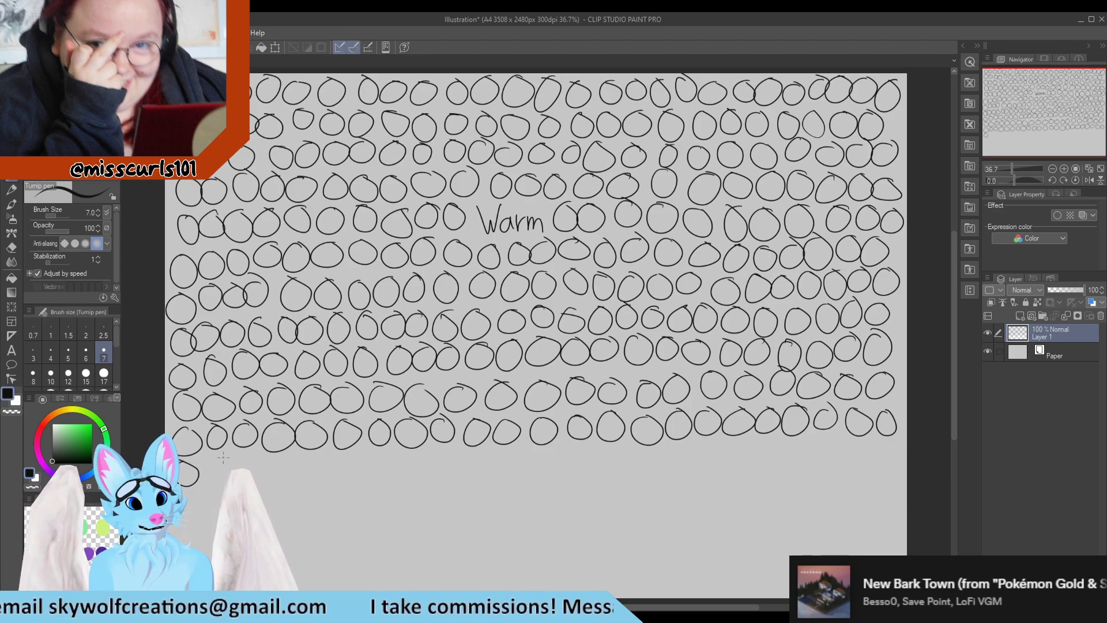
# Draw two further rows of circles toward the bottom of the canvas
pyautogui.moveTo(290, 455)
pyautogui.mouseDown()
pyautogui.moveTo(279, 453)
pyautogui.moveTo(323, 475)
pyautogui.moveTo(308, 449)
pyautogui.mouseUp()
pyautogui.moveTo(350, 453)
pyautogui.mouseDown()
pyautogui.moveTo(340, 478)
pyautogui.moveTo(349, 453)
pyautogui.moveTo(364, 461)
pyautogui.moveTo(381, 451)
pyautogui.moveTo(417, 457)
pyautogui.moveTo(440, 479)
pyautogui.mouseUp()
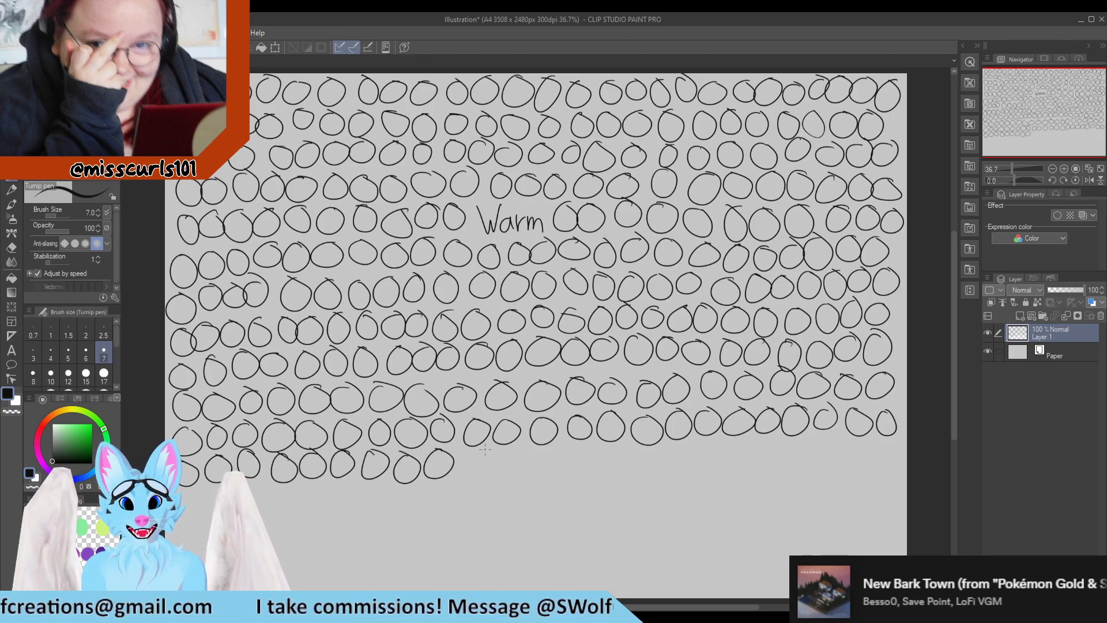
pyautogui.moveTo(485, 449); pyautogui.dragTo(514, 448)
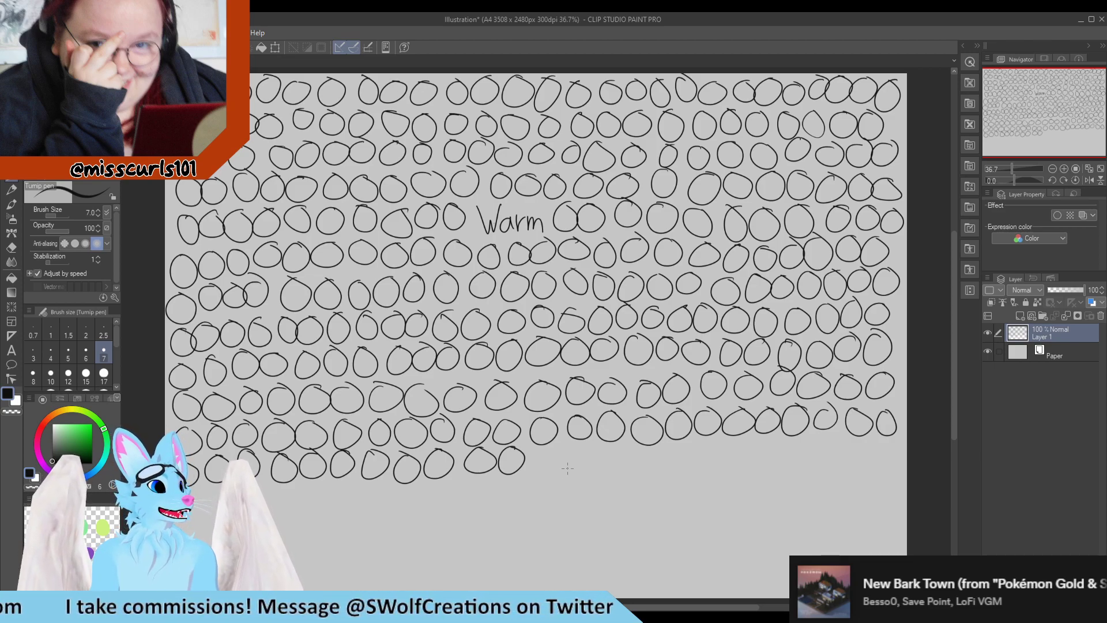
pyautogui.moveTo(546, 449)
pyautogui.mouseDown()
pyautogui.moveTo(531, 464)
pyautogui.moveTo(583, 445)
pyautogui.mouseUp()
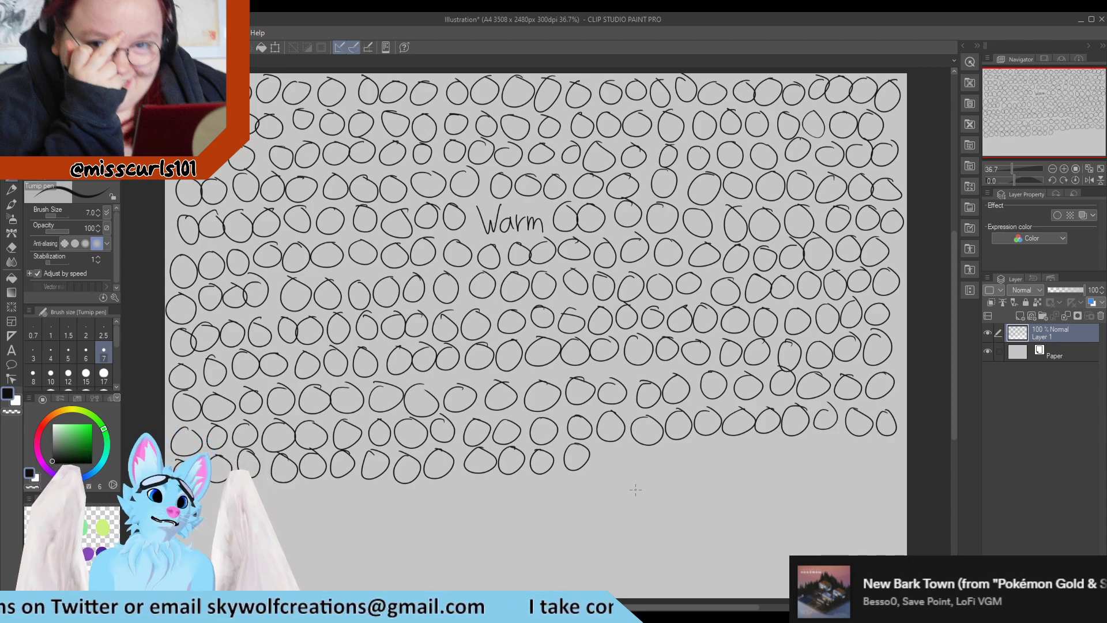
pyautogui.moveTo(607, 446)
pyautogui.mouseDown()
pyautogui.moveTo(621, 465)
pyautogui.moveTo(641, 444)
pyautogui.moveTo(677, 466)
pyautogui.moveTo(711, 442)
pyautogui.moveTo(726, 458)
pyautogui.moveTo(768, 447)
pyautogui.moveTo(802, 467)
pyautogui.moveTo(862, 465)
pyautogui.mouseUp()
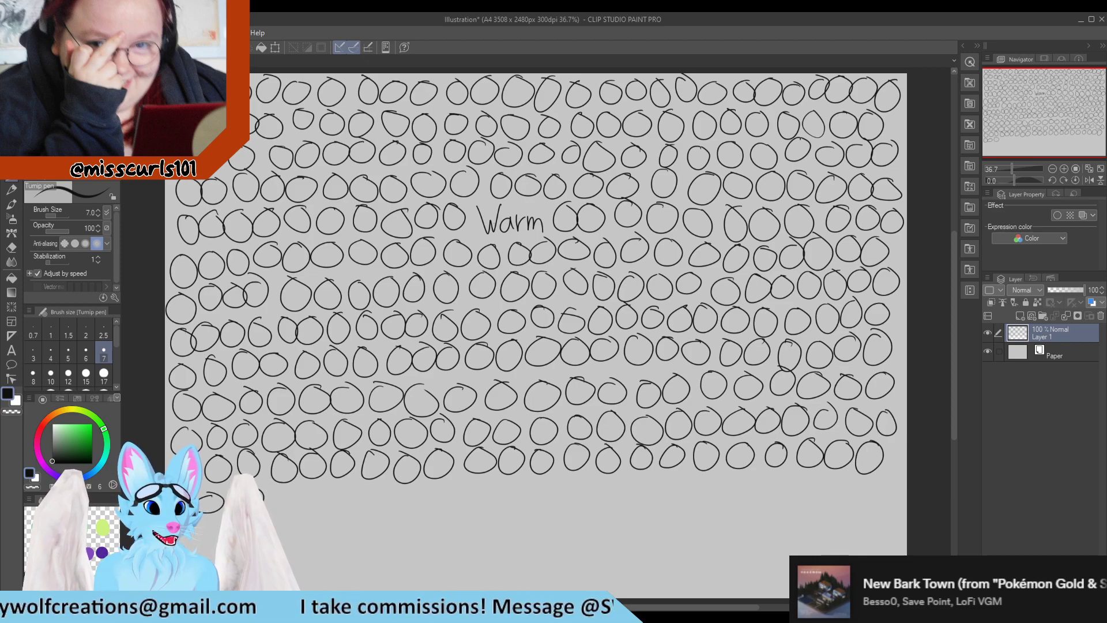
pyautogui.moveTo(316, 483)
pyautogui.mouseDown()
pyautogui.moveTo(440, 497)
pyautogui.moveTo(477, 479)
pyautogui.moveTo(535, 497)
pyautogui.moveTo(547, 478)
pyautogui.moveTo(594, 493)
pyautogui.moveTo(606, 477)
pyautogui.moveTo(880, 475)
pyautogui.mouseUp()
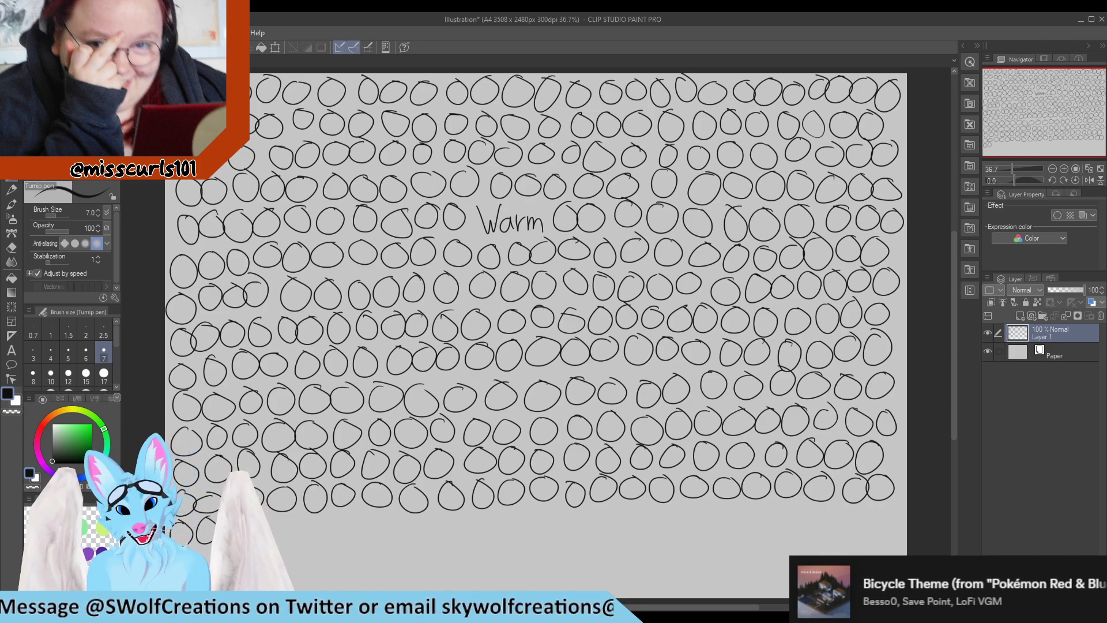
# Draw another row of circles across the bottom of the canvas, from the left edge to the right edge
pyautogui.moveTo(274, 518); pyautogui.dragTo(350, 517)
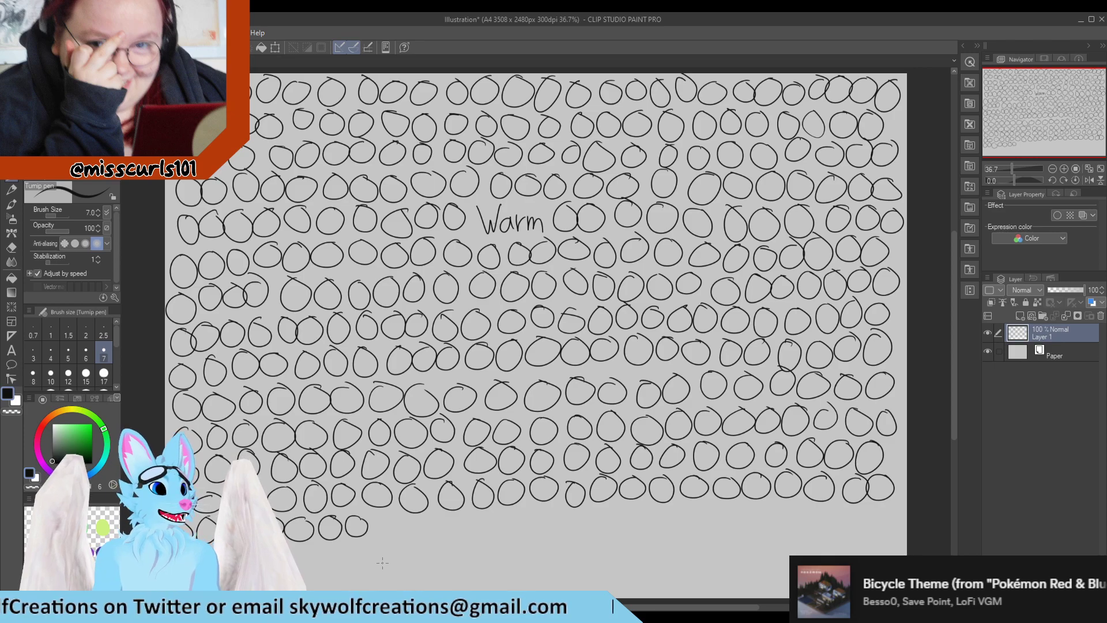
pyautogui.moveTo(382, 514)
pyautogui.mouseDown()
pyautogui.moveTo(451, 522)
pyautogui.moveTo(443, 514)
pyautogui.moveTo(530, 509)
pyautogui.moveTo(556, 527)
pyautogui.moveTo(565, 507)
pyautogui.moveTo(645, 508)
pyautogui.moveTo(634, 503)
pyautogui.mouseUp()
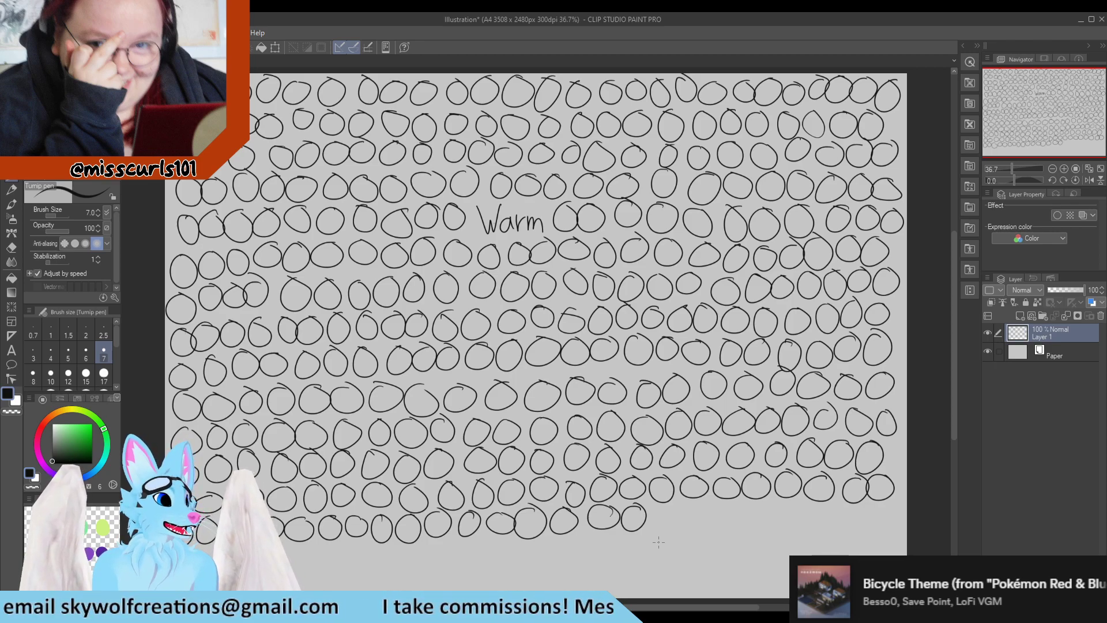
pyautogui.moveTo(661, 504)
pyautogui.mouseDown()
pyautogui.moveTo(650, 521)
pyautogui.moveTo(663, 504)
pyautogui.moveTo(727, 507)
pyautogui.moveTo(747, 533)
pyautogui.moveTo(753, 503)
pyautogui.moveTo(859, 510)
pyautogui.moveTo(889, 500)
pyautogui.mouseUp()
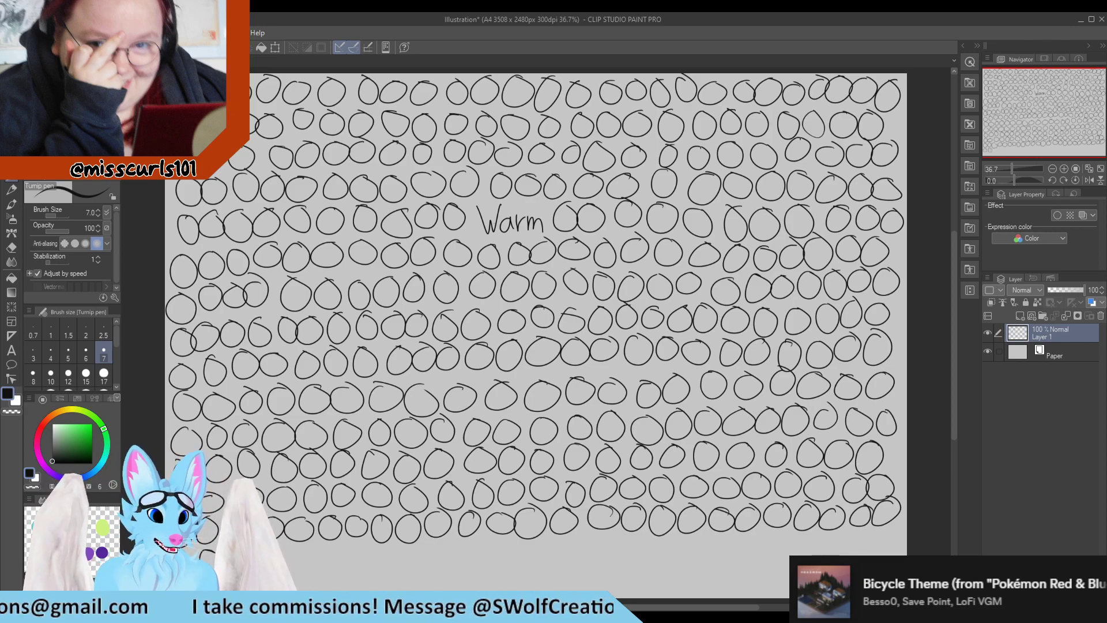
# Draw one more row of circles along the bottom edge and begin a final row of circles beneath it
pyautogui.moveTo(314, 549); pyautogui.dragTo(373, 549)
pyautogui.moveTo(410, 545)
pyautogui.mouseDown()
pyautogui.moveTo(514, 539)
pyautogui.moveTo(542, 554)
pyautogui.moveTo(532, 562)
pyautogui.moveTo(586, 542)
pyautogui.moveTo(624, 553)
pyautogui.moveTo(611, 539)
pyautogui.moveTo(646, 538)
pyautogui.moveTo(732, 559)
pyautogui.moveTo(749, 534)
pyautogui.moveTo(819, 552)
pyautogui.moveTo(836, 552)
pyautogui.moveTo(839, 537)
pyautogui.moveTo(853, 552)
pyautogui.moveTo(885, 533)
pyautogui.mouseUp()
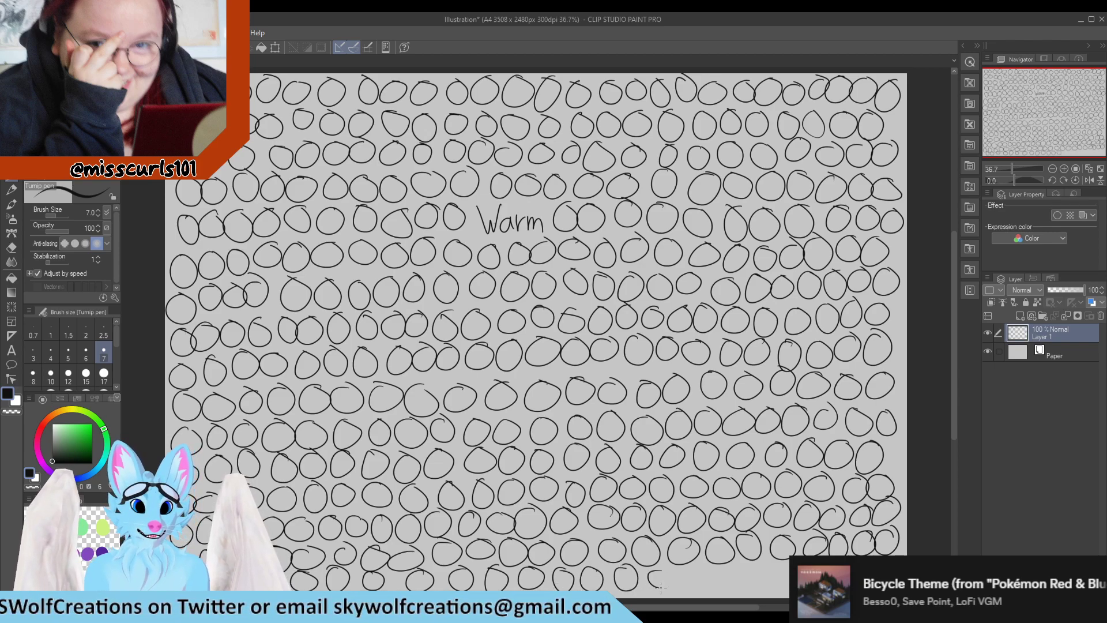
pyautogui.moveTo(661, 587); pyautogui.dragTo(667, 569)
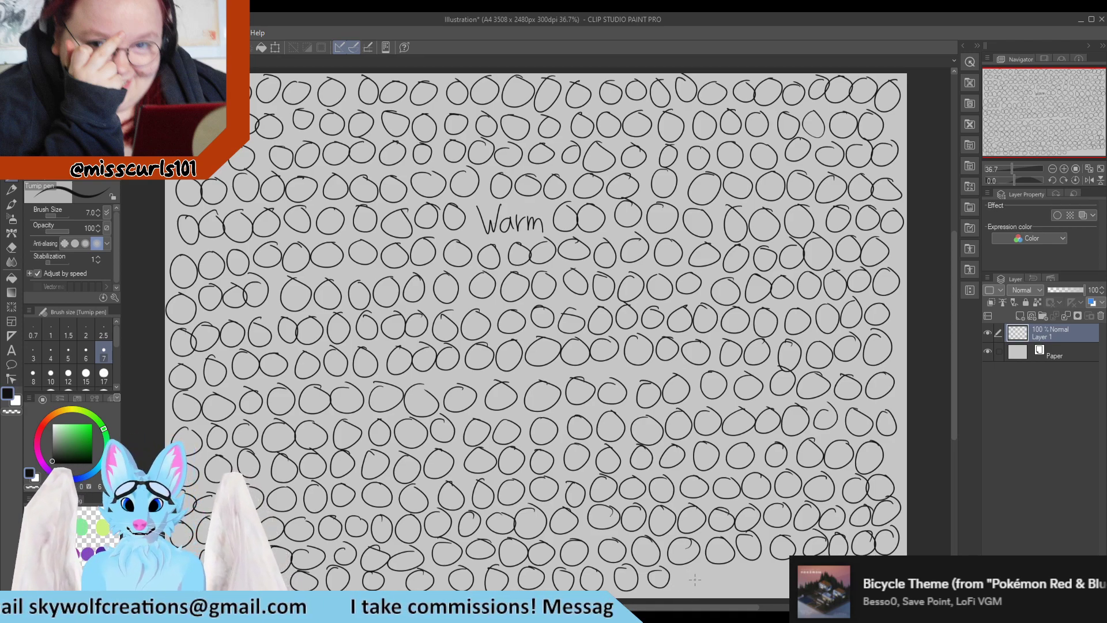
pyautogui.moveTo(695, 576)
pyautogui.mouseDown()
pyautogui.moveTo(744, 570)
pyautogui.moveTo(749, 586)
pyautogui.moveTo(756, 562)
pyautogui.moveTo(794, 571)
pyautogui.mouseUp()
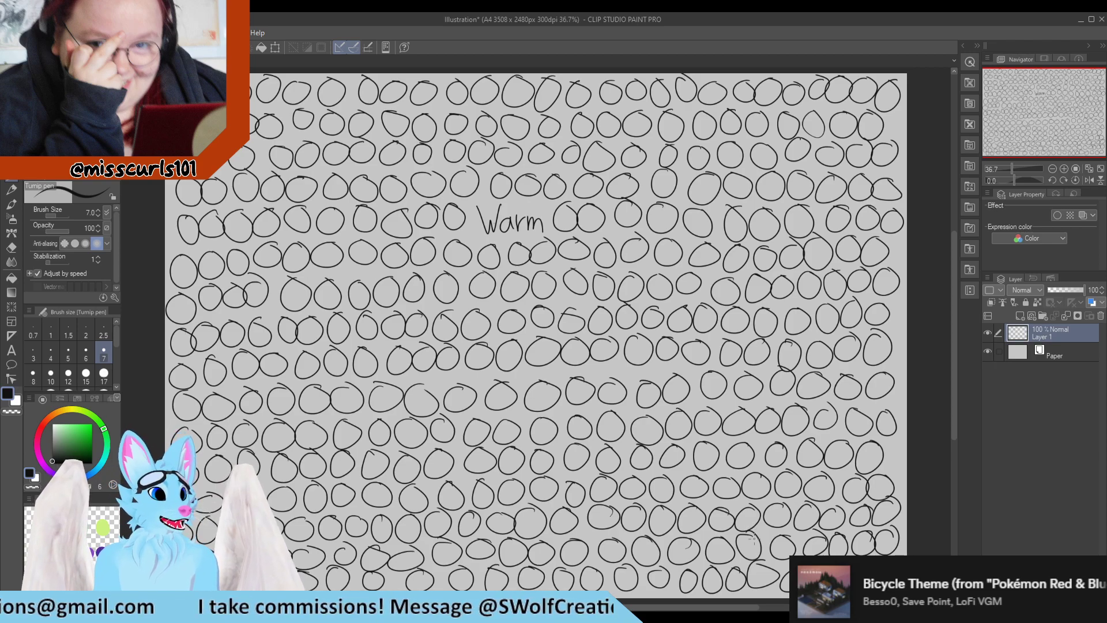
# Delete the layer holding the circles and add a new empty raster layer
pyautogui.click(1099, 316)
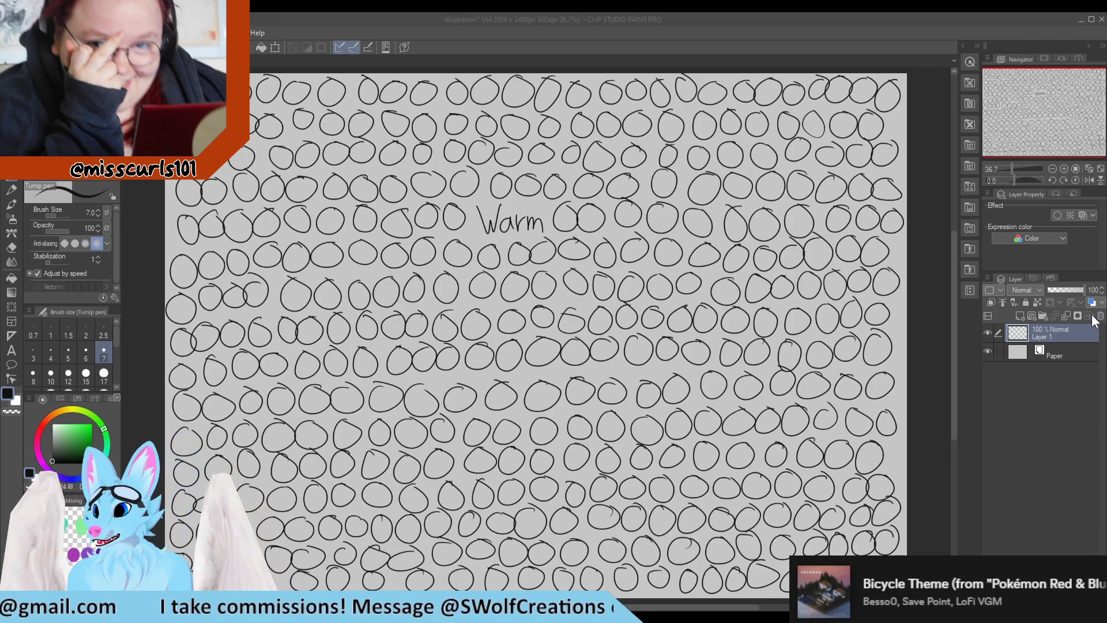
pyautogui.press('Return')
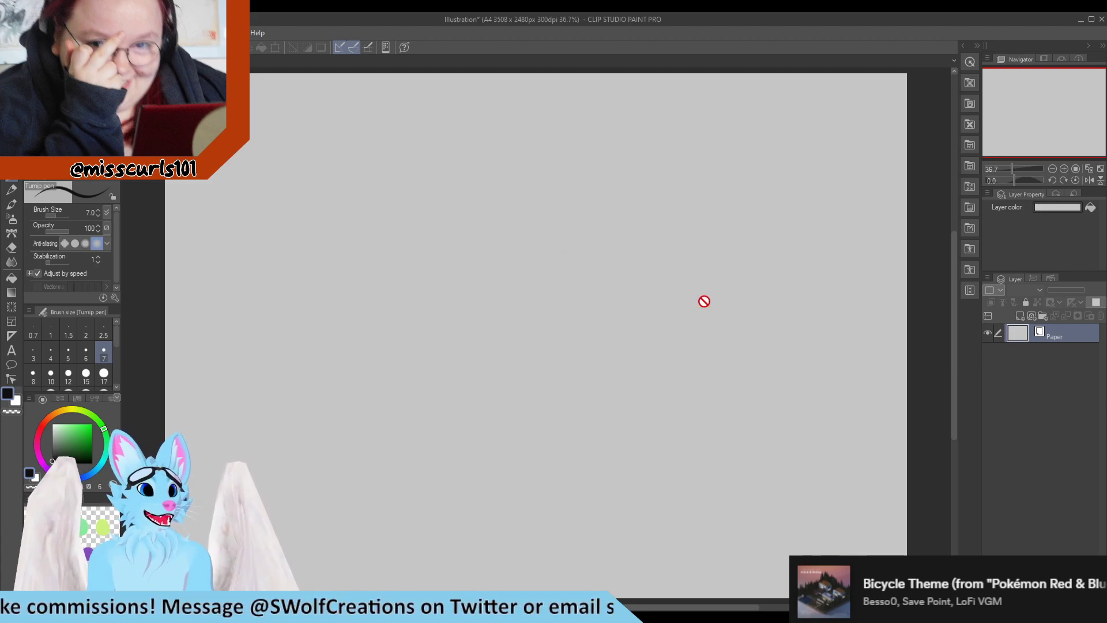
pyautogui.click(1018, 317)
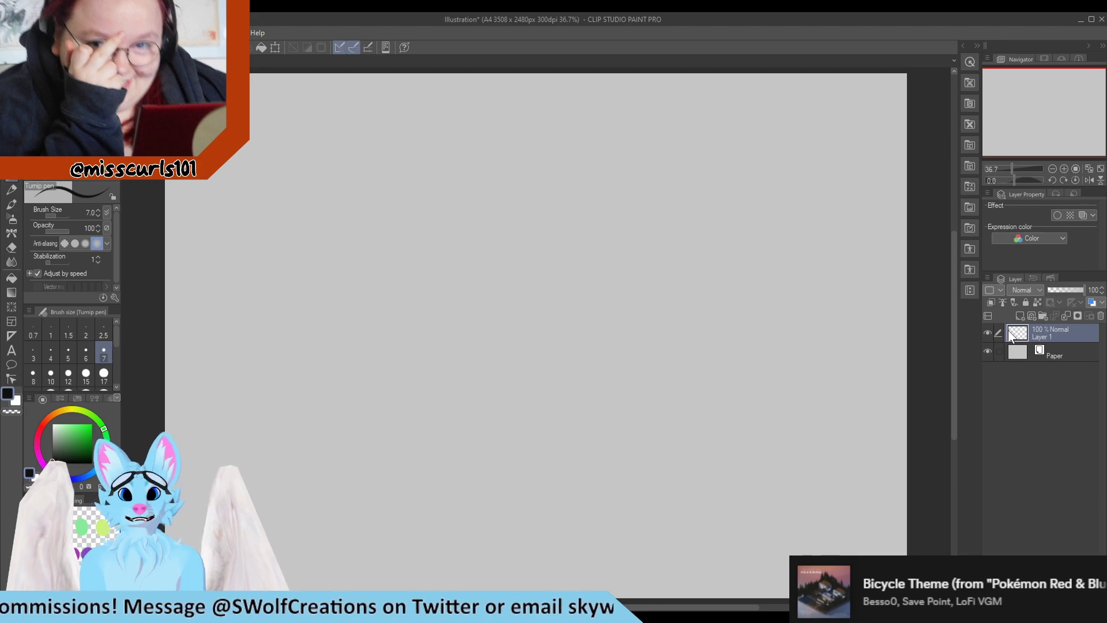
# Handwrite the words "Warm Up" near the upper middle of the blank canvas
pyautogui.moveTo(426, 208)
pyautogui.mouseDown()
pyautogui.moveTo(430, 226)
pyautogui.moveTo(448, 209)
pyautogui.moveTo(459, 228)
pyautogui.moveTo(468, 214)
pyautogui.mouseUp()
pyautogui.moveTo(471, 211)
pyautogui.mouseDown()
pyautogui.moveTo(471, 223)
pyautogui.moveTo(488, 225)
pyautogui.mouseUp()
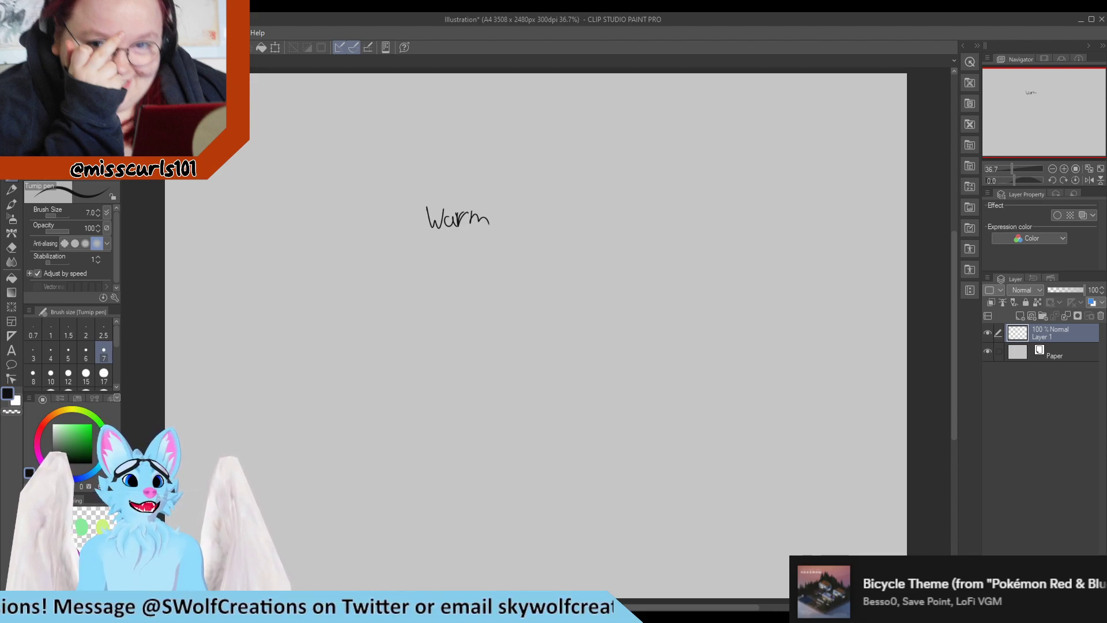
pyautogui.moveTo(503, 209)
pyautogui.mouseDown()
pyautogui.moveTo(505, 227)
pyautogui.moveTo(513, 208)
pyautogui.mouseUp()
pyautogui.moveTo(521, 208)
pyautogui.mouseDown()
pyautogui.moveTo(520, 236)
pyautogui.moveTo(521, 223)
pyautogui.mouseUp()
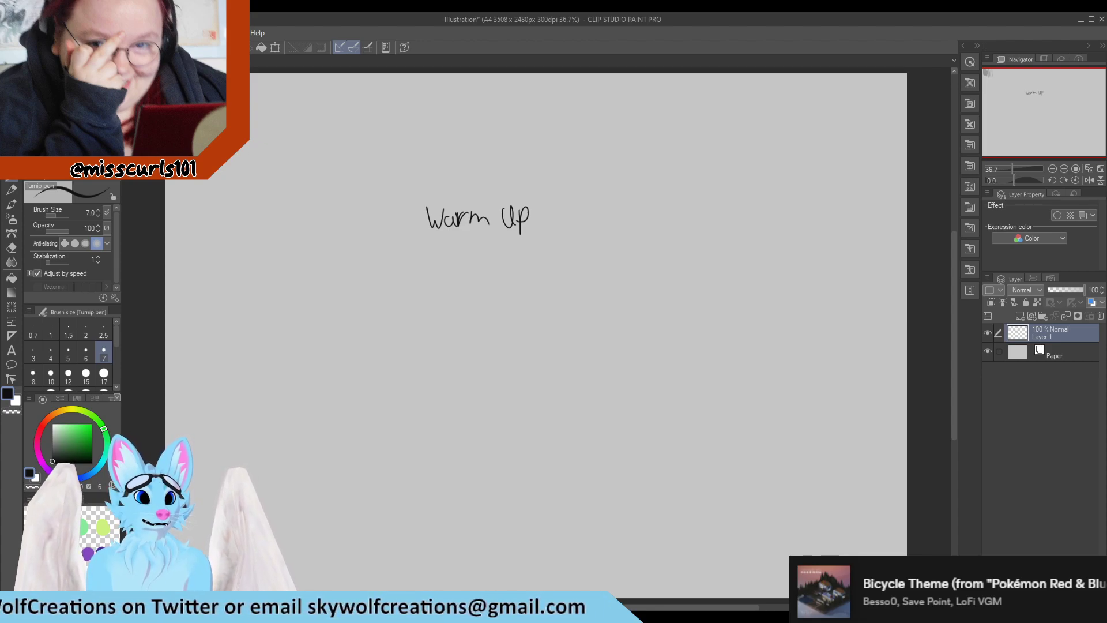
# Draw short vertical strokes side by side along the top edge, covering the left and middle of the canvas
pyautogui.moveTo(255, 75); pyautogui.dragTo(253, 114)
pyautogui.moveTo(263, 74)
pyautogui.mouseDown()
pyautogui.moveTo(264, 120)
pyautogui.moveTo(269, 81)
pyautogui.moveTo(276, 117)
pyautogui.moveTo(278, 81)
pyautogui.moveTo(281, 119)
pyautogui.mouseUp()
pyautogui.moveTo(291, 79)
pyautogui.mouseDown()
pyautogui.moveTo(286, 110)
pyautogui.moveTo(310, 116)
pyautogui.mouseUp()
pyautogui.moveTo(325, 75)
pyautogui.mouseDown()
pyautogui.moveTo(321, 114)
pyautogui.moveTo(336, 115)
pyautogui.mouseUp()
pyautogui.moveTo(346, 79)
pyautogui.mouseDown()
pyautogui.moveTo(343, 124)
pyautogui.moveTo(362, 117)
pyautogui.mouseUp()
pyautogui.moveTo(371, 76)
pyautogui.mouseDown()
pyautogui.moveTo(369, 117)
pyautogui.moveTo(390, 118)
pyautogui.mouseUp()
pyautogui.moveTo(397, 74); pyautogui.dragTo(395, 116)
pyautogui.moveTo(403, 74); pyautogui.dragTo(400, 117)
pyautogui.moveTo(410, 75); pyautogui.dragTo(406, 114)
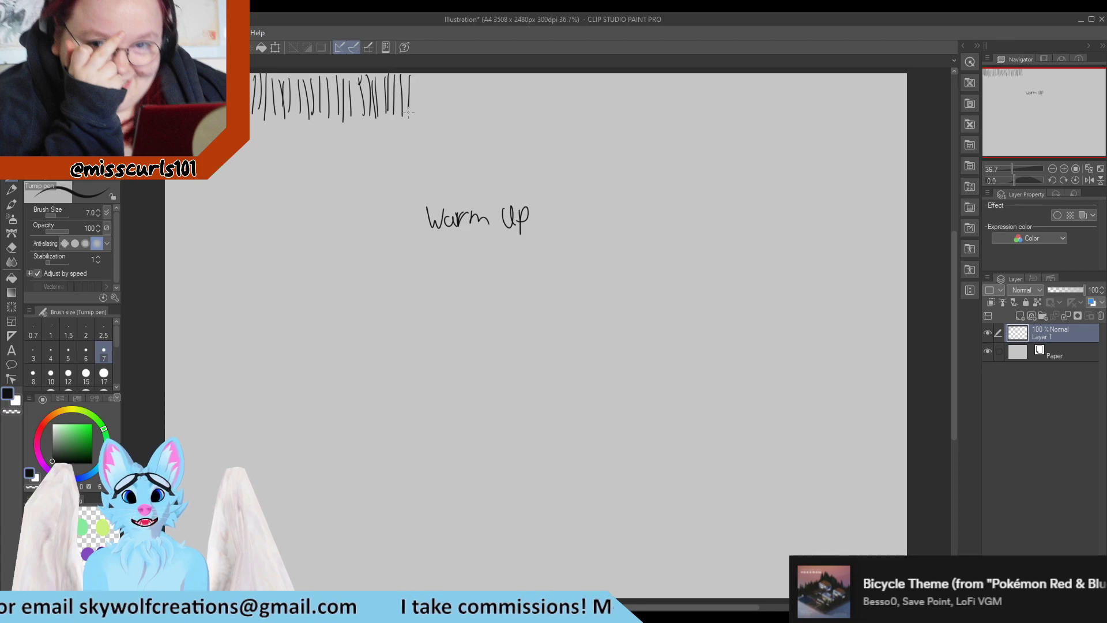
pyautogui.moveTo(417, 73); pyautogui.dragTo(414, 110)
pyautogui.moveTo(423, 72); pyautogui.dragTo(430, 115)
pyautogui.moveTo(441, 73); pyautogui.dragTo(438, 109)
pyautogui.moveTo(448, 76); pyautogui.dragTo(453, 116)
pyautogui.moveTo(466, 71); pyautogui.dragTo(467, 123)
pyautogui.moveTo(479, 74); pyautogui.dragTo(476, 119)
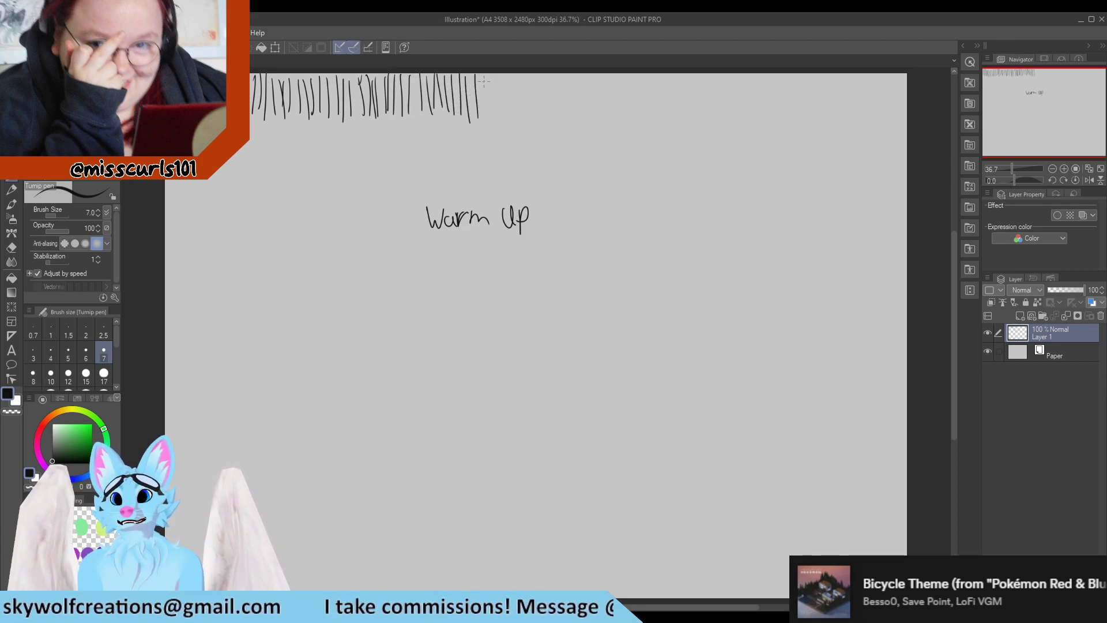
pyautogui.moveTo(484, 74); pyautogui.dragTo(482, 118)
pyautogui.moveTo(490, 74); pyautogui.dragTo(496, 123)
pyautogui.moveTo(508, 74); pyautogui.dragTo(512, 125)
pyautogui.moveTo(521, 74); pyautogui.dragTo(525, 124)
pyautogui.moveTo(534, 74); pyautogui.dragTo(535, 123)
pyautogui.moveTo(545, 74)
pyautogui.mouseDown()
pyautogui.moveTo(542, 126)
pyautogui.moveTo(555, 86)
pyautogui.moveTo(553, 125)
pyautogui.mouseUp()
pyautogui.moveTo(565, 73)
pyautogui.mouseDown()
pyautogui.moveTo(563, 124)
pyautogui.moveTo(574, 125)
pyautogui.mouseUp()
pyautogui.moveTo(584, 75); pyautogui.dragTo(588, 134)
pyautogui.moveTo(597, 76); pyautogui.dragTo(607, 141)
pyautogui.moveTo(604, 72); pyautogui.dragTo(602, 116)
pyautogui.moveTo(610, 75); pyautogui.dragTo(614, 128)
pyautogui.moveTo(620, 76)
pyautogui.mouseDown()
pyautogui.moveTo(618, 128)
pyautogui.moveTo(631, 125)
pyautogui.mouseUp()
pyautogui.moveTo(641, 71); pyautogui.dragTo(645, 135)
pyautogui.moveTo(658, 90); pyautogui.dragTo(653, 131)
pyautogui.moveTo(662, 75); pyautogui.dragTo(660, 125)
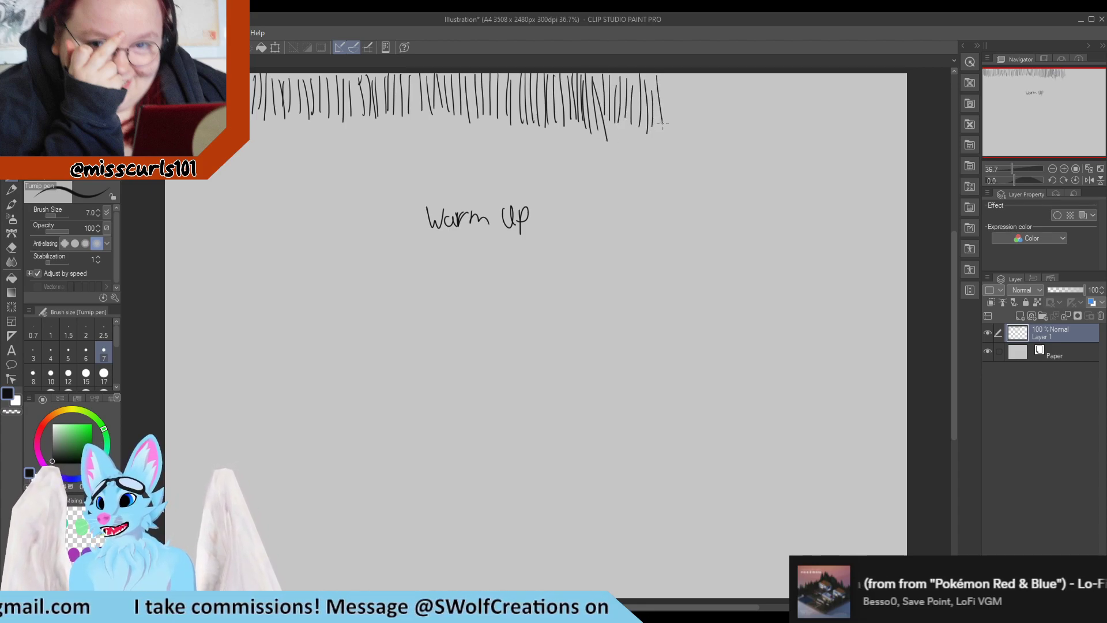
pyautogui.moveTo(667, 74); pyautogui.dragTo(666, 120)
pyautogui.moveTo(673, 73); pyautogui.dragTo(681, 128)
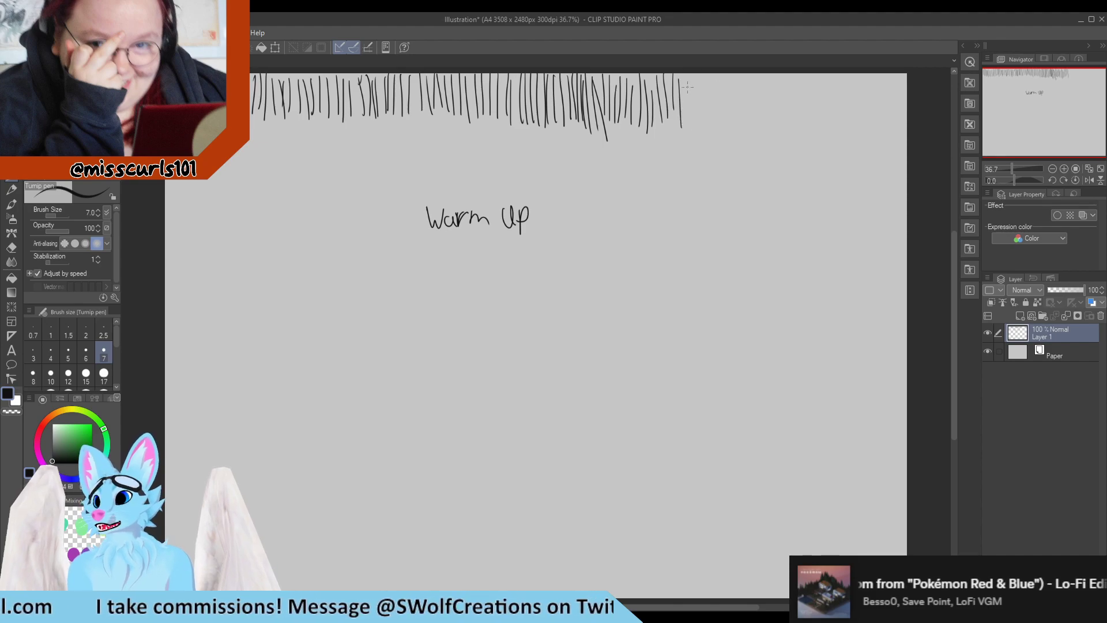
# Continue the vertical strokes along the top edge all the way to the right edge
pyautogui.moveTo(686, 74)
pyautogui.mouseDown()
pyautogui.moveTo(685, 118)
pyautogui.moveTo(707, 117)
pyautogui.mouseUp()
pyautogui.moveTo(713, 68); pyautogui.dragTo(715, 121)
pyautogui.moveTo(727, 69); pyautogui.dragTo(732, 121)
pyautogui.moveTo(739, 69); pyautogui.dragTo(745, 128)
pyautogui.moveTo(757, 67); pyautogui.dragTo(759, 128)
pyautogui.moveTo(765, 72); pyautogui.dragTo(767, 131)
pyautogui.moveTo(775, 76)
pyautogui.mouseDown()
pyautogui.moveTo(772, 133)
pyautogui.moveTo(786, 134)
pyautogui.mouseUp()
pyautogui.moveTo(794, 77); pyautogui.dragTo(800, 128)
pyautogui.moveTo(809, 75); pyautogui.dragTo(813, 127)
pyautogui.moveTo(819, 74); pyautogui.dragTo(822, 134)
pyautogui.moveTo(829, 75); pyautogui.dragTo(831, 137)
pyautogui.moveTo(837, 76)
pyautogui.mouseDown()
pyautogui.moveTo(844, 138)
pyautogui.moveTo(848, 122)
pyautogui.mouseUp()
pyautogui.moveTo(857, 83)
pyautogui.mouseDown()
pyautogui.moveTo(857, 135)
pyautogui.moveTo(880, 133)
pyautogui.mouseUp()
pyautogui.moveTo(884, 74); pyautogui.dragTo(884, 133)
pyautogui.moveTo(887, 76); pyautogui.dragTo(890, 138)
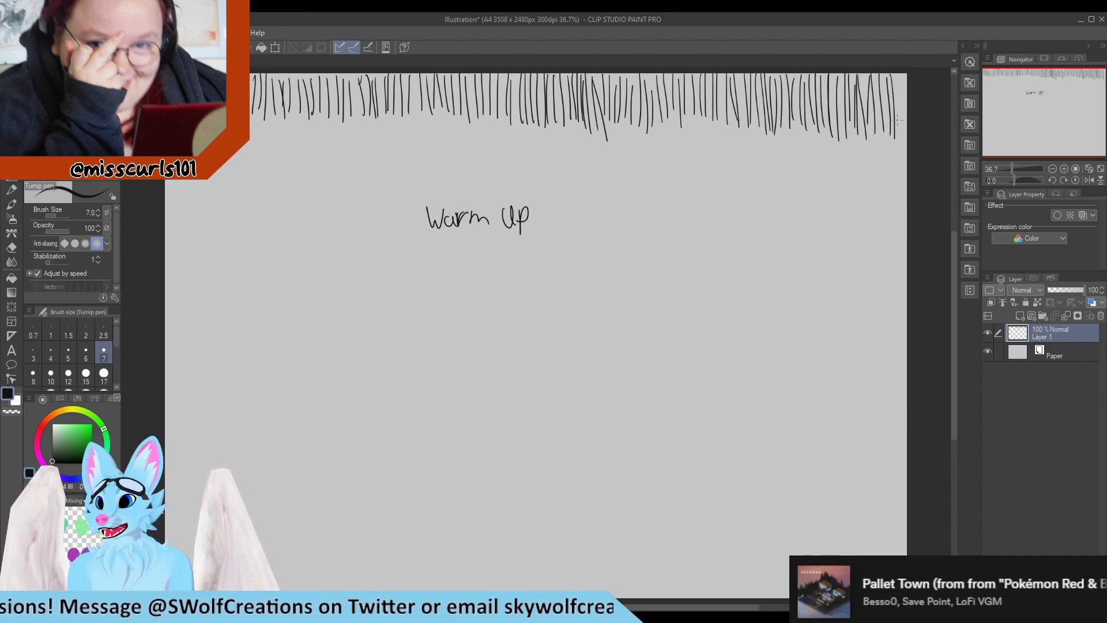
pyautogui.moveTo(895, 76); pyautogui.dragTo(898, 125)
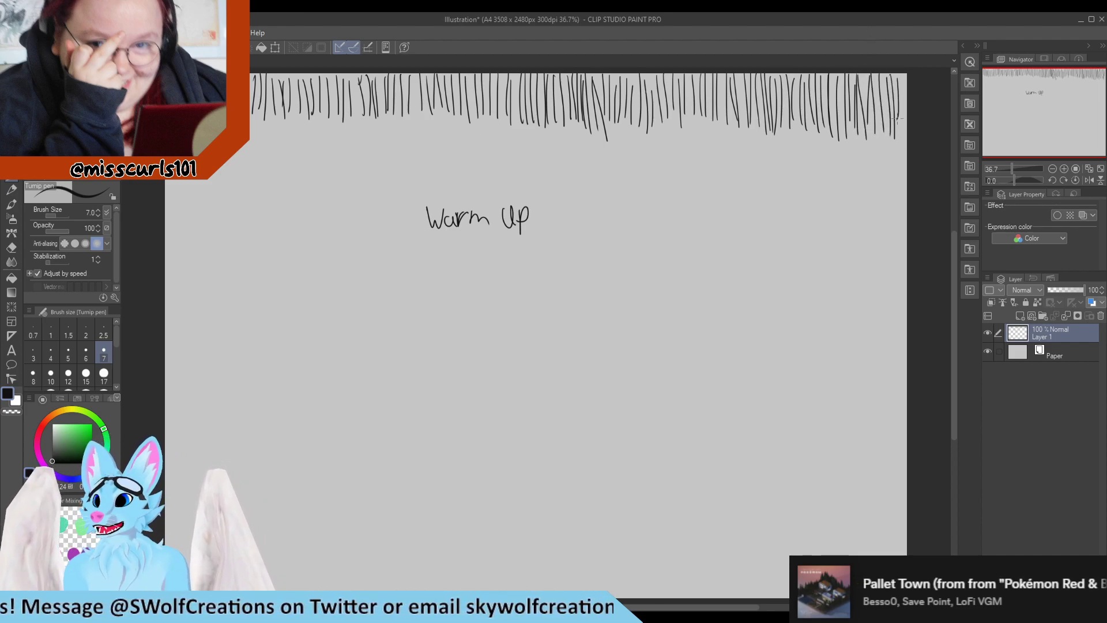
# Draw stacked horizontal strokes beneath the vertical band, from the left edge to about the middle
pyautogui.moveTo(245, 144); pyautogui.dragTo(258, 146)
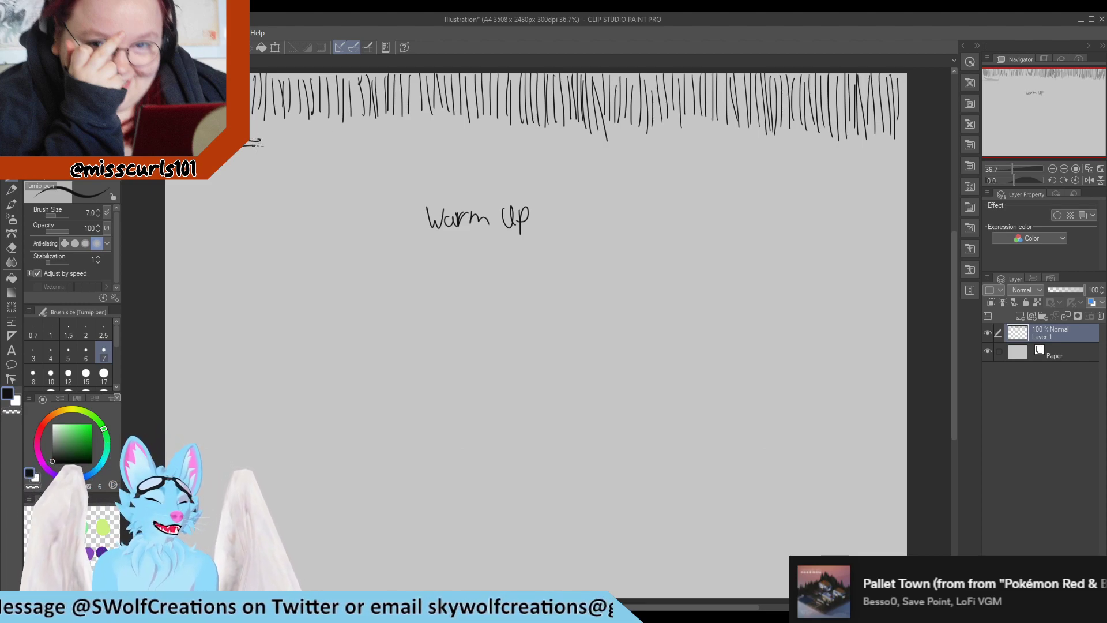
pyautogui.moveTo(179, 172); pyautogui.dragTo(258, 162)
pyautogui.moveTo(180, 178); pyautogui.dragTo(247, 171)
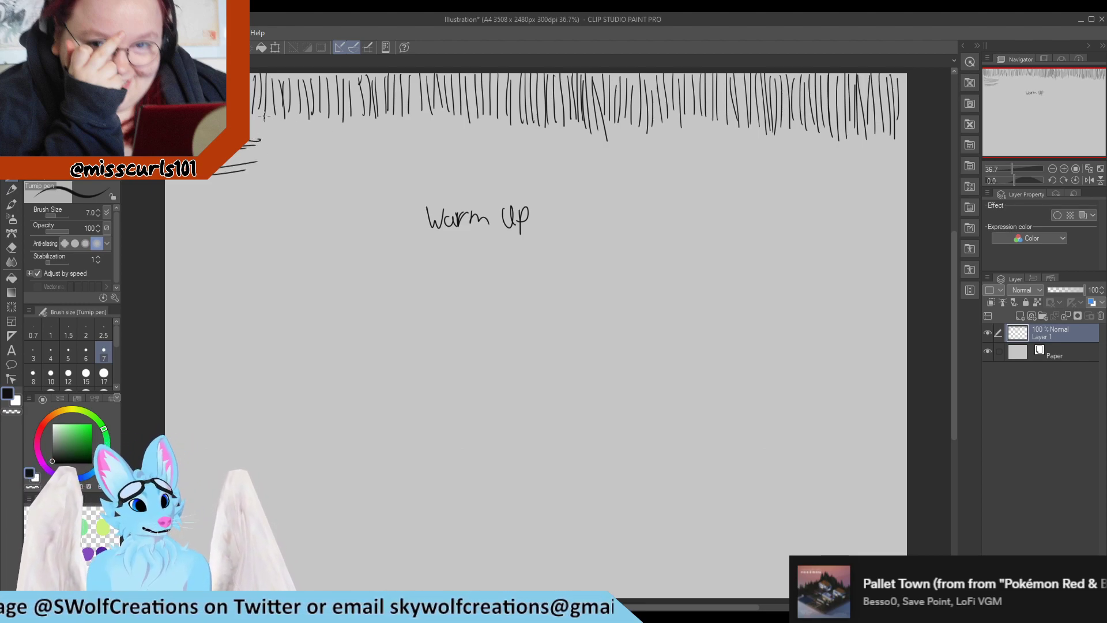
pyautogui.moveTo(262, 119)
pyautogui.mouseDown()
pyautogui.moveTo(313, 117)
pyautogui.moveTo(302, 136)
pyautogui.mouseUp()
pyautogui.moveTo(259, 148); pyautogui.dragTo(316, 148)
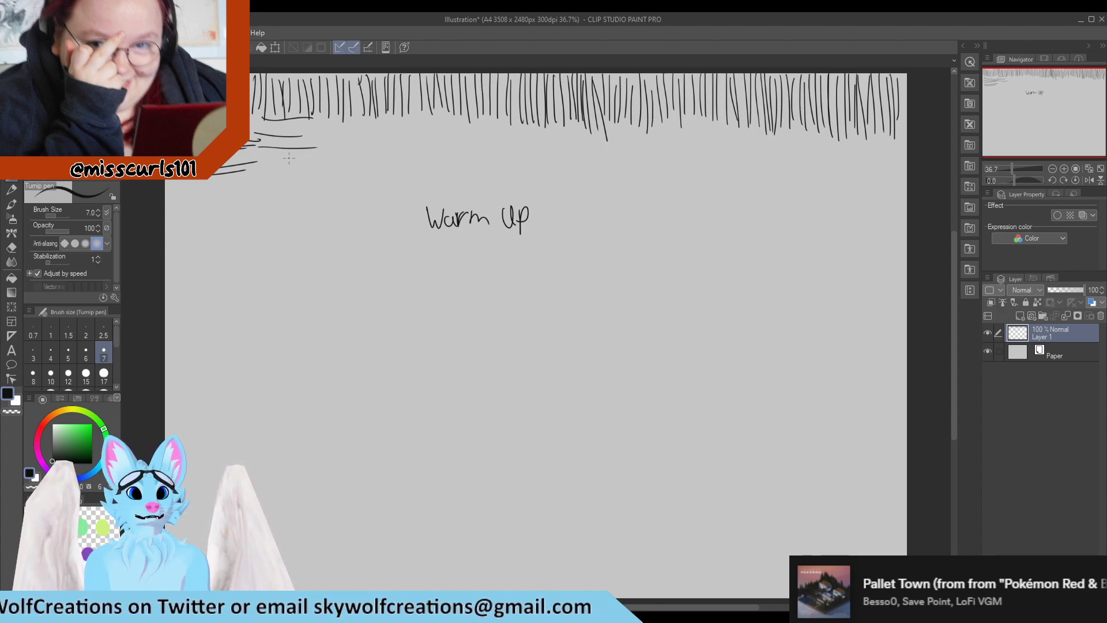
pyautogui.moveTo(264, 151)
pyautogui.mouseDown()
pyautogui.moveTo(321, 153)
pyautogui.moveTo(370, 121)
pyautogui.moveTo(374, 131)
pyautogui.mouseUp()
pyautogui.moveTo(309, 142); pyautogui.dragTo(376, 138)
pyautogui.moveTo(304, 150); pyautogui.dragTo(369, 144)
pyautogui.moveTo(304, 155); pyautogui.dragTo(375, 154)
pyautogui.moveTo(302, 163); pyautogui.dragTo(391, 159)
pyautogui.moveTo(368, 119); pyautogui.dragTo(455, 117)
pyautogui.moveTo(374, 123)
pyautogui.mouseDown()
pyautogui.moveTo(448, 115)
pyautogui.moveTo(448, 128)
pyautogui.mouseUp()
pyautogui.moveTo(363, 139)
pyautogui.mouseDown()
pyautogui.moveTo(458, 124)
pyautogui.moveTo(448, 146)
pyautogui.mouseUp()
pyautogui.moveTo(361, 159)
pyautogui.mouseDown()
pyautogui.moveTo(458, 151)
pyautogui.moveTo(453, 166)
pyautogui.moveTo(526, 128)
pyautogui.mouseUp()
pyautogui.moveTo(453, 140); pyautogui.dragTo(537, 129)
pyautogui.moveTo(451, 148)
pyautogui.mouseDown()
pyautogui.moveTo(532, 141)
pyautogui.moveTo(512, 150)
pyautogui.mouseUp()
pyautogui.moveTo(442, 154)
pyautogui.mouseDown()
pyautogui.moveTo(518, 151)
pyautogui.moveTo(504, 157)
pyautogui.mouseUp()
pyautogui.moveTo(498, 159); pyautogui.dragTo(533, 153)
pyautogui.moveTo(448, 165)
pyautogui.mouseDown()
pyautogui.moveTo(532, 159)
pyautogui.moveTo(595, 131)
pyautogui.mouseUp()
pyautogui.moveTo(524, 151)
pyautogui.mouseDown()
pyautogui.moveTo(614, 136)
pyautogui.moveTo(609, 145)
pyautogui.mouseUp()
pyautogui.moveTo(533, 158); pyautogui.dragTo(623, 148)
pyautogui.moveTo(527, 170)
pyautogui.mouseDown()
pyautogui.moveTo(610, 165)
pyautogui.moveTo(676, 134)
pyautogui.mouseUp()
# Continue the horizontal strokes beneath the vertical band to the right edge of the canvas
pyautogui.moveTo(595, 149); pyautogui.dragTo(679, 143)
pyautogui.moveTo(597, 157); pyautogui.dragTo(688, 155)
pyautogui.moveTo(610, 167); pyautogui.dragTo(681, 161)
pyautogui.moveTo(617, 176)
pyautogui.mouseDown()
pyautogui.moveTo(688, 167)
pyautogui.moveTo(739, 129)
pyautogui.mouseUp()
pyautogui.moveTo(666, 136); pyautogui.dragTo(766, 127)
pyautogui.moveTo(662, 148); pyautogui.dragTo(766, 141)
pyautogui.moveTo(683, 159); pyautogui.dragTo(764, 154)
pyautogui.moveTo(691, 173)
pyautogui.mouseDown()
pyautogui.moveTo(773, 169)
pyautogui.moveTo(756, 172)
pyautogui.mouseUp()
pyautogui.moveTo(769, 135); pyautogui.dragTo(858, 130)
pyautogui.moveTo(750, 144)
pyautogui.mouseDown()
pyautogui.moveTo(851, 133)
pyautogui.moveTo(841, 146)
pyautogui.mouseUp()
pyautogui.moveTo(768, 155); pyautogui.dragTo(811, 150)
pyautogui.moveTo(832, 148); pyautogui.dragTo(849, 143)
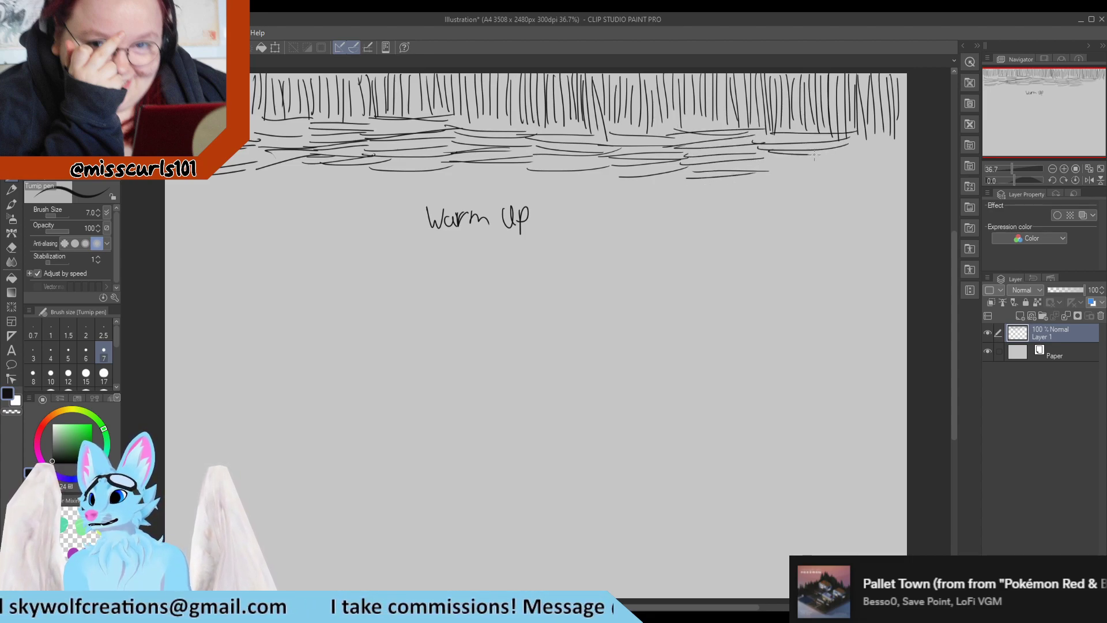
pyautogui.moveTo(763, 159); pyautogui.dragTo(832, 153)
pyautogui.moveTo(771, 175); pyautogui.dragTo(832, 169)
pyautogui.moveTo(763, 187)
pyautogui.mouseDown()
pyautogui.moveTo(844, 182)
pyautogui.moveTo(908, 140)
pyautogui.mouseUp()
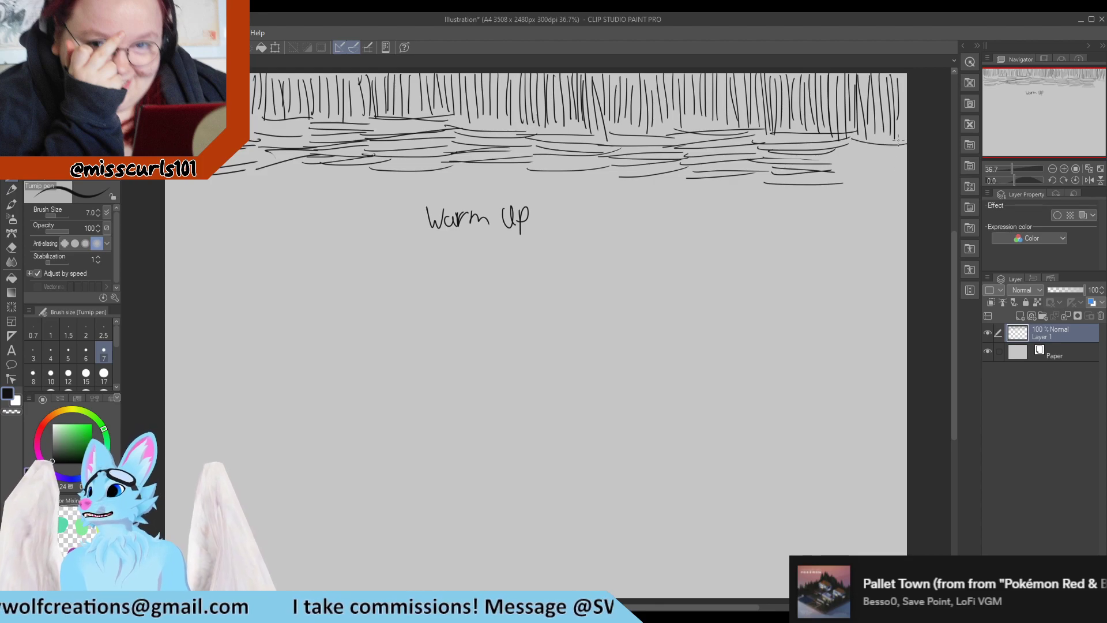
pyautogui.moveTo(823, 154); pyautogui.dragTo(909, 150)
pyautogui.moveTo(830, 165)
pyautogui.mouseDown()
pyautogui.moveTo(908, 157)
pyautogui.moveTo(884, 165)
pyautogui.mouseUp()
pyautogui.moveTo(840, 182); pyautogui.dragTo(909, 171)
# Draw a band of vertical strokes below the horizontal ones, from the left edge across and around "Warm Up"
pyautogui.moveTo(193, 180); pyautogui.dragTo(176, 221)
pyautogui.moveTo(199, 178)
pyautogui.mouseDown()
pyautogui.moveTo(196, 228)
pyautogui.moveTo(211, 218)
pyautogui.mouseUp()
pyautogui.moveTo(219, 168); pyautogui.dragTo(224, 235)
pyautogui.moveTo(236, 172); pyautogui.dragTo(241, 232)
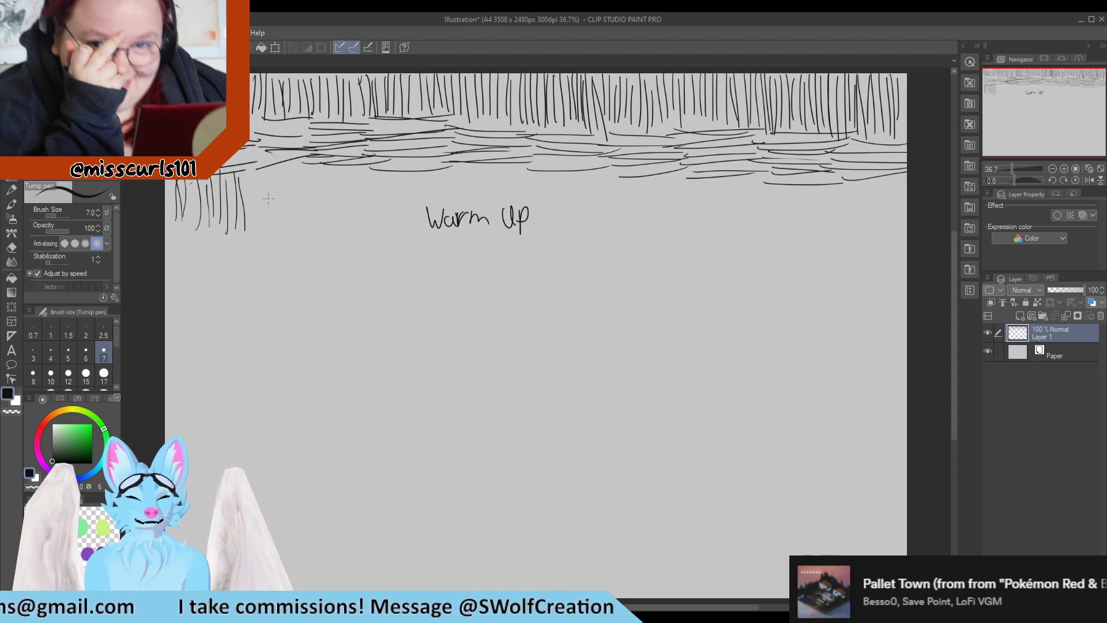
pyautogui.moveTo(247, 185); pyautogui.dragTo(245, 225)
pyautogui.moveTo(252, 174); pyautogui.dragTo(256, 224)
pyautogui.moveTo(264, 169); pyautogui.dragTo(262, 219)
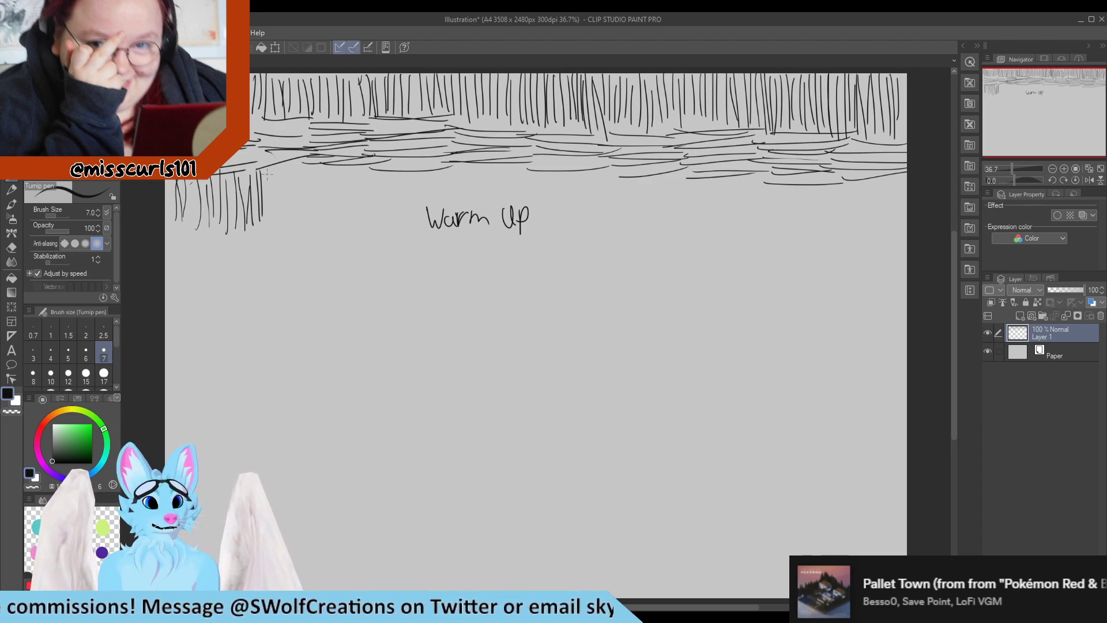
pyautogui.moveTo(268, 168)
pyautogui.mouseDown()
pyautogui.moveTo(270, 225)
pyautogui.moveTo(279, 217)
pyautogui.moveTo(298, 227)
pyautogui.mouseUp()
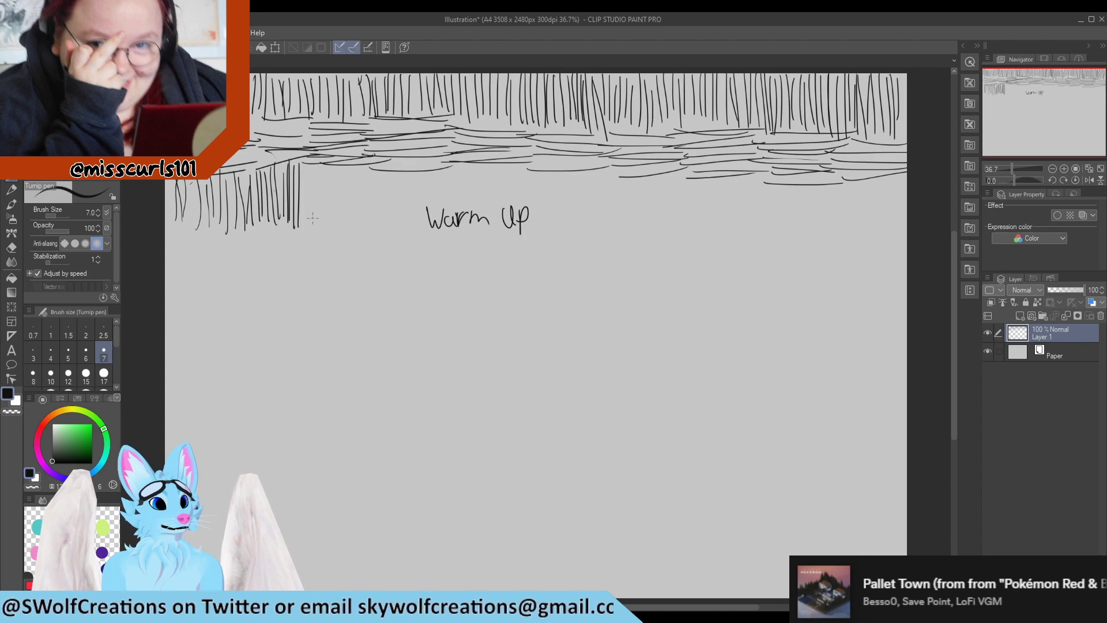
pyautogui.moveTo(308, 169)
pyautogui.mouseDown()
pyautogui.moveTo(307, 228)
pyautogui.moveTo(333, 231)
pyautogui.mouseUp()
pyautogui.moveTo(344, 173); pyautogui.dragTo(343, 232)
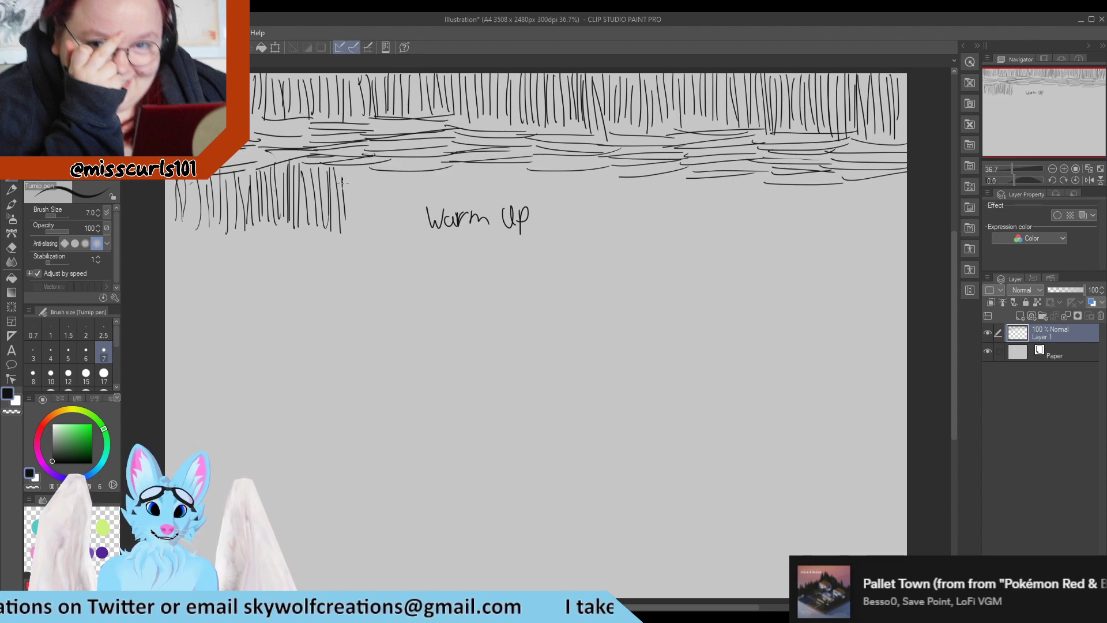
pyautogui.moveTo(342, 167); pyautogui.dragTo(348, 236)
pyautogui.moveTo(347, 171); pyautogui.dragTo(358, 249)
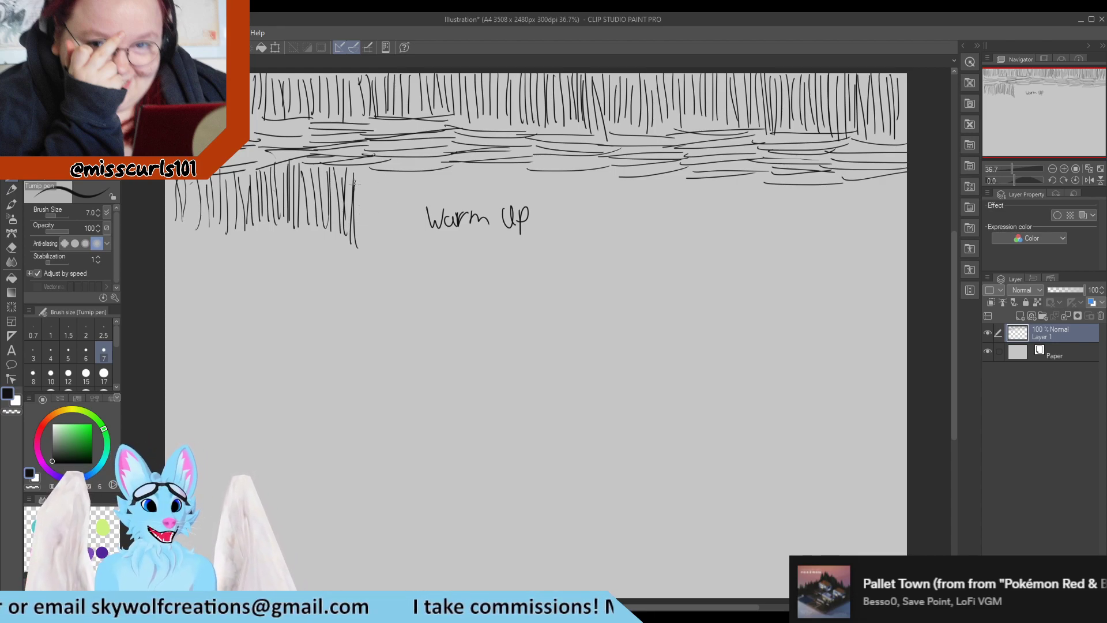
pyautogui.moveTo(355, 185)
pyautogui.mouseDown()
pyautogui.moveTo(358, 242)
pyautogui.moveTo(375, 242)
pyautogui.mouseUp()
pyautogui.moveTo(380, 173); pyautogui.dragTo(387, 237)
pyautogui.moveTo(391, 169); pyautogui.dragTo(398, 233)
pyautogui.moveTo(406, 177)
pyautogui.mouseDown()
pyautogui.moveTo(417, 246)
pyautogui.moveTo(422, 192)
pyautogui.moveTo(428, 206)
pyautogui.mouseUp()
pyautogui.moveTo(436, 175); pyautogui.dragTo(442, 205)
pyautogui.moveTo(450, 176); pyautogui.dragTo(456, 201)
pyautogui.moveTo(461, 179); pyautogui.dragTo(468, 201)
pyautogui.moveTo(477, 168); pyautogui.dragTo(483, 203)
pyautogui.moveTo(489, 175)
pyautogui.mouseDown()
pyautogui.moveTo(490, 201)
pyautogui.moveTo(503, 207)
pyautogui.mouseUp()
pyautogui.moveTo(511, 169)
pyautogui.mouseDown()
pyautogui.moveTo(512, 205)
pyautogui.moveTo(531, 195)
pyautogui.moveTo(541, 228)
pyautogui.mouseUp()
pyautogui.moveTo(543, 176); pyautogui.dragTo(545, 235)
pyautogui.moveTo(550, 190); pyautogui.dragTo(552, 237)
pyautogui.moveTo(557, 175); pyautogui.dragTo(569, 237)
pyautogui.moveTo(575, 194); pyautogui.dragTo(581, 244)
pyautogui.moveTo(587, 176); pyautogui.dragTo(597, 237)
pyautogui.moveTo(603, 174); pyautogui.dragTo(605, 237)
pyautogui.moveTo(617, 176); pyautogui.dragTo(618, 235)
pyautogui.moveTo(629, 173); pyautogui.dragTo(639, 242)
pyautogui.moveTo(645, 184)
pyautogui.mouseDown()
pyautogui.moveTo(645, 238)
pyautogui.moveTo(655, 236)
pyautogui.mouseUp()
pyautogui.moveTo(658, 182); pyautogui.dragTo(663, 233)
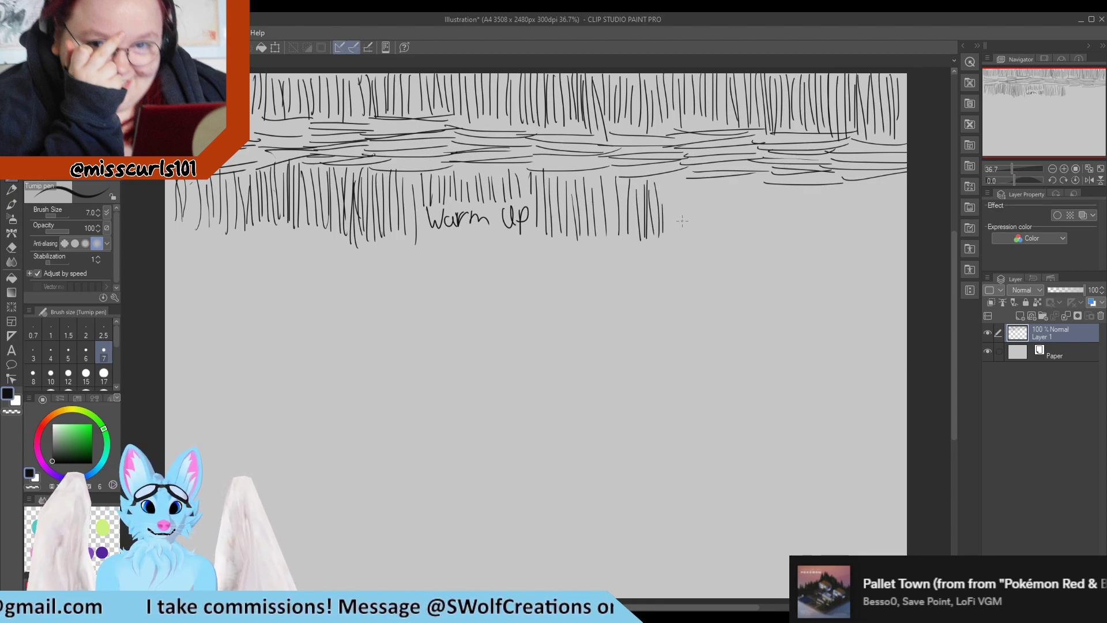
# Continue the second band of vertical strokes to the right edge of the canvas
pyautogui.moveTo(668, 177); pyautogui.dragTo(669, 232)
pyautogui.moveTo(675, 174); pyautogui.dragTo(677, 234)
pyautogui.moveTo(683, 178)
pyautogui.mouseDown()
pyautogui.moveTo(684, 235)
pyautogui.moveTo(697, 242)
pyautogui.mouseUp()
pyautogui.moveTo(698, 173); pyautogui.dragTo(700, 244)
pyautogui.moveTo(702, 172); pyautogui.dragTo(711, 244)
pyautogui.moveTo(714, 173); pyautogui.dragTo(717, 239)
pyautogui.moveTo(727, 181); pyautogui.dragTo(737, 235)
pyautogui.moveTo(742, 180)
pyautogui.mouseDown()
pyautogui.moveTo(745, 232)
pyautogui.moveTo(724, 239)
pyautogui.moveTo(764, 240)
pyautogui.mouseUp()
pyautogui.moveTo(767, 193)
pyautogui.mouseDown()
pyautogui.moveTo(768, 248)
pyautogui.moveTo(778, 246)
pyautogui.mouseUp()
pyautogui.moveTo(785, 186); pyautogui.dragTo(784, 232)
pyautogui.moveTo(793, 186); pyautogui.dragTo(796, 255)
pyautogui.moveTo(802, 189); pyautogui.dragTo(813, 252)
pyautogui.moveTo(820, 179)
pyautogui.mouseDown()
pyautogui.moveTo(822, 250)
pyautogui.moveTo(835, 238)
pyautogui.mouseUp()
pyautogui.moveTo(834, 184); pyautogui.dragTo(843, 238)
pyautogui.moveTo(847, 179); pyautogui.dragTo(852, 230)
pyautogui.moveTo(855, 181); pyautogui.dragTo(858, 249)
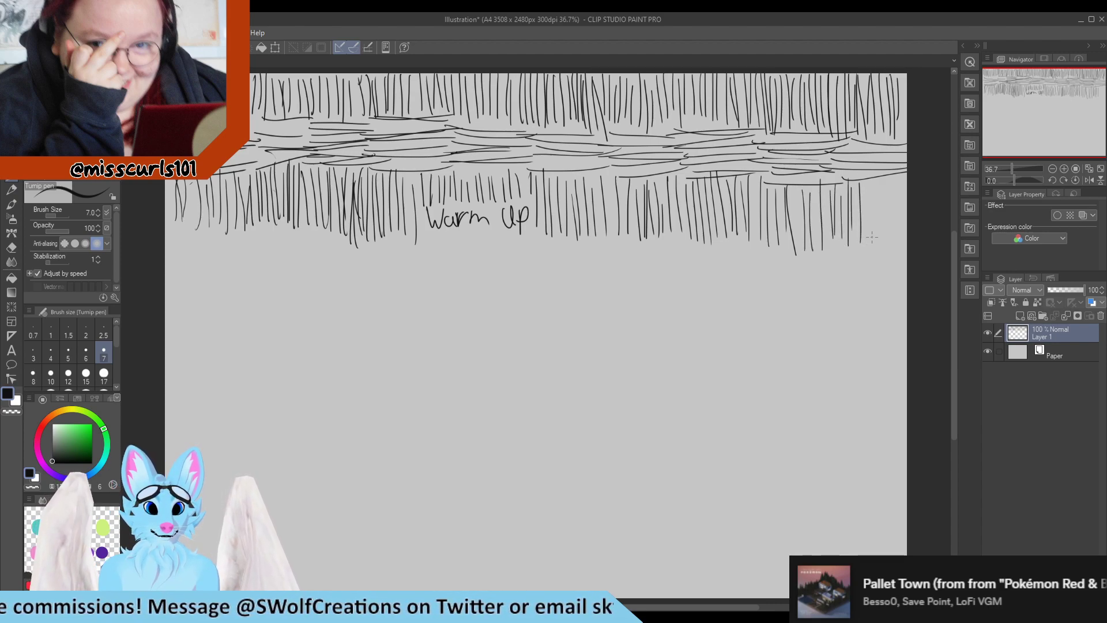
pyautogui.moveTo(863, 176); pyautogui.dragTo(865, 244)
pyautogui.moveTo(869, 181)
pyautogui.mouseDown()
pyautogui.moveTo(871, 243)
pyautogui.moveTo(881, 244)
pyautogui.mouseUp()
pyautogui.moveTo(886, 180); pyautogui.dragTo(901, 248)
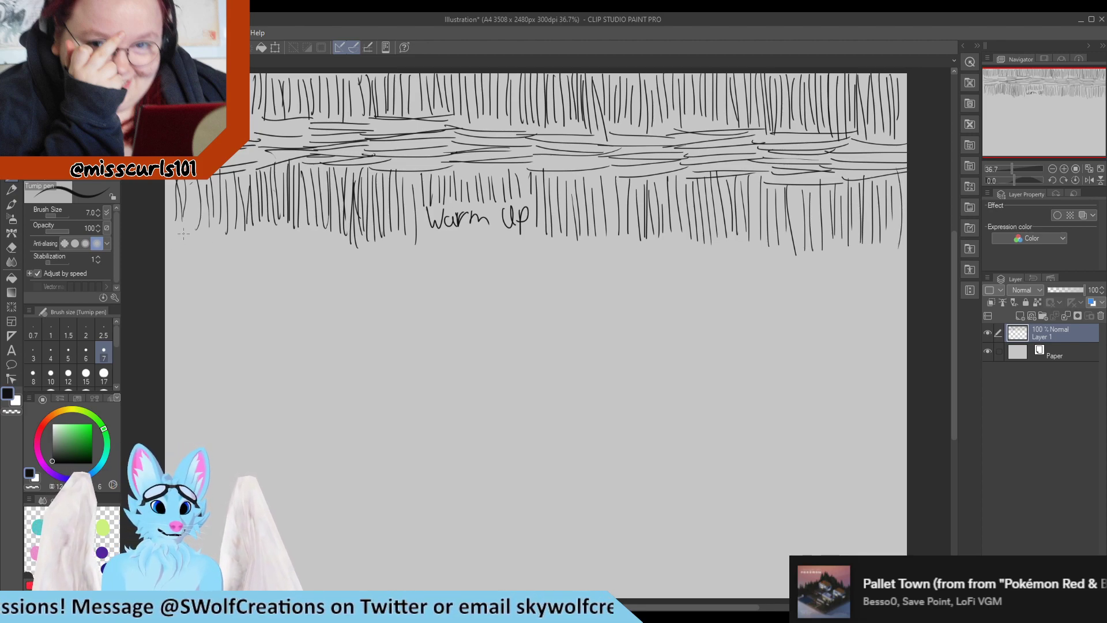
# Draw stacked horizontal strokes beneath the second vertical band, from the left edge to about the middle
pyautogui.moveTo(166, 233); pyautogui.dragTo(247, 236)
pyautogui.moveTo(166, 246); pyautogui.dragTo(238, 240)
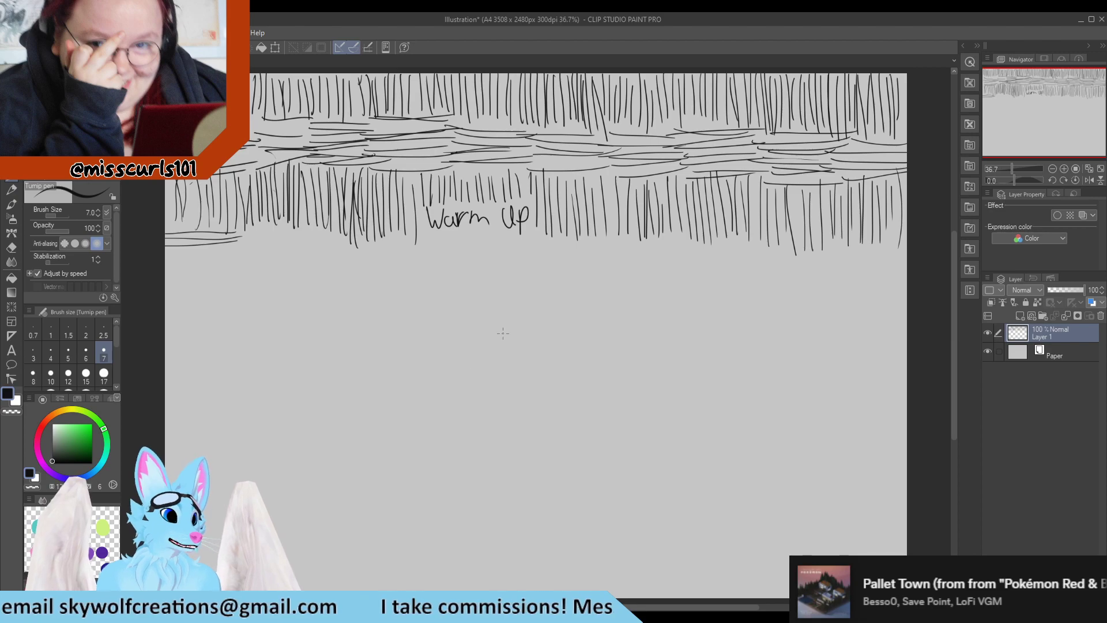
pyautogui.moveTo(224, 245)
pyautogui.mouseDown()
pyautogui.moveTo(199, 258)
pyautogui.moveTo(230, 256)
pyautogui.moveTo(164, 275)
pyautogui.mouseUp()
pyautogui.moveTo(232, 280)
pyautogui.mouseDown()
pyautogui.moveTo(159, 282)
pyautogui.moveTo(166, 296)
pyautogui.mouseUp()
pyautogui.moveTo(289, 222); pyautogui.dragTo(209, 239)
pyautogui.moveTo(308, 243); pyautogui.dragTo(182, 254)
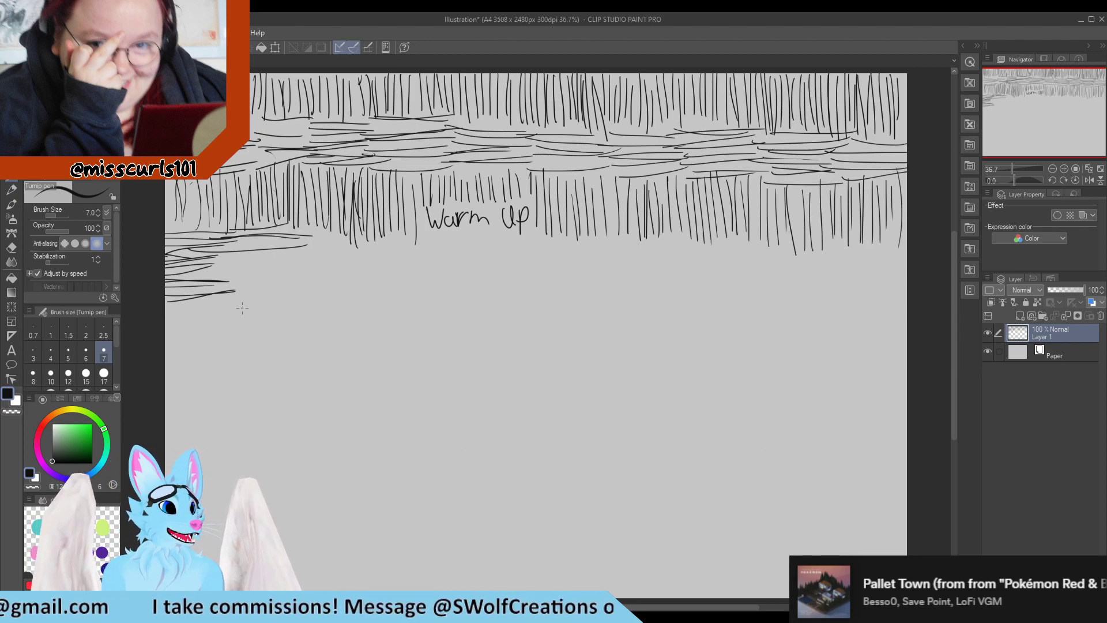
pyautogui.moveTo(271, 242); pyautogui.dragTo(218, 253)
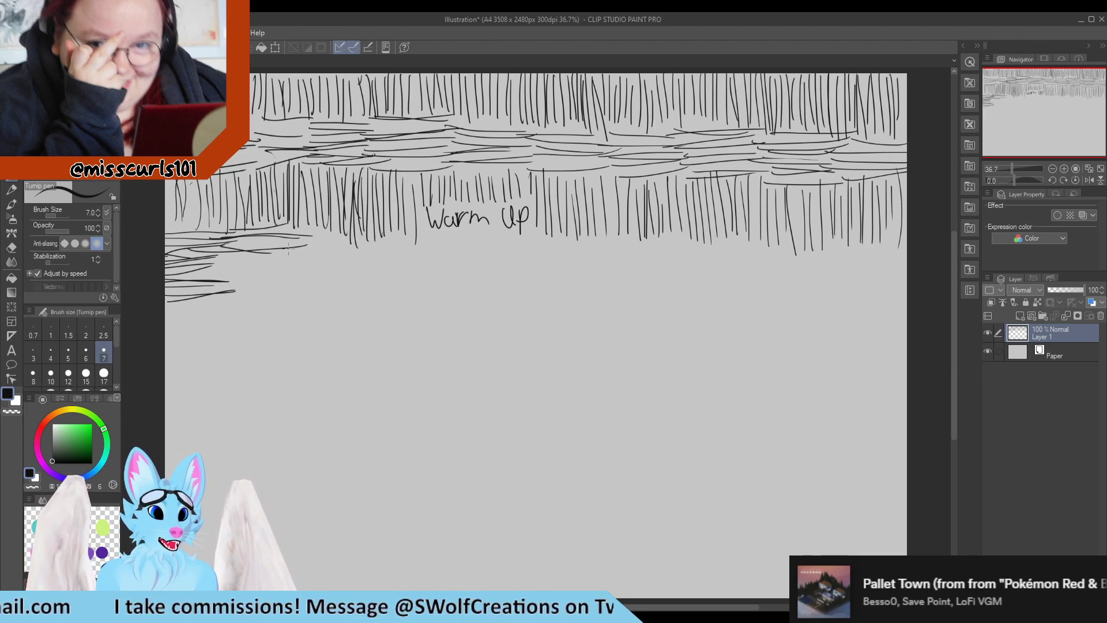
pyautogui.moveTo(299, 253); pyautogui.dragTo(205, 265)
pyautogui.moveTo(320, 260)
pyautogui.mouseDown()
pyautogui.moveTo(226, 266)
pyautogui.moveTo(219, 283)
pyautogui.mouseUp()
pyautogui.moveTo(248, 280); pyautogui.dragTo(213, 287)
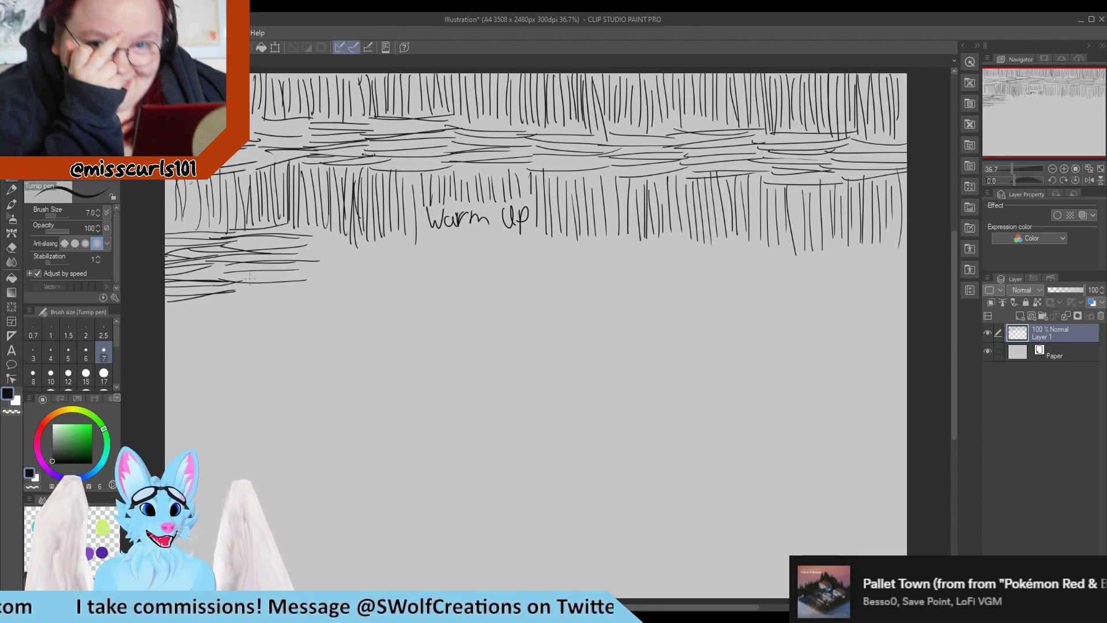
pyautogui.moveTo(300, 273); pyautogui.dragTo(243, 282)
pyautogui.moveTo(308, 283)
pyautogui.mouseDown()
pyautogui.moveTo(216, 296)
pyautogui.moveTo(290, 290)
pyautogui.mouseUp()
pyautogui.moveTo(220, 300); pyautogui.dragTo(306, 291)
pyautogui.moveTo(288, 235); pyautogui.dragTo(369, 245)
pyautogui.moveTo(274, 252); pyautogui.dragTo(383, 256)
pyautogui.moveTo(287, 260); pyautogui.dragTo(385, 262)
pyautogui.moveTo(283, 266)
pyautogui.mouseDown()
pyautogui.moveTo(401, 261)
pyautogui.moveTo(389, 273)
pyautogui.mouseUp()
pyautogui.moveTo(291, 285)
pyautogui.mouseDown()
pyautogui.moveTo(402, 279)
pyautogui.moveTo(384, 287)
pyautogui.mouseUp()
pyautogui.moveTo(375, 245); pyautogui.dragTo(469, 242)
pyautogui.moveTo(368, 256)
pyautogui.mouseDown()
pyautogui.moveTo(475, 251)
pyautogui.moveTo(488, 260)
pyautogui.moveTo(475, 260)
pyautogui.mouseUp()
pyautogui.moveTo(360, 277); pyautogui.dragTo(480, 264)
pyautogui.moveTo(404, 270); pyautogui.dragTo(493, 266)
pyautogui.moveTo(368, 284)
pyautogui.mouseDown()
pyautogui.moveTo(486, 271)
pyautogui.moveTo(493, 286)
pyautogui.mouseUp()
pyautogui.moveTo(478, 239)
pyautogui.mouseDown()
pyautogui.moveTo(574, 241)
pyautogui.moveTo(538, 256)
pyautogui.moveTo(581, 250)
pyautogui.mouseUp()
pyautogui.moveTo(467, 263)
pyautogui.mouseDown()
pyautogui.moveTo(577, 259)
pyautogui.moveTo(471, 261)
pyautogui.moveTo(568, 264)
pyautogui.moveTo(470, 271)
pyautogui.moveTo(564, 267)
pyautogui.mouseUp()
pyautogui.moveTo(470, 282)
pyautogui.mouseDown()
pyautogui.moveTo(574, 278)
pyautogui.moveTo(604, 248)
pyautogui.moveTo(632, 241)
pyautogui.mouseUp()
# Continue these horizontal strokes to the right edge of the canvas
pyautogui.moveTo(536, 262)
pyautogui.mouseDown()
pyautogui.moveTo(645, 252)
pyautogui.moveTo(636, 260)
pyautogui.mouseUp()
pyautogui.moveTo(529, 278); pyautogui.dragTo(650, 269)
pyautogui.moveTo(538, 280)
pyautogui.mouseDown()
pyautogui.moveTo(646, 271)
pyautogui.moveTo(631, 281)
pyautogui.moveTo(702, 241)
pyautogui.mouseUp()
pyautogui.moveTo(599, 264); pyautogui.dragTo(718, 250)
pyautogui.moveTo(598, 260); pyautogui.dragTo(716, 256)
pyautogui.moveTo(583, 255)
pyautogui.mouseDown()
pyautogui.moveTo(717, 252)
pyautogui.moveTo(712, 260)
pyautogui.mouseUp()
pyautogui.moveTo(619, 277); pyautogui.dragTo(641, 273)
pyautogui.moveTo(647, 273); pyautogui.dragTo(697, 268)
pyautogui.moveTo(600, 290); pyautogui.dragTo(691, 282)
pyautogui.moveTo(615, 294); pyautogui.dragTo(712, 287)
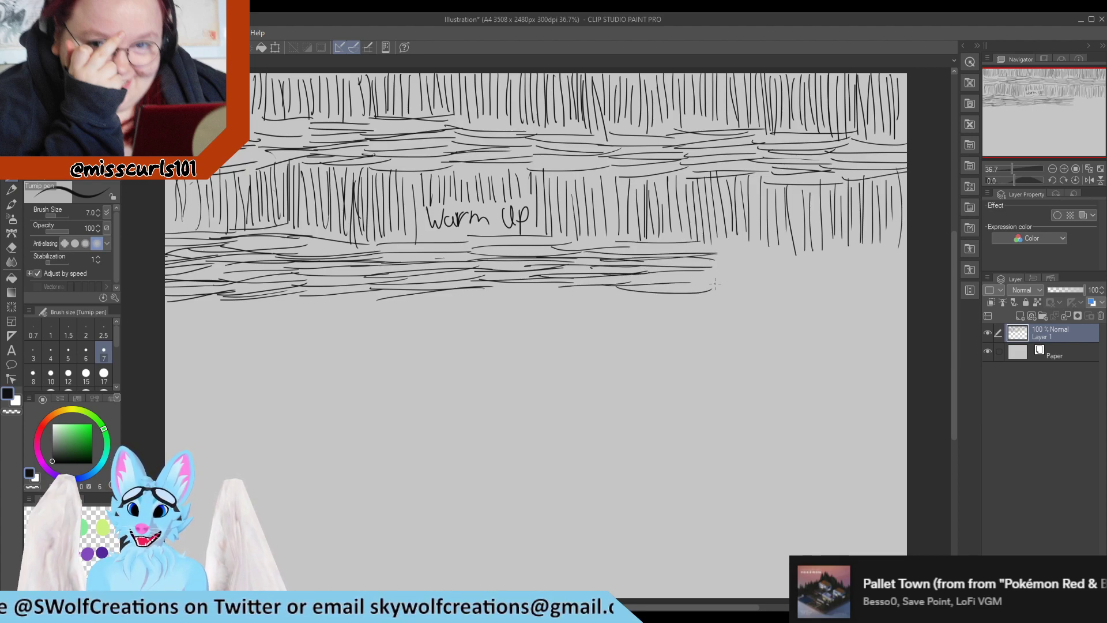
pyautogui.moveTo(691, 242); pyautogui.dragTo(775, 236)
pyautogui.moveTo(667, 255)
pyautogui.mouseDown()
pyautogui.moveTo(774, 245)
pyautogui.moveTo(764, 255)
pyautogui.mouseUp()
pyautogui.moveTo(668, 262)
pyautogui.mouseDown()
pyautogui.moveTo(784, 260)
pyautogui.moveTo(763, 262)
pyautogui.mouseUp()
pyautogui.moveTo(699, 281)
pyautogui.mouseDown()
pyautogui.moveTo(777, 274)
pyautogui.moveTo(831, 243)
pyautogui.moveTo(761, 260)
pyautogui.moveTo(841, 254)
pyautogui.mouseUp()
pyautogui.moveTo(747, 266)
pyautogui.mouseDown()
pyautogui.moveTo(845, 252)
pyautogui.moveTo(767, 269)
pyautogui.moveTo(843, 262)
pyautogui.mouseUp()
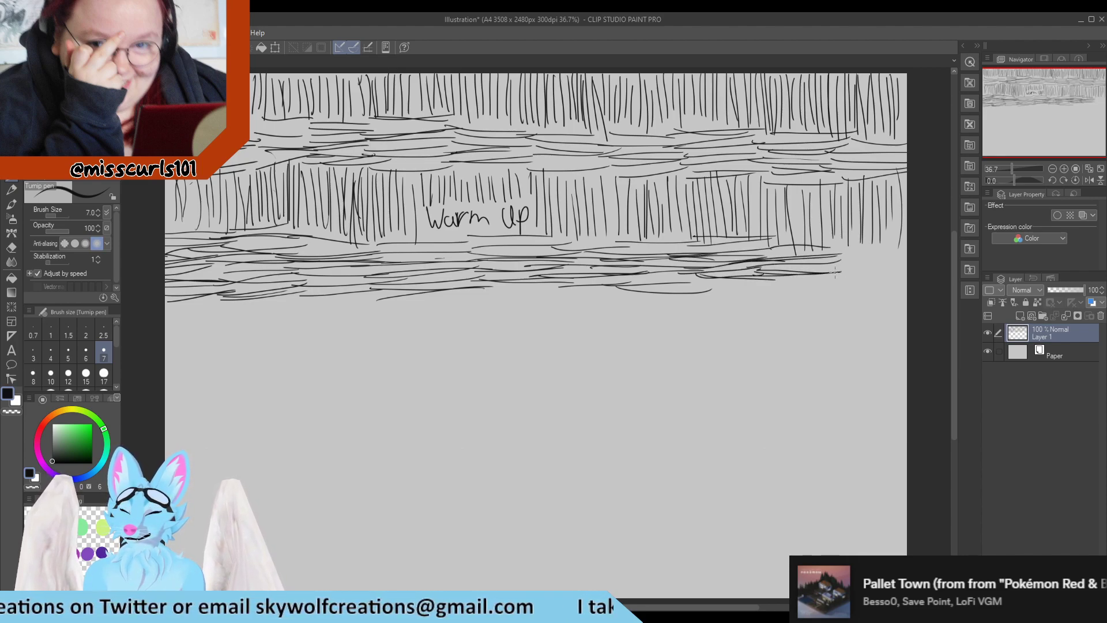
pyautogui.moveTo(761, 284)
pyautogui.mouseDown()
pyautogui.moveTo(833, 281)
pyautogui.moveTo(901, 240)
pyautogui.mouseUp()
pyautogui.moveTo(818, 253); pyautogui.dragTo(903, 246)
pyautogui.moveTo(815, 256)
pyautogui.mouseDown()
pyautogui.moveTo(889, 251)
pyautogui.moveTo(909, 262)
pyautogui.mouseUp()
pyautogui.moveTo(808, 274)
pyautogui.mouseDown()
pyautogui.moveTo(899, 268)
pyautogui.moveTo(906, 279)
pyautogui.mouseUp()
pyautogui.moveTo(829, 283); pyautogui.dragTo(906, 287)
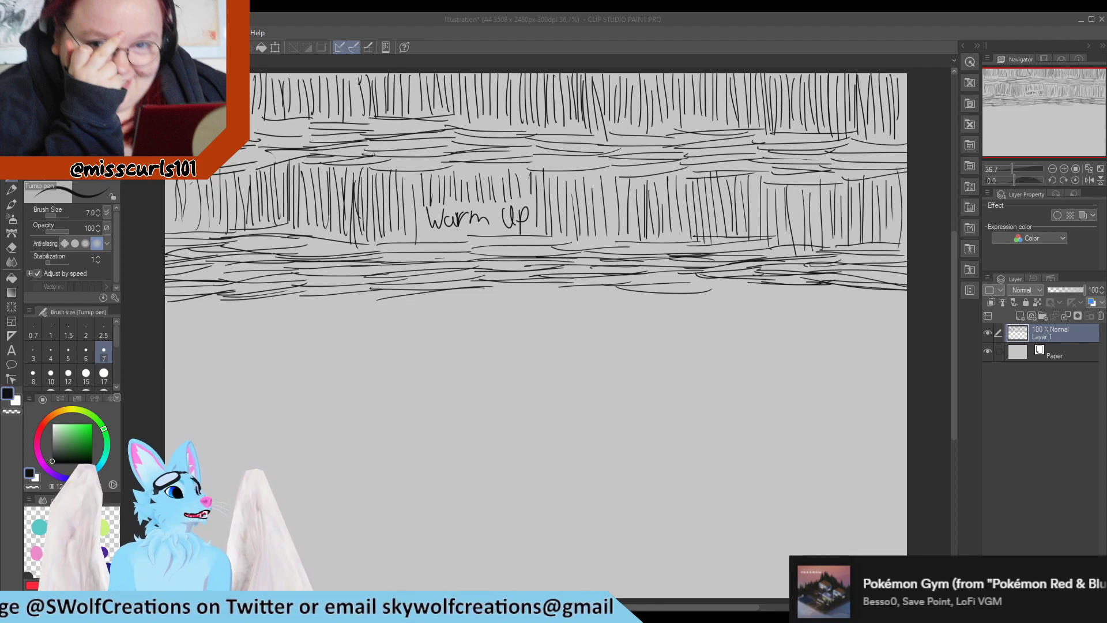
pyautogui.hotkey('alt', 'Tab')
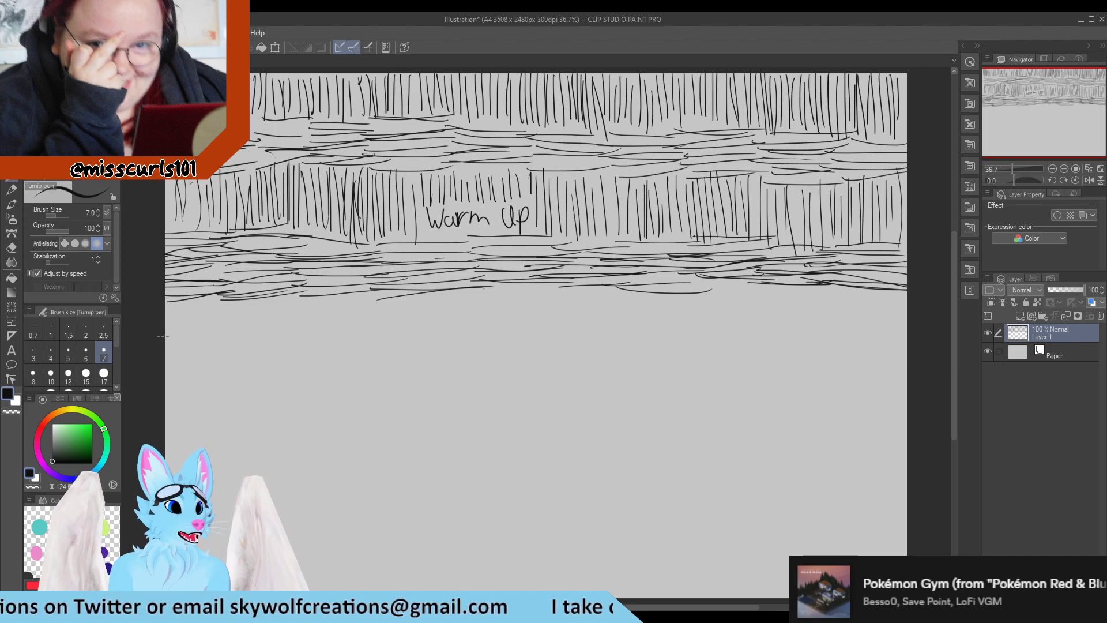
# Draw a third band of vertical strokes below the horizontal ones, from the left edge to about the middle
pyautogui.moveTo(170, 311)
pyautogui.mouseDown()
pyautogui.moveTo(167, 359)
pyautogui.moveTo(189, 357)
pyautogui.mouseUp()
pyautogui.moveTo(194, 295); pyautogui.dragTo(198, 362)
pyautogui.moveTo(204, 296); pyautogui.dragTo(208, 358)
pyautogui.moveTo(212, 291); pyautogui.dragTo(211, 348)
pyautogui.moveTo(216, 294); pyautogui.dragTo(215, 348)
pyautogui.moveTo(222, 295); pyautogui.dragTo(221, 345)
pyautogui.moveTo(227, 297); pyautogui.dragTo(235, 348)
pyautogui.moveTo(237, 300); pyautogui.dragTo(241, 356)
pyautogui.moveTo(243, 310); pyautogui.dragTo(243, 340)
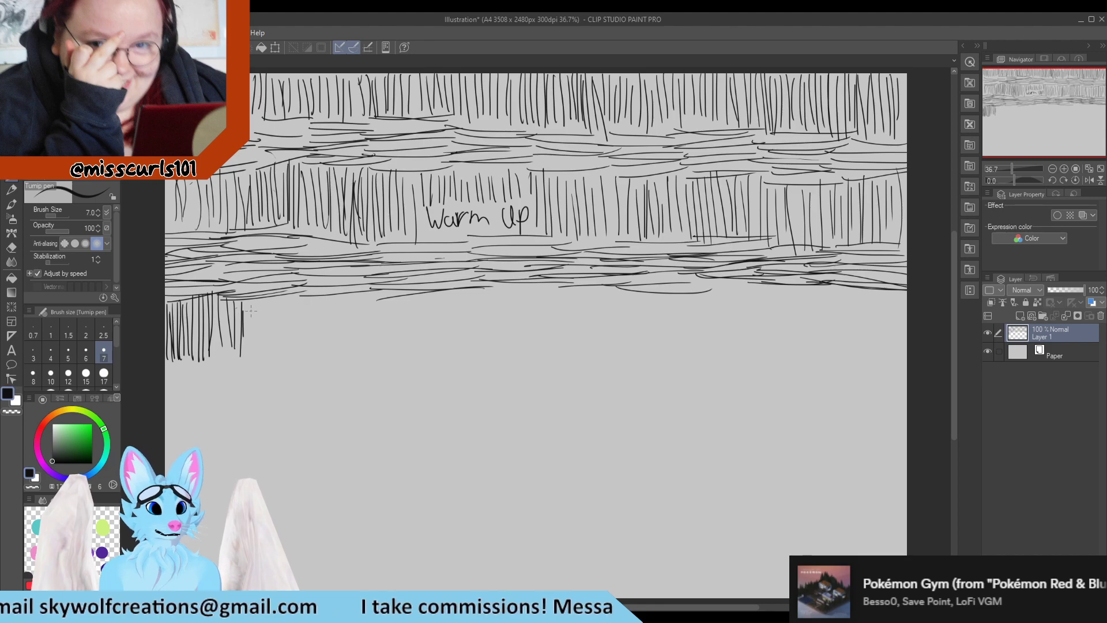
pyautogui.moveTo(247, 306); pyautogui.dragTo(261, 360)
pyautogui.moveTo(264, 301); pyautogui.dragTo(264, 353)
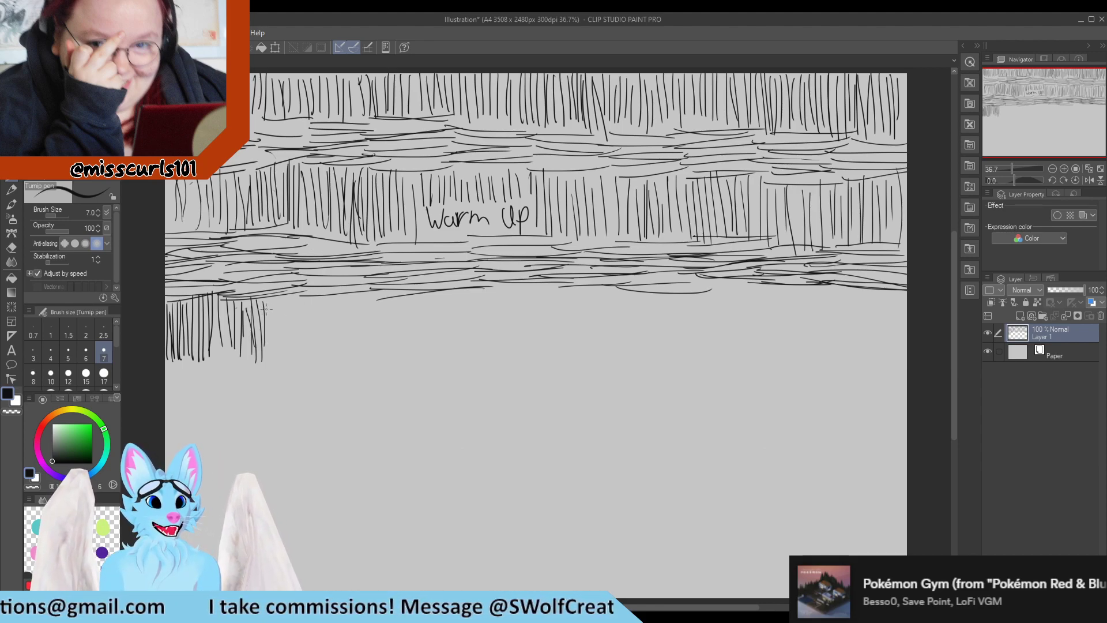
pyautogui.moveTo(267, 300)
pyautogui.mouseDown()
pyautogui.moveTo(268, 358)
pyautogui.moveTo(274, 351)
pyautogui.mouseUp()
pyautogui.moveTo(281, 301); pyautogui.dragTo(286, 363)
pyautogui.moveTo(287, 295)
pyautogui.mouseDown()
pyautogui.moveTo(288, 353)
pyautogui.moveTo(292, 344)
pyautogui.mouseUp()
pyautogui.moveTo(300, 295)
pyautogui.mouseDown()
pyautogui.moveTo(301, 353)
pyautogui.moveTo(304, 344)
pyautogui.mouseUp()
pyautogui.moveTo(308, 300); pyautogui.dragTo(320, 354)
pyautogui.moveTo(323, 301); pyautogui.dragTo(325, 353)
pyautogui.moveTo(326, 296); pyautogui.dragTo(332, 343)
pyautogui.moveTo(336, 290); pyautogui.dragTo(336, 348)
pyautogui.moveTo(340, 287); pyautogui.dragTo(349, 349)
pyautogui.moveTo(353, 299); pyautogui.dragTo(360, 351)
pyautogui.moveTo(367, 296); pyautogui.dragTo(372, 355)
pyautogui.moveTo(375, 294)
pyautogui.mouseDown()
pyautogui.moveTo(376, 358)
pyautogui.moveTo(381, 349)
pyautogui.mouseUp()
pyautogui.moveTo(384, 292); pyautogui.dragTo(387, 351)
pyautogui.moveTo(391, 303); pyautogui.dragTo(396, 358)
pyautogui.moveTo(398, 292); pyautogui.dragTo(397, 353)
pyautogui.moveTo(402, 291); pyautogui.dragTo(402, 340)
pyautogui.moveTo(409, 293)
pyautogui.mouseDown()
pyautogui.moveTo(410, 346)
pyautogui.moveTo(416, 337)
pyautogui.mouseUp()
pyautogui.moveTo(421, 291); pyautogui.dragTo(429, 348)
pyautogui.moveTo(435, 287)
pyautogui.mouseDown()
pyautogui.moveTo(437, 353)
pyautogui.moveTo(444, 346)
pyautogui.mouseUp()
pyautogui.moveTo(449, 289); pyautogui.dragTo(448, 340)
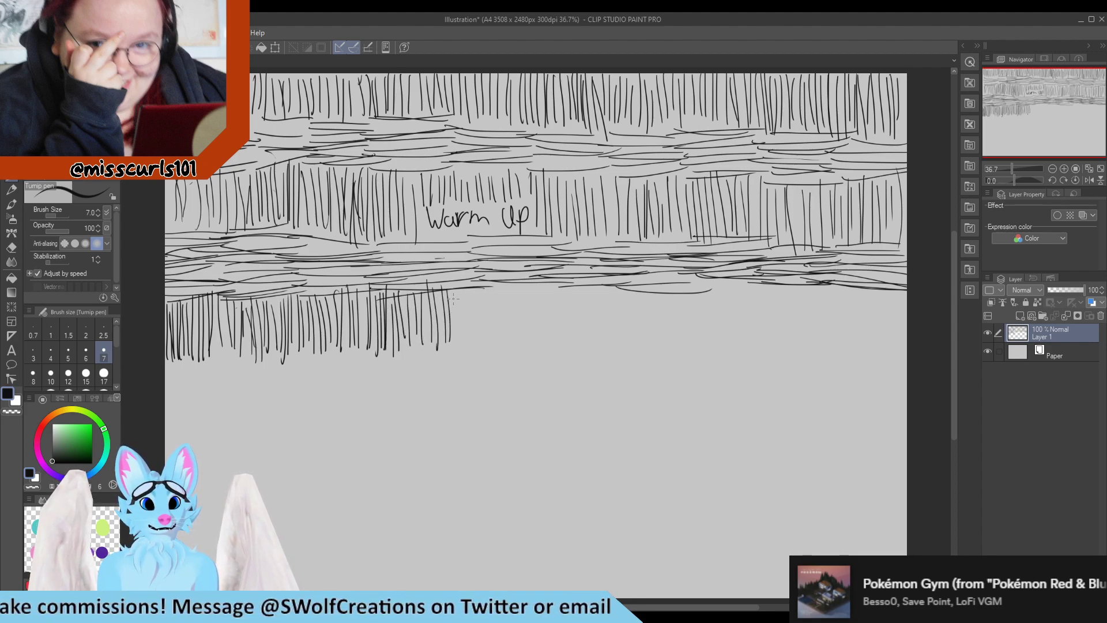
pyautogui.moveTo(454, 288); pyautogui.dragTo(455, 346)
pyautogui.moveTo(459, 292); pyautogui.dragTo(466, 347)
pyautogui.moveTo(470, 299); pyautogui.dragTo(476, 353)
pyautogui.moveTo(480, 287)
pyautogui.mouseDown()
pyautogui.moveTo(491, 349)
pyautogui.moveTo(497, 327)
pyautogui.mouseUp()
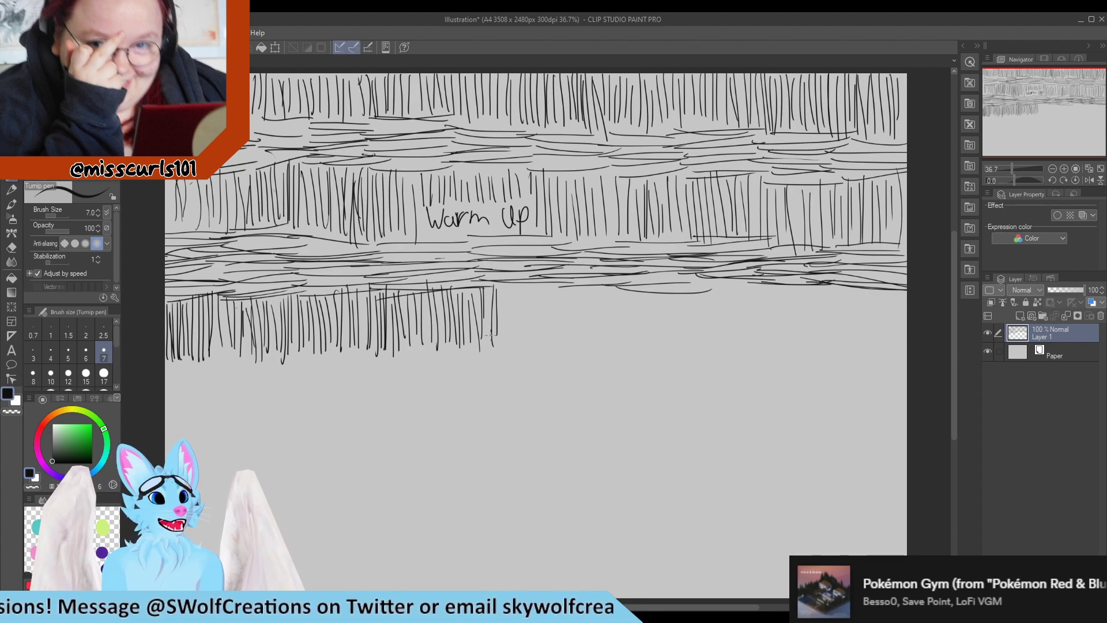
pyautogui.moveTo(506, 292); pyautogui.dragTo(508, 344)
pyautogui.moveTo(512, 294)
pyautogui.mouseDown()
pyautogui.moveTo(514, 342)
pyautogui.moveTo(518, 319)
pyautogui.mouseUp()
pyautogui.moveTo(522, 294); pyautogui.dragTo(528, 346)
pyautogui.moveTo(530, 286); pyautogui.dragTo(537, 342)
pyautogui.moveTo(541, 291); pyautogui.dragTo(543, 342)
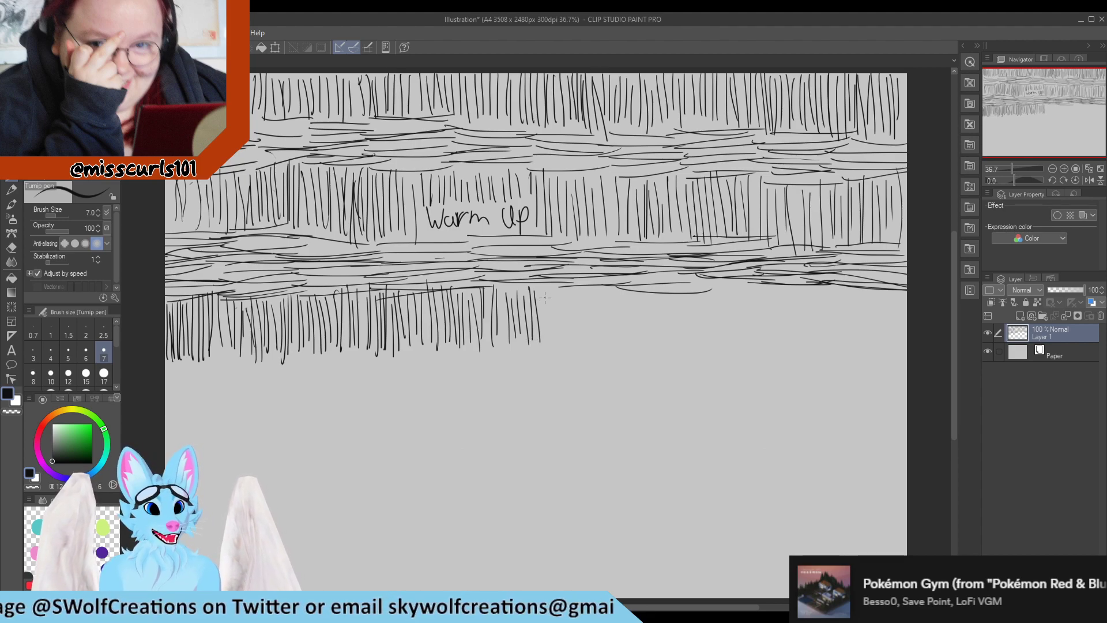
# Continue the third band of vertical strokes to the right edge of the canvas
pyautogui.moveTo(545, 288); pyautogui.dragTo(548, 345)
pyautogui.moveTo(551, 289); pyautogui.dragTo(552, 340)
pyautogui.moveTo(555, 301); pyautogui.dragTo(558, 344)
pyautogui.moveTo(566, 288); pyautogui.dragTo(570, 336)
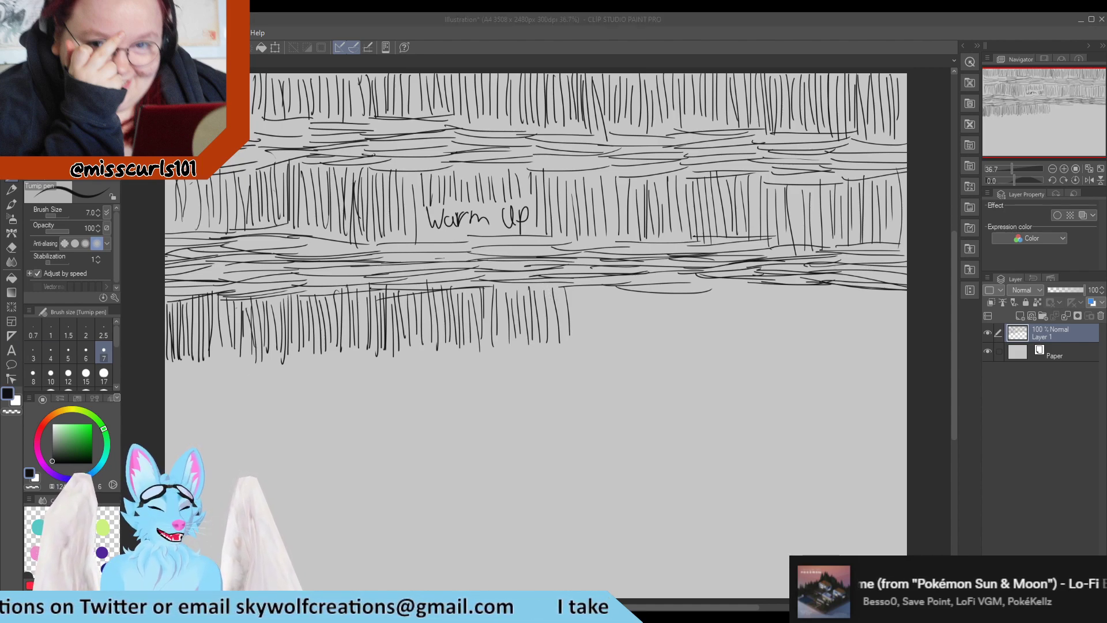
pyautogui.moveTo(573, 282); pyautogui.dragTo(581, 340)
pyautogui.moveTo(590, 282); pyautogui.dragTo(595, 345)
pyautogui.moveTo(599, 285); pyautogui.dragTo(606, 351)
pyautogui.moveTo(615, 287)
pyautogui.mouseDown()
pyautogui.moveTo(614, 353)
pyautogui.moveTo(623, 351)
pyautogui.mouseUp()
pyautogui.moveTo(626, 284); pyautogui.dragTo(626, 351)
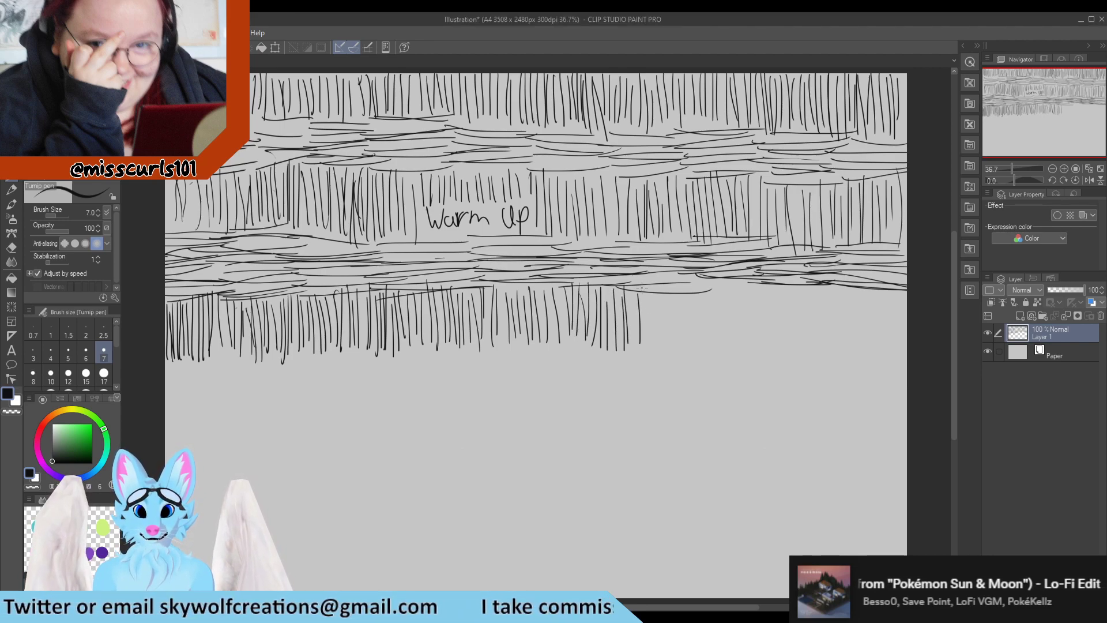
pyautogui.moveTo(641, 287); pyautogui.dragTo(644, 342)
pyautogui.moveTo(633, 305); pyautogui.dragTo(632, 347)
pyautogui.moveTo(647, 285)
pyautogui.mouseDown()
pyautogui.moveTo(647, 352)
pyautogui.moveTo(658, 346)
pyautogui.mouseUp()
pyautogui.moveTo(673, 293)
pyautogui.mouseDown()
pyautogui.moveTo(671, 344)
pyautogui.moveTo(679, 329)
pyautogui.mouseUp()
pyautogui.moveTo(686, 282); pyautogui.dragTo(694, 339)
pyautogui.moveTo(702, 282); pyautogui.dragTo(703, 338)
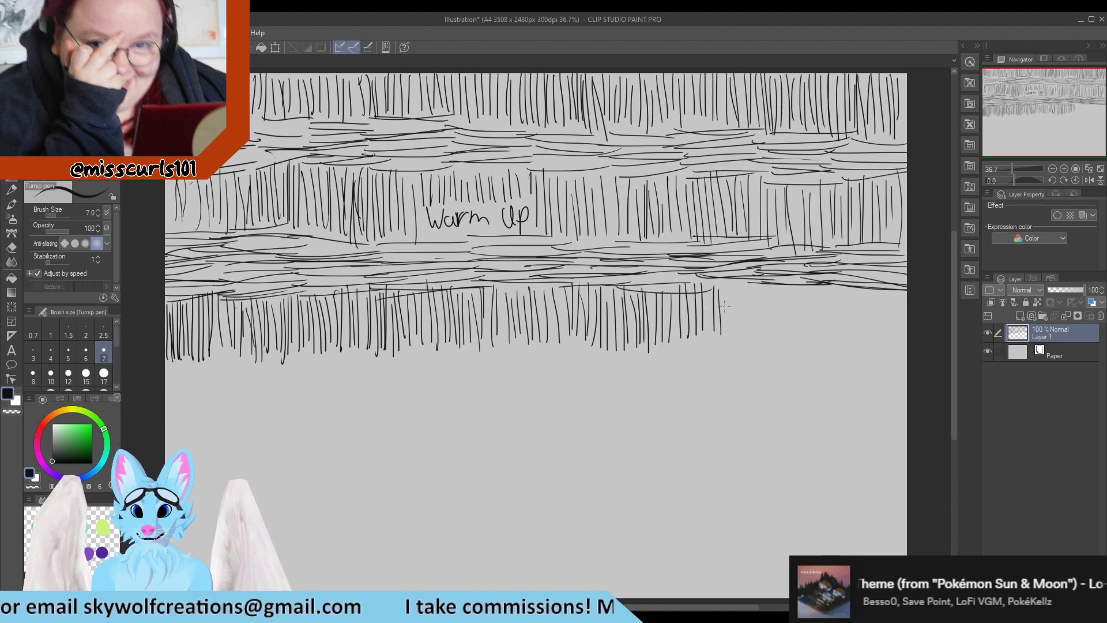
pyautogui.moveTo(727, 291); pyautogui.dragTo(728, 334)
pyautogui.moveTo(732, 289); pyautogui.dragTo(733, 338)
pyautogui.moveTo(737, 291); pyautogui.dragTo(746, 338)
pyautogui.moveTo(752, 287); pyautogui.dragTo(761, 337)
pyautogui.moveTo(766, 294)
pyautogui.mouseDown()
pyautogui.moveTo(767, 342)
pyautogui.moveTo(782, 340)
pyautogui.mouseUp()
pyautogui.moveTo(790, 293); pyautogui.dragTo(799, 340)
pyautogui.moveTo(805, 296)
pyautogui.mouseDown()
pyautogui.moveTo(806, 343)
pyautogui.moveTo(824, 340)
pyautogui.moveTo(831, 370)
pyautogui.mouseUp()
pyautogui.moveTo(833, 268); pyautogui.dragTo(842, 359)
pyautogui.moveTo(846, 283)
pyautogui.mouseDown()
pyautogui.moveTo(850, 359)
pyautogui.moveTo(856, 347)
pyautogui.mouseUp()
pyautogui.moveTo(858, 276); pyautogui.dragTo(868, 347)
pyautogui.moveTo(871, 285); pyautogui.dragTo(874, 340)
pyautogui.moveTo(881, 286); pyautogui.dragTo(878, 327)
pyautogui.moveTo(887, 275)
pyautogui.mouseDown()
pyautogui.moveTo(890, 322)
pyautogui.moveTo(901, 321)
pyautogui.mouseUp()
pyautogui.moveTo(892, 280); pyautogui.dragTo(894, 332)
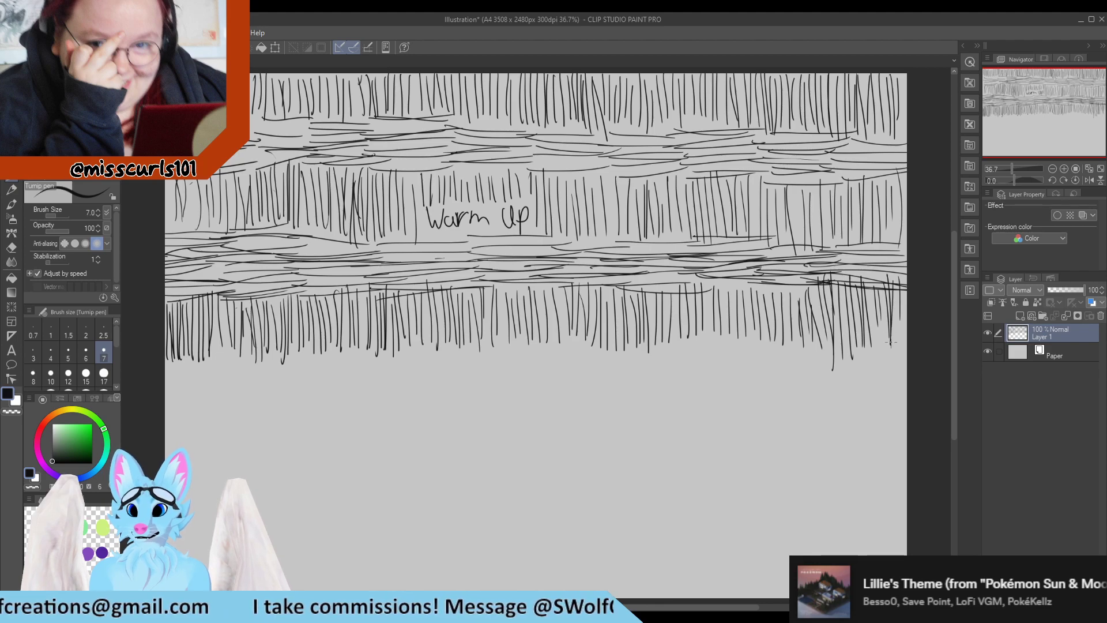
# Draw stacked horizontal strokes beneath the third vertical band, from the left edge to about the middle
pyautogui.moveTo(170, 360); pyautogui.dragTo(256, 378)
pyautogui.moveTo(244, 371); pyautogui.dragTo(270, 366)
pyautogui.moveTo(171, 376); pyautogui.dragTo(263, 380)
pyautogui.moveTo(165, 378)
pyautogui.mouseDown()
pyautogui.moveTo(267, 379)
pyautogui.moveTo(191, 394)
pyautogui.moveTo(270, 384)
pyautogui.mouseUp()
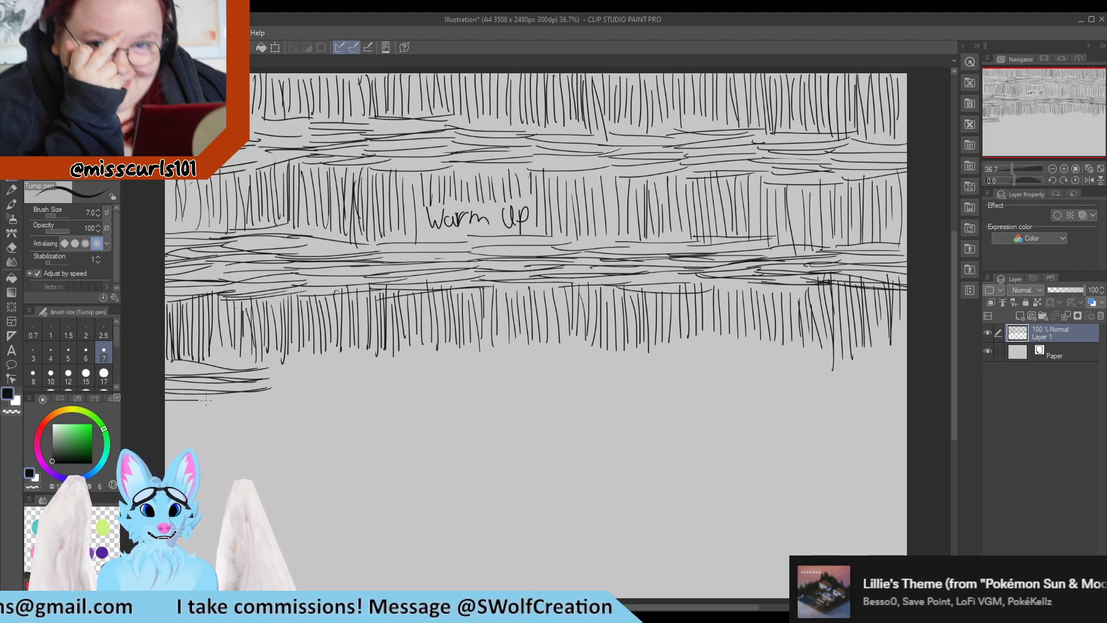
pyautogui.moveTo(165, 401); pyautogui.dragTo(269, 392)
pyautogui.moveTo(165, 413); pyautogui.dragTo(252, 407)
pyautogui.moveTo(275, 364); pyautogui.dragTo(341, 363)
pyautogui.moveTo(251, 371); pyautogui.dragTo(340, 369)
pyautogui.moveTo(268, 372)
pyautogui.mouseDown()
pyautogui.moveTo(292, 379)
pyautogui.moveTo(350, 377)
pyautogui.mouseUp()
pyautogui.moveTo(260, 380); pyautogui.dragTo(350, 379)
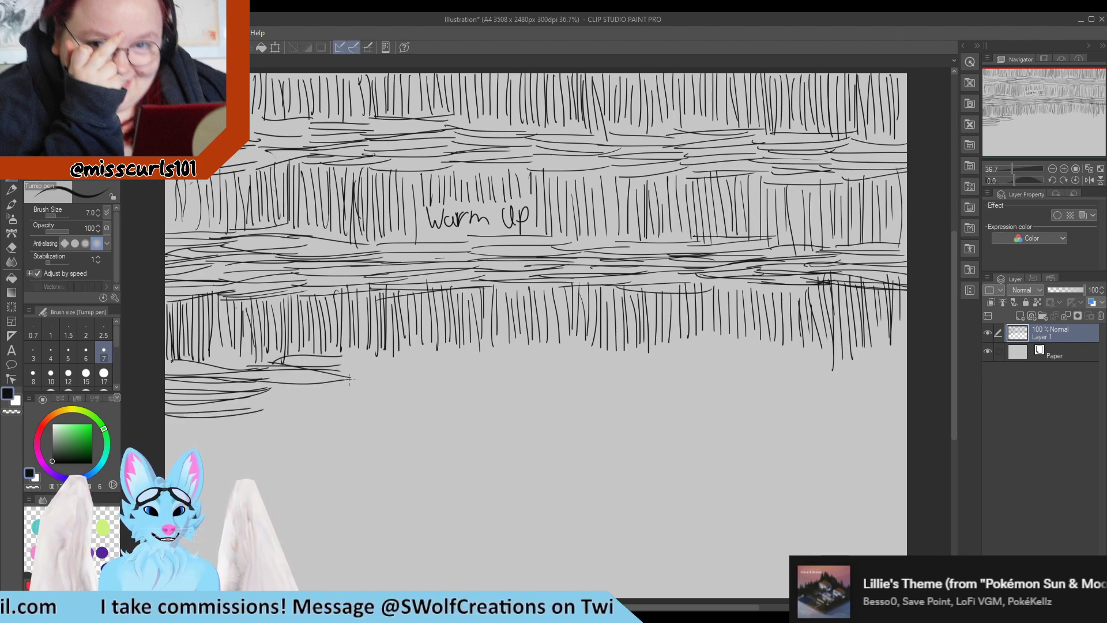
pyautogui.moveTo(254, 392); pyautogui.dragTo(360, 398)
pyautogui.moveTo(250, 407)
pyautogui.mouseDown()
pyautogui.moveTo(345, 400)
pyautogui.moveTo(265, 404)
pyautogui.moveTo(352, 407)
pyautogui.mouseUp()
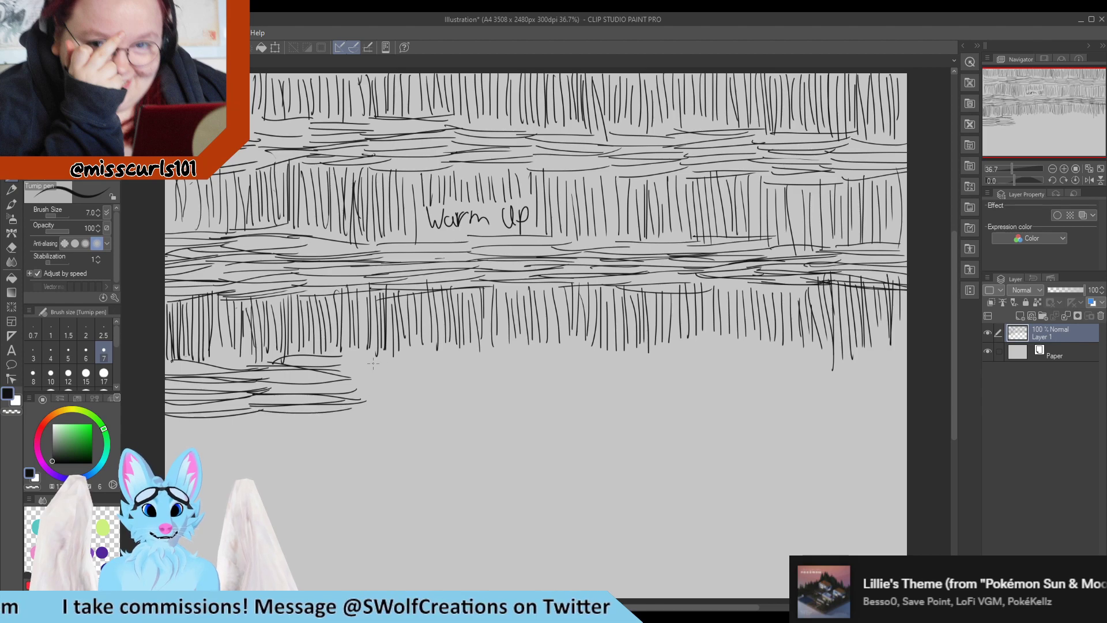
pyautogui.moveTo(275, 362); pyautogui.dragTo(435, 350)
pyautogui.moveTo(318, 370)
pyautogui.mouseDown()
pyautogui.moveTo(406, 365)
pyautogui.moveTo(435, 364)
pyautogui.mouseUp()
pyautogui.moveTo(320, 378)
pyautogui.mouseDown()
pyautogui.moveTo(426, 376)
pyautogui.moveTo(422, 385)
pyautogui.mouseUp()
pyautogui.moveTo(325, 392); pyautogui.dragTo(424, 403)
pyautogui.moveTo(340, 412); pyautogui.dragTo(429, 410)
pyautogui.moveTo(427, 349); pyautogui.dragTo(504, 348)
pyautogui.moveTo(406, 361); pyautogui.dragTo(508, 357)
pyautogui.moveTo(403, 361)
pyautogui.mouseDown()
pyautogui.moveTo(518, 356)
pyautogui.moveTo(486, 364)
pyautogui.moveTo(513, 371)
pyautogui.mouseUp()
pyautogui.moveTo(403, 377); pyautogui.dragTo(521, 372)
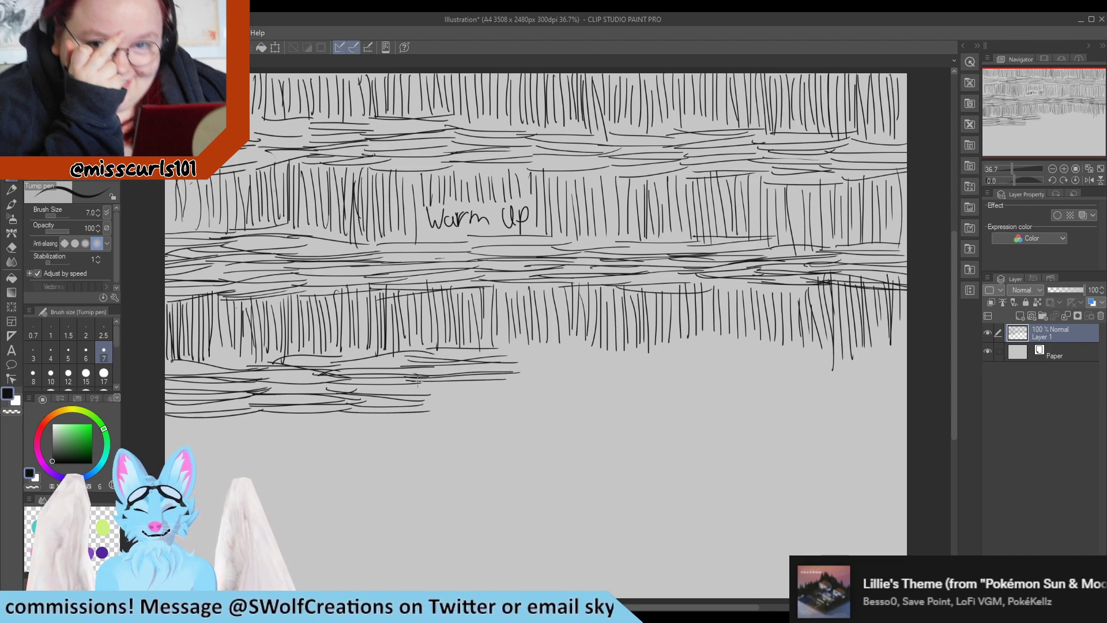
pyautogui.moveTo(413, 390); pyautogui.dragTo(517, 383)
pyautogui.moveTo(425, 397)
pyautogui.mouseDown()
pyautogui.moveTo(518, 394)
pyautogui.moveTo(421, 395)
pyautogui.moveTo(496, 402)
pyautogui.mouseUp()
pyautogui.moveTo(411, 409); pyautogui.dragTo(517, 404)
pyautogui.moveTo(423, 413); pyautogui.dragTo(507, 408)
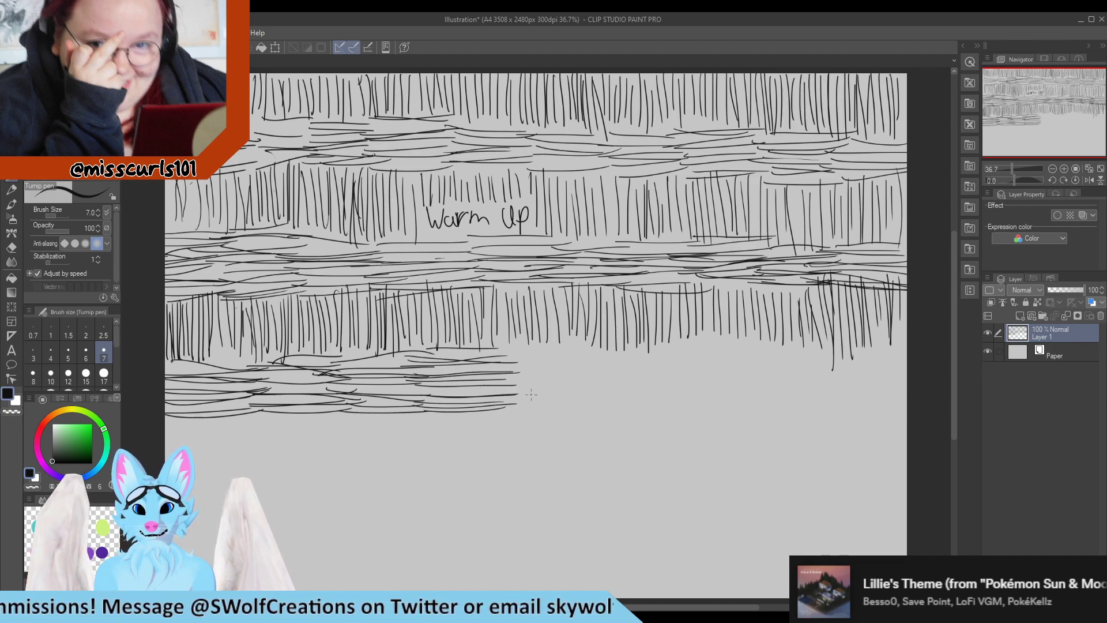
pyautogui.moveTo(494, 344); pyautogui.dragTo(586, 338)
pyautogui.moveTo(484, 353)
pyautogui.mouseDown()
pyautogui.moveTo(585, 344)
pyautogui.moveTo(597, 358)
pyautogui.mouseUp()
pyautogui.moveTo(494, 374)
pyautogui.mouseDown()
pyautogui.moveTo(597, 371)
pyautogui.moveTo(584, 377)
pyautogui.mouseUp()
pyautogui.moveTo(488, 385); pyautogui.dragTo(611, 379)
pyautogui.moveTo(499, 387)
pyautogui.mouseDown()
pyautogui.moveTo(605, 377)
pyautogui.moveTo(587, 384)
pyautogui.mouseUp()
pyautogui.moveTo(492, 390); pyautogui.dragTo(598, 383)
pyautogui.moveTo(511, 400); pyautogui.dragTo(606, 386)
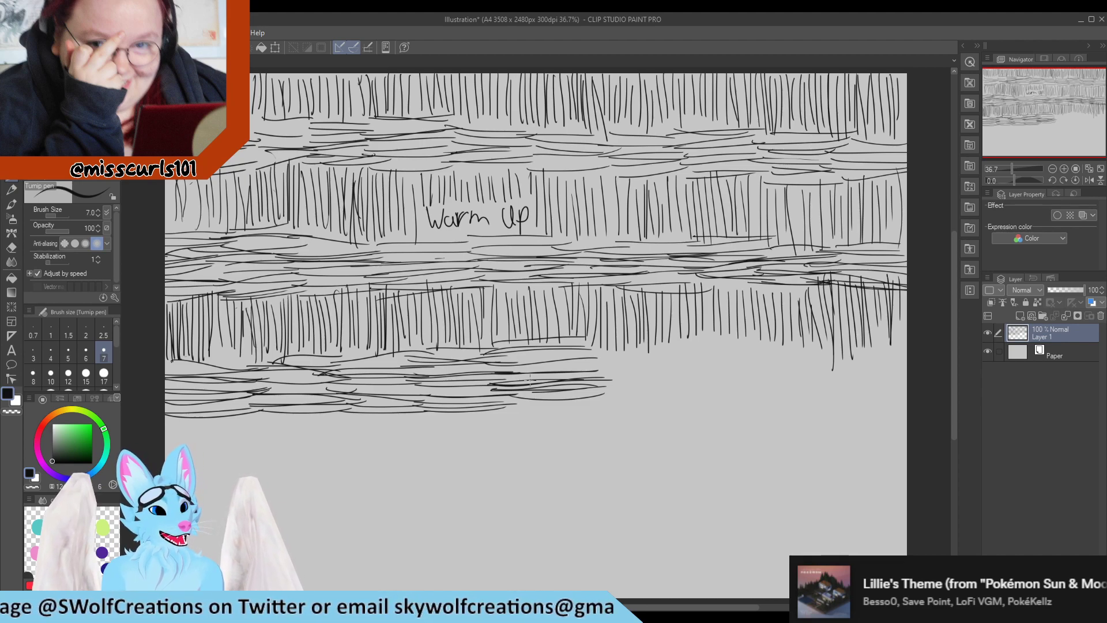
pyautogui.moveTo(509, 403); pyautogui.dragTo(602, 402)
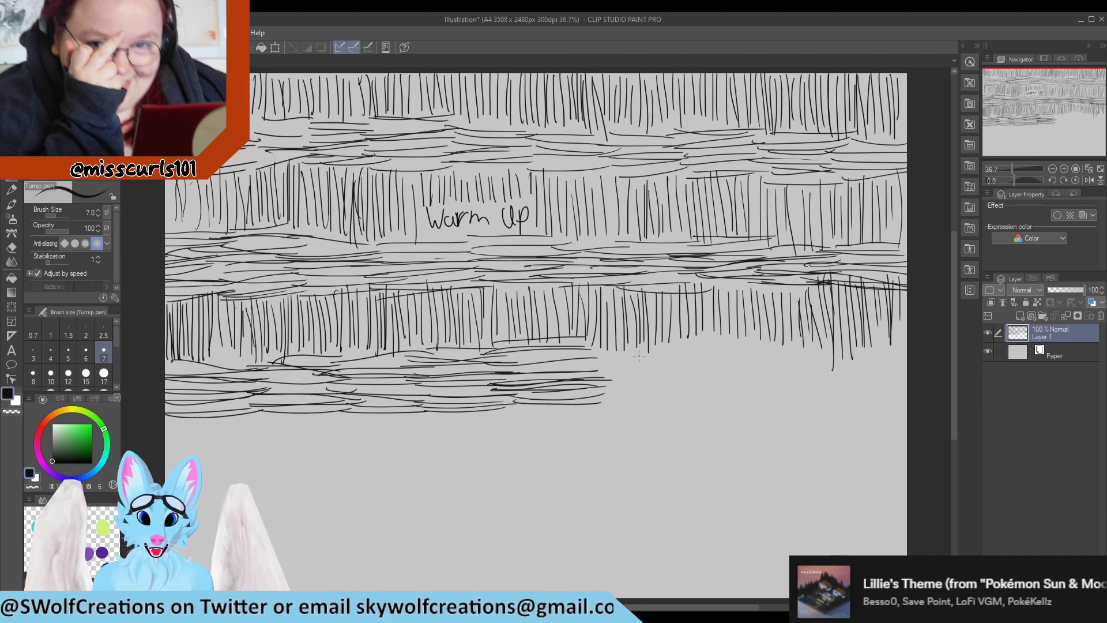
pyautogui.moveTo(589, 346)
pyautogui.mouseDown()
pyautogui.moveTo(674, 345)
pyautogui.moveTo(592, 346)
pyautogui.moveTo(676, 357)
pyautogui.moveTo(598, 363)
pyautogui.mouseUp()
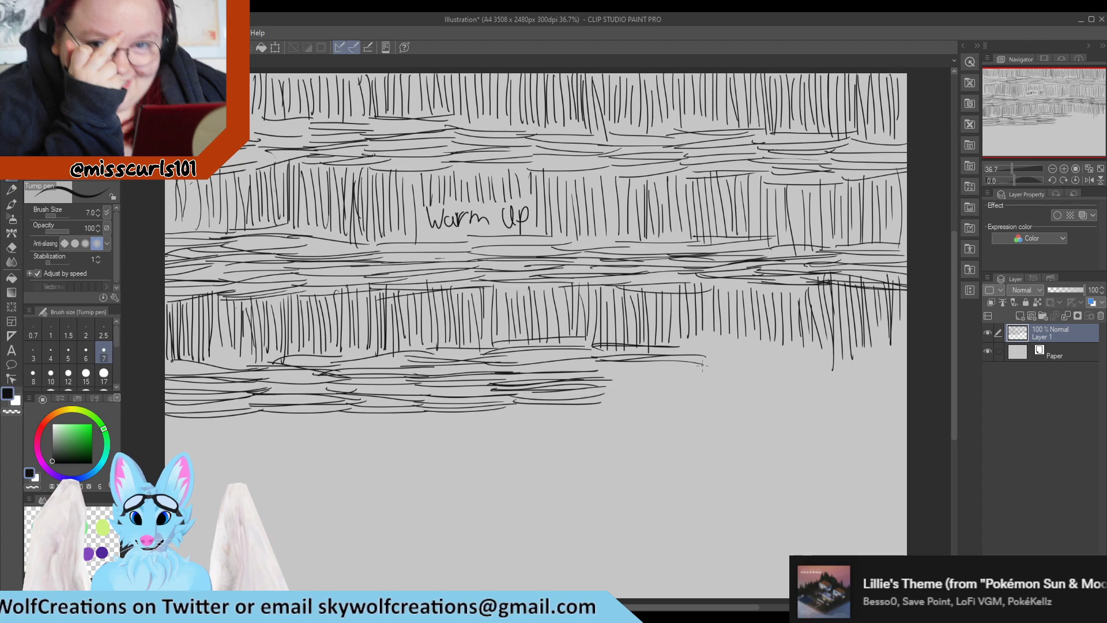
# Continue the horizontal strokes beneath the third vertical band to the right edge of the canvas
pyautogui.moveTo(700, 367)
pyautogui.mouseDown()
pyautogui.moveTo(589, 379)
pyautogui.moveTo(700, 389)
pyautogui.mouseUp()
pyautogui.moveTo(685, 392); pyautogui.dragTo(585, 406)
pyautogui.moveTo(699, 333); pyautogui.dragTo(758, 337)
pyautogui.moveTo(772, 341)
pyautogui.mouseDown()
pyautogui.moveTo(679, 343)
pyautogui.moveTo(772, 354)
pyautogui.moveTo(692, 359)
pyautogui.moveTo(770, 371)
pyautogui.mouseUp()
pyautogui.moveTo(772, 372)
pyautogui.mouseDown()
pyautogui.moveTo(717, 376)
pyautogui.moveTo(776, 367)
pyautogui.mouseUp()
pyautogui.moveTo(744, 381)
pyautogui.mouseDown()
pyautogui.moveTo(676, 385)
pyautogui.moveTo(764, 383)
pyautogui.moveTo(674, 398)
pyautogui.moveTo(765, 394)
pyautogui.mouseUp()
pyautogui.moveTo(784, 341); pyautogui.dragTo(835, 346)
pyautogui.moveTo(862, 348)
pyautogui.mouseDown()
pyautogui.moveTo(755, 353)
pyautogui.moveTo(860, 357)
pyautogui.moveTo(768, 368)
pyautogui.moveTo(841, 376)
pyautogui.mouseUp()
pyautogui.moveTo(856, 372)
pyautogui.mouseDown()
pyautogui.moveTo(782, 374)
pyautogui.moveTo(870, 374)
pyautogui.mouseUp()
pyautogui.moveTo(864, 378)
pyautogui.mouseDown()
pyautogui.moveTo(762, 383)
pyautogui.moveTo(859, 387)
pyautogui.mouseUp()
pyautogui.moveTo(755, 394); pyautogui.dragTo(845, 389)
pyautogui.moveTo(906, 342); pyautogui.dragTo(848, 348)
pyautogui.moveTo(830, 357)
pyautogui.mouseDown()
pyautogui.moveTo(889, 352)
pyautogui.moveTo(821, 351)
pyautogui.mouseUp()
pyautogui.moveTo(824, 358)
pyautogui.mouseDown()
pyautogui.moveTo(896, 362)
pyautogui.moveTo(819, 366)
pyautogui.mouseUp()
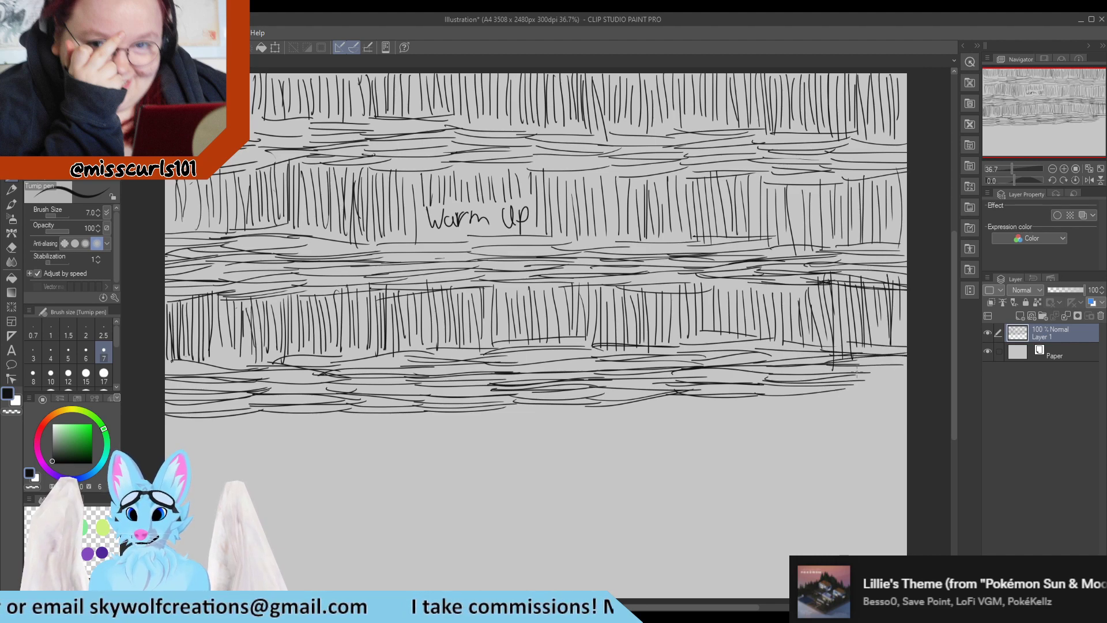
pyautogui.moveTo(915, 370); pyautogui.dragTo(832, 377)
pyautogui.moveTo(825, 374); pyautogui.dragTo(917, 375)
pyautogui.moveTo(812, 385)
pyautogui.mouseDown()
pyautogui.moveTo(906, 383)
pyautogui.moveTo(846, 393)
pyautogui.mouseUp()
pyautogui.moveTo(823, 390); pyautogui.dragTo(908, 390)
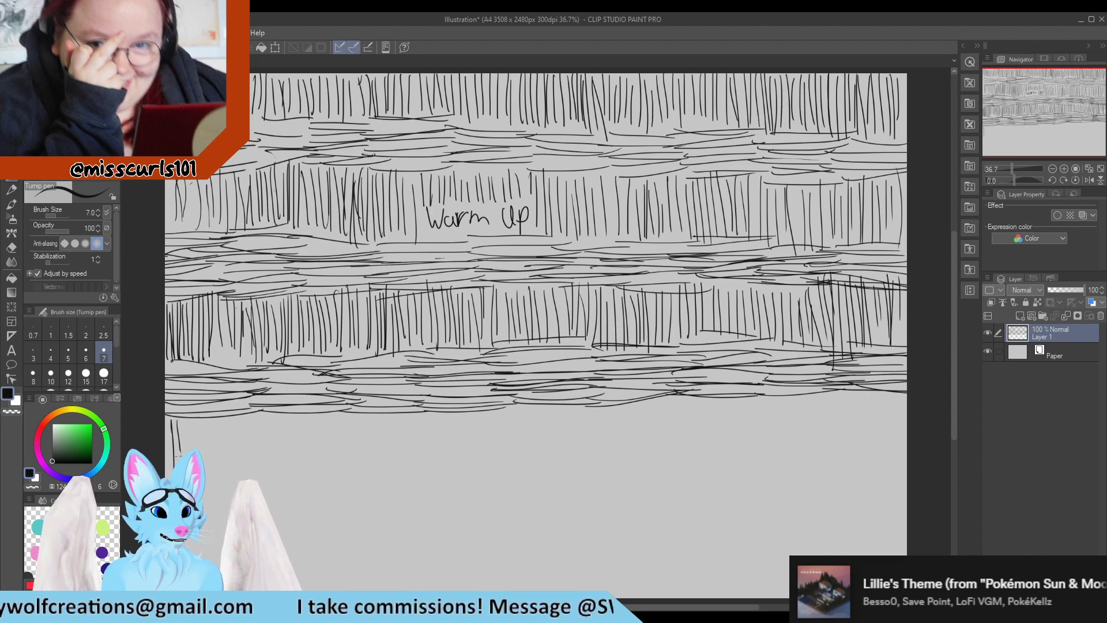
# Draw a fourth band of vertical strokes below the horizontal ones, from the left edge to about the middle
pyautogui.moveTo(216, 419)
pyautogui.mouseDown()
pyautogui.moveTo(219, 464)
pyautogui.moveTo(227, 455)
pyautogui.mouseUp()
pyautogui.moveTo(245, 406); pyautogui.dragTo(247, 460)
pyautogui.moveTo(252, 406); pyautogui.dragTo(261, 461)
pyautogui.moveTo(265, 413); pyautogui.dragTo(272, 470)
pyautogui.moveTo(277, 414); pyautogui.dragTo(286, 470)
pyautogui.moveTo(290, 411); pyautogui.dragTo(296, 472)
pyautogui.moveTo(300, 406); pyautogui.dragTo(301, 468)
pyautogui.moveTo(306, 405); pyautogui.dragTo(311, 471)
pyautogui.moveTo(314, 419); pyautogui.dragTo(324, 471)
pyautogui.moveTo(328, 410); pyautogui.dragTo(330, 473)
pyautogui.moveTo(333, 403); pyautogui.dragTo(335, 467)
pyautogui.moveTo(339, 409); pyautogui.dragTo(344, 477)
pyautogui.moveTo(348, 420)
pyautogui.mouseDown()
pyautogui.moveTo(350, 481)
pyautogui.moveTo(356, 466)
pyautogui.mouseUp()
pyautogui.moveTo(362, 411); pyautogui.dragTo(370, 467)
pyautogui.moveTo(375, 407); pyautogui.dragTo(382, 457)
pyautogui.moveTo(385, 409); pyautogui.dragTo(392, 461)
pyautogui.moveTo(395, 411); pyautogui.dragTo(396, 465)
pyautogui.moveTo(400, 412)
pyautogui.mouseDown()
pyautogui.moveTo(402, 461)
pyautogui.moveTo(413, 462)
pyautogui.mouseUp()
pyautogui.moveTo(417, 412); pyautogui.dragTo(427, 464)
pyautogui.moveTo(432, 408); pyautogui.dragTo(438, 468)
pyautogui.moveTo(441, 413); pyautogui.dragTo(448, 461)
pyautogui.moveTo(453, 411); pyautogui.dragTo(460, 458)
pyautogui.moveTo(464, 412); pyautogui.dragTo(465, 461)
pyautogui.moveTo(471, 415); pyautogui.dragTo(484, 463)
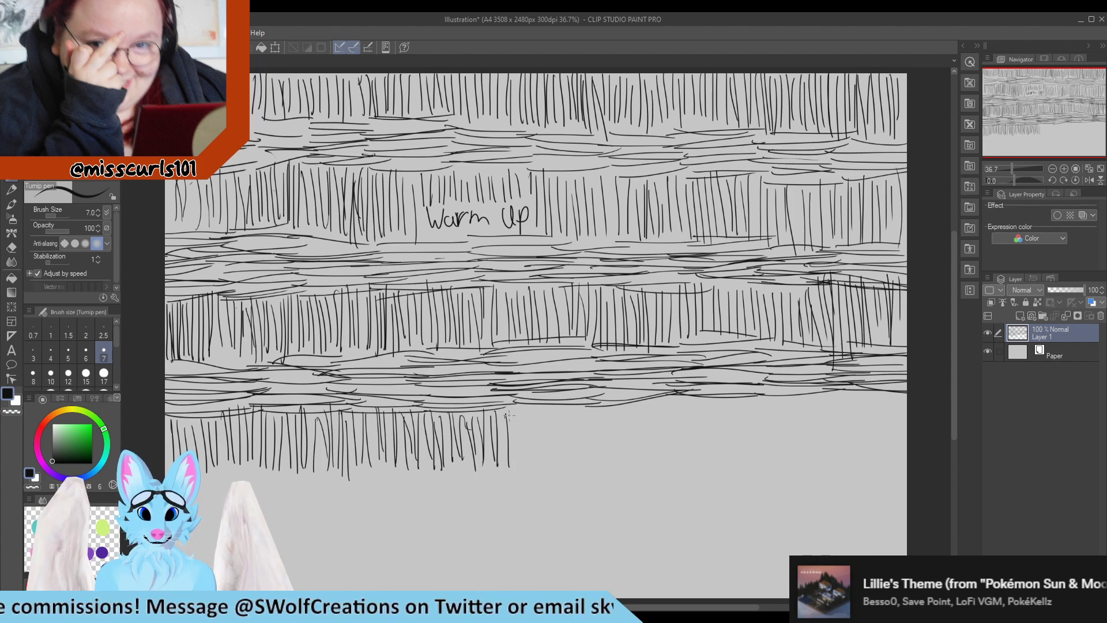
# Continue the fourth band of vertical strokes to the right edge of the canvas
pyautogui.moveTo(511, 410); pyautogui.dragTo(512, 464)
pyautogui.moveTo(522, 406)
pyautogui.mouseDown()
pyautogui.moveTo(523, 461)
pyautogui.moveTo(533, 462)
pyautogui.mouseUp()
pyautogui.moveTo(544, 405); pyautogui.dragTo(550, 464)
pyautogui.moveTo(553, 404); pyautogui.dragTo(562, 473)
pyautogui.moveTo(566, 405); pyautogui.dragTo(588, 458)
pyautogui.moveTo(604, 397); pyautogui.dragTo(605, 457)
pyautogui.moveTo(618, 401); pyautogui.dragTo(613, 456)
pyautogui.moveTo(633, 408); pyautogui.dragTo(630, 445)
pyautogui.moveTo(639, 381); pyautogui.dragTo(636, 448)
pyautogui.moveTo(631, 392); pyautogui.dragTo(625, 459)
pyautogui.moveTo(654, 400)
pyautogui.mouseDown()
pyautogui.moveTo(649, 462)
pyautogui.moveTo(657, 458)
pyautogui.mouseUp()
pyautogui.moveTo(670, 397); pyautogui.dragTo(667, 462)
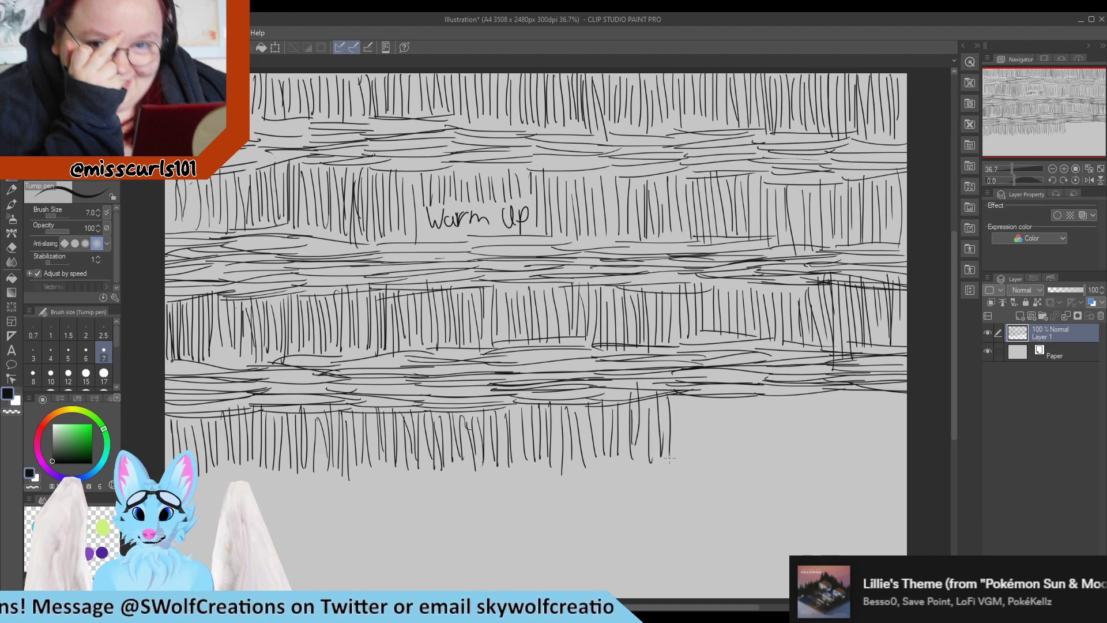
pyautogui.moveTo(682, 391); pyautogui.dragTo(685, 449)
pyautogui.moveTo(694, 401); pyautogui.dragTo(700, 455)
pyautogui.moveTo(703, 400)
pyautogui.mouseDown()
pyautogui.moveTo(710, 454)
pyautogui.moveTo(722, 450)
pyautogui.mouseUp()
pyautogui.moveTo(729, 395); pyautogui.dragTo(739, 452)
pyautogui.moveTo(744, 398); pyautogui.dragTo(754, 466)
pyautogui.moveTo(757, 394); pyautogui.dragTo(760, 461)
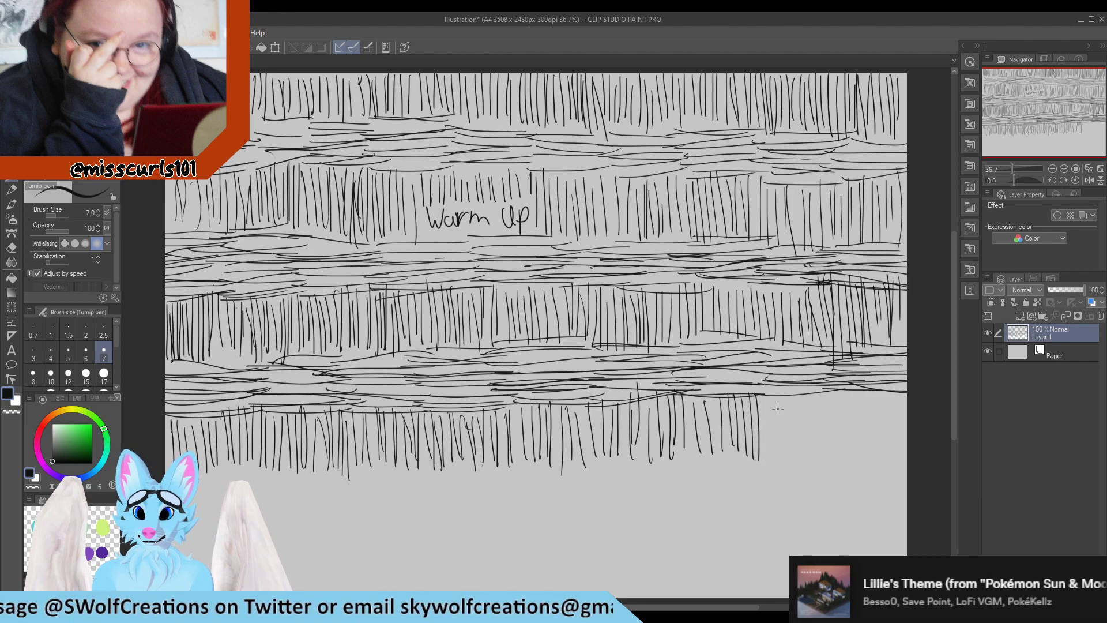
pyautogui.moveTo(770, 391)
pyautogui.mouseDown()
pyautogui.moveTo(774, 464)
pyautogui.moveTo(783, 453)
pyautogui.mouseUp()
pyautogui.moveTo(786, 398)
pyautogui.mouseDown()
pyautogui.moveTo(791, 460)
pyautogui.moveTo(799, 452)
pyautogui.mouseUp()
pyautogui.moveTo(804, 396)
pyautogui.mouseDown()
pyautogui.moveTo(807, 456)
pyautogui.moveTo(816, 456)
pyautogui.mouseUp()
pyautogui.moveTo(818, 397); pyautogui.dragTo(829, 452)
pyautogui.moveTo(830, 398); pyautogui.dragTo(840, 451)
pyautogui.moveTo(844, 387); pyautogui.dragTo(854, 462)
pyautogui.moveTo(860, 382); pyautogui.dragTo(871, 461)
pyautogui.moveTo(873, 384); pyautogui.dragTo(885, 453)
pyautogui.moveTo(890, 385); pyautogui.dragTo(895, 455)
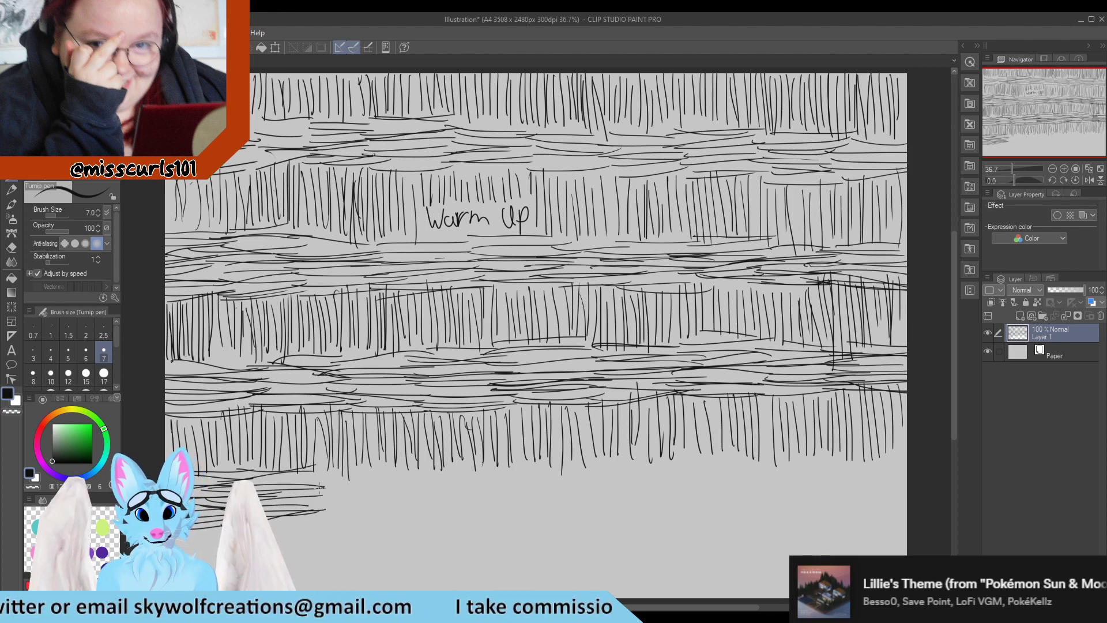
# Draw stacked horizontal strokes beneath the fourth vertical band, from the left edge to about the middle
pyautogui.moveTo(305, 473)
pyautogui.mouseDown()
pyautogui.moveTo(370, 469)
pyautogui.moveTo(384, 475)
pyautogui.moveTo(375, 485)
pyautogui.mouseUp()
pyautogui.moveTo(304, 496)
pyautogui.mouseDown()
pyautogui.moveTo(387, 494)
pyautogui.moveTo(376, 509)
pyautogui.mouseUp()
pyautogui.moveTo(304, 521); pyautogui.dragTo(373, 522)
pyautogui.moveTo(375, 466)
pyautogui.mouseDown()
pyautogui.moveTo(461, 458)
pyautogui.moveTo(463, 470)
pyautogui.mouseUp()
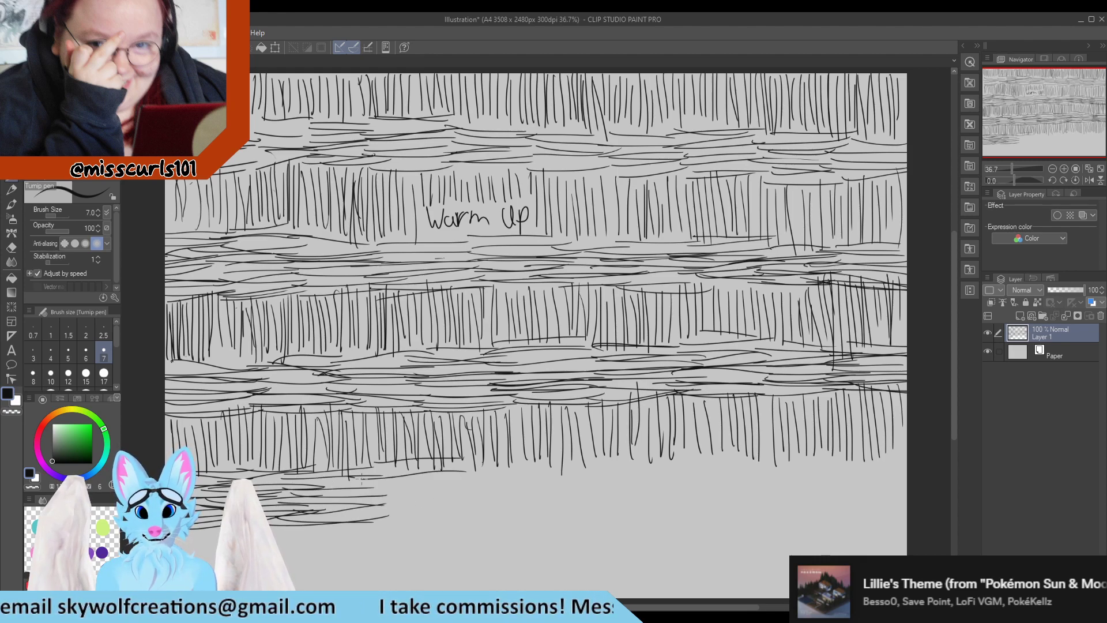
pyautogui.moveTo(355, 483); pyautogui.dragTo(464, 475)
pyautogui.moveTo(340, 489)
pyautogui.mouseDown()
pyautogui.moveTo(464, 485)
pyautogui.moveTo(439, 487)
pyautogui.mouseUp()
pyautogui.moveTo(361, 500); pyautogui.dragTo(468, 491)
pyautogui.moveTo(348, 498); pyautogui.dragTo(403, 489)
pyautogui.moveTo(404, 503); pyautogui.dragTo(465, 498)
pyautogui.moveTo(341, 507); pyautogui.dragTo(435, 504)
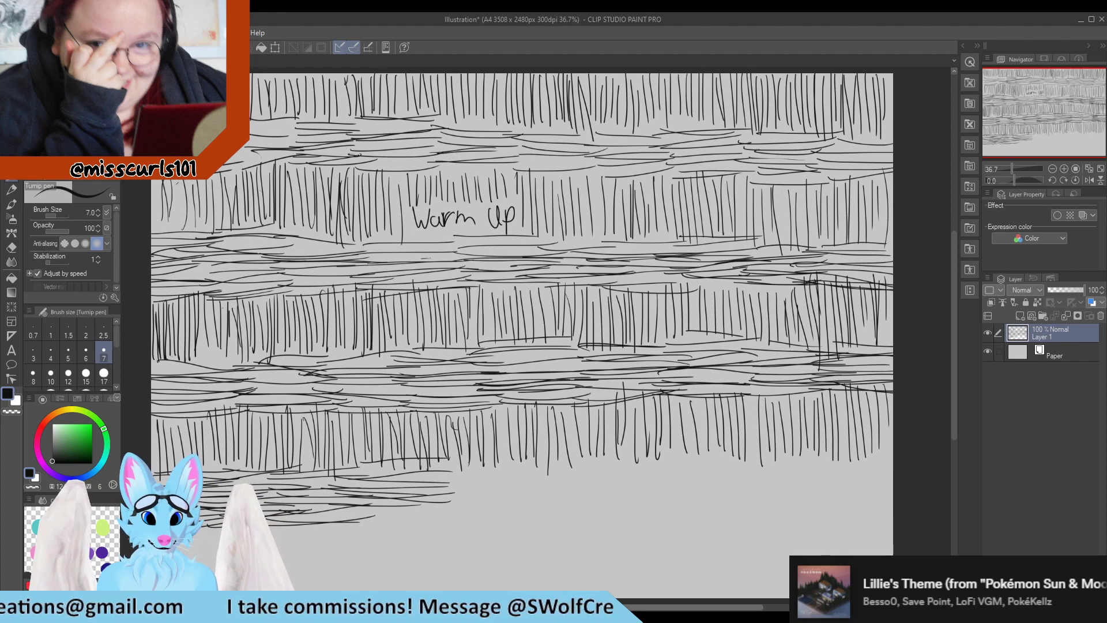
pyautogui.moveTo(952, 373); pyautogui.dragTo(953, 386)
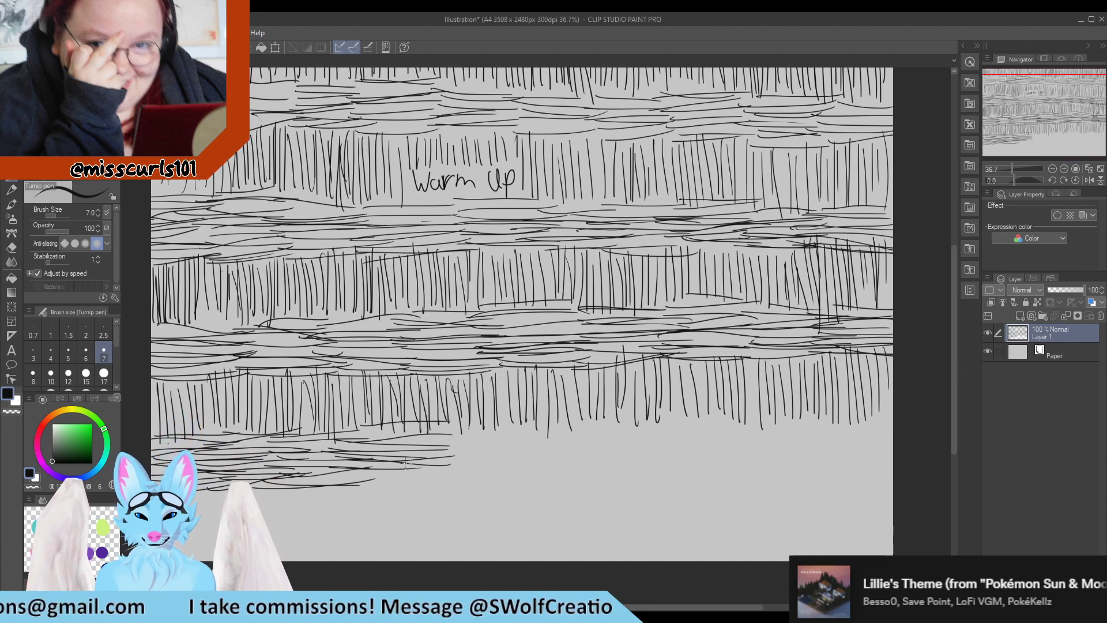
pyautogui.moveTo(435, 469)
pyautogui.mouseDown()
pyautogui.moveTo(369, 476)
pyautogui.moveTo(403, 480)
pyautogui.mouseUp()
pyautogui.moveTo(460, 478); pyautogui.dragTo(399, 480)
pyautogui.moveTo(459, 428); pyautogui.dragTo(527, 426)
pyautogui.moveTo(506, 432)
pyautogui.mouseDown()
pyautogui.moveTo(434, 439)
pyautogui.moveTo(523, 437)
pyautogui.moveTo(424, 450)
pyautogui.mouseUp()
pyautogui.moveTo(420, 445)
pyautogui.mouseDown()
pyautogui.moveTo(543, 455)
pyautogui.moveTo(530, 459)
pyautogui.mouseUp()
pyautogui.moveTo(463, 474); pyautogui.dragTo(412, 478)
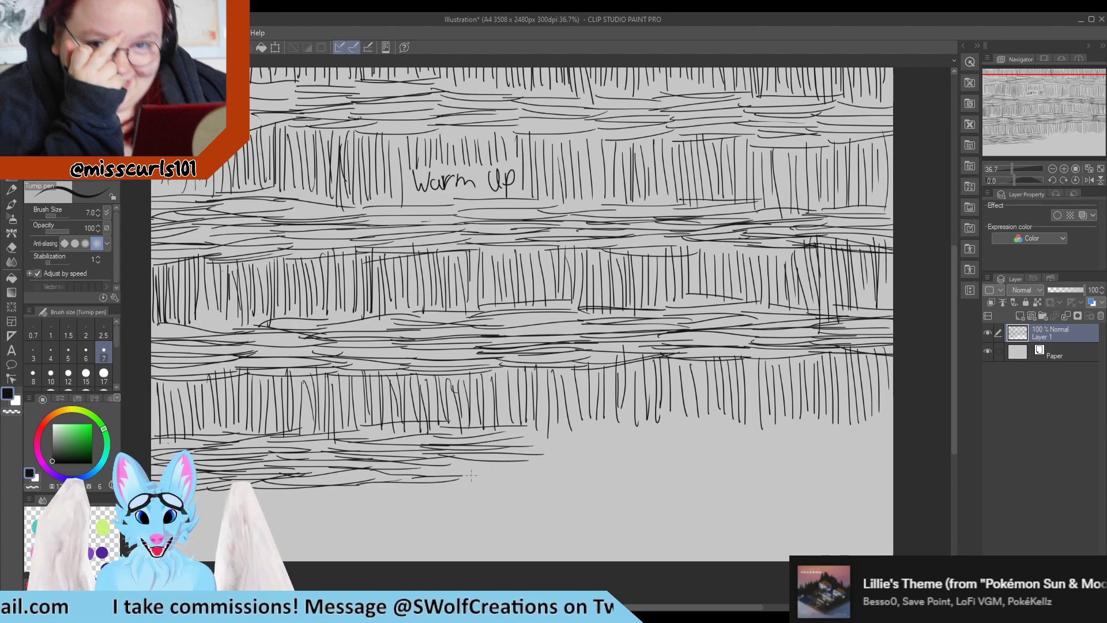
pyautogui.moveTo(506, 473); pyautogui.dragTo(462, 477)
pyautogui.moveTo(419, 465)
pyautogui.mouseDown()
pyautogui.moveTo(525, 469)
pyautogui.moveTo(597, 439)
pyautogui.mouseUp()
pyautogui.moveTo(604, 442)
pyautogui.mouseDown()
pyautogui.moveTo(507, 444)
pyautogui.moveTo(593, 448)
pyautogui.mouseUp()
pyautogui.moveTo(610, 450); pyautogui.dragTo(587, 457)
pyautogui.moveTo(486, 468); pyautogui.dragTo(583, 459)
pyautogui.moveTo(597, 469)
pyautogui.mouseDown()
pyautogui.moveTo(497, 471)
pyautogui.moveTo(589, 475)
pyautogui.mouseUp()
pyautogui.moveTo(597, 476); pyautogui.dragTo(582, 481)
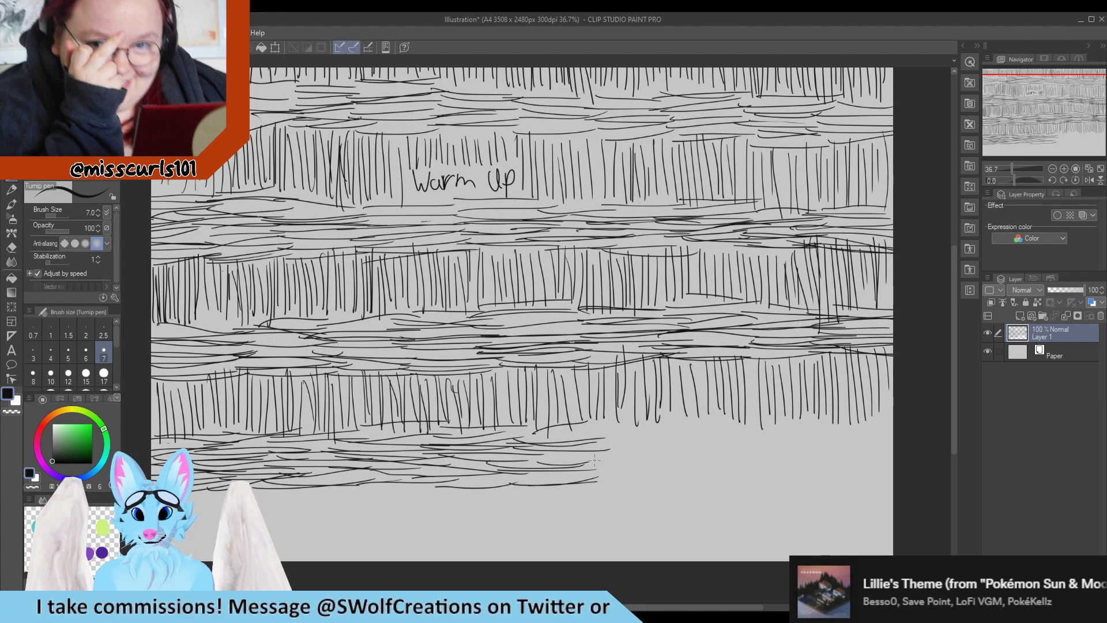
# Continue these horizontal strokes beneath the fourth vertical band to the right edge of the canvas
pyautogui.moveTo(586, 427); pyautogui.dragTo(675, 417)
pyautogui.moveTo(686, 426)
pyautogui.mouseDown()
pyautogui.moveTo(587, 435)
pyautogui.moveTo(681, 433)
pyautogui.mouseUp()
pyautogui.moveTo(590, 450); pyautogui.dragTo(679, 443)
pyautogui.moveTo(593, 463)
pyautogui.mouseDown()
pyautogui.moveTo(657, 457)
pyautogui.moveTo(583, 468)
pyautogui.mouseUp()
pyautogui.moveTo(588, 473); pyautogui.dragTo(672, 468)
pyautogui.moveTo(600, 478); pyautogui.dragTo(683, 479)
pyautogui.moveTo(759, 425)
pyautogui.mouseDown()
pyautogui.moveTo(679, 419)
pyautogui.moveTo(756, 424)
pyautogui.mouseUp()
pyautogui.moveTo(649, 441); pyautogui.dragTo(759, 433)
pyautogui.moveTo(653, 453); pyautogui.dragTo(758, 449)
pyautogui.moveTo(676, 457); pyautogui.dragTo(744, 460)
pyautogui.moveTo(685, 468); pyautogui.dragTo(757, 463)
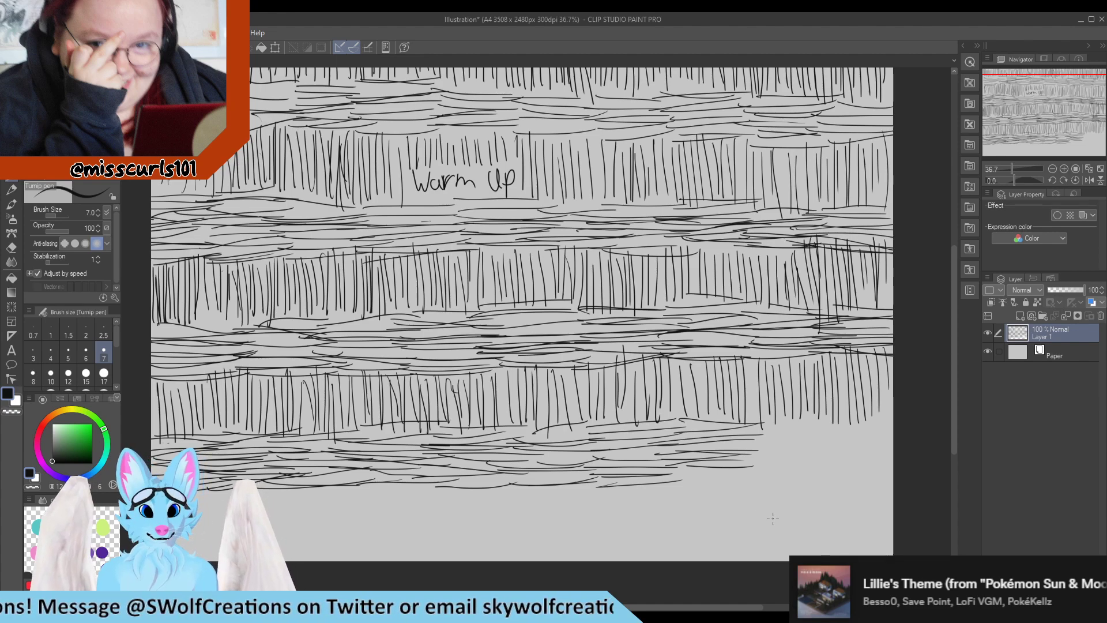
pyautogui.moveTo(687, 477); pyautogui.dragTo(784, 473)
pyautogui.moveTo(753, 423); pyautogui.dragTo(836, 417)
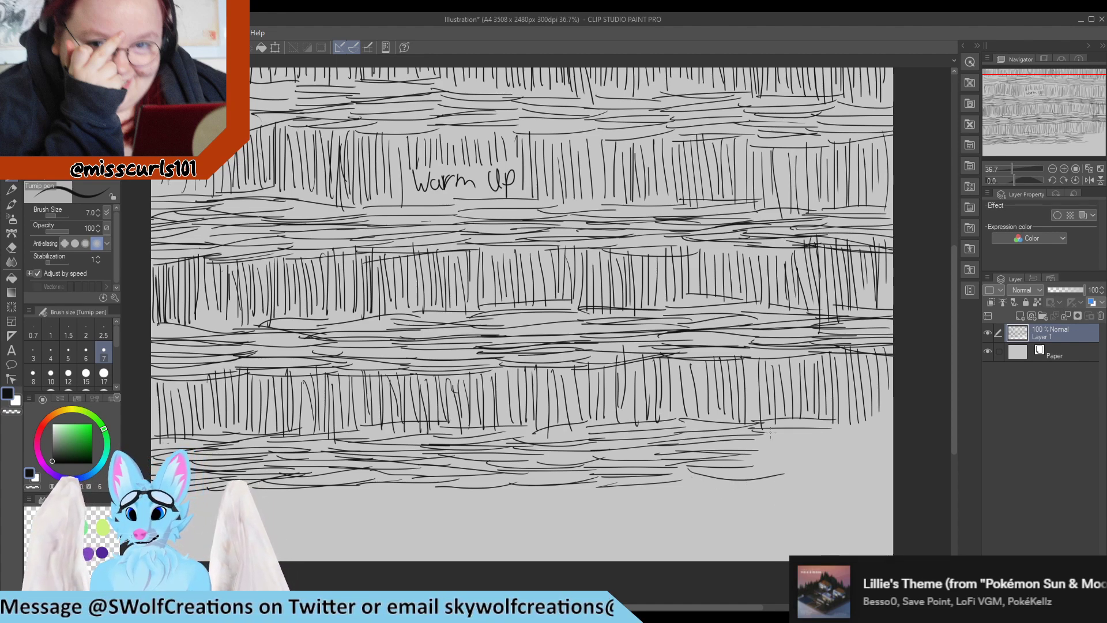
pyautogui.moveTo(767, 433); pyautogui.dragTo(834, 431)
pyautogui.moveTo(749, 441)
pyautogui.mouseDown()
pyautogui.moveTo(818, 437)
pyautogui.moveTo(829, 451)
pyautogui.mouseUp()
pyautogui.moveTo(738, 469); pyautogui.dragTo(814, 466)
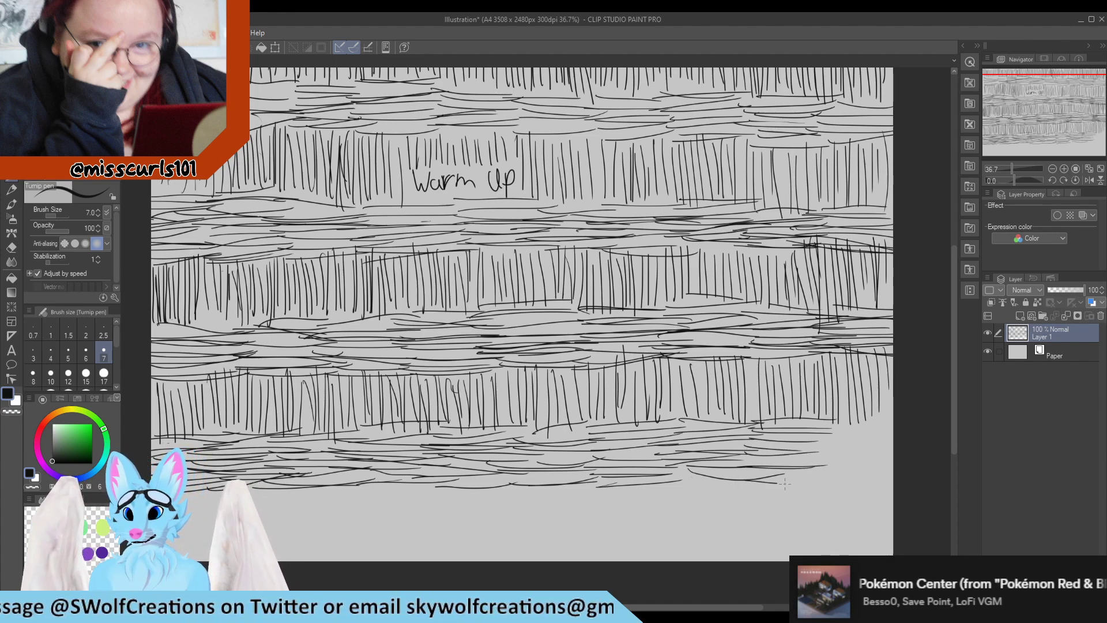
pyautogui.moveTo(820, 421); pyautogui.dragTo(894, 408)
pyautogui.moveTo(825, 424)
pyautogui.mouseDown()
pyautogui.moveTo(894, 416)
pyautogui.moveTo(890, 428)
pyautogui.mouseUp()
pyautogui.moveTo(804, 444); pyautogui.dragTo(894, 436)
pyautogui.moveTo(814, 453); pyautogui.dragTo(894, 452)
pyautogui.moveTo(804, 467)
pyautogui.mouseDown()
pyautogui.moveTo(876, 461)
pyautogui.moveTo(821, 468)
pyautogui.mouseUp()
pyautogui.moveTo(816, 480); pyautogui.dragTo(894, 463)
pyautogui.moveTo(820, 477); pyautogui.dragTo(894, 475)
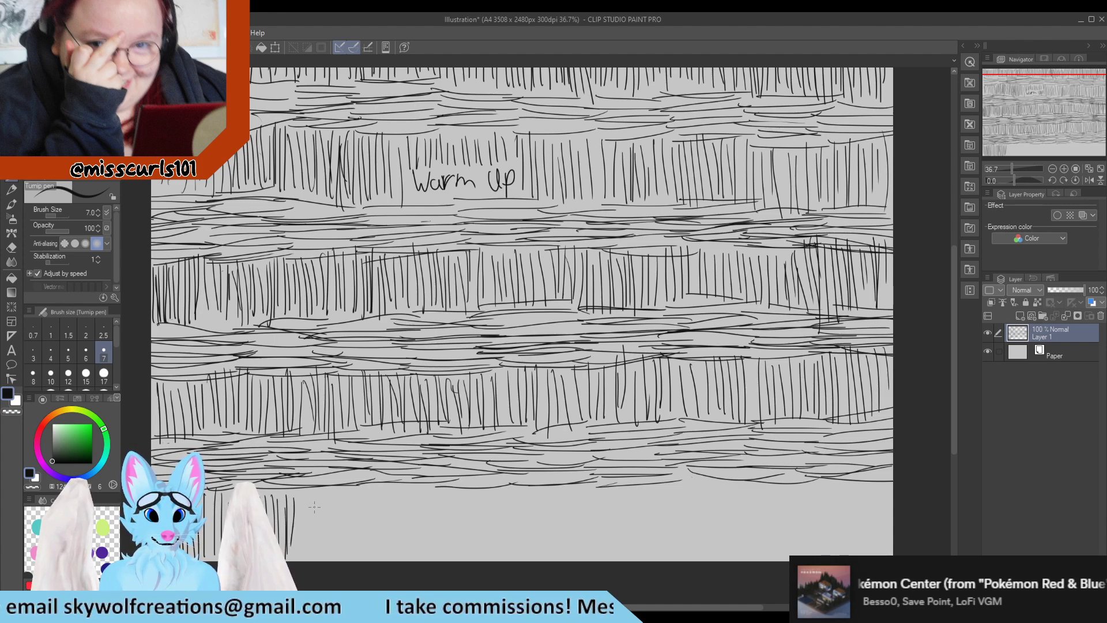
# Draw a fifth band of vertical strokes along the bottom of the canvas, from the left edge to about the middle
pyautogui.moveTo(301, 480); pyautogui.dragTo(299, 558)
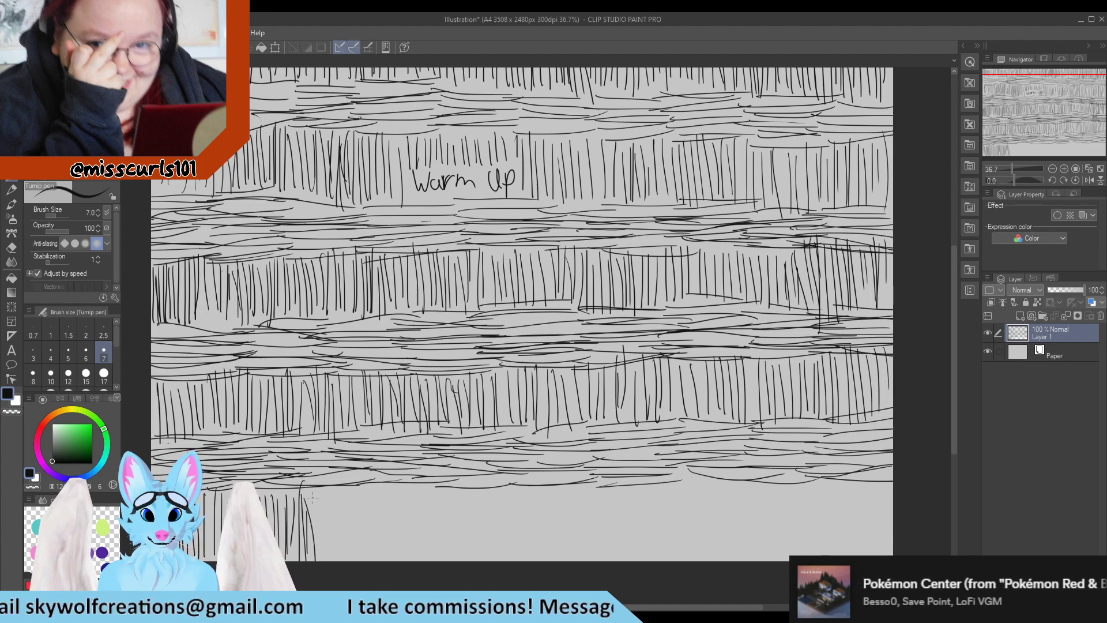
pyautogui.moveTo(313, 491); pyautogui.dragTo(315, 558)
pyautogui.moveTo(320, 490); pyautogui.dragTo(330, 558)
pyautogui.moveTo(335, 501); pyautogui.dragTo(341, 557)
pyautogui.moveTo(345, 498); pyautogui.dragTo(352, 556)
pyautogui.moveTo(355, 497); pyautogui.dragTo(357, 557)
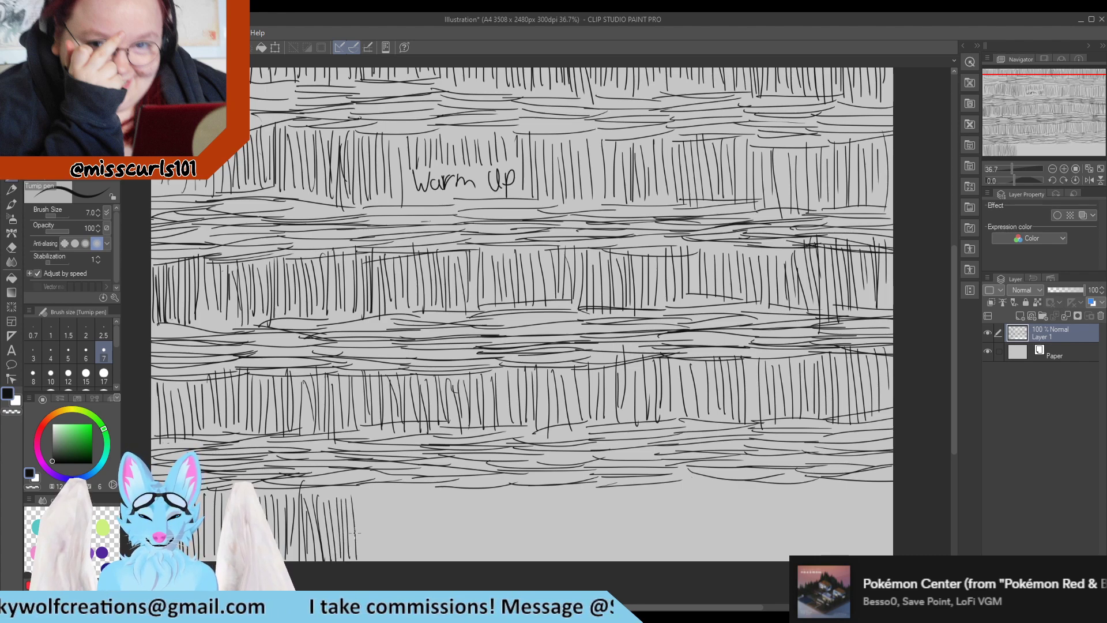
pyautogui.moveTo(353, 489); pyautogui.dragTo(355, 553)
pyautogui.moveTo(360, 494); pyautogui.dragTo(368, 552)
pyautogui.moveTo(373, 489); pyautogui.dragTo(381, 553)
pyautogui.moveTo(385, 494)
pyautogui.mouseDown()
pyautogui.moveTo(386, 554)
pyautogui.moveTo(391, 544)
pyautogui.mouseUp()
pyautogui.moveTo(397, 485); pyautogui.dragTo(399, 554)
pyautogui.moveTo(403, 494); pyautogui.dragTo(406, 537)
pyautogui.moveTo(410, 507); pyautogui.dragTo(419, 553)
pyautogui.moveTo(421, 495); pyautogui.dragTo(432, 553)
pyautogui.moveTo(437, 505); pyautogui.dragTo(439, 553)
pyautogui.moveTo(445, 497); pyautogui.dragTo(446, 553)
pyautogui.moveTo(451, 489); pyautogui.dragTo(455, 554)
pyautogui.moveTo(461, 502); pyautogui.dragTo(470, 554)
pyautogui.moveTo(477, 487); pyautogui.dragTo(486, 553)
pyautogui.moveTo(491, 491); pyautogui.dragTo(498, 553)
pyautogui.moveTo(502, 495)
pyautogui.mouseDown()
pyautogui.moveTo(503, 553)
pyautogui.moveTo(522, 553)
pyautogui.mouseUp()
pyautogui.moveTo(529, 494); pyautogui.dragTo(531, 553)
pyautogui.moveTo(543, 492); pyautogui.dragTo(545, 553)
pyautogui.moveTo(551, 492); pyautogui.dragTo(562, 554)
pyautogui.moveTo(566, 494)
pyautogui.mouseDown()
pyautogui.moveTo(571, 551)
pyautogui.moveTo(581, 551)
pyautogui.mouseUp()
pyautogui.moveTo(583, 486); pyautogui.dragTo(585, 553)
pyautogui.moveTo(589, 486); pyautogui.dragTo(591, 510)
pyautogui.moveTo(594, 487); pyautogui.dragTo(602, 554)
pyautogui.moveTo(608, 486); pyautogui.dragTo(616, 554)
pyautogui.moveTo(619, 490); pyautogui.dragTo(621, 554)
pyautogui.moveTo(622, 486); pyautogui.dragTo(623, 531)
pyautogui.moveTo(636, 492); pyautogui.dragTo(634, 553)
pyautogui.moveTo(643, 484); pyautogui.dragTo(645, 552)
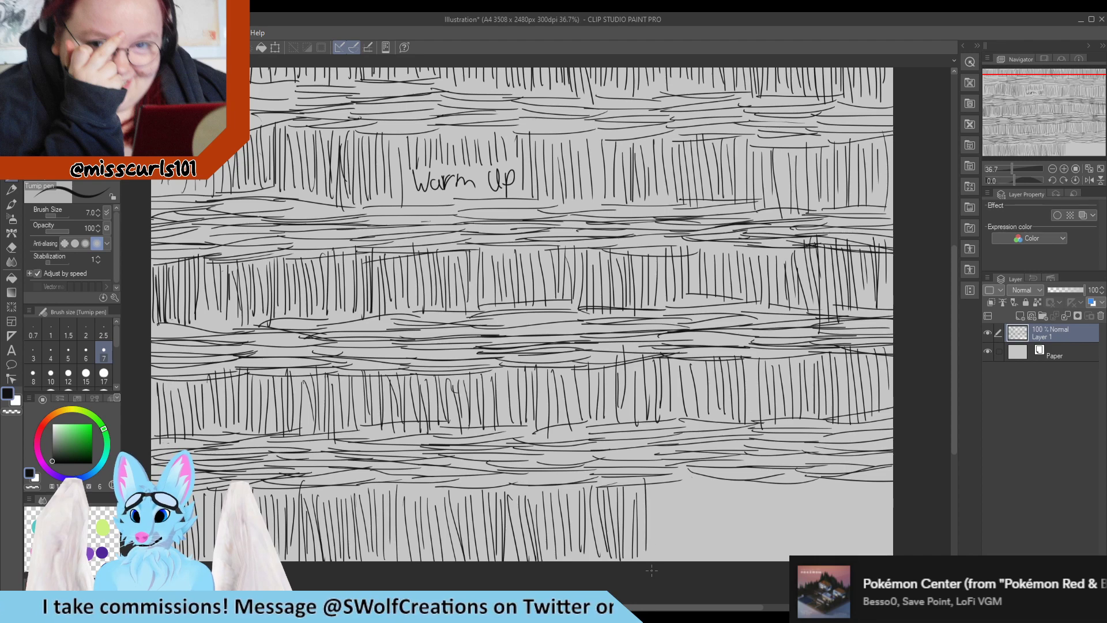
# Continue the fifth band of vertical strokes to the right edge of the canvas
pyautogui.moveTo(650, 489); pyautogui.dragTo(652, 553)
pyautogui.moveTo(660, 485)
pyautogui.mouseDown()
pyautogui.moveTo(663, 557)
pyautogui.moveTo(670, 547)
pyautogui.mouseUp()
pyautogui.moveTo(674, 482); pyautogui.dragTo(683, 558)
pyautogui.moveTo(687, 482); pyautogui.dragTo(688, 559)
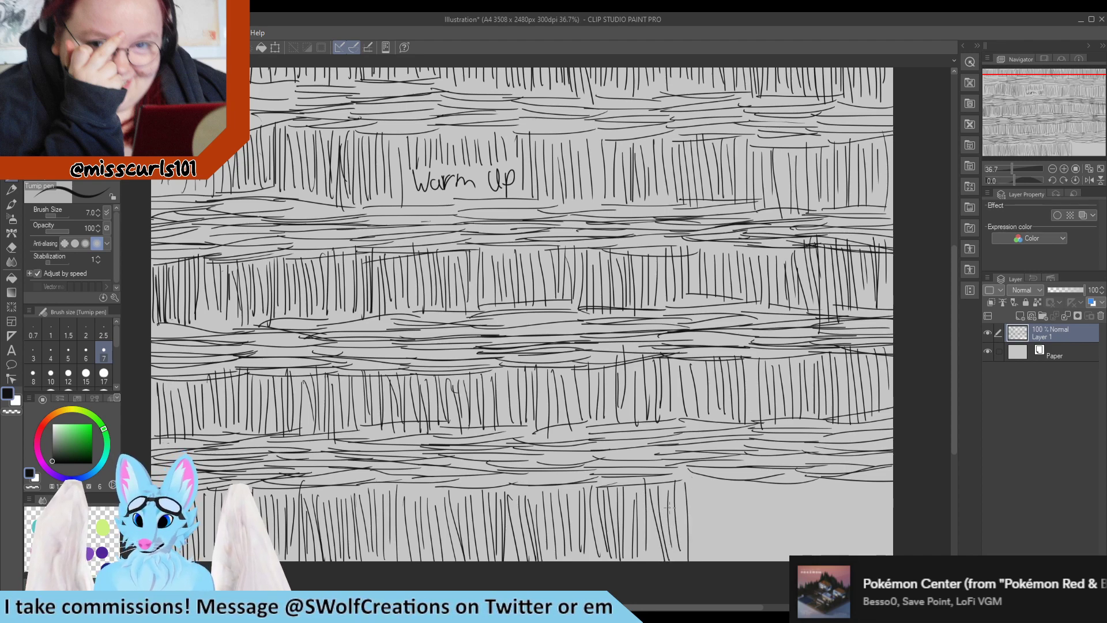
pyautogui.moveTo(705, 492); pyautogui.dragTo(706, 555)
pyautogui.moveTo(714, 491)
pyautogui.mouseDown()
pyautogui.moveTo(718, 559)
pyautogui.moveTo(730, 559)
pyautogui.mouseUp()
pyautogui.moveTo(735, 493); pyautogui.dragTo(745, 555)
pyautogui.moveTo(748, 477); pyautogui.dragTo(750, 562)
pyautogui.moveTo(749, 512); pyautogui.dragTo(752, 562)
pyautogui.moveTo(757, 486); pyautogui.dragTo(781, 559)
pyautogui.moveTo(757, 493)
pyautogui.mouseDown()
pyautogui.moveTo(767, 561)
pyautogui.moveTo(774, 548)
pyautogui.mouseUp()
pyautogui.moveTo(771, 492); pyautogui.dragTo(784, 559)
pyautogui.moveTo(792, 490); pyautogui.dragTo(810, 555)
pyautogui.moveTo(809, 505); pyautogui.dragTo(816, 554)
pyautogui.moveTo(817, 485); pyautogui.dragTo(823, 555)
pyautogui.moveTo(833, 490); pyautogui.dragTo(843, 547)
pyautogui.moveTo(844, 501); pyautogui.dragTo(851, 554)
pyautogui.moveTo(855, 489); pyautogui.dragTo(863, 554)
pyautogui.moveTo(867, 488); pyautogui.dragTo(870, 531)
pyautogui.moveTo(878, 485); pyautogui.dragTo(882, 555)
pyautogui.moveTo(886, 505); pyautogui.dragTo(891, 555)
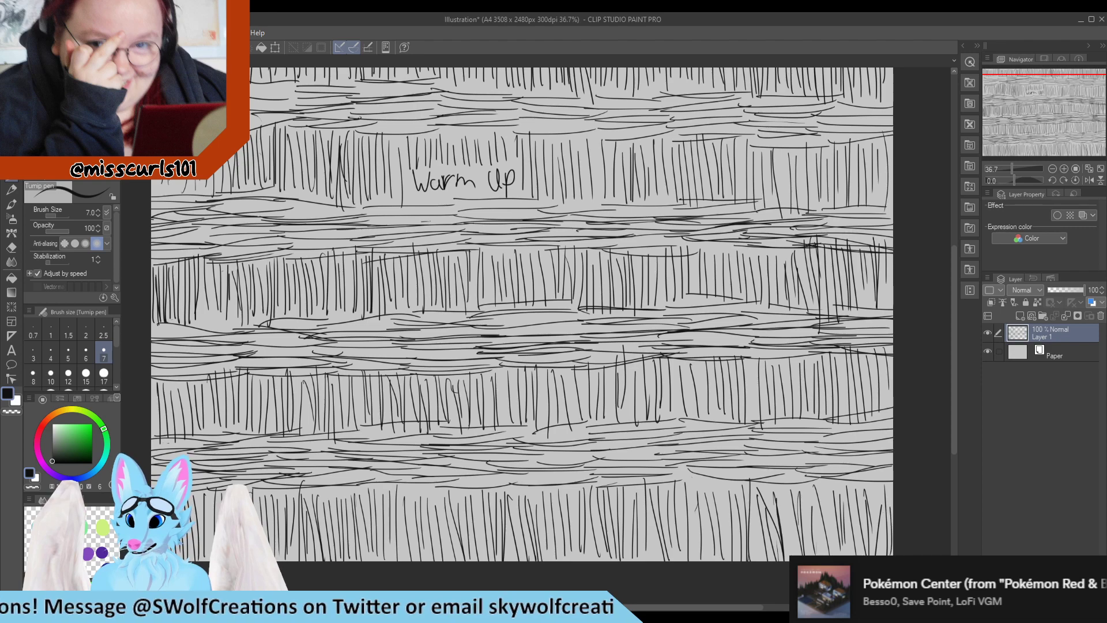
# Delete the layer holding all the warm-up strokes, leaving a blank canvas
pyautogui.click(1100, 315)
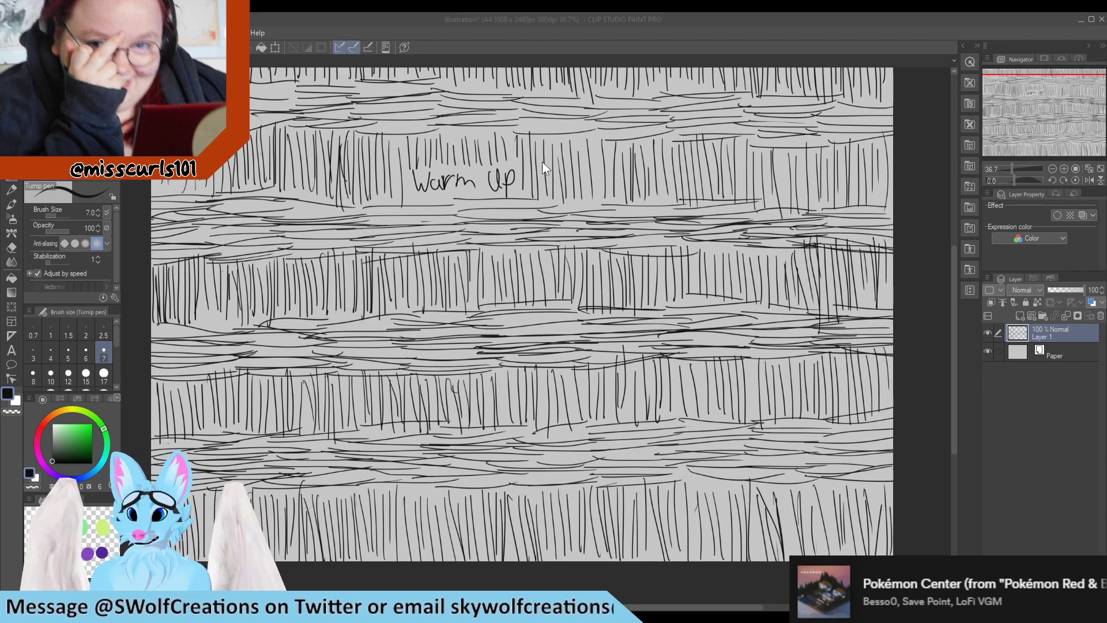
pyautogui.press('Return')
pyautogui.scroll(-1, 519, 277)
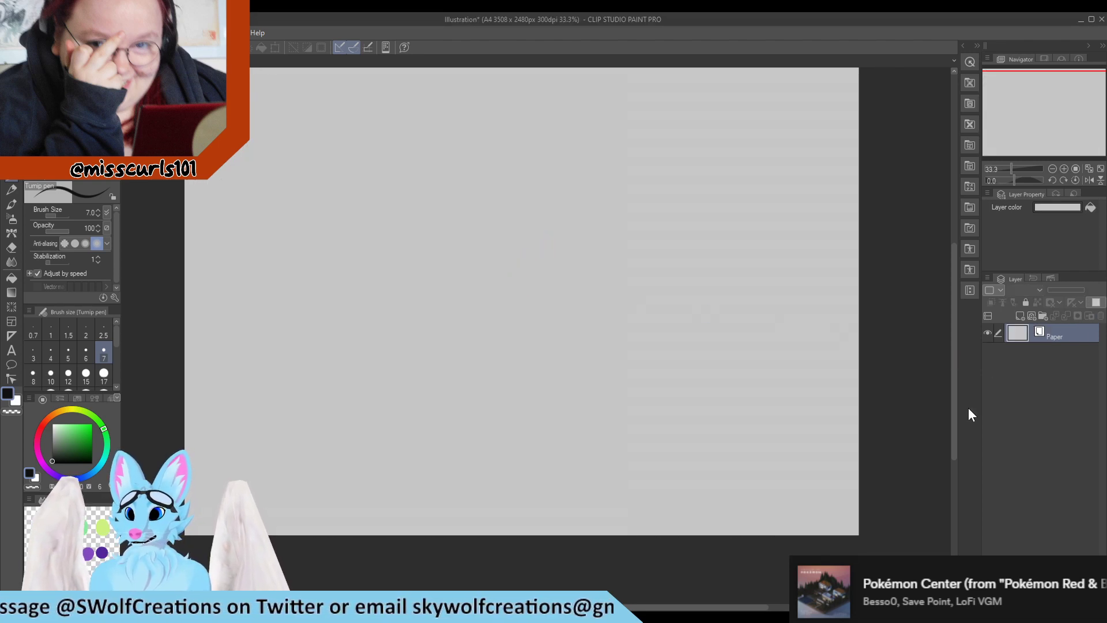
pyautogui.moveTo(954, 410); pyautogui.dragTo(955, 394)
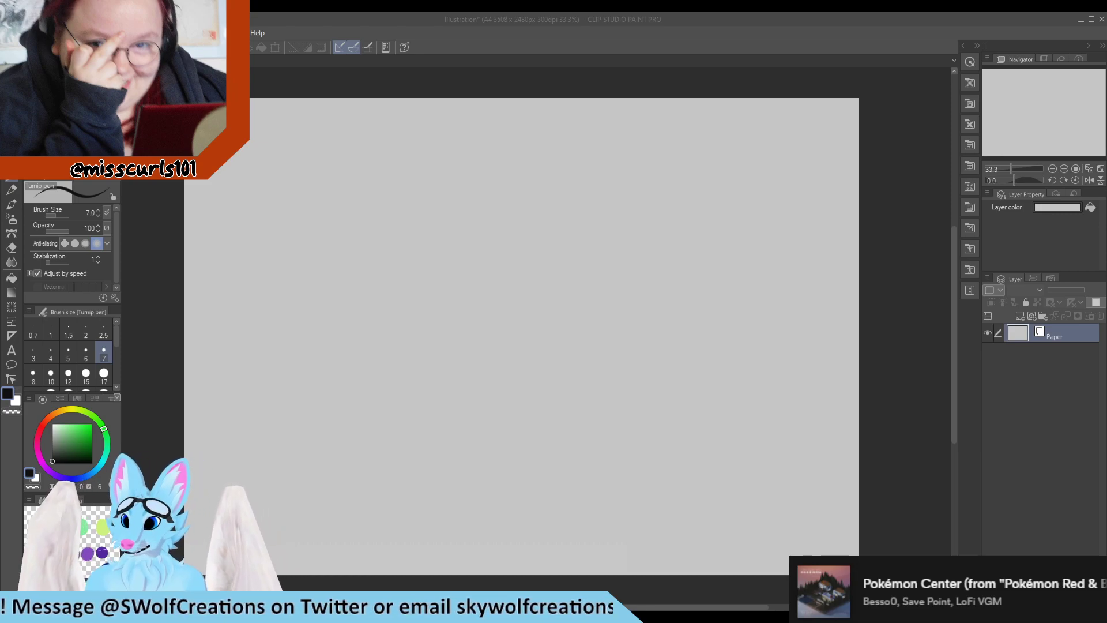
# Add a new layer and try a stroke with a pink G-pen at size 17, undoing it
pyautogui.click(1020, 316)
pyautogui.click(40, 454)
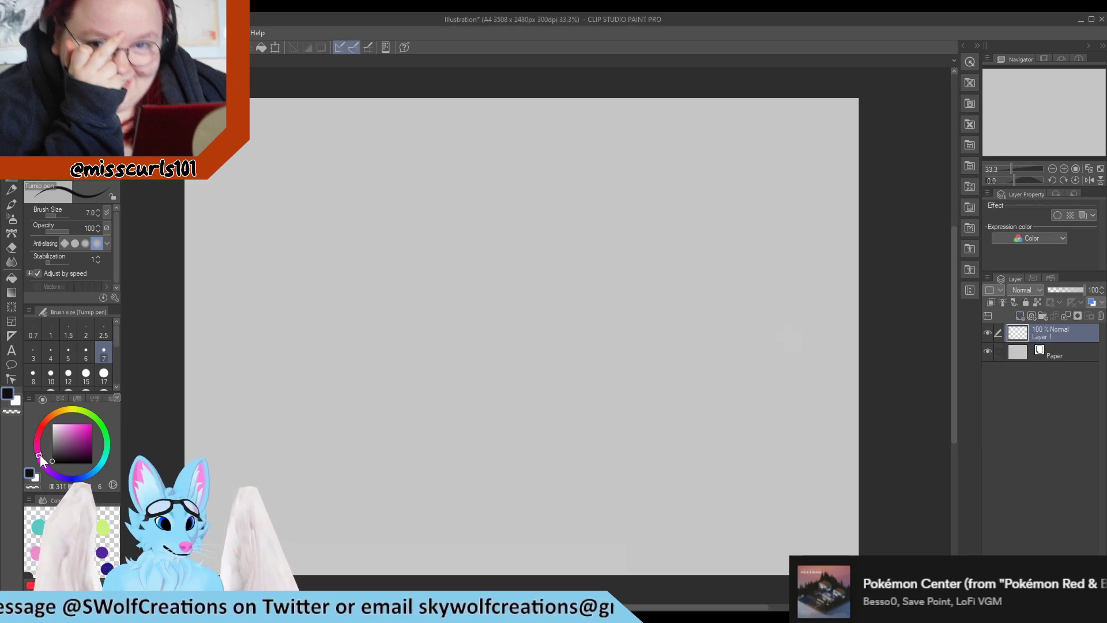
pyautogui.moveTo(68, 436); pyautogui.dragTo(70, 424)
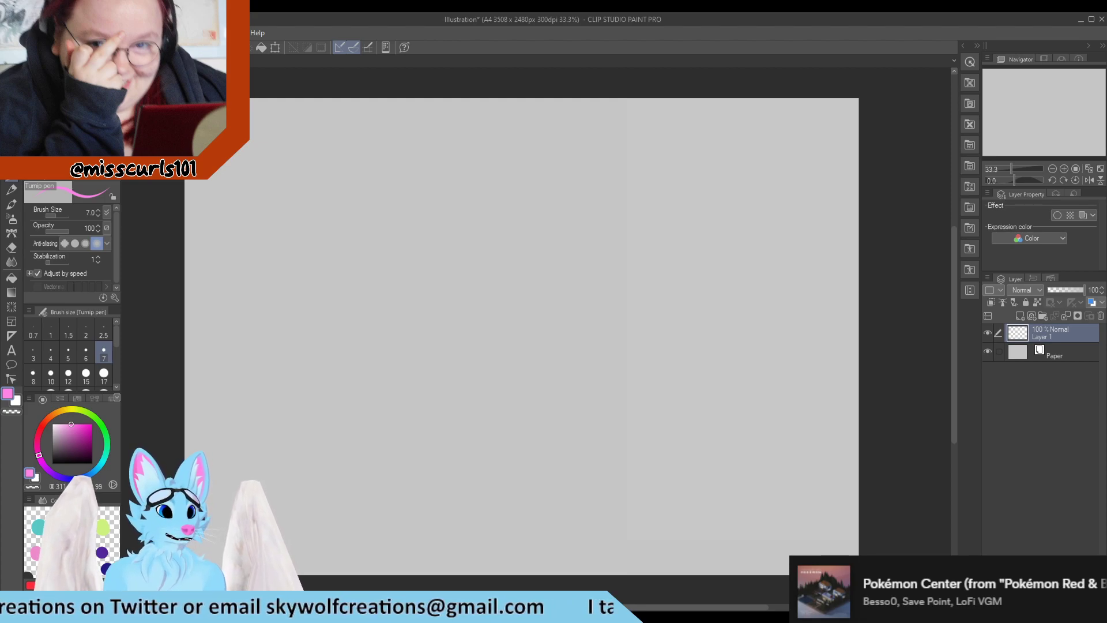
pyautogui.click(63, 88)
pyautogui.click(104, 375)
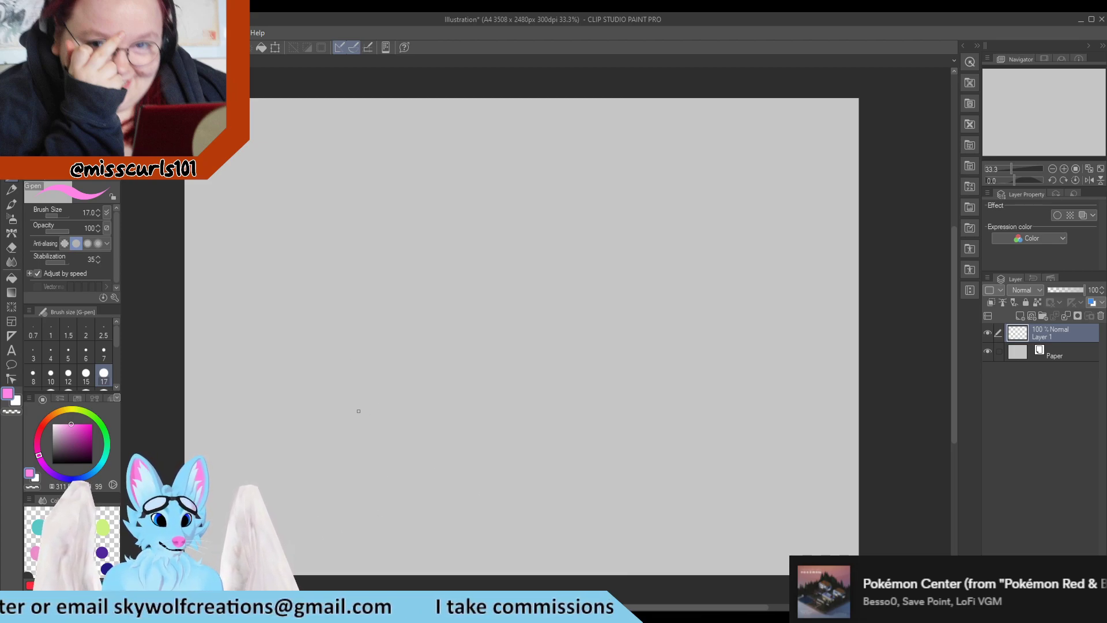
pyautogui.moveTo(355, 415)
pyautogui.mouseDown()
pyautogui.moveTo(307, 395)
pyautogui.moveTo(308, 379)
pyautogui.moveTo(358, 358)
pyautogui.mouseUp()
pyautogui.hotkey('ctrl', 'z')
# Pick a dark grey colour and the Turnip pen at size 7, and sketch a rough bell shape near the lower left
pyautogui.click(67, 434)
pyautogui.click(52, 432)
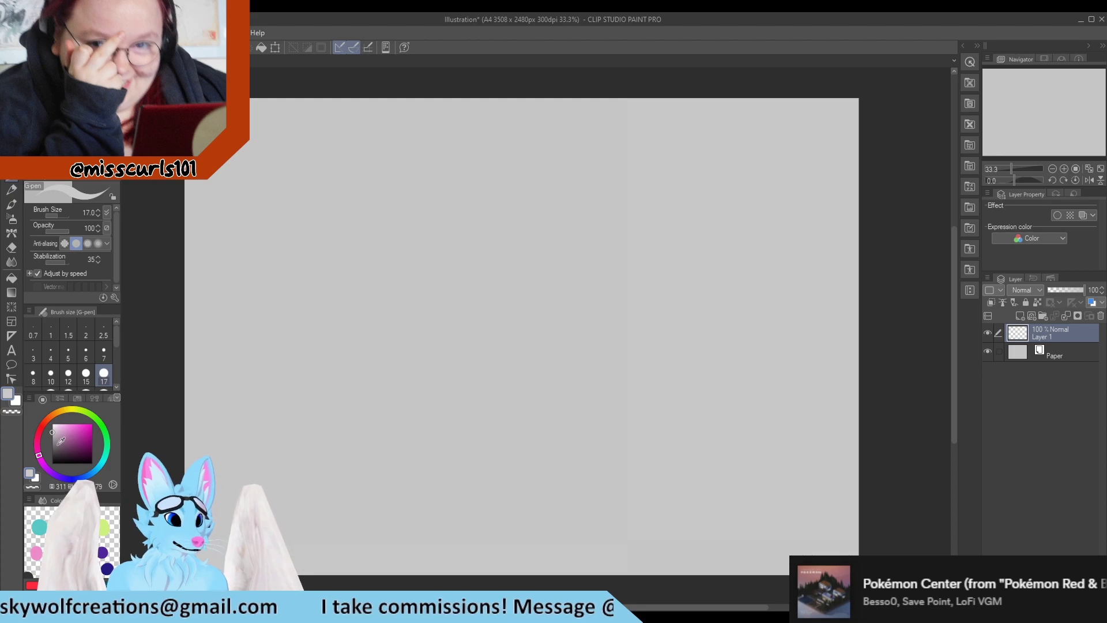
pyautogui.click(52, 456)
pyautogui.click(57, 121)
pyautogui.click(58, 92)
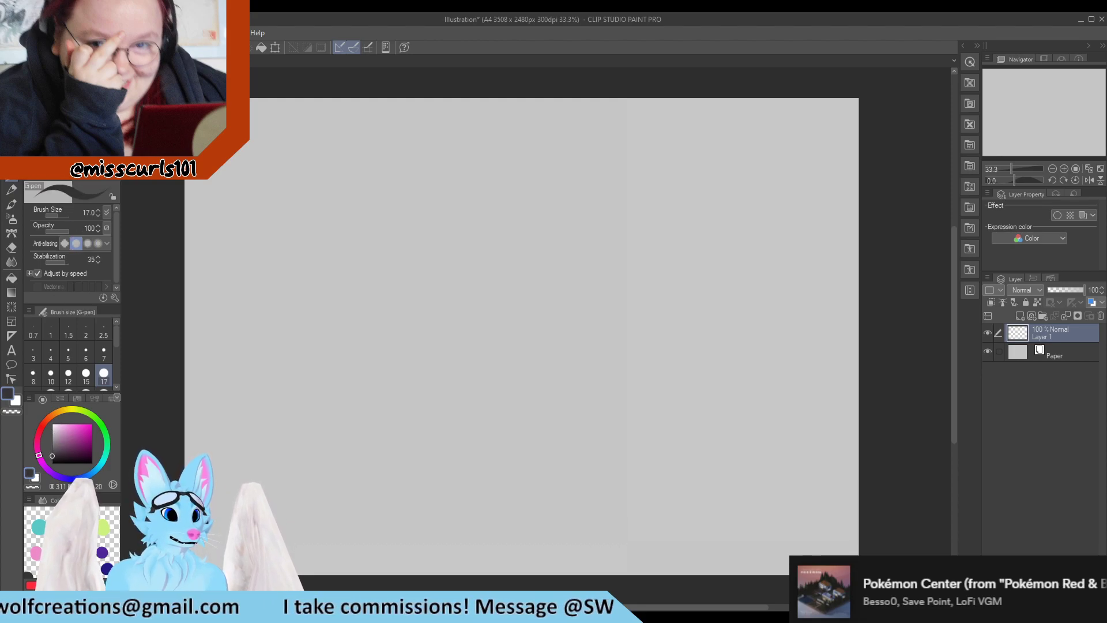
pyautogui.click(58, 136)
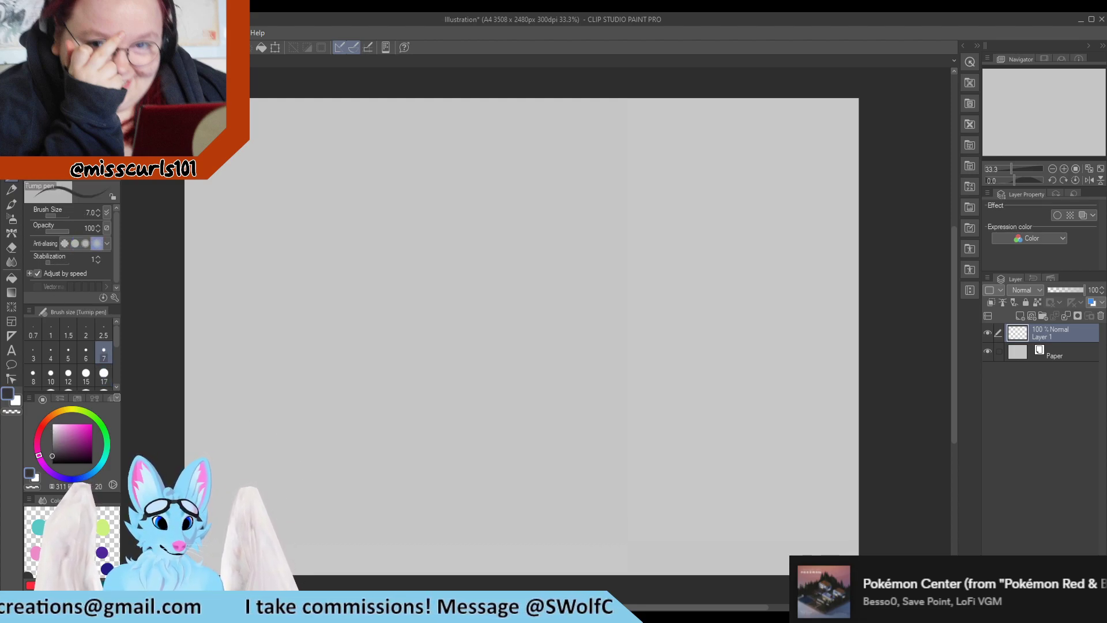
pyautogui.moveTo(234, 510); pyautogui.dragTo(274, 514)
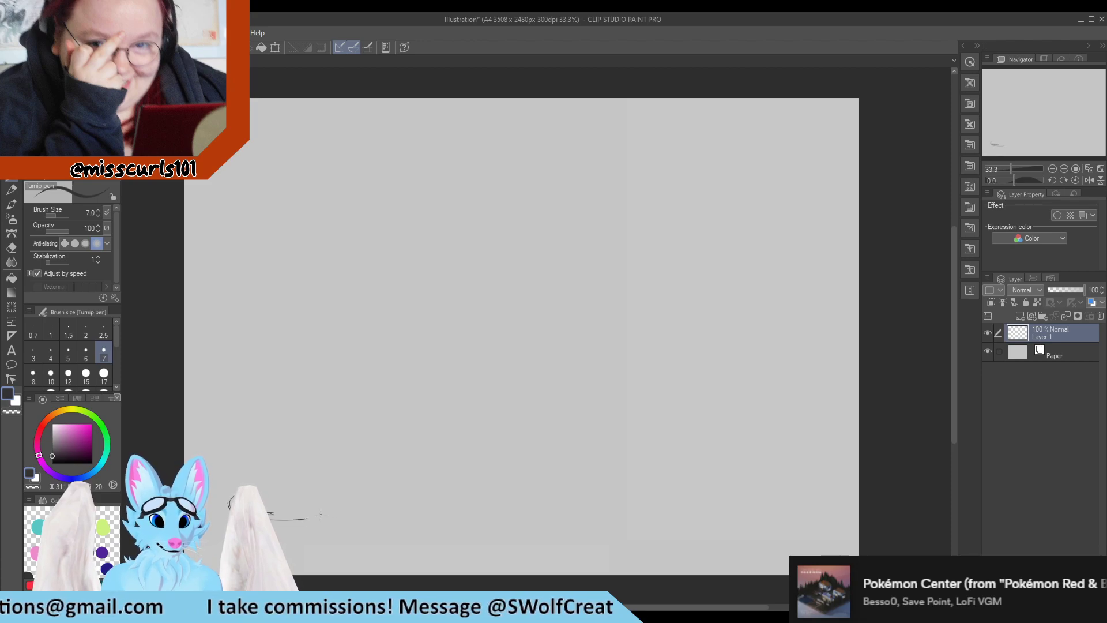
pyautogui.moveTo(277, 523)
pyautogui.mouseDown()
pyautogui.moveTo(364, 513)
pyautogui.moveTo(340, 516)
pyautogui.moveTo(364, 495)
pyautogui.mouseUp()
pyautogui.moveTo(337, 518); pyautogui.dragTo(374, 506)
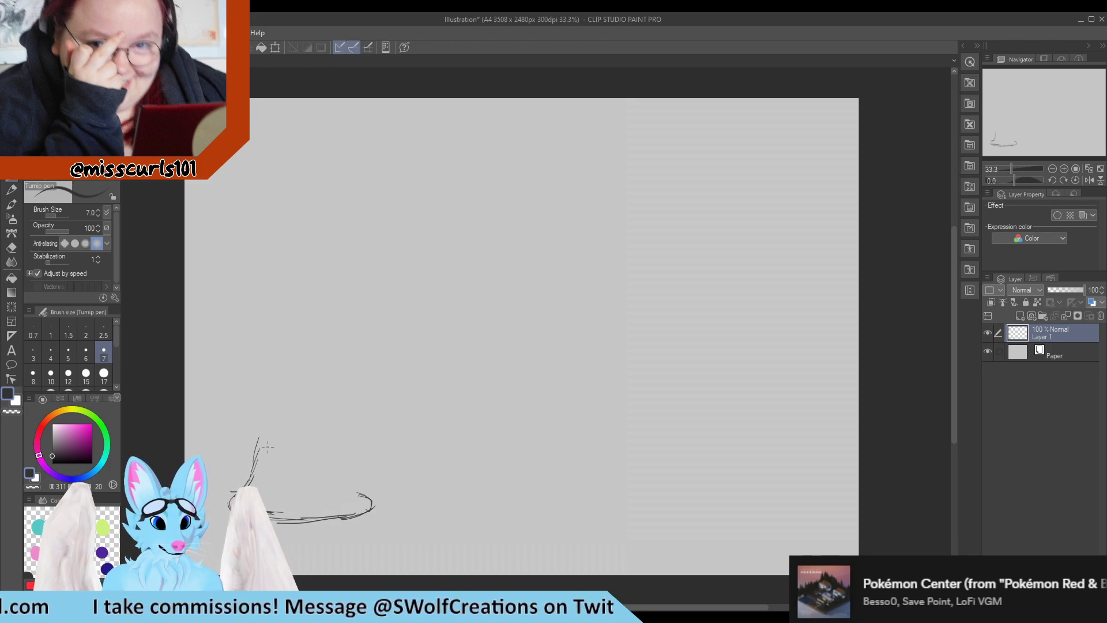
pyautogui.moveTo(258, 461)
pyautogui.mouseDown()
pyautogui.moveTo(272, 410)
pyautogui.moveTo(302, 409)
pyautogui.moveTo(344, 435)
pyautogui.moveTo(346, 424)
pyautogui.moveTo(353, 473)
pyautogui.mouseUp()
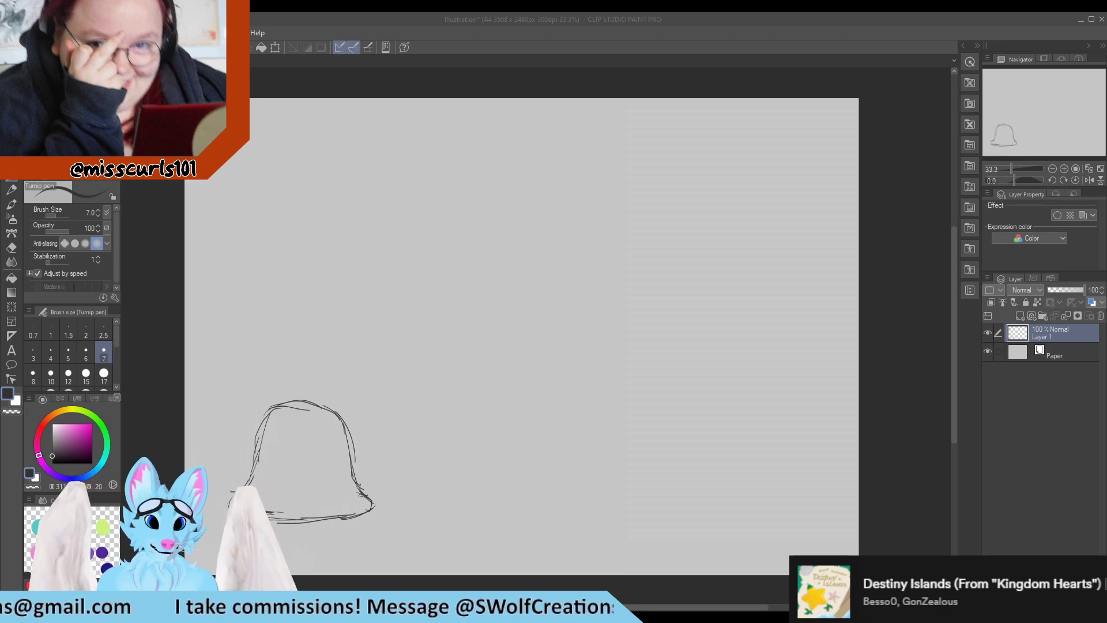
# Add a new layer above the sketch and trace the bell outline in pink with the G-pen at size 40
pyautogui.scroll(7, 258, 517)
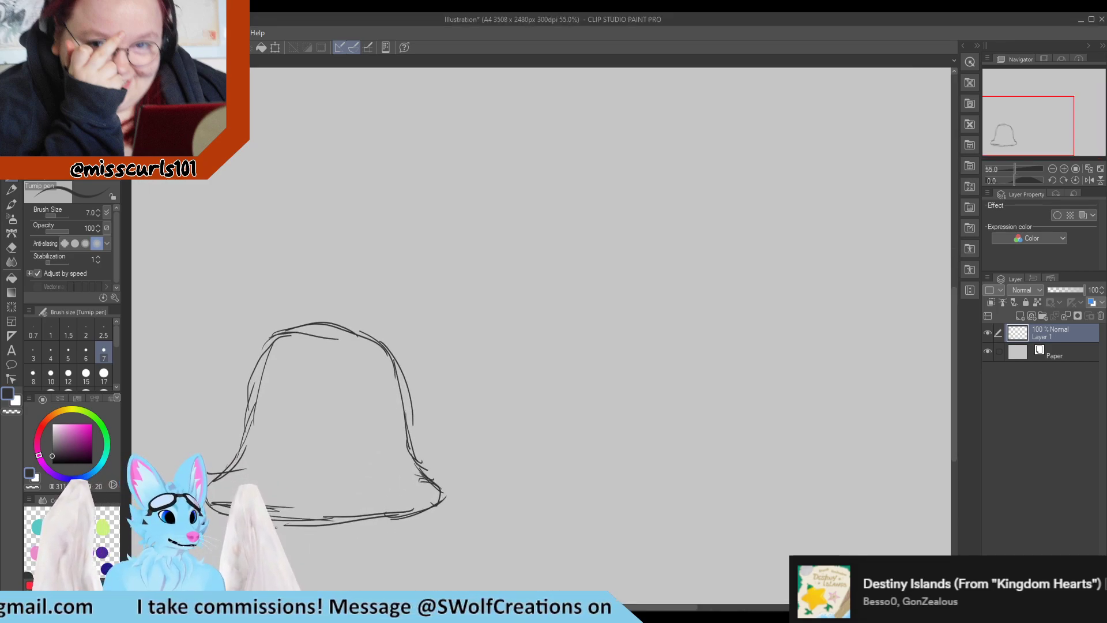
pyautogui.scroll(-2, 304, 522)
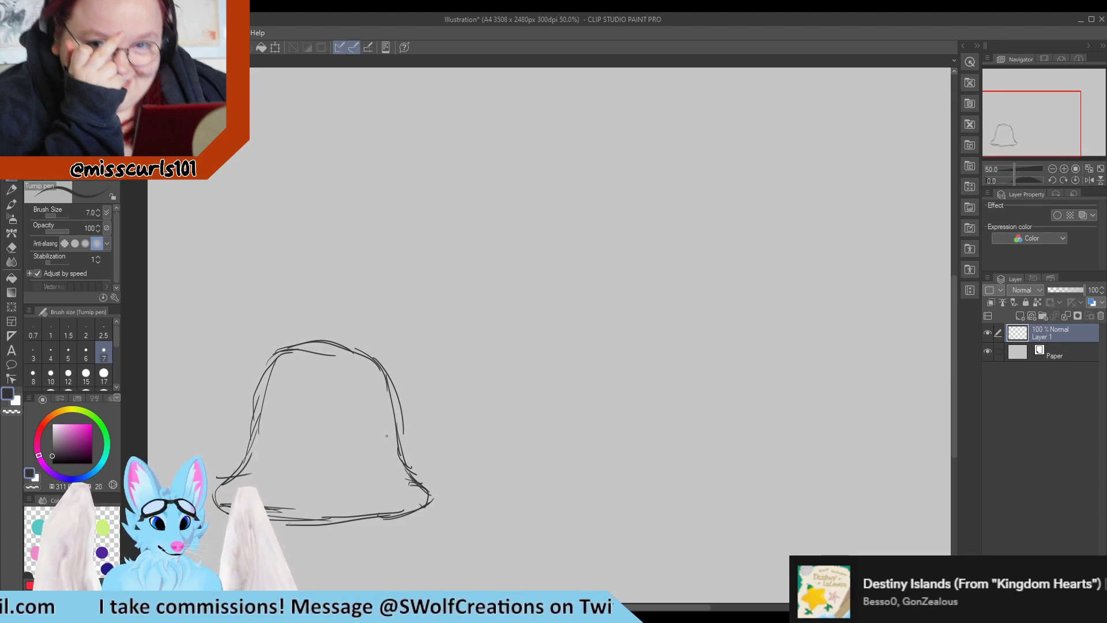
pyautogui.moveTo(403, 449)
pyautogui.mouseDown()
pyautogui.moveTo(436, 490)
pyautogui.moveTo(403, 520)
pyautogui.mouseUp()
pyautogui.scroll(-1, 435, 392)
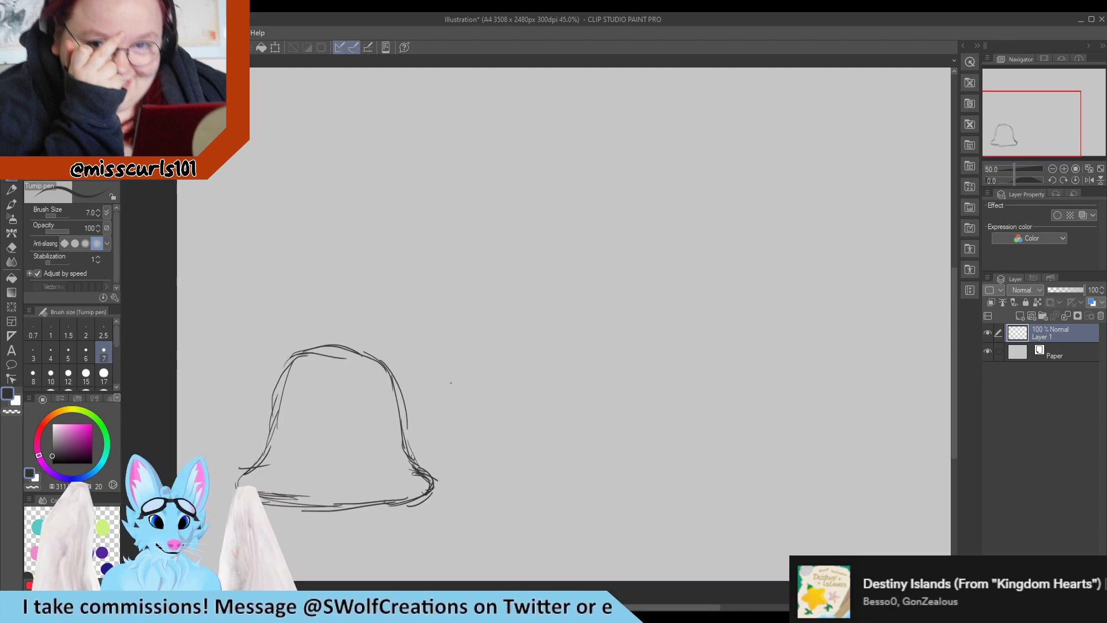
pyautogui.scroll(1, 219, 482)
pyautogui.scroll(1, 218, 482)
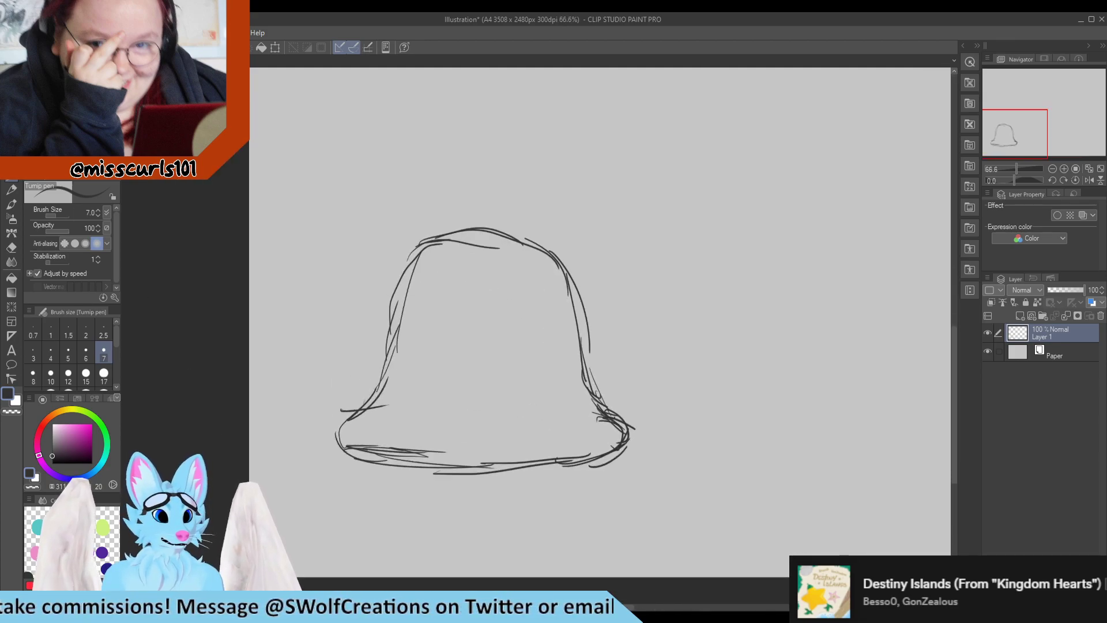
pyautogui.click(69, 95)
pyautogui.moveTo(80, 432); pyautogui.dragTo(70, 423)
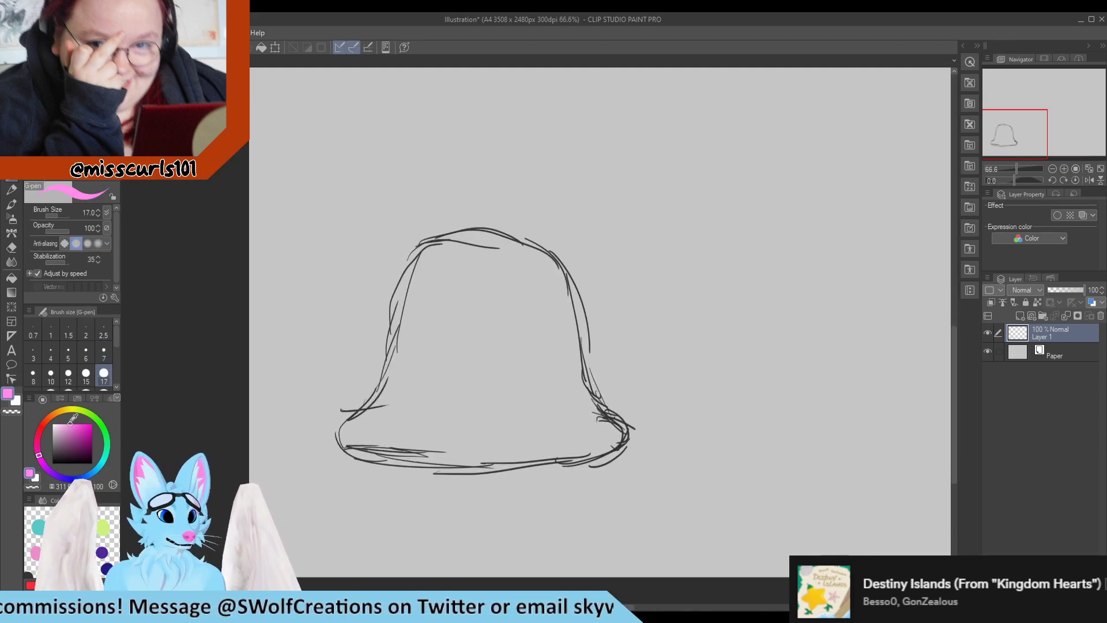
pyautogui.scroll(-1, 104, 373)
pyautogui.click(85, 374)
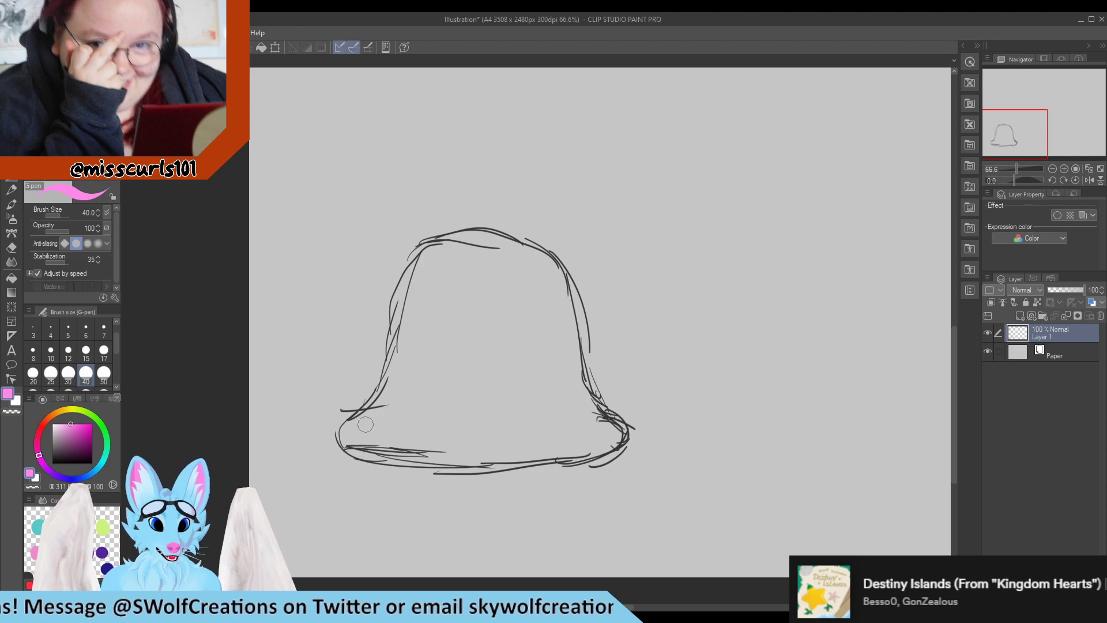
pyautogui.moveTo(375, 398)
pyautogui.mouseDown()
pyautogui.moveTo(404, 290)
pyautogui.moveTo(427, 252)
pyautogui.moveTo(467, 228)
pyautogui.moveTo(511, 234)
pyautogui.moveTo(548, 263)
pyautogui.moveTo(575, 312)
pyautogui.moveTo(588, 394)
pyautogui.moveTo(631, 428)
pyautogui.moveTo(550, 470)
pyautogui.moveTo(408, 484)
pyautogui.moveTo(339, 452)
pyautogui.moveTo(331, 432)
pyautogui.moveTo(386, 392)
pyautogui.mouseUp()
pyautogui.hotkey('ctrl', 'z')
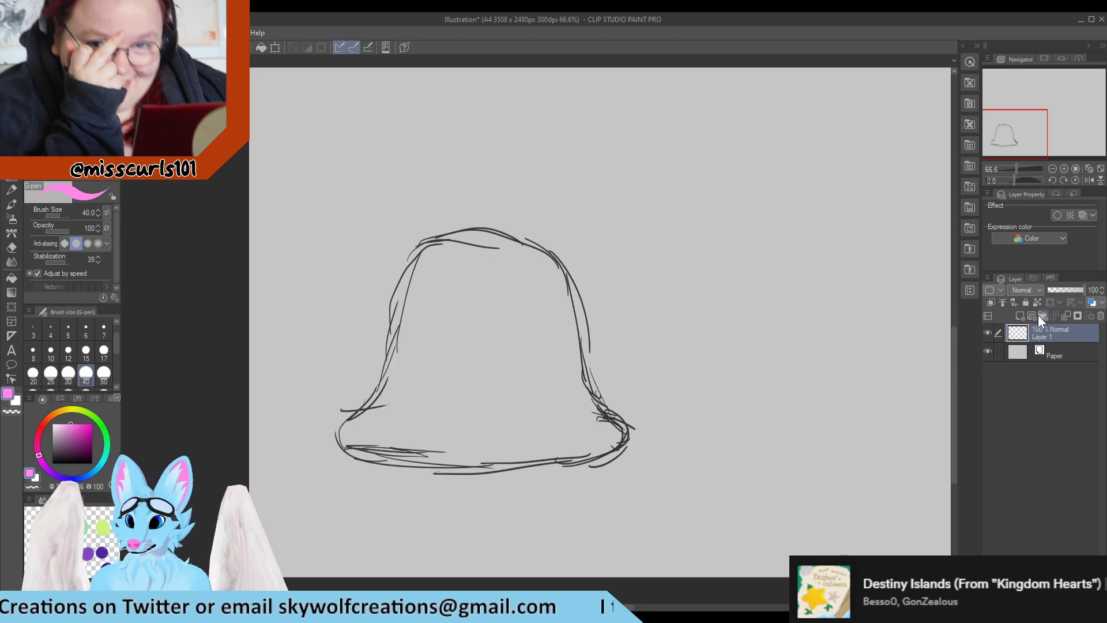
pyautogui.click(1032, 316)
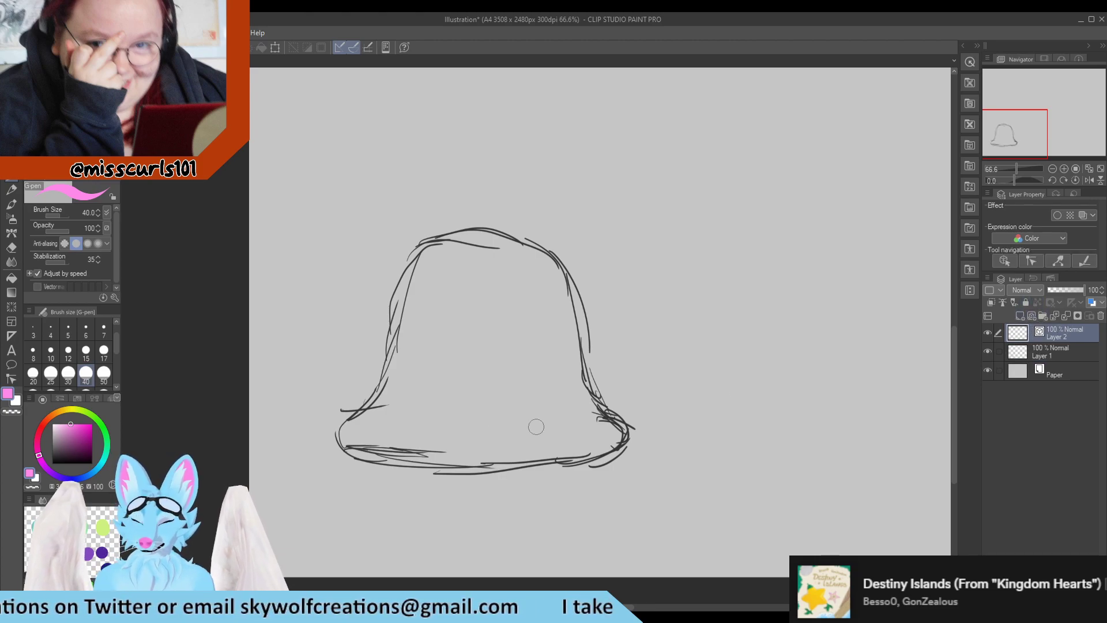
pyautogui.moveTo(395, 347)
pyautogui.mouseDown()
pyautogui.moveTo(423, 252)
pyautogui.moveTo(452, 237)
pyautogui.moveTo(507, 242)
pyautogui.moveTo(552, 278)
pyautogui.moveTo(593, 404)
pyautogui.moveTo(624, 415)
pyautogui.moveTo(616, 437)
pyautogui.moveTo(579, 448)
pyautogui.moveTo(346, 445)
pyautogui.mouseUp()
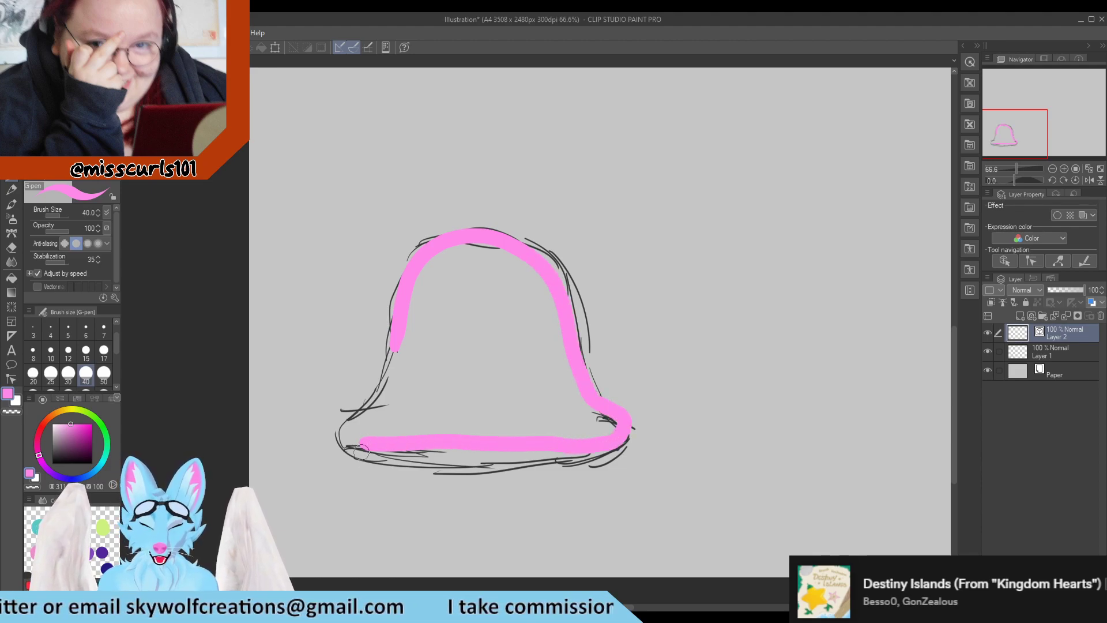
pyautogui.hotkey('ctrl', 'z')
pyautogui.moveTo(384, 363)
pyautogui.mouseDown()
pyautogui.moveTo(404, 292)
pyautogui.moveTo(440, 253)
pyautogui.moveTo(486, 239)
pyautogui.moveTo(547, 250)
pyautogui.moveTo(576, 296)
pyautogui.moveTo(593, 380)
pyautogui.moveTo(625, 436)
pyautogui.moveTo(604, 467)
pyautogui.moveTo(359, 443)
pyautogui.moveTo(344, 428)
pyautogui.moveTo(386, 378)
pyautogui.moveTo(388, 339)
pyautogui.mouseUp()
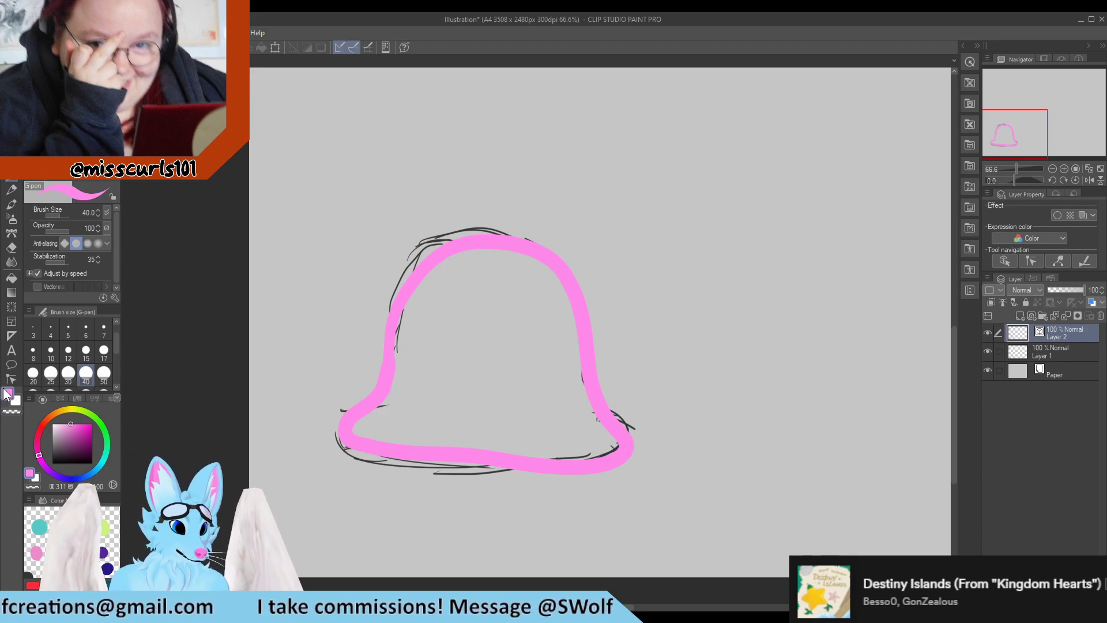
# Smooth the bottom edge of the pink outline with the Simplify and Pinch vector line correction tools at maximum pinch level
pyautogui.click(11, 363)
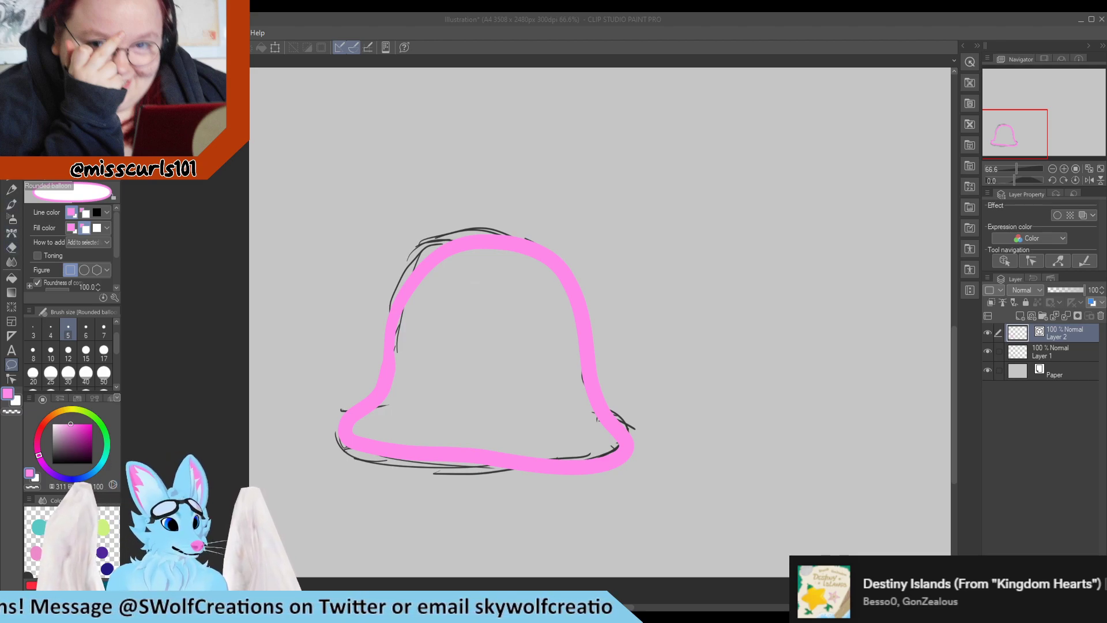
pyautogui.click(12, 379)
pyautogui.click(69, 110)
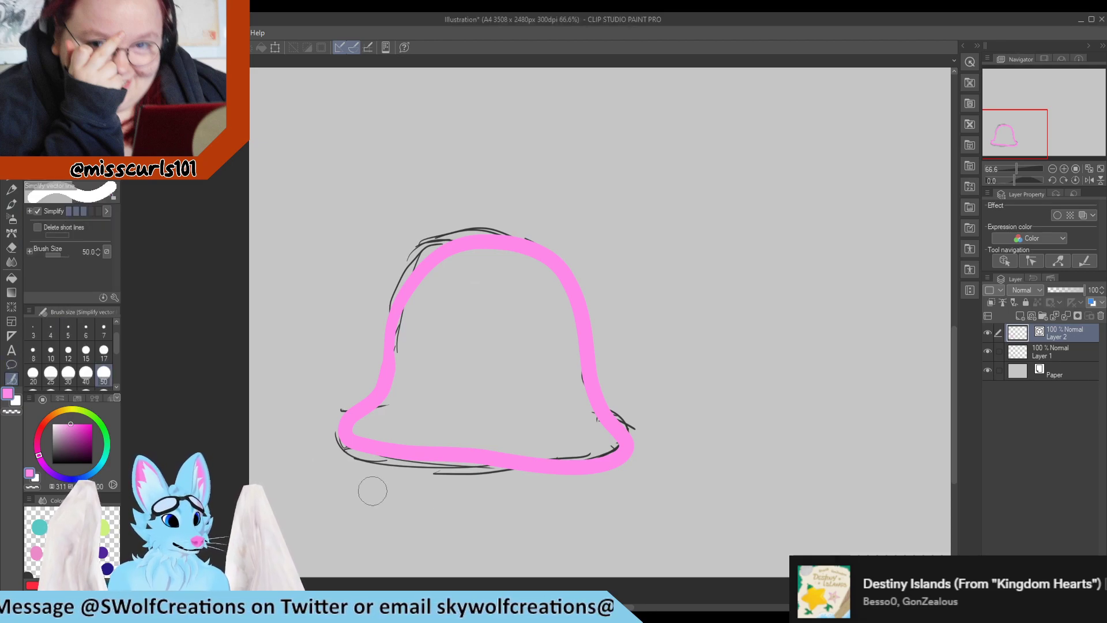
pyautogui.click(432, 454)
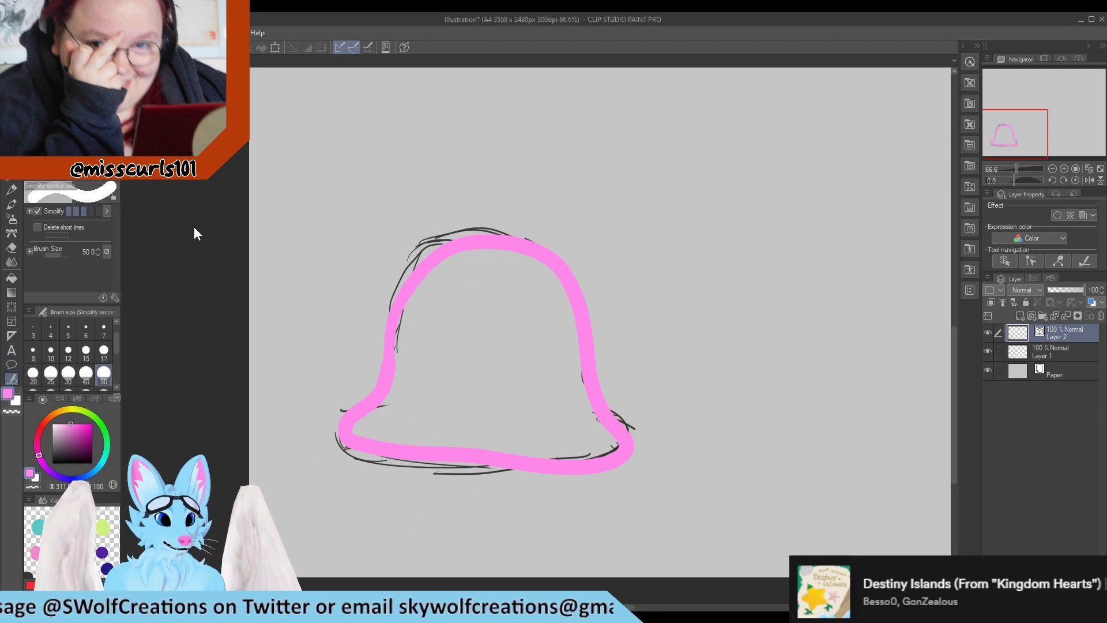
pyautogui.click(69, 95)
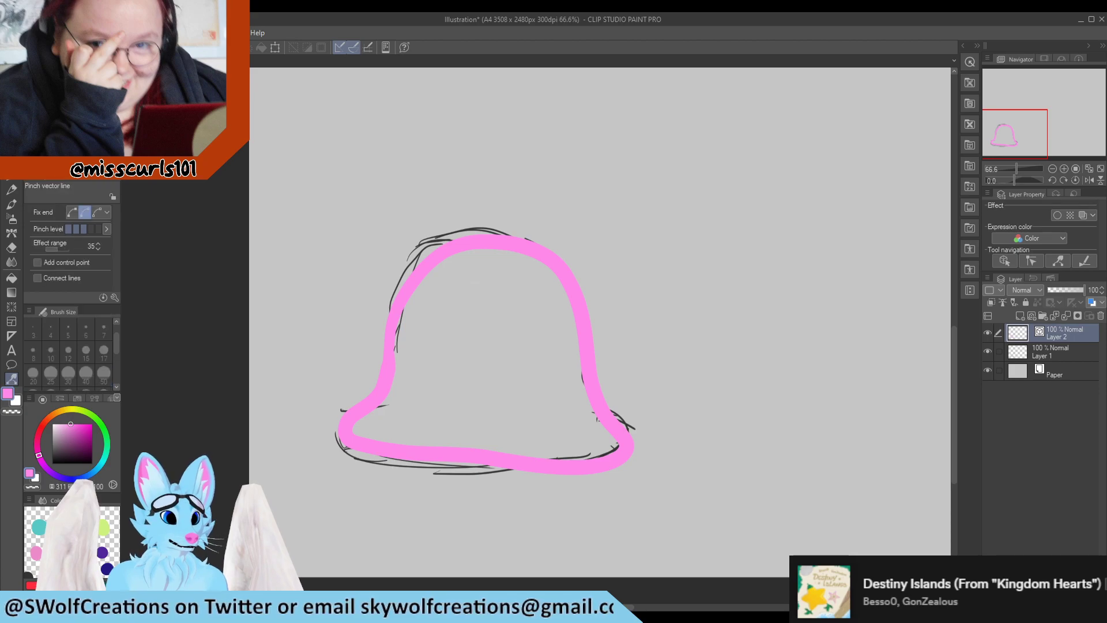
pyautogui.moveTo(420, 452); pyautogui.dragTo(418, 459)
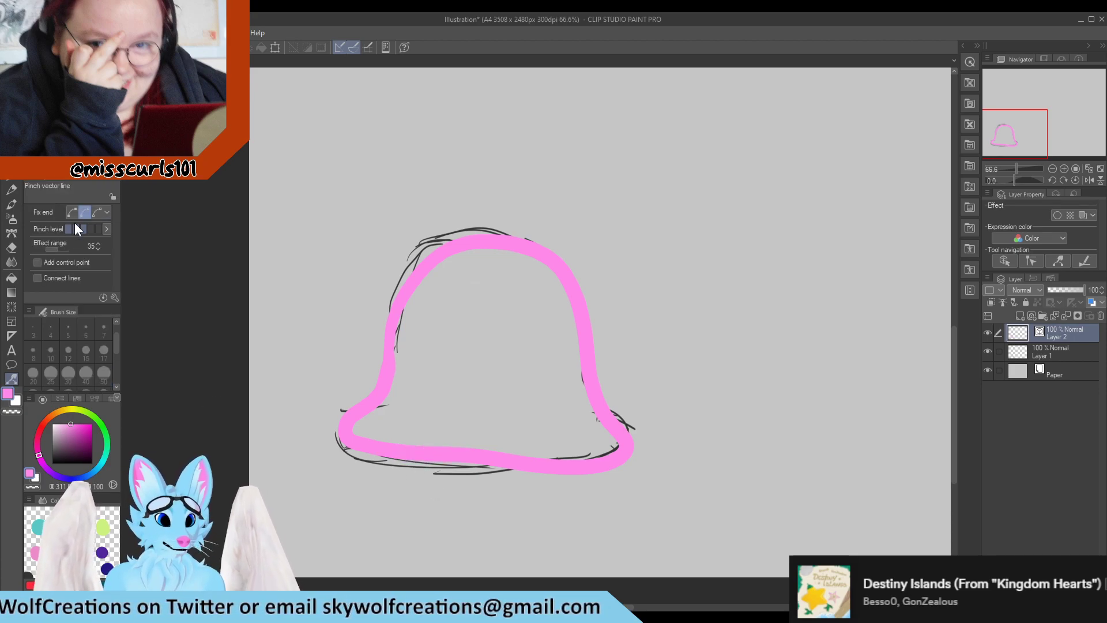
pyautogui.click(97, 229)
pyautogui.moveTo(470, 448); pyautogui.dragTo(466, 461)
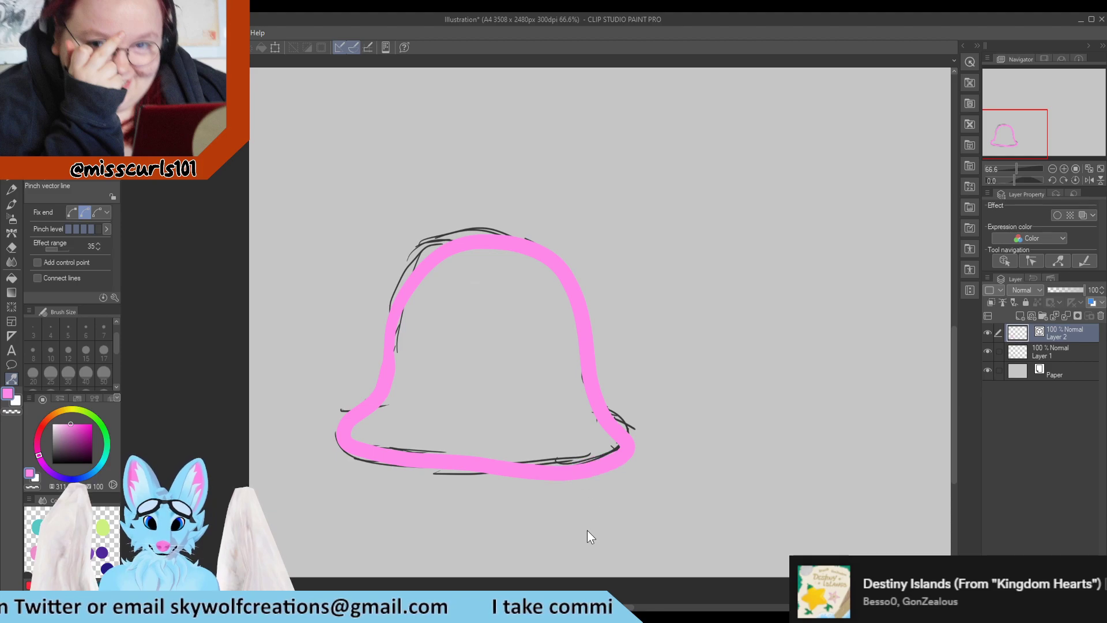
pyautogui.moveTo(451, 466)
pyautogui.mouseDown()
pyautogui.moveTo(445, 452)
pyautogui.moveTo(384, 452)
pyautogui.mouseUp()
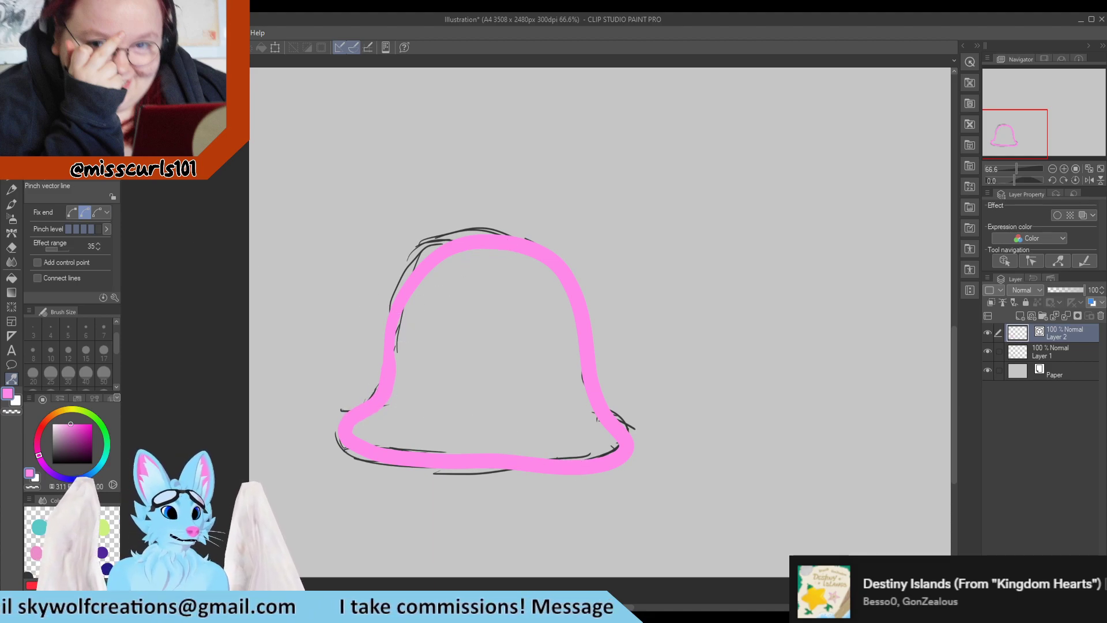
# Try the Adjust line width tool with Fix width and Process whole line on the pink outline, undoing it
pyautogui.click(67, 139)
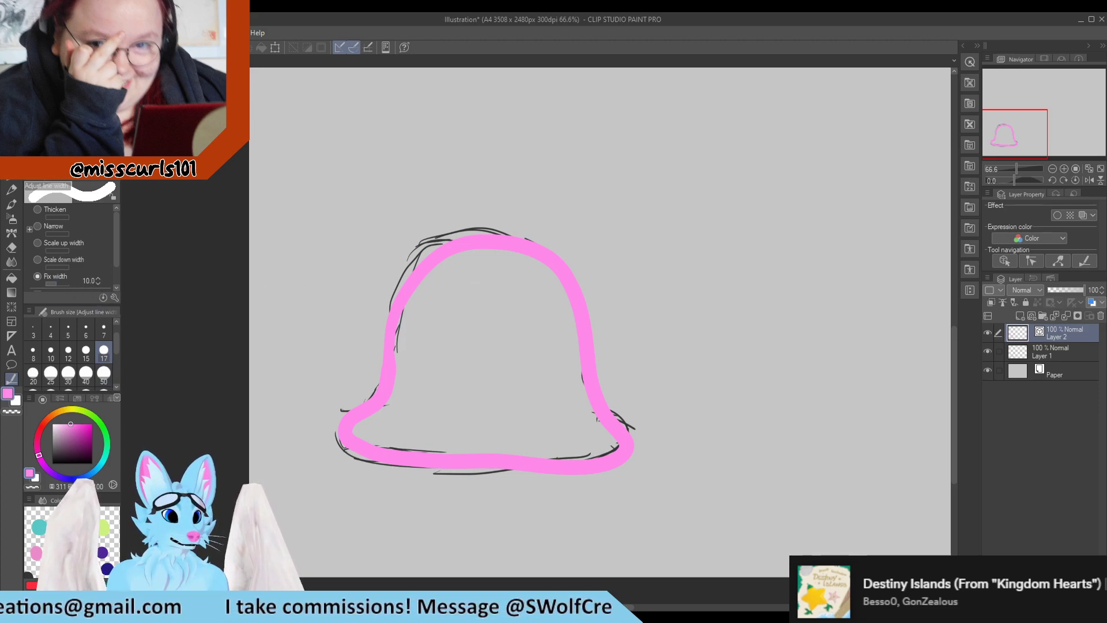
pyautogui.moveTo(118, 227); pyautogui.dragTo(119, 236)
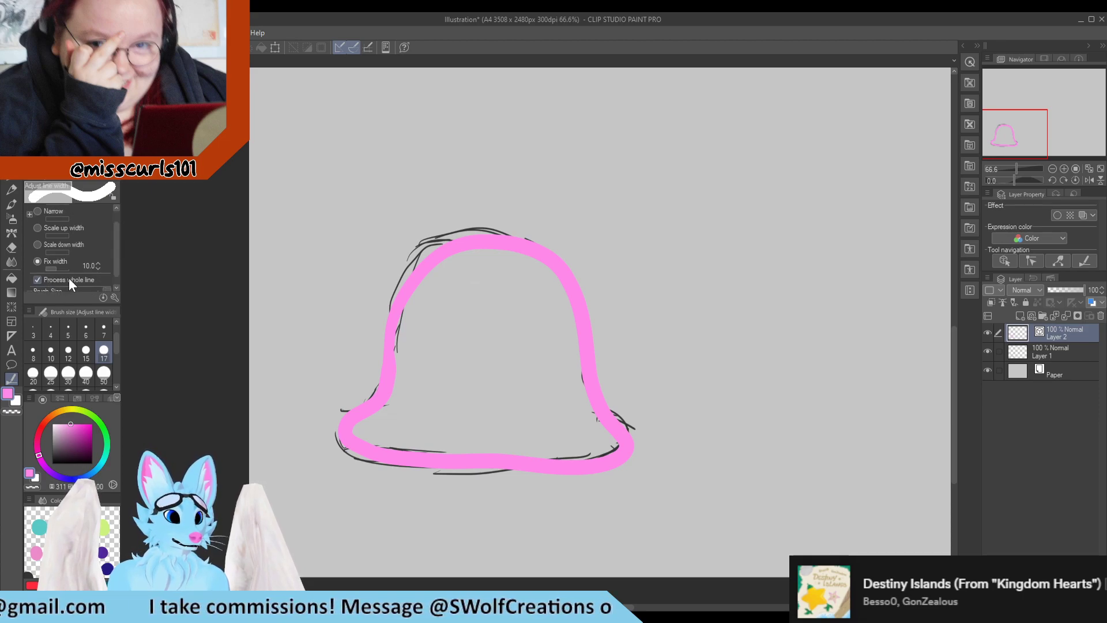
pyautogui.moveTo(395, 315); pyautogui.dragTo(473, 389)
pyautogui.hotkey('ctrl', 'z')
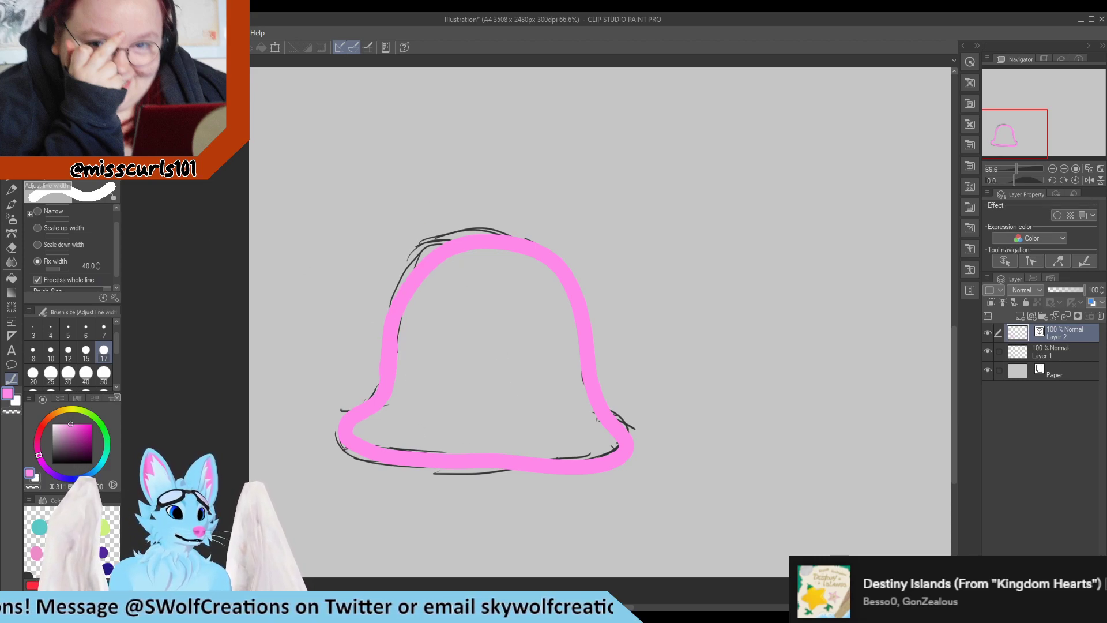
pyautogui.click(69, 118)
pyautogui.click(69, 133)
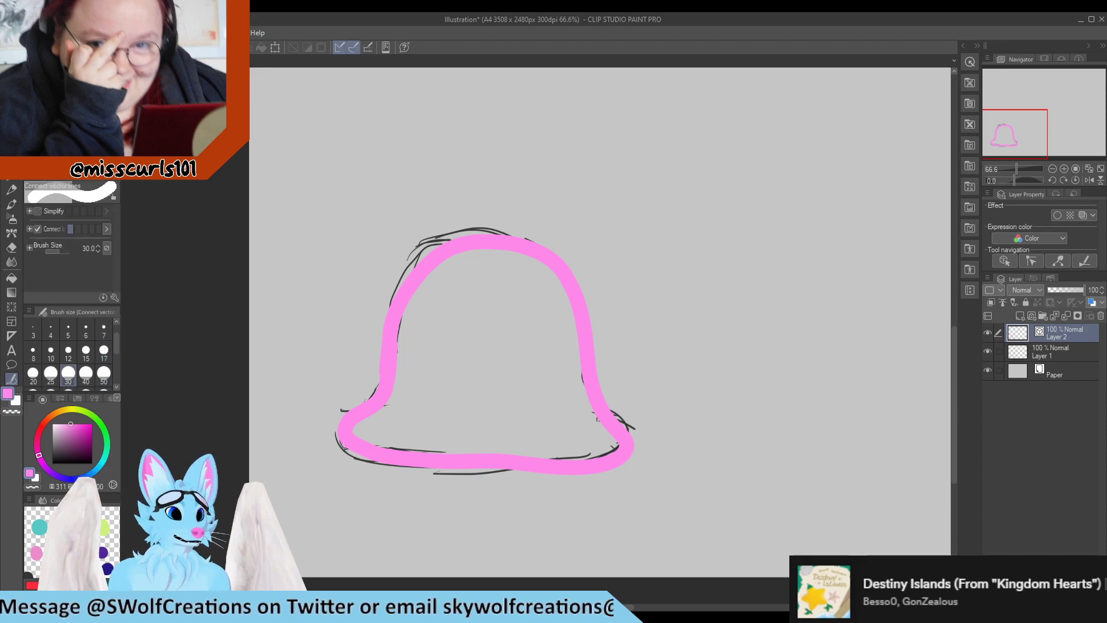
pyautogui.moveTo(389, 370); pyautogui.dragTo(383, 373)
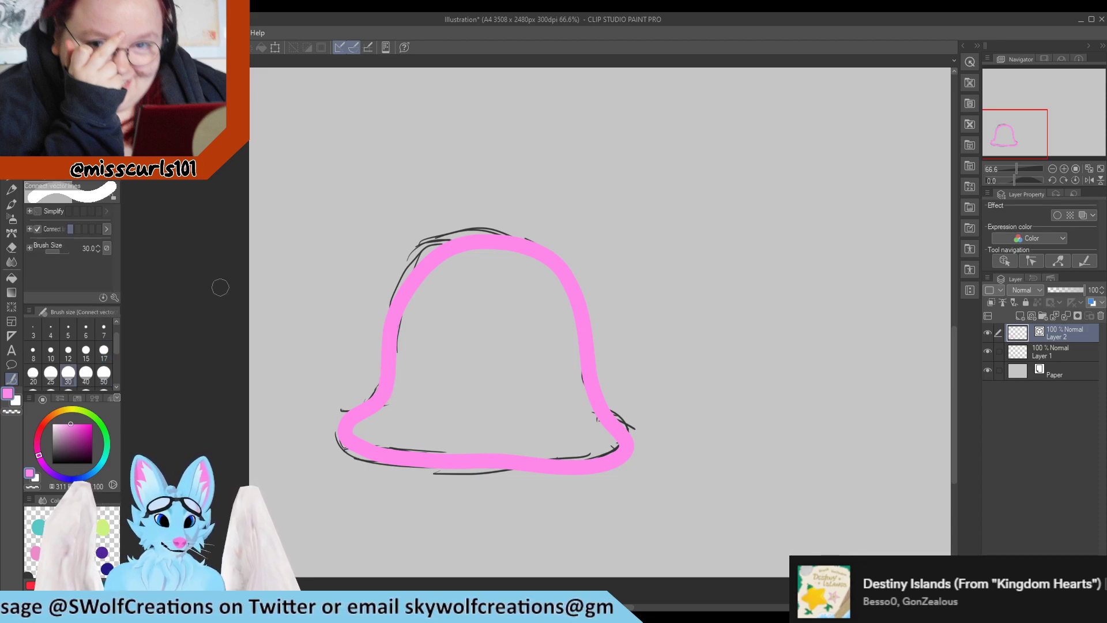
pyautogui.click(70, 86)
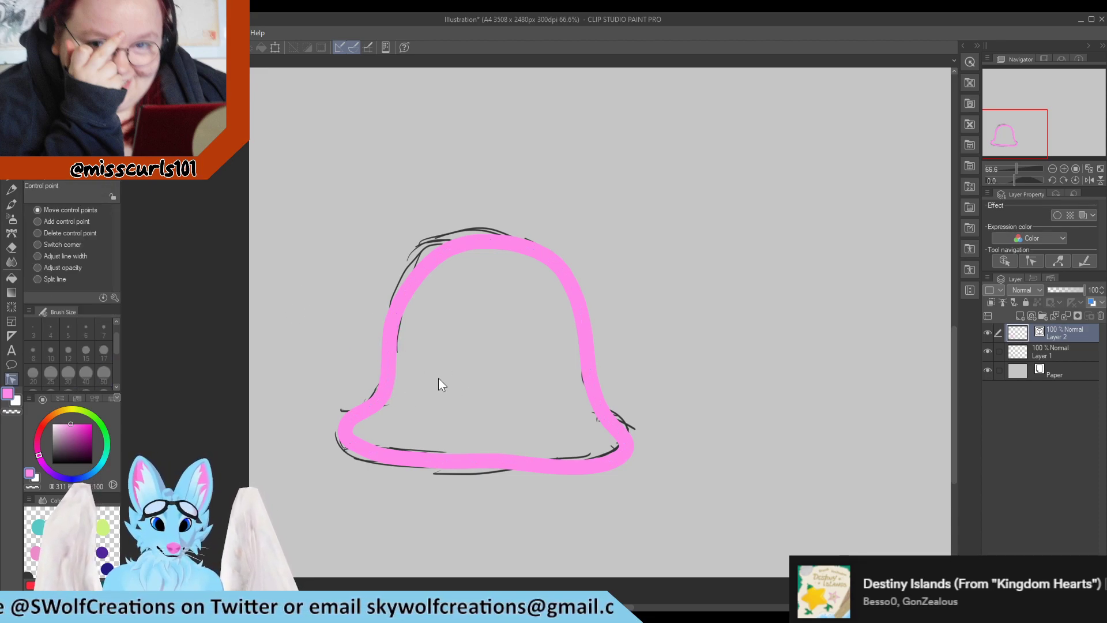
pyautogui.click(69, 113)
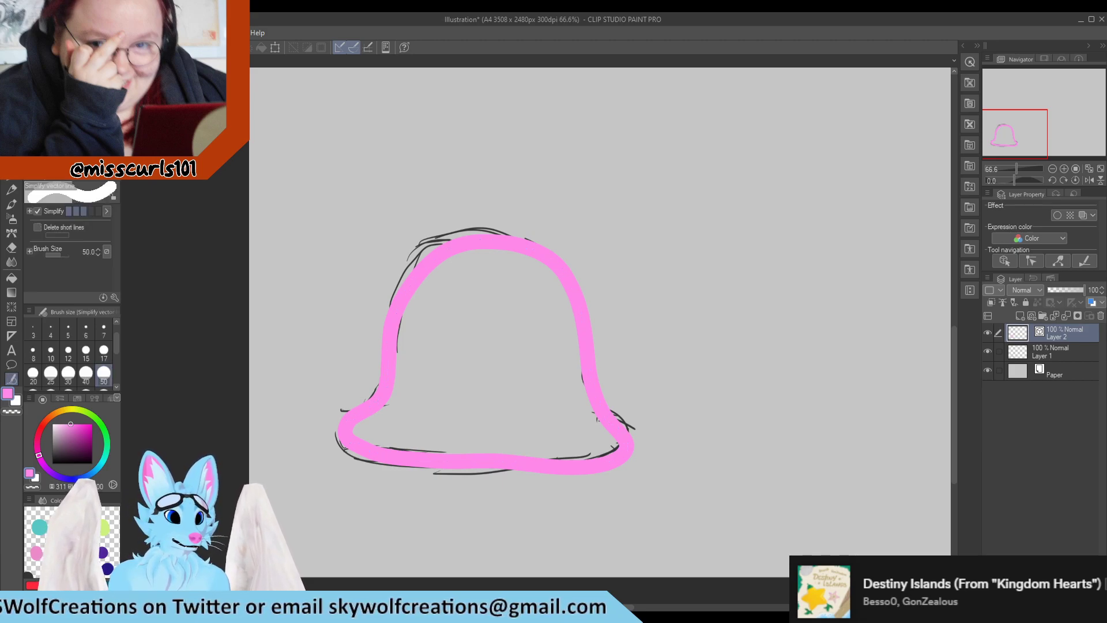
pyautogui.click(69, 87)
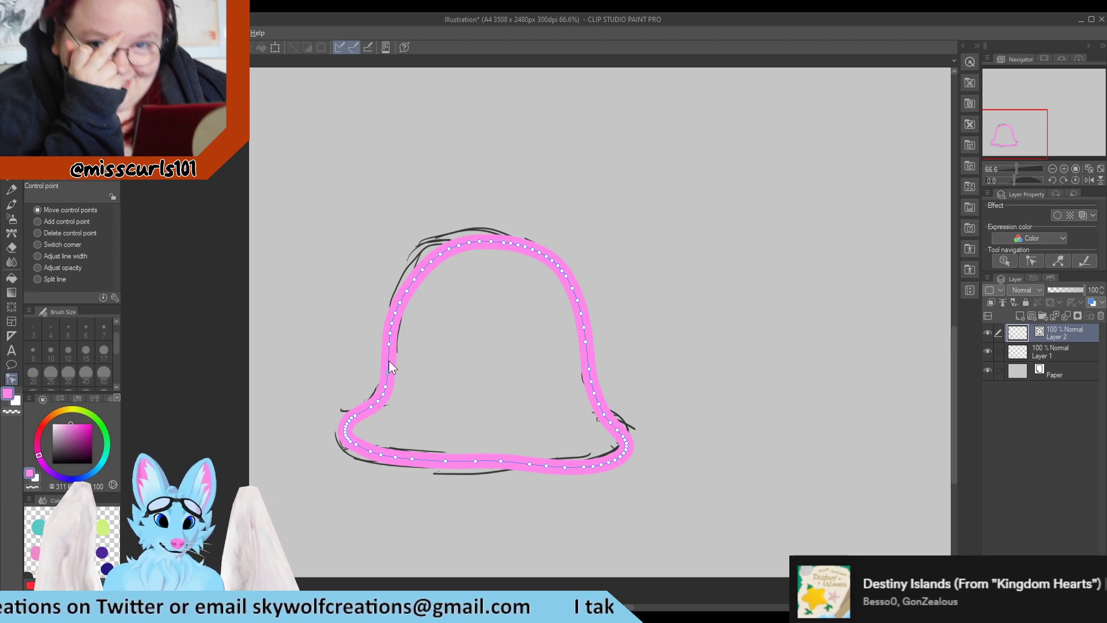
# Add a new layer beneath the outline and paint the bell's interior purple with the Turnip pen at size 50
pyautogui.scroll(-1, 465, 310)
pyautogui.scroll(-1, 461, 311)
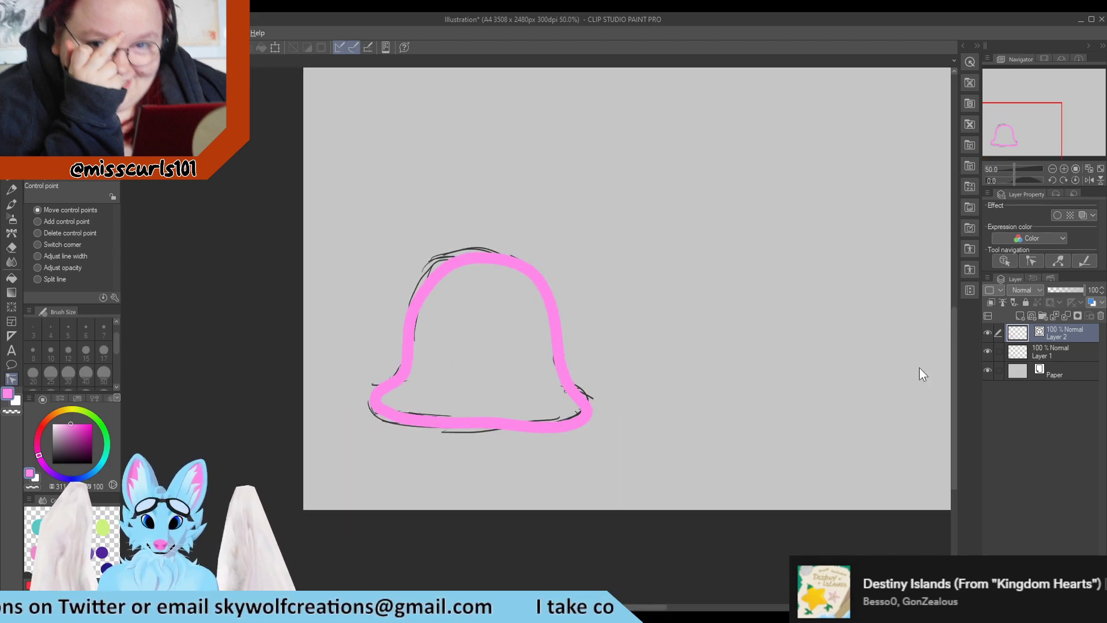
pyautogui.click(1021, 314)
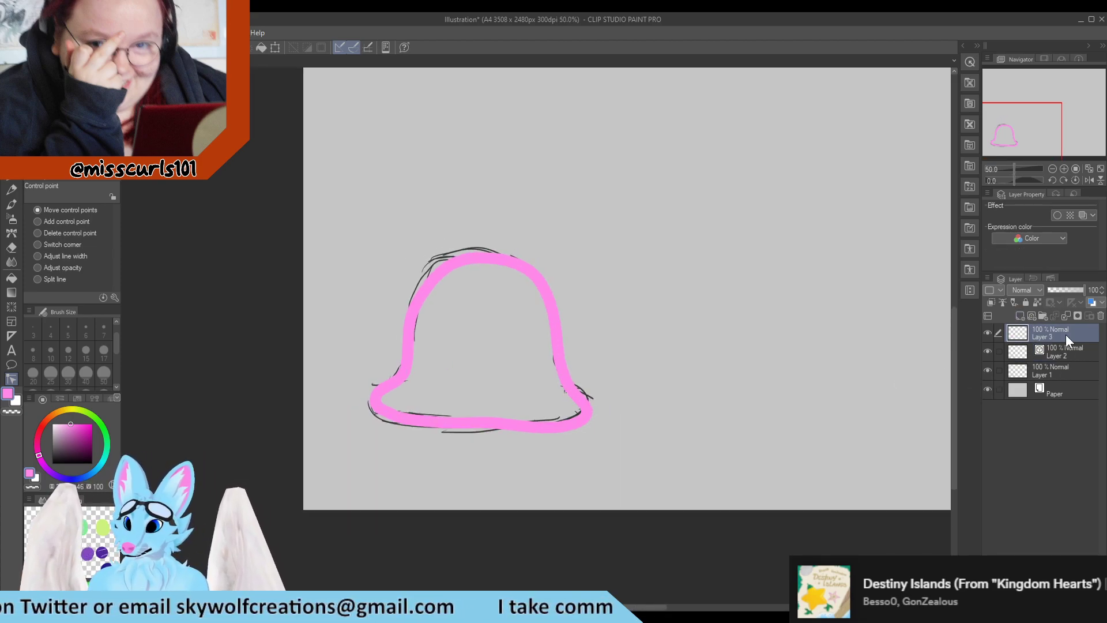
pyautogui.moveTo(1066, 334); pyautogui.dragTo(1067, 357)
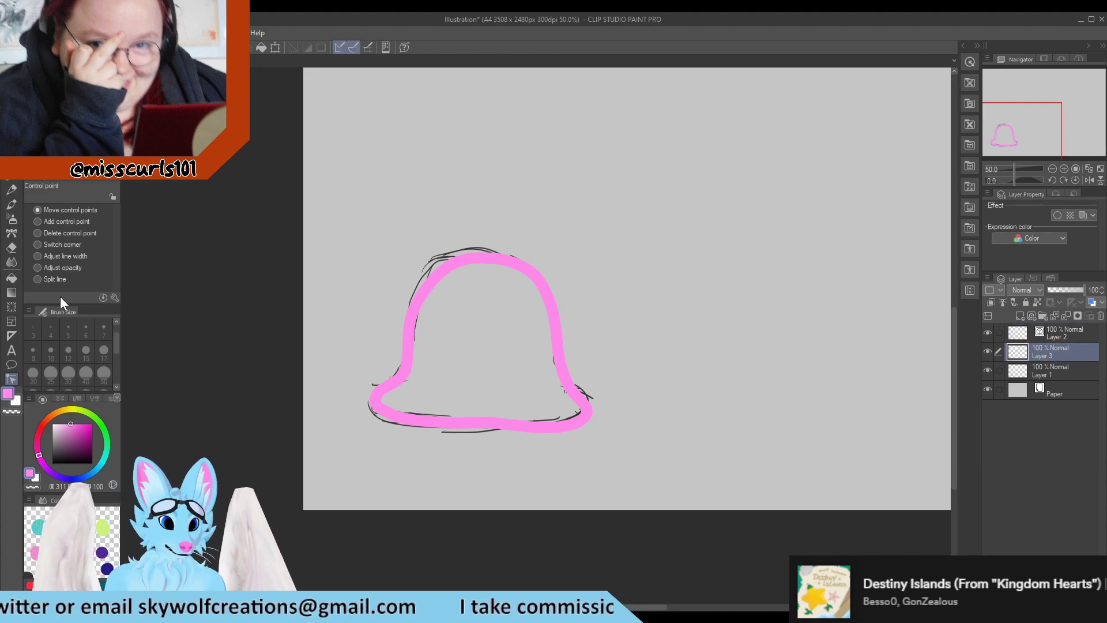
pyautogui.click(10, 191)
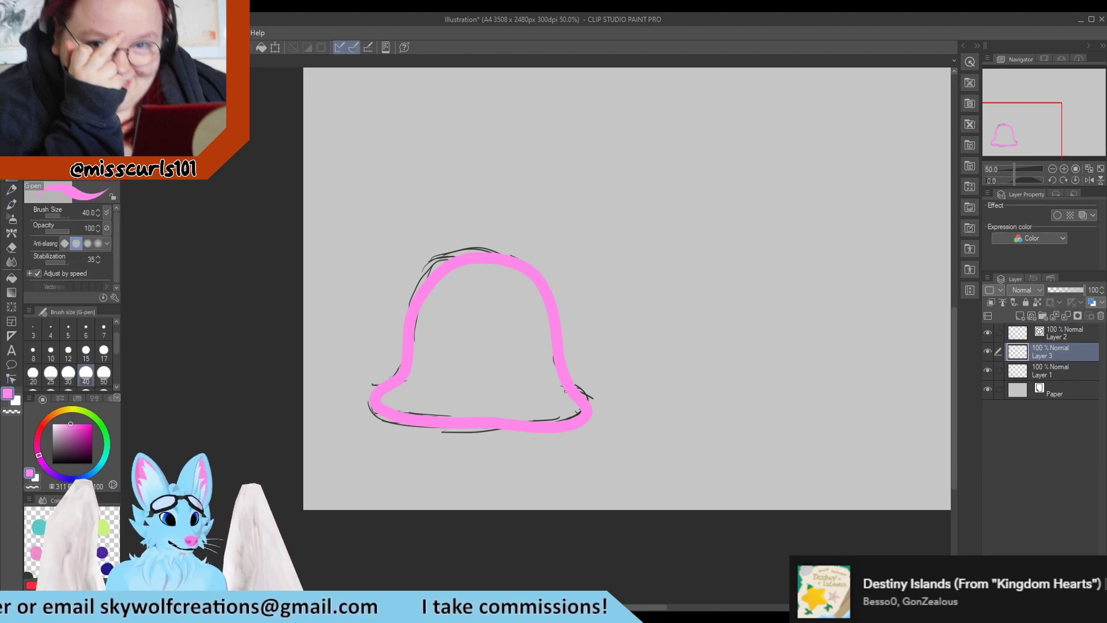
pyautogui.click(44, 466)
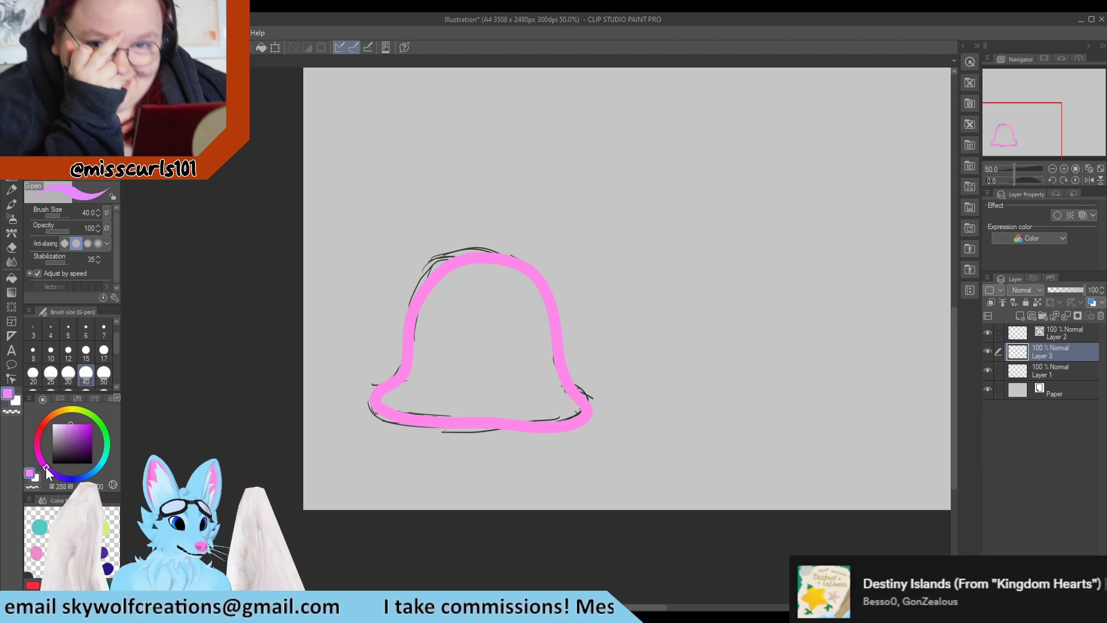
pyautogui.click(84, 426)
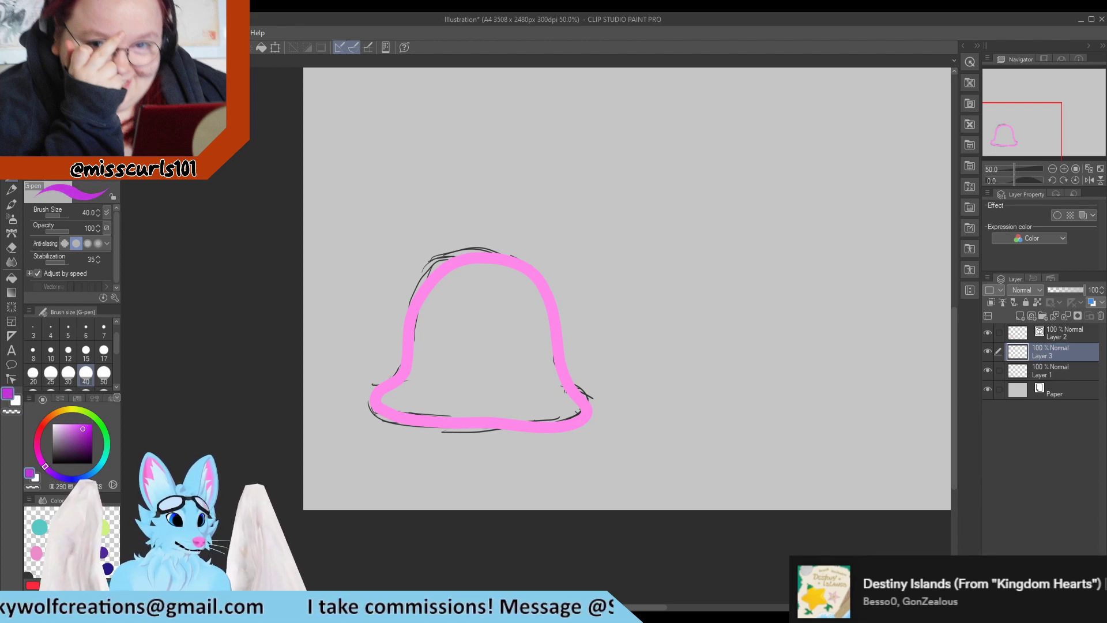
pyautogui.click(67, 133)
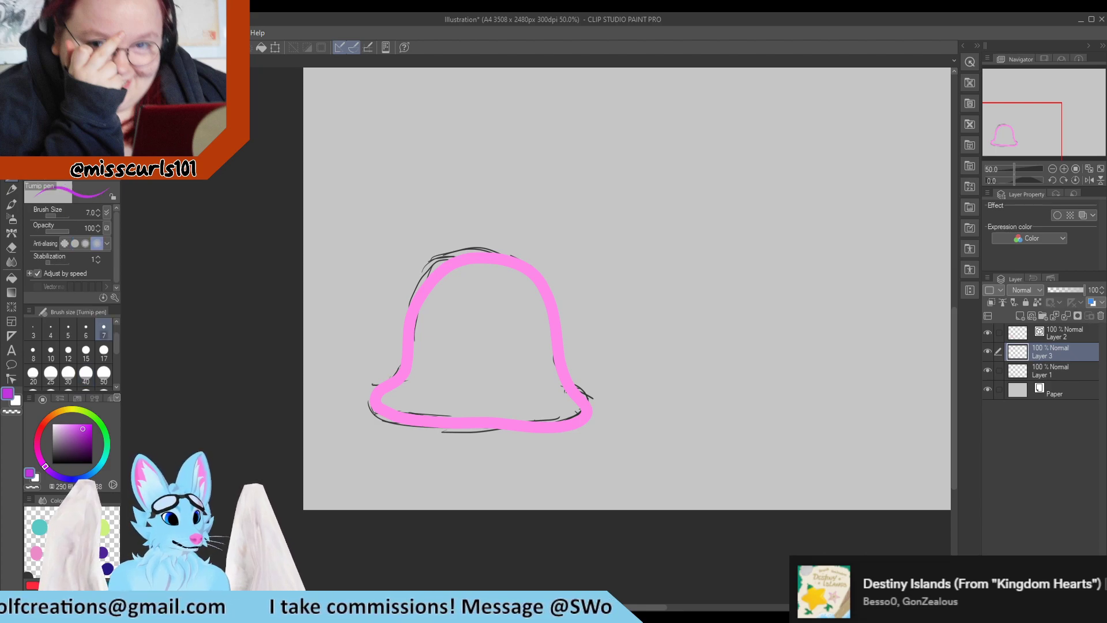
pyautogui.click(104, 374)
pyautogui.moveTo(385, 402)
pyautogui.mouseDown()
pyautogui.moveTo(432, 313)
pyautogui.moveTo(420, 315)
pyautogui.moveTo(469, 264)
pyautogui.moveTo(522, 283)
pyautogui.moveTo(514, 274)
pyautogui.moveTo(574, 414)
pyautogui.moveTo(392, 403)
pyautogui.moveTo(513, 420)
pyautogui.moveTo(549, 418)
pyautogui.moveTo(556, 396)
pyautogui.moveTo(563, 408)
pyautogui.moveTo(412, 394)
pyautogui.moveTo(435, 365)
pyautogui.moveTo(440, 314)
pyautogui.moveTo(466, 276)
pyautogui.moveTo(460, 321)
pyautogui.moveTo(501, 293)
pyautogui.moveTo(512, 335)
pyautogui.moveTo(538, 344)
pyautogui.moveTo(541, 396)
pyautogui.moveTo(520, 398)
pyautogui.moveTo(531, 407)
pyautogui.moveTo(451, 383)
pyautogui.moveTo(536, 397)
pyautogui.moveTo(450, 376)
pyautogui.moveTo(444, 354)
pyautogui.moveTo(466, 310)
pyautogui.moveTo(447, 373)
pyautogui.moveTo(485, 333)
pyautogui.moveTo(471, 389)
pyautogui.moveTo(516, 350)
pyautogui.moveTo(527, 378)
pyautogui.mouseUp()
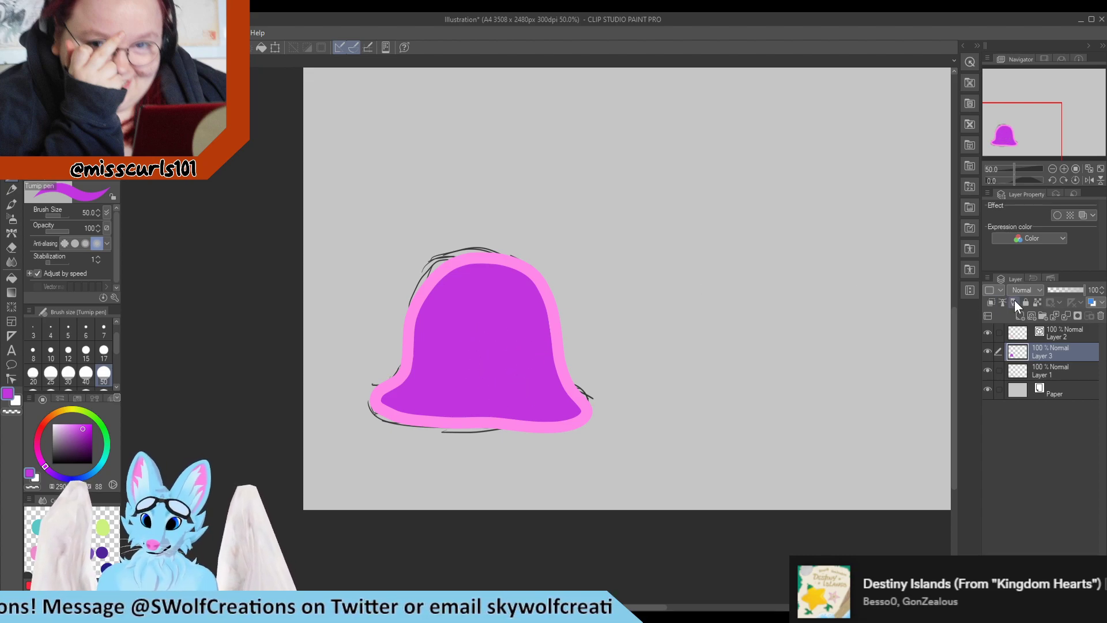
# Lock the fill layer's transparent pixels and set up a purple-to-magenta Foreground to background gradient
pyautogui.click(1037, 303)
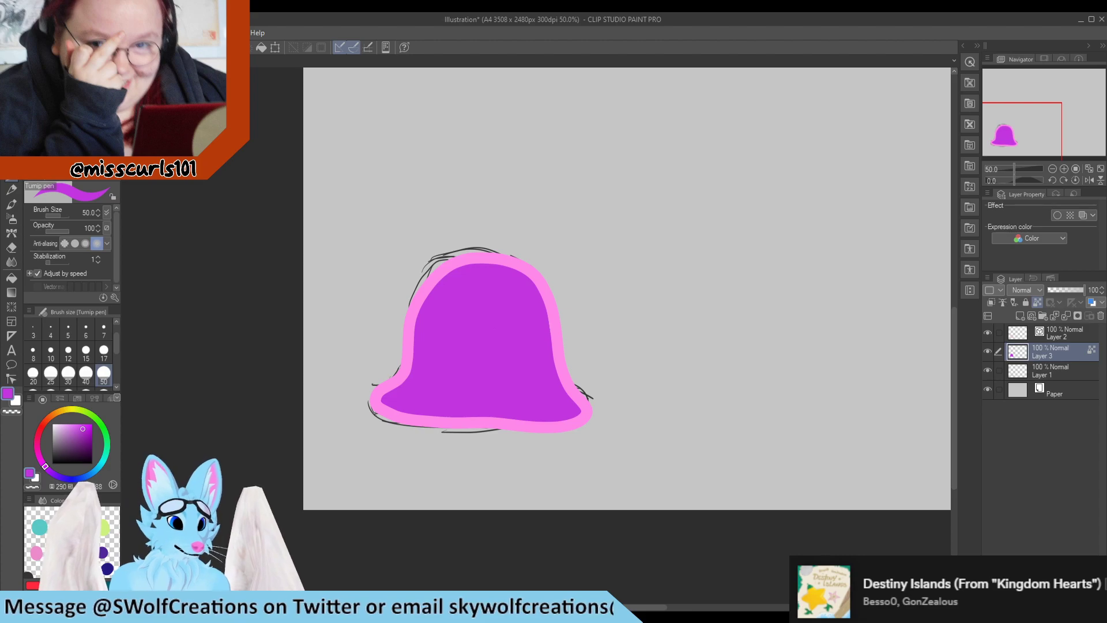
pyautogui.click(52, 473)
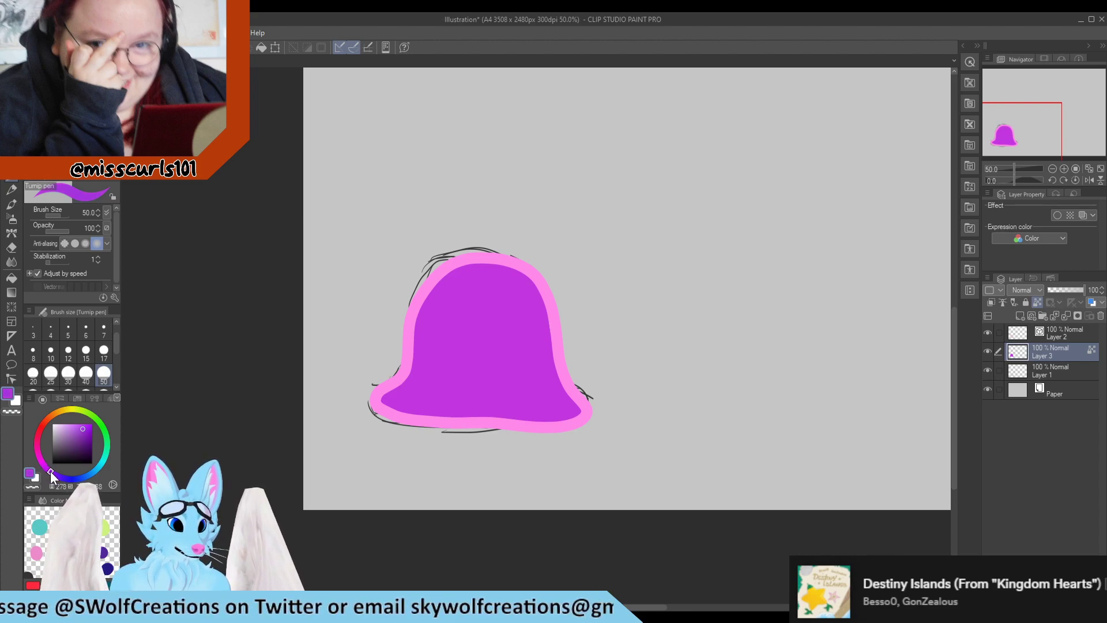
pyautogui.moveTo(52, 475); pyautogui.dragTo(54, 473)
pyautogui.click(11, 293)
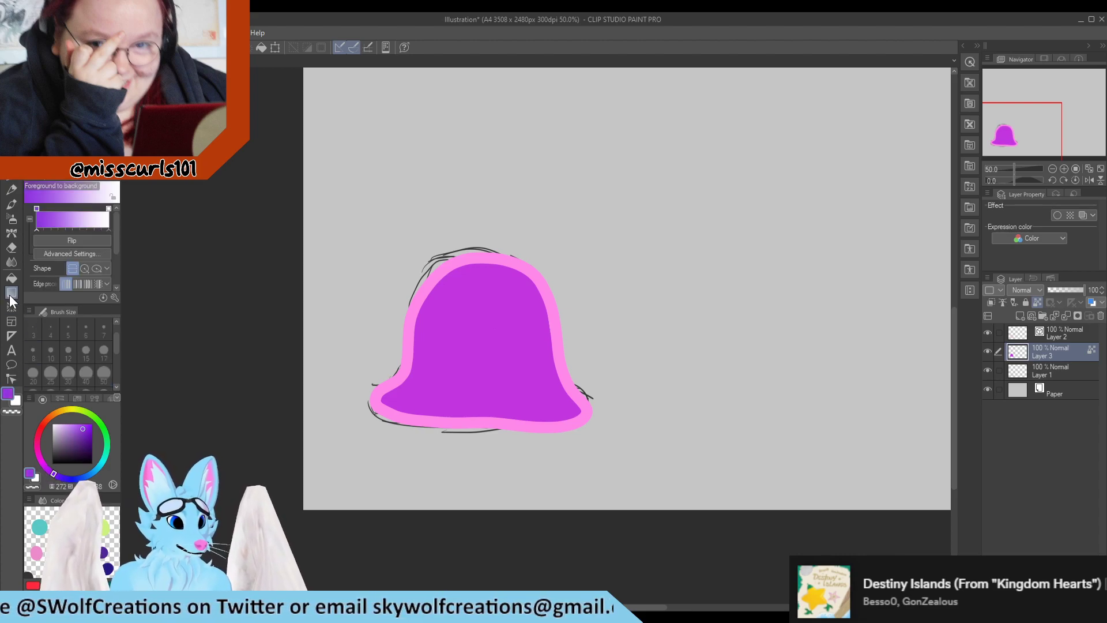
pyautogui.click(66, 282)
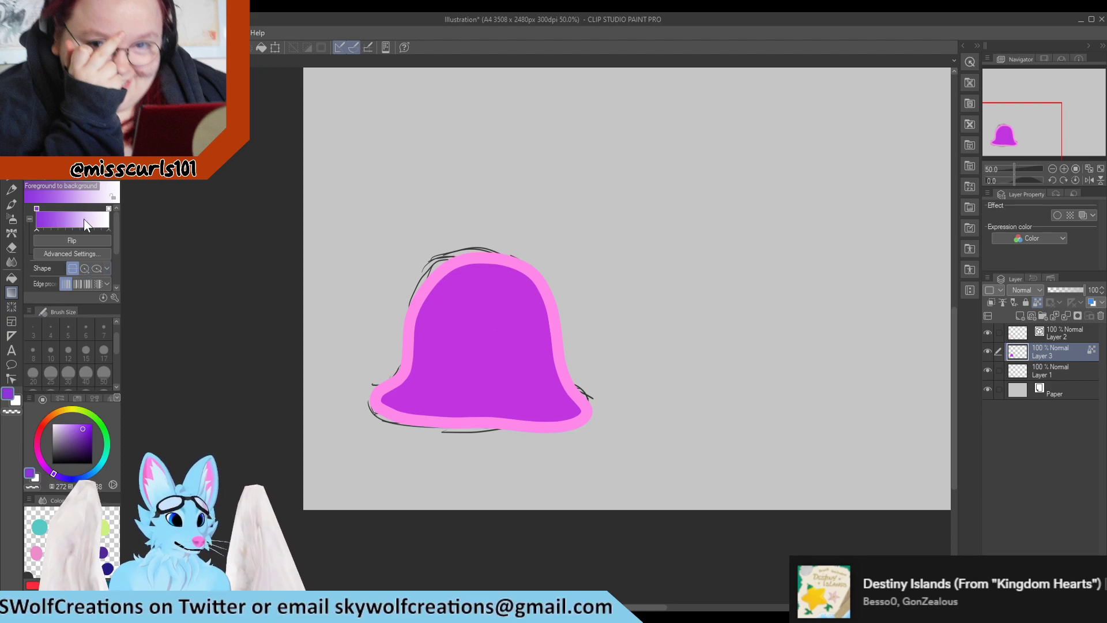
pyautogui.press('x')
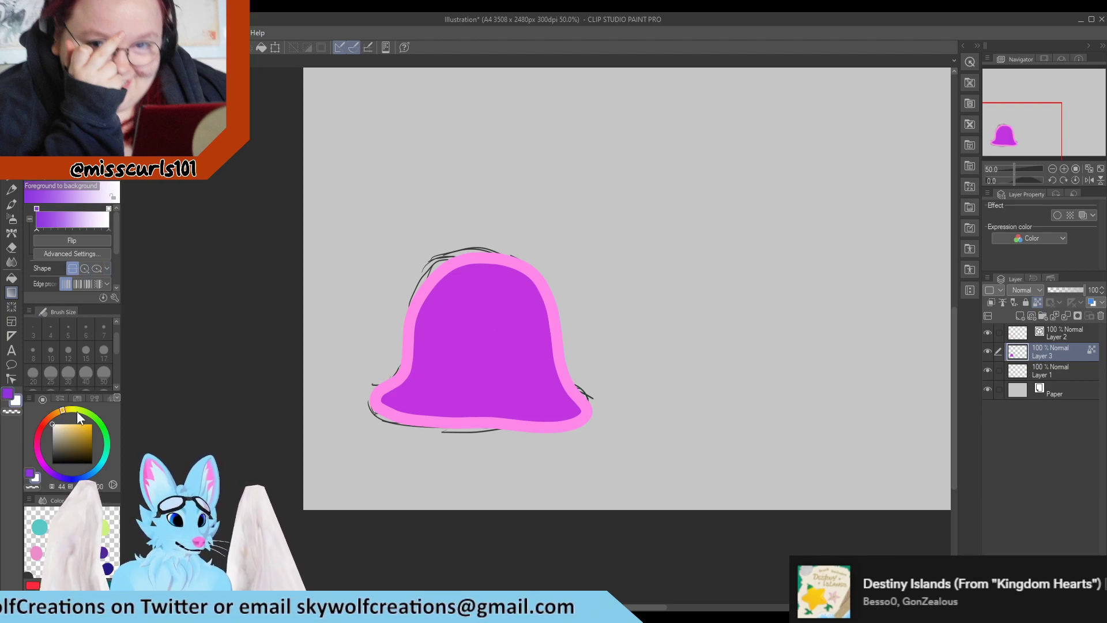
pyautogui.click(39, 454)
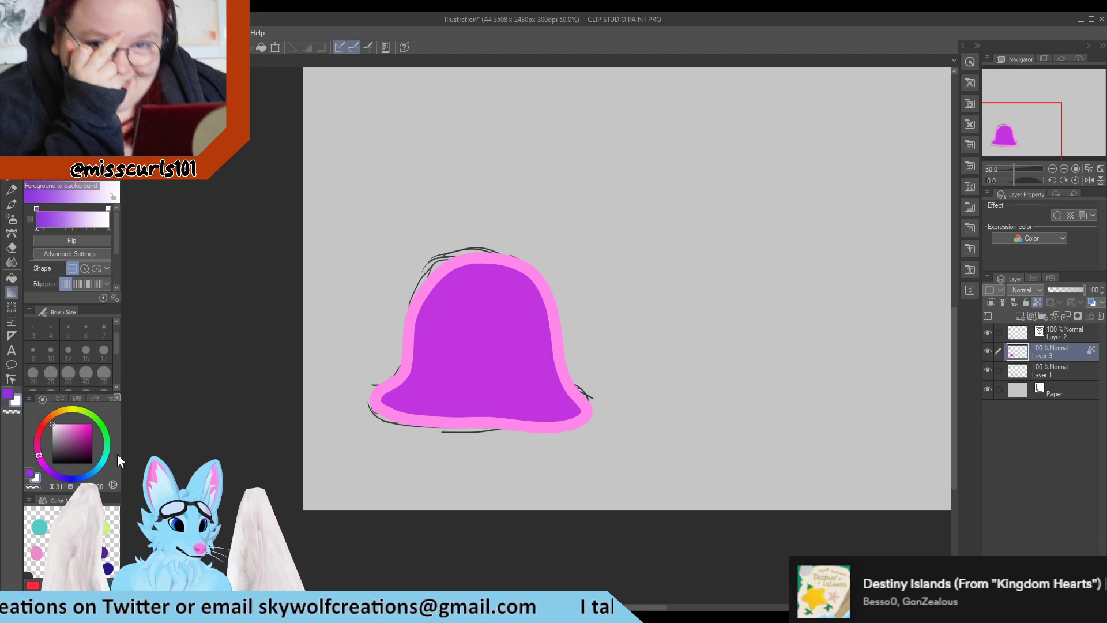
# Fill the bell with a vertical gradient, magenta at the top fading to purple at the bottom
pyautogui.keyDown('alt'); pyautogui.click(490, 358); pyautogui.keyUp('alt')
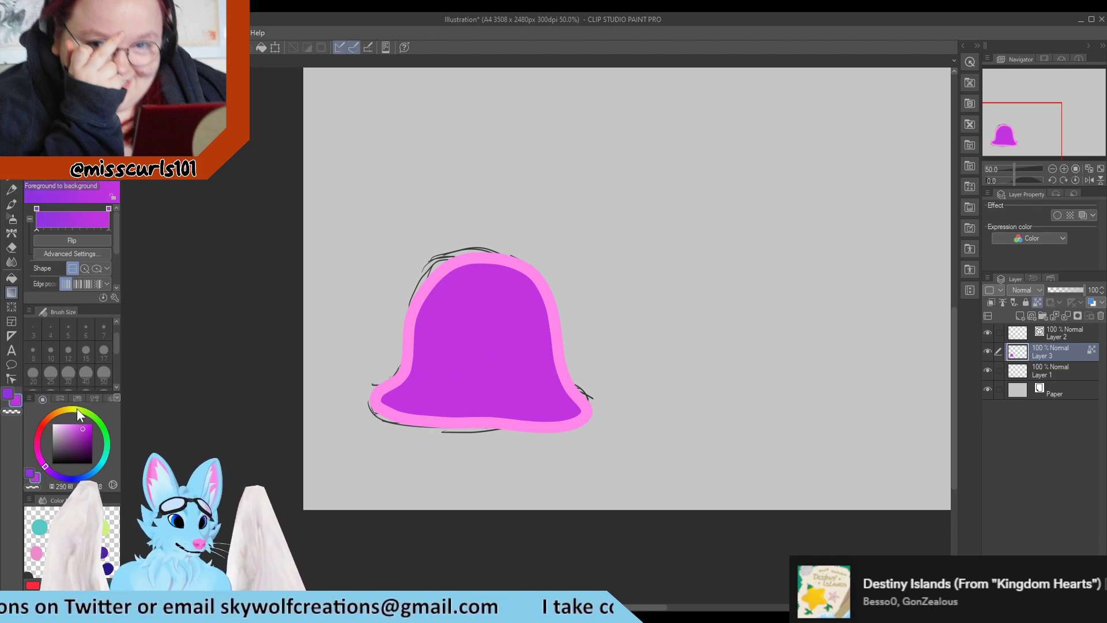
pyautogui.moveTo(482, 264); pyautogui.dragTo(484, 360)
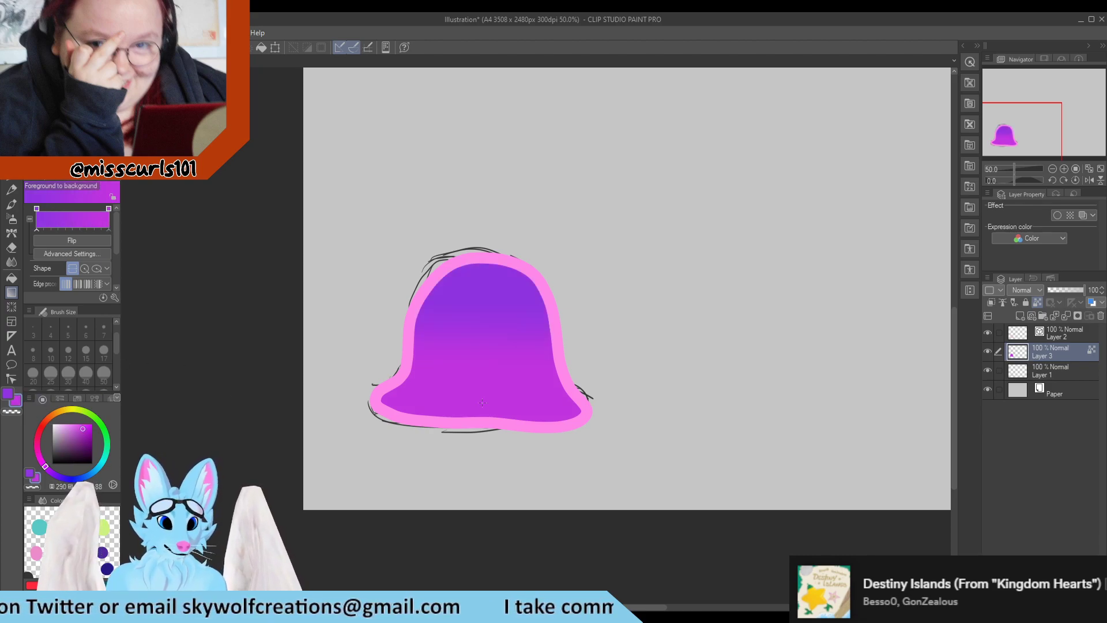
pyautogui.hotkey('ctrl', 'z')
pyautogui.moveTo(487, 404); pyautogui.dragTo(484, 291)
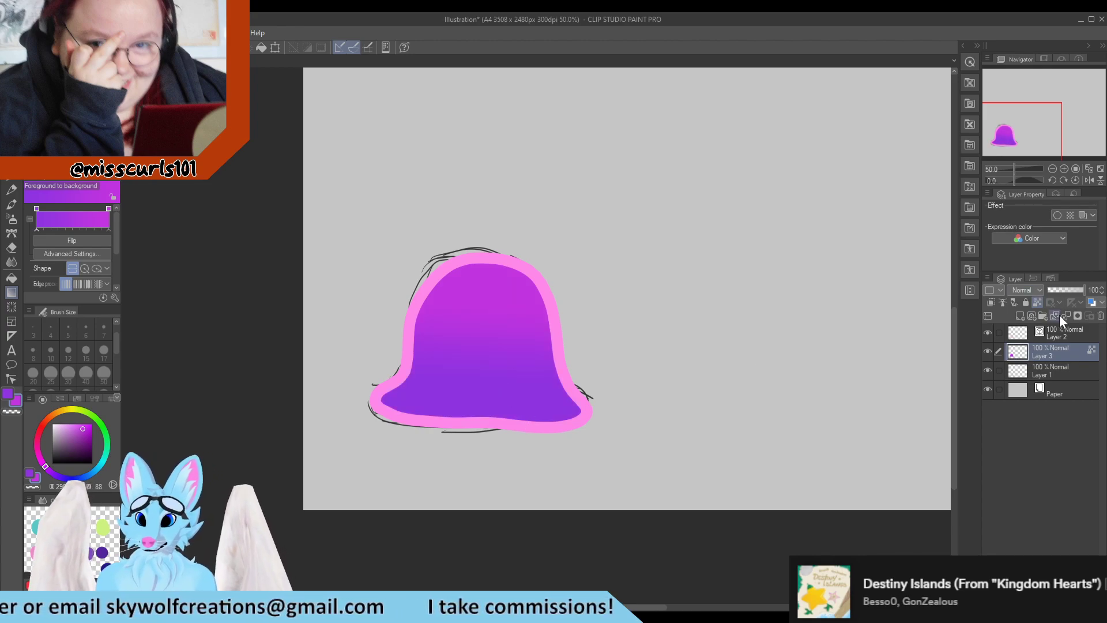
# Try a highlight stroke on the bell's upper left with the Turnip pen at size 17 on the outline layer, undoing it
pyautogui.click(1062, 335)
pyautogui.keyDown('alt'); pyautogui.click(422, 297); pyautogui.keyUp('alt')
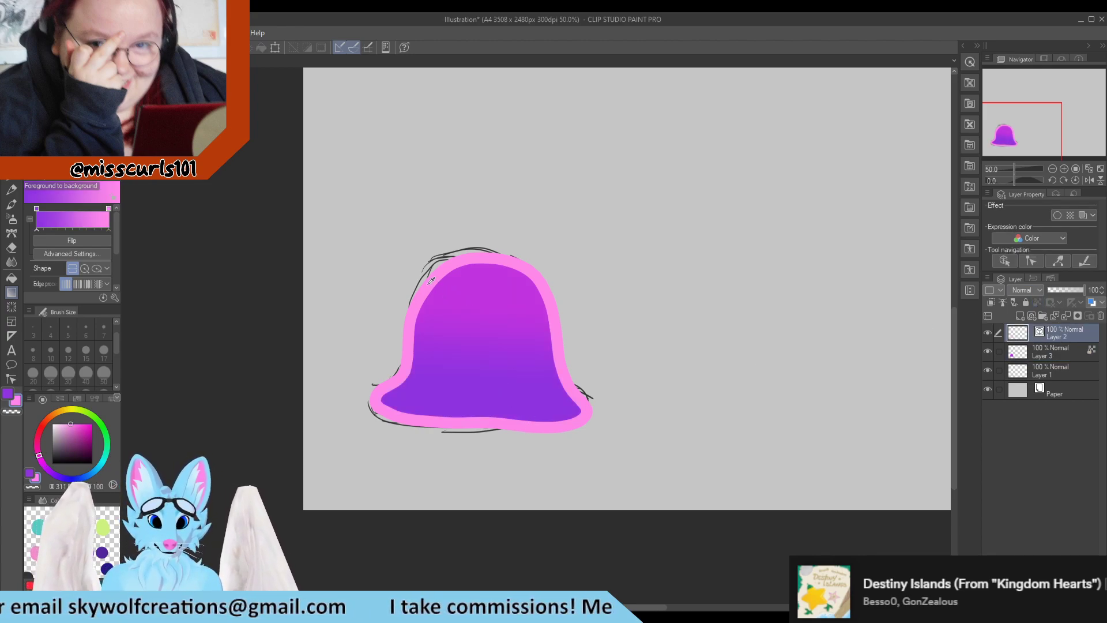
pyautogui.press('p')
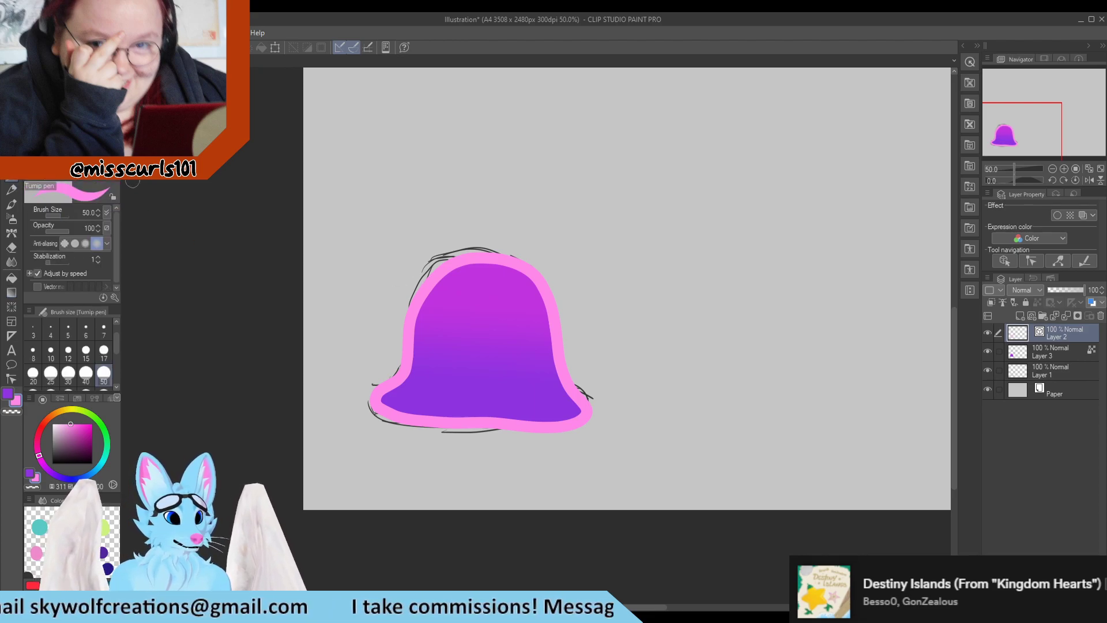
pyautogui.scroll(1, 396, 343)
pyautogui.scroll(2, 395, 343)
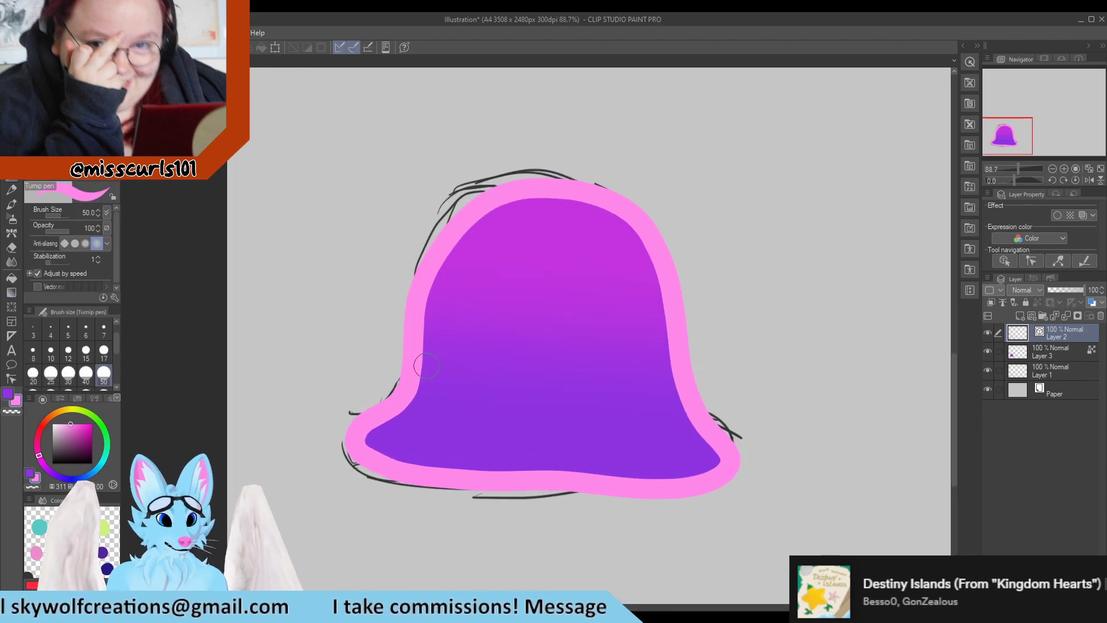
pyautogui.click(104, 350)
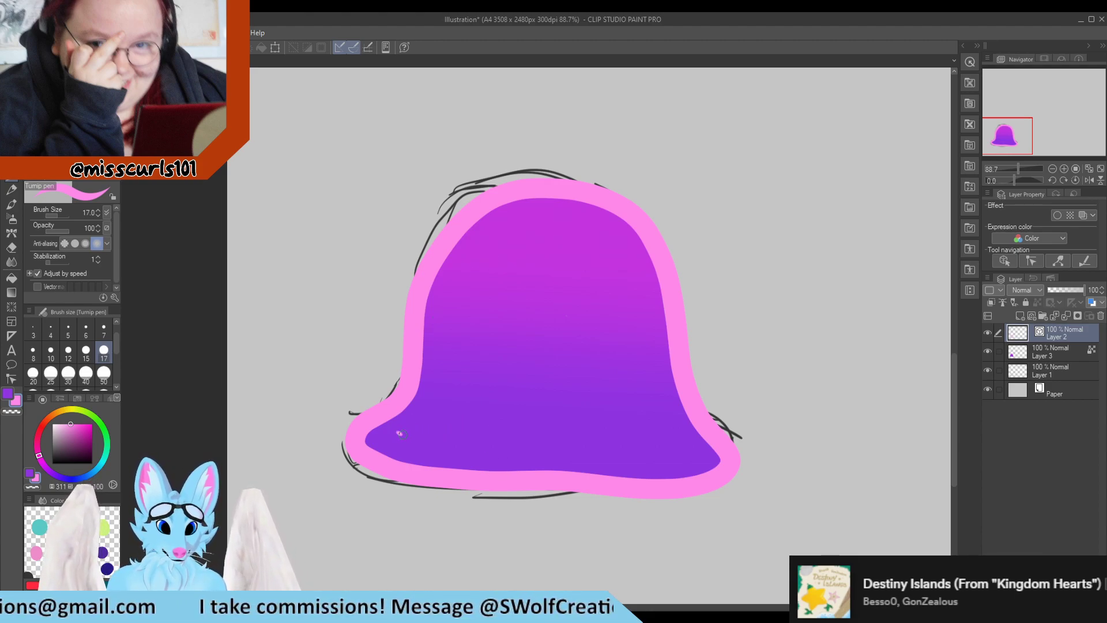
pyautogui.hotkey('ctrl', 'z')
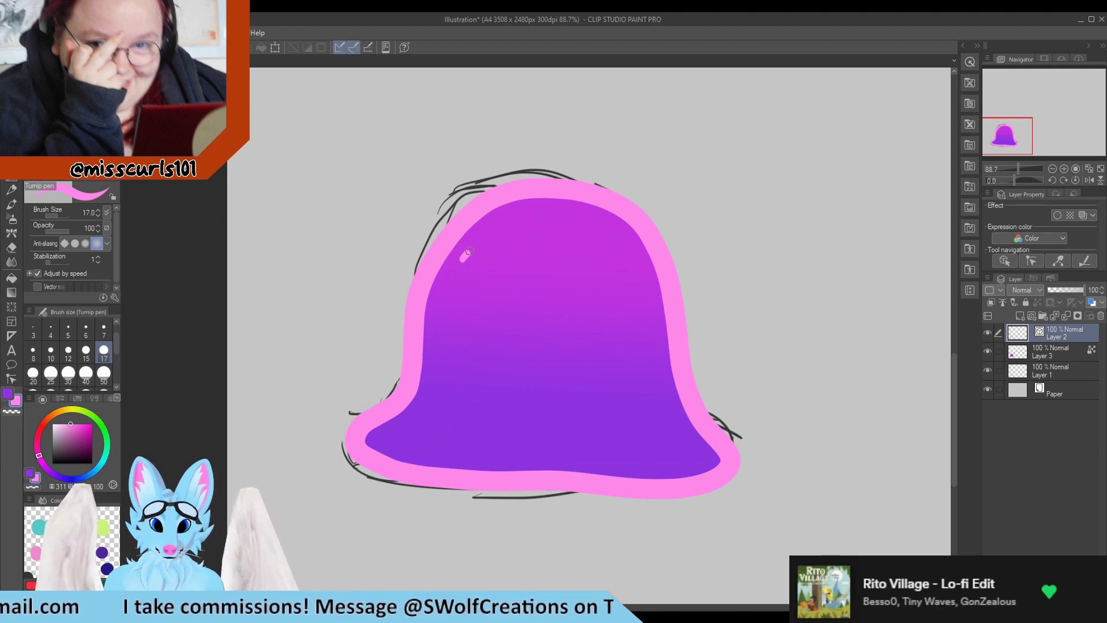
pyautogui.moveTo(489, 231); pyautogui.dragTo(461, 265)
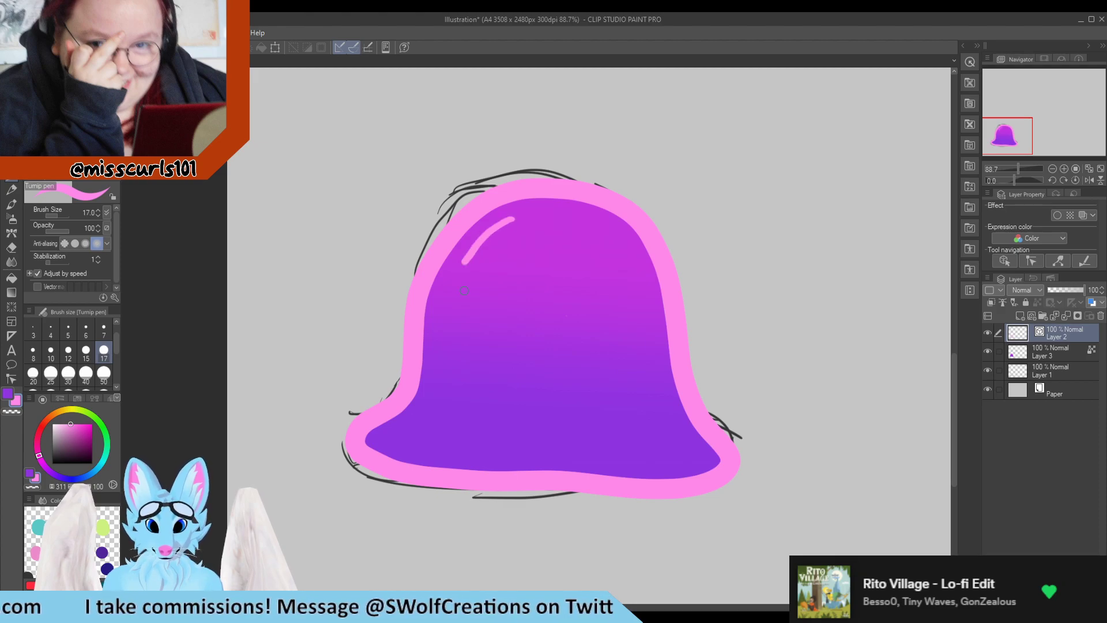
pyautogui.hotkey('ctrl', 'z')
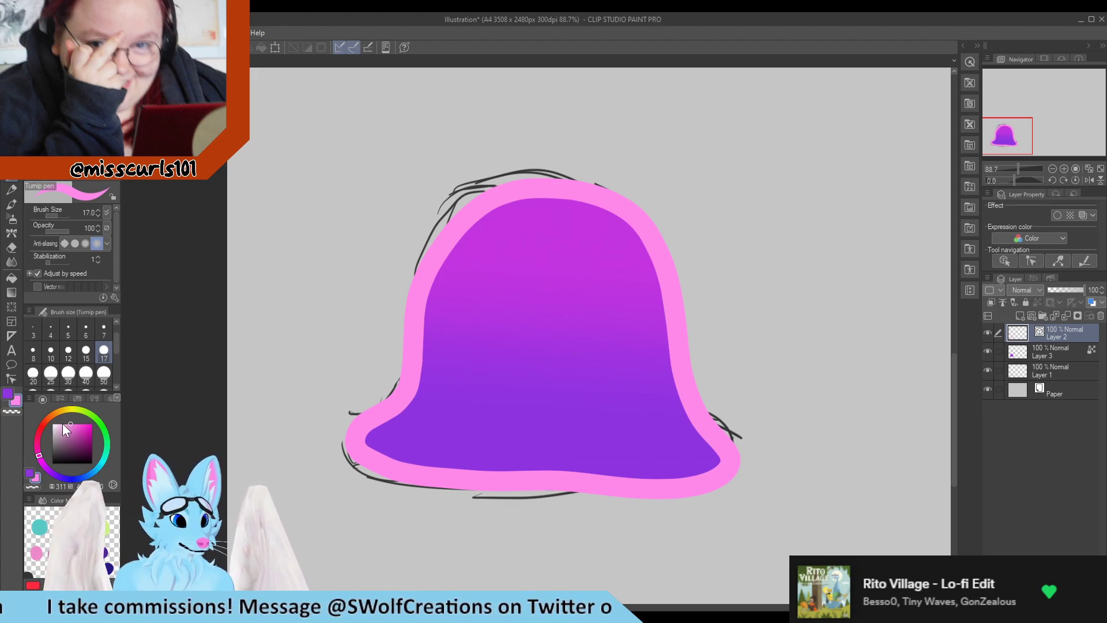
# Pick white and try a white highlight stroke near the bell's upper left, undoing it
pyautogui.moveTo(65, 423); pyautogui.dragTo(51, 424)
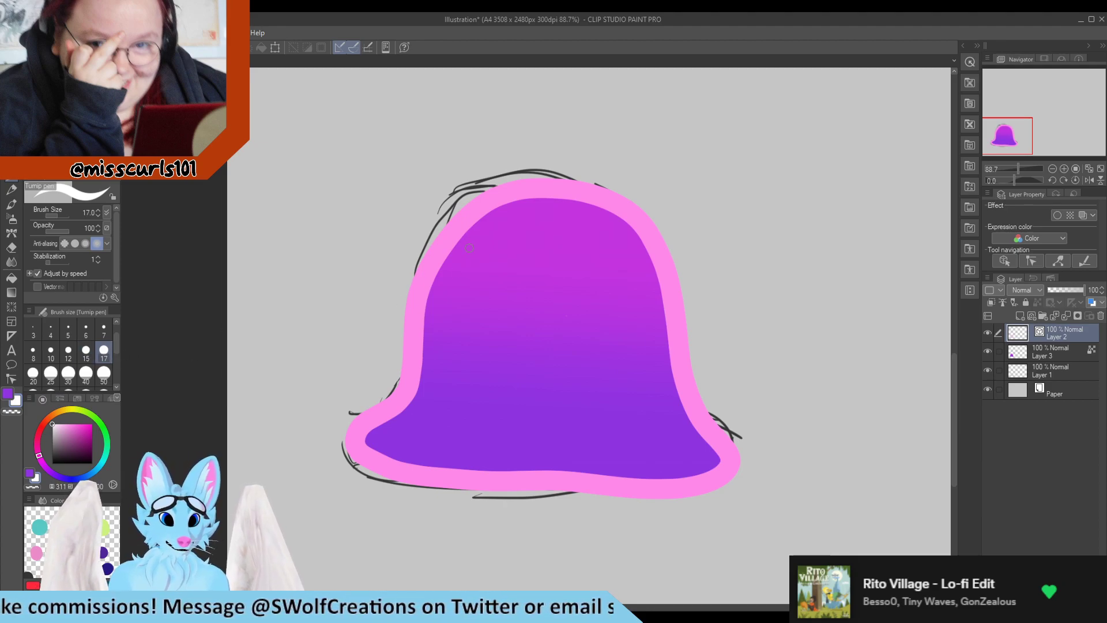
pyautogui.moveTo(472, 247); pyautogui.dragTo(494, 228)
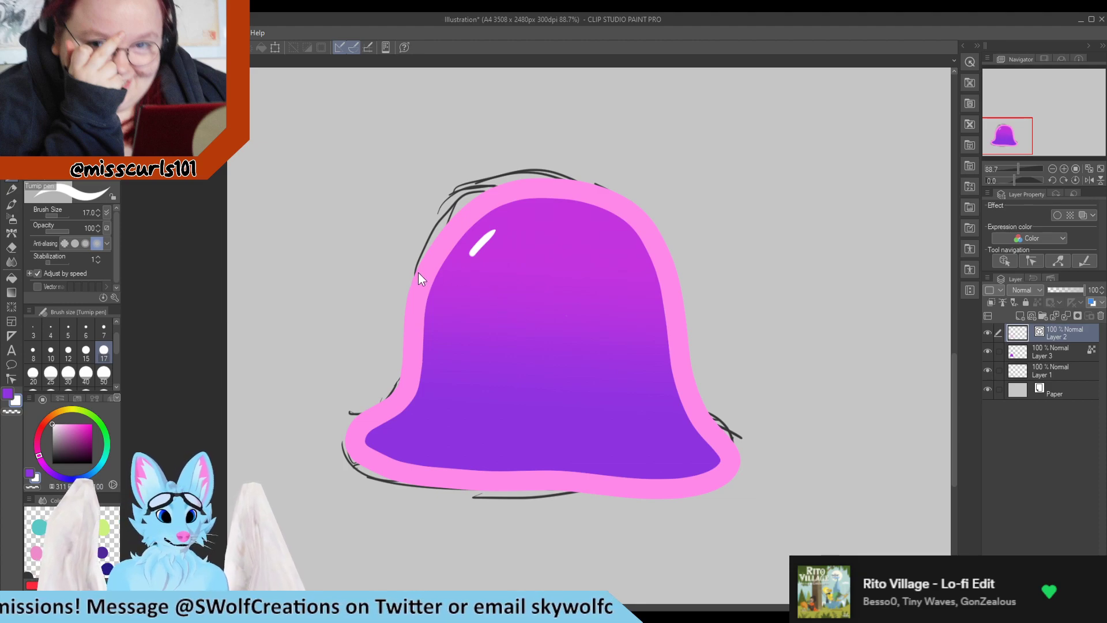
pyautogui.hotkey('ctrl', 'z')
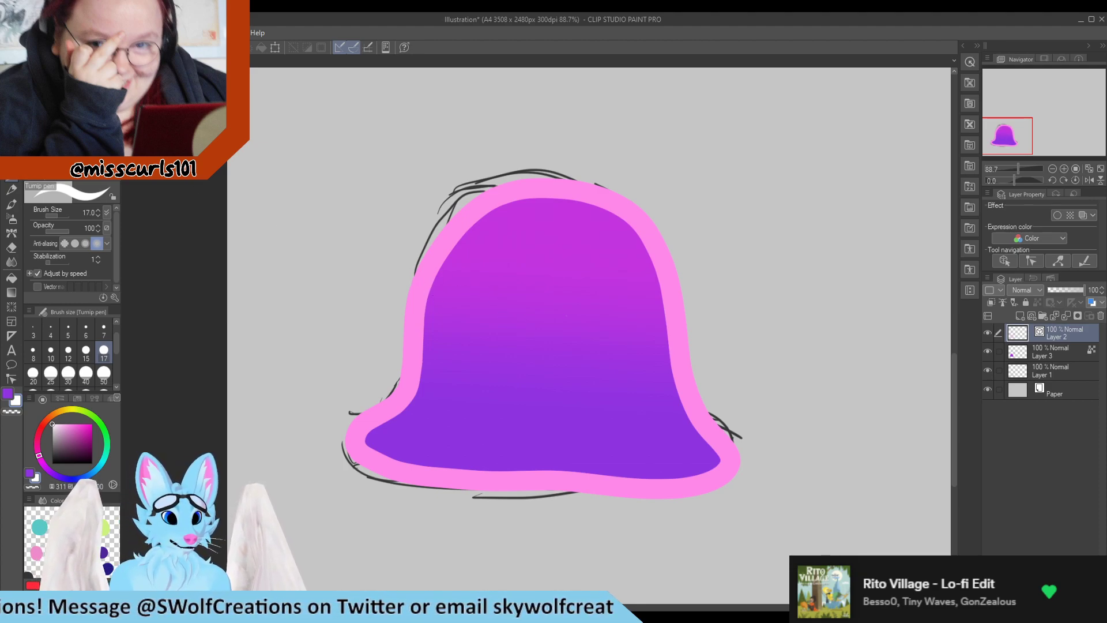
# Switch to the G-pen at size 17 and paint a white highlight stroke on the bell's upper left, adding a small dot below it
pyautogui.click(64, 90)
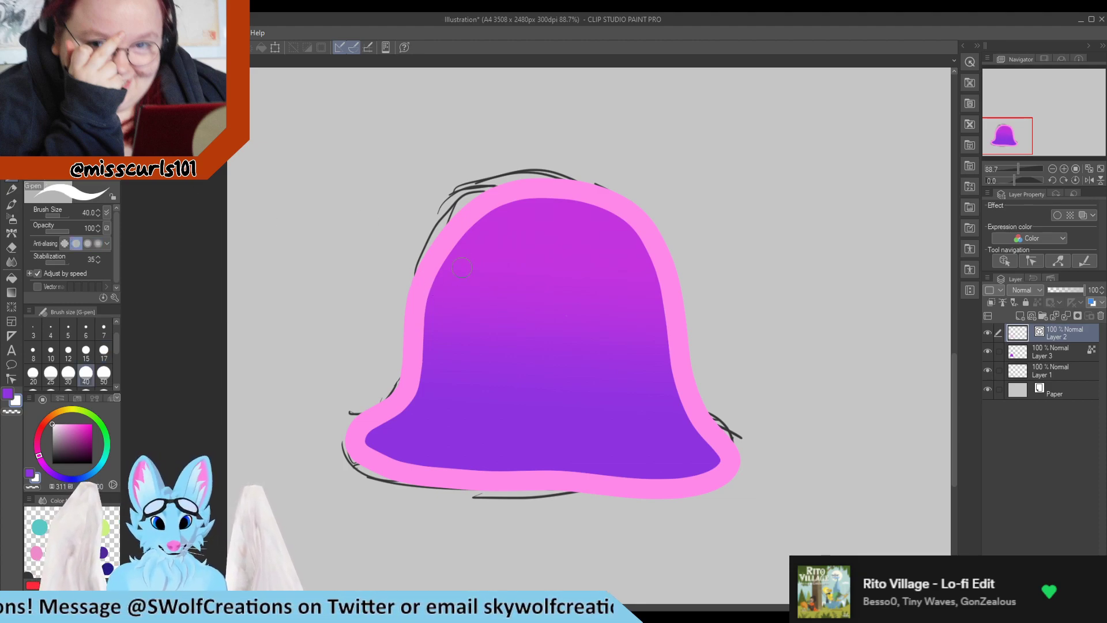
pyautogui.click(104, 350)
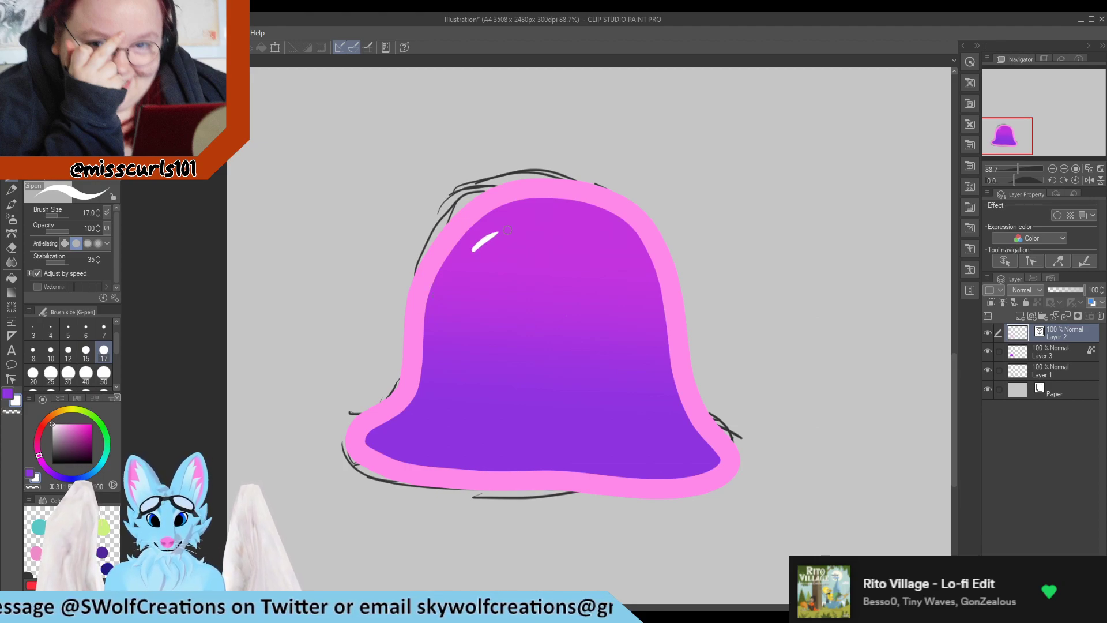
pyautogui.hotkey('ctrl', 'z')
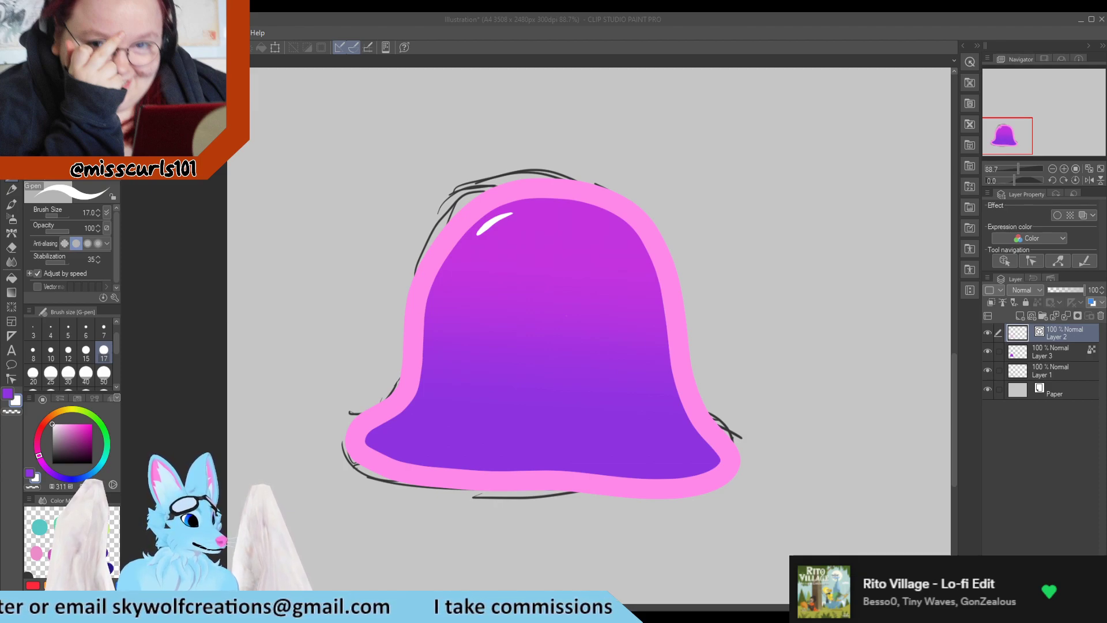
pyautogui.scroll(2, 498, 234)
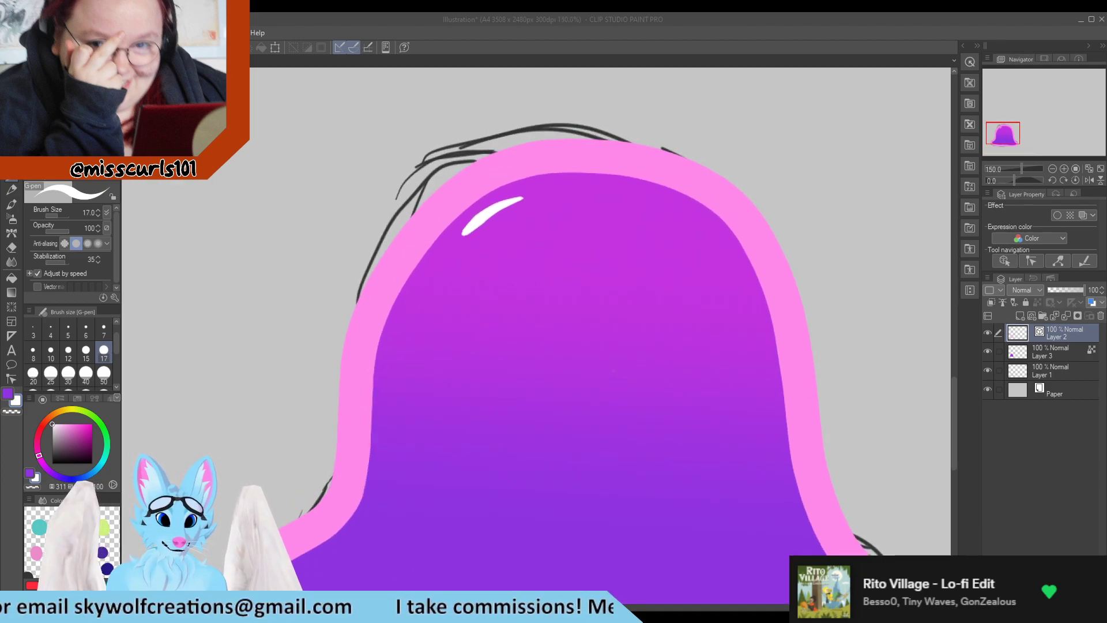
pyautogui.moveTo(457, 243); pyautogui.dragTo(455, 250)
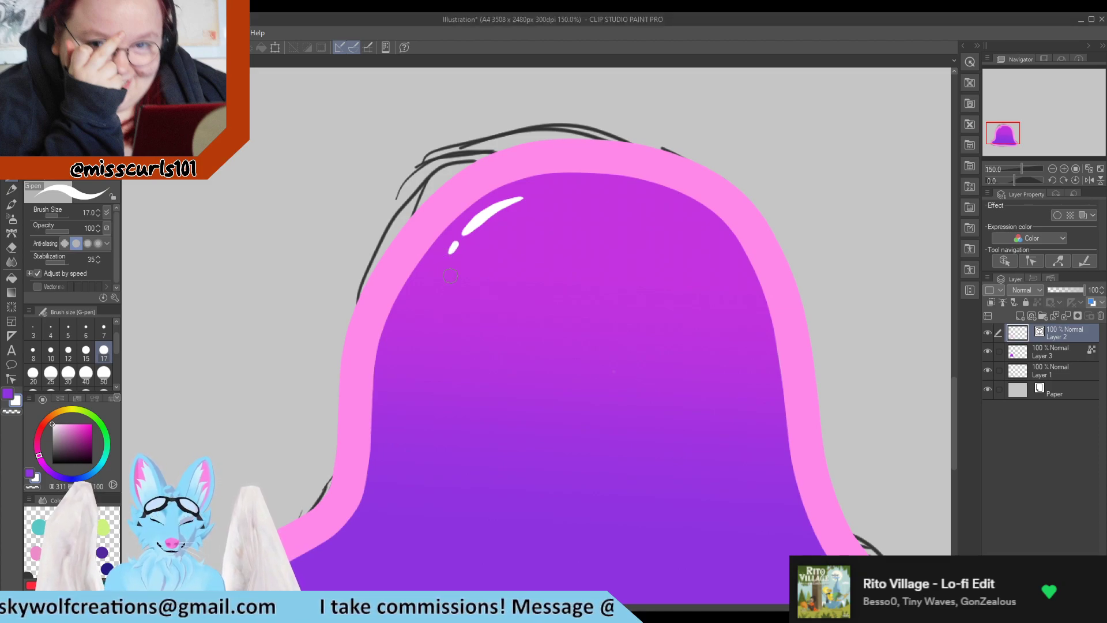
# Add a new layer and draw two black vertical eyes on the bell with the G-pen at size 30
pyautogui.scroll(-3, 378, 170)
pyautogui.scroll(3, 392, 272)
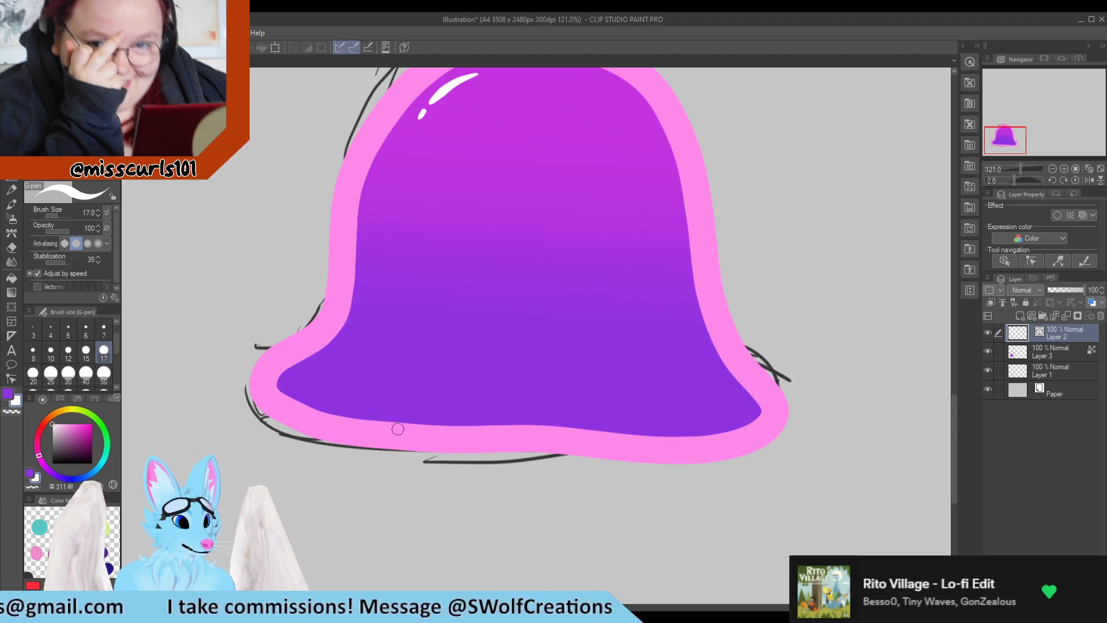
pyautogui.scroll(-4, 386, 333)
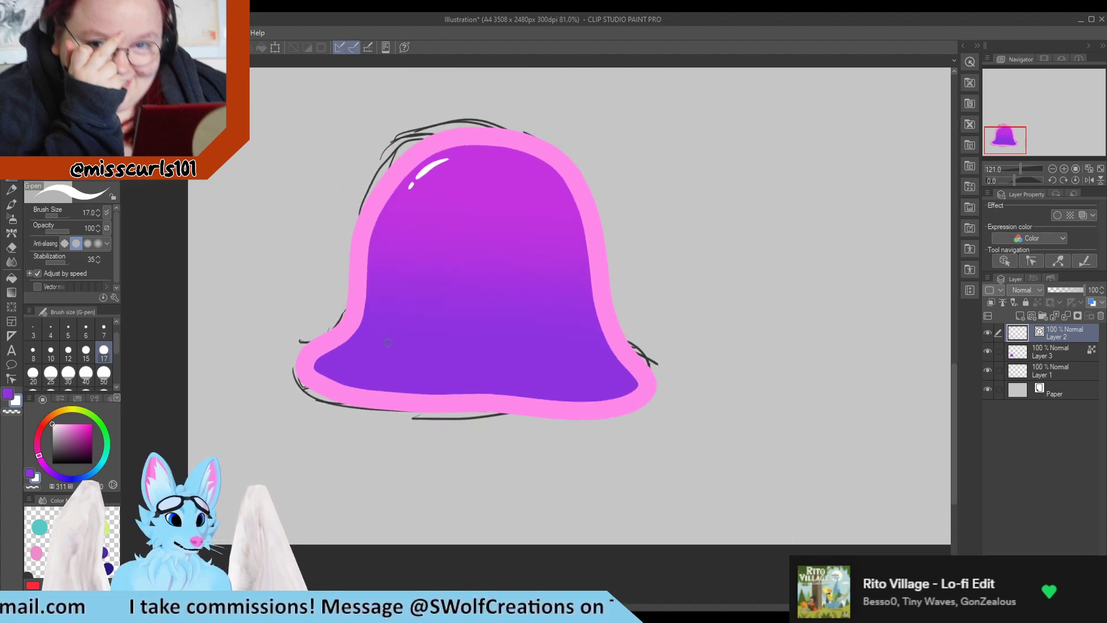
pyautogui.scroll(3, 426, 273)
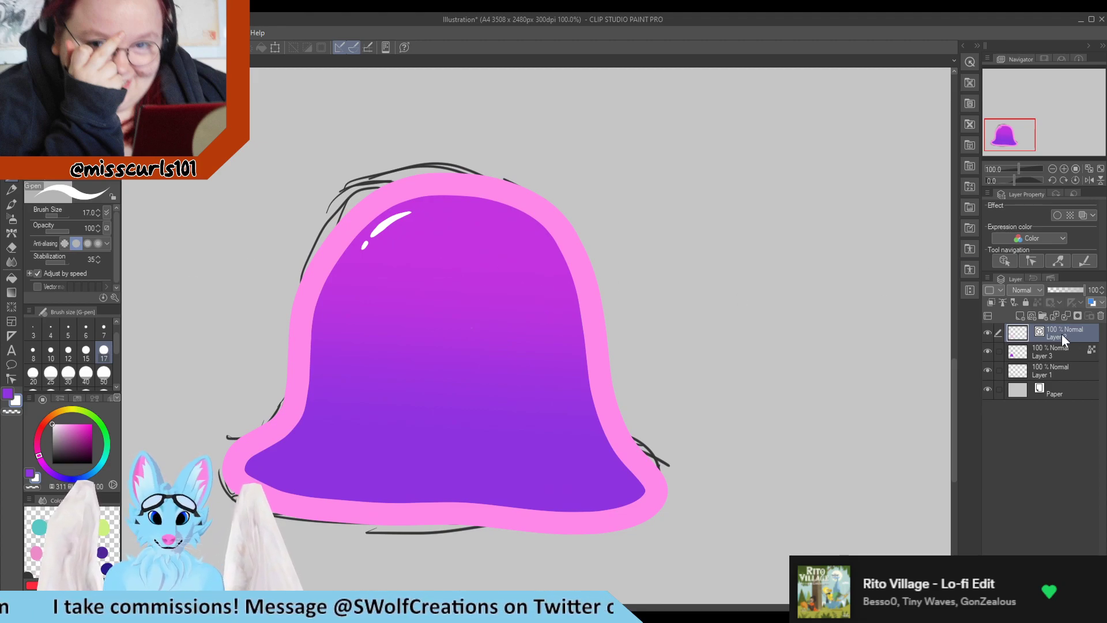
pyautogui.click(1032, 315)
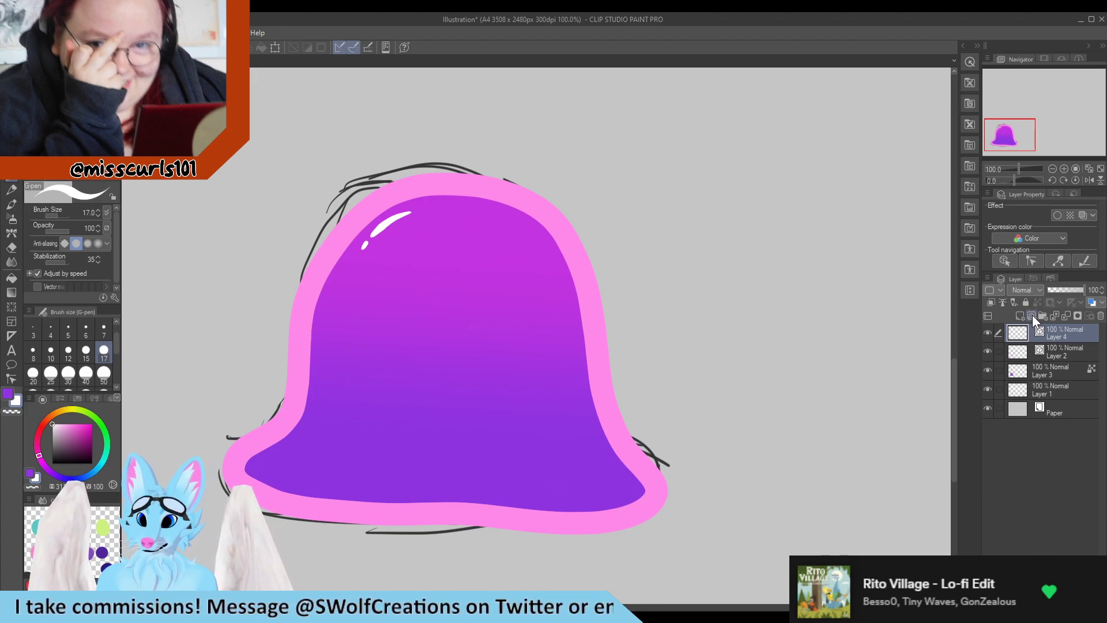
pyautogui.click(52, 462)
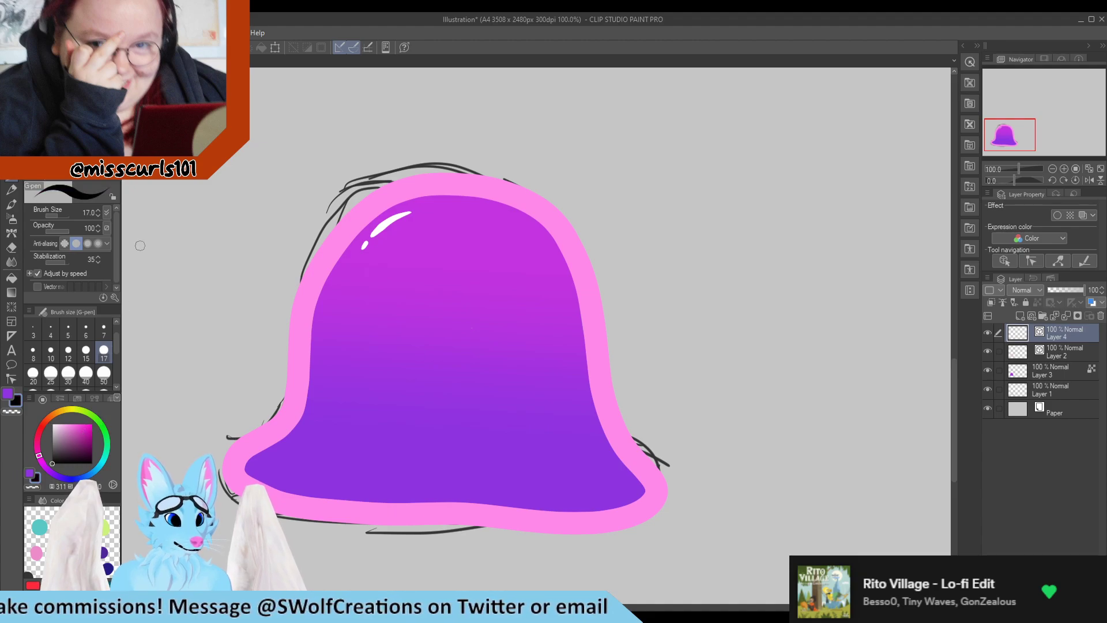
pyautogui.click(68, 374)
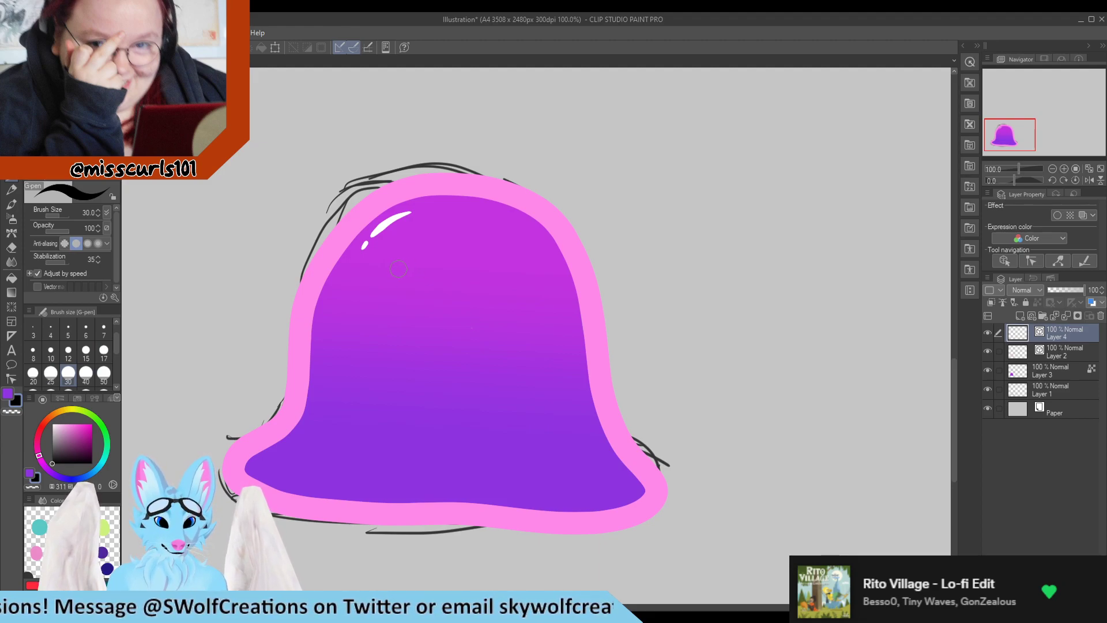
pyautogui.moveTo(409, 284); pyautogui.dragTo(409, 312)
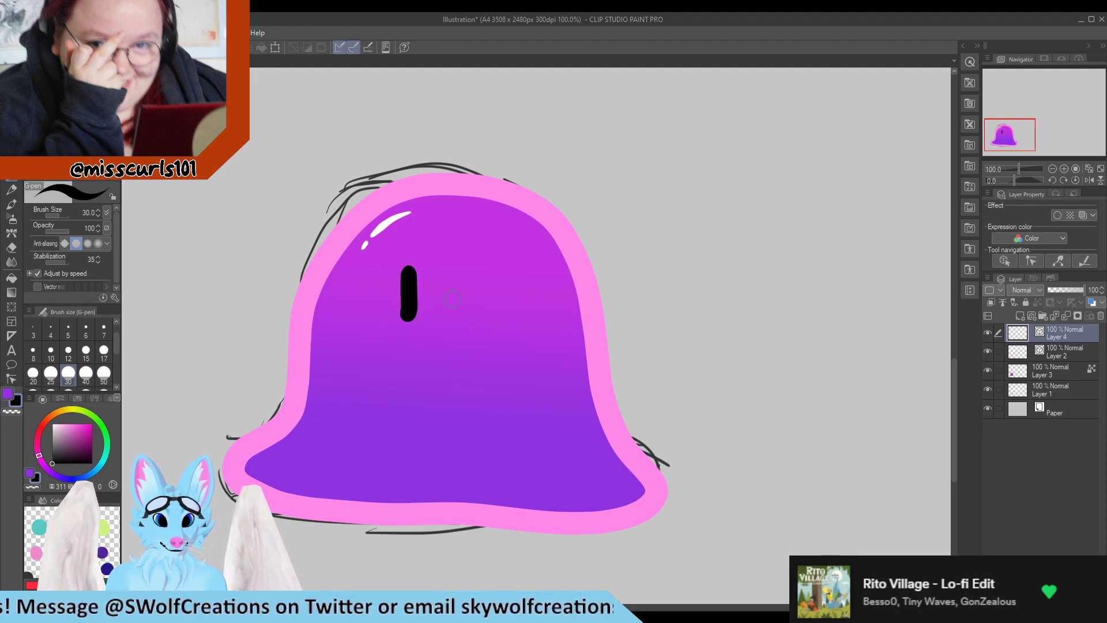
pyautogui.moveTo(407, 274); pyautogui.dragTo(407, 310)
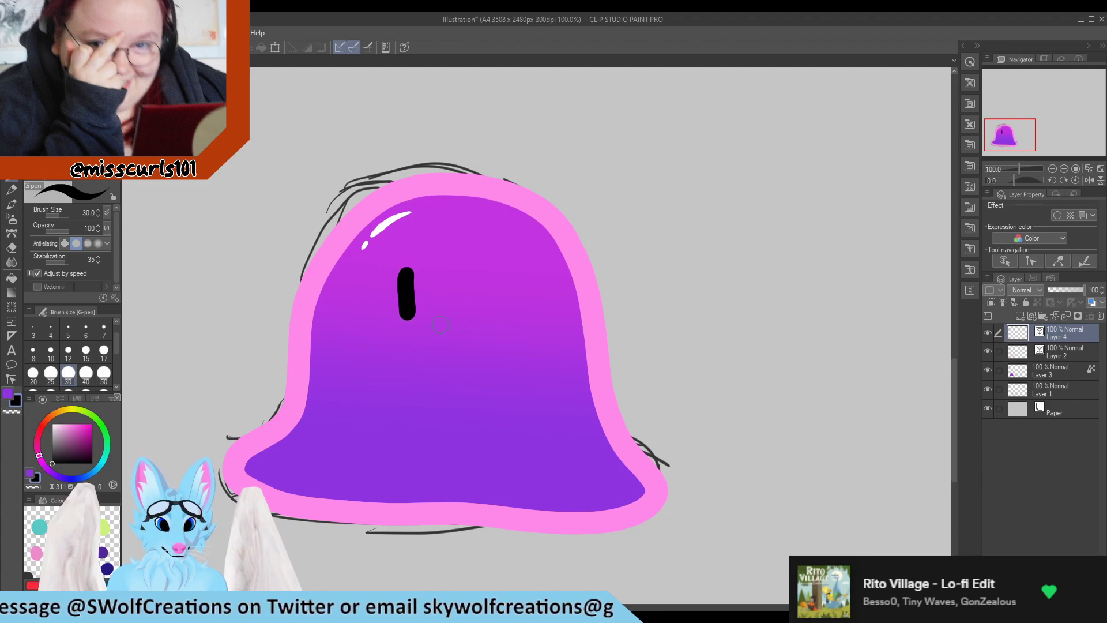
pyautogui.moveTo(450, 272); pyautogui.dragTo(450, 300)
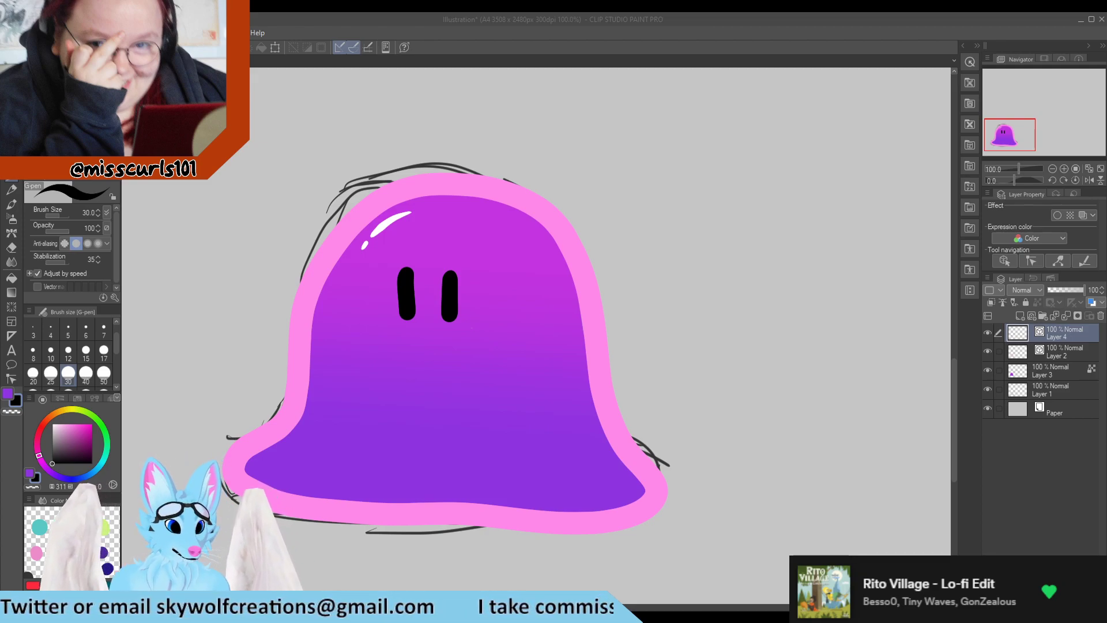
# Set the brush size to 7, add another new layer and name it Eye White
pyautogui.scroll(-2, 552, 489)
pyautogui.scroll(2, 376, 382)
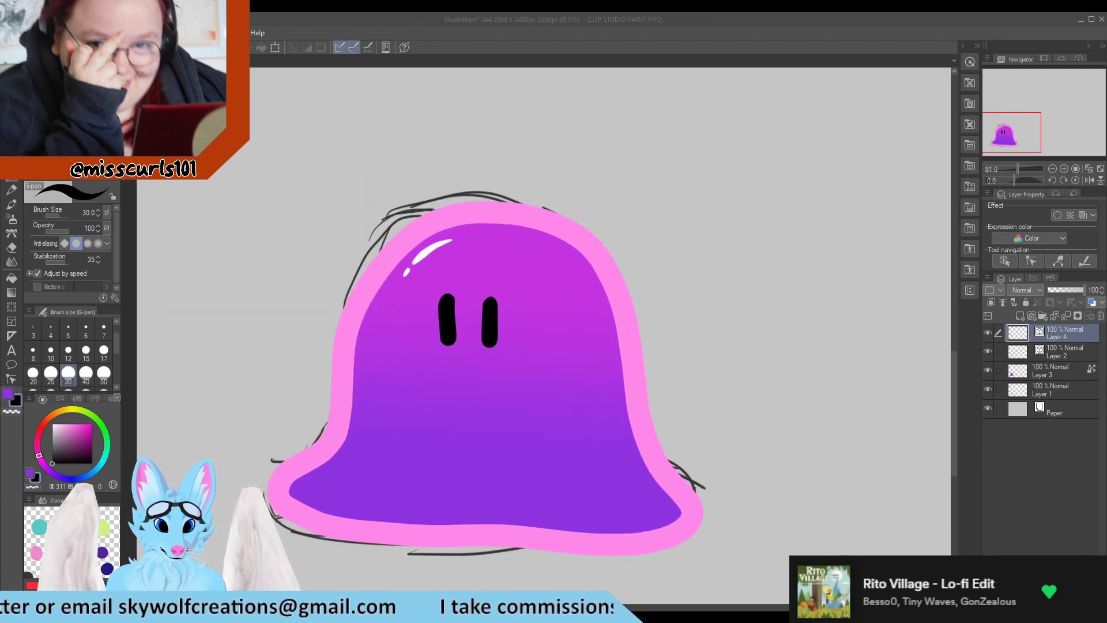
pyautogui.scroll(1, 413, 455)
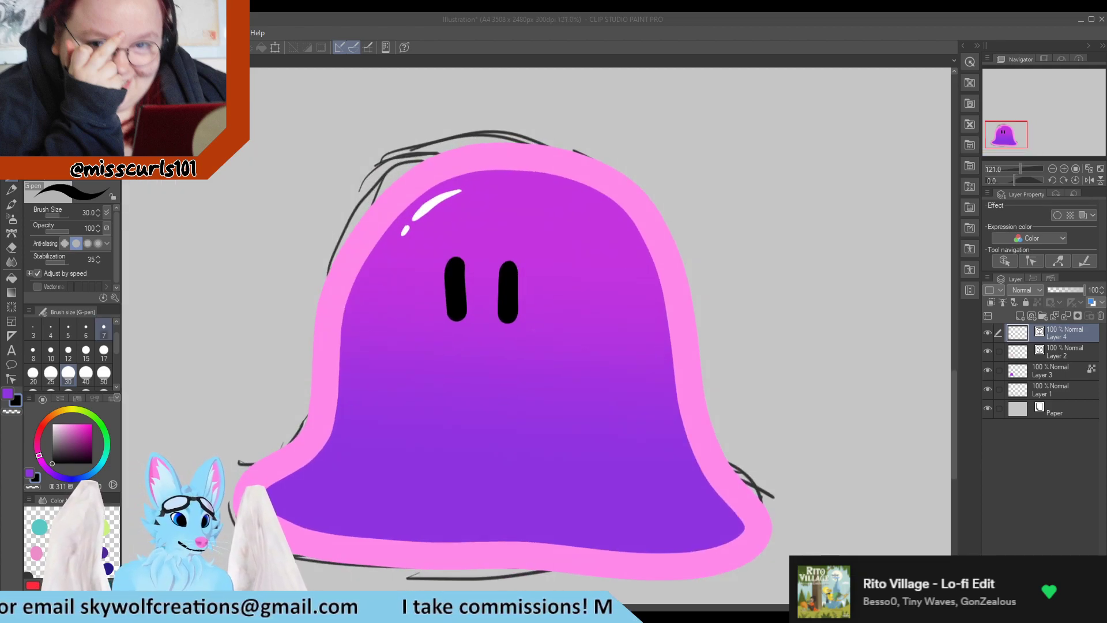
pyautogui.click(104, 329)
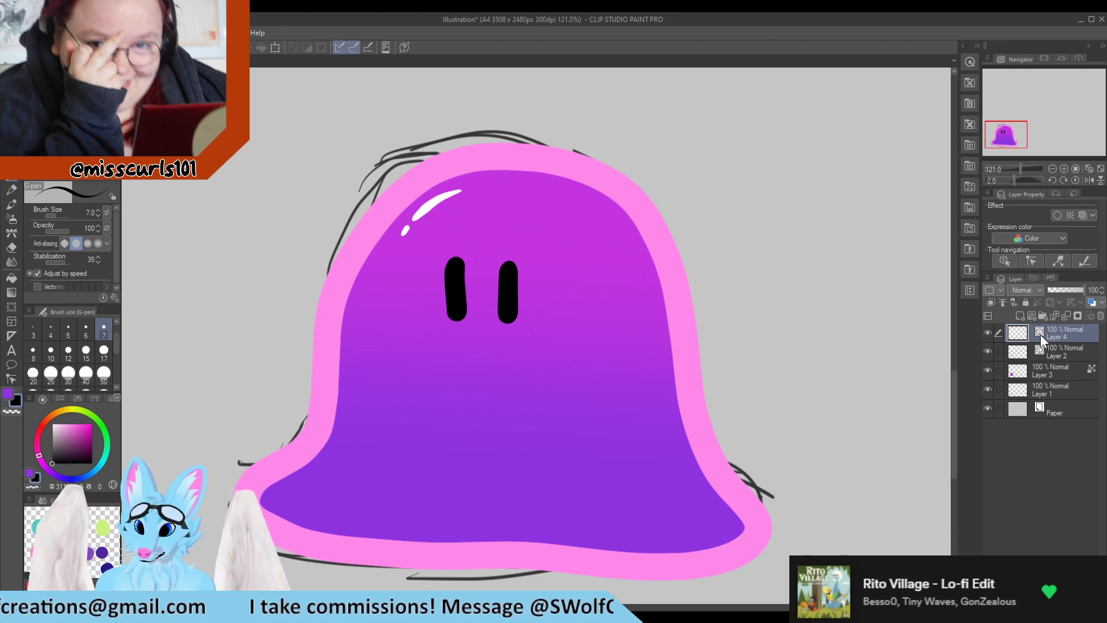
pyautogui.click(1032, 315)
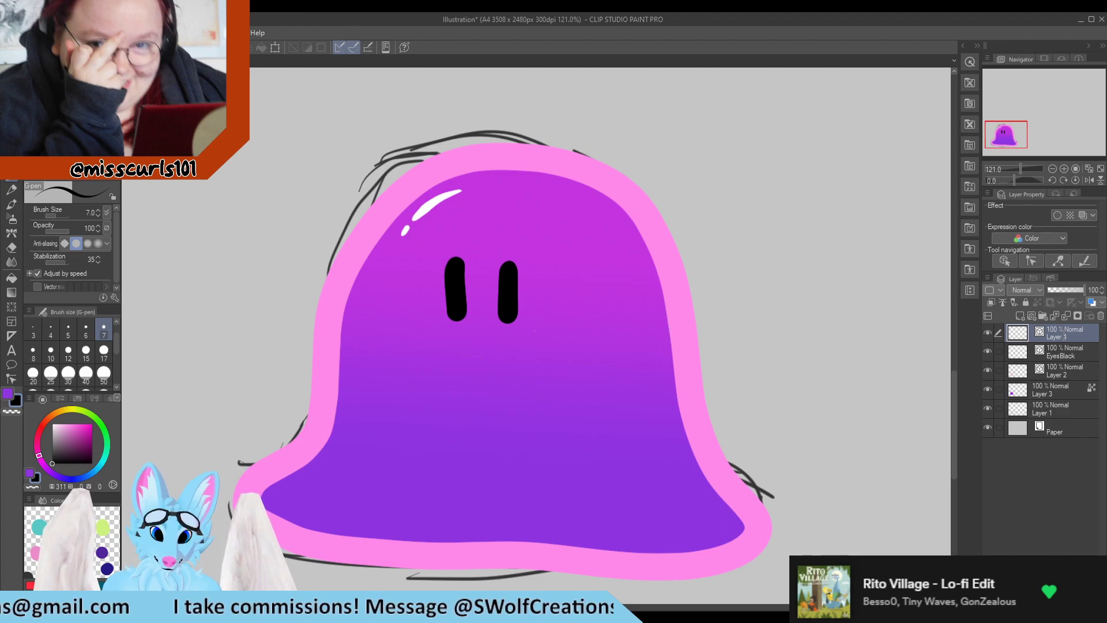
pyautogui.write('Eye White')
pyautogui.press('Return')
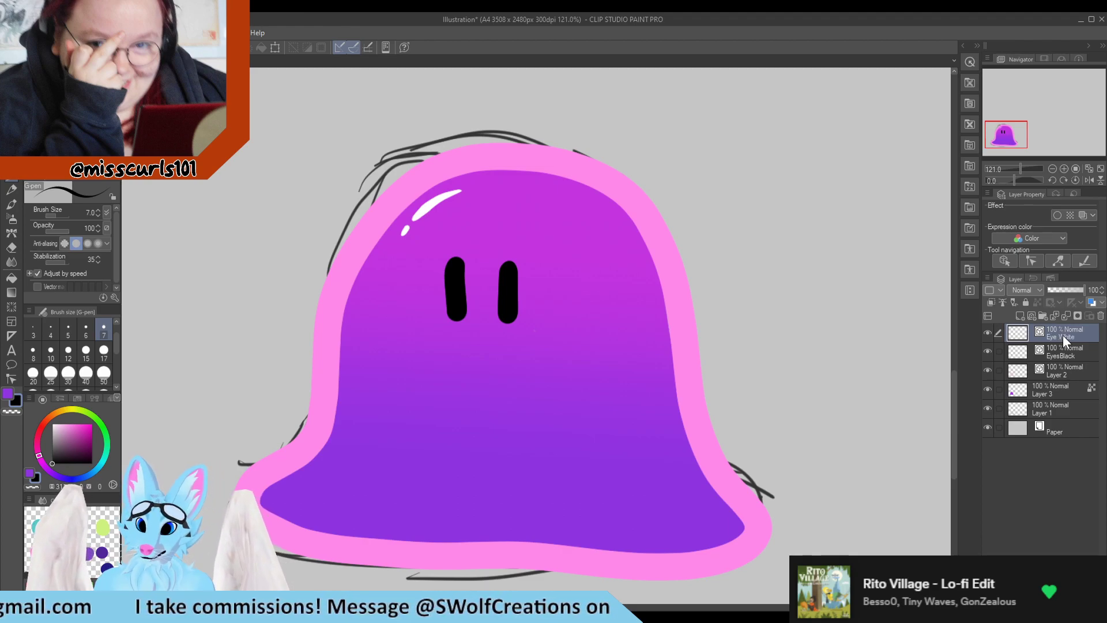
# Sample white and paint a small shine near the top of each eye
pyautogui.keyDown('alt'); pyautogui.click(432, 203); pyautogui.keyUp('alt')
pyautogui.scroll(3, 467, 239)
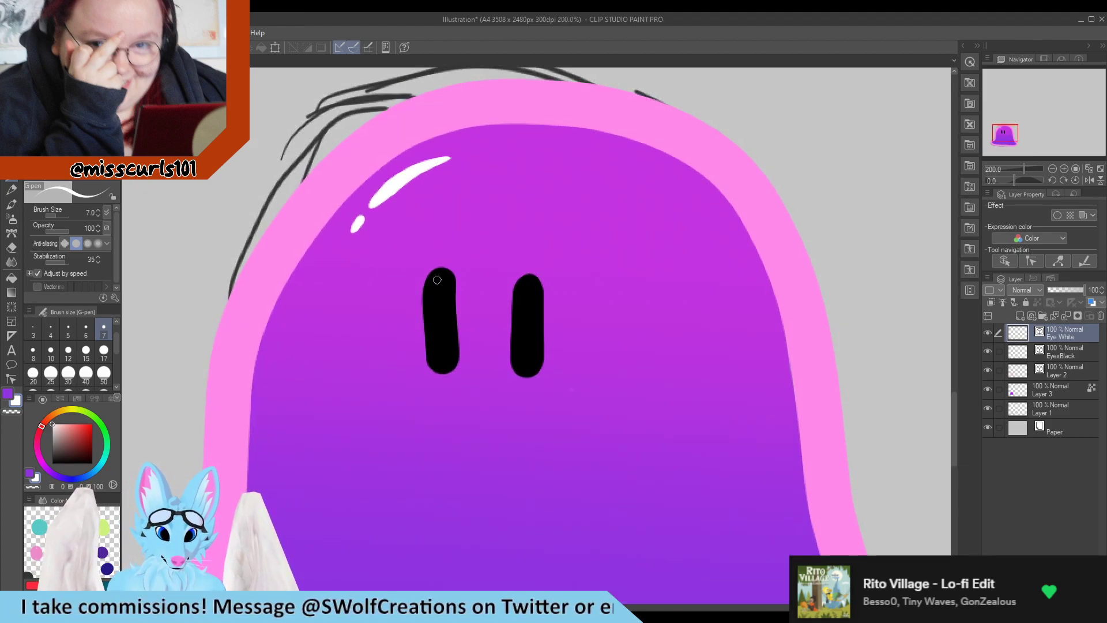
pyautogui.moveTo(435, 279)
pyautogui.mouseDown()
pyautogui.moveTo(432, 301)
pyautogui.moveTo(432, 279)
pyautogui.mouseUp()
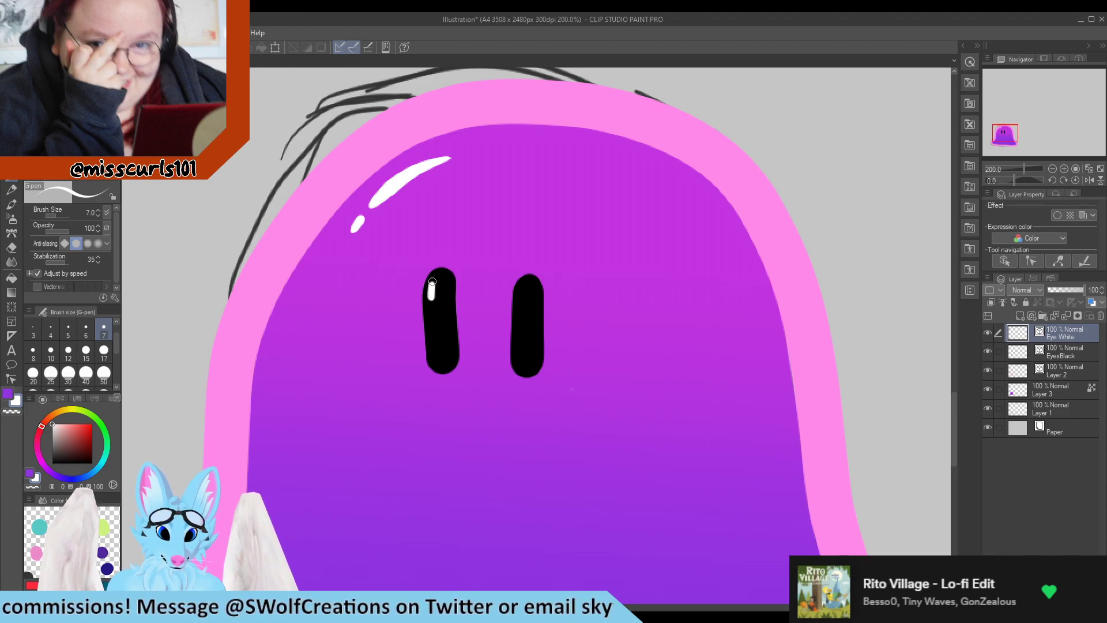
pyautogui.moveTo(522, 301)
pyautogui.mouseDown()
pyautogui.moveTo(524, 280)
pyautogui.moveTo(522, 294)
pyautogui.mouseUp()
pyautogui.scroll(-10, 548, 332)
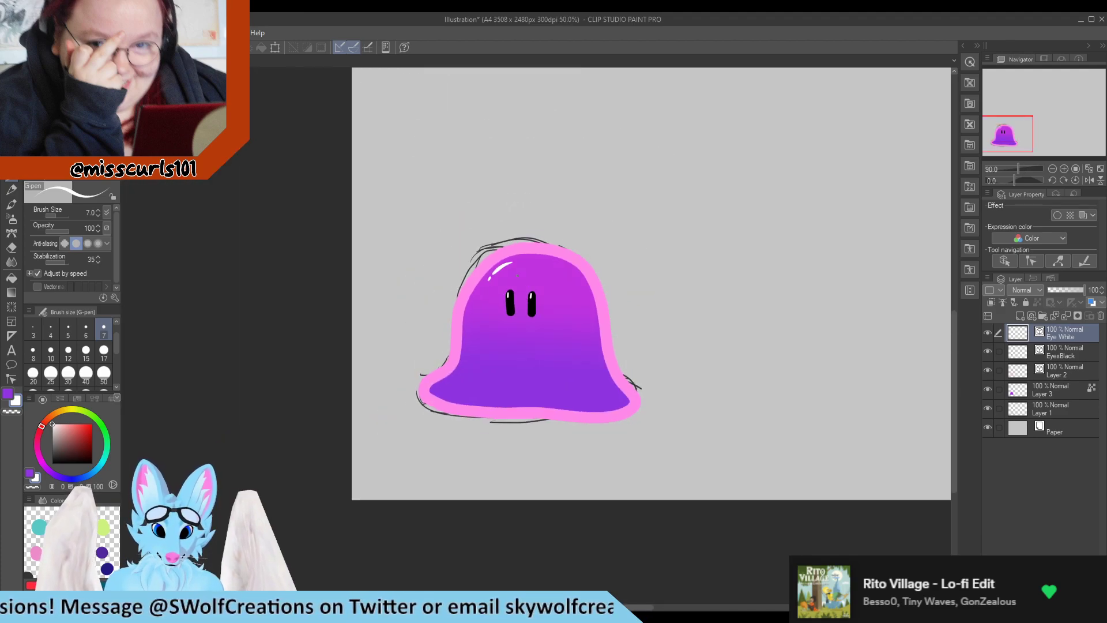
# Group the Eye White and EyesBack layers into a folder named Eyes
pyautogui.scroll(1, 522, 335)
pyautogui.scroll(3, 522, 333)
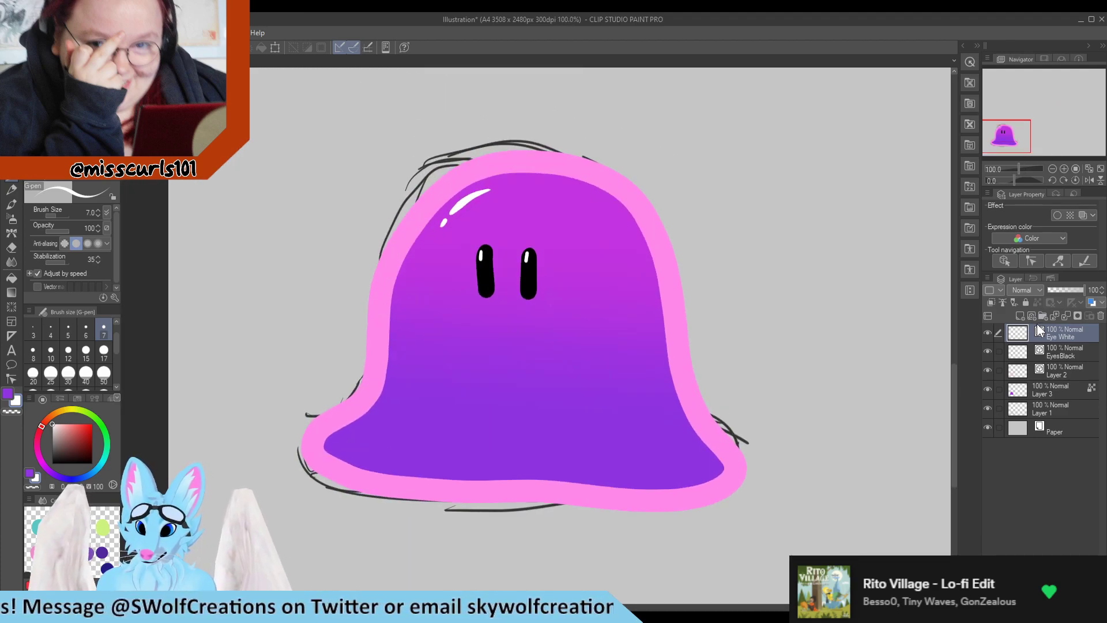
pyautogui.click(1042, 315)
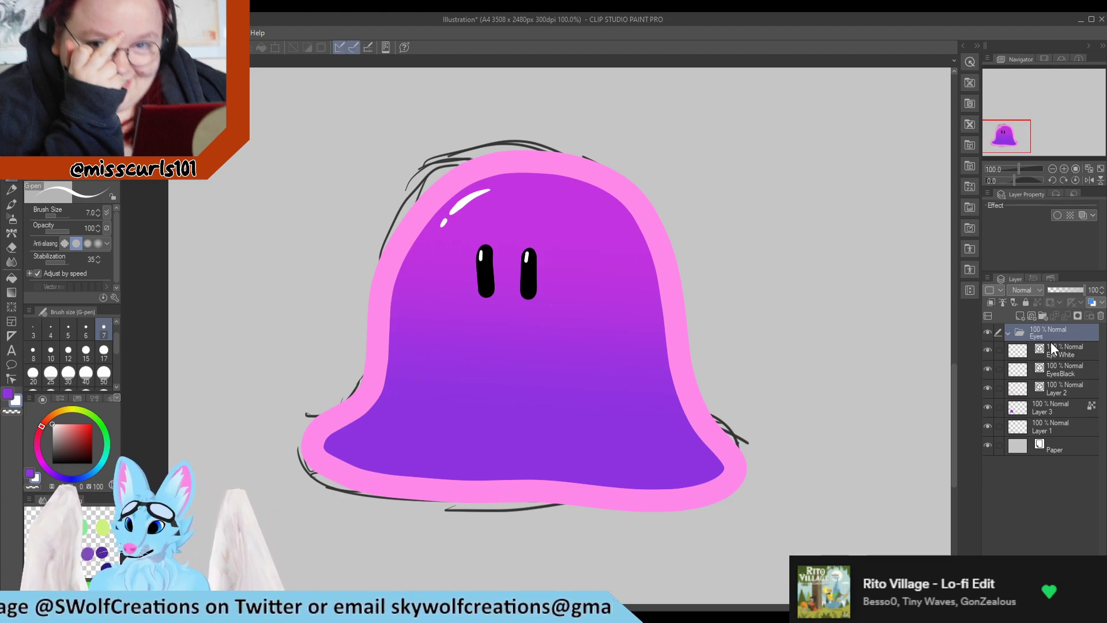
pyautogui.moveTo(1059, 345)
pyautogui.mouseDown()
pyautogui.moveTo(1056, 333)
pyautogui.moveTo(1074, 353)
pyautogui.mouseUp()
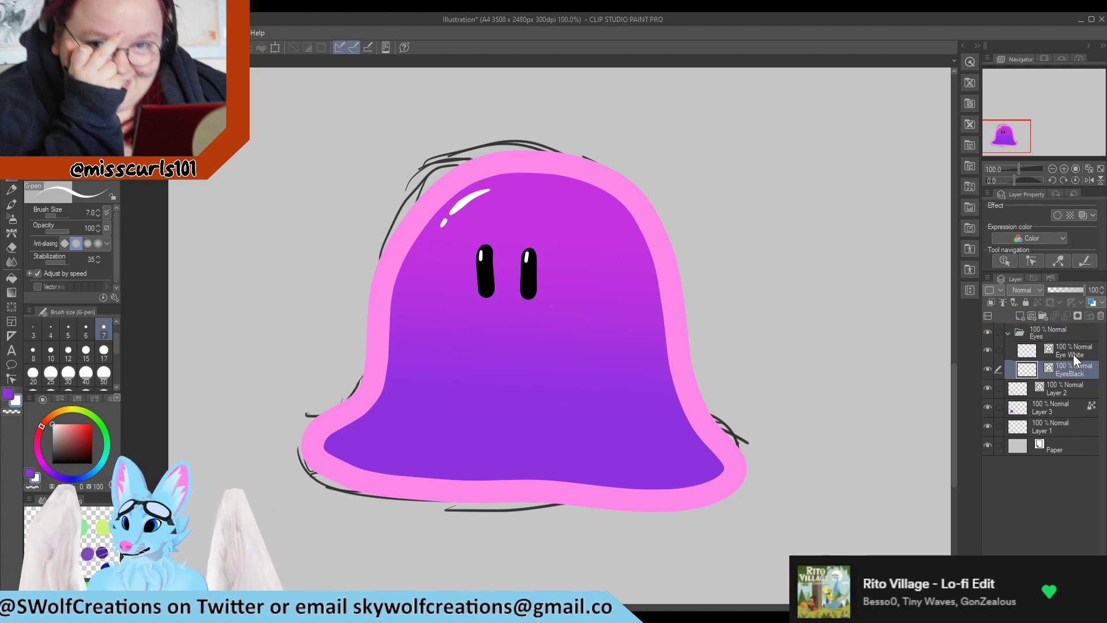
# Rename the pink line layer Layer 2 to Outline
pyautogui.click(1060, 391)
pyautogui.click(986, 388)
pyautogui.click(987, 387)
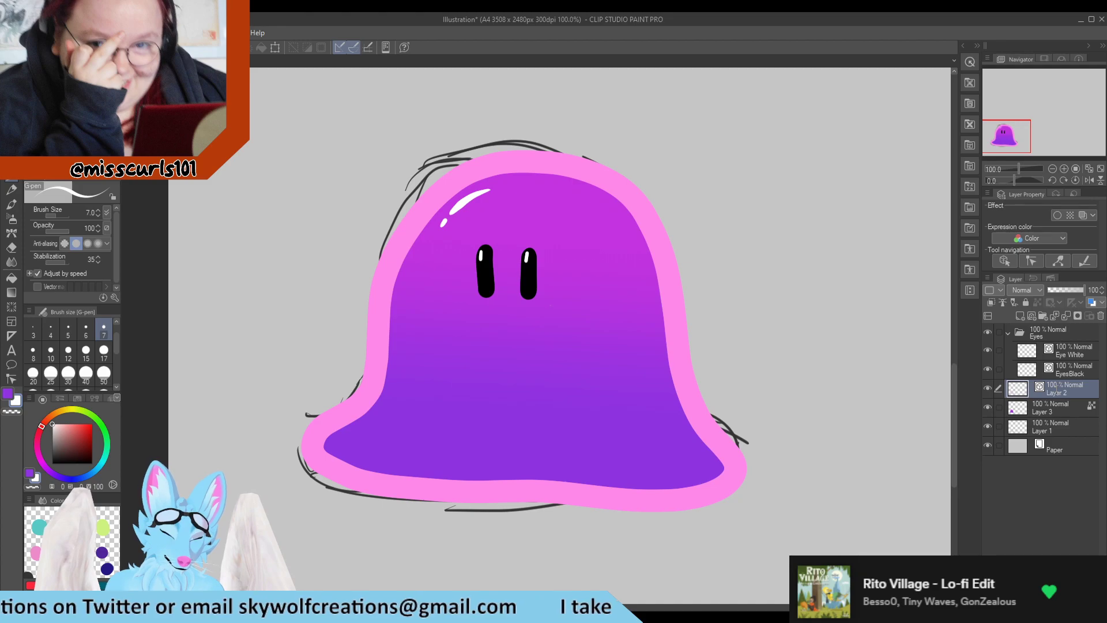
pyautogui.doubleClick(1055, 390)
pyautogui.write('Outline')
pyautogui.press('Return')
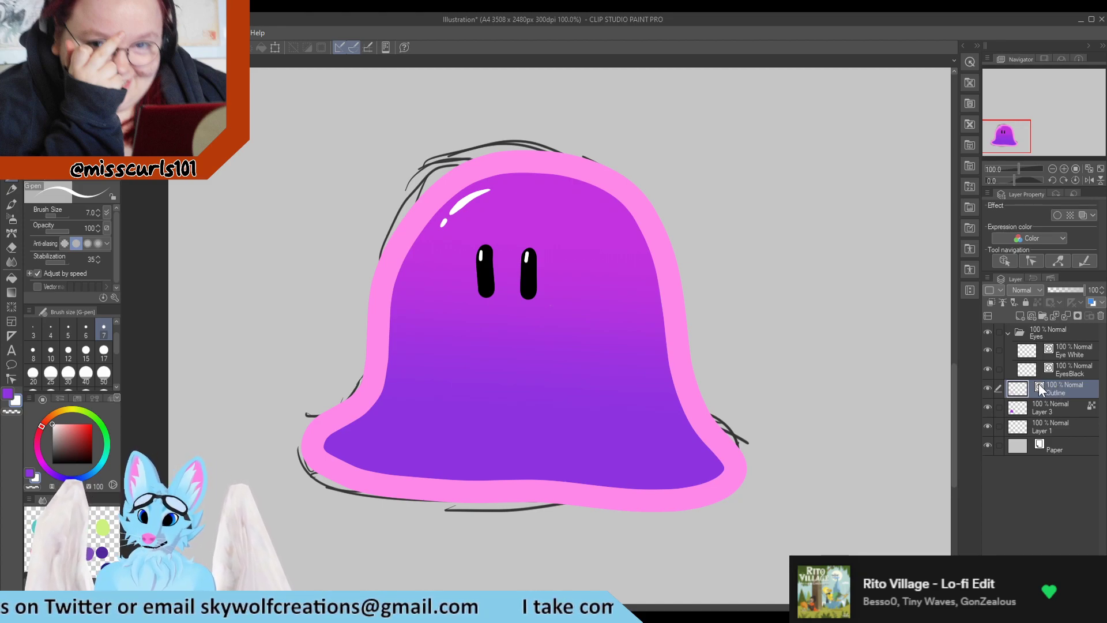
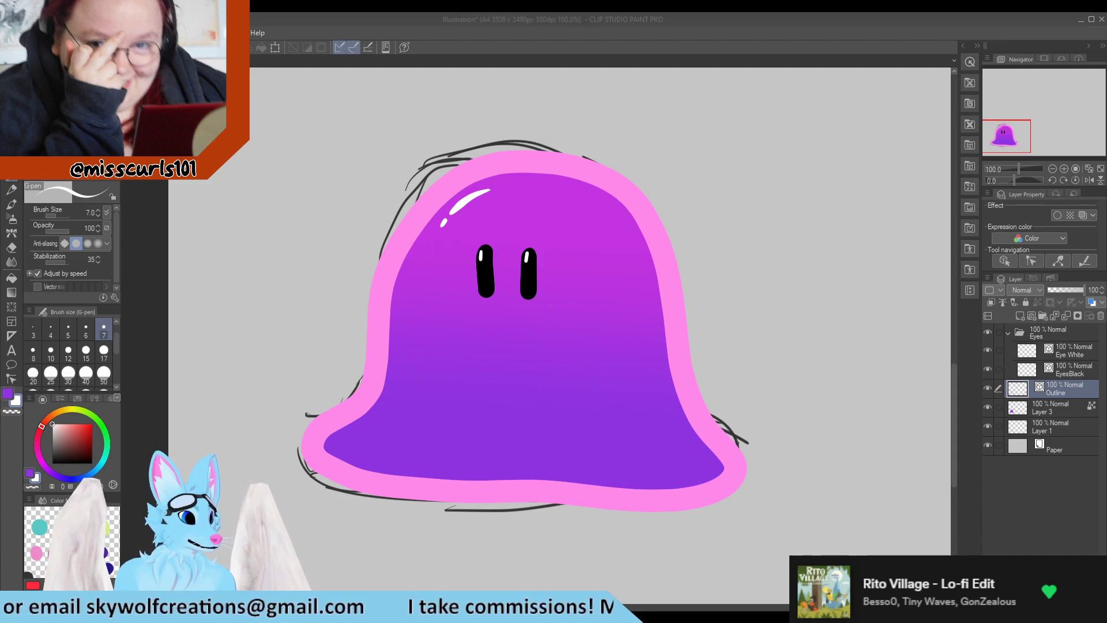
# Hide the rough sketch on Layer 1 so only the inked slime remains visible
pyautogui.scroll(-6, 556, 326)
pyautogui.scroll(4, 645, 375)
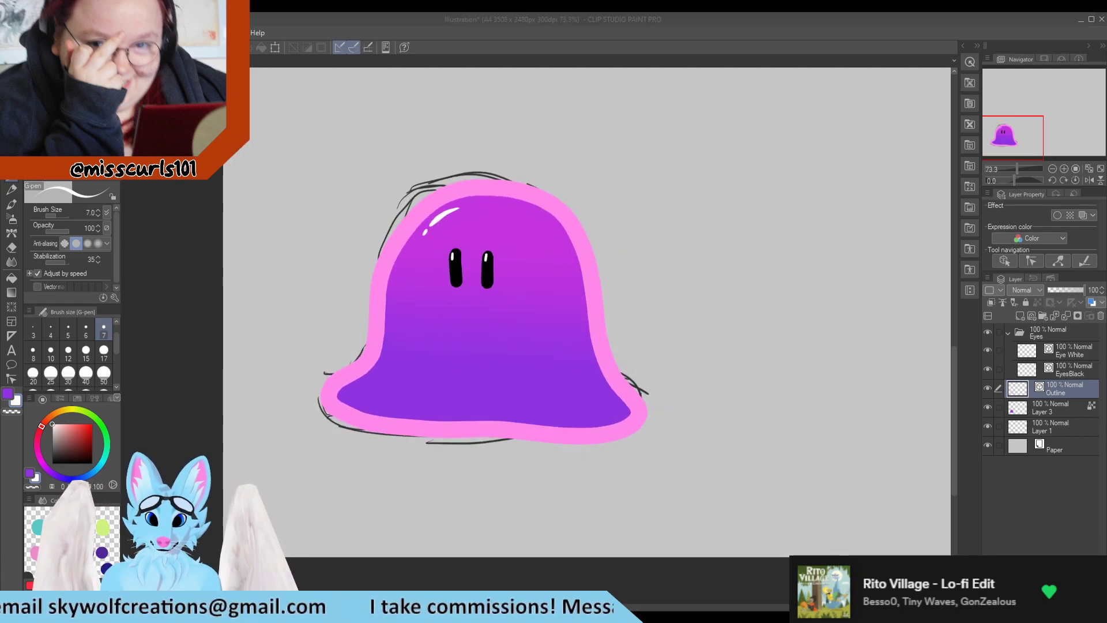
pyautogui.click(1000, 424)
pyautogui.click(992, 404)
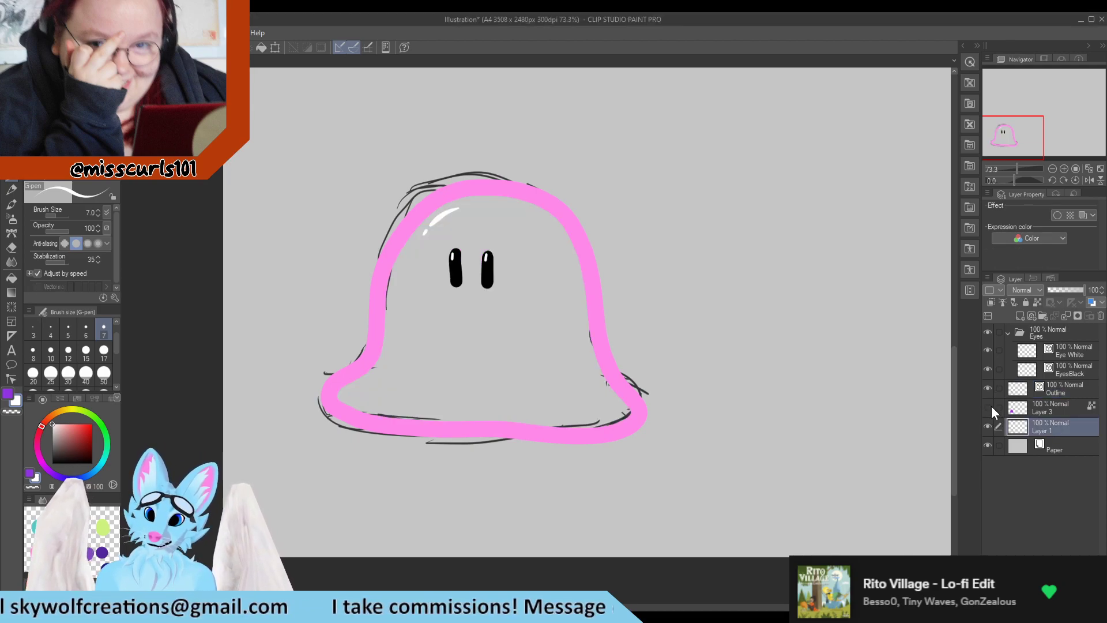
pyautogui.click(991, 407)
pyautogui.click(986, 407)
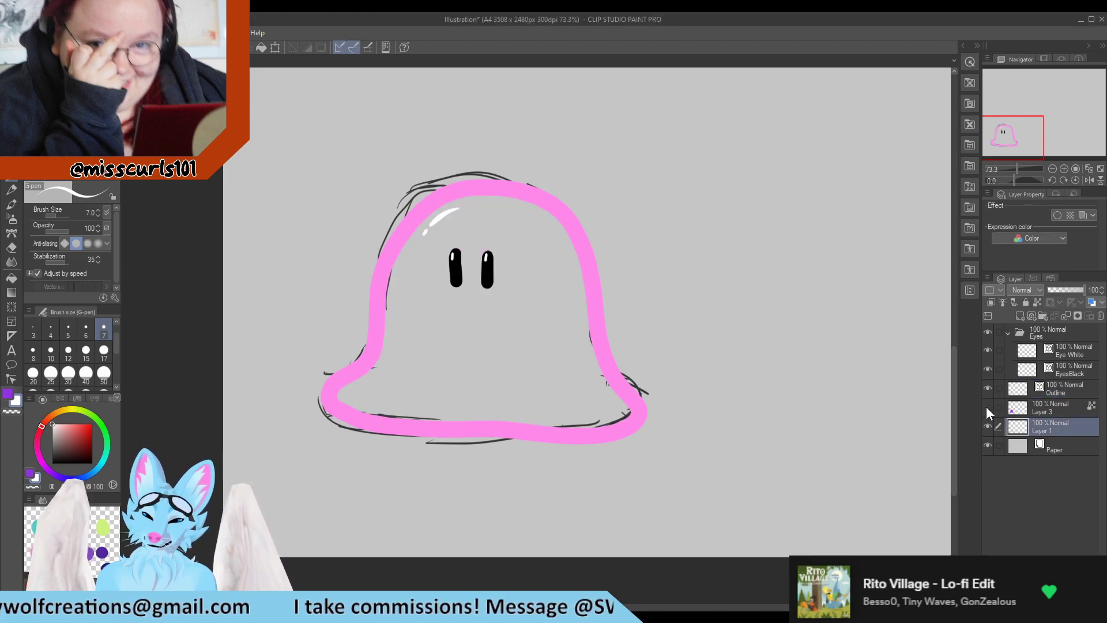
pyautogui.click(987, 407)
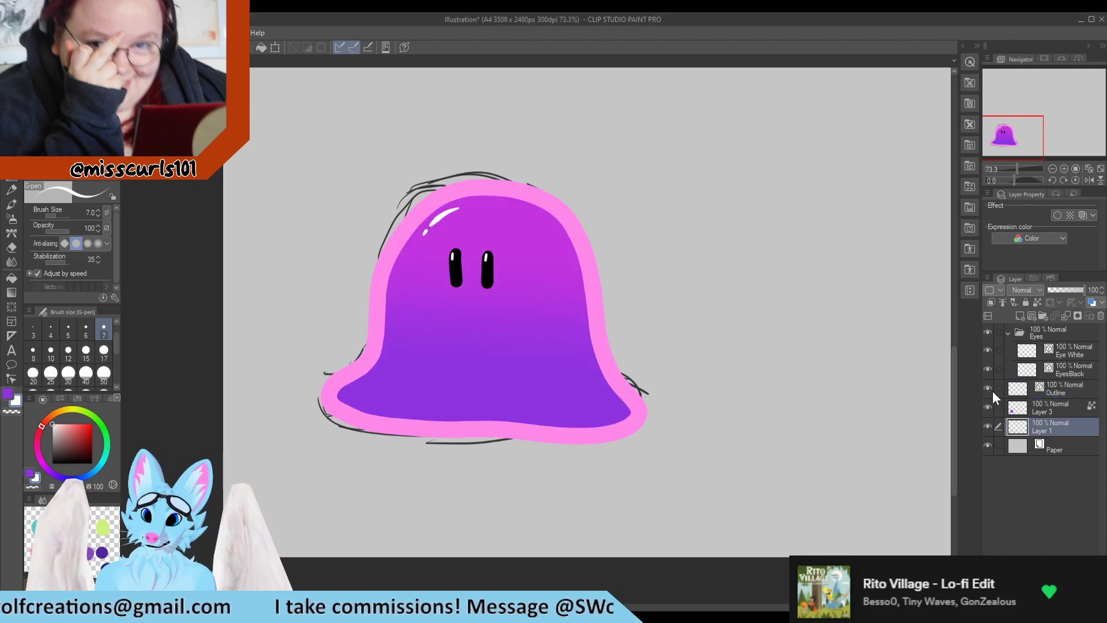
pyautogui.click(988, 425)
pyautogui.click(988, 424)
pyautogui.click(988, 425)
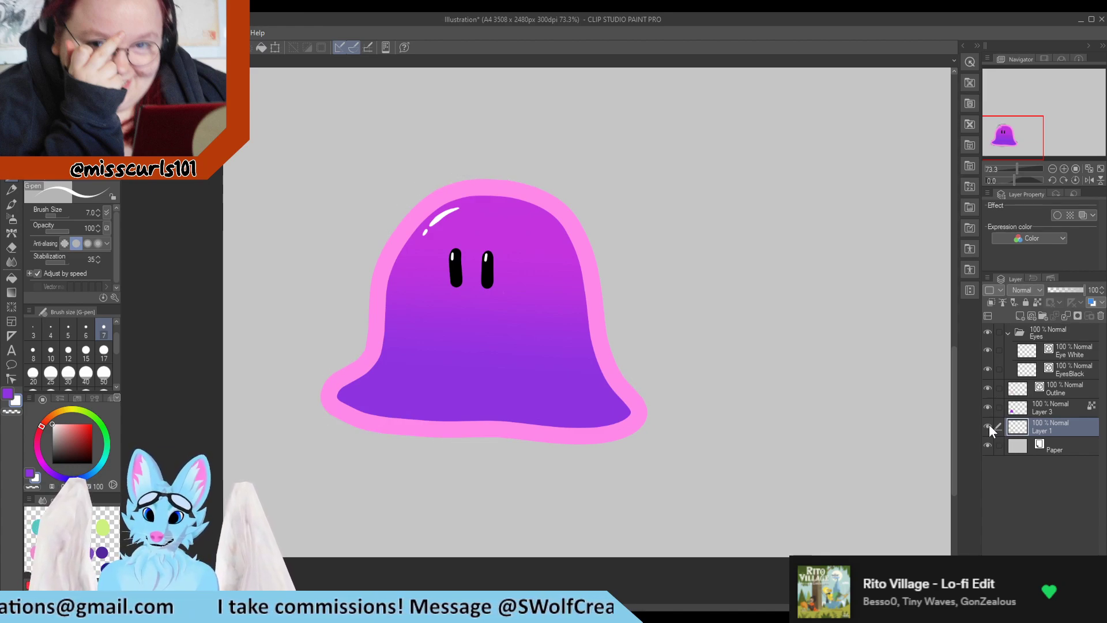
pyautogui.click(988, 424)
# Select the Outline layer and smooth the pink outline's lower corners and bottom edge with the Pinch vector line tool
pyautogui.scroll(-2, 448, 390)
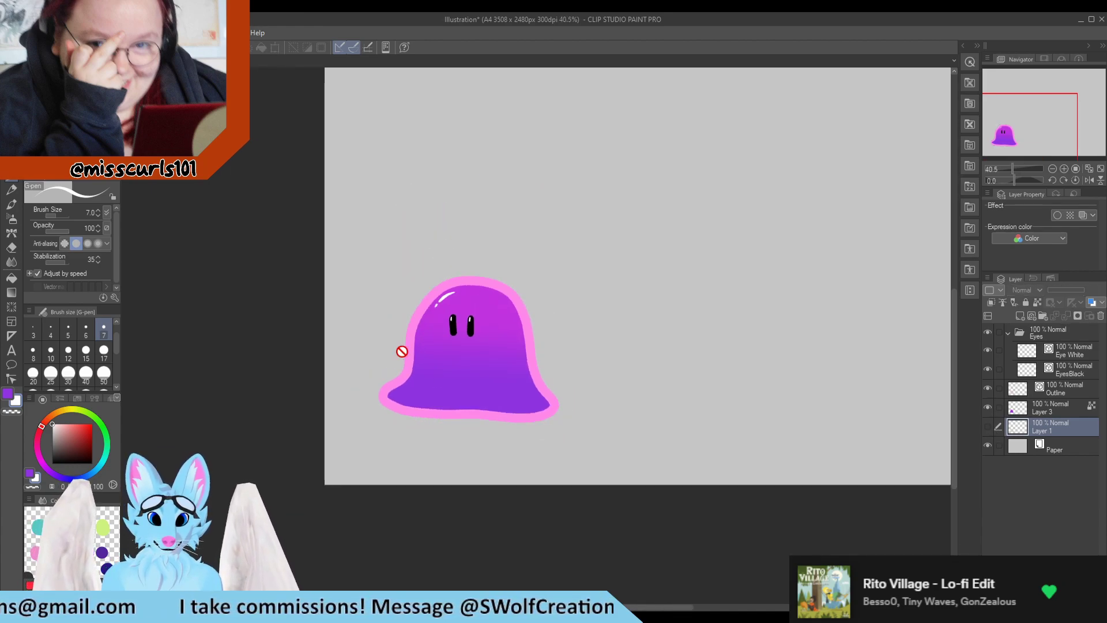
pyautogui.scroll(2, 402, 351)
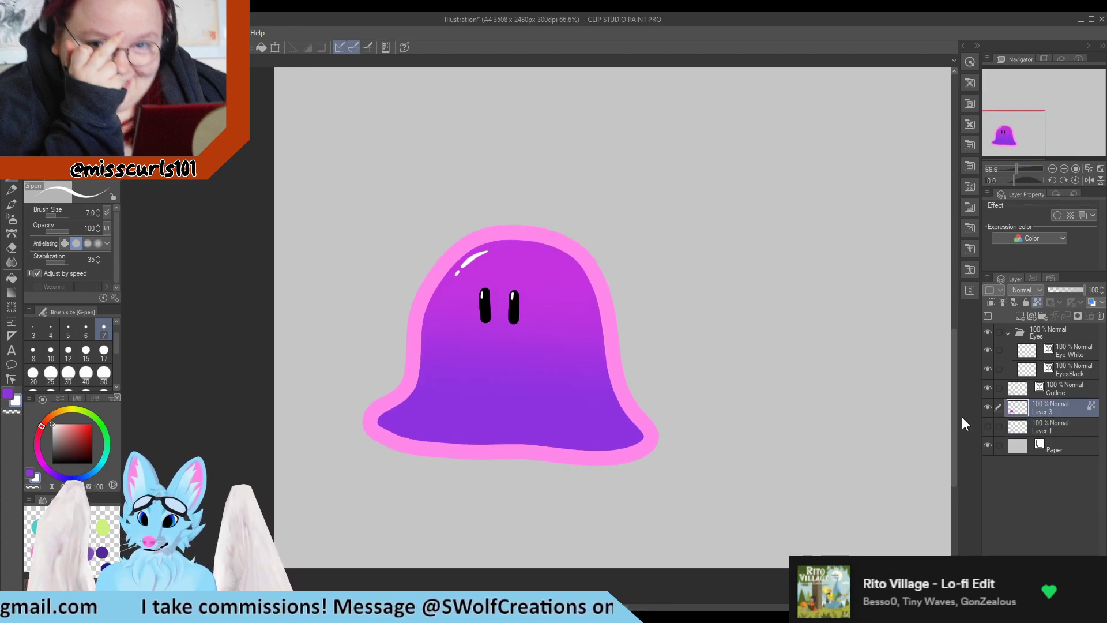
pyautogui.click(1039, 390)
pyautogui.click(11, 379)
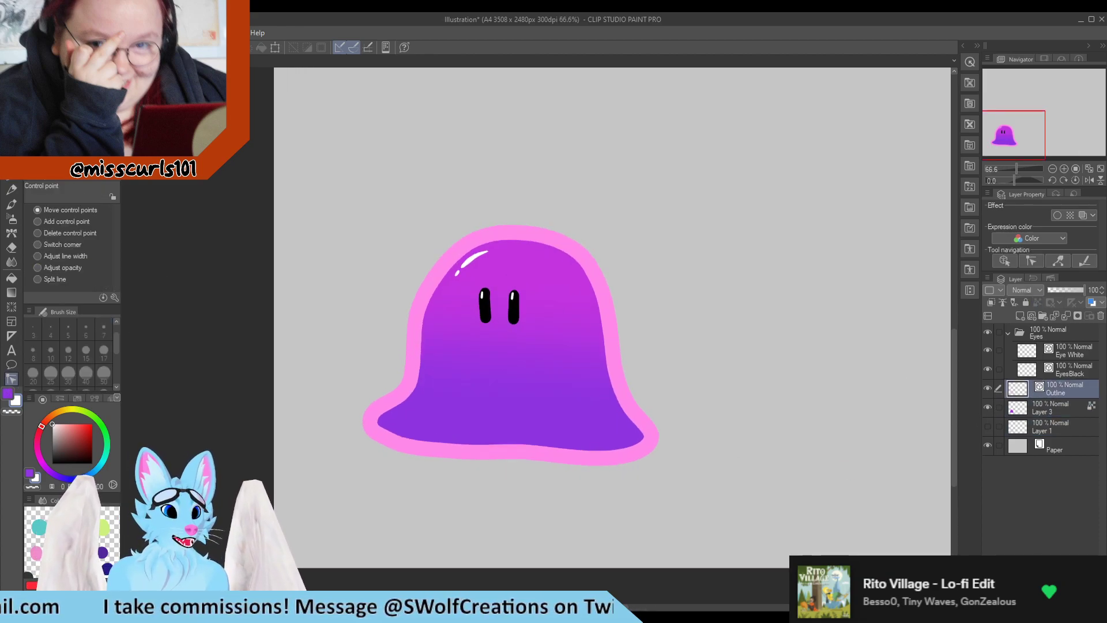
pyautogui.scroll(1, 566, 348)
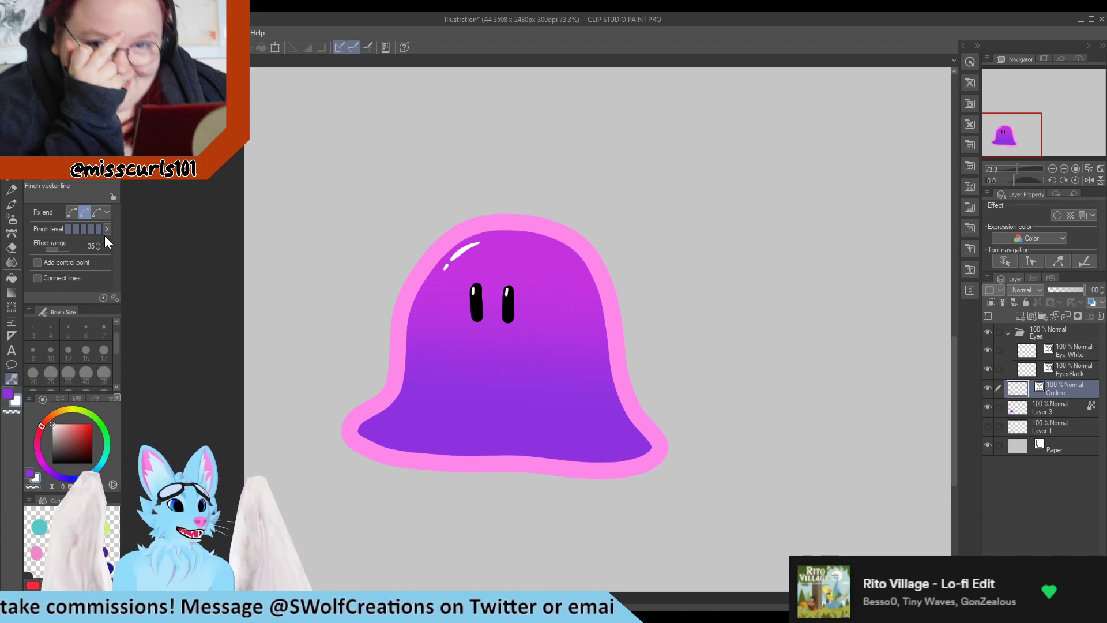
pyautogui.moveTo(658, 441); pyautogui.dragTo(660, 434)
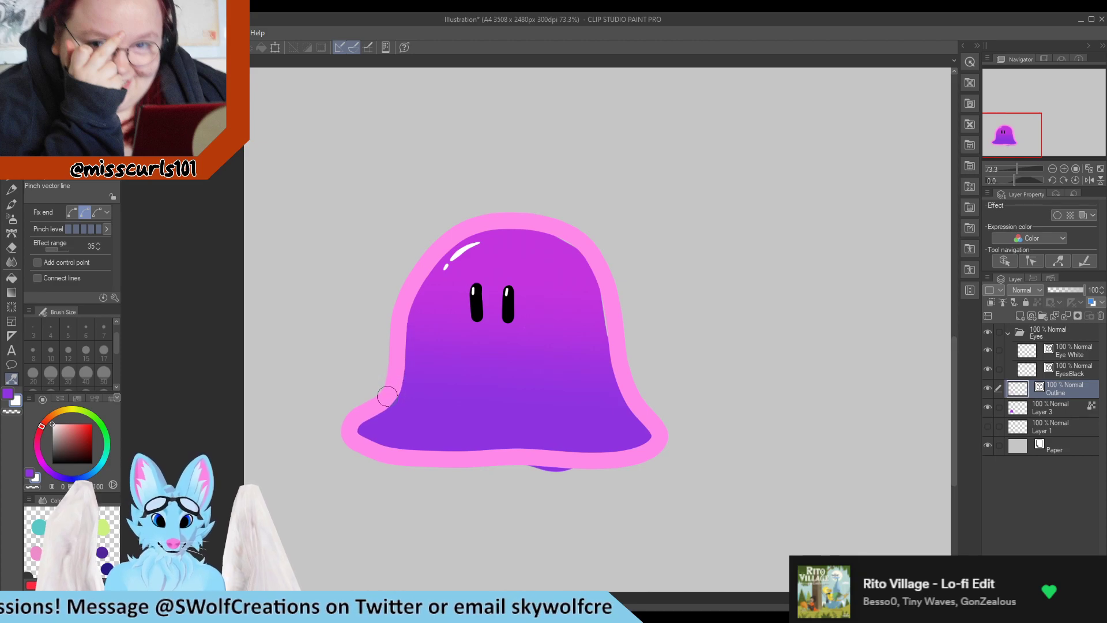
pyautogui.moveTo(387, 396); pyautogui.dragTo(387, 398)
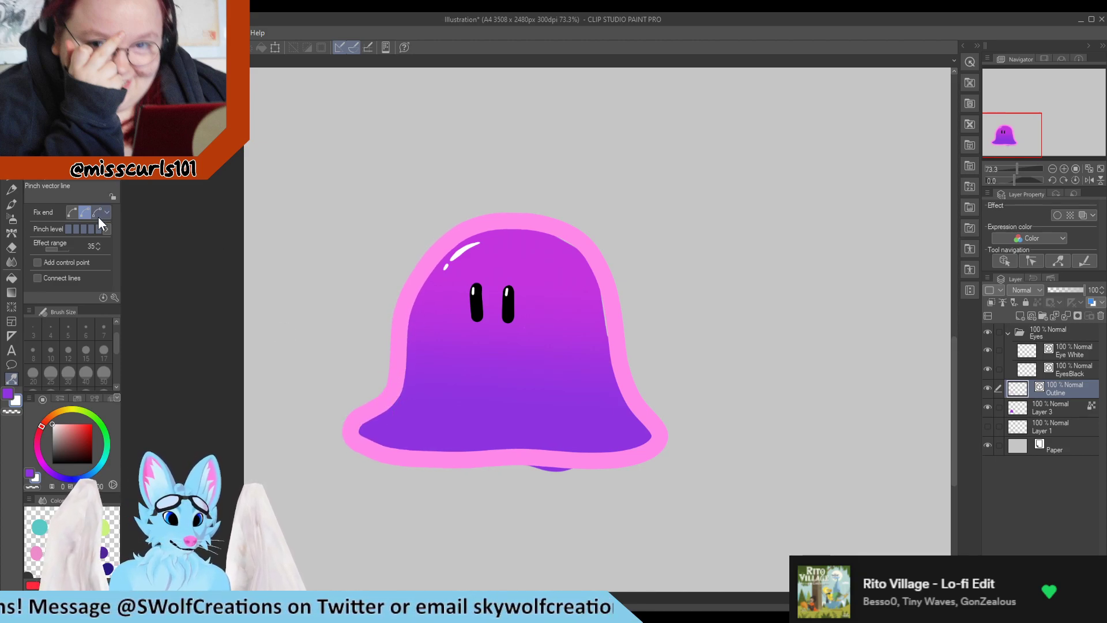
pyautogui.moveTo(351, 435); pyautogui.dragTo(370, 446)
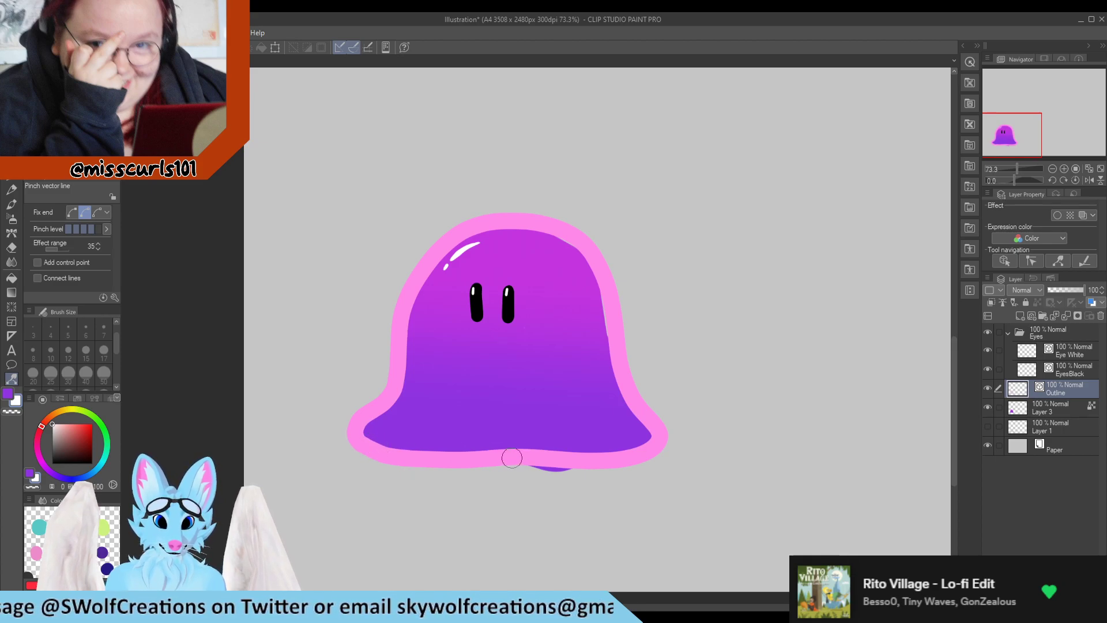
pyautogui.moveTo(512, 459); pyautogui.dragTo(513, 457)
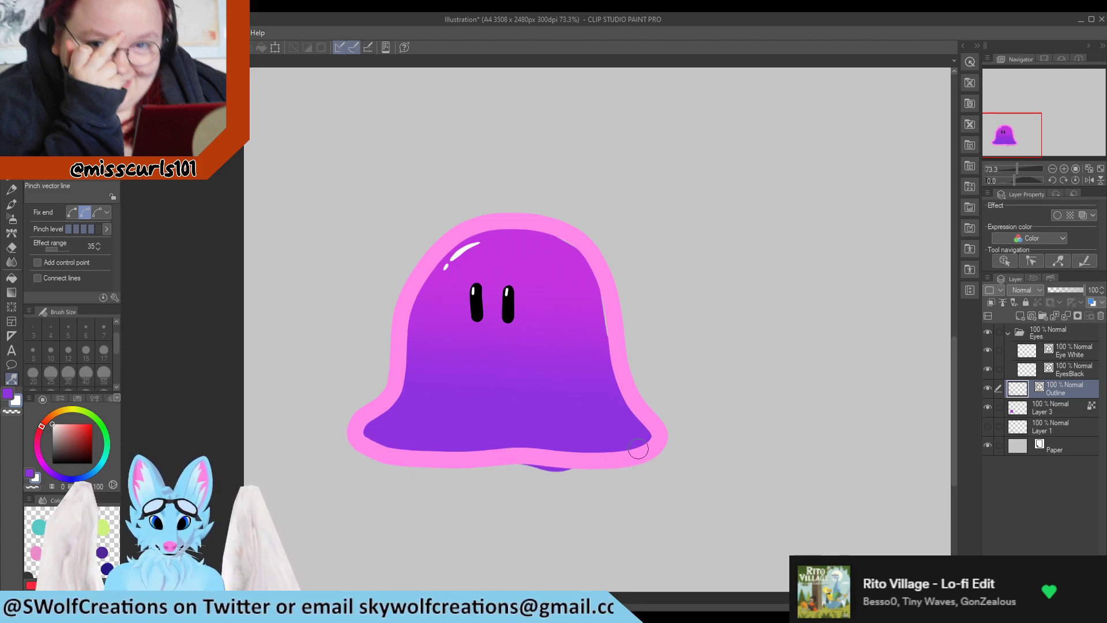
pyautogui.moveTo(660, 435); pyautogui.dragTo(654, 437)
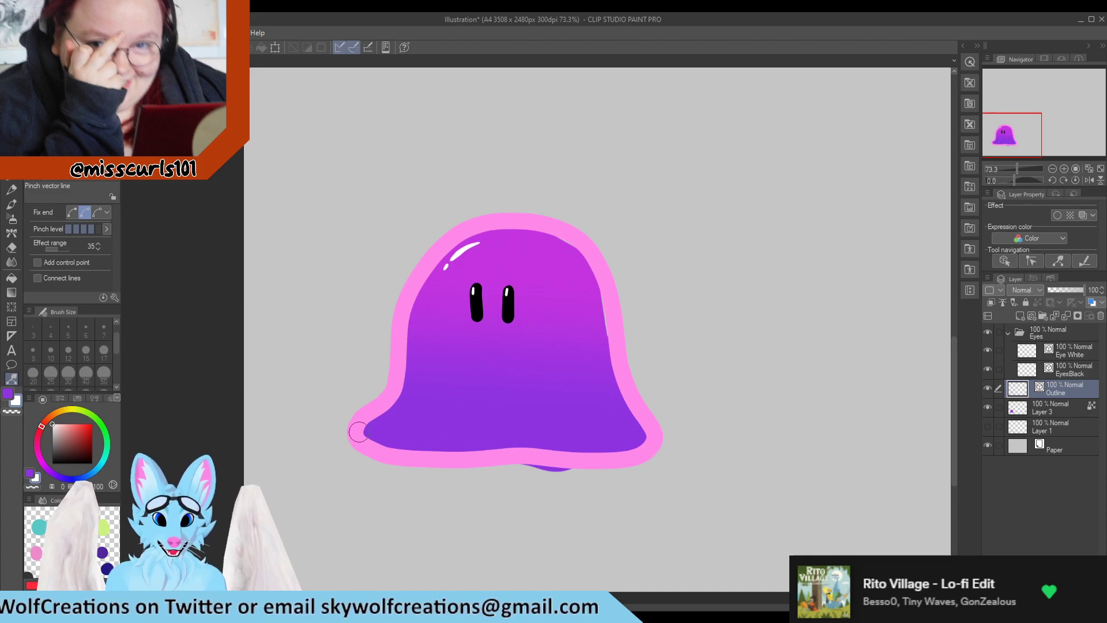
pyautogui.moveTo(364, 432); pyautogui.dragTo(371, 432)
# Erase the purple fill on Layer 3 that spills outside the outline at the bottom and left
pyautogui.click(1063, 411)
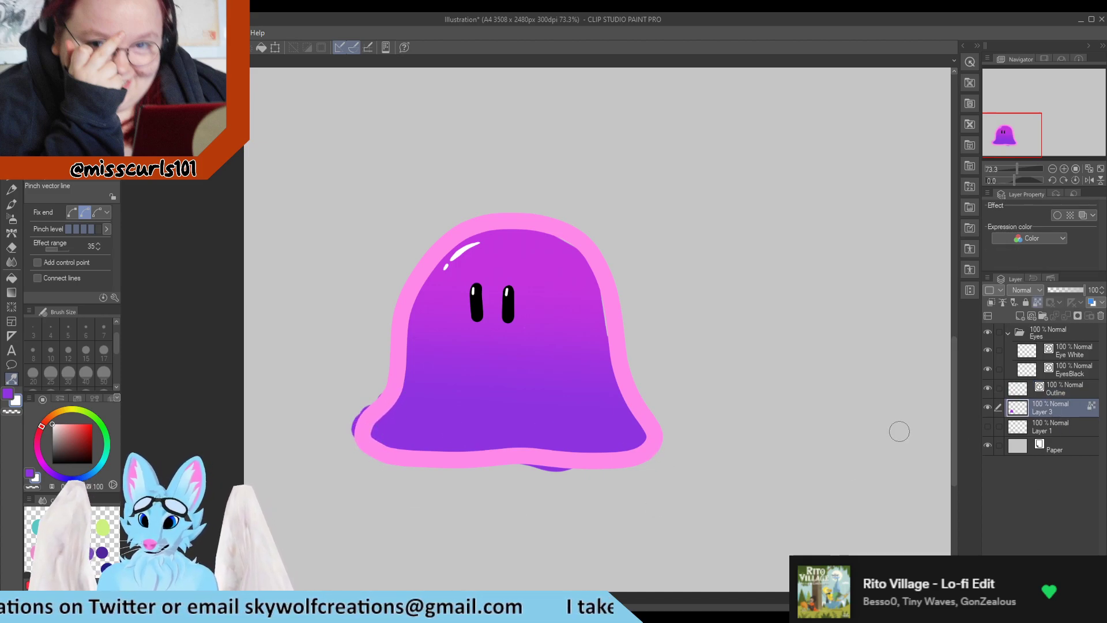
pyautogui.press('e')
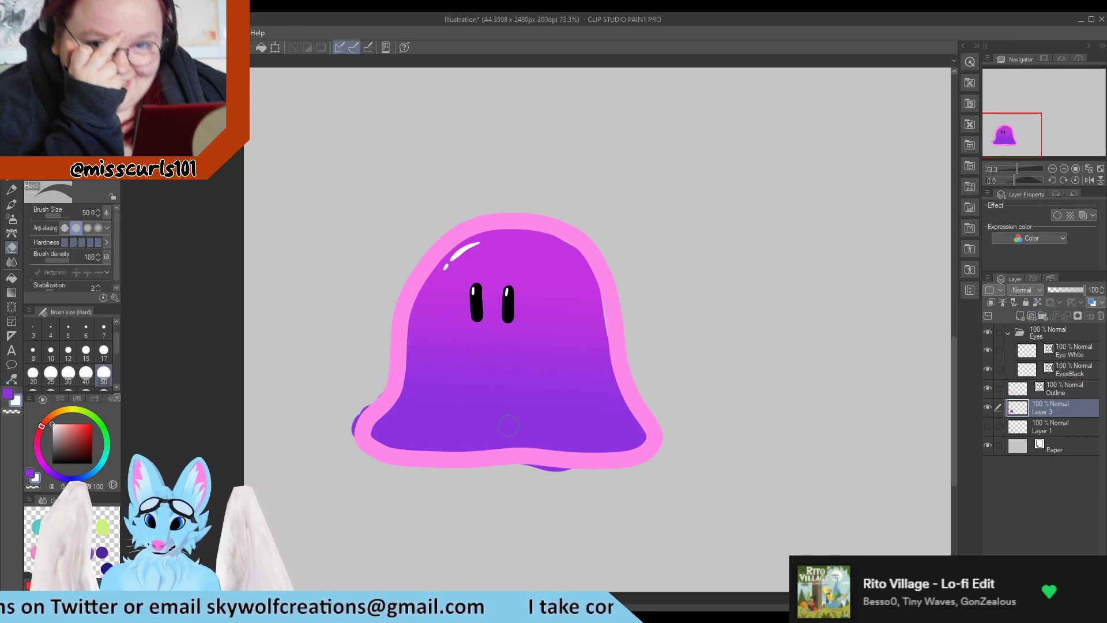
pyautogui.moveTo(525, 463); pyautogui.dragTo(573, 474)
pyautogui.moveTo(355, 429); pyautogui.dragTo(365, 395)
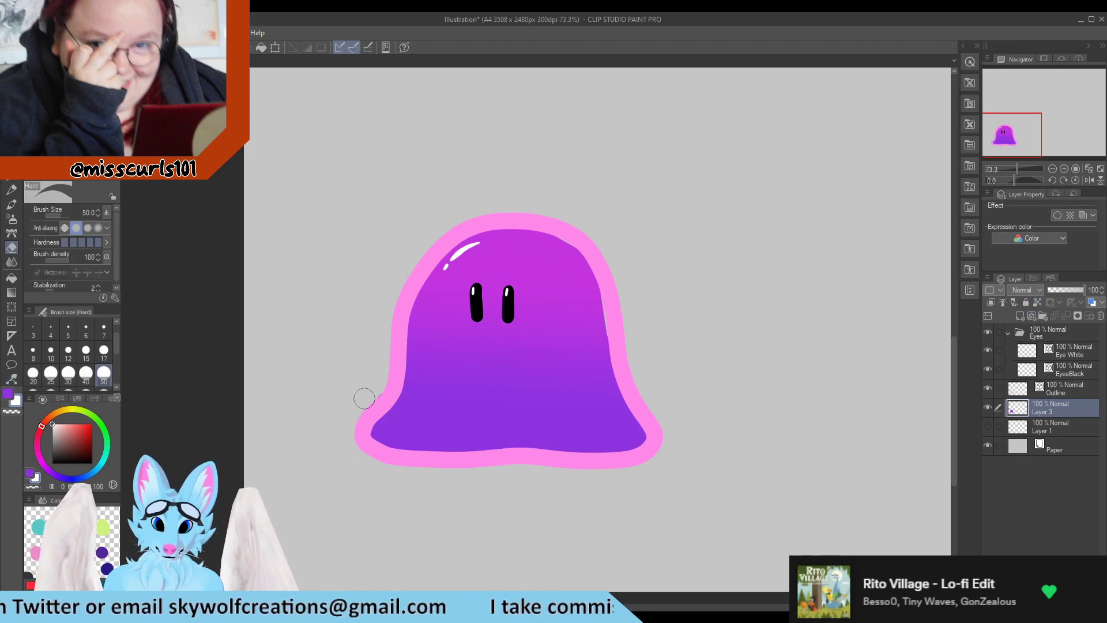
# Sample the body's lower purple and upper magenta as the foreground and background colors
pyautogui.press('y')
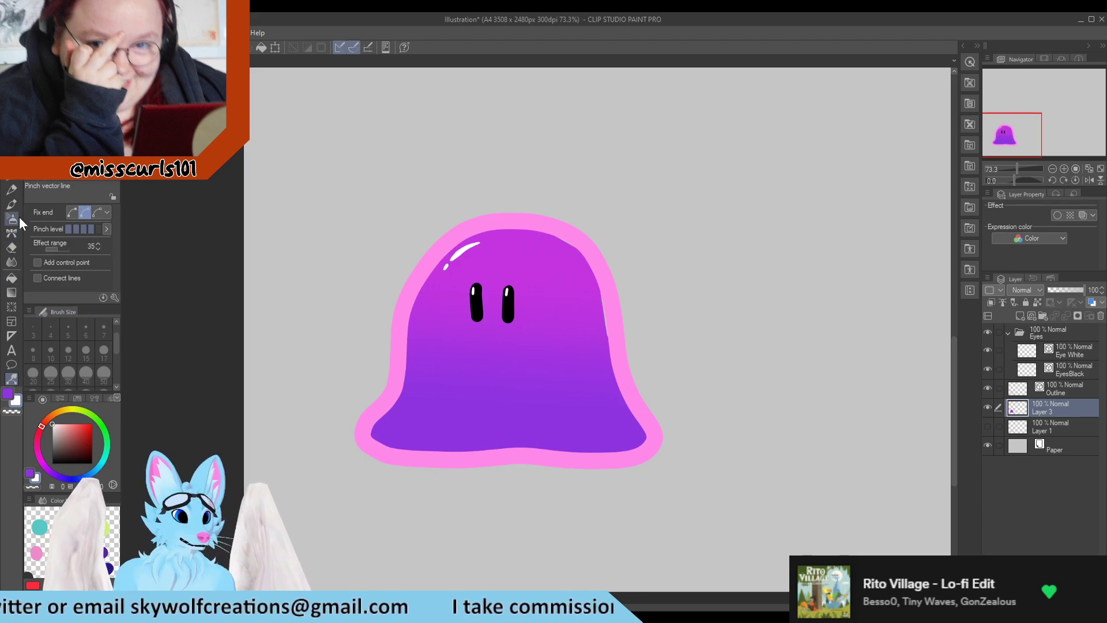
pyautogui.click(13, 187)
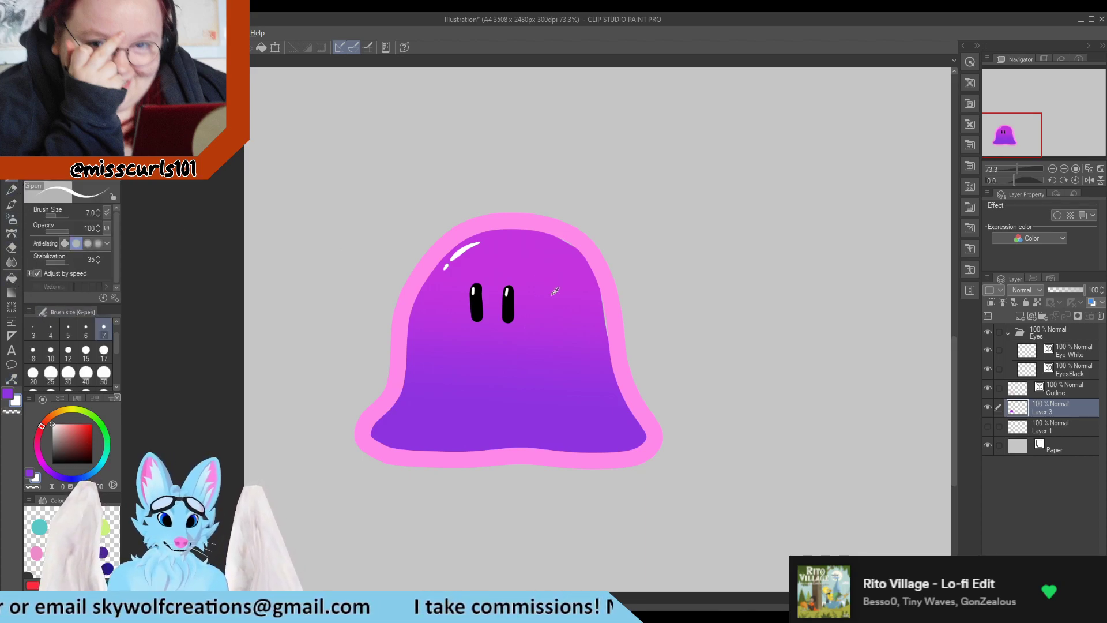
pyautogui.scroll(-1, 583, 286)
pyautogui.scroll(8, 573, 297)
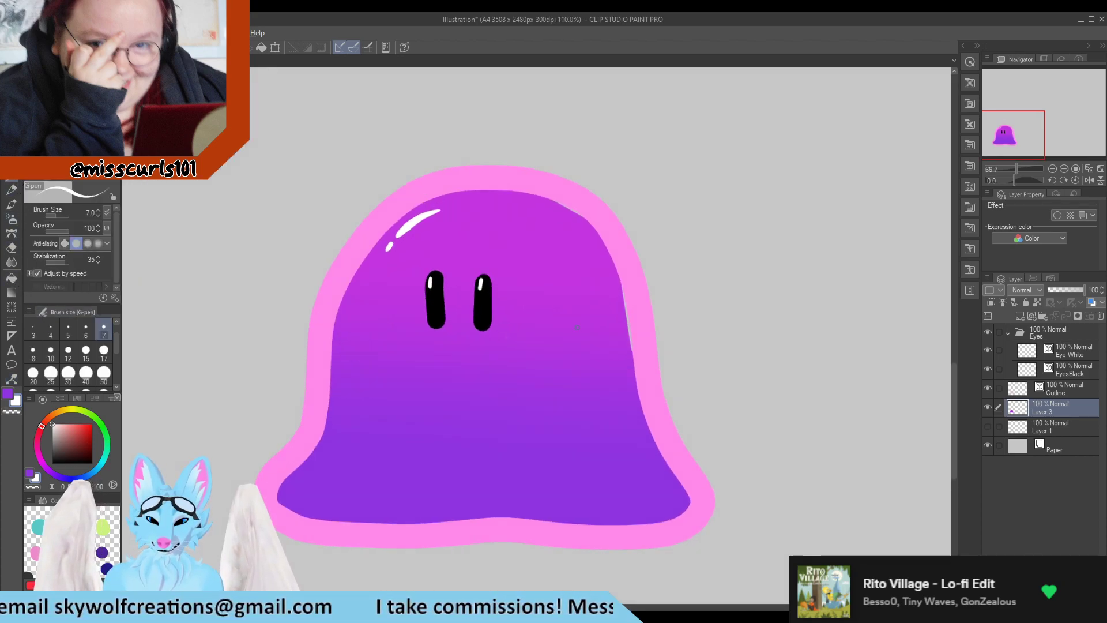
pyautogui.scroll(-5, 475, 302)
pyautogui.scroll(2, 463, 316)
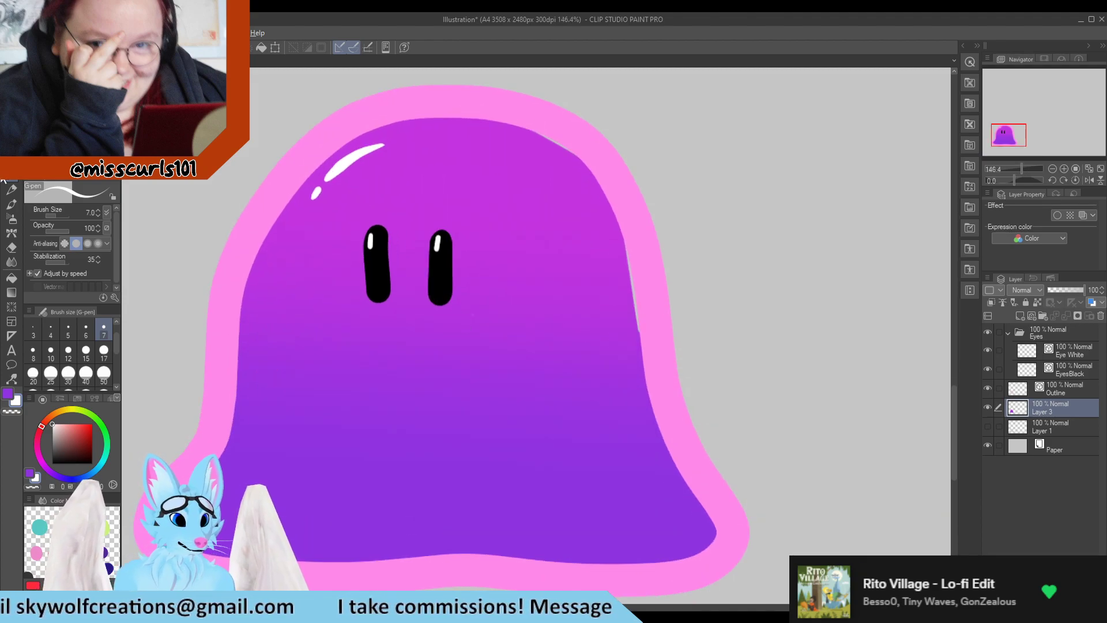
pyautogui.keyDown('alt'); pyautogui.click(547, 503); pyautogui.keyUp('alt')
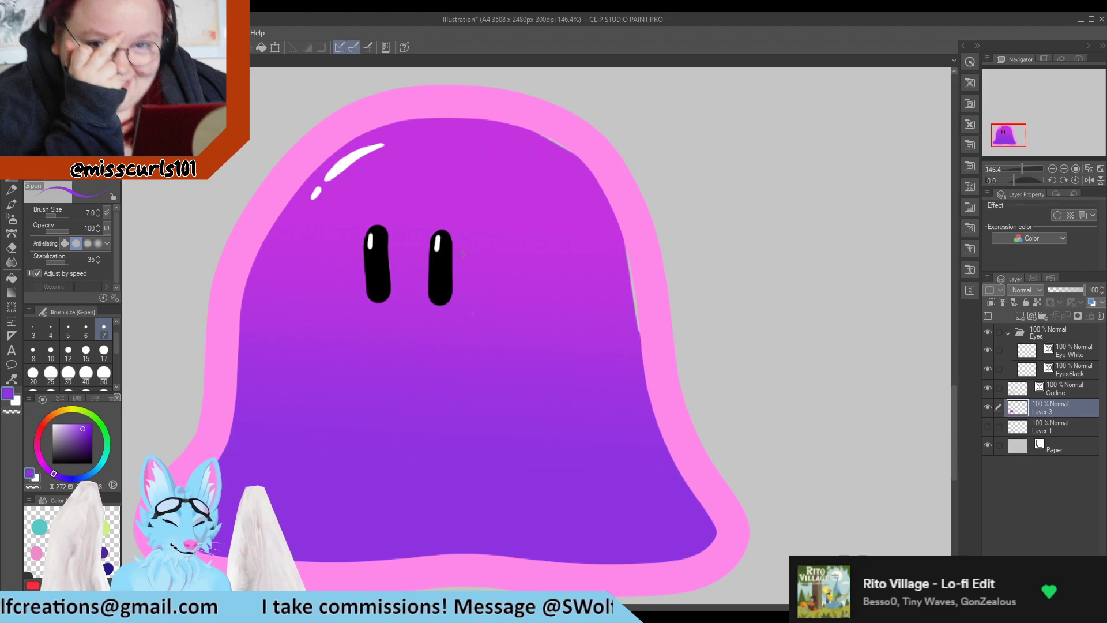
pyautogui.press('x')
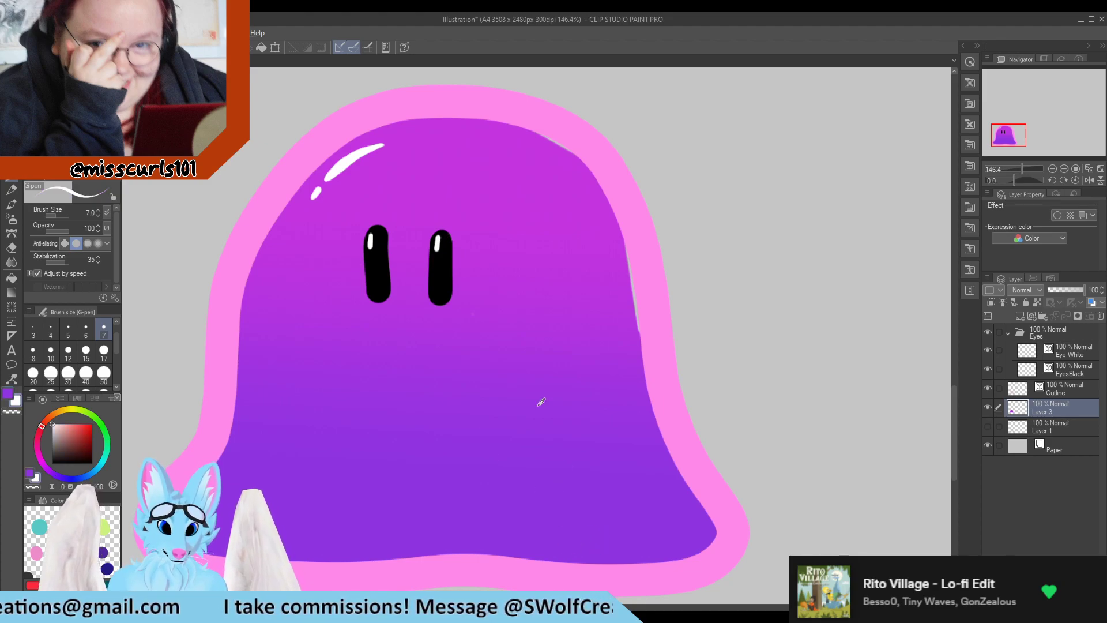
pyautogui.keyDown('alt'); pyautogui.click(475, 123); pyautogui.keyUp('alt')
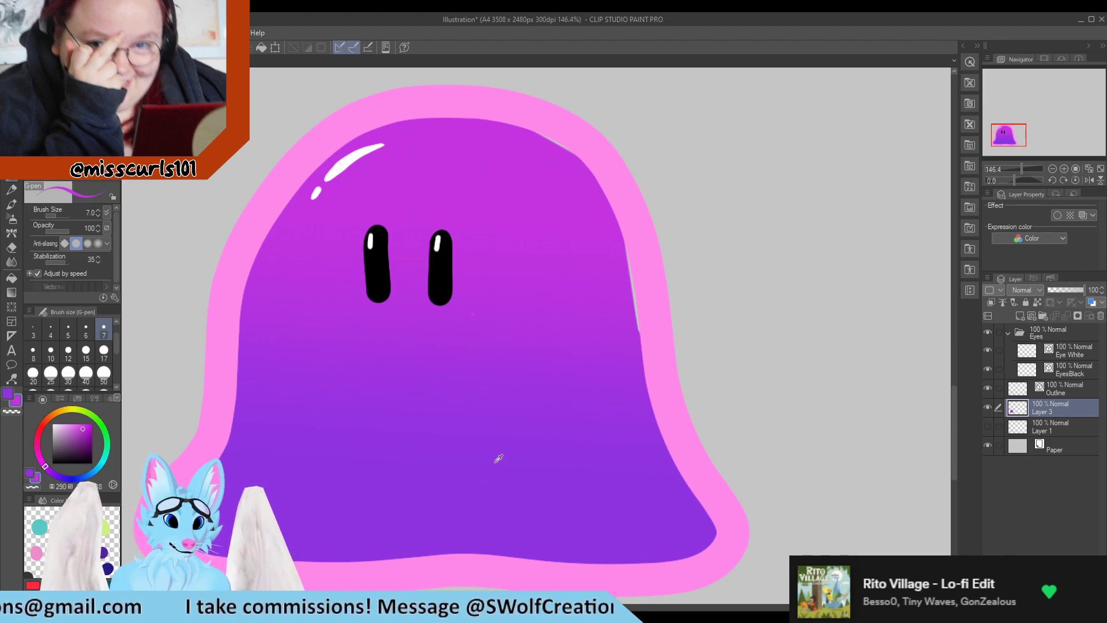
pyautogui.click(7, 393)
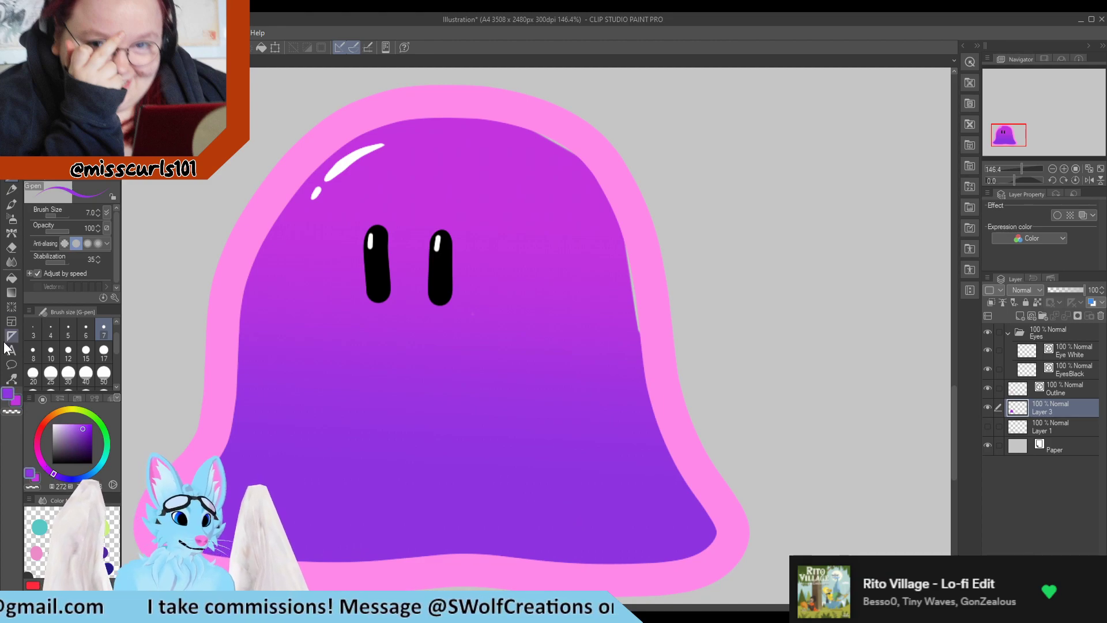
# Try to fill Layer 3 with a foreground-to-background gradient running vertically through the body
pyautogui.click(11, 292)
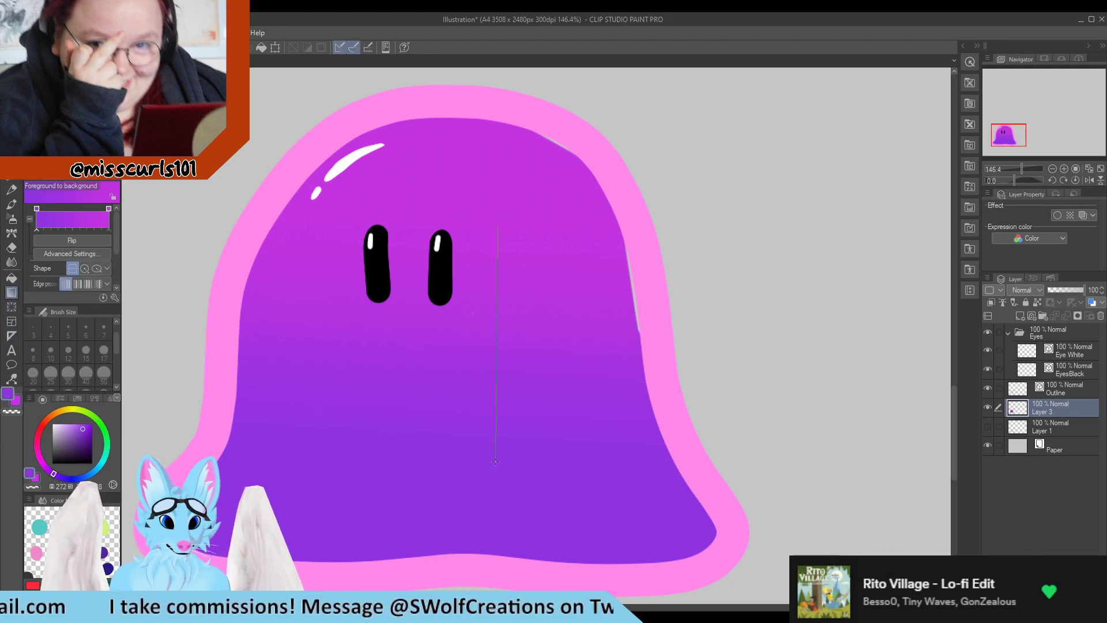
pyautogui.moveTo(495, 461); pyautogui.dragTo(495, 461)
pyautogui.hotkey('ctrl', 'z')
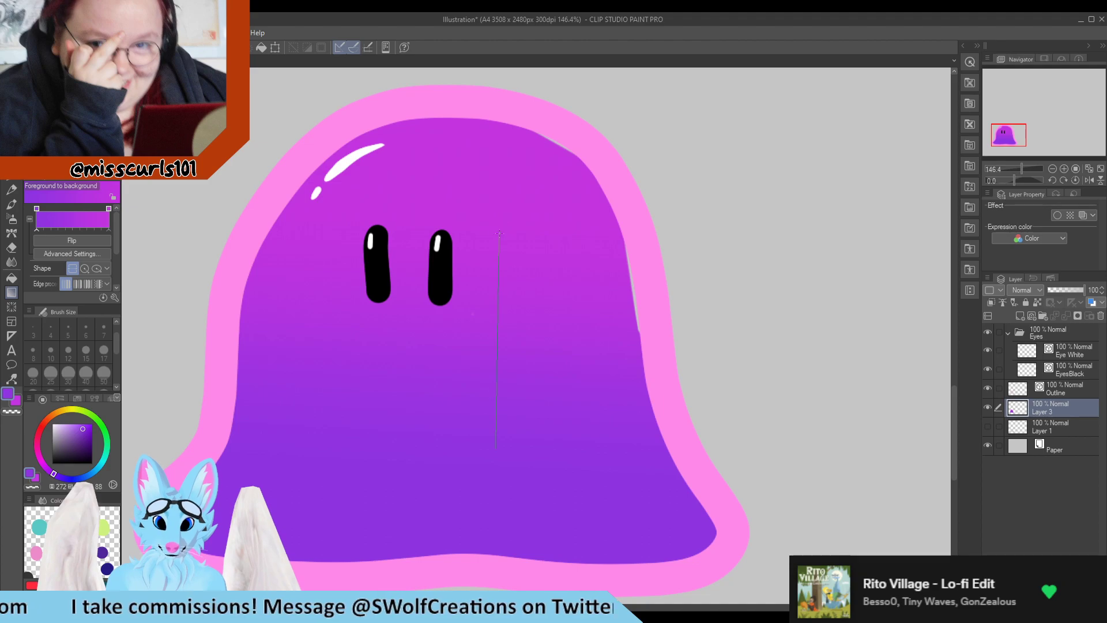
pyautogui.moveTo(500, 233); pyautogui.dragTo(496, 219)
pyautogui.scroll(-6, 488, 214)
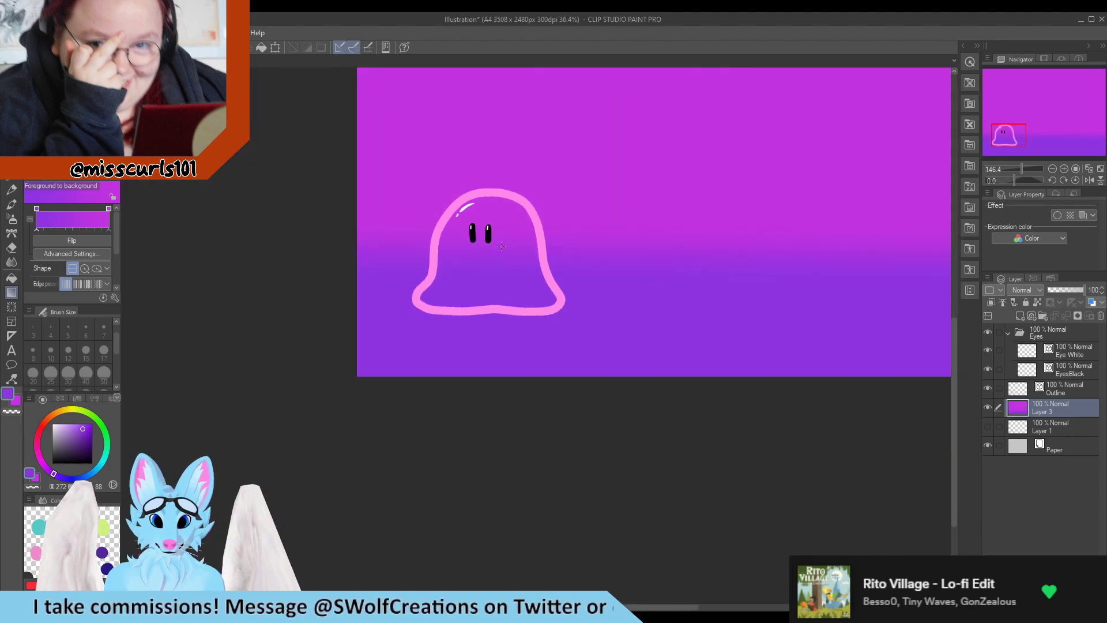
pyautogui.scroll(4, 466, 424)
pyautogui.hotkey('ctrl', 'z')
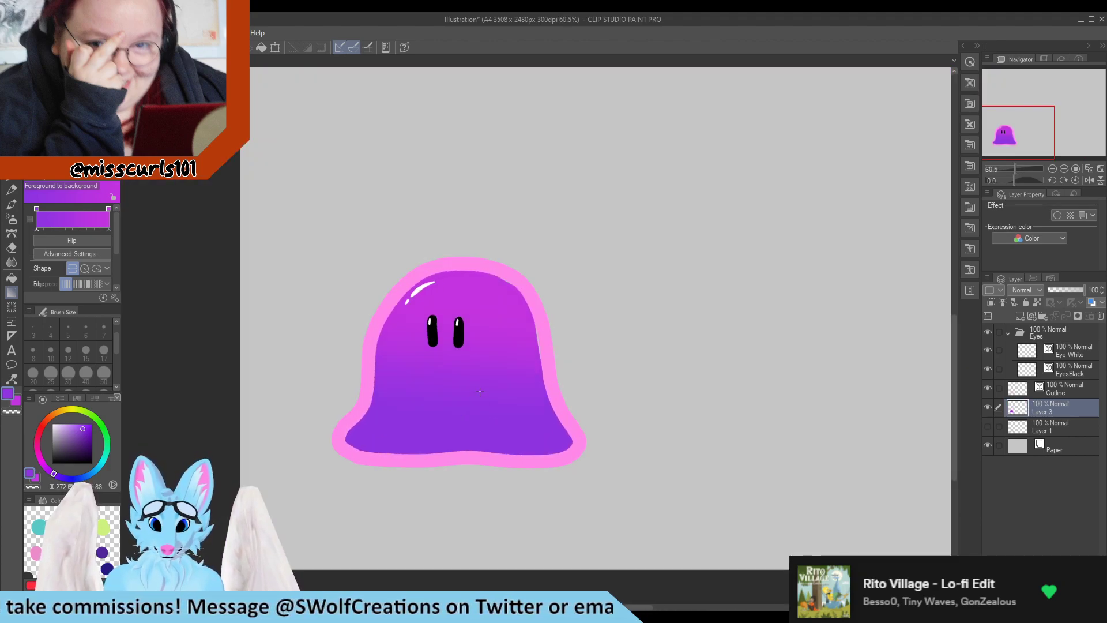
# Set the G-pen size to 15 and paint purple shading strokes along the body's upper right edge
pyautogui.scroll(3, 456, 399)
pyautogui.press('e')
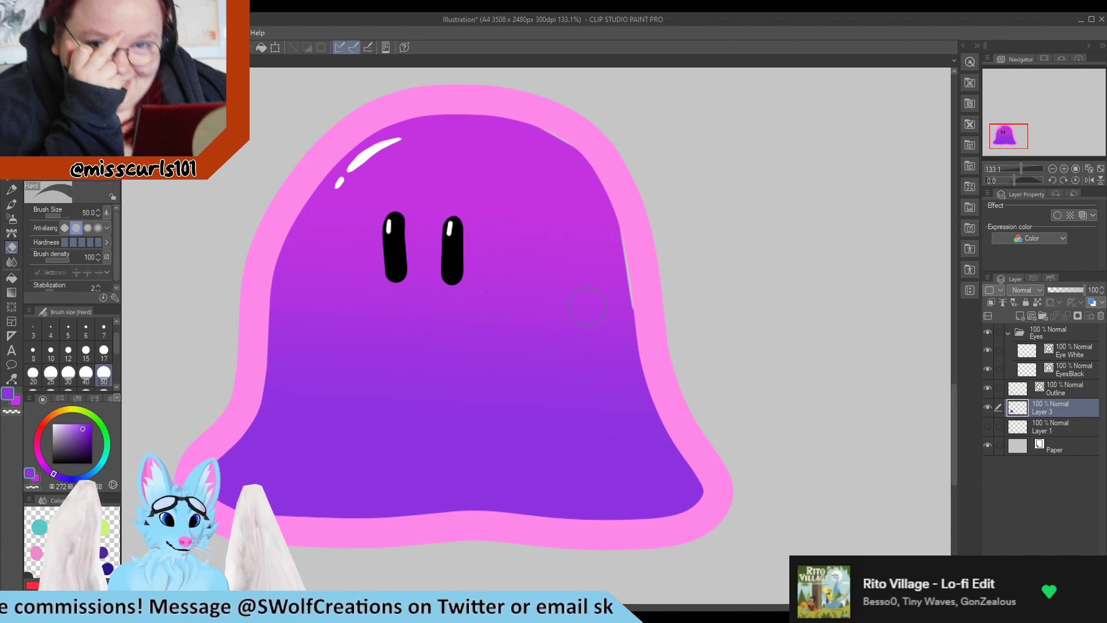
pyautogui.press('p')
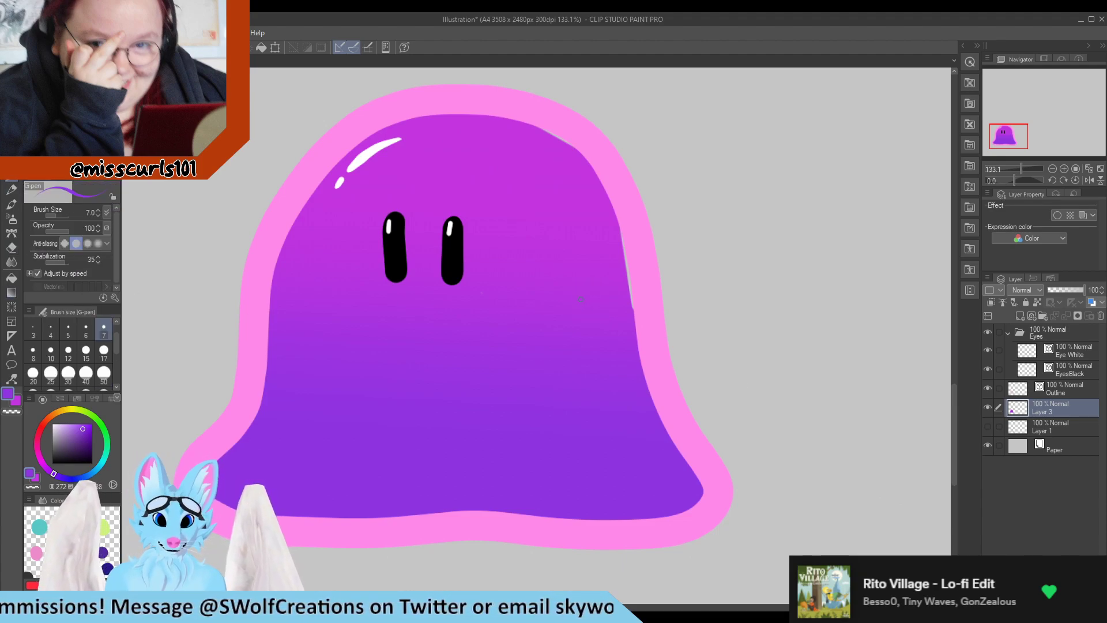
pyautogui.click(86, 350)
pyautogui.moveTo(615, 231)
pyautogui.mouseDown()
pyautogui.moveTo(634, 311)
pyautogui.moveTo(622, 229)
pyautogui.mouseUp()
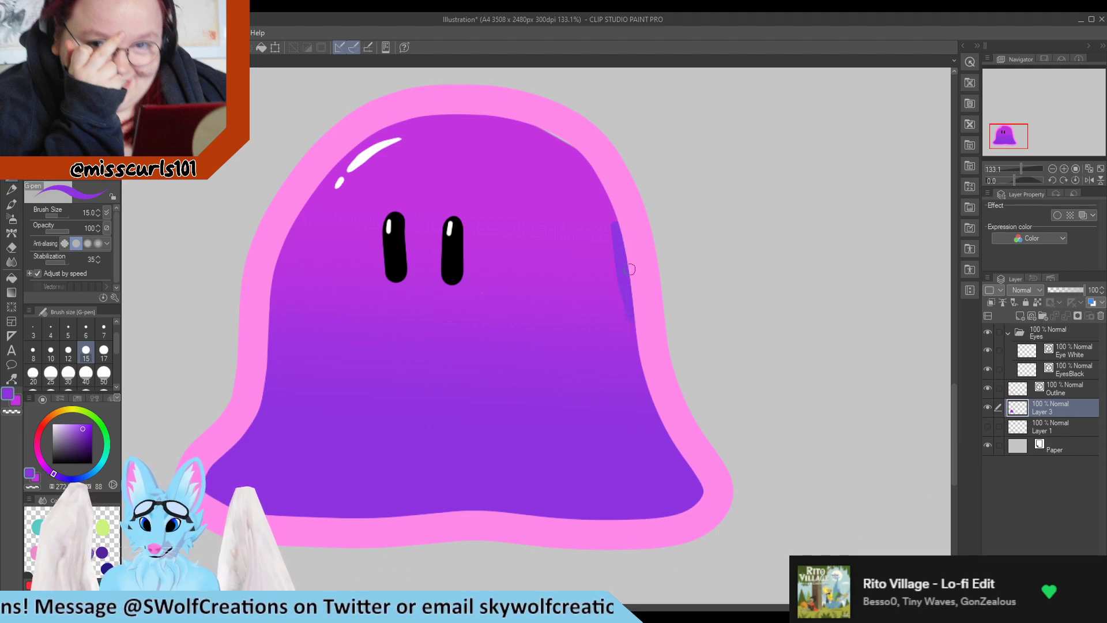
pyautogui.moveTo(515, 119); pyautogui.dragTo(589, 164)
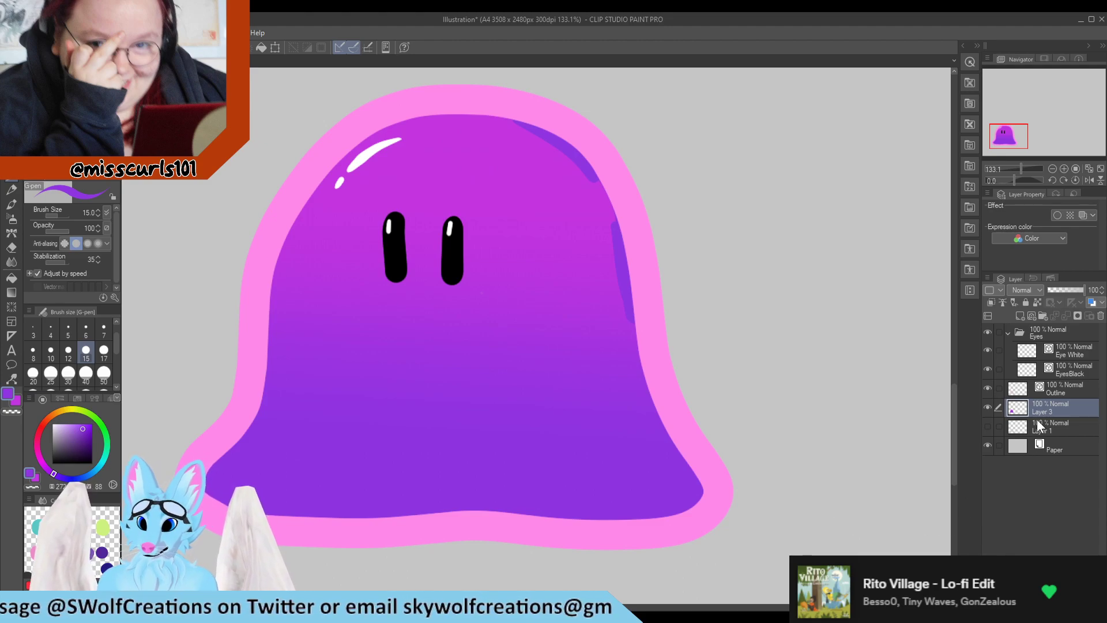
# Try applying the foreground-to-background gradient to Layer 3 again with a very short drag over the body
pyautogui.click(1036, 303)
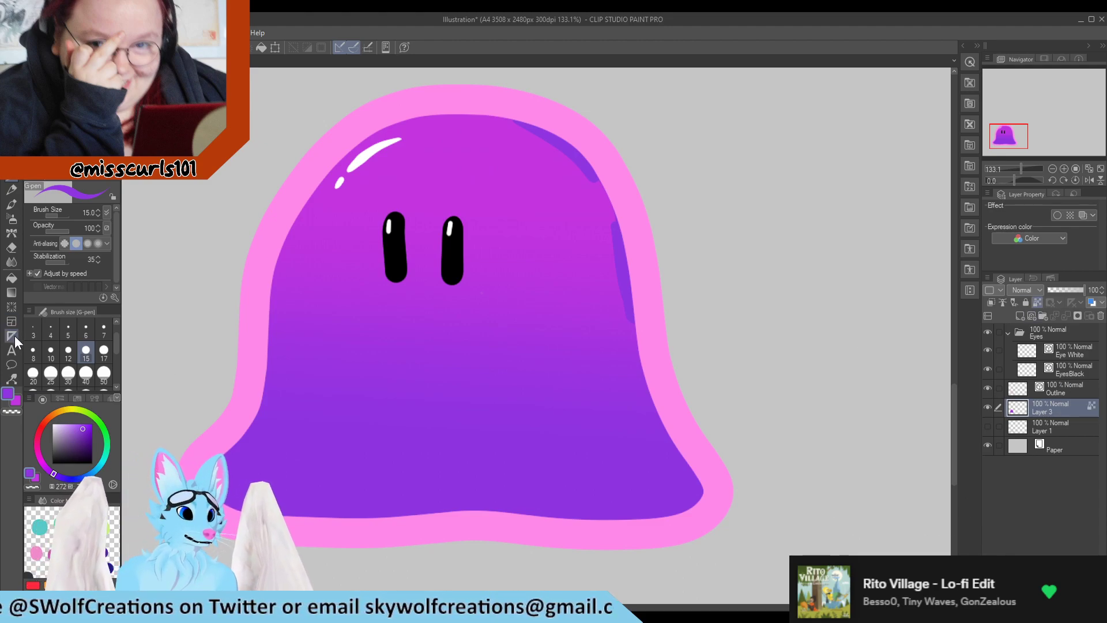
pyautogui.click(13, 291)
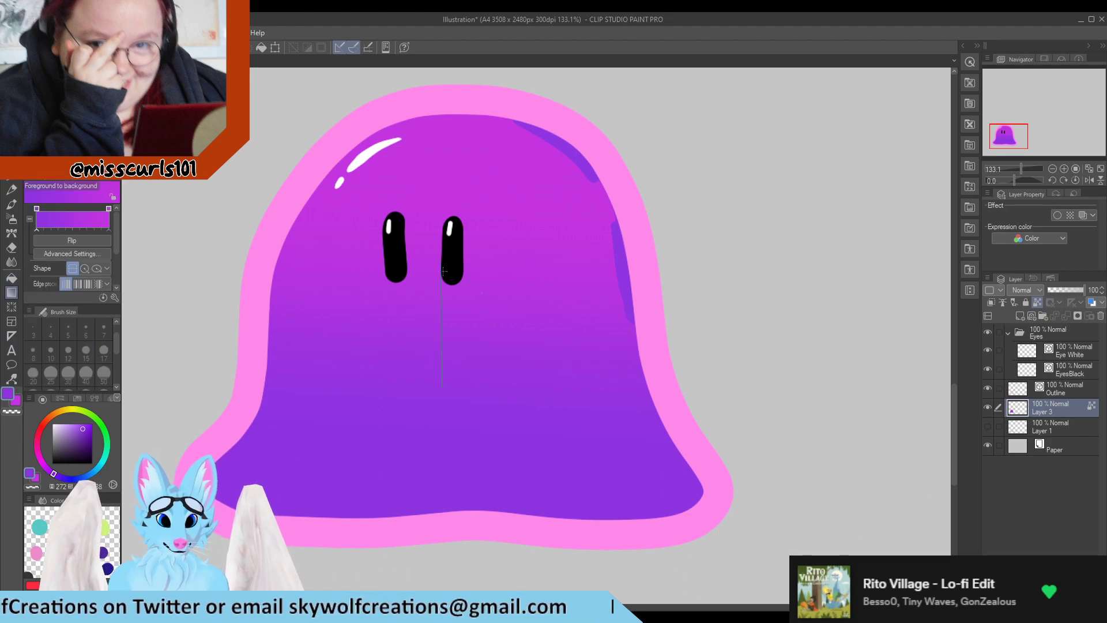
pyautogui.moveTo(443, 271); pyautogui.dragTo(444, 272)
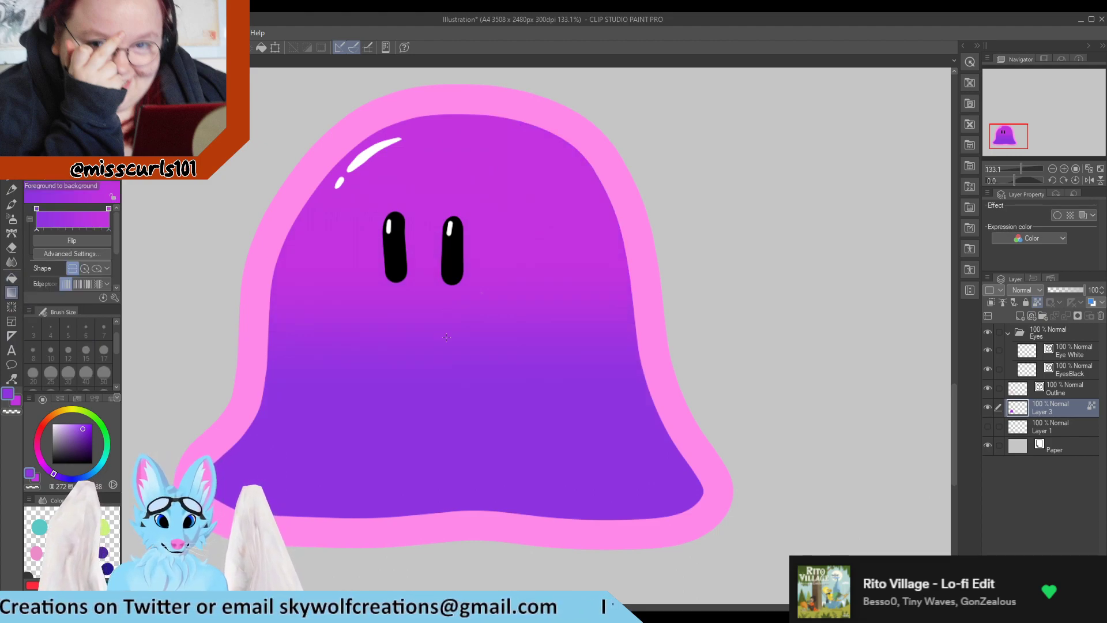
# Toggle the visibility of Layer 3, Outline and the Eyes layers to inspect how the fill sits under the outline
pyautogui.click(987, 407)
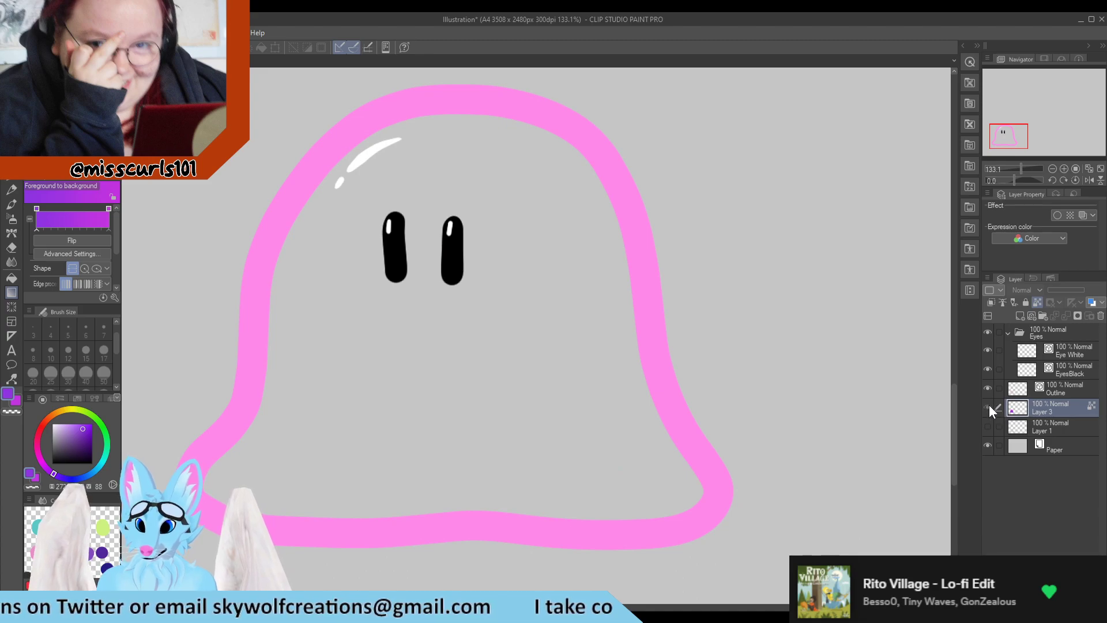
pyautogui.click(987, 407)
pyautogui.click(988, 387)
pyautogui.click(988, 388)
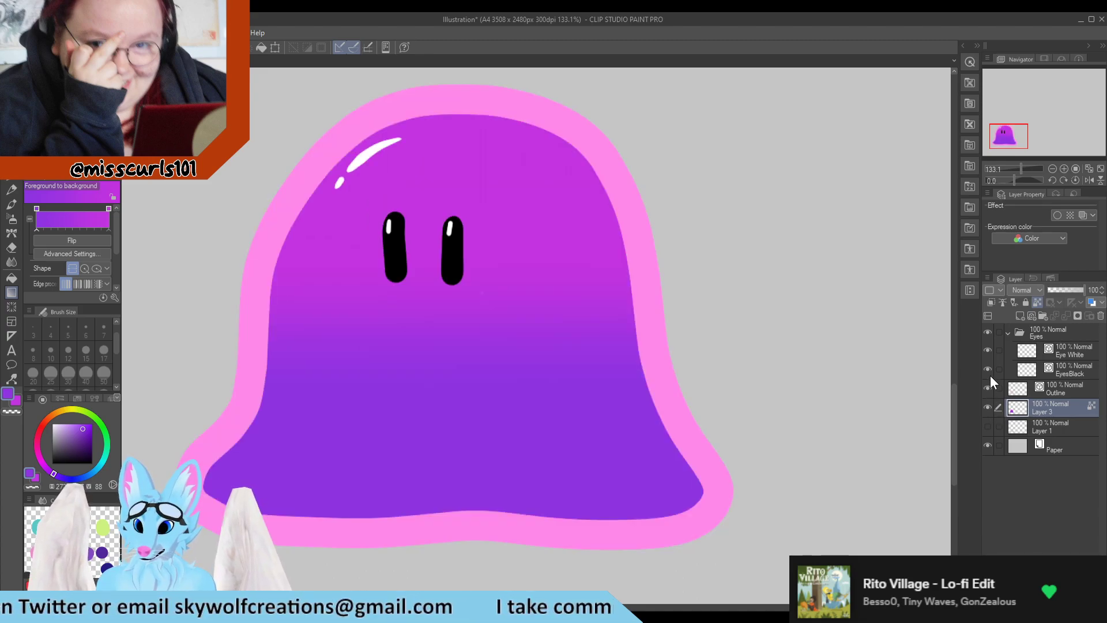
pyautogui.click(987, 369)
pyautogui.click(987, 369)
pyautogui.click(988, 369)
pyautogui.click(987, 369)
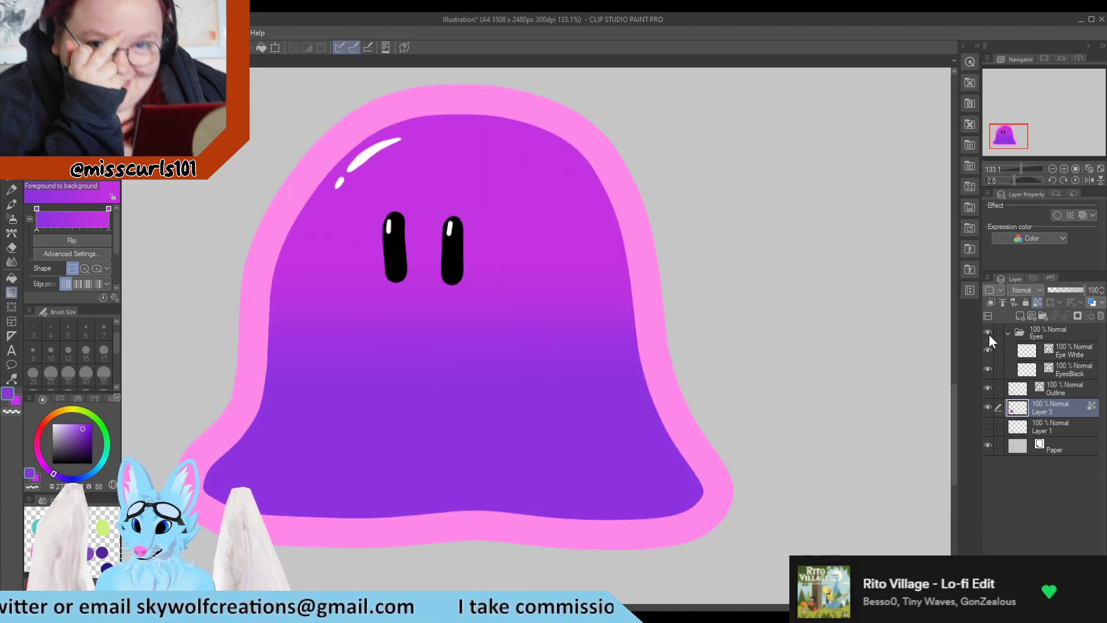
pyautogui.click(988, 333)
pyautogui.click(988, 334)
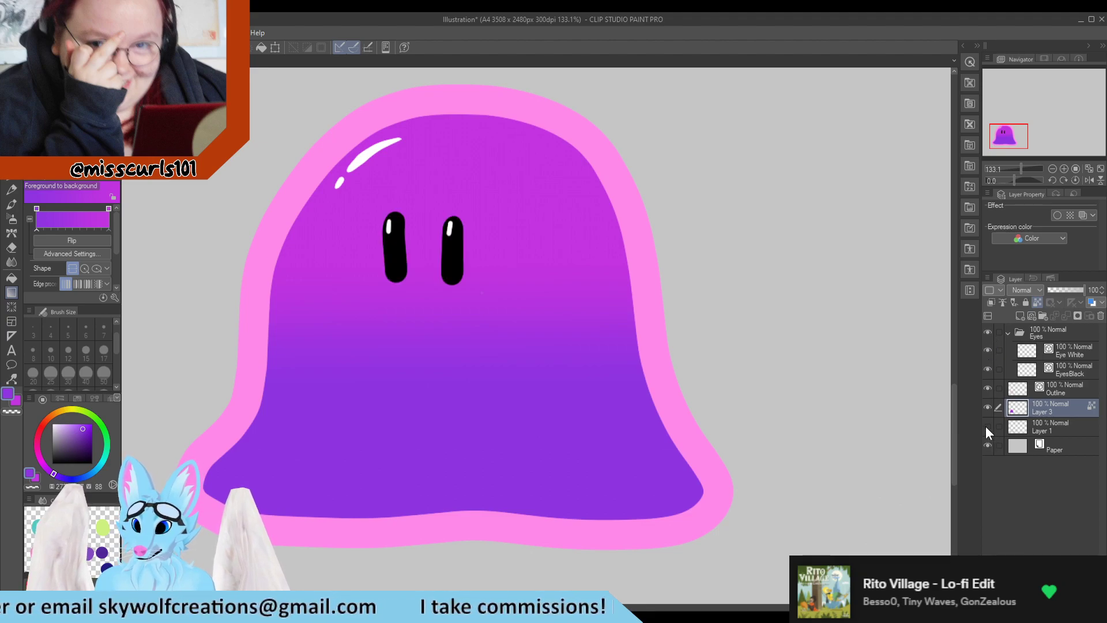
pyautogui.click(987, 386)
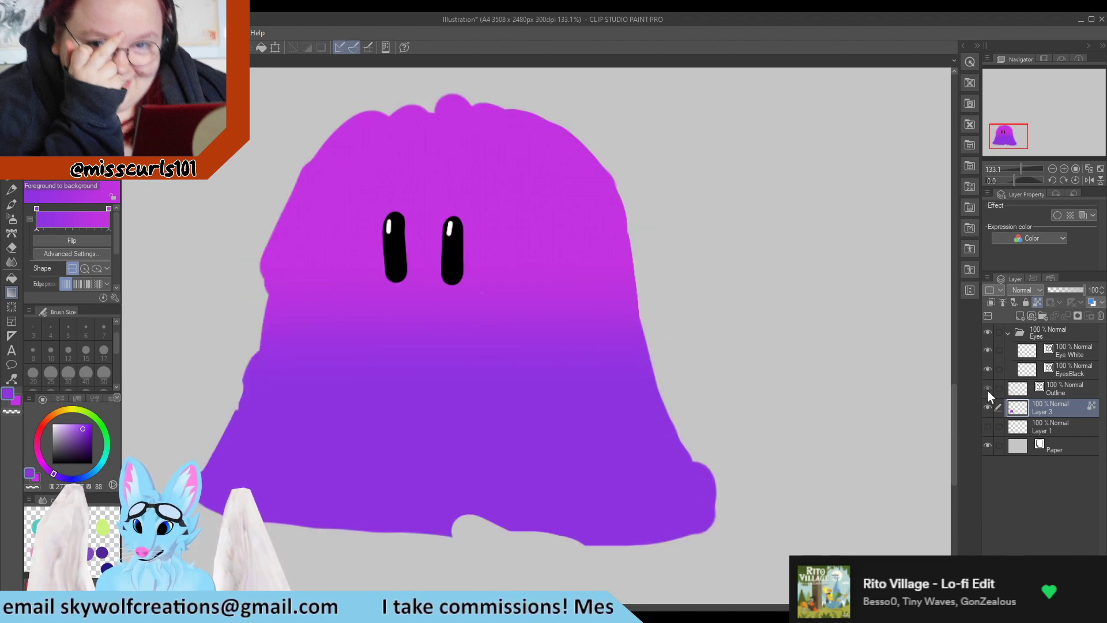
pyautogui.click(987, 389)
pyautogui.click(987, 390)
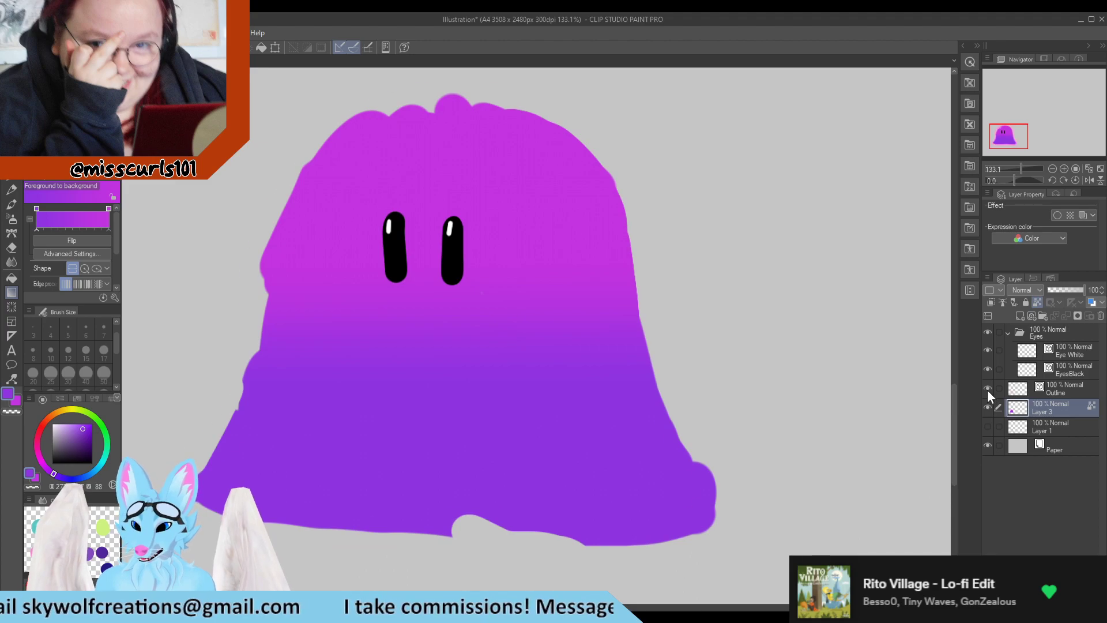
pyautogui.click(987, 388)
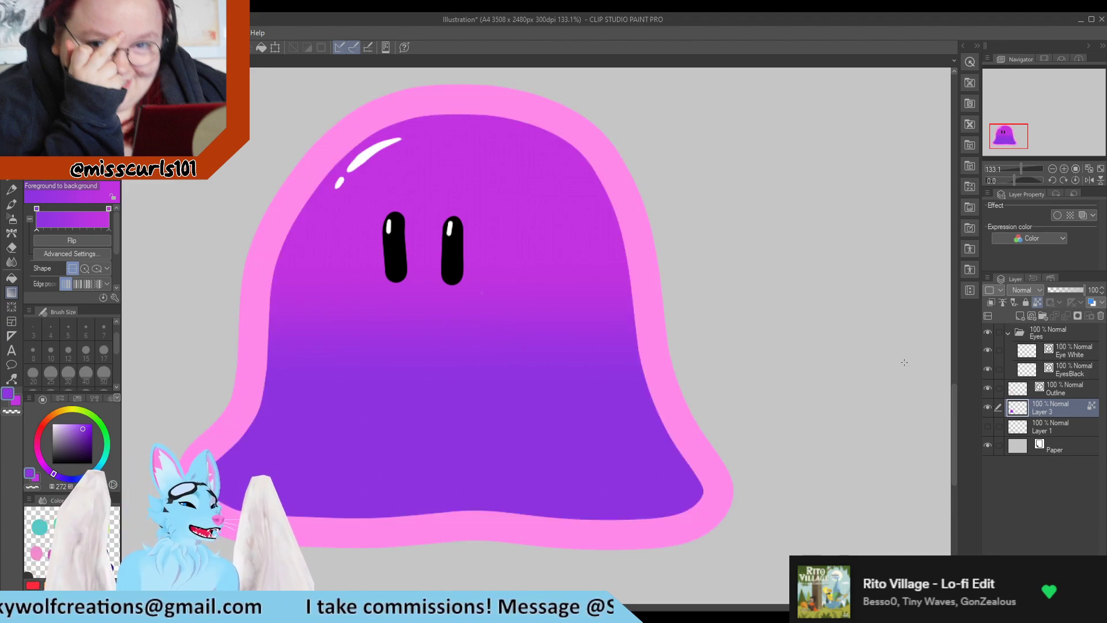
# Lock Layer 3's transparent pixels and paint a short test stroke on the body with the G-pen
pyautogui.click(1037, 302)
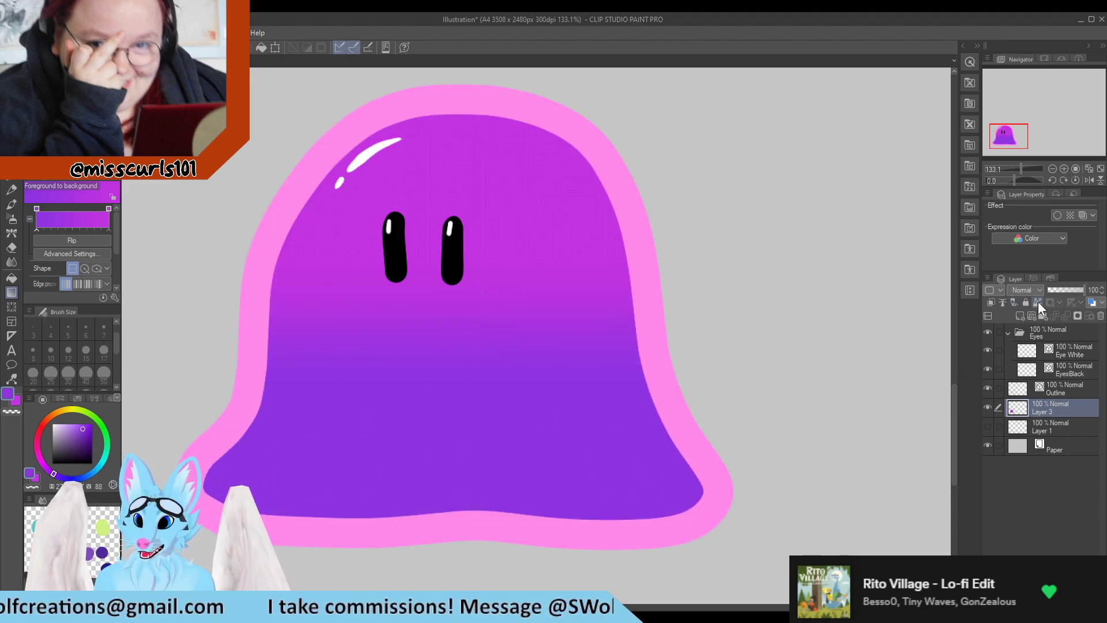
pyautogui.press('p')
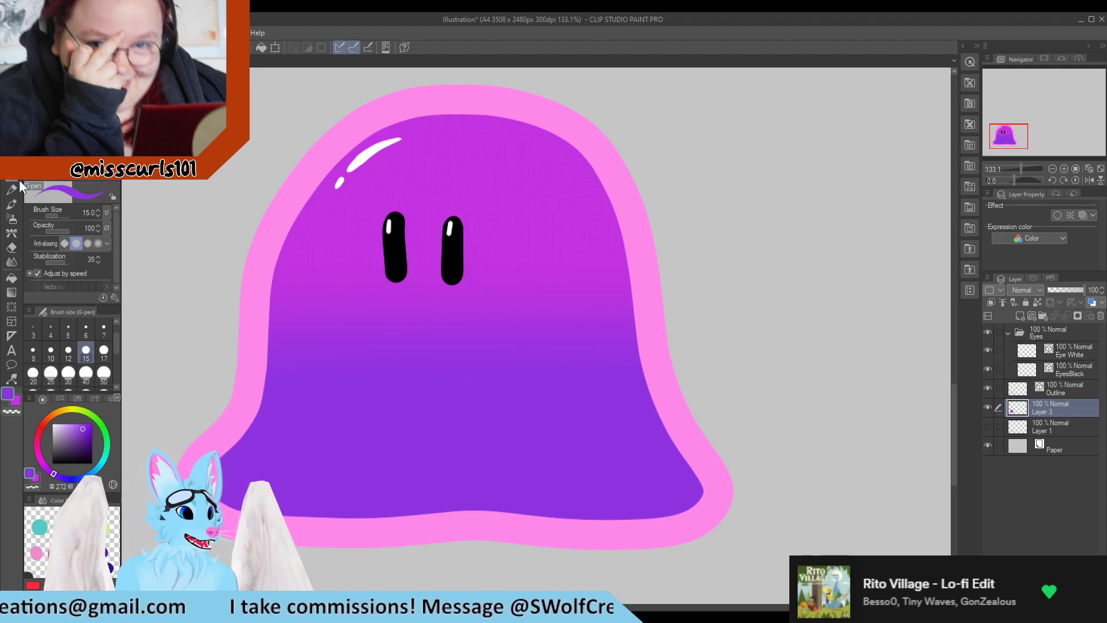
pyautogui.moveTo(478, 293); pyautogui.dragTo(499, 279)
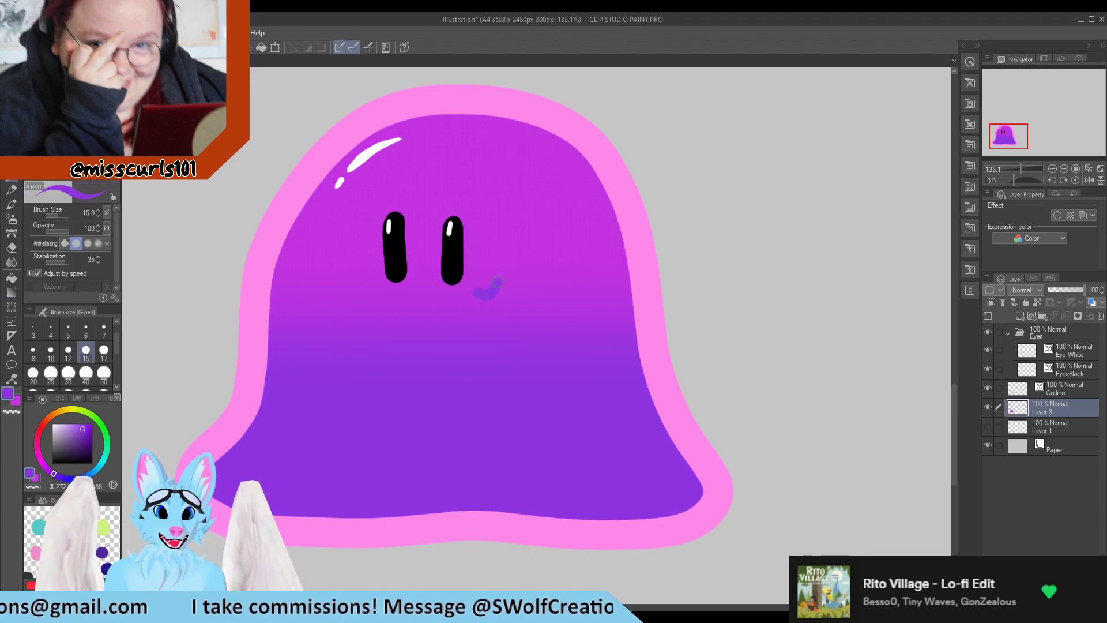
pyautogui.click(1035, 302)
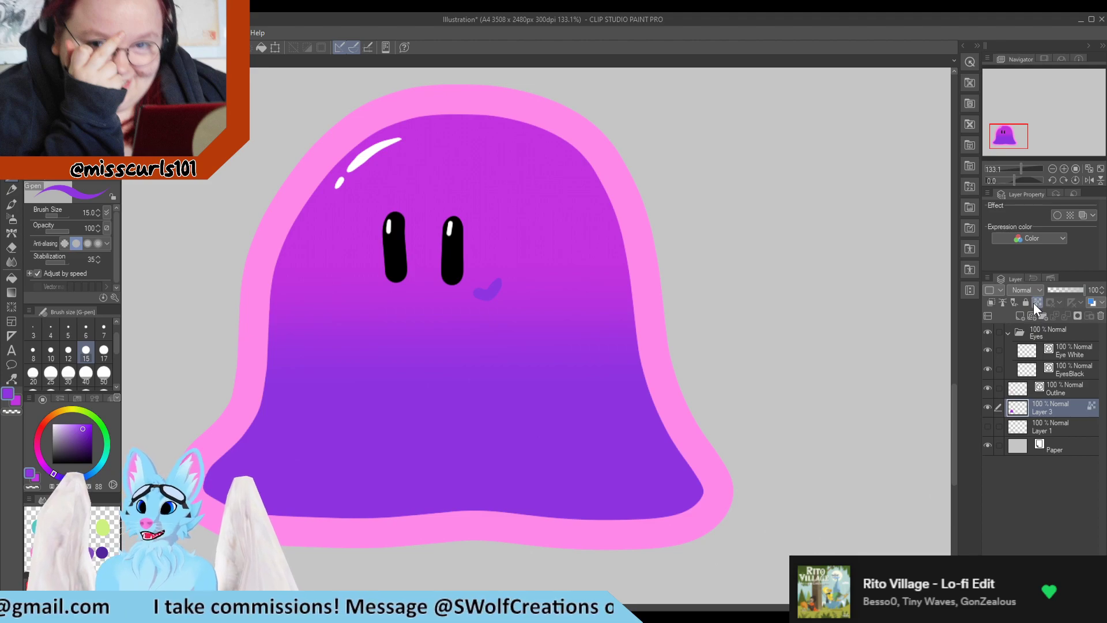
# Reapply the foreground-to-background gradient on Layer 3 vertically, purple at the bottom fading to magenta at the top
pyautogui.click(11, 292)
pyautogui.moveTo(473, 429); pyautogui.dragTo(476, 334)
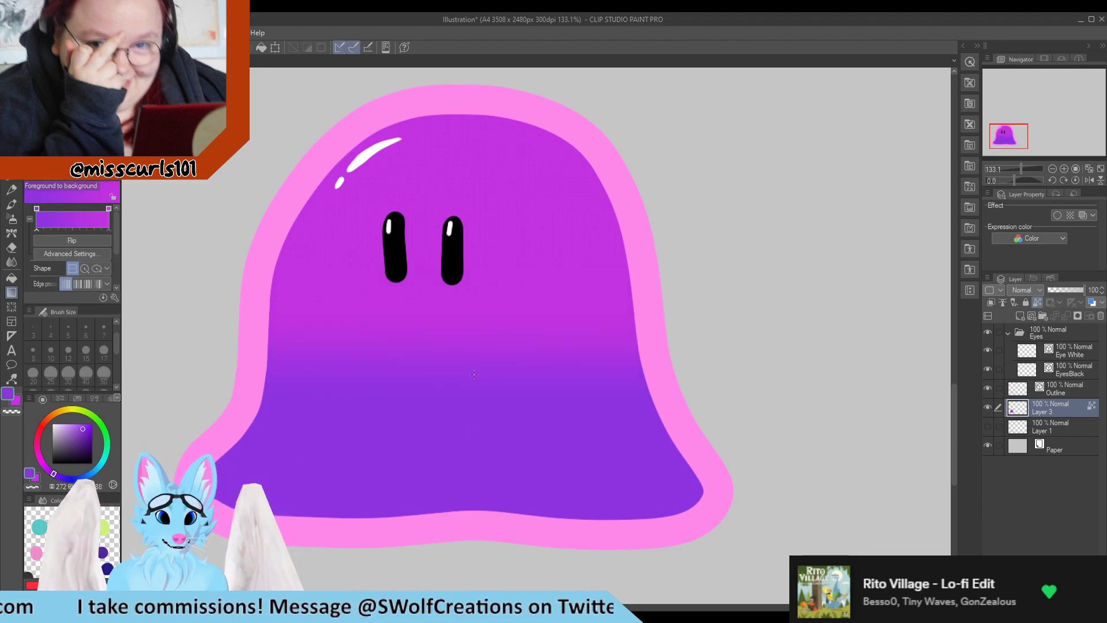
pyautogui.moveTo(455, 381); pyautogui.dragTo(455, 374)
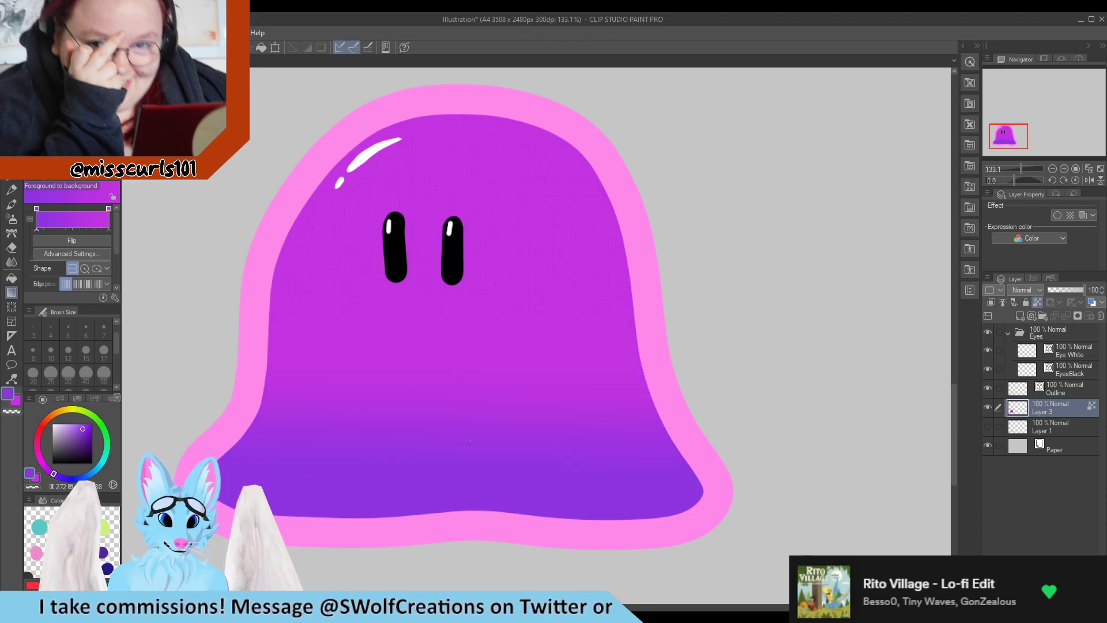
pyautogui.moveTo(457, 284); pyautogui.dragTo(457, 173)
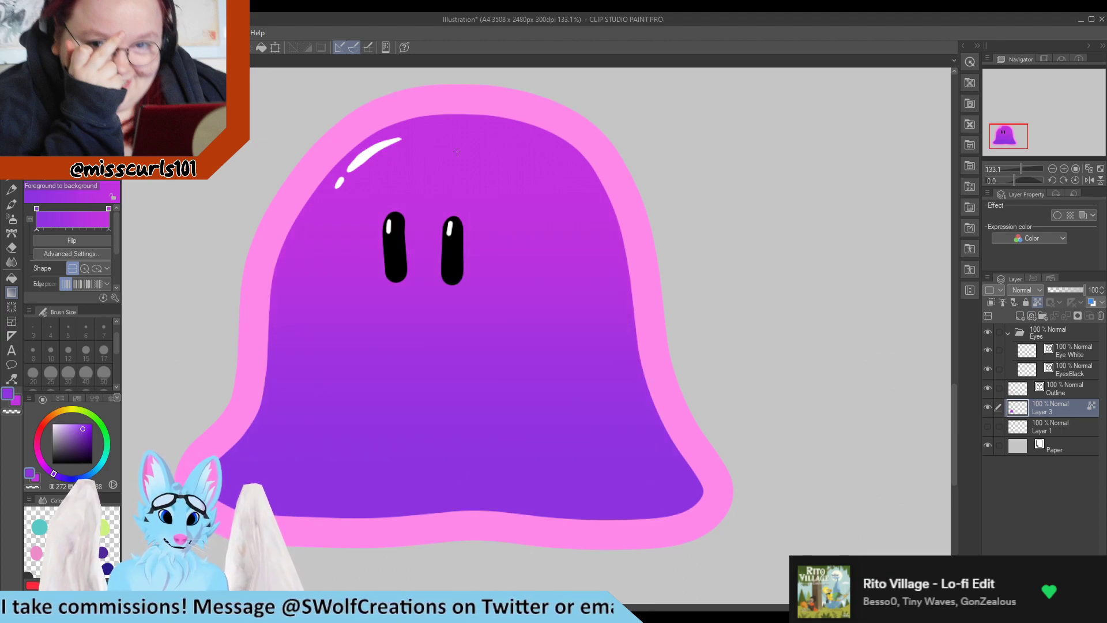
pyautogui.moveTo(449, 388); pyautogui.dragTo(448, 388)
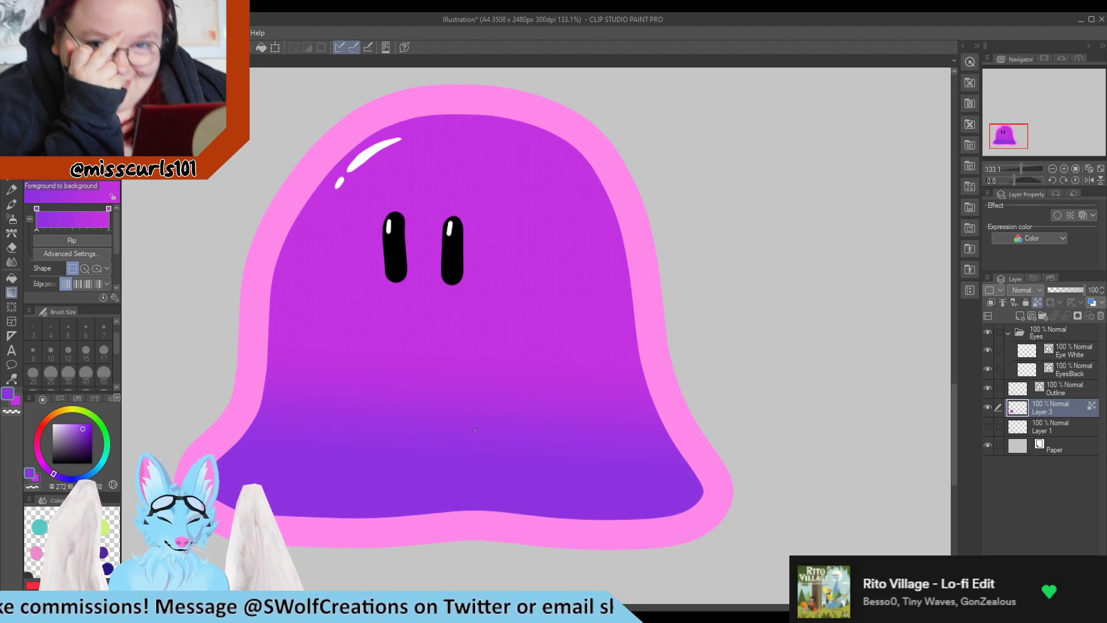
# Sample black from an eye as the drawing color and set the G-pen size to 7
pyautogui.scroll(-15, 460, 372)
pyautogui.scroll(4, 440, 336)
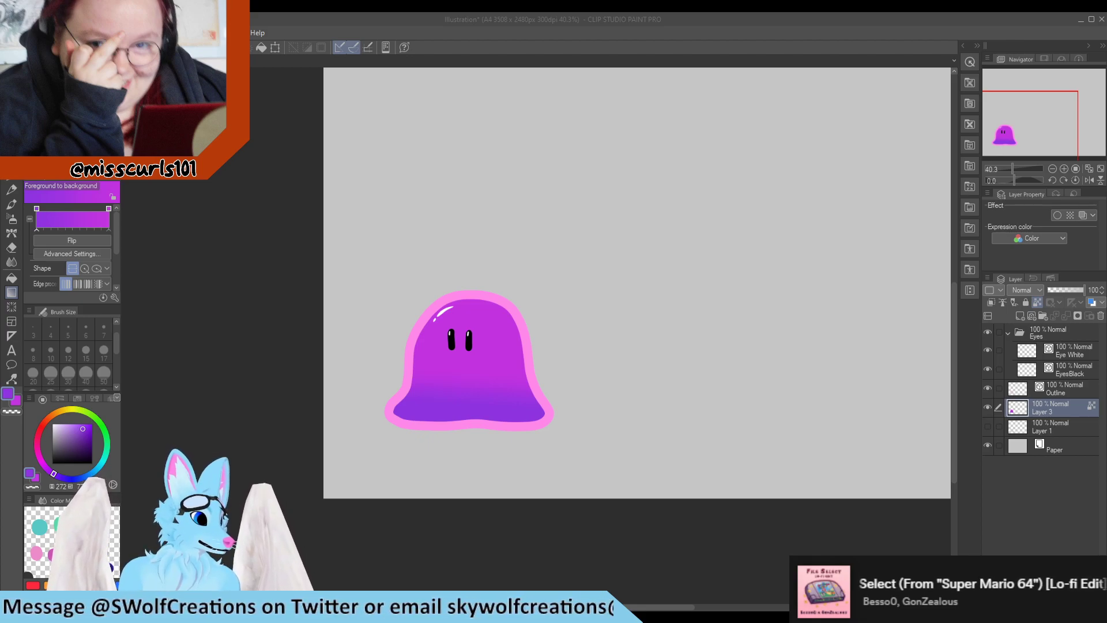
pyautogui.click(342, 550)
pyautogui.scroll(5, 362, 413)
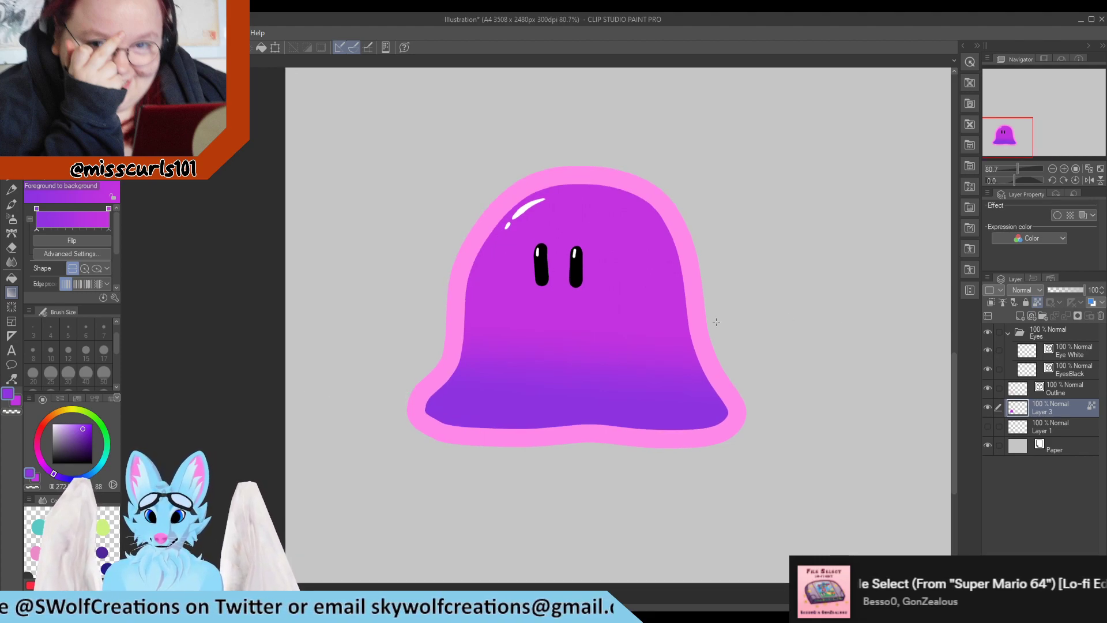
pyautogui.keyDown('alt'); pyautogui.click(577, 270); pyautogui.keyUp('alt')
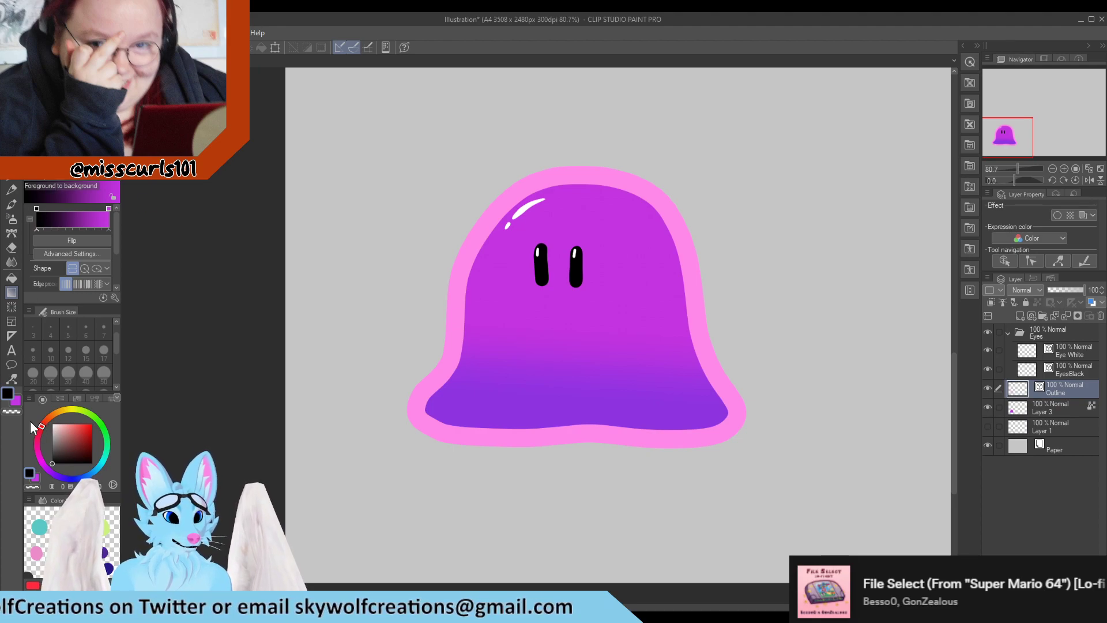
pyautogui.click(10, 189)
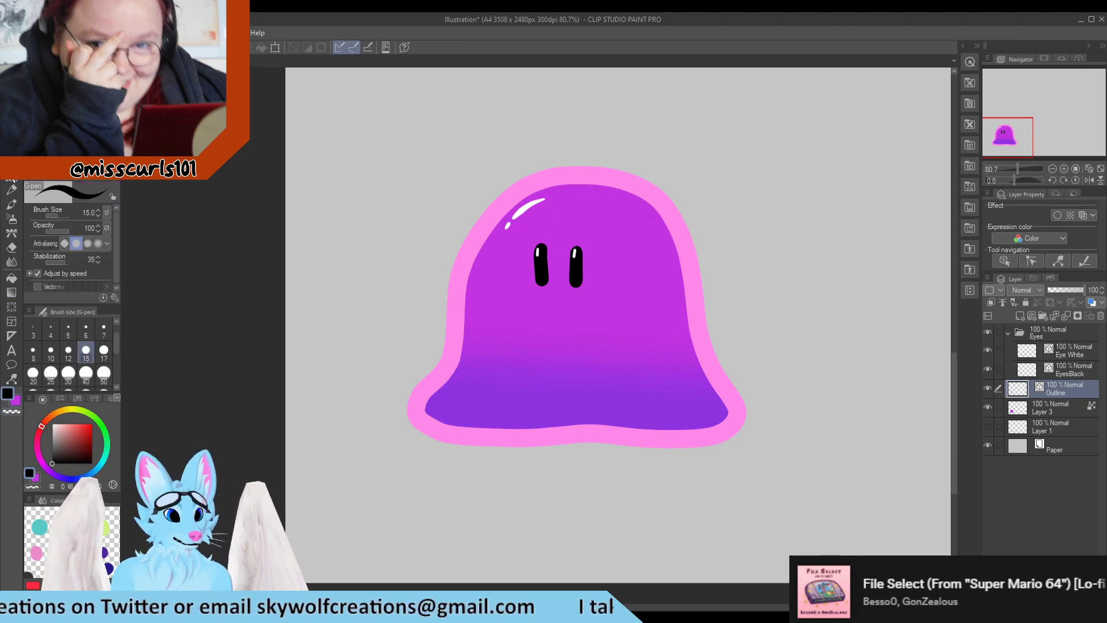
pyautogui.scroll(5, 570, 323)
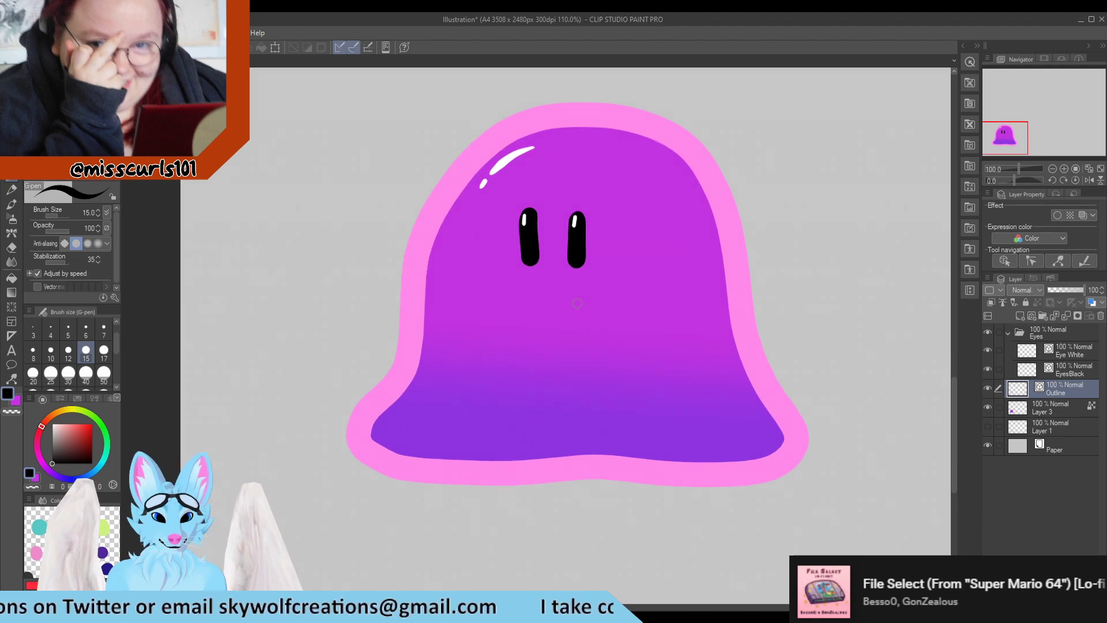
pyautogui.click(103, 327)
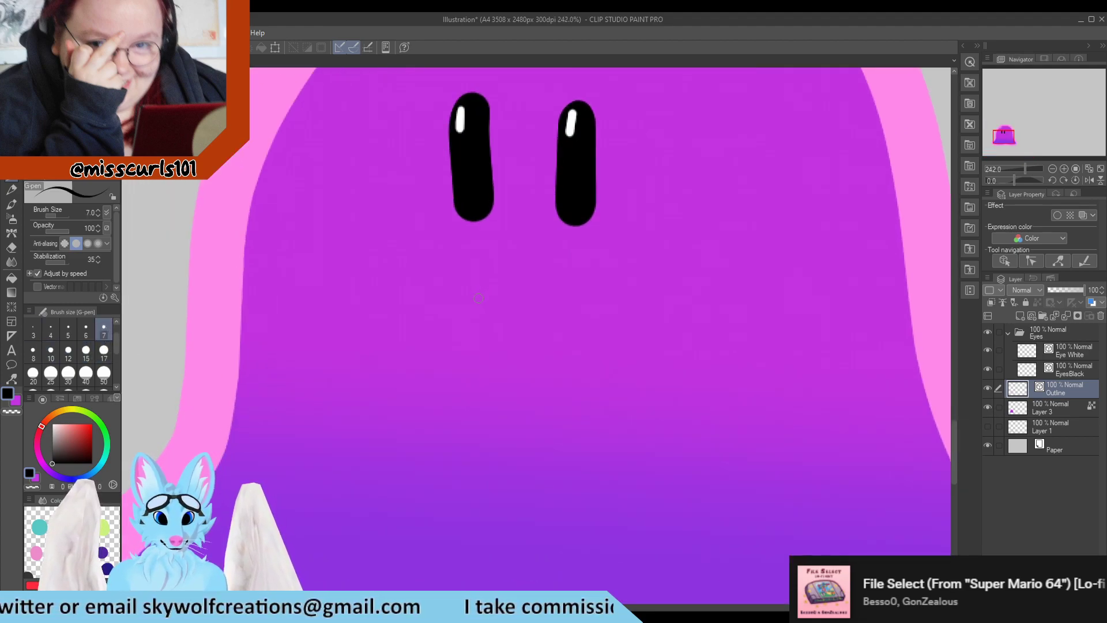
pyautogui.moveTo(478, 297)
pyautogui.mouseDown()
pyautogui.moveTo(540, 297)
pyautogui.moveTo(492, 314)
pyautogui.moveTo(524, 316)
pyautogui.moveTo(543, 297)
pyautogui.mouseUp()
pyautogui.hotkey('ctrl', 'z')
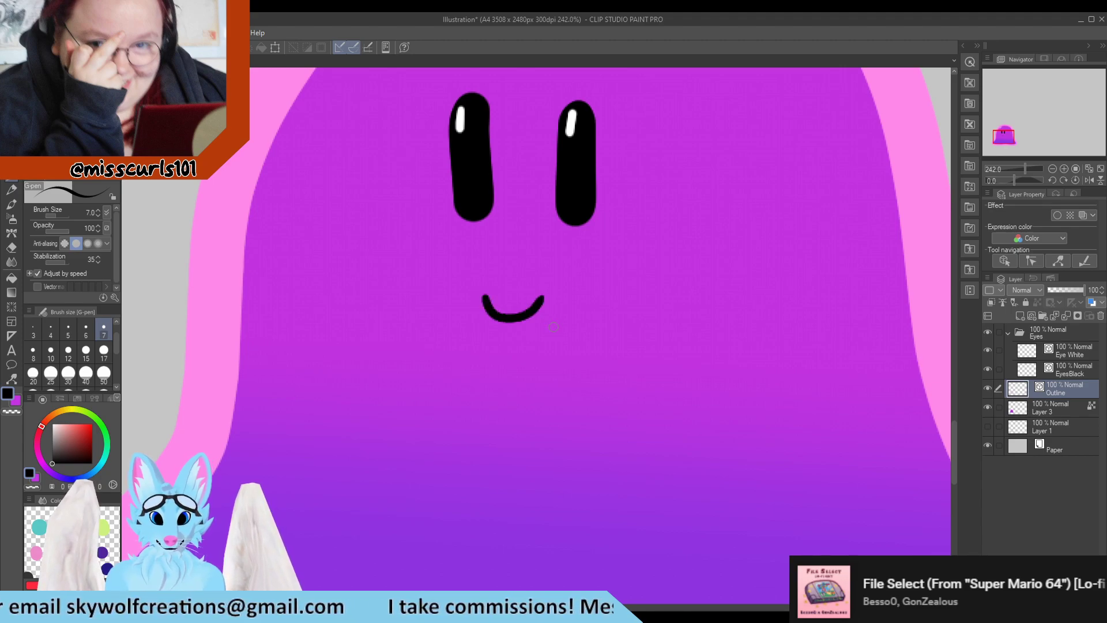
pyautogui.hotkey('ctrl', 'z')
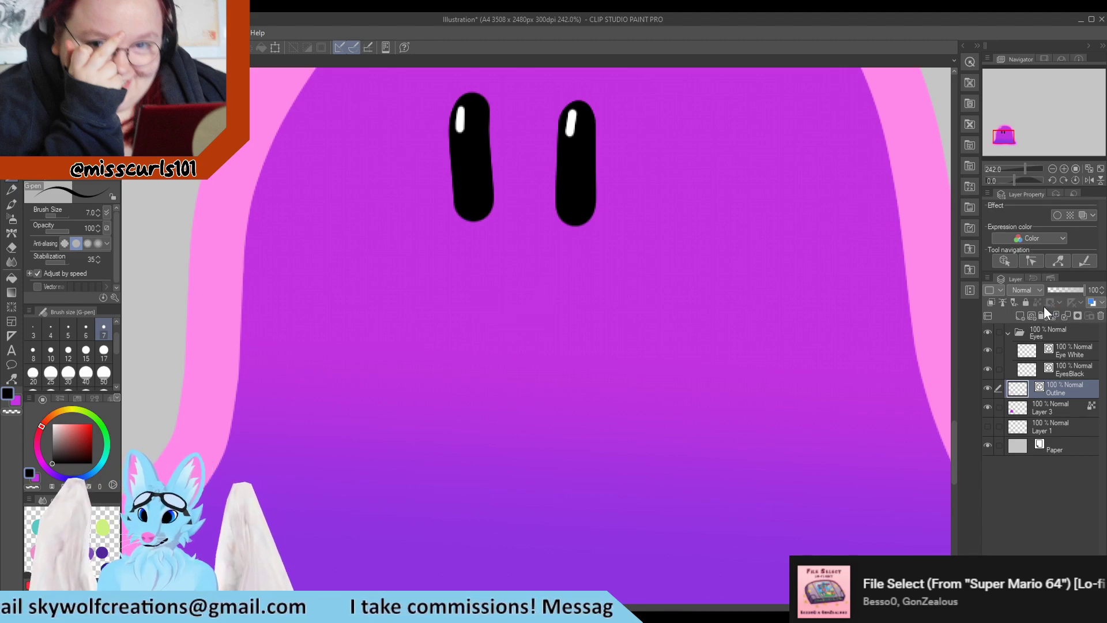
# Collapse the Eyes folder and create a new folder named Mouths above it
pyautogui.click(1011, 333)
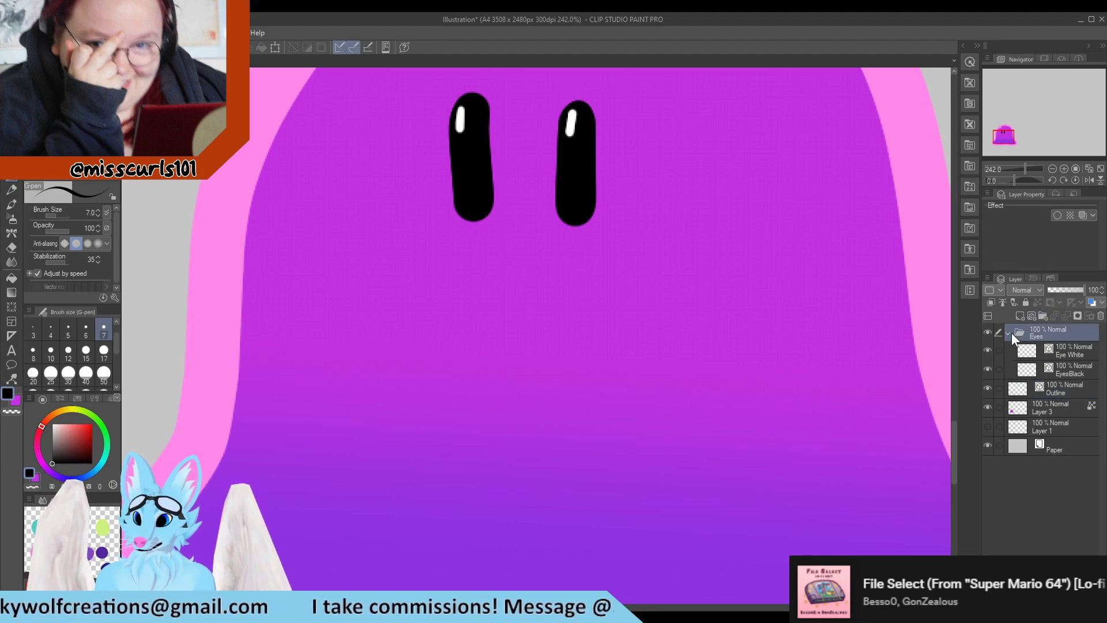
pyautogui.click(1009, 333)
pyautogui.click(1044, 316)
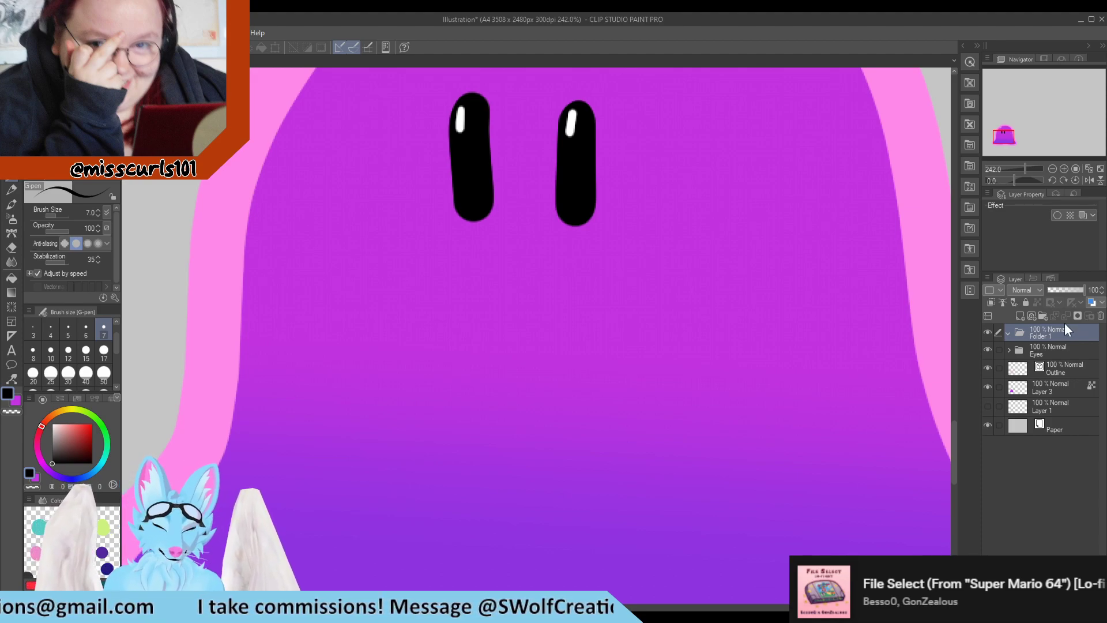
pyautogui.click(1022, 316)
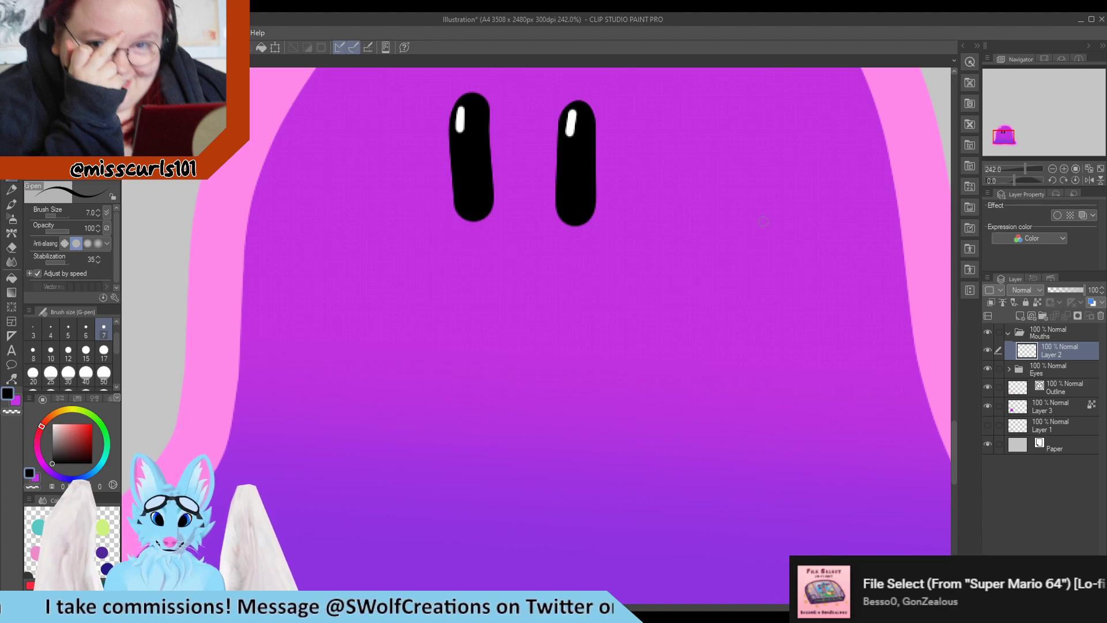
pyautogui.moveTo(506, 299); pyautogui.dragTo(522, 296)
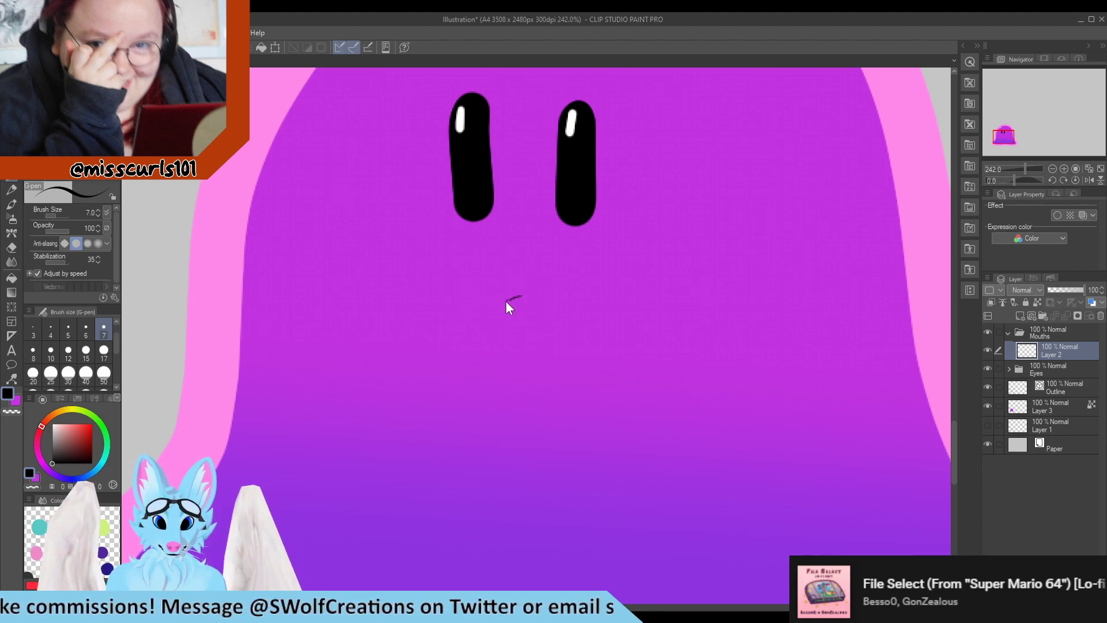
pyautogui.hotkey('ctrl', 'z')
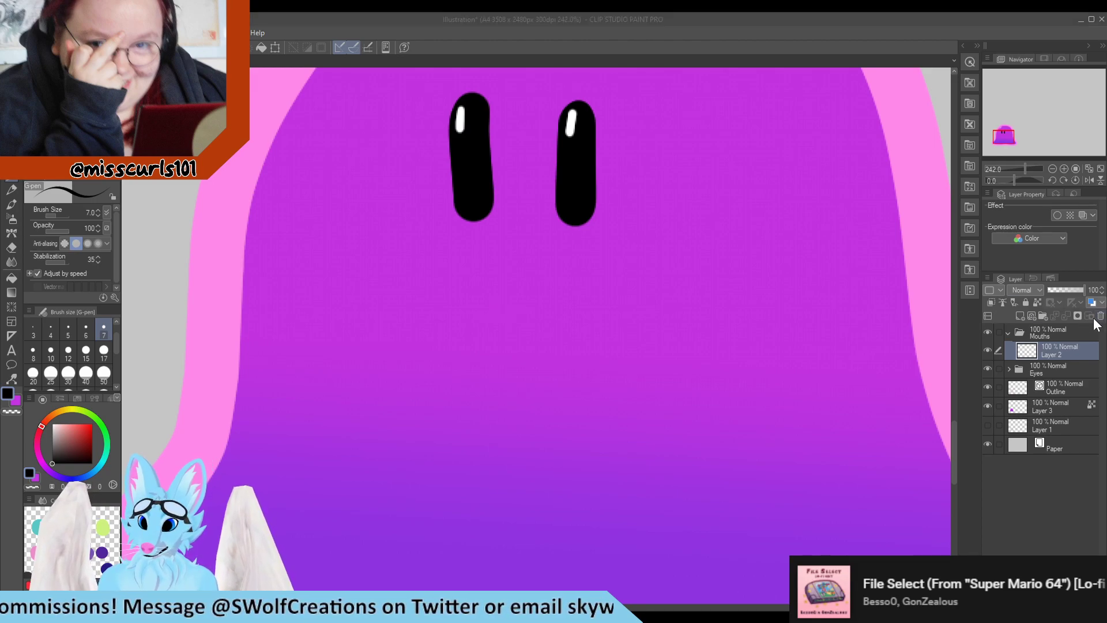
pyautogui.hotkey('ctrl', 'z')
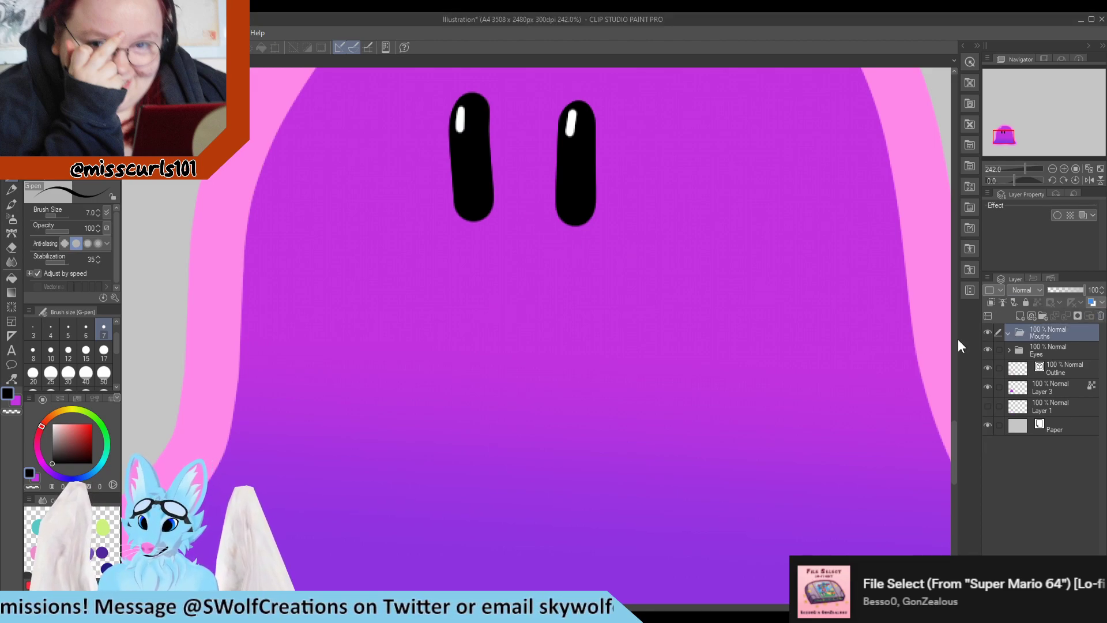
# Add a layer named Smile in the Mouths folder and draw a small black smile under the eyes
pyautogui.click(1033, 315)
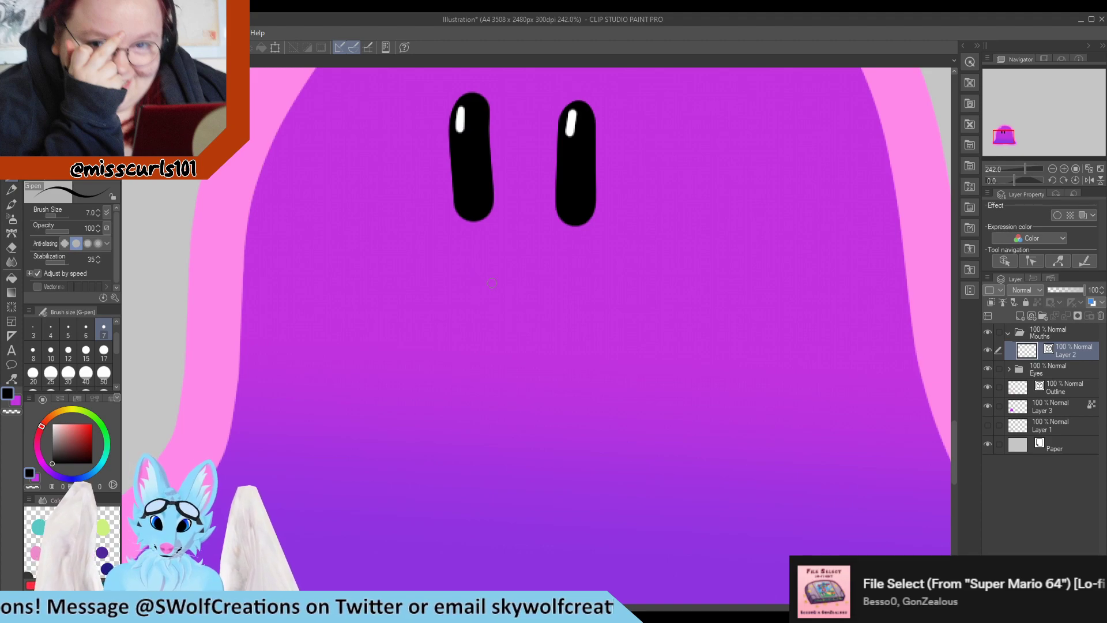
pyautogui.moveTo(483, 298)
pyautogui.mouseDown()
pyautogui.moveTo(504, 327)
pyautogui.moveTo(522, 299)
pyautogui.moveTo(509, 339)
pyautogui.moveTo(539, 299)
pyautogui.moveTo(539, 312)
pyautogui.moveTo(513, 314)
pyautogui.moveTo(543, 289)
pyautogui.mouseUp()
pyautogui.hotkey('ctrl', 'z')
pyautogui.hotkey('ctrl', 'z')
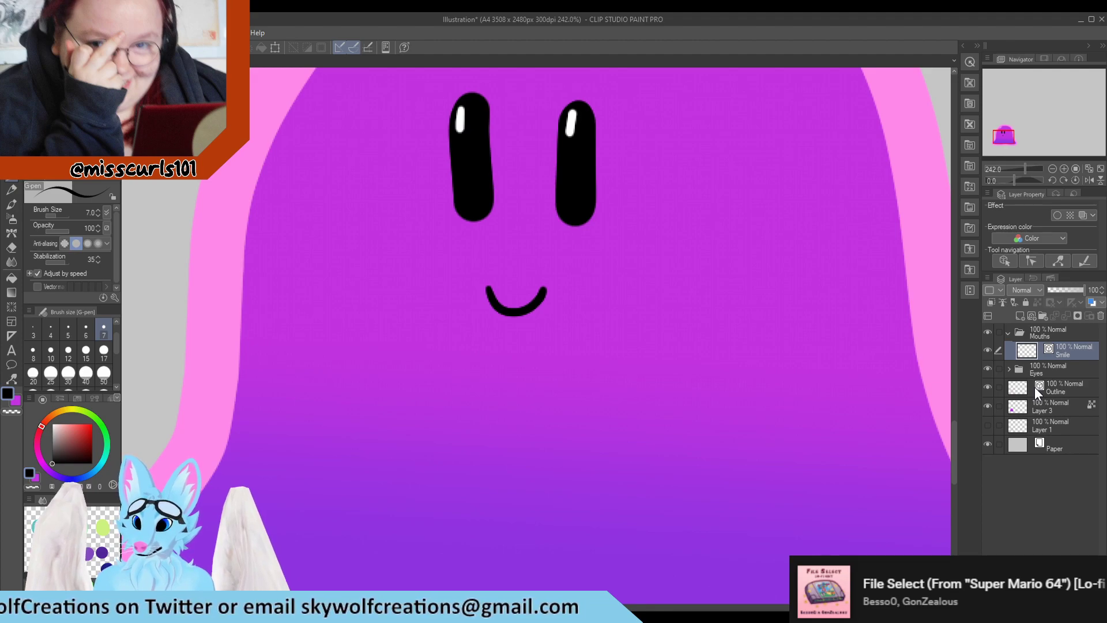
pyautogui.scroll(-4, 578, 349)
pyautogui.scroll(2, 578, 349)
pyautogui.scroll(-1, 900, 374)
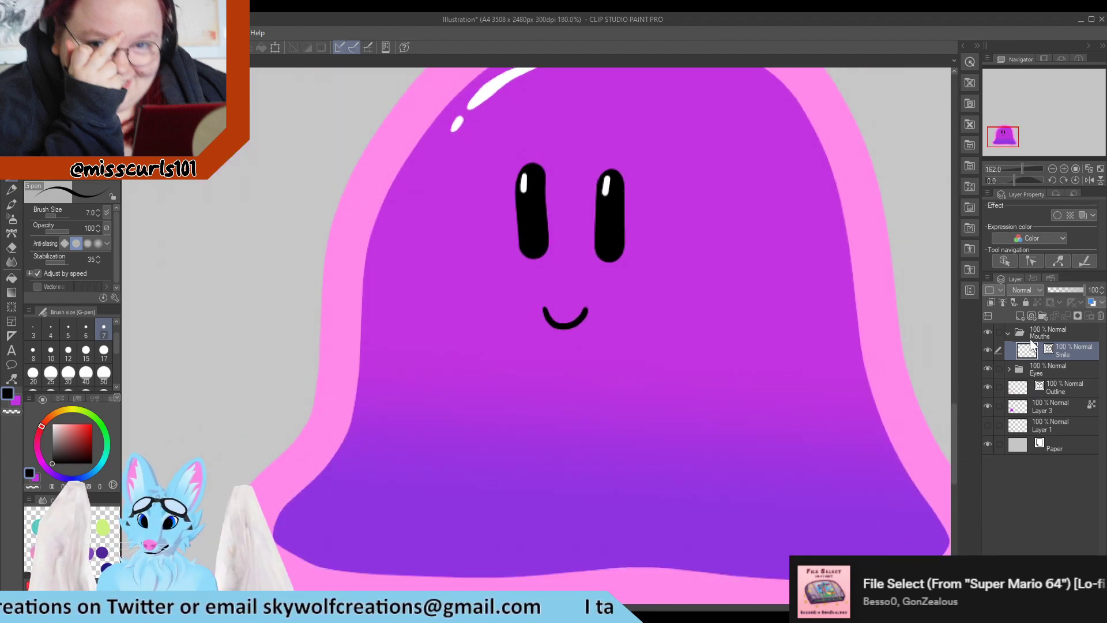
# Lower the Smile layer's opacity to 31%
pyautogui.click(1060, 290)
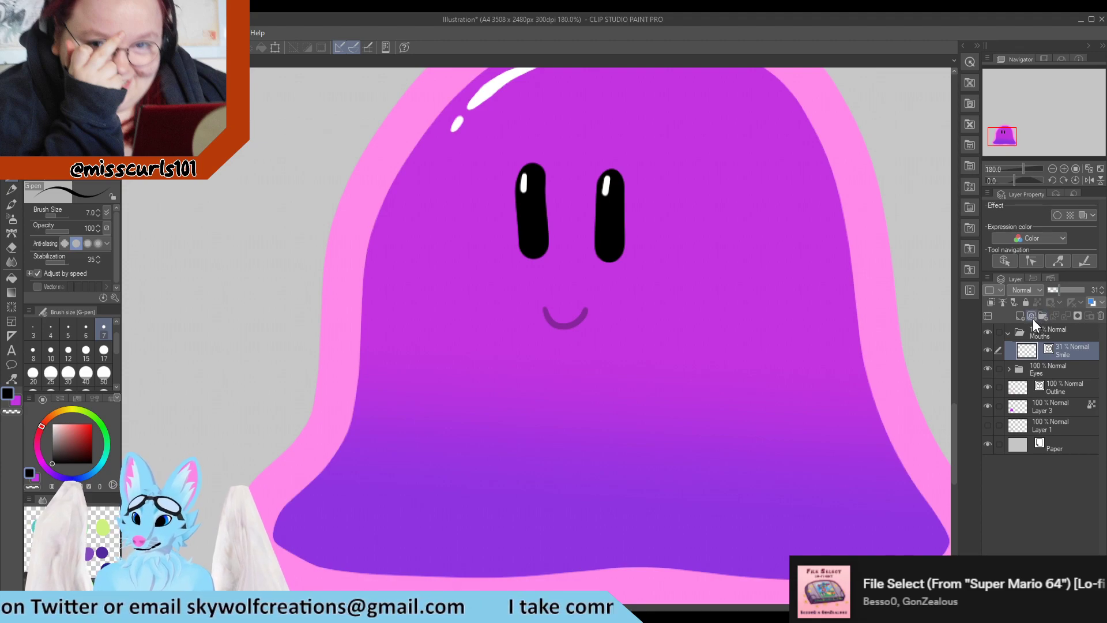
pyautogui.scroll(-3, 429, 293)
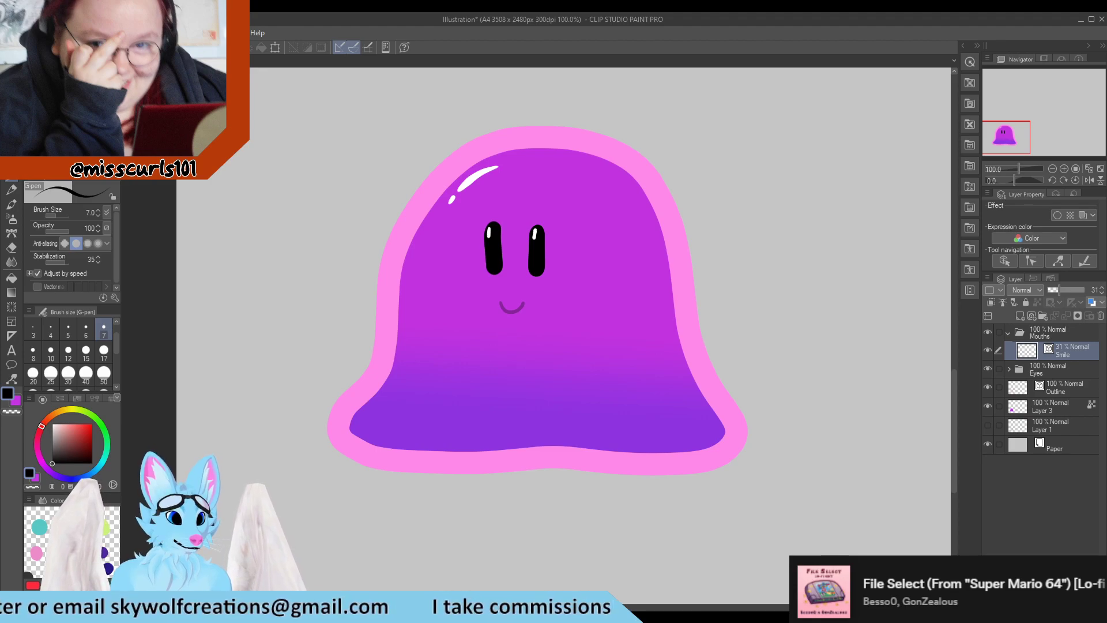
pyautogui.scroll(-2, 405, 379)
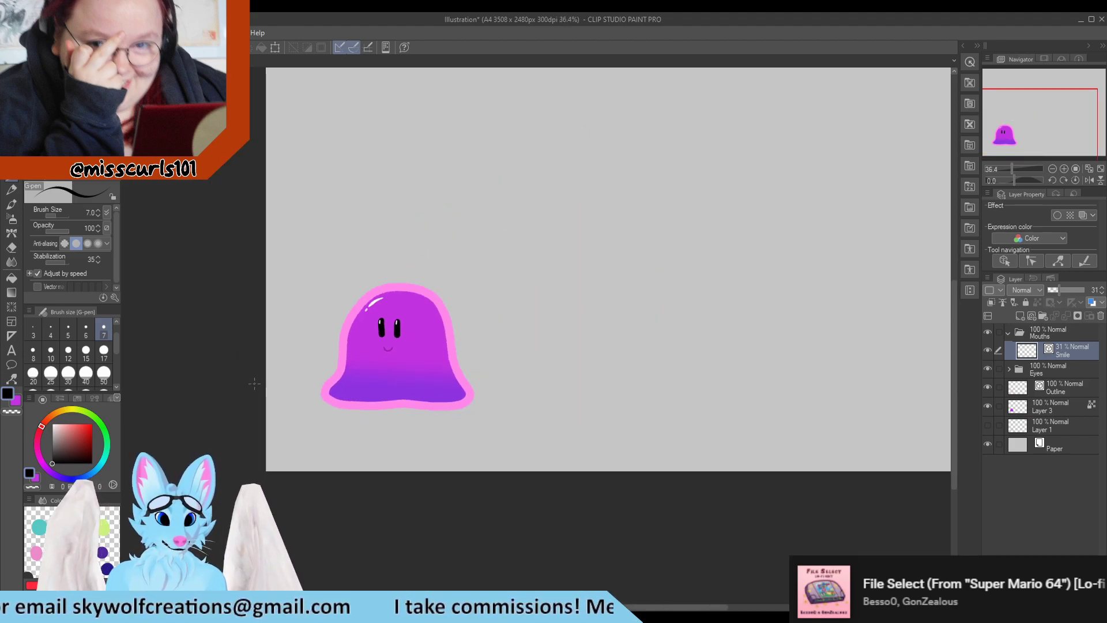
pyautogui.scroll(2, 201, 365)
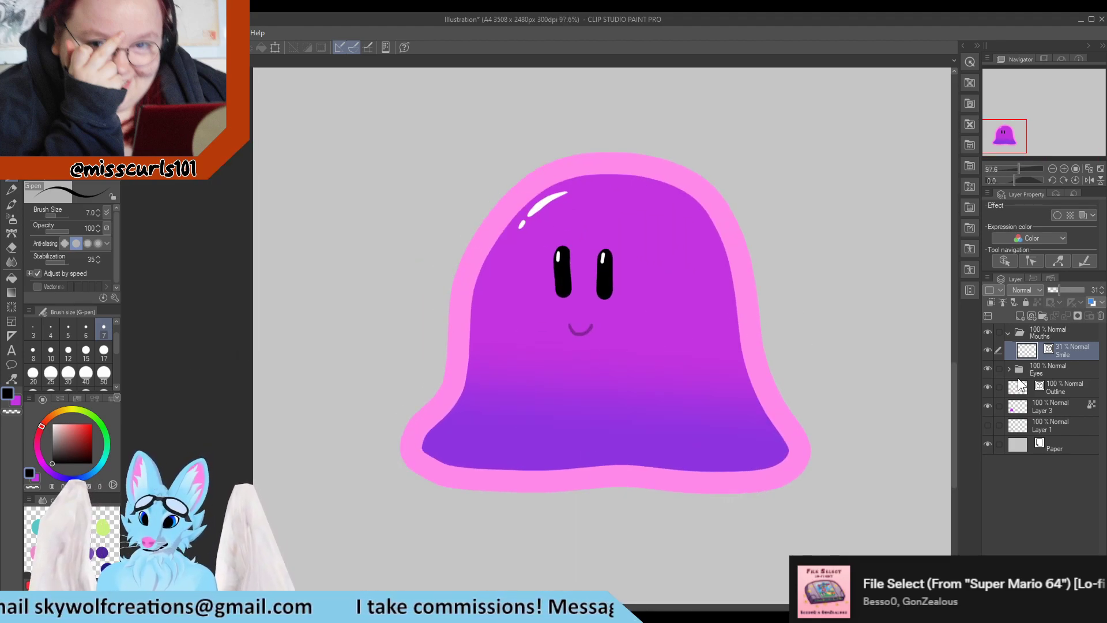
# Add a new layer above Smile in the Mouths folder and draw a black open-smile outline under the eyes
pyautogui.click(1067, 369)
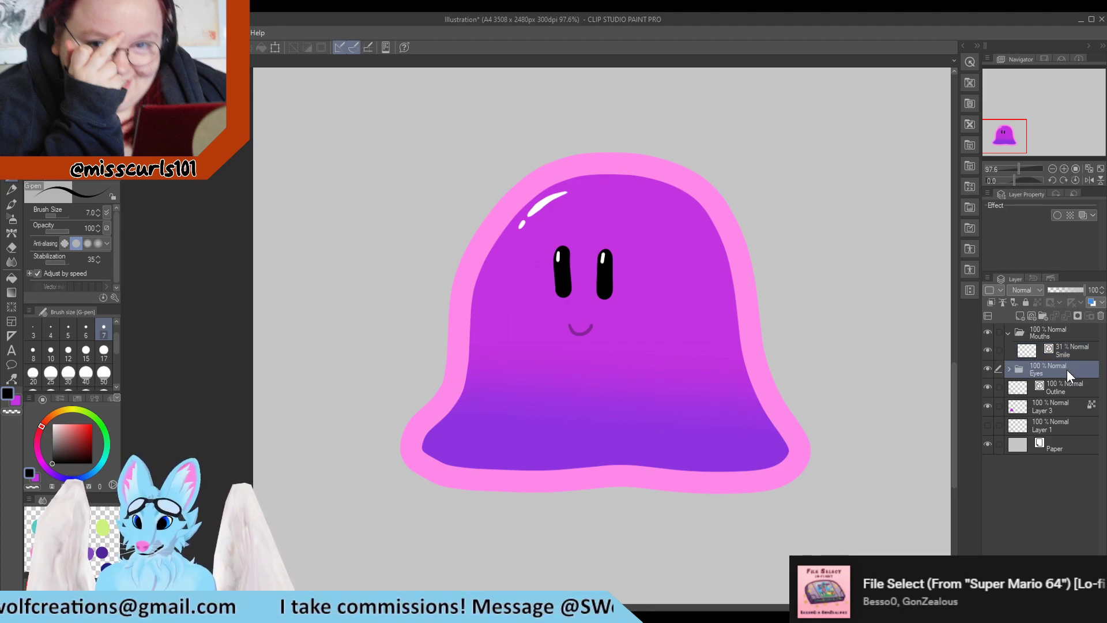
pyautogui.click(1071, 355)
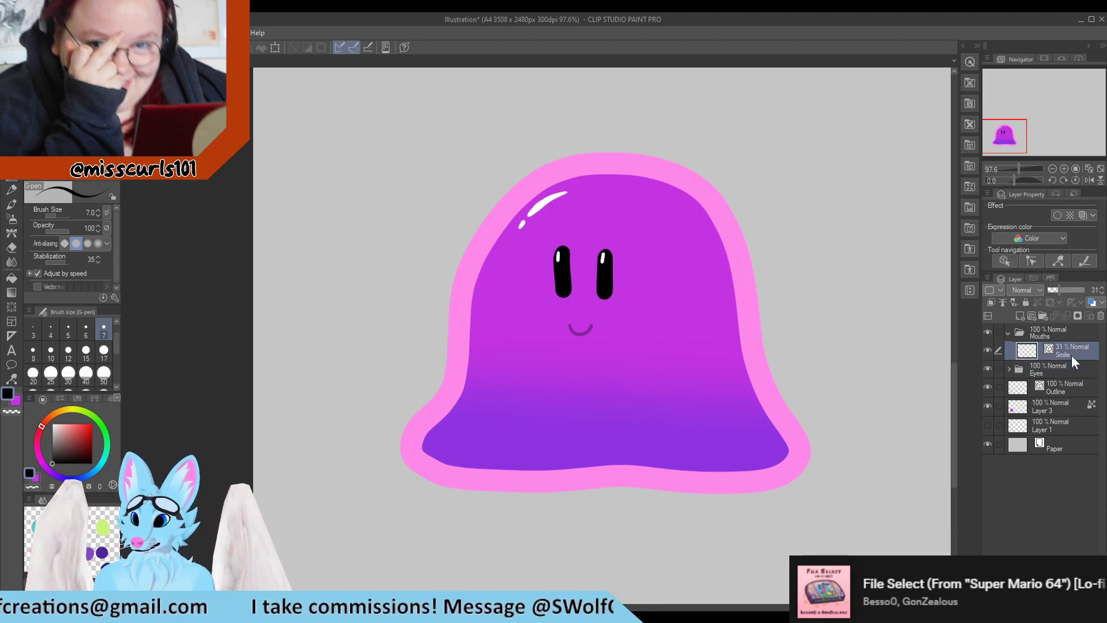
pyautogui.click(1032, 316)
pyautogui.scroll(4, 574, 323)
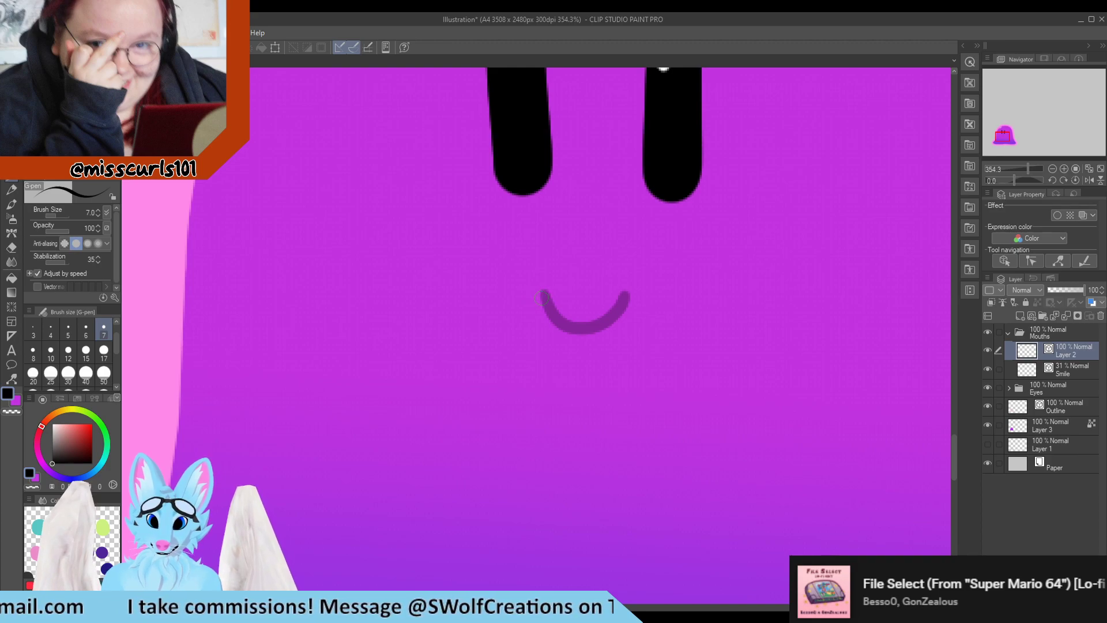
pyautogui.moveTo(540, 296)
pyautogui.mouseDown()
pyautogui.moveTo(590, 317)
pyautogui.moveTo(621, 304)
pyautogui.moveTo(639, 321)
pyautogui.moveTo(620, 355)
pyautogui.moveTo(565, 367)
pyautogui.moveTo(529, 343)
pyautogui.moveTo(525, 293)
pyautogui.moveTo(541, 302)
pyautogui.mouseUp()
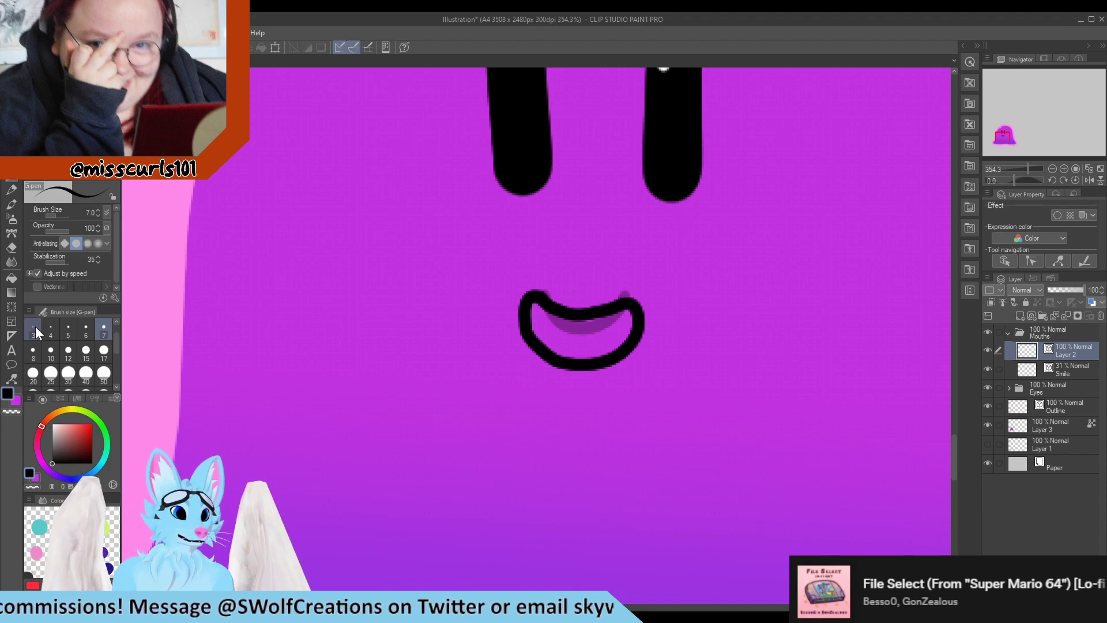
# Reshape the open smile's outline corners with the Pinch vector line tool
pyautogui.click(13, 377)
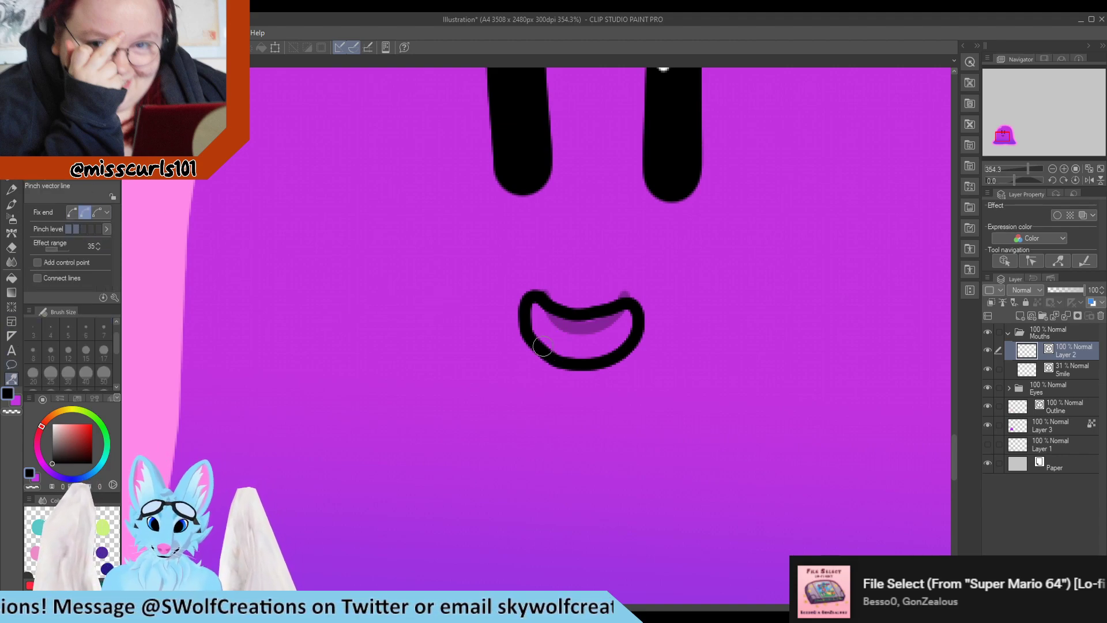
pyautogui.moveTo(543, 347); pyautogui.dragTo(524, 318)
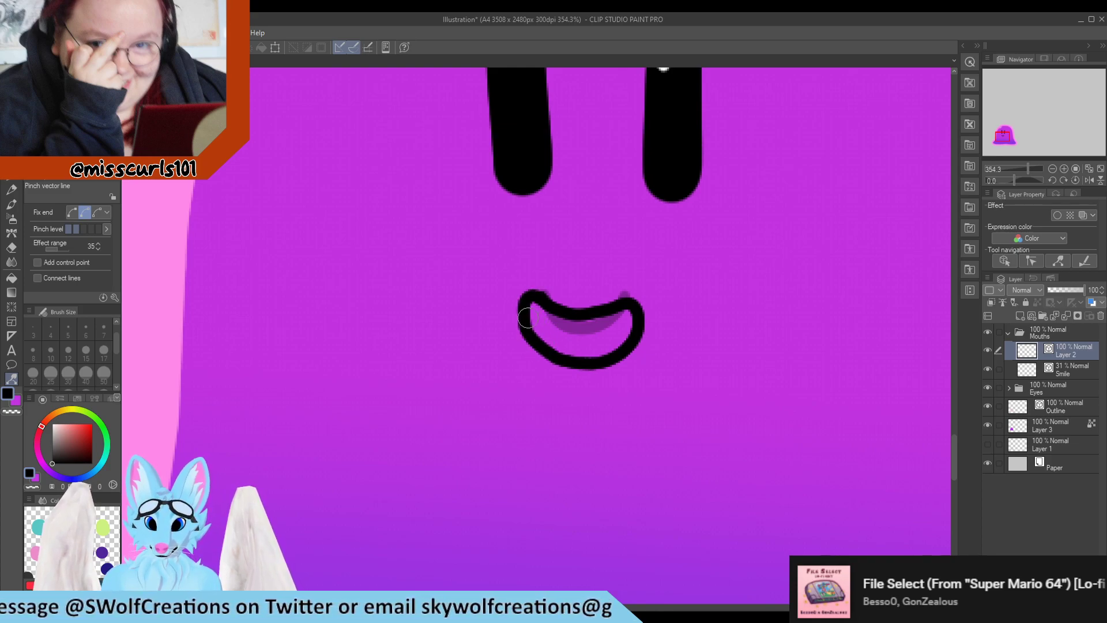
pyautogui.moveTo(548, 407); pyautogui.dragTo(493, 389)
pyautogui.scroll(-3, 427, 349)
pyautogui.scroll(7, 481, 346)
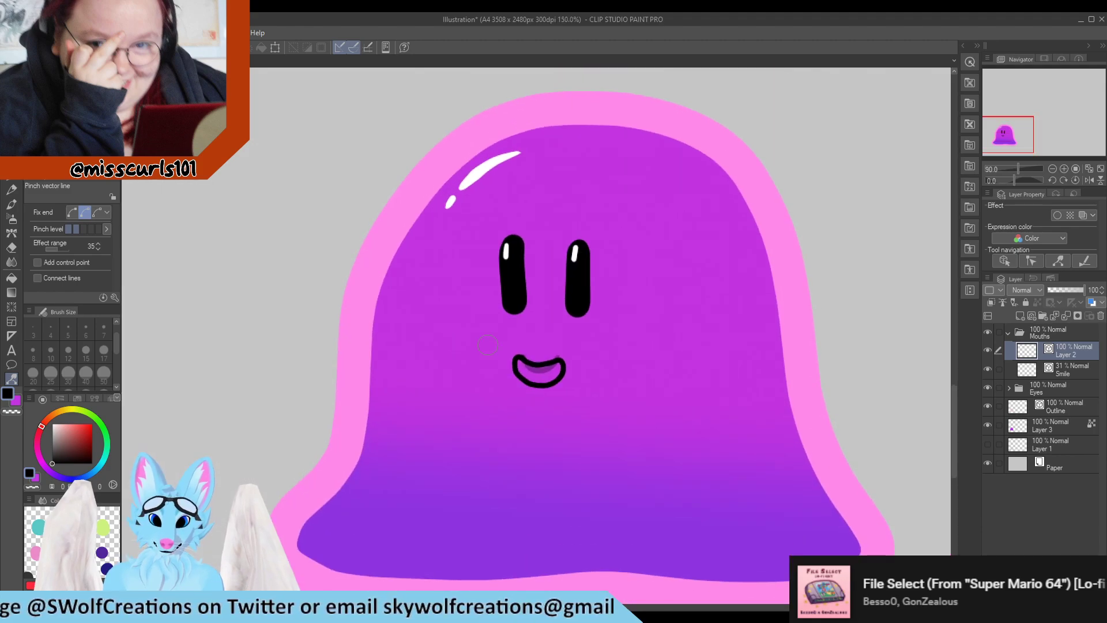
# Hide the Smile layer and rename the new mouth layer OpenSmile
pyautogui.click(988, 367)
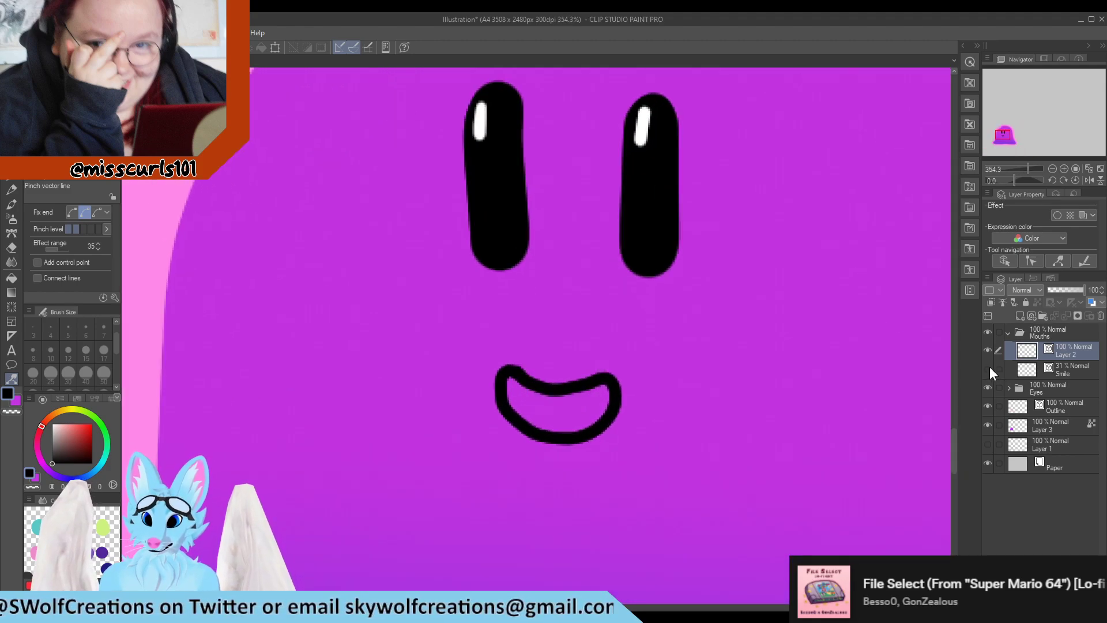
pyautogui.scroll(-8, 362, 256)
pyautogui.scroll(-1, 362, 256)
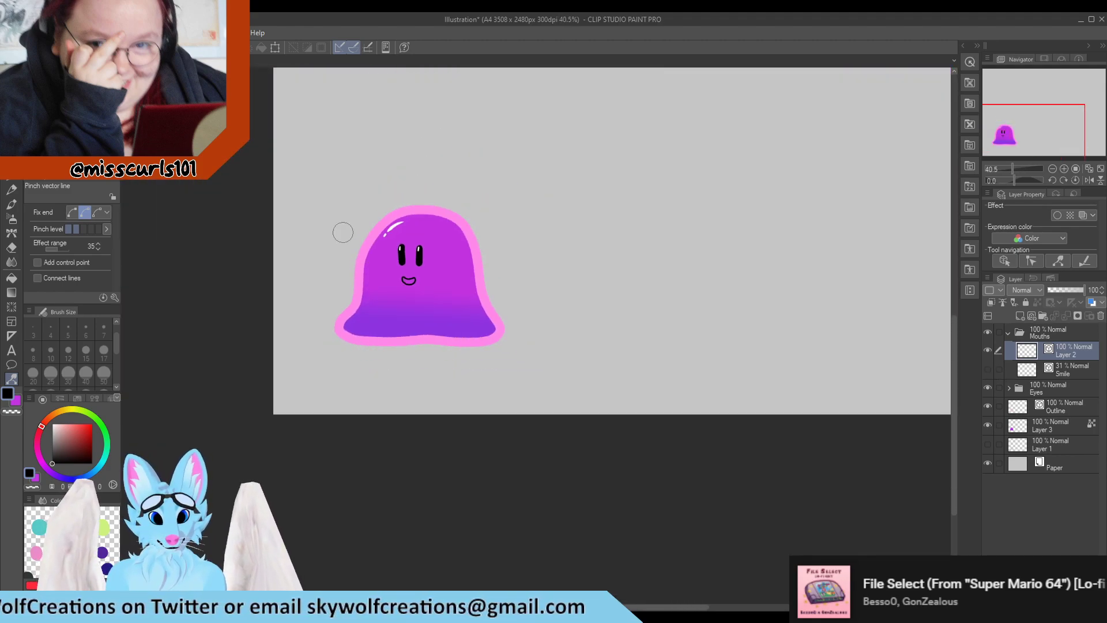
pyautogui.scroll(7, 341, 229)
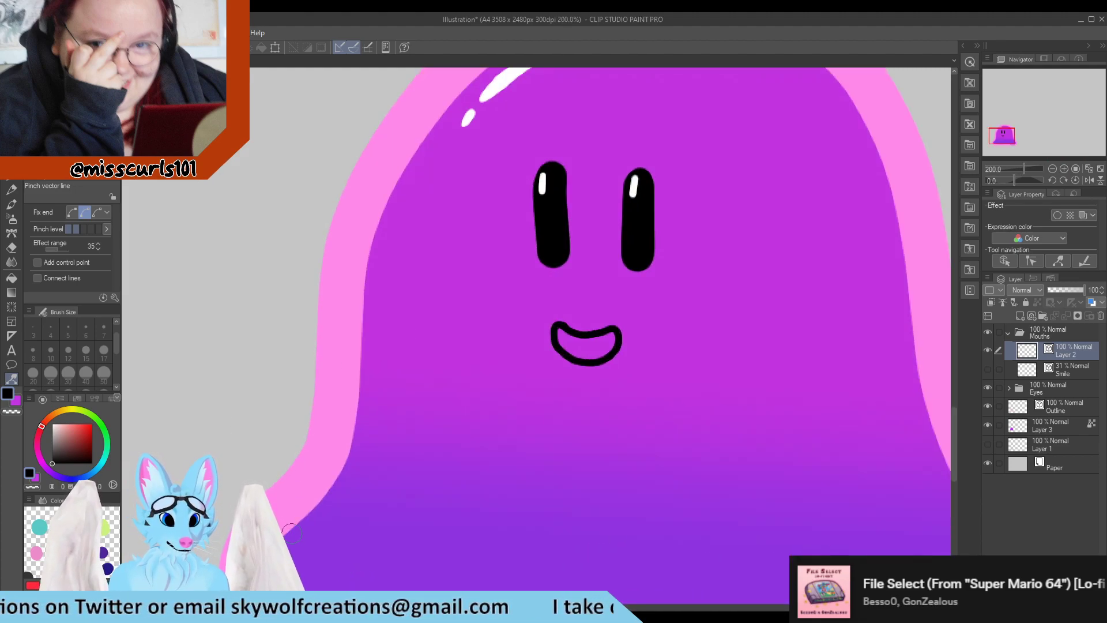
pyautogui.scroll(-1, 460, 414)
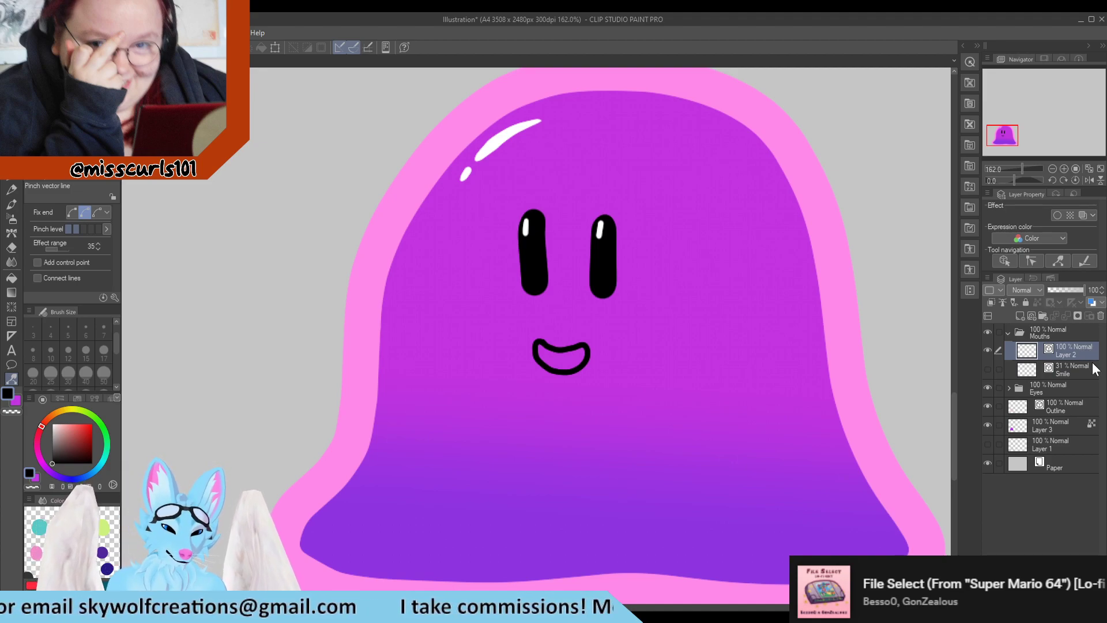
pyautogui.write('OpenSmile')
pyautogui.press('Return')
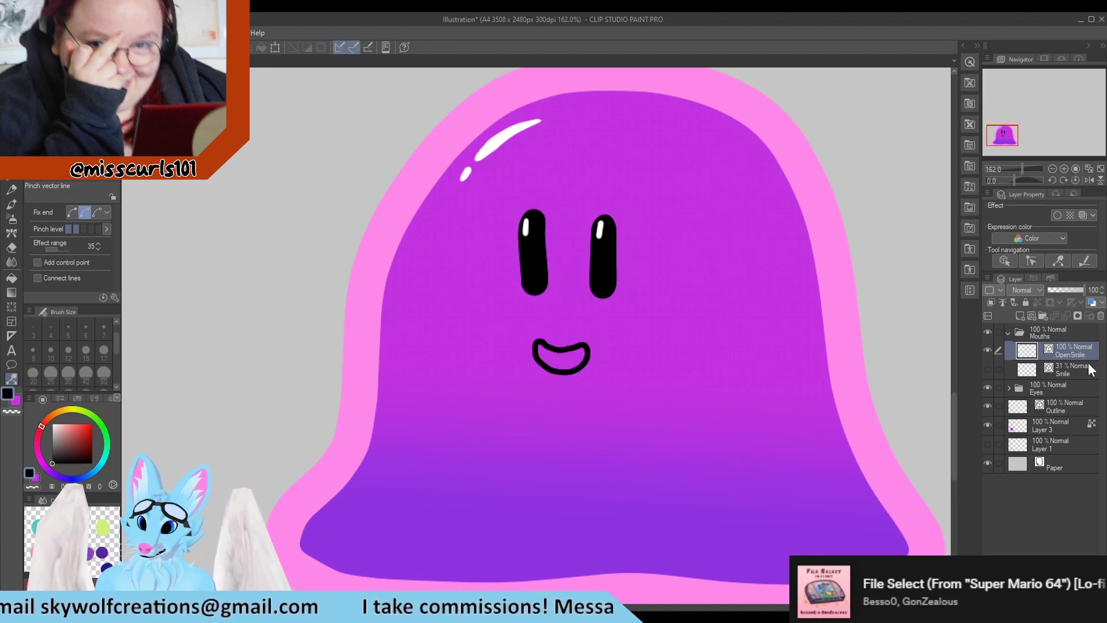
# Add a layer named Mouth Inner Smile below OpenSmile and sample purple from the body's lower area
pyautogui.click(1061, 372)
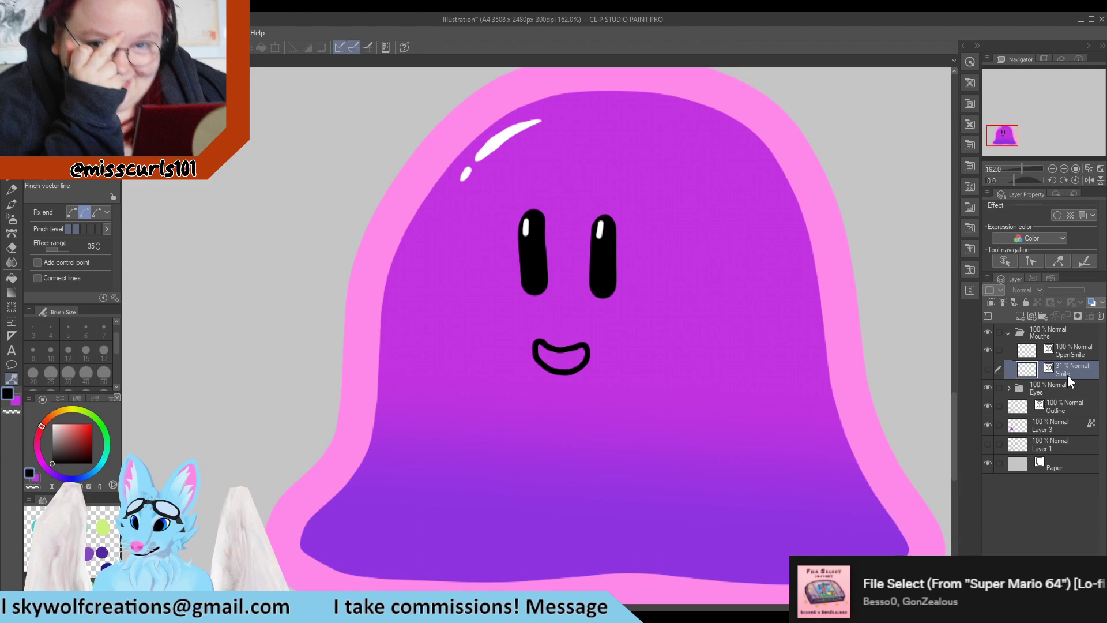
pyautogui.click(1022, 316)
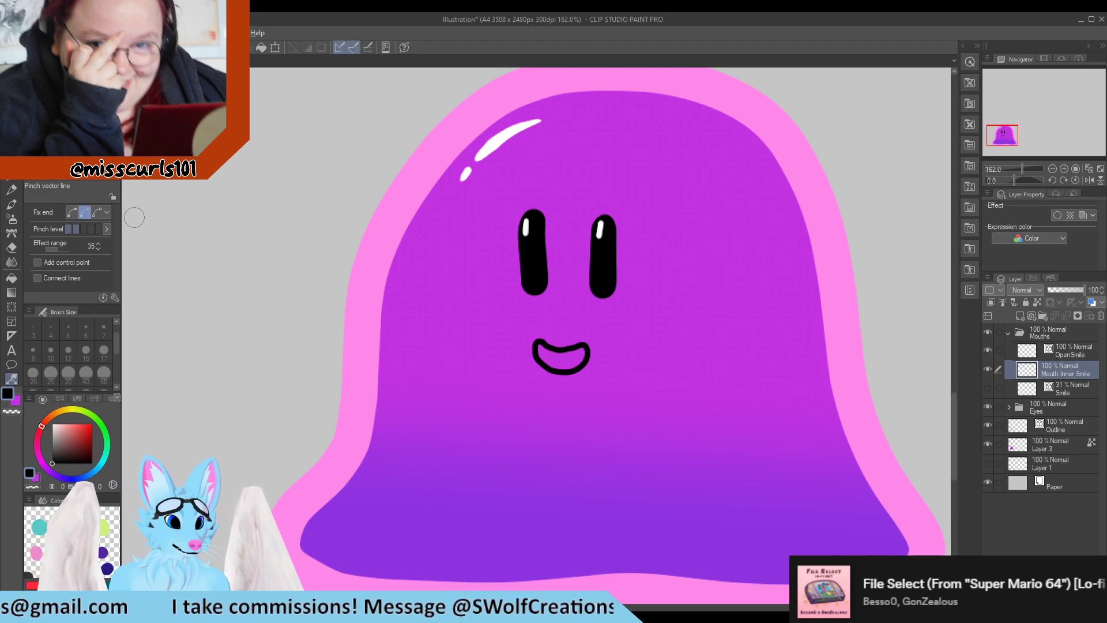
pyautogui.press('p')
pyautogui.scroll(1, 438, 536)
pyautogui.keyDown('alt'); pyautogui.click(405, 540); pyautogui.keyUp('alt')
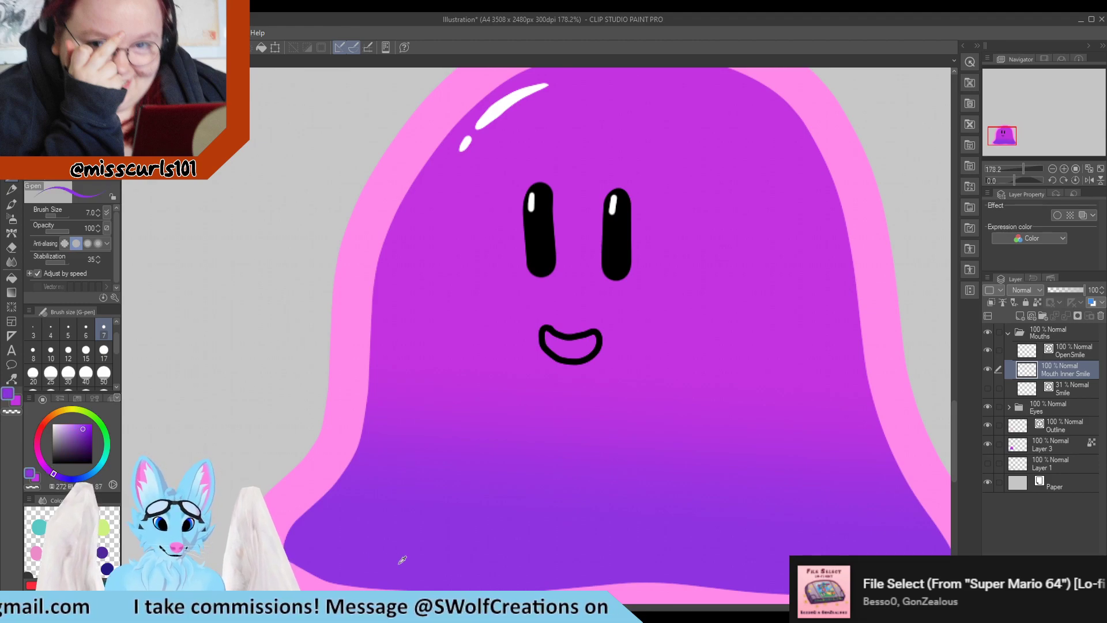
# Fill the inside of the open smile with the sampled purple on the Mouth Inner Smile layer
pyautogui.scroll(3, 516, 356)
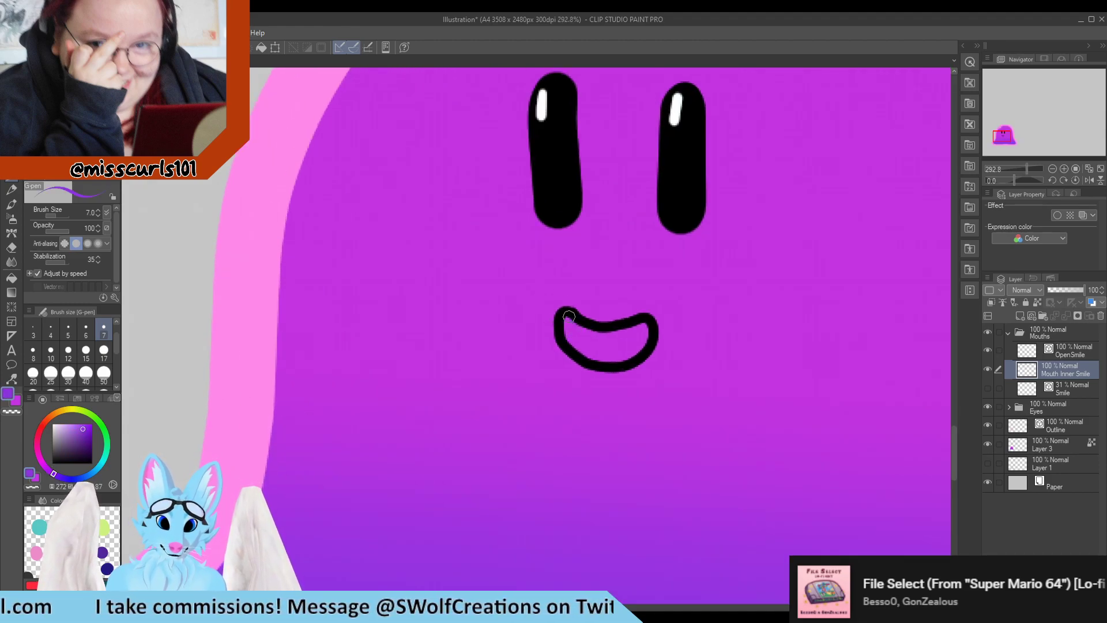
pyautogui.moveTo(569, 317)
pyautogui.mouseDown()
pyautogui.moveTo(586, 352)
pyautogui.moveTo(601, 354)
pyautogui.moveTo(575, 345)
pyautogui.moveTo(601, 353)
pyautogui.moveTo(571, 319)
pyautogui.moveTo(612, 335)
pyautogui.moveTo(650, 325)
pyautogui.moveTo(627, 357)
pyautogui.moveTo(583, 351)
pyautogui.moveTo(601, 366)
pyautogui.moveTo(639, 349)
pyautogui.moveTo(577, 327)
pyautogui.mouseUp()
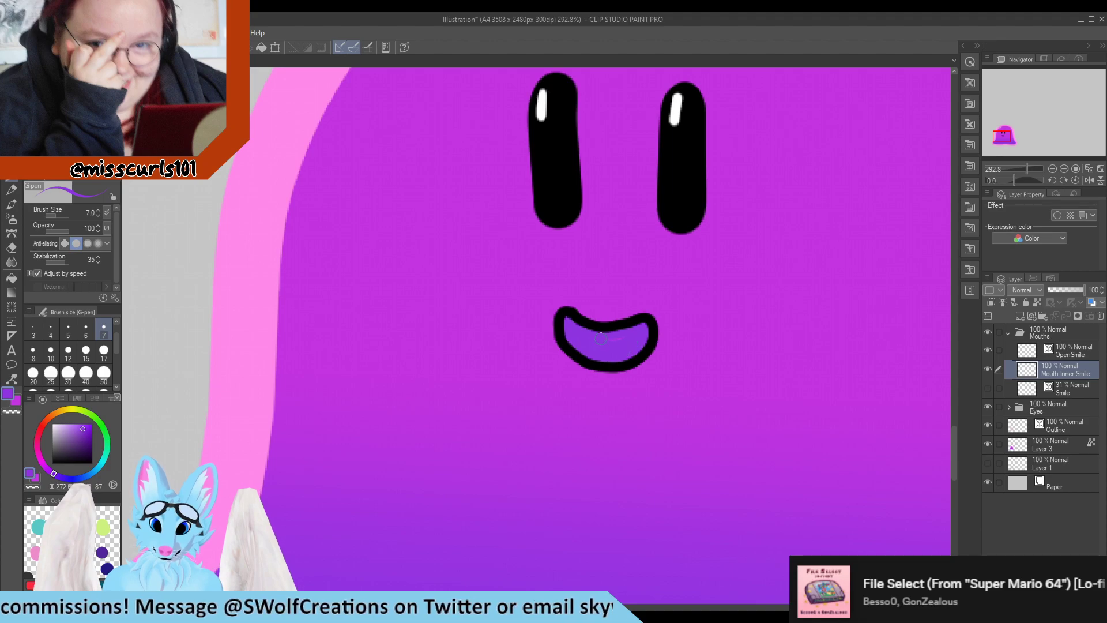
pyautogui.scroll(-6, 576, 313)
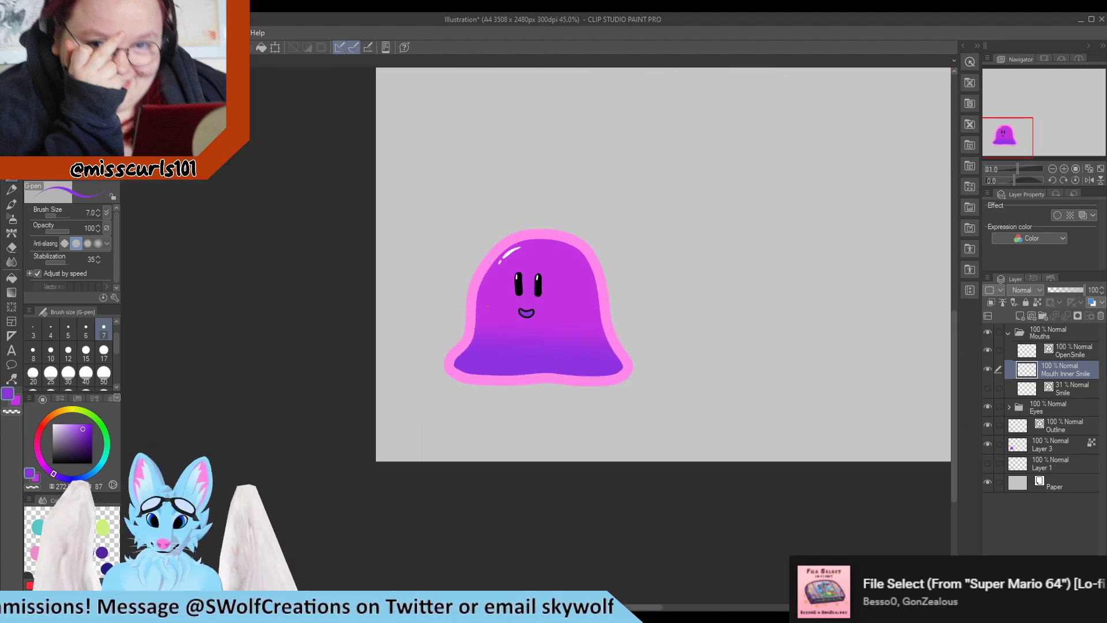
pyautogui.scroll(2, 532, 298)
pyautogui.scroll(7, 533, 297)
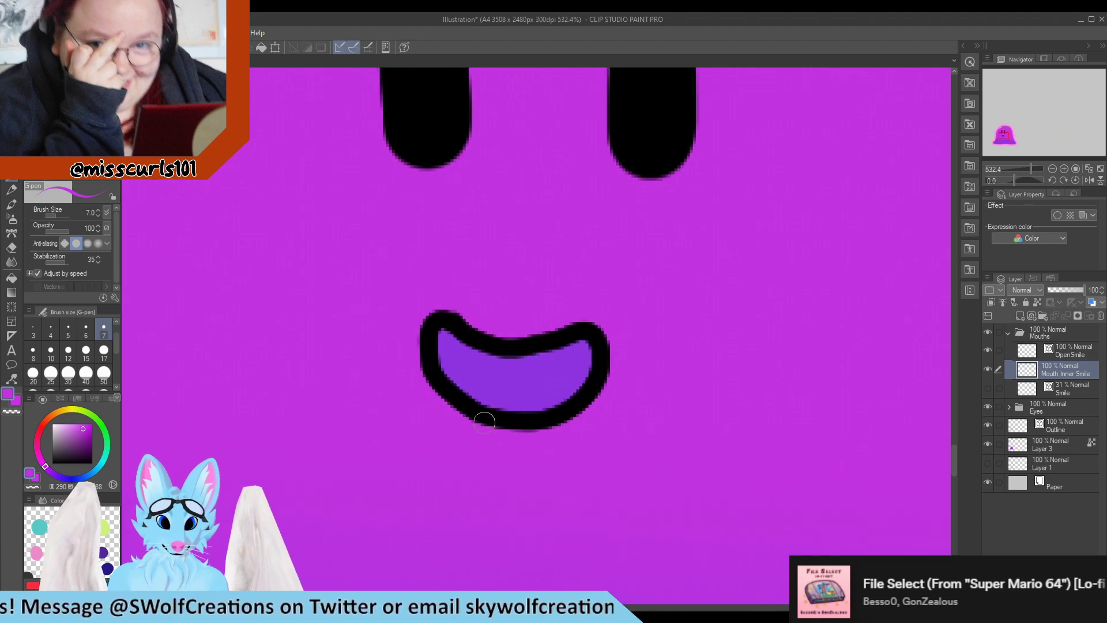
pyautogui.moveTo(494, 409); pyautogui.dragTo(572, 393)
pyautogui.scroll(-7, 570, 390)
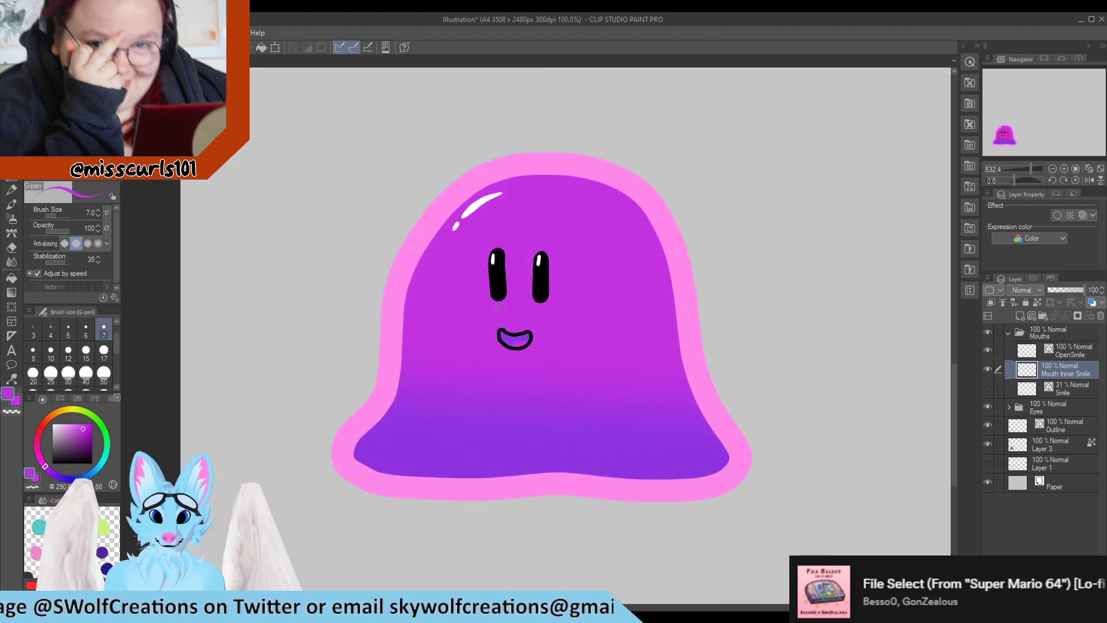
pyautogui.scroll(-2, 499, 306)
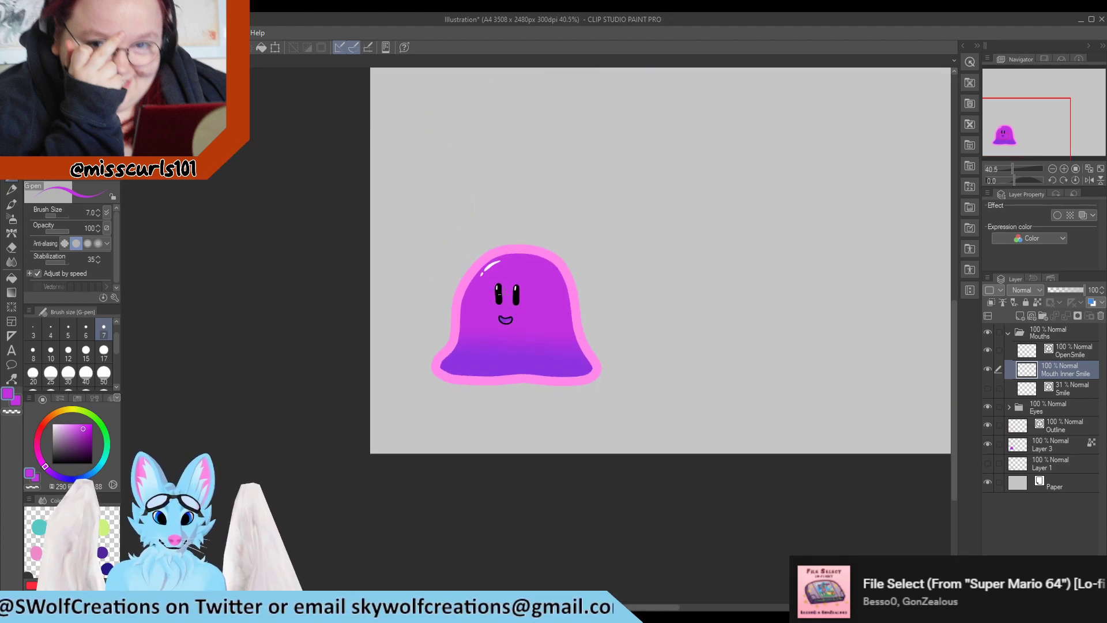
pyautogui.scroll(5, 502, 309)
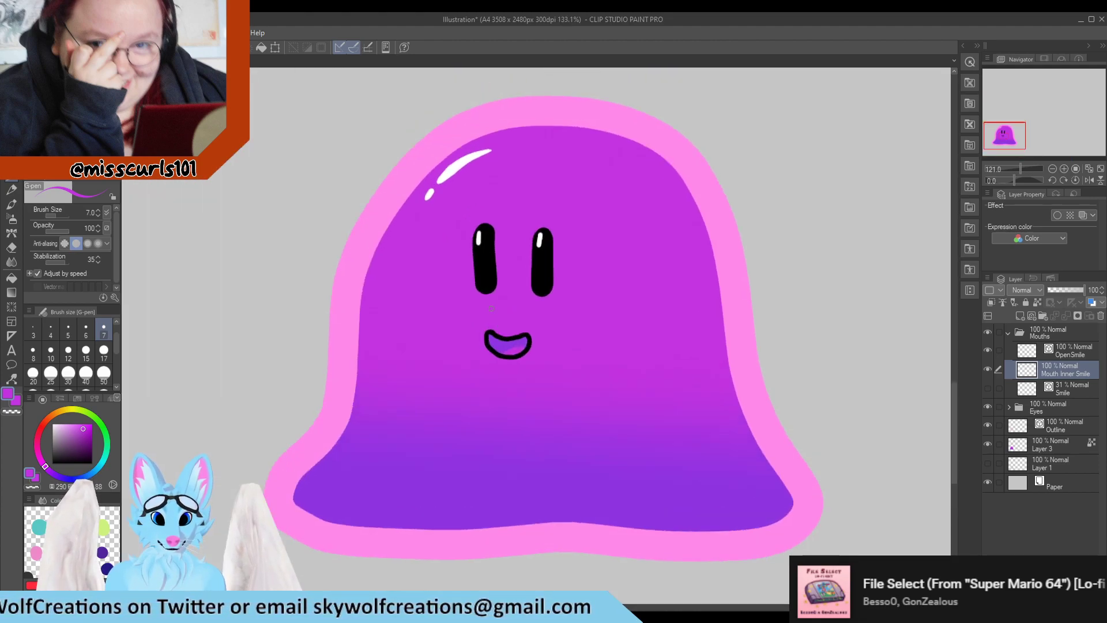
pyautogui.scroll(2, 596, 374)
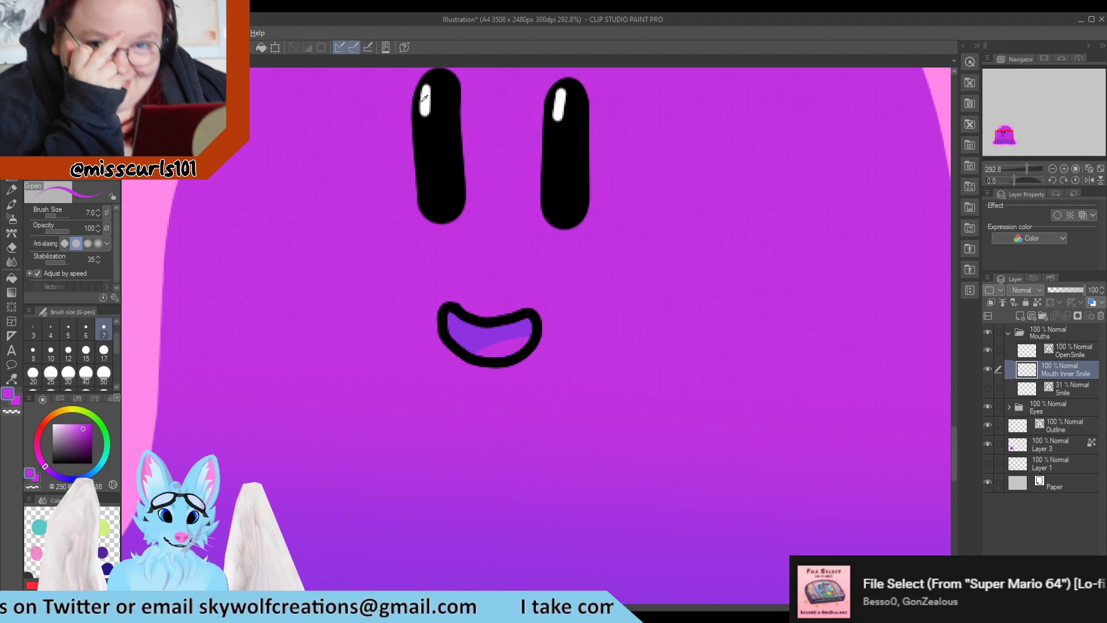
# Swap to the light color and paint a small highlight inside the mouth
pyautogui.press('x')
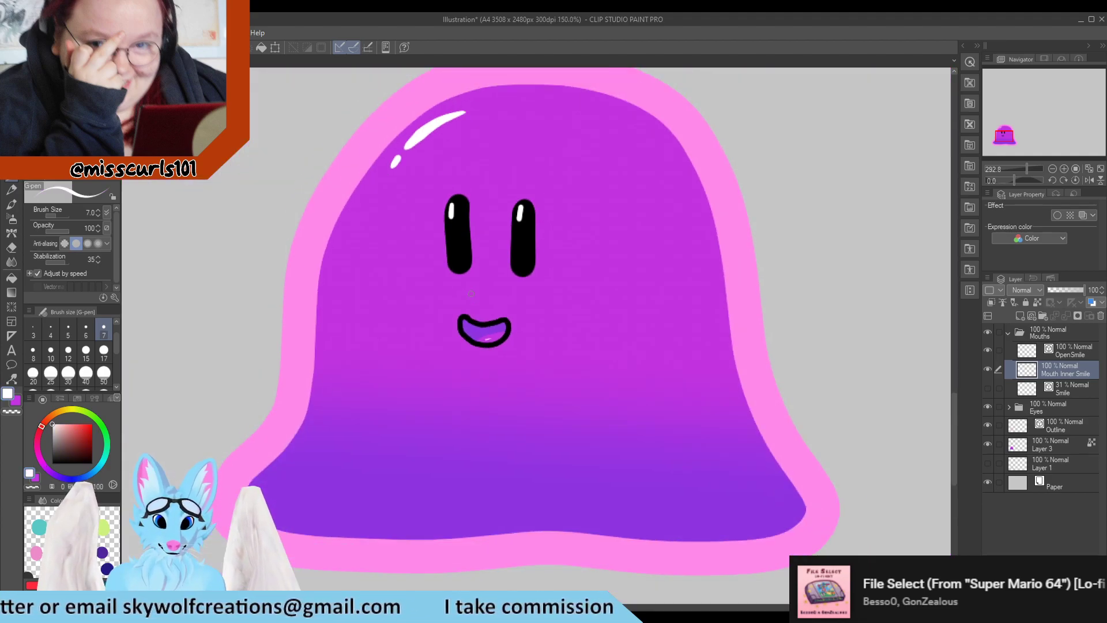
pyautogui.scroll(-4, 499, 365)
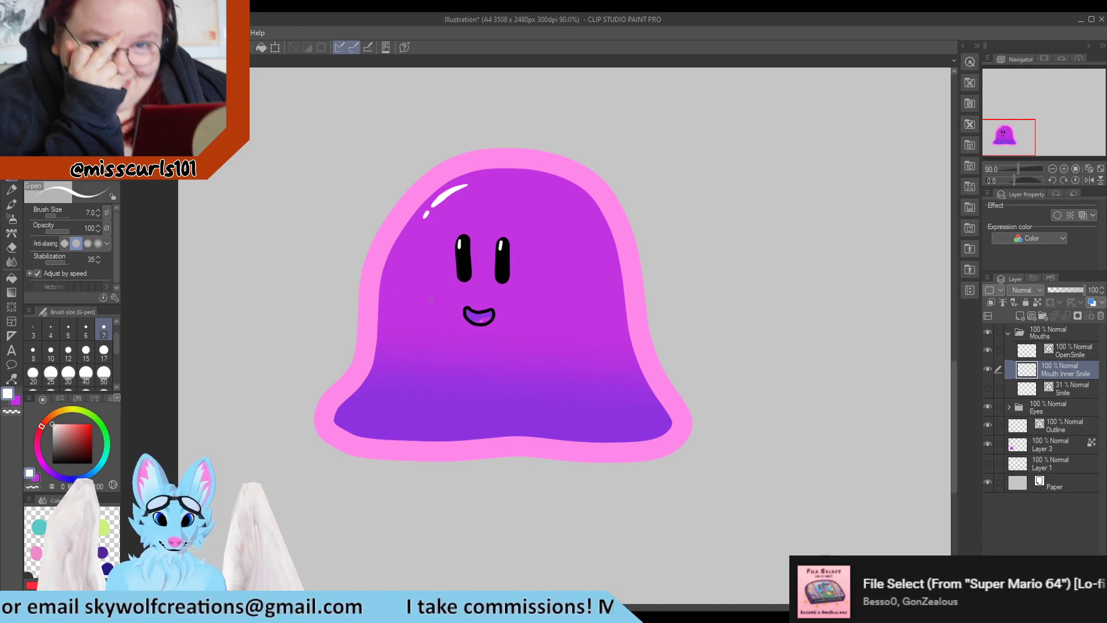
pyautogui.scroll(5, 468, 320)
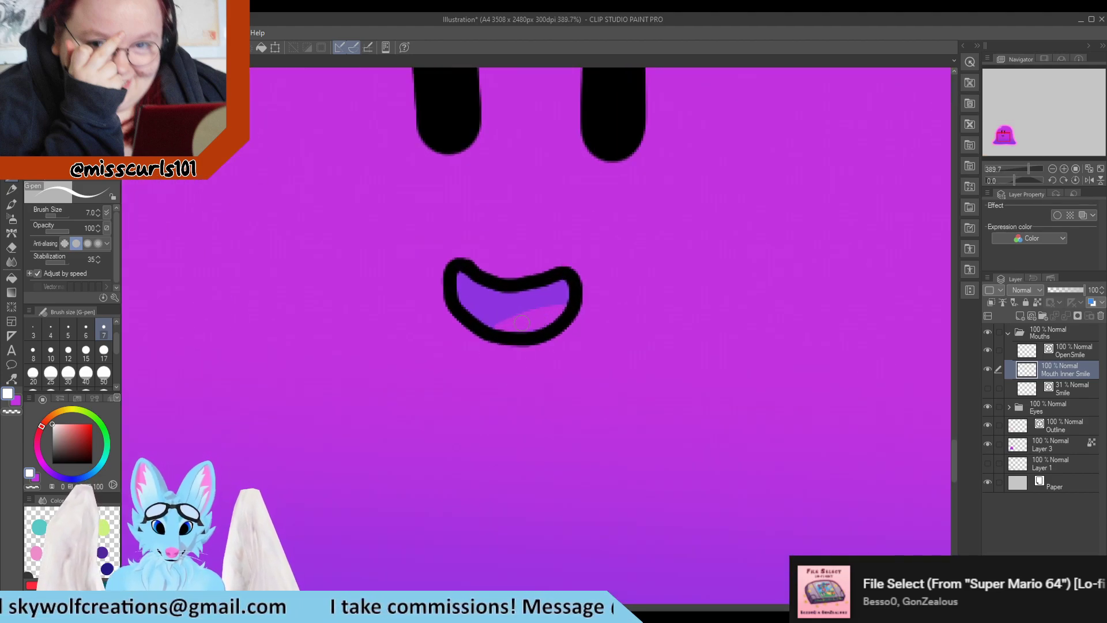
pyautogui.moveTo(515, 324); pyautogui.dragTo(529, 322)
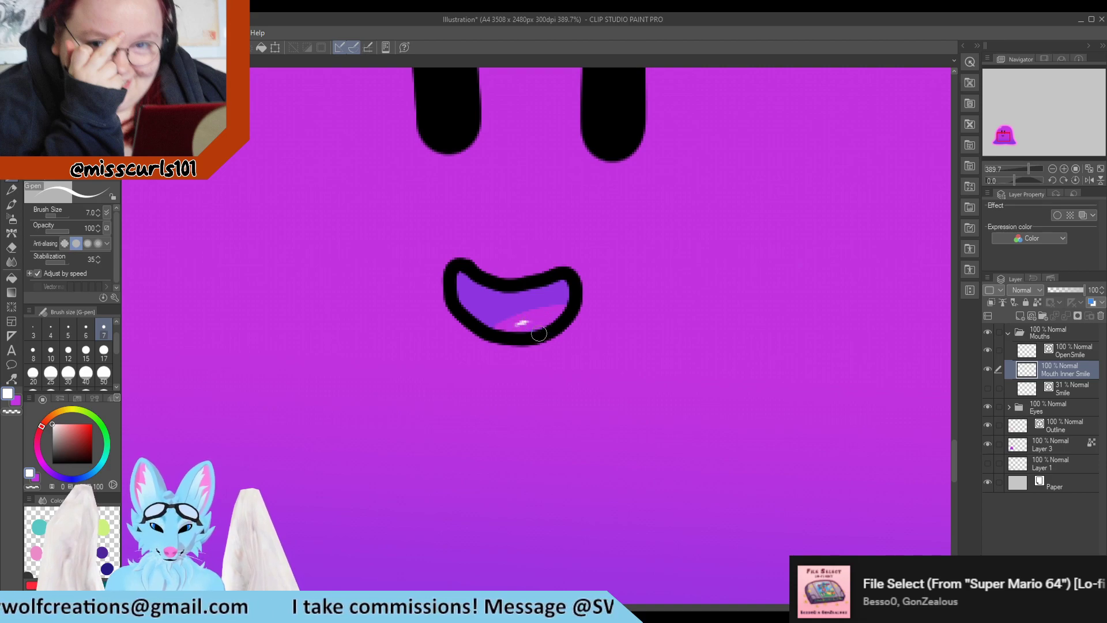
pyautogui.scroll(-4, 555, 324)
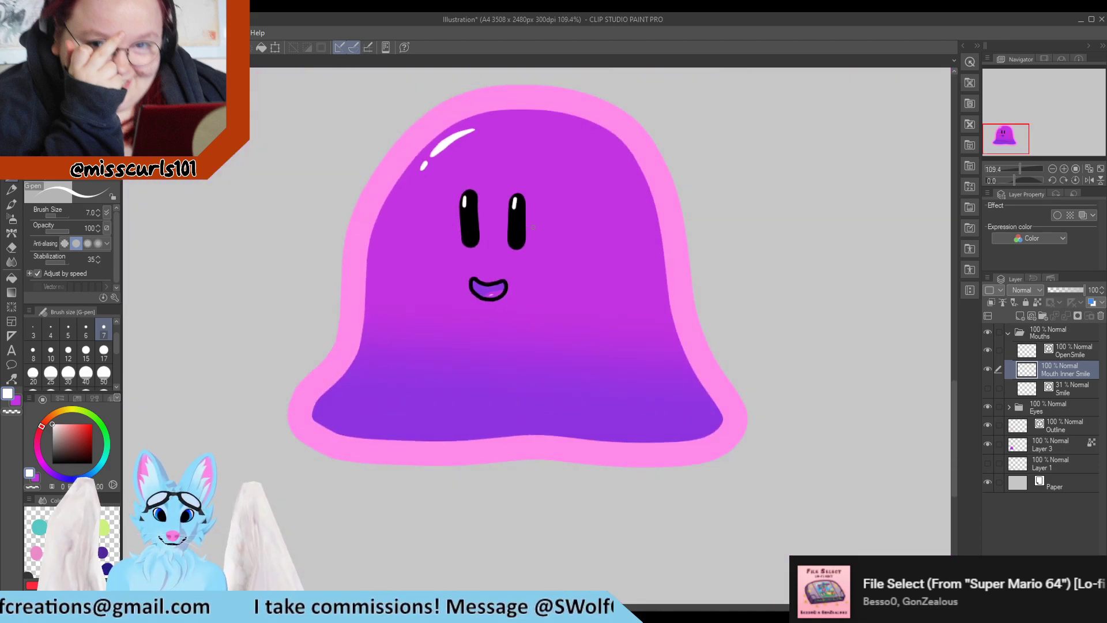
pyautogui.scroll(-2, 533, 227)
pyautogui.scroll(1, 491, 226)
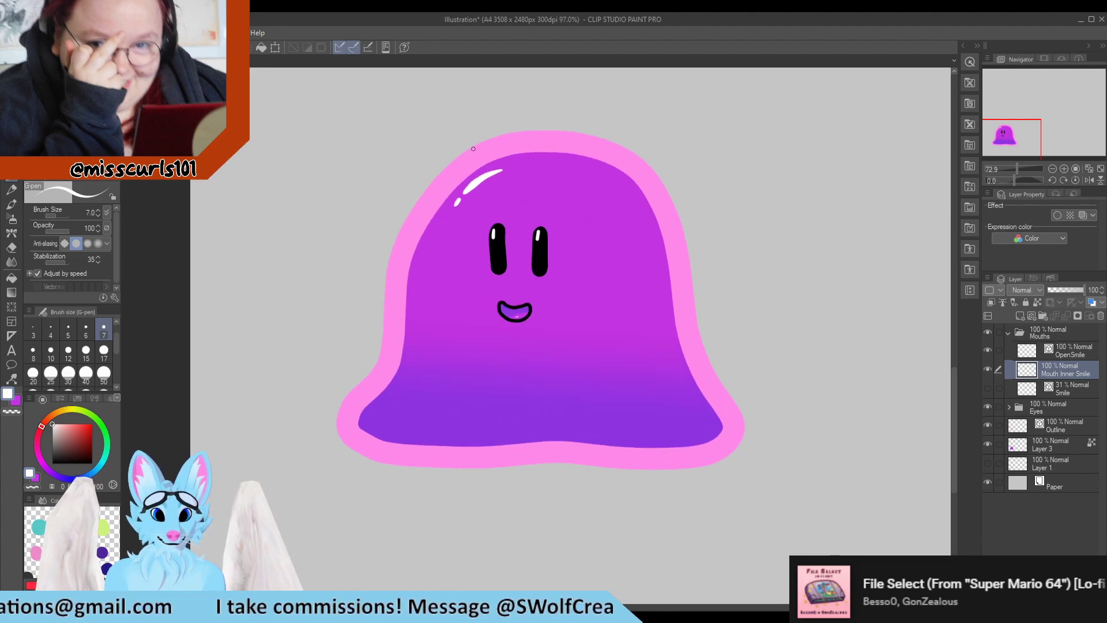
# Select the Outline layer and apply the Adjust line width tool with a fixed width of 30 to the outline
pyautogui.click(1068, 427)
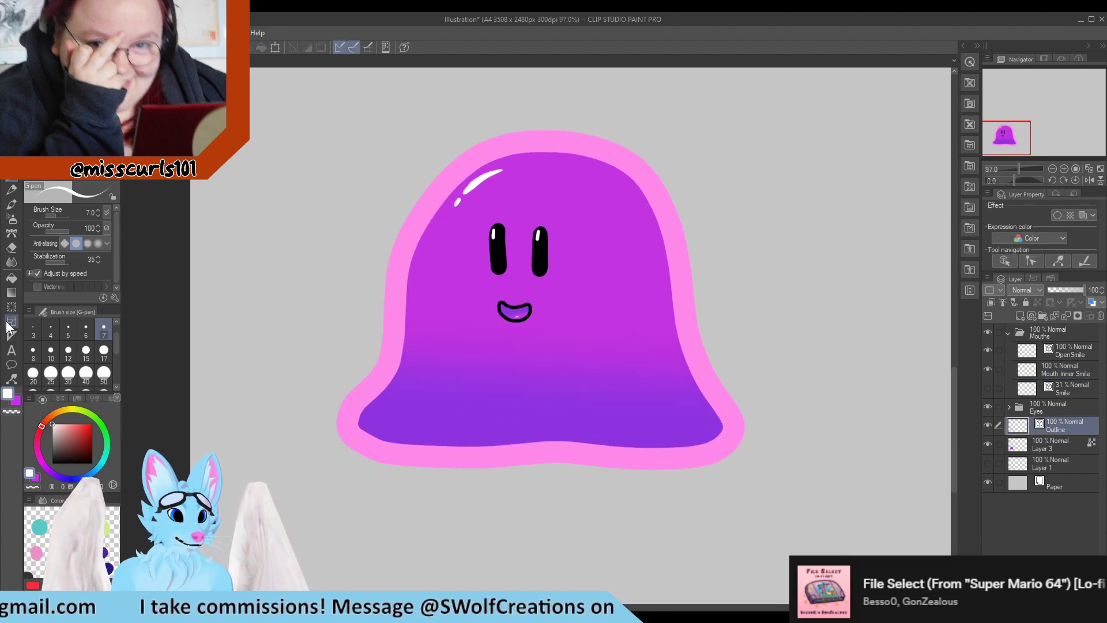
pyautogui.click(17, 264)
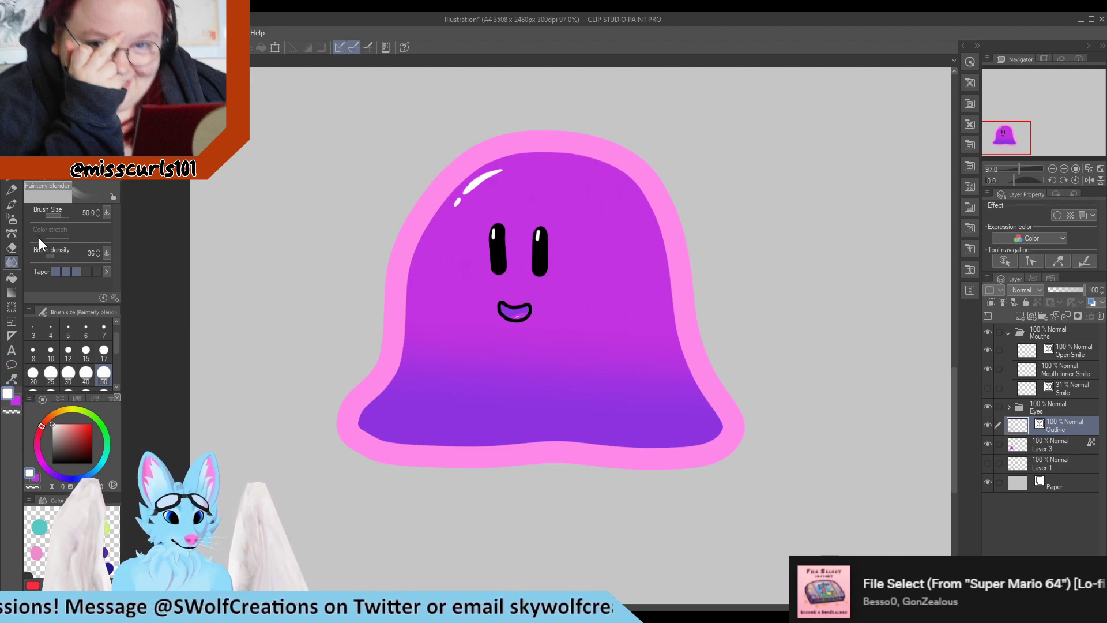
pyautogui.scroll(4, 437, 375)
pyautogui.scroll(-11, 437, 375)
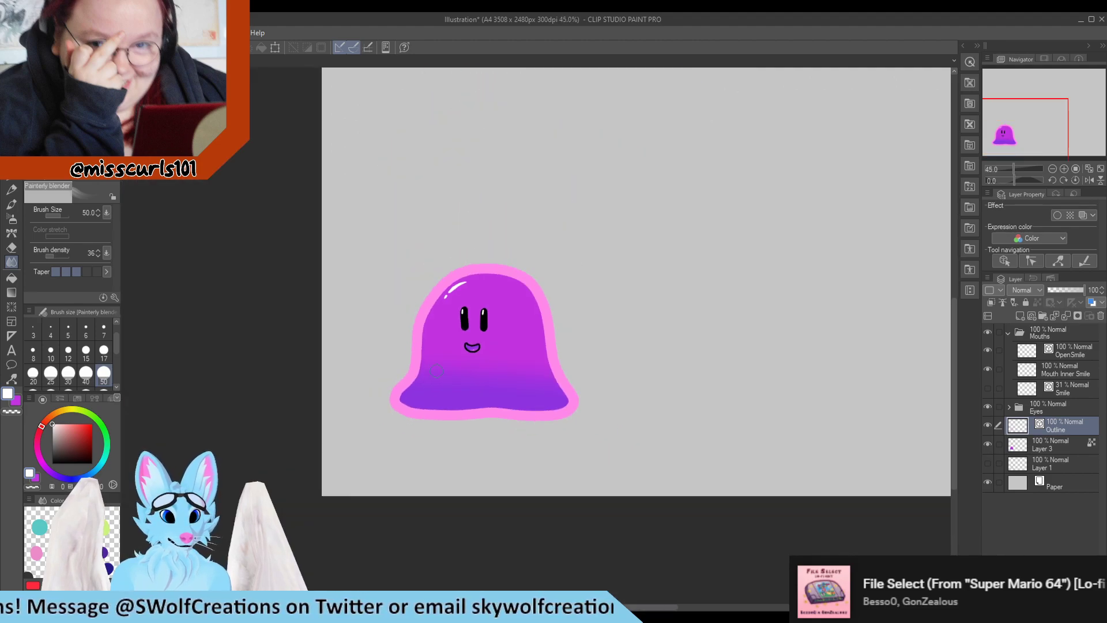
pyautogui.scroll(2, 436, 371)
pyautogui.click(10, 365)
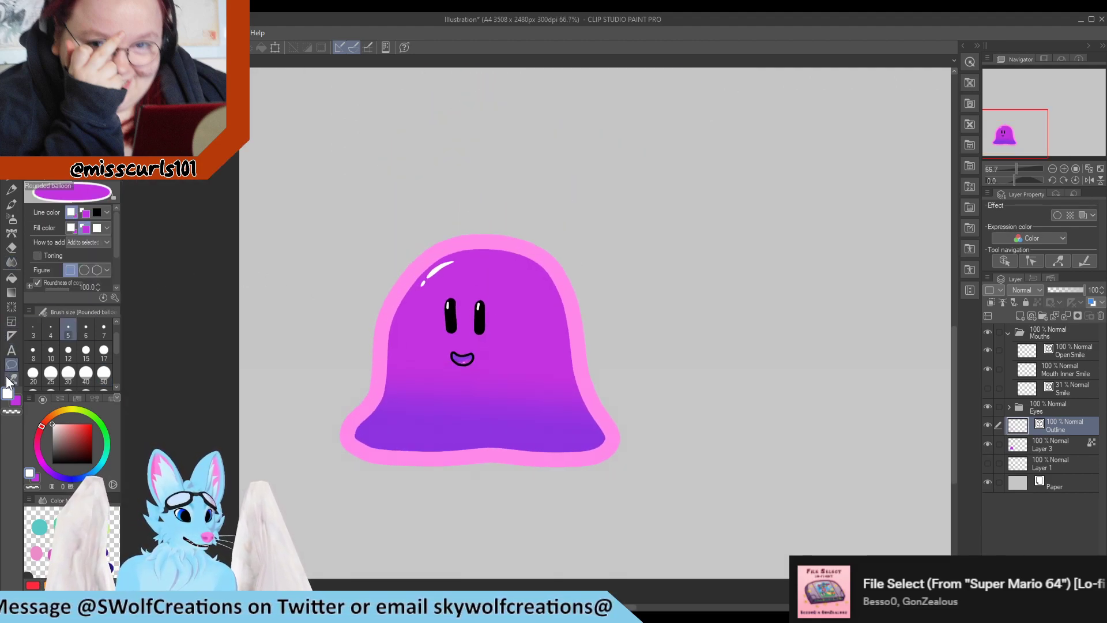
pyautogui.click(8, 379)
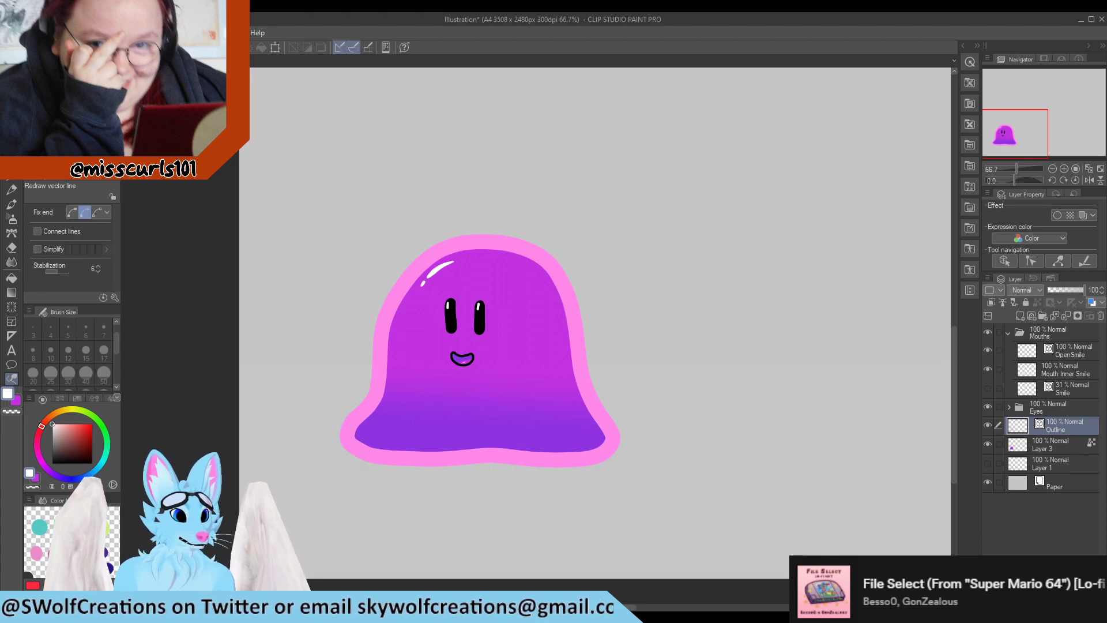
pyautogui.click(66, 128)
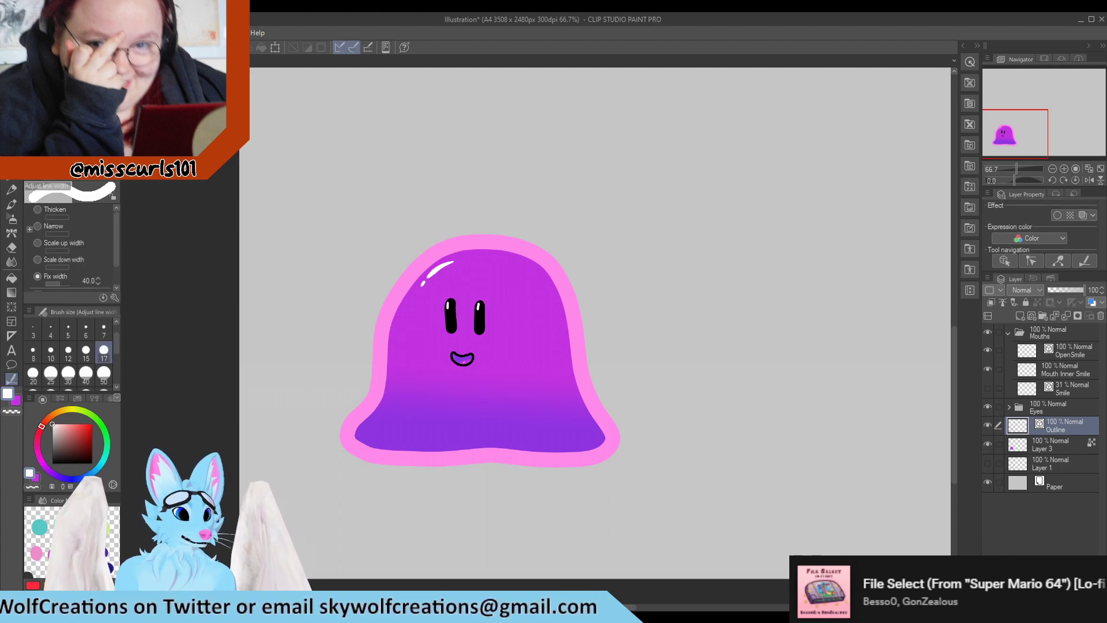
pyautogui.click(98, 278)
pyautogui.click(98, 277)
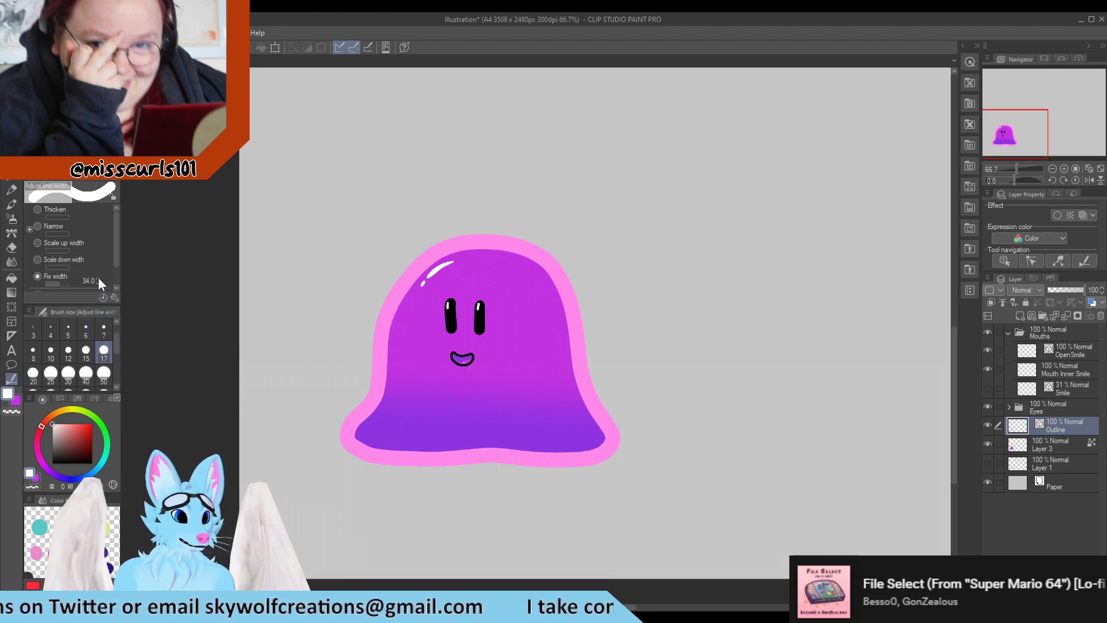
pyautogui.click(97, 278)
pyautogui.scroll(-1, 102, 261)
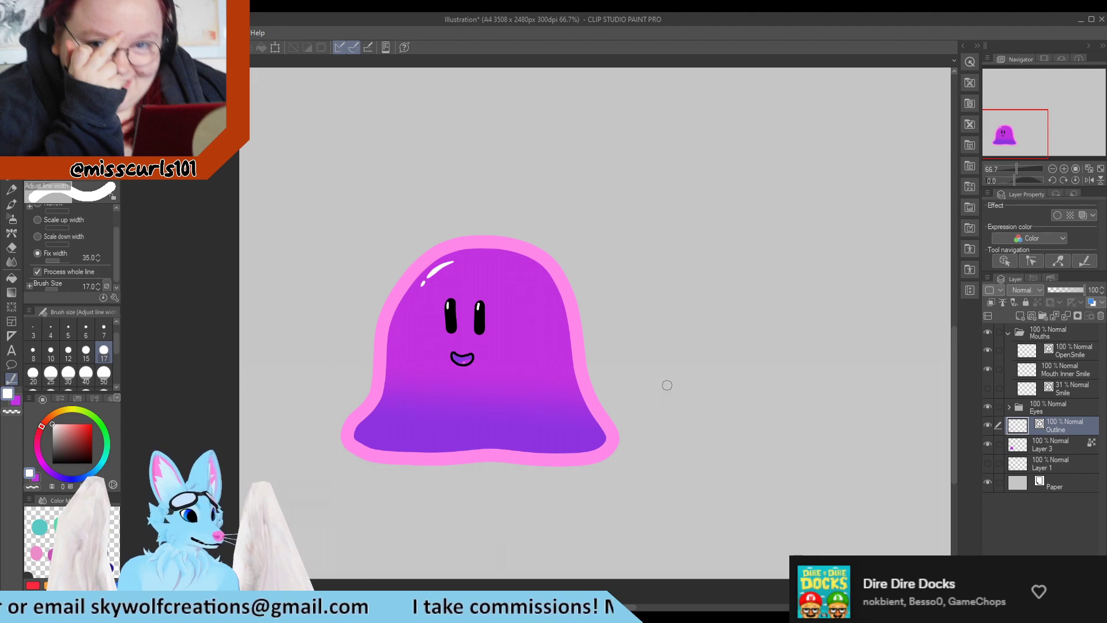
pyautogui.scroll(-1, 342, 364)
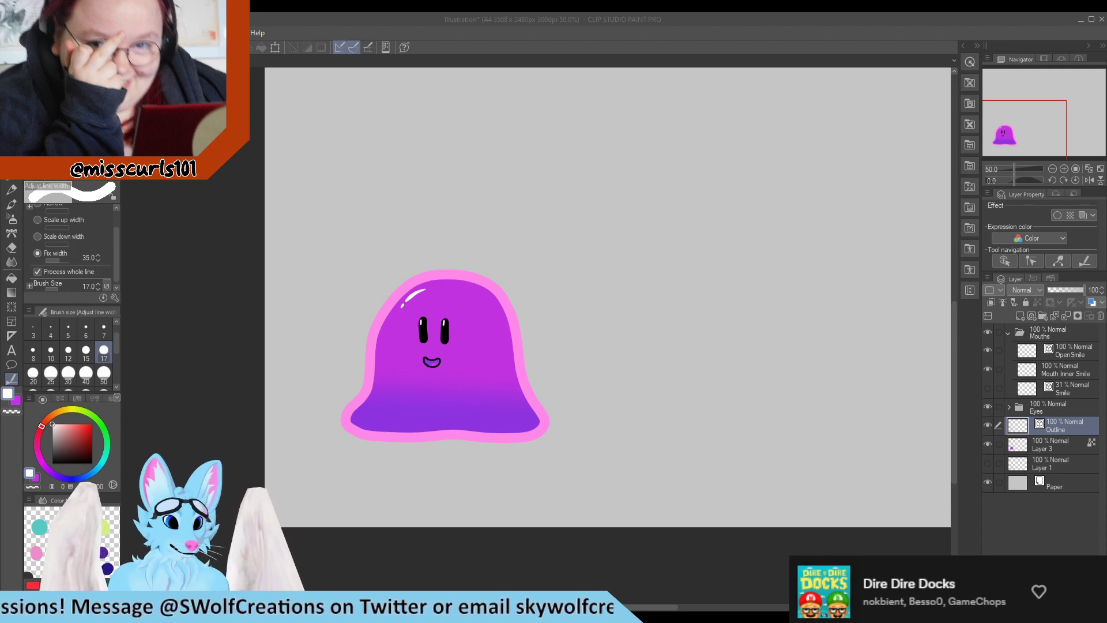
pyautogui.scroll(-3, 182, 456)
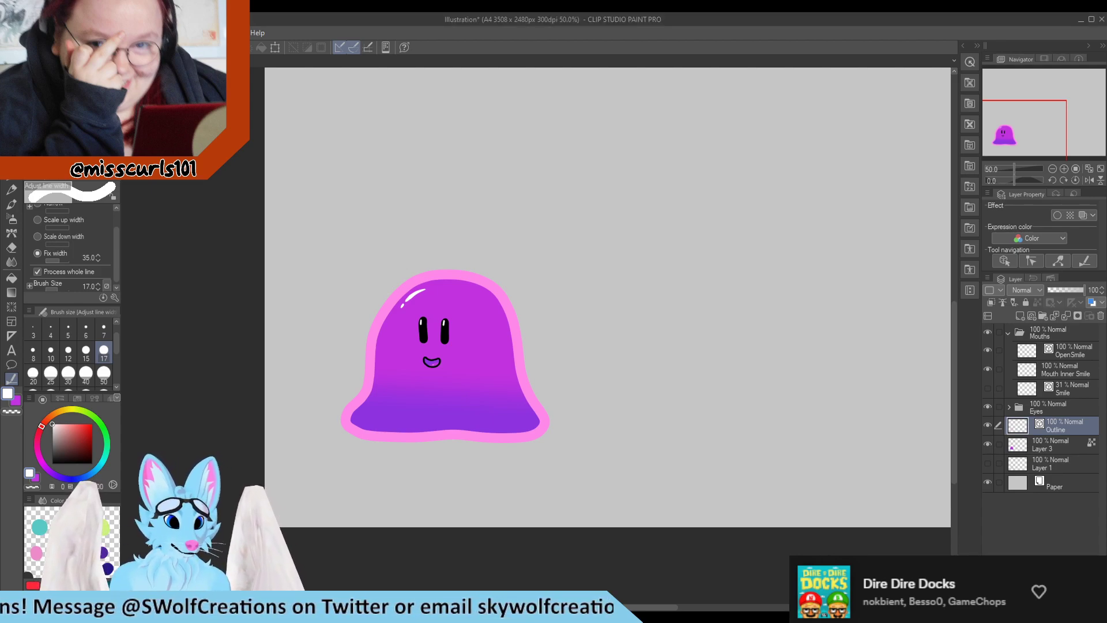
pyautogui.scroll(3, 284, 415)
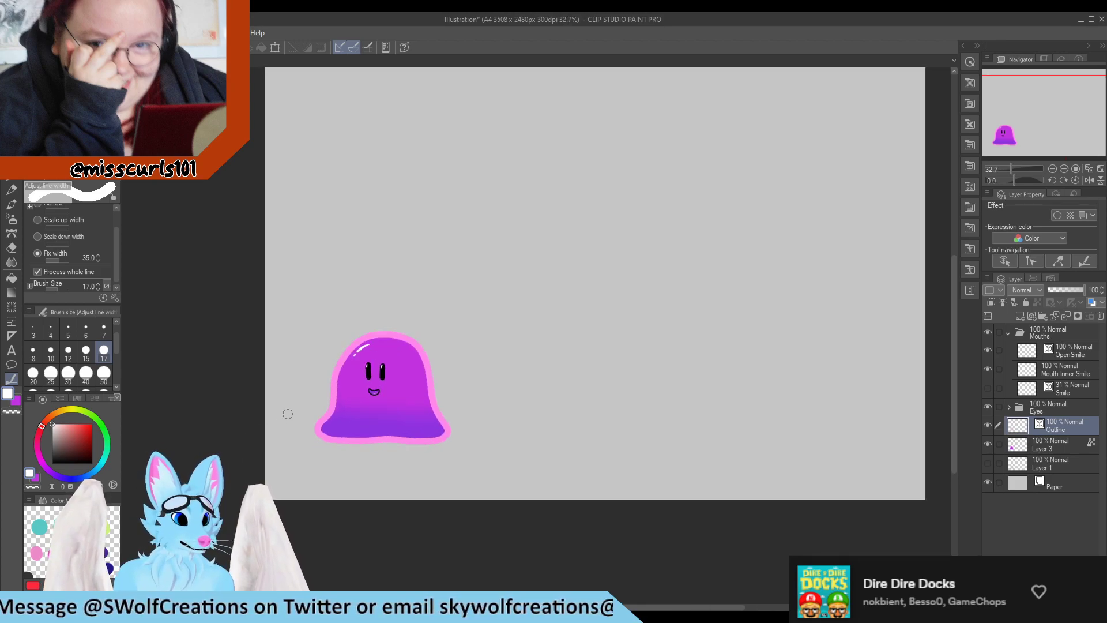
pyautogui.scroll(-2, 305, 381)
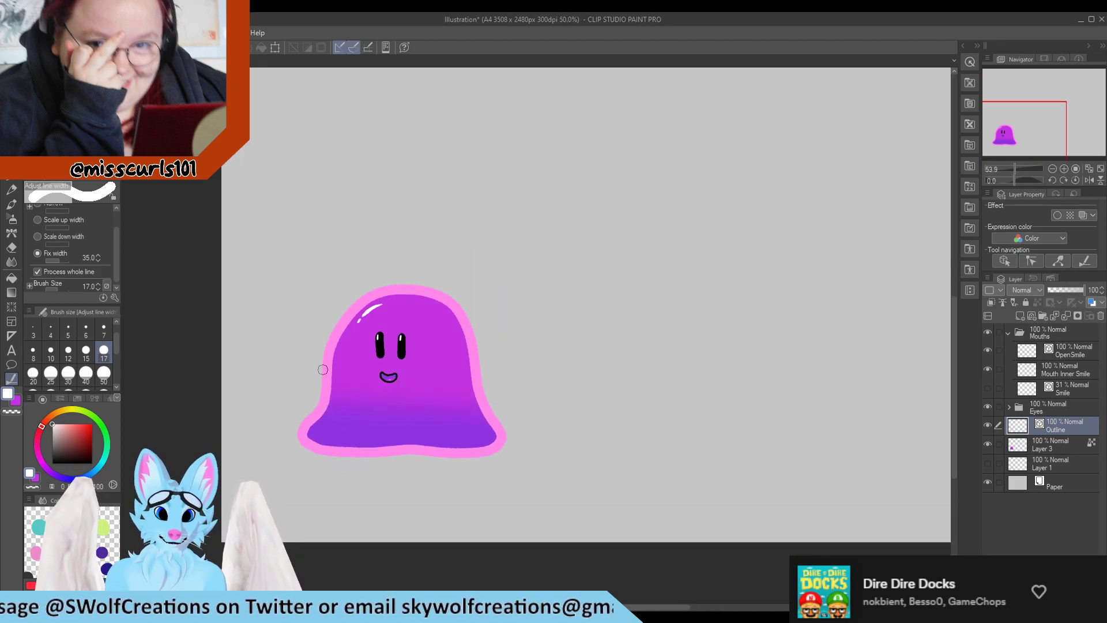
pyautogui.scroll(3, 291, 351)
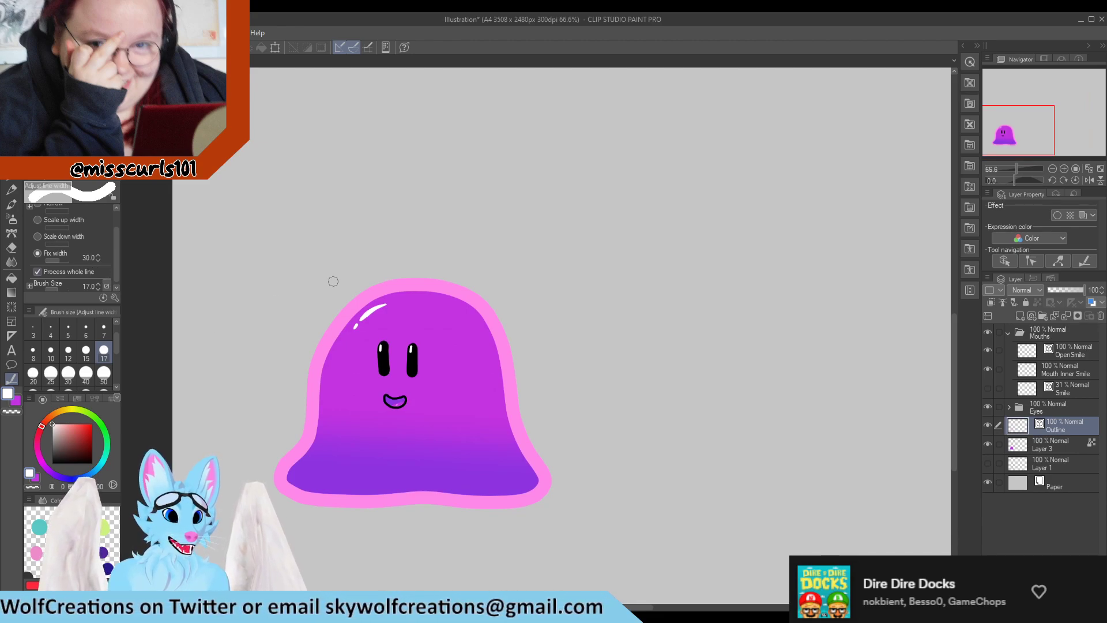
pyautogui.moveTo(417, 289); pyautogui.dragTo(436, 323)
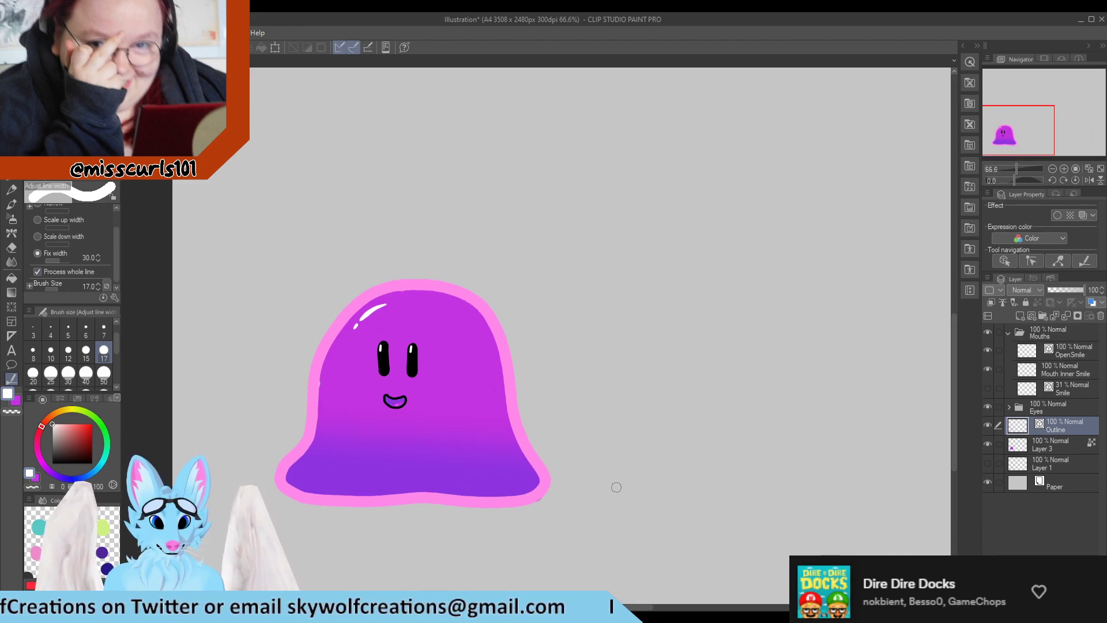
# Select Layer 3 and switch to the G-pen with purple as the drawing color
pyautogui.click(1057, 454)
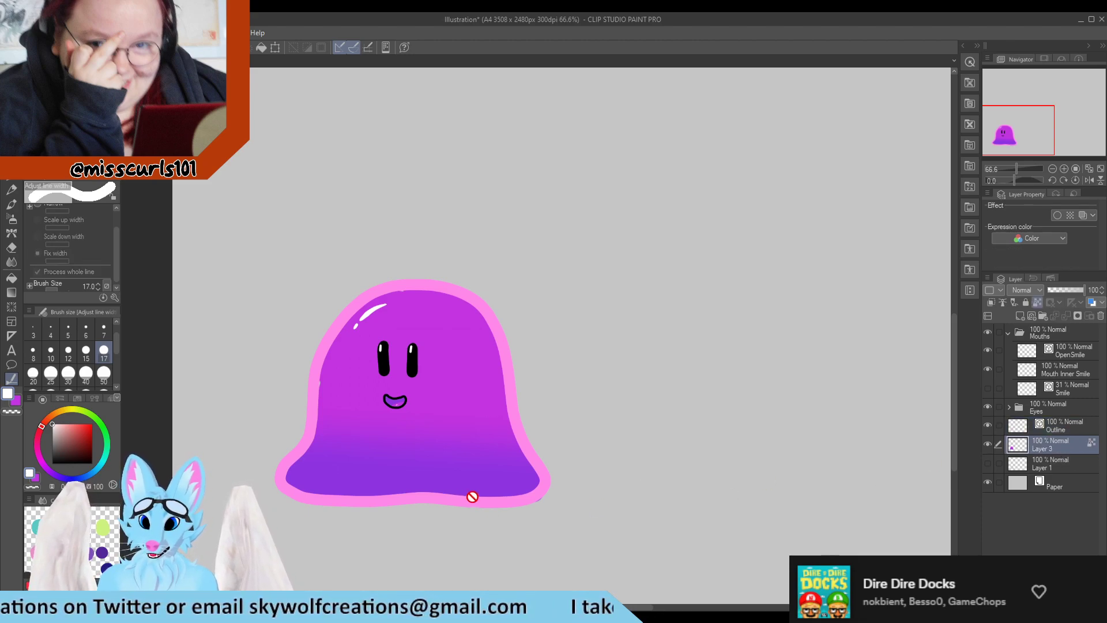
pyautogui.scroll(3, 469, 496)
pyautogui.click(1036, 304)
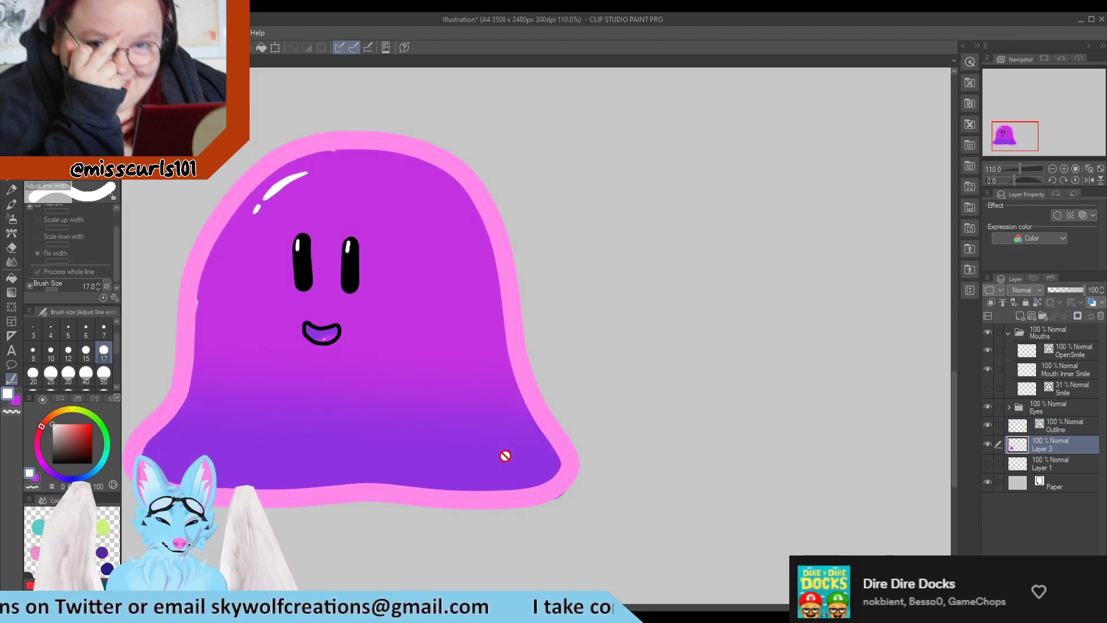
pyautogui.press('e')
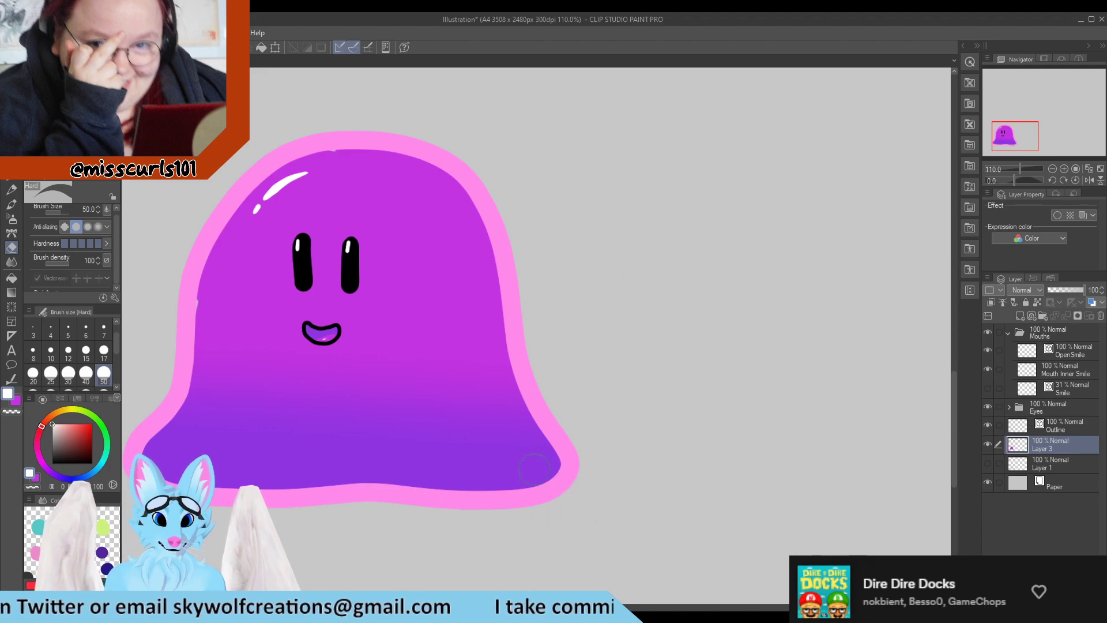
pyautogui.press('y')
pyautogui.scroll(-2, 501, 495)
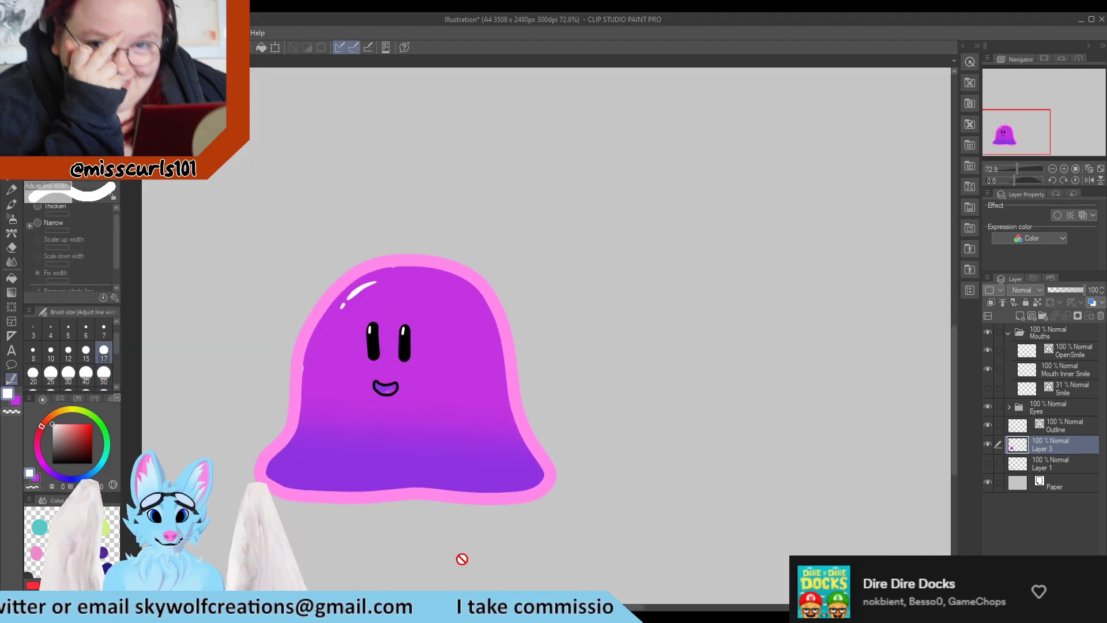
pyautogui.scroll(3, 140, 332)
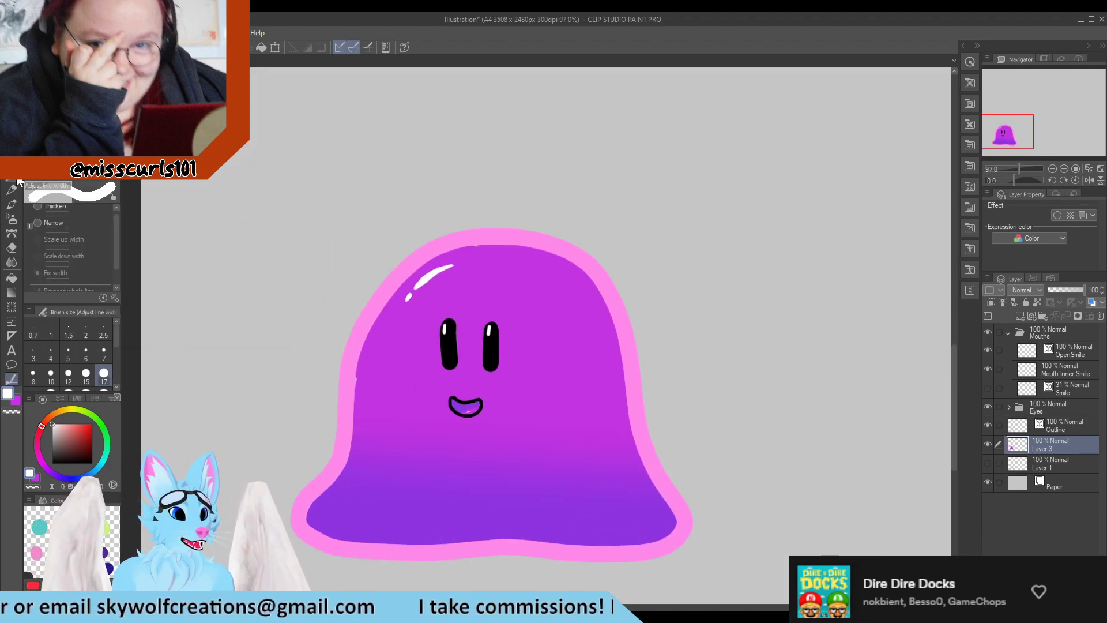
pyautogui.click(12, 177)
pyautogui.scroll(3, 346, 261)
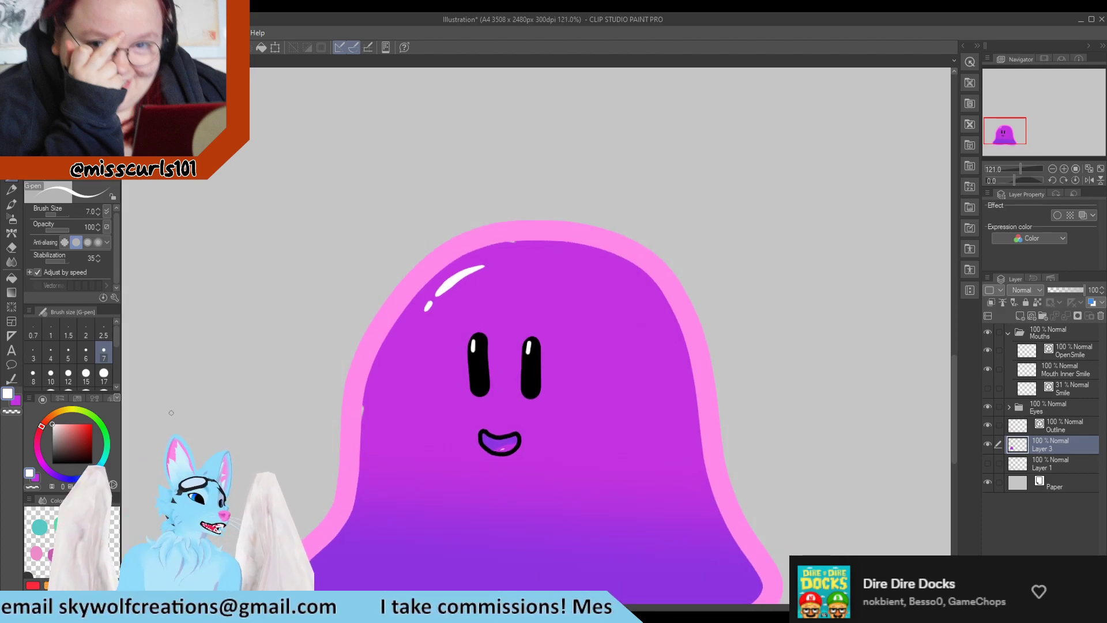
pyautogui.press('x')
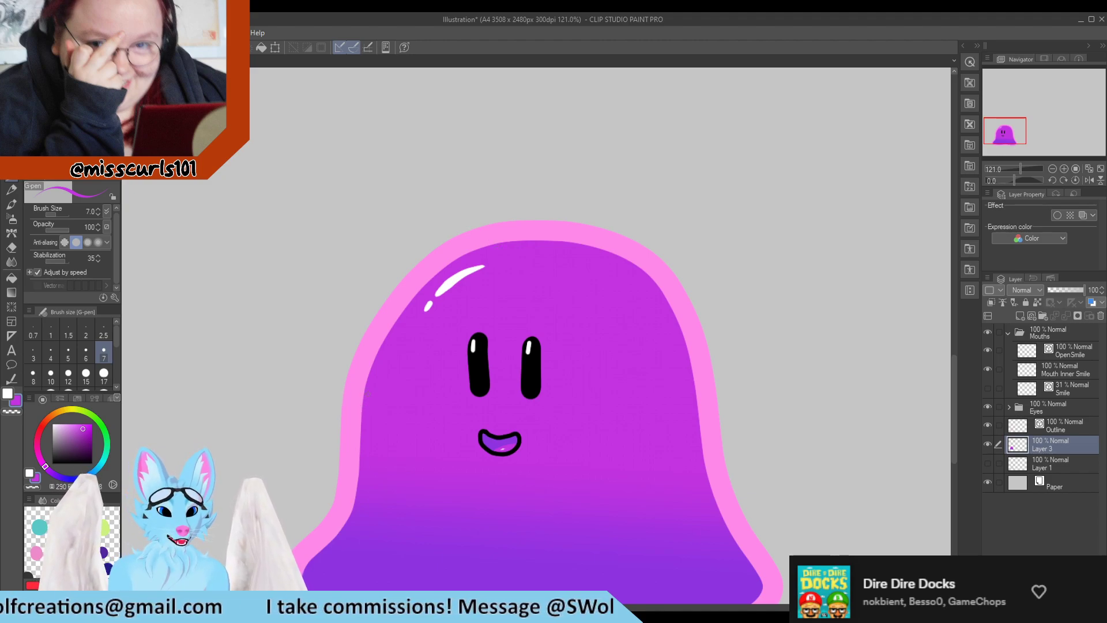
pyautogui.scroll(-4, 367, 401)
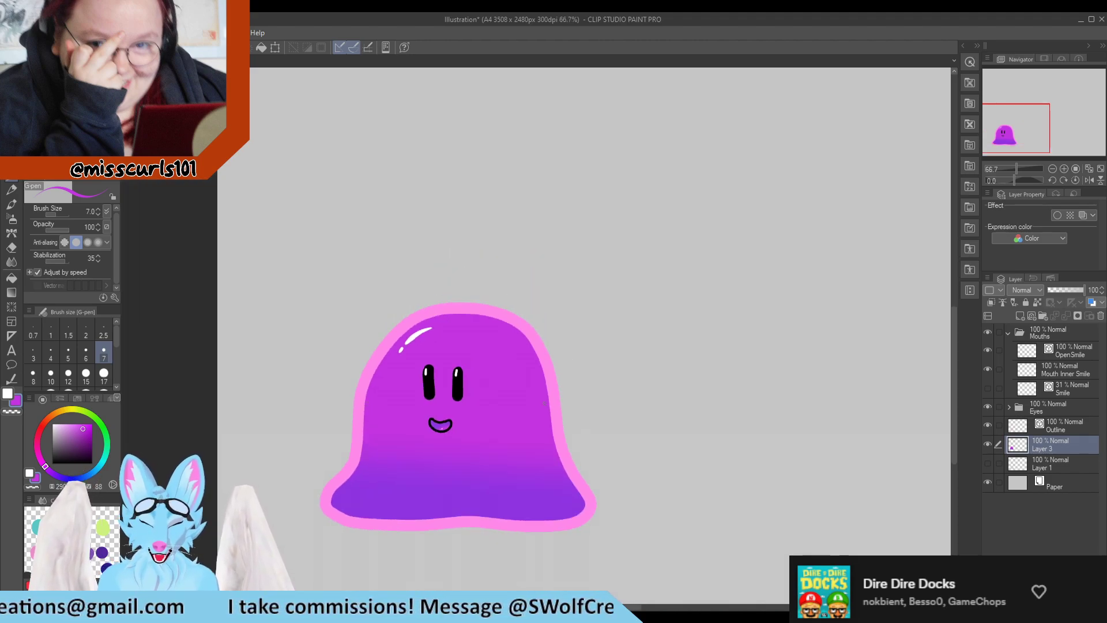
pyautogui.scroll(-1, 367, 402)
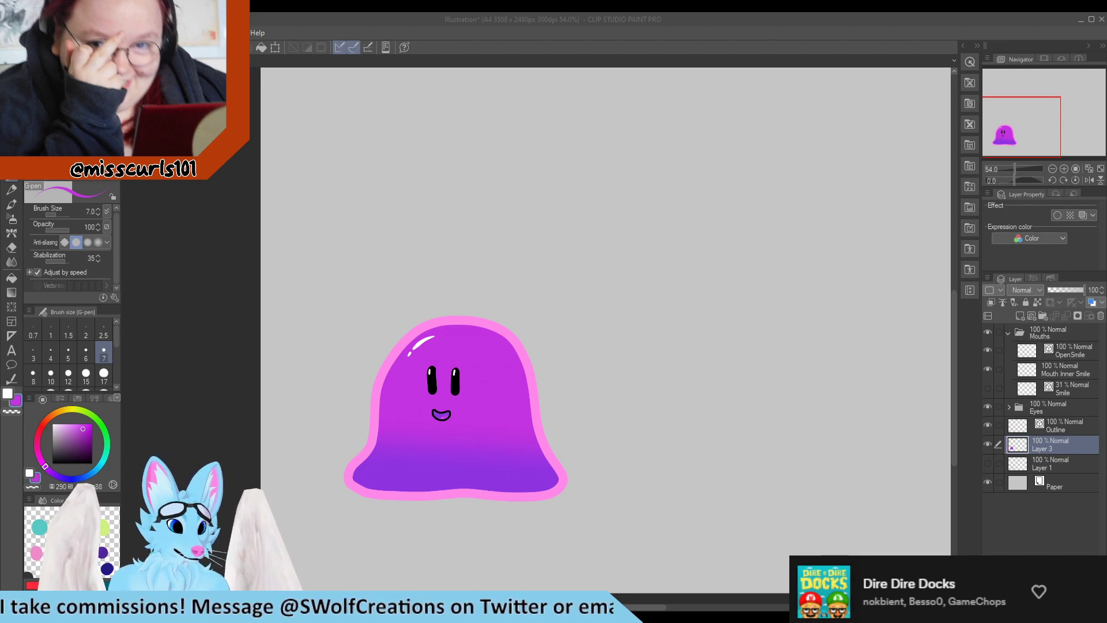
# Save the file as Neroyn Slime and touch up the body's top edge with purple on Layer 3
pyautogui.press('Return')
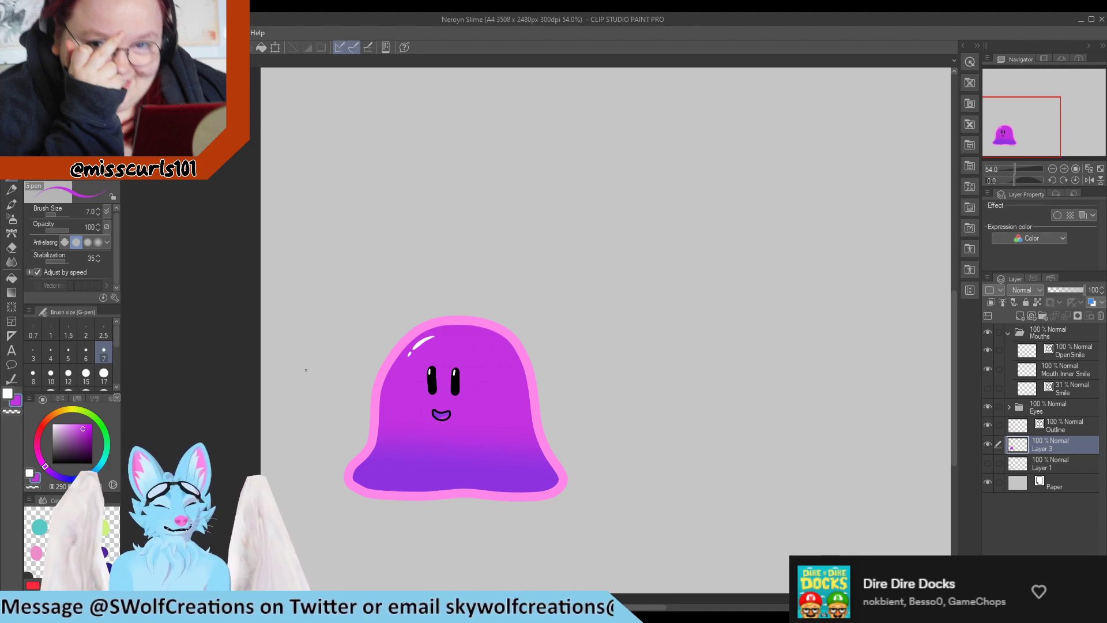
pyautogui.scroll(2, 455, 335)
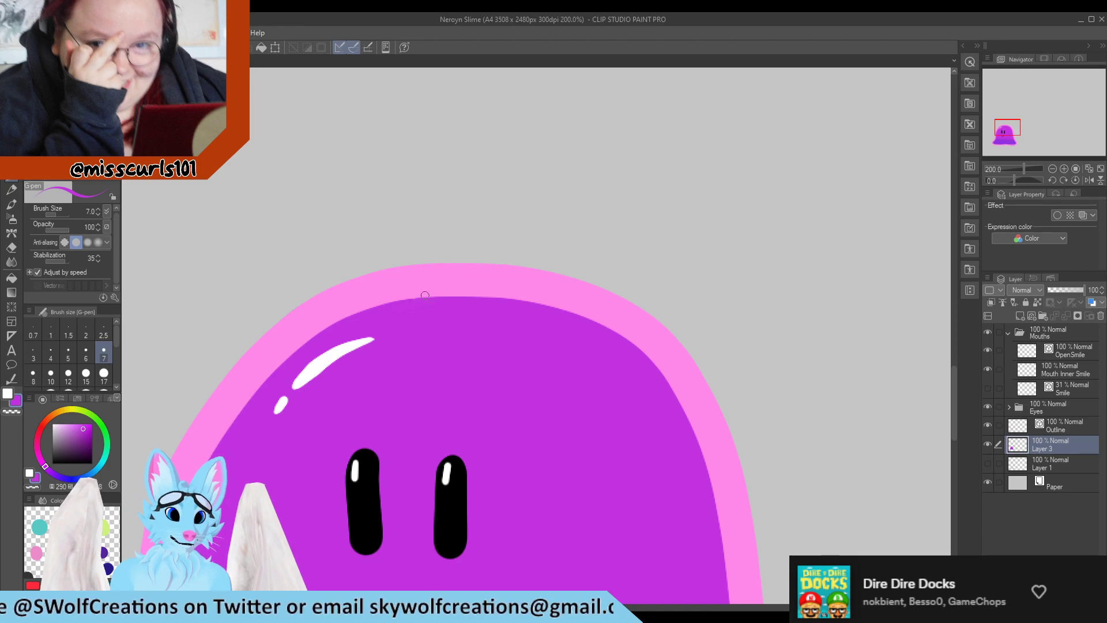
pyautogui.moveTo(393, 305); pyautogui.dragTo(449, 285)
pyautogui.scroll(-3, 438, 282)
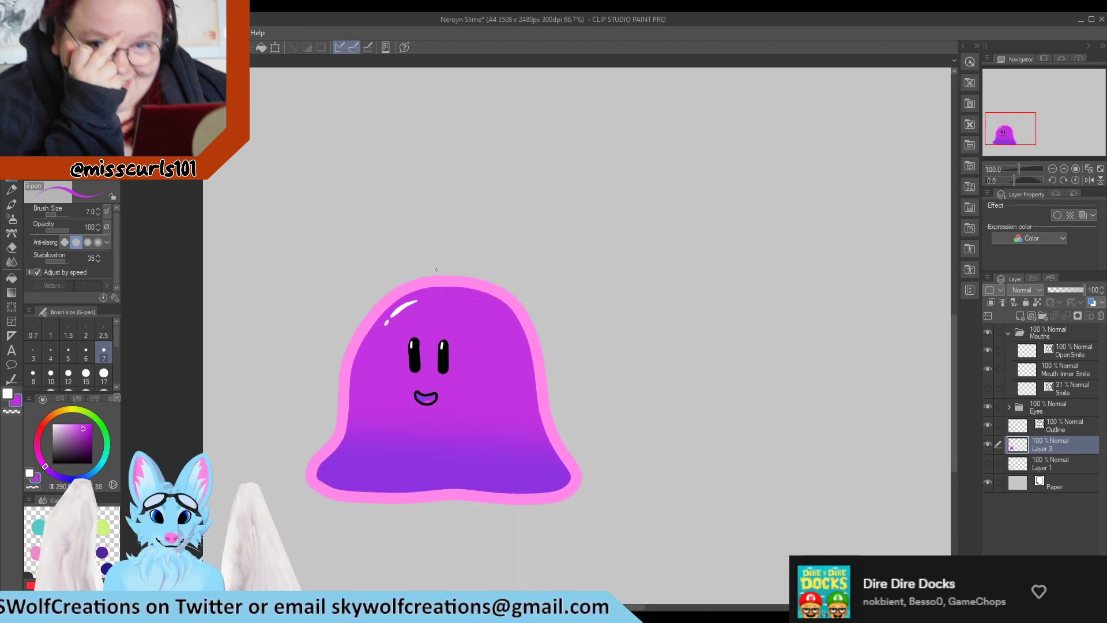
pyautogui.scroll(1, 419, 386)
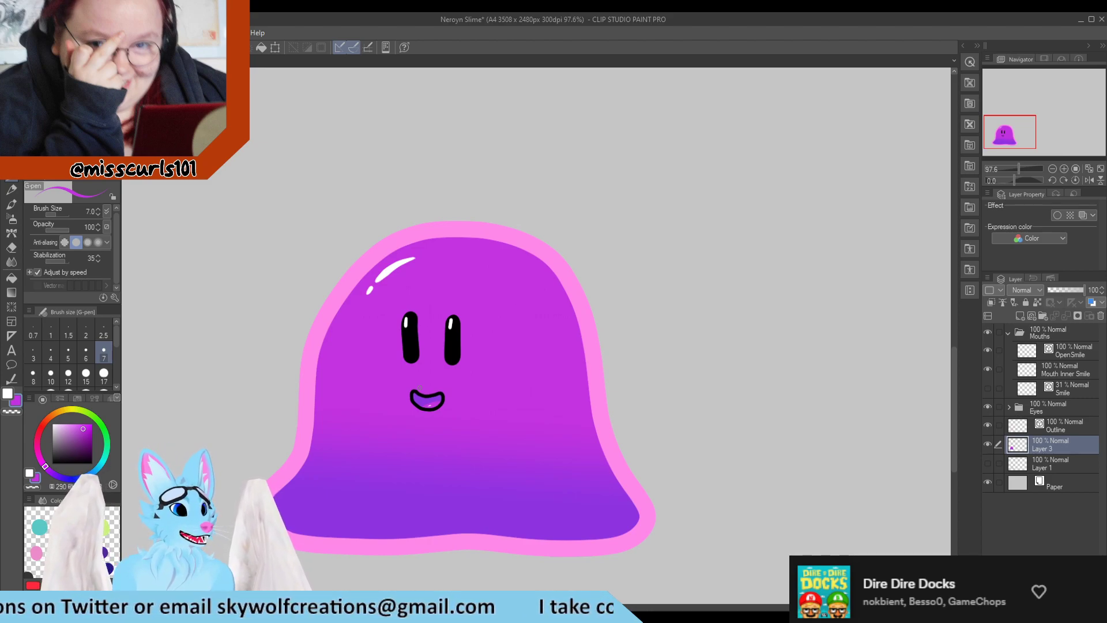
pyautogui.scroll(3, 556, 304)
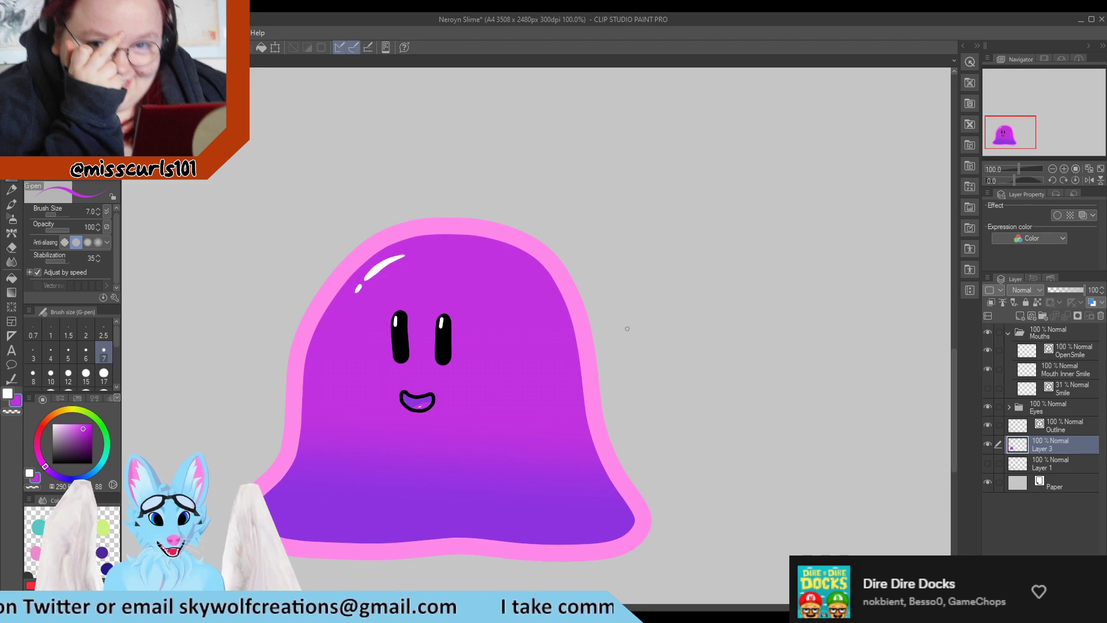
# Try to lasso the right eye's highlight on the Eye White layer and transform it
pyautogui.click(1071, 353)
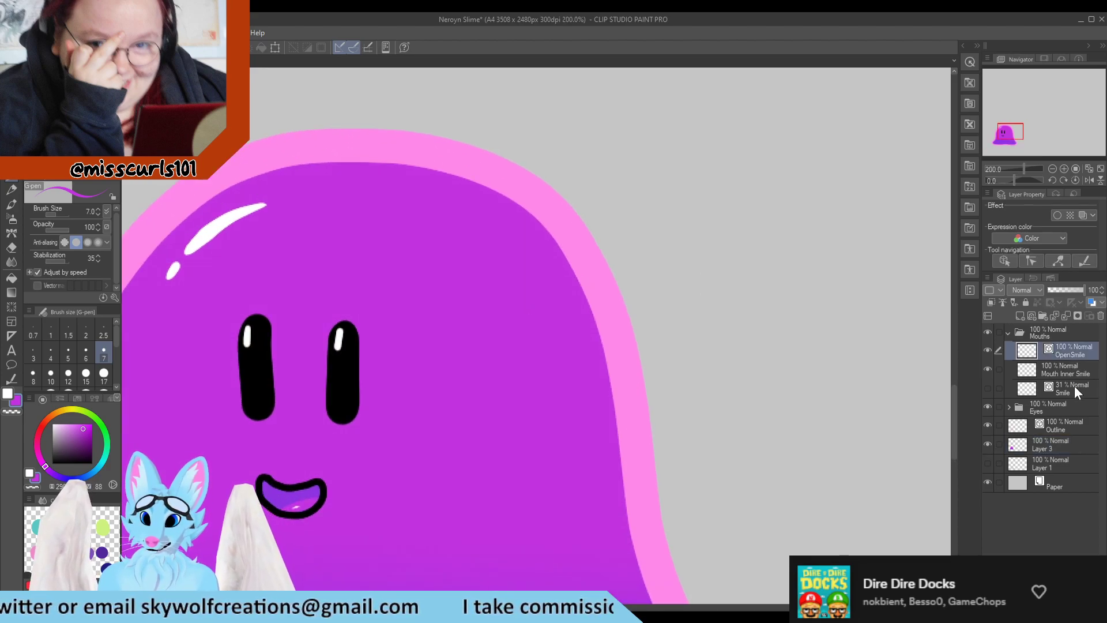
pyautogui.click(1059, 424)
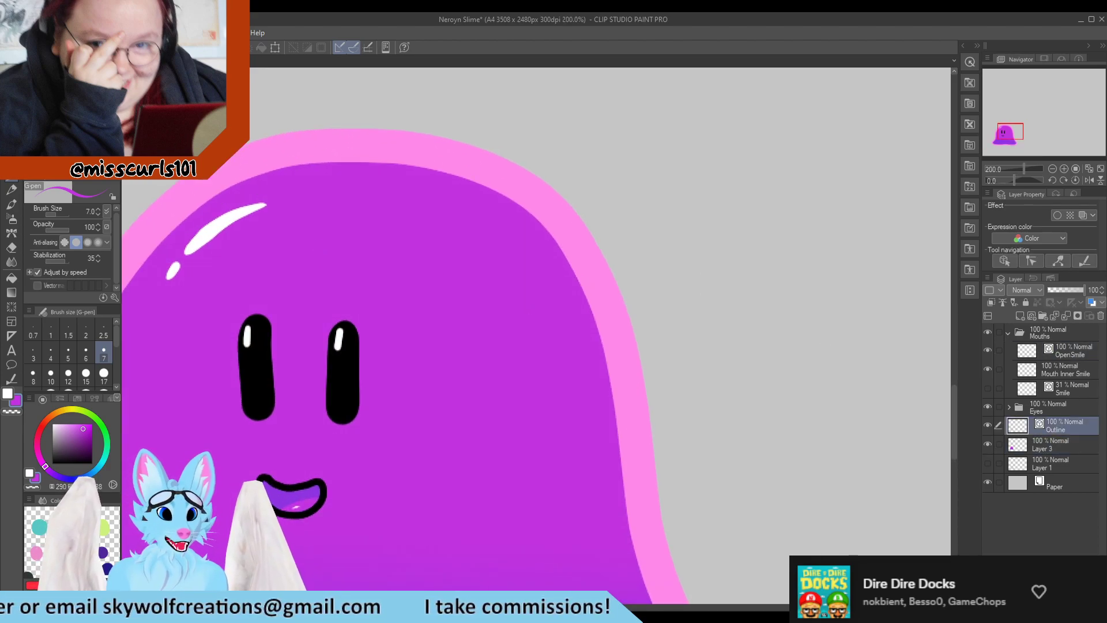
pyautogui.press('m')
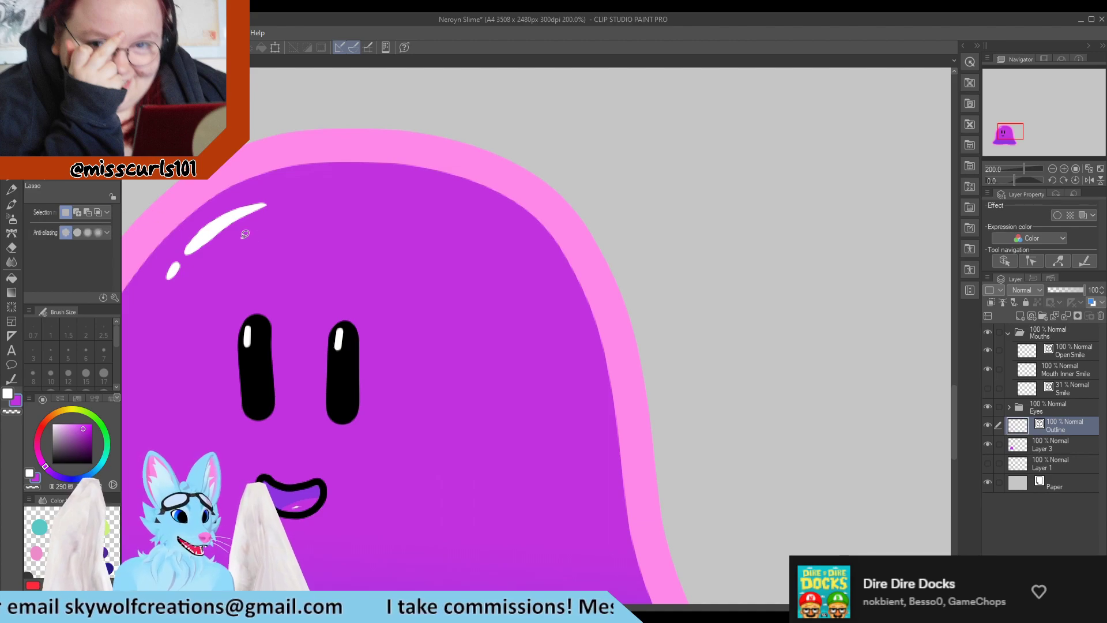
pyautogui.scroll(-2, 248, 236)
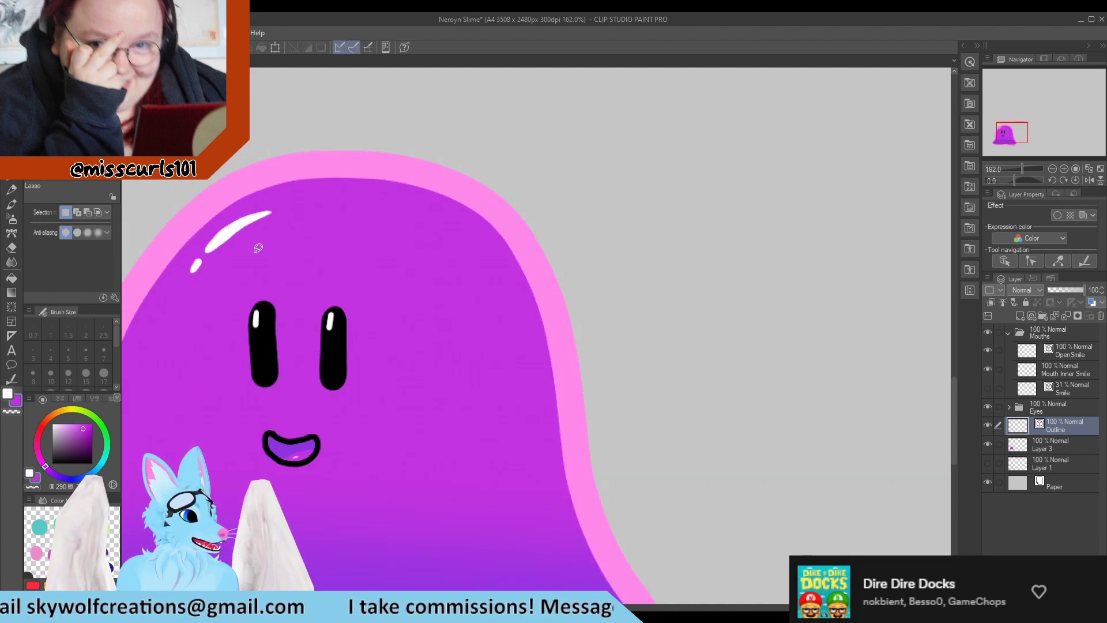
pyautogui.scroll(3, 317, 297)
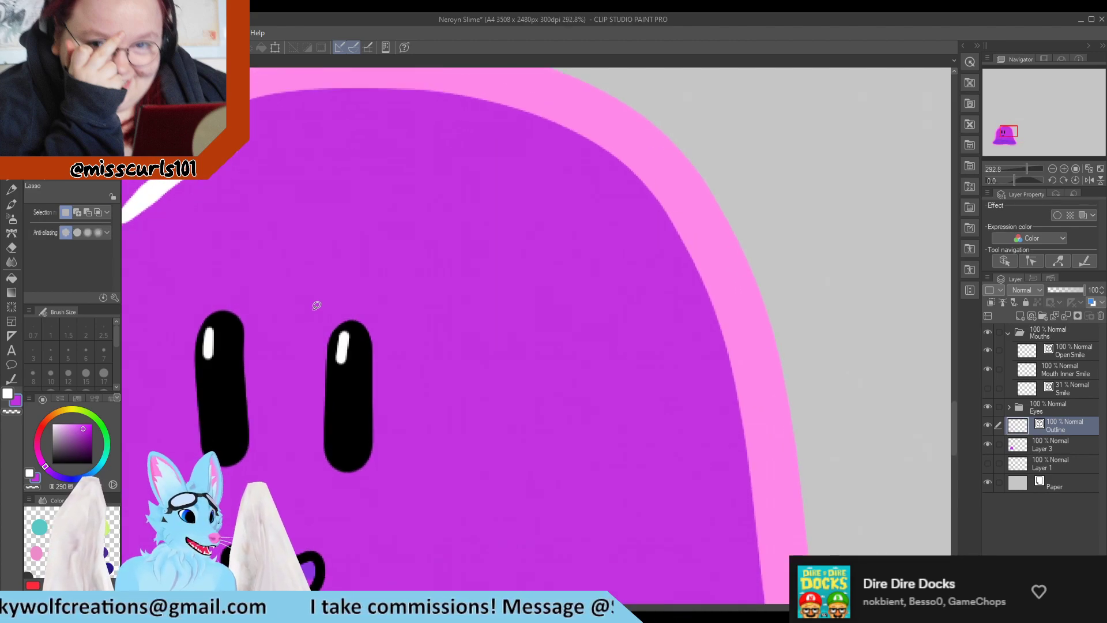
pyautogui.moveTo(360, 396); pyautogui.dragTo(321, 293)
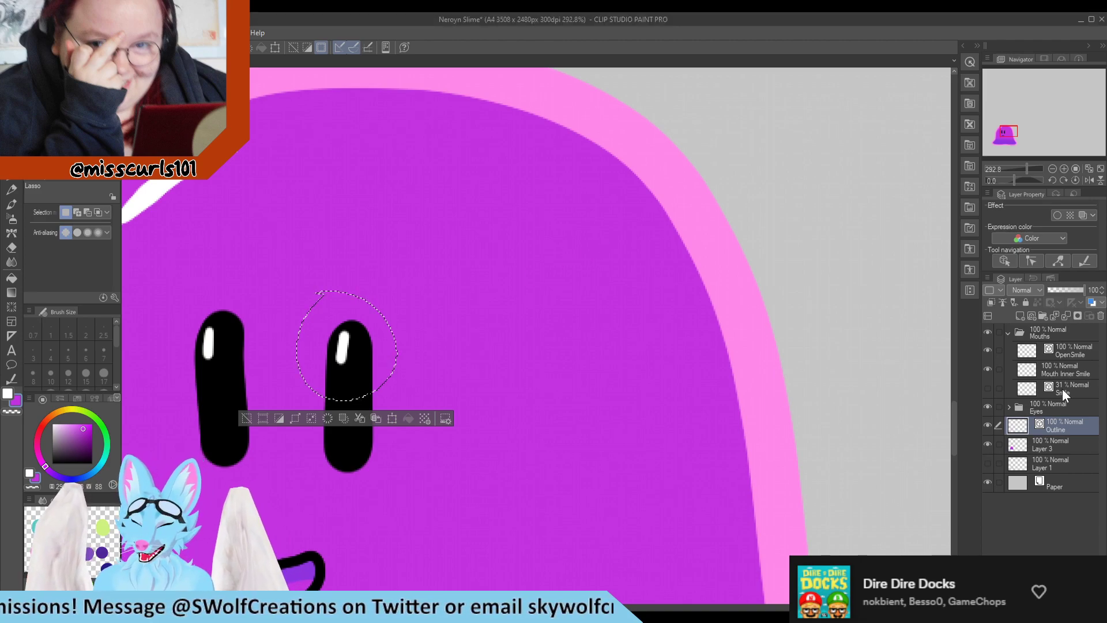
pyautogui.click(1008, 407)
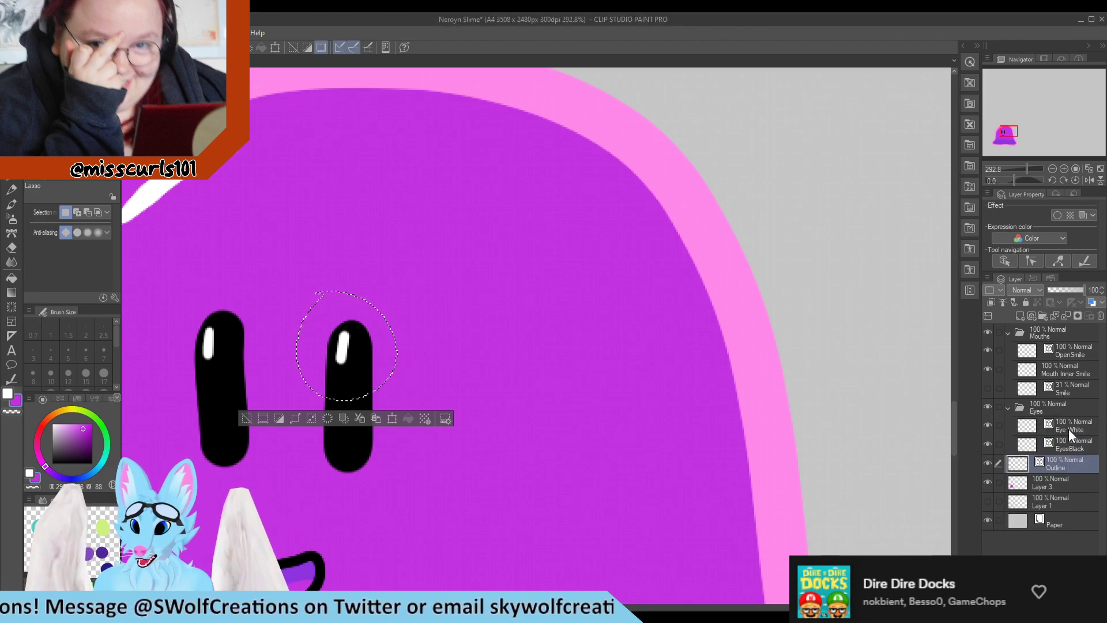
pyautogui.click(1042, 429)
pyautogui.hotkey('ctrl', 't')
pyautogui.moveTo(460, 270); pyautogui.dragTo(394, 469)
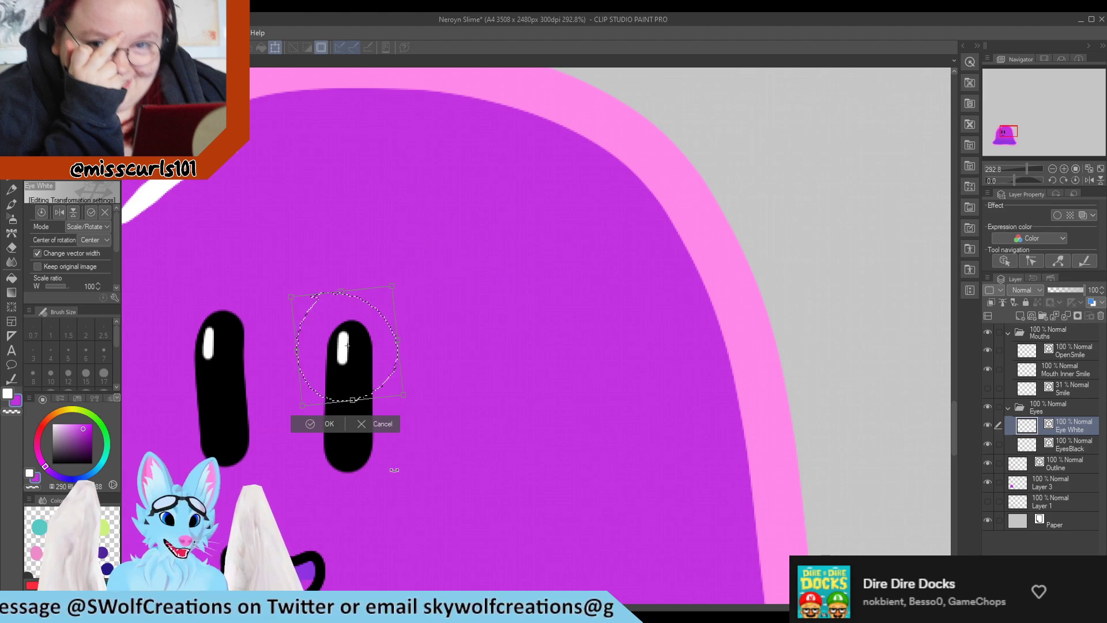
pyautogui.click(318, 423)
pyautogui.moveTo(213, 271)
pyautogui.mouseDown()
pyautogui.moveTo(175, 398)
pyautogui.moveTo(198, 284)
pyautogui.mouseUp()
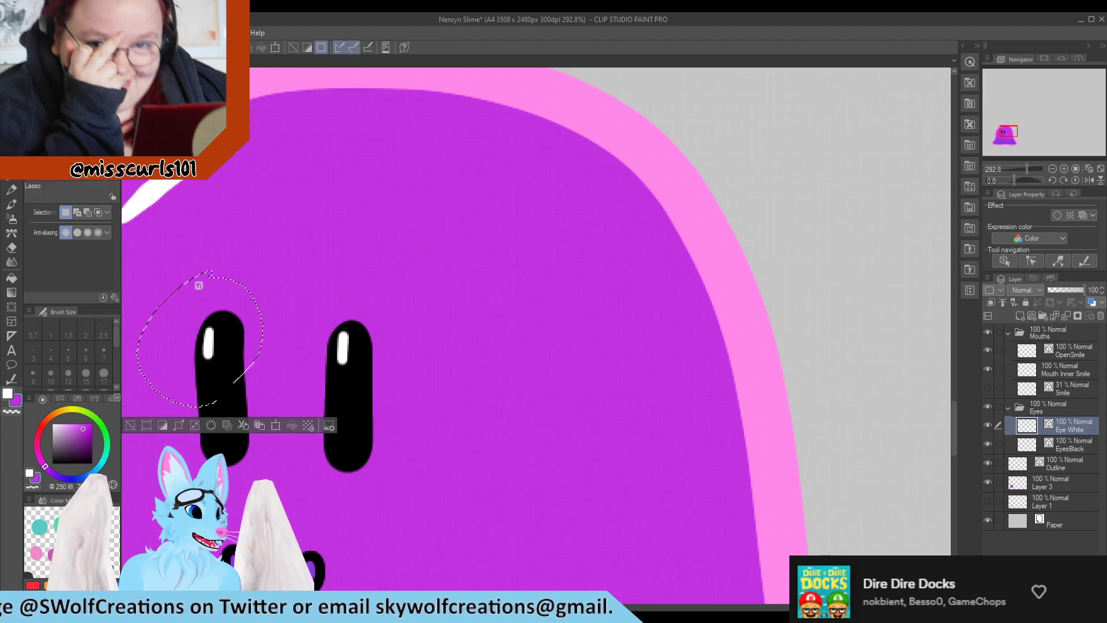
pyautogui.click(299, 312)
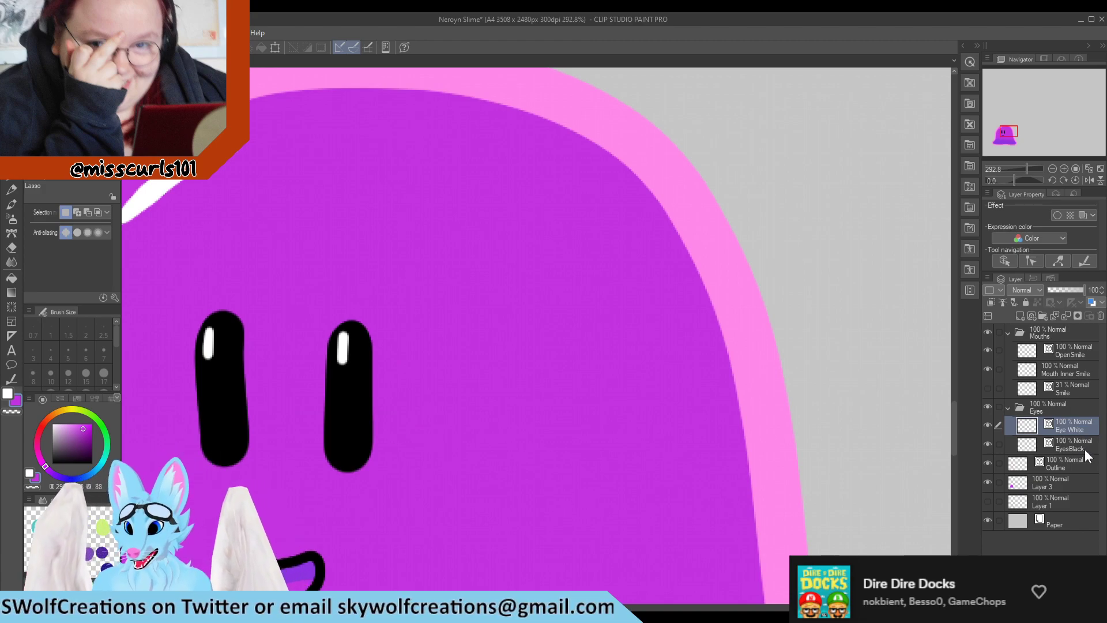
pyautogui.moveTo(275, 309)
pyautogui.mouseDown()
pyautogui.moveTo(230, 286)
pyautogui.moveTo(261, 475)
pyautogui.moveTo(278, 314)
pyautogui.mouseUp()
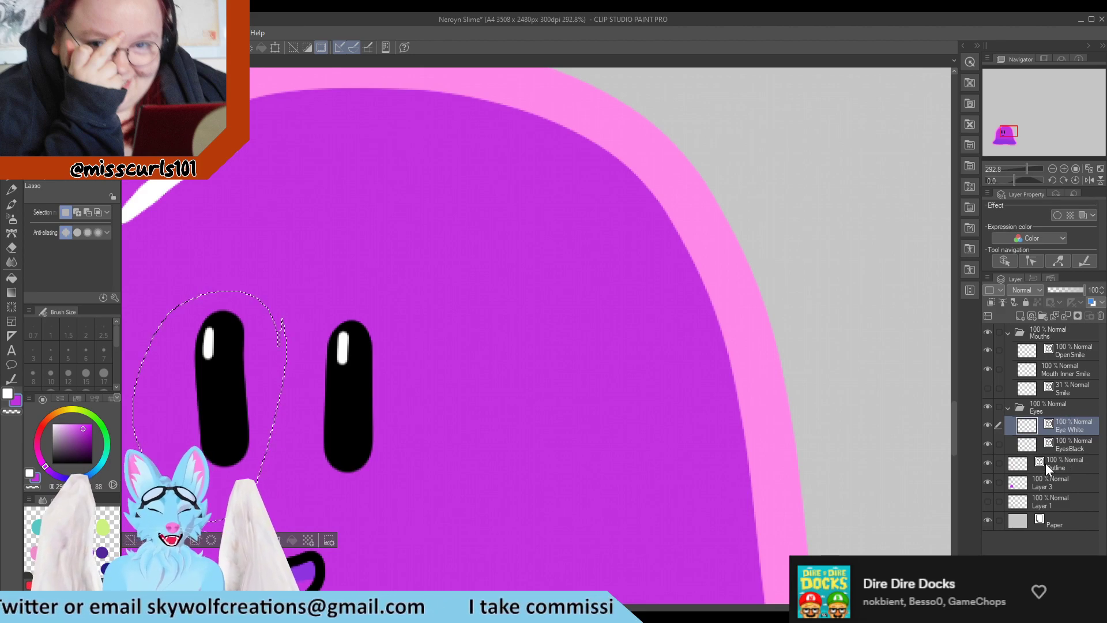
pyautogui.scroll(-1, 519, 447)
pyautogui.scroll(-3, 519, 447)
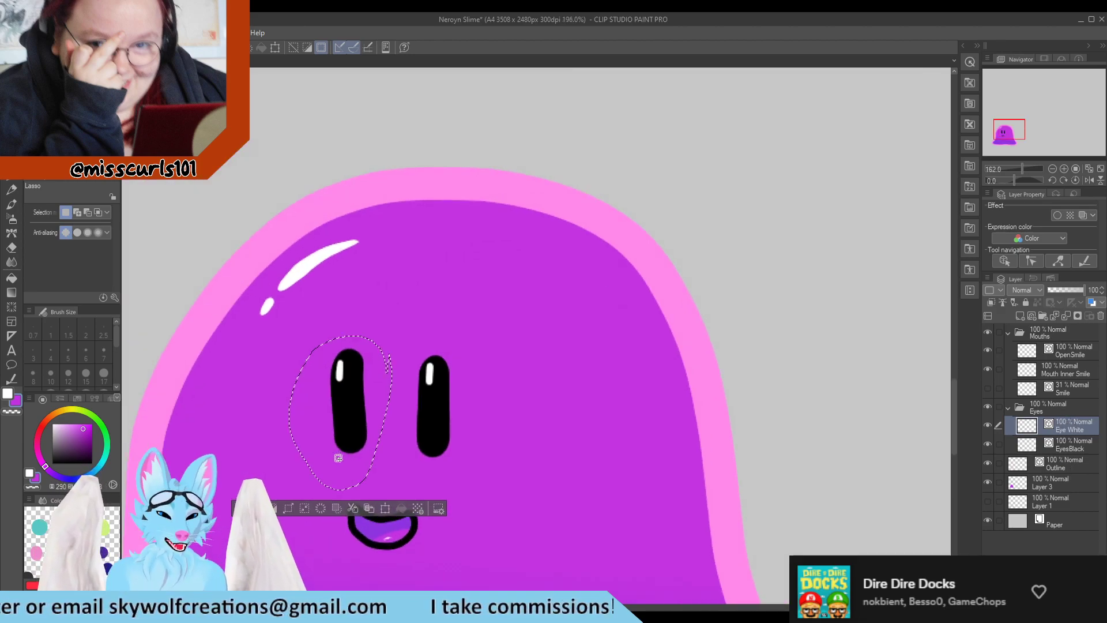
pyautogui.scroll(4, 589, 420)
pyautogui.hotkey('ctrl', 'd')
# Inspect the outline's vector control points along the body's top edge with the Control point tool, and save the file
pyautogui.scroll(-12, 616, 406)
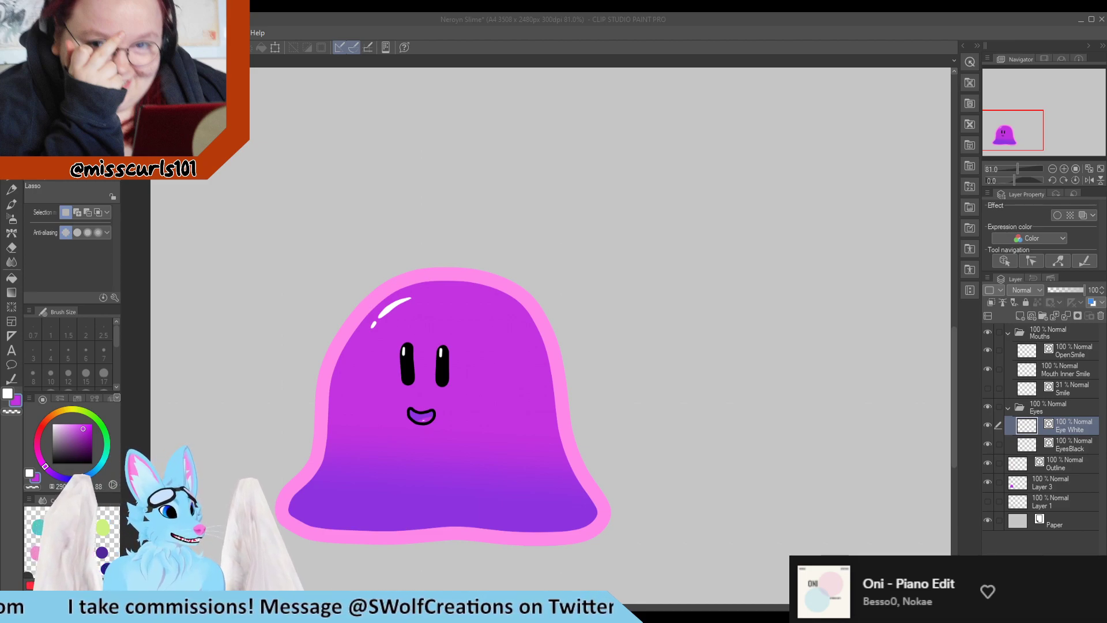
pyautogui.scroll(-2, 357, 339)
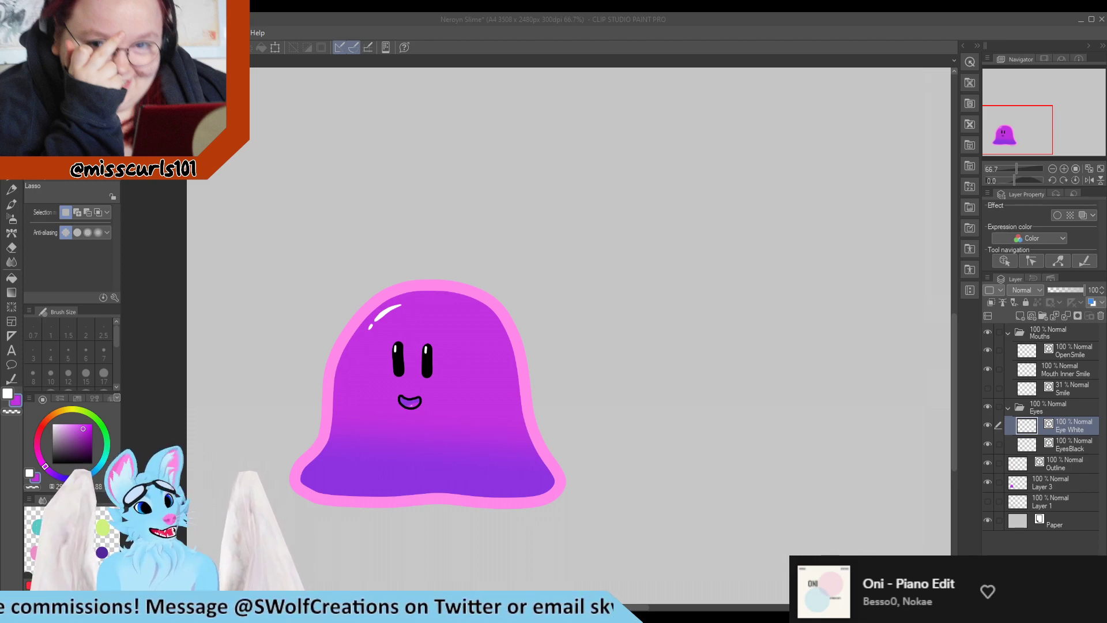
pyautogui.scroll(3, 412, 376)
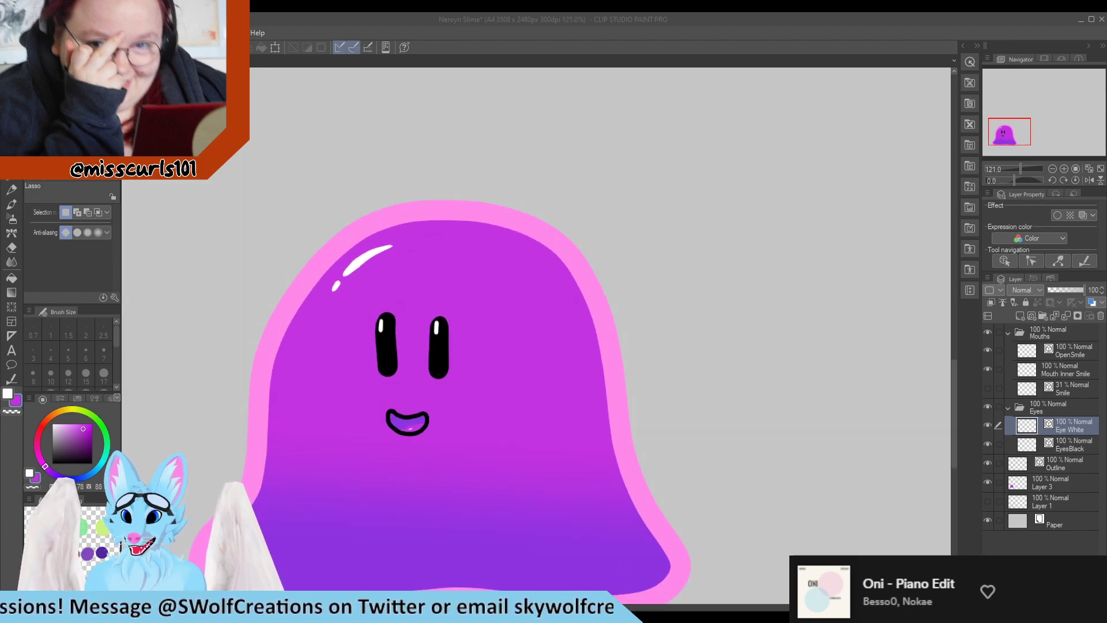
pyautogui.click(11, 379)
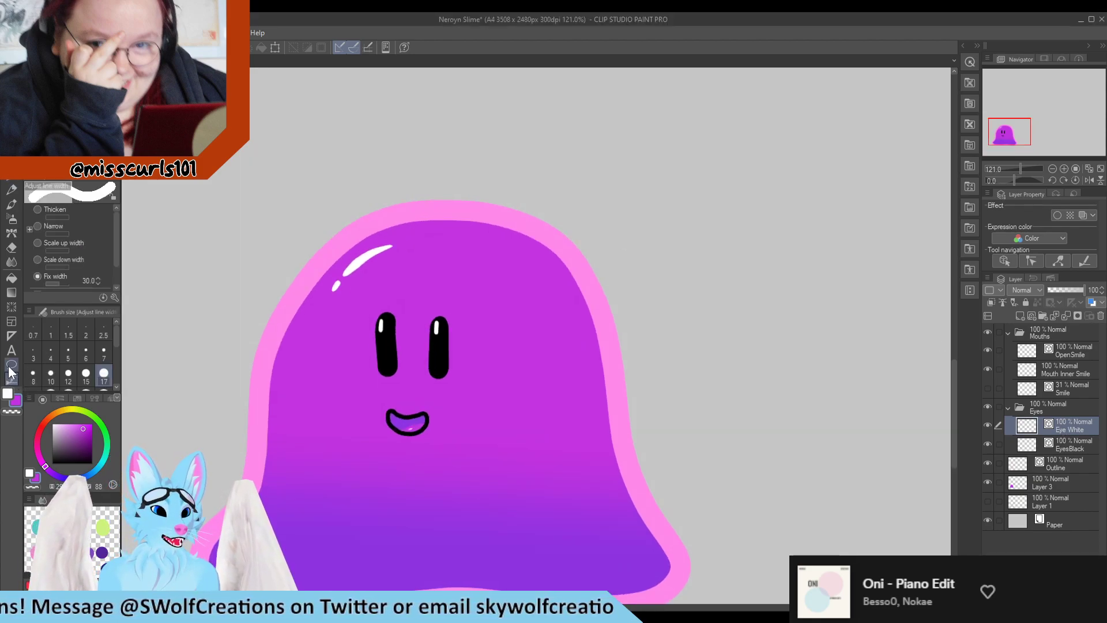
pyautogui.scroll(4, 354, 271)
pyautogui.scroll(2, 354, 272)
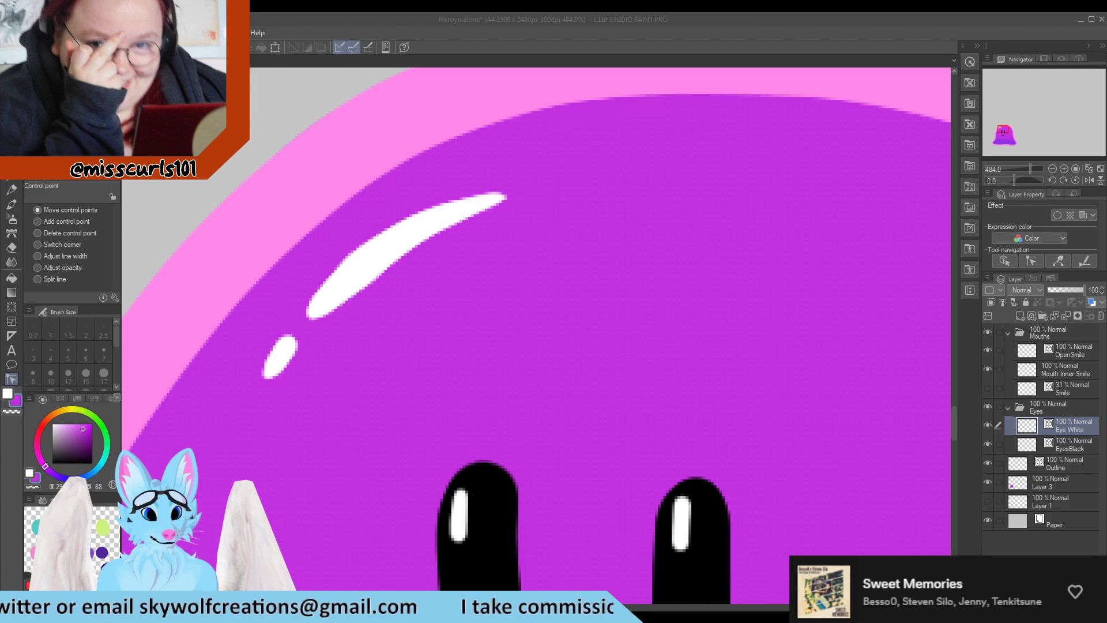
pyautogui.press('y')
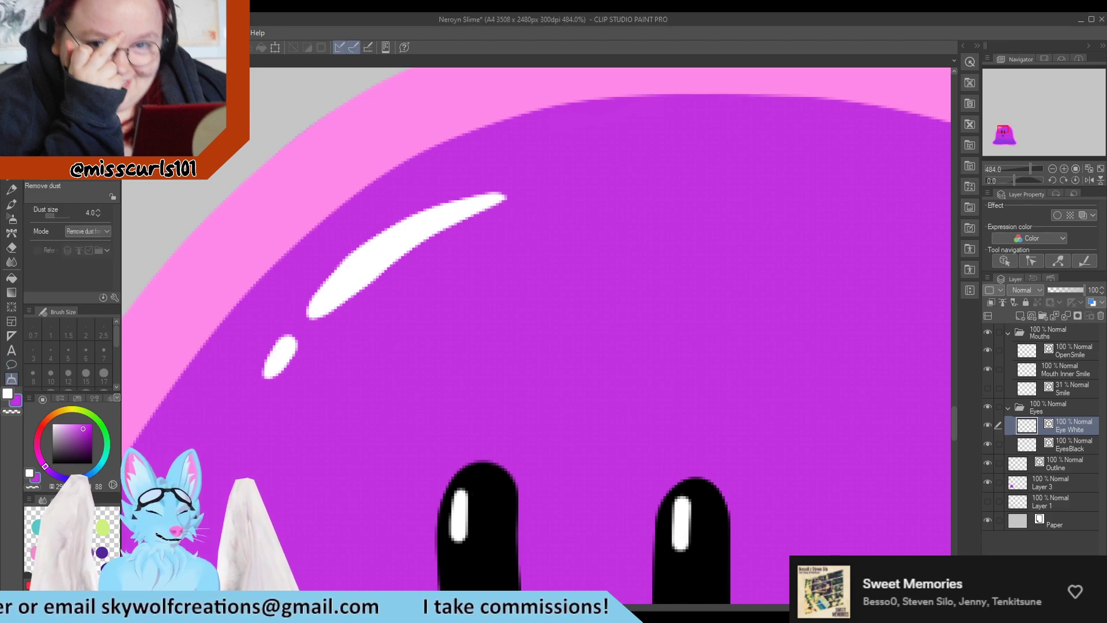
pyautogui.press('y')
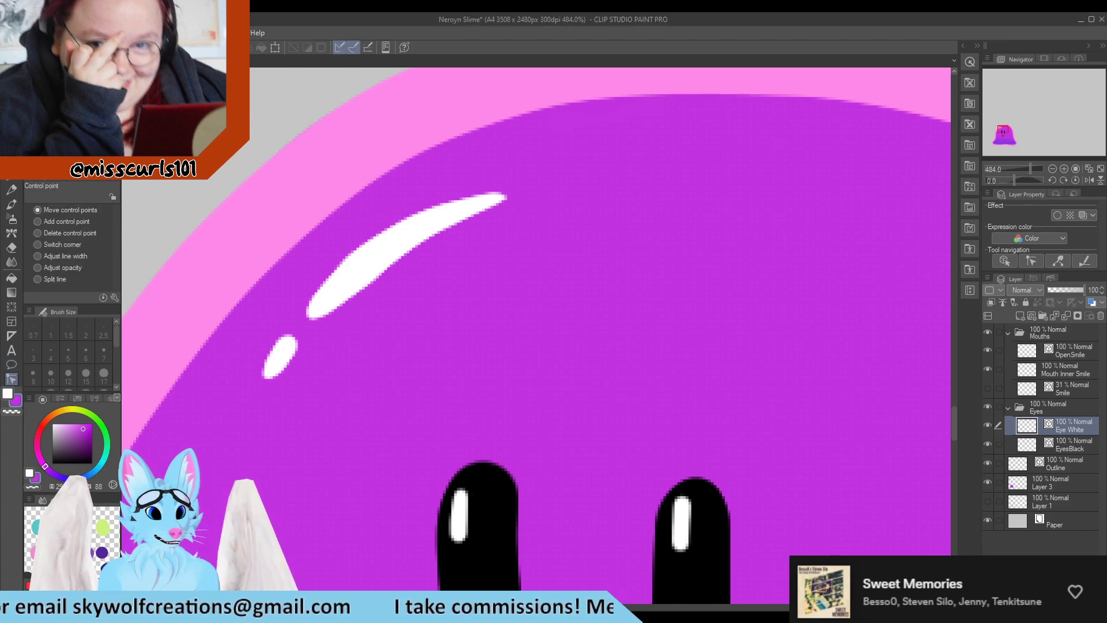
pyautogui.click(371, 260)
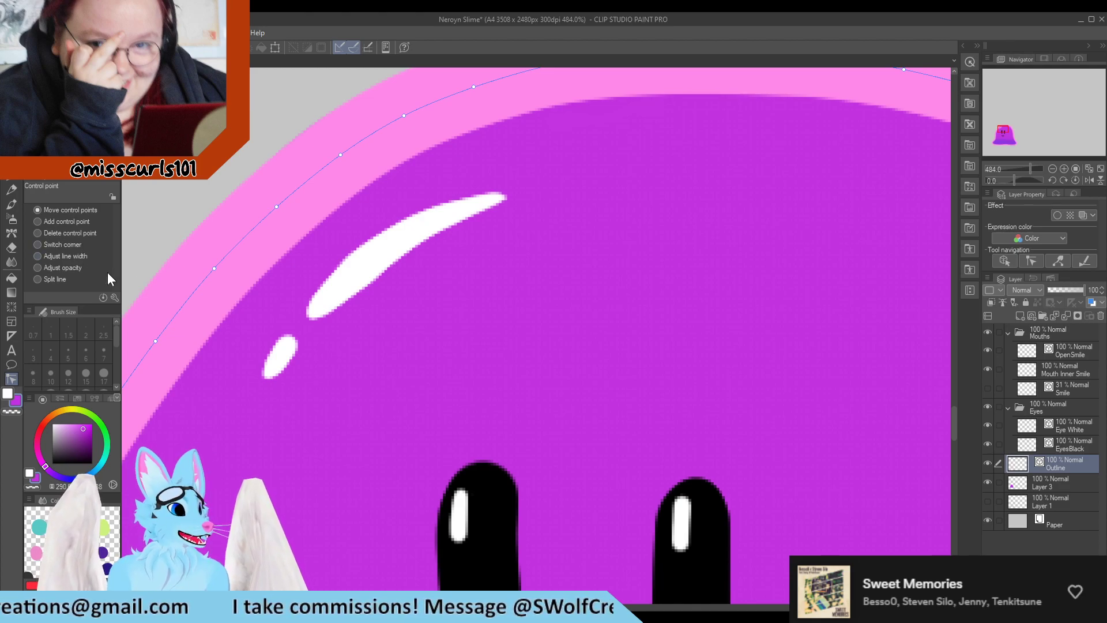
pyautogui.scroll(-5, 277, 301)
pyautogui.scroll(8, 303, 299)
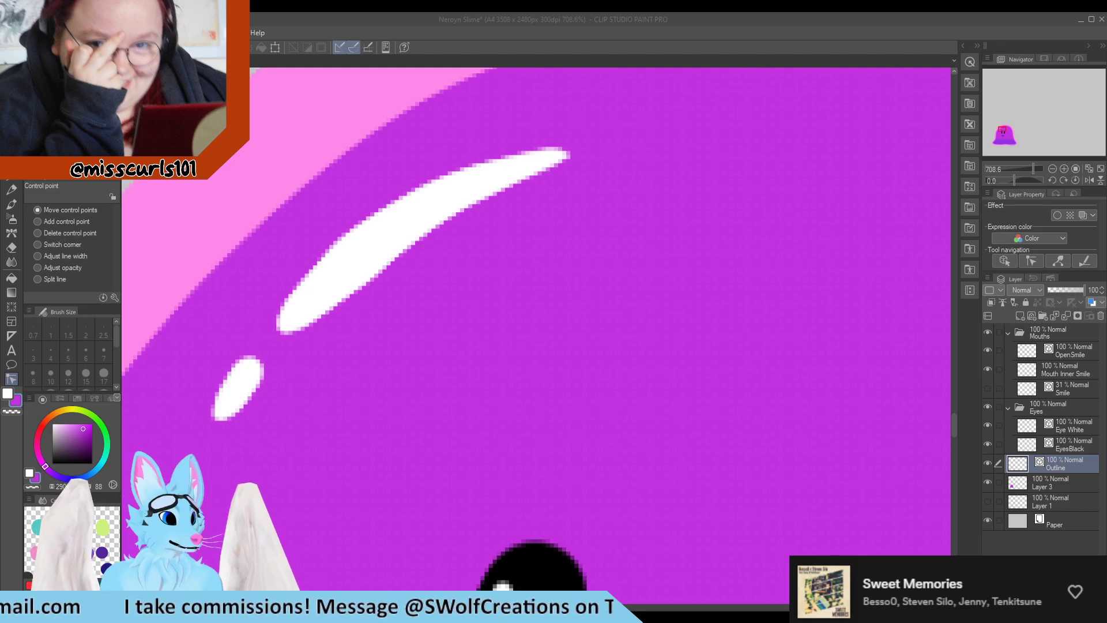
pyautogui.scroll(-7, 279, 229)
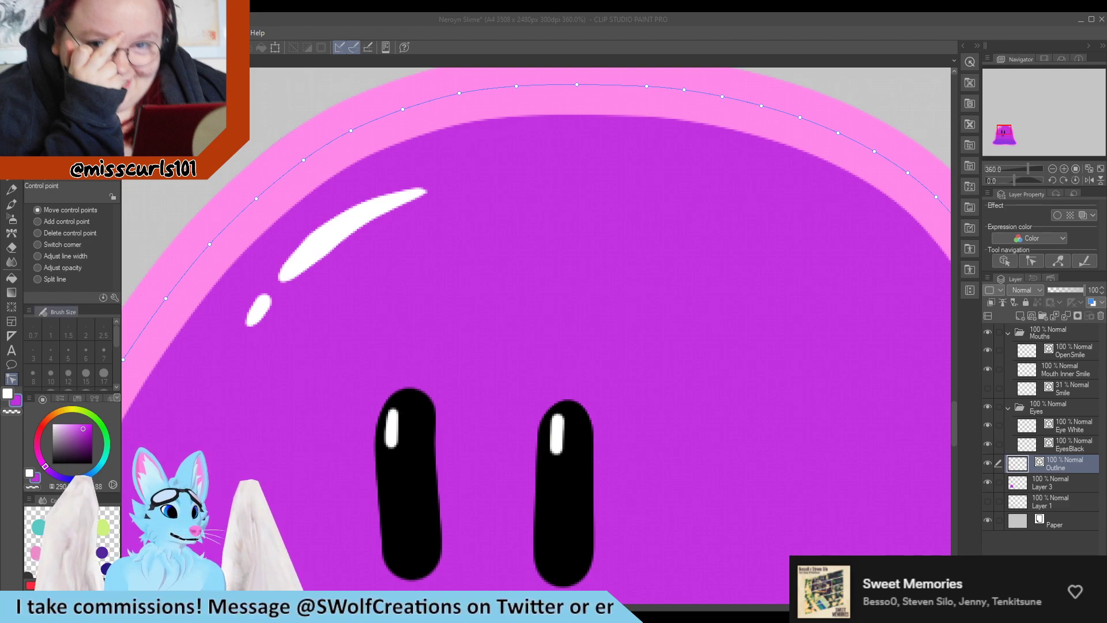
pyautogui.scroll(-15, 190, 318)
pyautogui.scroll(3, 103, 480)
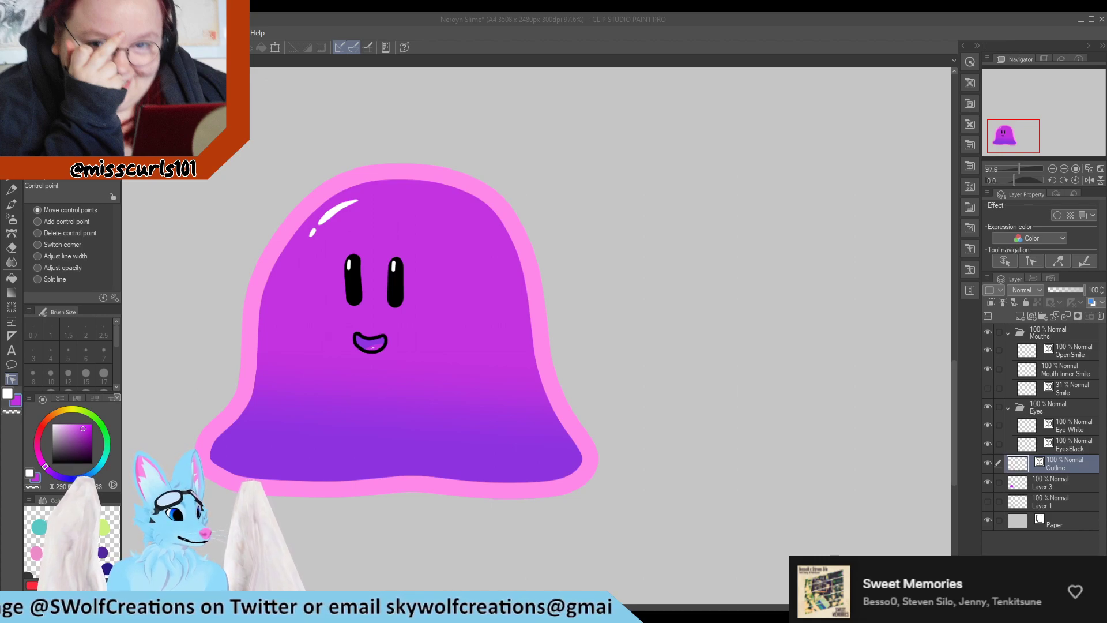
pyautogui.scroll(-2, 834, 461)
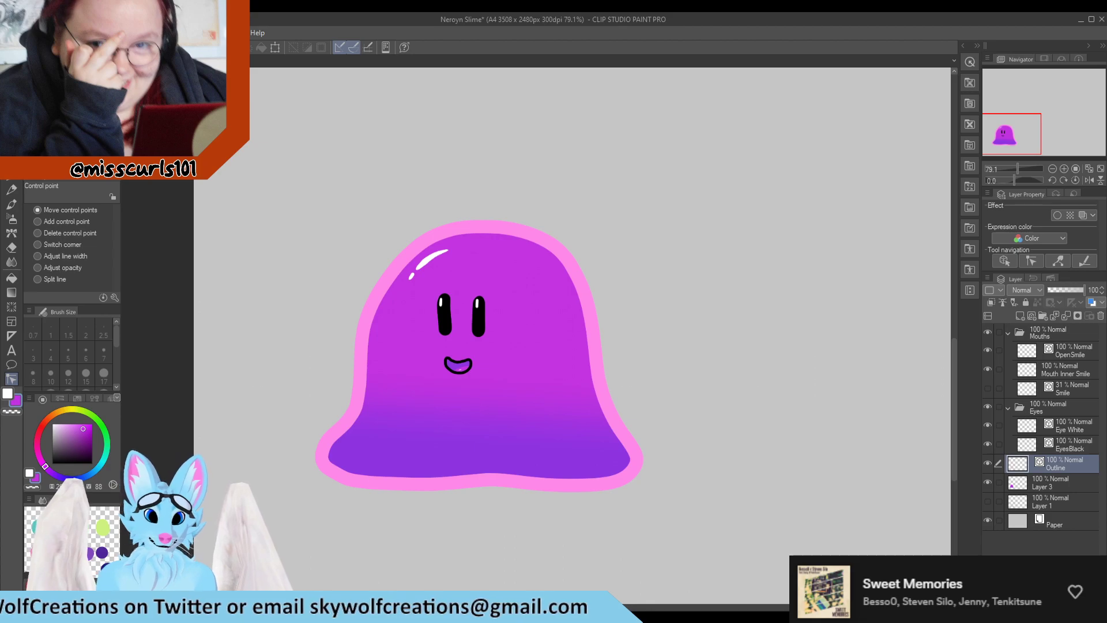
pyautogui.hotkey('ctrl', 's')
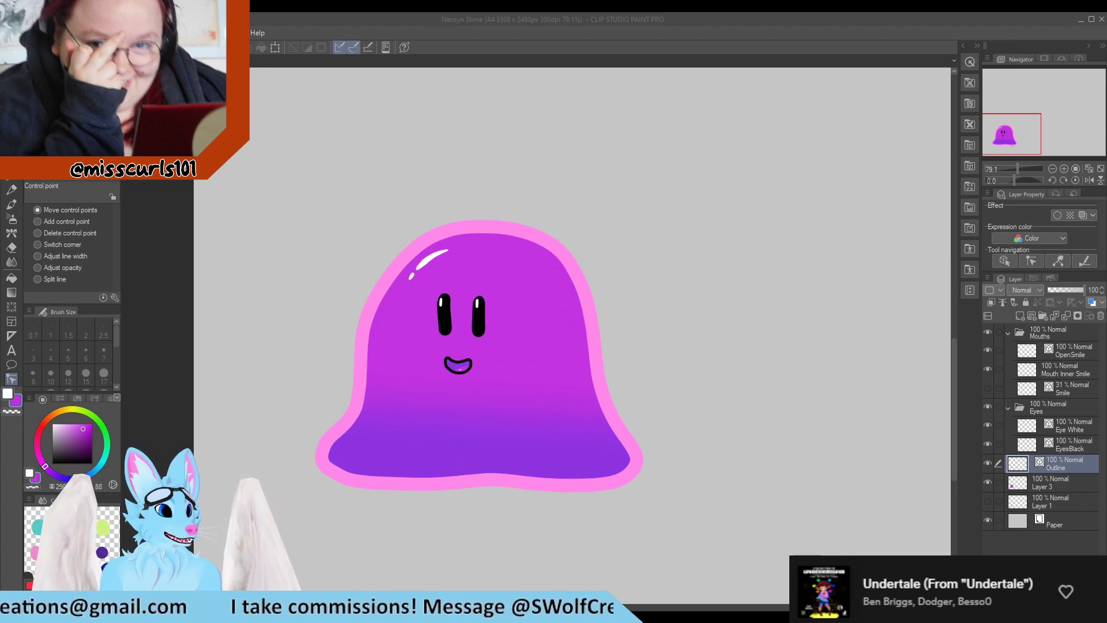
# Select the OpenSmile layer and examine the mouth line's control points up close
pyautogui.scroll(-2, 467, 295)
pyautogui.scroll(-1, 735, 403)
pyautogui.scroll(5, 735, 402)
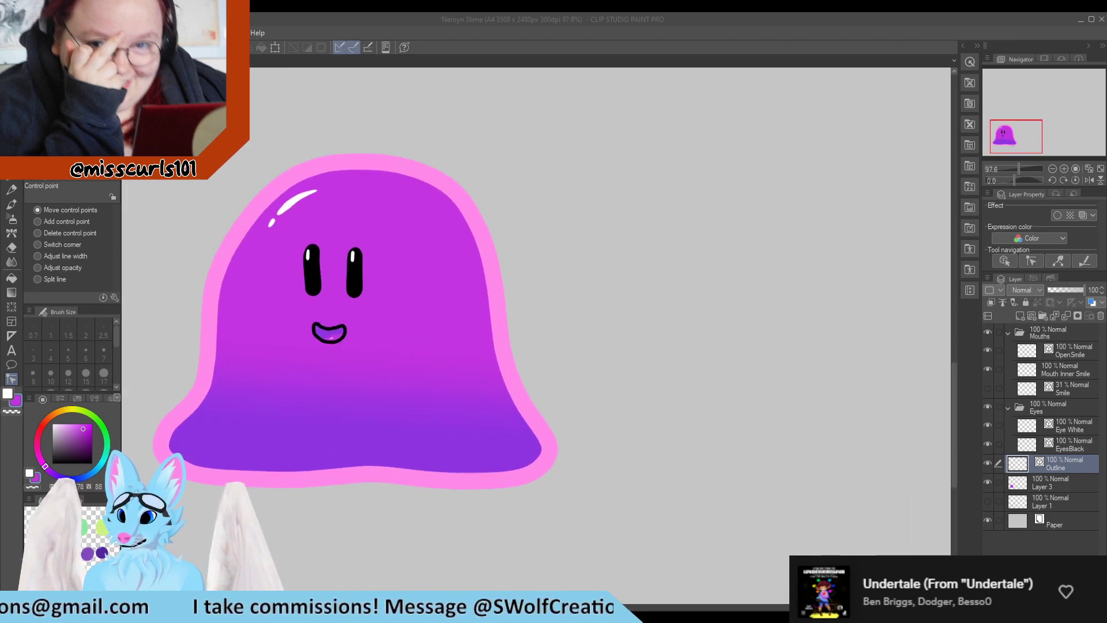
pyautogui.click(1069, 349)
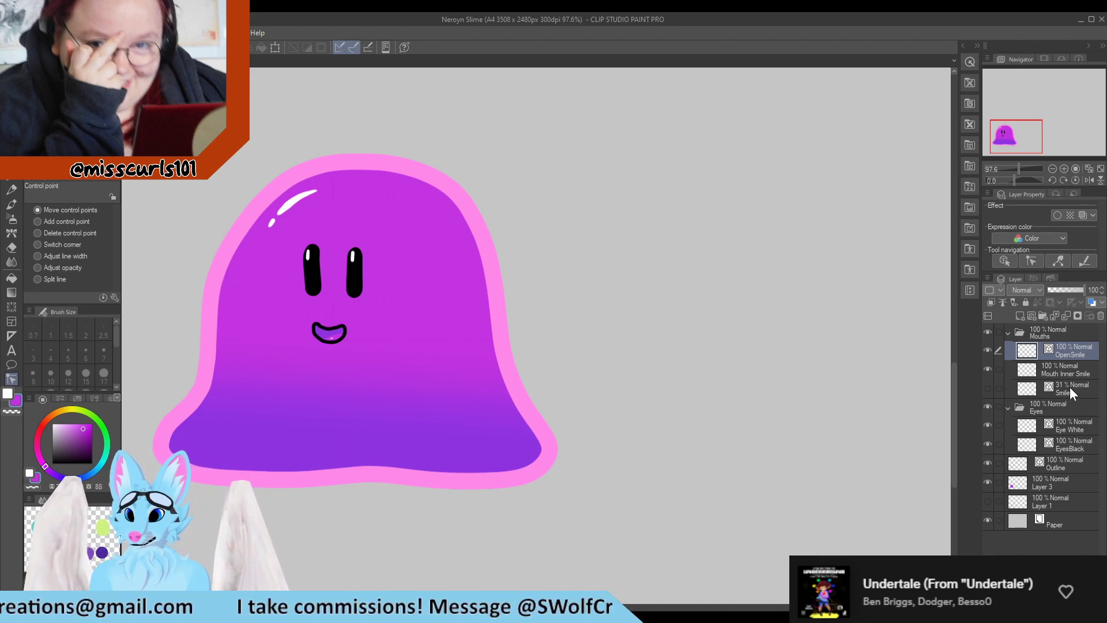
pyautogui.scroll(-3, 680, 404)
pyautogui.scroll(3, 470, 373)
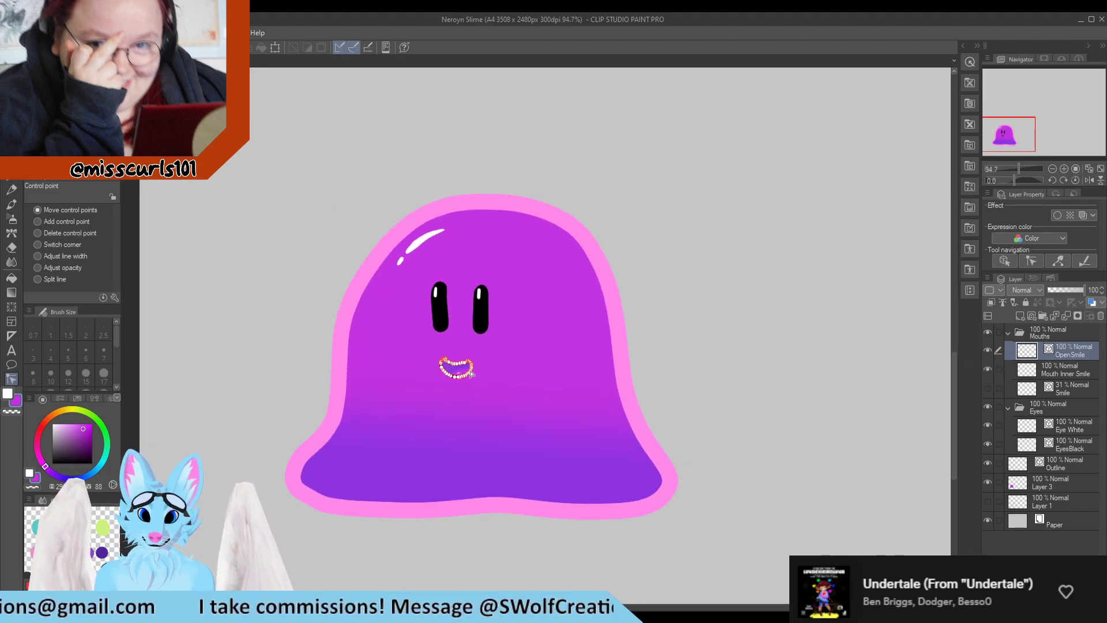
pyautogui.scroll(5, 469, 386)
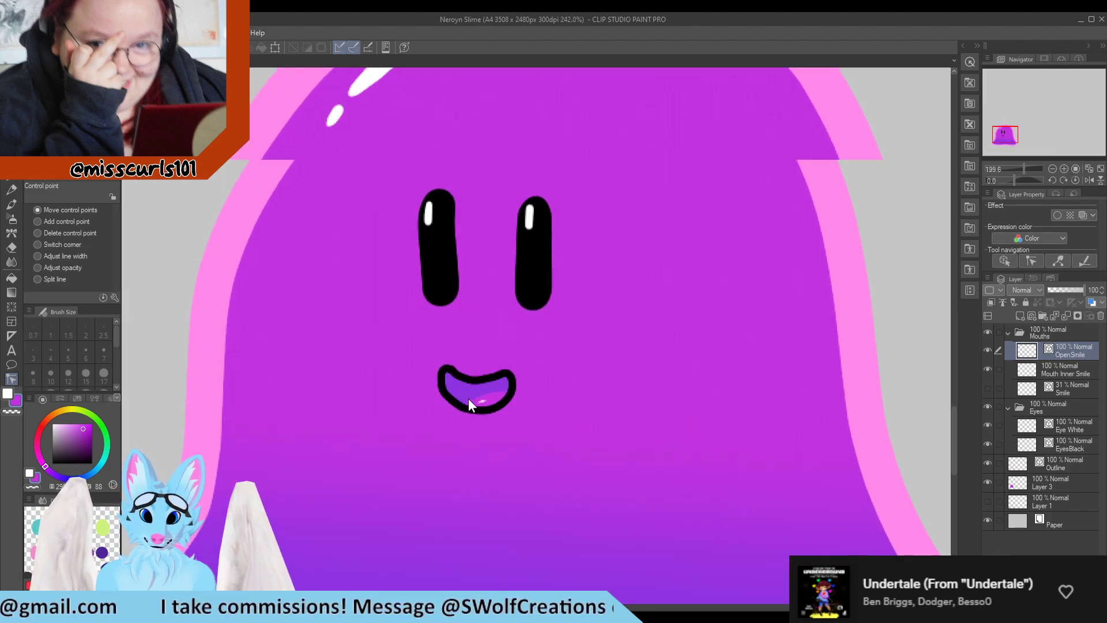
pyautogui.scroll(2, 491, 353)
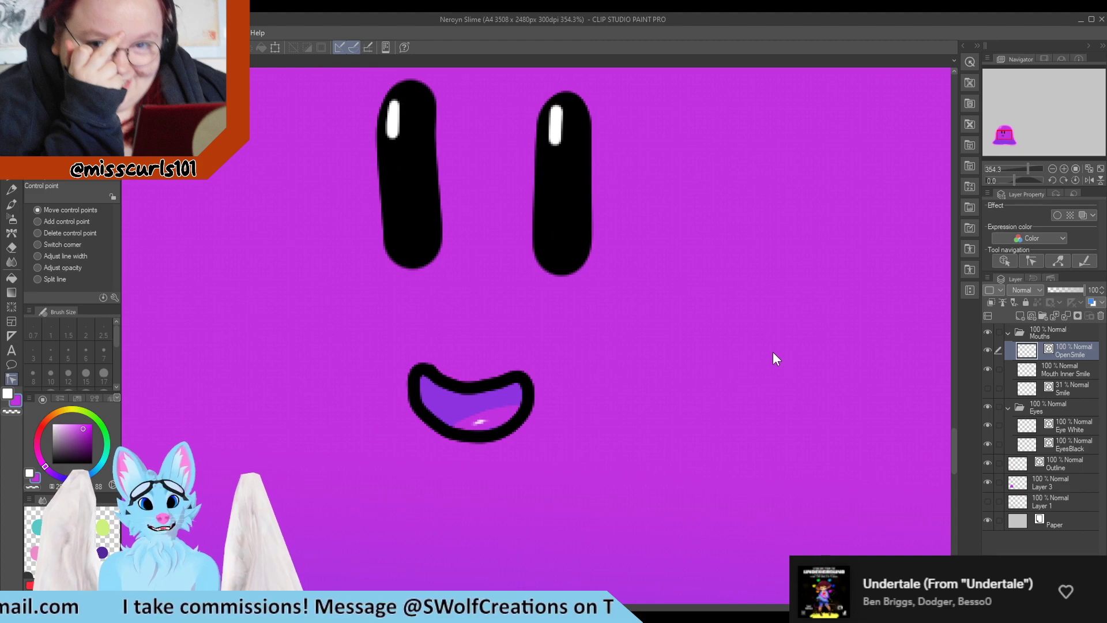
pyautogui.scroll(-3, 774, 357)
pyautogui.scroll(5, 544, 413)
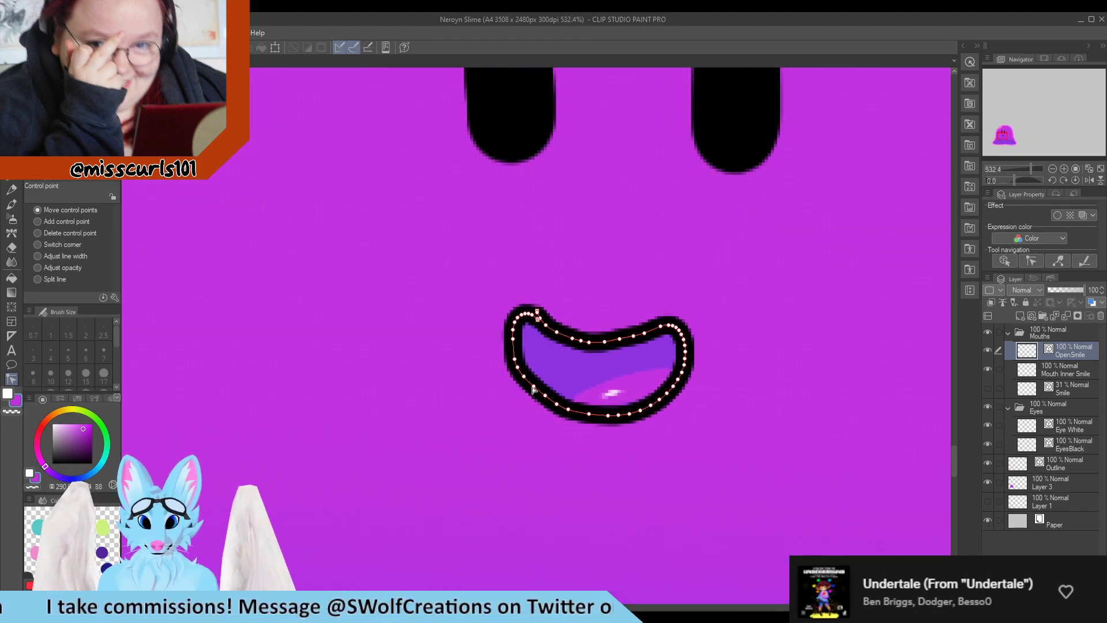
pyautogui.moveTo(532, 387); pyautogui.dragTo(567, 412)
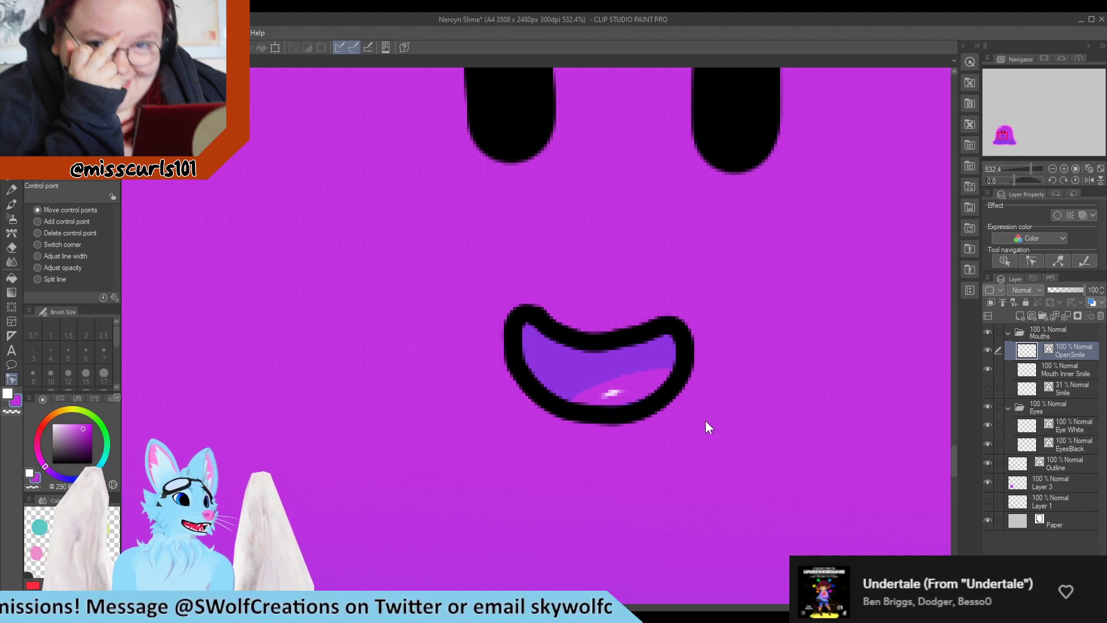
# Hide the Mouth Inner Smile layer to view the smile without its inner fill
pyautogui.scroll(-5, 704, 420)
pyautogui.scroll(-2, 600, 328)
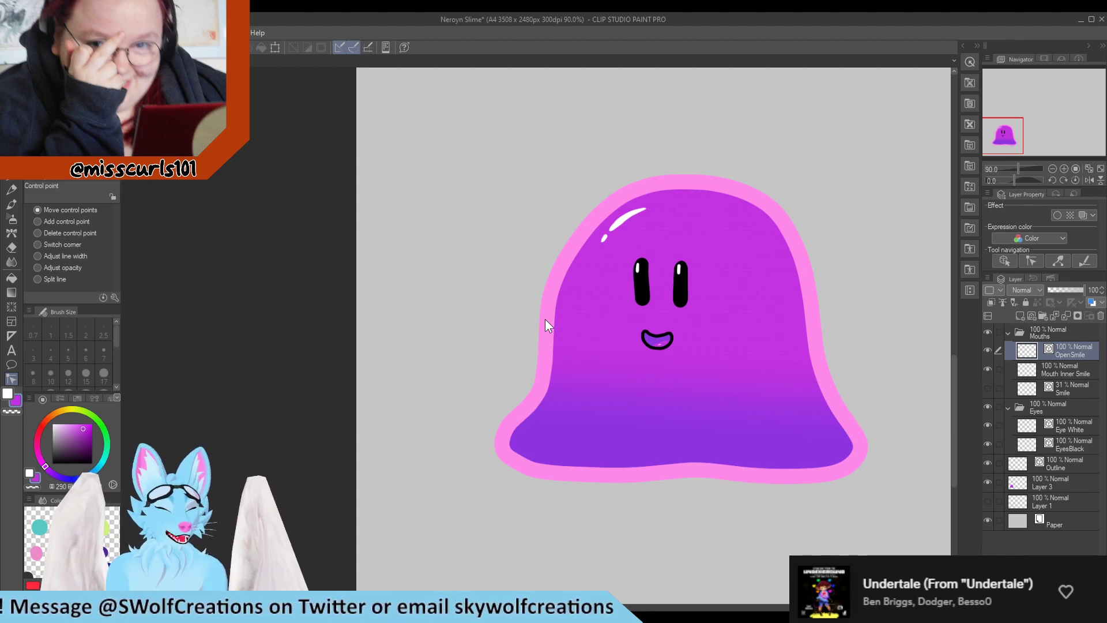
pyautogui.scroll(-3, 565, 323)
pyautogui.scroll(4, 692, 339)
pyautogui.scroll(2, 692, 338)
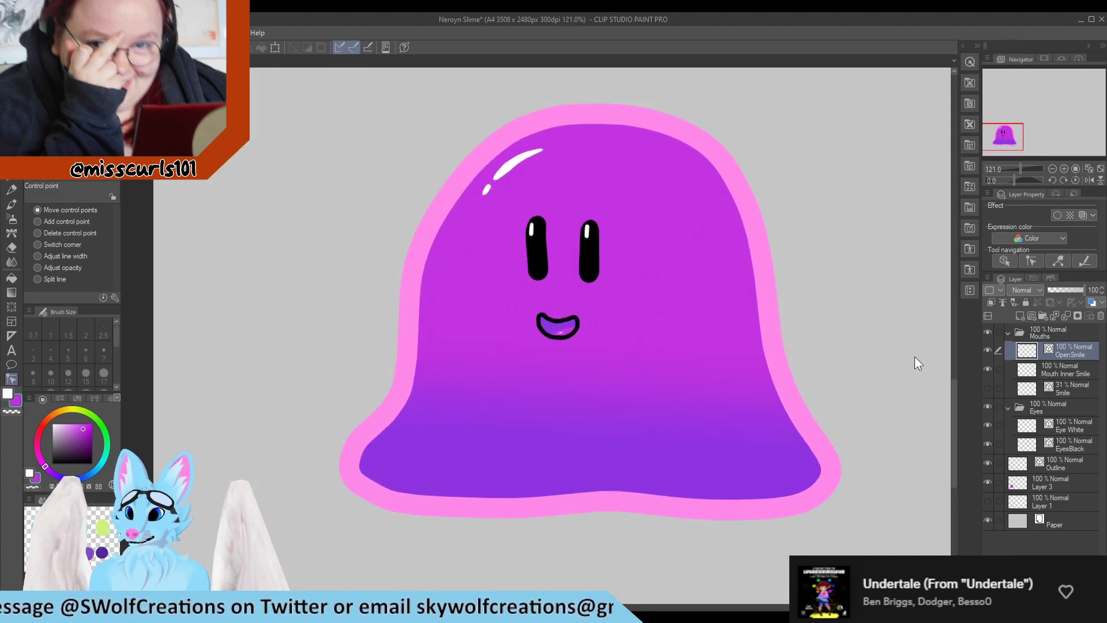
pyautogui.click(987, 368)
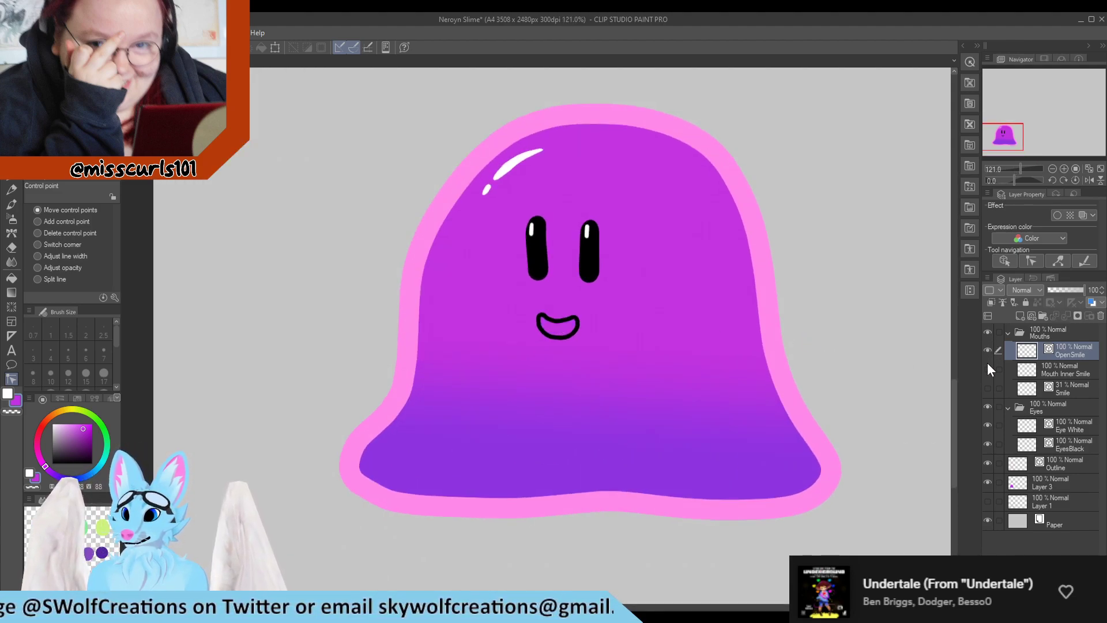
# Hide the open smile, show the Smile layer instead, and set its opacity to 100%
pyautogui.click(986, 350)
pyautogui.click(988, 388)
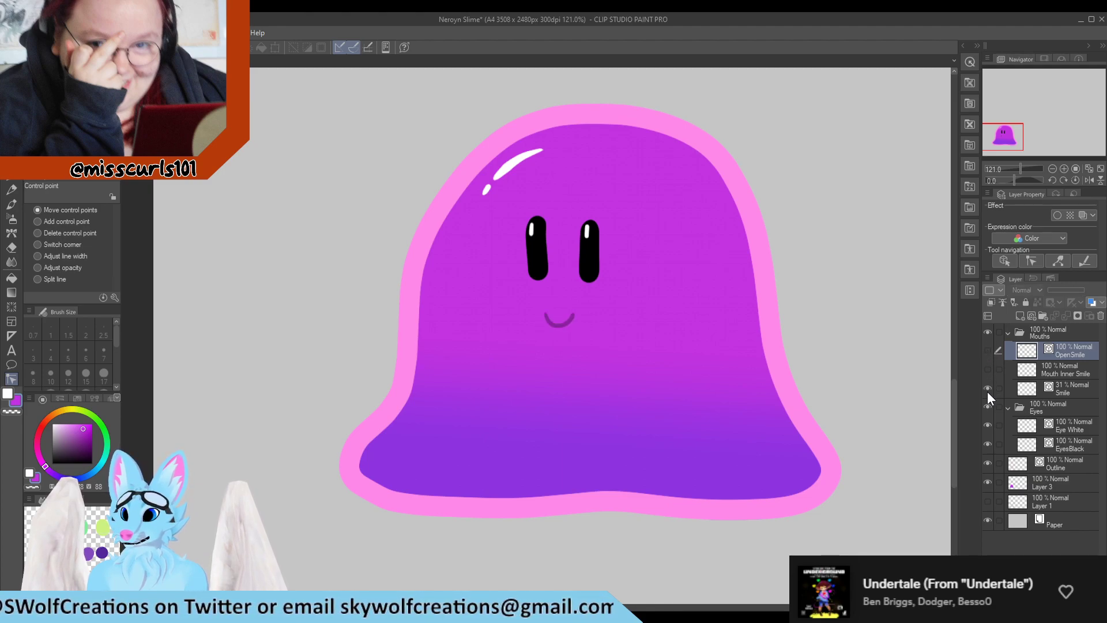
pyautogui.click(1076, 388)
pyautogui.moveTo(1074, 287); pyautogui.dragTo(1085, 290)
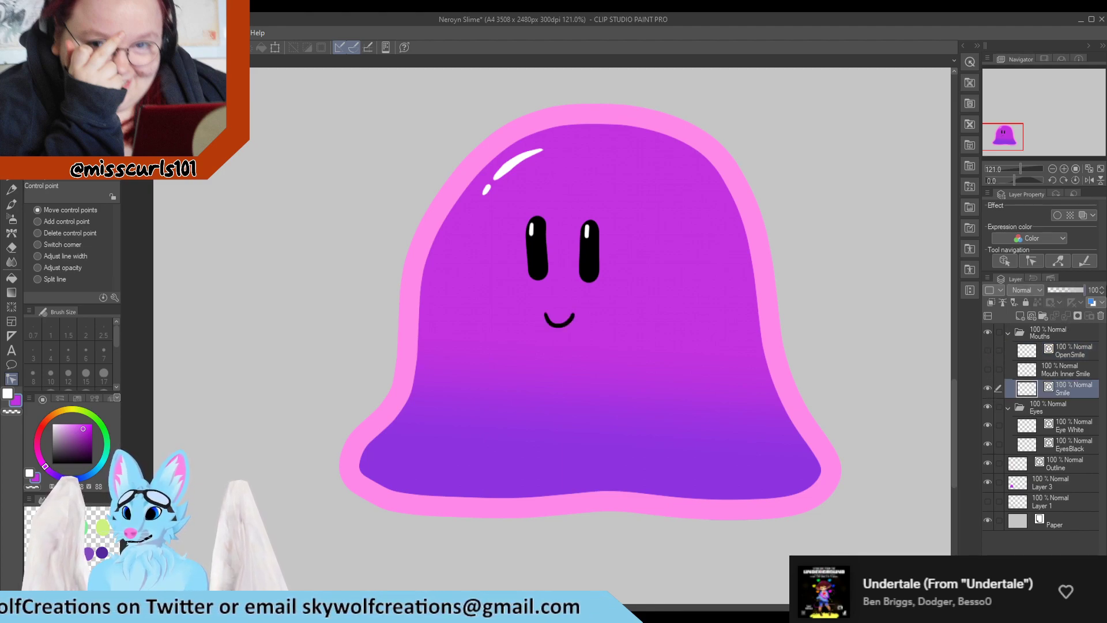
# Toggle the OpenSmile and Mouth Inner Smile layers on and off to compare the two mouth versions
pyautogui.click(987, 350)
pyautogui.click(987, 369)
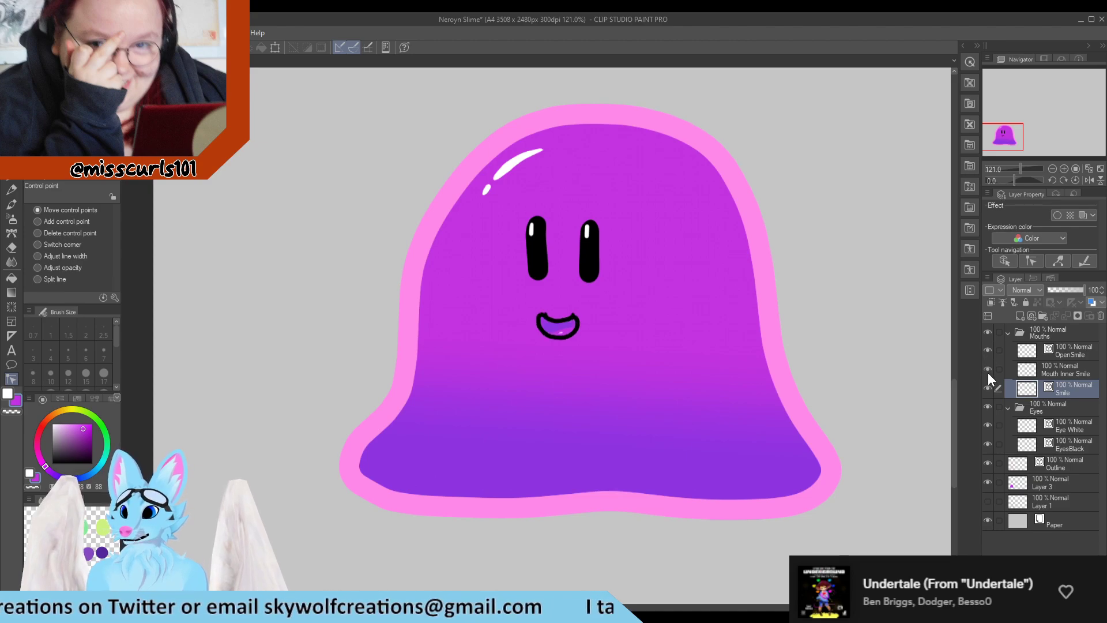
pyautogui.click(987, 369)
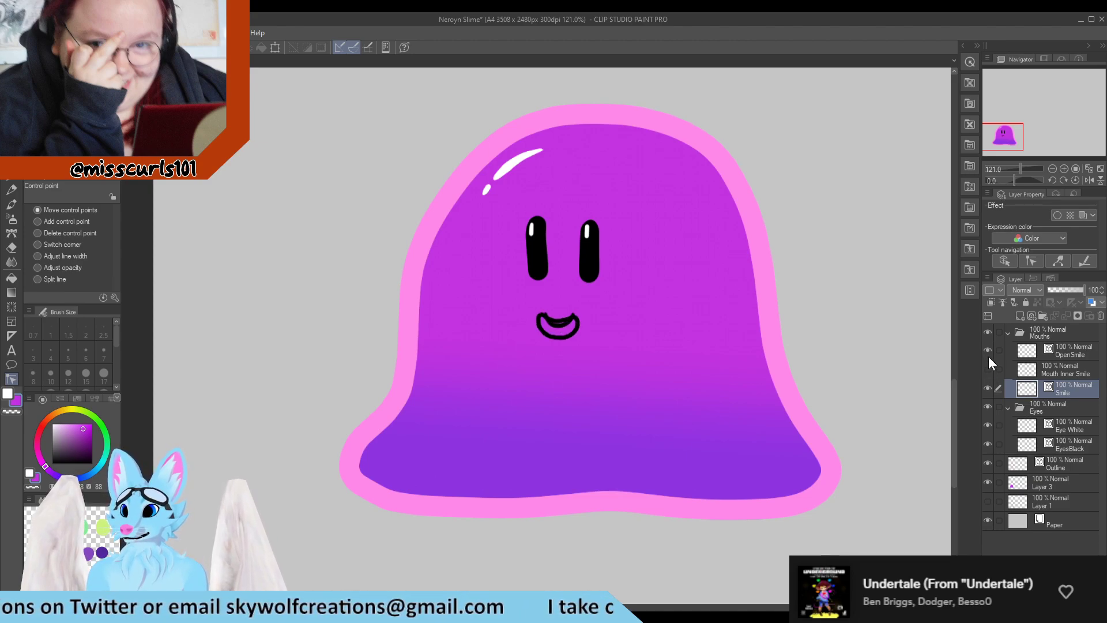
pyautogui.click(987, 351)
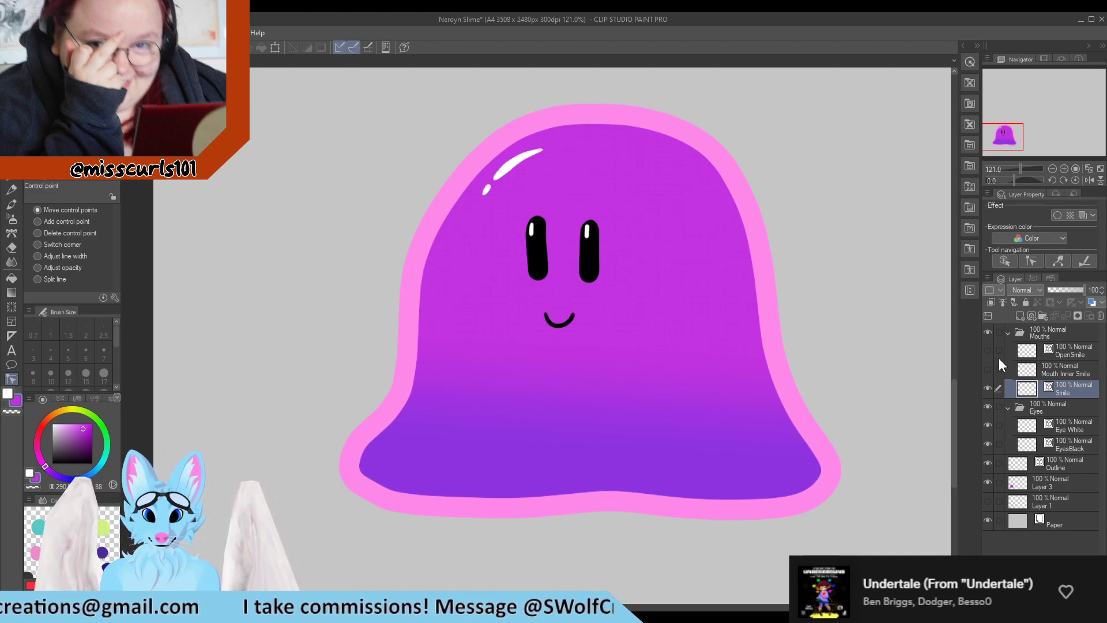
# Select the Outline layer and adjust the line width of the small highlight dot with the Control point tool
pyautogui.click(1077, 428)
pyautogui.scroll(5, 485, 156)
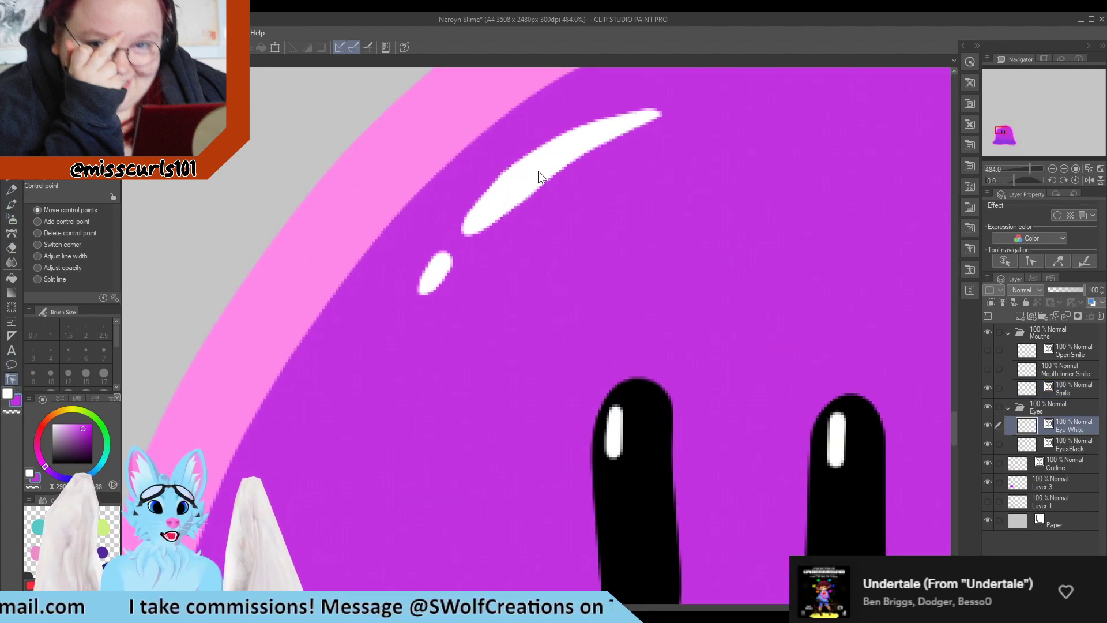
pyautogui.click(521, 186)
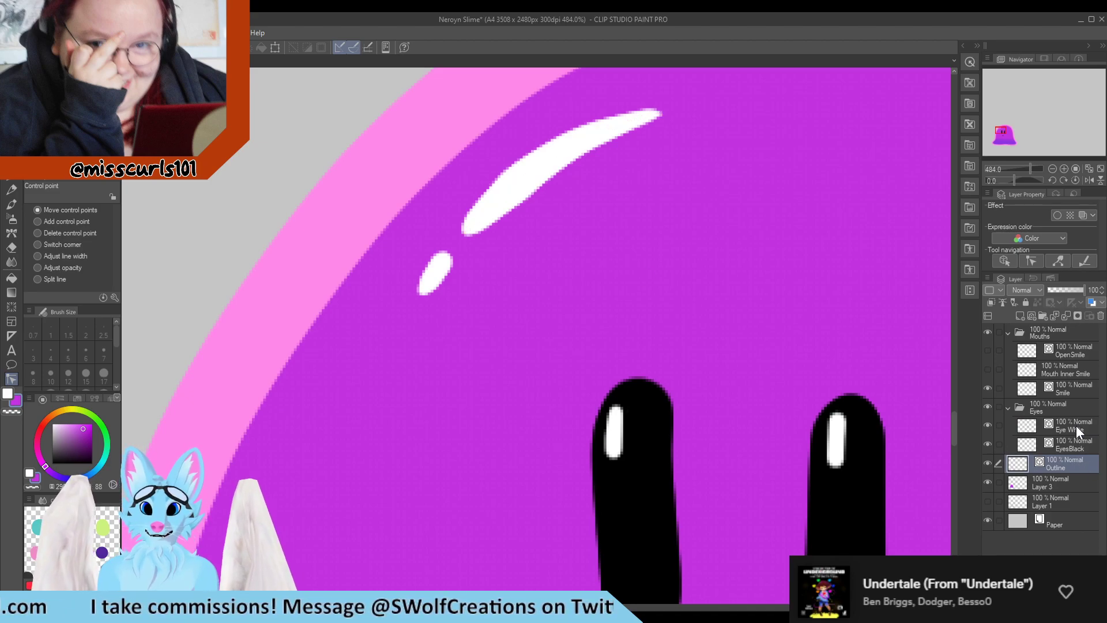
pyautogui.click(1076, 427)
pyautogui.click(522, 181)
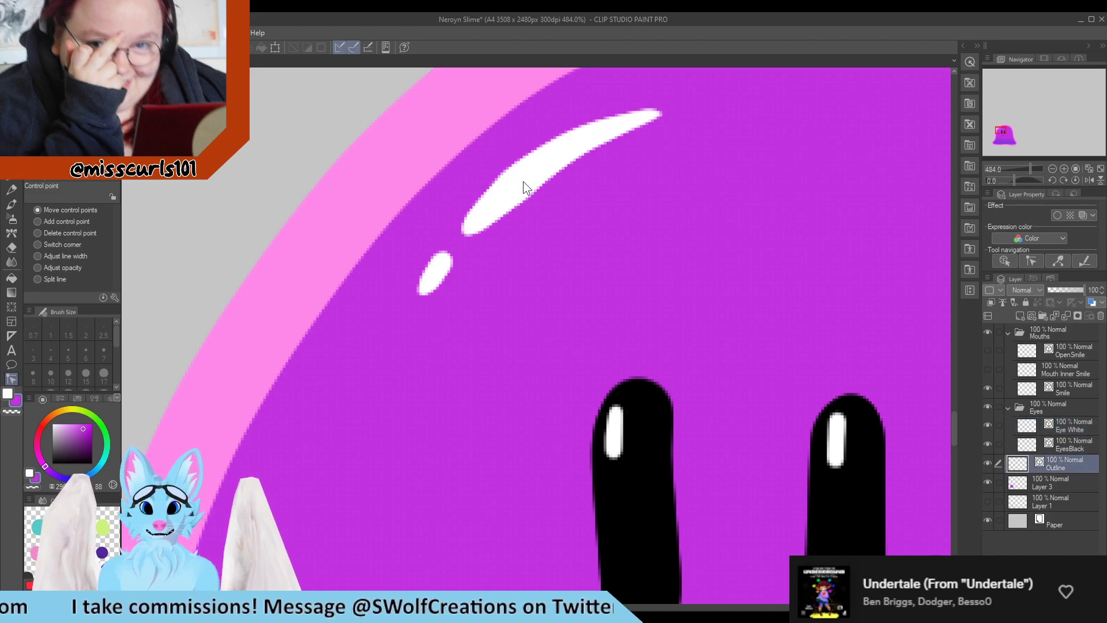
pyautogui.click(1067, 485)
pyautogui.click(1064, 462)
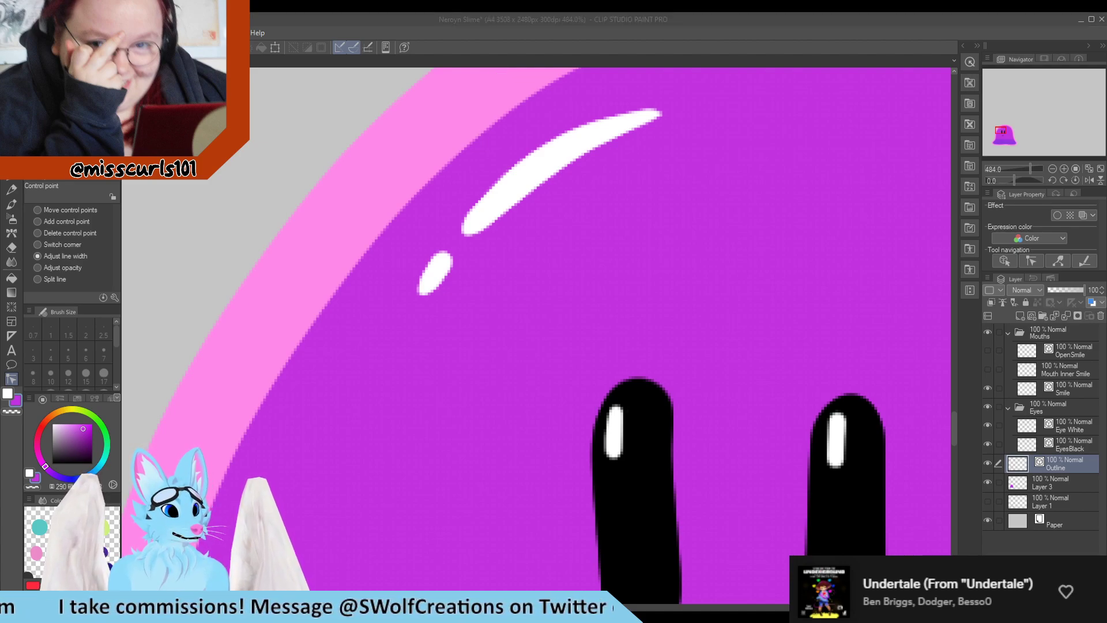
pyautogui.scroll(-2, 159, 238)
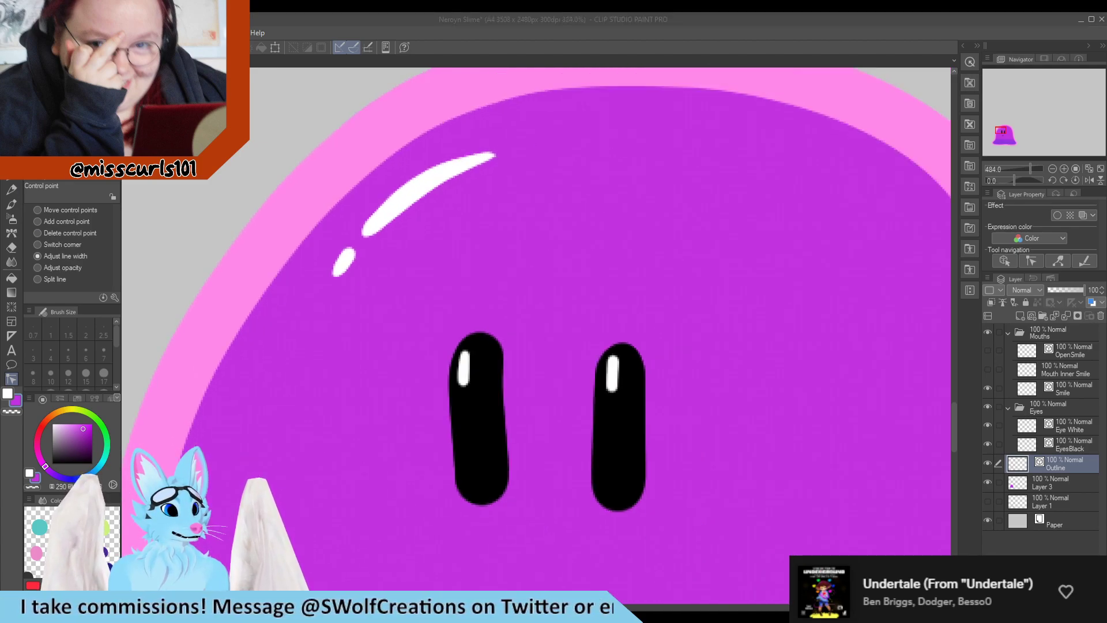
pyautogui.scroll(-4, 170, 244)
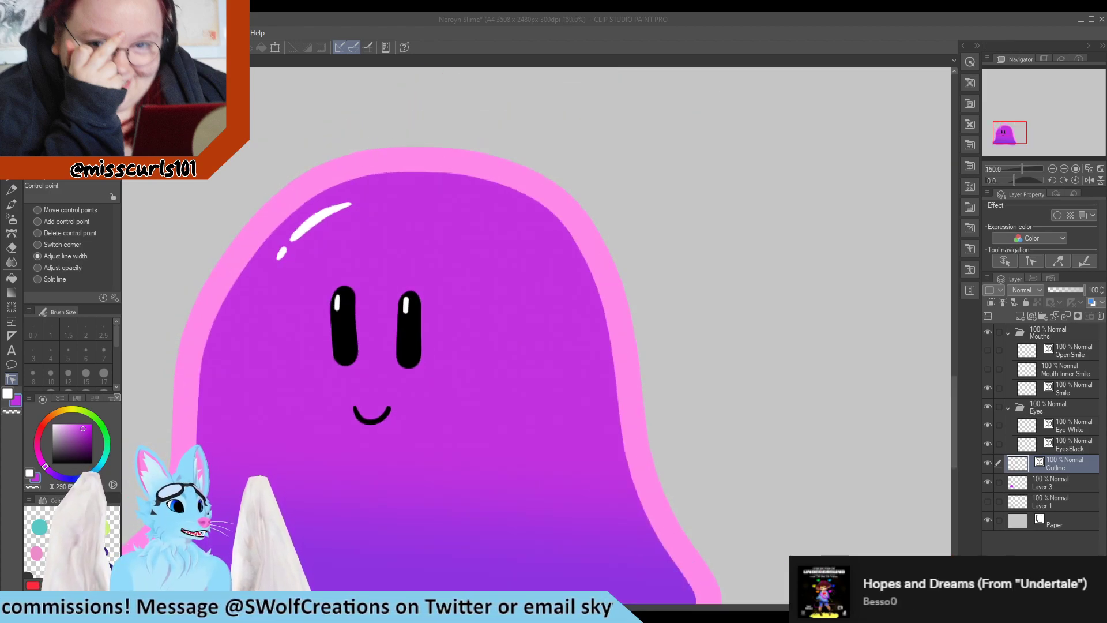
pyautogui.scroll(-3, 442, 357)
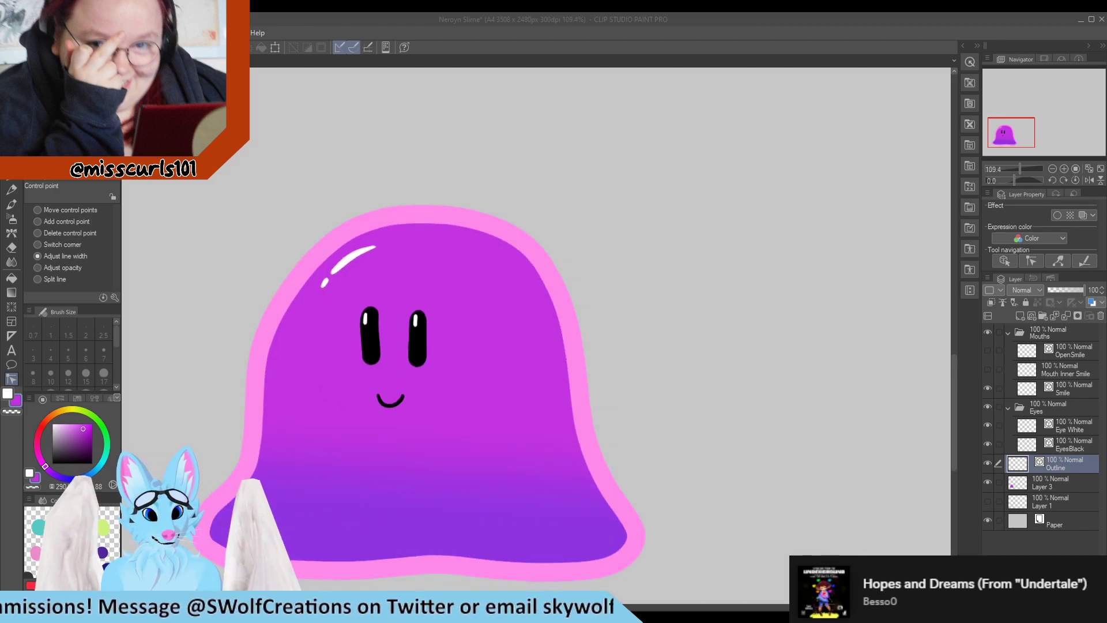
pyautogui.scroll(7, 318, 266)
pyautogui.scroll(3, 351, 273)
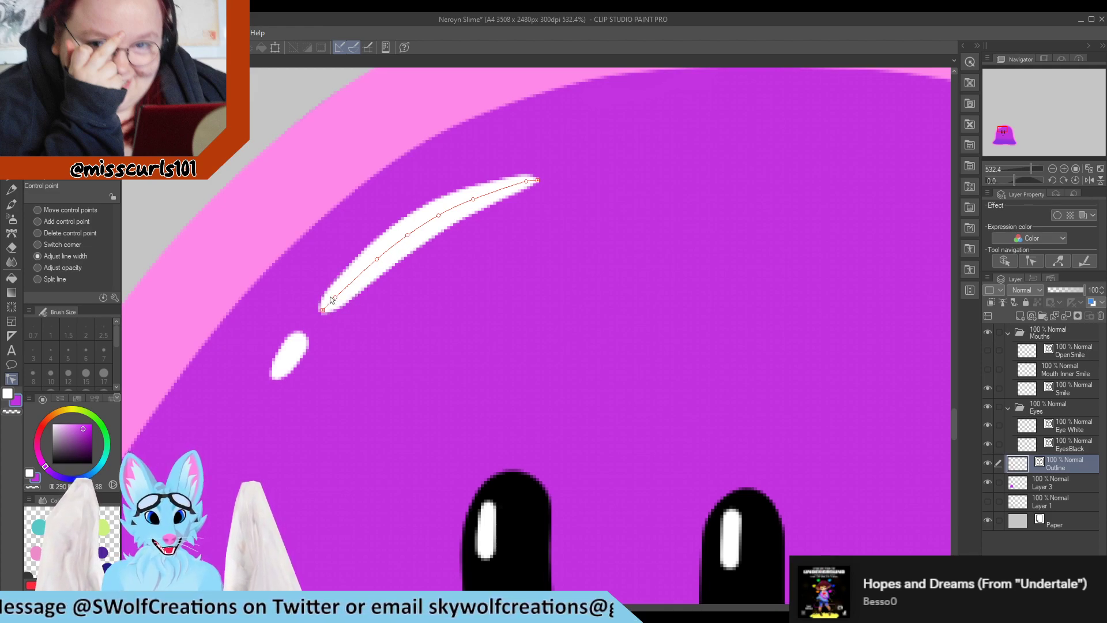
pyautogui.scroll(-3, 400, 323)
pyautogui.scroll(5, 341, 330)
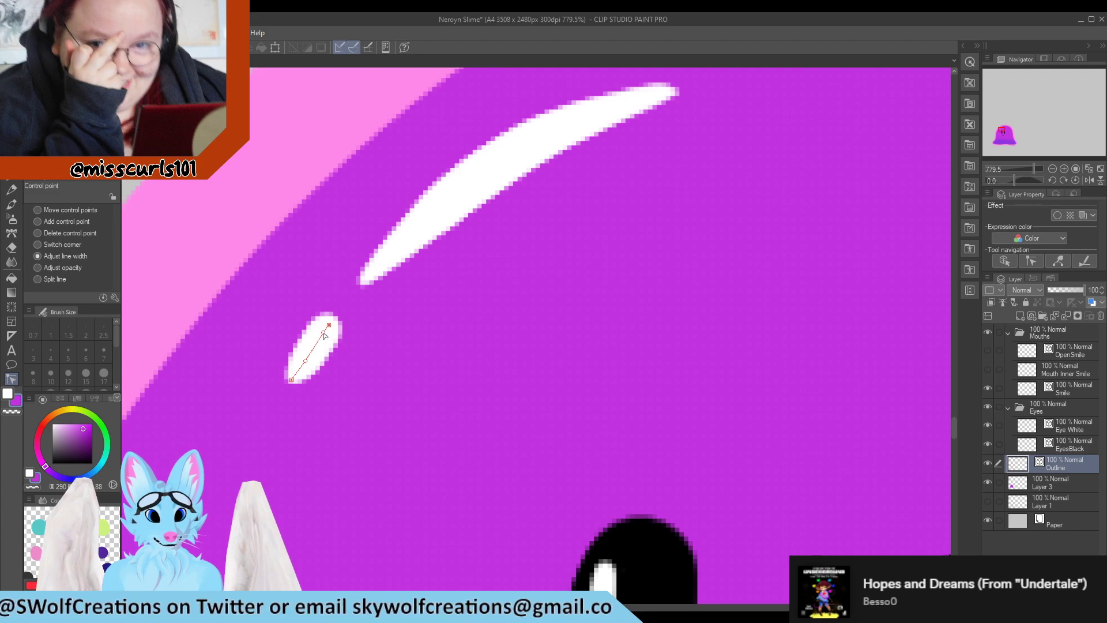
pyautogui.moveTo(323, 338); pyautogui.dragTo(332, 321)
pyautogui.keyDown('ctrl'); pyautogui.click(332, 325); pyautogui.keyUp('ctrl')
# Adjust the line width along the middle of the long highlight stroke on the body
pyautogui.scroll(-4, 323, 345)
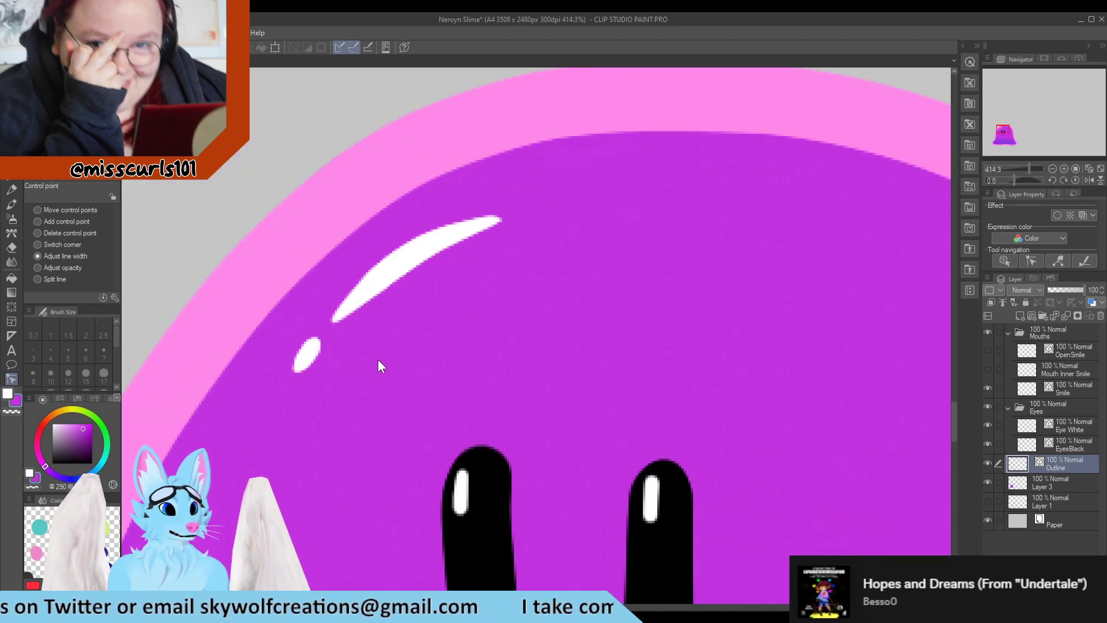
pyautogui.scroll(-5, 380, 352)
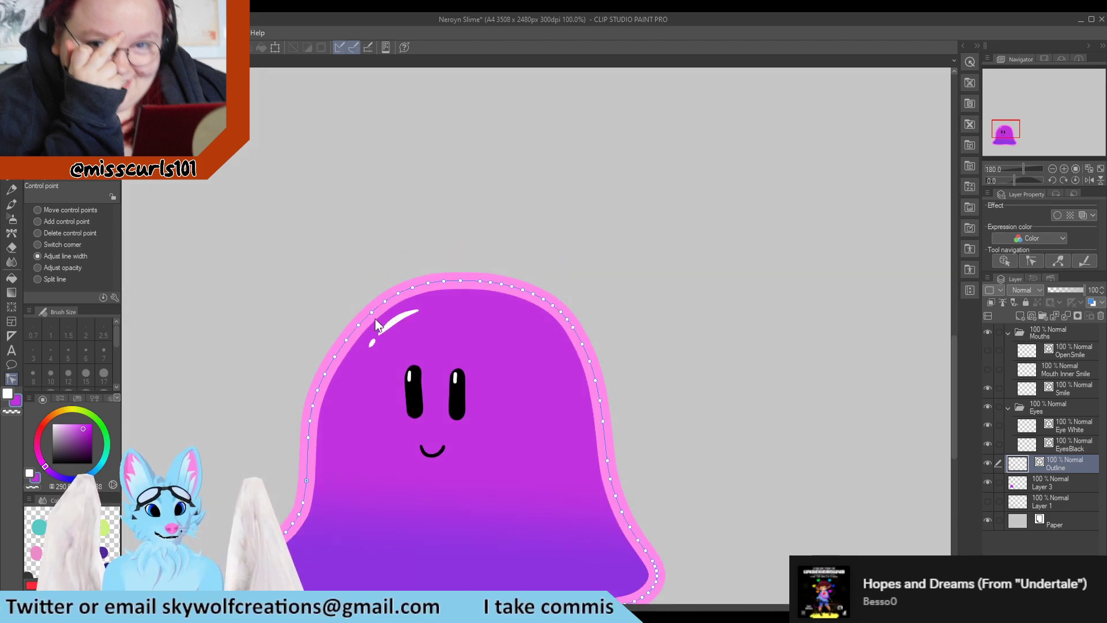
pyautogui.scroll(-2, 374, 318)
pyautogui.scroll(5, 398, 320)
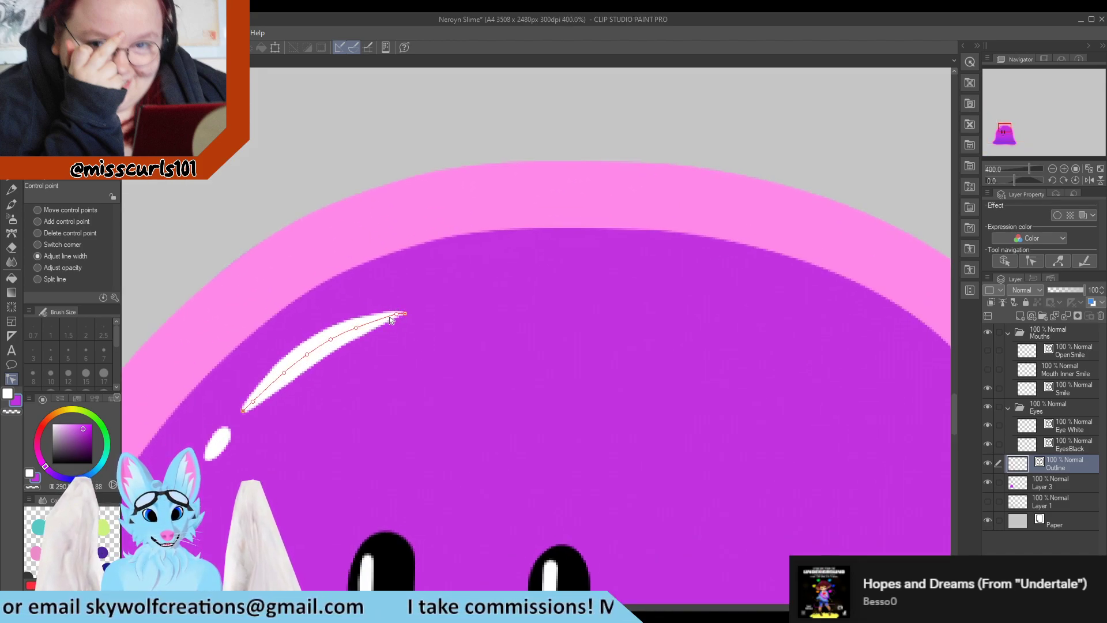
pyautogui.scroll(-5, 316, 304)
pyautogui.scroll(5, 346, 351)
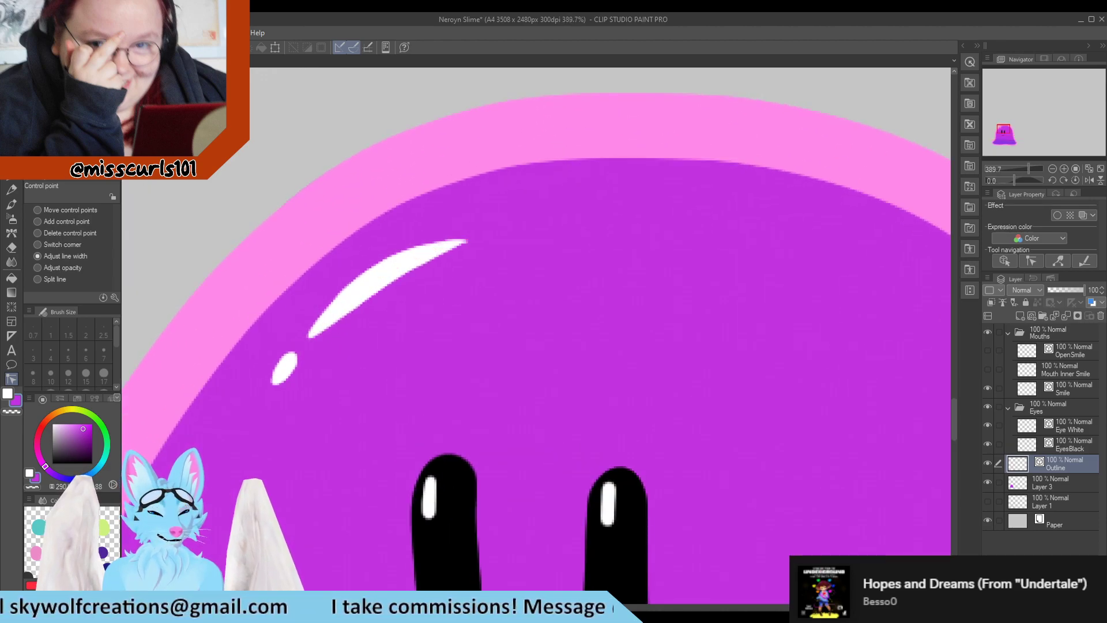
pyautogui.scroll(2, 320, 291)
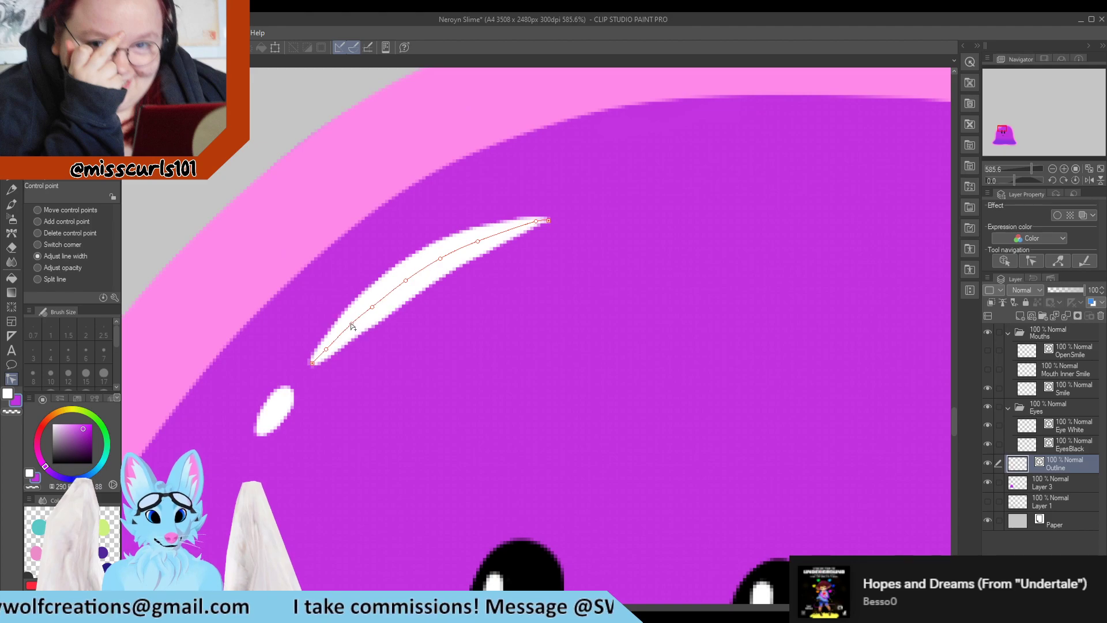
pyautogui.click(506, 233)
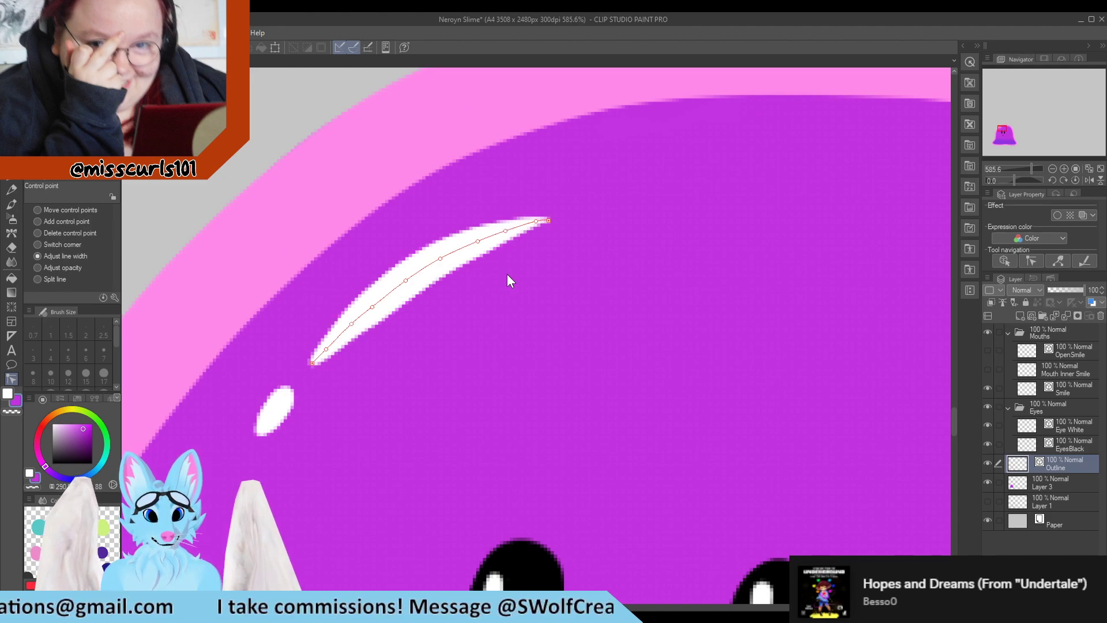
pyautogui.scroll(-2, 396, 269)
pyautogui.scroll(2, 403, 295)
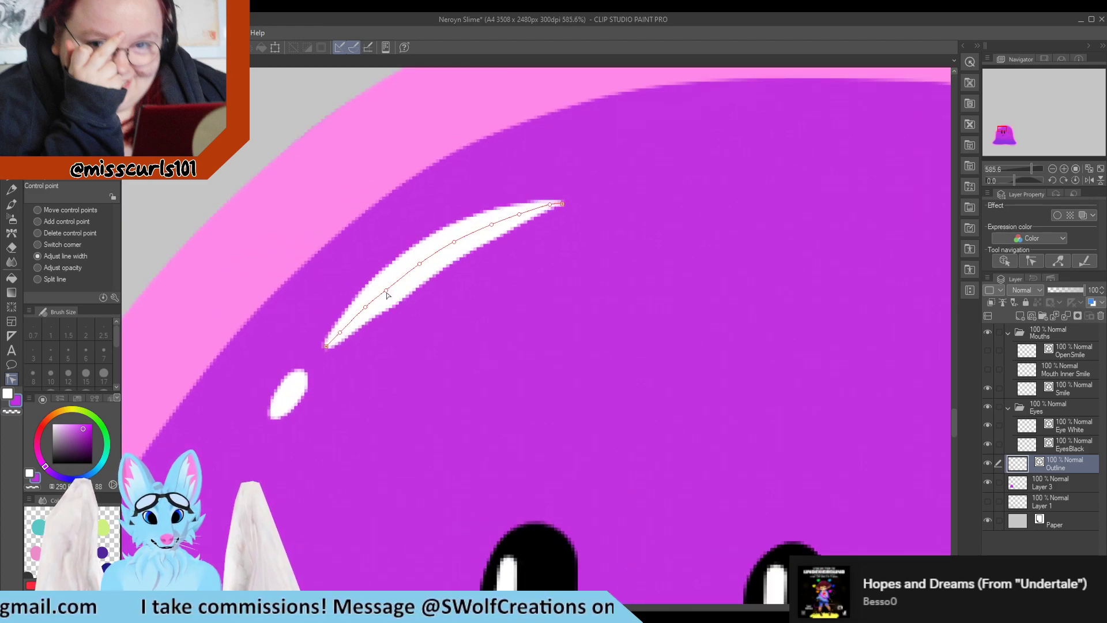
pyautogui.click(387, 291)
pyautogui.moveTo(387, 289); pyautogui.dragTo(456, 239)
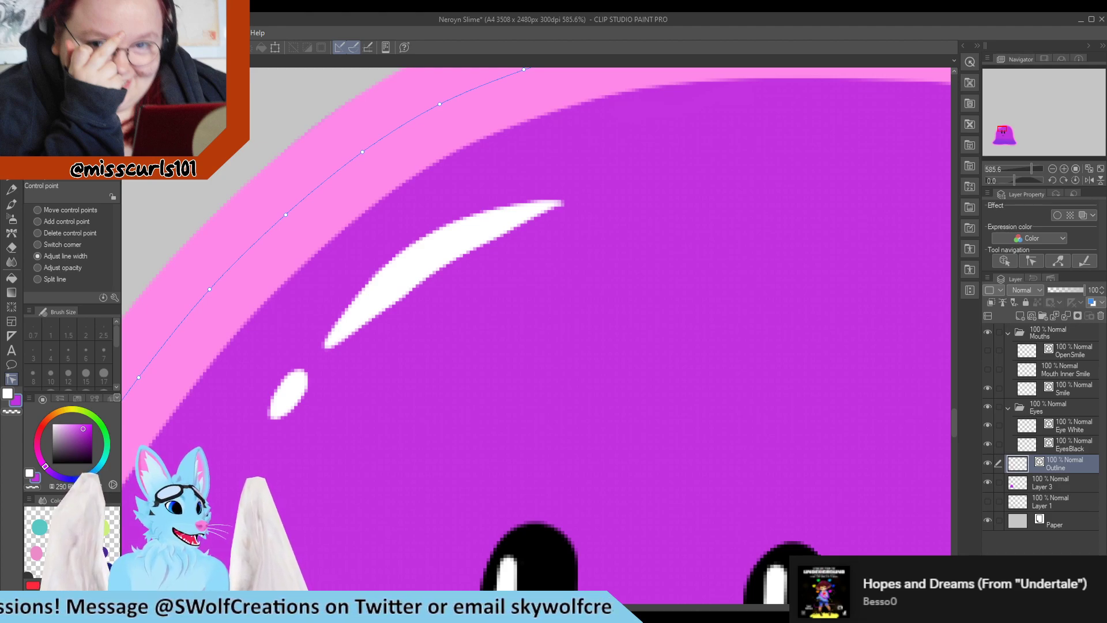
# Examine the highlight strokes and the body outline at different zoom levels
pyautogui.scroll(-5, 299, 410)
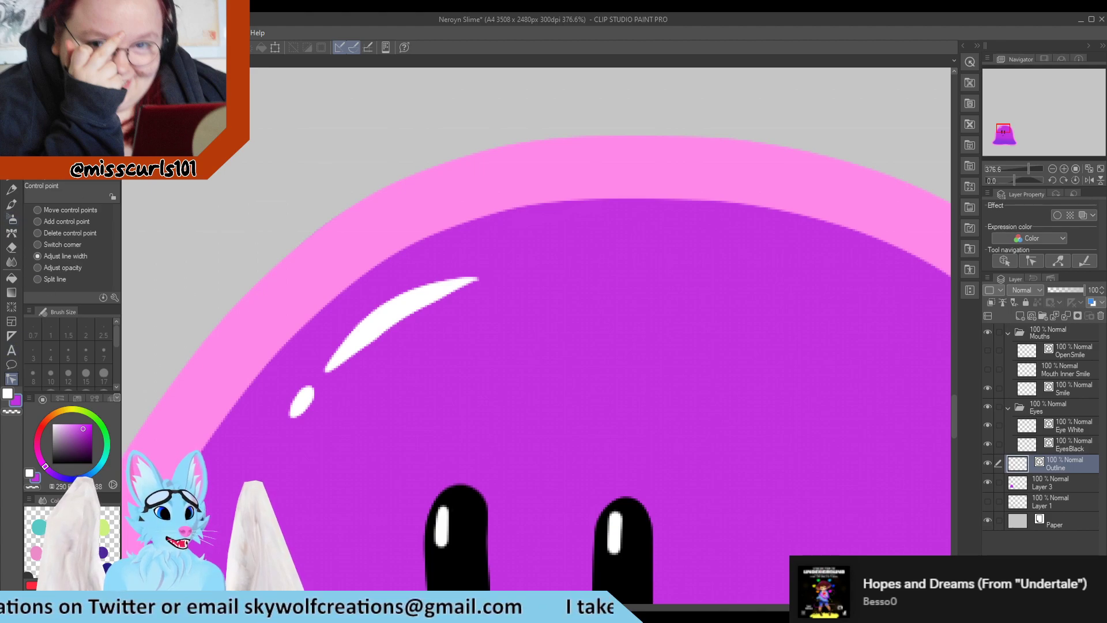
pyautogui.scroll(1, 425, 396)
pyautogui.scroll(-5, 264, 262)
pyautogui.scroll(4, 291, 220)
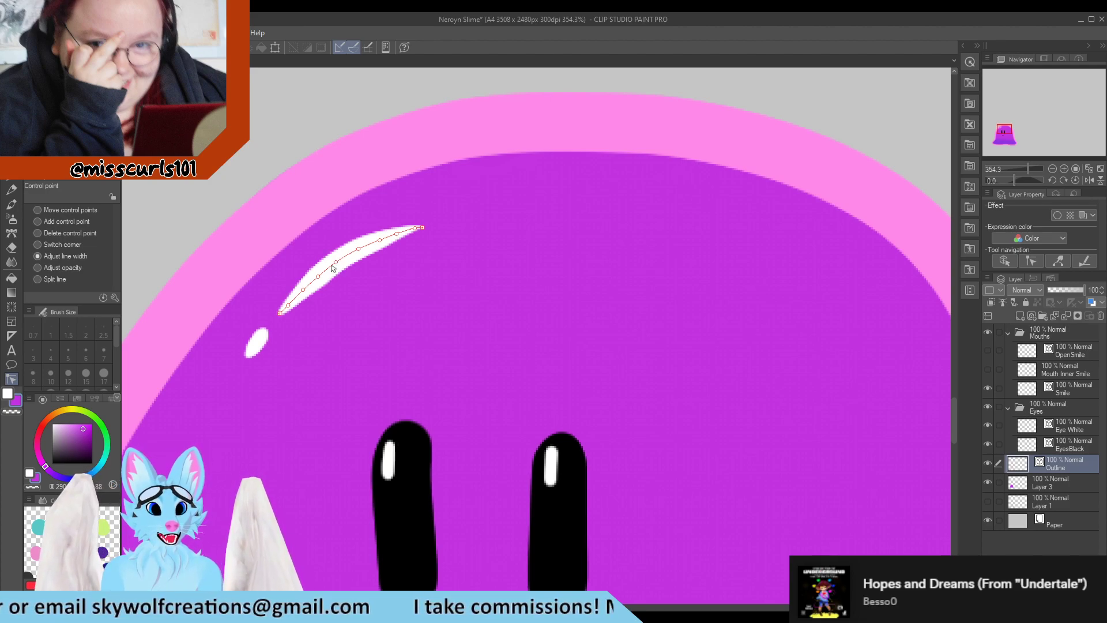
pyautogui.click(69, 117)
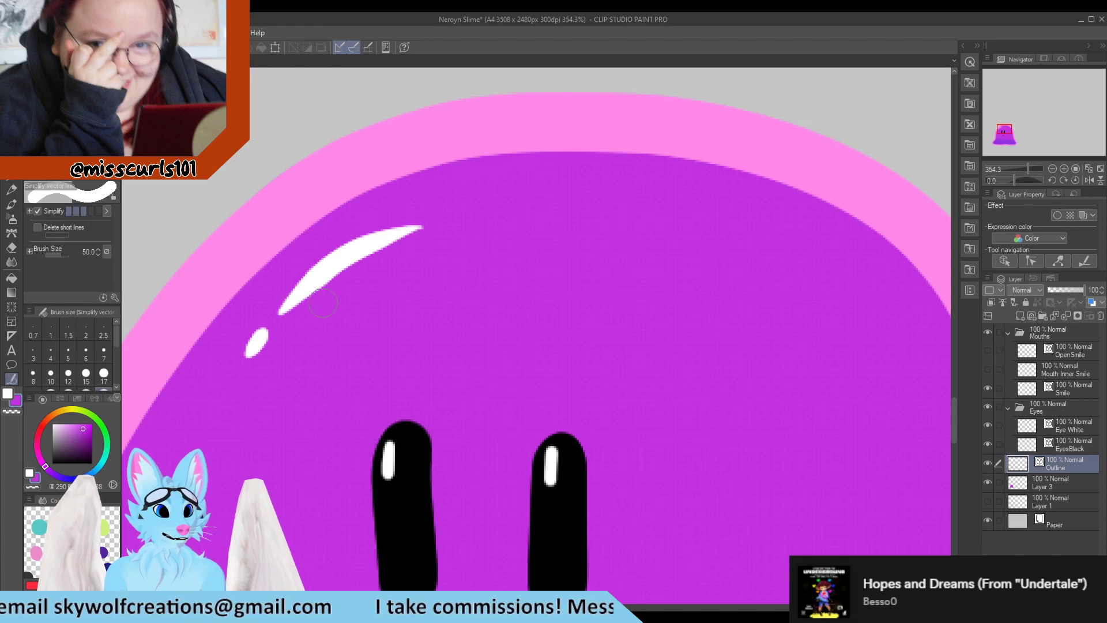
pyautogui.click(69, 90)
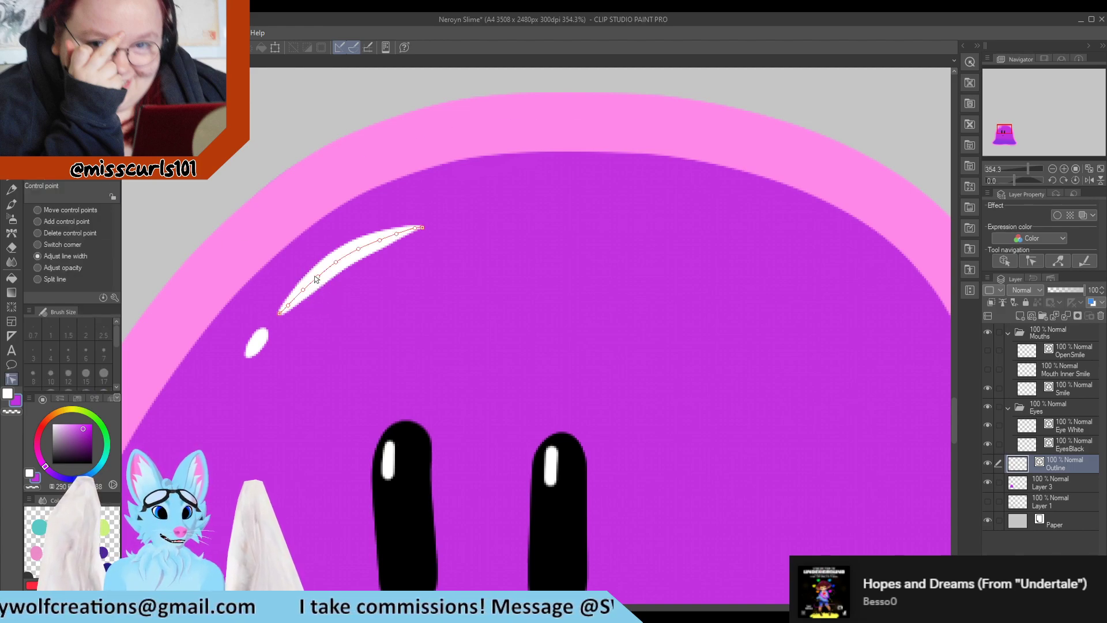
pyautogui.scroll(-10, 241, 258)
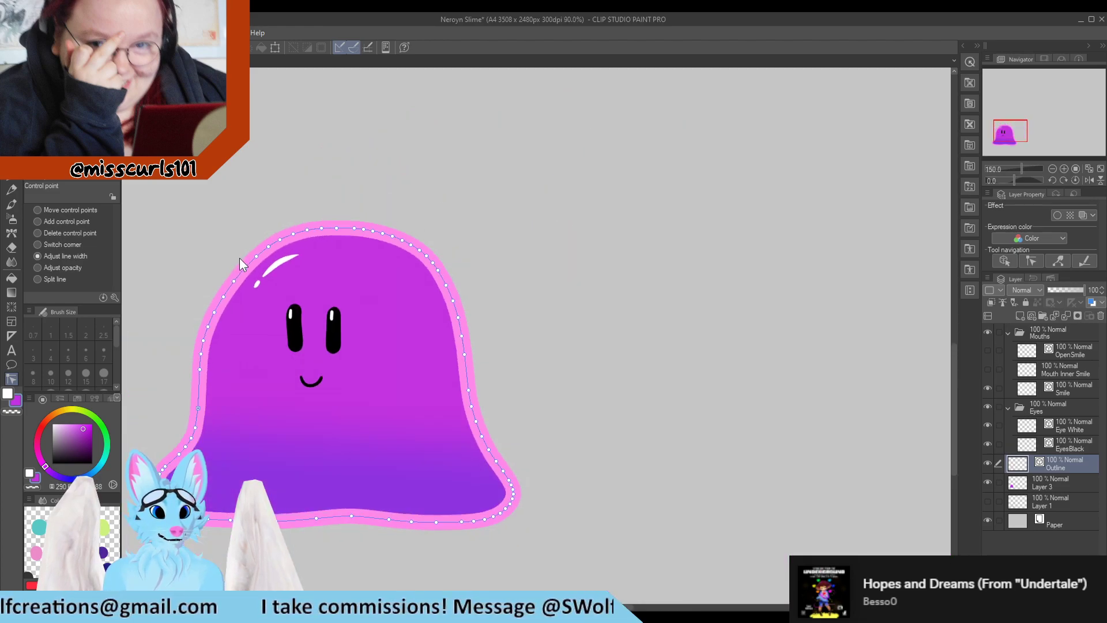
pyautogui.scroll(-1, 584, 392)
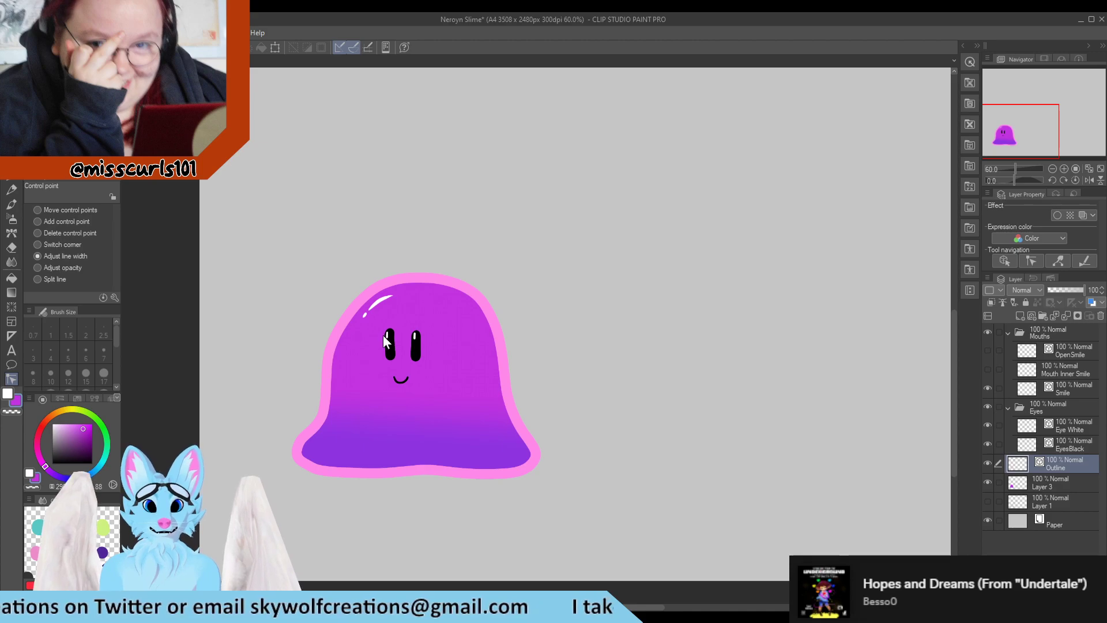
# Pinch the tip of the long highlight stroke with the Pinch vector line tool
pyautogui.scroll(5, 383, 334)
pyautogui.click(68, 101)
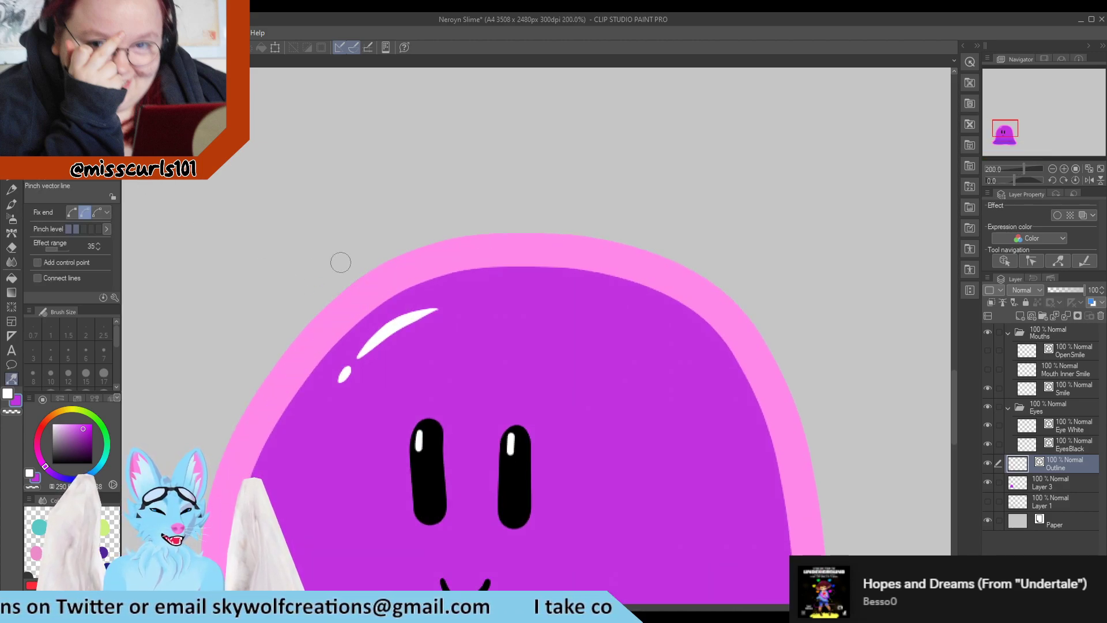
pyautogui.scroll(4, 401, 298)
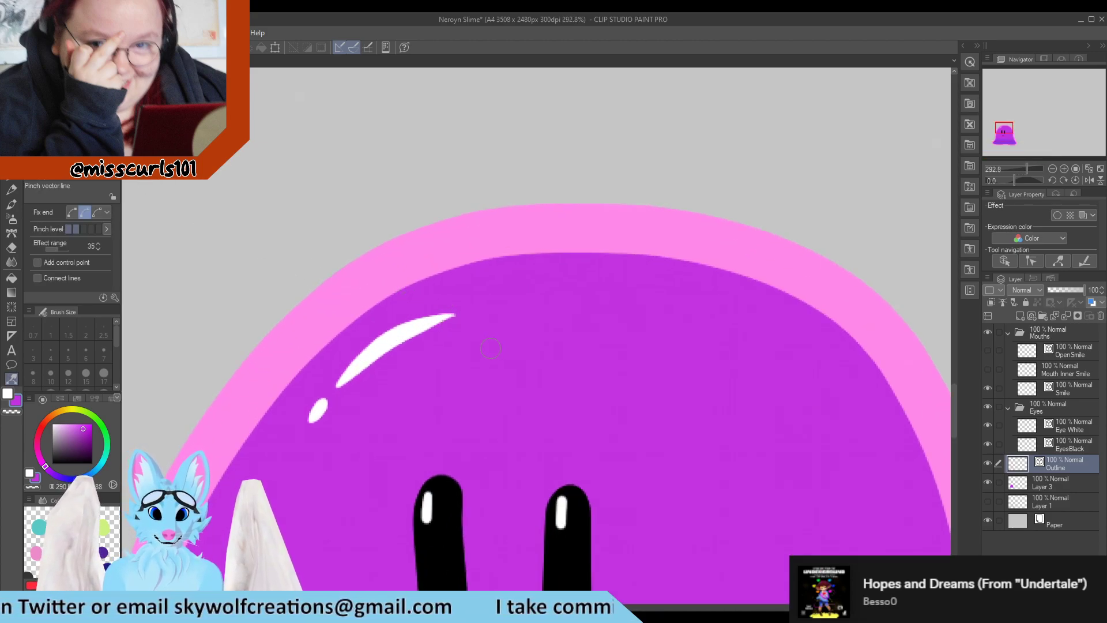
pyautogui.moveTo(457, 314)
pyautogui.mouseDown()
pyautogui.moveTo(466, 304)
pyautogui.moveTo(426, 321)
pyautogui.mouseUp()
# Move the long highlight's control points to reshape its curve and upper tip
pyautogui.click(68, 87)
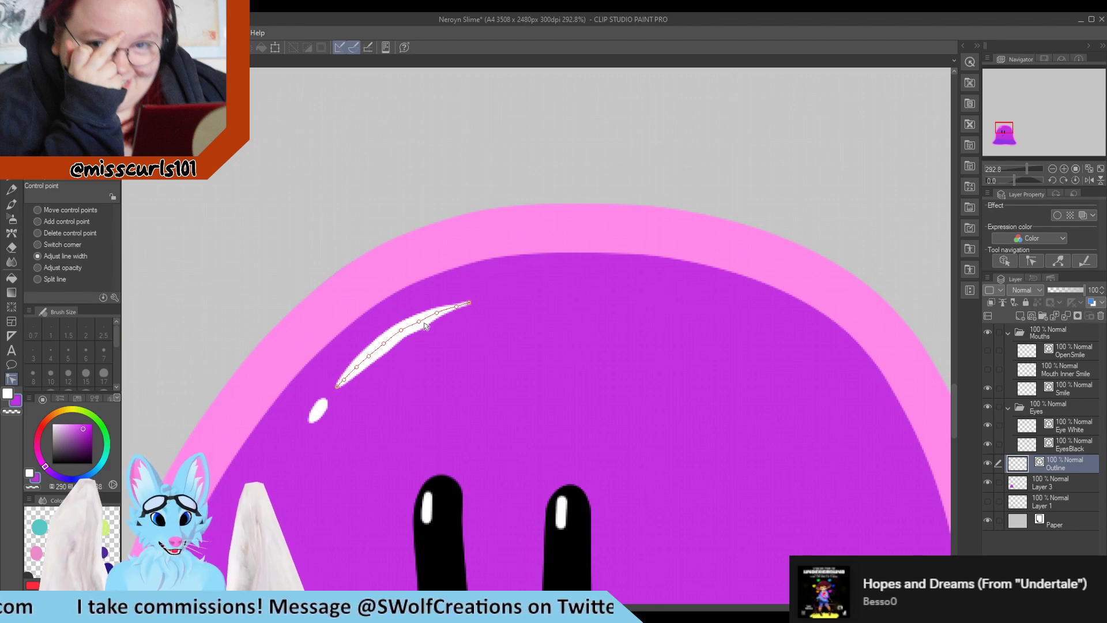
pyautogui.moveTo(419, 322); pyautogui.dragTo(416, 323)
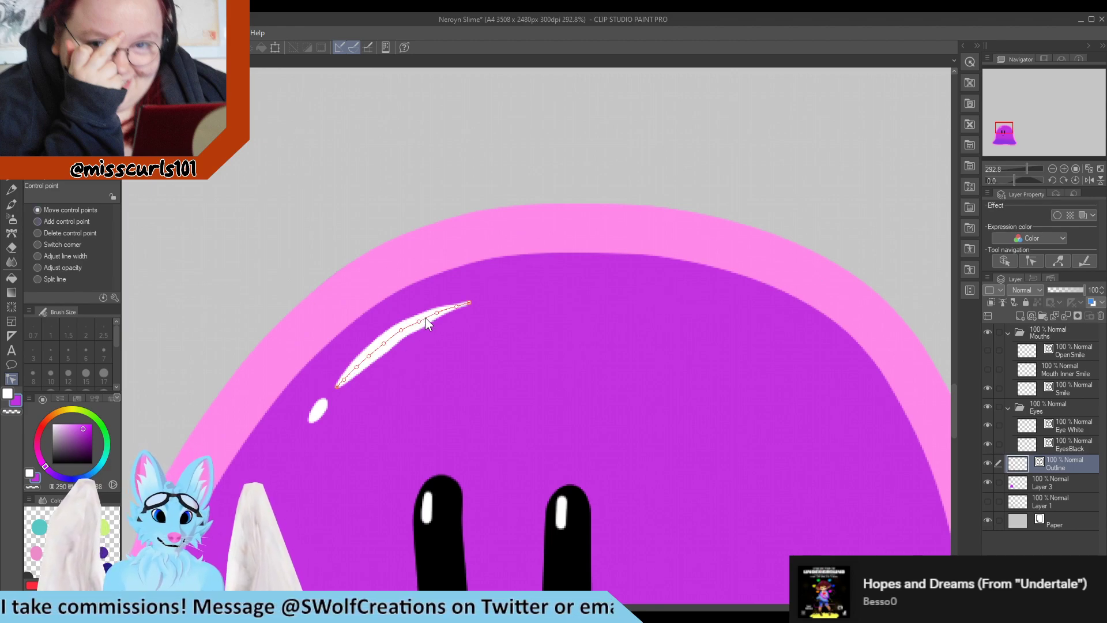
pyautogui.moveTo(416, 322); pyautogui.dragTo(454, 305)
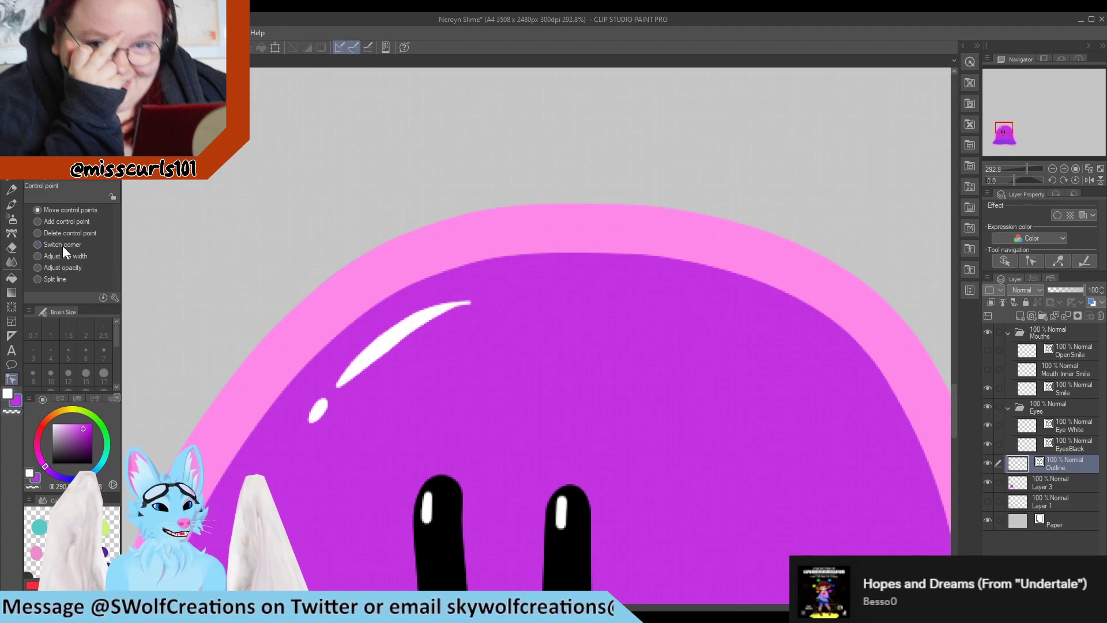
pyautogui.scroll(-7, 323, 265)
pyautogui.scroll(11, 418, 299)
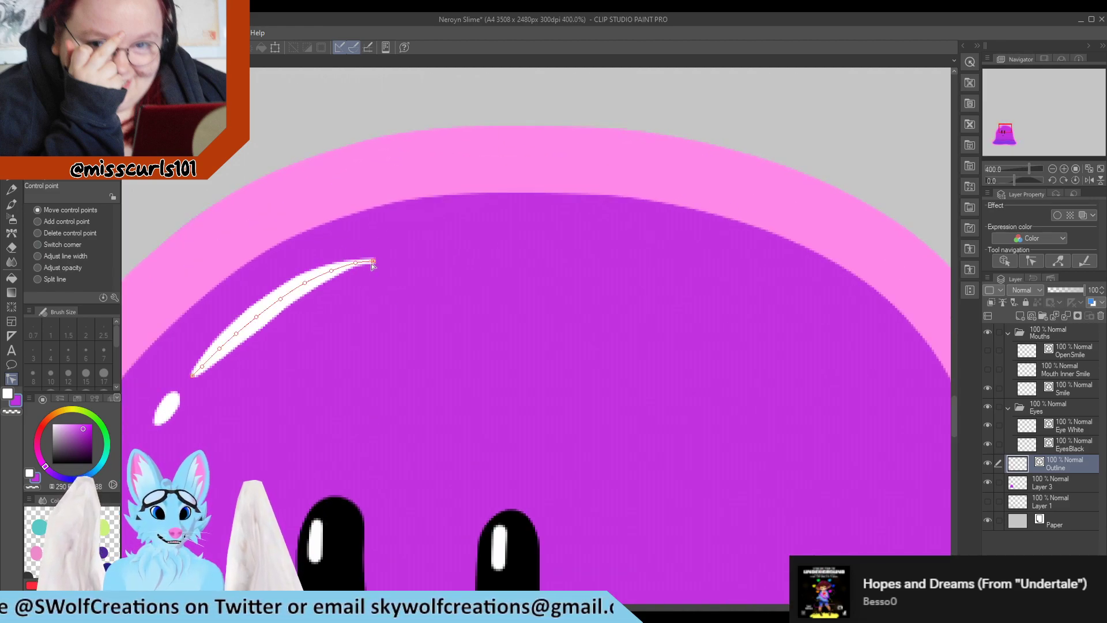
pyautogui.moveTo(373, 262); pyautogui.dragTo(366, 260)
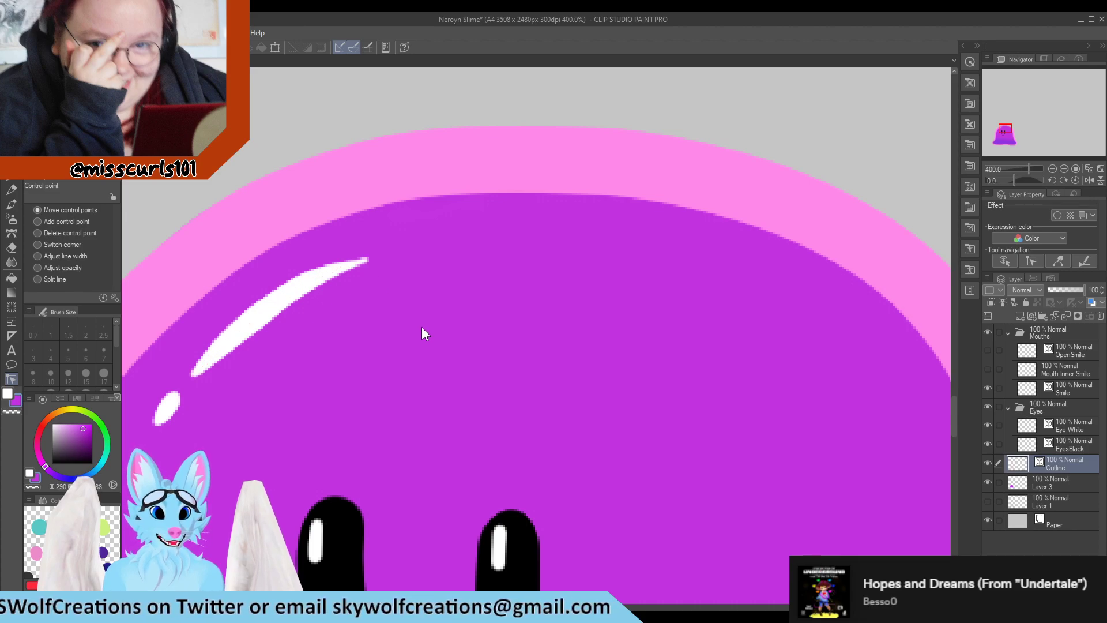
# Examine the slime's face and highlights at different zoom levels, selecting the EyesBlack layer
pyautogui.scroll(-8, 365, 190)
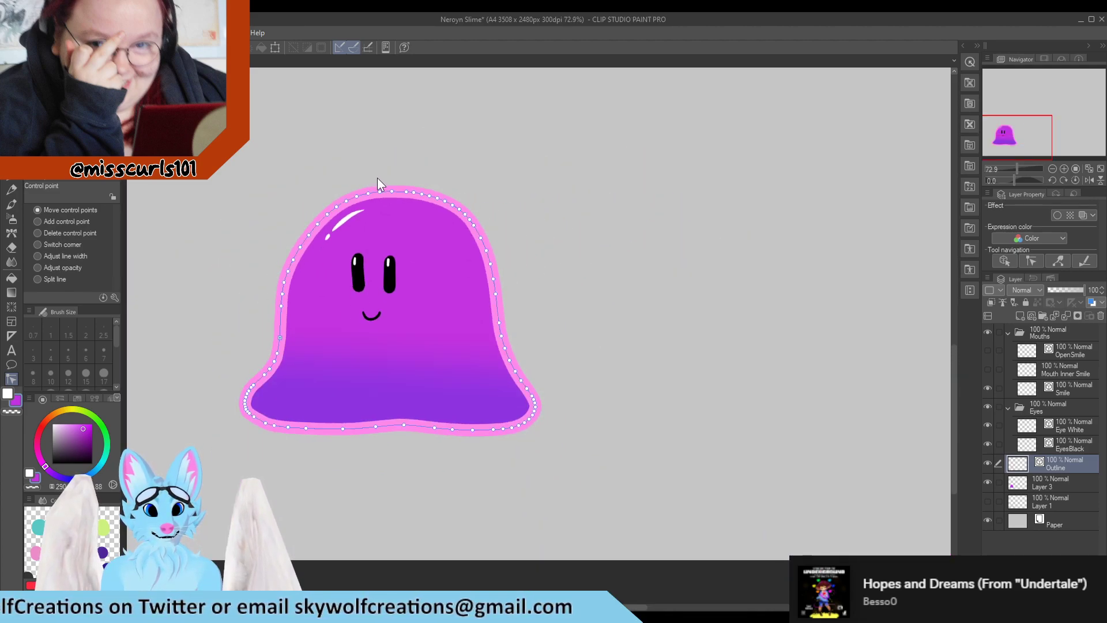
pyautogui.scroll(-2, 377, 184)
pyautogui.scroll(5, 258, 305)
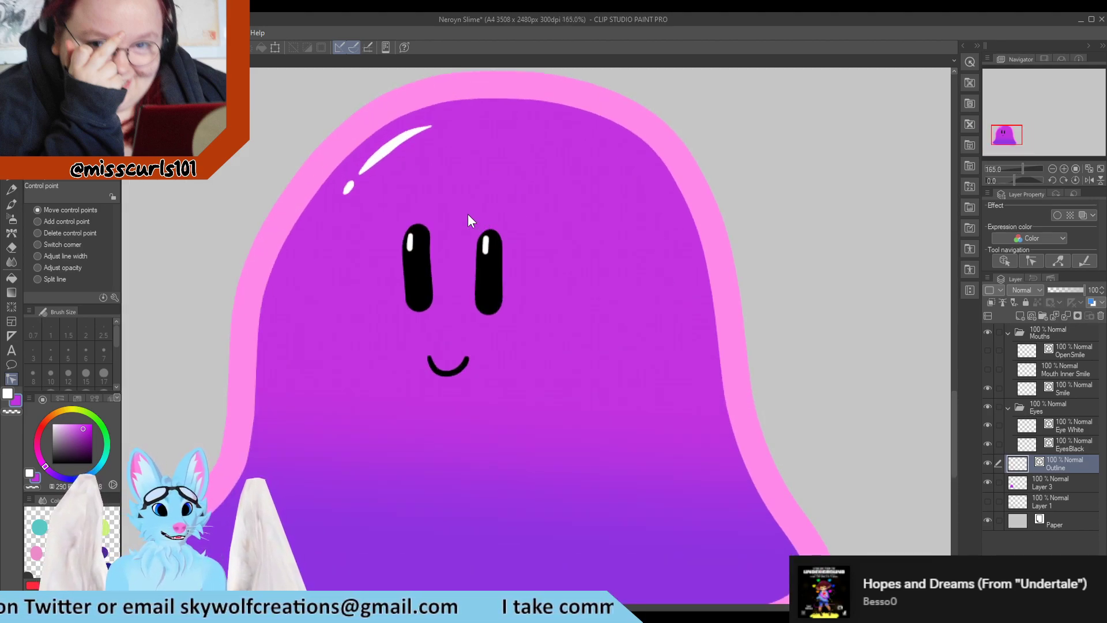
pyautogui.scroll(1, 468, 213)
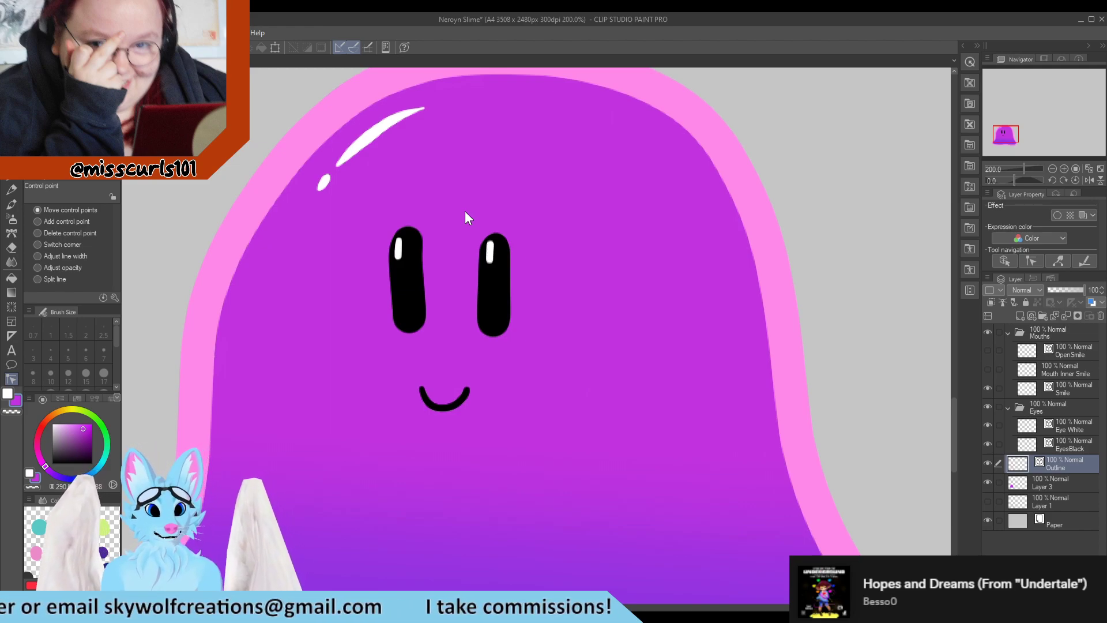
pyautogui.scroll(1, 421, 231)
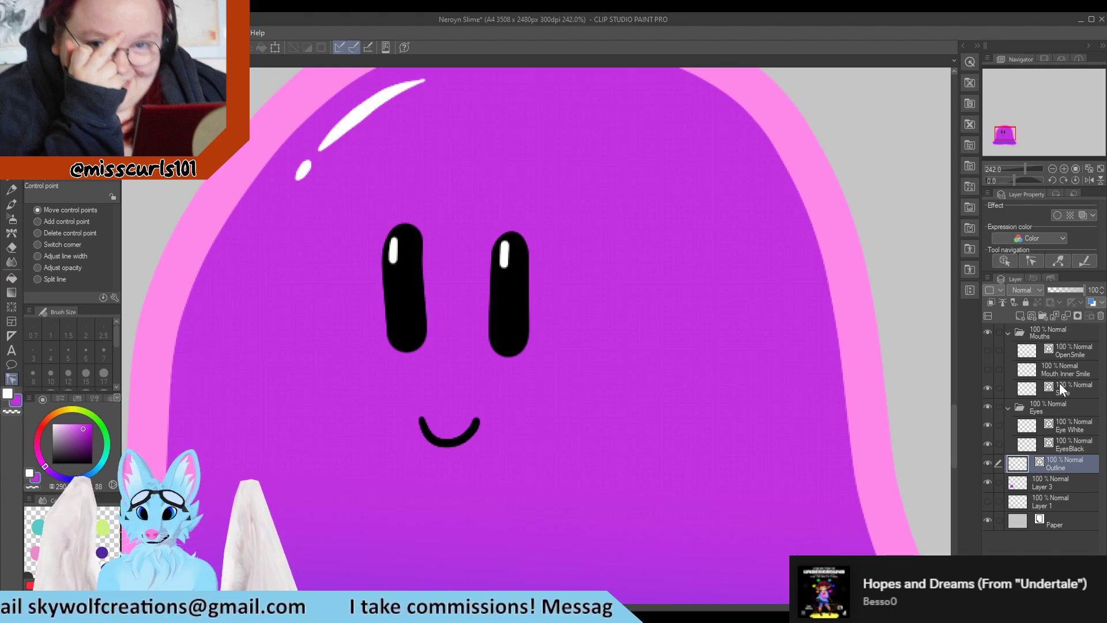
pyautogui.click(1078, 447)
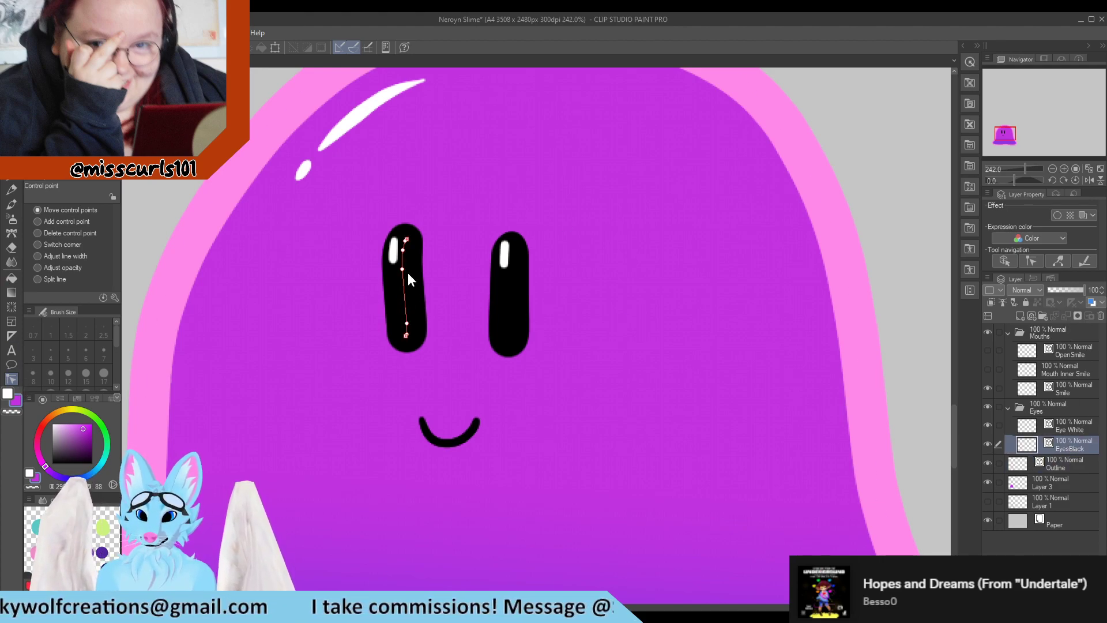
pyautogui.scroll(-4, 674, 340)
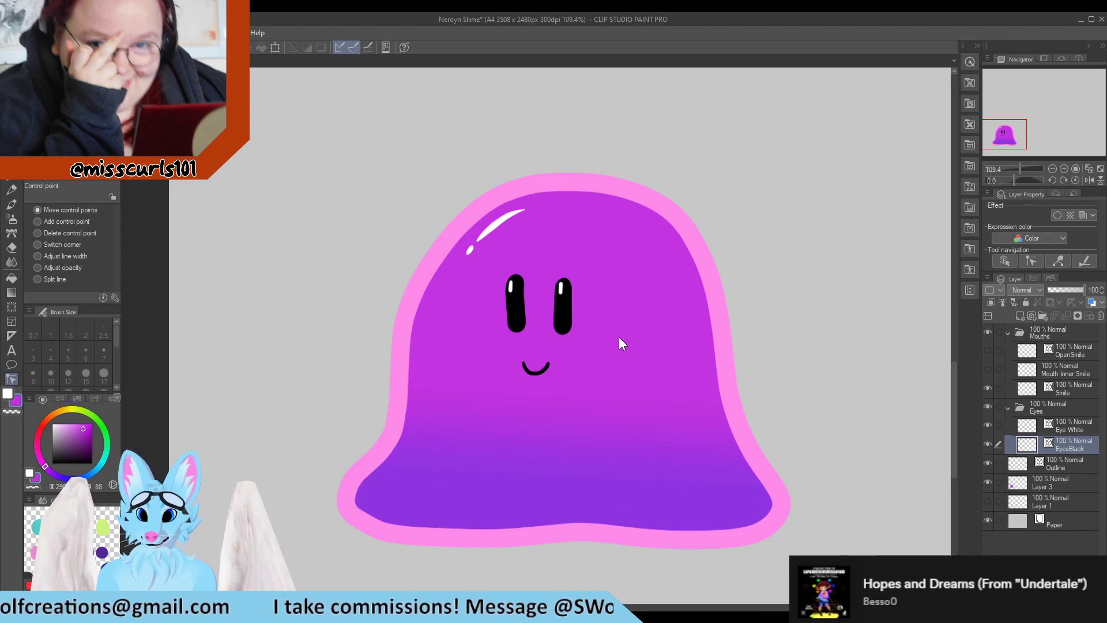
pyautogui.scroll(-5, 617, 337)
pyautogui.scroll(5, 605, 326)
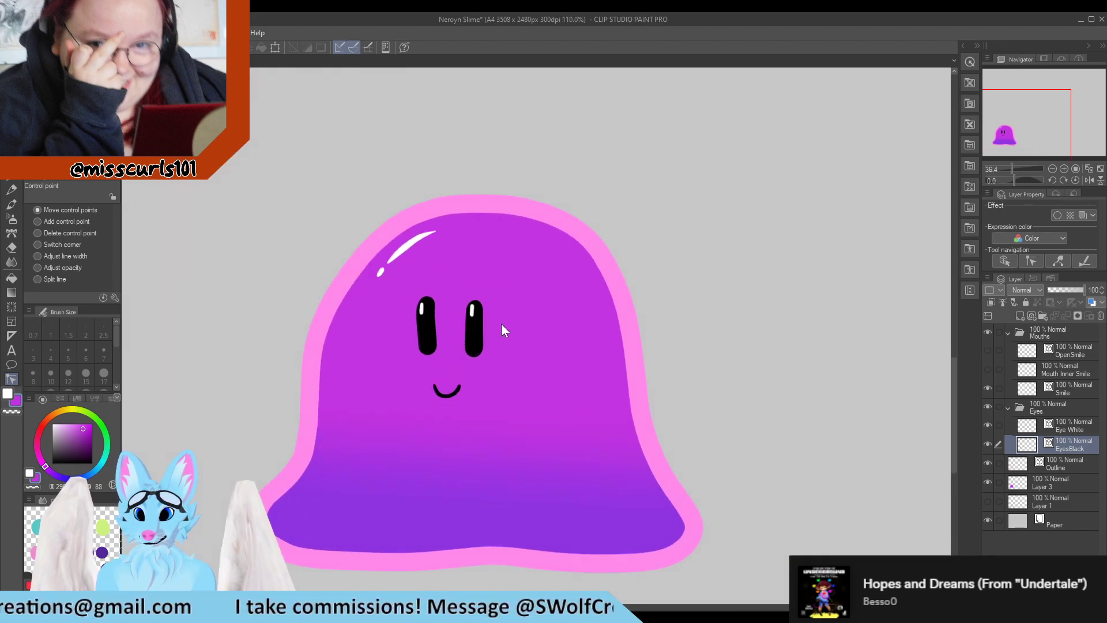
# Toggle the visibility of the OpenSmile and Mouth Inner Smile layers to compare the open mouth with the plain smile
pyautogui.click(985, 350)
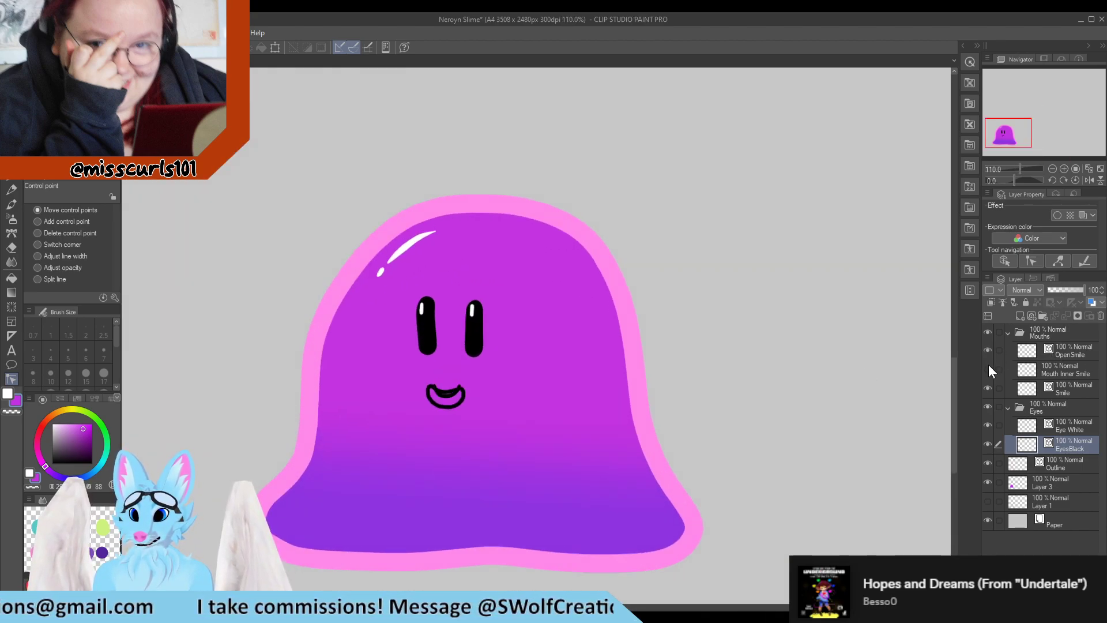
pyautogui.click(988, 365)
pyautogui.click(988, 365)
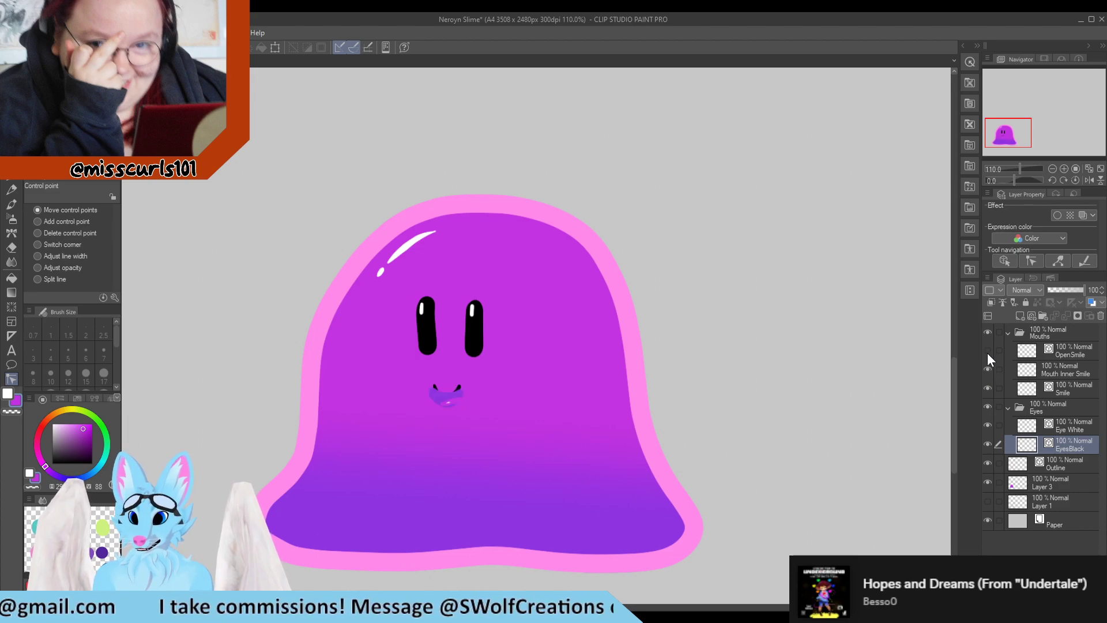
pyautogui.click(987, 369)
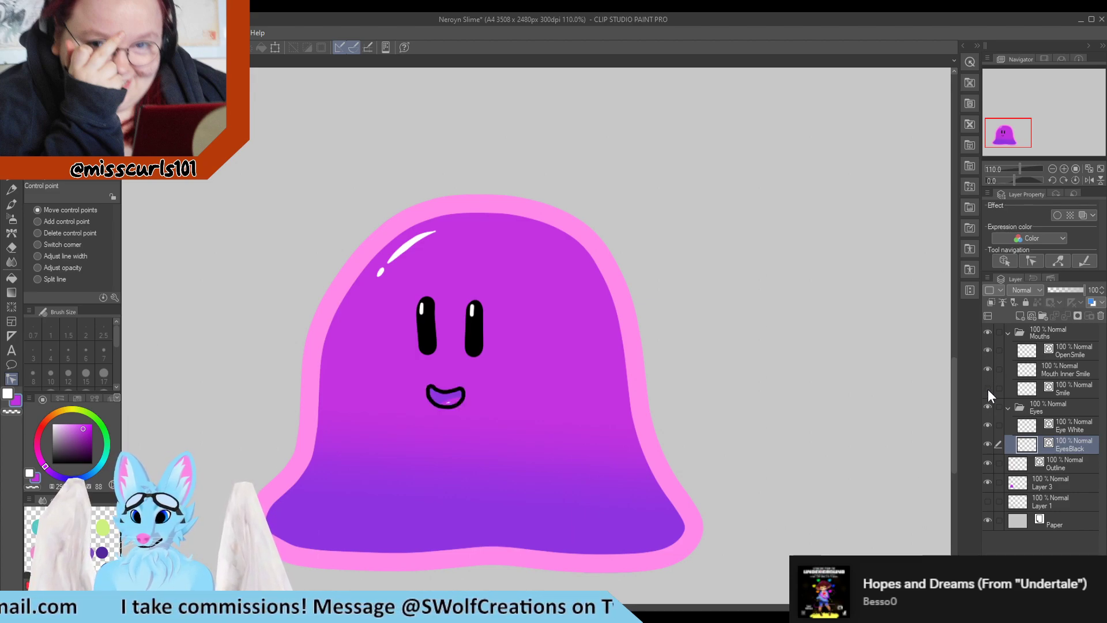
pyautogui.click(987, 369)
pyautogui.click(987, 349)
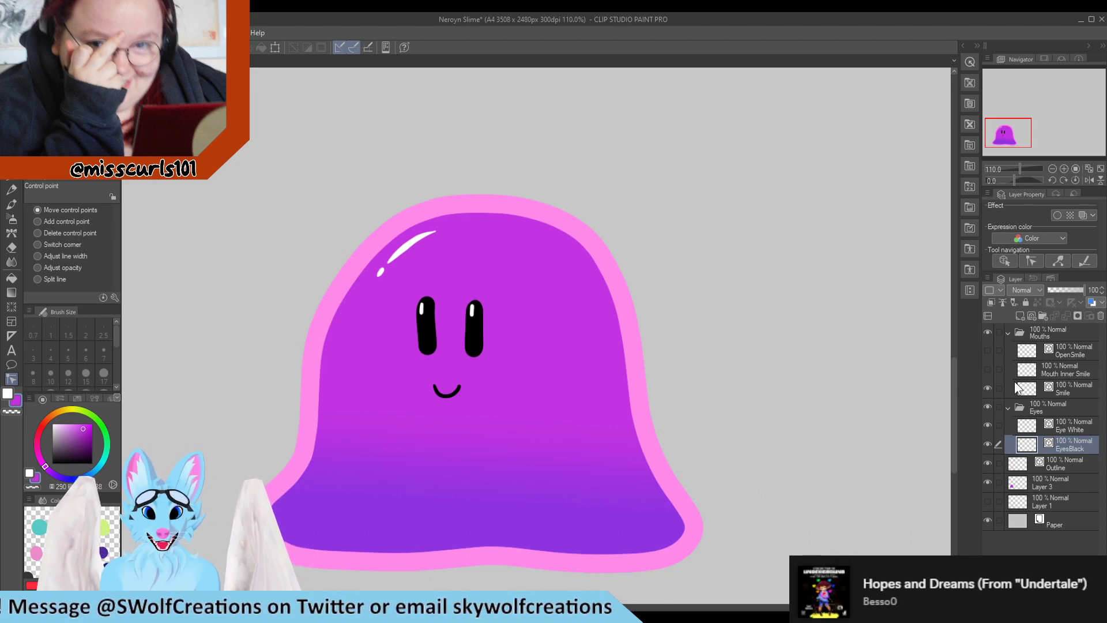
pyautogui.click(988, 368)
pyautogui.click(987, 351)
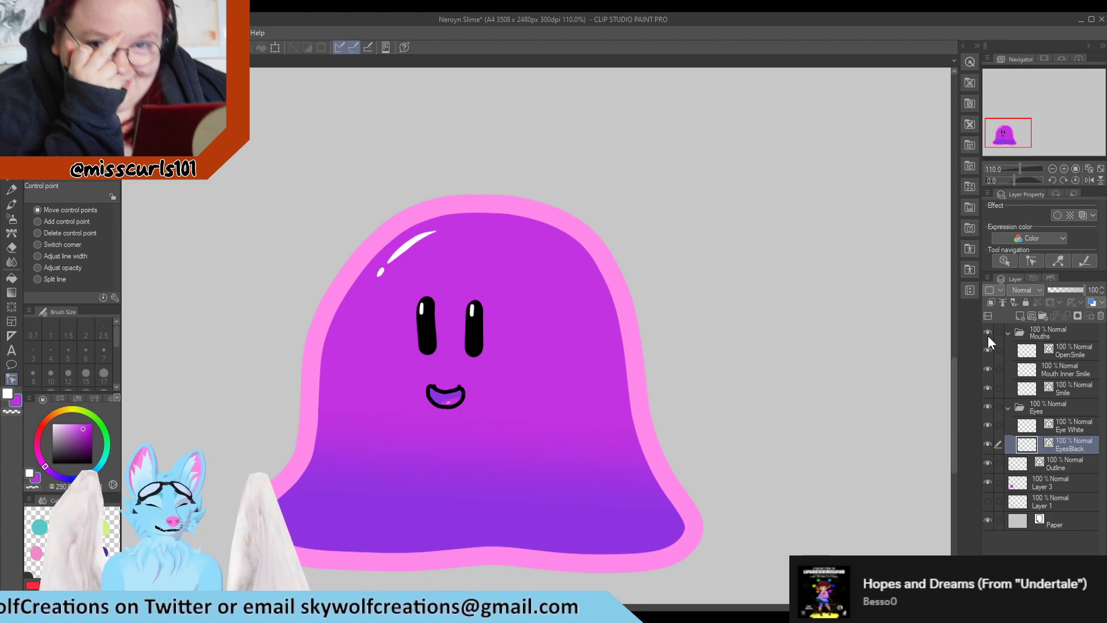
pyautogui.click(985, 351)
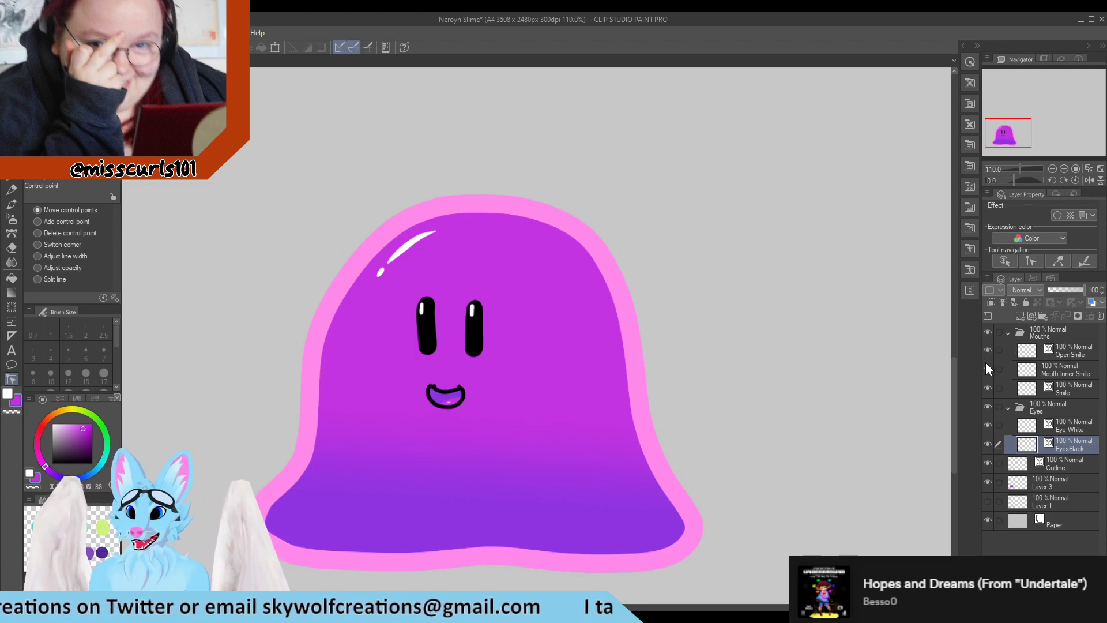
pyautogui.click(986, 351)
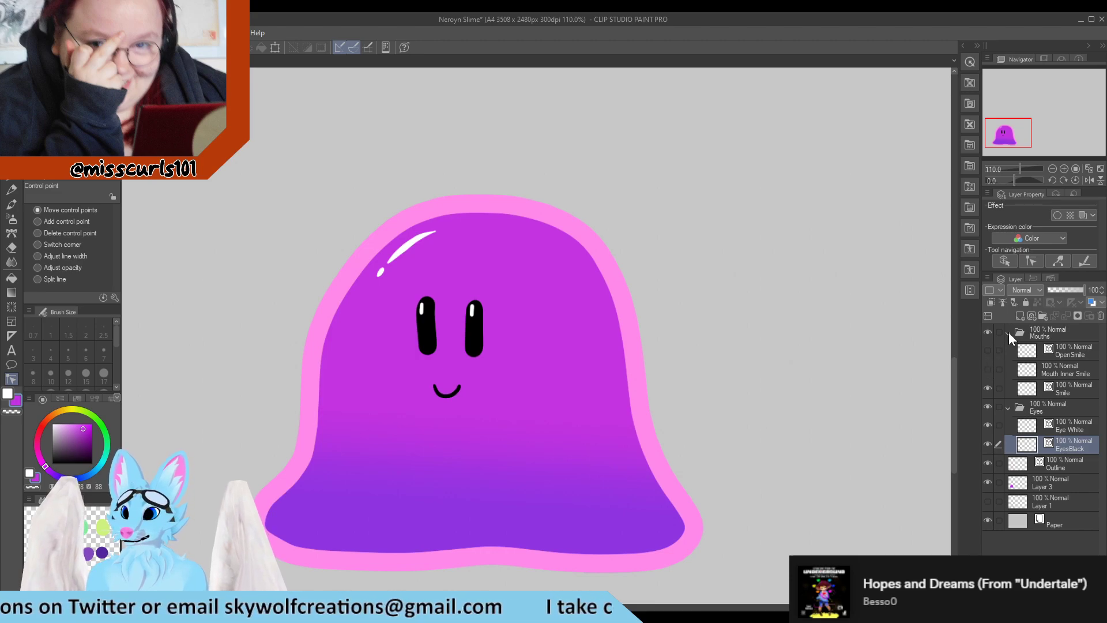
# Collapse the Mouths folder, select the Eyes folder and lower its opacity to 38%
pyautogui.click(1009, 333)
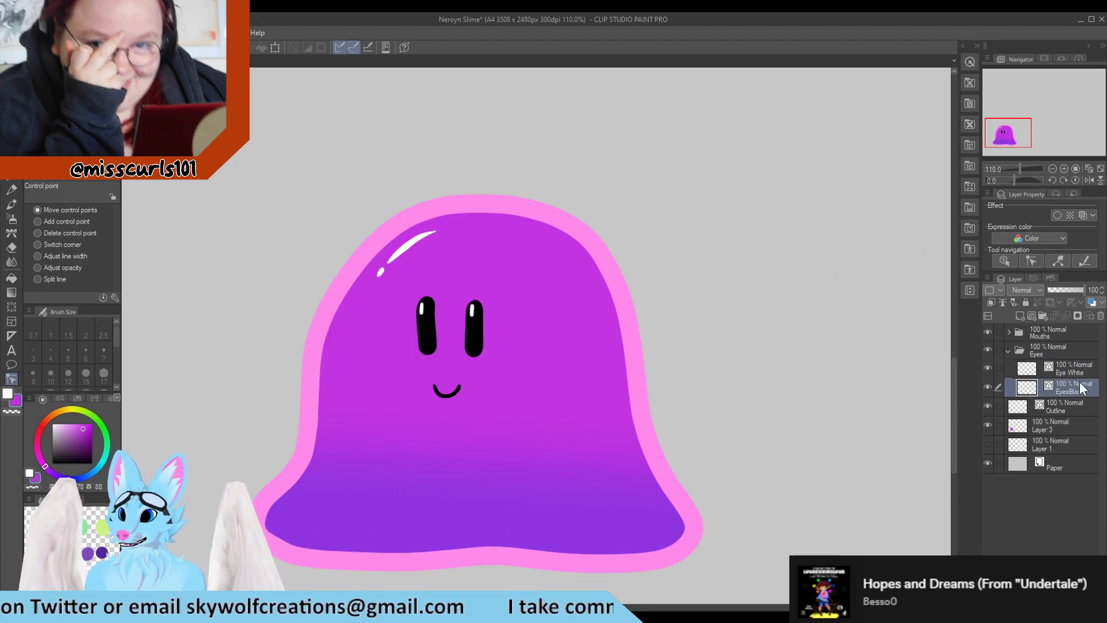
pyautogui.click(1035, 350)
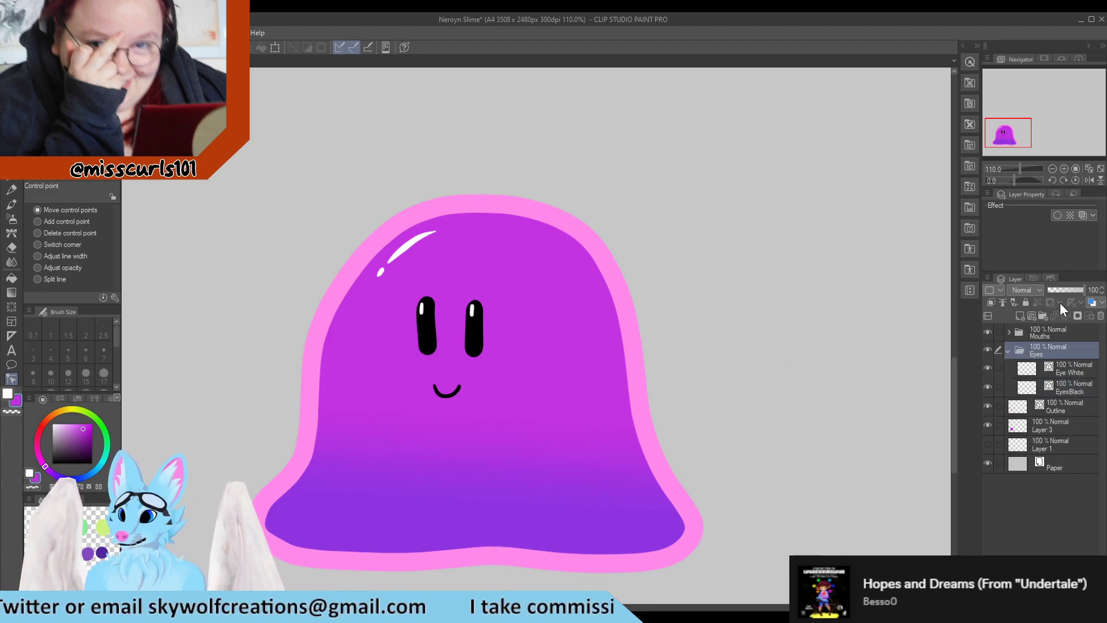
pyautogui.click(1064, 289)
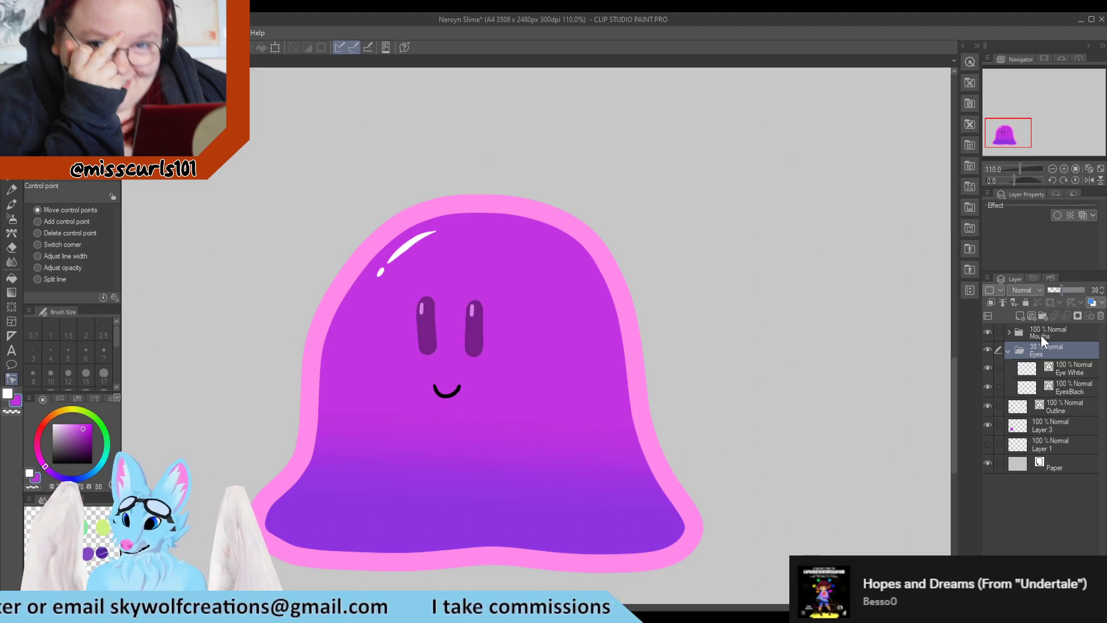
# Add a new layer inside the Eyes folder and set up the G-pen with a black colour
pyautogui.click(1021, 317)
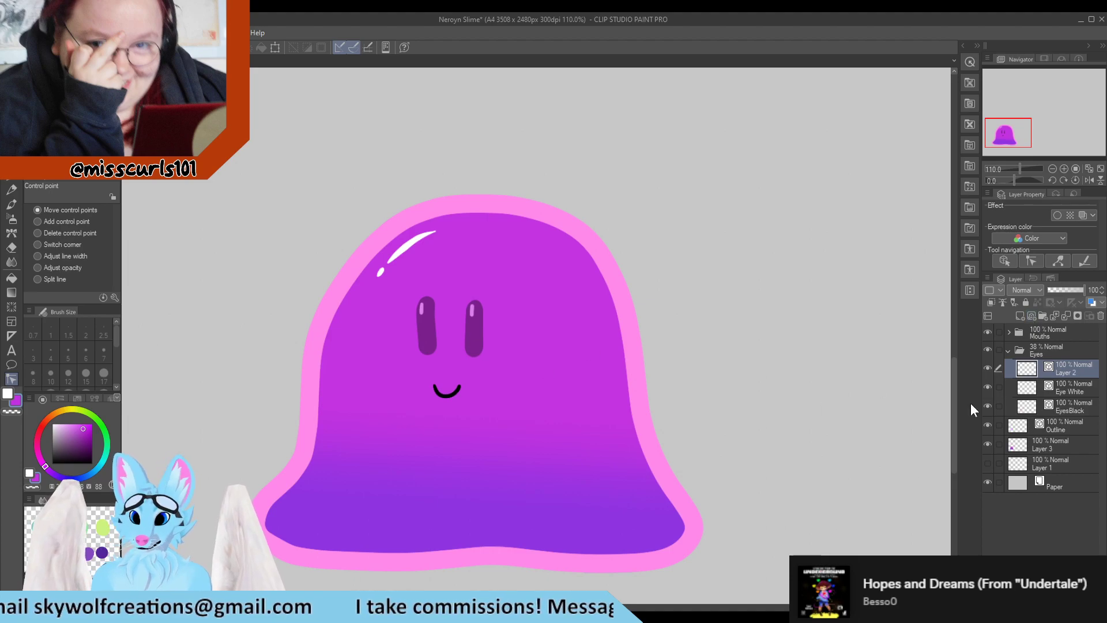
pyautogui.moveTo(58, 448); pyautogui.dragTo(52, 464)
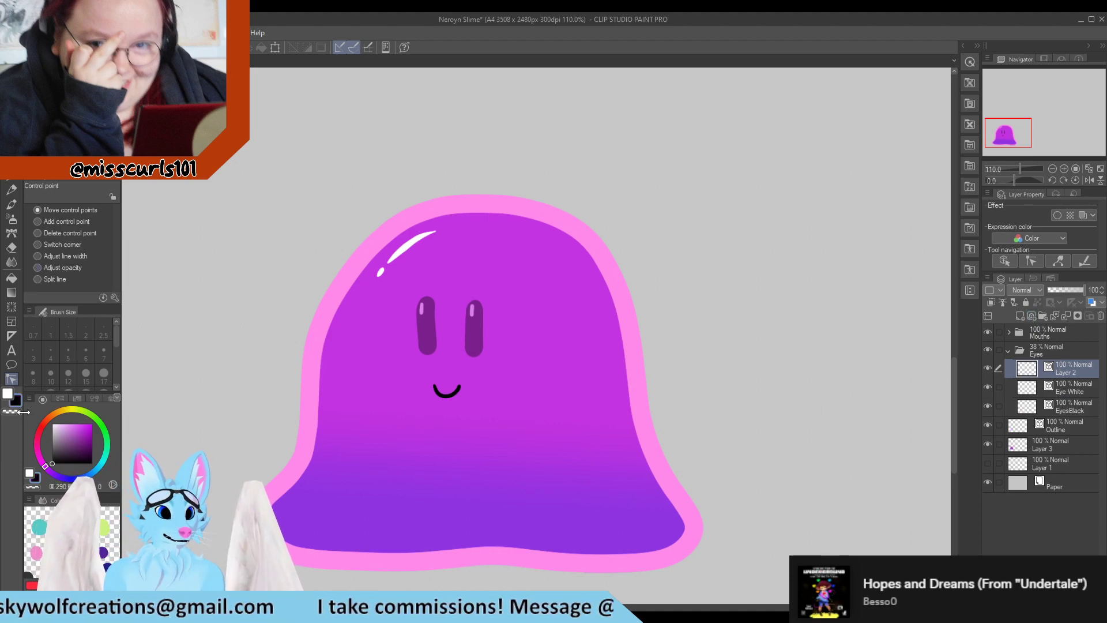
pyautogui.click(11, 188)
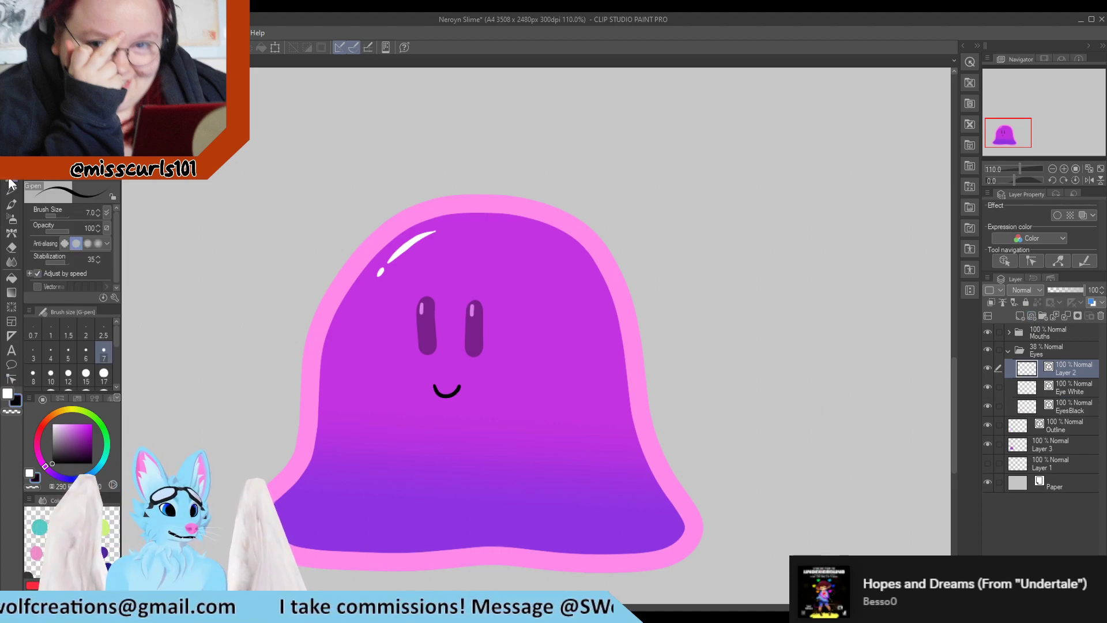
pyautogui.scroll(5, 441, 337)
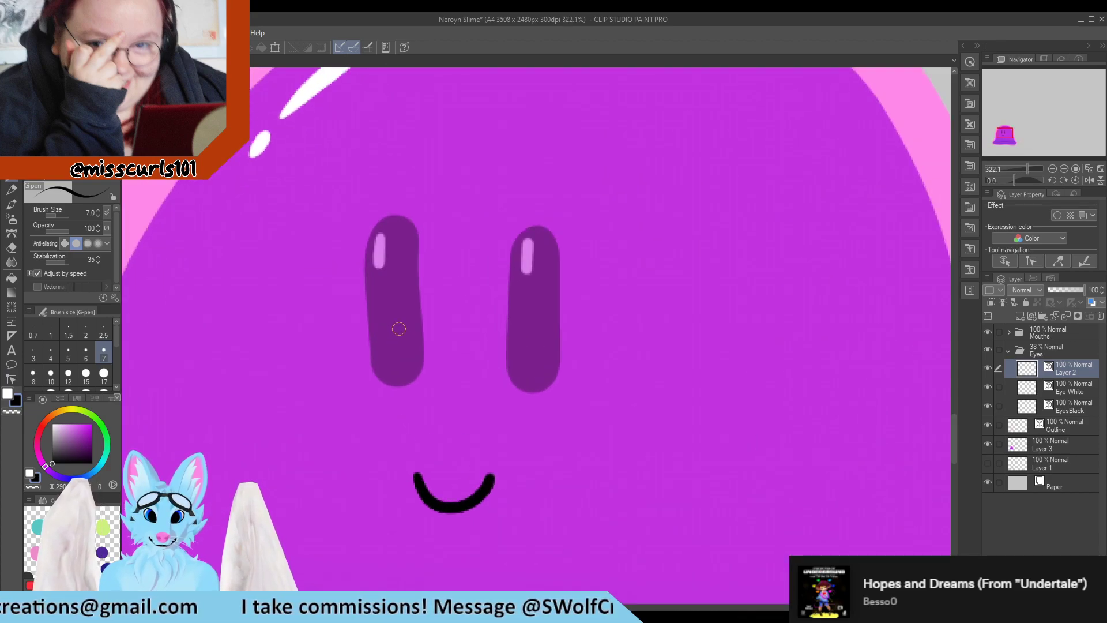
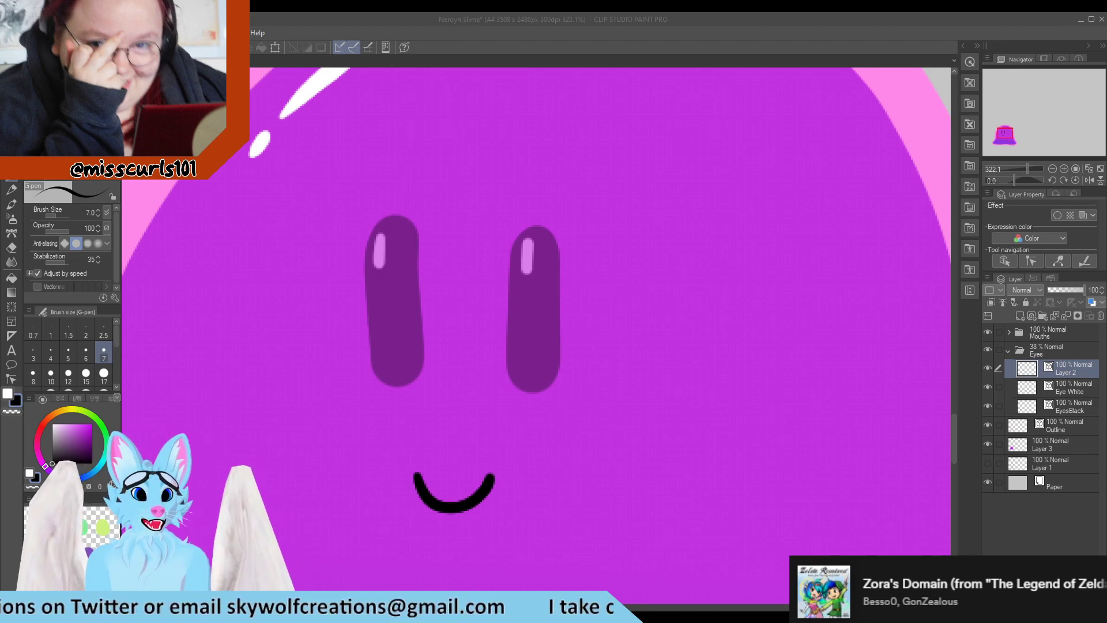
pyautogui.scroll(-2, 307, 231)
pyautogui.scroll(2, 338, 245)
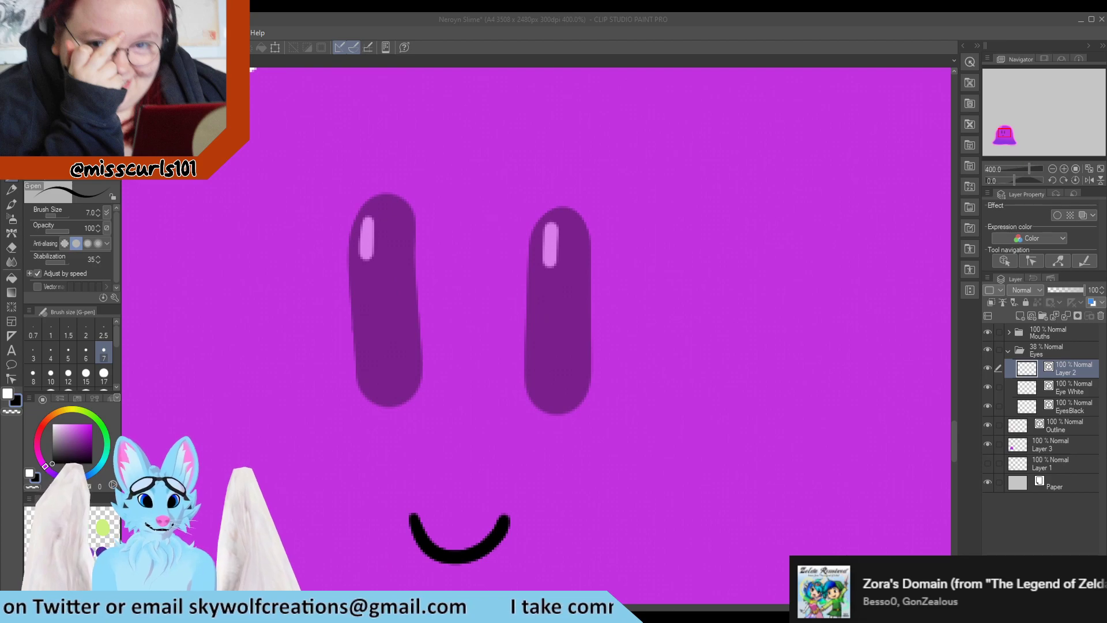
pyautogui.moveTo(339, 318); pyautogui.dragTo(353, 315)
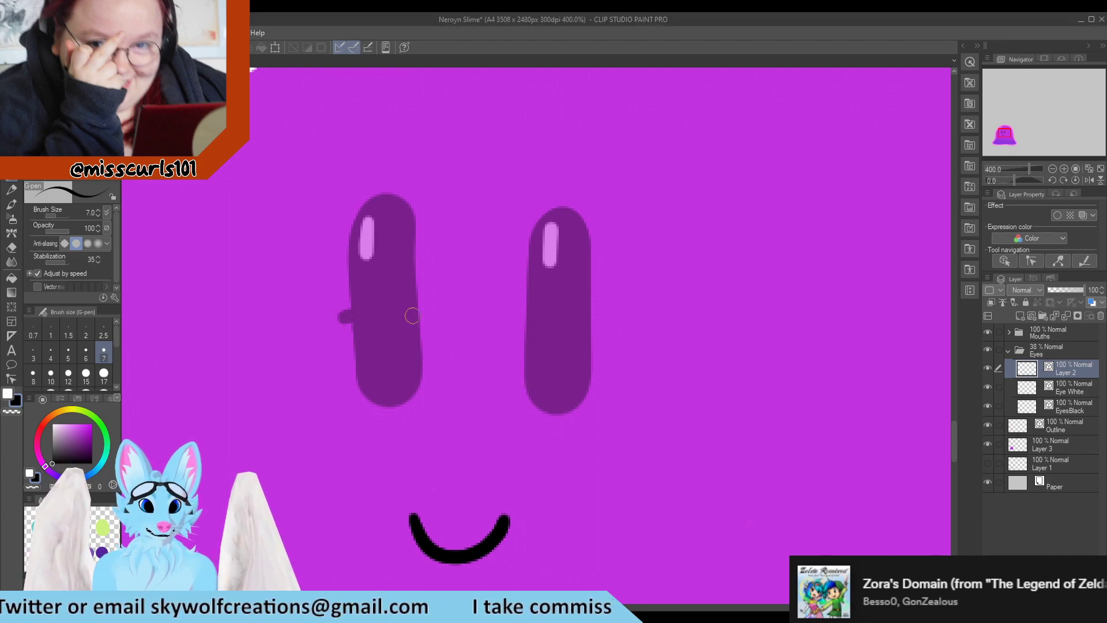
pyautogui.hotkey('ctrl', 'z')
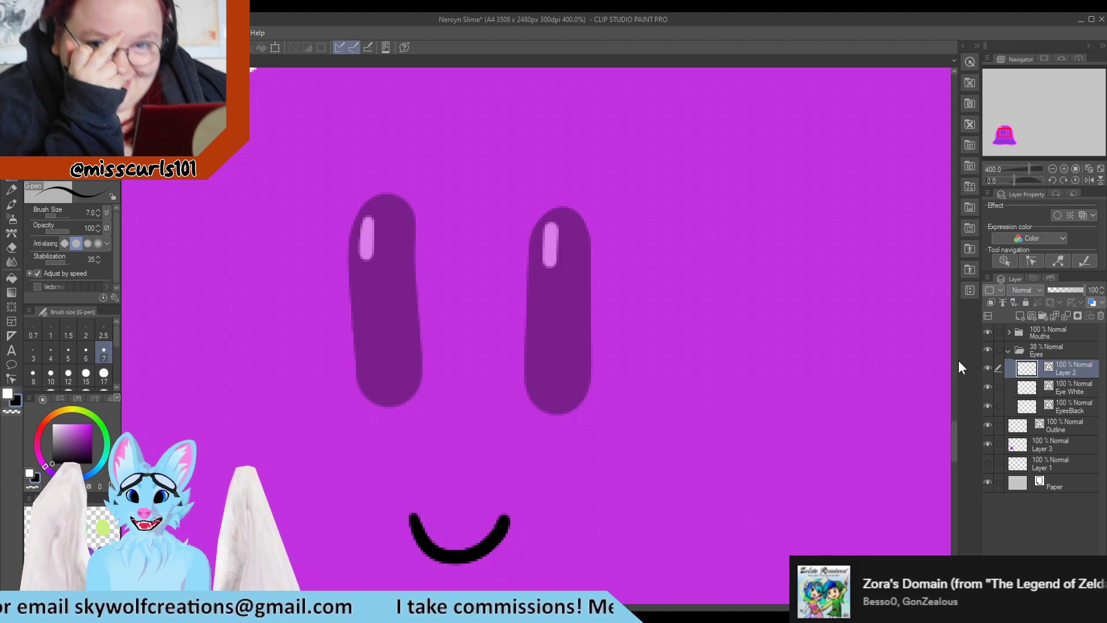
# Move the new layer out of the Eyes folder so it sits directly above the folder
pyautogui.click(987, 332)
pyautogui.click(986, 333)
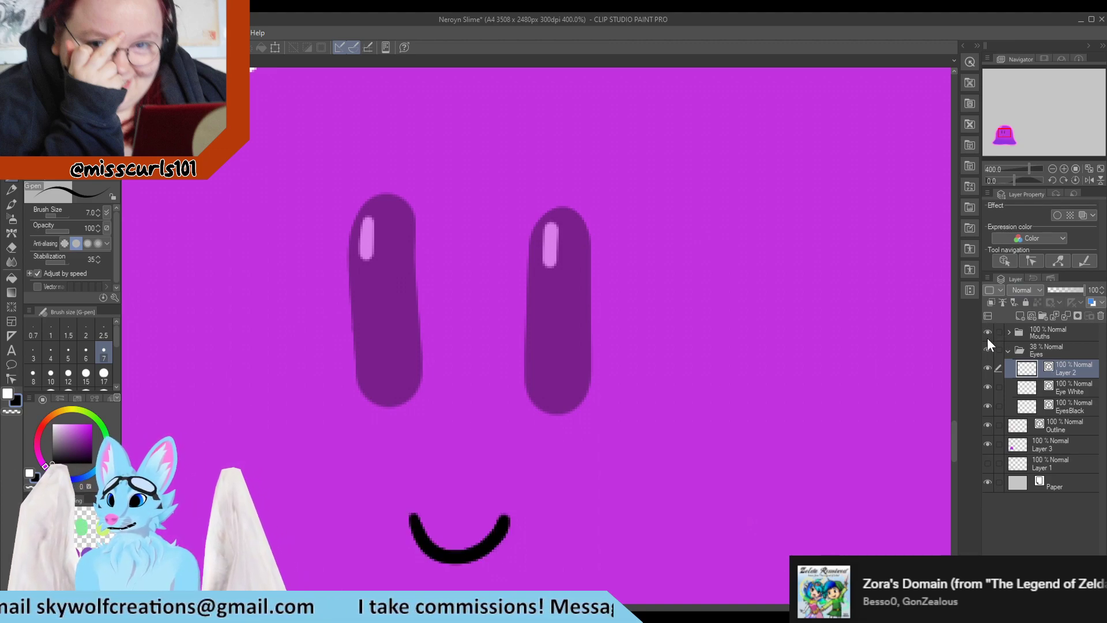
pyautogui.moveTo(1057, 371); pyautogui.dragTo(1064, 344)
pyautogui.hotkey('ctrl', 'z')
pyautogui.hotkey('ctrl', 'z')
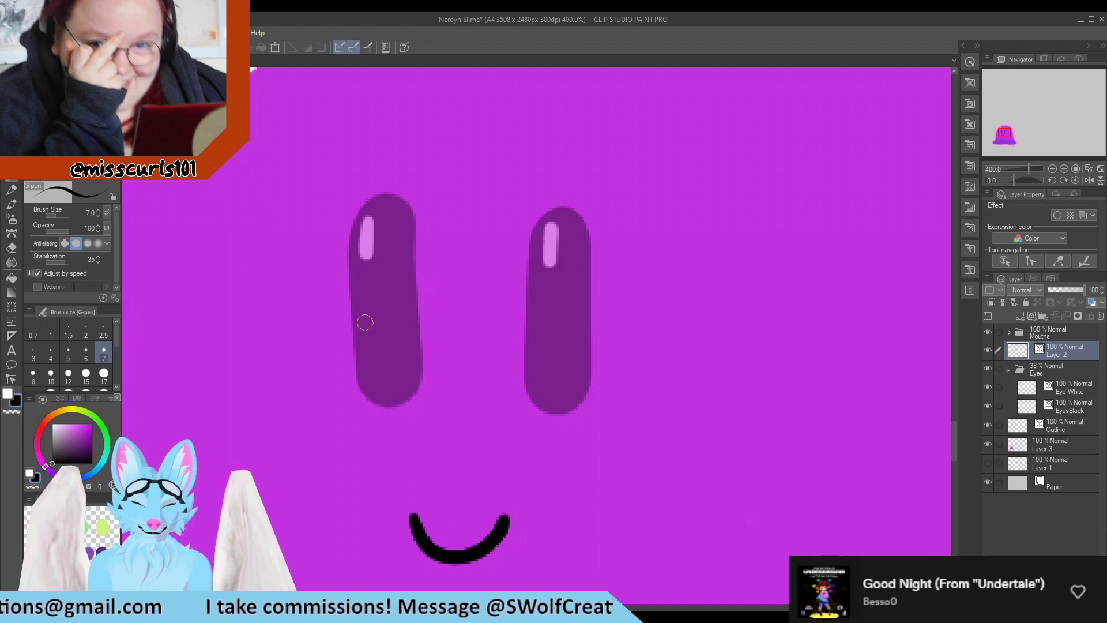
# Draw a curved closed-eye line across each eye on the new layer, then fit the canvas to the window
pyautogui.moveTo(348, 323); pyautogui.dragTo(428, 341)
pyautogui.moveTo(528, 345)
pyautogui.mouseDown()
pyautogui.moveTo(580, 331)
pyautogui.moveTo(616, 344)
pyautogui.mouseUp()
pyautogui.hotkey('ctrl', '0')
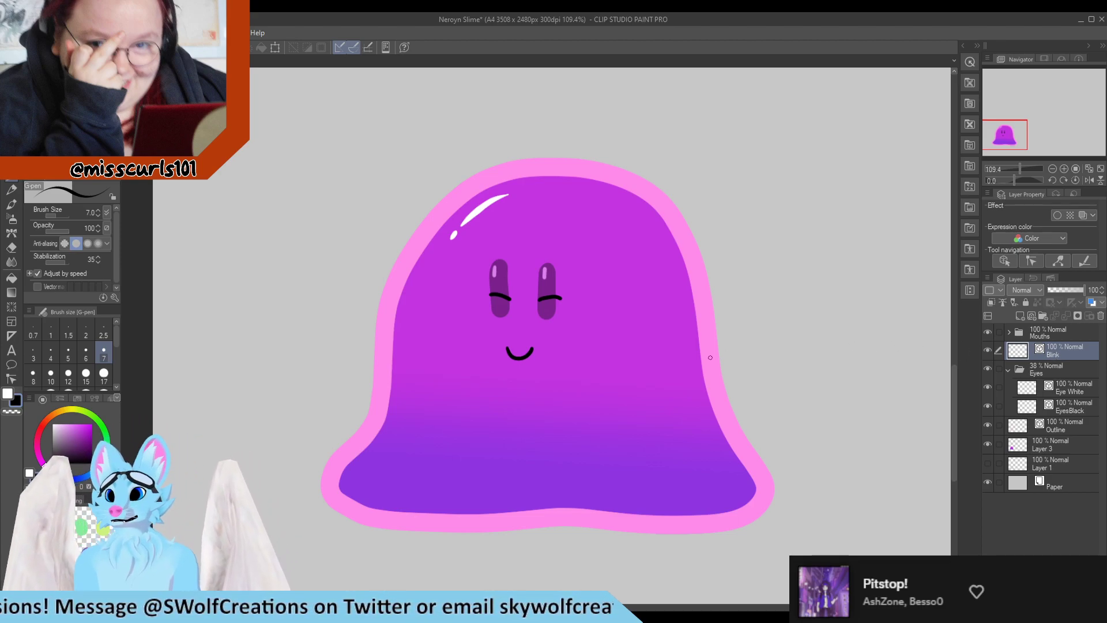
# Toggle the Eyes folder's visibility on and off to preview the closed-eye lines over the face
pyautogui.scroll(-1, 730, 306)
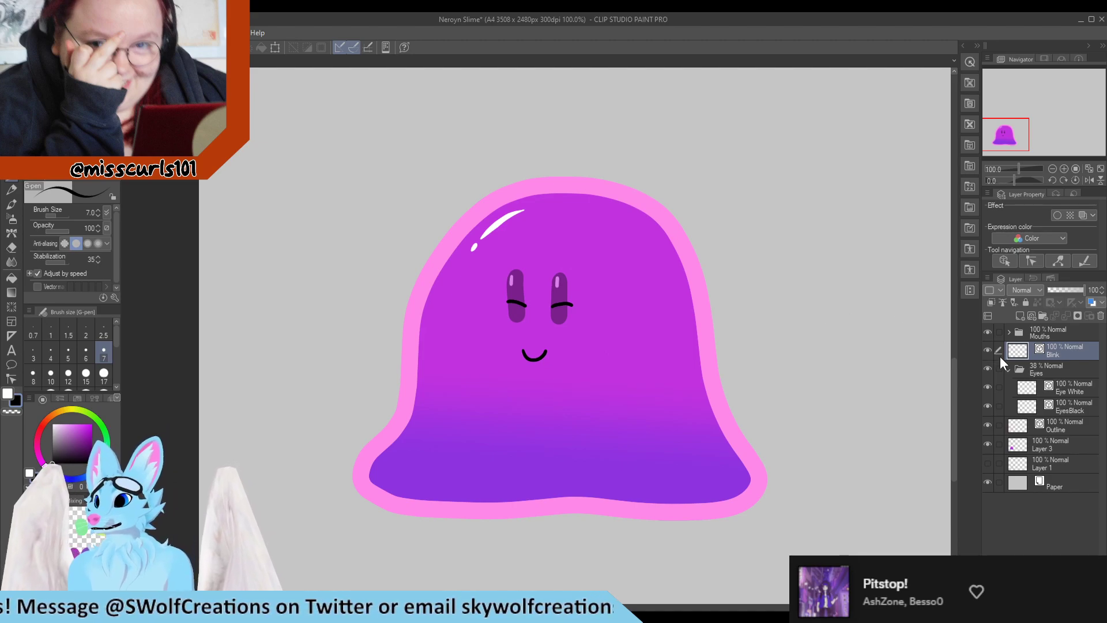
pyautogui.click(987, 369)
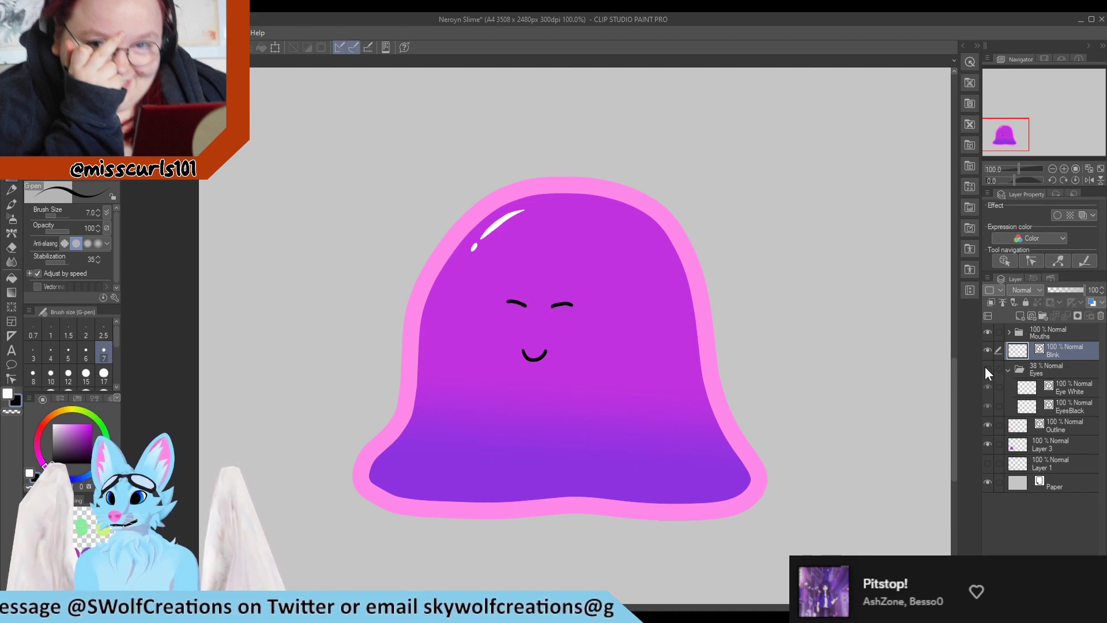
pyautogui.click(988, 332)
pyautogui.click(988, 332)
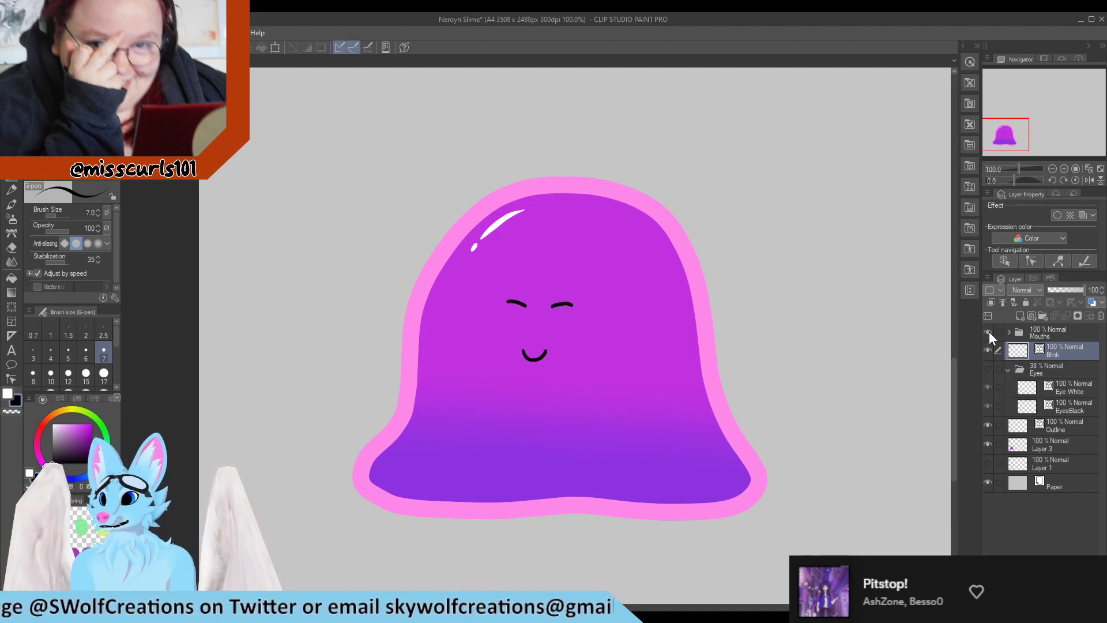
pyautogui.click(987, 369)
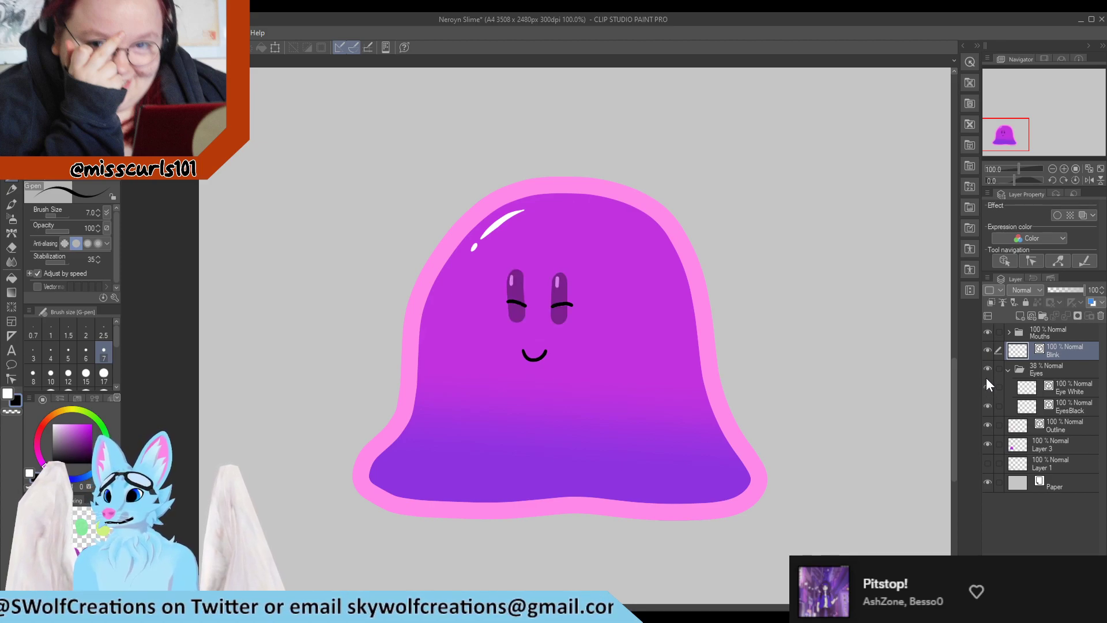
pyautogui.click(987, 370)
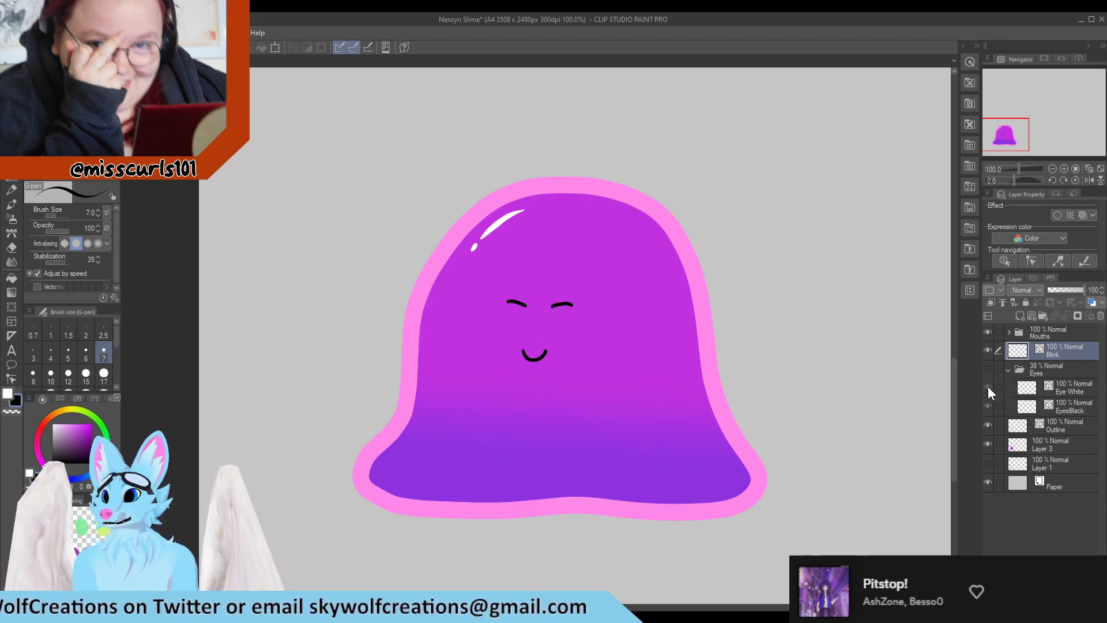
pyautogui.click(987, 367)
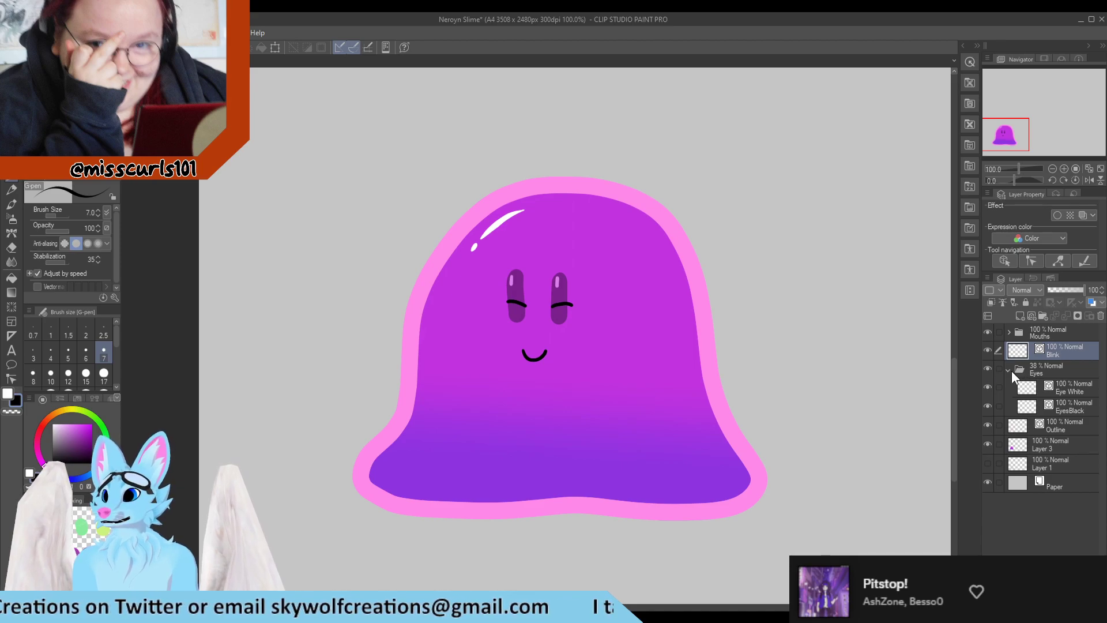
# Set the Eyes folder's opacity to 100%, hide the Blink layer and collapse the Eyes folder
pyautogui.click(1011, 369)
pyautogui.moveTo(1060, 290); pyautogui.dragTo(1095, 295)
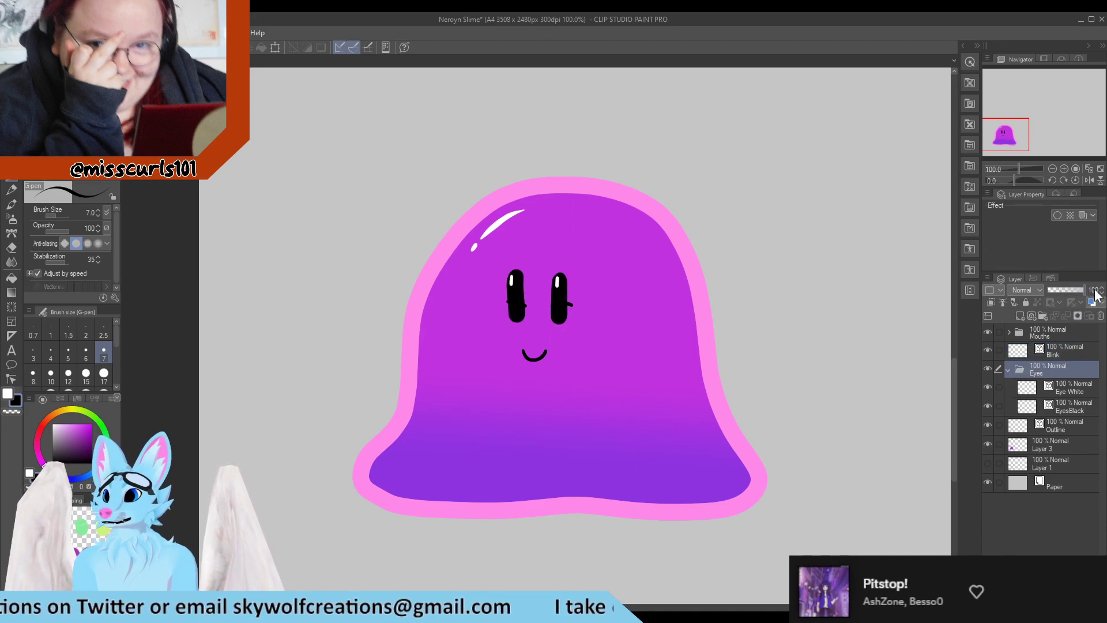
pyautogui.click(986, 350)
pyautogui.click(1007, 369)
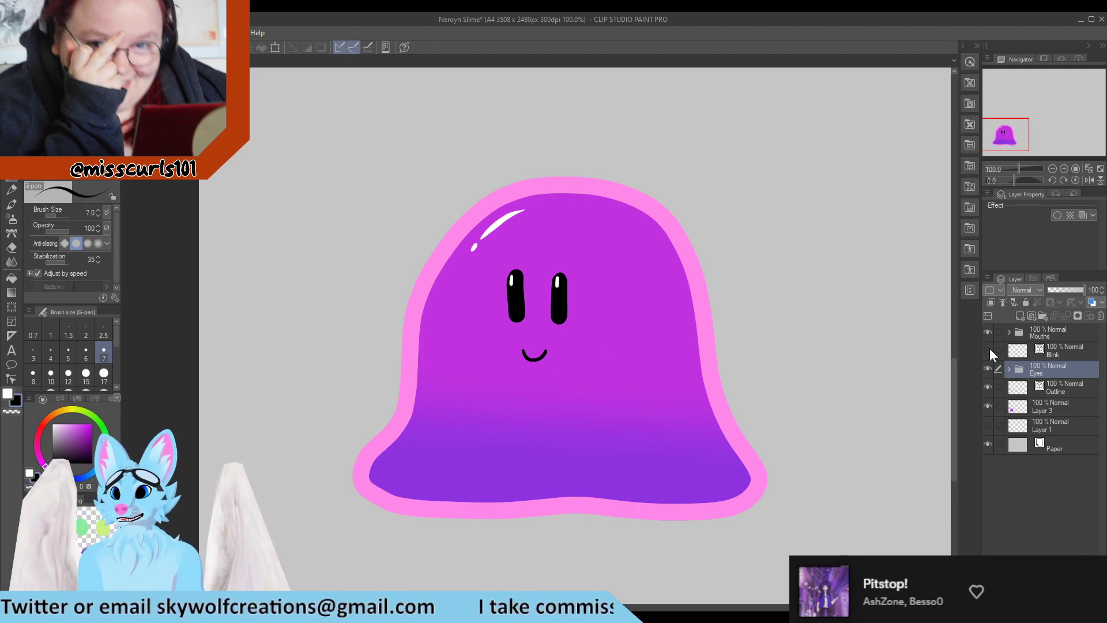
# Hide the Eyes folder, toggle the Blink layer on and off, and save the file
pyautogui.click(988, 365)
pyautogui.click(987, 352)
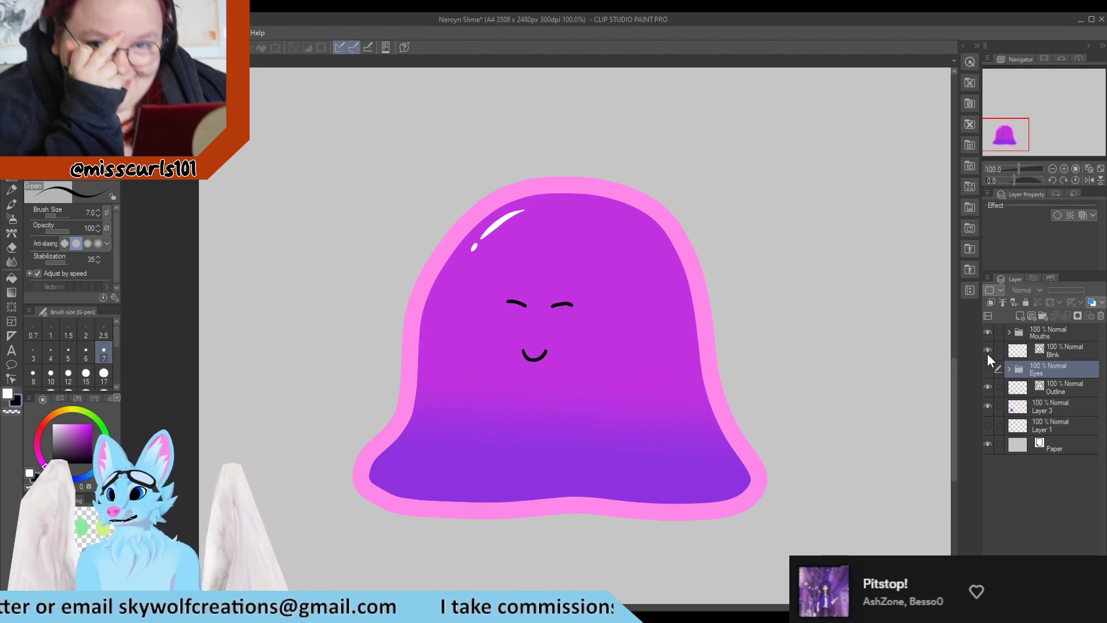
pyautogui.click(986, 351)
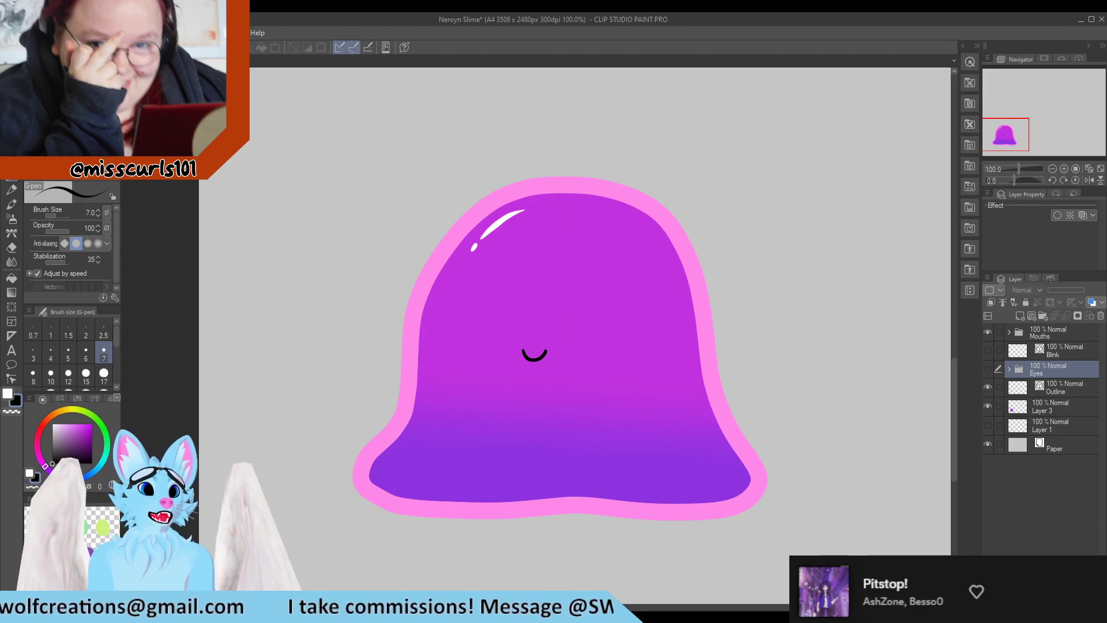
pyautogui.hotkey('ctrl', 's')
pyautogui.scroll(-1, 197, 140)
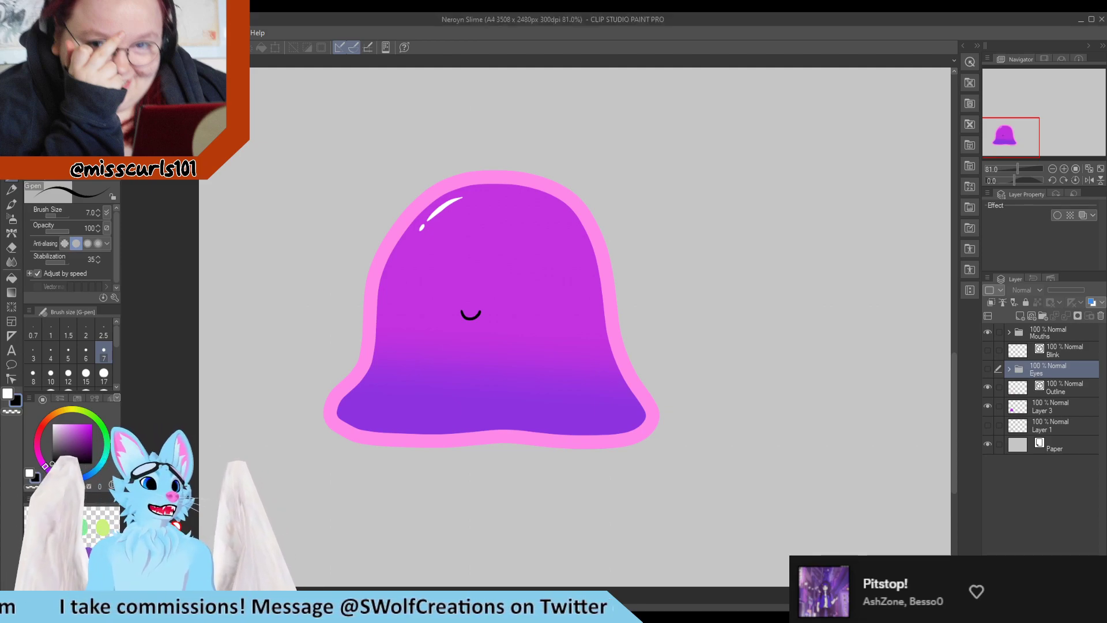
pyautogui.scroll(2, 551, 420)
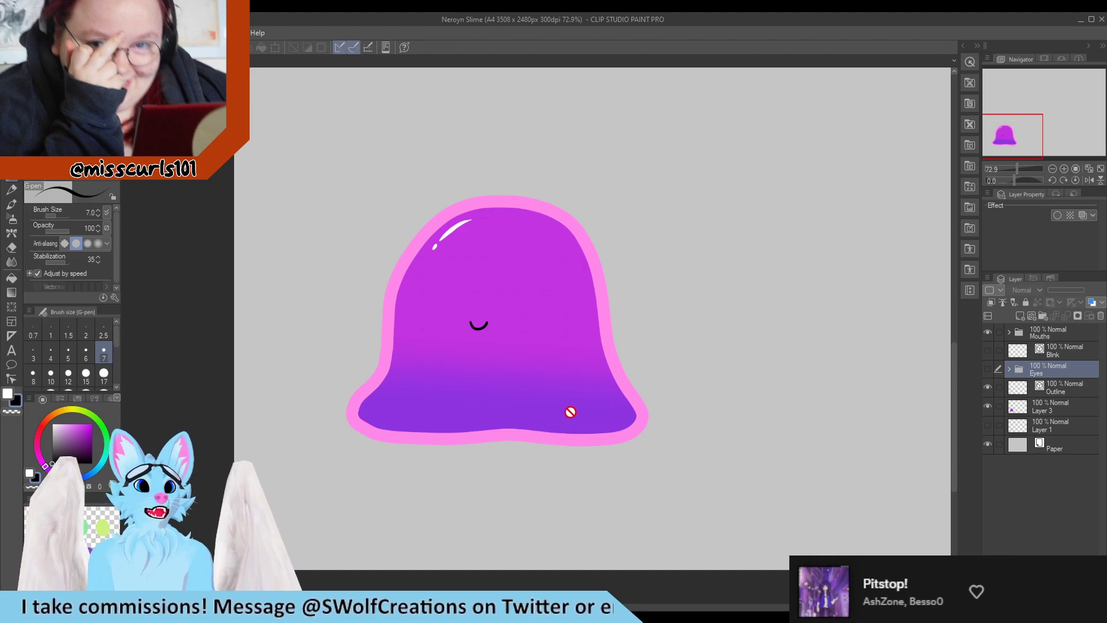
pyautogui.scroll(-5, 341, 348)
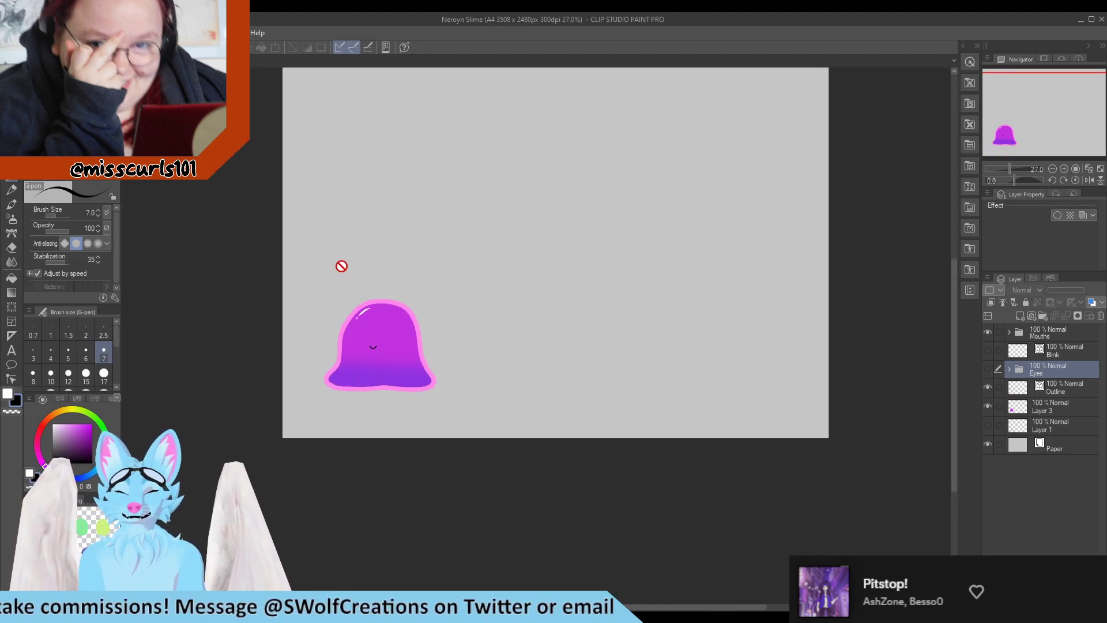
pyautogui.scroll(-3, 307, 366)
pyautogui.scroll(2, 306, 349)
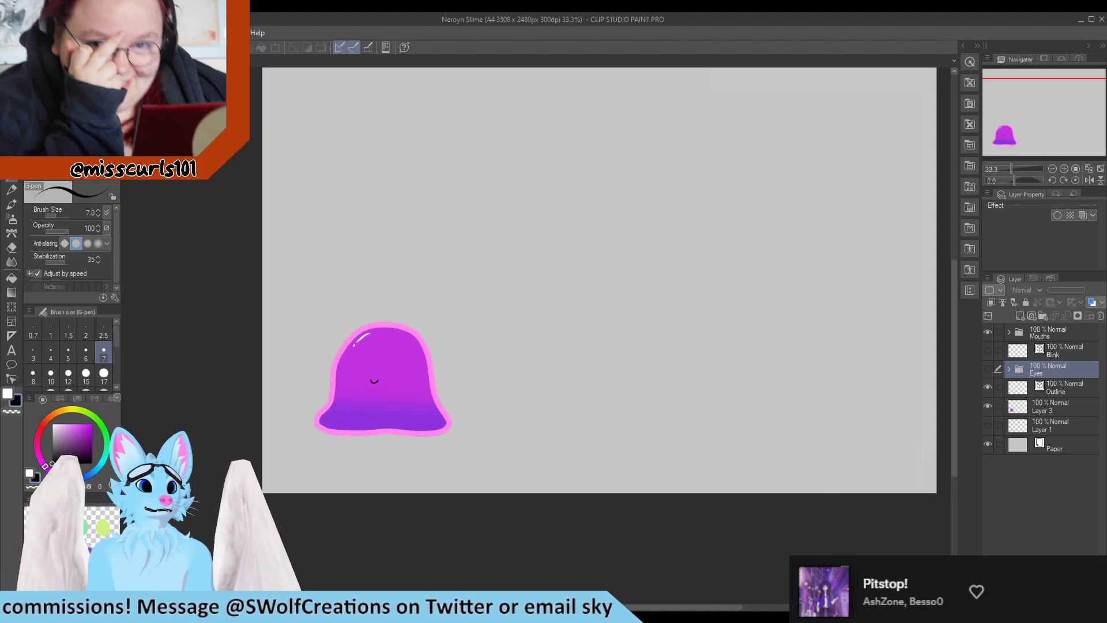
pyautogui.scroll(-1, 237, 314)
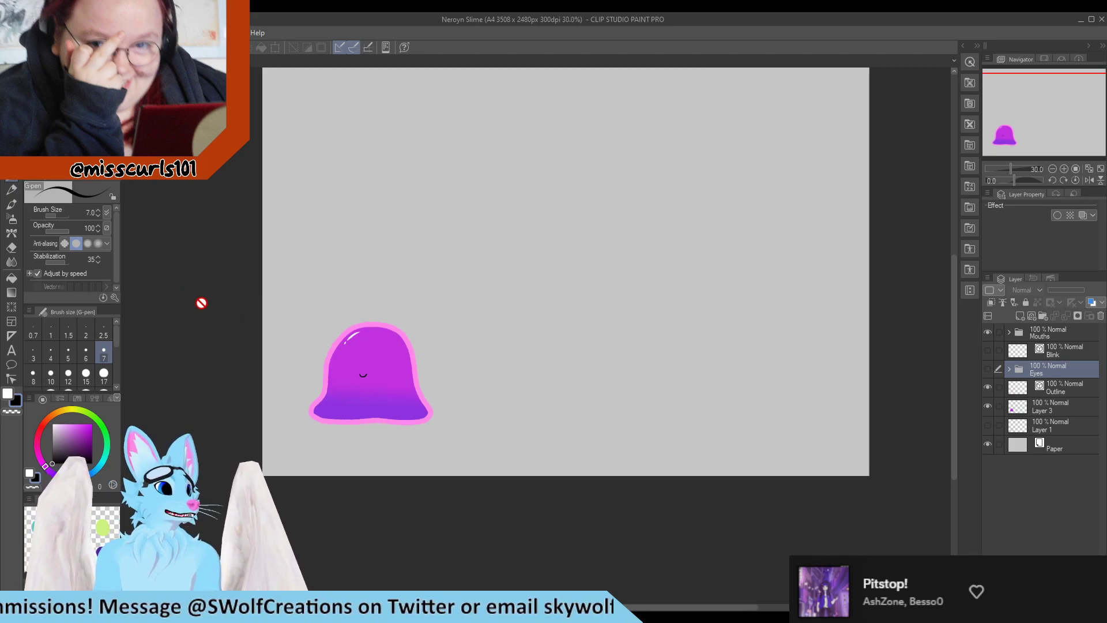
pyautogui.scroll(2, 324, 328)
pyautogui.scroll(1, 325, 328)
pyautogui.press('m')
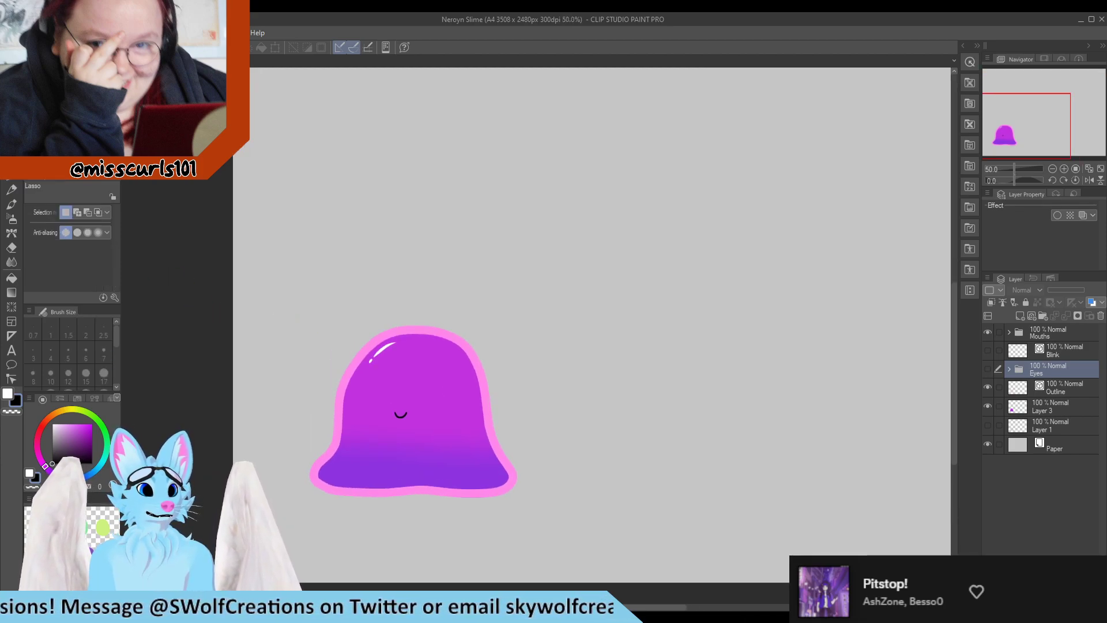
pyautogui.press('m')
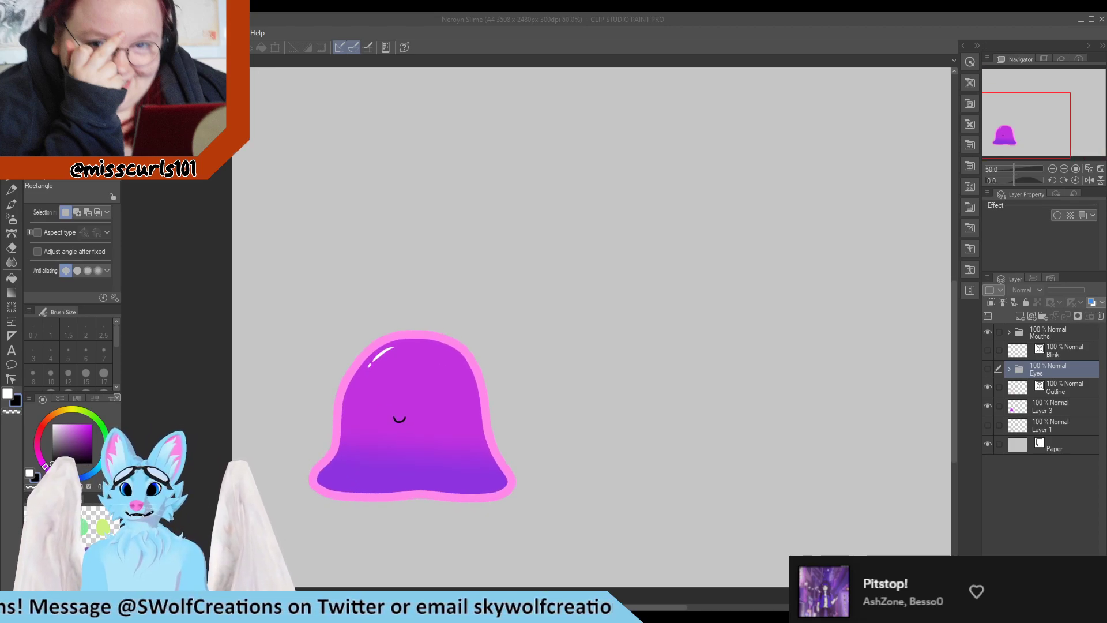
# Toggle the Eyes folder and Blink layer visibility to compare open and closed eyes, leaving Blink shown
pyautogui.click(987, 369)
pyautogui.click(986, 369)
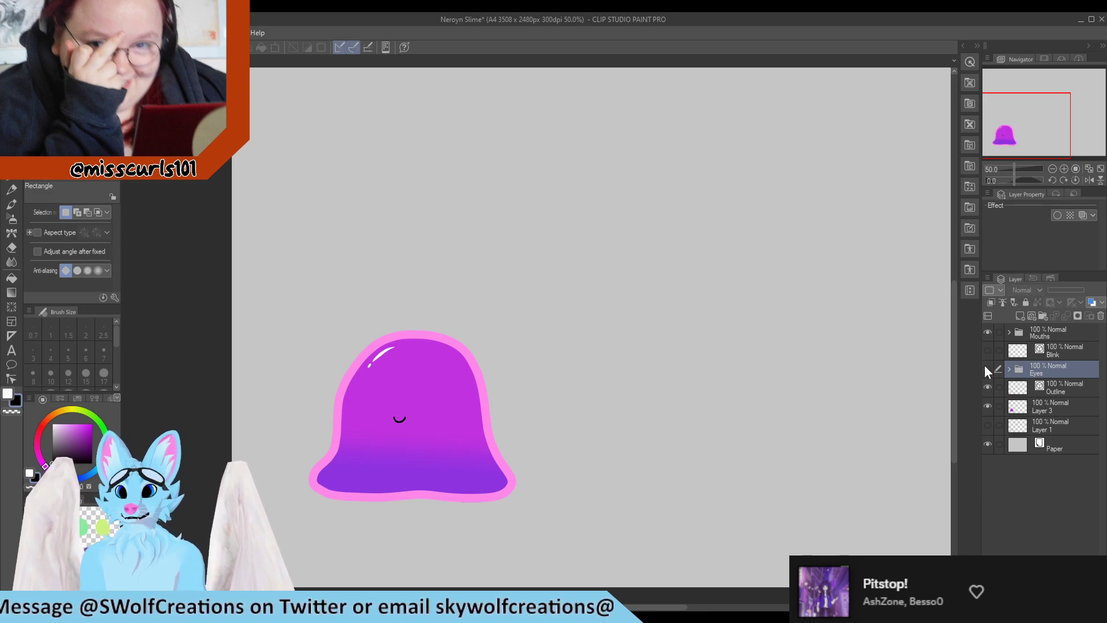
pyautogui.click(987, 350)
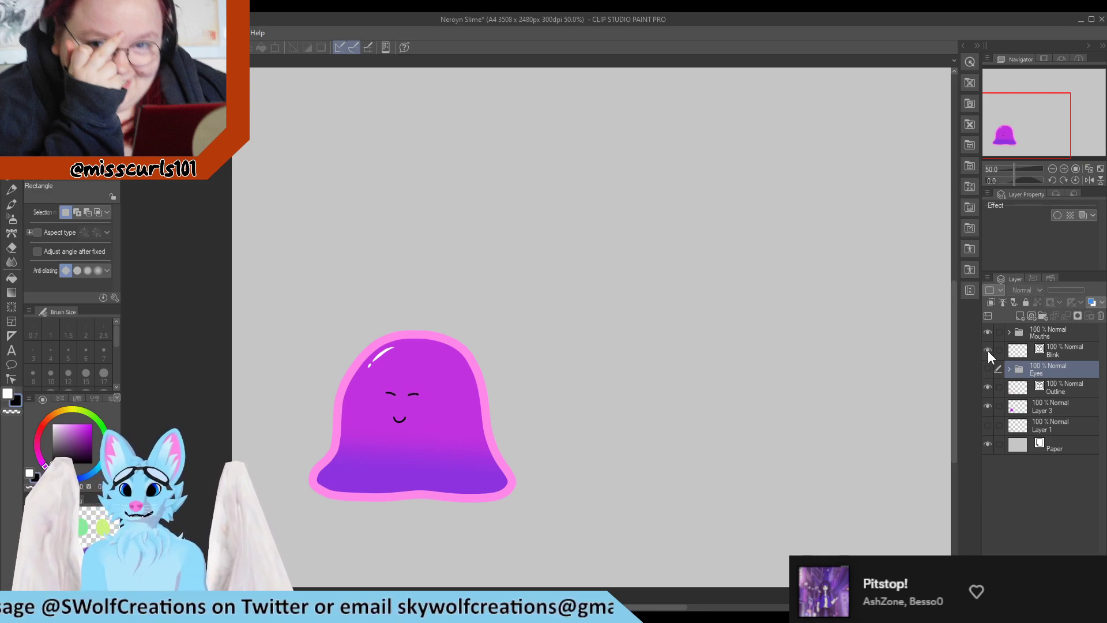
pyautogui.click(987, 350)
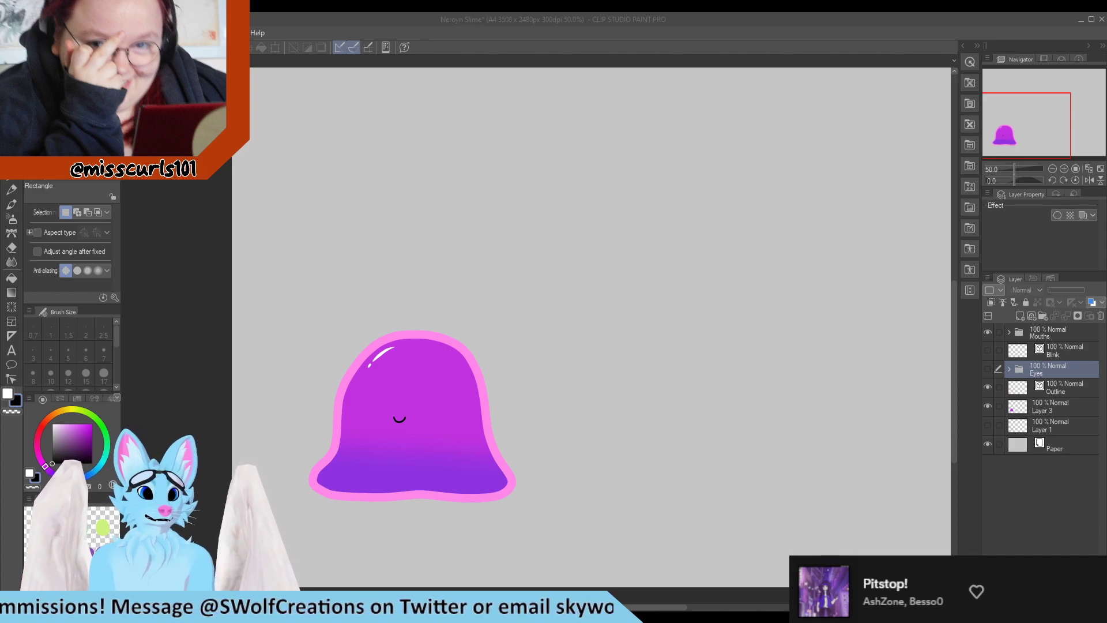
pyautogui.scroll(1, 311, 487)
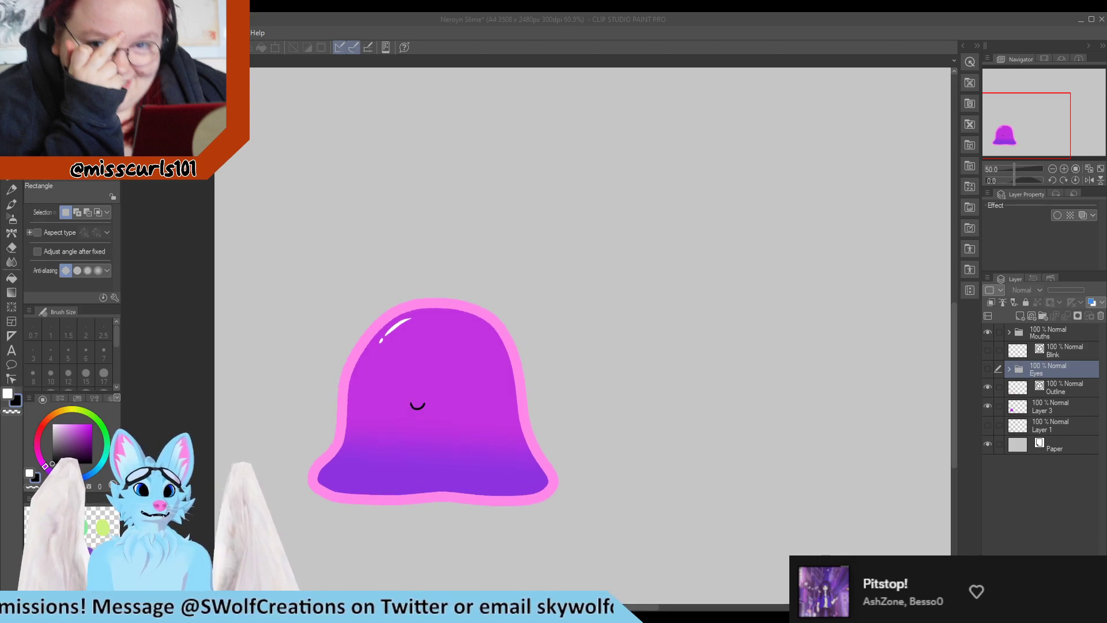
pyautogui.click(987, 351)
pyautogui.click(987, 351)
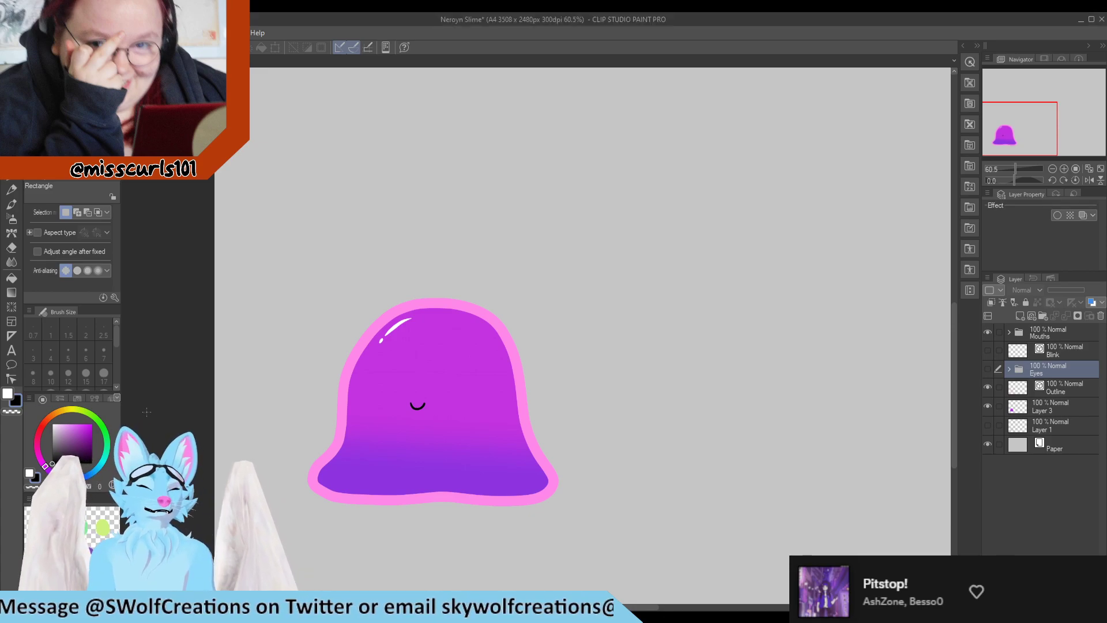
pyautogui.click(987, 350)
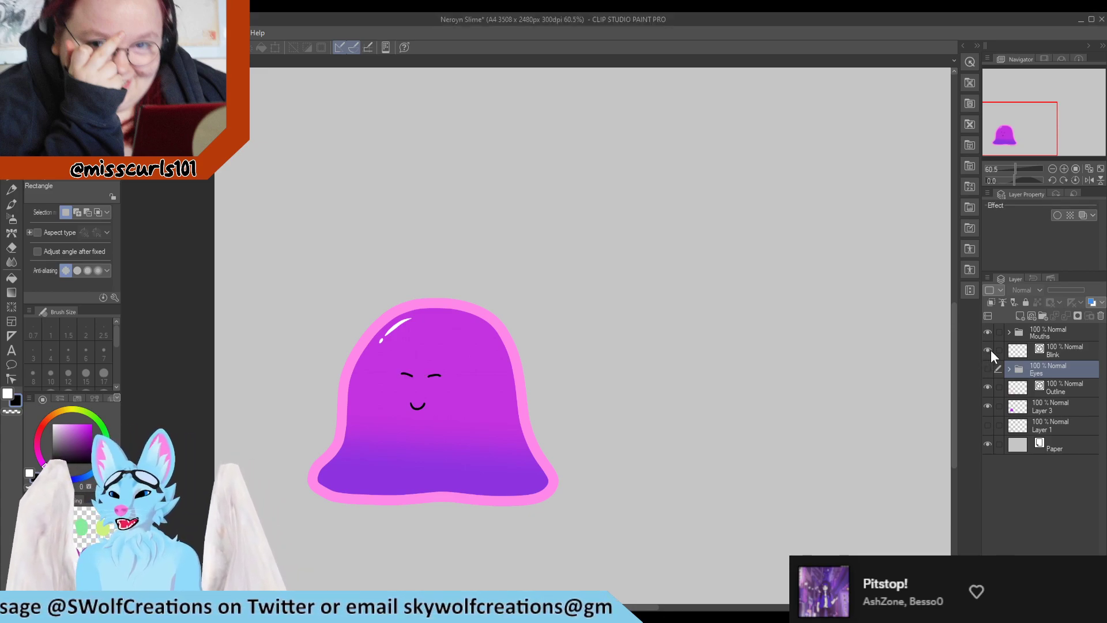
# Select the Mouths folder, add a new layer above it and pick a new drawing colour
pyautogui.click(1045, 333)
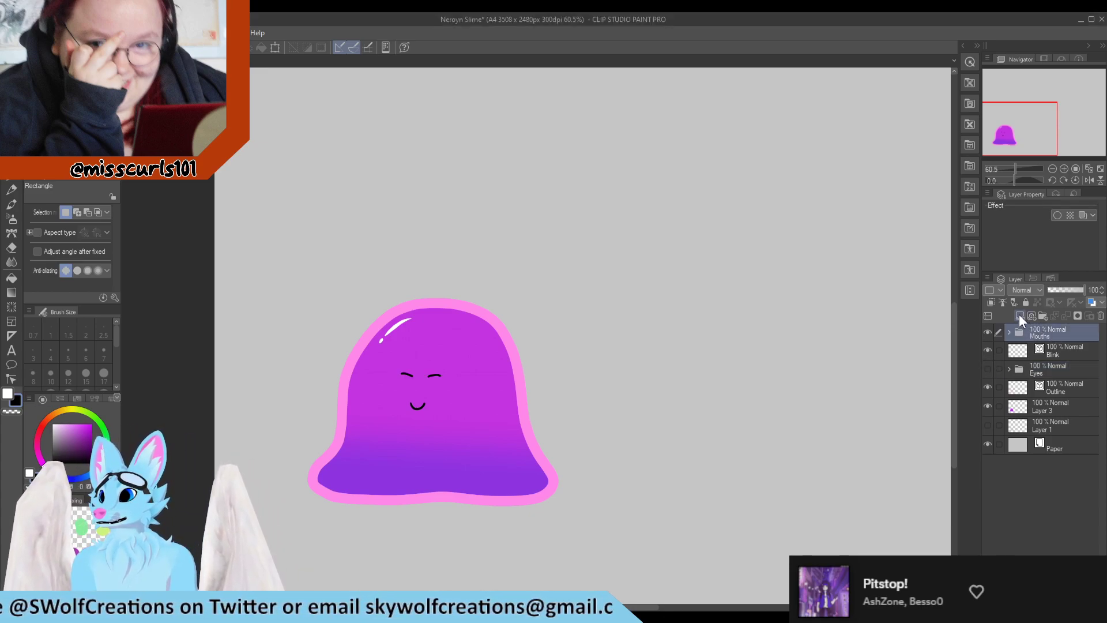
pyautogui.click(1034, 317)
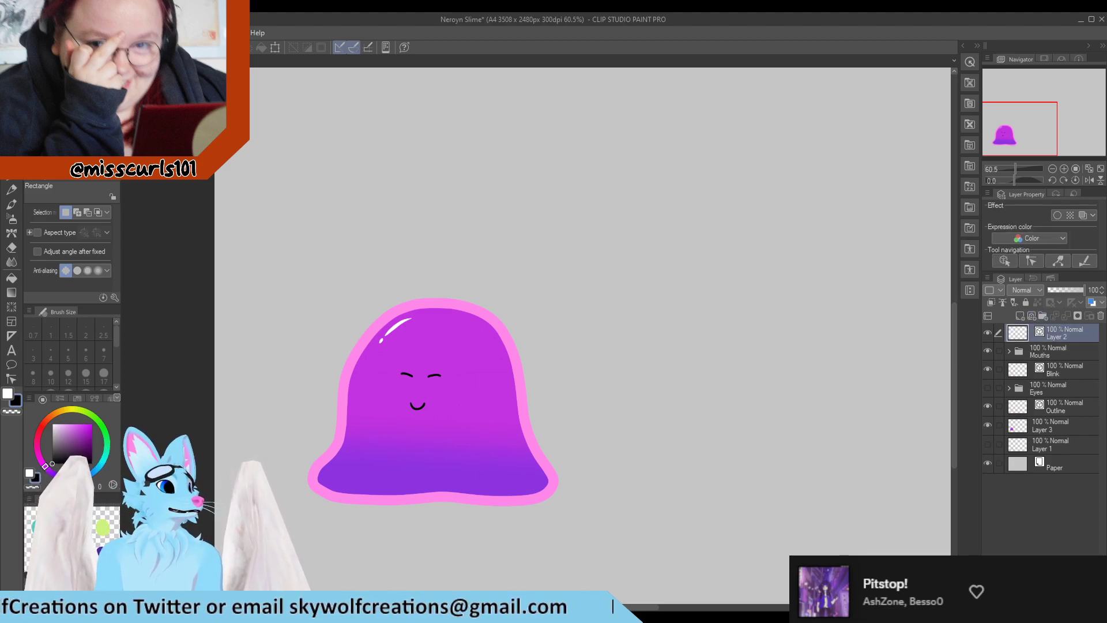
pyautogui.scroll(1, 325, 456)
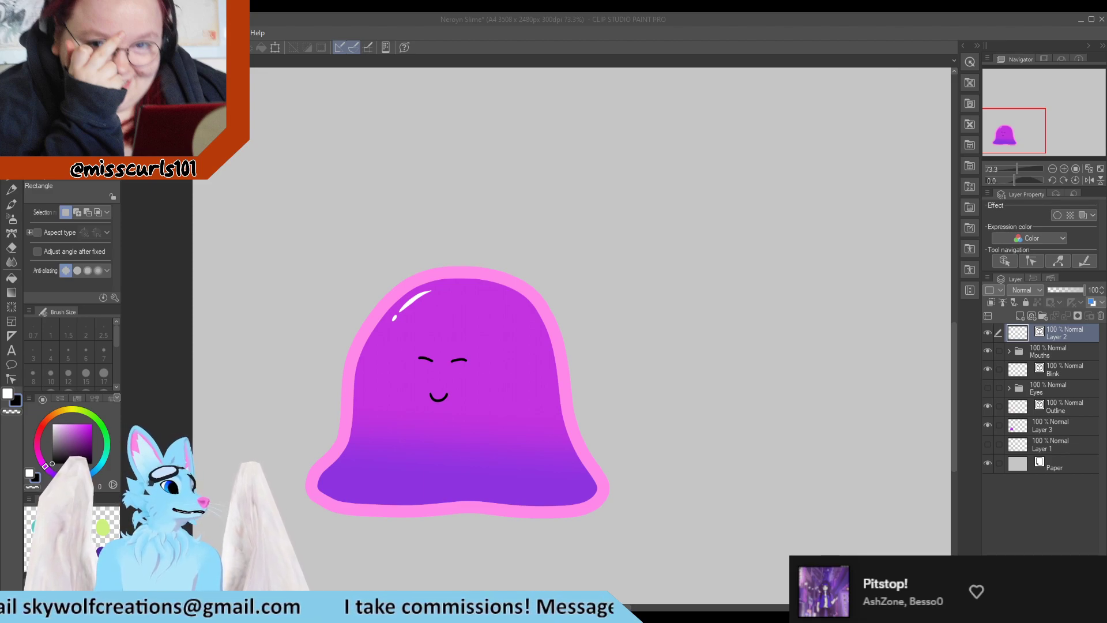
pyautogui.scroll(3, 316, 476)
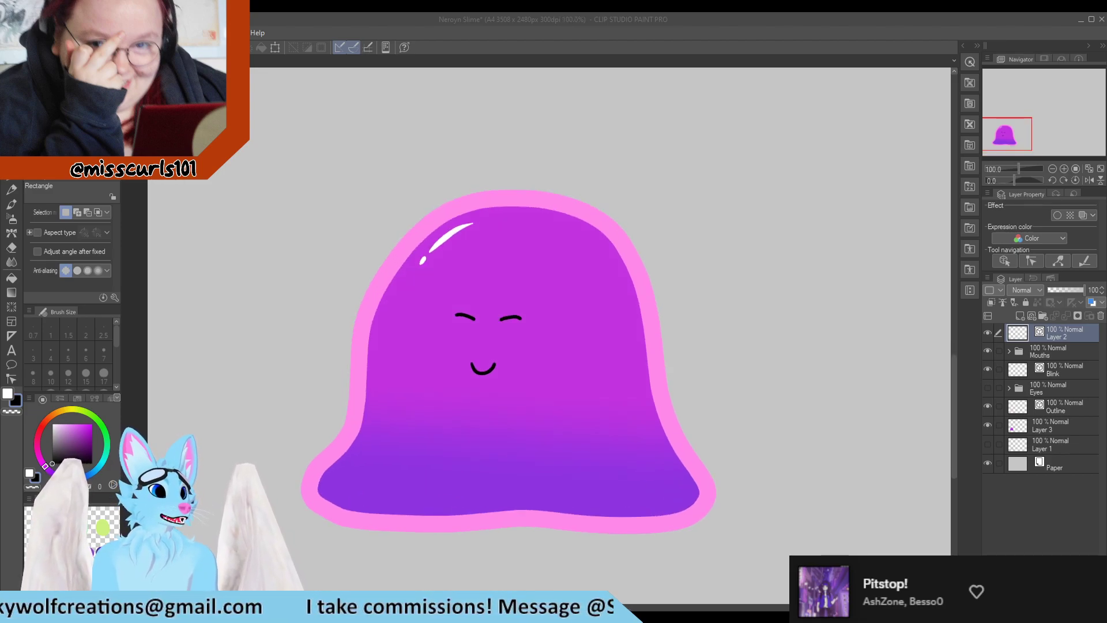
pyautogui.click(52, 454)
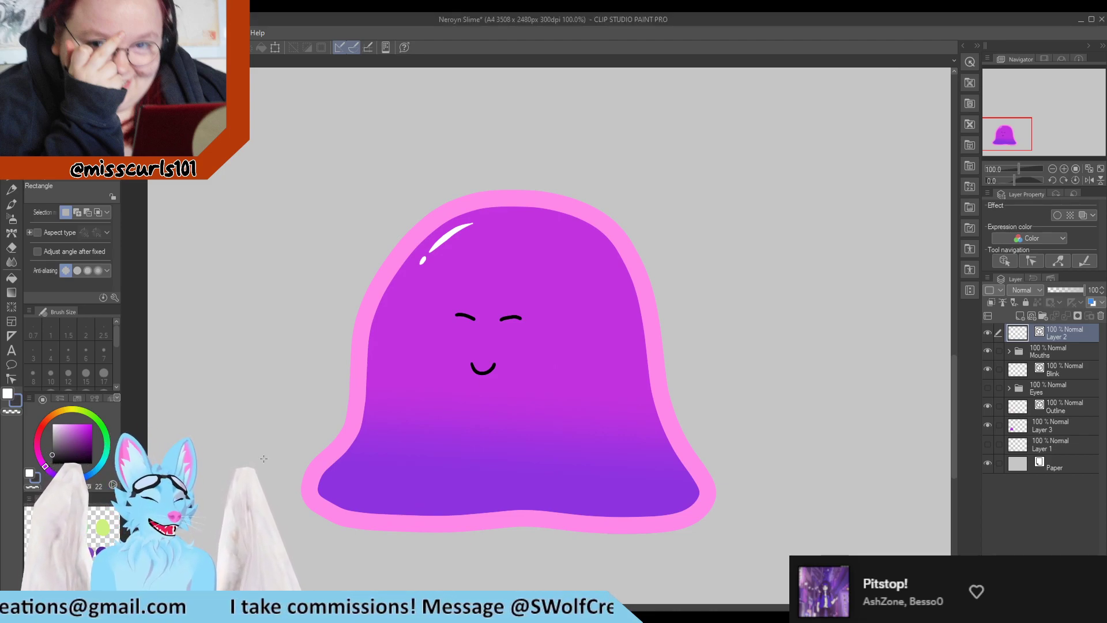
pyautogui.scroll(2, 264, 458)
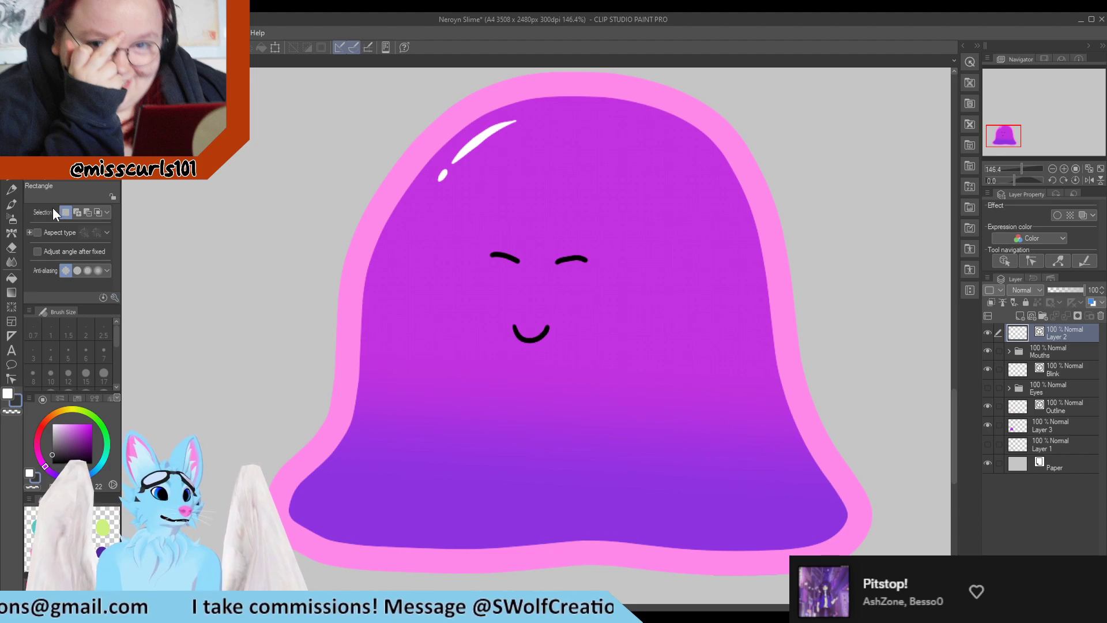
# Draw a dark grey game controller shape on the slime's left side with the G-pen at size 17
pyautogui.press('p')
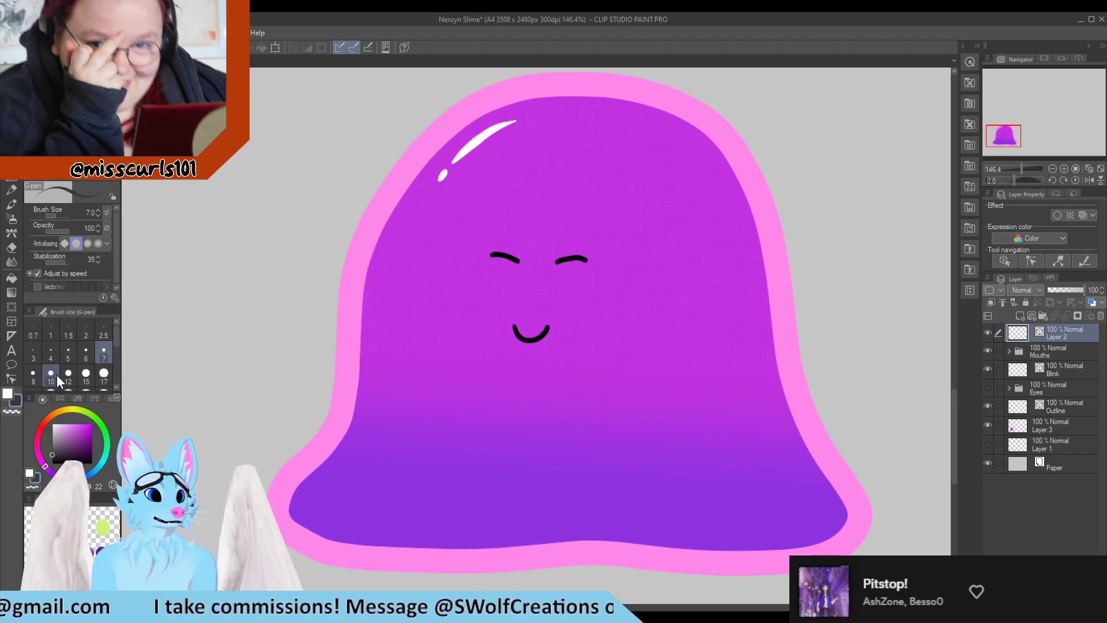
pyautogui.click(103, 374)
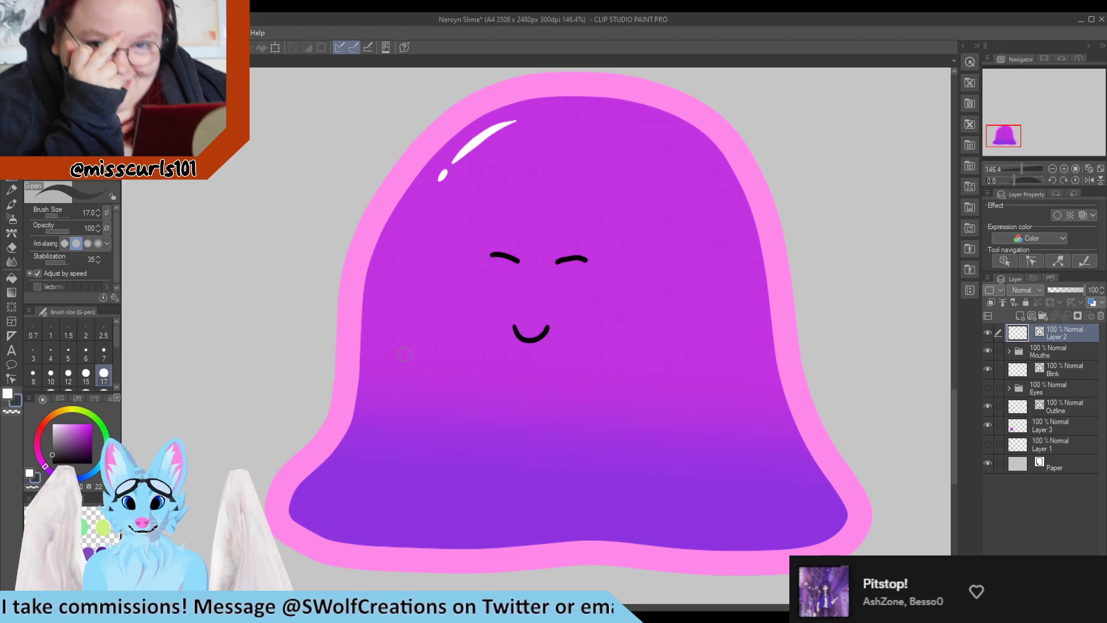
pyautogui.moveTo(405, 353); pyautogui.dragTo(415, 408)
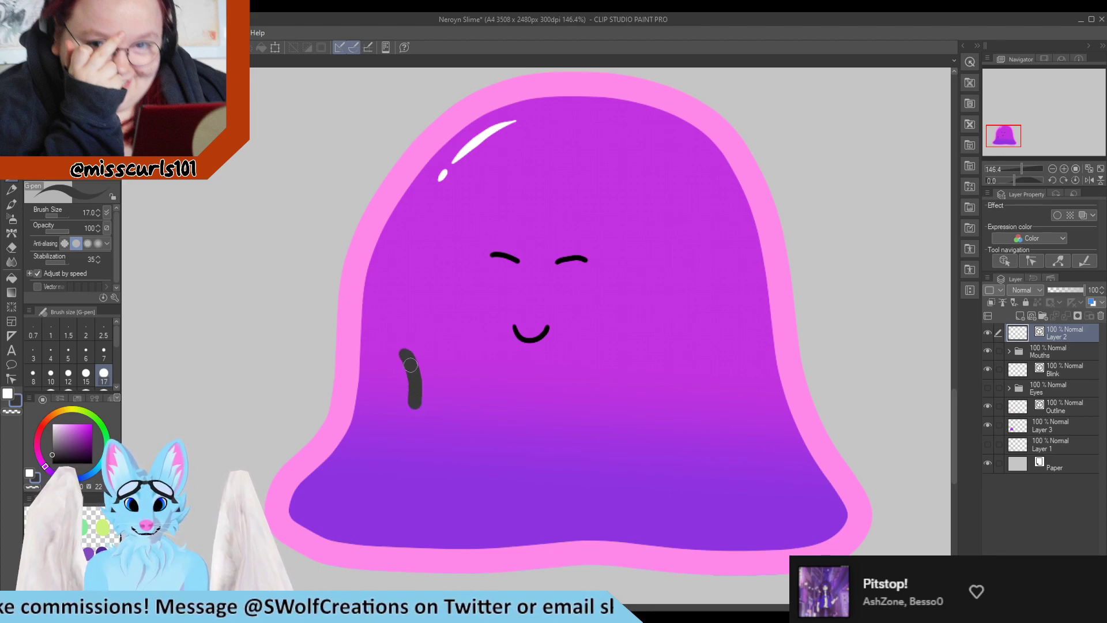
pyautogui.moveTo(402, 353); pyautogui.dragTo(419, 345)
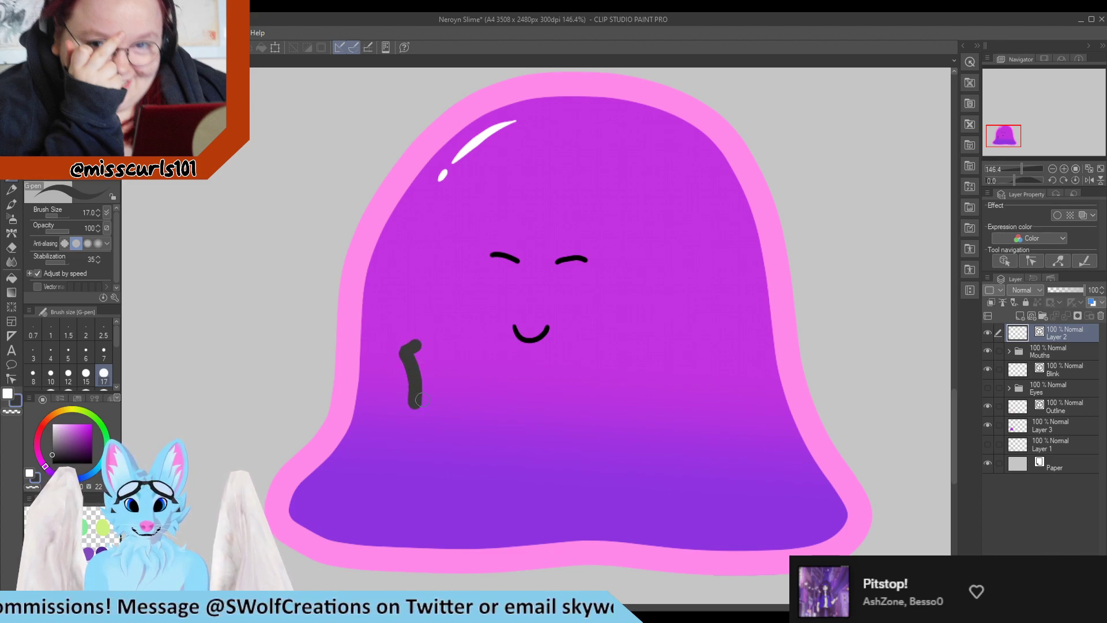
pyautogui.moveTo(418, 404)
pyautogui.mouseDown()
pyautogui.moveTo(433, 375)
pyautogui.moveTo(419, 402)
pyautogui.moveTo(425, 381)
pyautogui.moveTo(433, 402)
pyautogui.moveTo(415, 354)
pyautogui.moveTo(433, 384)
pyautogui.moveTo(422, 351)
pyautogui.moveTo(455, 345)
pyautogui.moveTo(462, 366)
pyautogui.moveTo(429, 367)
pyautogui.moveTo(464, 351)
pyautogui.moveTo(455, 345)
pyautogui.moveTo(470, 398)
pyautogui.mouseUp()
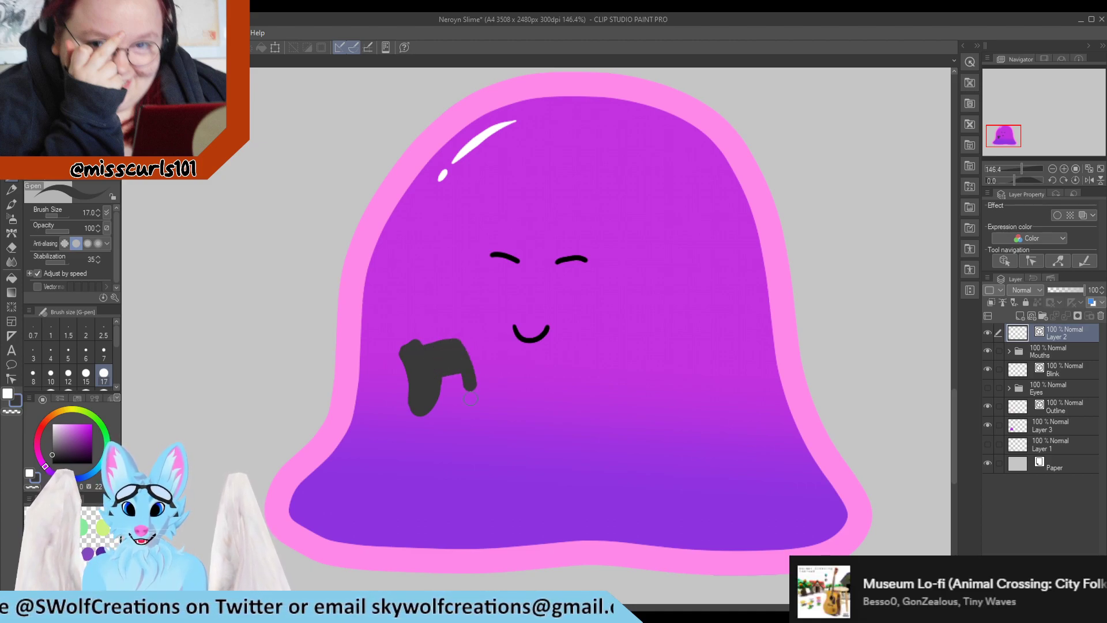
pyautogui.hotkey('ctrl', 'z')
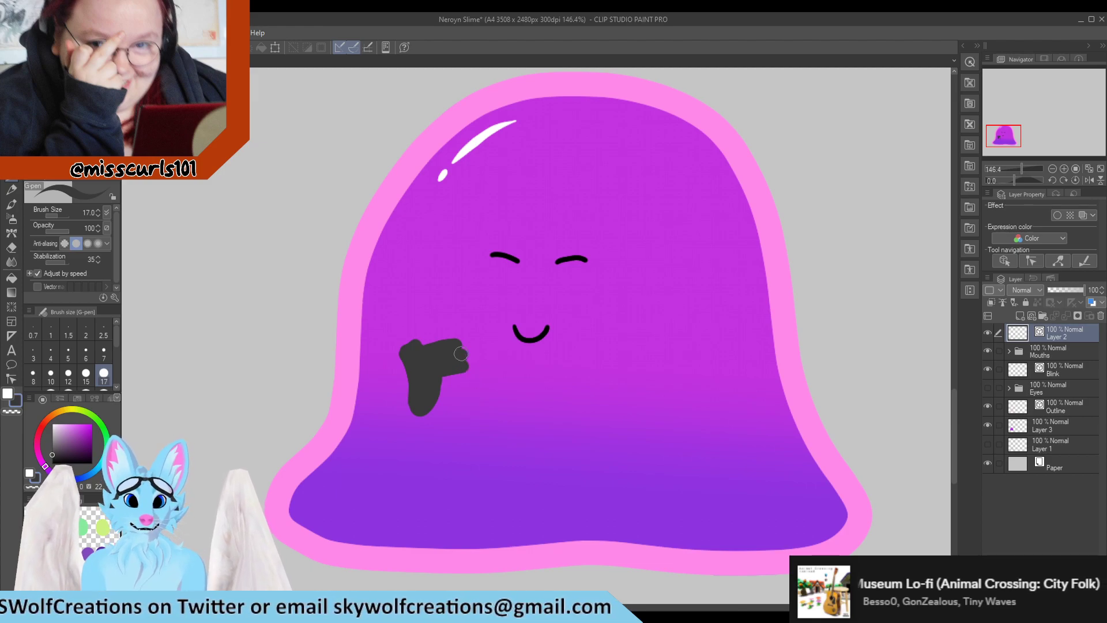
pyautogui.moveTo(460, 353)
pyautogui.mouseDown()
pyautogui.moveTo(465, 394)
pyautogui.moveTo(480, 395)
pyautogui.moveTo(488, 363)
pyautogui.moveTo(457, 340)
pyautogui.moveTo(481, 366)
pyautogui.moveTo(473, 386)
pyautogui.moveTo(458, 336)
pyautogui.moveTo(473, 335)
pyautogui.moveTo(480, 367)
pyautogui.mouseUp()
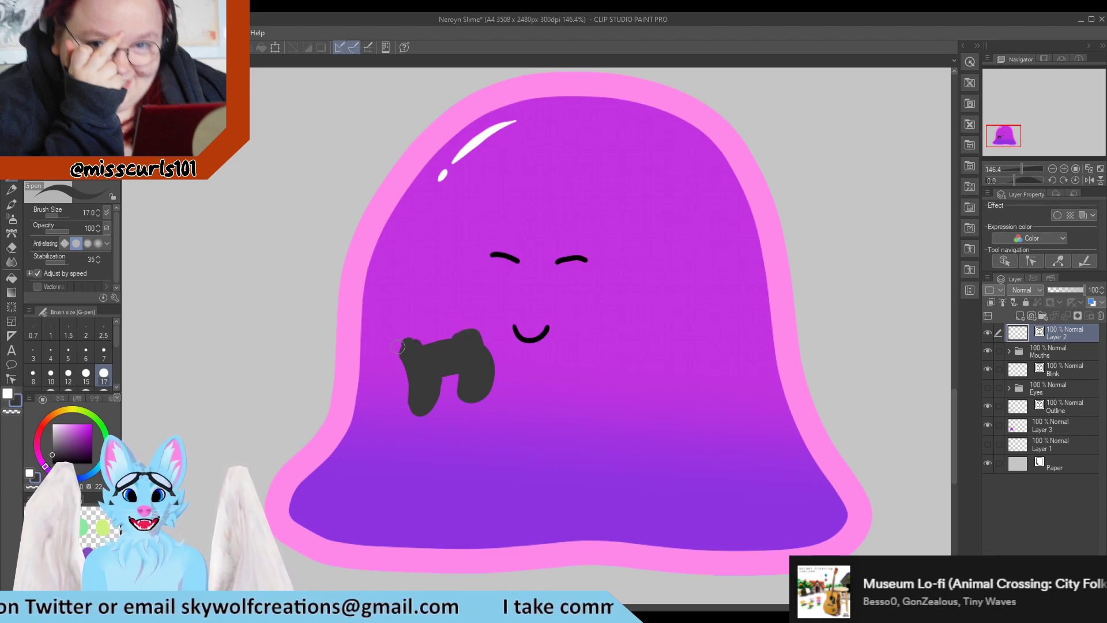
# Add a new layer and draw a black pistol shape on the slime's right side
pyautogui.press('e')
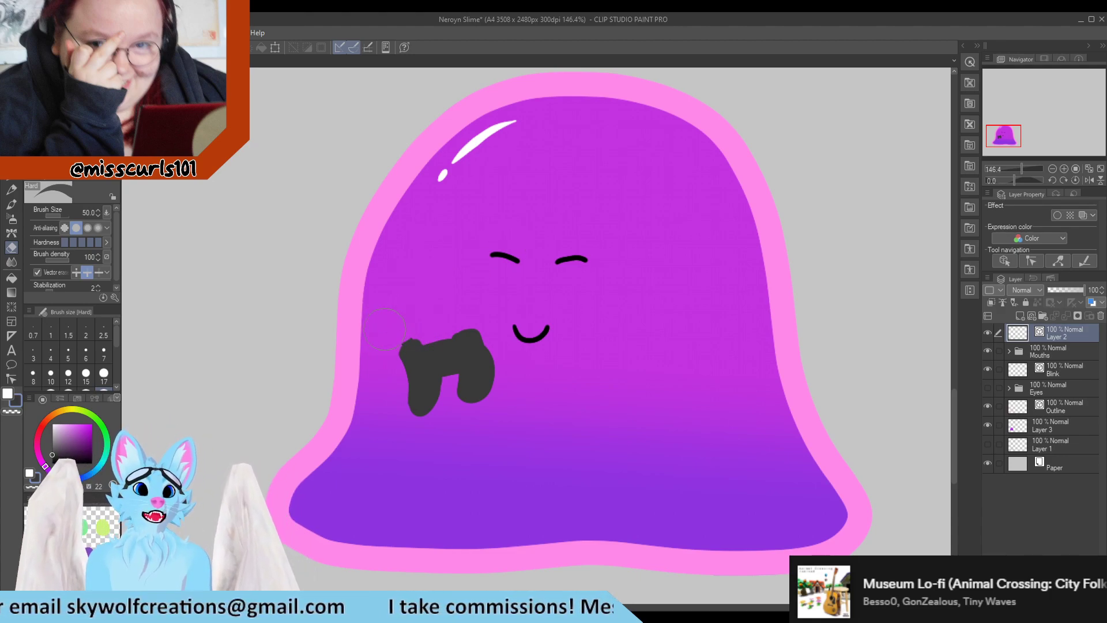
pyautogui.press('p')
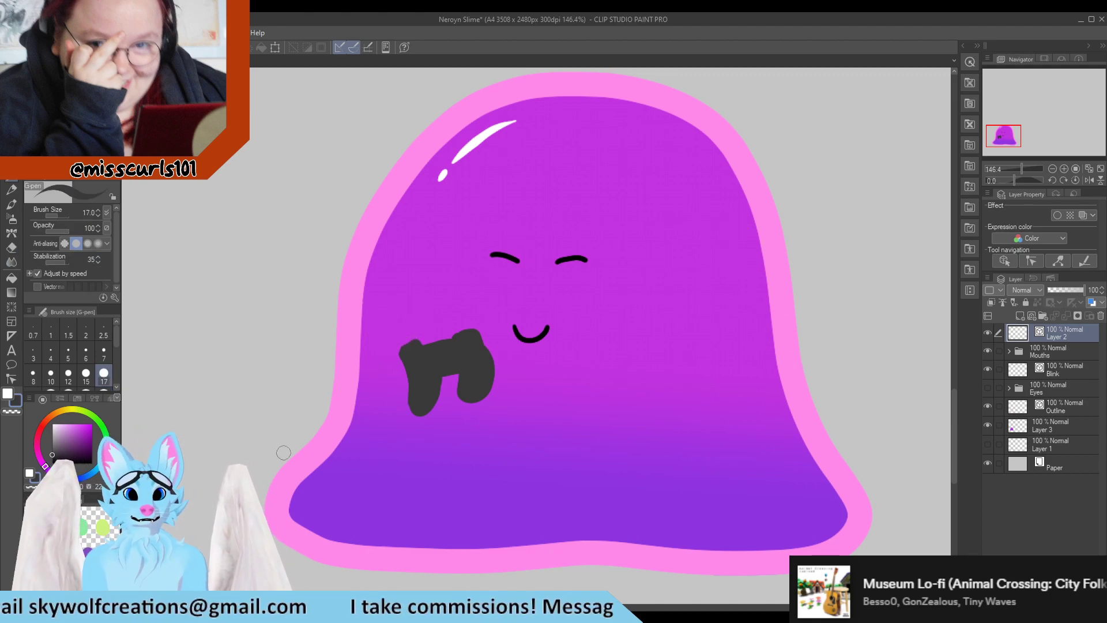
pyautogui.moveTo(52, 448); pyautogui.dragTo(51, 464)
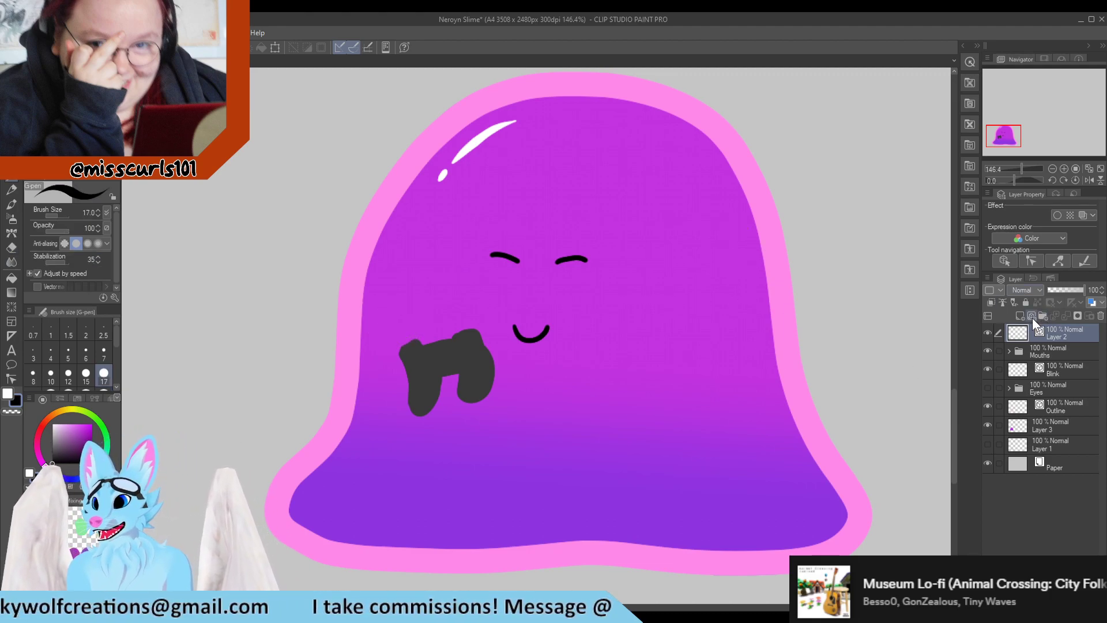
pyautogui.click(1031, 316)
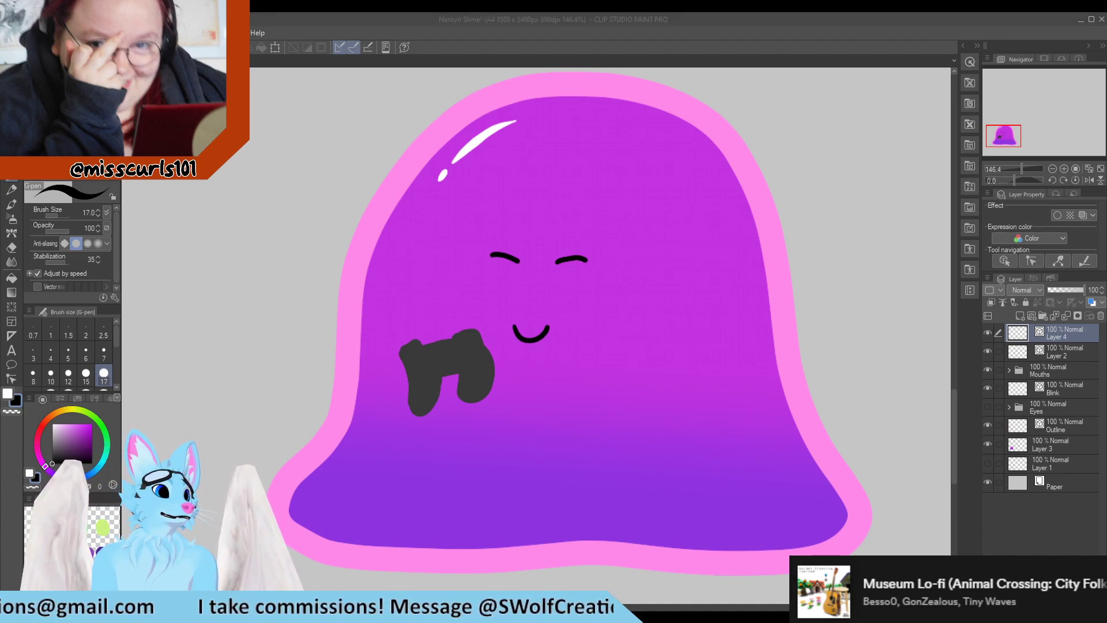
pyautogui.click(649, 301)
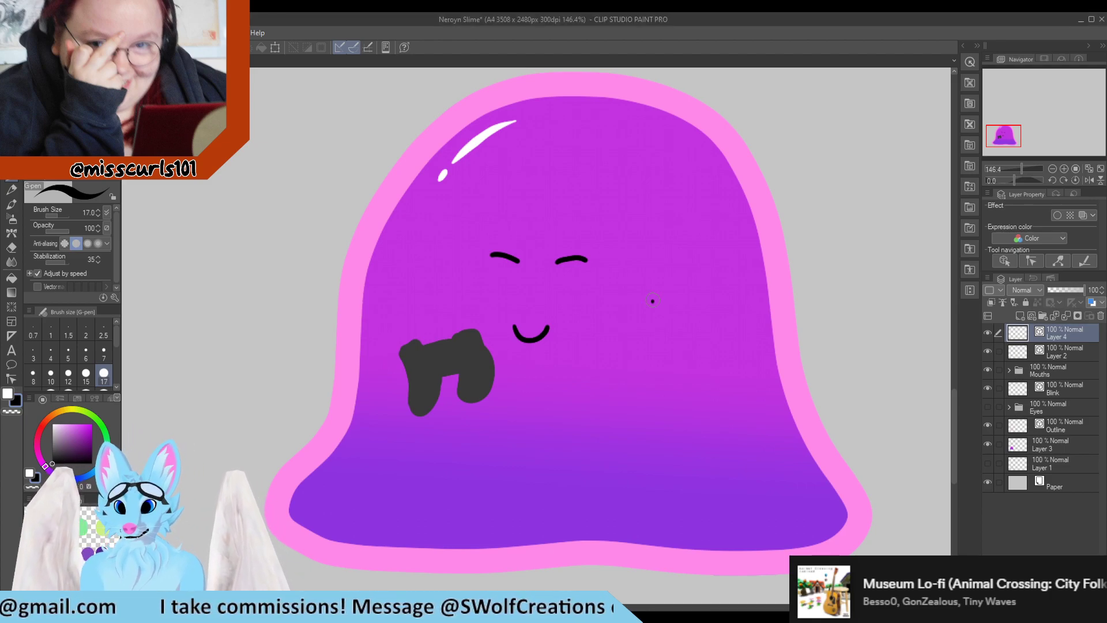
pyautogui.moveTo(650, 302)
pyautogui.mouseDown()
pyautogui.moveTo(700, 314)
pyautogui.moveTo(656, 312)
pyautogui.moveTo(696, 321)
pyautogui.moveTo(678, 326)
pyautogui.moveTo(698, 327)
pyautogui.moveTo(699, 315)
pyautogui.moveTo(693, 355)
pyautogui.moveTo(698, 319)
pyautogui.moveTo(678, 315)
pyautogui.moveTo(689, 343)
pyautogui.moveTo(698, 343)
pyautogui.moveTo(689, 319)
pyautogui.moveTo(697, 340)
pyautogui.moveTo(705, 316)
pyautogui.mouseUp()
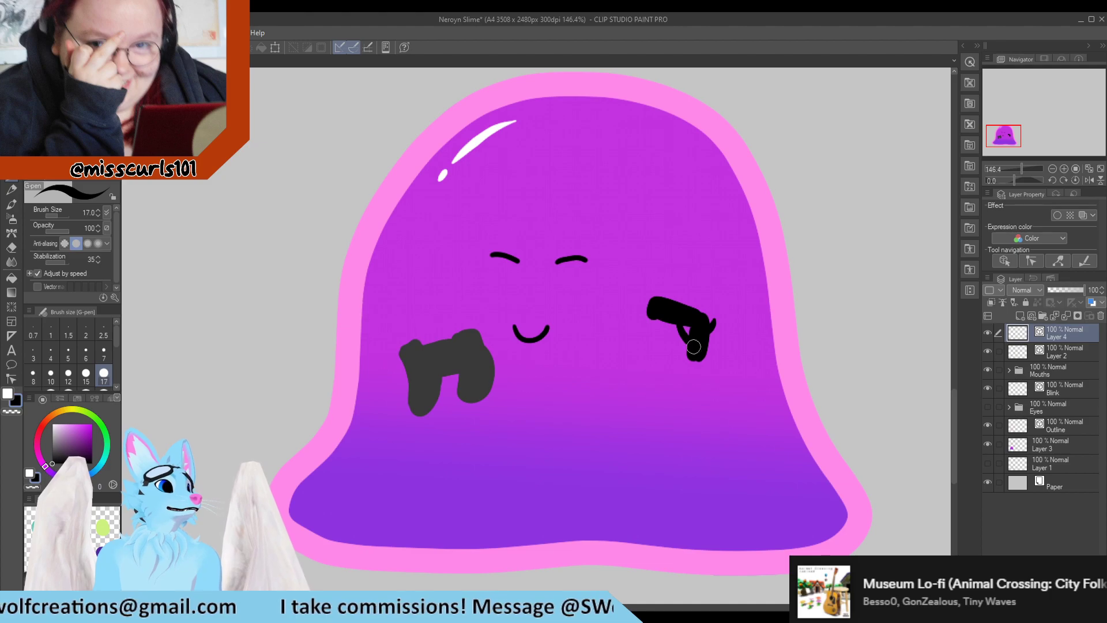
pyautogui.scroll(2, 694, 345)
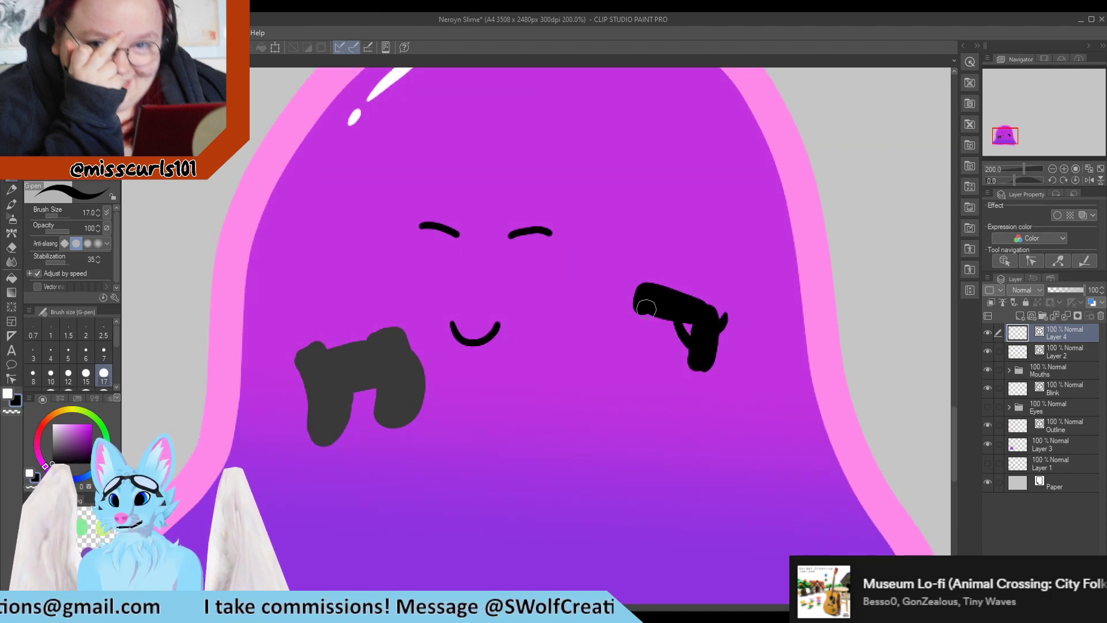
pyautogui.moveTo(646, 308); pyautogui.dragTo(700, 322)
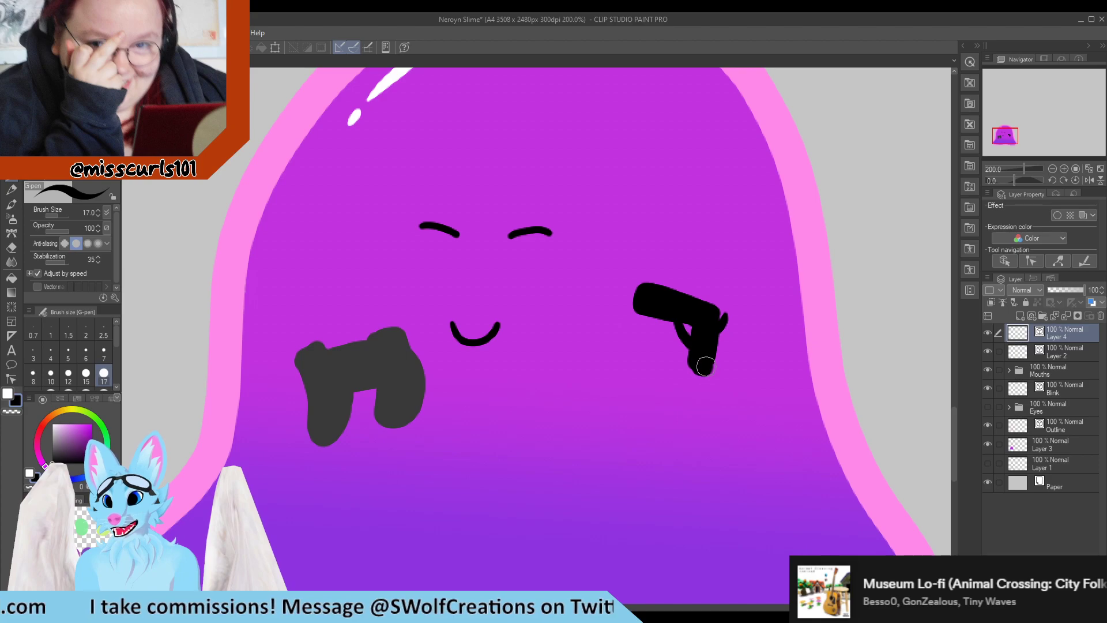
pyautogui.press('e')
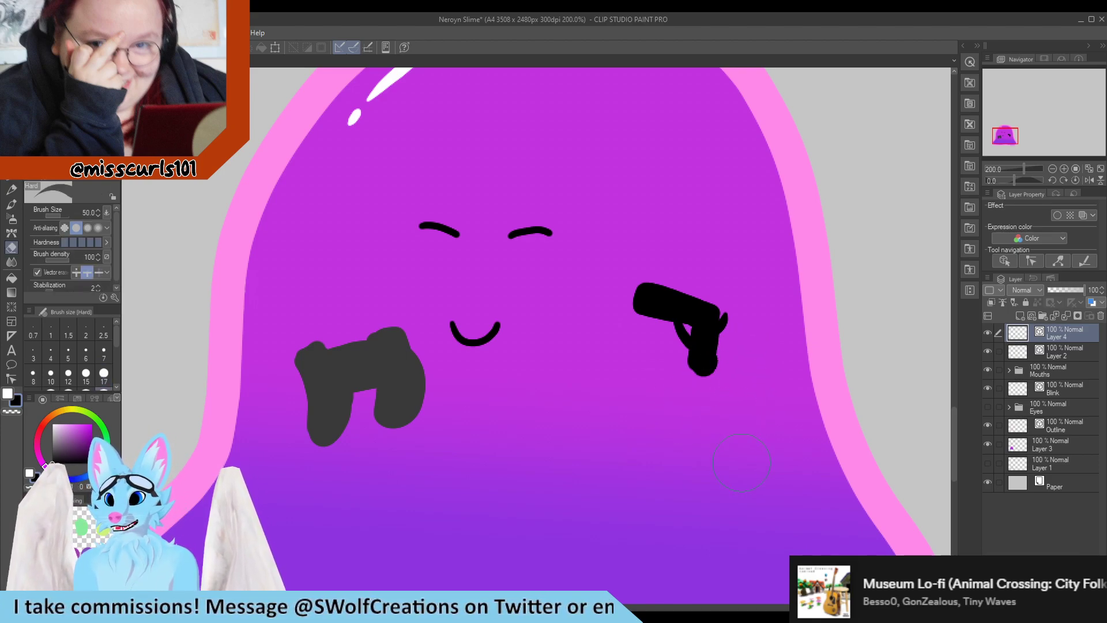
pyautogui.press('p')
pyautogui.scroll(-6, 626, 354)
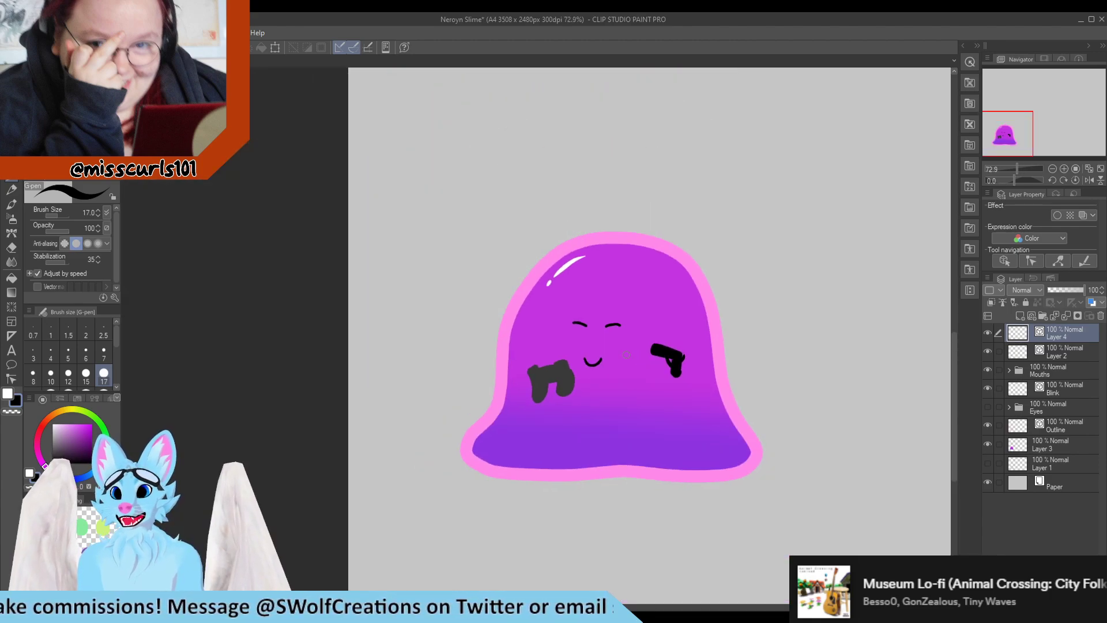
pyautogui.scroll(4, 621, 353)
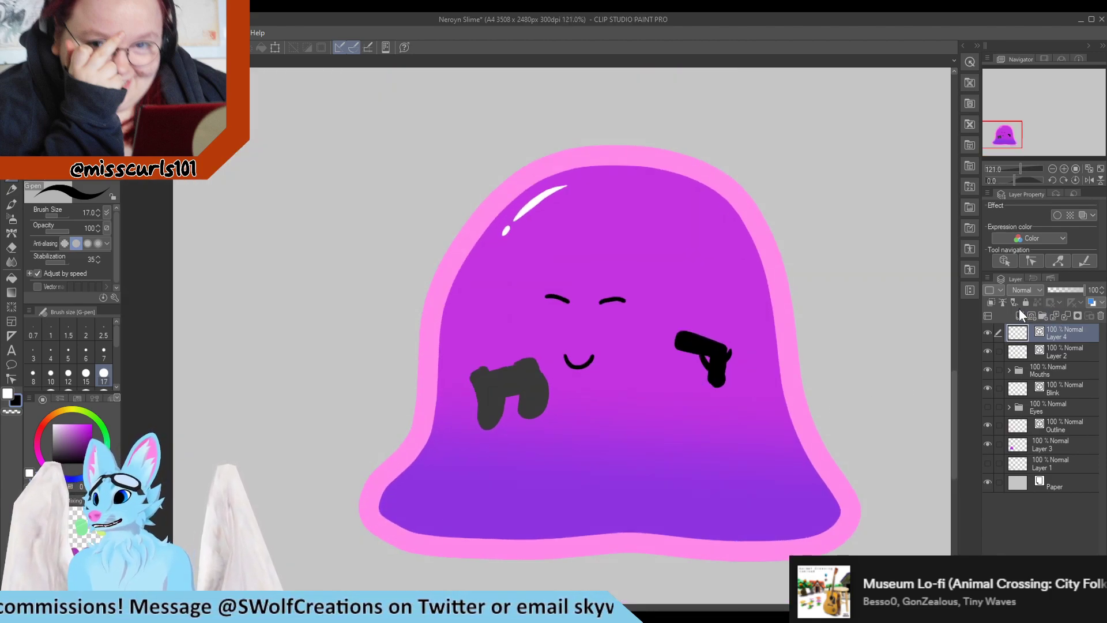
# Add another new layer and pick the Rounded balloon tool, adjusting its line and fill colours
pyautogui.click(1019, 316)
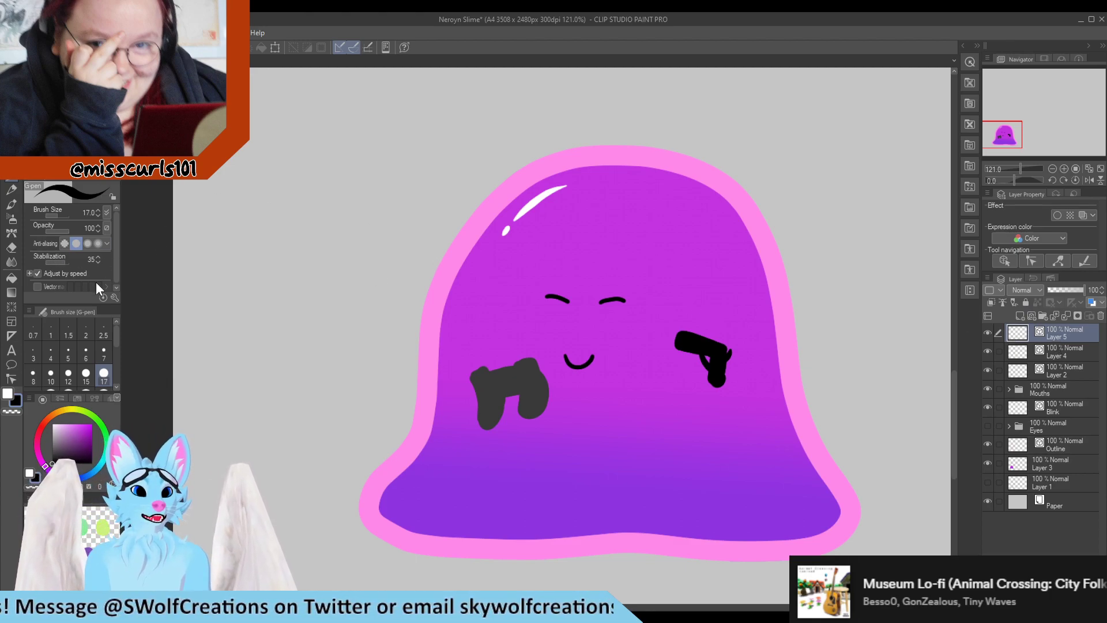
pyautogui.scroll(1, 431, 318)
pyautogui.scroll(2, 431, 317)
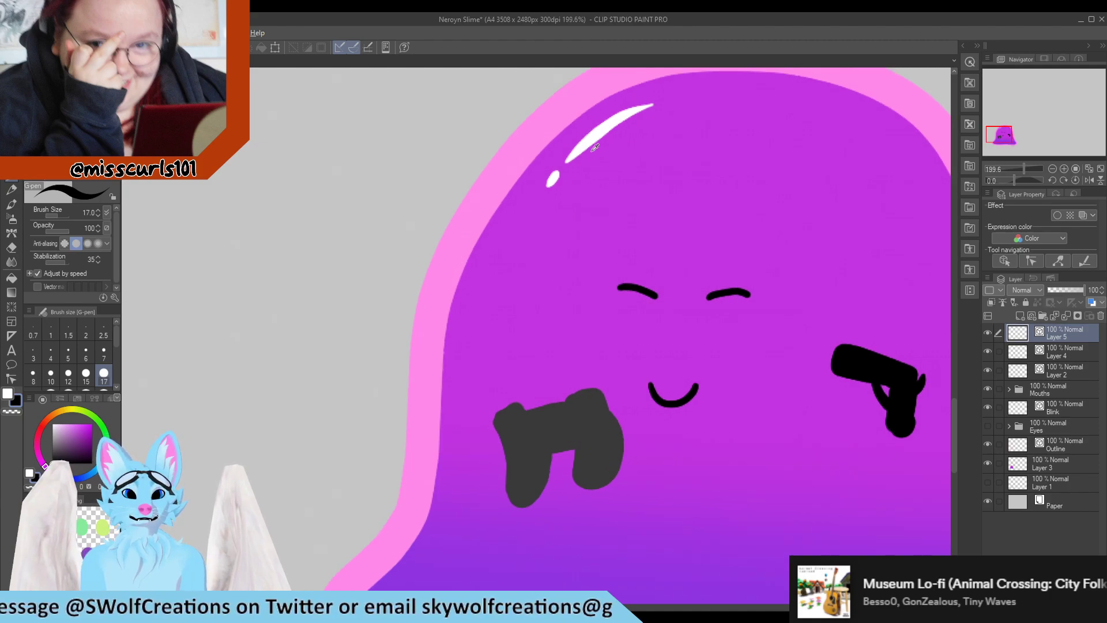
pyautogui.click(15, 366)
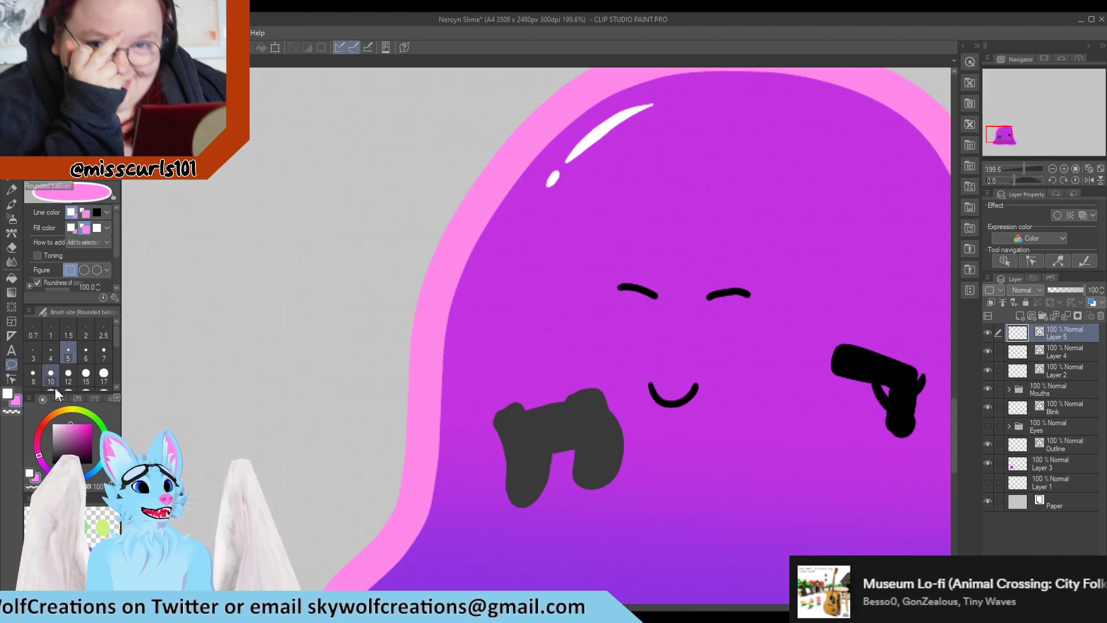
pyautogui.moveTo(43, 457); pyautogui.dragTo(41, 426)
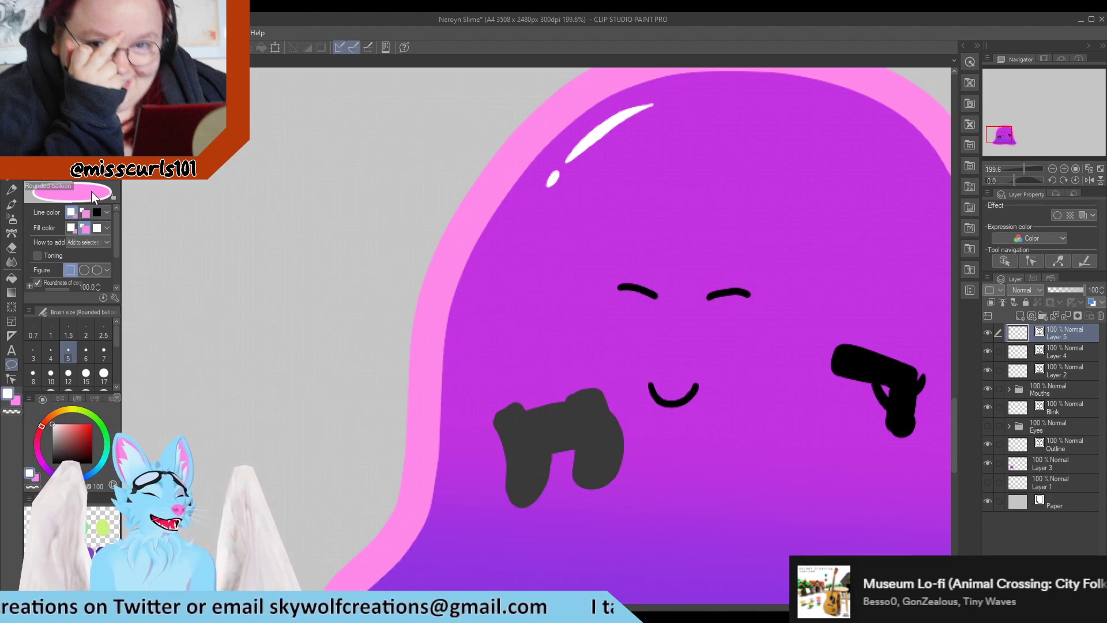
pyautogui.click(83, 217)
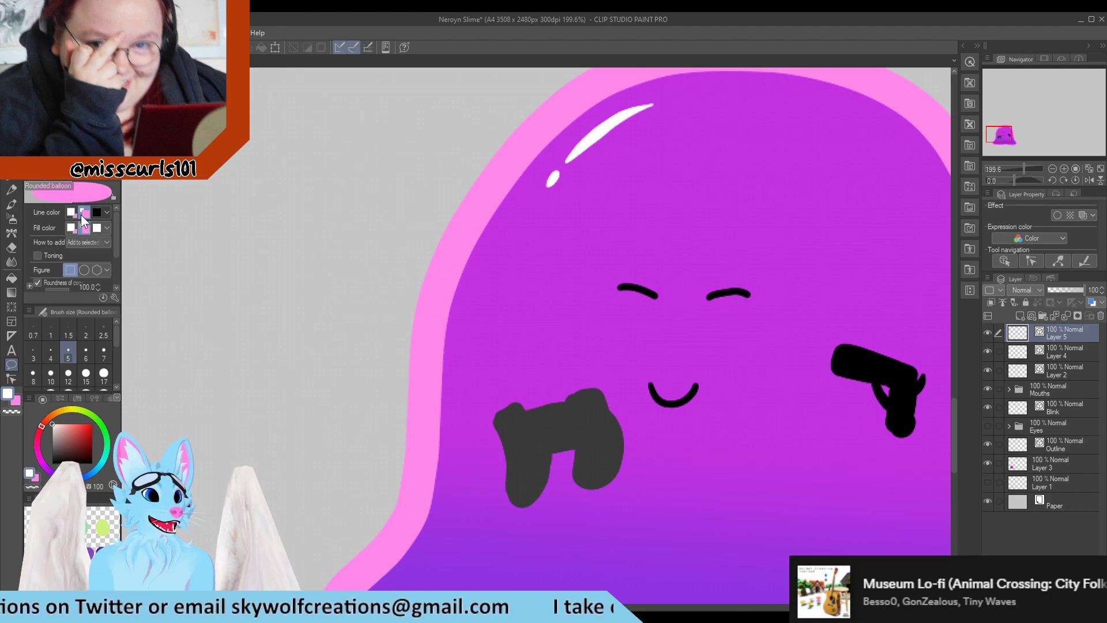
pyautogui.click(71, 212)
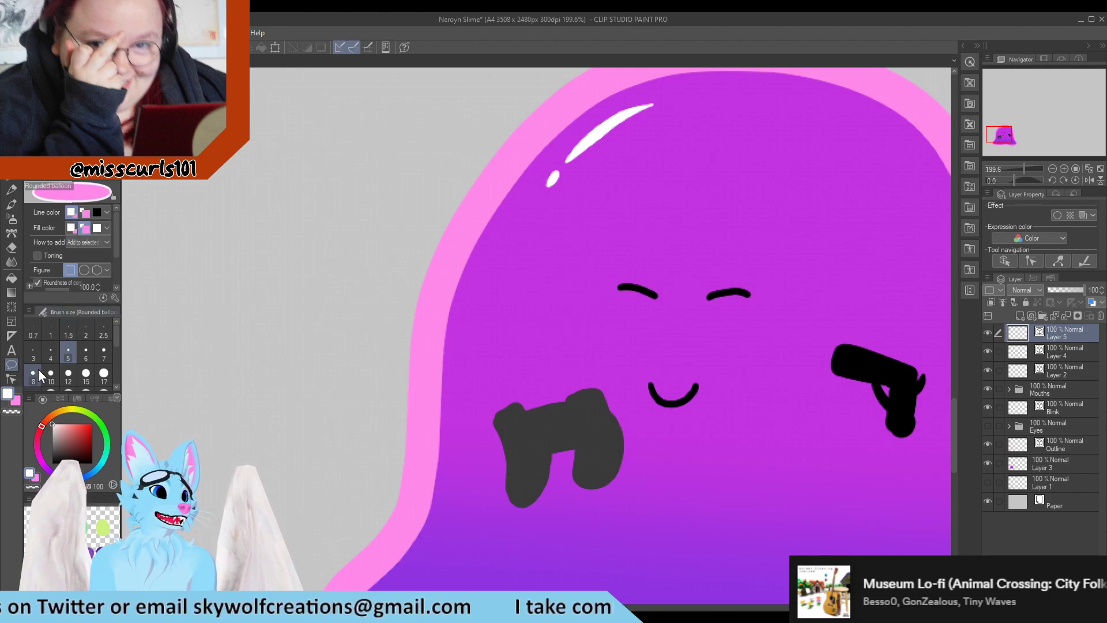
pyautogui.click(14, 403)
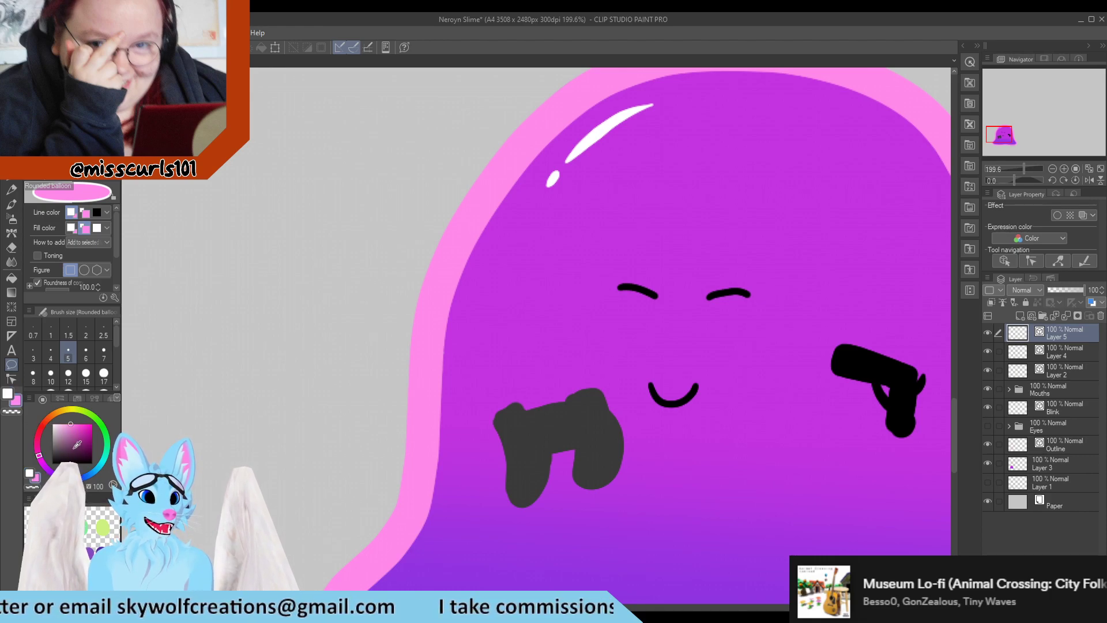
# Swap the colours and try drawing a small pink-outlined balloon to the left of the slime
pyautogui.press('x')
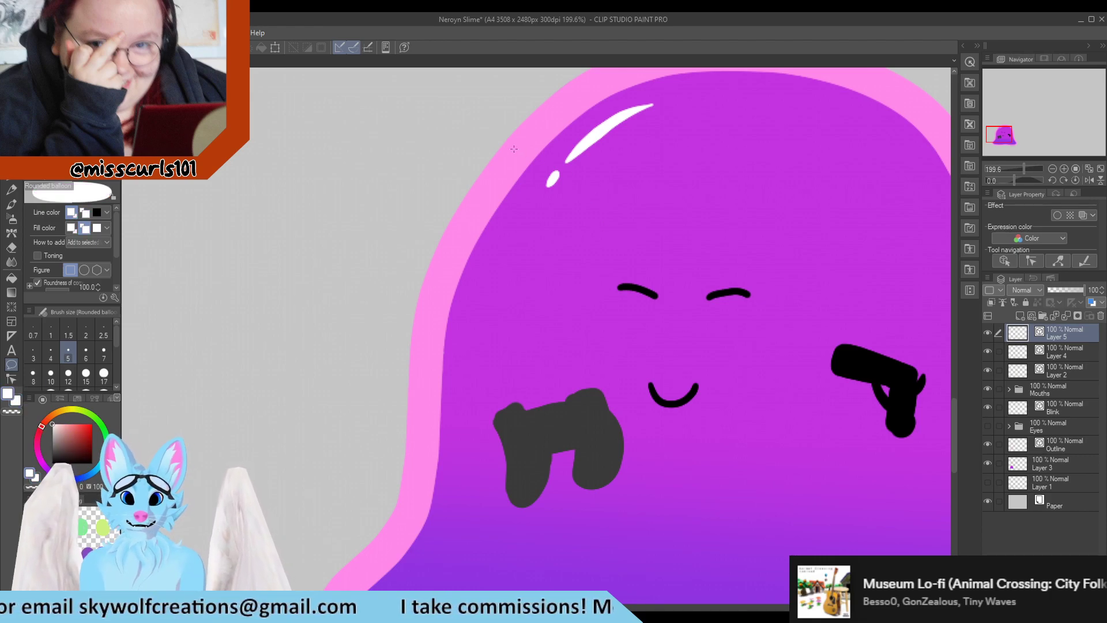
pyautogui.press('x')
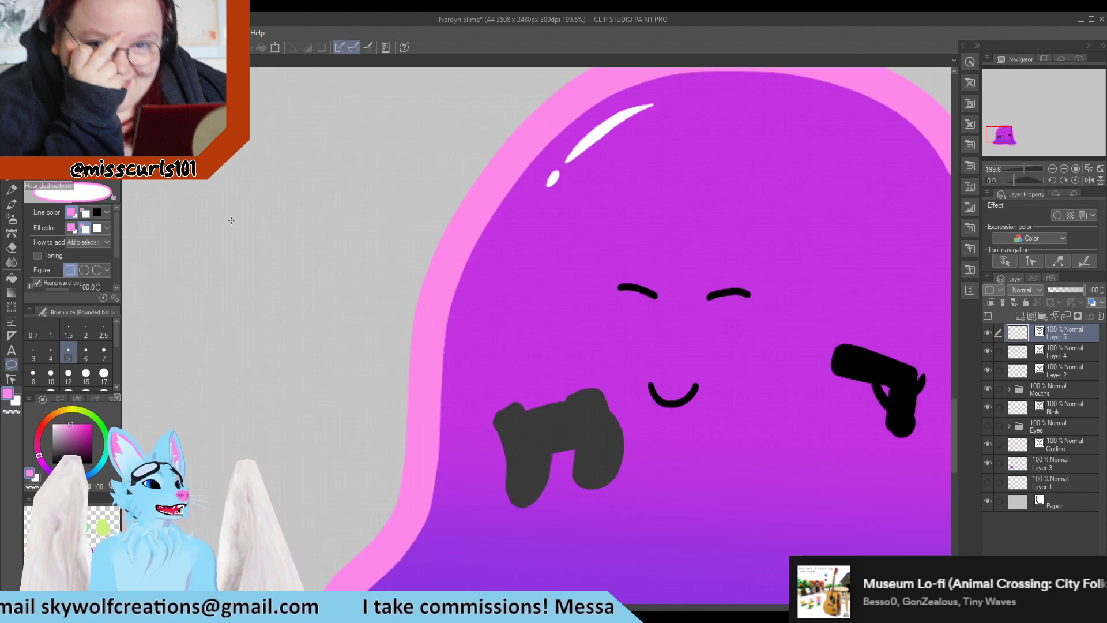
pyautogui.moveTo(251, 236); pyautogui.dragTo(294, 307)
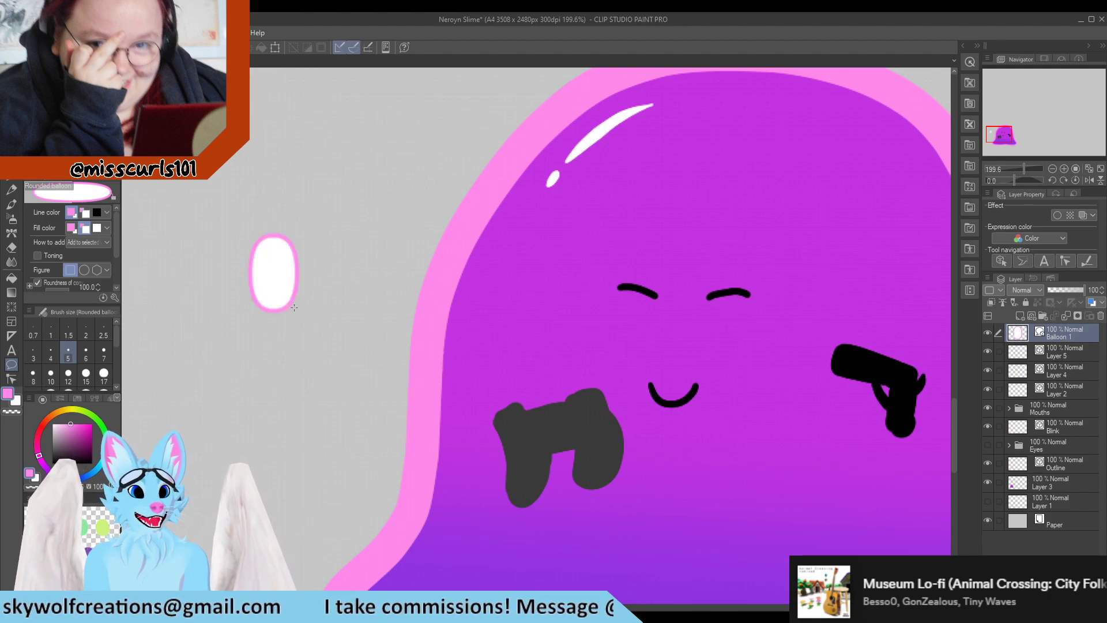
pyautogui.hotkey('ctrl', 'z')
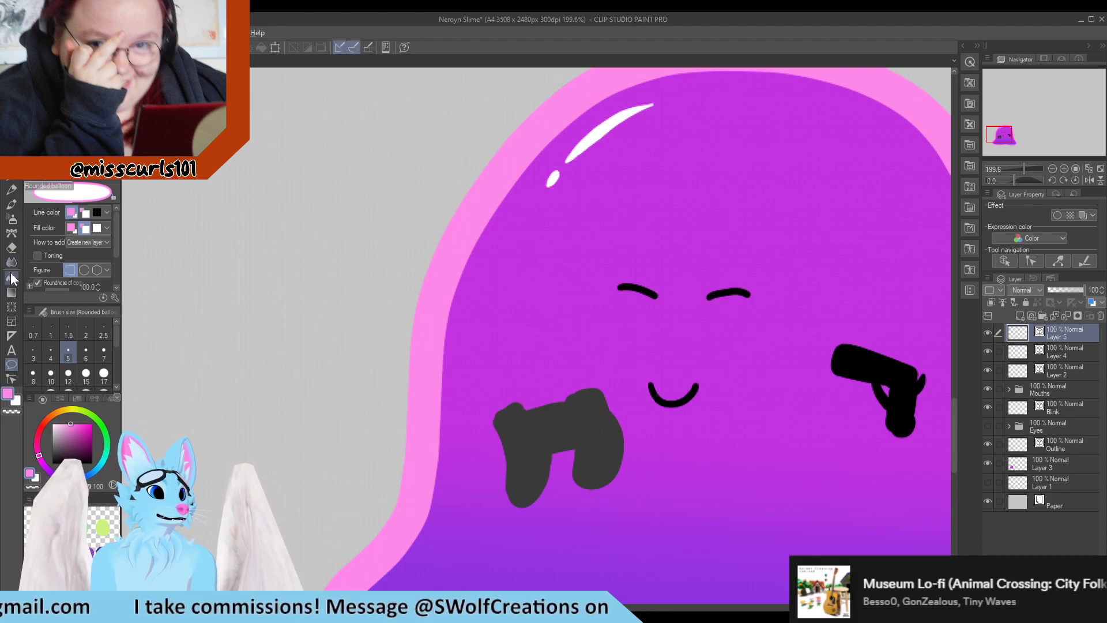
# Cycle through the drawing tools and pick the Ellipse tool
pyautogui.click(12, 131)
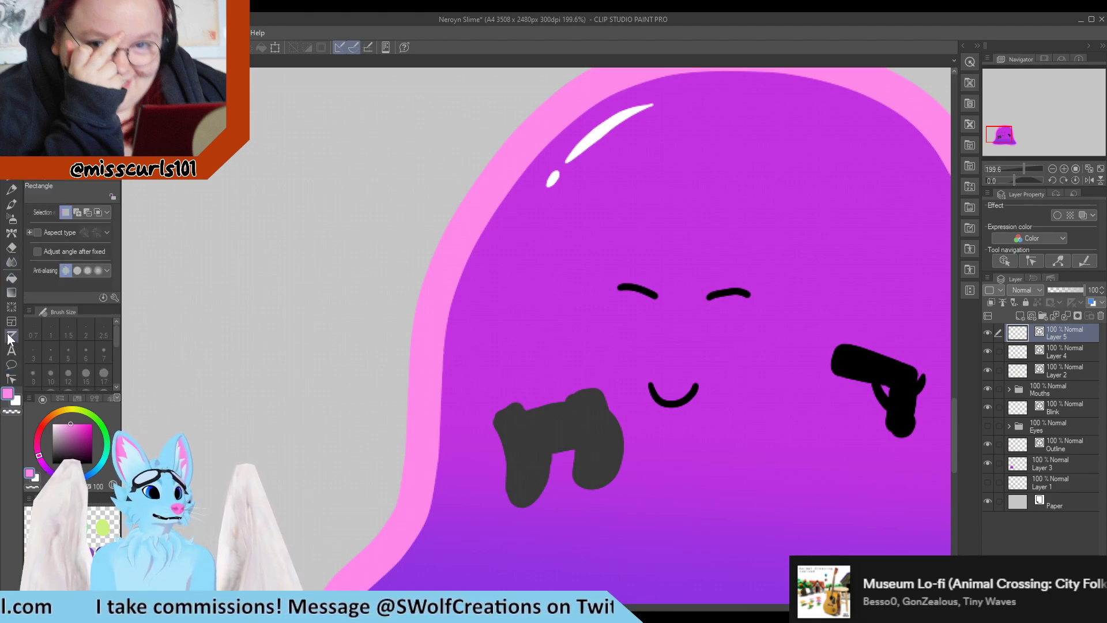
pyautogui.click(11, 364)
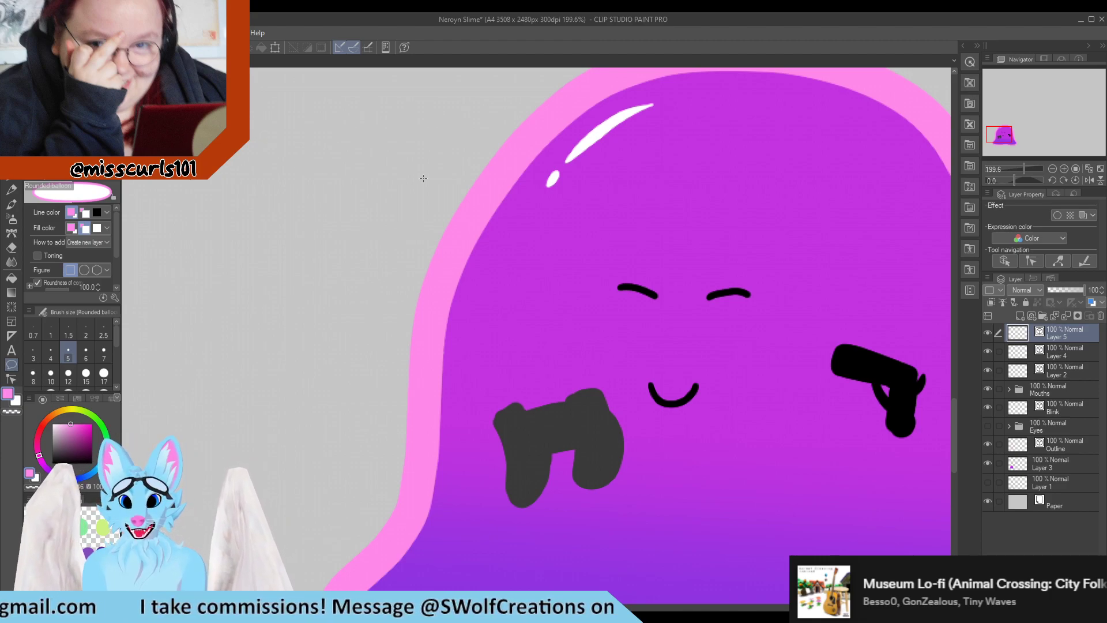
pyautogui.scroll(-6, 423, 179)
pyautogui.scroll(10, 490, 176)
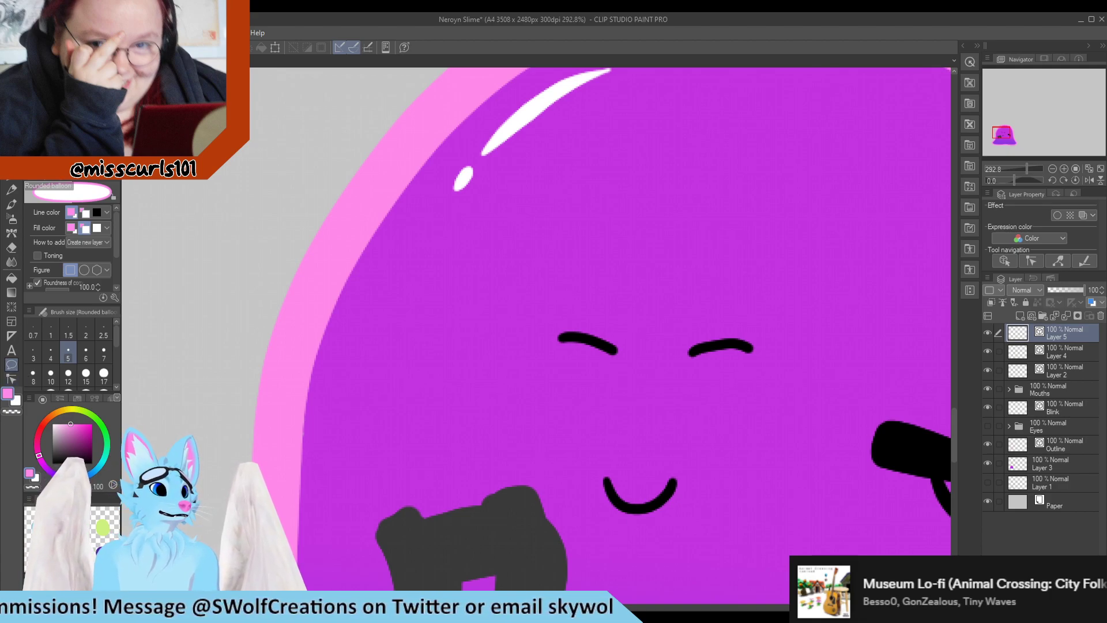
pyautogui.click(13, 308)
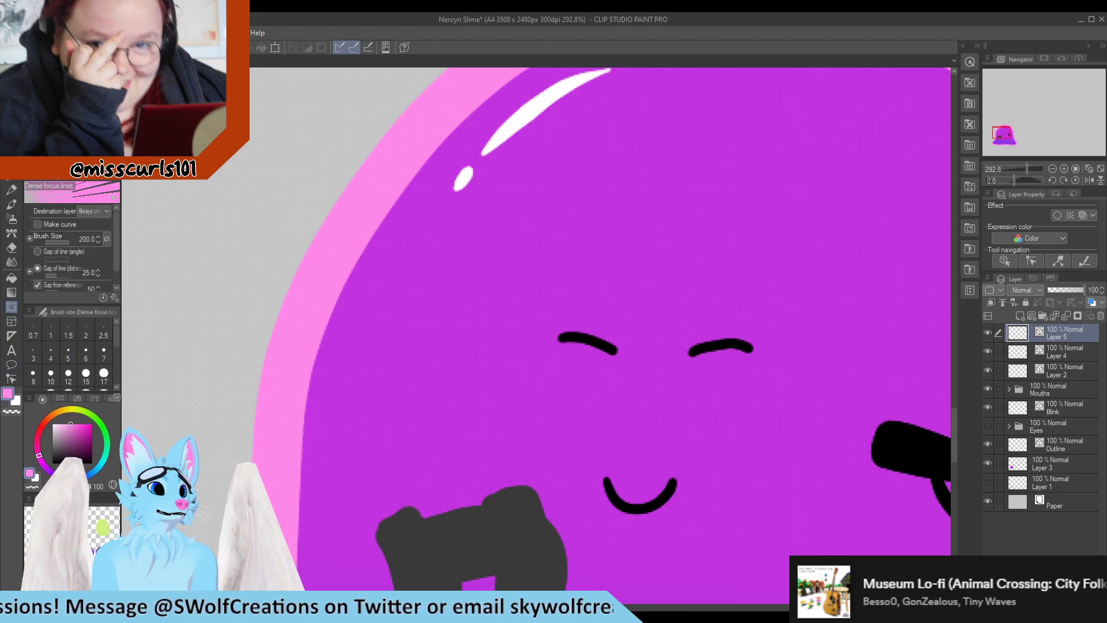
pyautogui.click(13, 292)
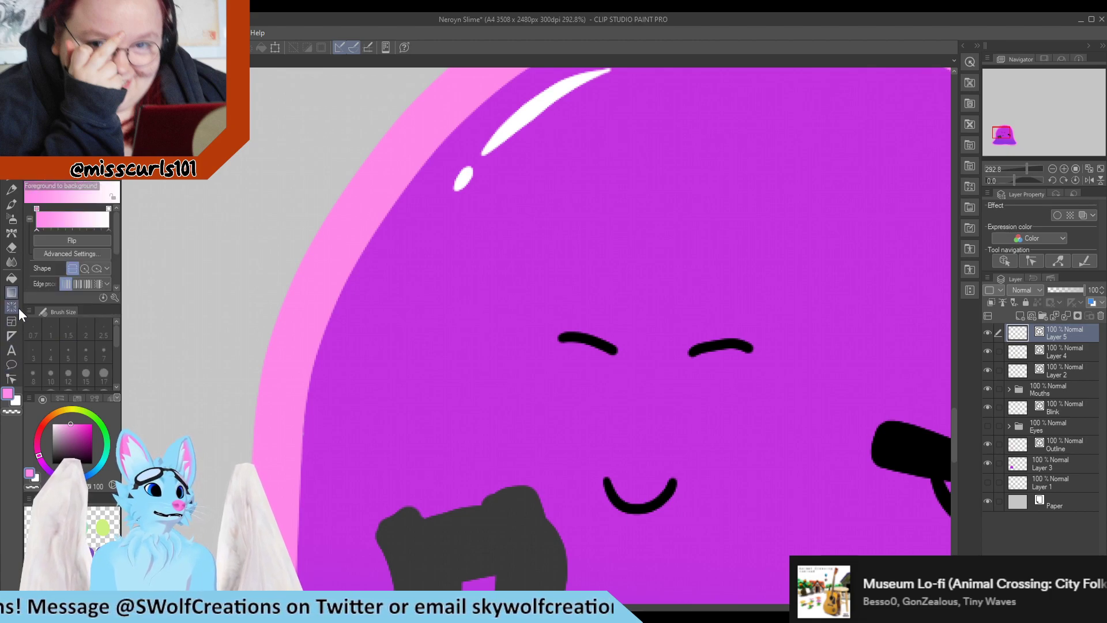
pyautogui.click(10, 339)
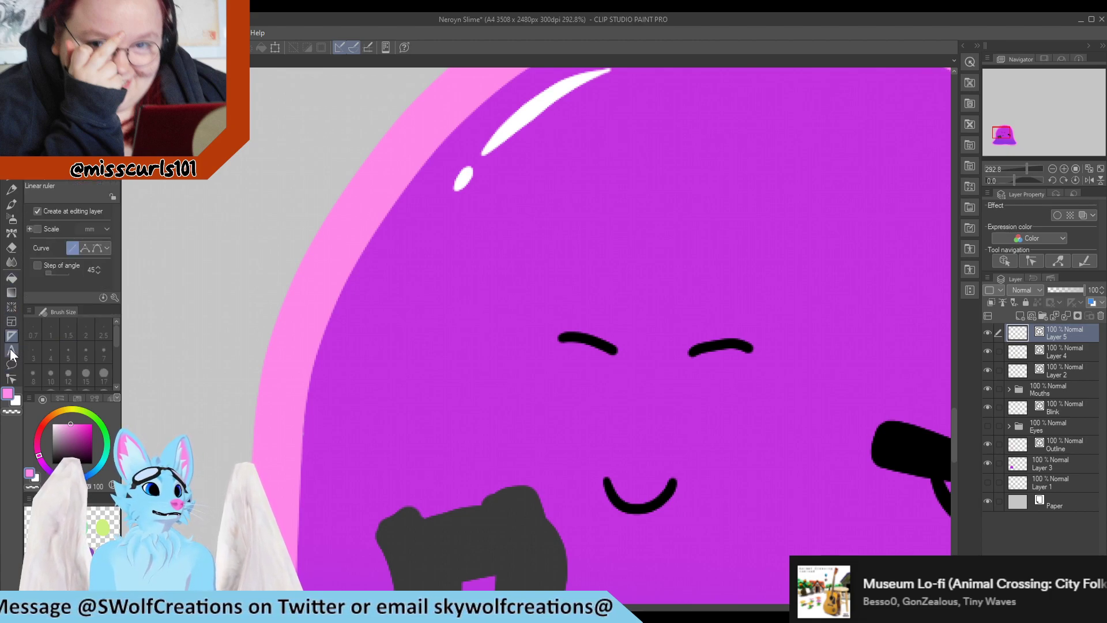
pyautogui.click(9, 348)
pyautogui.click(10, 366)
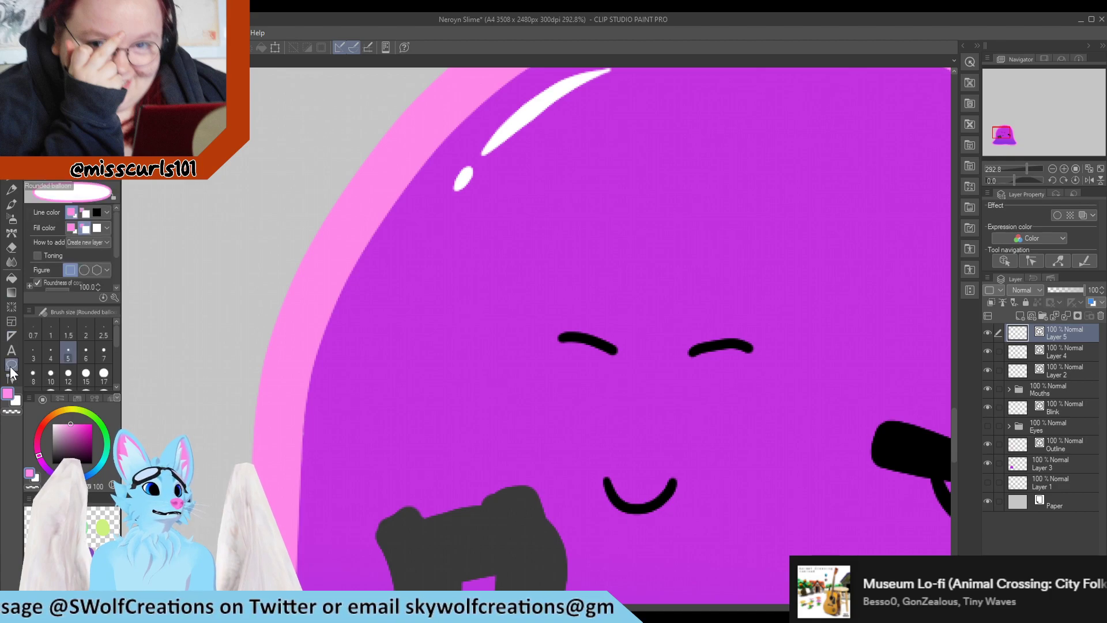
pyautogui.click(11, 306)
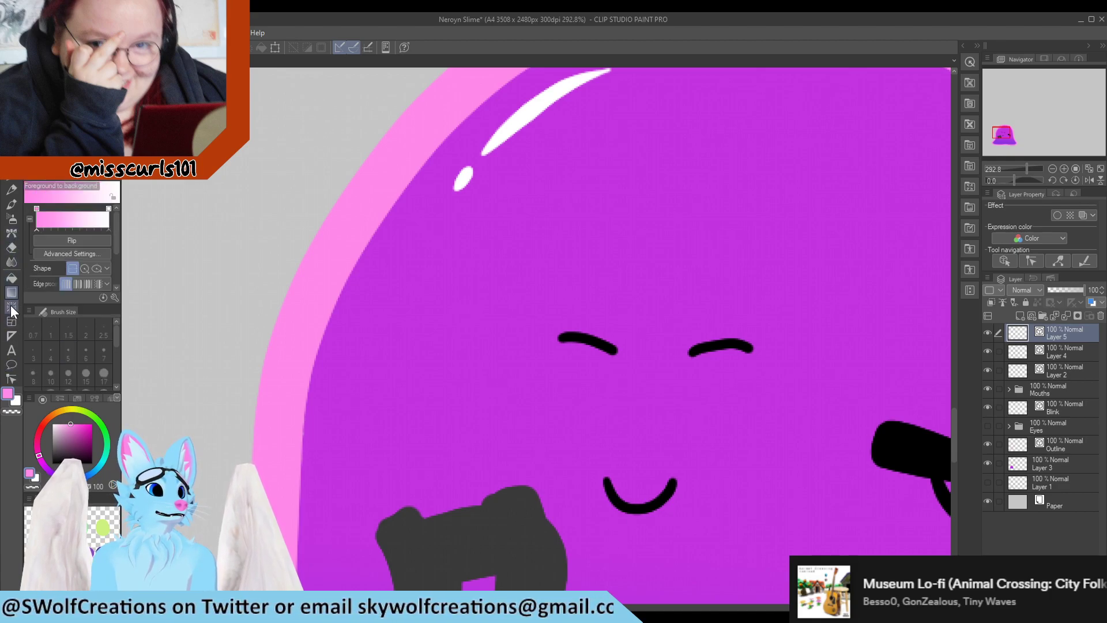
pyautogui.press('u')
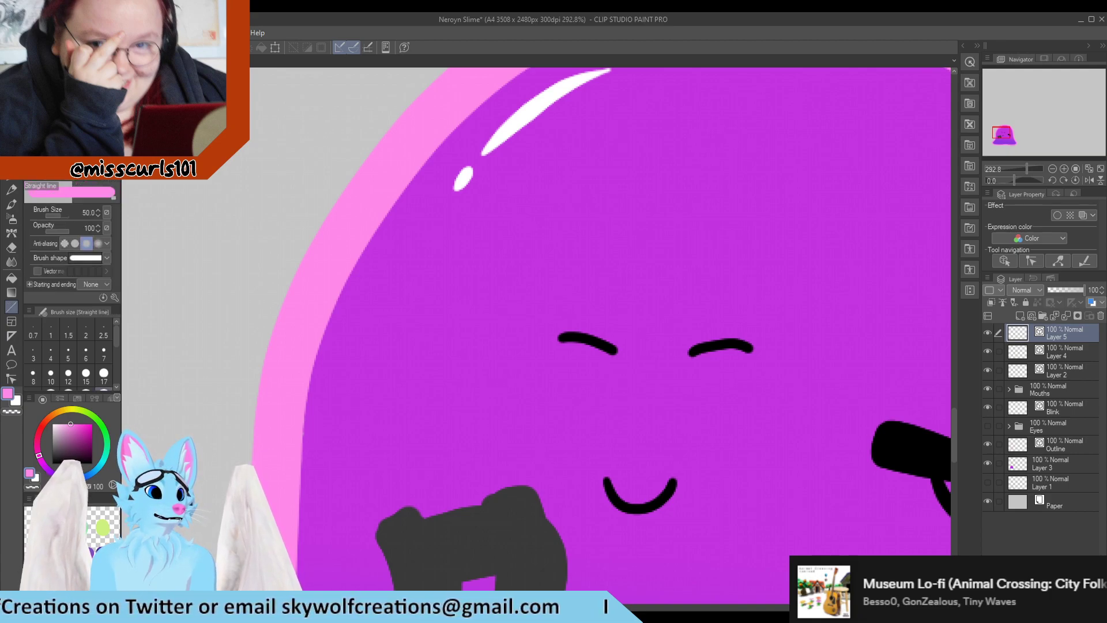
pyautogui.press('u')
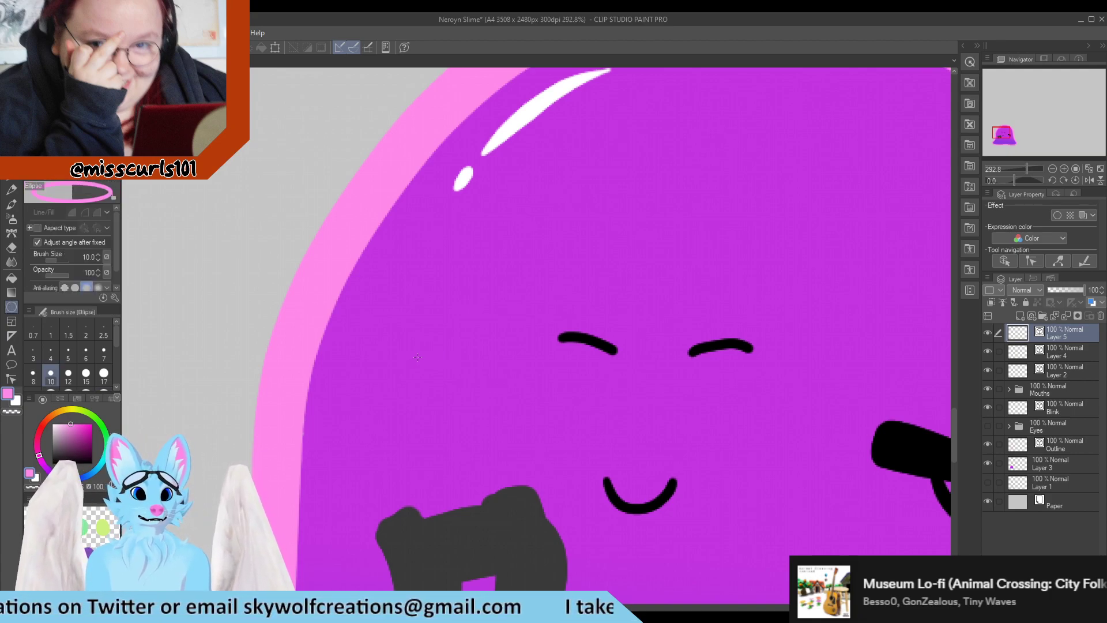
# Draw a small pink ring bubble on the slime's left side, redoing it with brush size 5
pyautogui.moveTo(407, 348); pyautogui.dragTo(450, 392)
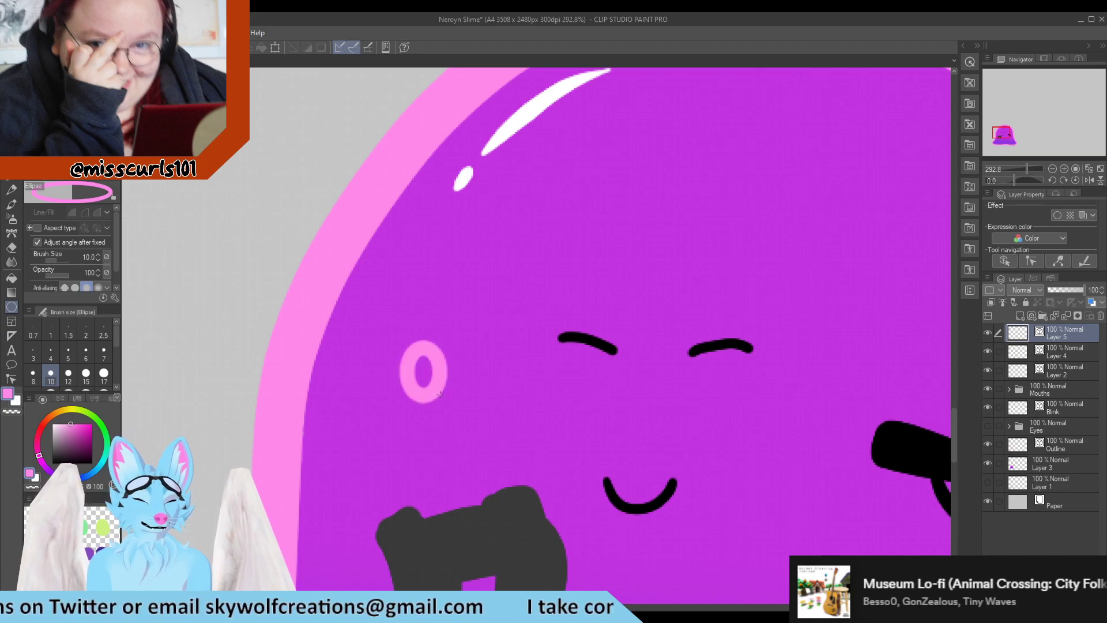
pyautogui.hotkey('ctrl', 'z')
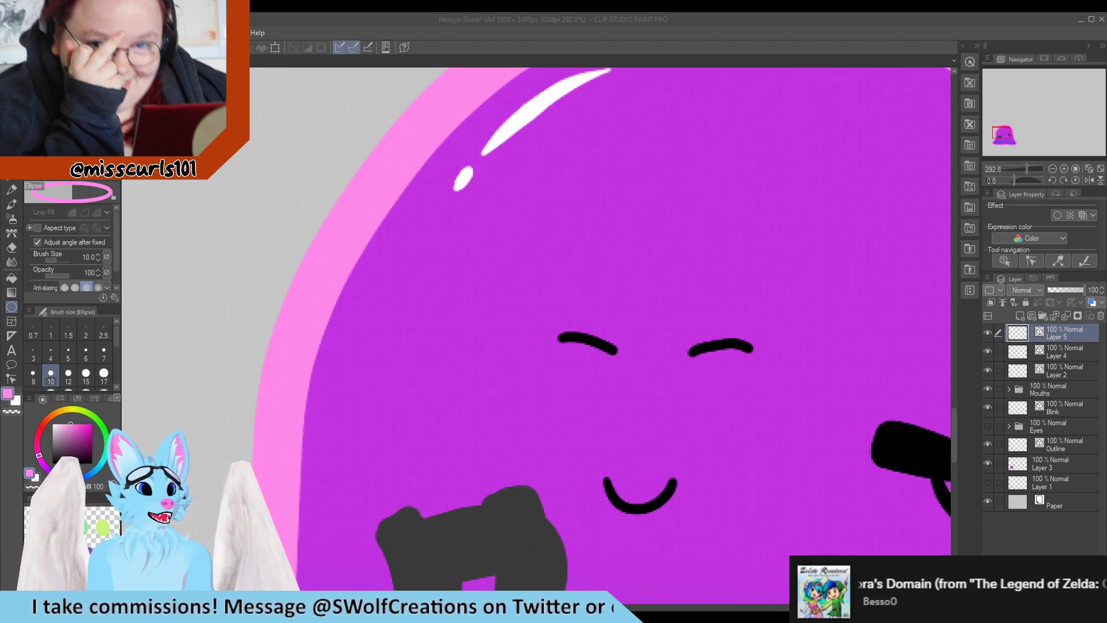
pyautogui.click(68, 350)
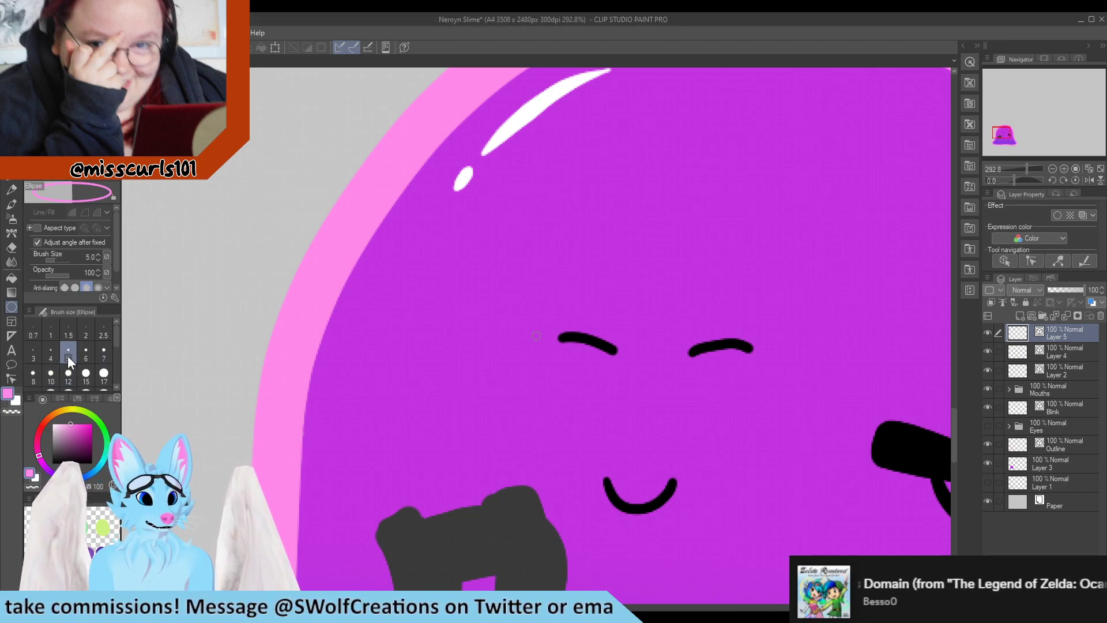
pyautogui.moveTo(393, 377); pyautogui.dragTo(432, 413)
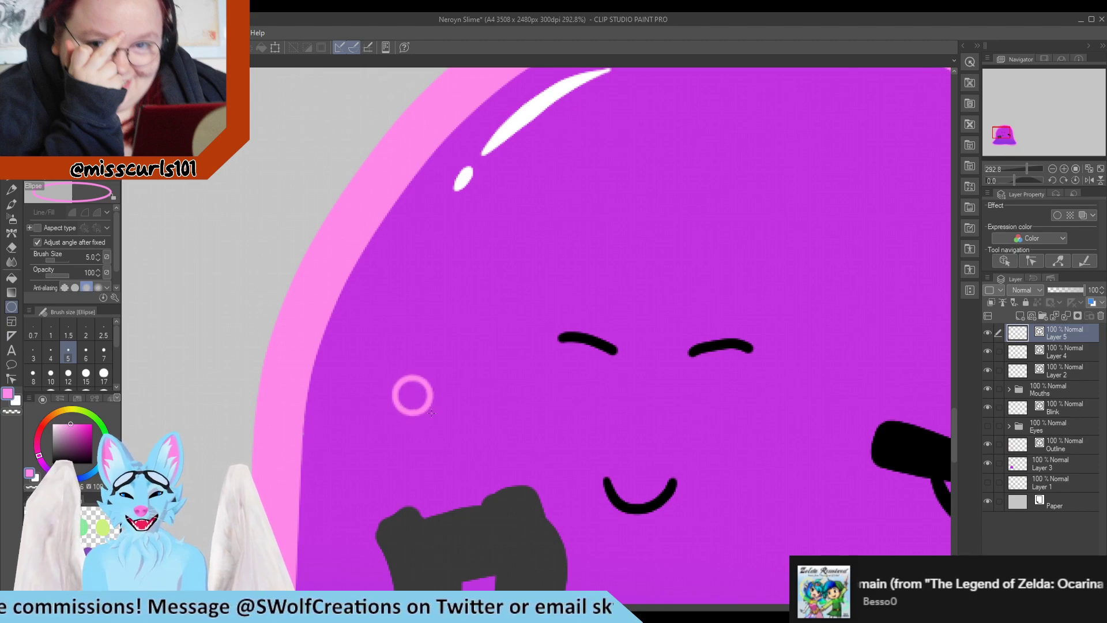
# Draw a second, smaller pink ring just above the controller
pyautogui.scroll(-9, 398, 384)
pyautogui.scroll(5, 410, 406)
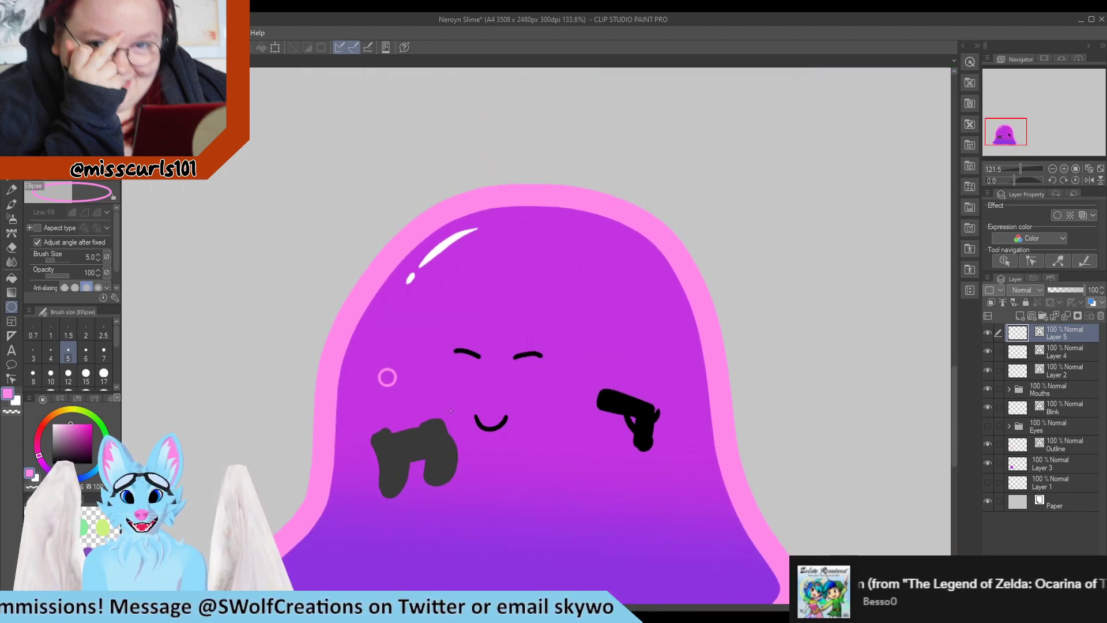
pyautogui.scroll(5, 409, 408)
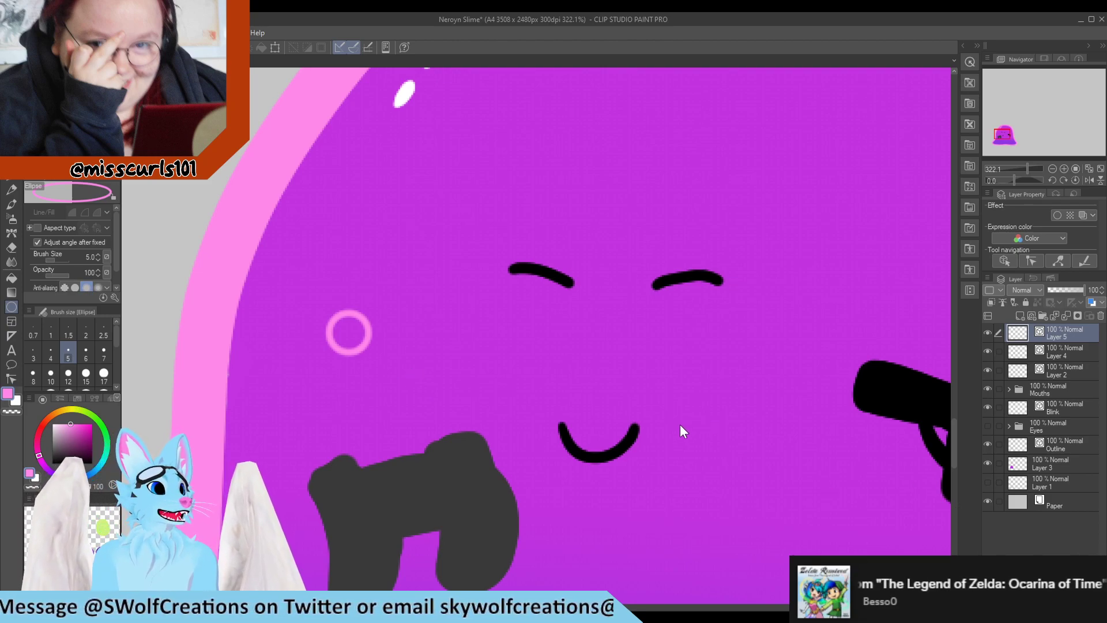
pyautogui.scroll(-3, 424, 331)
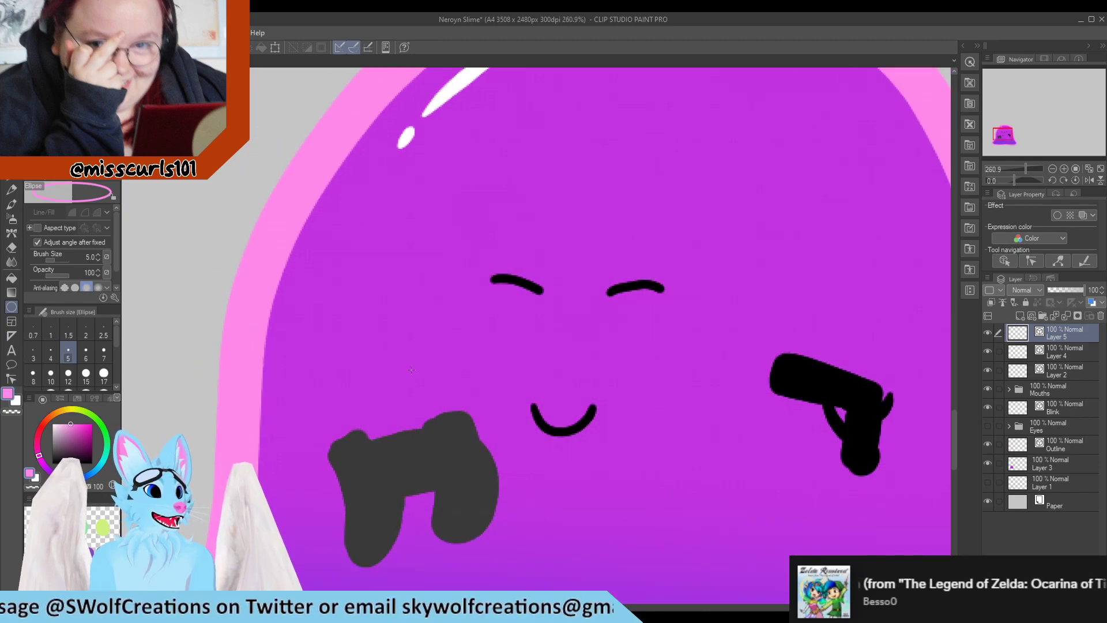
pyautogui.scroll(5, 420, 358)
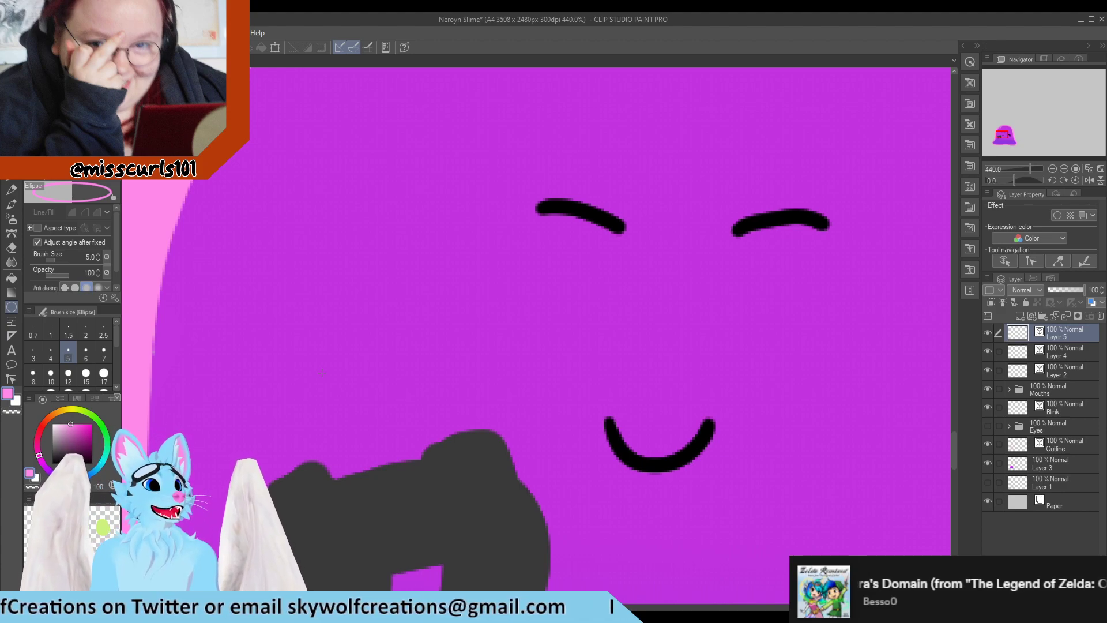
pyautogui.moveTo(325, 399); pyautogui.dragTo(347, 450)
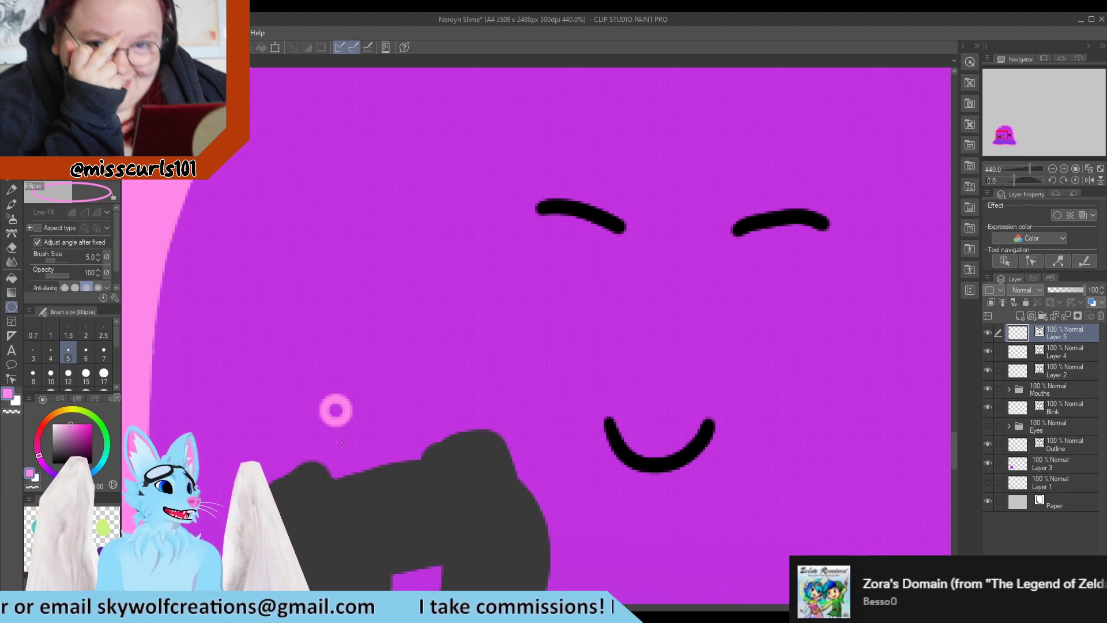
# Toggle the Blink and Eyes layers' visibility off and back on to compare the faces
pyautogui.scroll(-3, 449, 323)
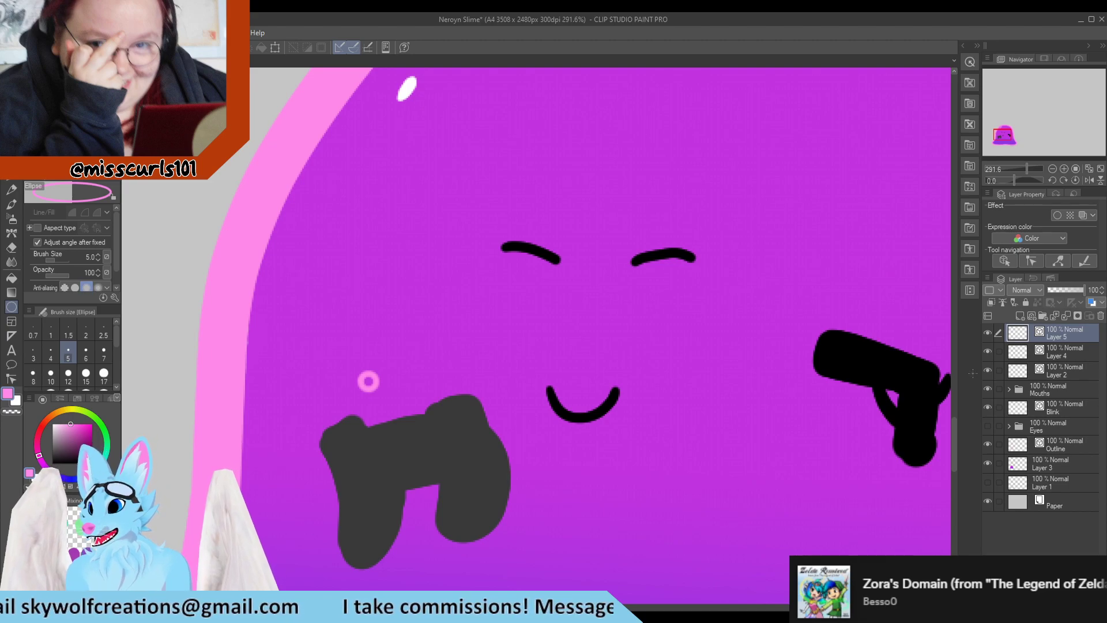
pyautogui.scroll(-2, 832, 389)
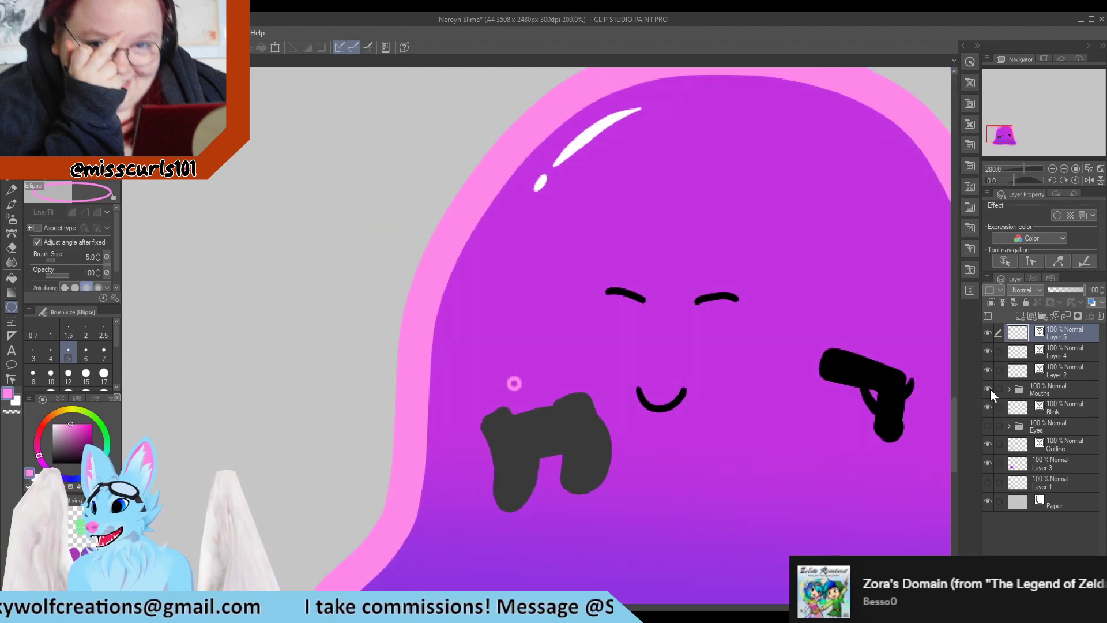
pyautogui.click(987, 407)
pyautogui.click(987, 407)
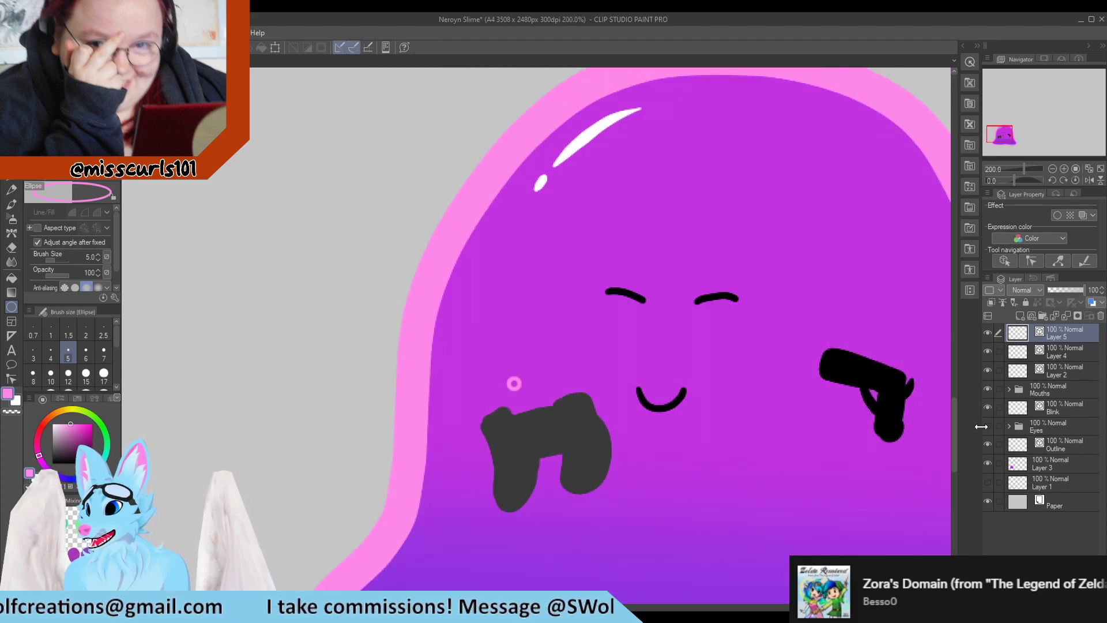
pyautogui.click(986, 427)
pyautogui.click(987, 427)
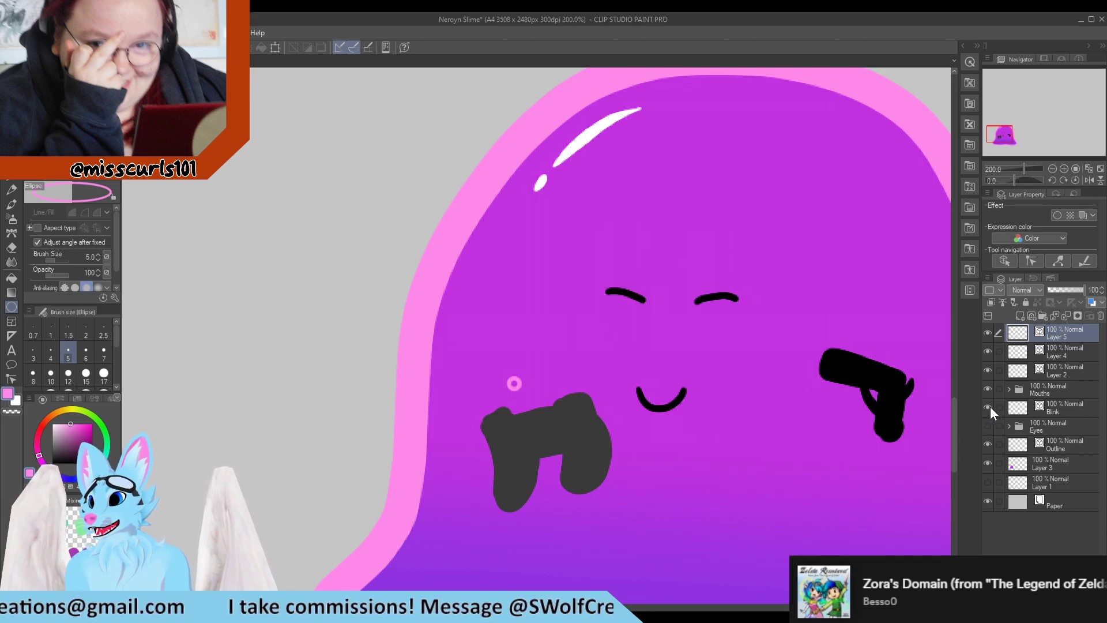
pyautogui.click(987, 407)
pyautogui.click(987, 407)
# Draw a third pink ring bubble near the slime's left eye
pyautogui.scroll(-2, 574, 369)
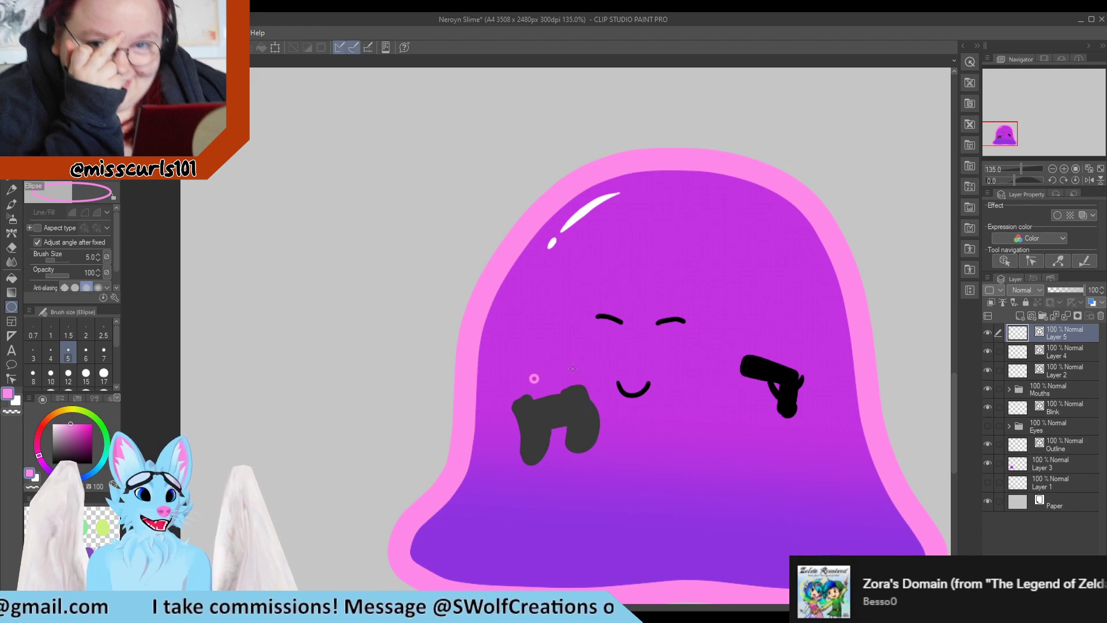
pyautogui.scroll(3, 573, 368)
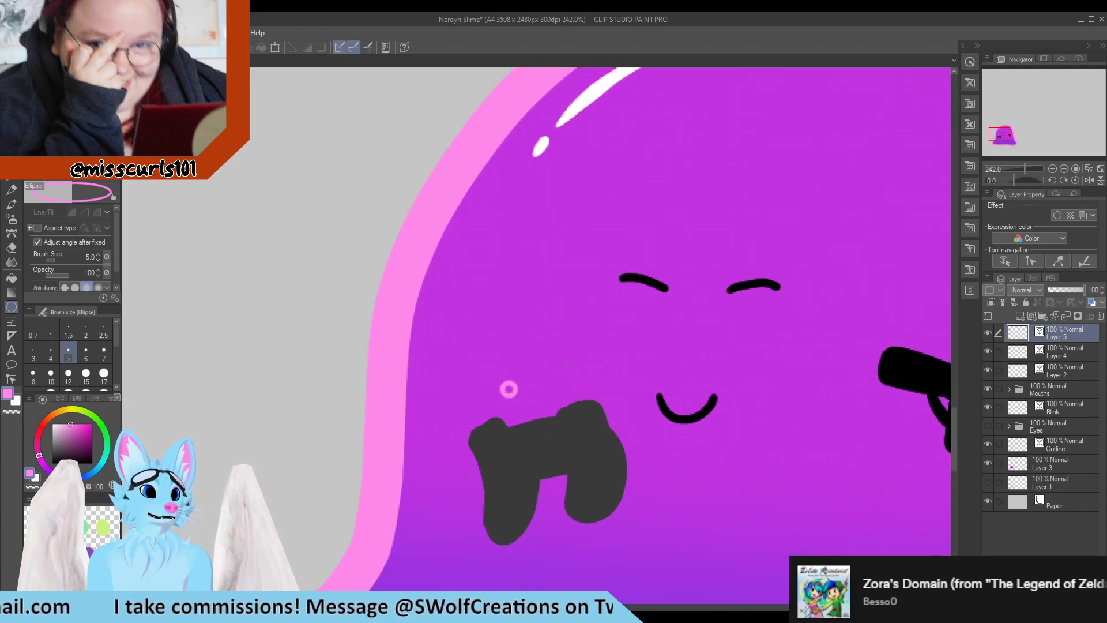
pyautogui.scroll(-1, 485, 361)
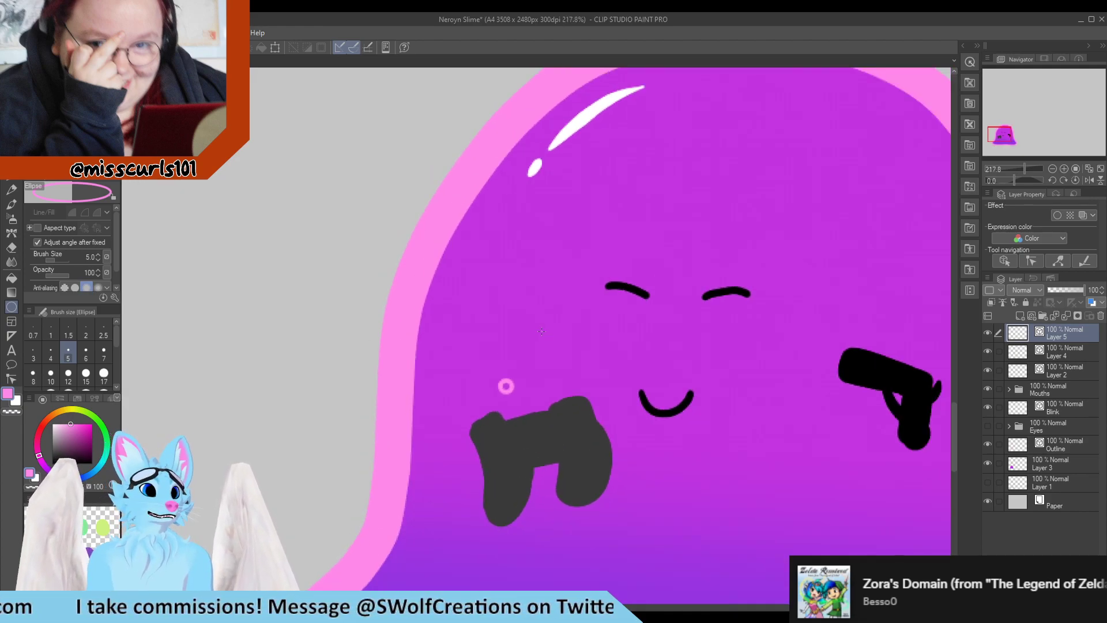
pyautogui.moveTo(566, 309); pyautogui.dragTo(583, 369)
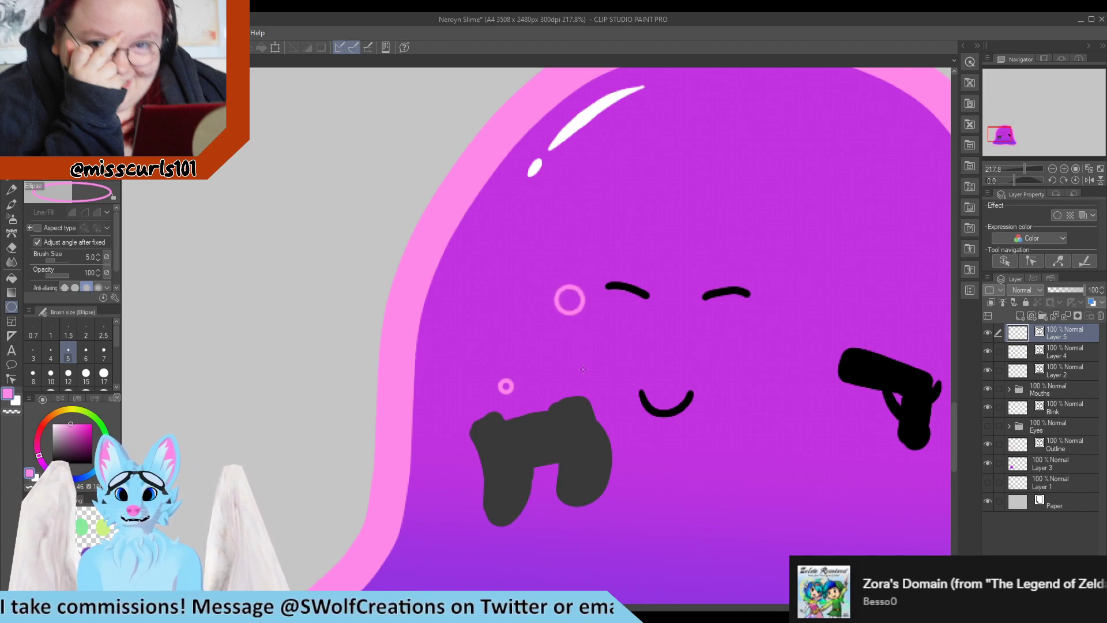
# Select the pistol's layer and delete it
pyautogui.hotkey('ctrl', '0')
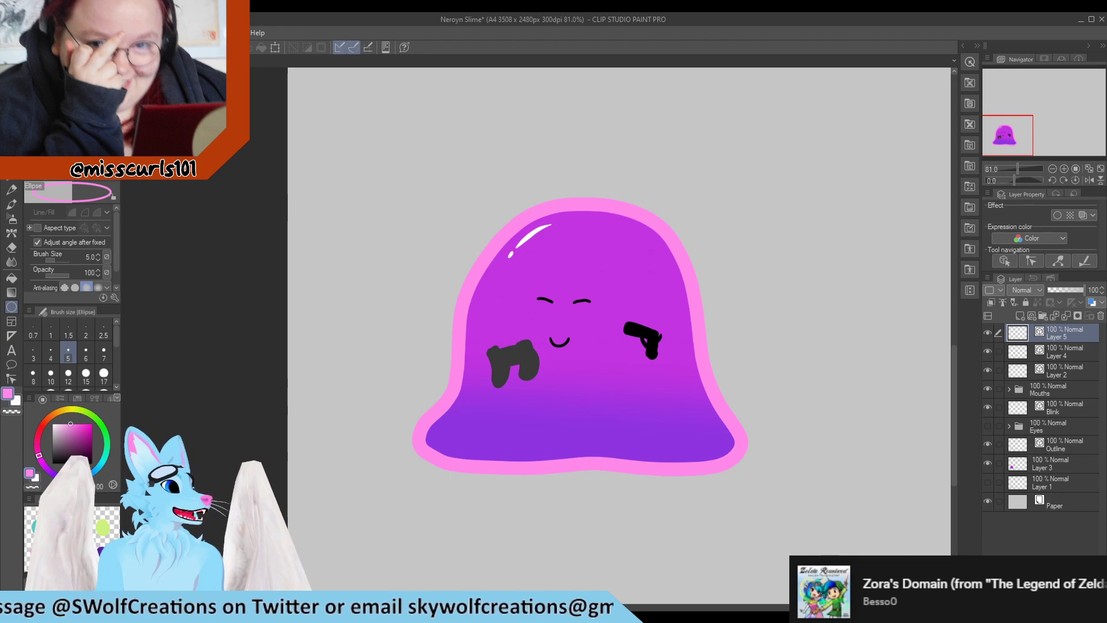
pyautogui.scroll(5, 507, 337)
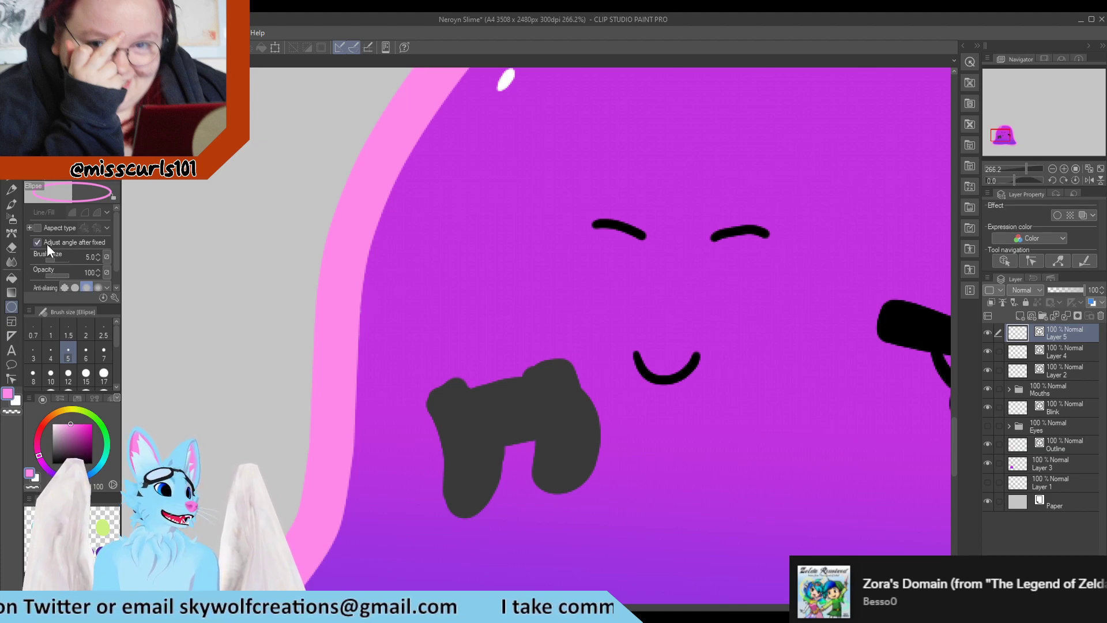
pyautogui.scroll(-3, 496, 326)
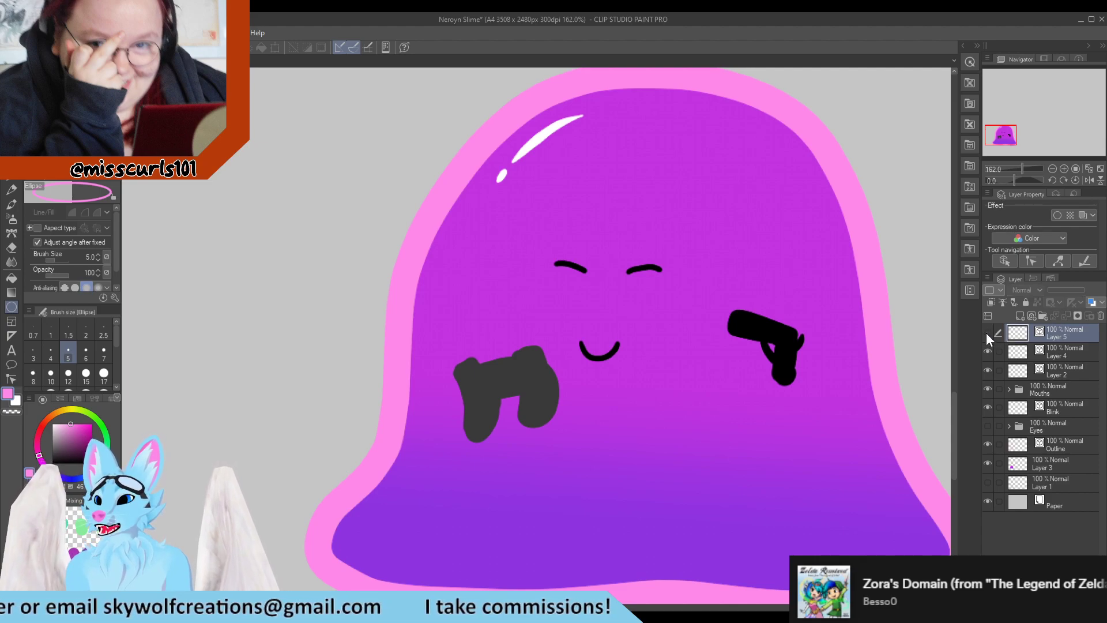
pyautogui.click(987, 350)
pyautogui.click(987, 351)
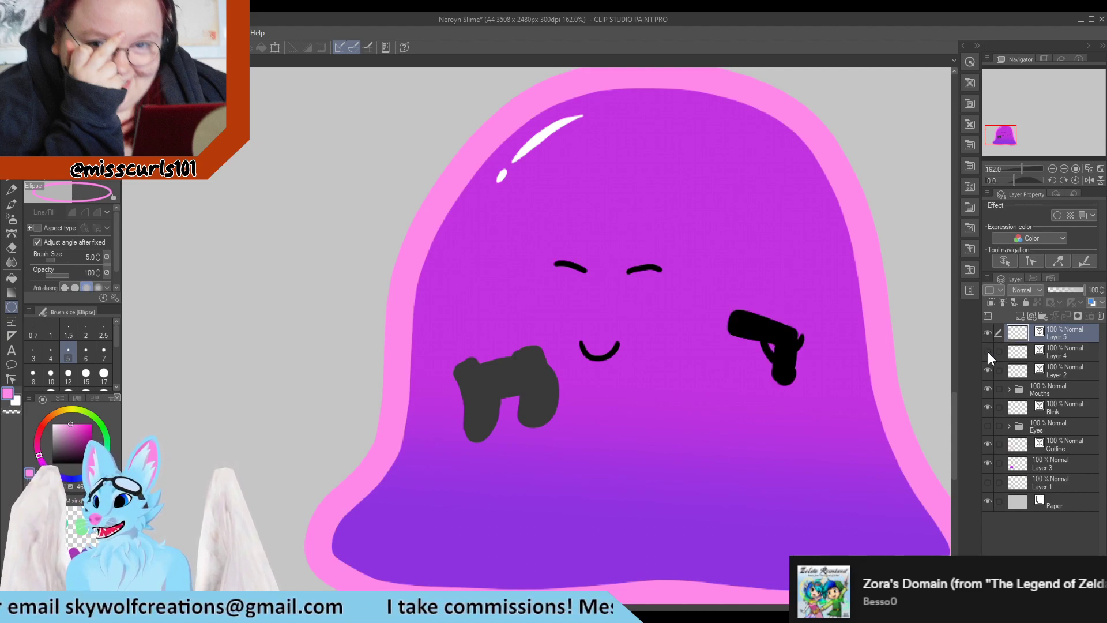
pyautogui.click(988, 351)
pyautogui.click(988, 350)
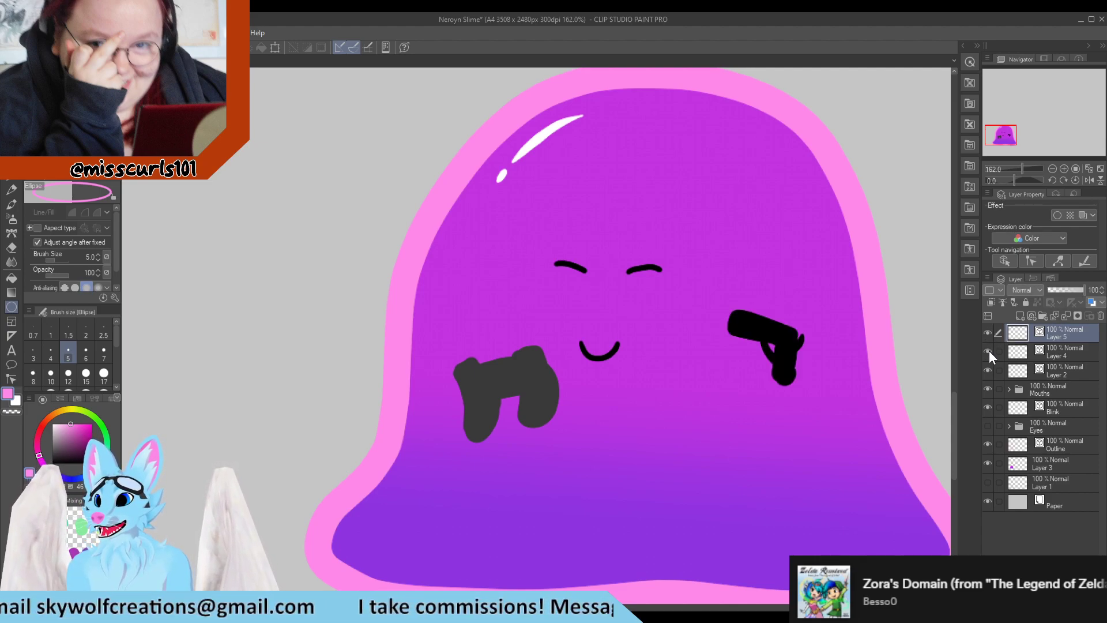
pyautogui.click(1054, 348)
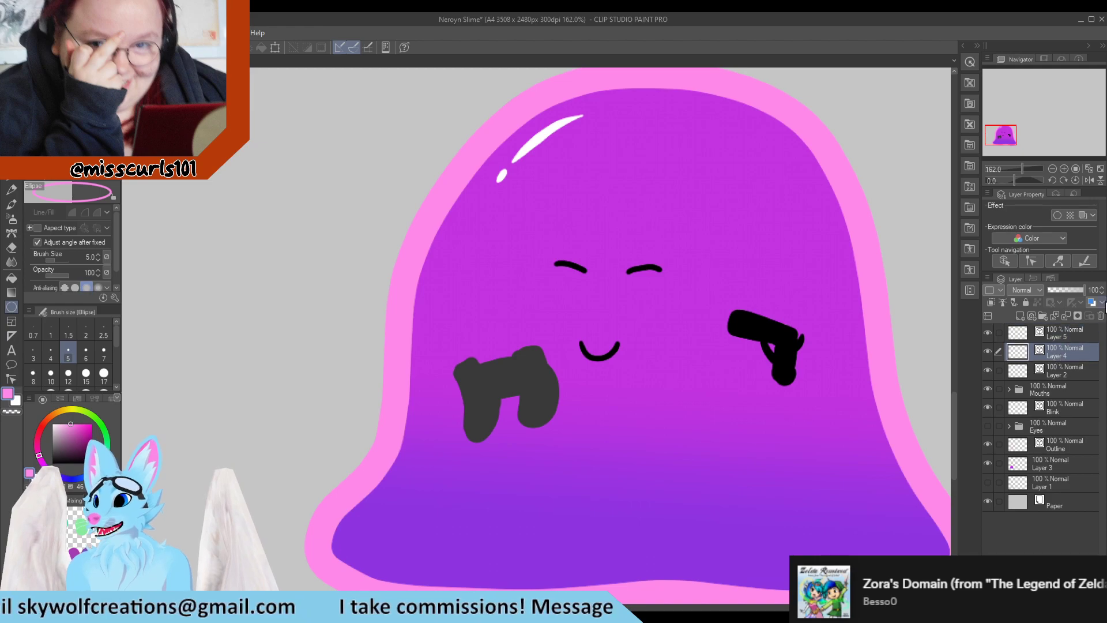
pyautogui.click(555, 240)
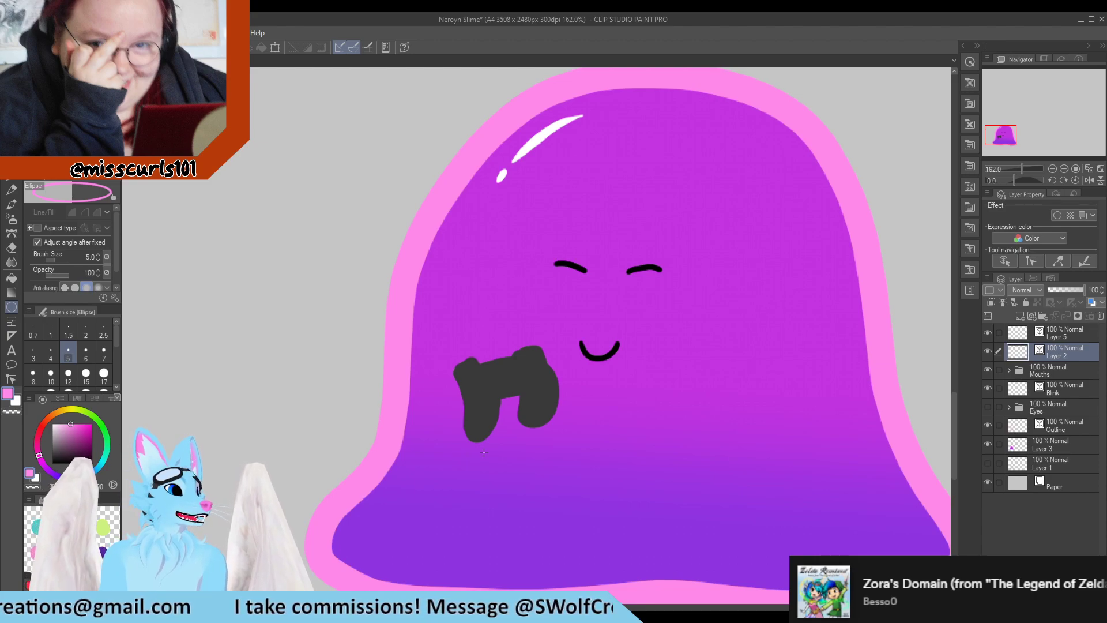
pyautogui.scroll(5, 508, 367)
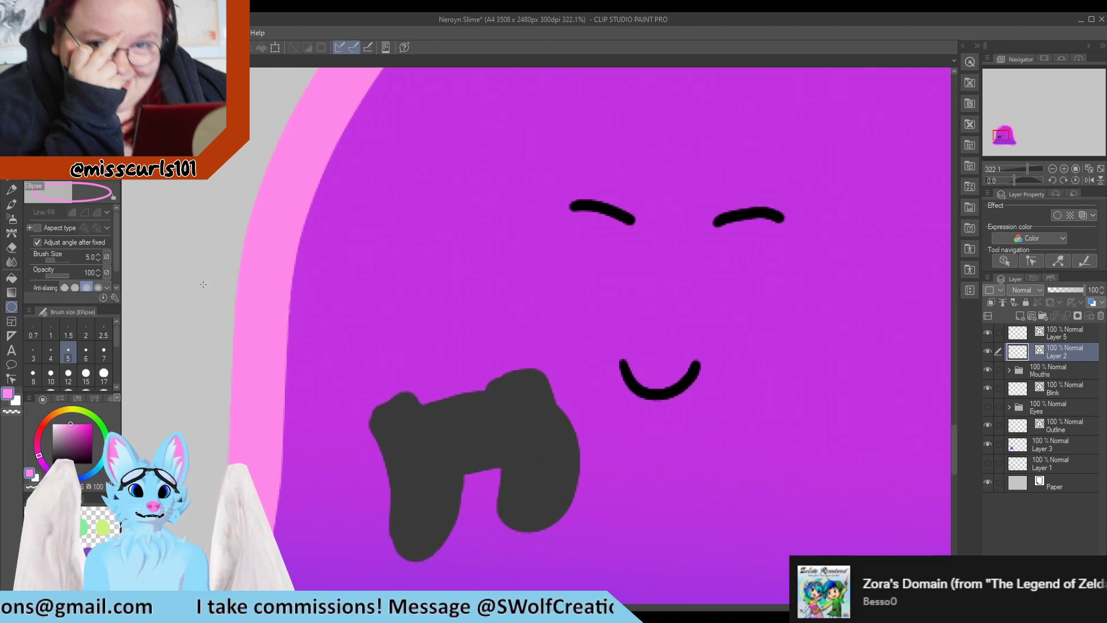
pyautogui.click(38, 227)
pyautogui.click(37, 227)
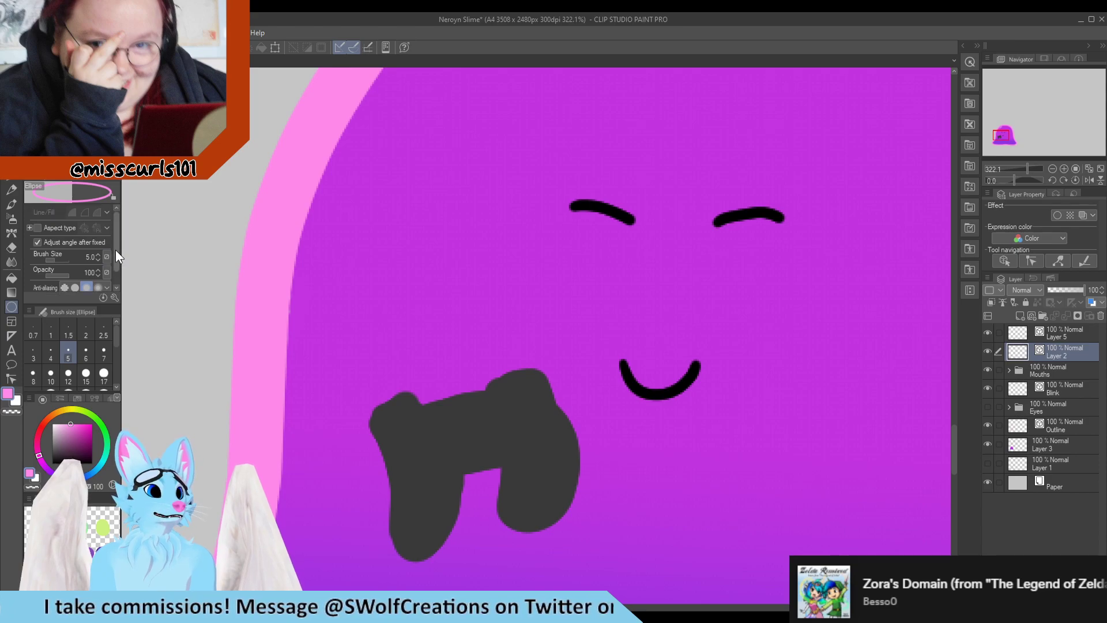
pyautogui.scroll(-1, 119, 244)
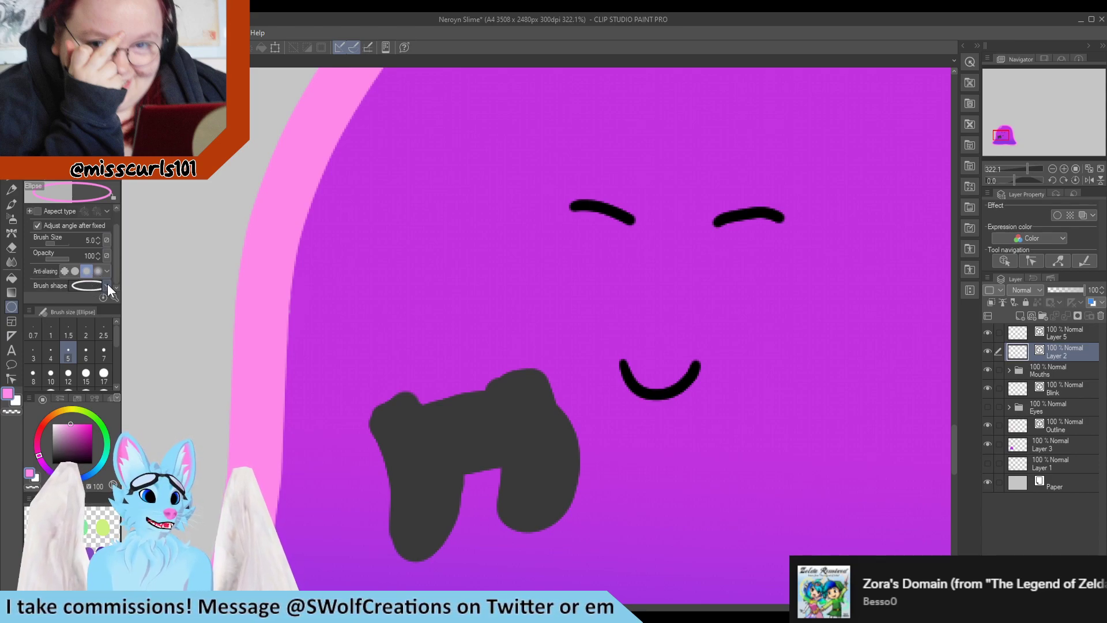
pyautogui.scroll(1, 114, 258)
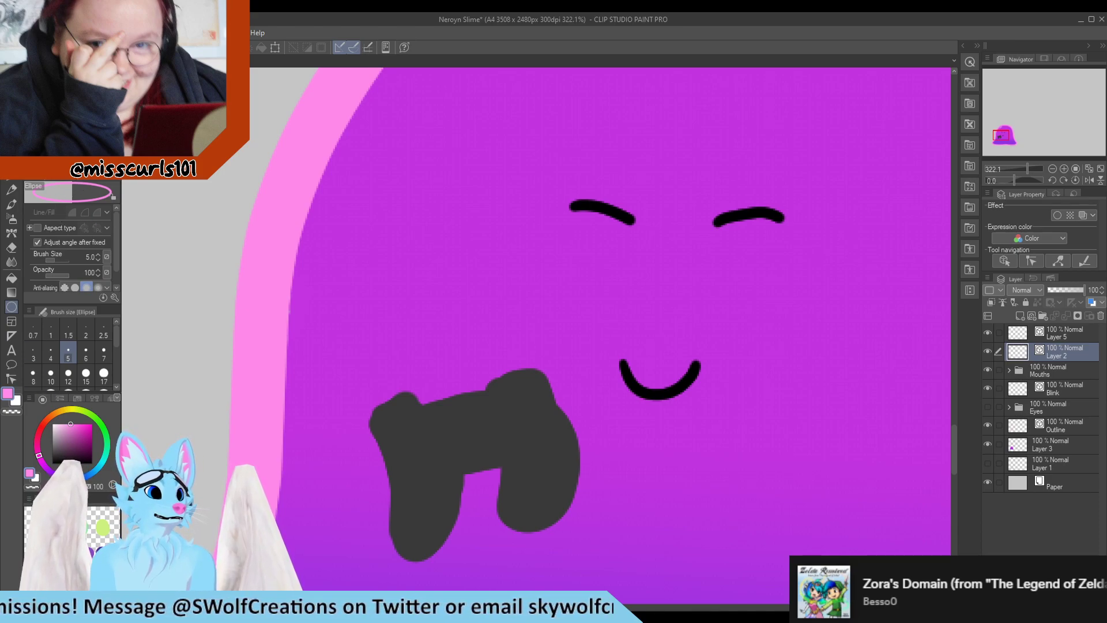
pyautogui.scroll(-1, 77, 275)
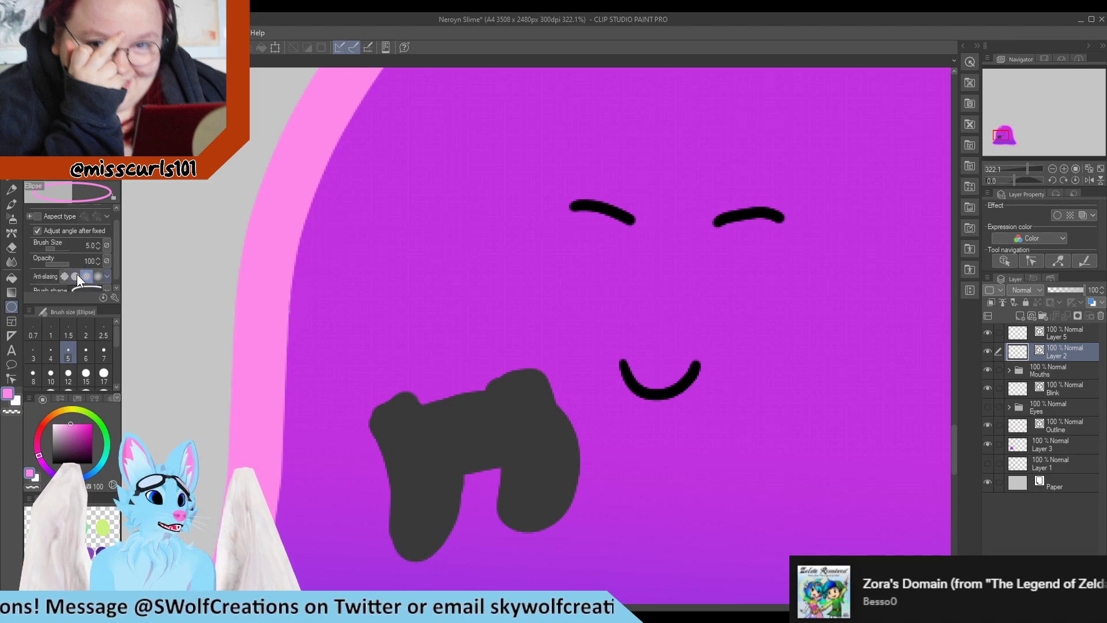
pyautogui.scroll(1, 92, 242)
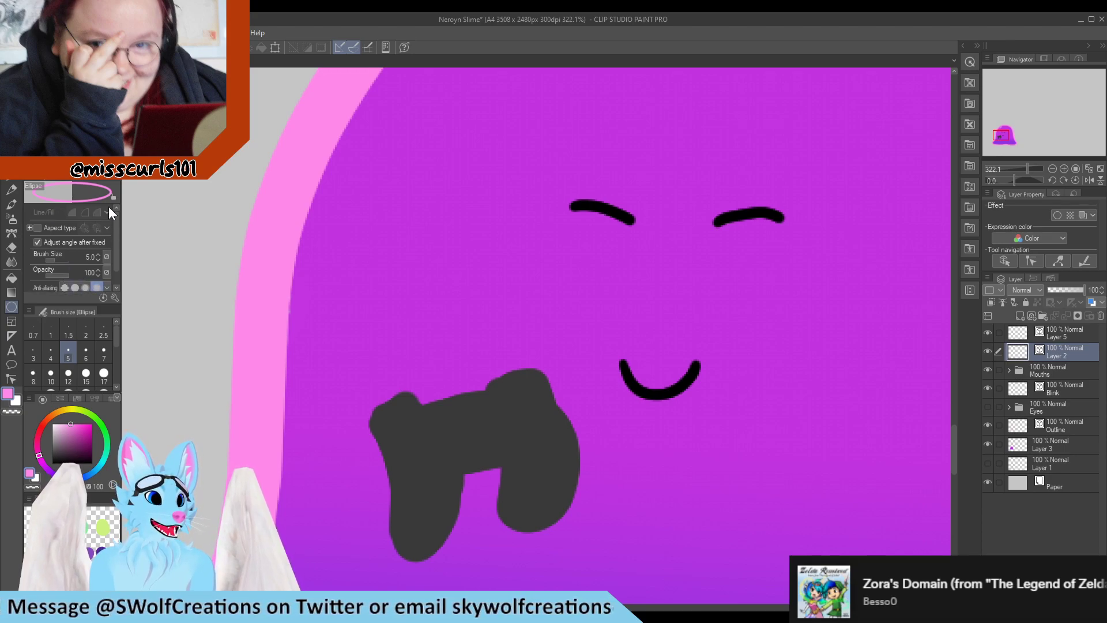
# Try drawing ring bubbles on a new layer near the controller and undo them
pyautogui.moveTo(208, 202); pyautogui.dragTo(257, 270)
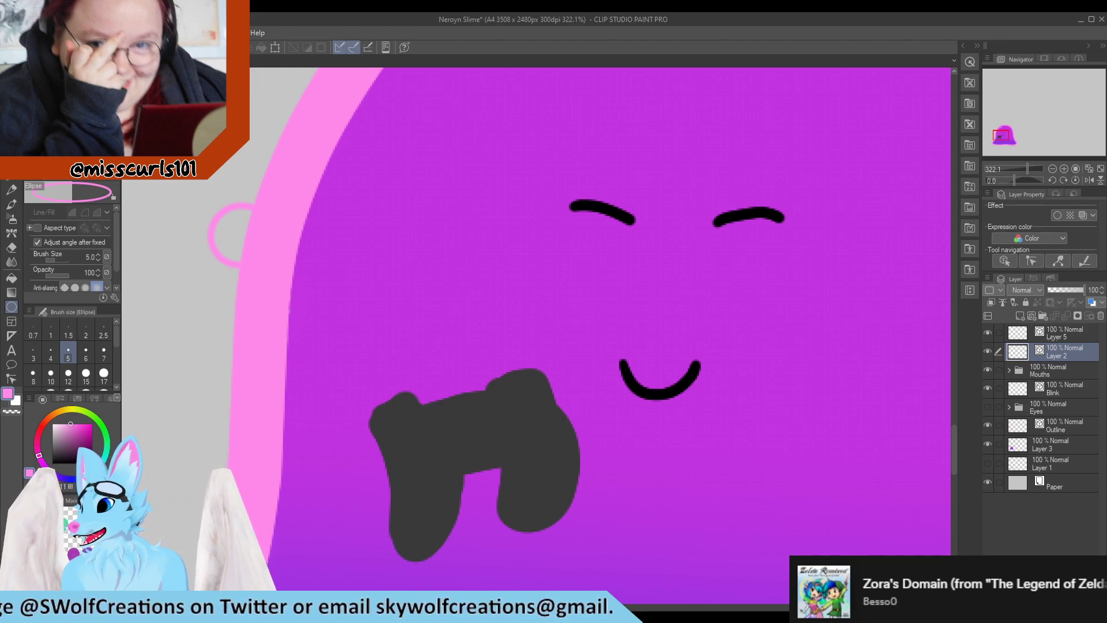
pyautogui.click(1021, 316)
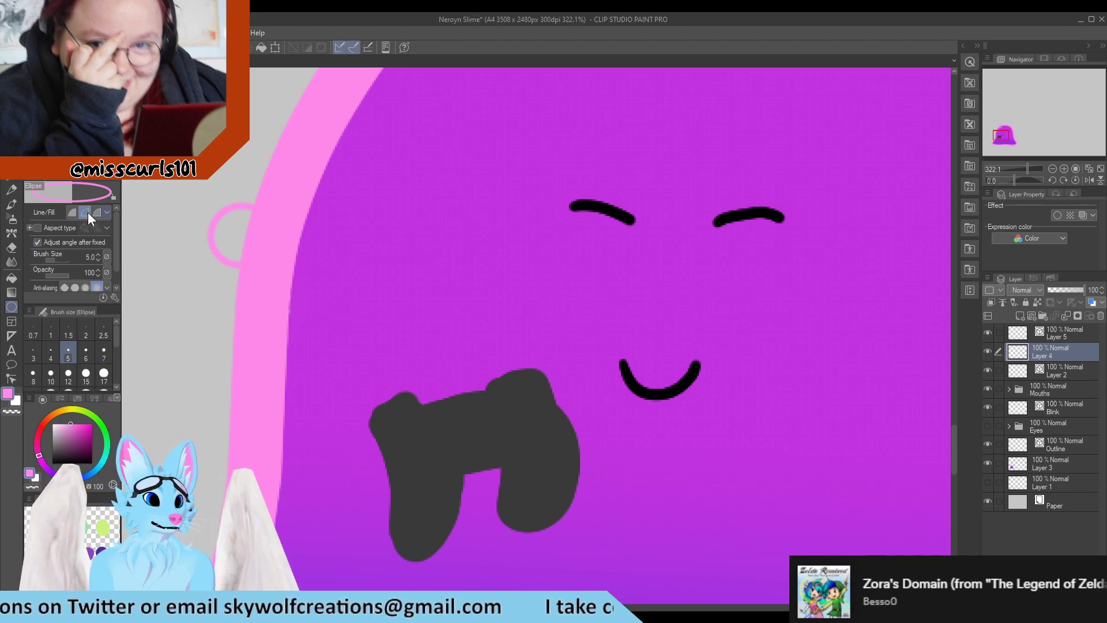
pyautogui.click(14, 402)
pyautogui.moveTo(423, 289); pyautogui.dragTo(463, 341)
pyautogui.click(472, 328)
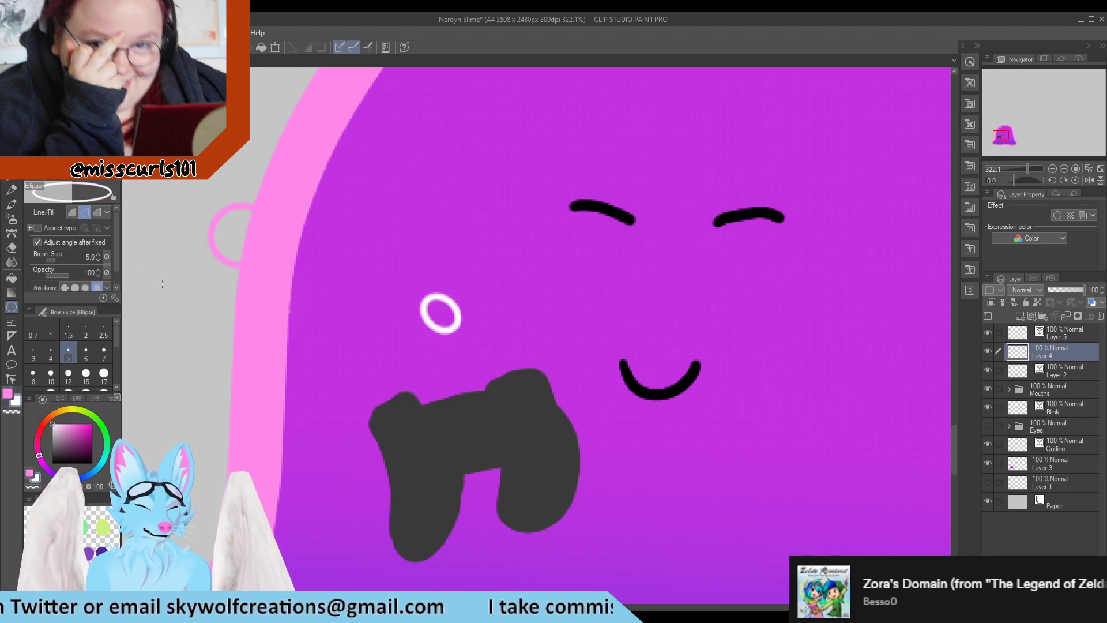
pyautogui.click(97, 213)
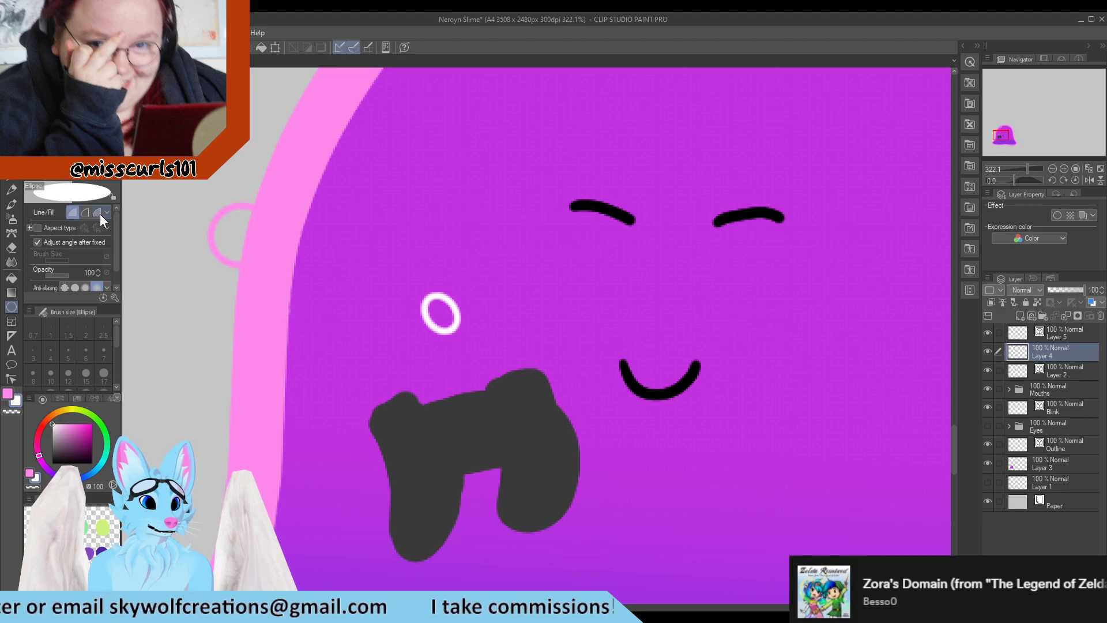
pyautogui.hotkey('ctrl', 'z')
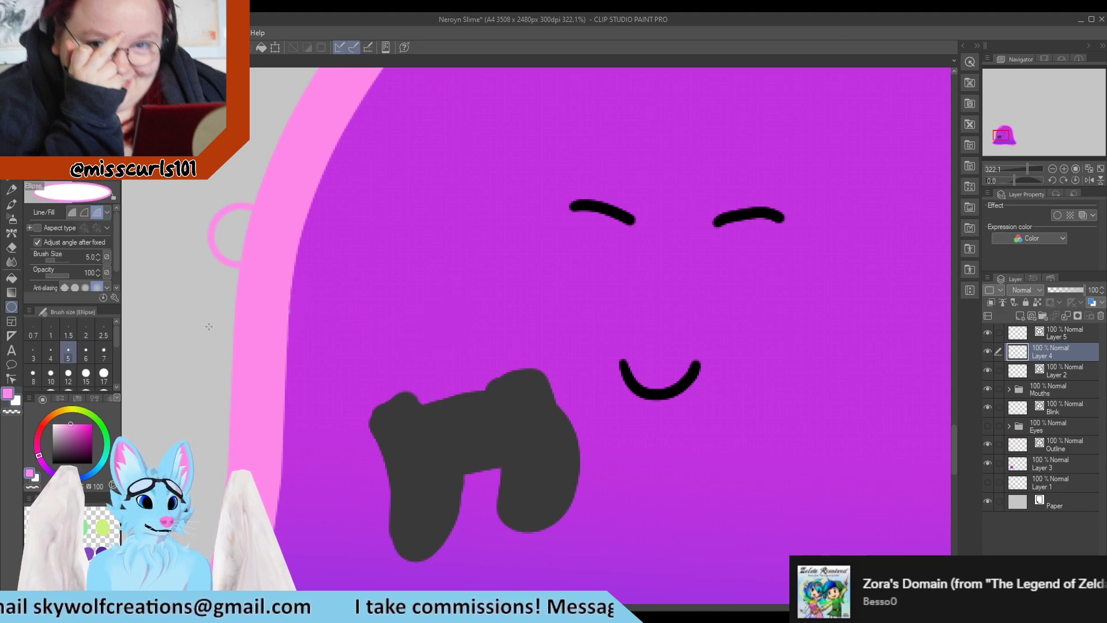
# Try redrawing a larger pink ring above the controller, undoing each attempt along with the stray ring
pyautogui.hotkey('ctrl', 'z')
pyautogui.moveTo(404, 275); pyautogui.dragTo(477, 343)
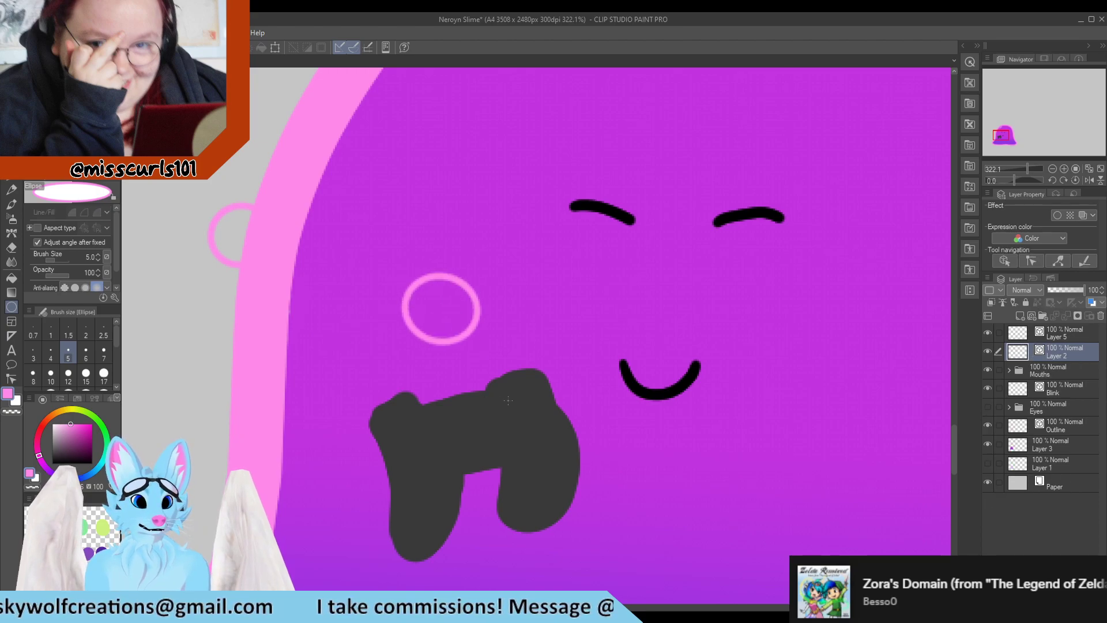
pyautogui.hotkey('ctrl', 'z')
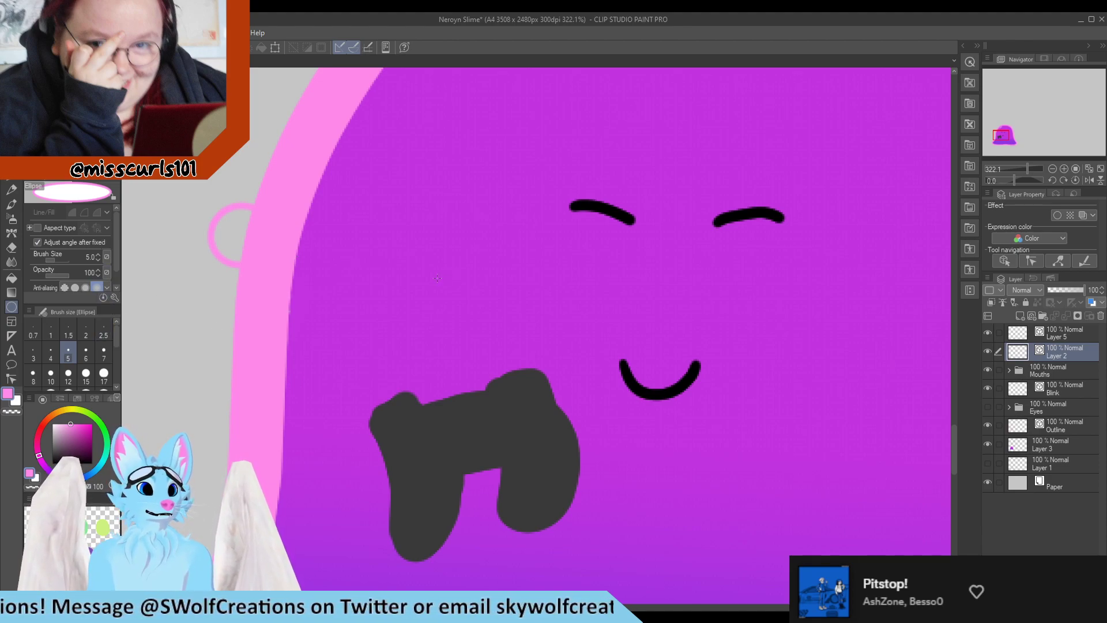
pyautogui.moveTo(424, 268); pyautogui.dragTo(503, 338)
pyautogui.hotkey('ctrl', 'z')
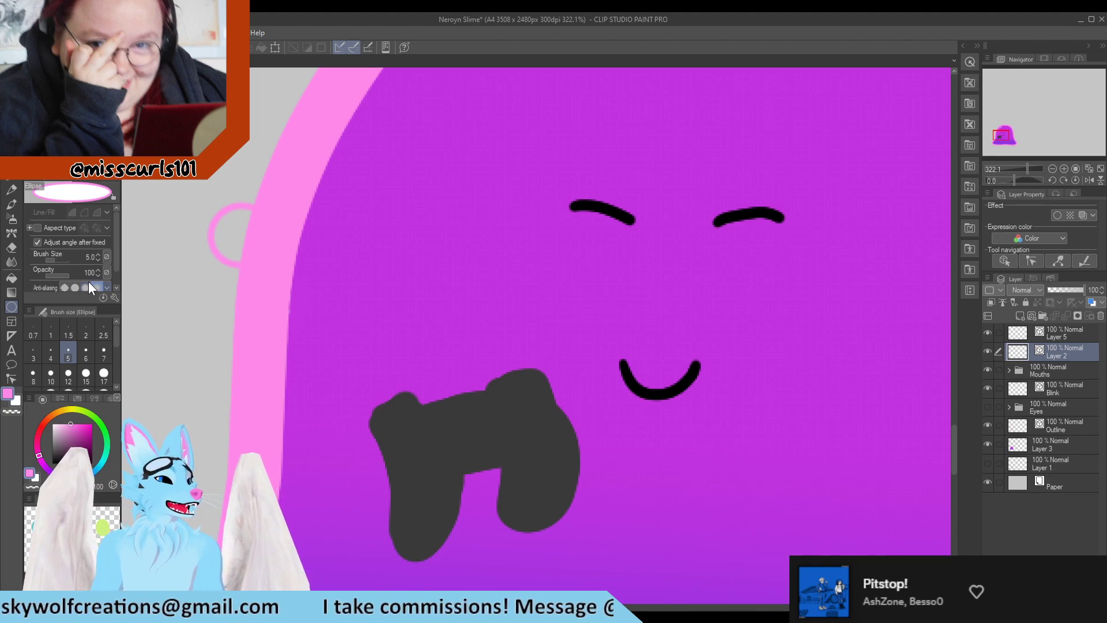
pyautogui.click(987, 351)
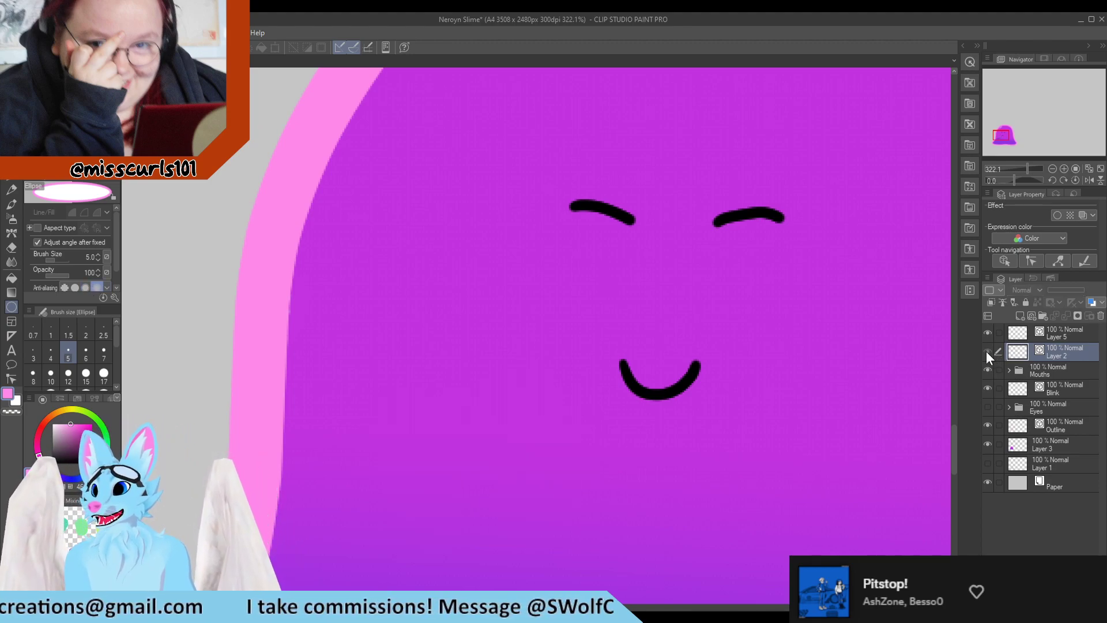
pyautogui.click(987, 351)
pyautogui.hotkey('ctrl', 'z')
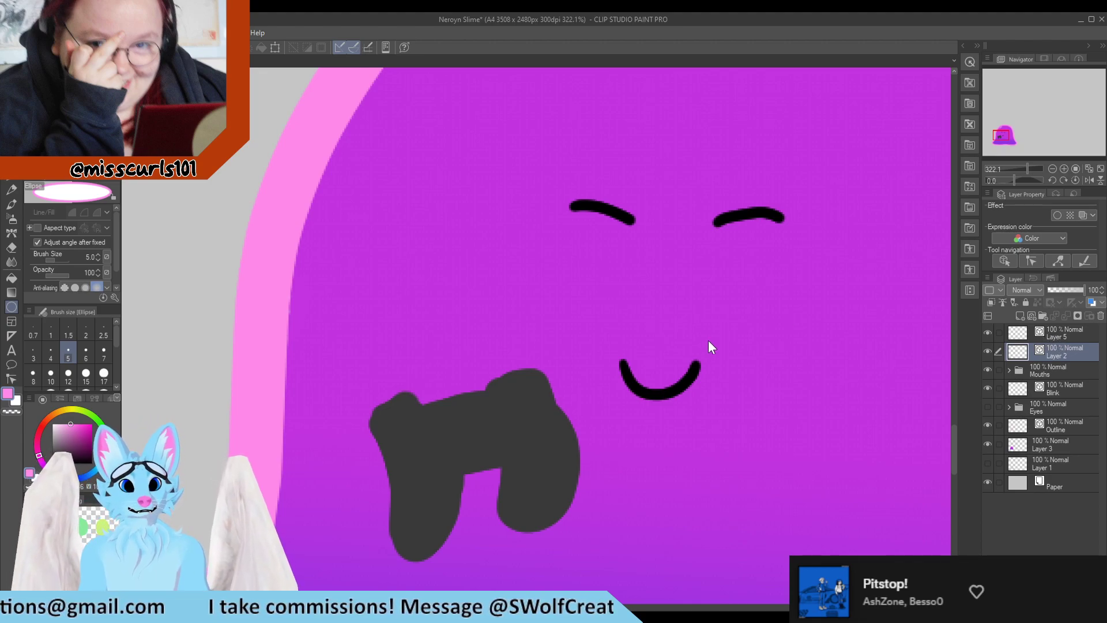
# Add a new layer above Layer 5 and try a large white filled circle on it
pyautogui.click(1063, 336)
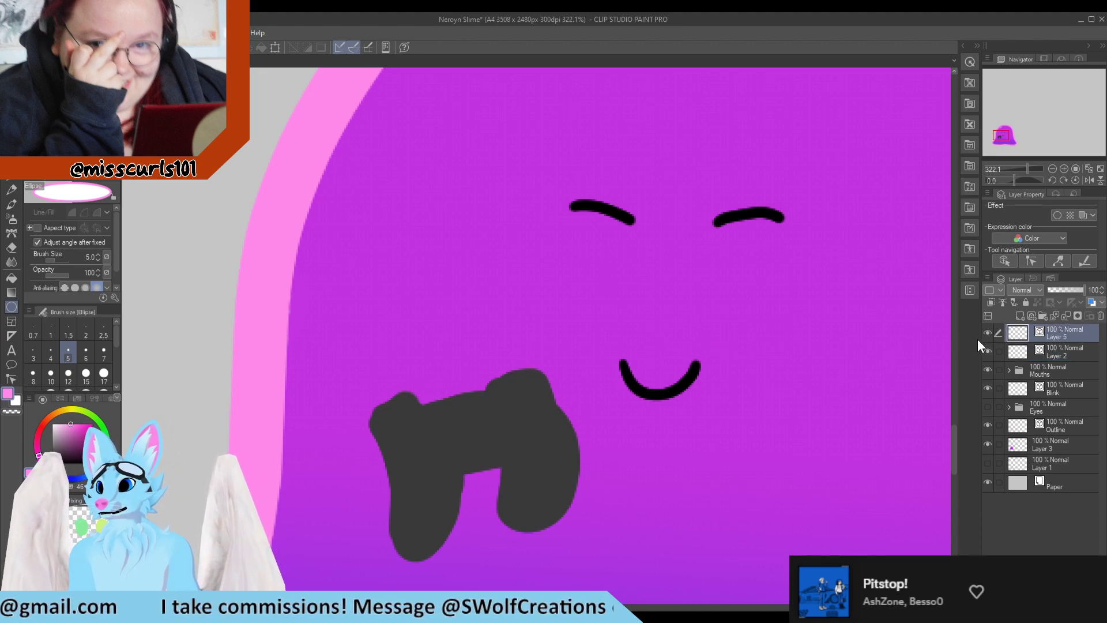
pyautogui.click(1019, 316)
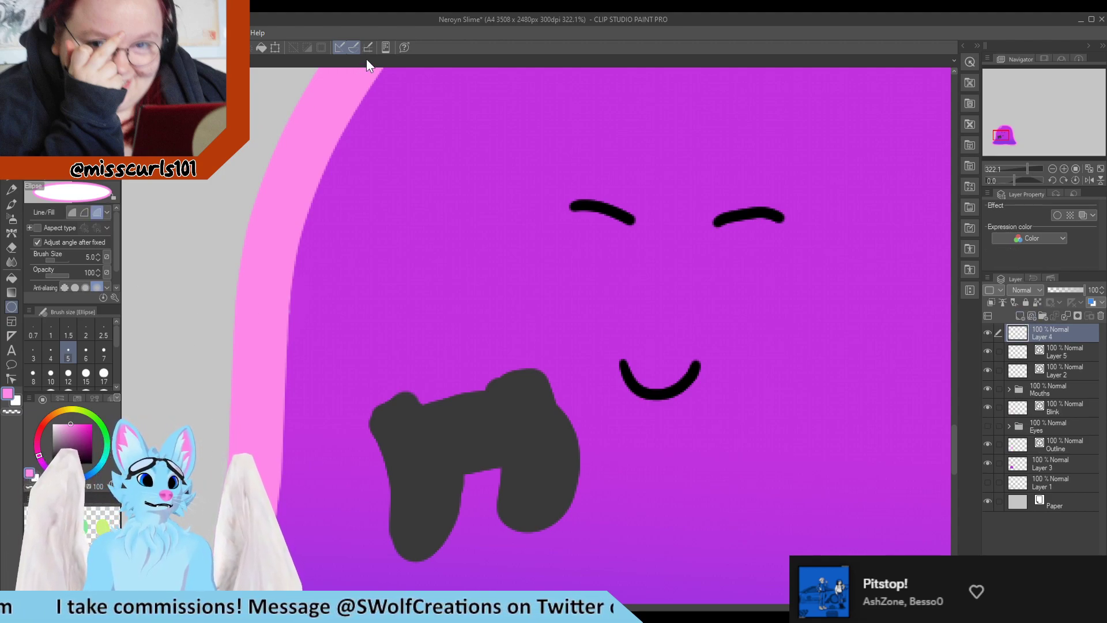
pyautogui.moveTo(396, 252); pyautogui.dragTo(542, 401)
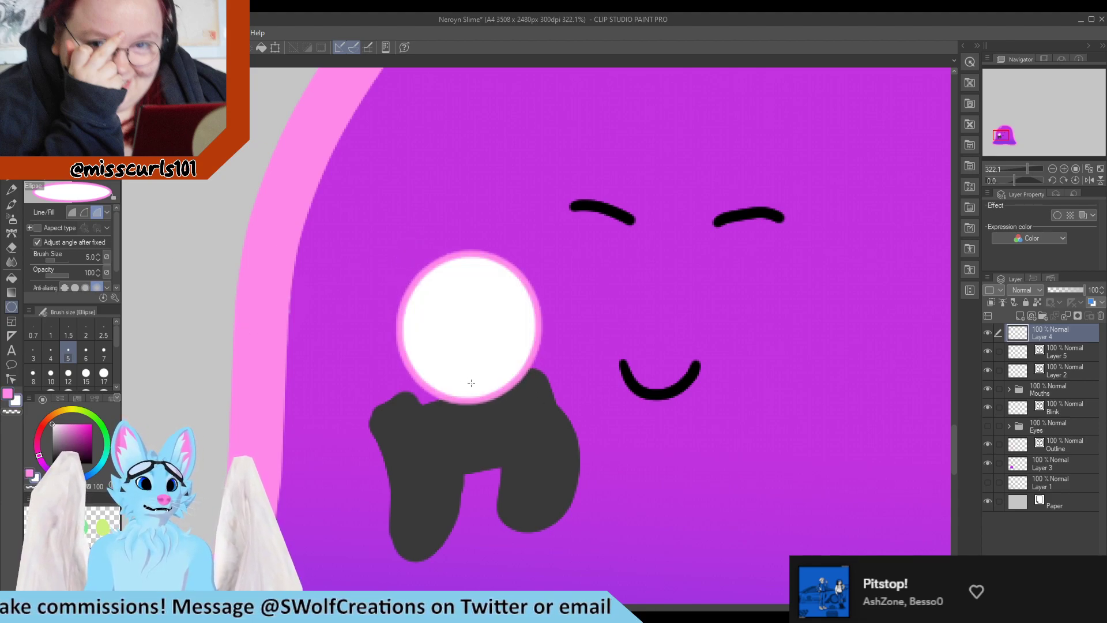
pyautogui.hotkey('ctrl', 'z')
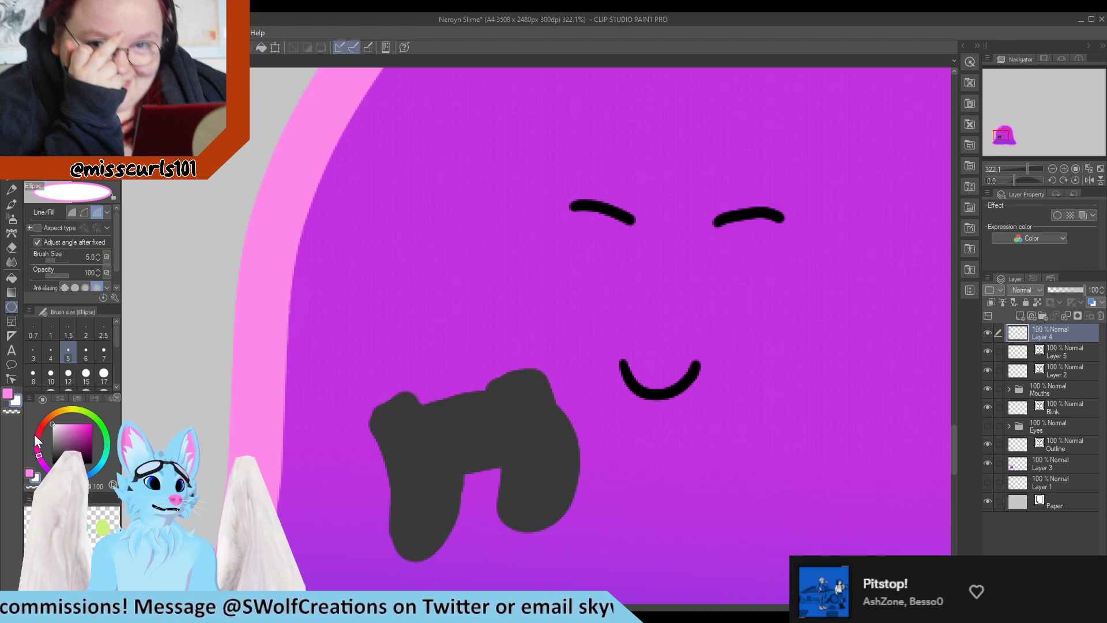
# Switch the ellipse tool to pink fill and draw small filled pink dot bubbles around the controller
pyautogui.scroll(-1, 93, 247)
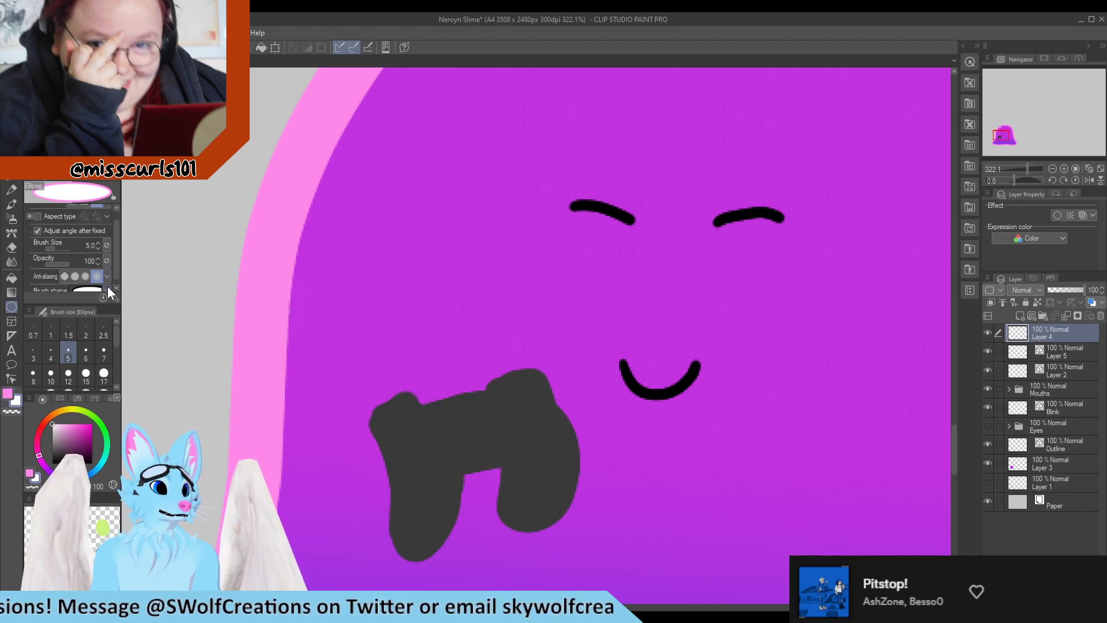
pyautogui.scroll(1, 119, 214)
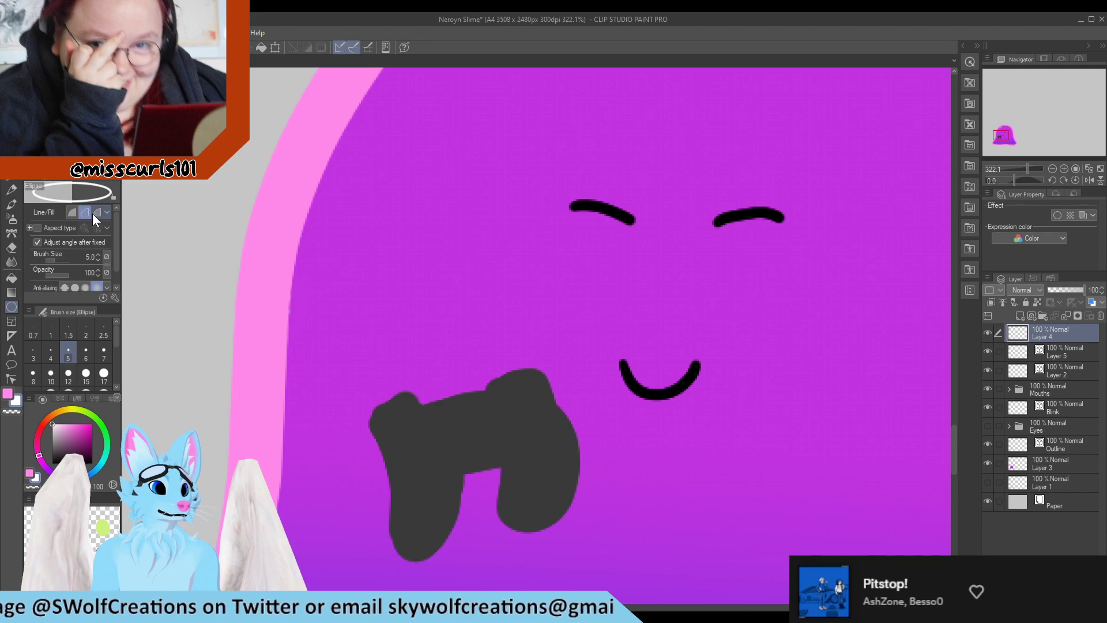
pyautogui.click(95, 213)
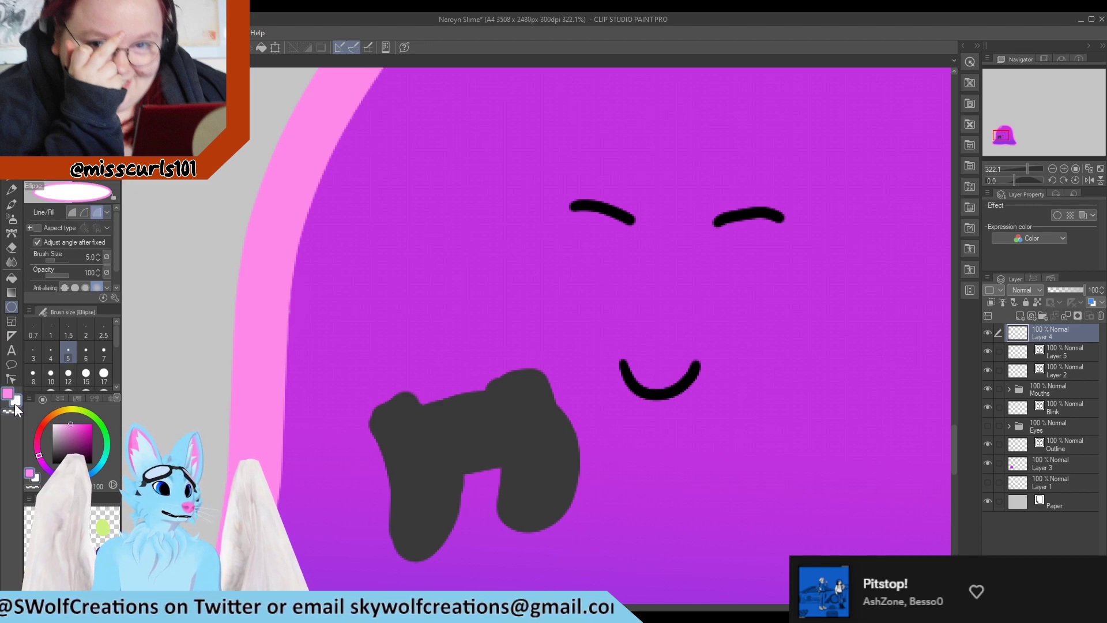
pyautogui.click(75, 213)
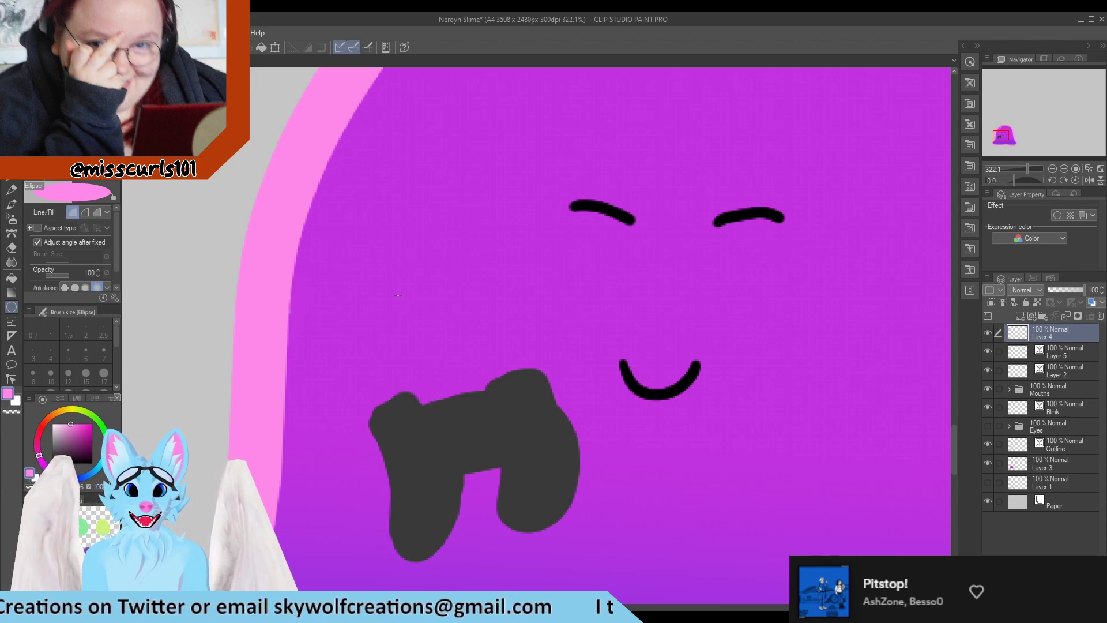
pyautogui.click(84, 213)
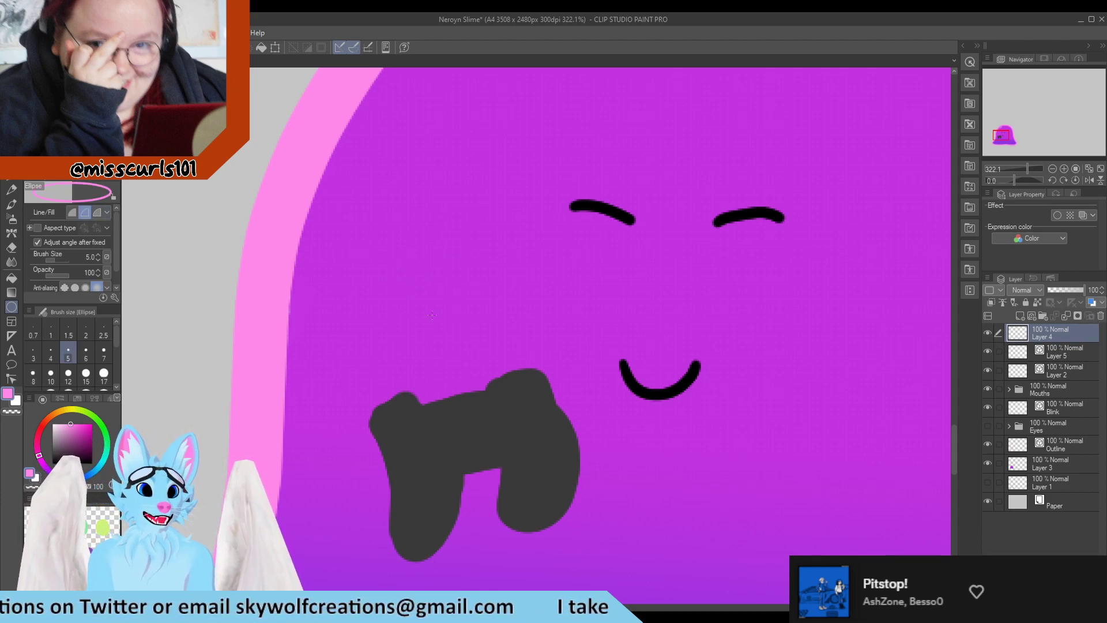
pyautogui.click(52, 424)
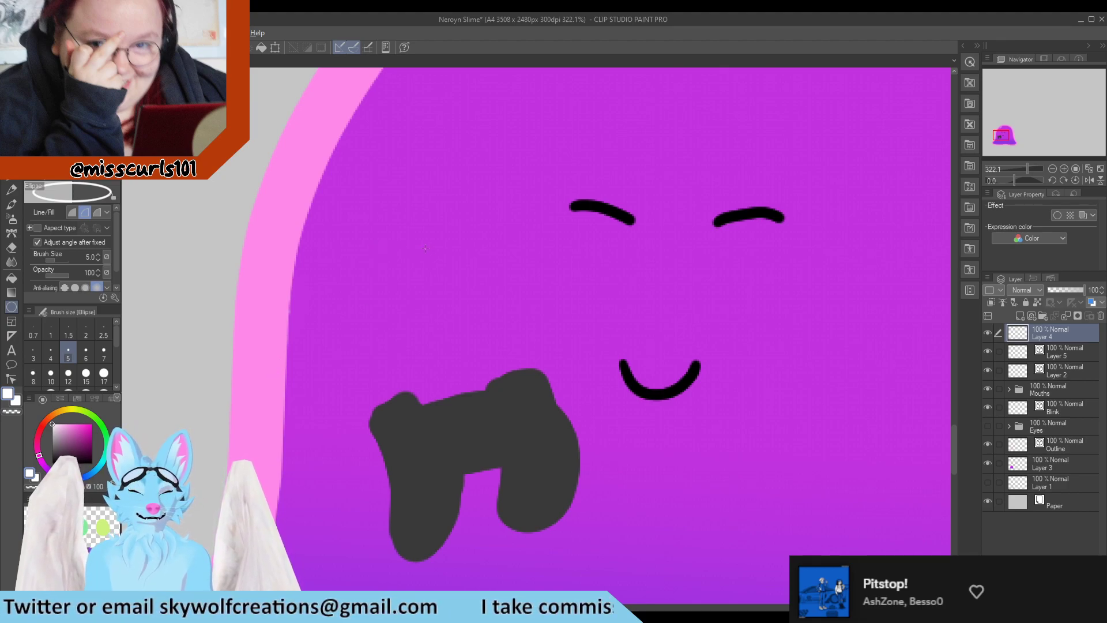
pyautogui.click(72, 213)
pyautogui.keyDown('alt'); pyautogui.click(253, 334); pyautogui.keyUp('alt')
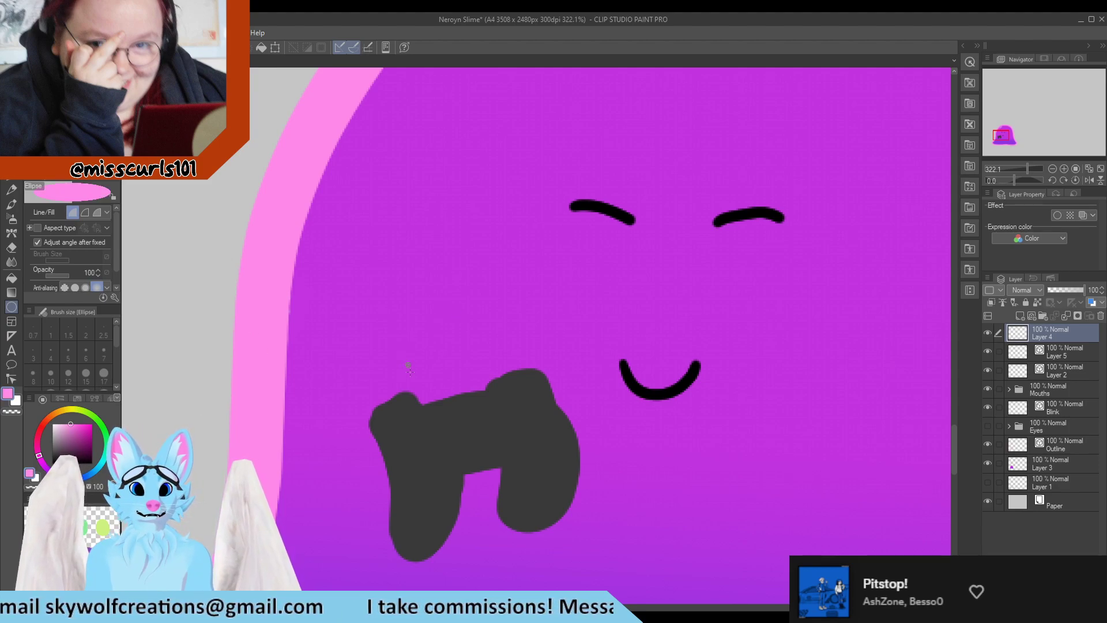
pyautogui.moveTo(405, 364); pyautogui.dragTo(426, 383)
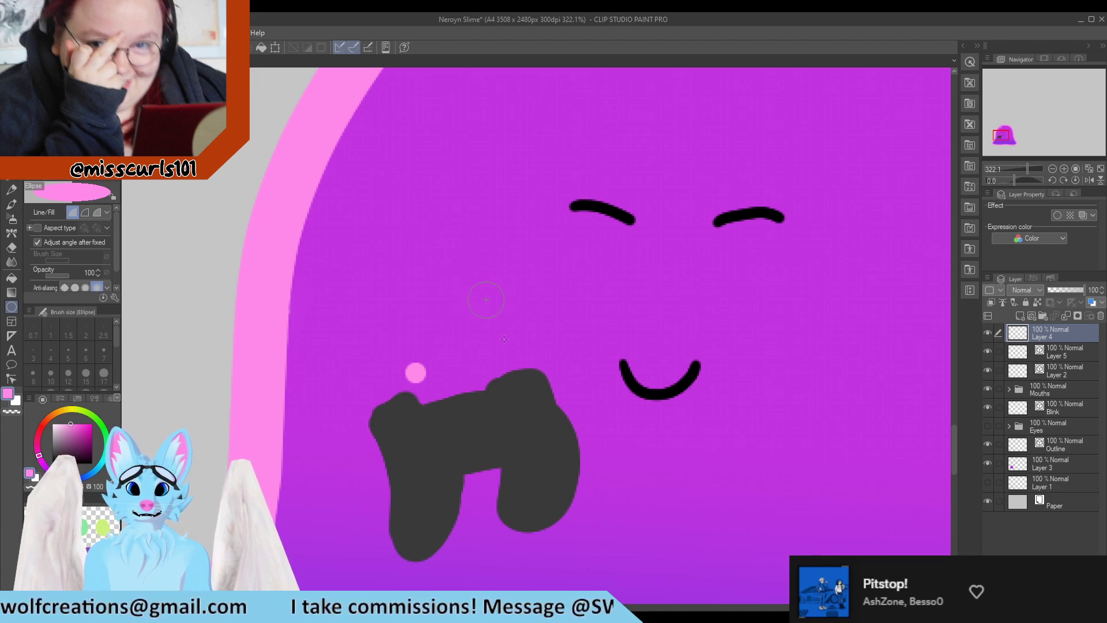
pyautogui.moveTo(467, 282); pyautogui.dragTo(499, 315)
# Create a new folder named Bubbles and move the bubble layer into it
pyautogui.scroll(-3, 440, 299)
pyautogui.scroll(-2, 415, 274)
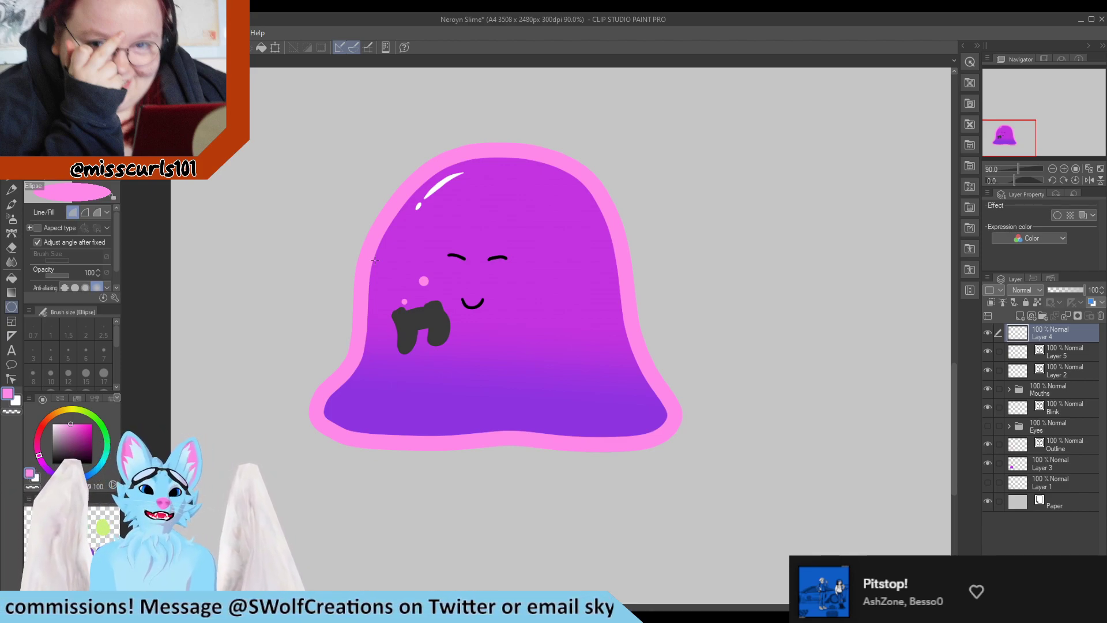
pyautogui.scroll(12, 423, 312)
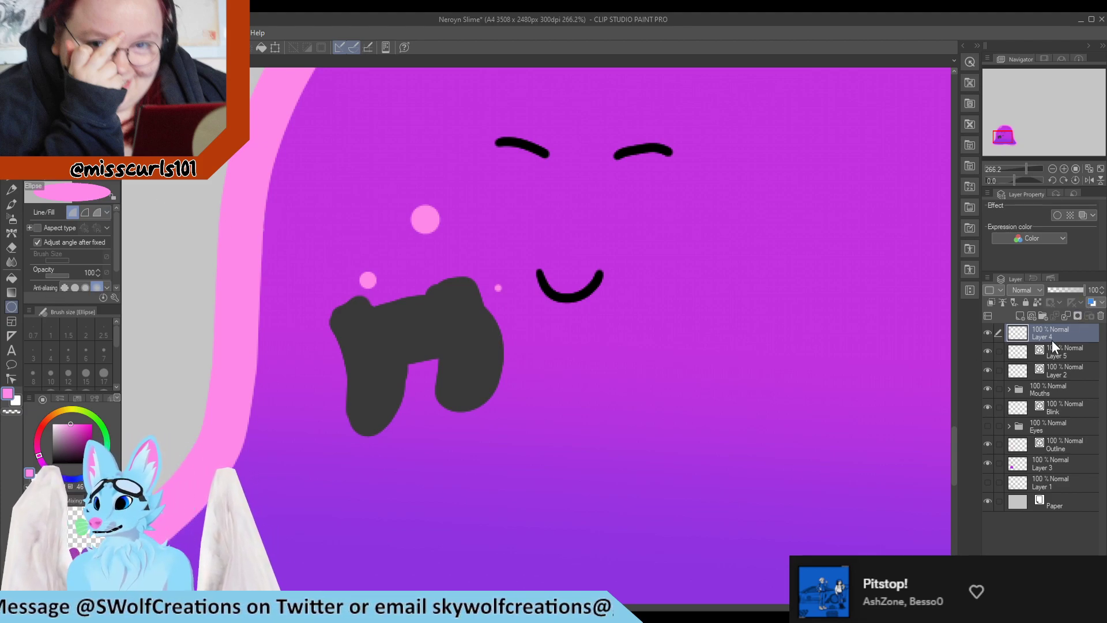
pyautogui.click(1042, 315)
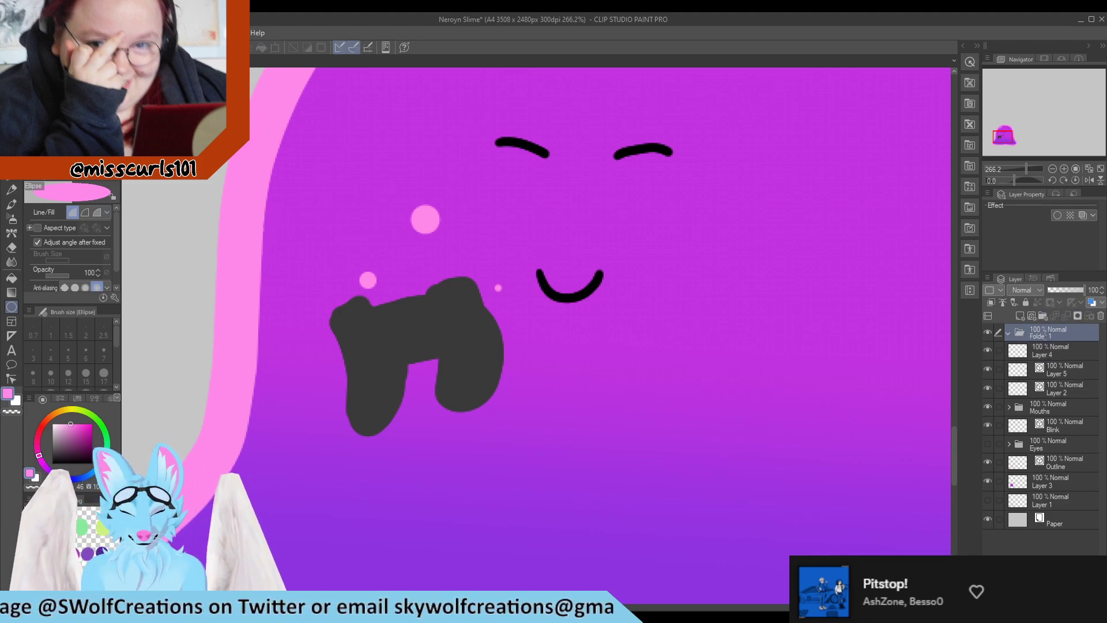
pyautogui.doubleClick(1044, 336)
pyautogui.write('Bubbles')
pyautogui.press('Return')
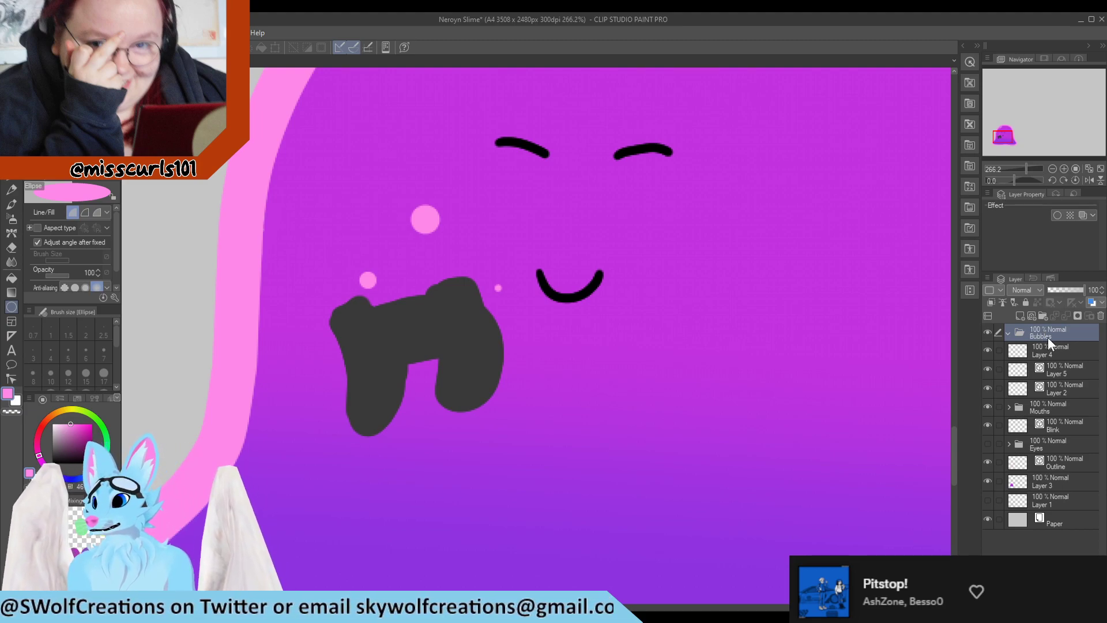
pyautogui.moveTo(1050, 349); pyautogui.dragTo(1056, 329)
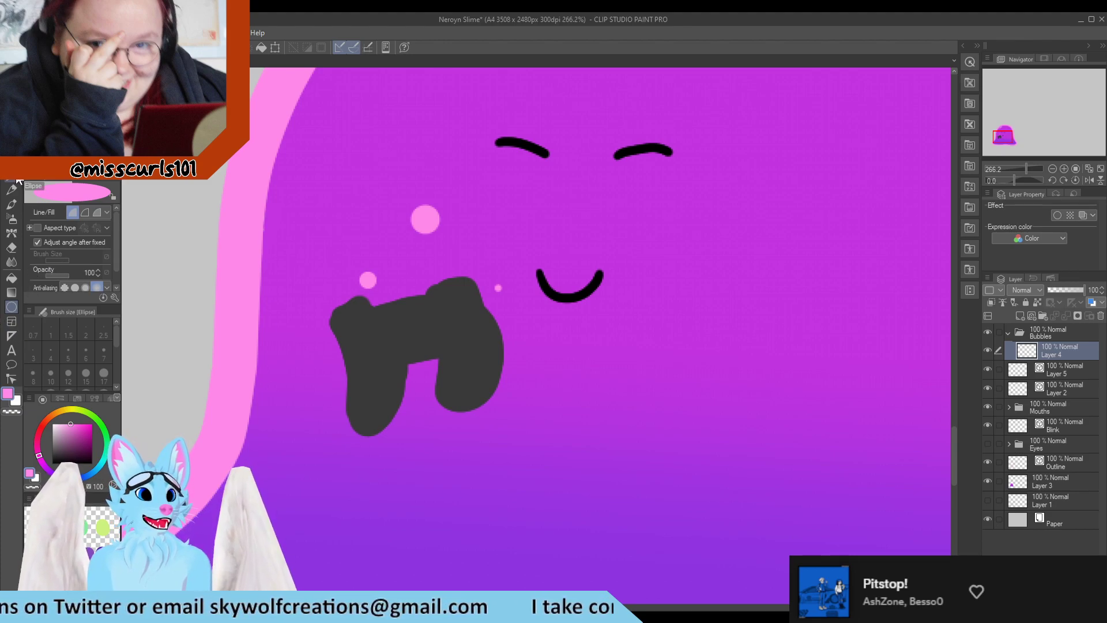
# Pick the G-pen with a light colour at a small brush size and zoom in on the bubbles
pyautogui.click(10, 183)
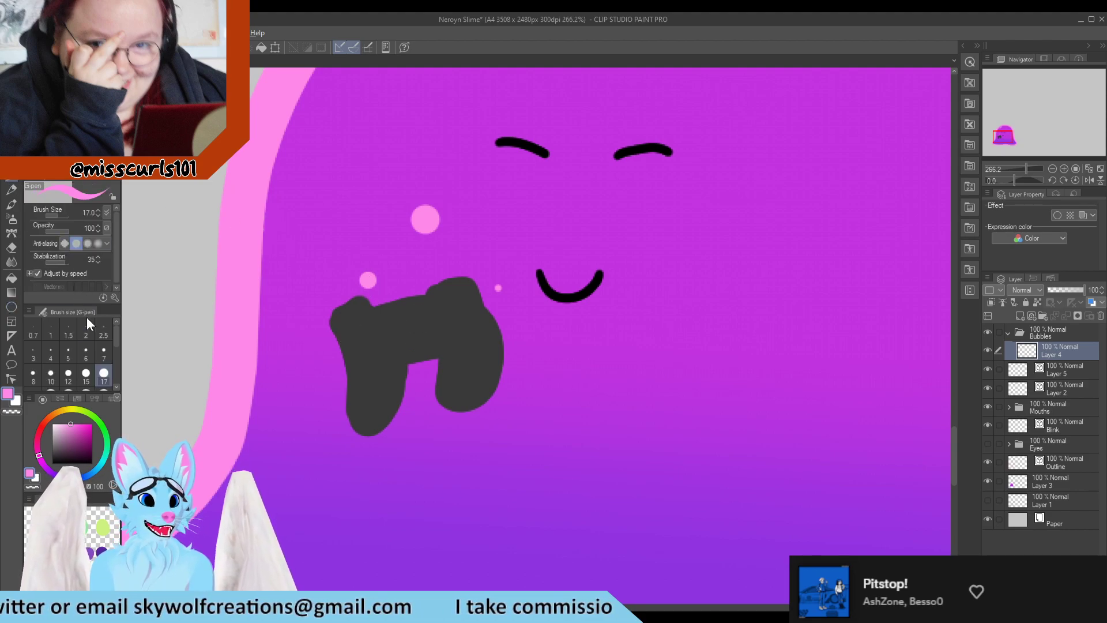
pyautogui.click(61, 423)
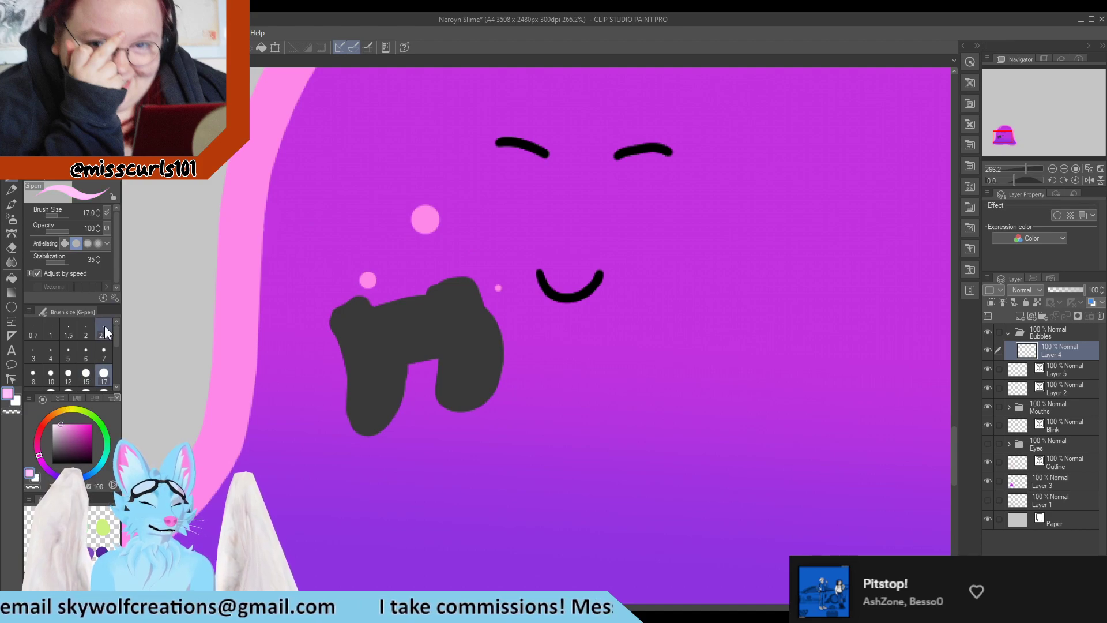
pyautogui.click(65, 352)
pyautogui.scroll(6, 377, 233)
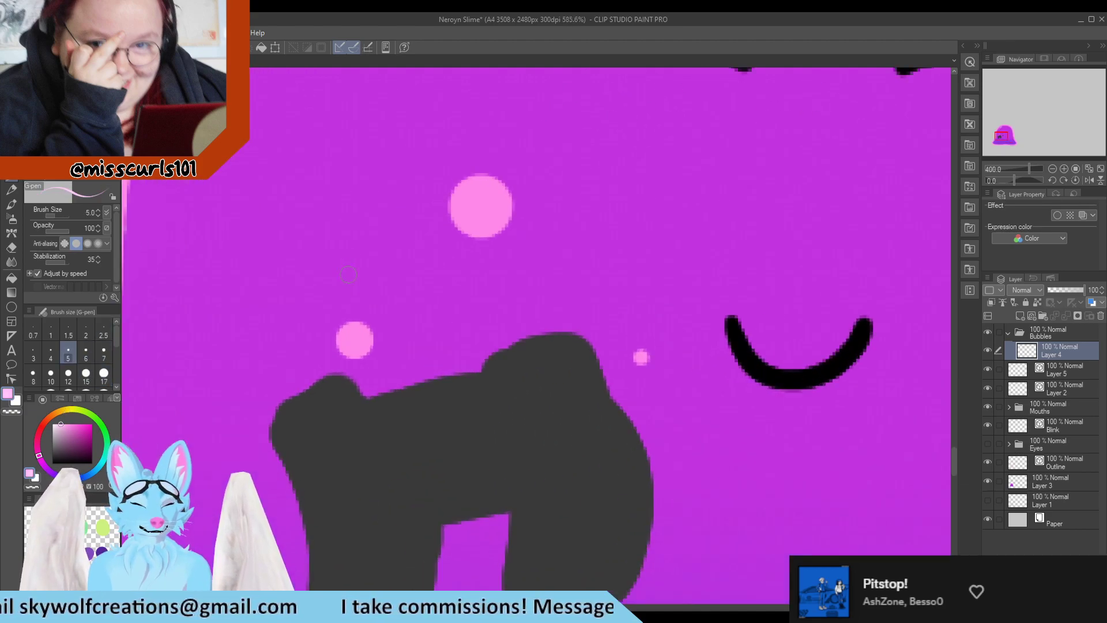
pyautogui.click(91, 331)
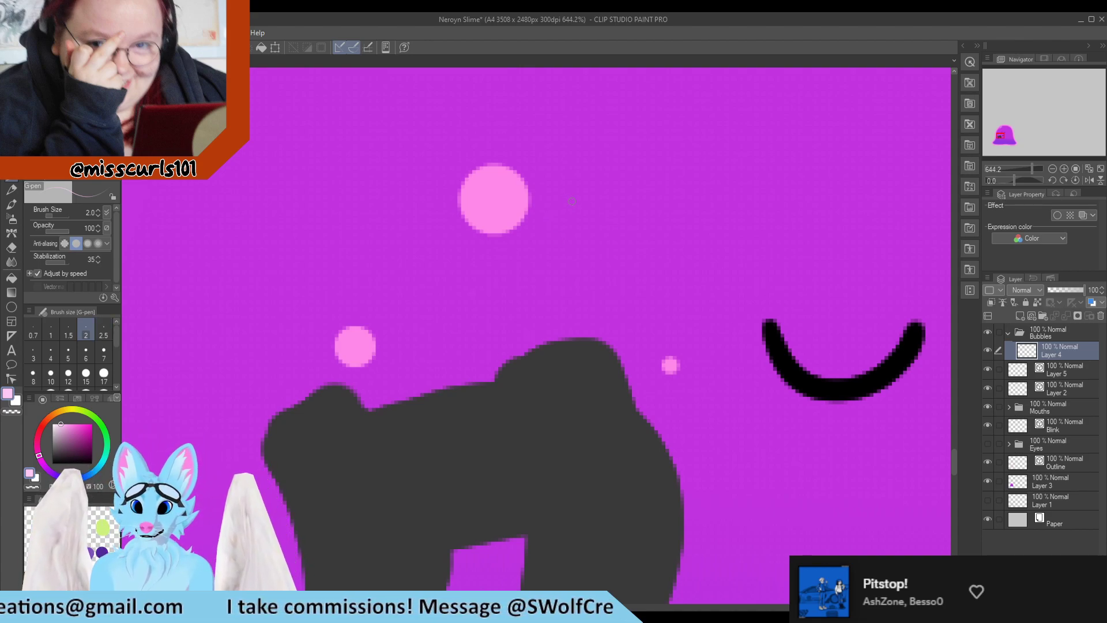
# Rename the bubble layer as Bubbles
pyautogui.click(986, 351)
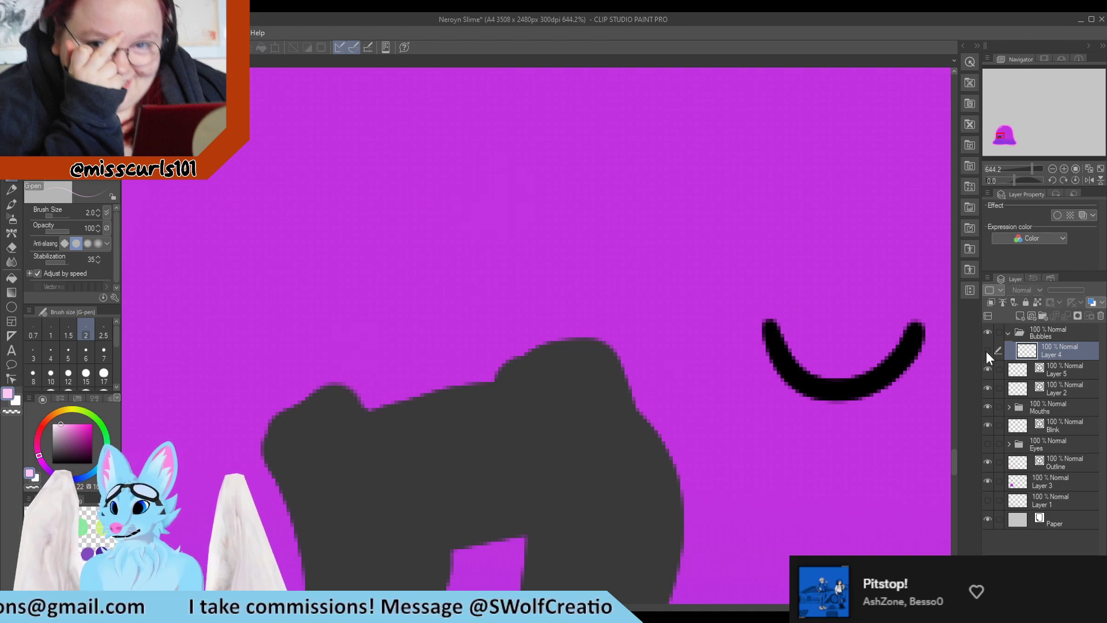
pyautogui.click(986, 351)
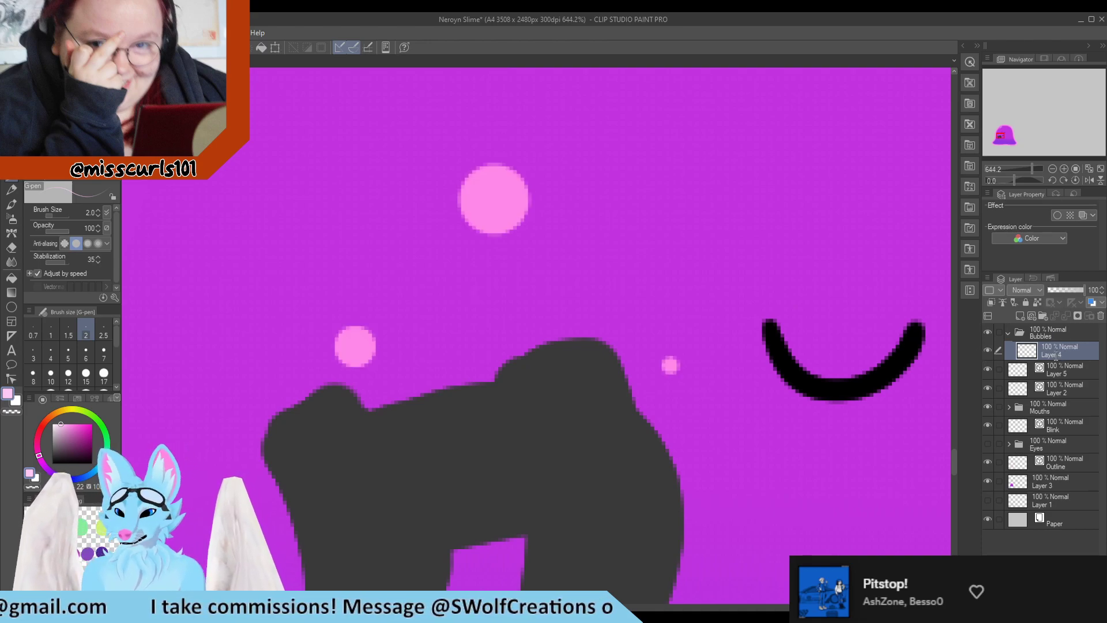
pyautogui.doubleClick(1053, 355)
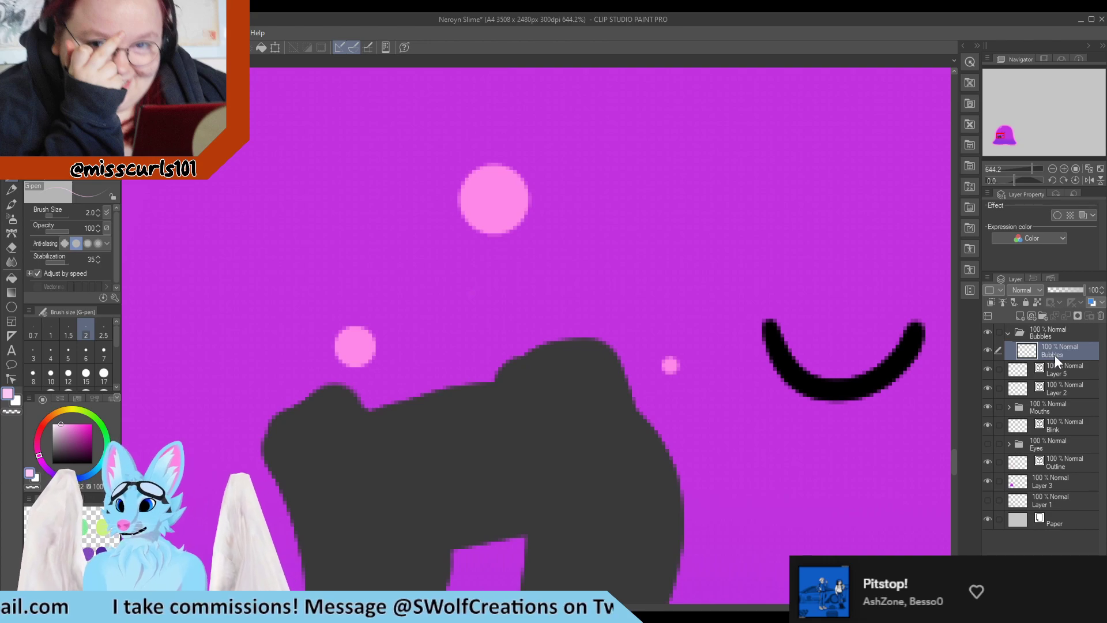
pyautogui.write('Bubbles')
pyautogui.press('Return')
# Add a Bubble highlight layer above Bubbles and draw small white highlights on the bubbles at brush size 3
pyautogui.click(1028, 316)
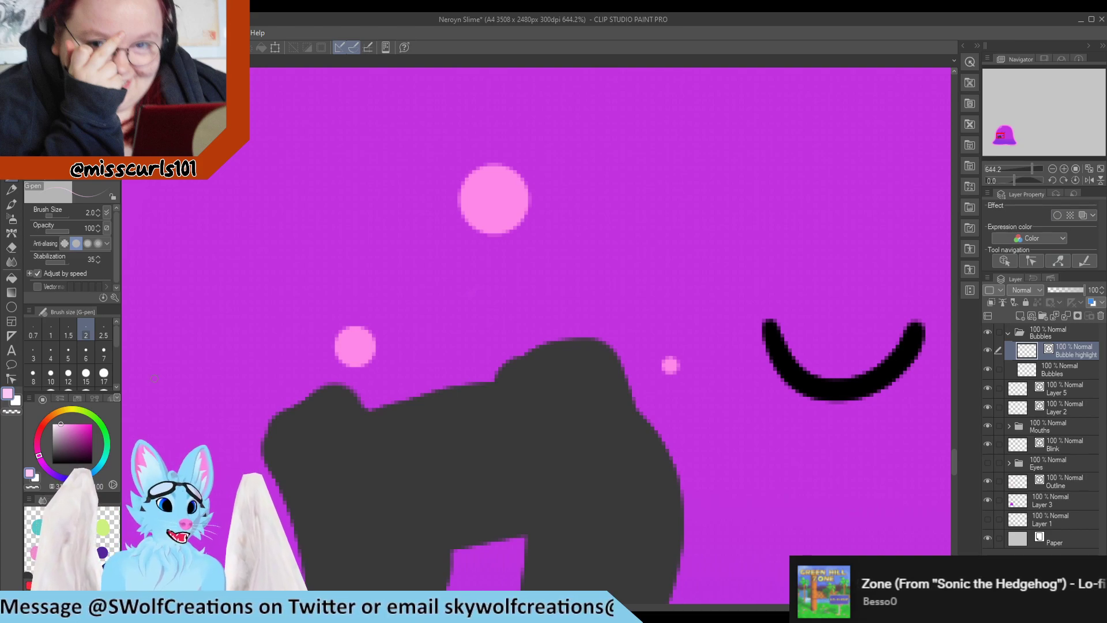
pyautogui.click(35, 350)
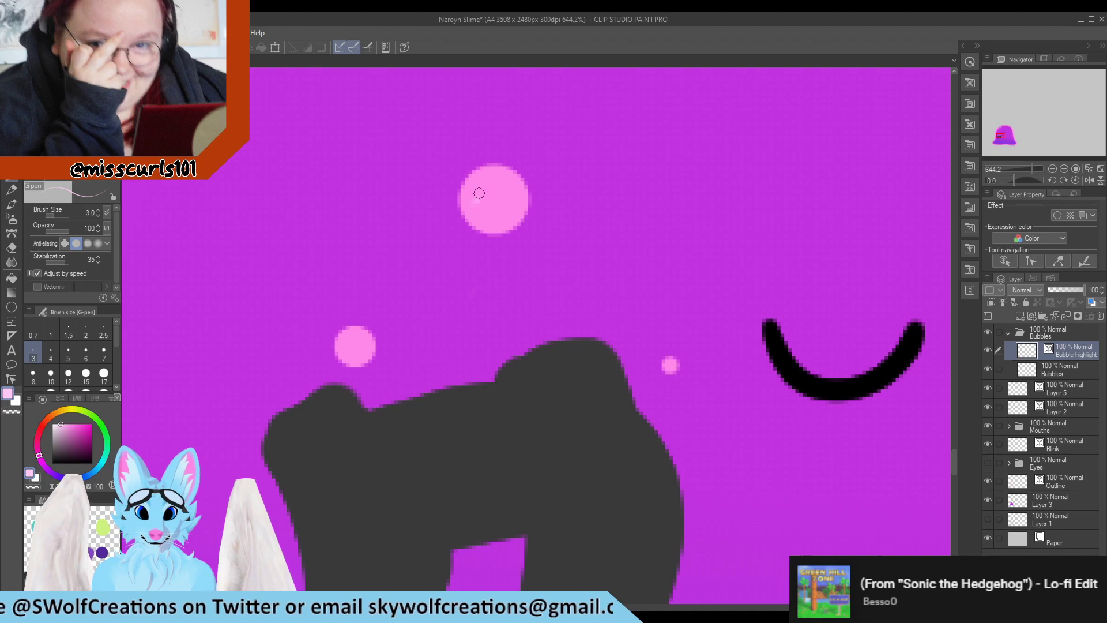
pyautogui.moveTo(469, 200); pyautogui.dragTo(498, 180)
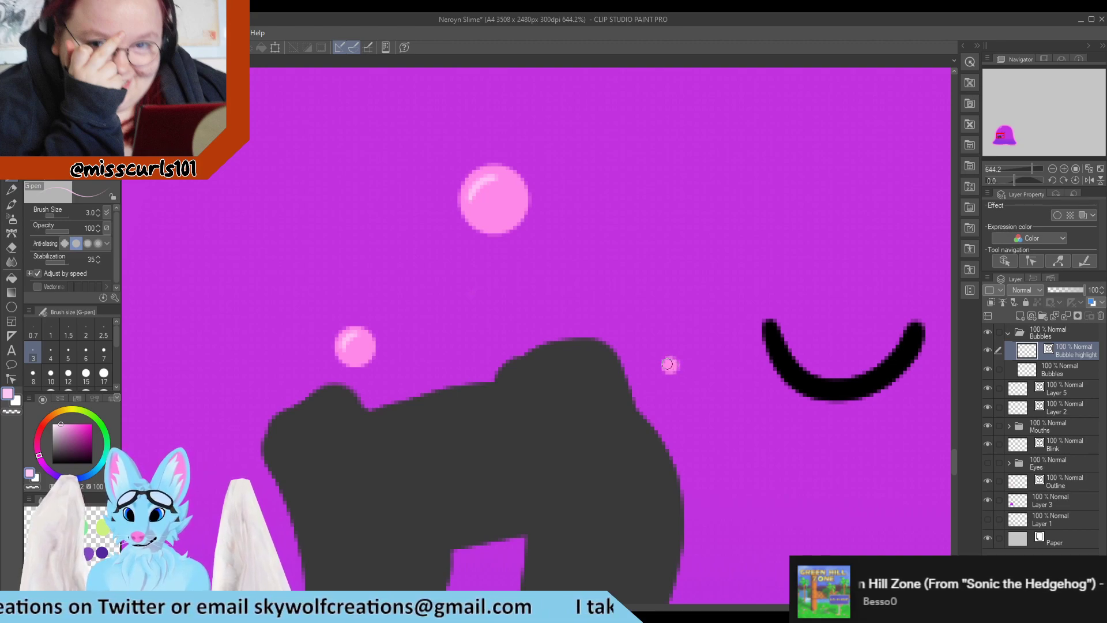
# Try moving the Bubble highlight layer below the Bubbles layer and move it back above
pyautogui.scroll(-8, 676, 363)
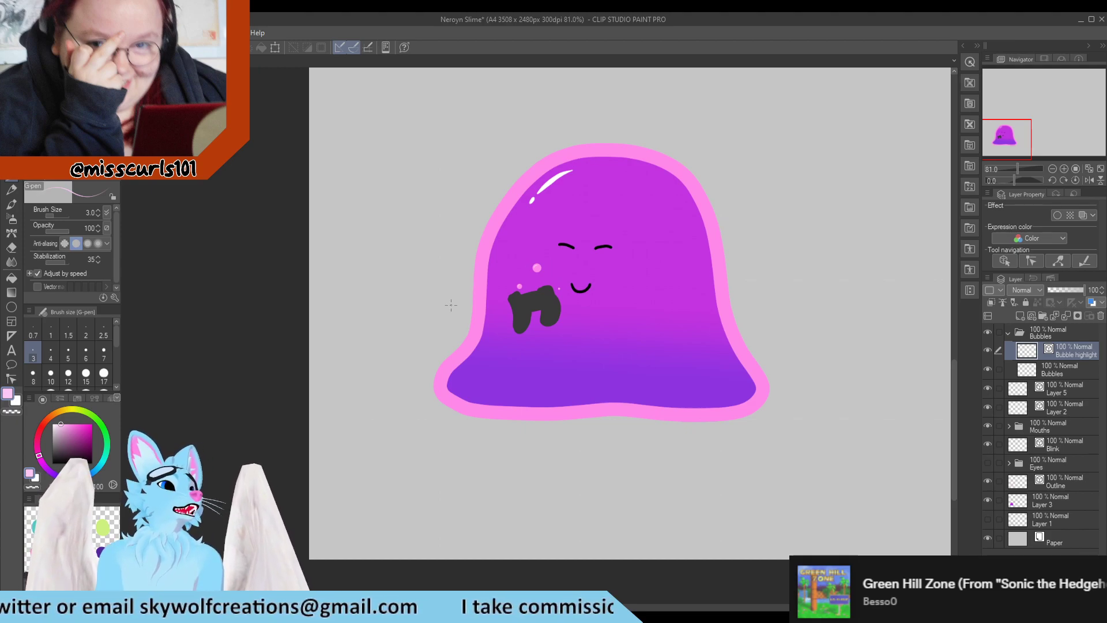
pyautogui.scroll(3, 588, 326)
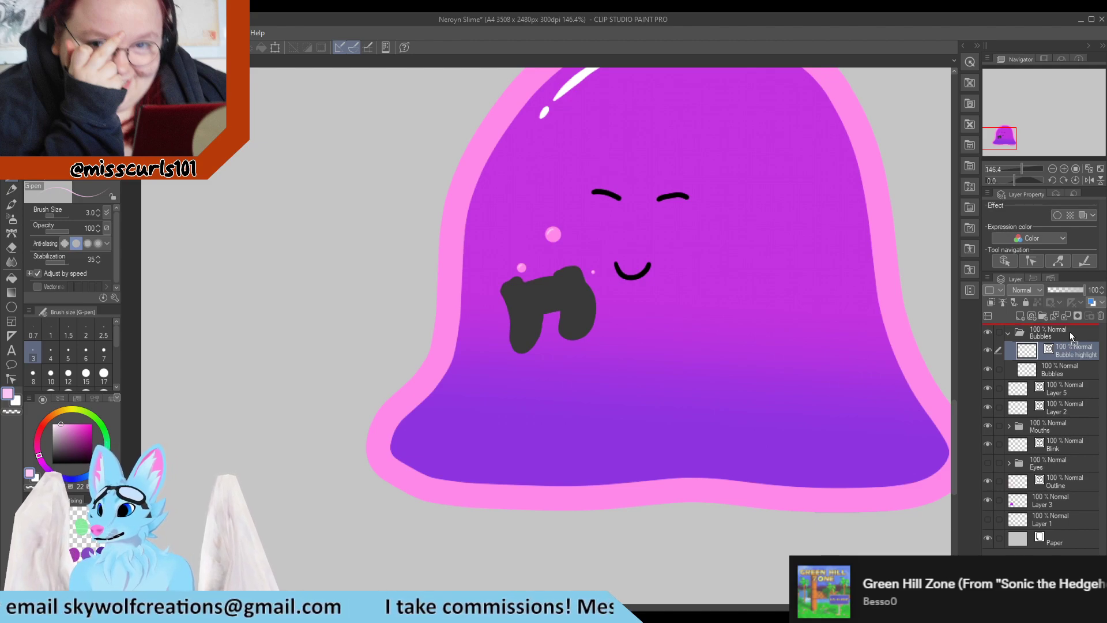
pyautogui.moveTo(1070, 330); pyautogui.dragTo(1052, 351)
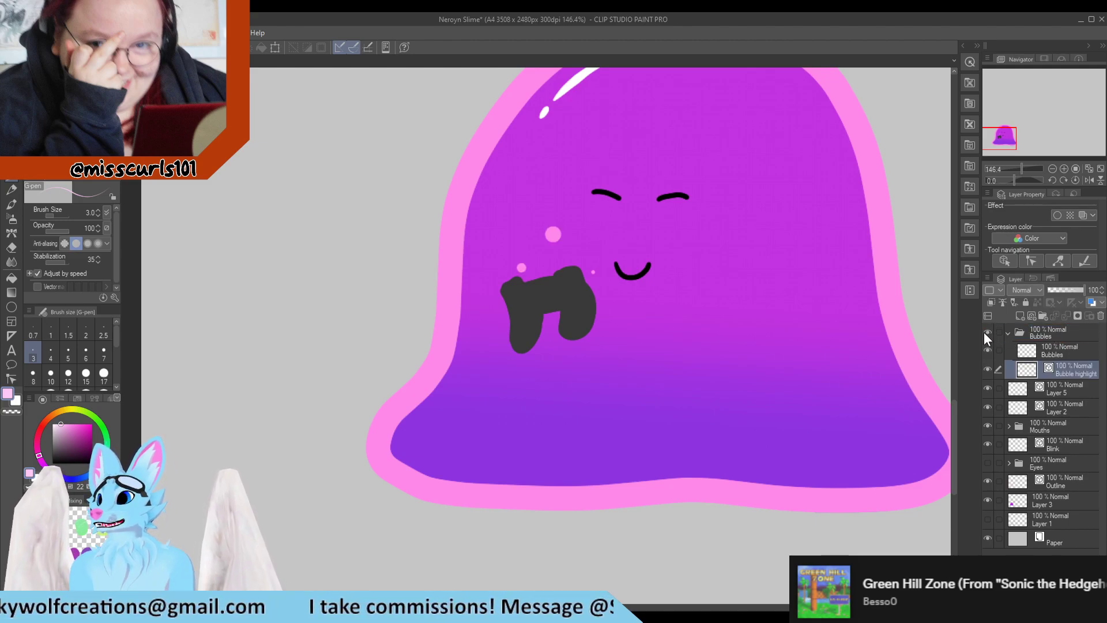
pyautogui.moveTo(1052, 366); pyautogui.dragTo(1051, 346)
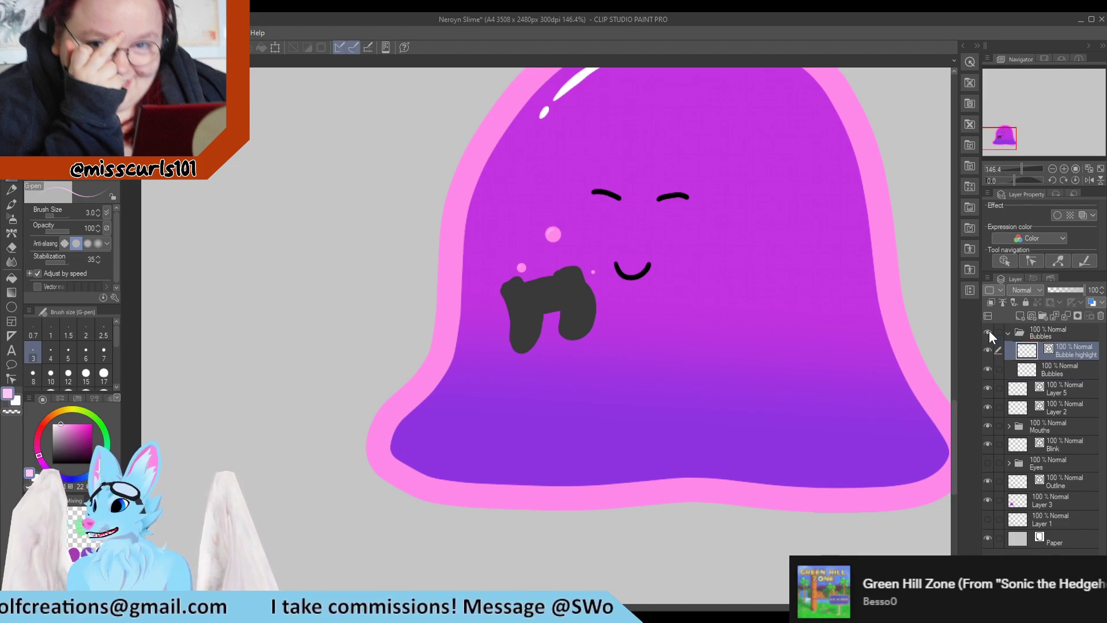
# Toggle the Bubbles folder's visibility to check it and collapse the folder
pyautogui.click(988, 332)
pyautogui.click(988, 331)
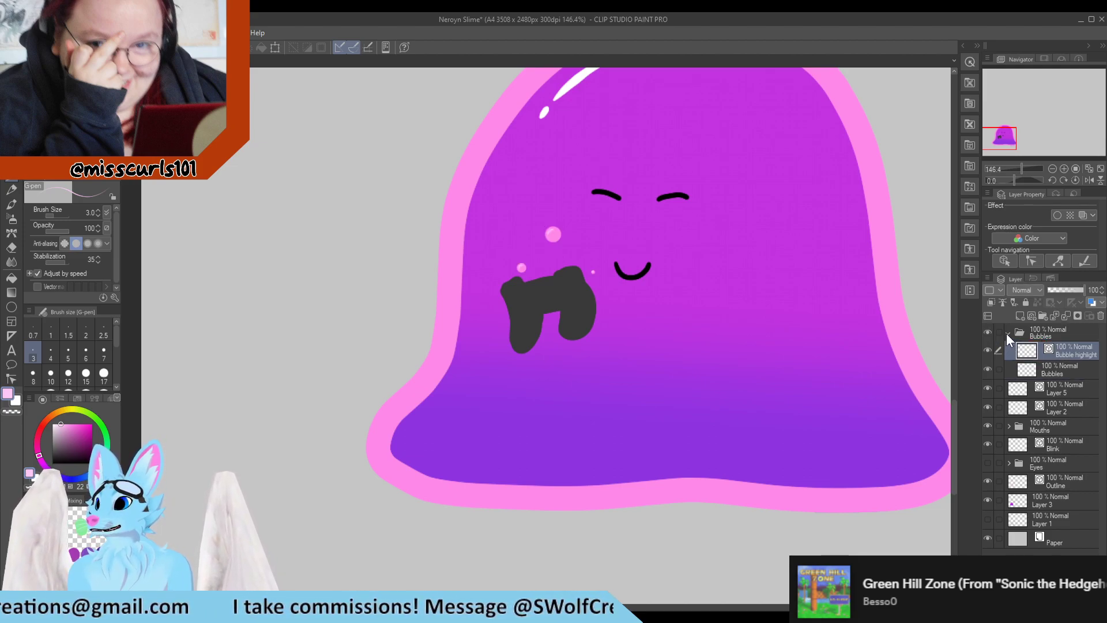
pyautogui.click(1006, 333)
# Rename Layer 2, which holds the controller, as Controller
pyautogui.scroll(-5, 444, 306)
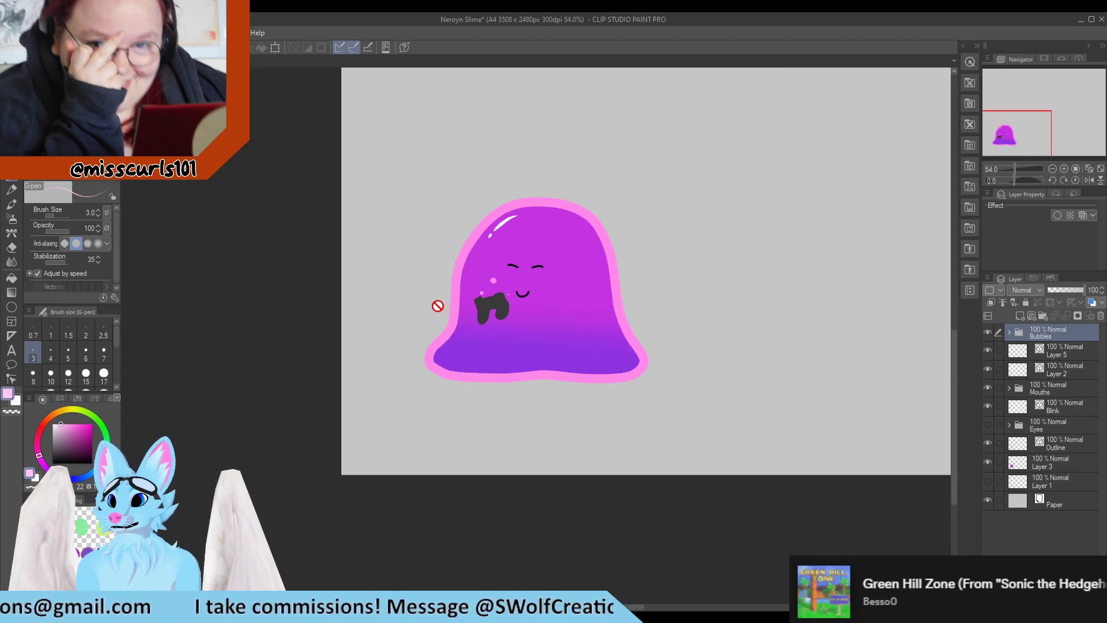
pyautogui.scroll(5, 470, 309)
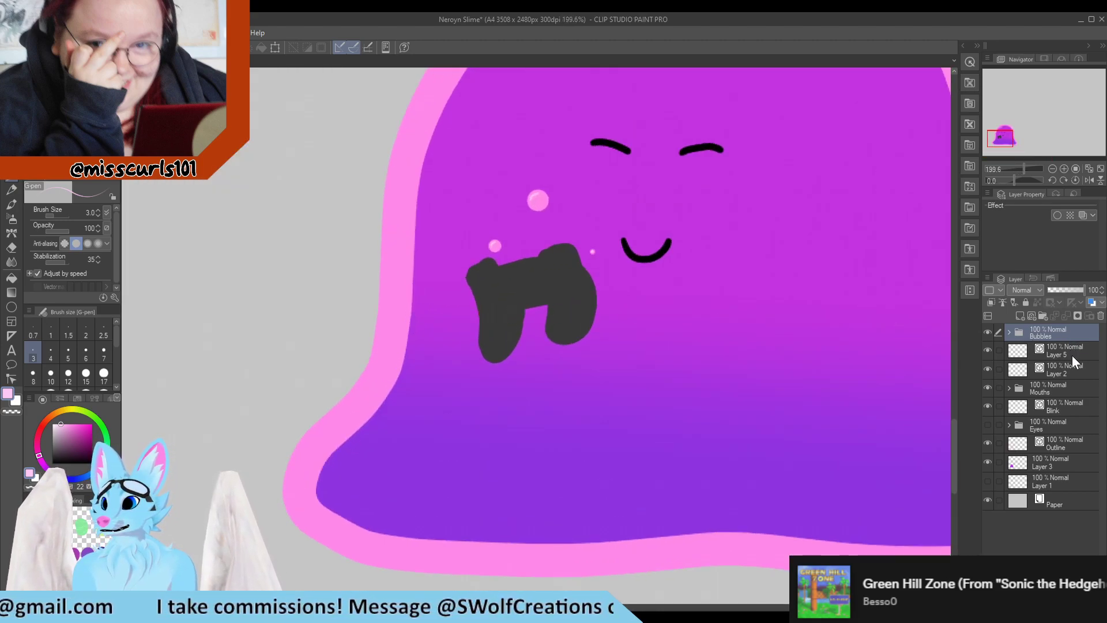
pyautogui.click(1071, 353)
pyautogui.click(1022, 370)
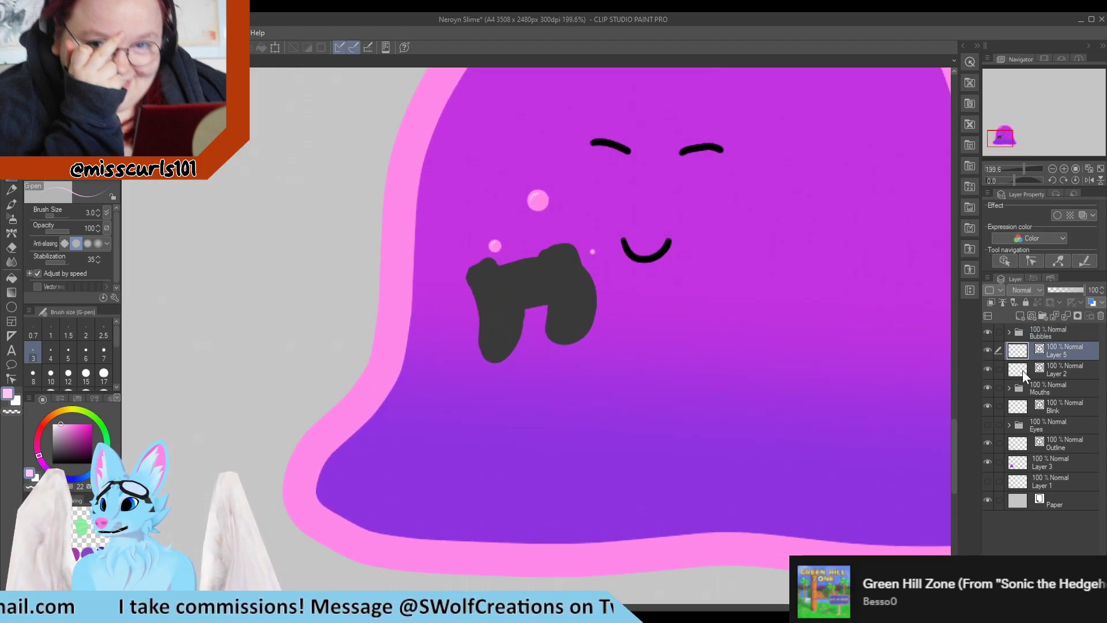
pyautogui.click(985, 369)
pyautogui.click(986, 369)
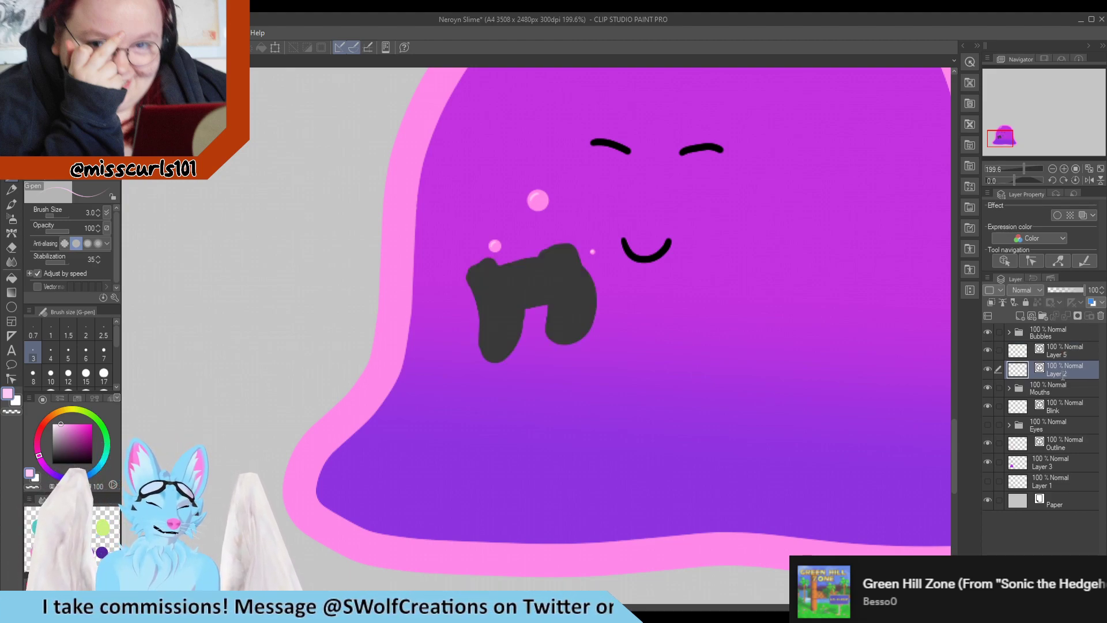
pyautogui.write('Controller')
pyautogui.press('Return')
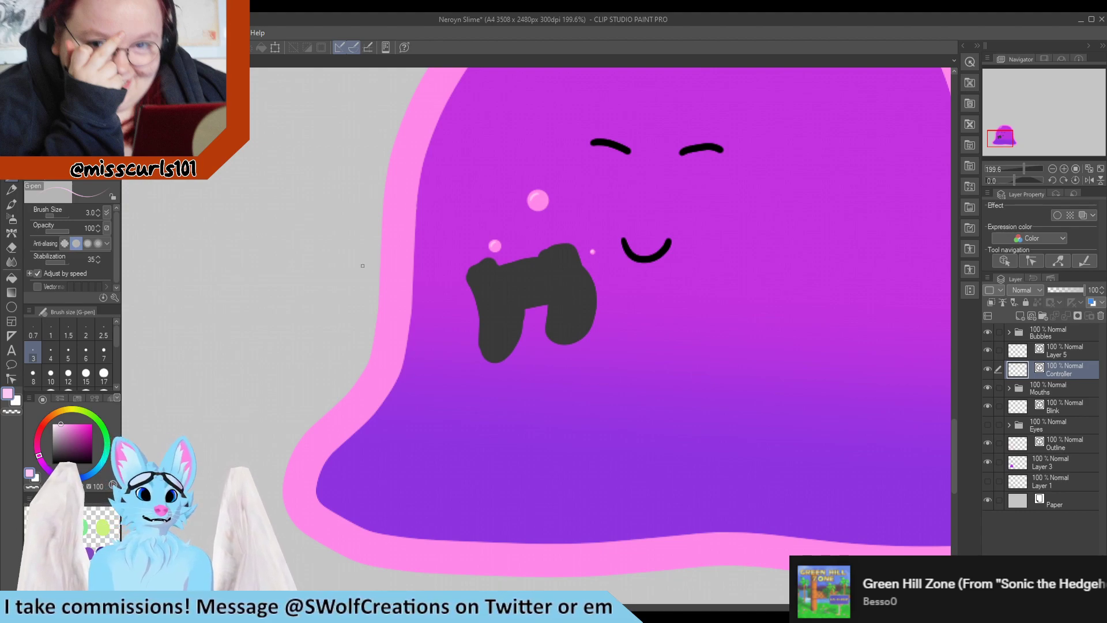
# Adjust a control point on the controller's left grip outline with the Control point tool
pyautogui.click(11, 378)
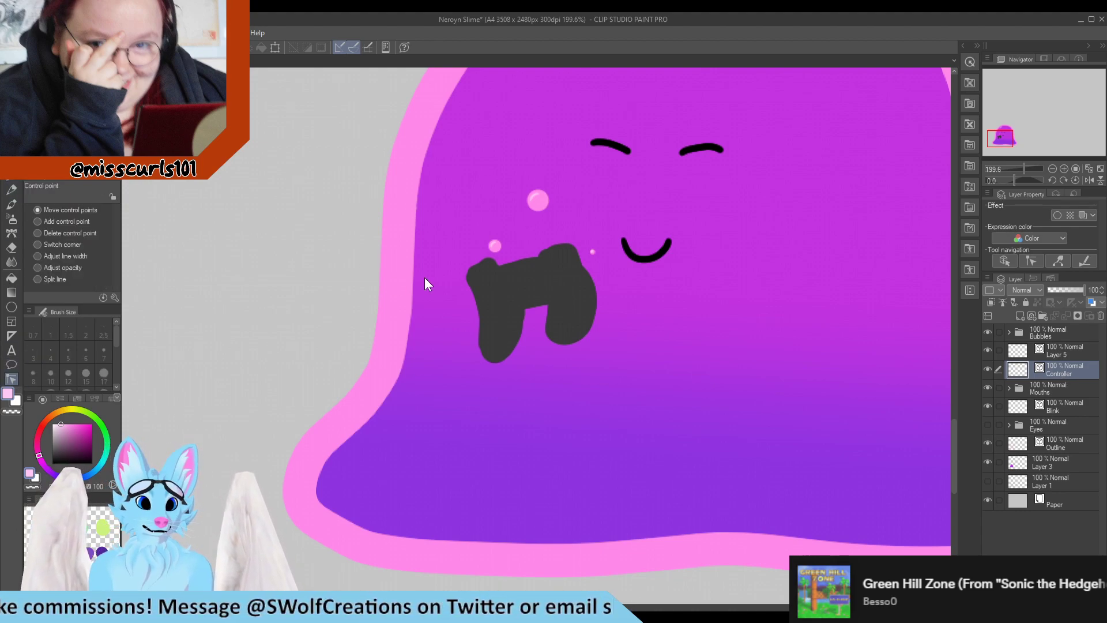
pyautogui.scroll(2, 464, 277)
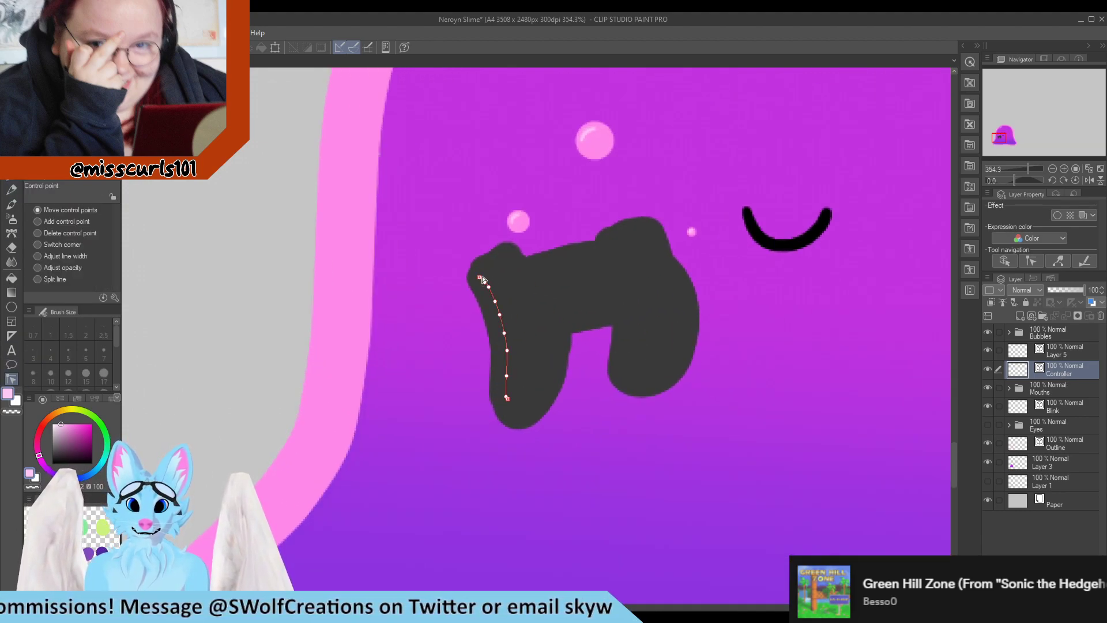
pyautogui.moveTo(480, 271); pyautogui.dragTo(477, 280)
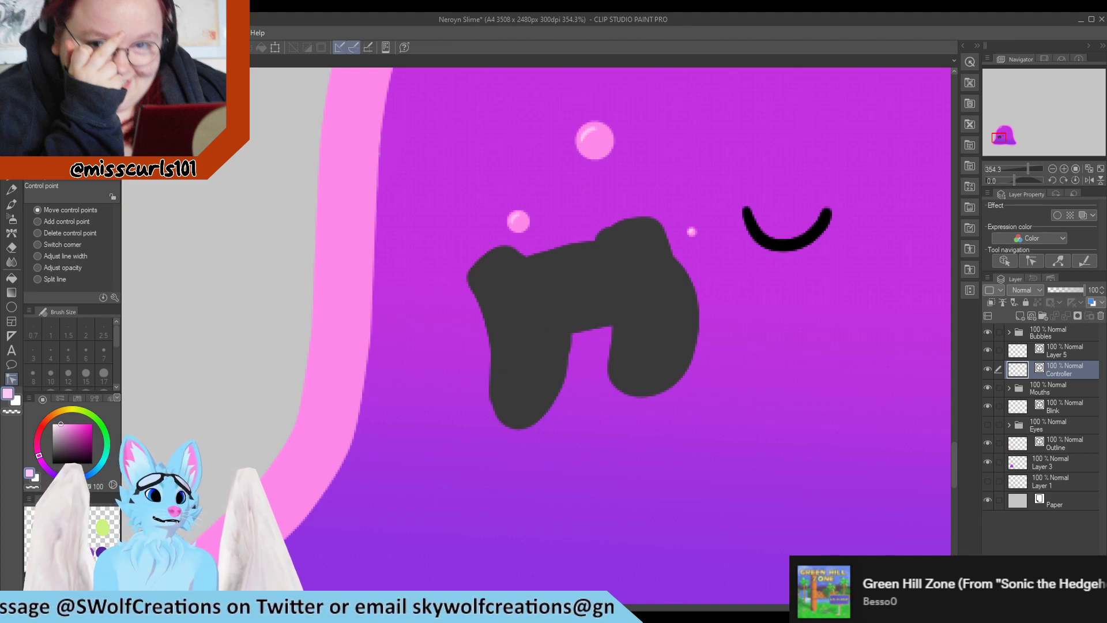
# Reshape the controller's right grip outline with Pinch vector line
pyautogui.click(70, 100)
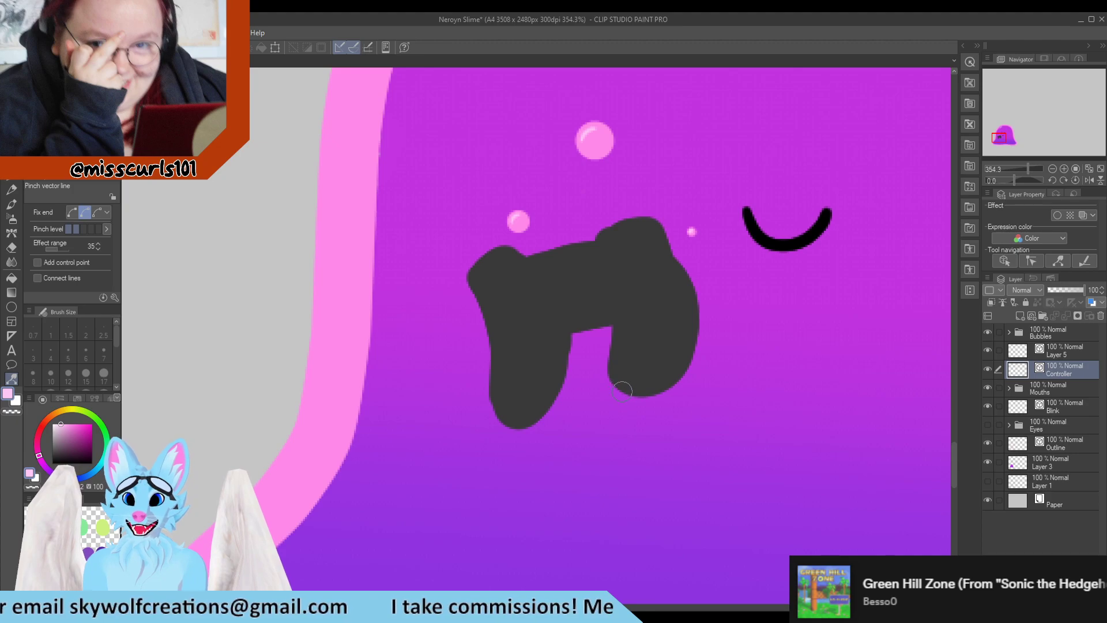
pyautogui.moveTo(625, 385)
pyautogui.mouseDown()
pyautogui.moveTo(630, 398)
pyautogui.moveTo(635, 390)
pyautogui.mouseUp()
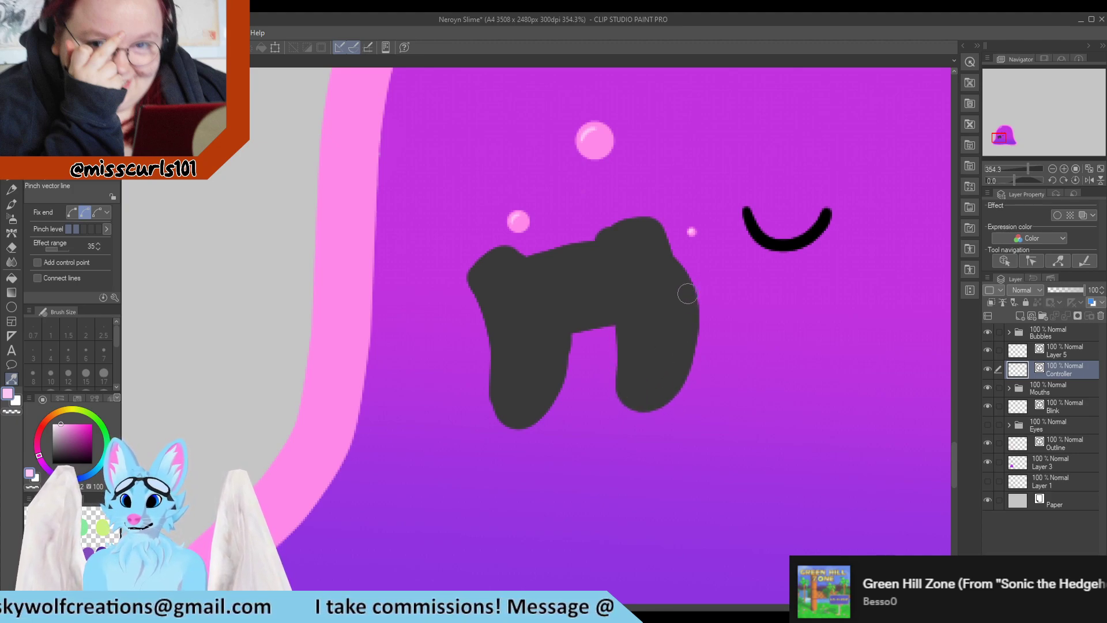
pyautogui.moveTo(663, 254); pyautogui.dragTo(670, 260)
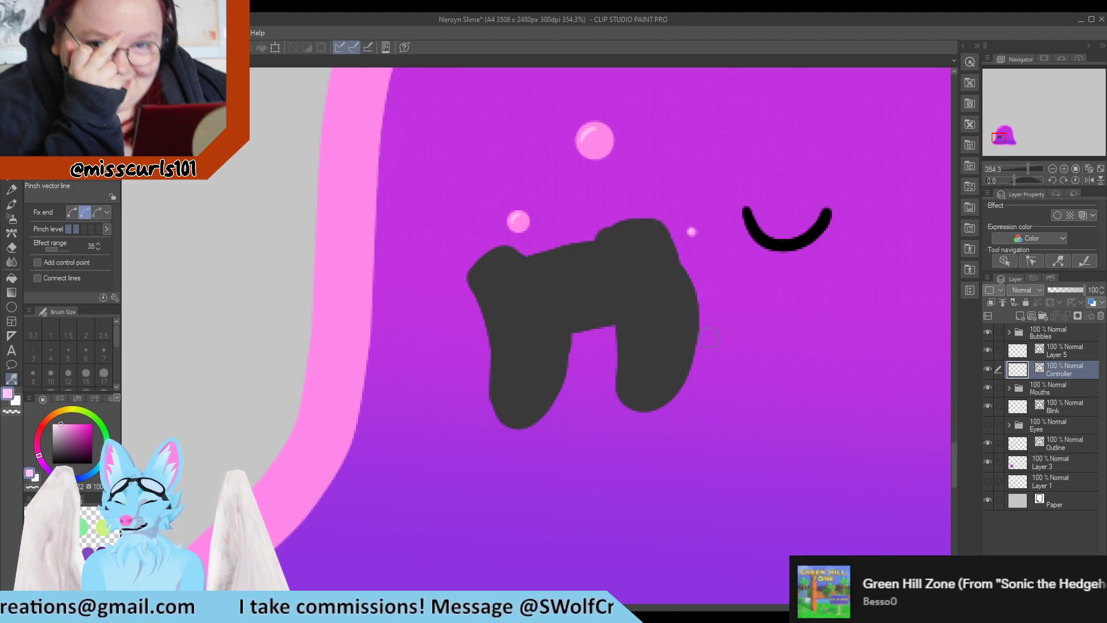
# Toggle the Controller layer's and Mouths folder's visibility to compare the drawing
pyautogui.click(987, 369)
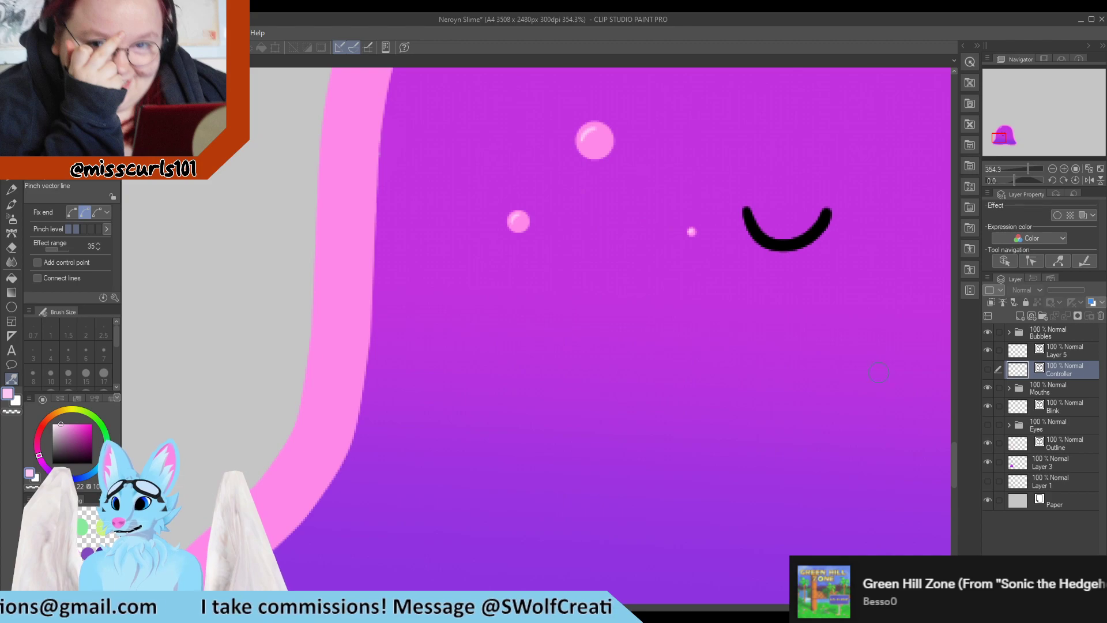
pyautogui.click(987, 387)
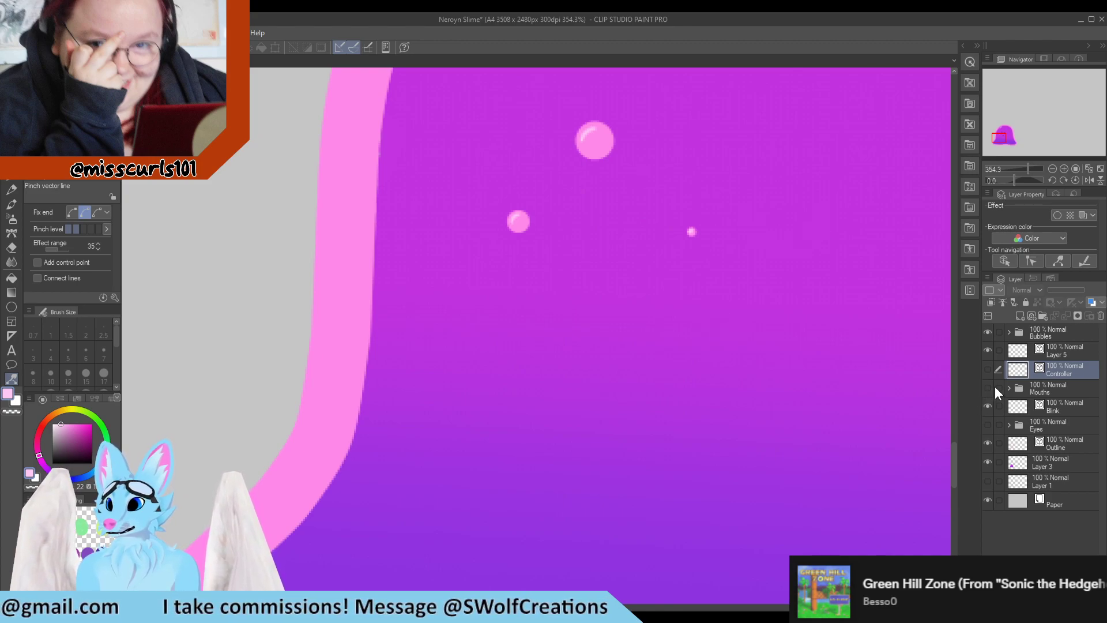
pyautogui.click(987, 387)
pyautogui.click(987, 369)
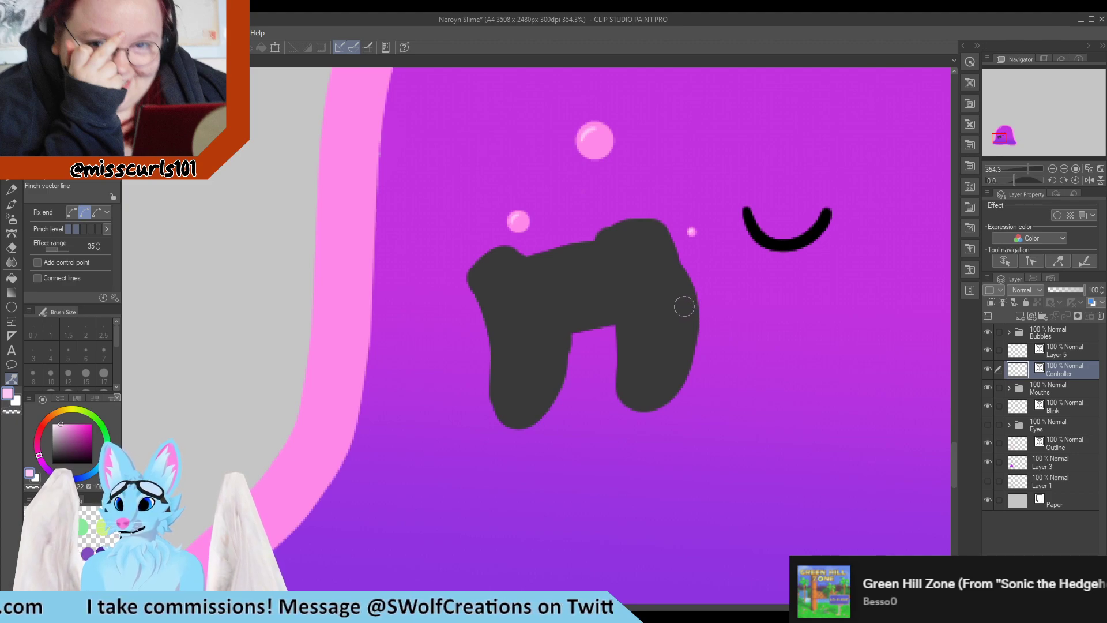
# Refine the right grip's inner and lower edges with Pinch vector line
pyautogui.click(66, 87)
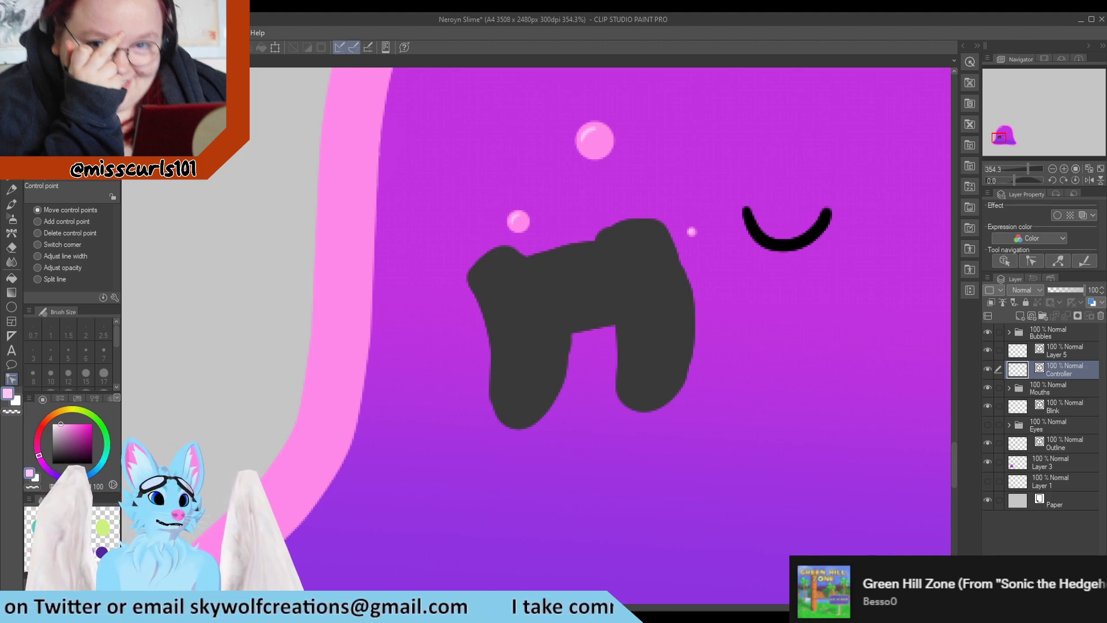
pyautogui.click(63, 98)
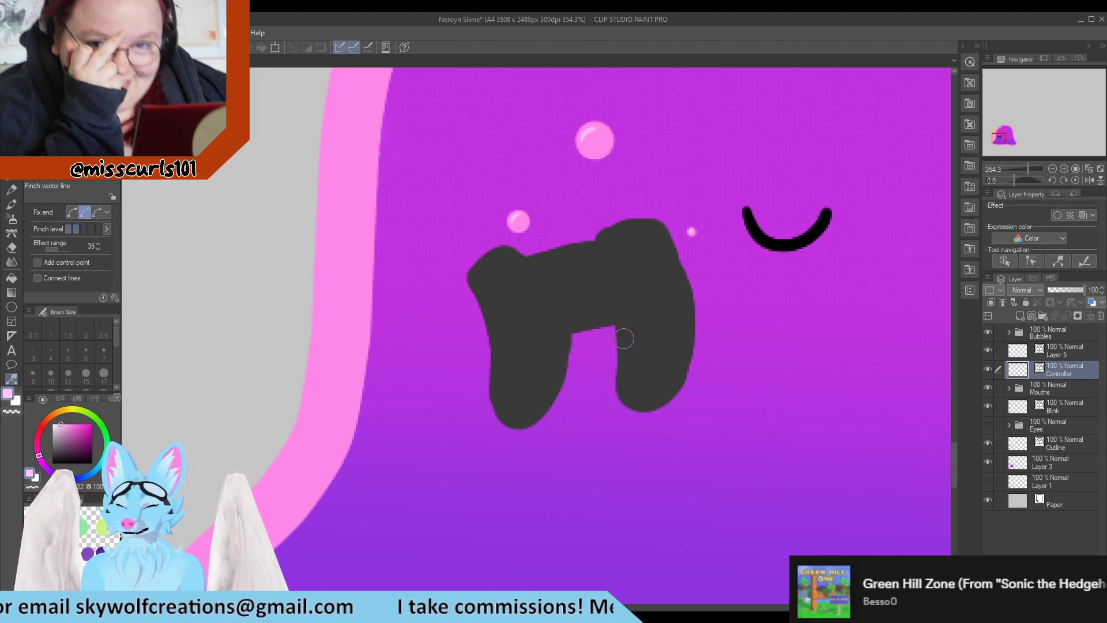
pyautogui.moveTo(685, 334); pyautogui.dragTo(679, 335)
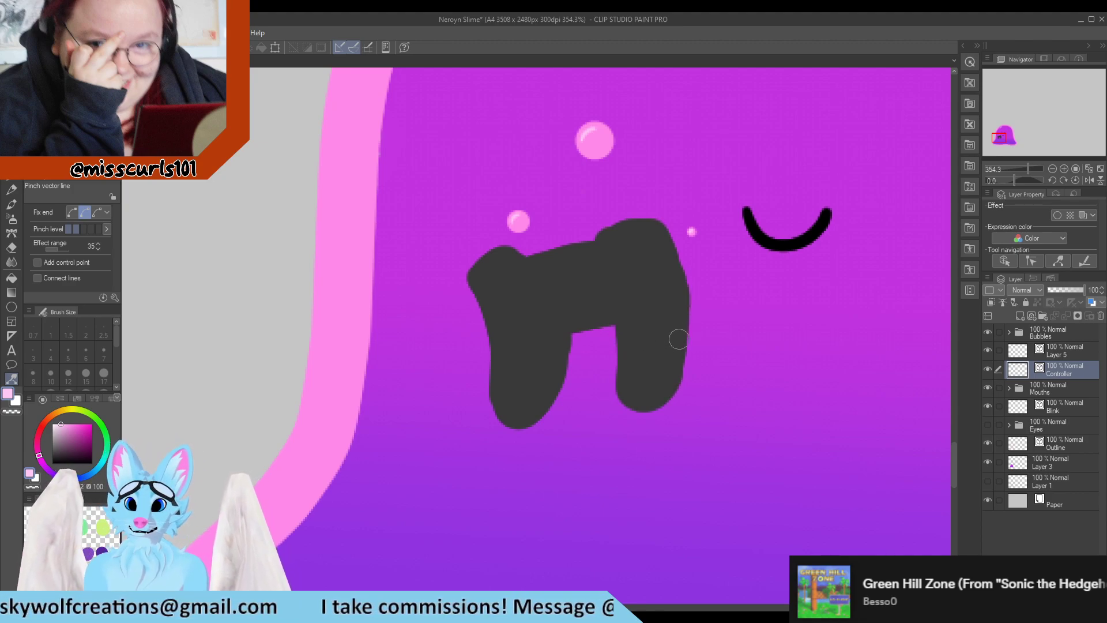
pyautogui.moveTo(645, 401); pyautogui.dragTo(653, 407)
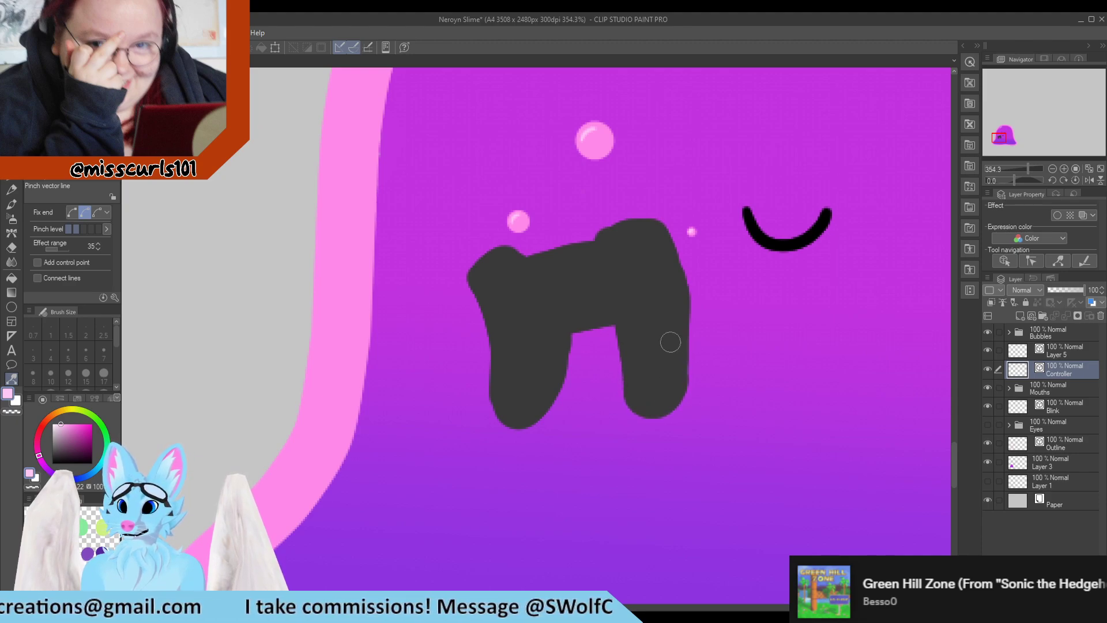
pyautogui.moveTo(670, 342); pyautogui.dragTo(677, 323)
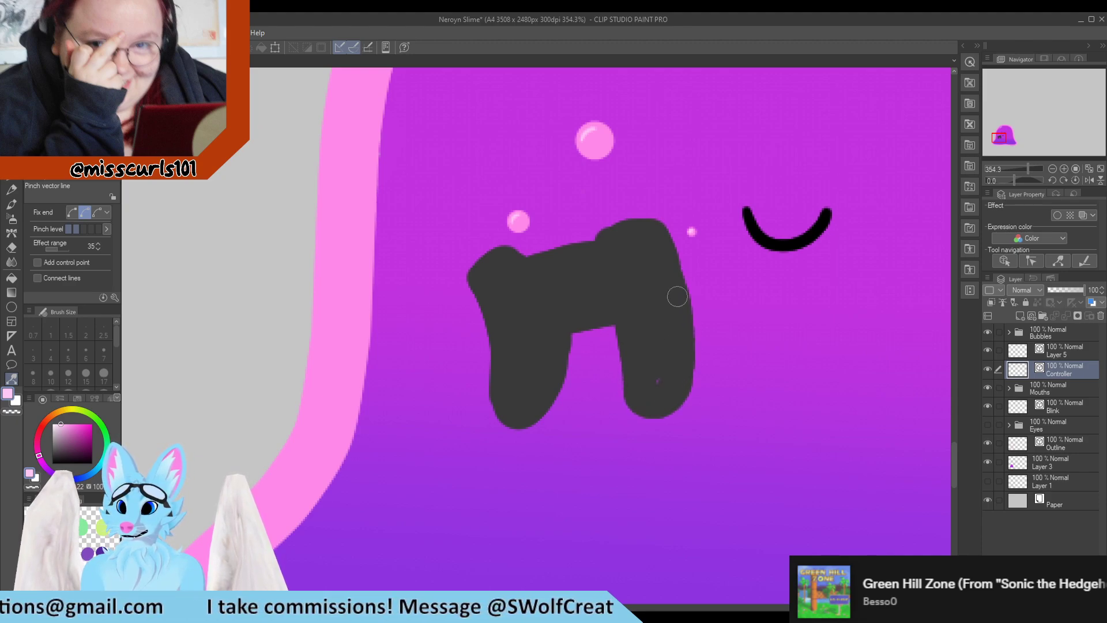
pyautogui.moveTo(668, 378); pyautogui.dragTo(664, 380)
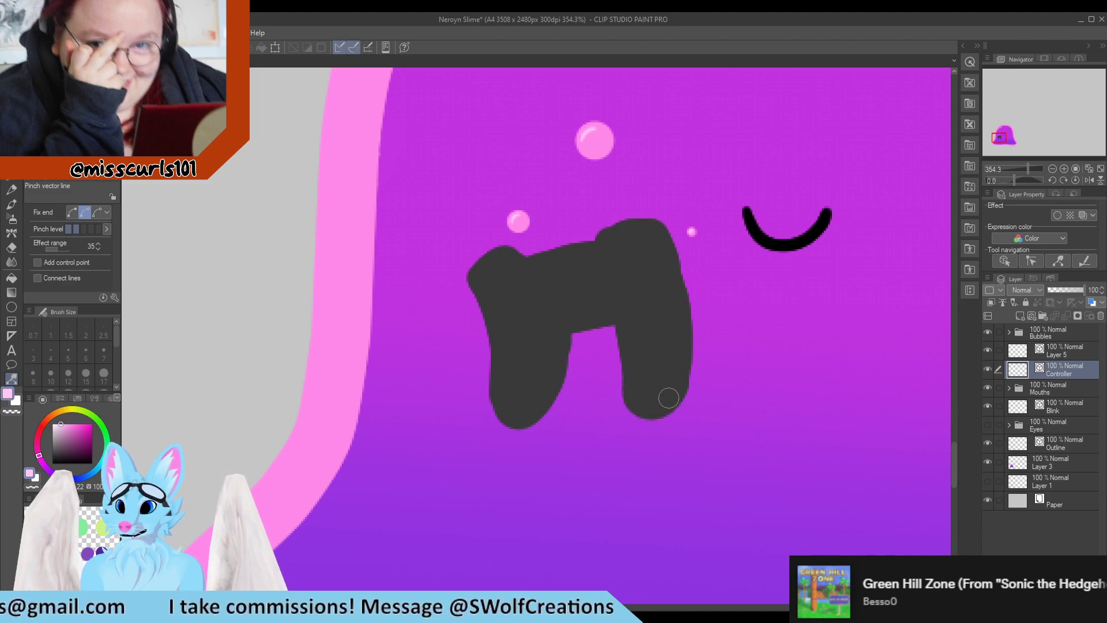
# Adjust a control point on the right grip's inner highlight line with the Control point tool
pyautogui.scroll(-5, 587, 413)
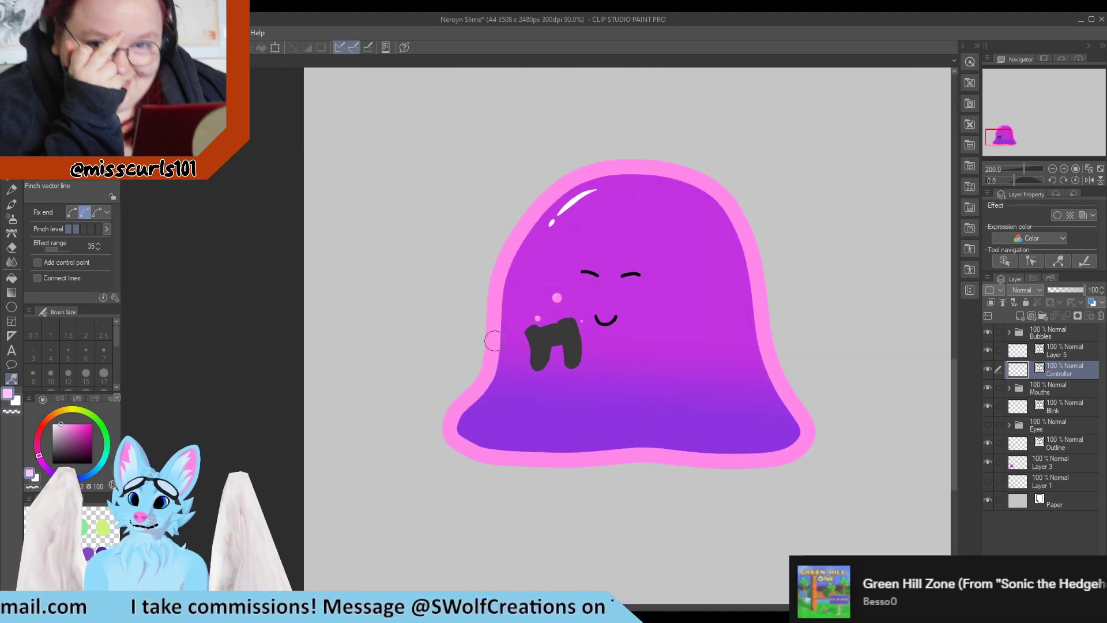
pyautogui.scroll(4, 580, 332)
pyautogui.scroll(2, 581, 333)
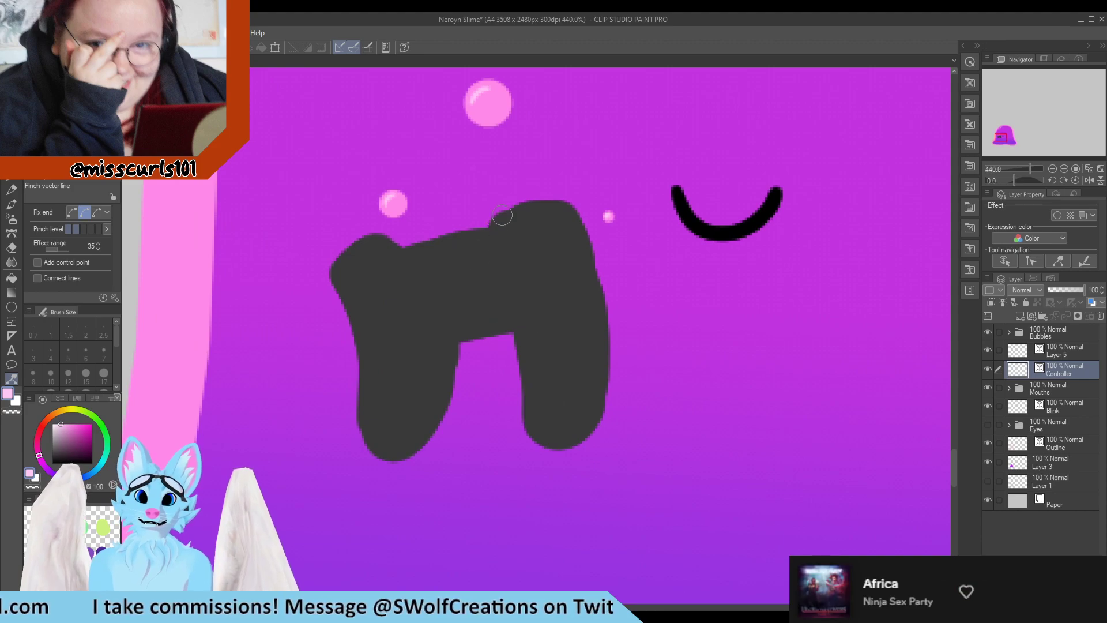
pyautogui.click(69, 84)
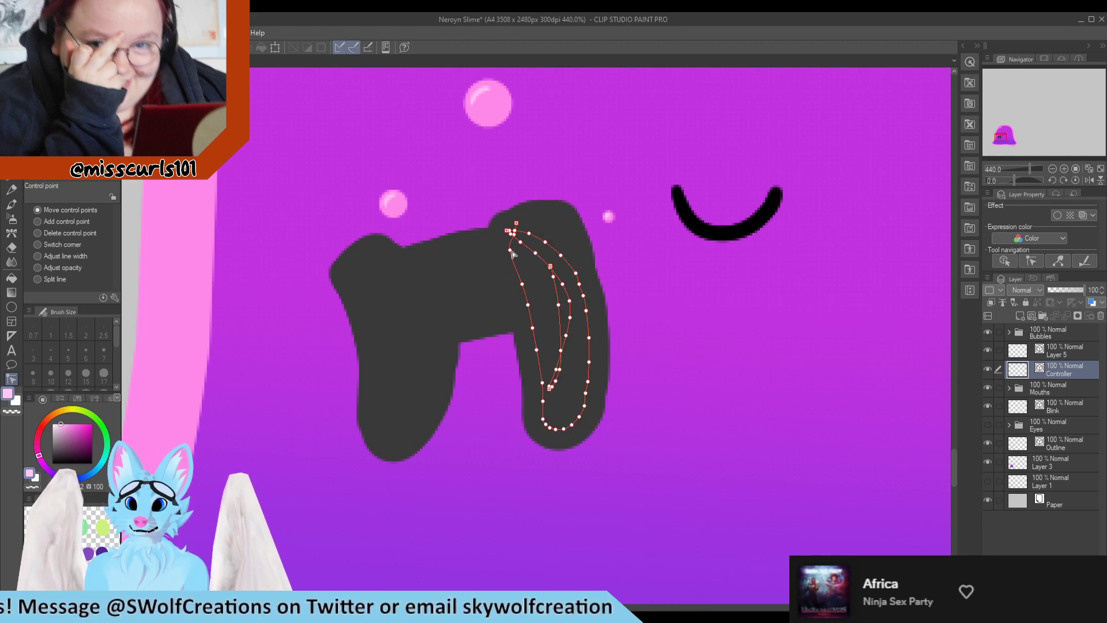
pyautogui.moveTo(510, 250); pyautogui.dragTo(523, 253)
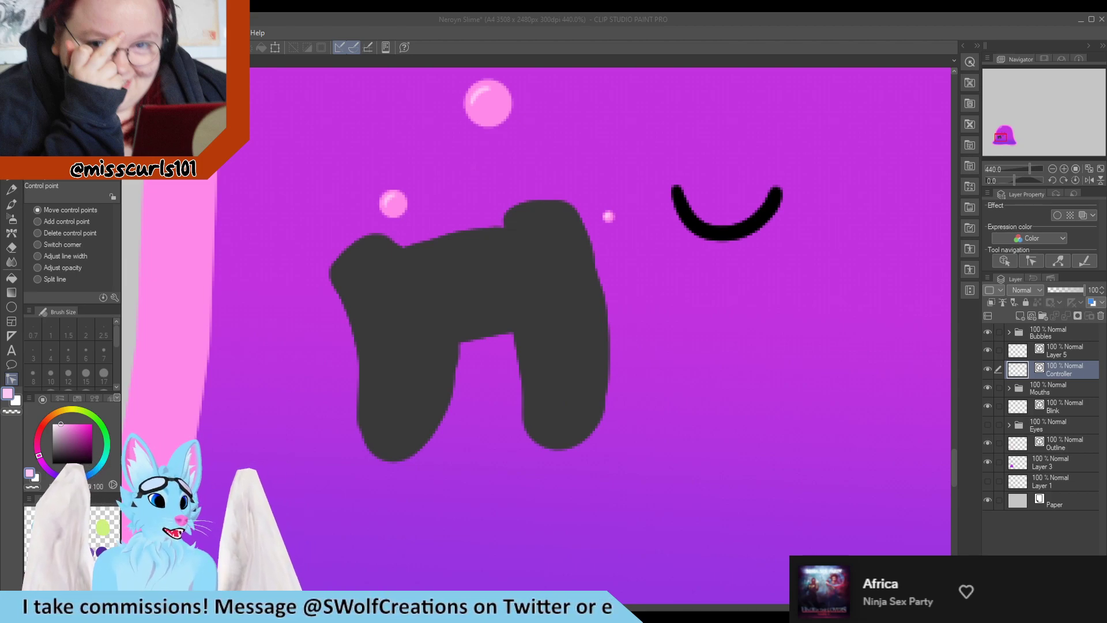
pyautogui.scroll(-10, 259, 285)
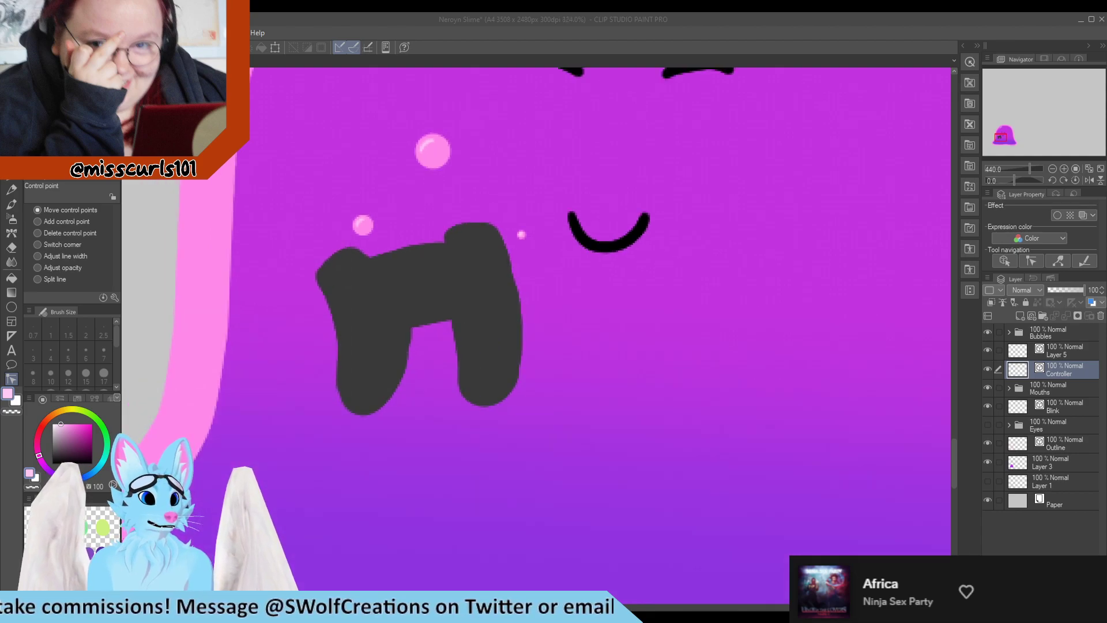
# Try cropping the canvas to a rectangular selection around the slime character
pyautogui.press('m')
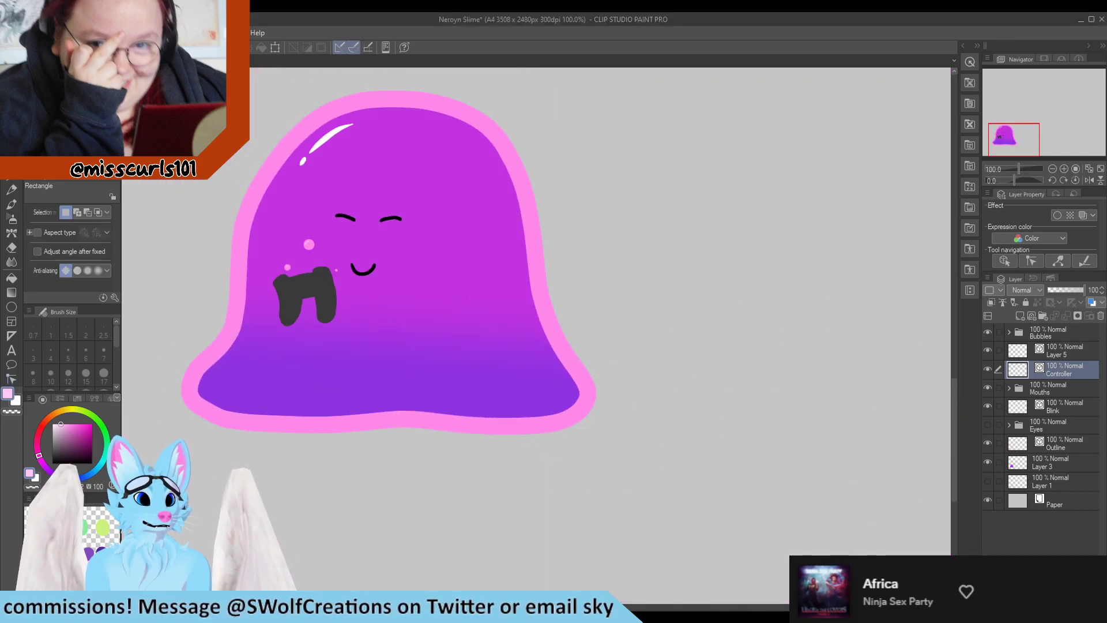
pyautogui.moveTo(167, 91); pyautogui.dragTo(664, 451)
pyautogui.scroll(-3, 670, 454)
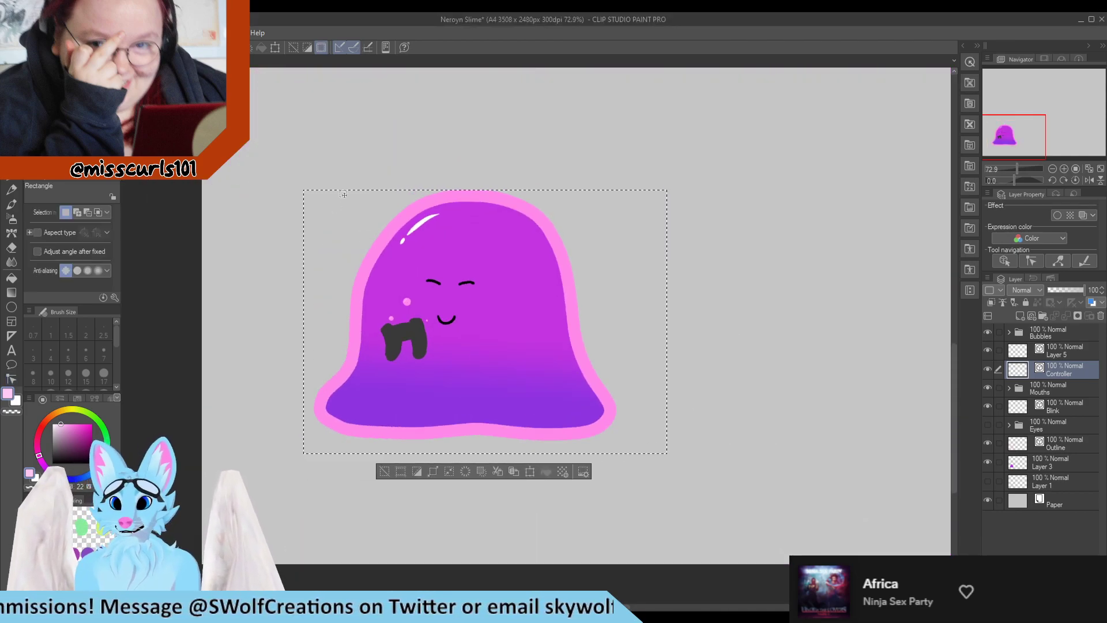
pyautogui.click(338, 185)
pyautogui.moveTo(321, 183); pyautogui.dragTo(623, 459)
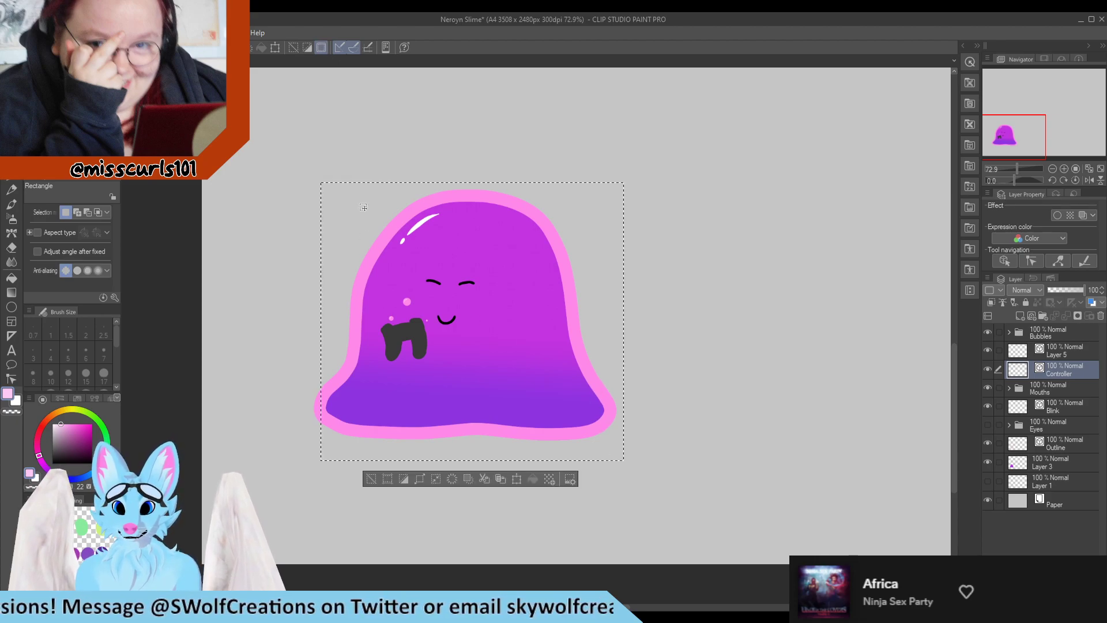
pyautogui.moveTo(285, 157); pyautogui.dragTo(634, 456)
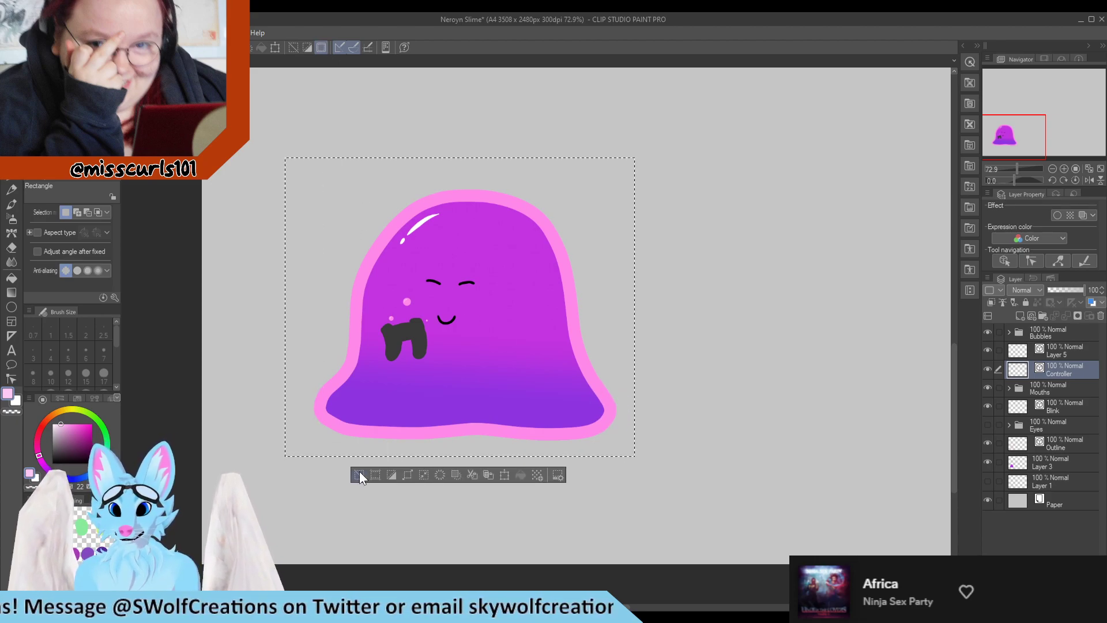
pyautogui.click(407, 474)
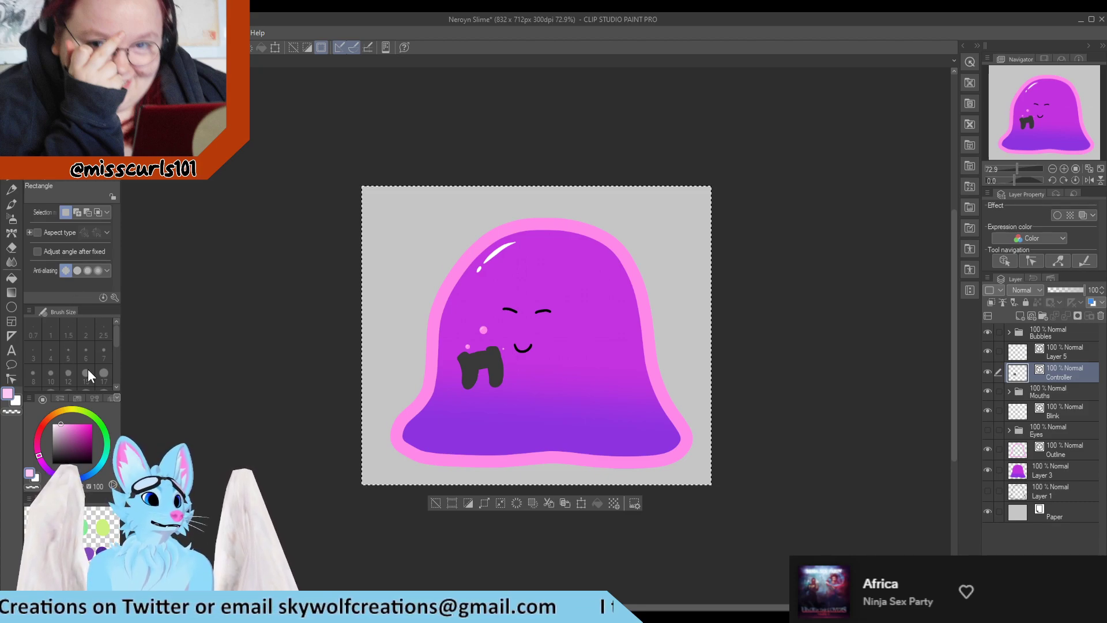
pyautogui.hotkey('ctrl', 't')
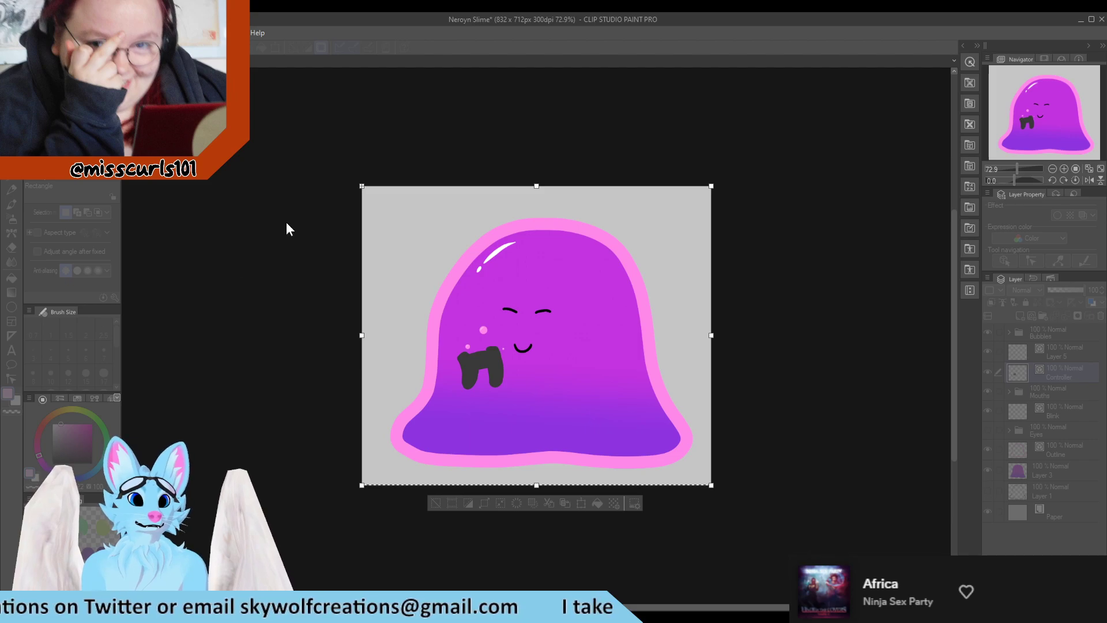
pyautogui.press('Escape')
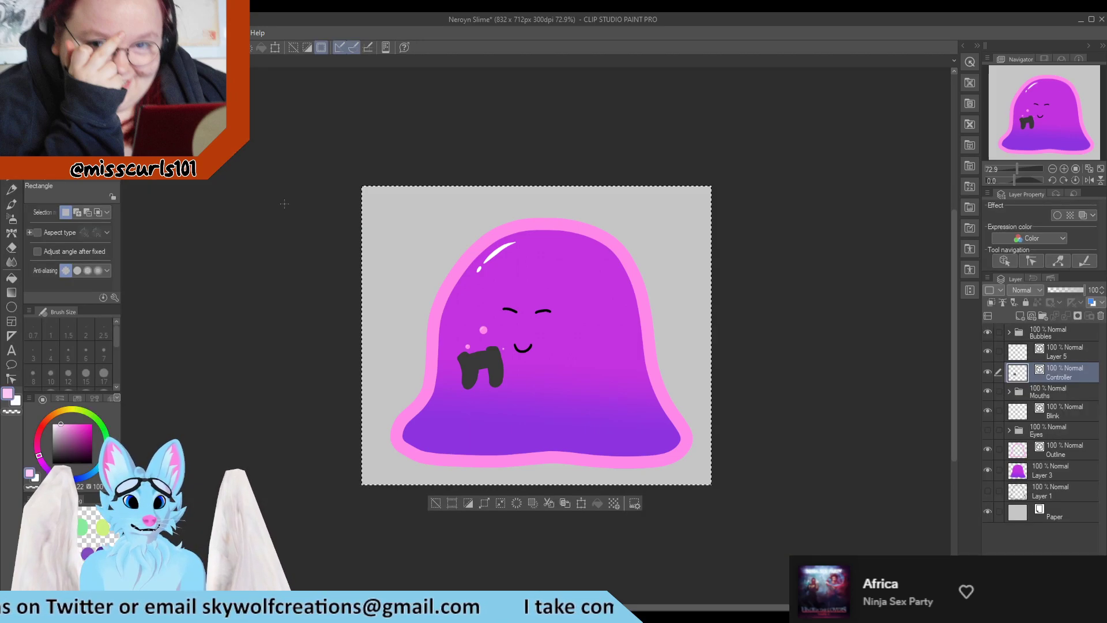
pyautogui.hotkey('ctrl', 'z')
# Smooth the controller's right grip inner edge and upper corner with Pinch vector line
pyautogui.scroll(-2, 308, 296)
pyautogui.scroll(-3, 469, 298)
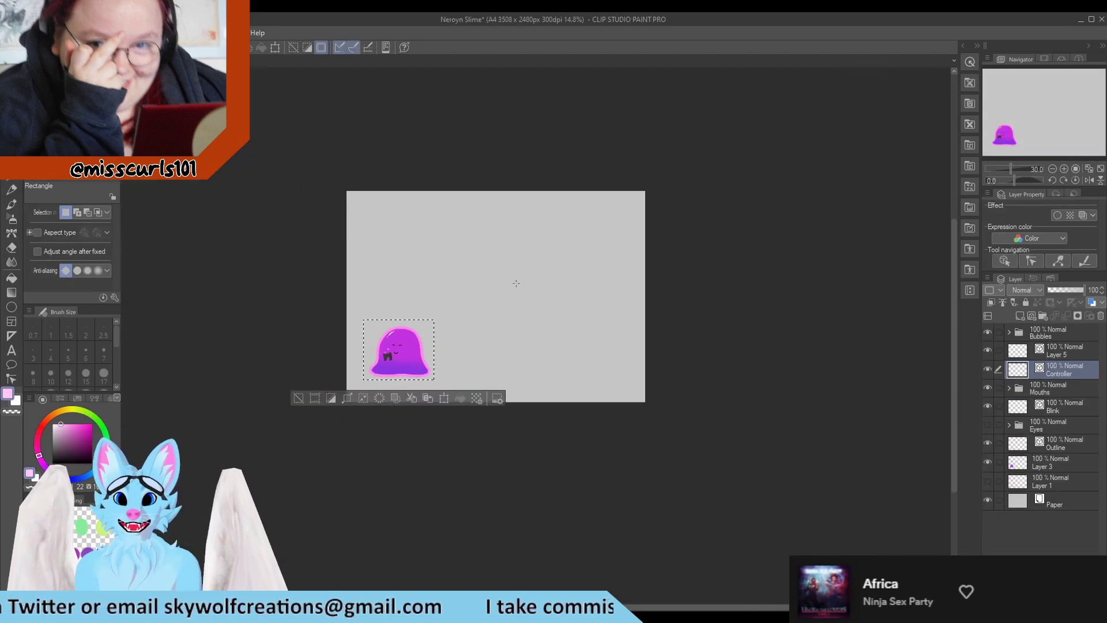
pyautogui.scroll(6, 403, 362)
pyautogui.scroll(4, 469, 331)
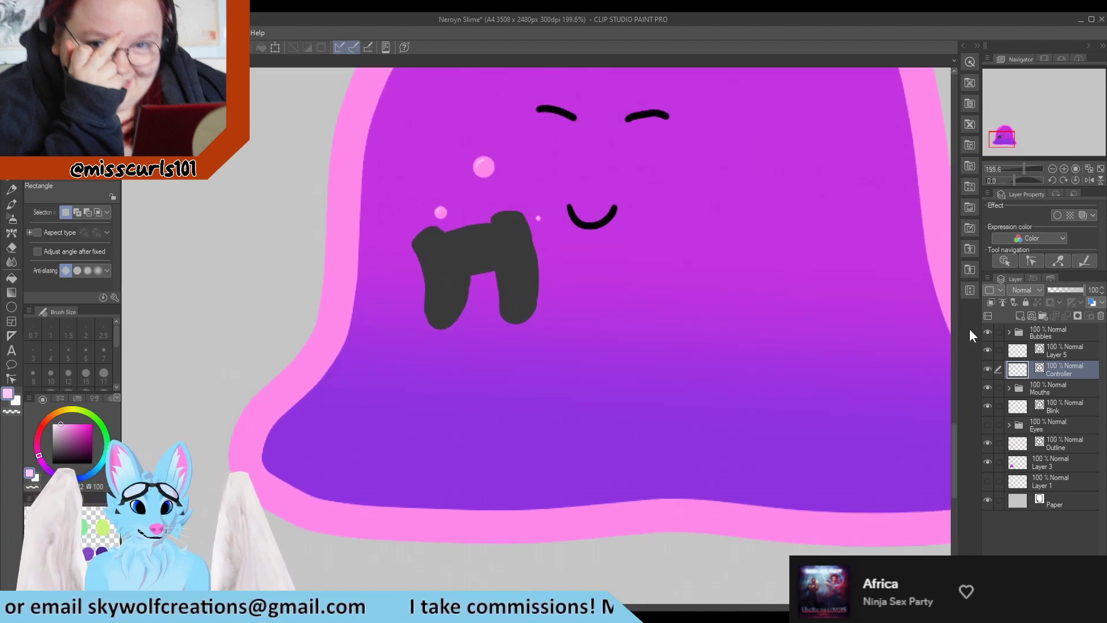
pyautogui.click(10, 380)
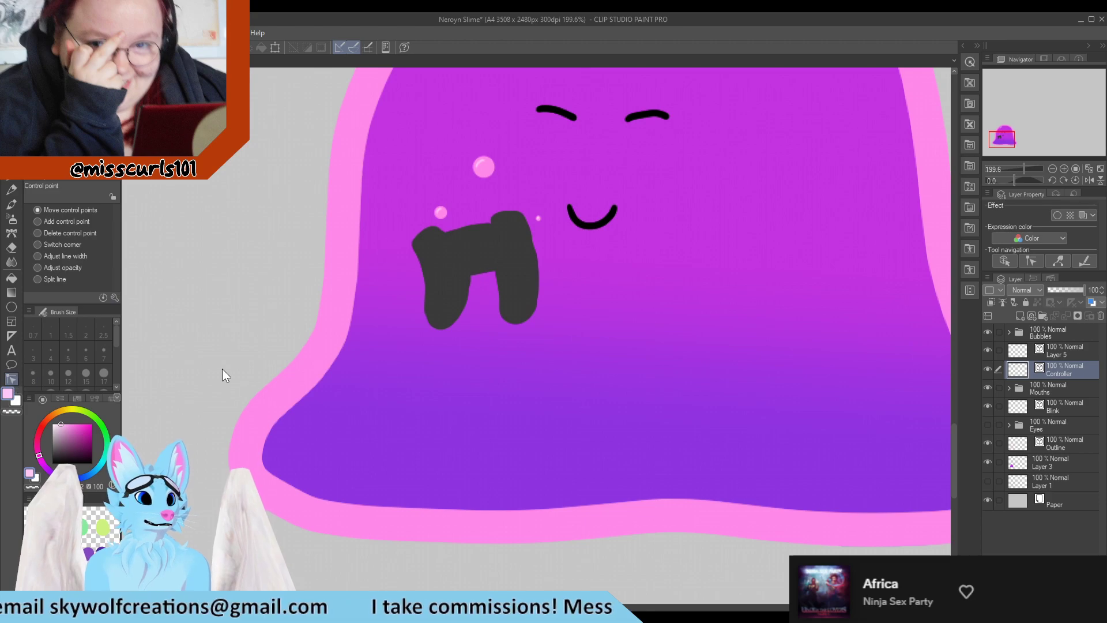
pyautogui.scroll(2, 531, 229)
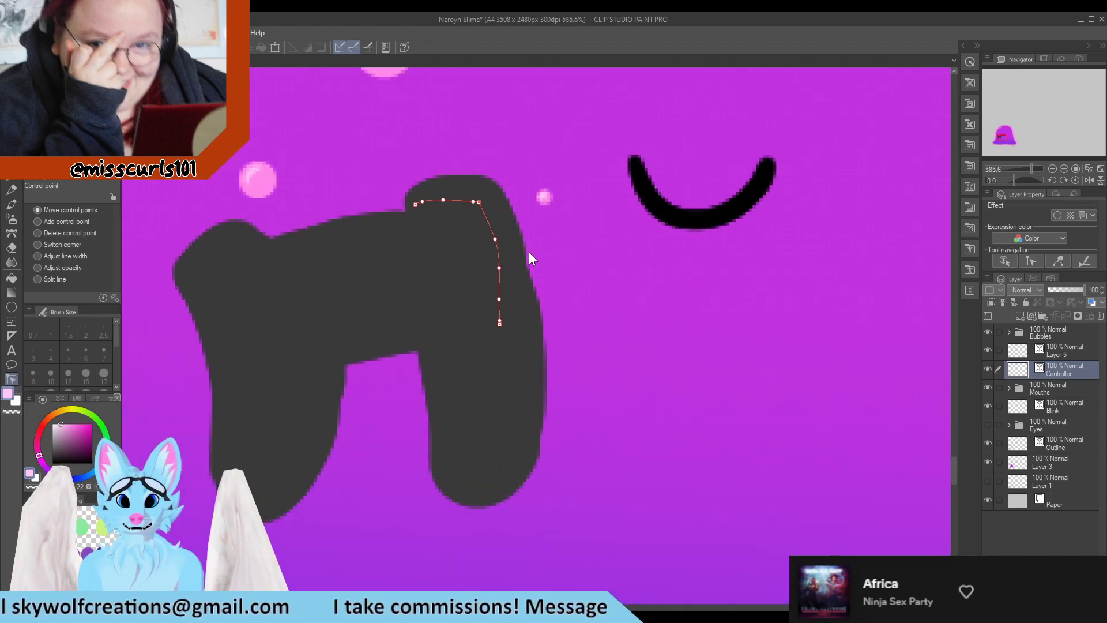
pyautogui.scroll(-2, 528, 252)
pyautogui.scroll(-6, 559, 329)
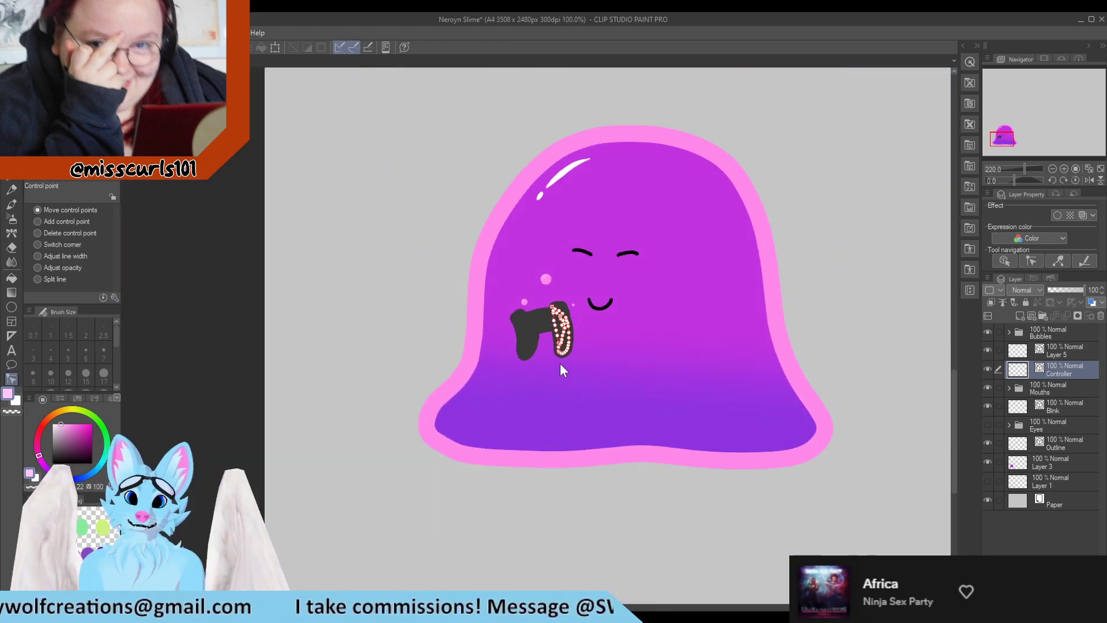
pyautogui.scroll(2, 486, 306)
pyautogui.scroll(4, 482, 312)
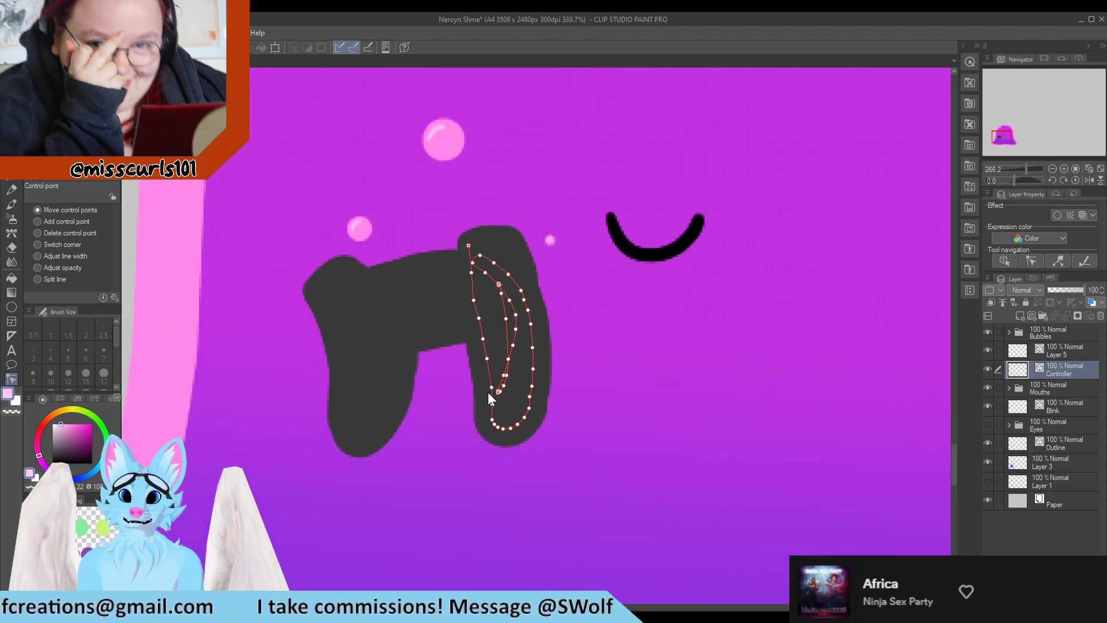
pyautogui.click(68, 97)
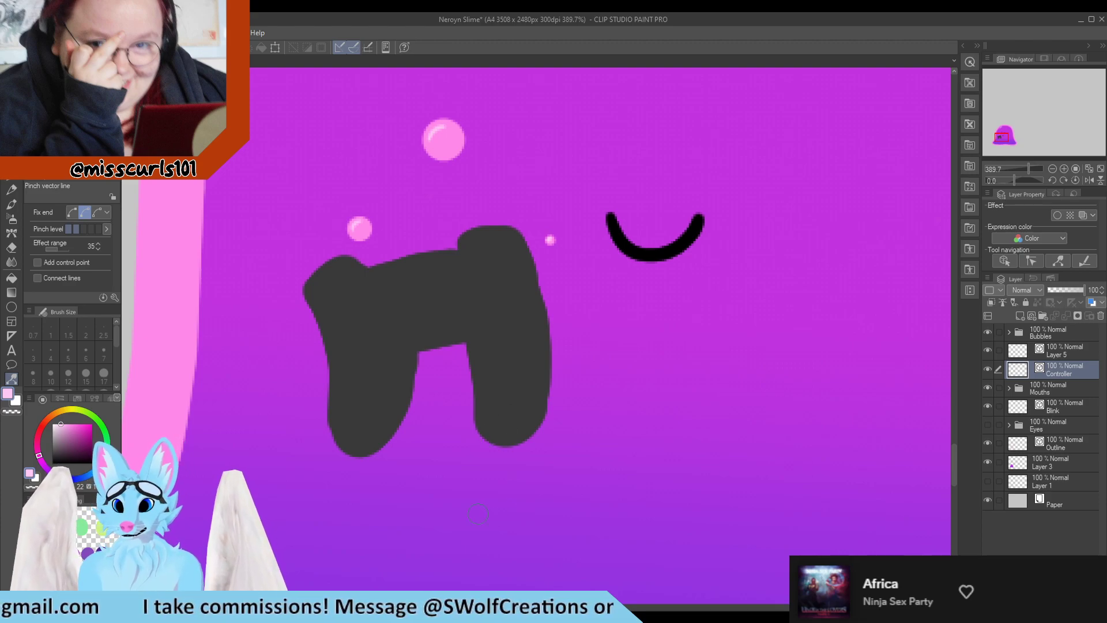
pyautogui.moveTo(494, 415)
pyautogui.mouseDown()
pyautogui.moveTo(480, 425)
pyautogui.moveTo(479, 376)
pyautogui.mouseUp()
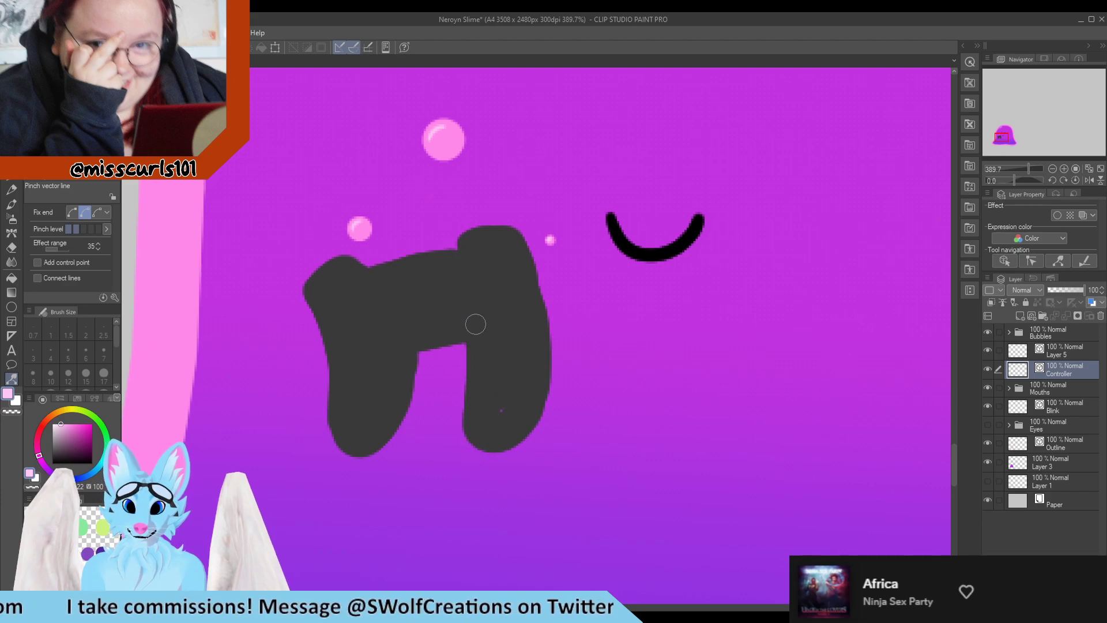
pyautogui.moveTo(476, 313)
pyautogui.mouseDown()
pyautogui.moveTo(488, 321)
pyautogui.moveTo(468, 321)
pyautogui.moveTo(479, 316)
pyautogui.mouseUp()
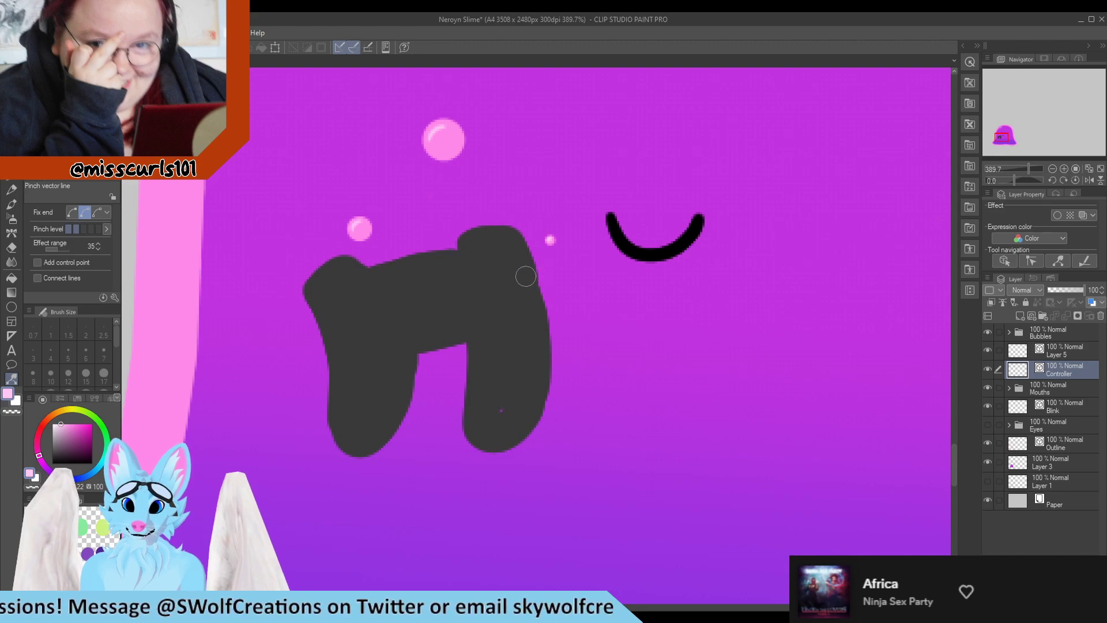
pyautogui.moveTo(525, 276); pyautogui.dragTo(530, 277)
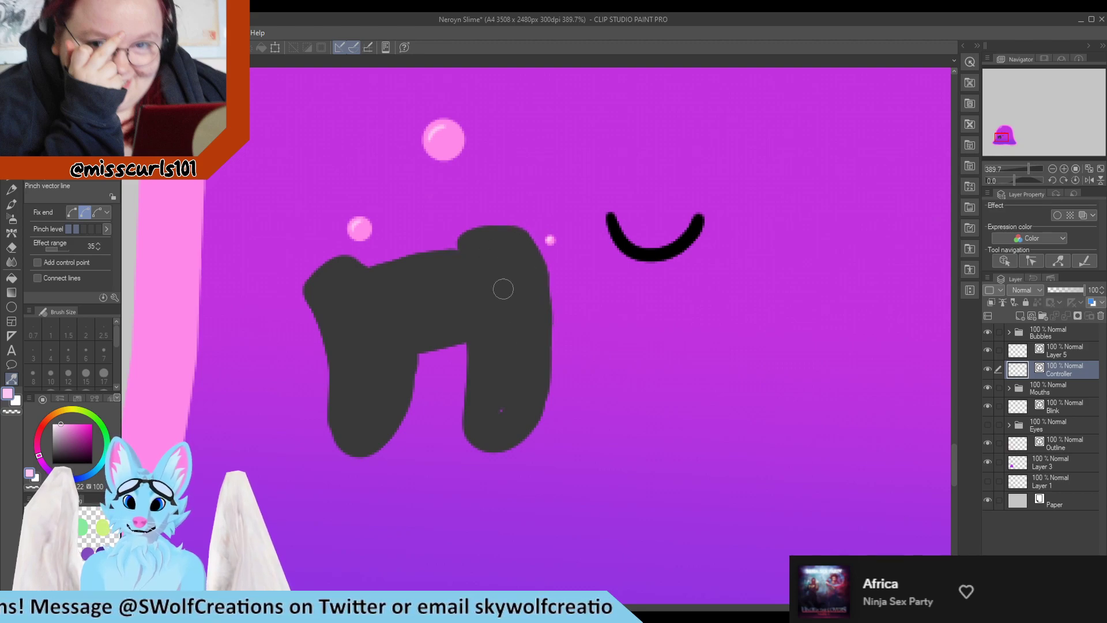
# Pinch the right grip's lower inner and outer edges with Pinch vector line
pyautogui.scroll(-3, 538, 351)
pyautogui.scroll(8, 490, 352)
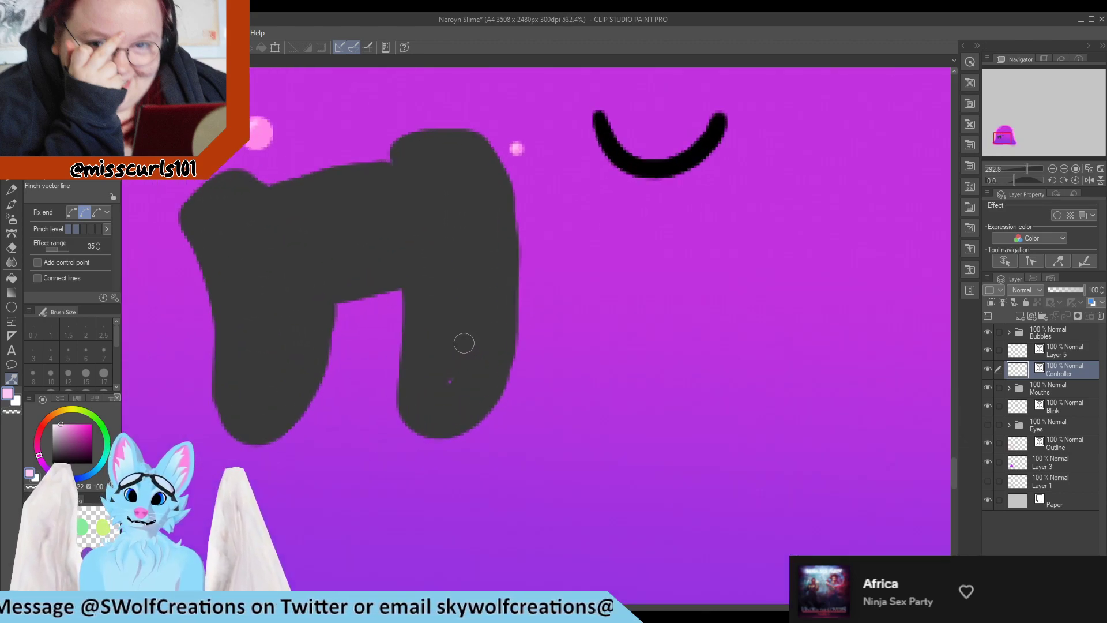
pyautogui.moveTo(404, 427); pyautogui.dragTo(442, 417)
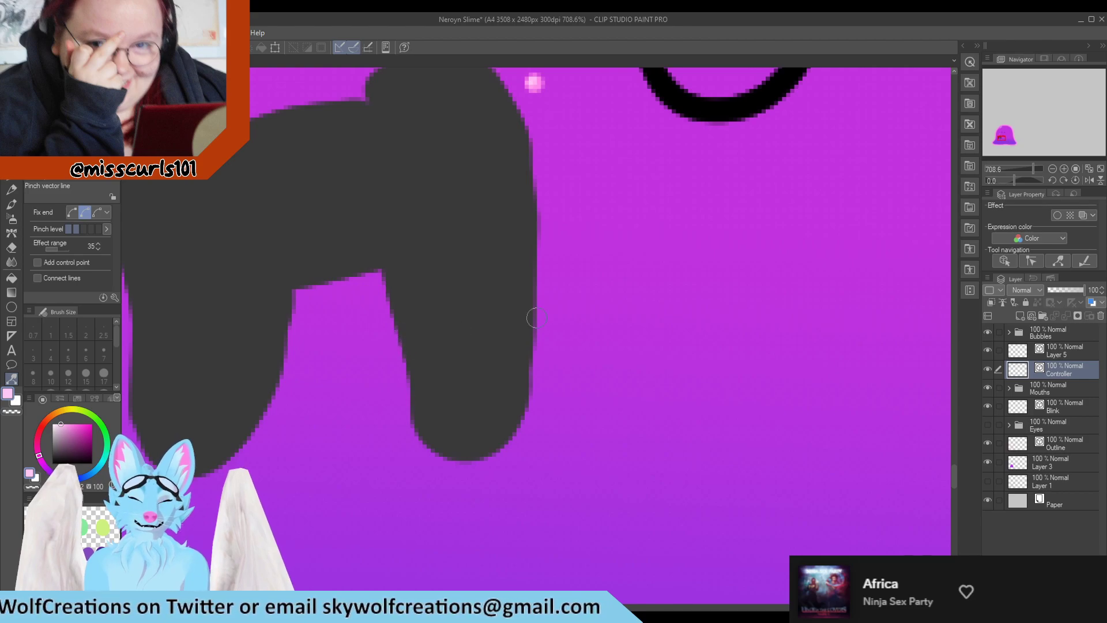
pyautogui.moveTo(505, 295)
pyautogui.mouseDown()
pyautogui.moveTo(527, 300)
pyautogui.moveTo(518, 292)
pyautogui.mouseUp()
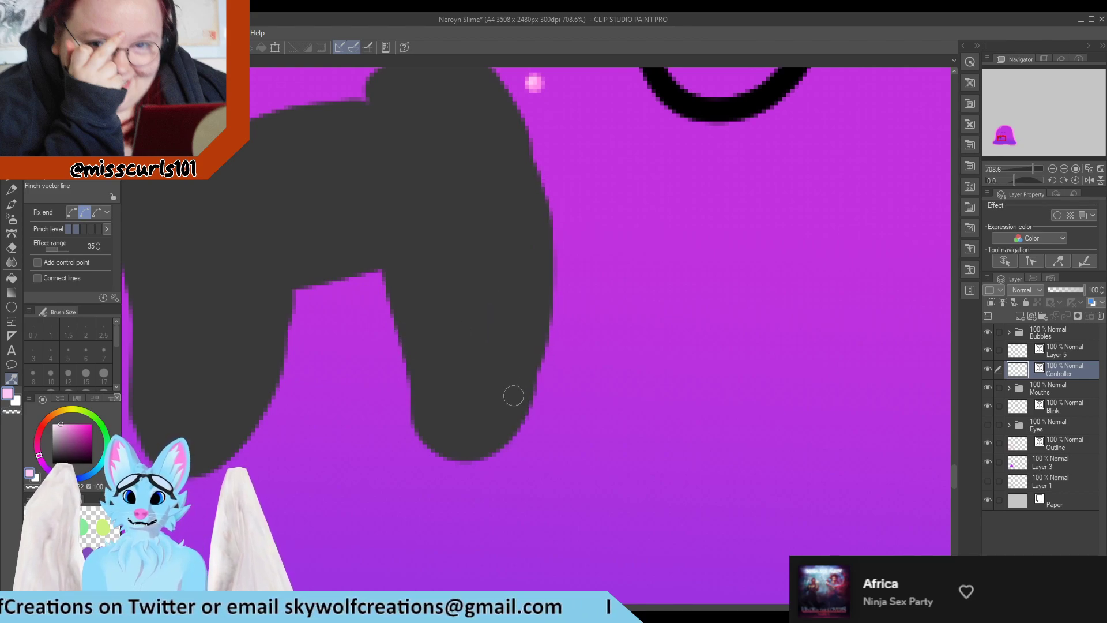
# Draw light grey G-pen highlight strokes along the top edges of both controller grips and the middle
pyautogui.scroll(-4, 516, 403)
pyautogui.scroll(-6, 497, 336)
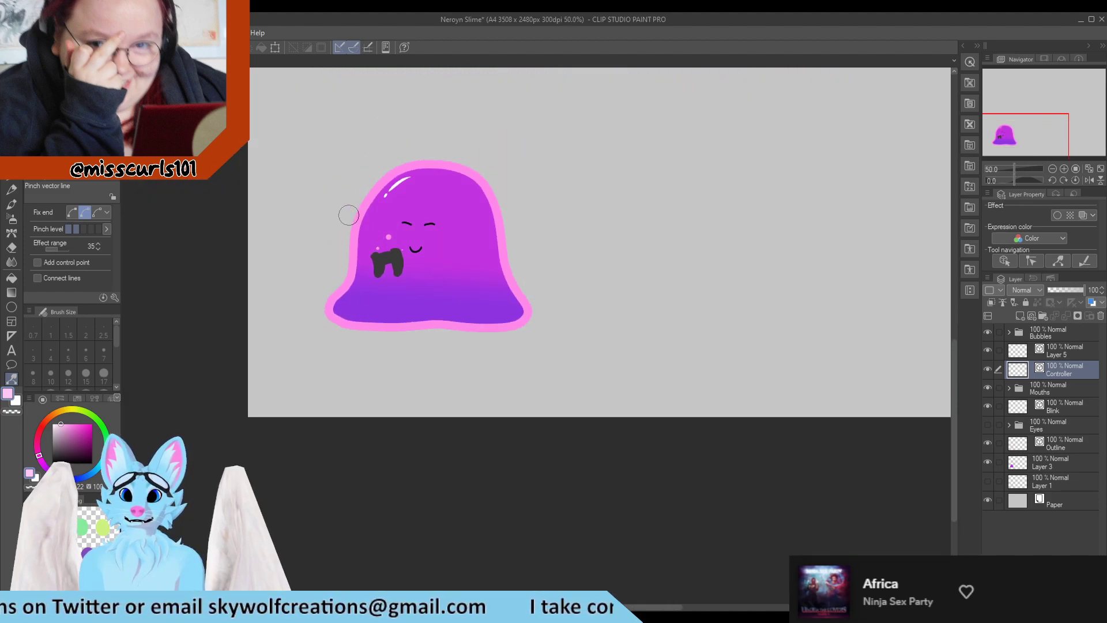
pyautogui.scroll(7, 381, 242)
pyautogui.scroll(1, 450, 380)
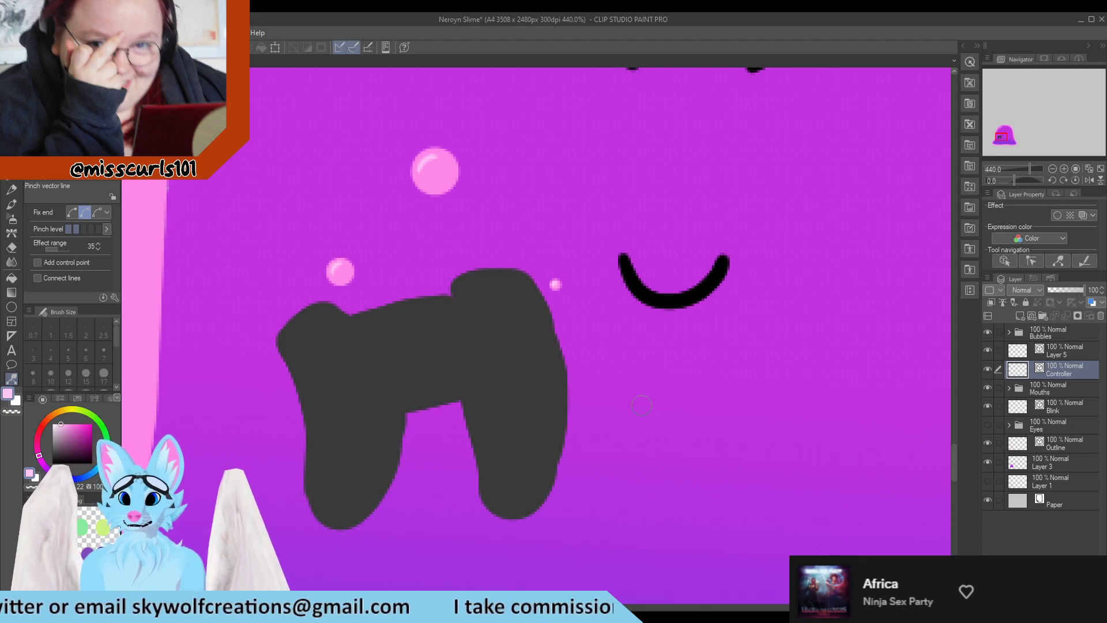
pyautogui.press('p')
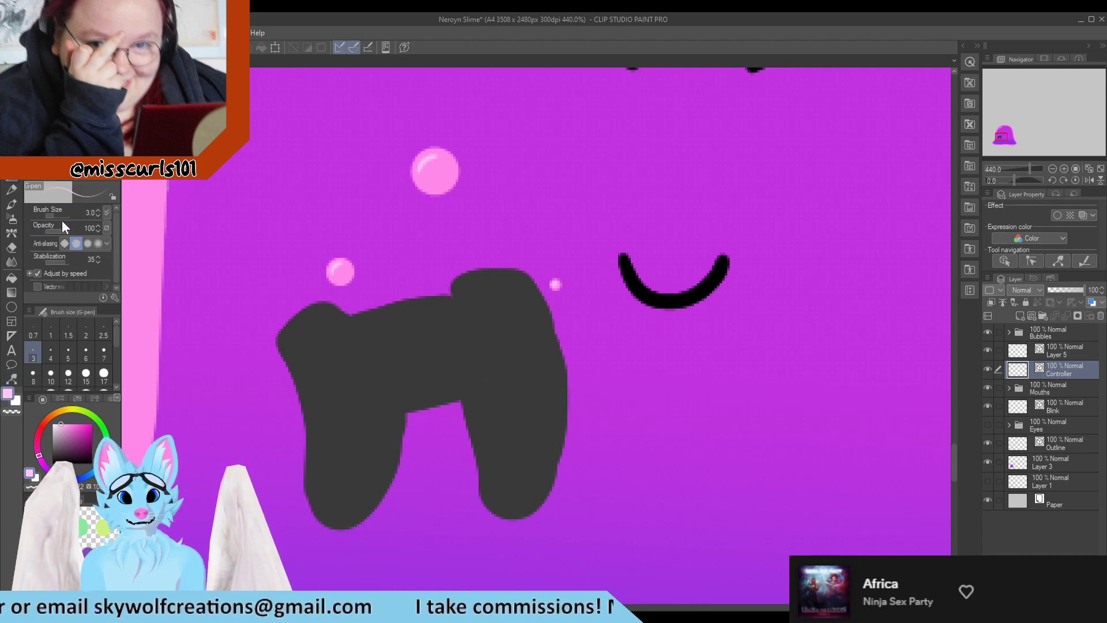
pyautogui.keyDown('alt'); pyautogui.click(358, 331); pyautogui.keyUp('alt')
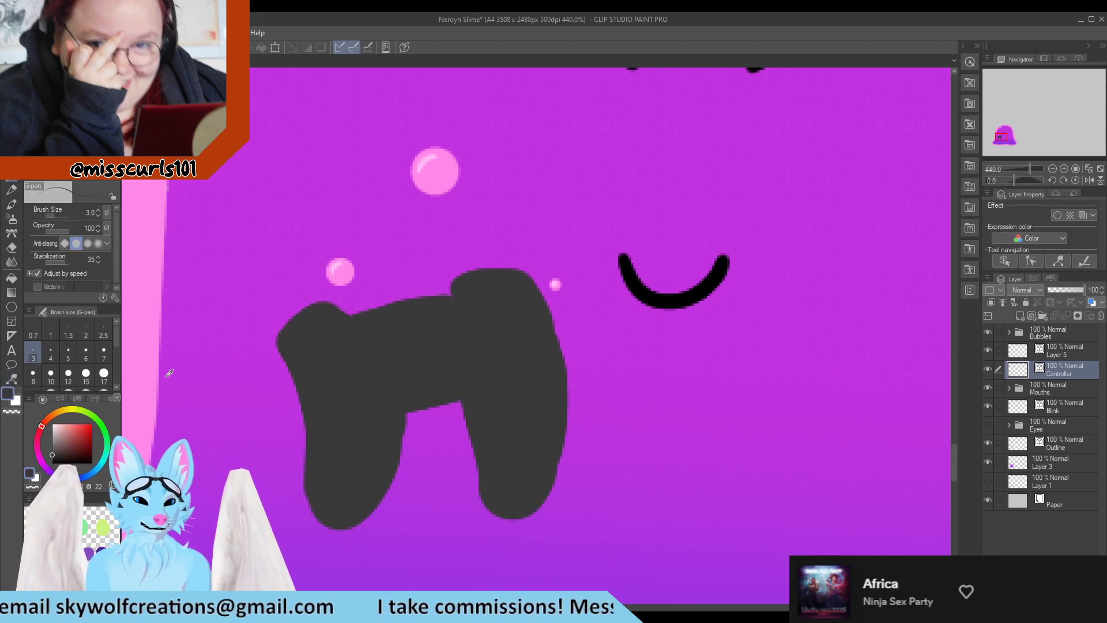
pyautogui.scroll(-4, 204, 400)
pyautogui.scroll(5, 302, 361)
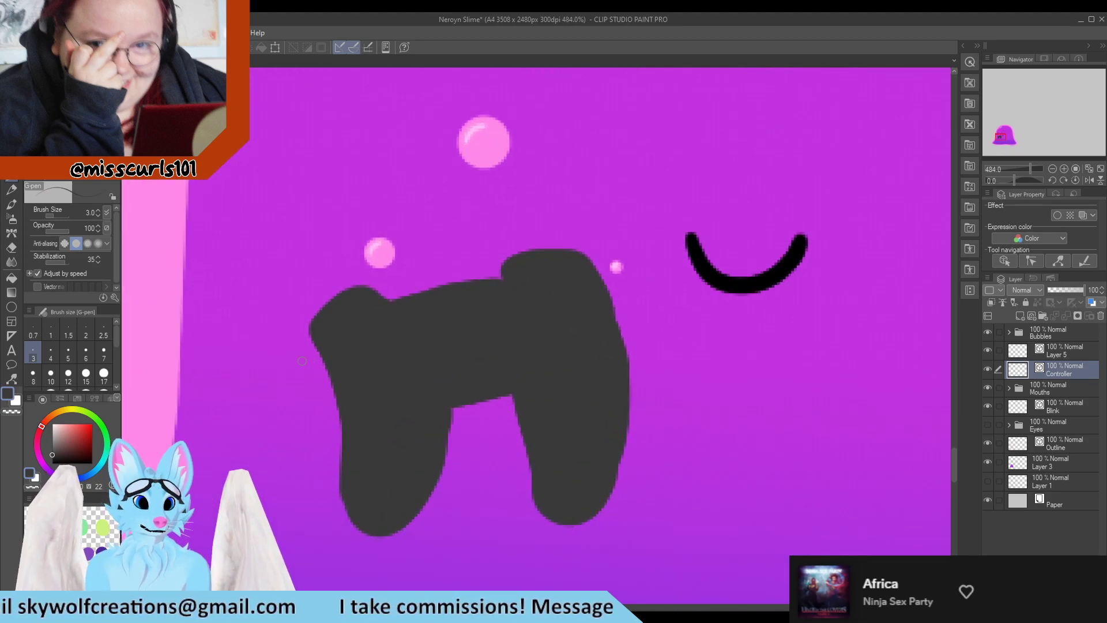
pyautogui.click(55, 429)
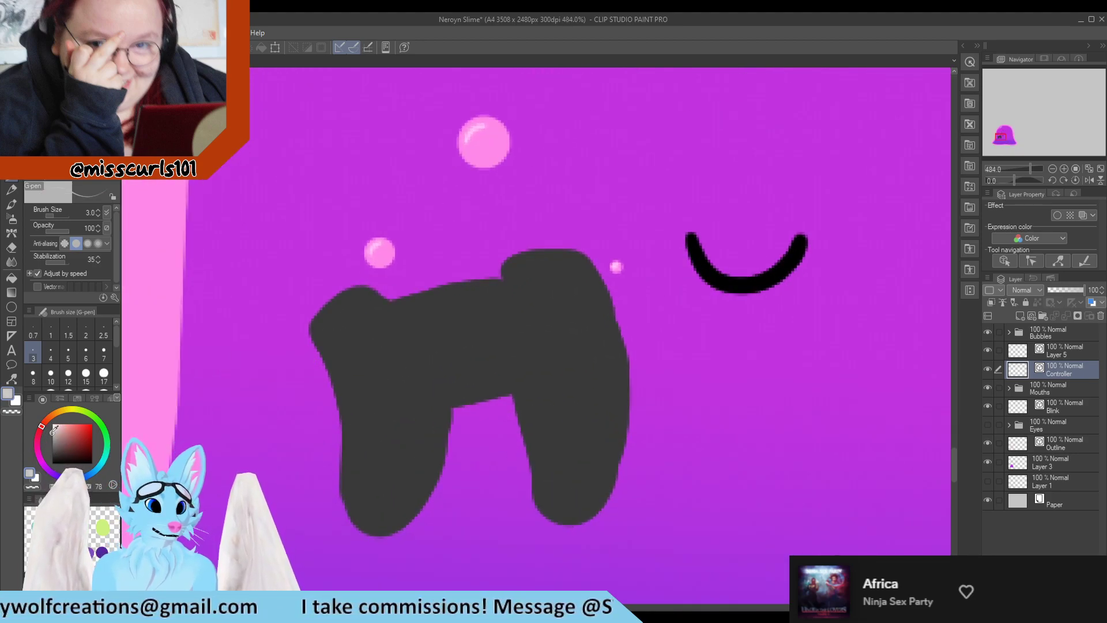
pyautogui.moveTo(327, 321); pyautogui.dragTo(355, 300)
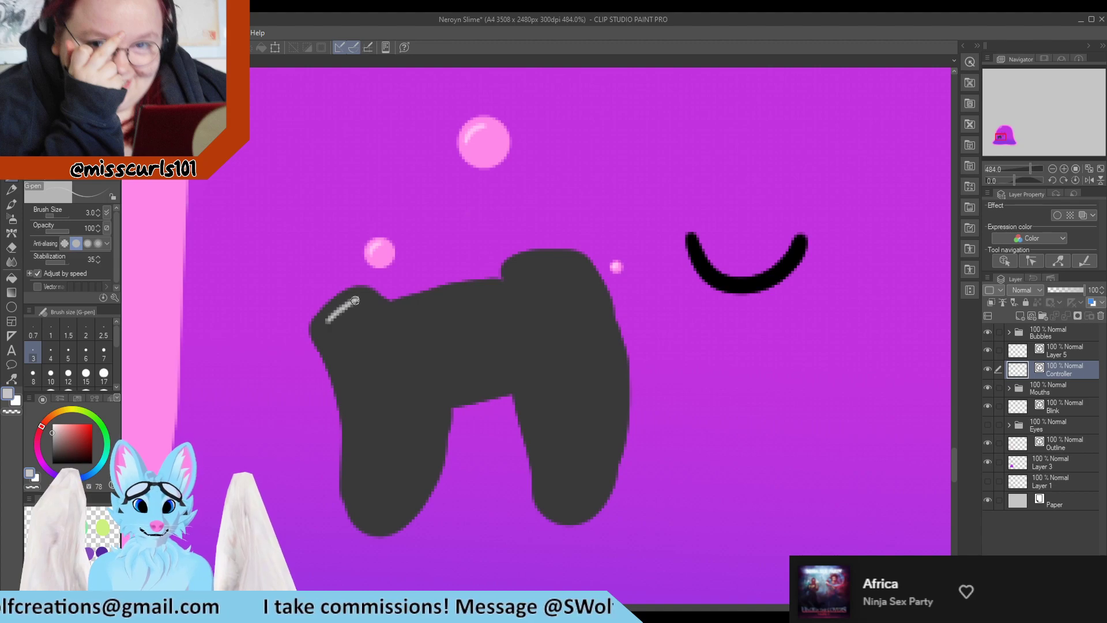
pyautogui.moveTo(517, 277); pyautogui.dragTo(527, 264)
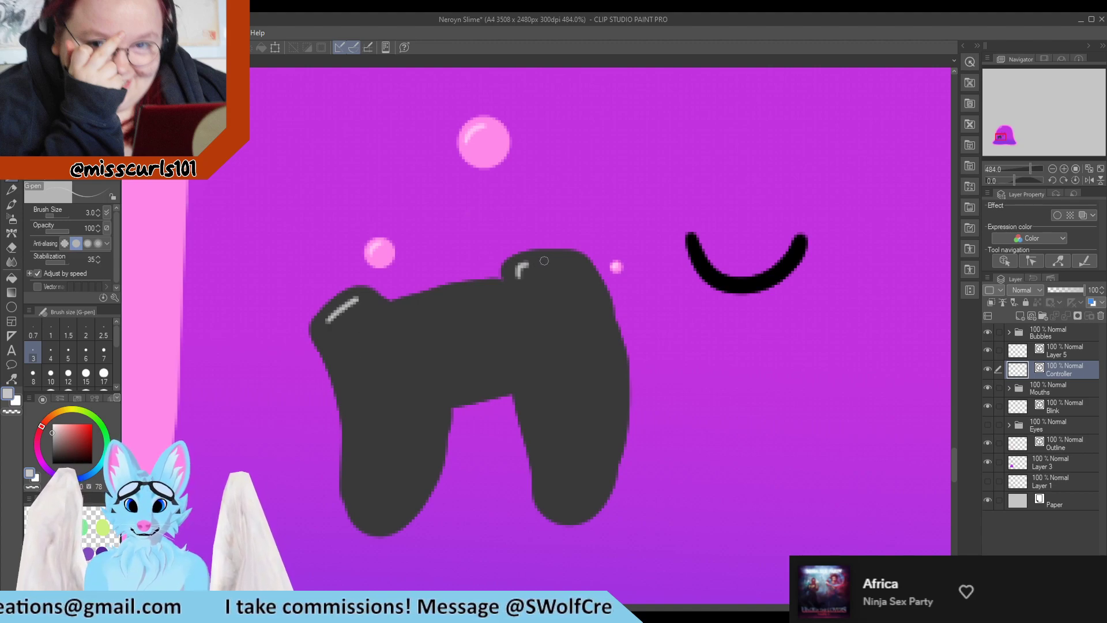
pyautogui.moveTo(321, 336); pyautogui.dragTo(358, 298)
pyautogui.moveTo(518, 286)
pyautogui.mouseDown()
pyautogui.moveTo(515, 271)
pyautogui.moveTo(566, 264)
pyautogui.mouseUp()
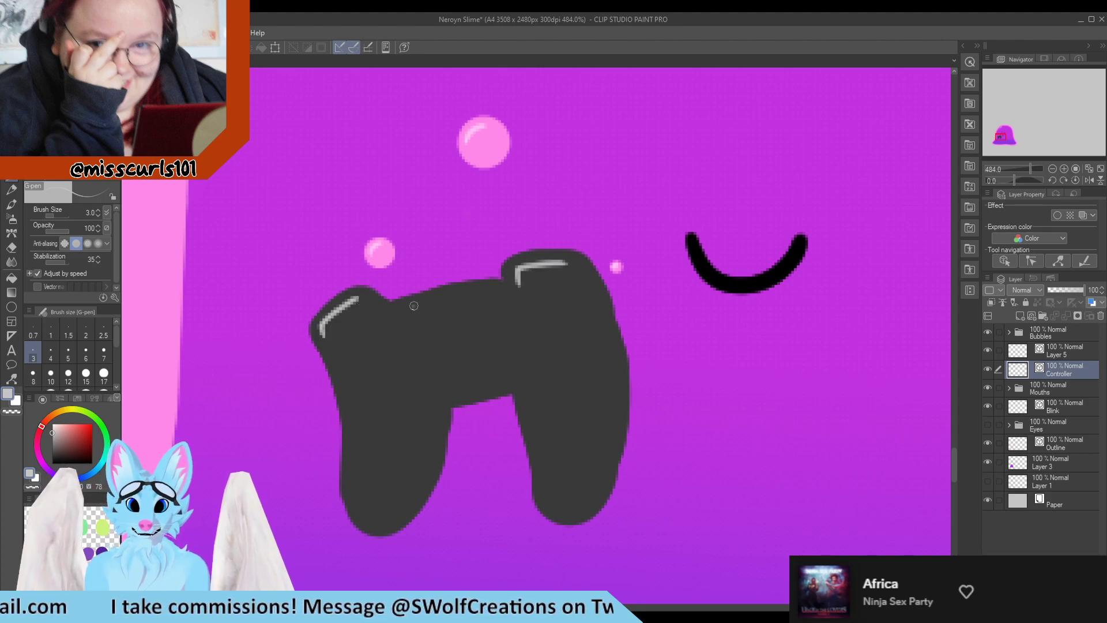
pyautogui.moveTo(407, 329)
pyautogui.mouseDown()
pyautogui.moveTo(408, 312)
pyautogui.moveTo(481, 295)
pyautogui.mouseUp()
pyautogui.hotkey('ctrl', '0')
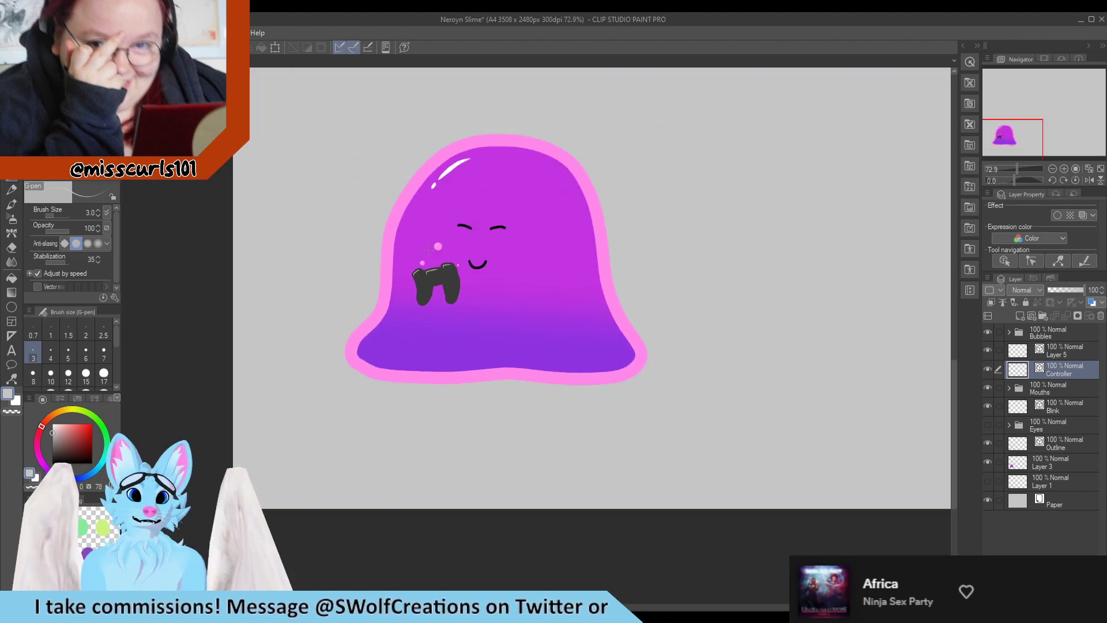
# Reshape the controller's right grip inner edge by moving one of its vector control points
pyautogui.scroll(5, 442, 276)
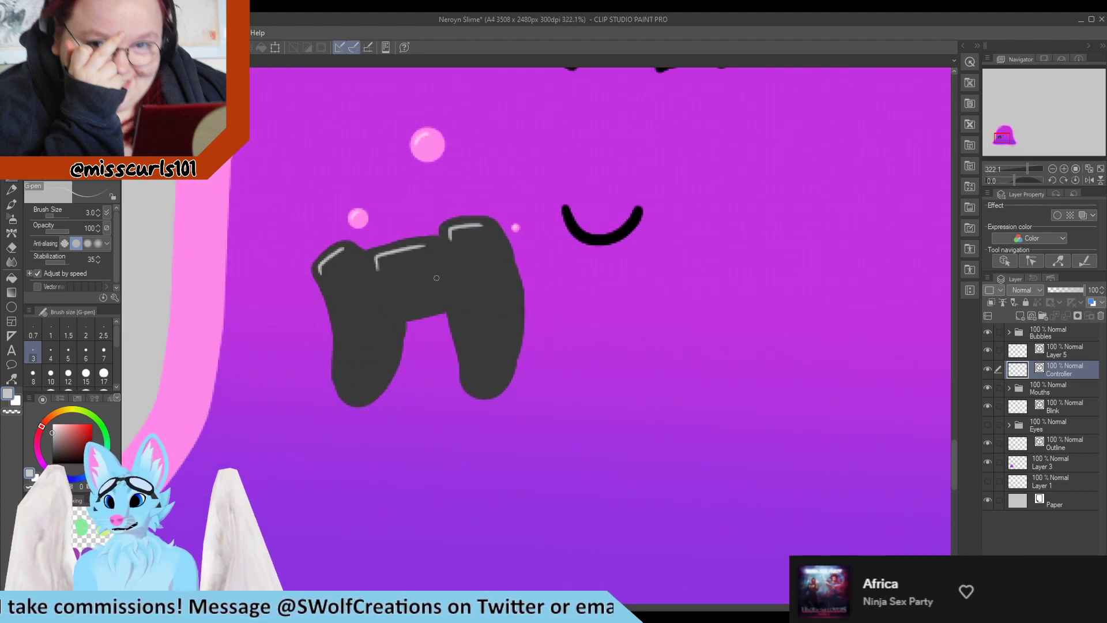
pyautogui.scroll(1, 467, 293)
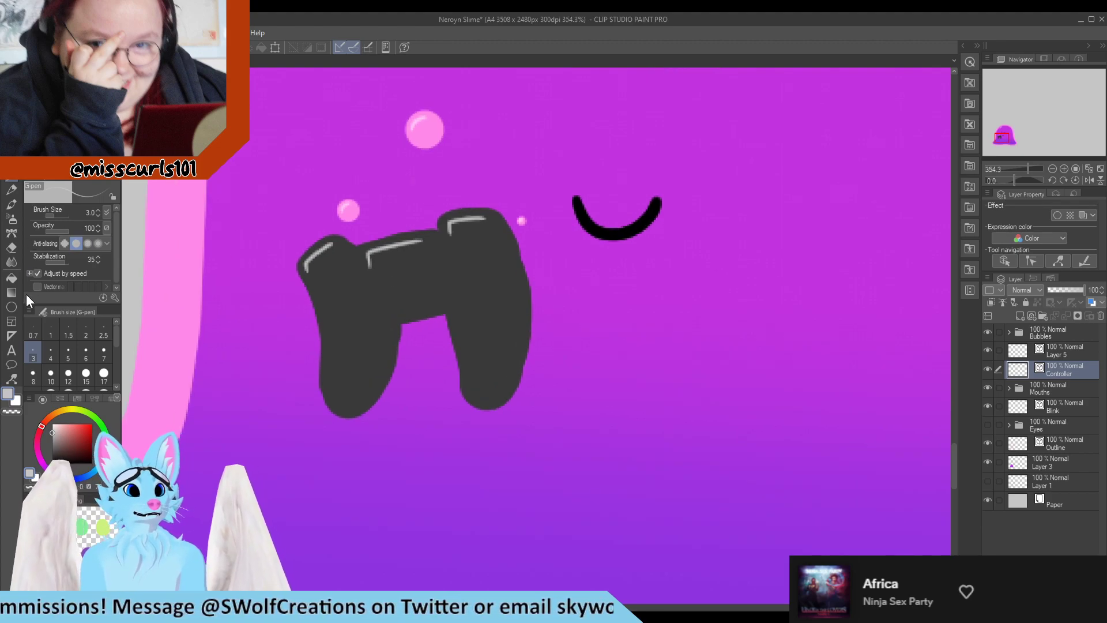
pyautogui.click(10, 378)
pyautogui.click(63, 87)
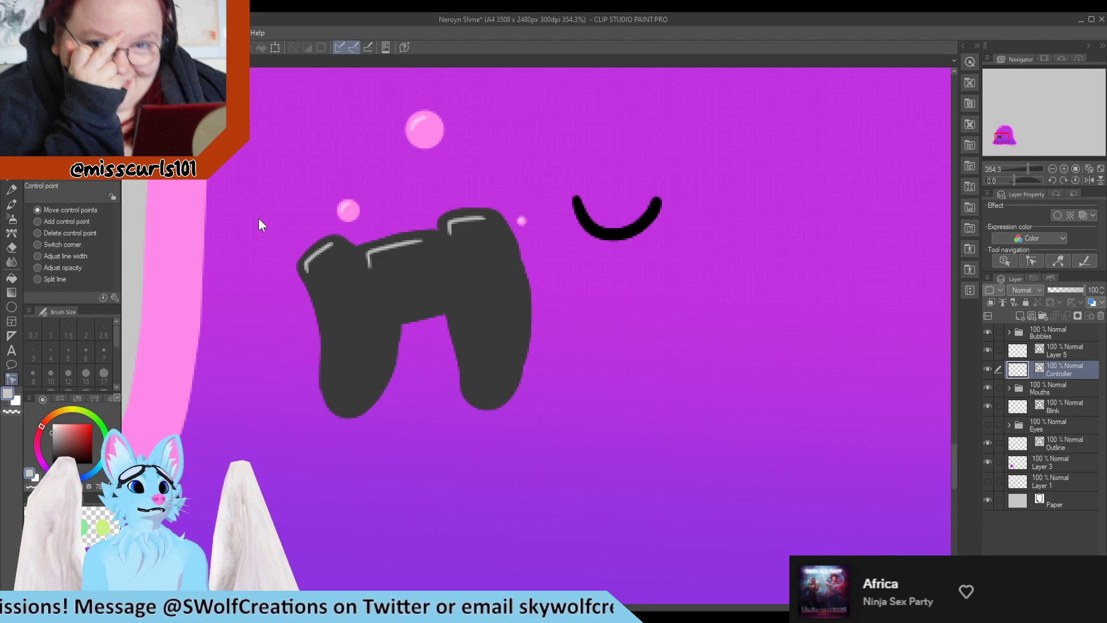
pyautogui.scroll(2, 479, 336)
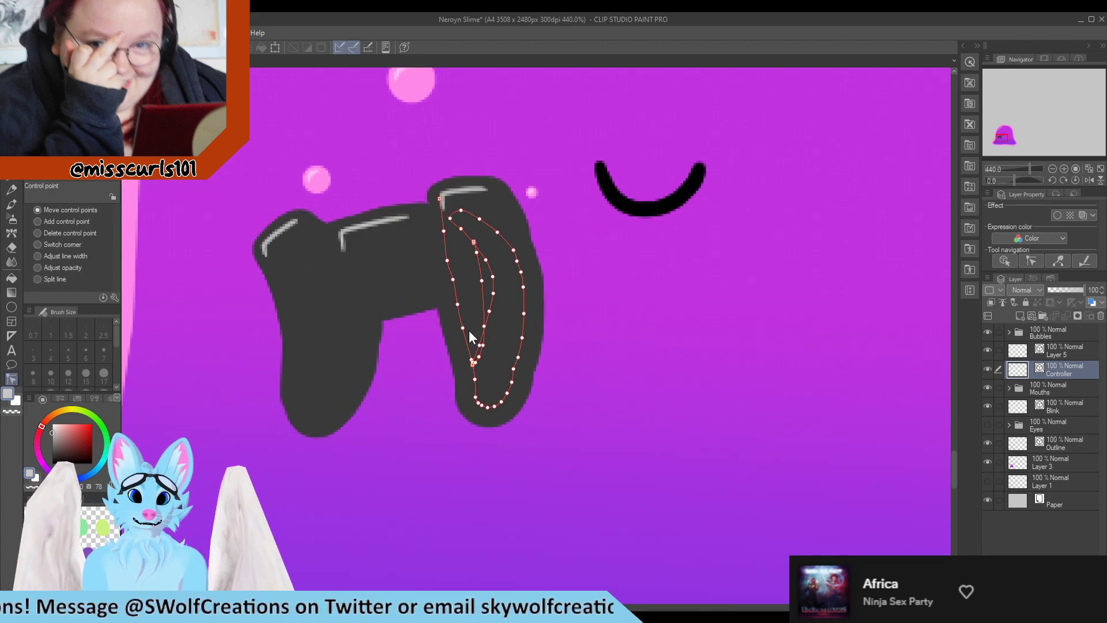
pyautogui.moveTo(457, 303); pyautogui.dragTo(495, 342)
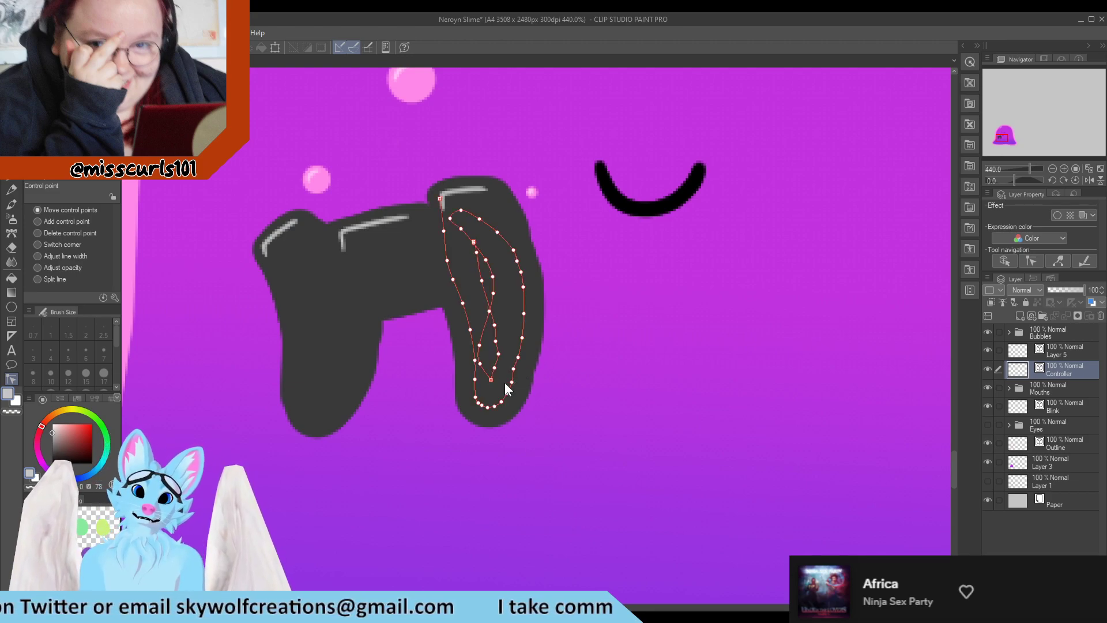
# Pinch the right grip's lower corner and inner edge with Pinch vector line
pyautogui.click(69, 97)
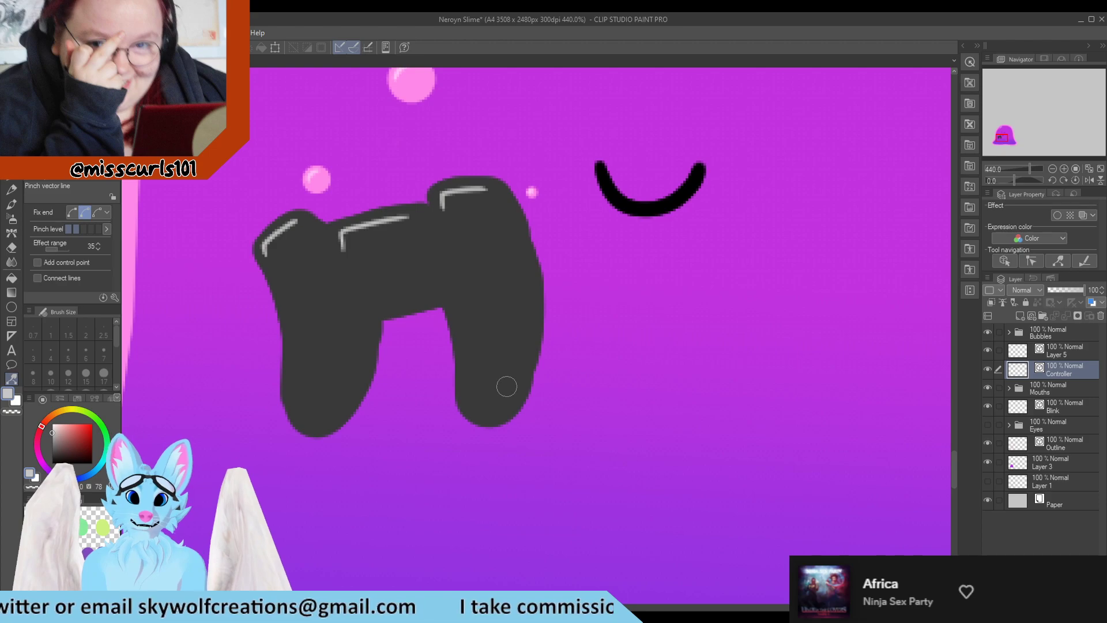
pyautogui.moveTo(506, 387); pyautogui.dragTo(513, 387)
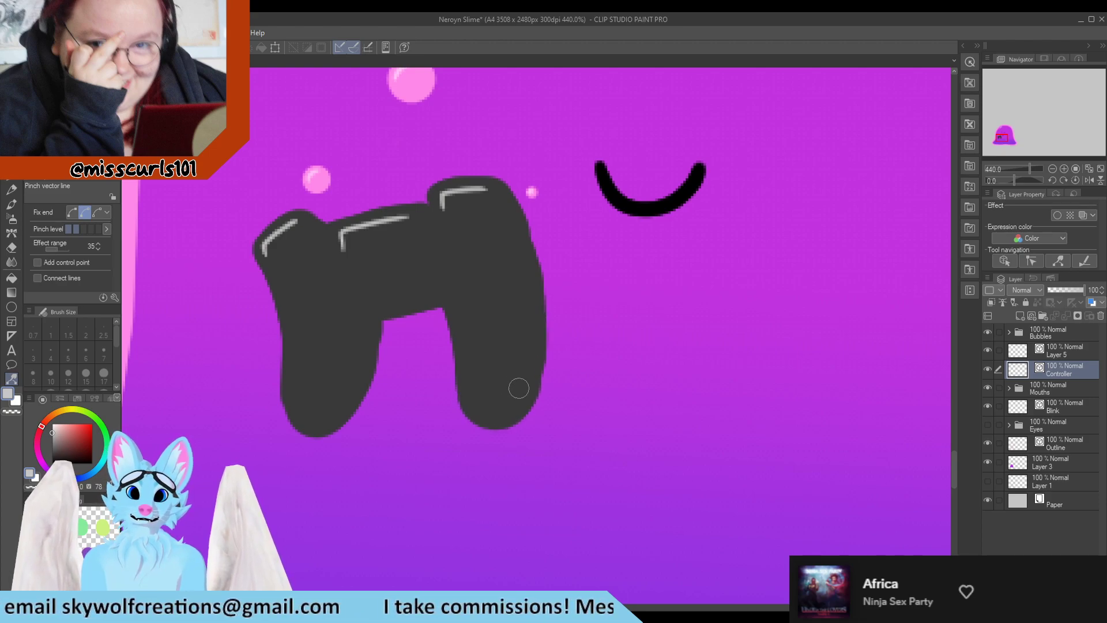
pyautogui.scroll(-5, 518, 387)
pyautogui.scroll(4, 513, 338)
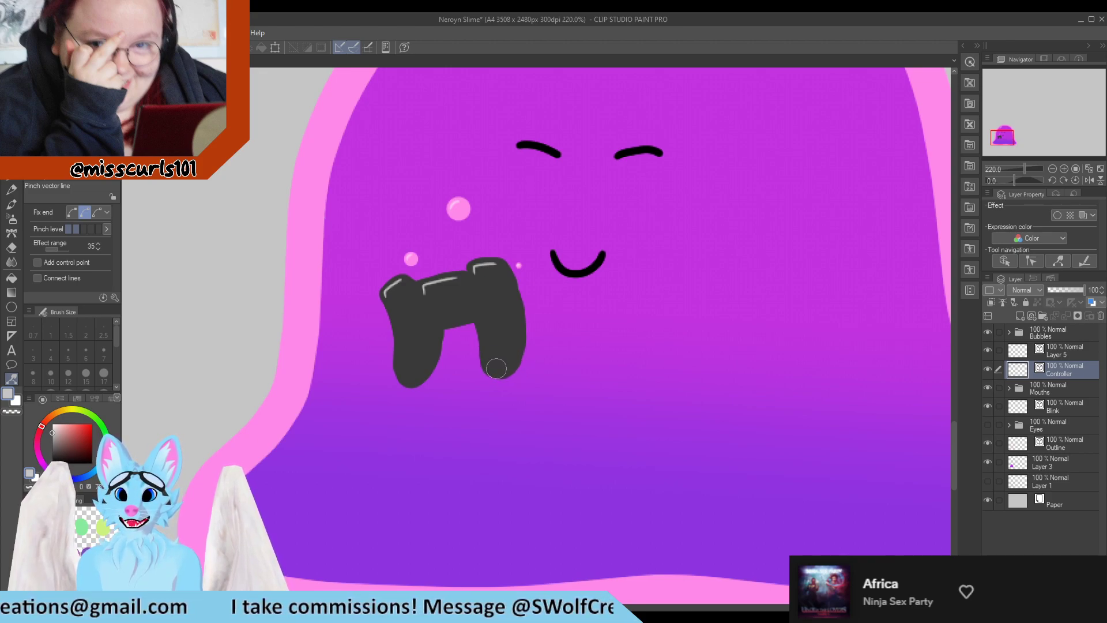
pyautogui.scroll(-3, 496, 368)
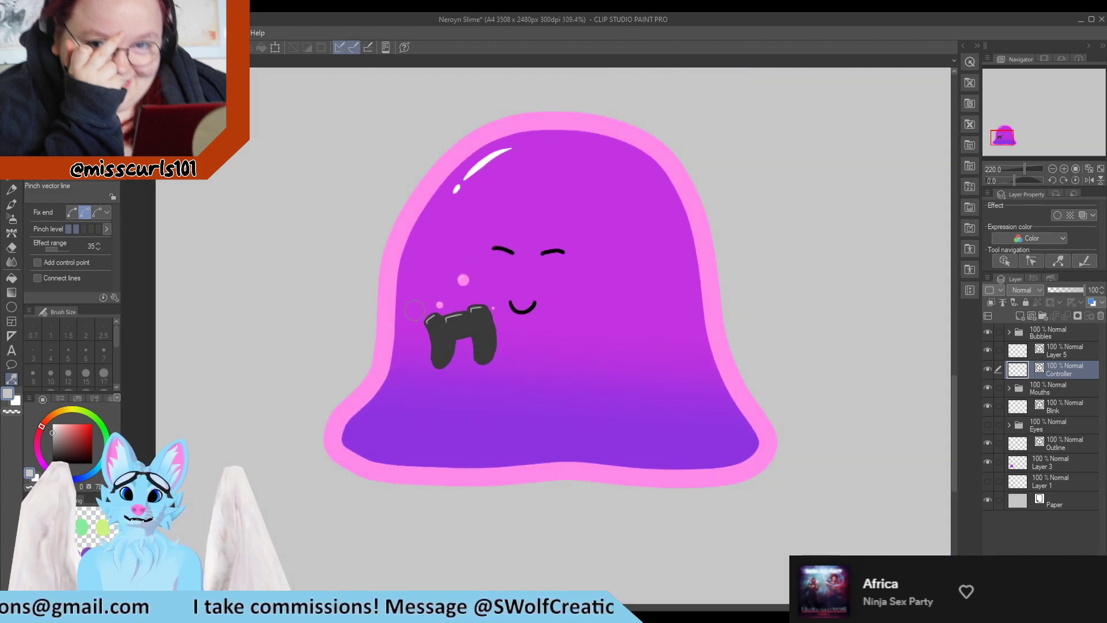
pyautogui.scroll(-2, 414, 311)
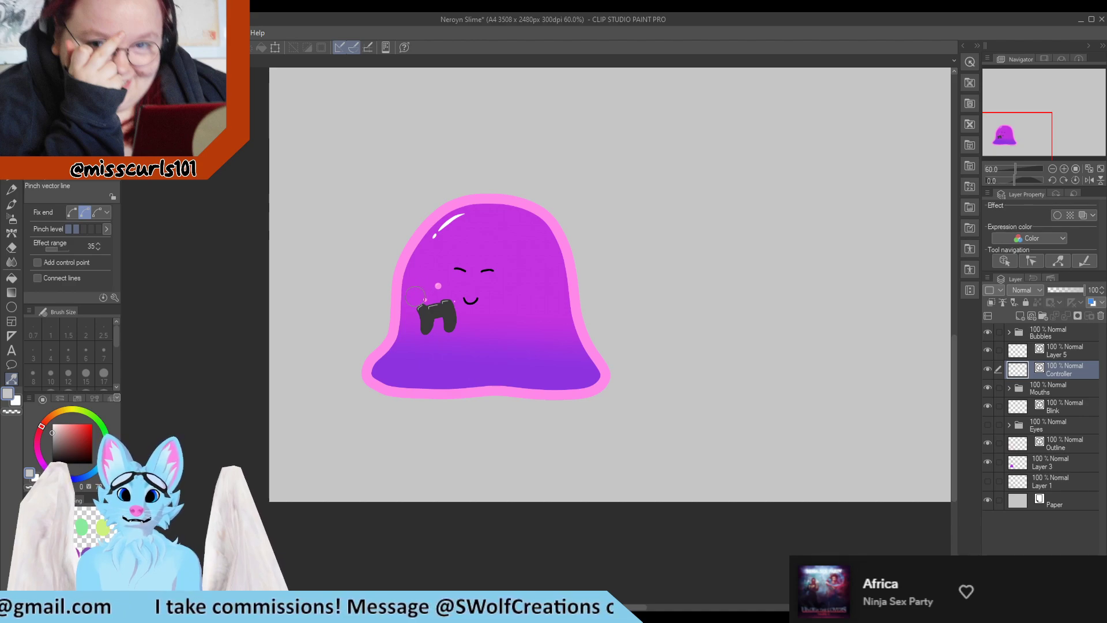
pyautogui.scroll(8, 415, 296)
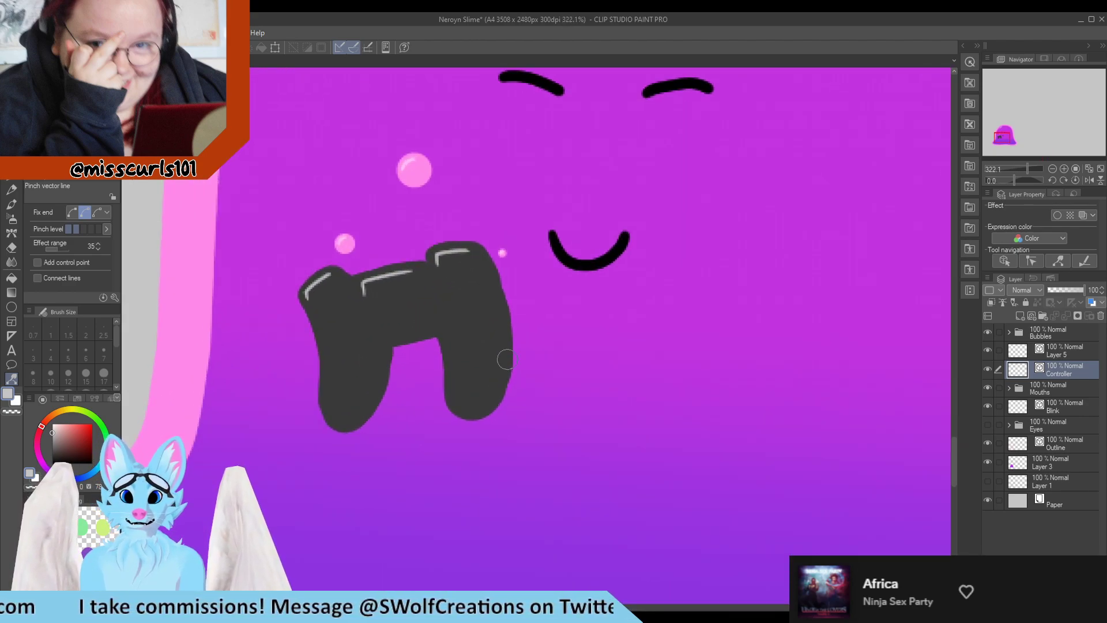
pyautogui.moveTo(503, 361); pyautogui.dragTo(496, 363)
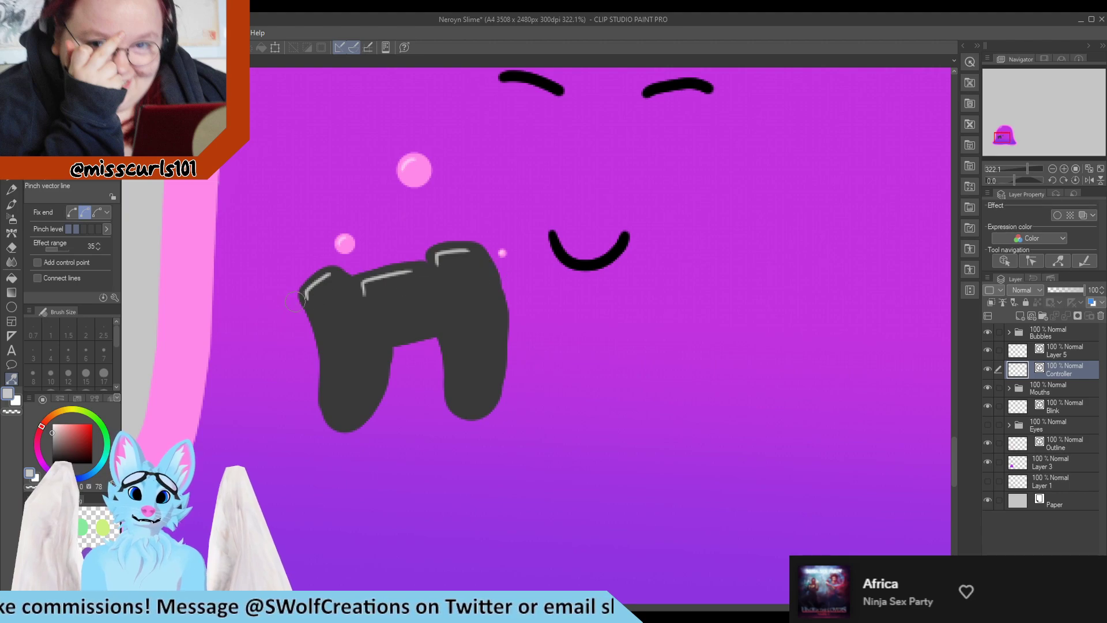
# Pinch the left grip's bottom, upper outer corner and inner edge with Pinch vector line
pyautogui.scroll(-8, 338, 363)
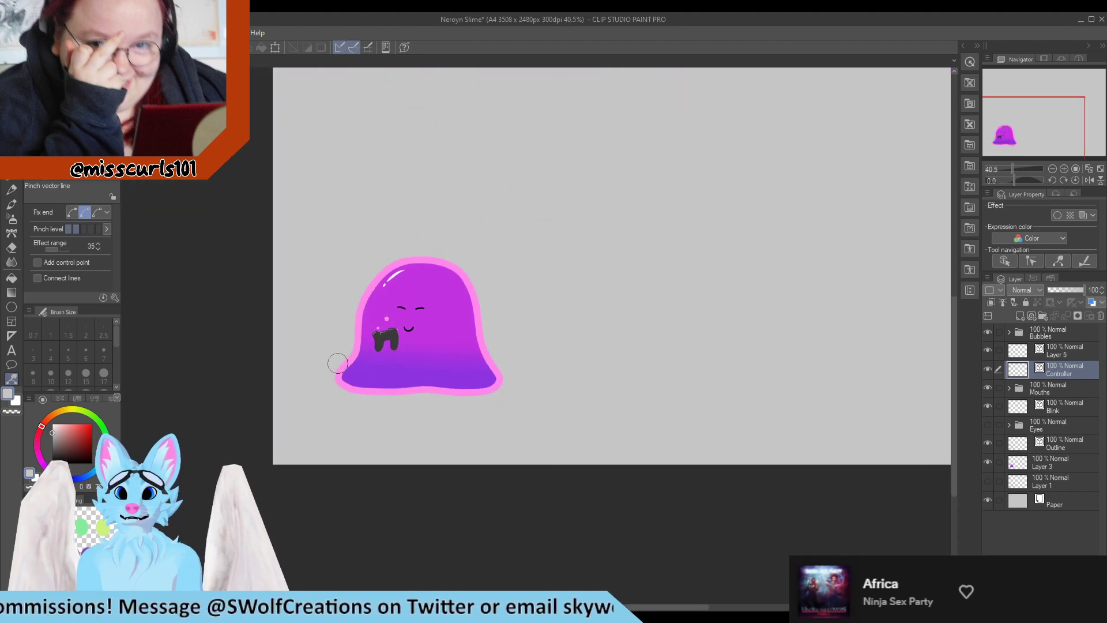
pyautogui.scroll(7, 352, 336)
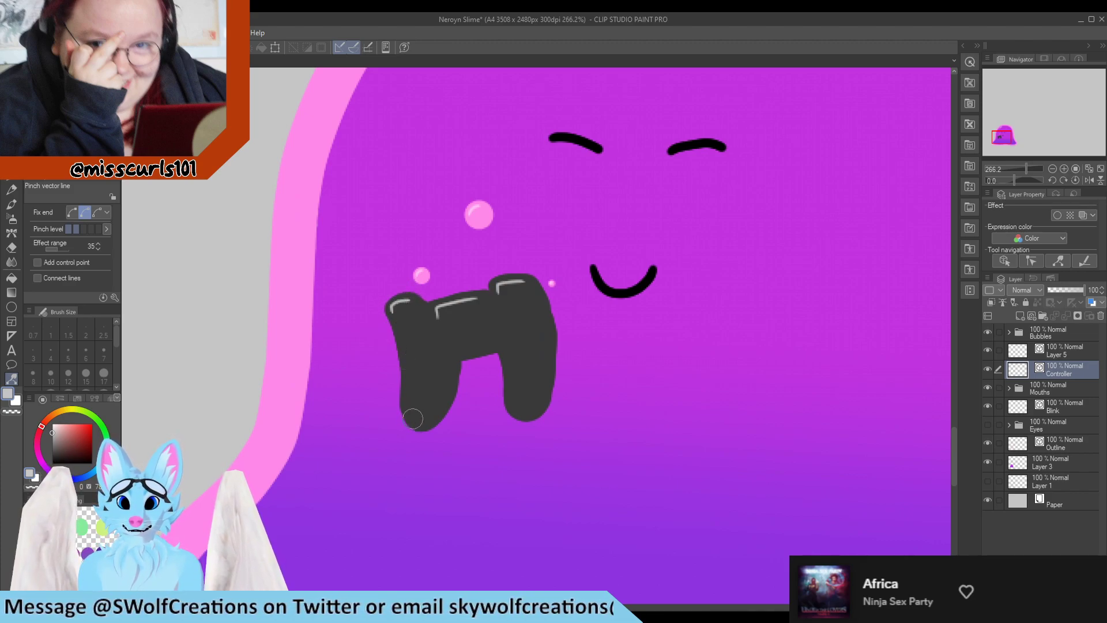
pyautogui.moveTo(420, 416); pyautogui.dragTo(416, 422)
pyautogui.moveTo(394, 310); pyautogui.dragTo(391, 314)
pyautogui.moveTo(455, 375)
pyautogui.mouseDown()
pyautogui.moveTo(447, 410)
pyautogui.moveTo(428, 419)
pyautogui.moveTo(439, 412)
pyautogui.mouseUp()
pyautogui.scroll(-6, 438, 411)
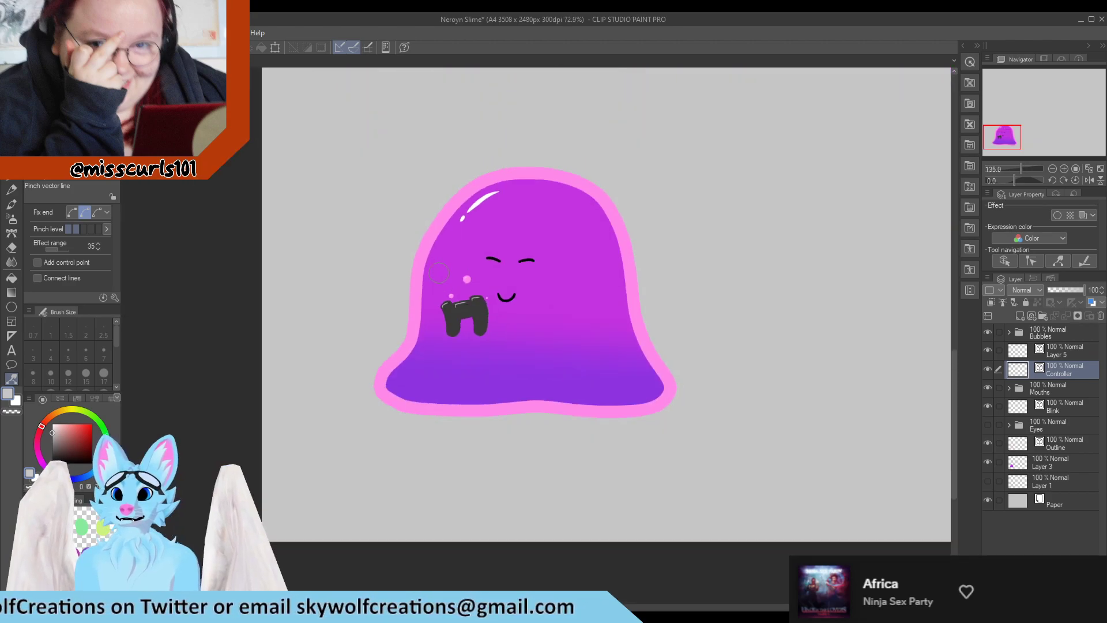
pyautogui.scroll(8, 437, 261)
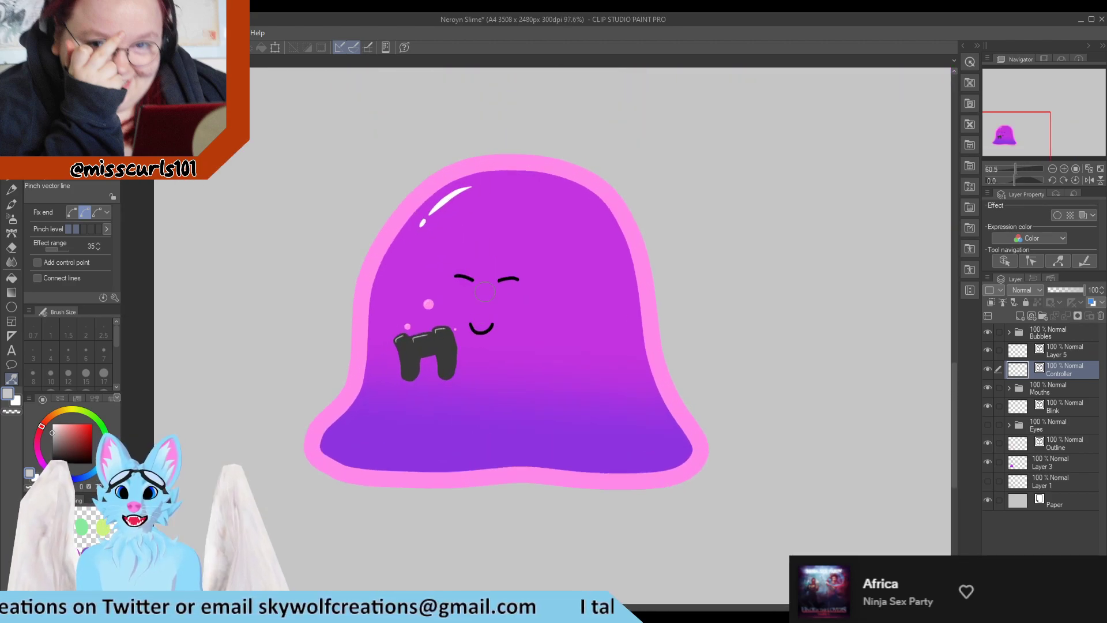
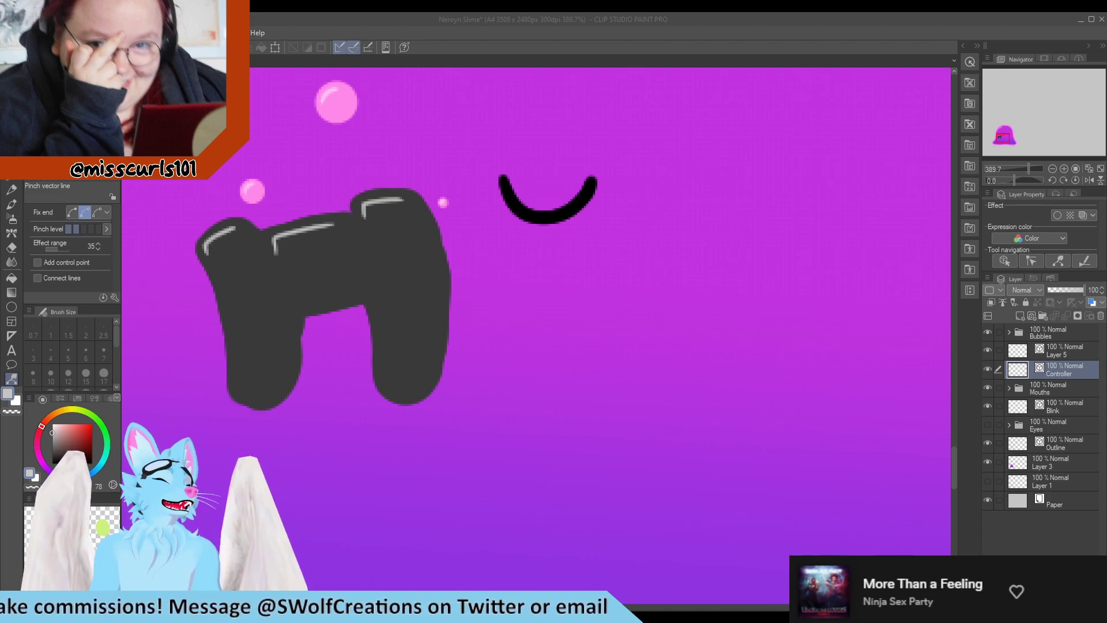
# Undo the last pinch and move a control point on the left grip's inner edge line upward
pyautogui.scroll(-7, 339, 337)
pyautogui.scroll(11, 289, 340)
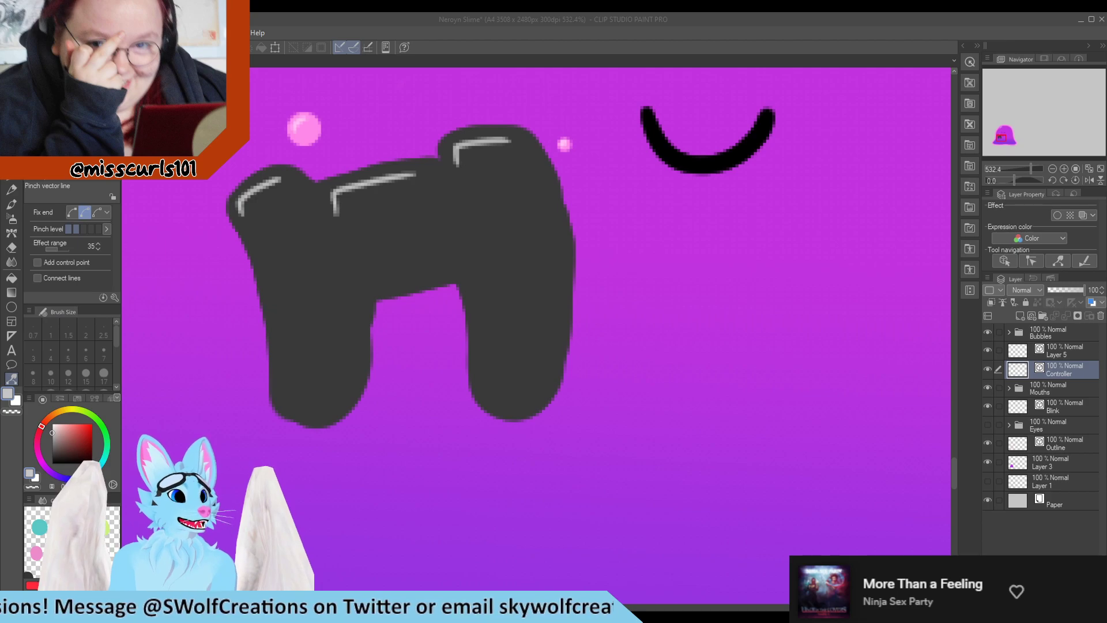
pyautogui.click(63, 86)
pyautogui.hotkey('ctrl', 'z')
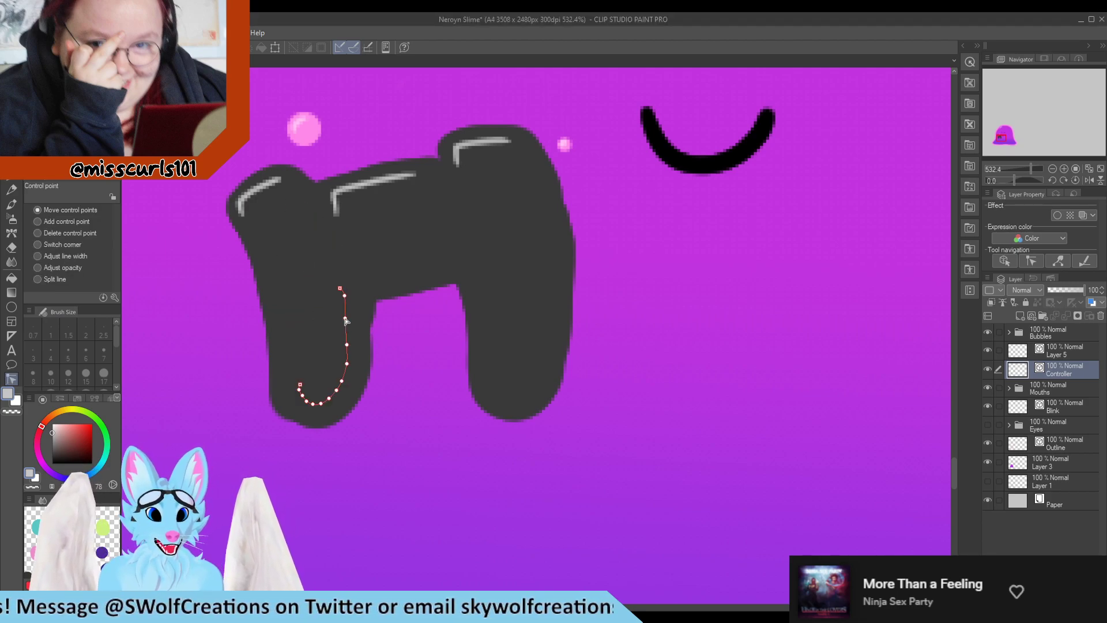
pyautogui.moveTo(352, 315); pyautogui.dragTo(331, 283)
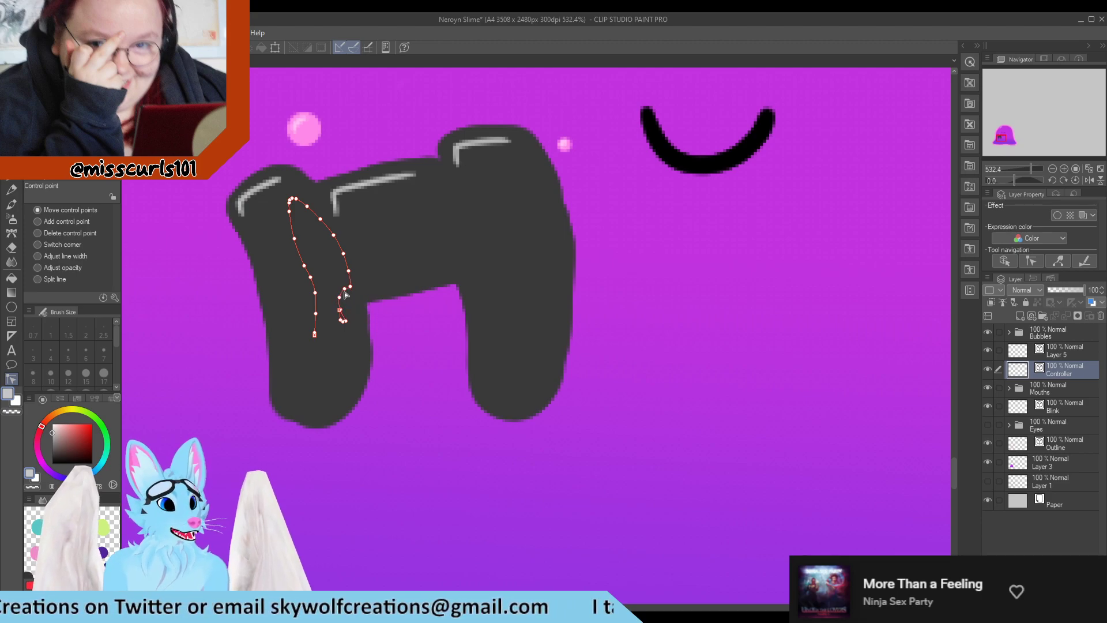
# Move the middle and lower control points of the left grip's inner edge line outward
pyautogui.scroll(-5, 403, 347)
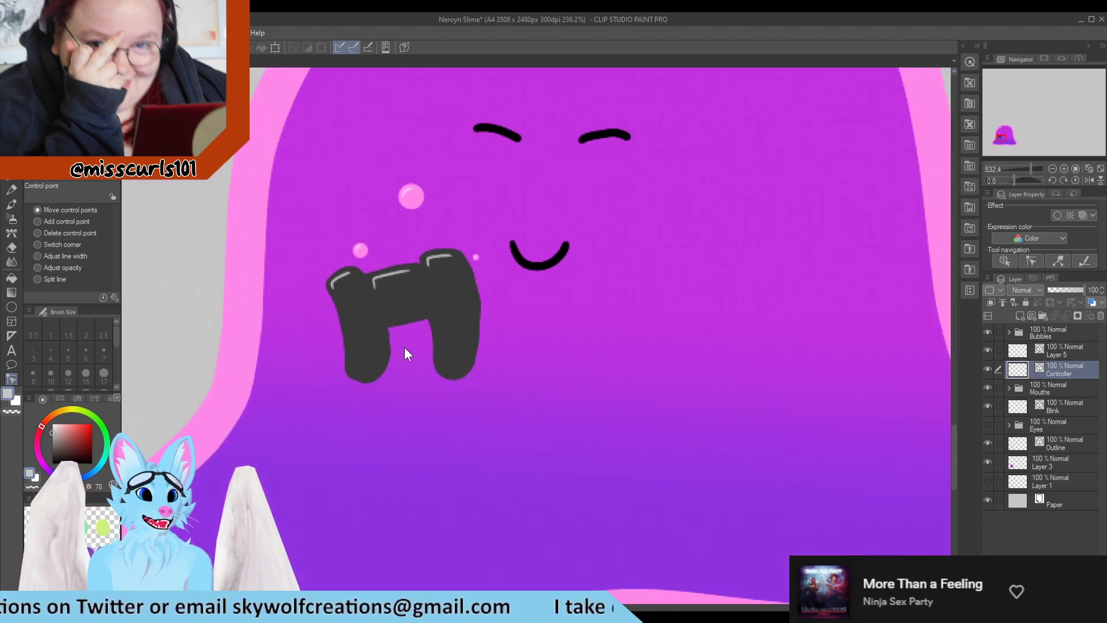
pyautogui.scroll(8, 386, 358)
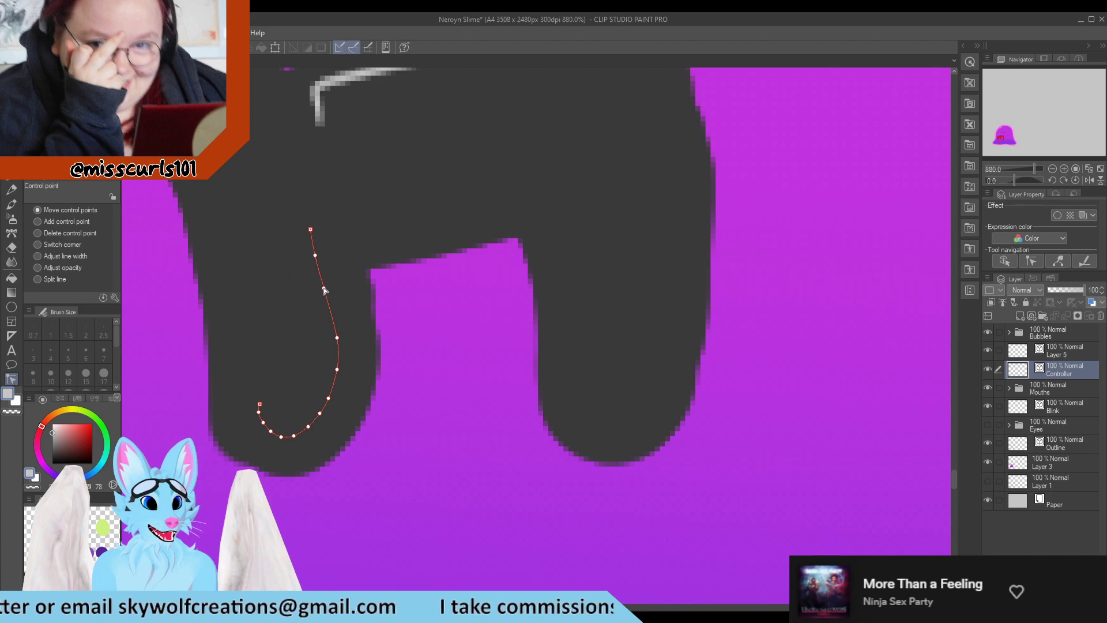
pyautogui.moveTo(323, 288); pyautogui.dragTo(332, 289)
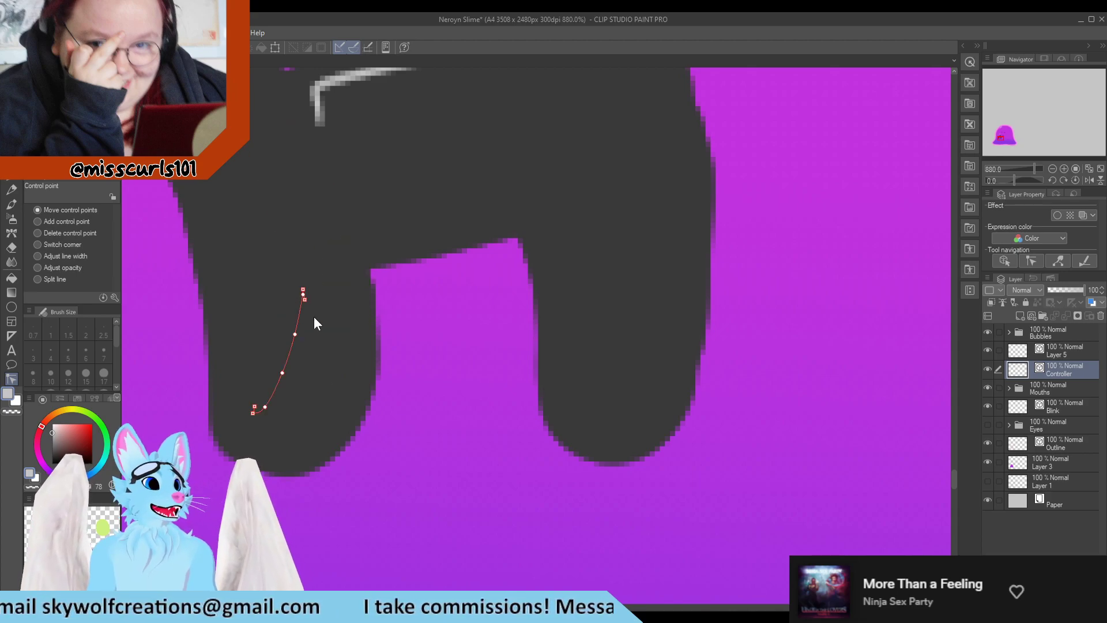
pyautogui.scroll(-5, 318, 294)
pyautogui.scroll(6, 282, 389)
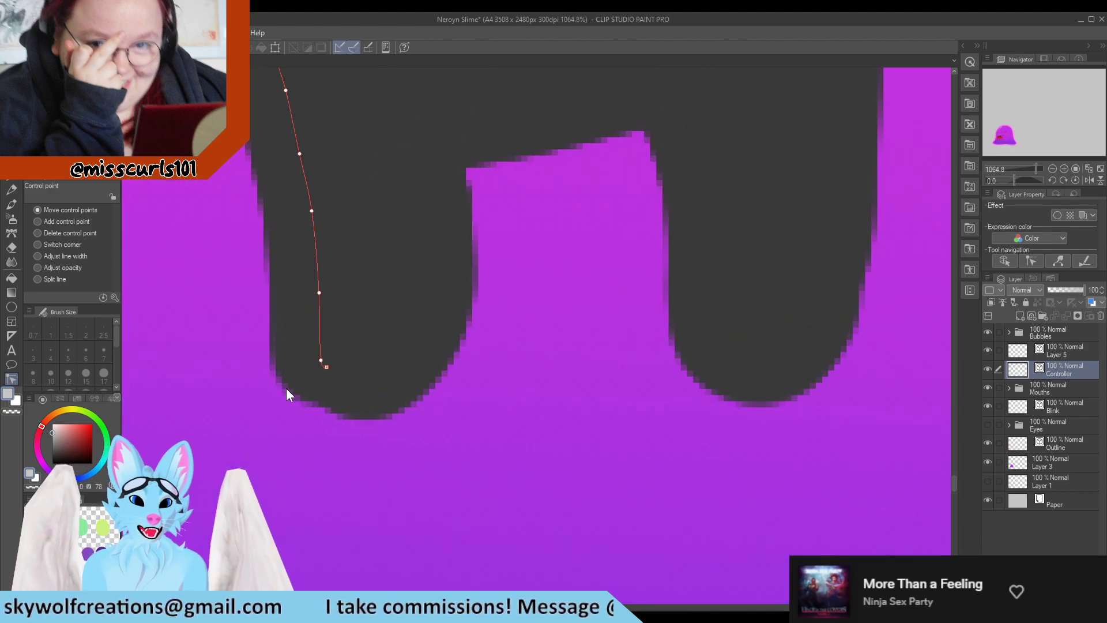
pyautogui.moveTo(320, 361); pyautogui.dragTo(321, 340)
pyautogui.click(340, 347)
# Adjust the bottom control points of the left grip's inner edge line to straighten it
pyautogui.scroll(-4, 342, 352)
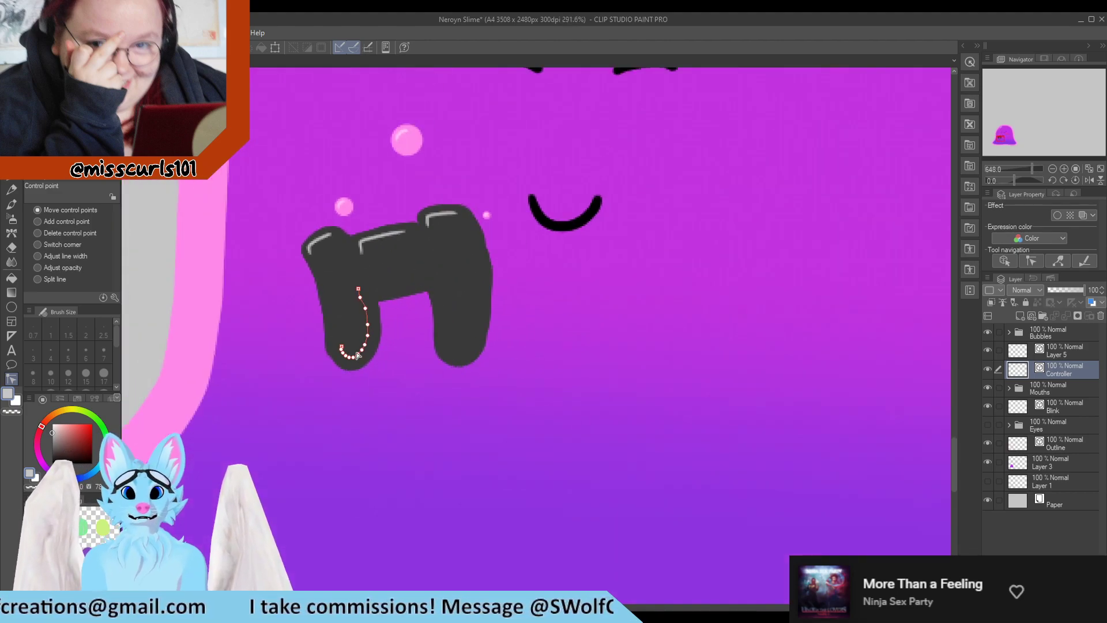
pyautogui.scroll(3, 348, 367)
pyautogui.scroll(1, 343, 363)
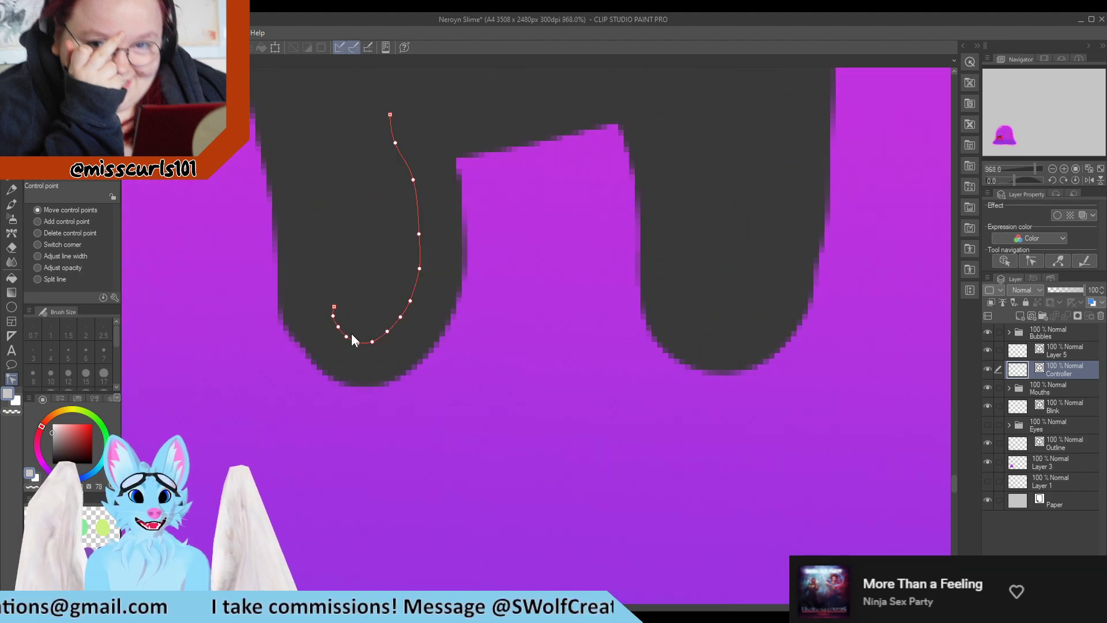
pyautogui.moveTo(328, 343); pyautogui.dragTo(330, 355)
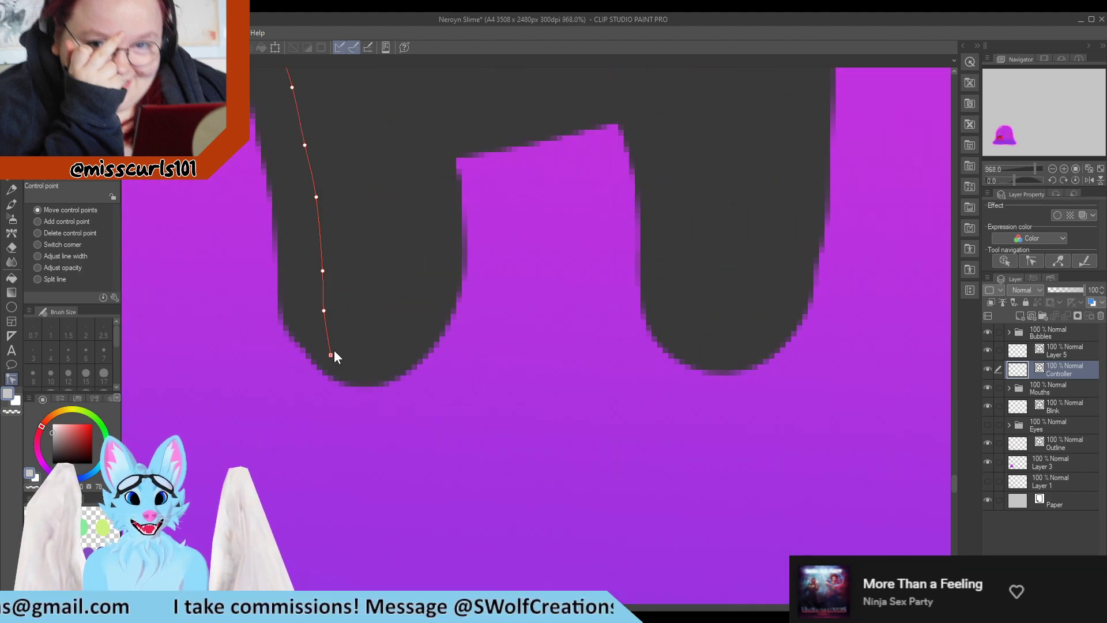
pyautogui.moveTo(324, 310); pyautogui.dragTo(332, 315)
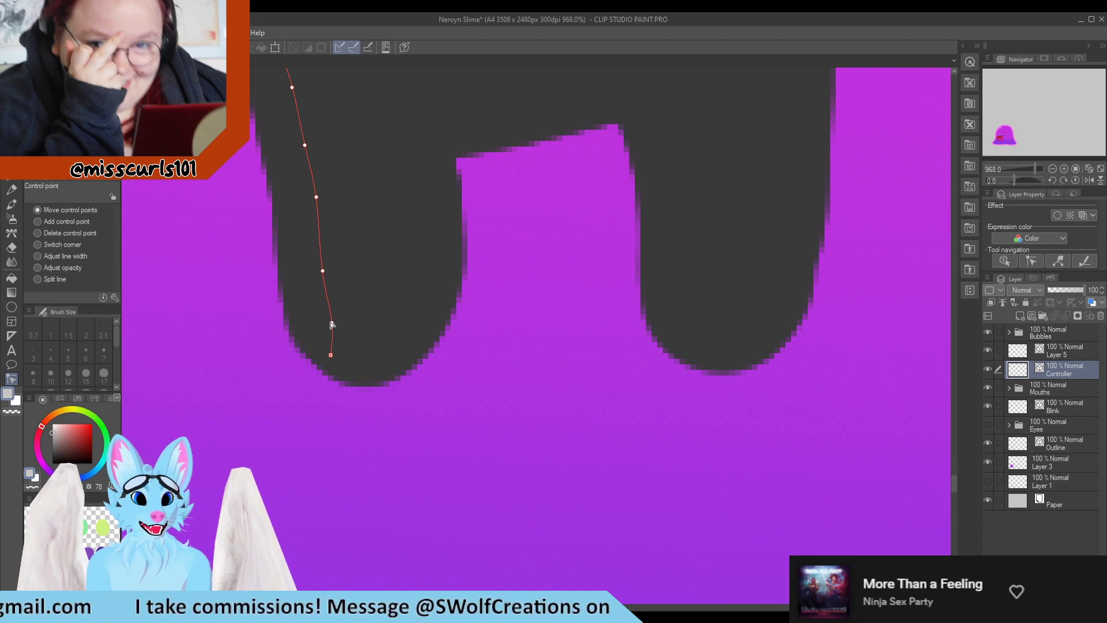
pyautogui.scroll(-5, 334, 321)
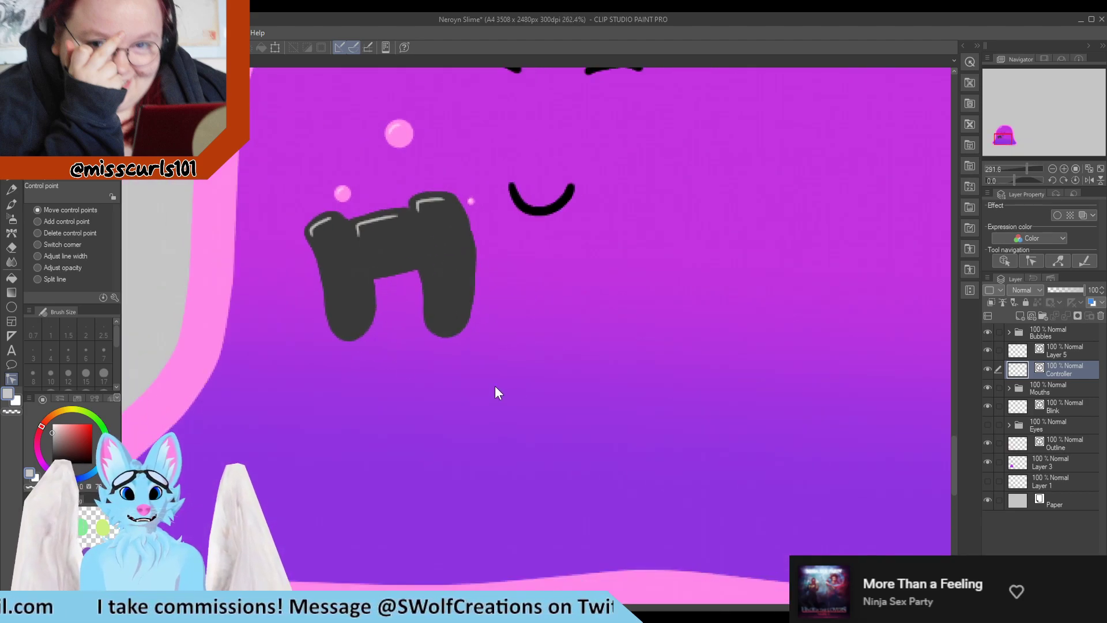
pyautogui.scroll(-2, 509, 363)
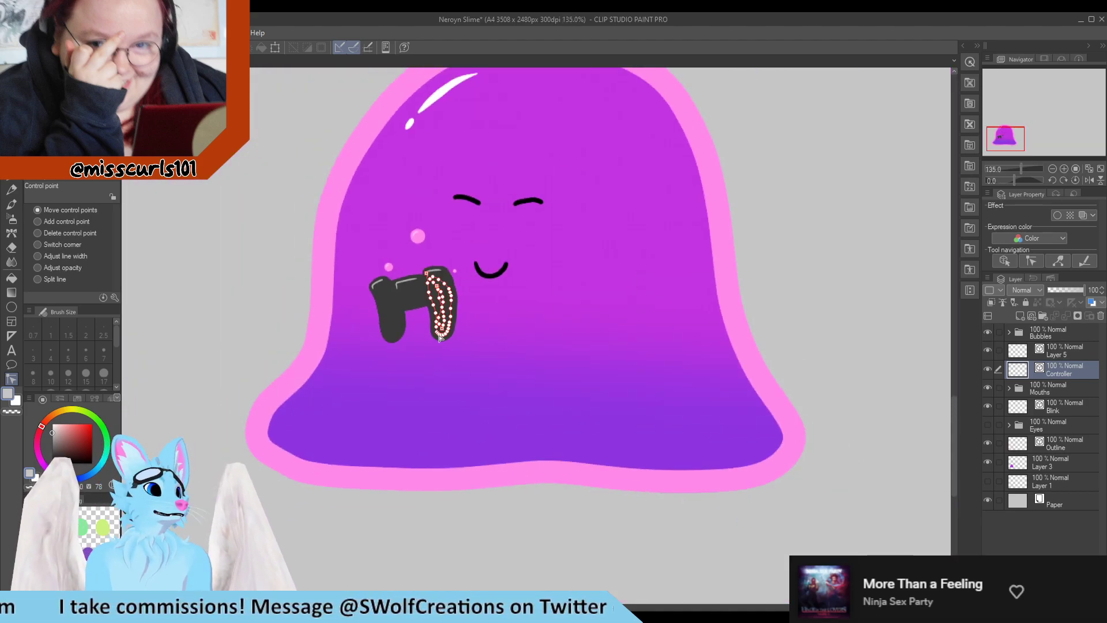
# Reshape the right grip's outer edge by moving several of its control points
pyautogui.scroll(8, 432, 323)
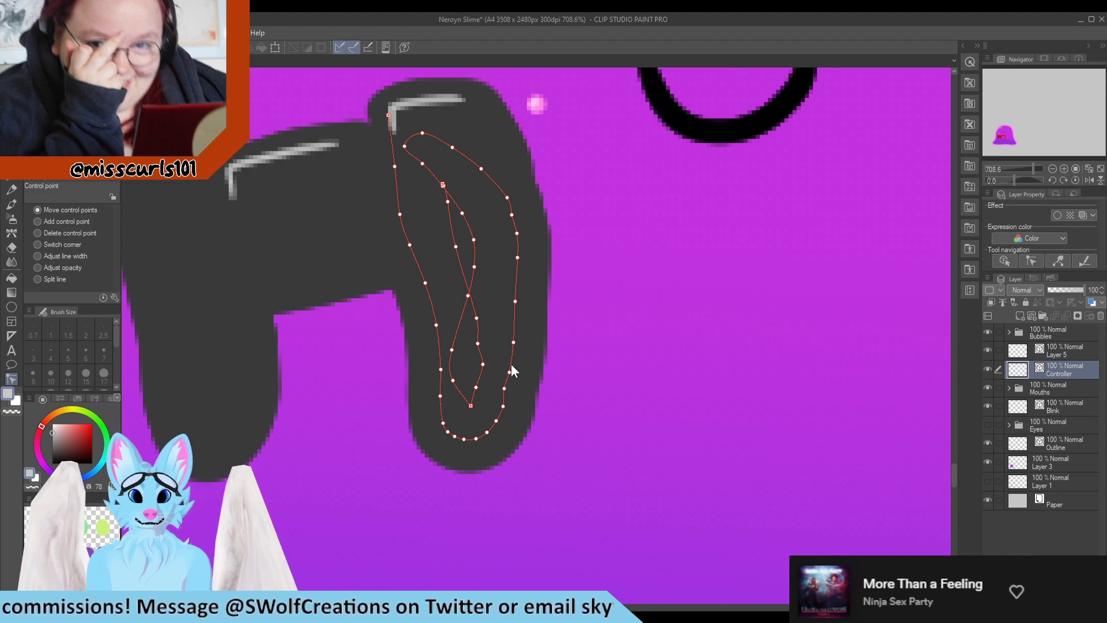
pyautogui.moveTo(508, 387); pyautogui.dragTo(512, 366)
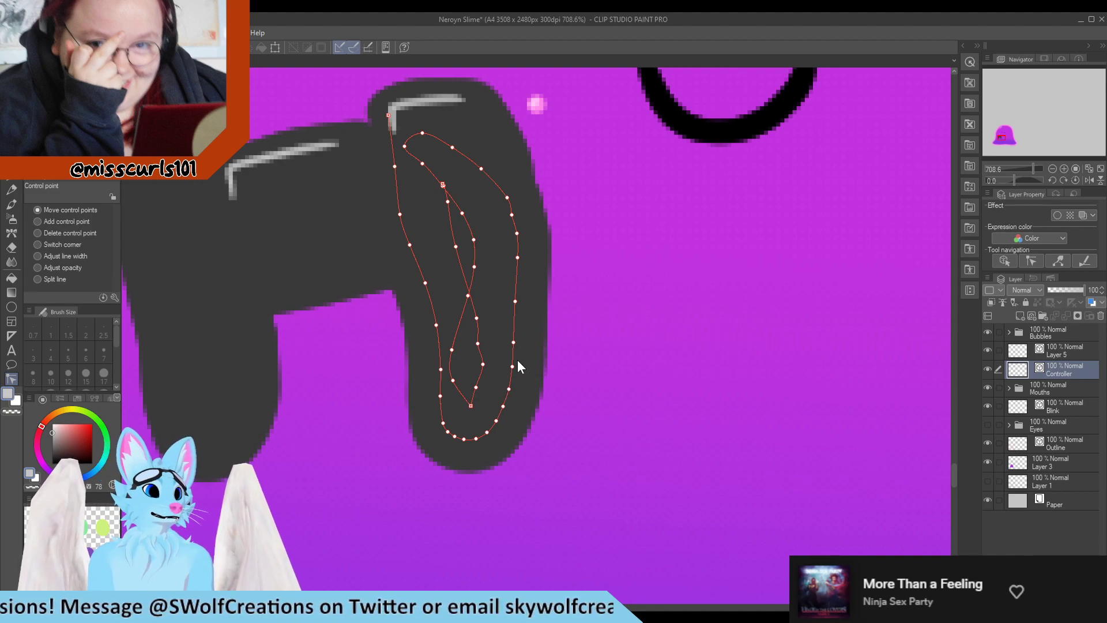
pyautogui.scroll(-6, 517, 362)
pyautogui.scroll(6, 495, 303)
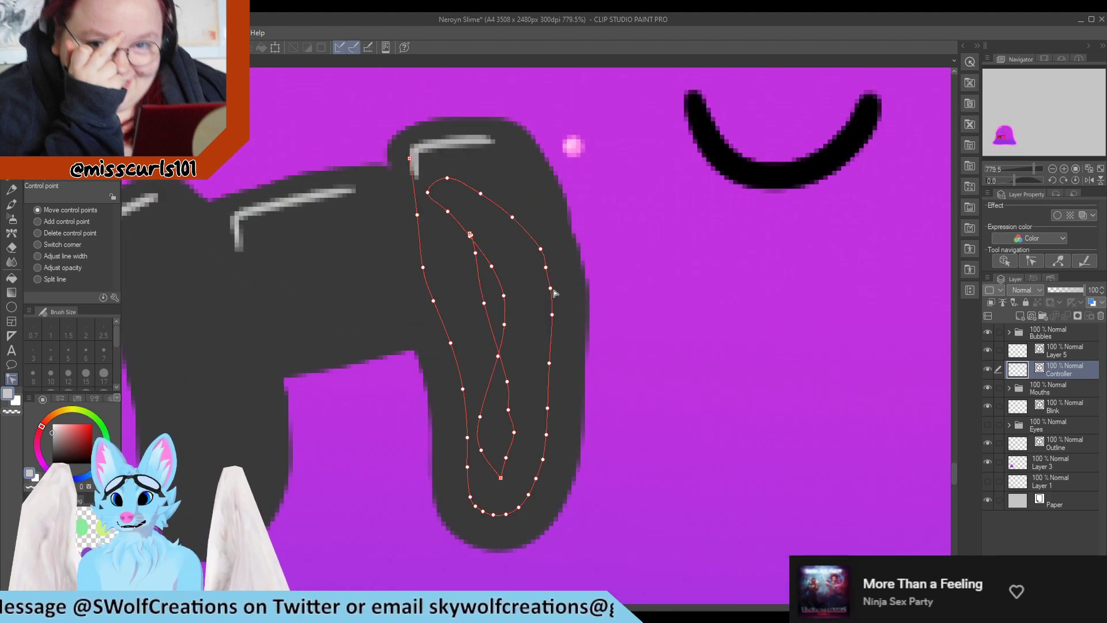
pyautogui.moveTo(551, 288); pyautogui.dragTo(549, 306)
pyautogui.keyDown('alt'); pyautogui.click(552, 314); pyautogui.keyUp('alt')
pyautogui.moveTo(545, 268); pyautogui.dragTo(545, 281)
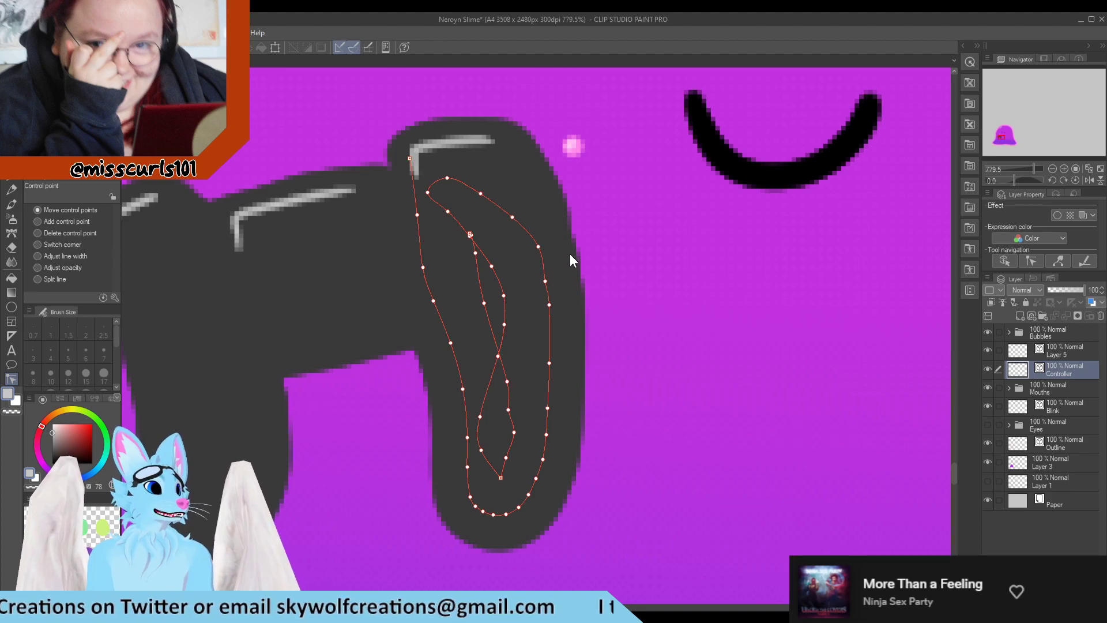
pyautogui.scroll(-10, 647, 293)
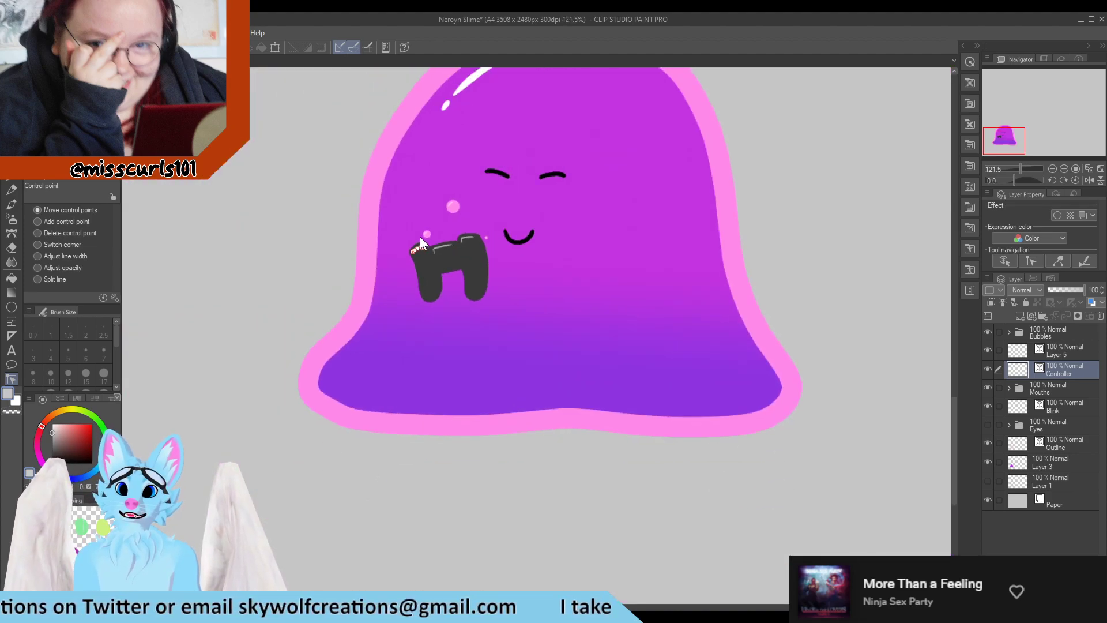
# Pinch the right grip's outer edge with Pinch vector line
pyautogui.scroll(8, 420, 238)
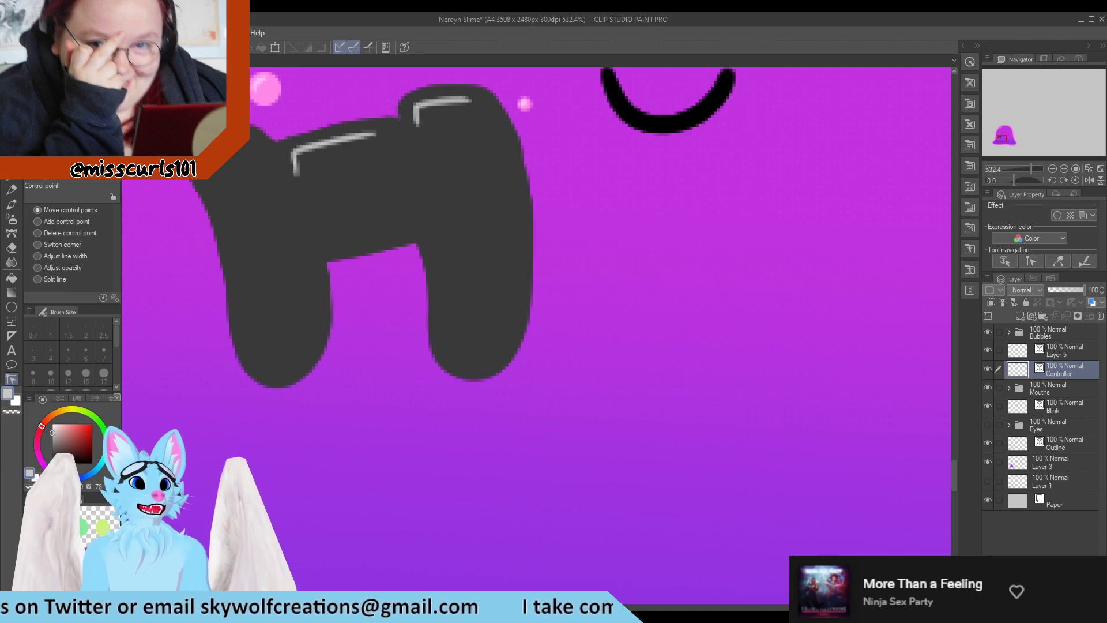
pyautogui.press('y')
pyautogui.moveTo(463, 354); pyautogui.dragTo(507, 321)
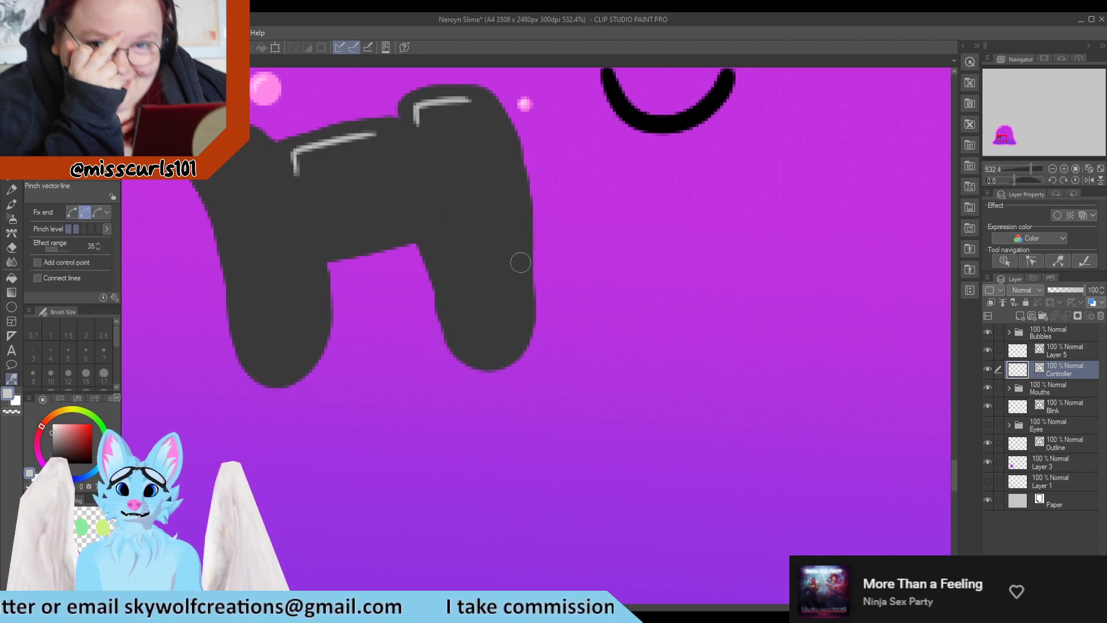
pyautogui.scroll(-5, 484, 282)
pyautogui.scroll(5, 428, 298)
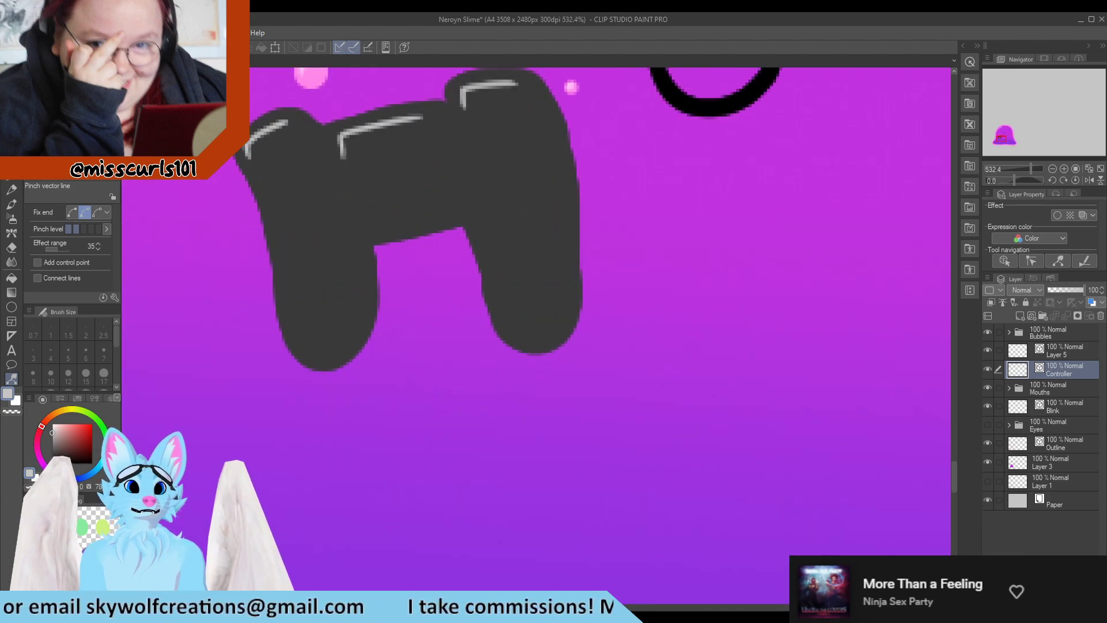
# Move control points along the right grip's inner lines and outer edge near its bottom
pyautogui.press('y')
pyautogui.scroll(3, 509, 289)
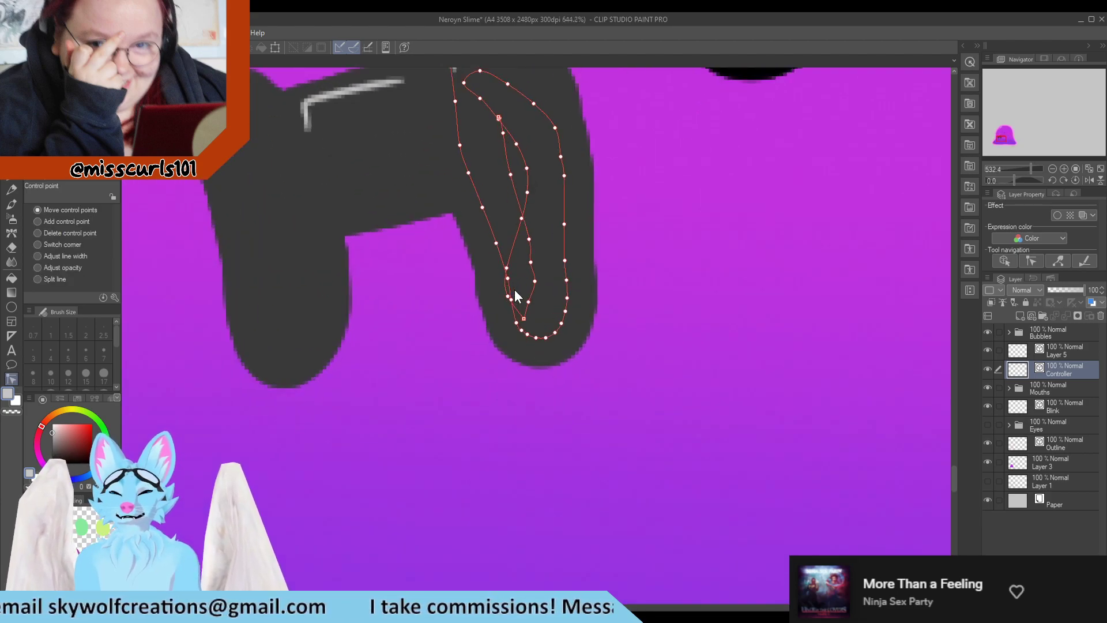
pyautogui.moveTo(503, 262); pyautogui.dragTo(523, 253)
pyautogui.moveTo(506, 299); pyautogui.dragTo(523, 290)
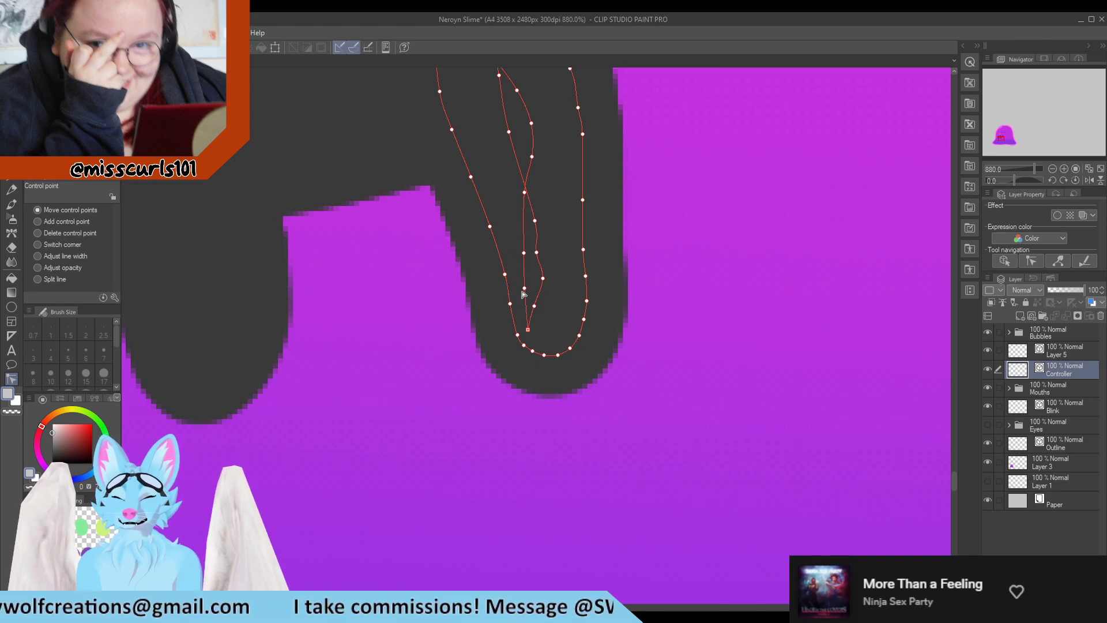
pyautogui.moveTo(527, 330); pyautogui.dragTo(552, 309)
pyautogui.moveTo(581, 249); pyautogui.dragTo(588, 241)
pyautogui.moveTo(583, 200); pyautogui.dragTo(582, 172)
pyautogui.scroll(-8, 582, 195)
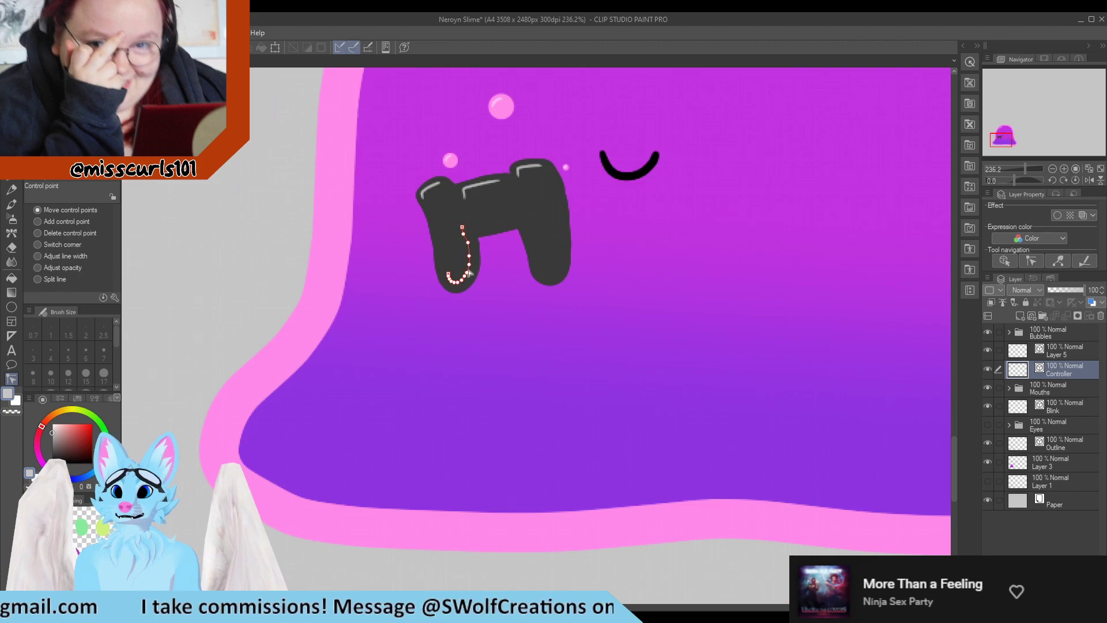
pyautogui.scroll(-2, 352, 256)
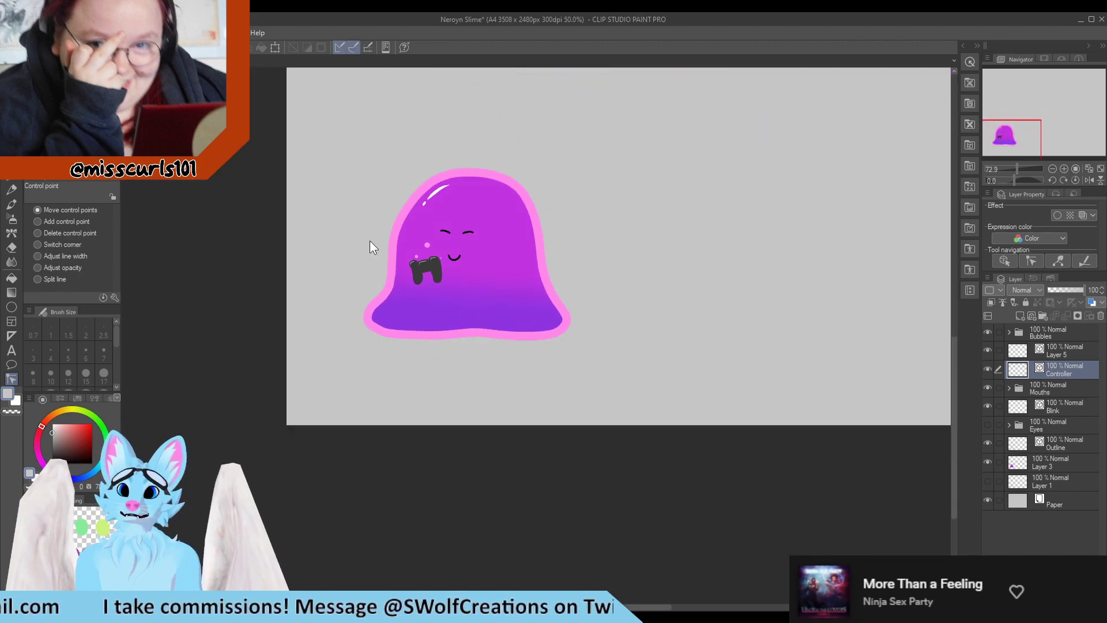
# Nudge two lower control points on the right grip's outer edge
pyautogui.scroll(7, 426, 263)
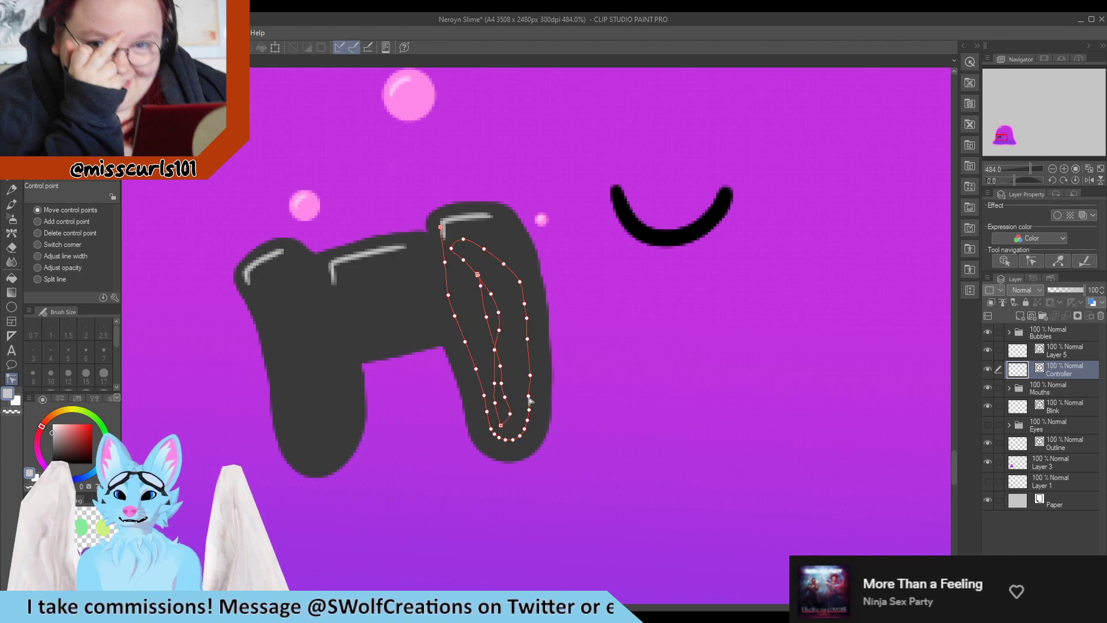
pyautogui.moveTo(529, 400); pyautogui.dragTo(531, 419)
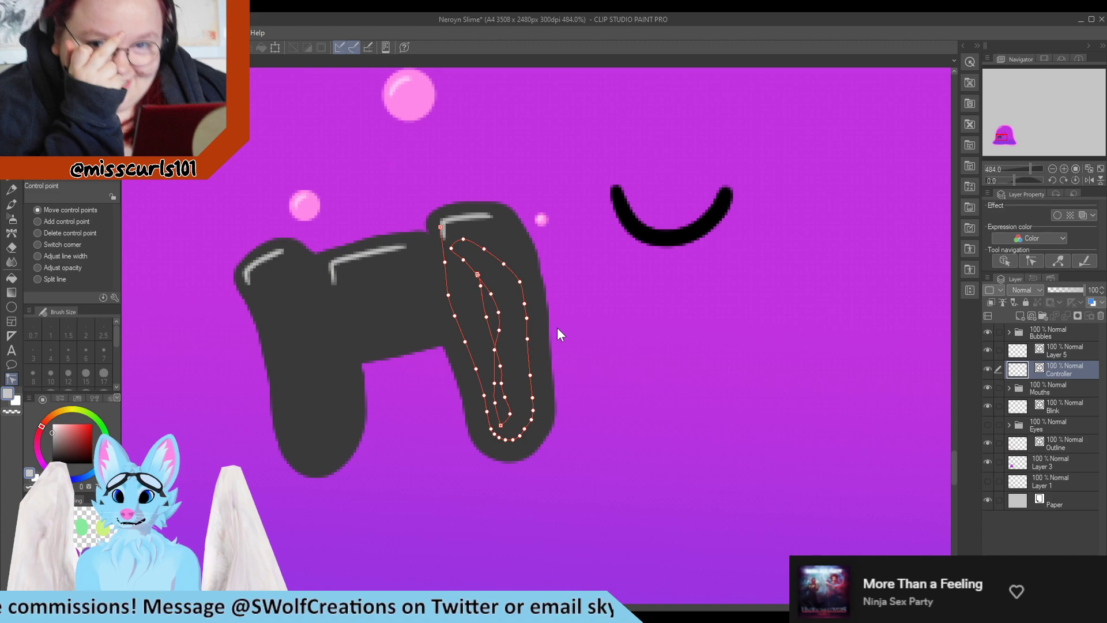
pyautogui.moveTo(529, 376); pyautogui.dragTo(531, 337)
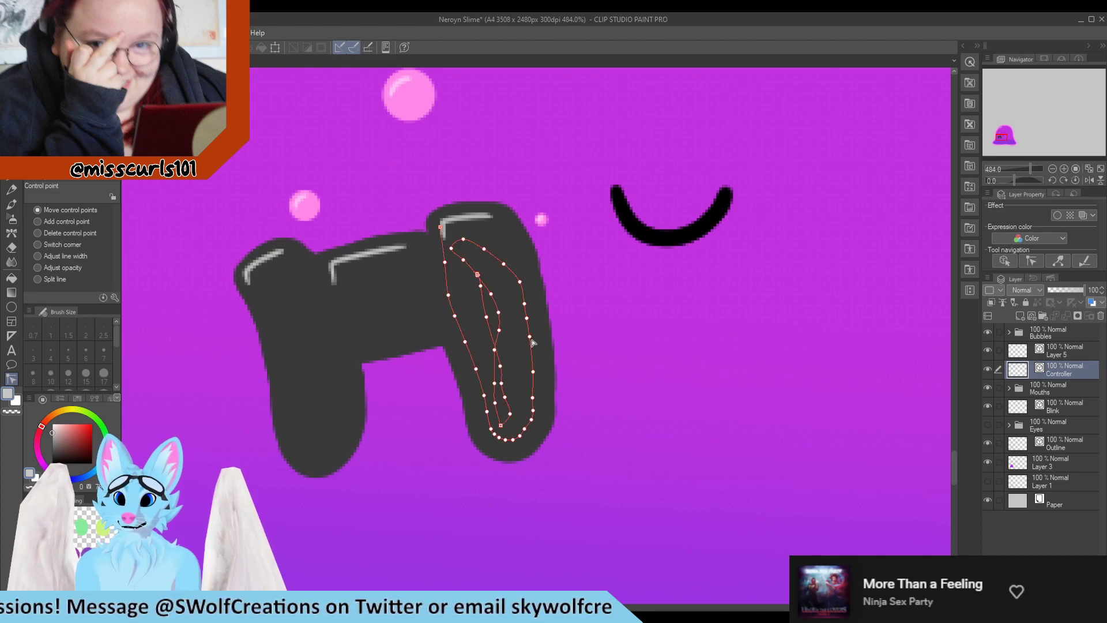
pyautogui.scroll(-8, 468, 241)
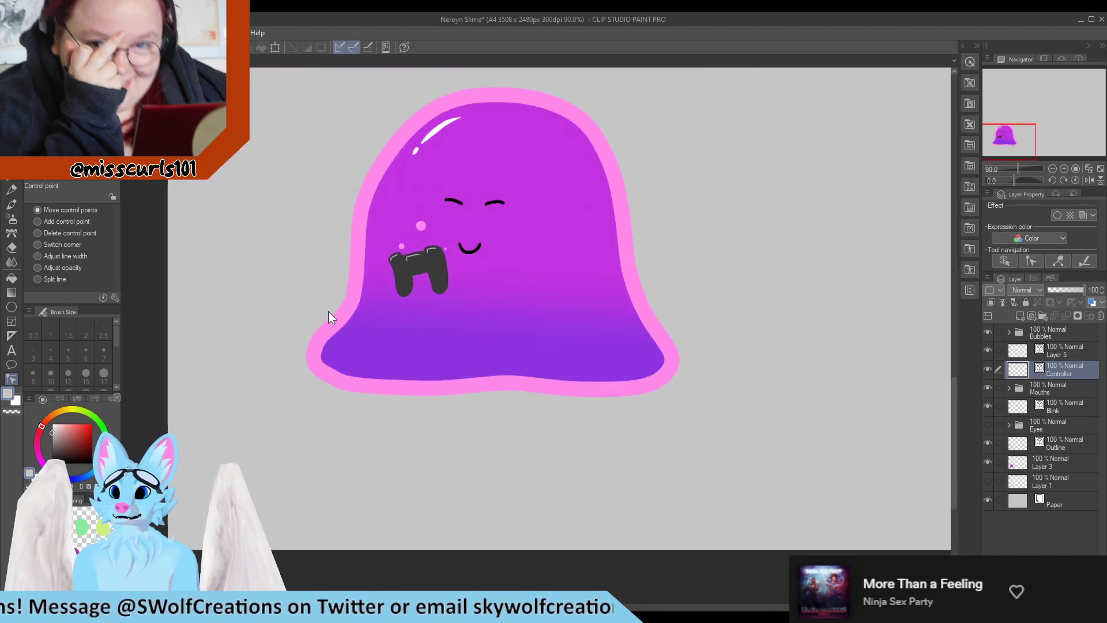
pyautogui.scroll(4, 438, 267)
pyautogui.scroll(5, 438, 267)
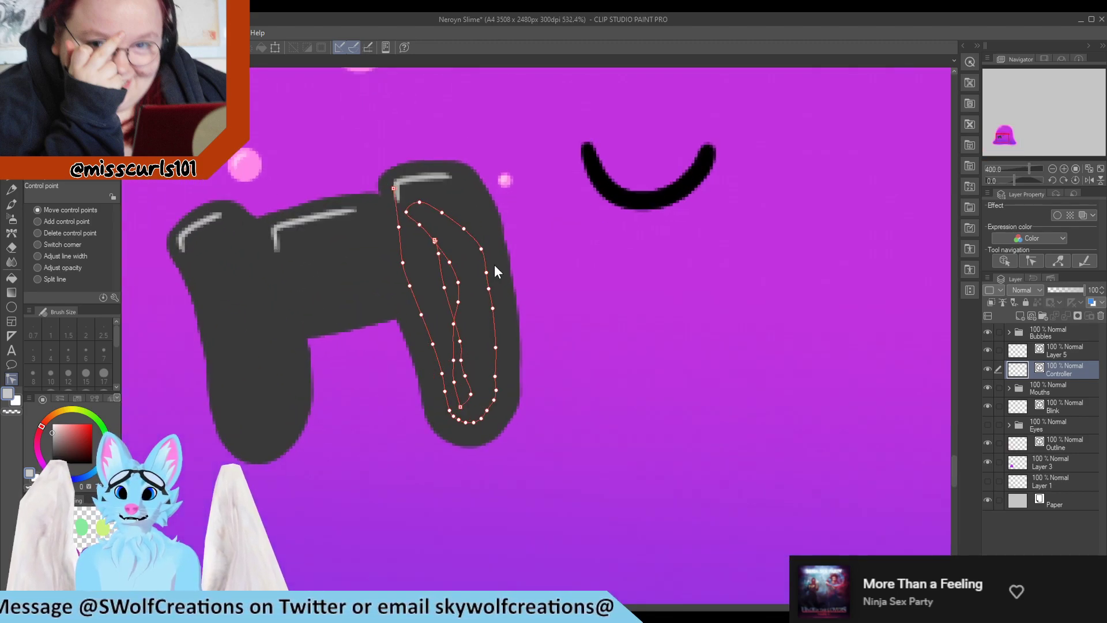
pyautogui.scroll(-7, 521, 228)
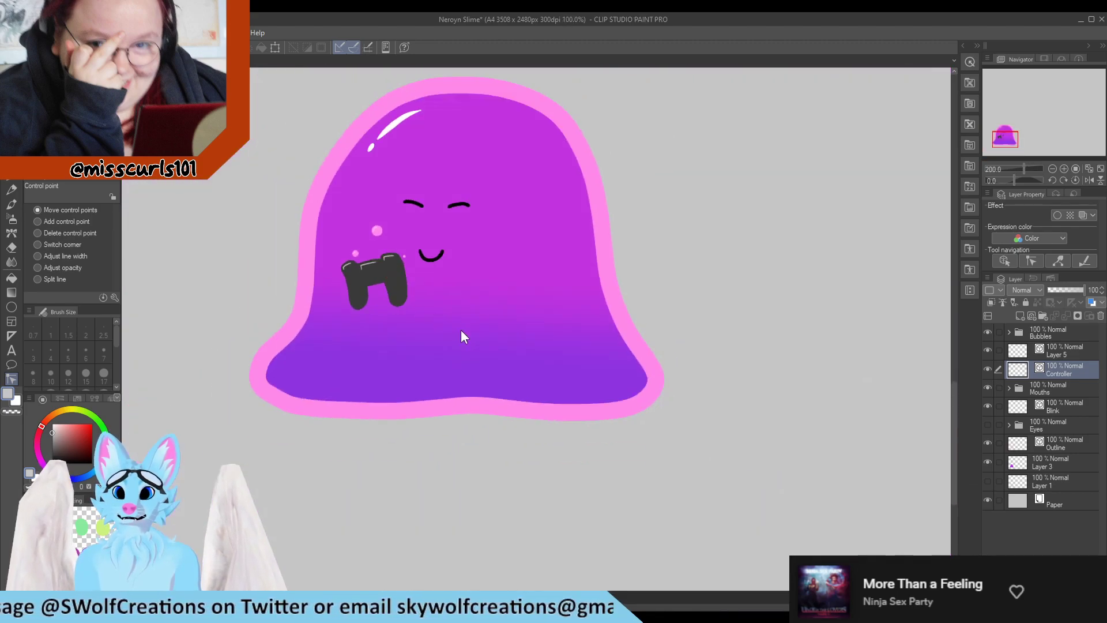
pyautogui.scroll(-1, 407, 369)
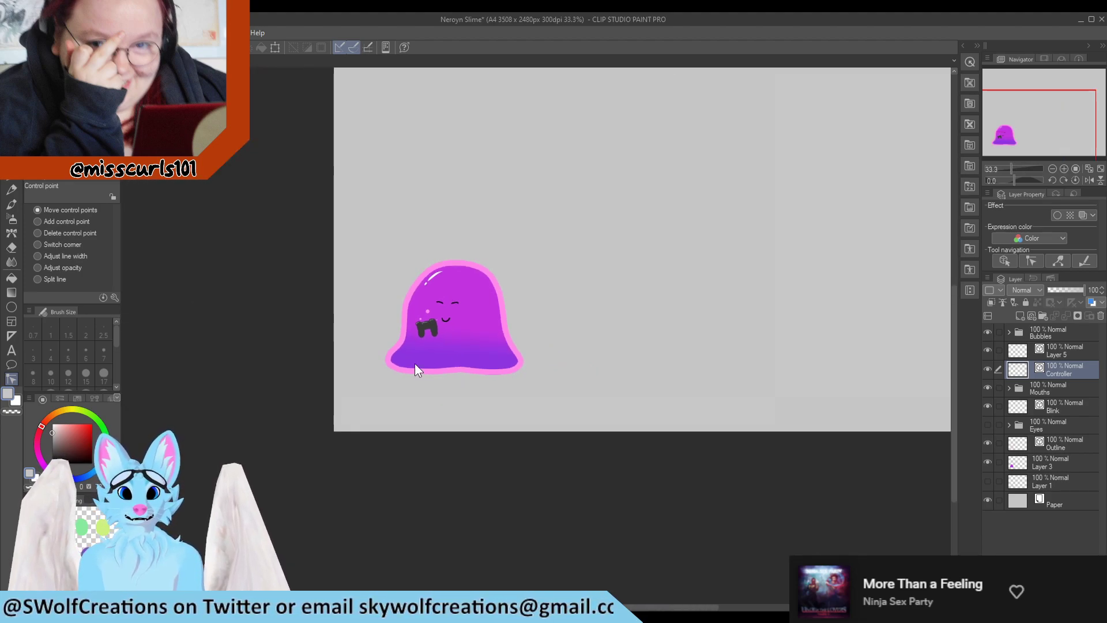
pyautogui.scroll(4, 416, 369)
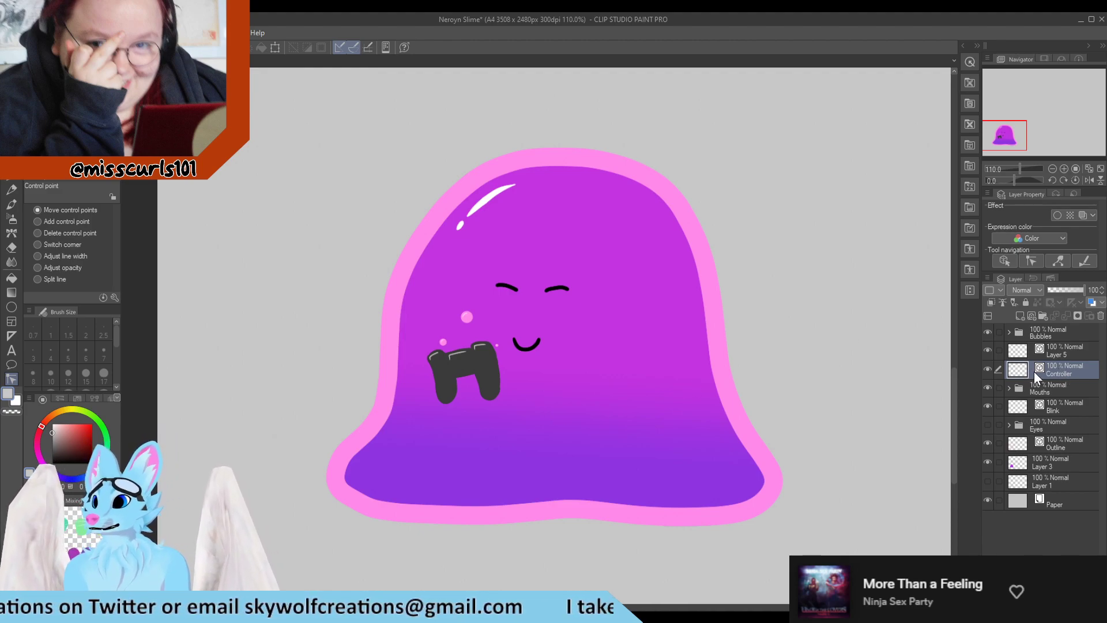
# Hide the Controller layer and the Bubbles folder
pyautogui.click(988, 369)
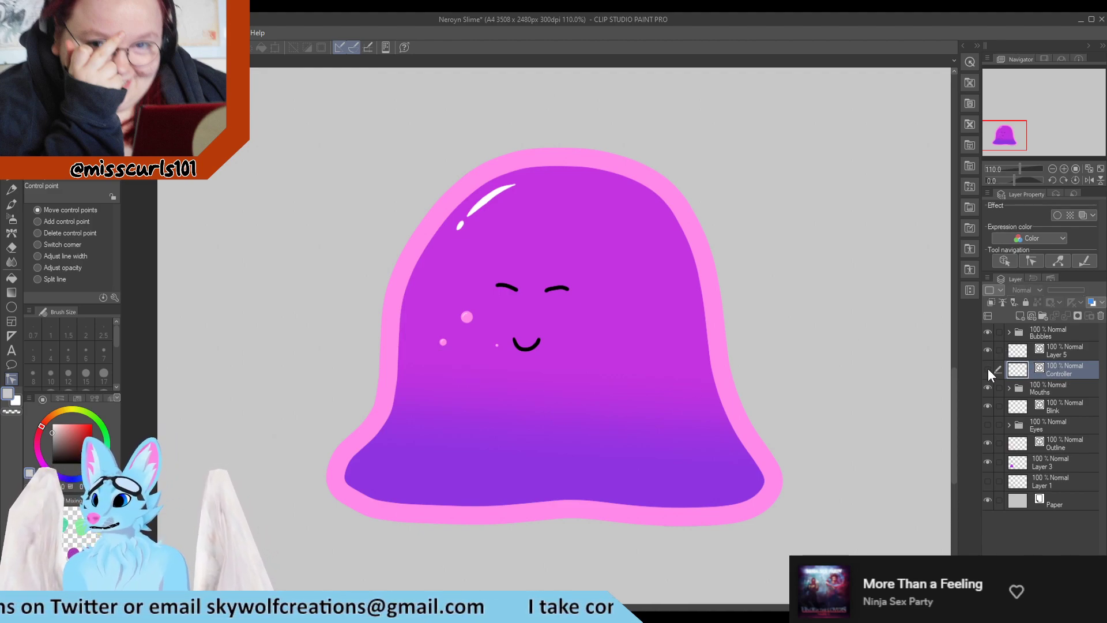
pyautogui.click(988, 333)
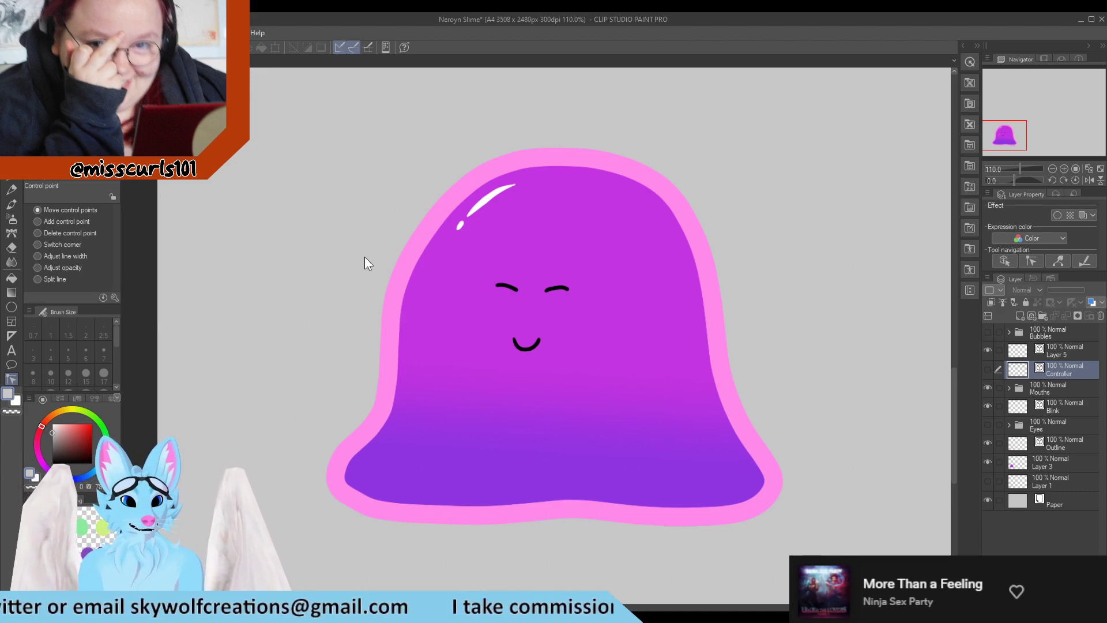
# Hide the Paper layer so the background becomes transparent
pyautogui.scroll(-3, 297, 160)
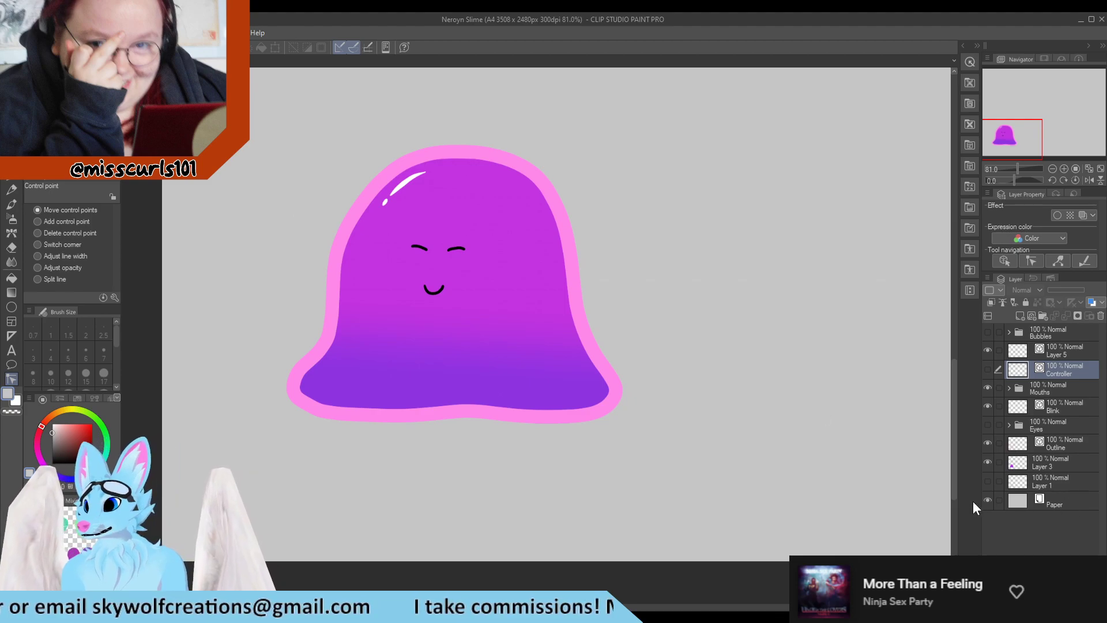
pyautogui.click(986, 500)
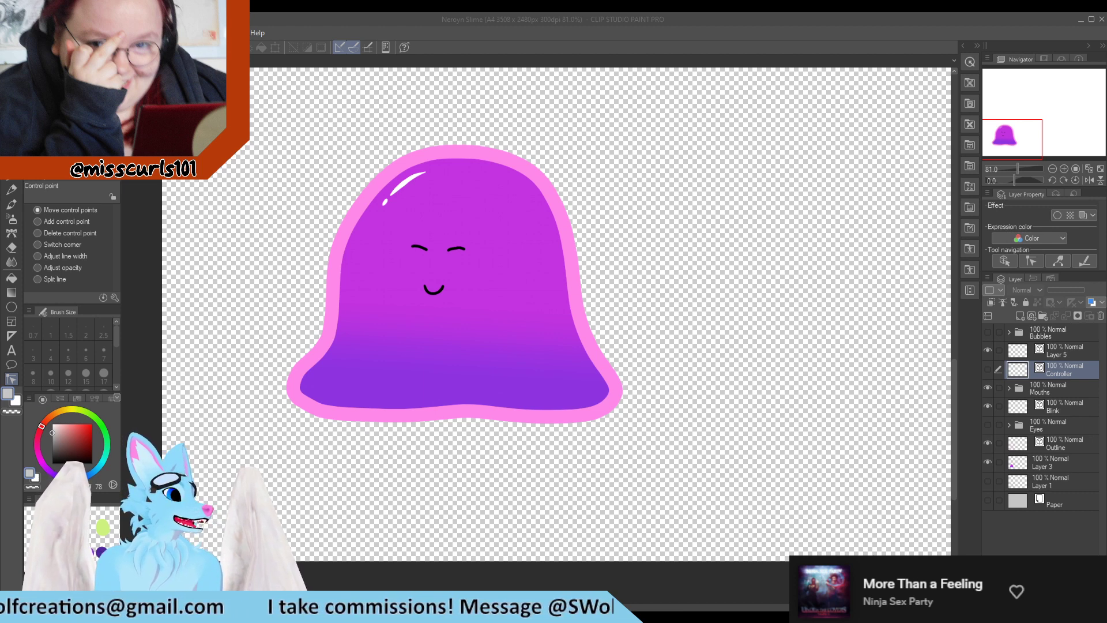
# Crop the canvas to a rectangular selection drawn closely around the slime
pyautogui.scroll(-1, 362, 306)
pyautogui.press('m')
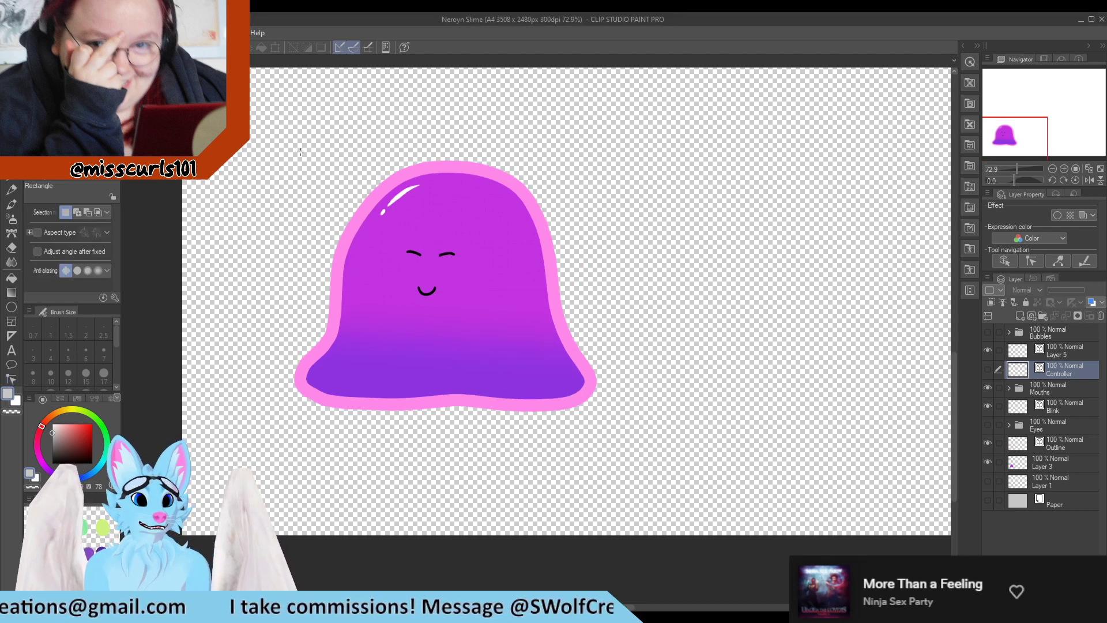
pyautogui.moveTo(274, 140); pyautogui.dragTo(625, 426)
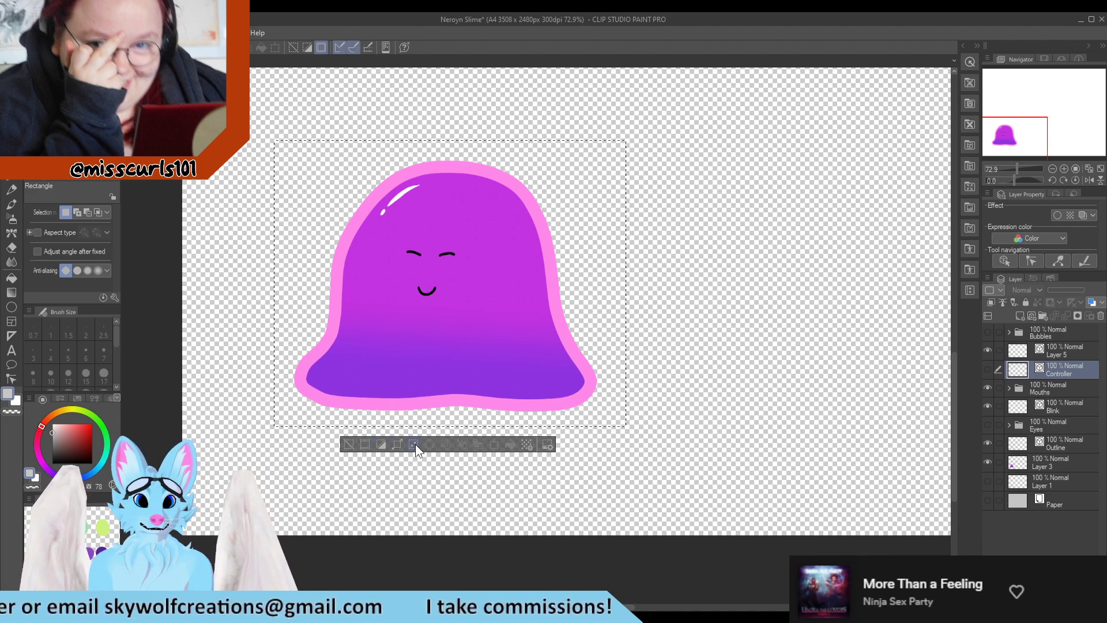
pyautogui.moveTo(625, 426); pyautogui.dragTo(412, 284)
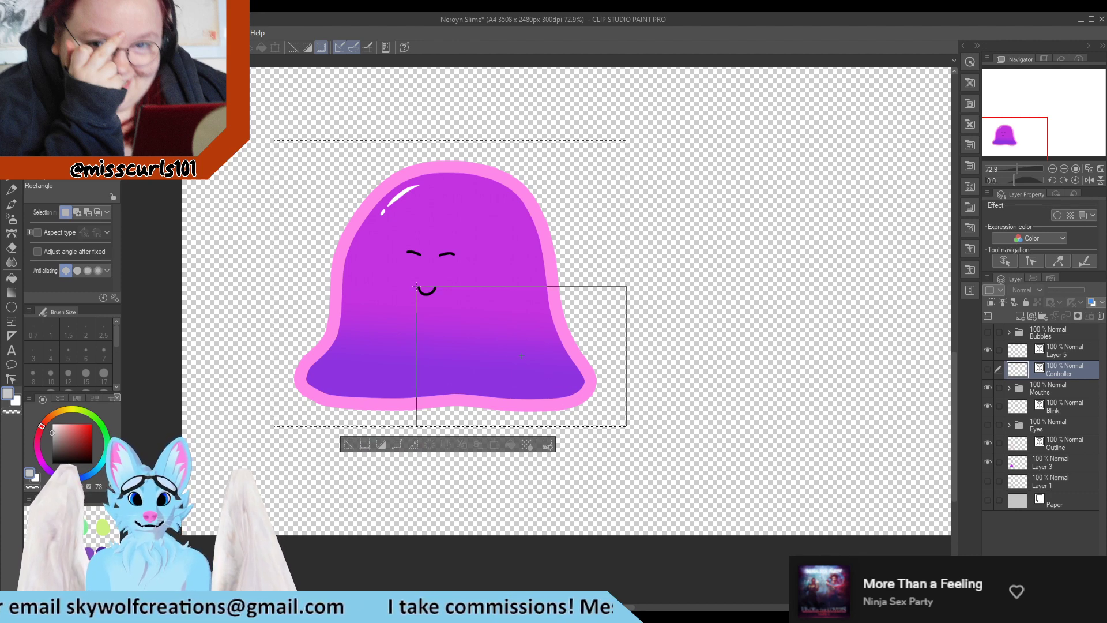
pyautogui.moveTo(275, 145)
pyautogui.mouseDown()
pyautogui.moveTo(637, 460)
pyautogui.moveTo(606, 418)
pyautogui.moveTo(262, 127)
pyautogui.mouseUp()
pyautogui.moveTo(245, 102); pyautogui.dragTo(643, 425)
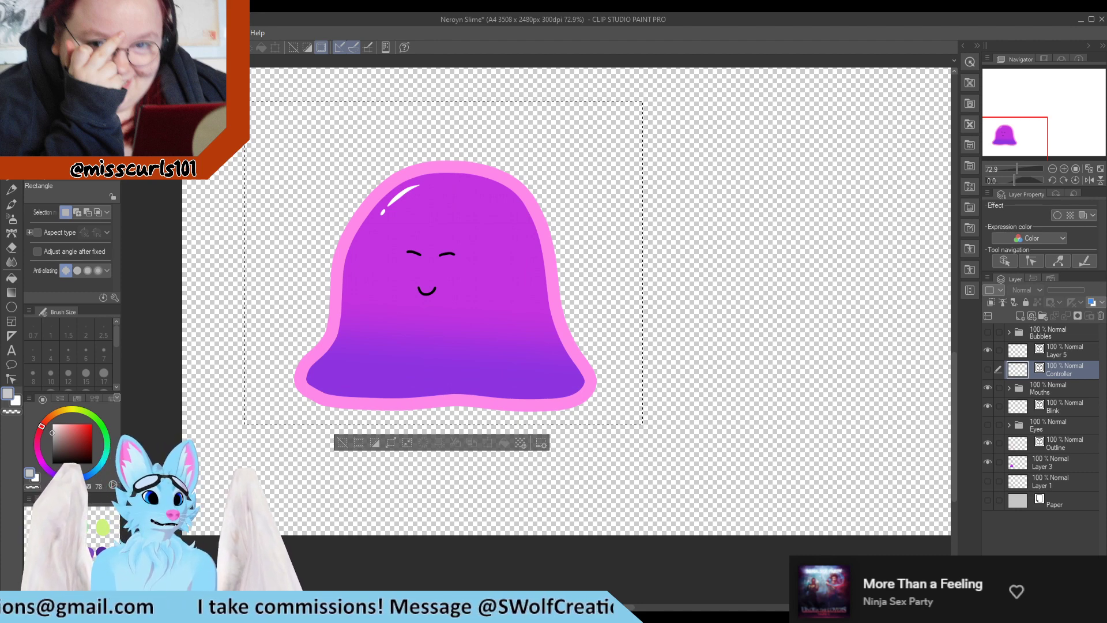
pyautogui.click(359, 445)
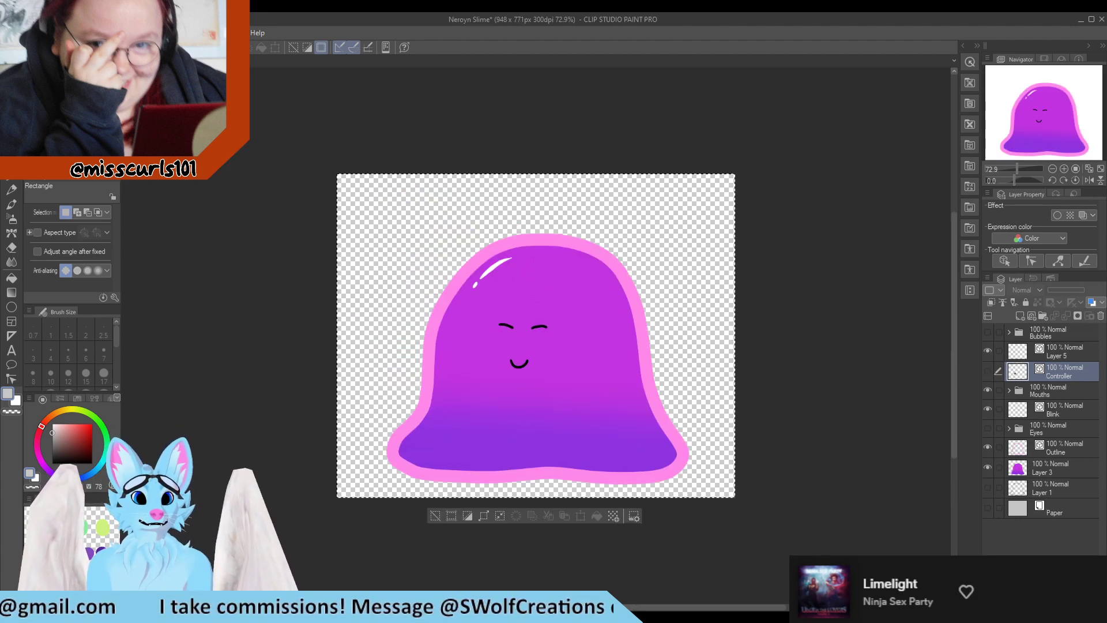
# Save the cropped image as Neroyn_Slime_Blink_ClosedMouth.png
pyautogui.click(211, 299)
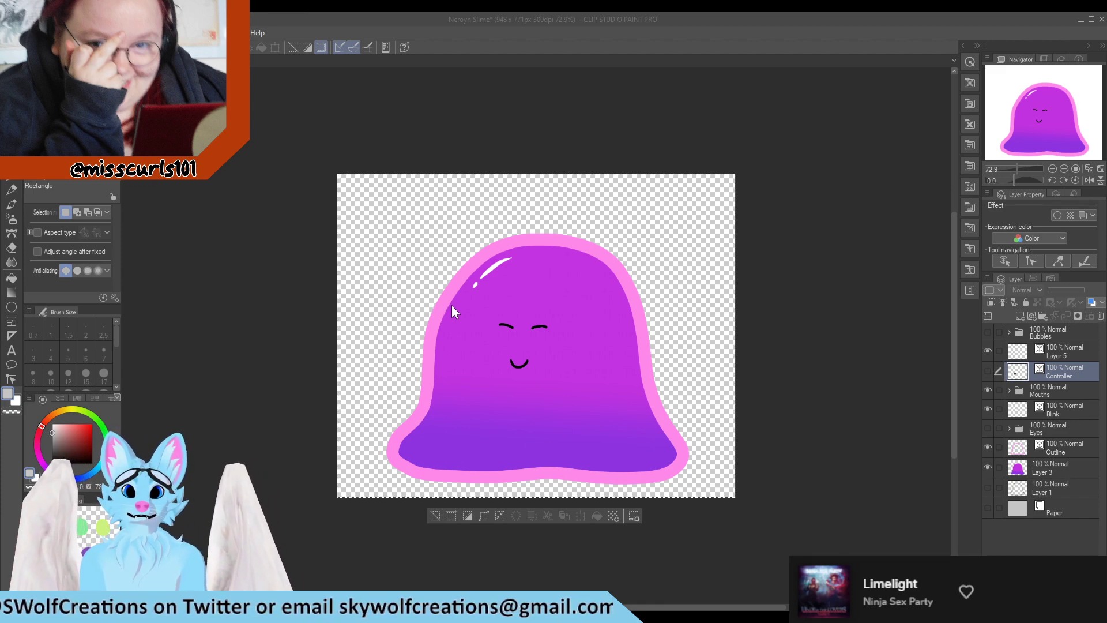
pyautogui.click(579, 243)
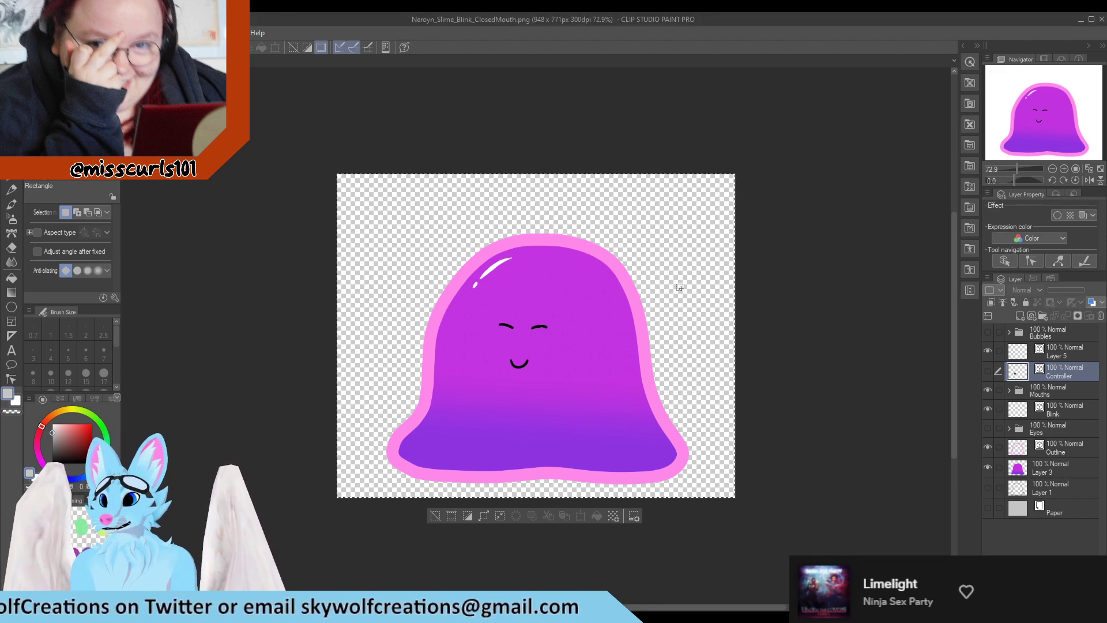
# Swap the Blink layer for the open Eyes folder and save as Neroyn_Slime_EyesOpen_ClosedMouth.png
pyautogui.click(988, 409)
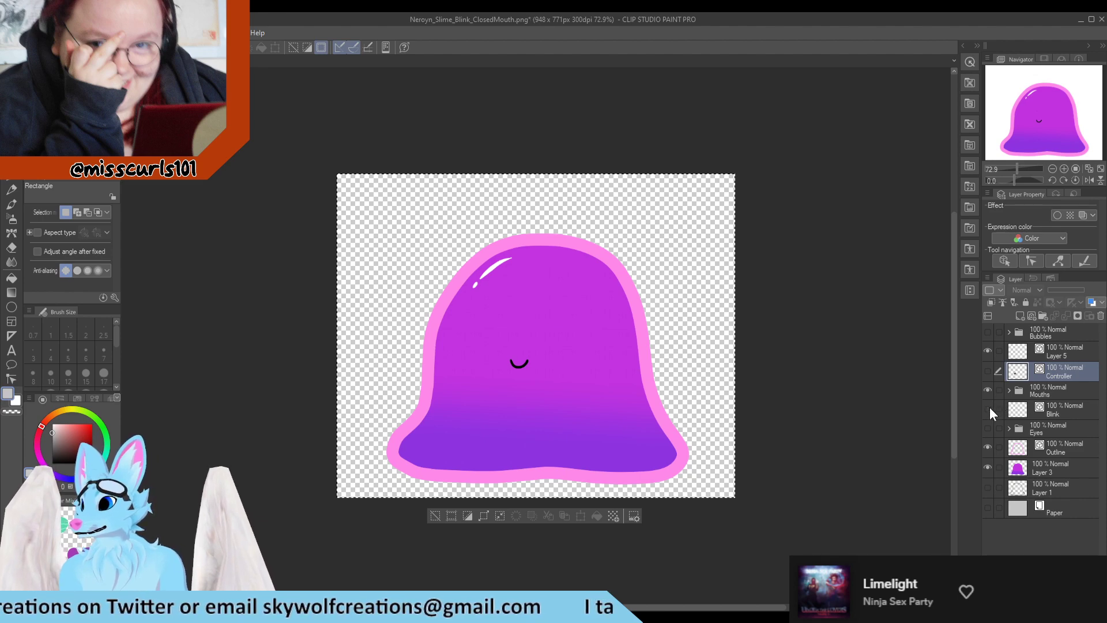
pyautogui.click(987, 428)
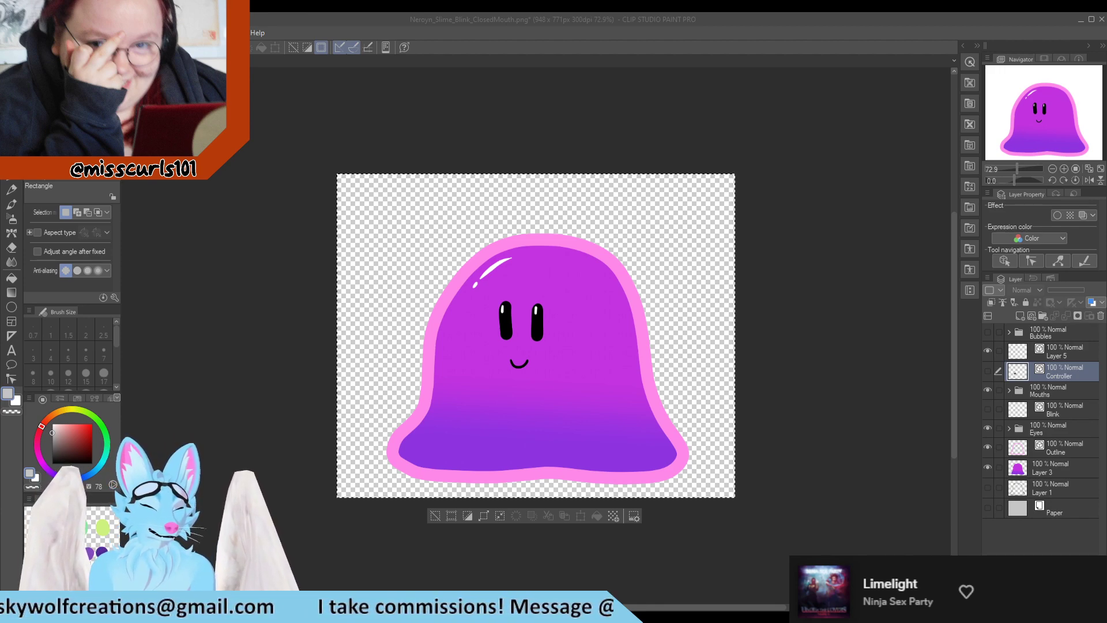
pyautogui.click(126, 262)
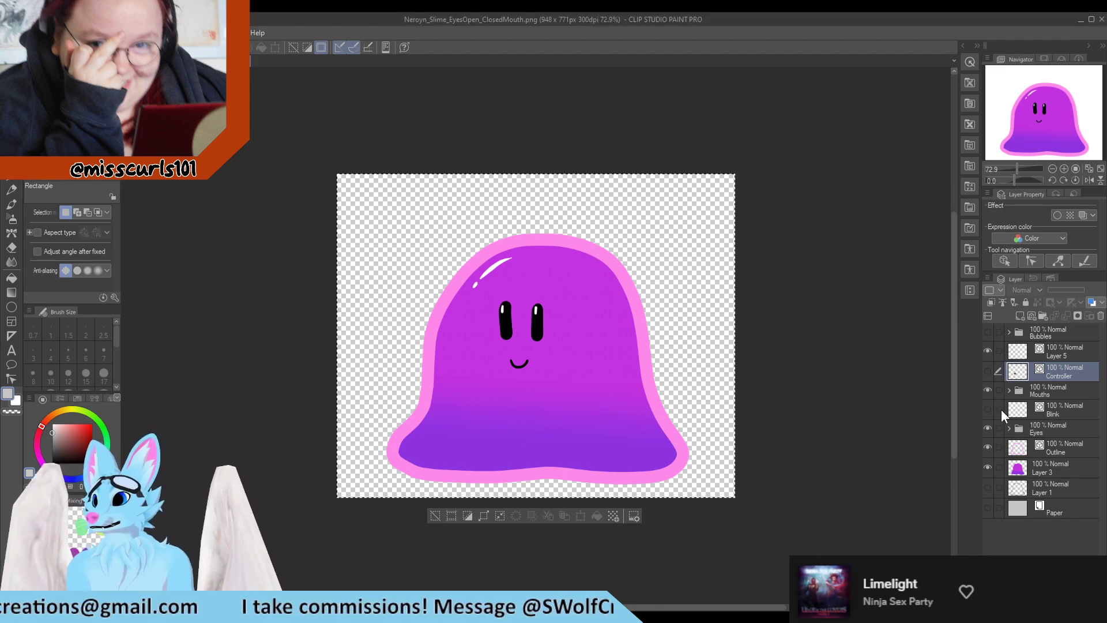
# Show blinking eyes with the OpenSmile mouth instead of Smile and save as Neroyn_Slime_EyesClosed_OpenMouth.png
pyautogui.click(987, 428)
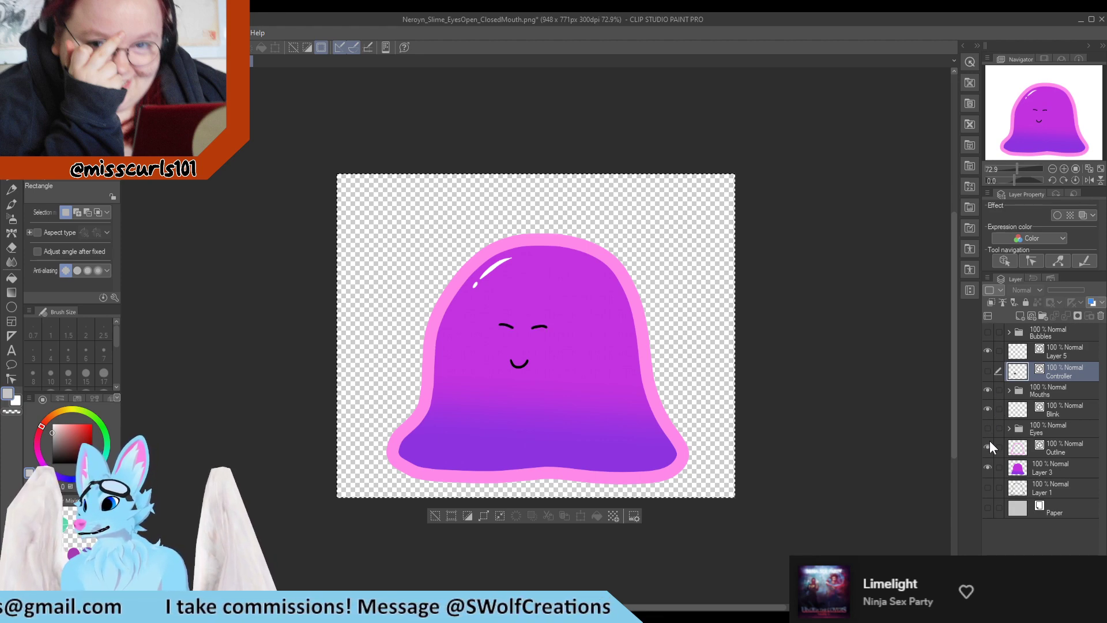
pyautogui.click(1009, 390)
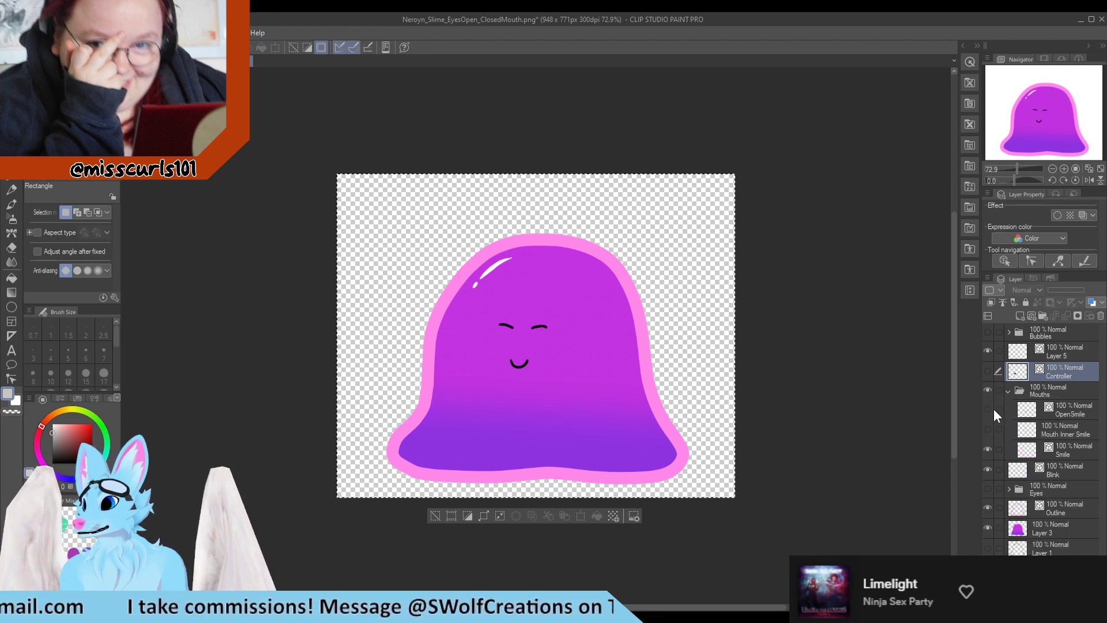
pyautogui.click(987, 449)
pyautogui.click(989, 412)
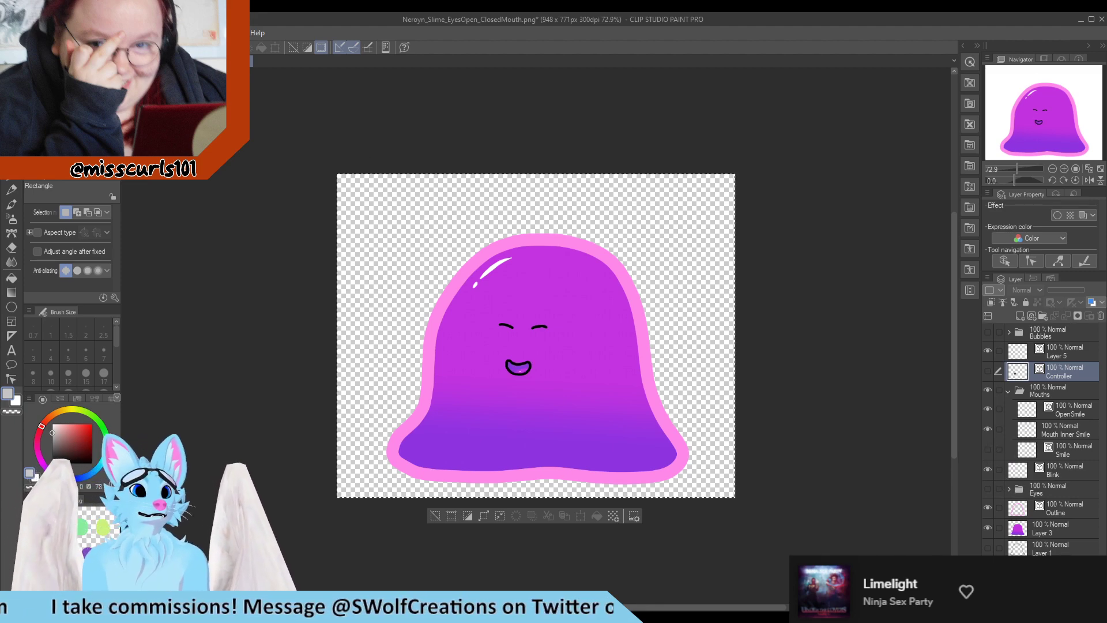
pyautogui.hotkey('alt', 'Tab')
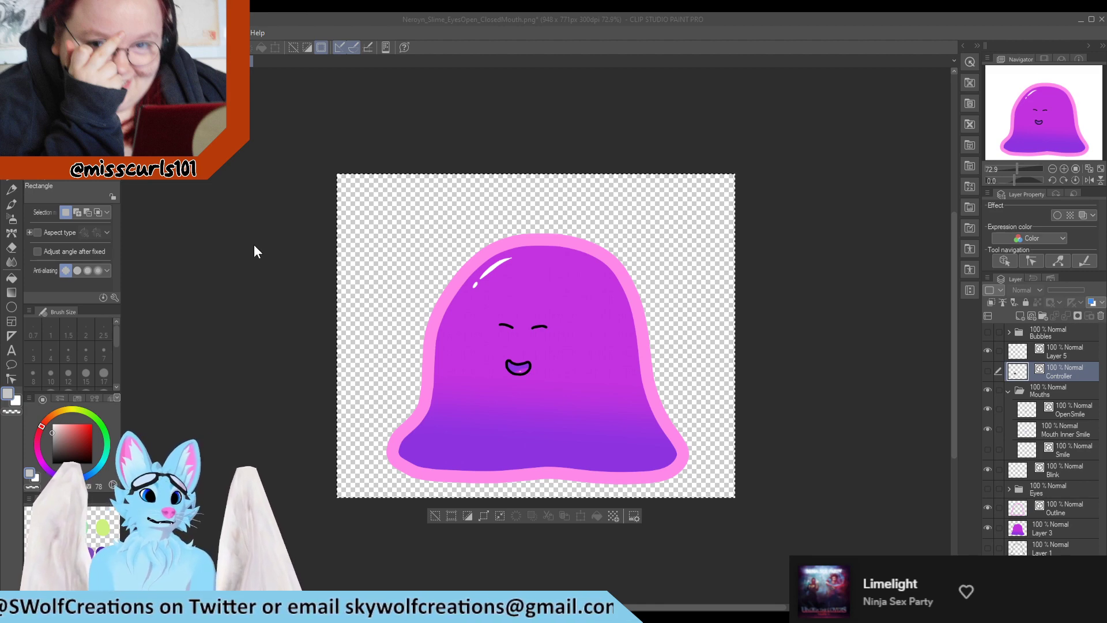
pyautogui.click(596, 242)
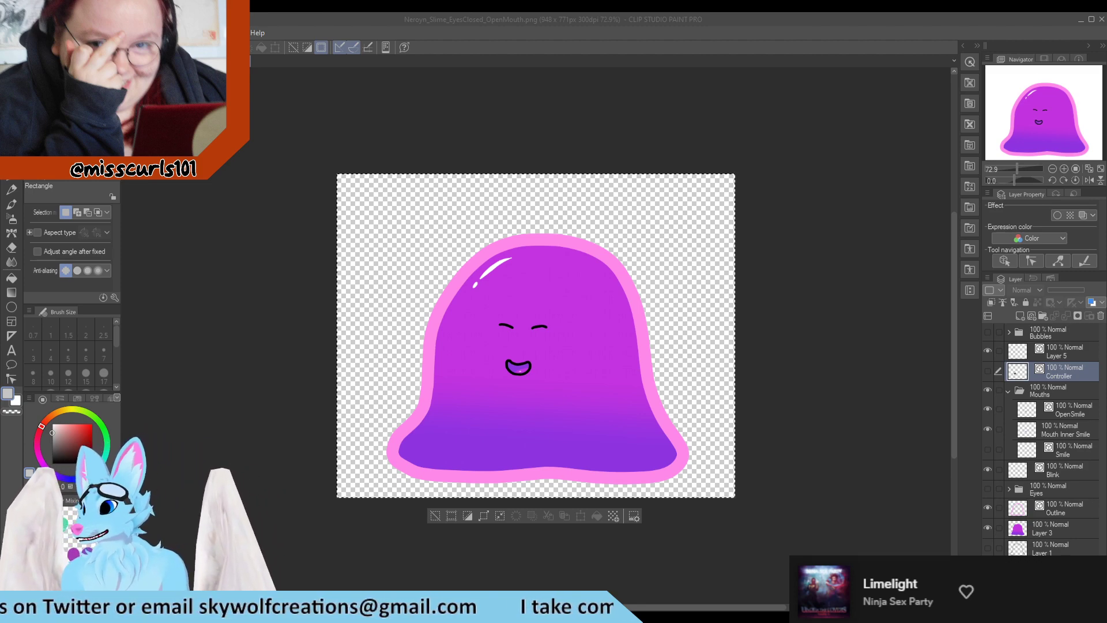
# Show the open Eyes folder with the open smile and save as Neroyn_Slime_EyesOpen_MouthOpen.png
pyautogui.click(987, 488)
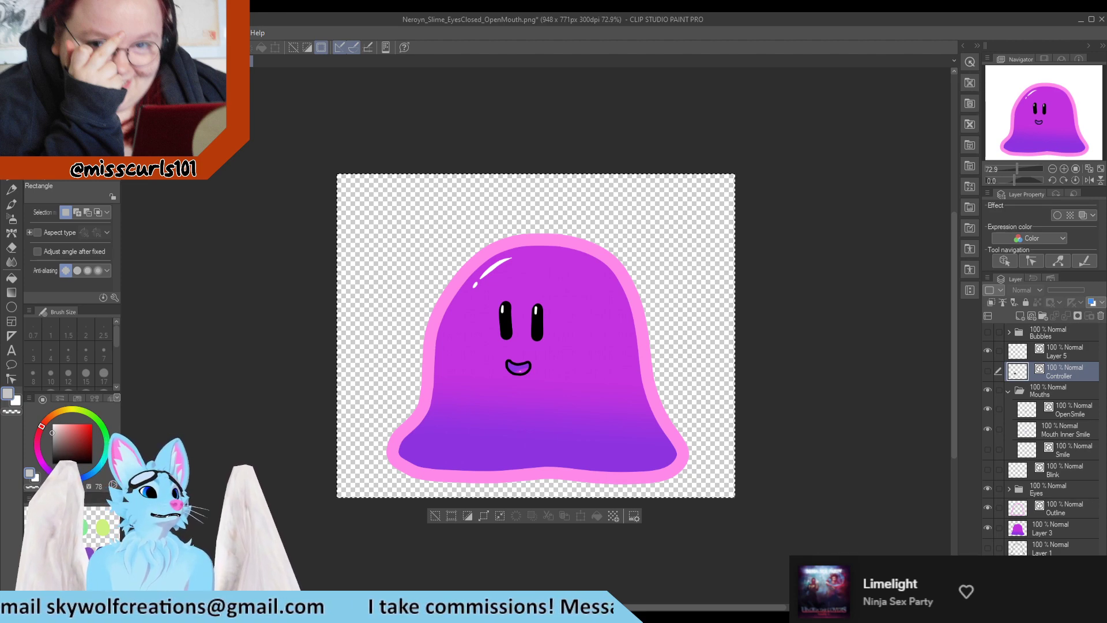
pyautogui.hotkey('ctrl', 'shift', 's')
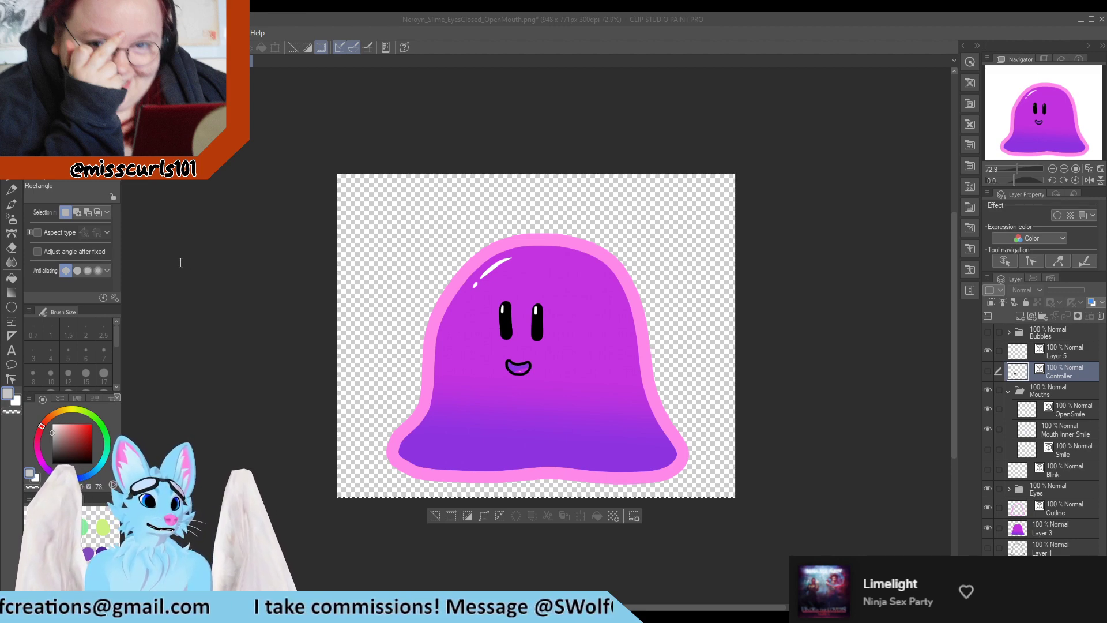
pyautogui.click(590, 237)
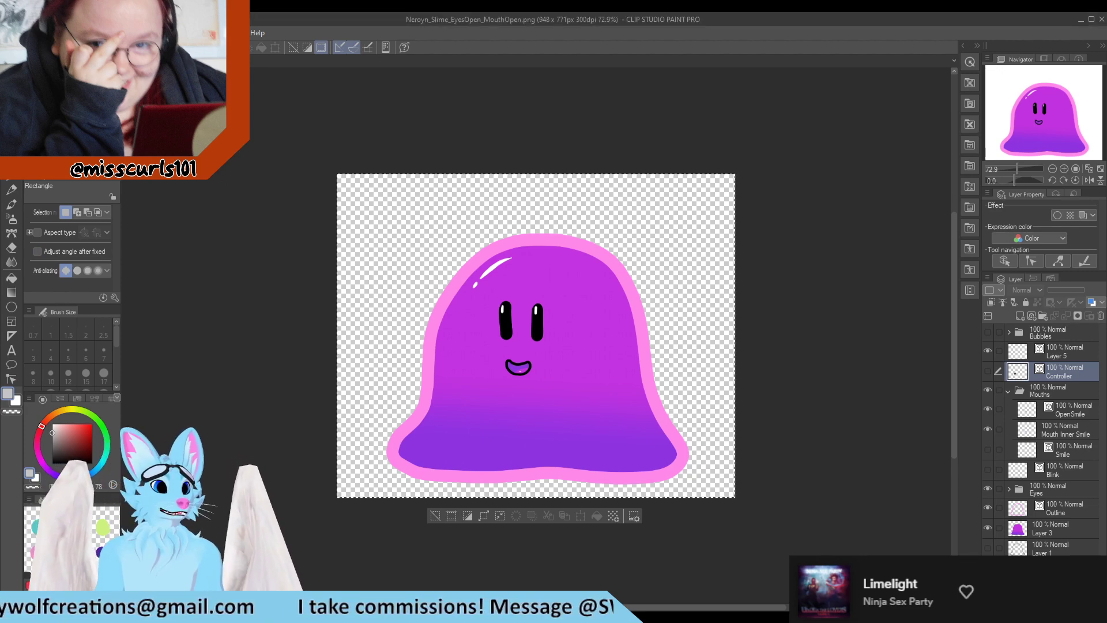
# Switch back to the original A4 Neroyn Slime document
pyautogui.hotkey('alt', 'Tab')
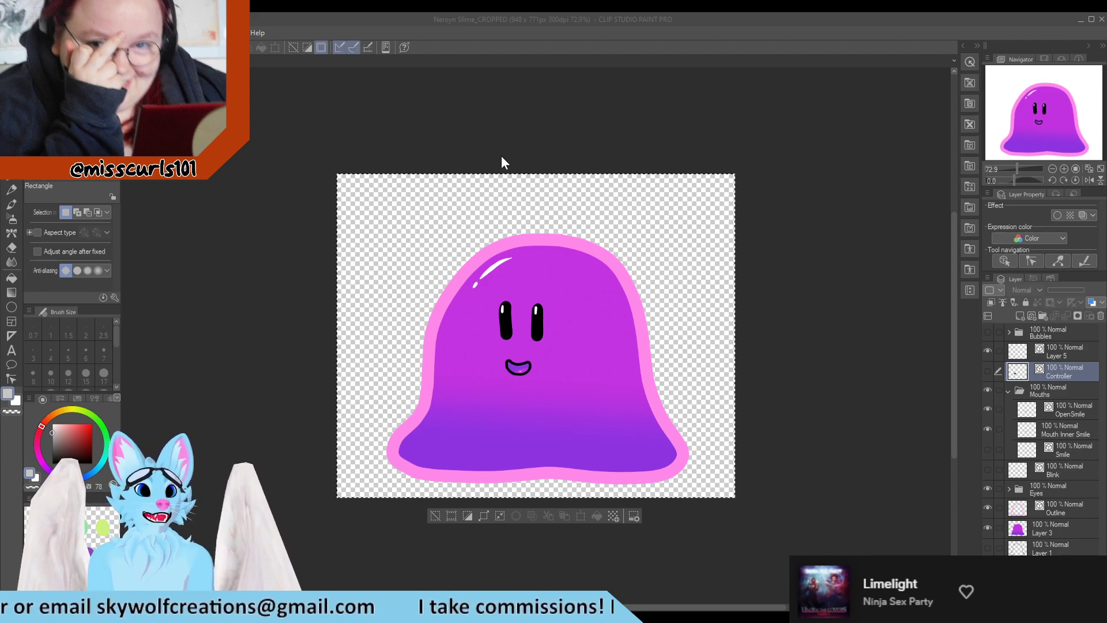
pyautogui.click(184, 61)
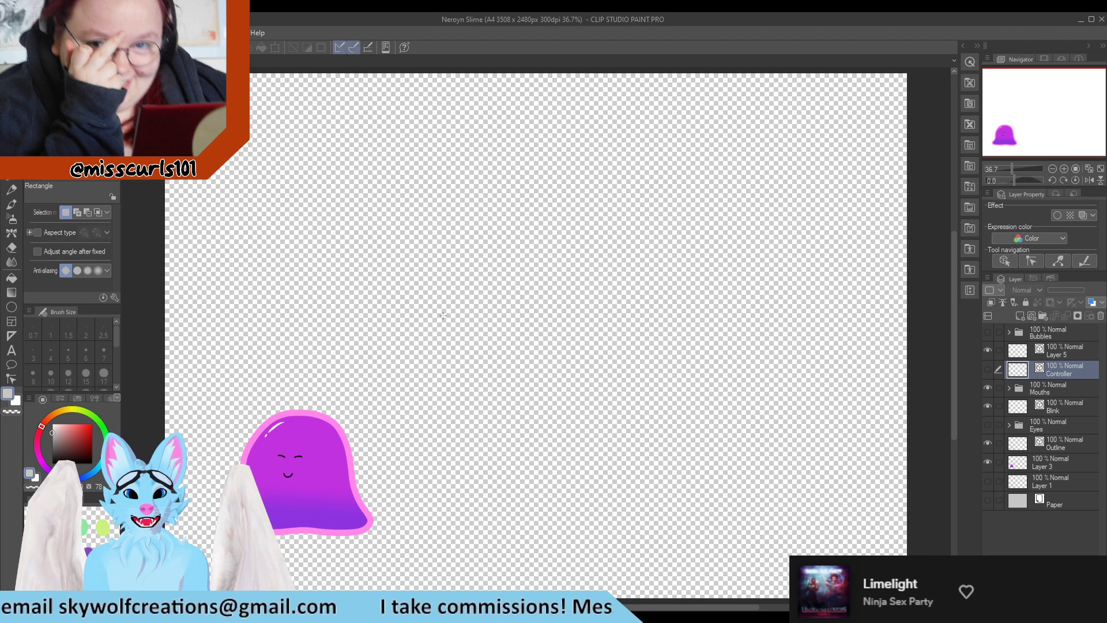
pyautogui.scroll(-1, 438, 302)
pyautogui.scroll(4, 199, 461)
pyautogui.scroll(1, 190, 473)
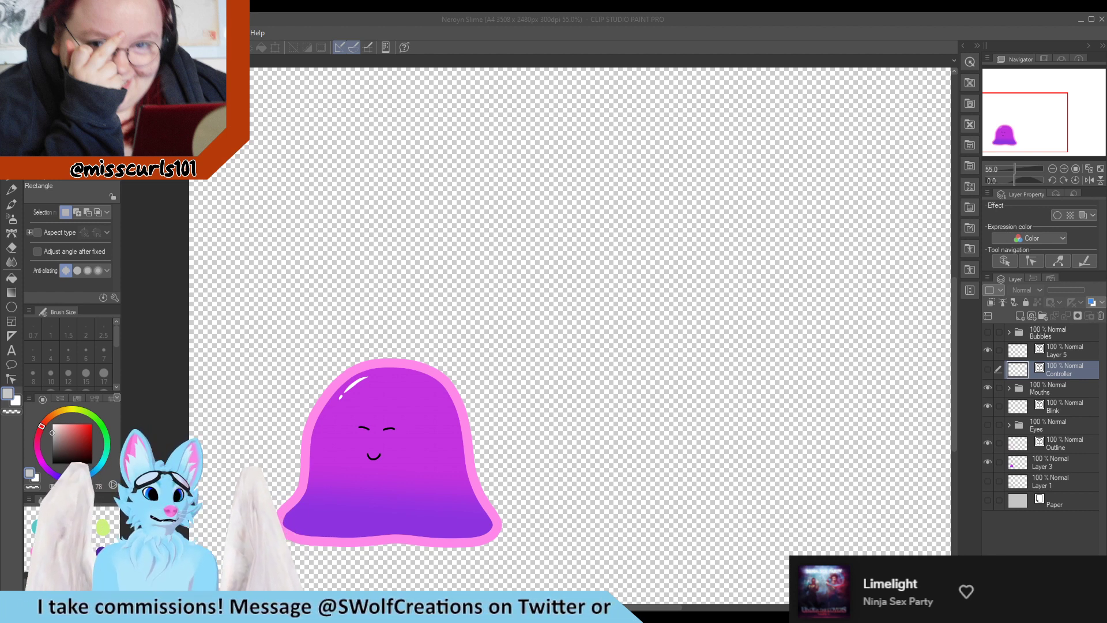
pyautogui.scroll(-3, 383, 452)
pyautogui.scroll(6, 331, 562)
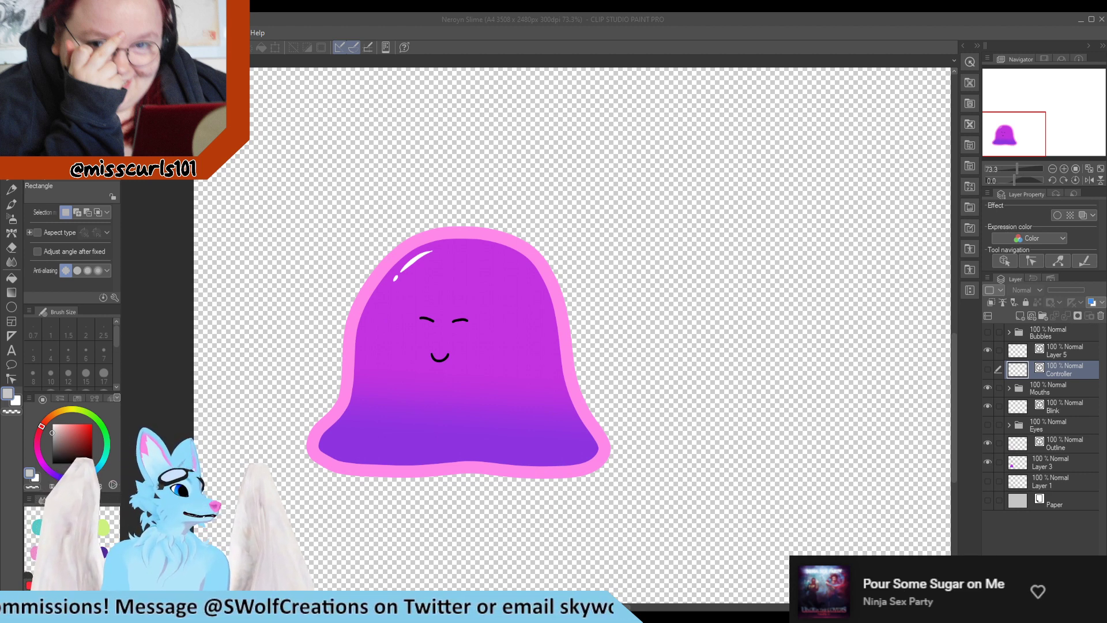
pyautogui.scroll(-3, 419, 320)
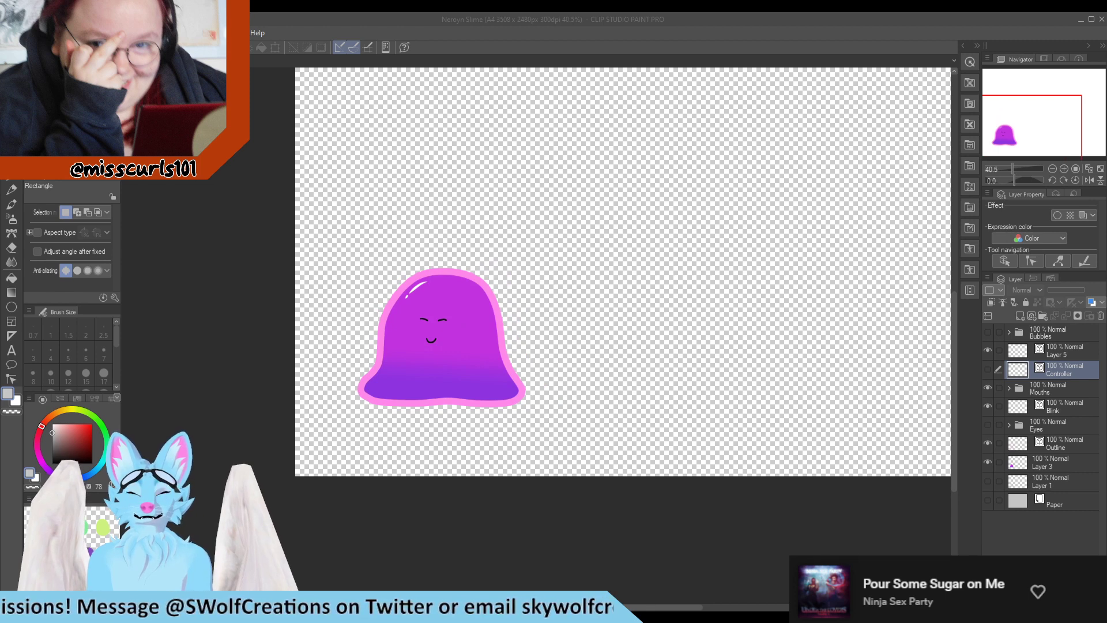
pyautogui.scroll(4, 407, 354)
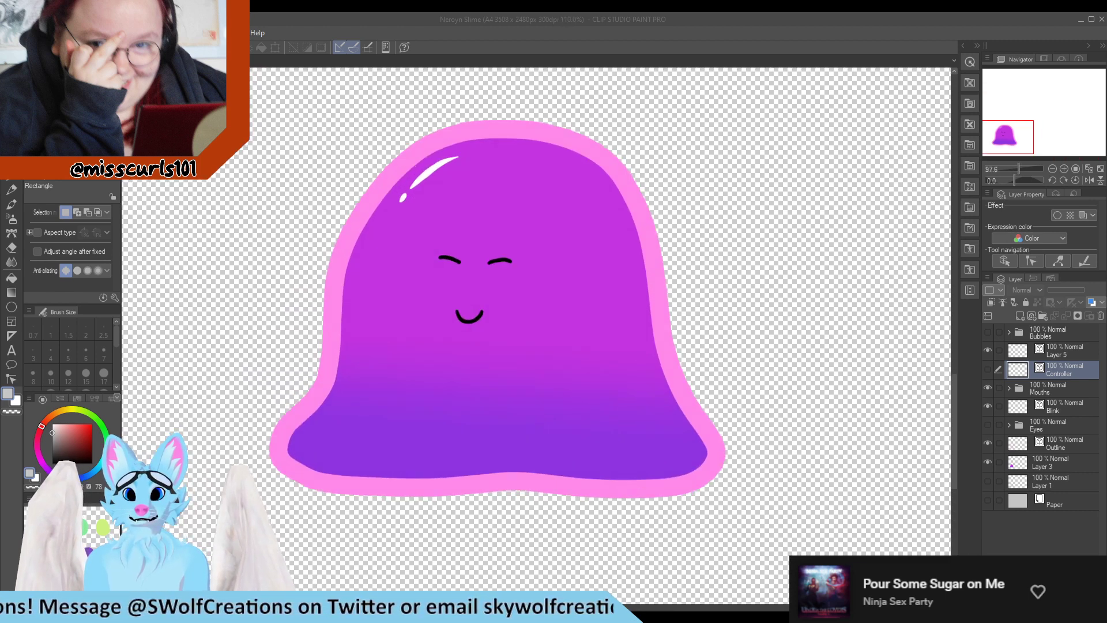
pyautogui.scroll(1, 429, 342)
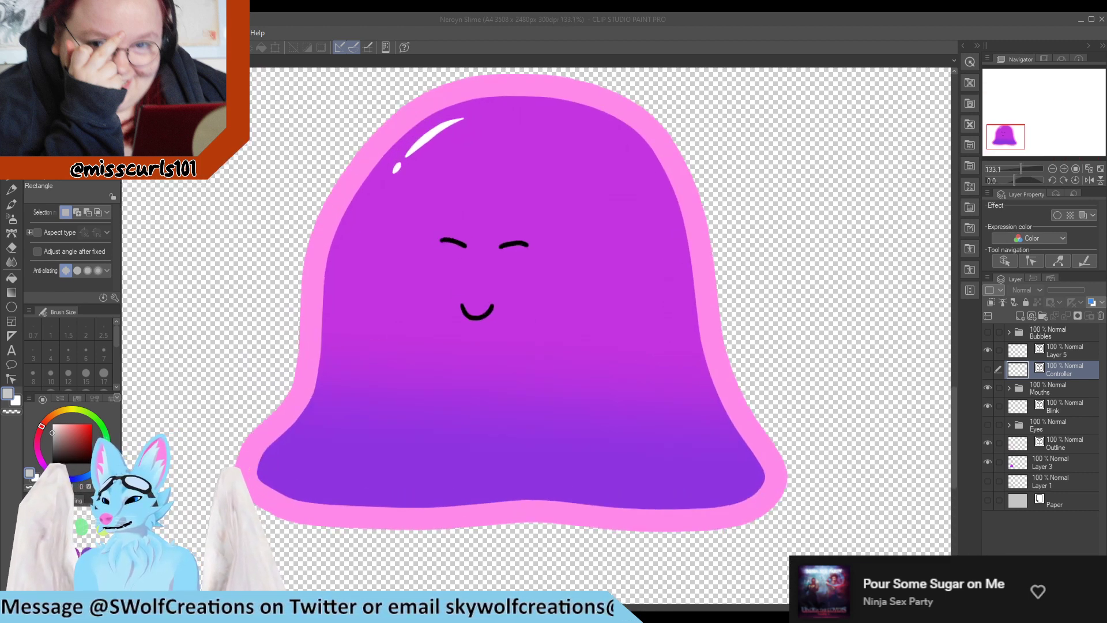
# Create a folder named Basic Expression and move Layer 5, Controller, Mouths, Blink and Eyes into it
pyautogui.click(1068, 351)
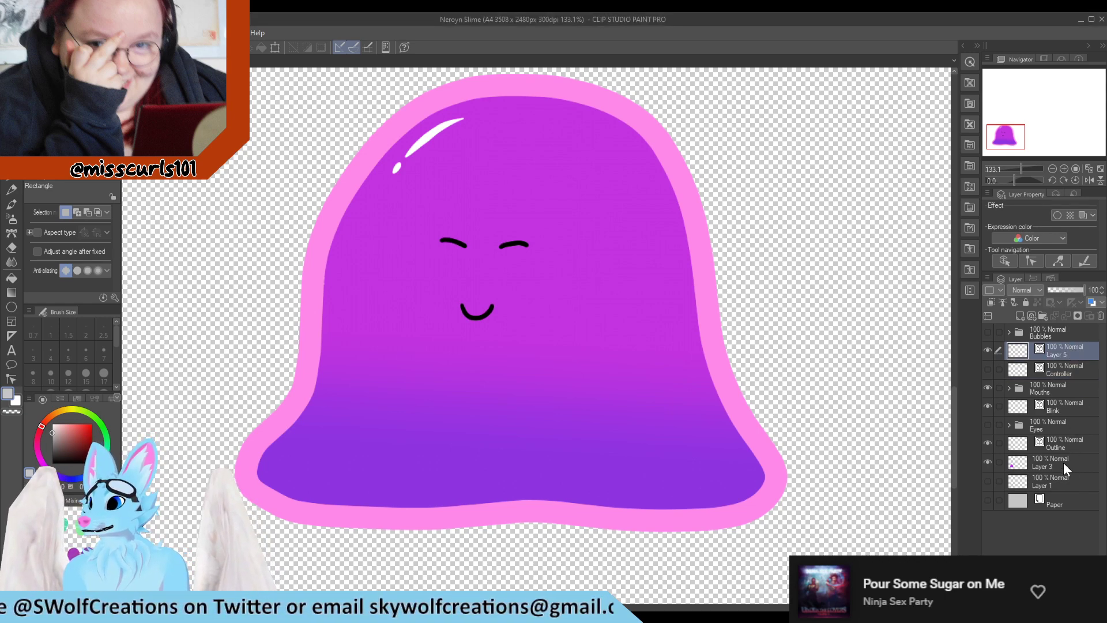
pyautogui.click(1042, 316)
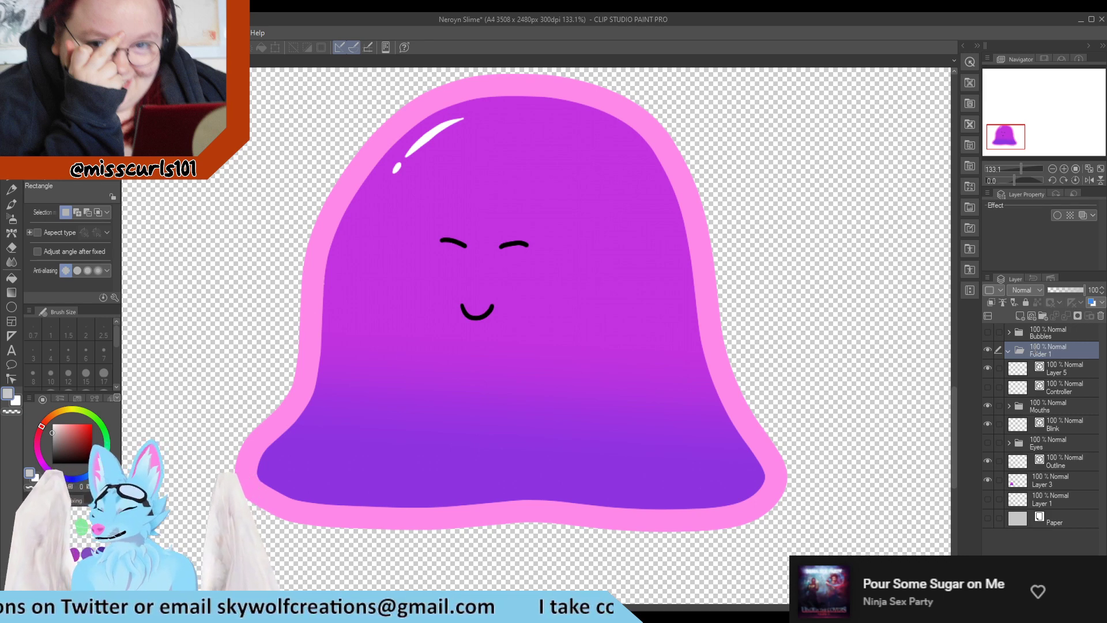
pyautogui.click(1056, 365)
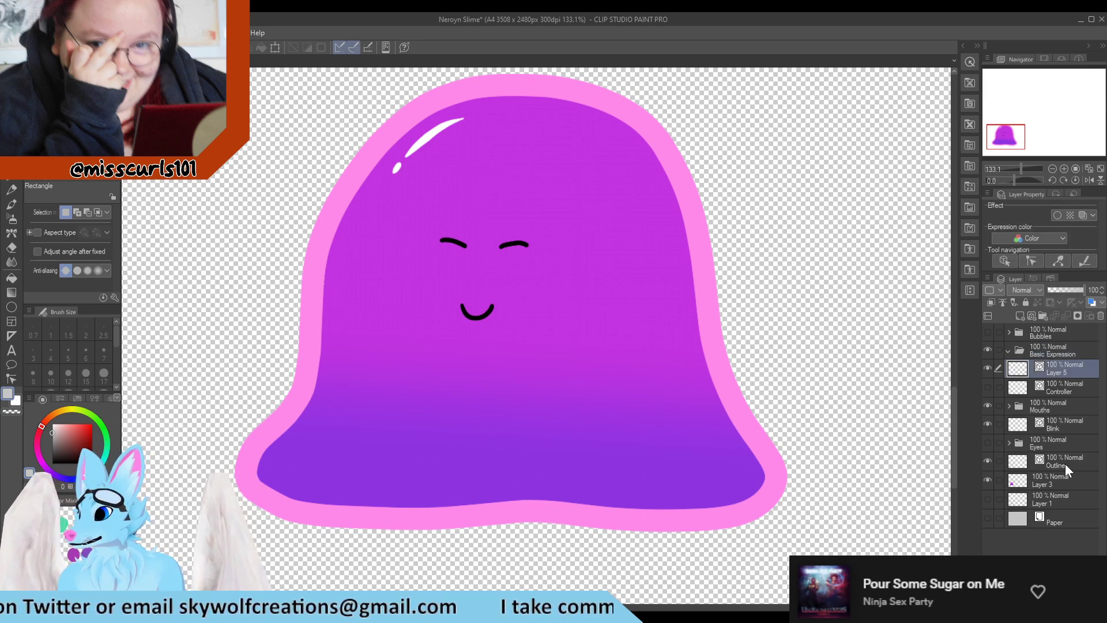
pyautogui.keyDown('shift'); pyautogui.click(1067, 449); pyautogui.keyUp('shift')
pyautogui.moveTo(1078, 407); pyautogui.dragTo(1056, 351)
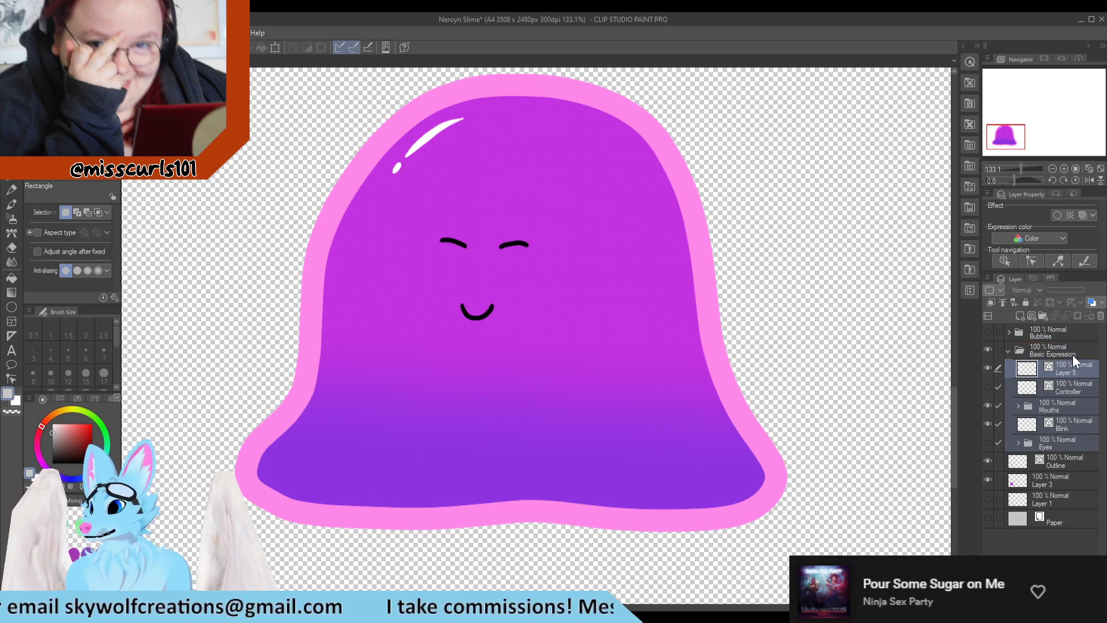
# Collapse the Basic Expression folder and move the Outline and Layer 3 layers into it
pyautogui.click(1009, 349)
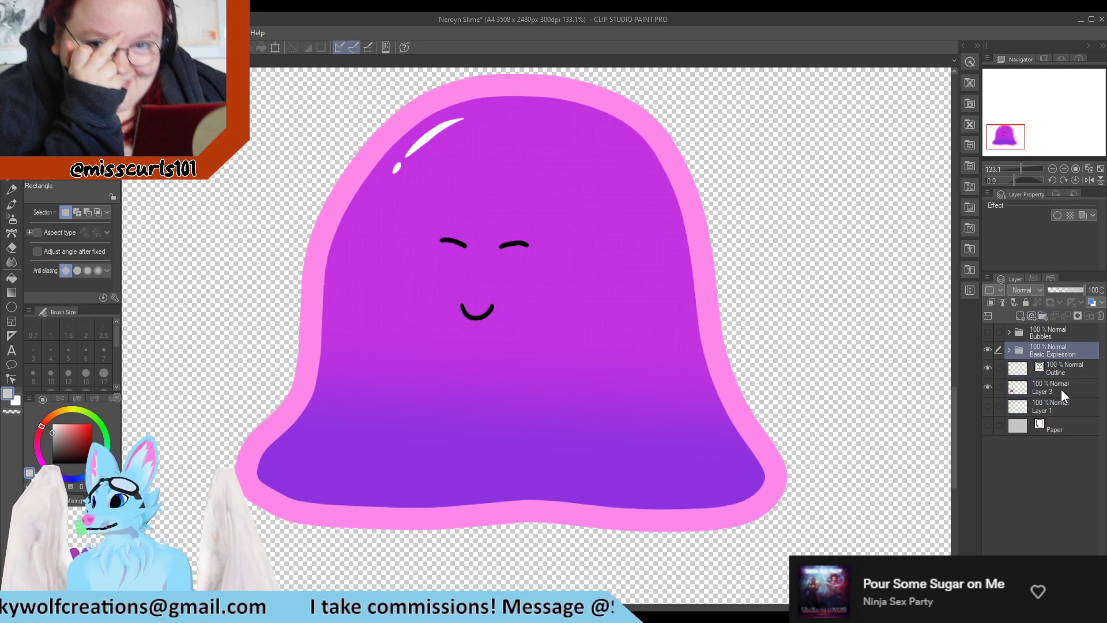
pyautogui.click(1066, 369)
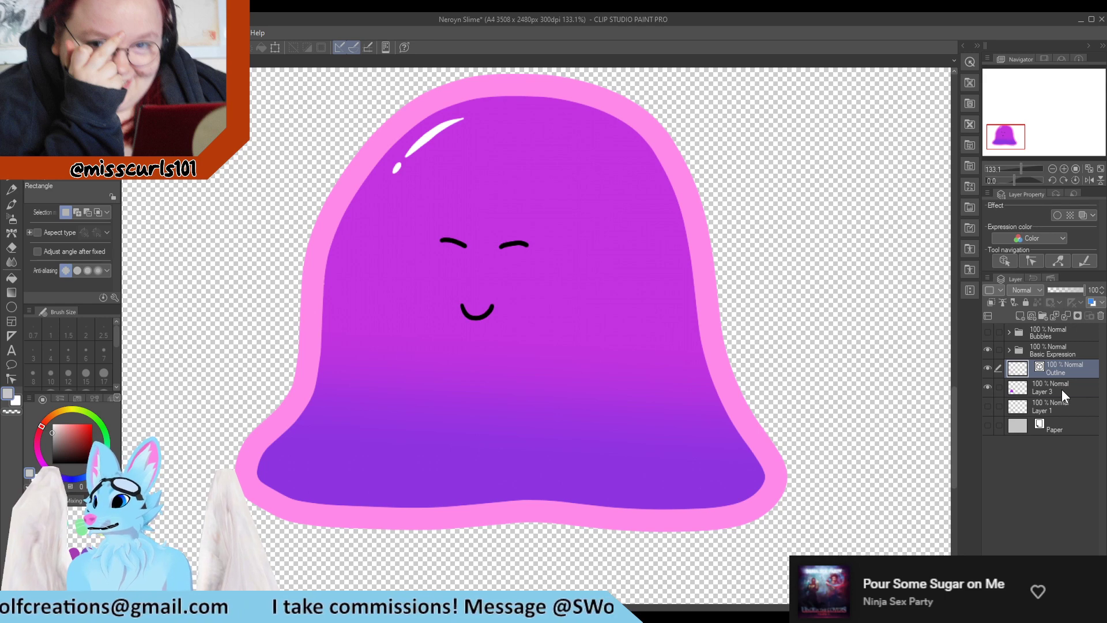
pyautogui.keyDown('ctrl'); pyautogui.click(1061, 389); pyautogui.keyUp('ctrl')
pyautogui.moveTo(1061, 389); pyautogui.dragTo(1050, 351)
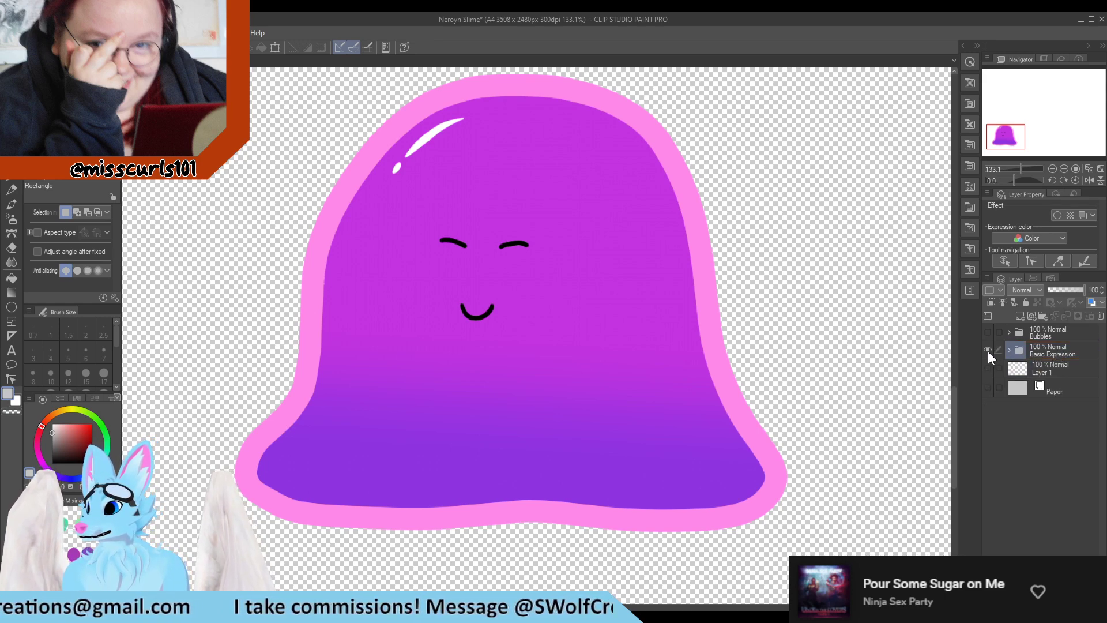
pyautogui.click(987, 351)
pyautogui.click(987, 351)
pyautogui.click(1073, 354)
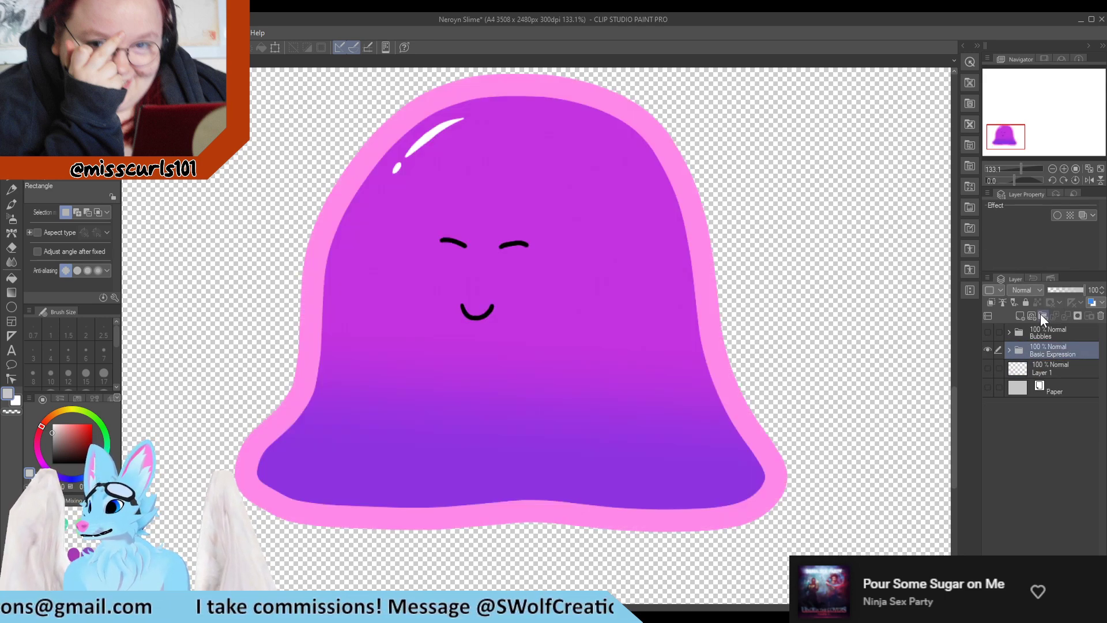
# Create two new folders, name one Sad Expression, and expand the Basic Expression folder
pyautogui.click(1040, 315)
pyautogui.click(1041, 317)
pyautogui.click(1045, 369)
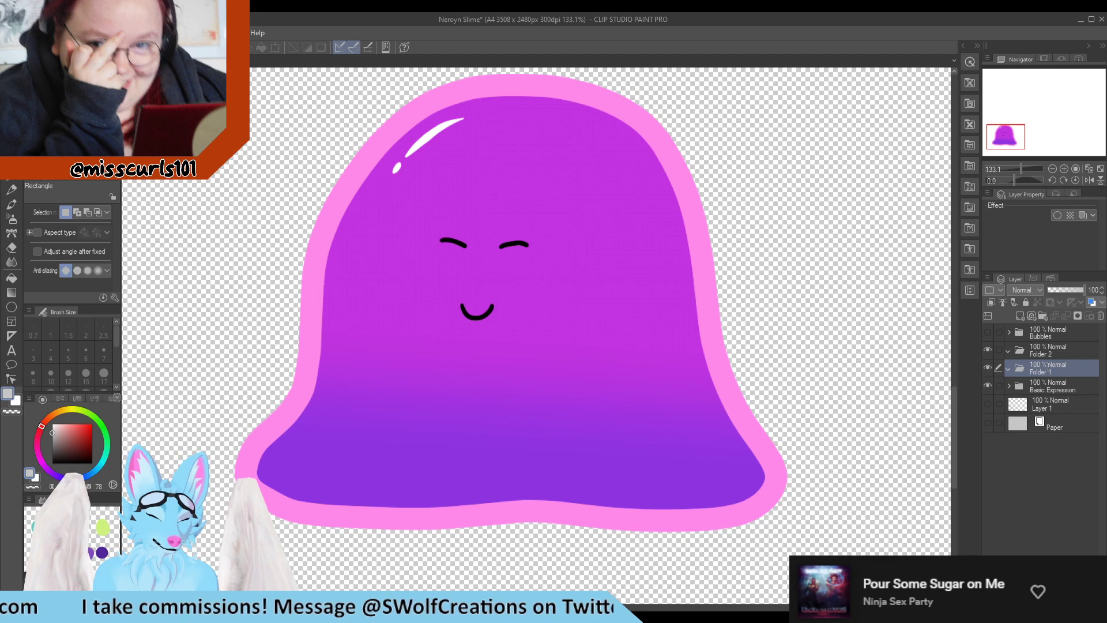
pyautogui.click(1009, 386)
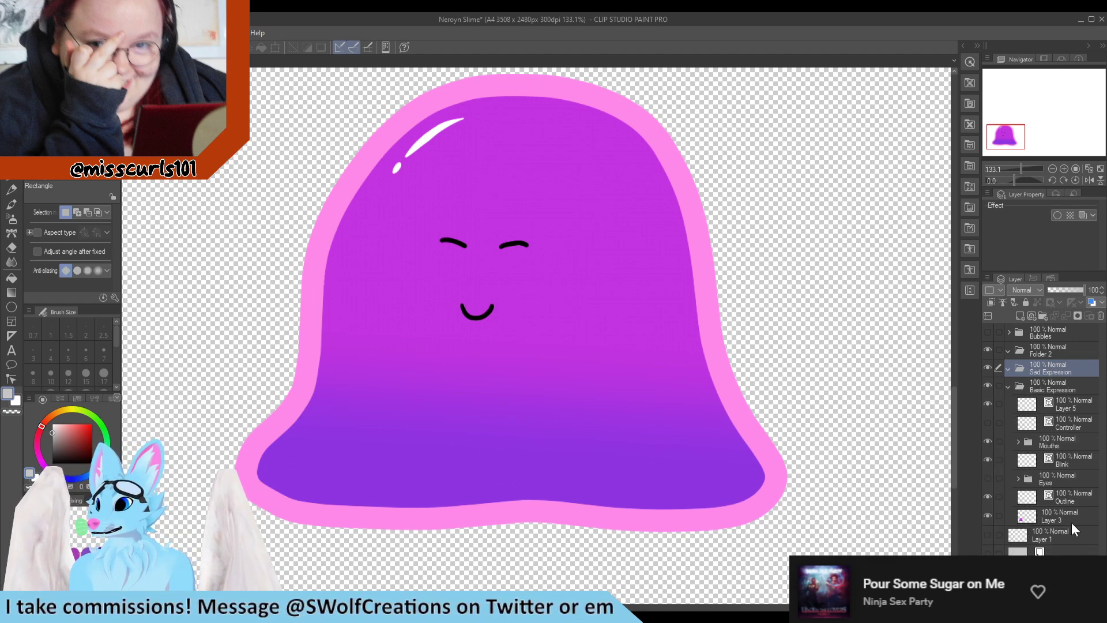
# Rename Layer 3 to Base Colour and delete Layer 5 from the Basic Expression folder
pyautogui.click(1054, 515)
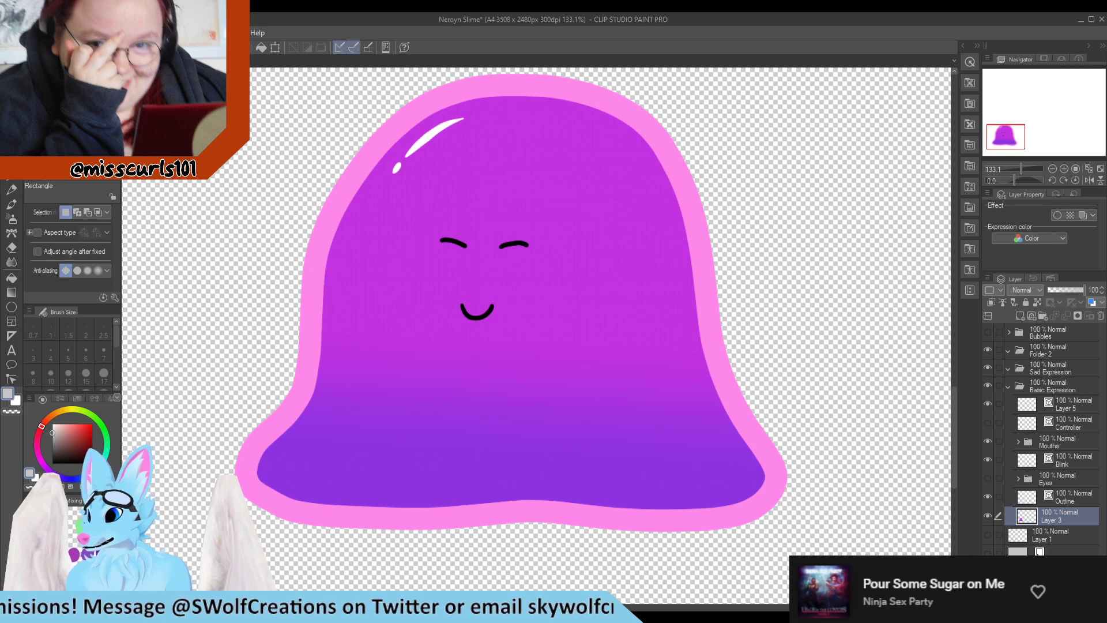
pyautogui.click(987, 404)
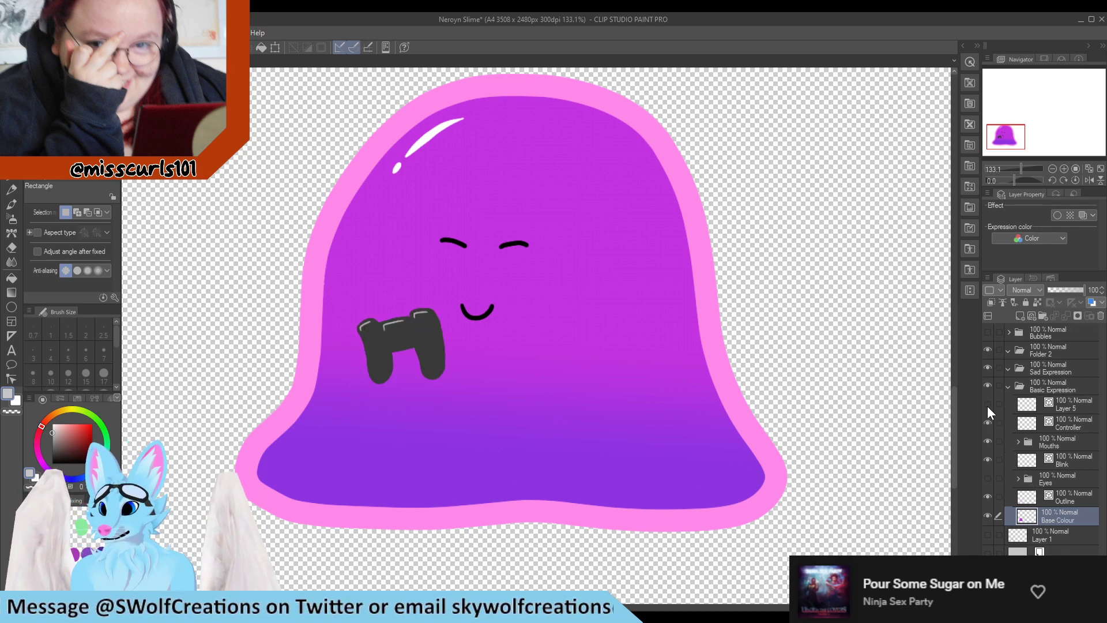
pyautogui.click(1061, 407)
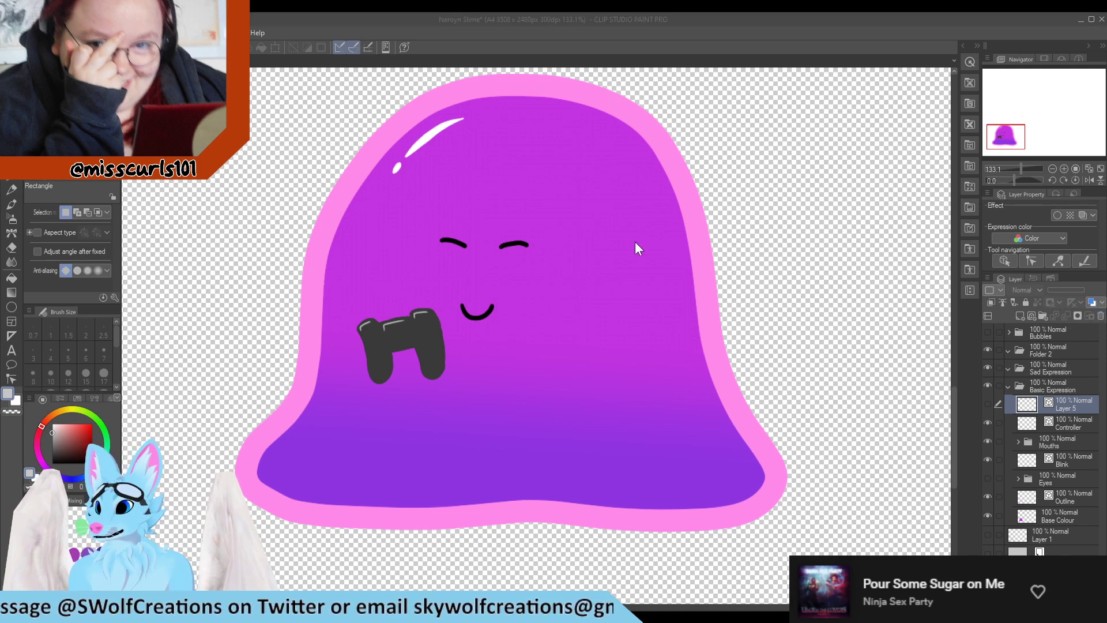
pyautogui.click(572, 237)
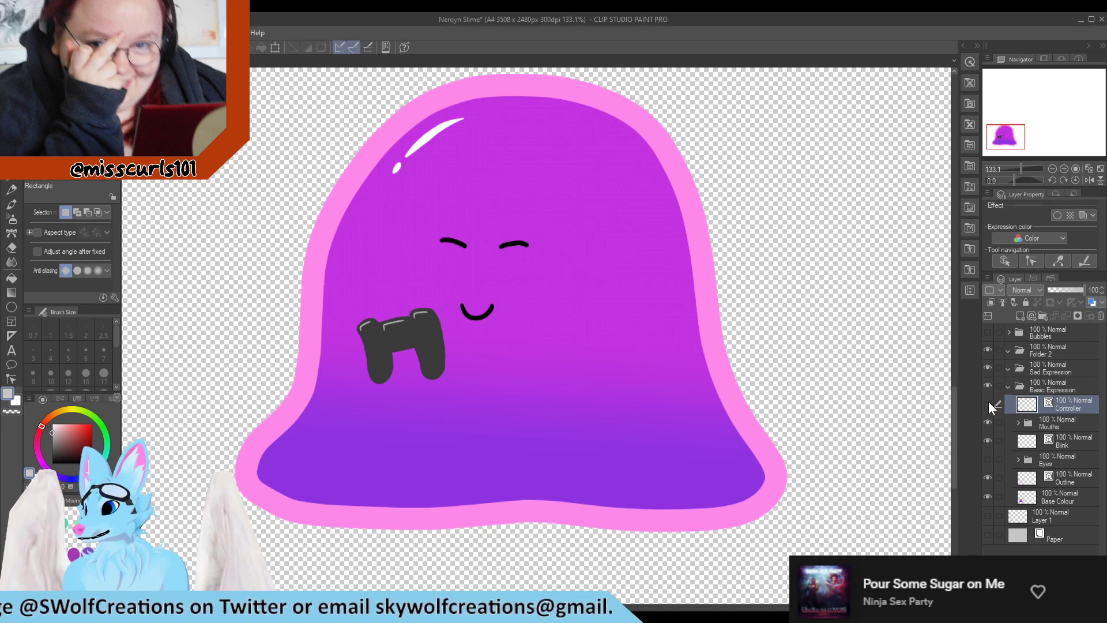
# Hide the Controller layer inside the Basic Expression folder
pyautogui.click(988, 402)
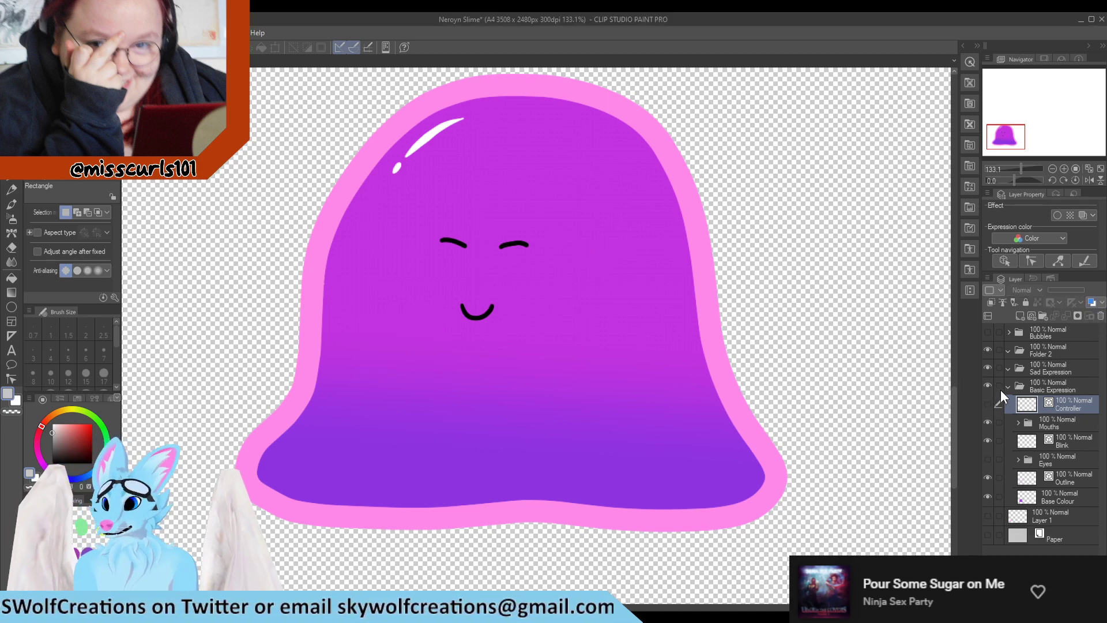
pyautogui.click(988, 422)
pyautogui.click(988, 423)
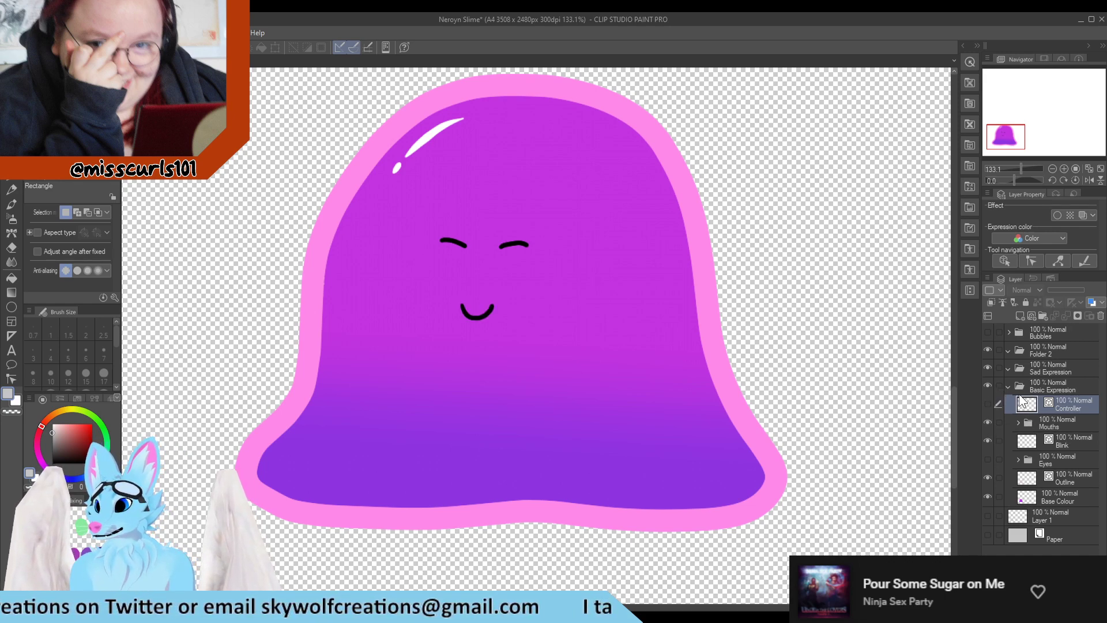
# Duplicate the Outline layer and move the copy into the Sad Expression folder
pyautogui.click(1047, 370)
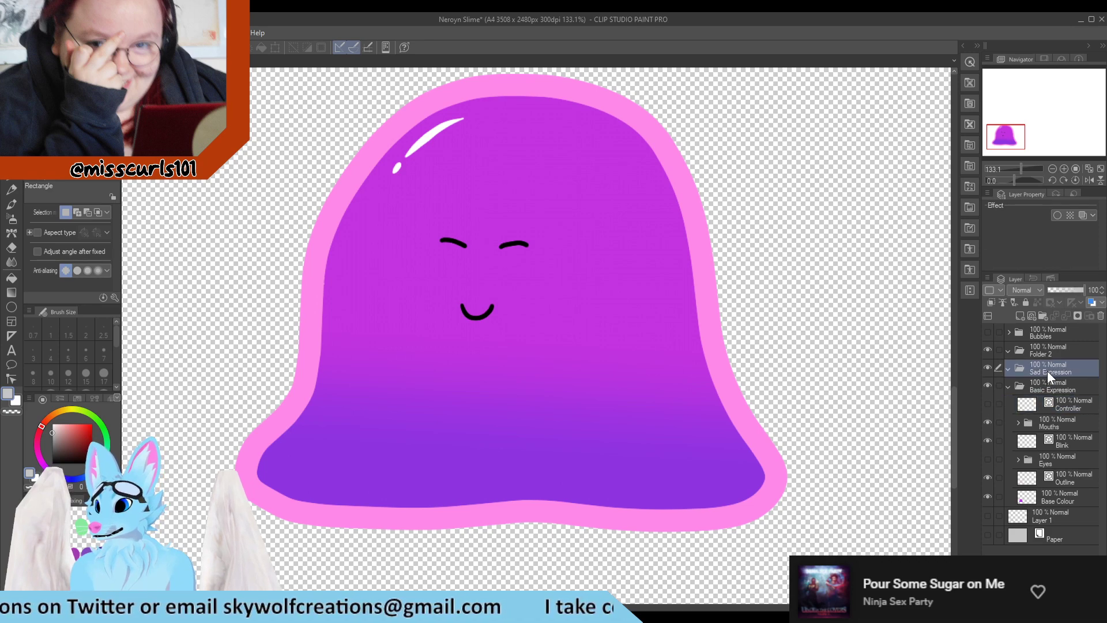
pyautogui.click(1075, 477)
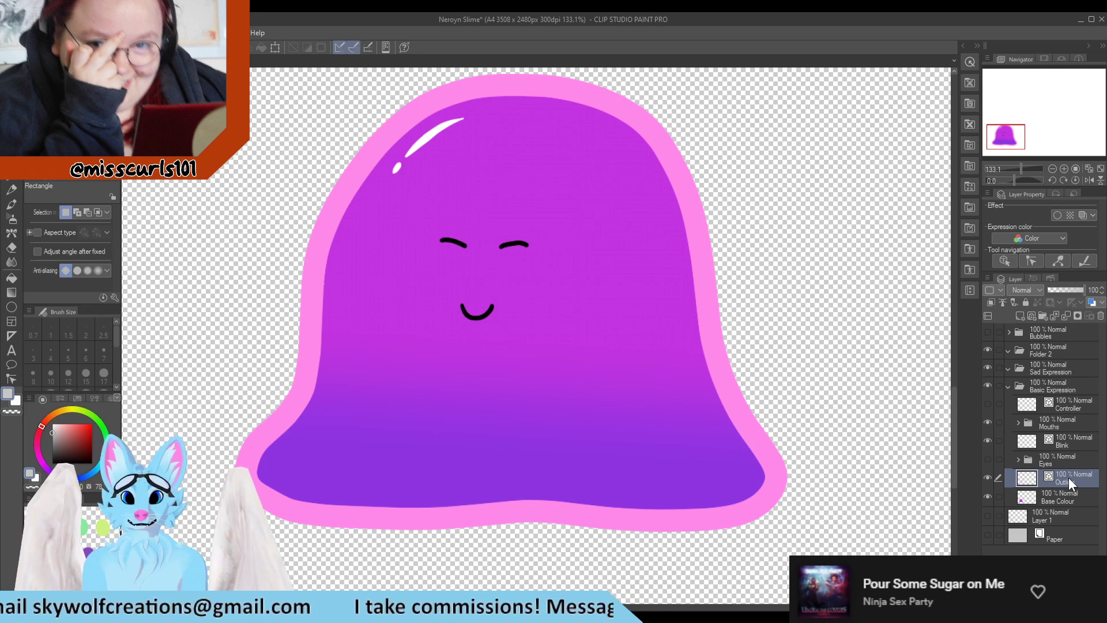
pyautogui.moveTo(1069, 474); pyautogui.dragTo(1017, 317)
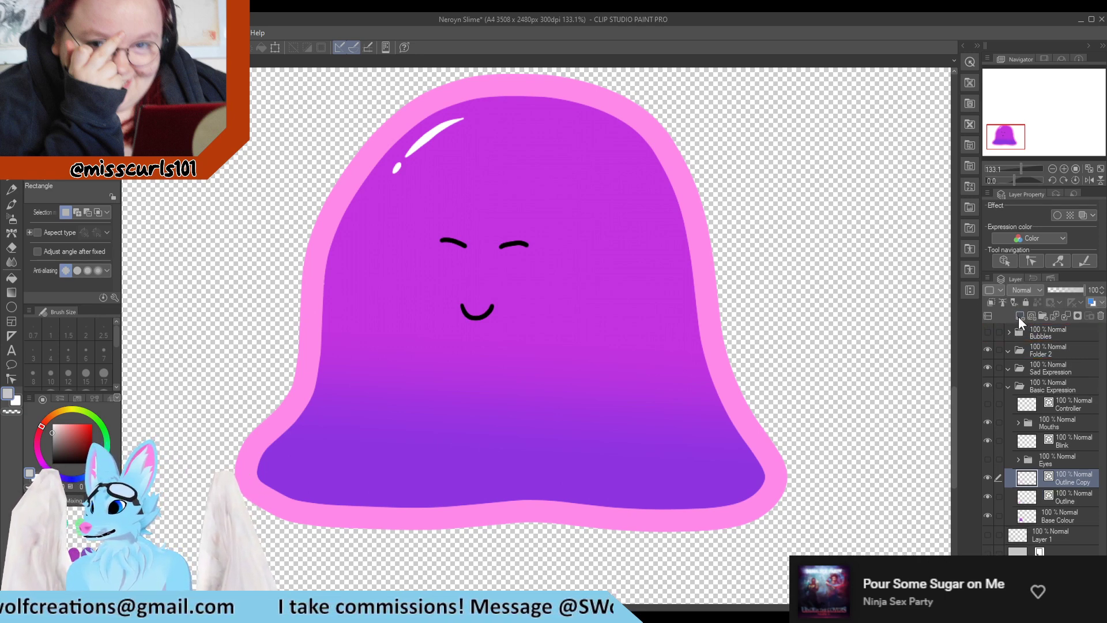
pyautogui.moveTo(1078, 486); pyautogui.dragTo(1061, 374)
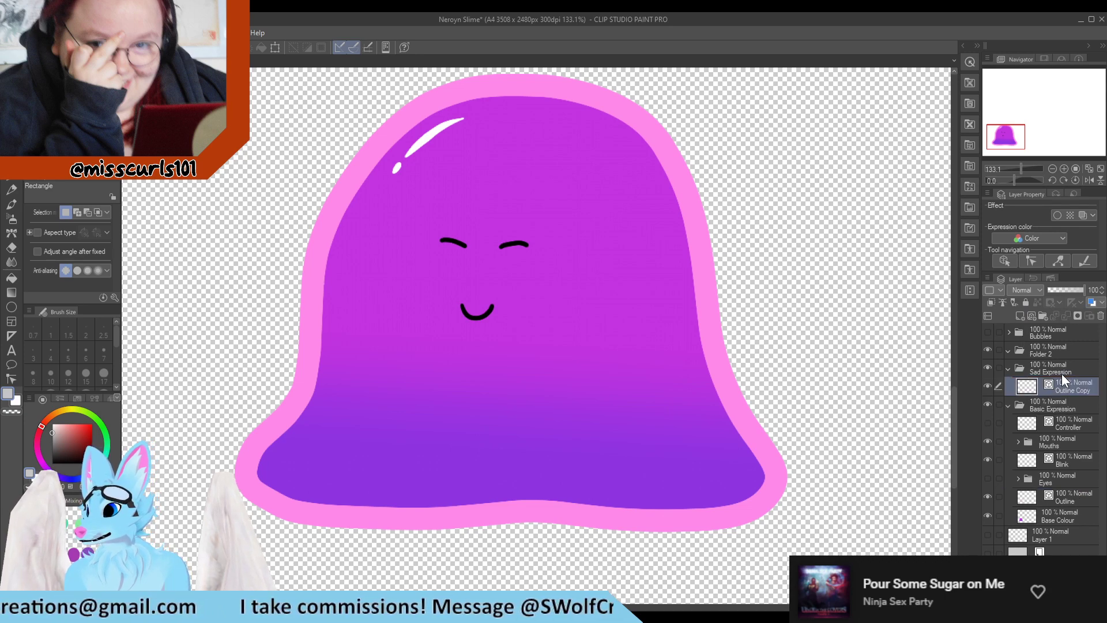
# Lower the Basic Expression folder's opacity to 52%
pyautogui.click(1053, 406)
pyautogui.moveTo(1068, 289); pyautogui.dragTo(1067, 290)
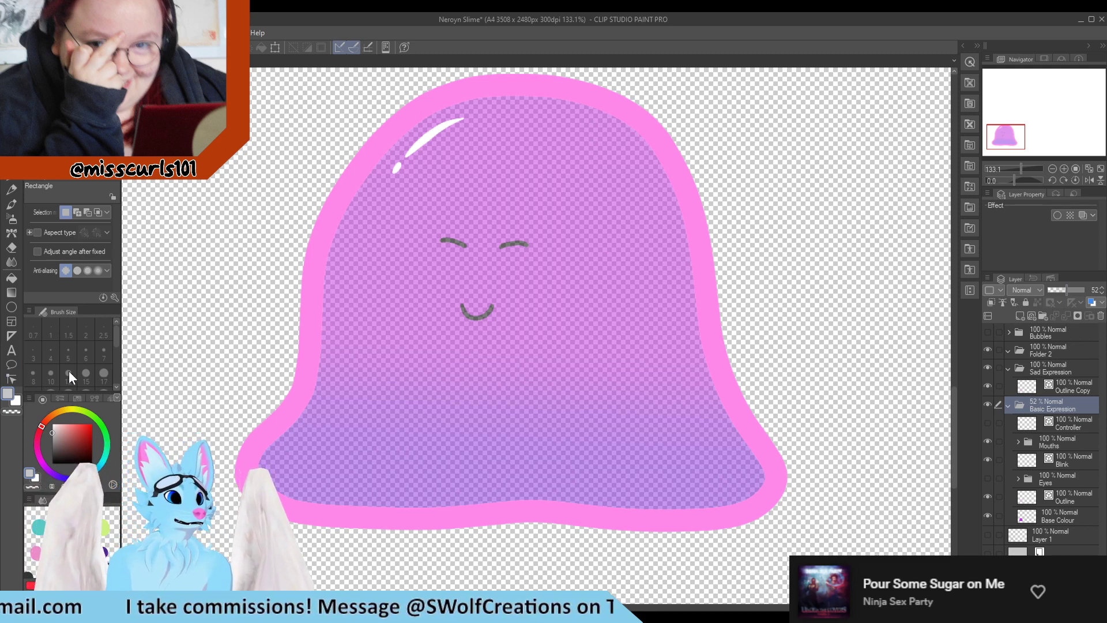
# With the Pinch vector line tool, pull the Outline Copy's top down to mid-body and widen its lower sides
pyautogui.click(14, 379)
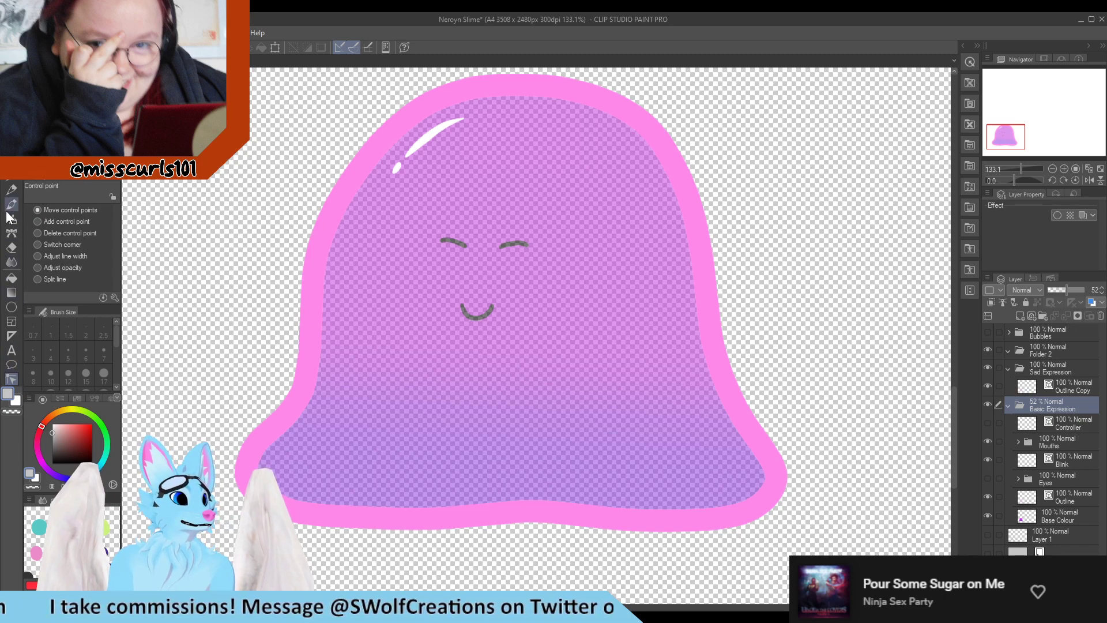
pyautogui.click(63, 102)
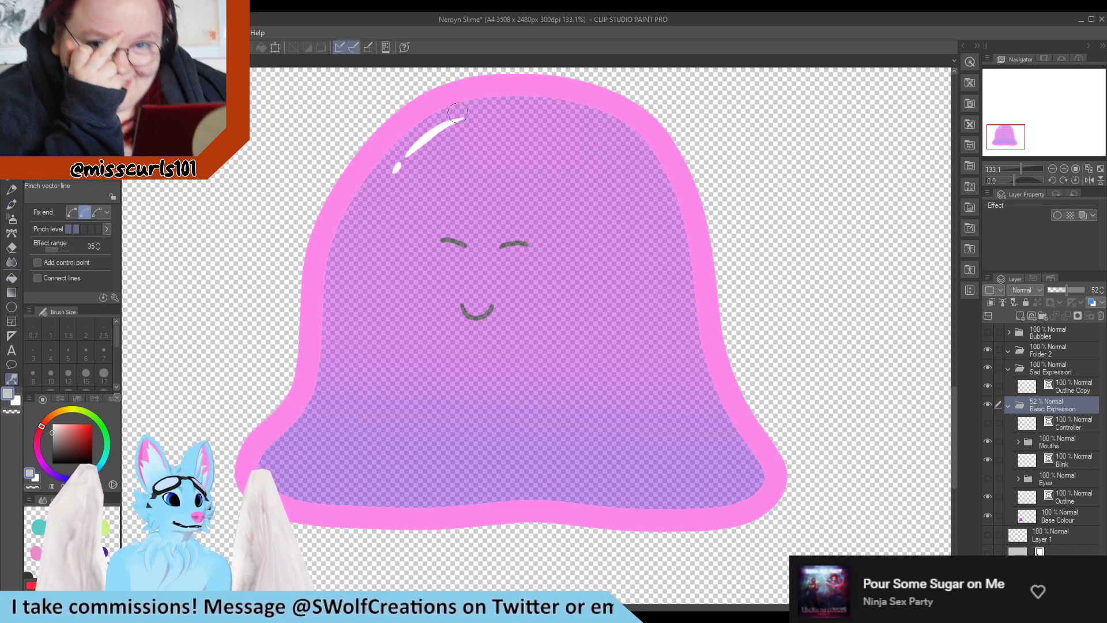
pyautogui.scroll(-3, 464, 131)
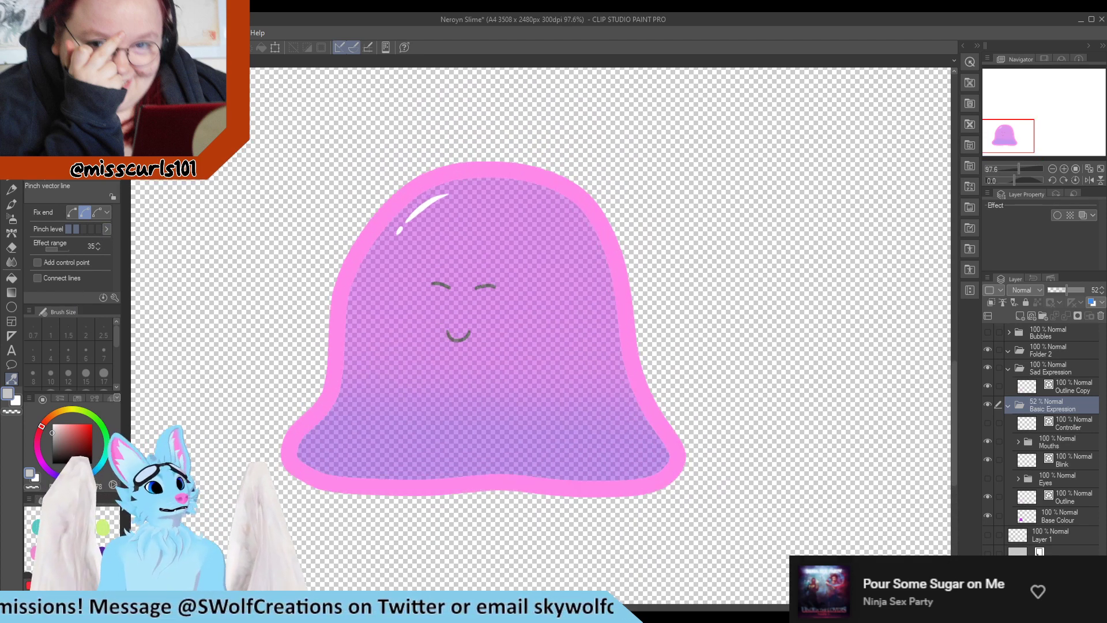
pyautogui.click(94, 230)
pyautogui.click(98, 230)
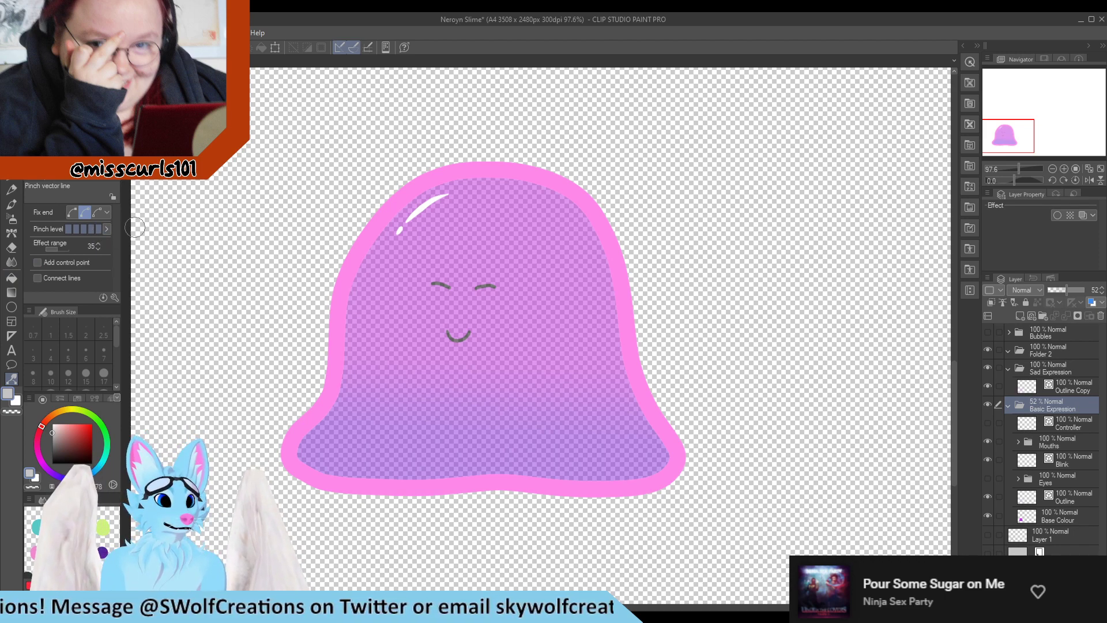
pyautogui.moveTo(491, 165); pyautogui.dragTo(491, 190)
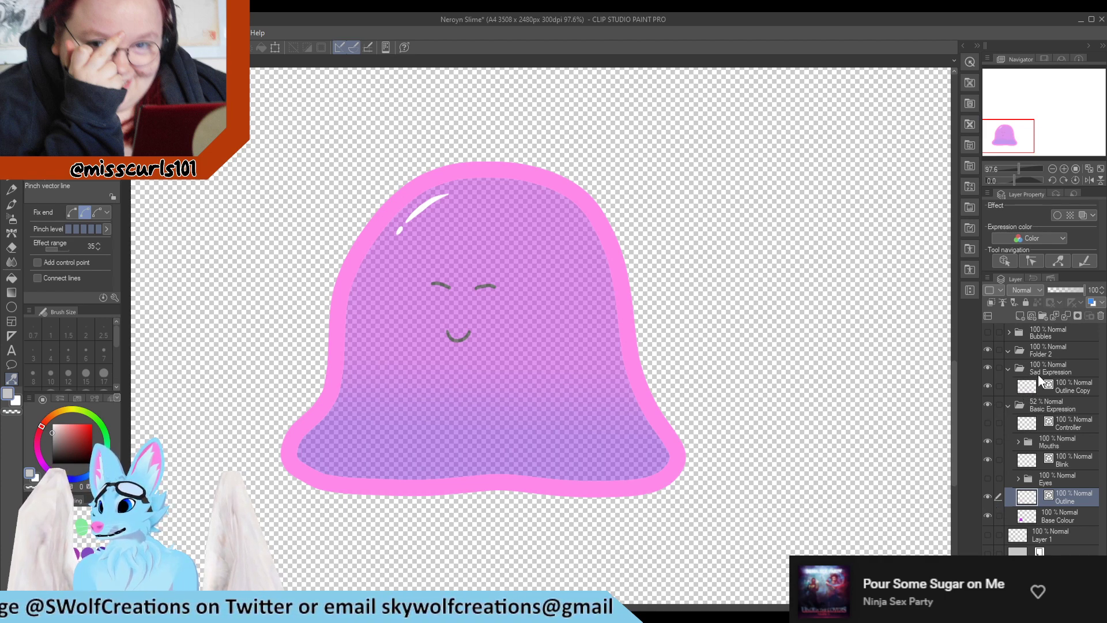
pyautogui.click(1055, 389)
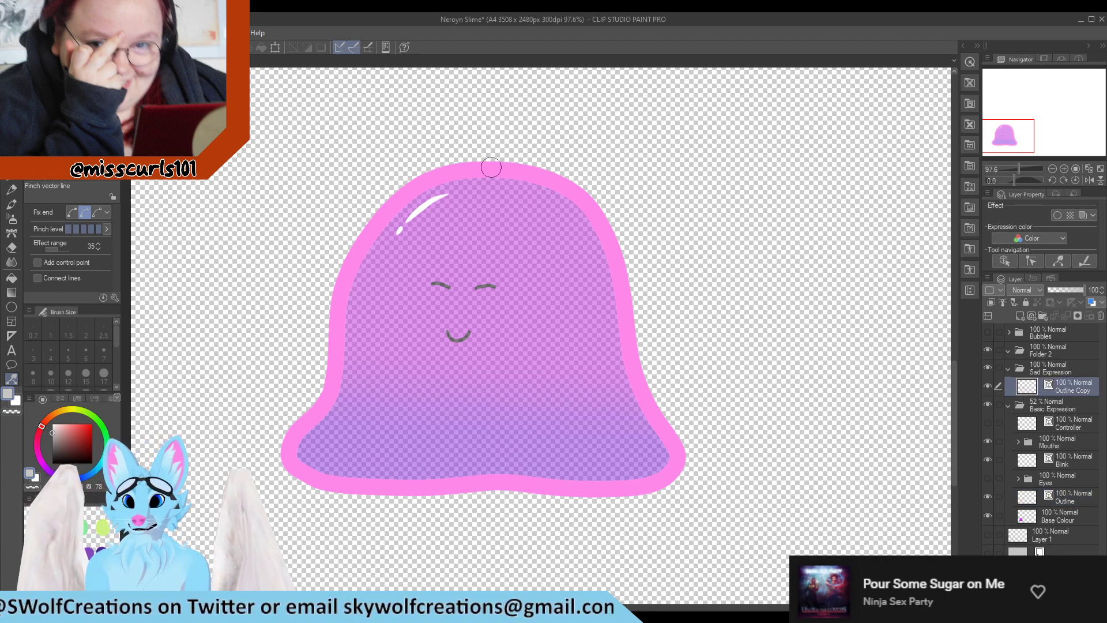
pyautogui.moveTo(496, 166)
pyautogui.mouseDown()
pyautogui.moveTo(492, 291)
pyautogui.moveTo(482, 291)
pyautogui.mouseUp()
pyautogui.moveTo(331, 451); pyautogui.dragTo(288, 455)
pyautogui.moveTo(657, 460); pyautogui.dragTo(690, 461)
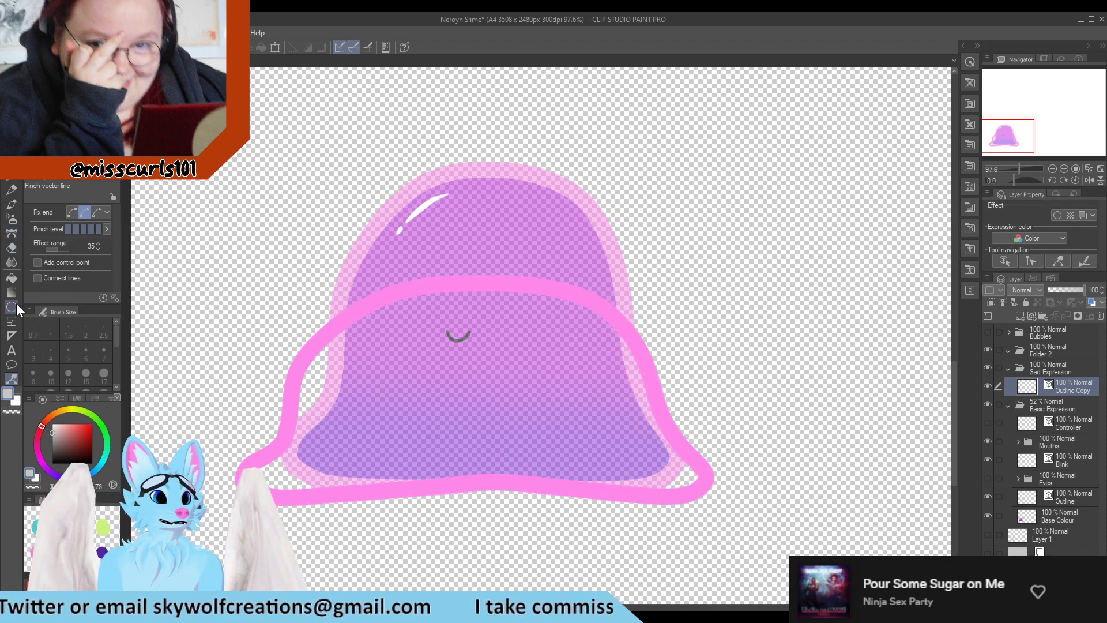
# Reduce the pinch level and refine both lower sides of the Outline Copy outwards
pyautogui.click(91, 230)
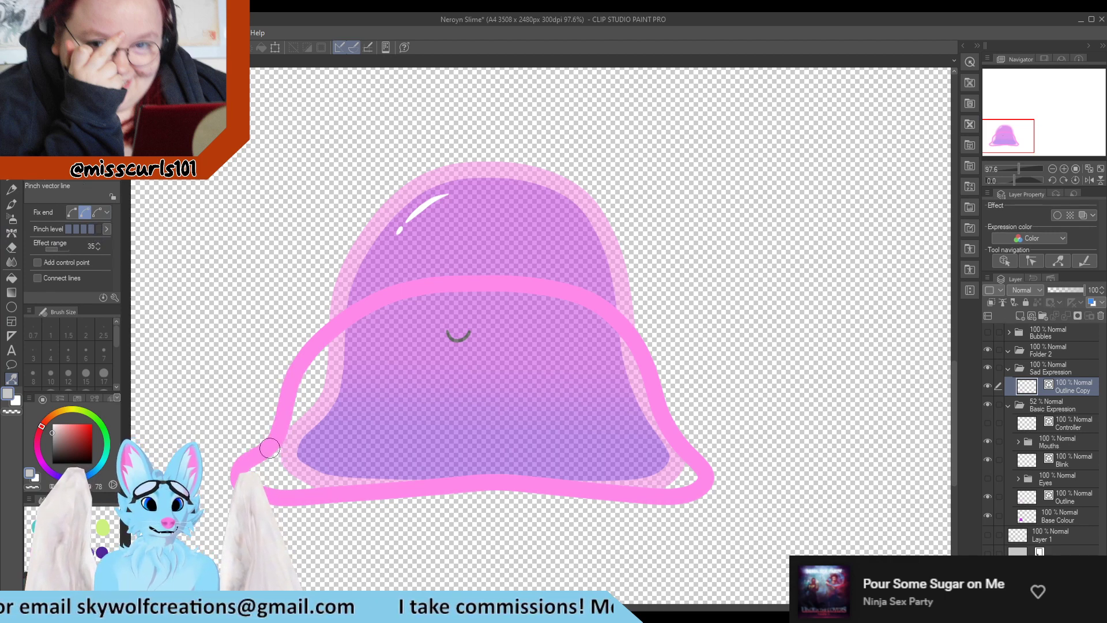
pyautogui.click(84, 230)
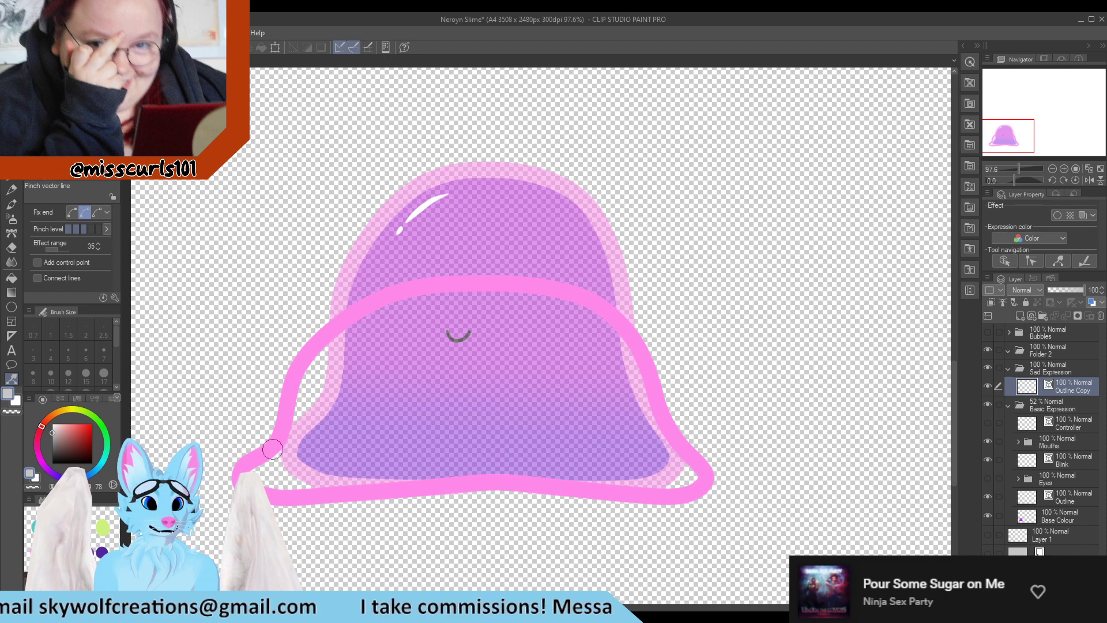
pyautogui.moveTo(286, 424); pyautogui.dragTo(272, 414)
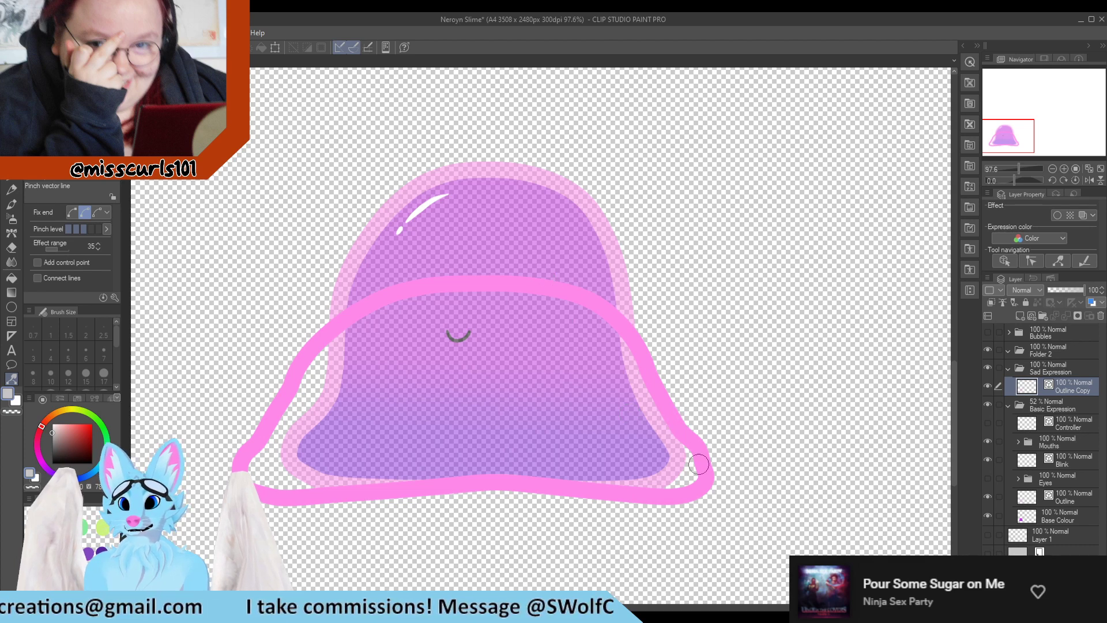
pyautogui.moveTo(690, 443); pyautogui.dragTo(699, 446)
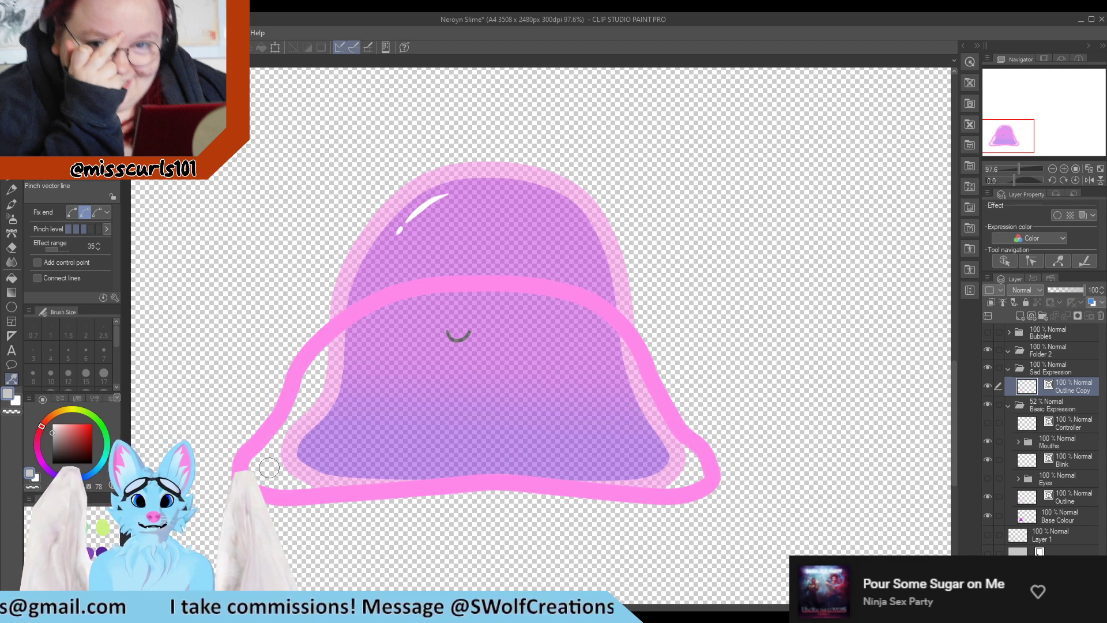
# Restore the Basic Expression folder's opacity to 100%
pyautogui.click(1070, 518)
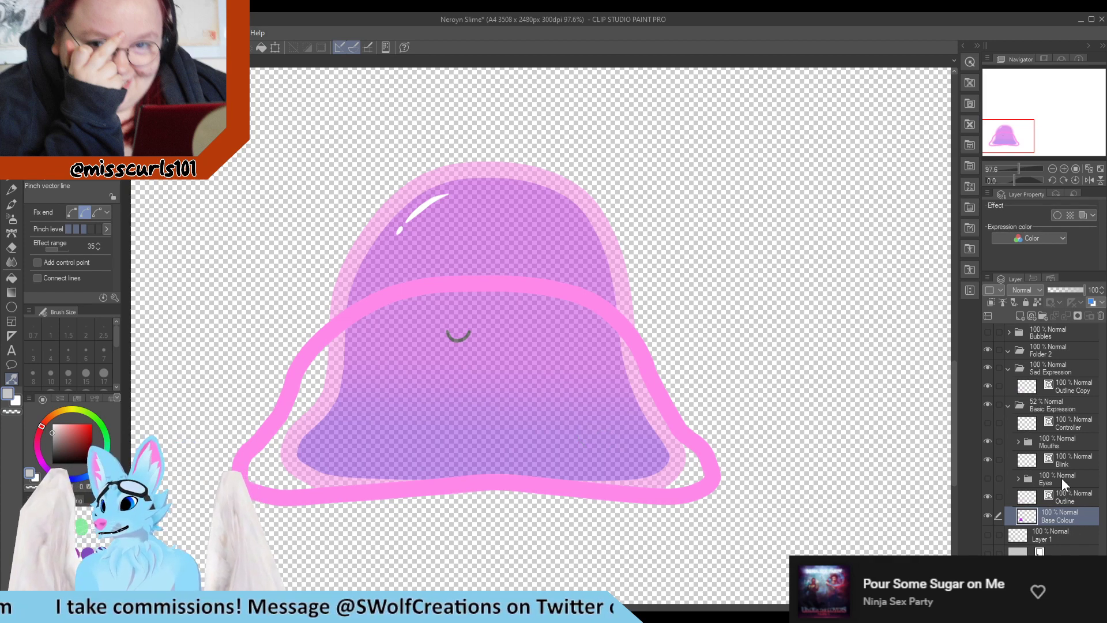
pyautogui.click(1067, 379)
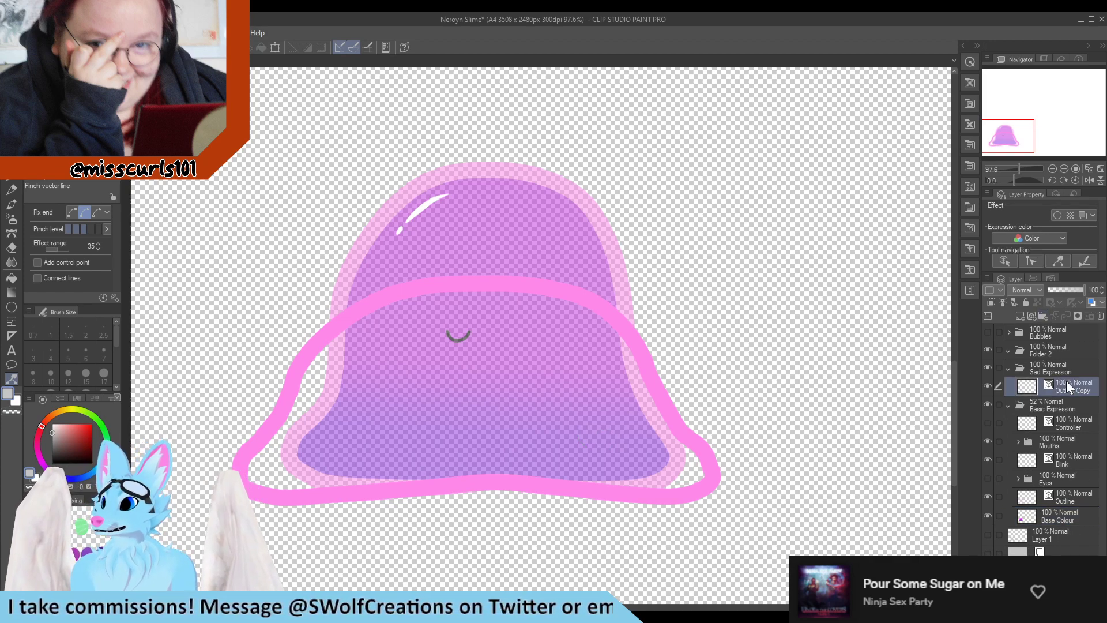
pyautogui.click(1046, 512)
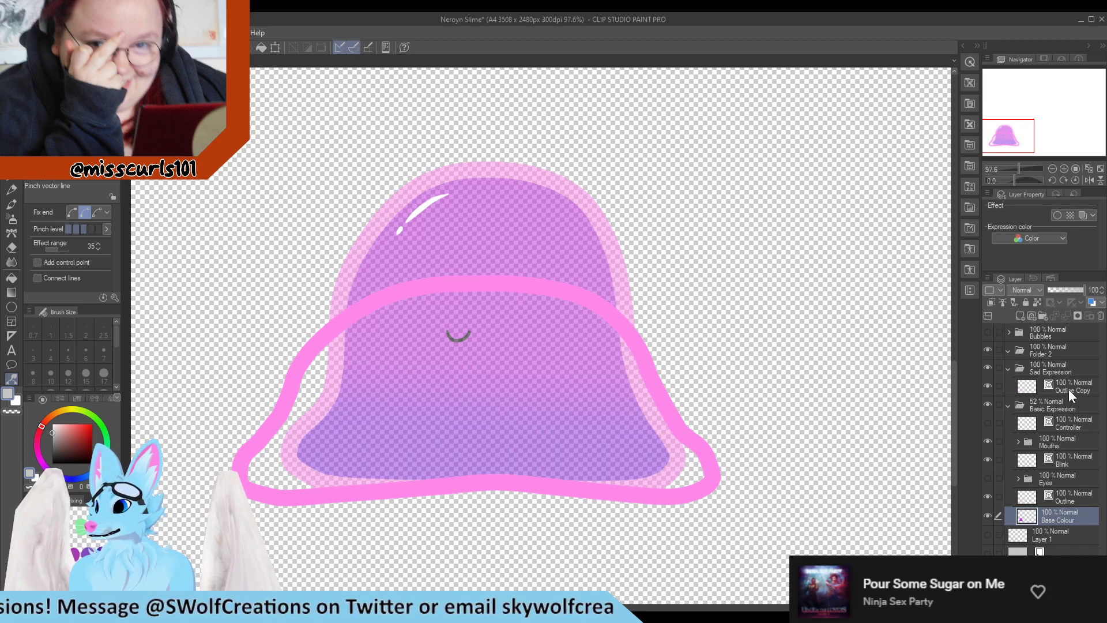
pyautogui.click(1080, 406)
pyautogui.moveTo(1064, 293)
pyautogui.mouseDown()
pyautogui.moveTo(1046, 291)
pyautogui.moveTo(1083, 290)
pyautogui.mouseUp()
# Select the Base Colour layer and sample the slime's purple gradient colours for the Gradient tool
pyautogui.click(1059, 519)
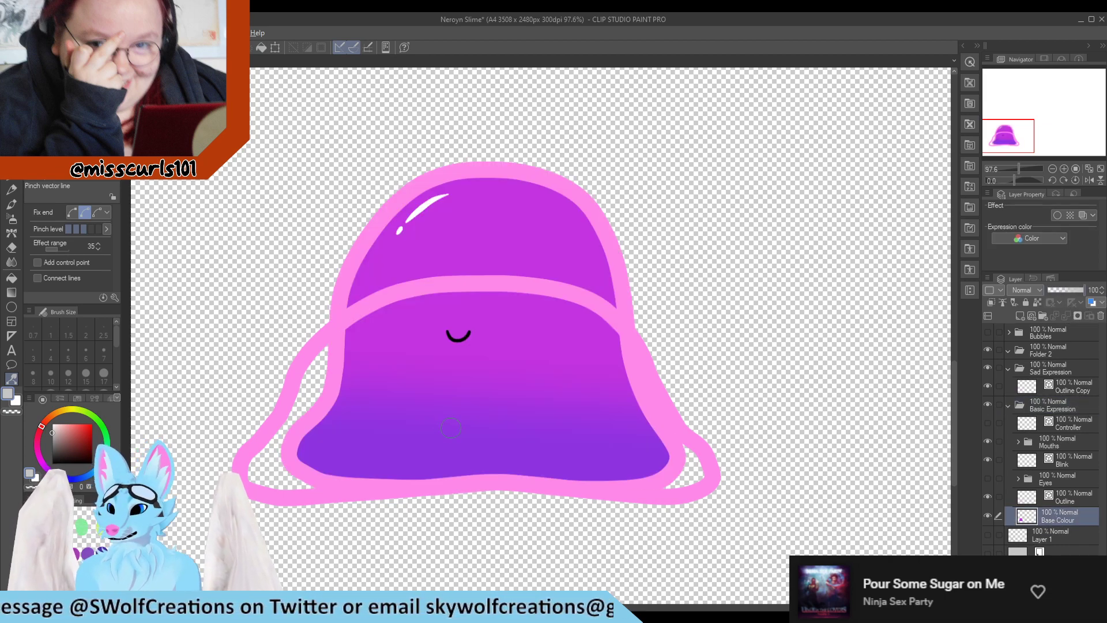
pyautogui.click(10, 293)
pyautogui.keyDown('alt'); pyautogui.click(428, 465); pyautogui.keyUp('alt')
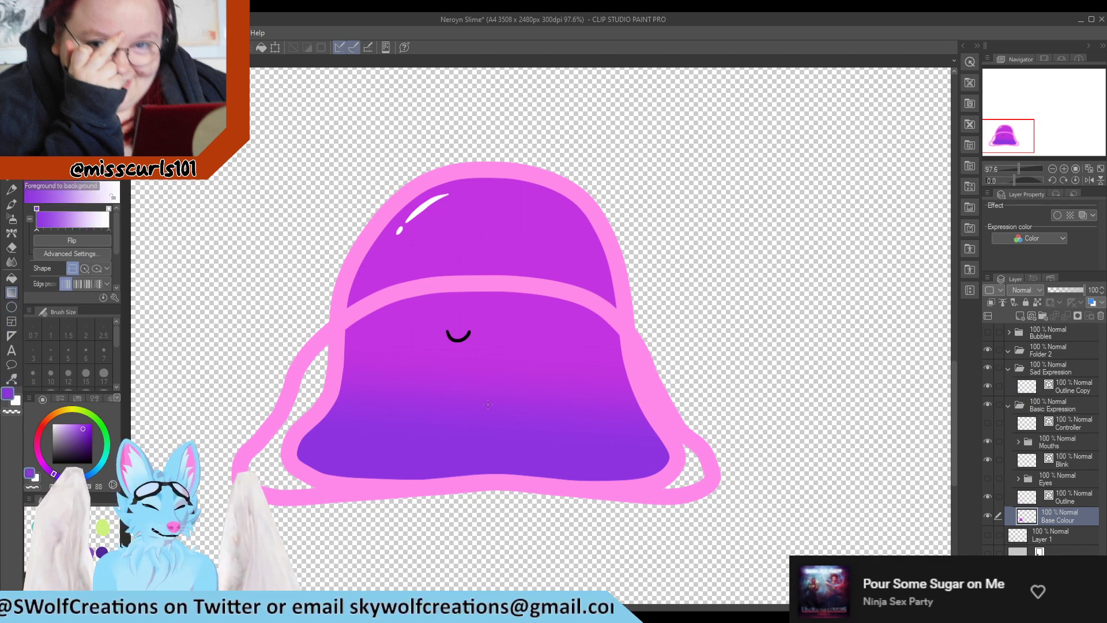
pyautogui.press('x')
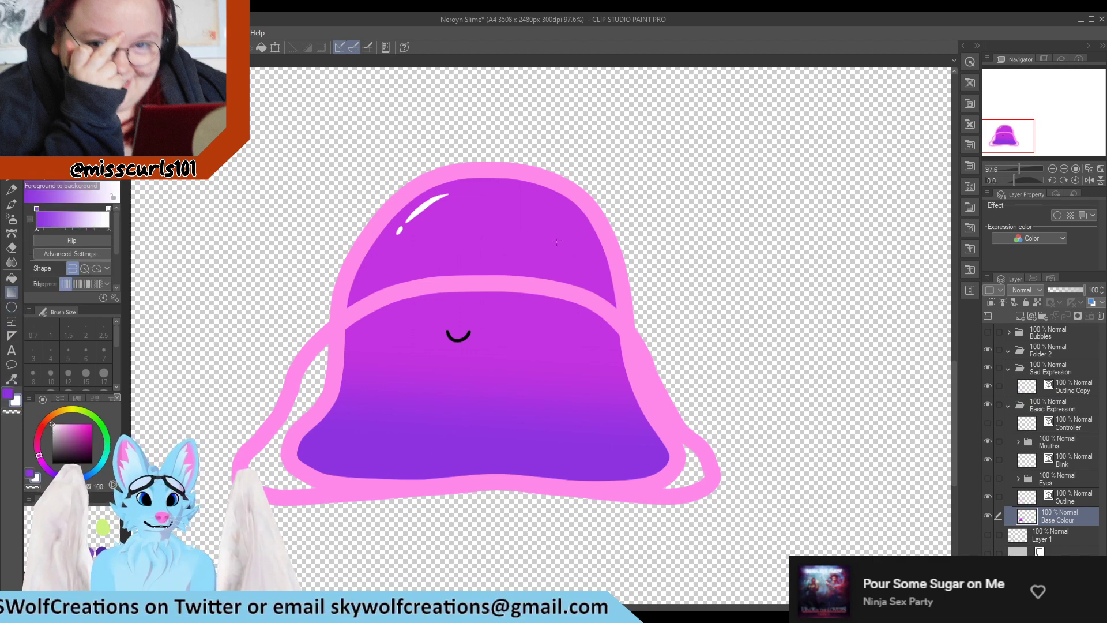
pyautogui.keyDown('alt'); pyautogui.click(507, 188); pyautogui.keyUp('alt')
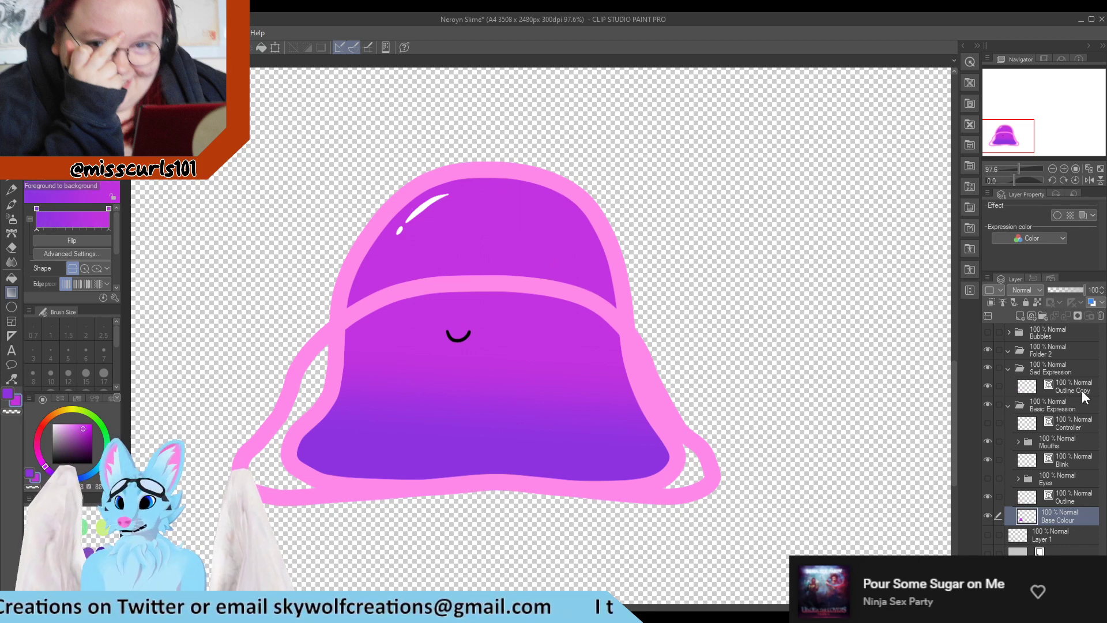
# Add a new layer below Outline Copy in the Sad Expression folder and name it Base Colour
pyautogui.click(1076, 392)
pyautogui.click(1021, 314)
pyautogui.moveTo(1080, 385); pyautogui.dragTo(1077, 411)
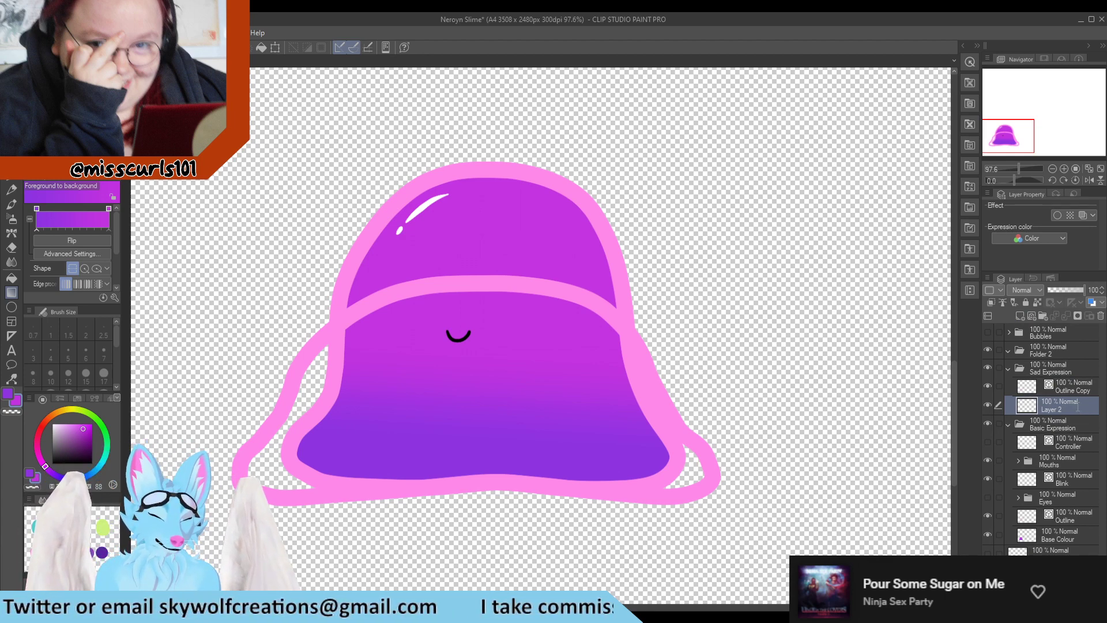
pyautogui.write('Base Colour')
pyautogui.press('Return')
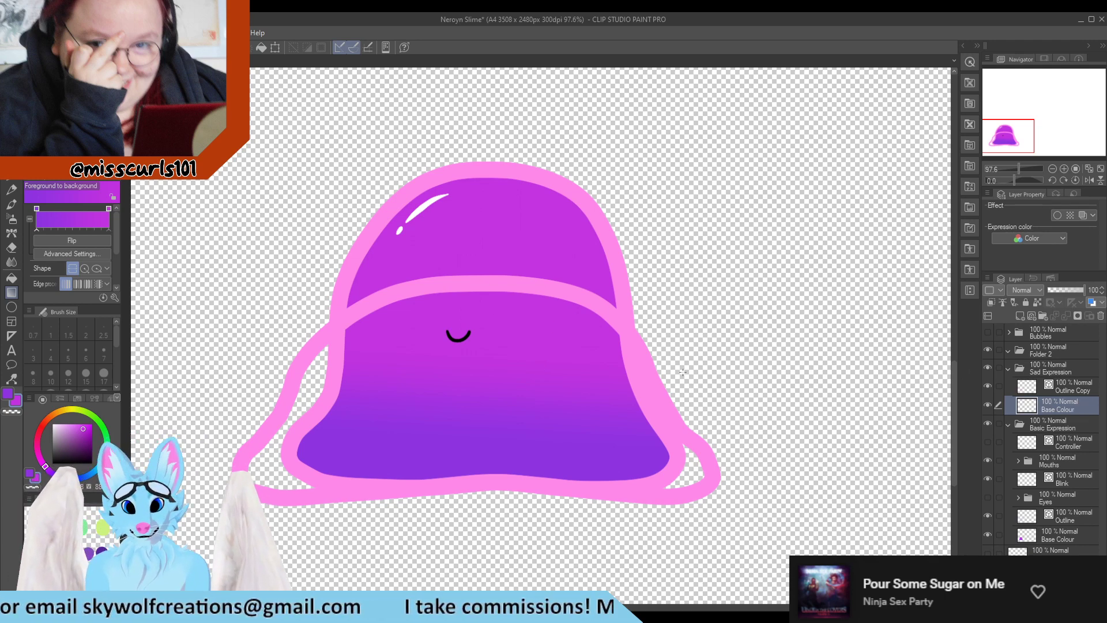
# Try filling the new Base Colour layer with a vertical gradient, then undo it
pyautogui.moveTo(479, 353); pyautogui.dragTo(478, 360)
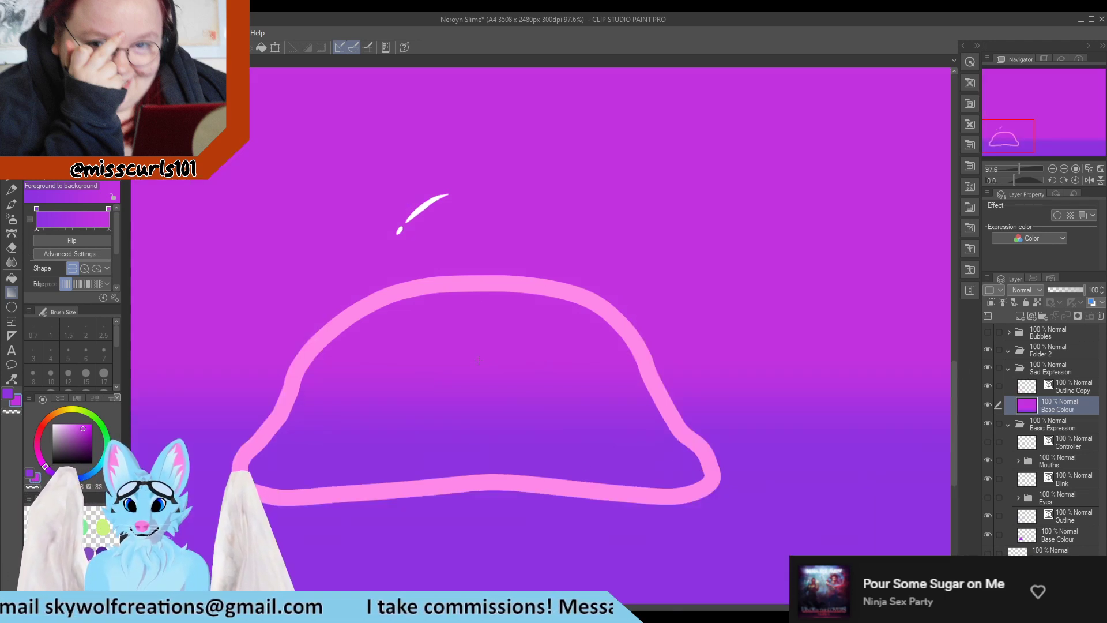
pyautogui.hotkey('ctrl', 'z')
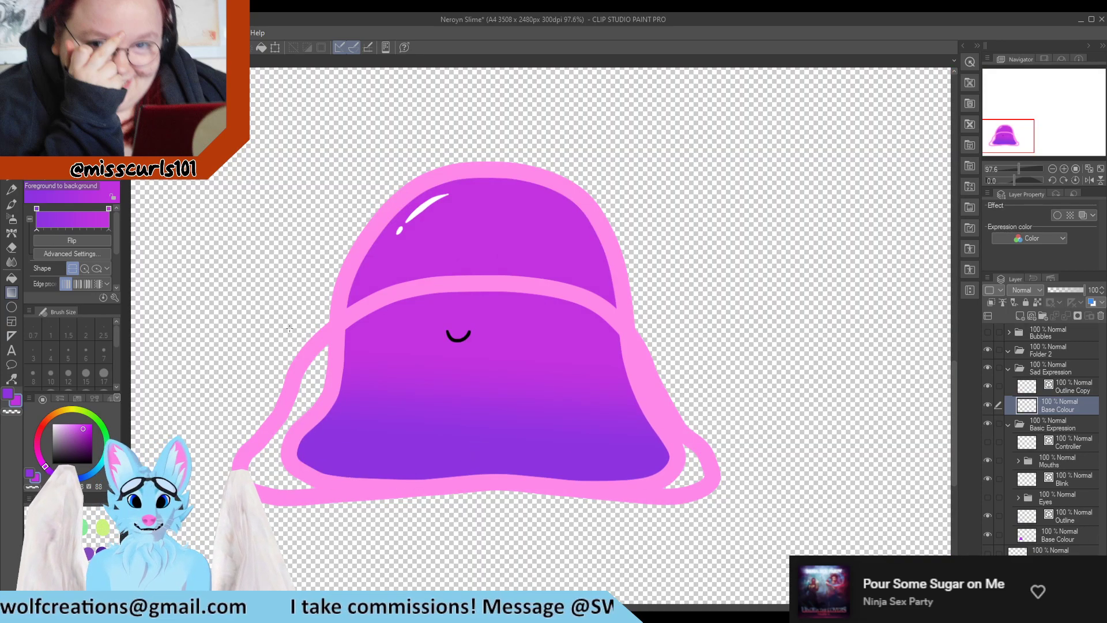
# Lasso-select the area around the squashed body and fill the Base Colour layer with a vertical purple gradient
pyautogui.press('m')
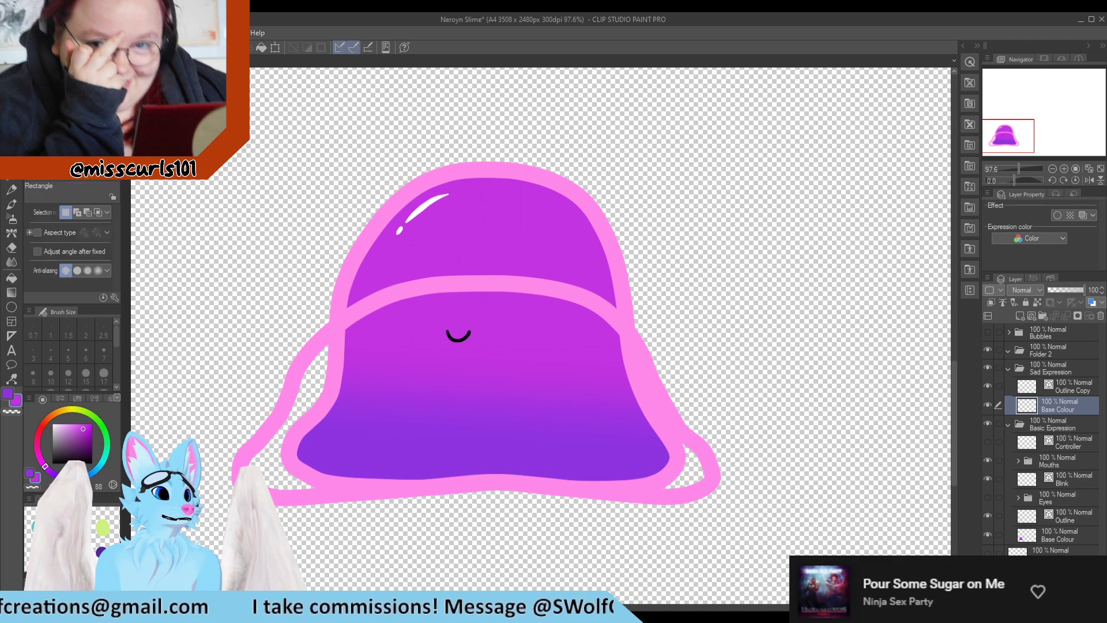
pyautogui.press('m')
pyautogui.moveTo(289, 350); pyautogui.dragTo(175, 442)
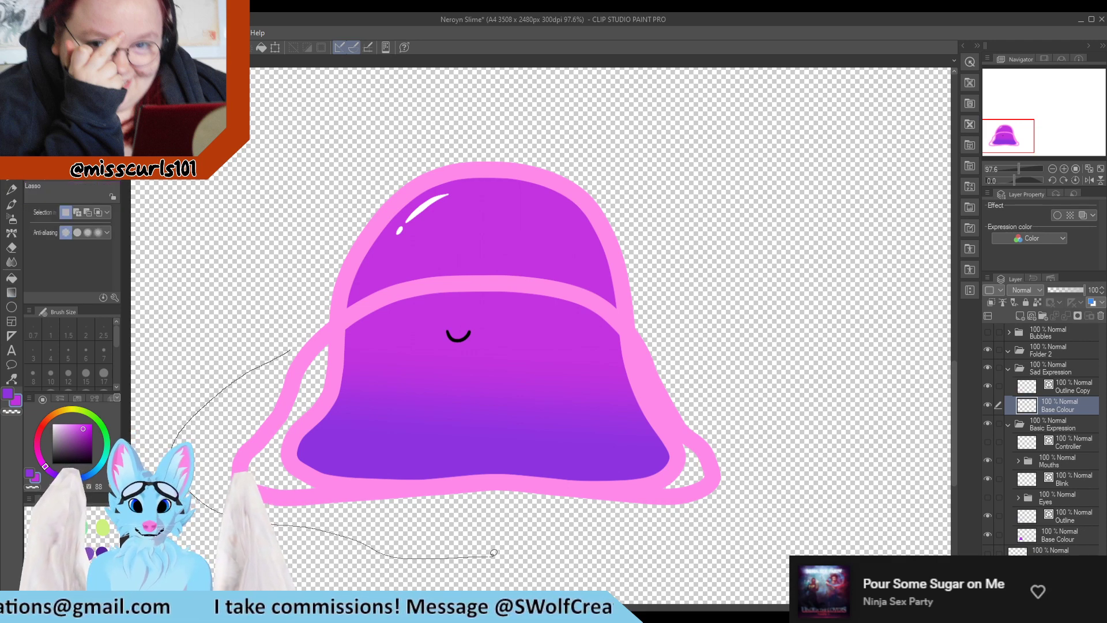
pyautogui.moveTo(494, 552)
pyautogui.mouseDown()
pyautogui.moveTo(719, 336)
pyautogui.moveTo(457, 215)
pyautogui.moveTo(289, 258)
pyautogui.moveTo(245, 310)
pyautogui.mouseUp()
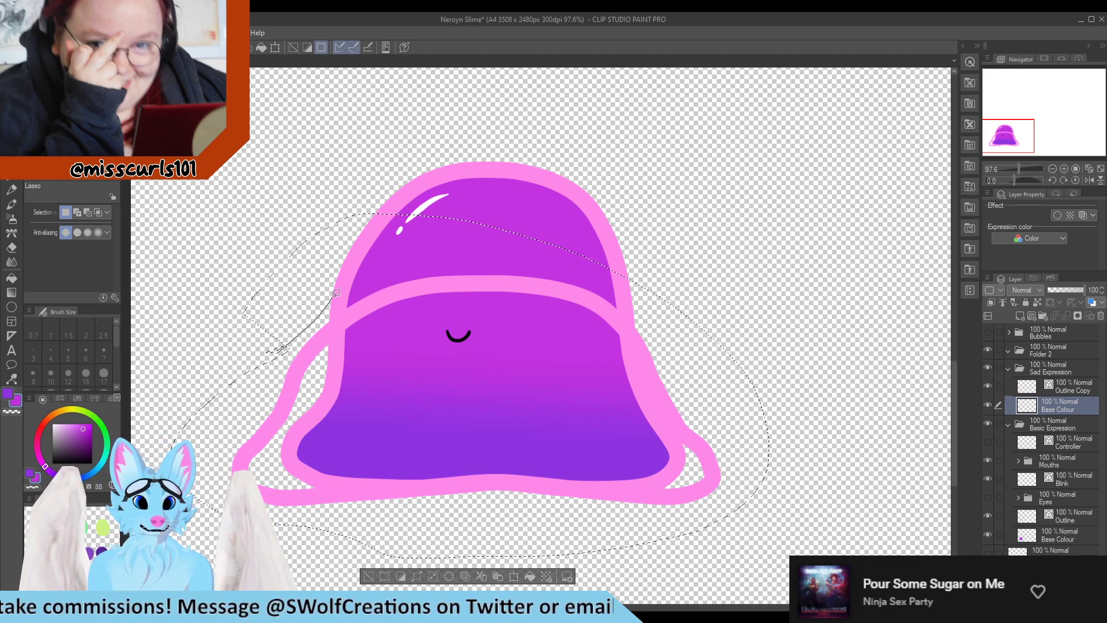
pyautogui.moveTo(258, 261)
pyautogui.mouseDown()
pyautogui.moveTo(234, 328)
pyautogui.moveTo(282, 334)
pyautogui.mouseUp()
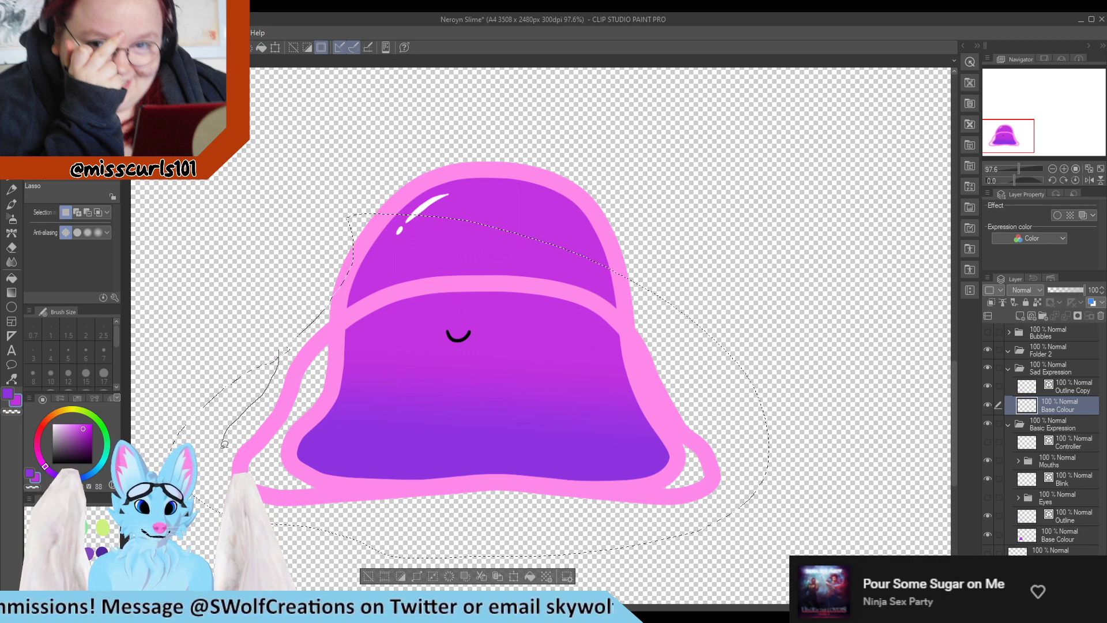
pyautogui.moveTo(283, 349)
pyautogui.mouseDown()
pyautogui.moveTo(231, 316)
pyautogui.moveTo(299, 268)
pyautogui.moveTo(324, 299)
pyautogui.mouseUp()
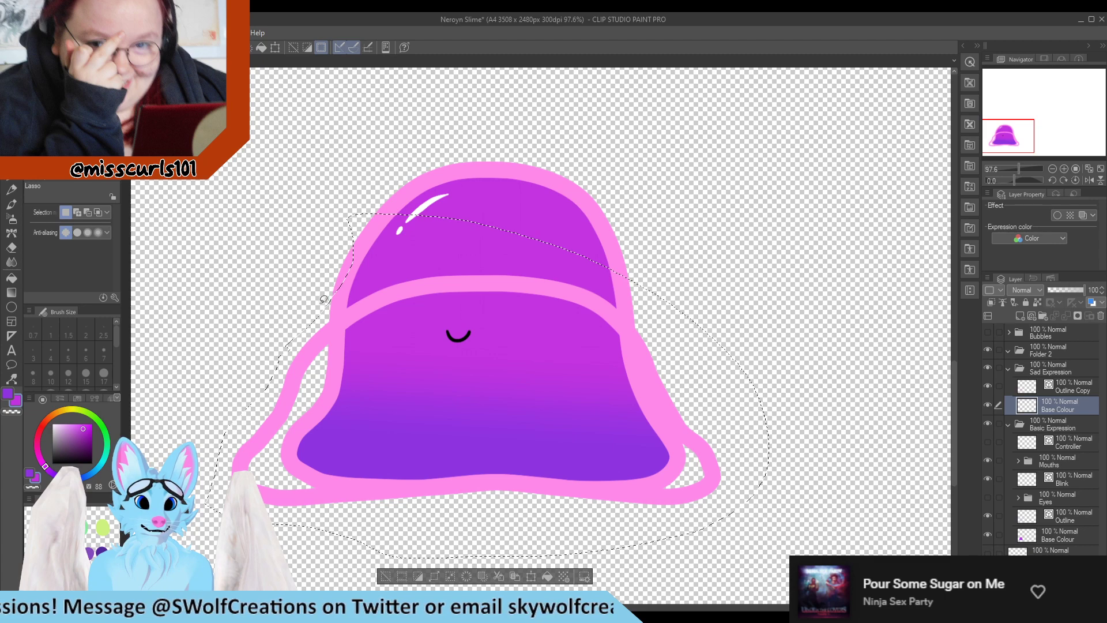
pyautogui.moveTo(404, 270)
pyautogui.mouseDown()
pyautogui.moveTo(569, 248)
pyautogui.moveTo(604, 220)
pyautogui.moveTo(329, 182)
pyautogui.moveTo(282, 271)
pyautogui.mouseUp()
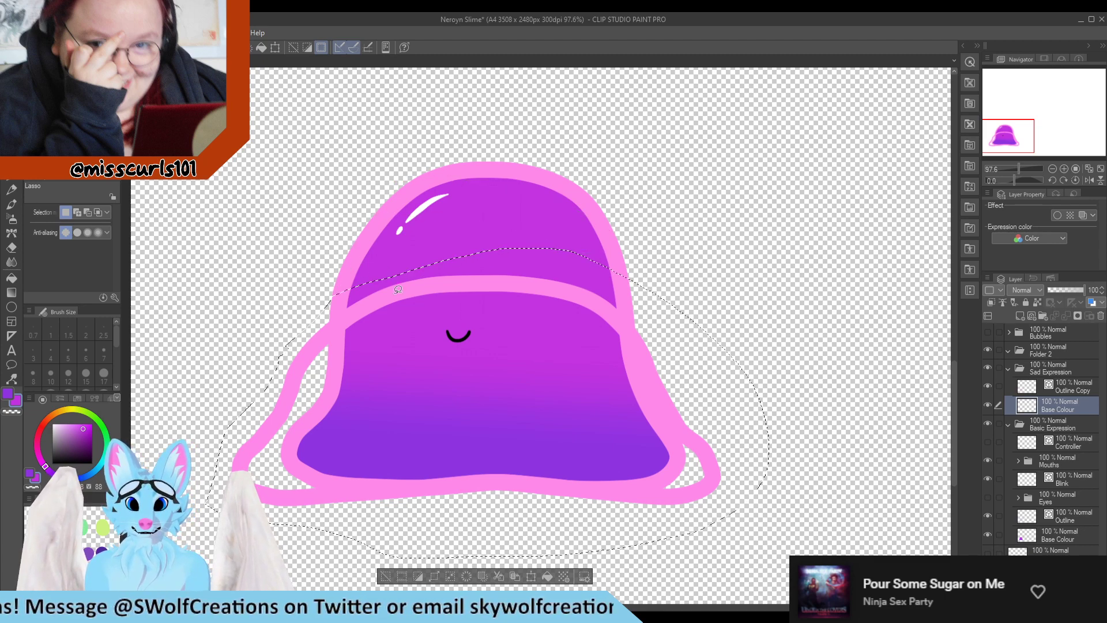
pyautogui.moveTo(459, 256)
pyautogui.mouseDown()
pyautogui.moveTo(652, 296)
pyautogui.moveTo(454, 223)
pyautogui.moveTo(438, 248)
pyautogui.mouseUp()
pyautogui.moveTo(689, 372)
pyautogui.mouseDown()
pyautogui.moveTo(796, 337)
pyautogui.moveTo(691, 253)
pyautogui.mouseUp()
pyautogui.moveTo(763, 417)
pyautogui.mouseDown()
pyautogui.moveTo(756, 420)
pyautogui.moveTo(799, 407)
pyautogui.mouseUp()
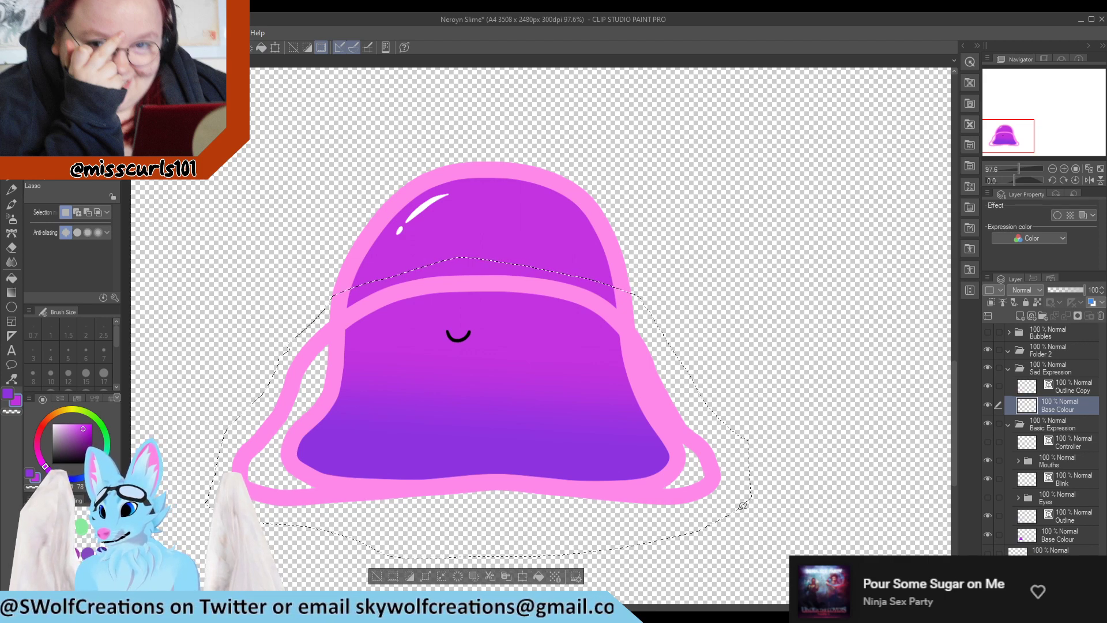
pyautogui.moveTo(761, 533); pyautogui.dragTo(384, 528)
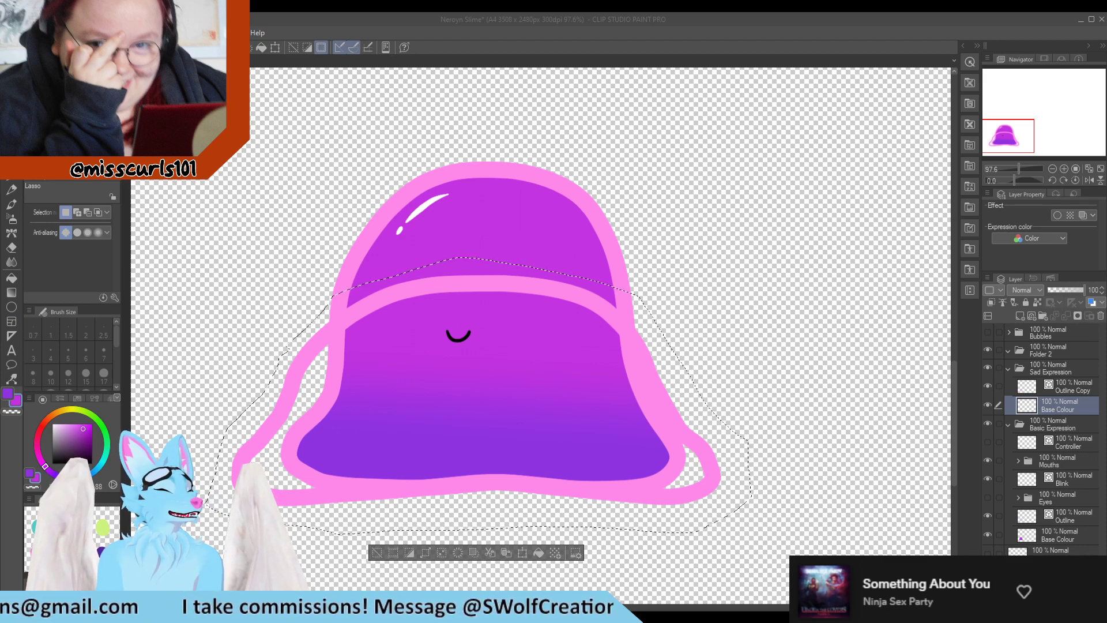
pyautogui.click(11, 292)
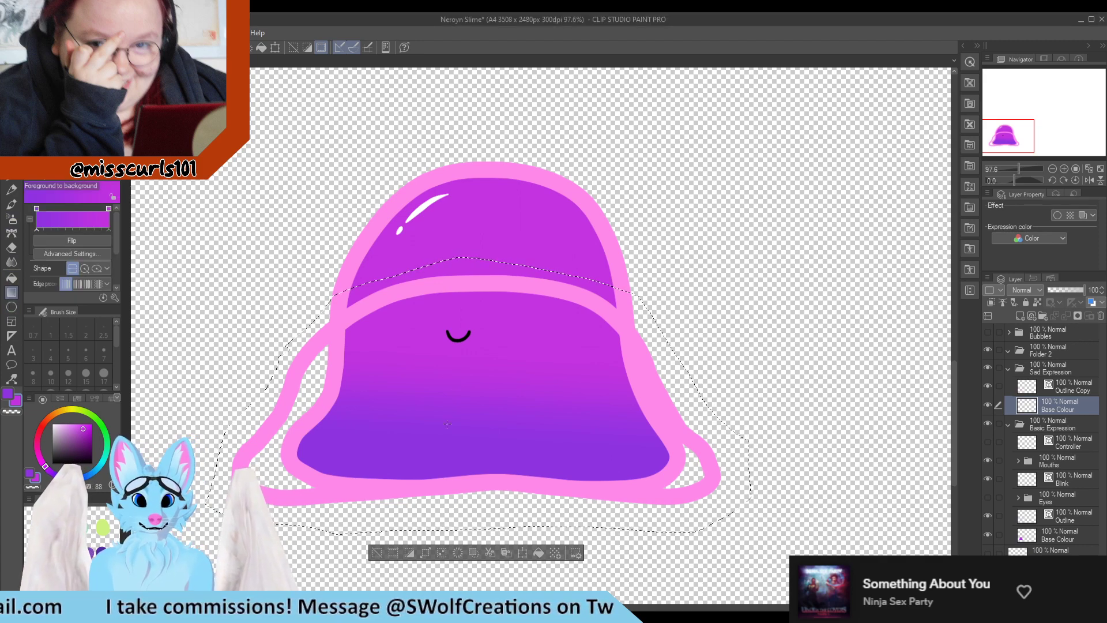
pyautogui.moveTo(468, 454); pyautogui.dragTo(457, 350)
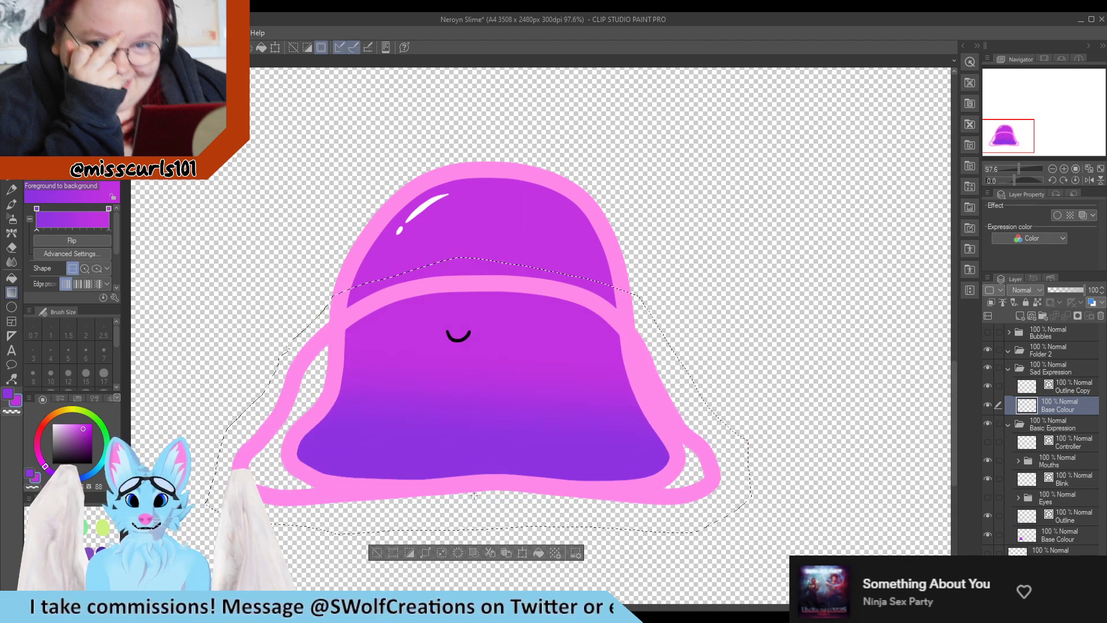
pyautogui.moveTo(484, 456); pyautogui.dragTo(494, 434)
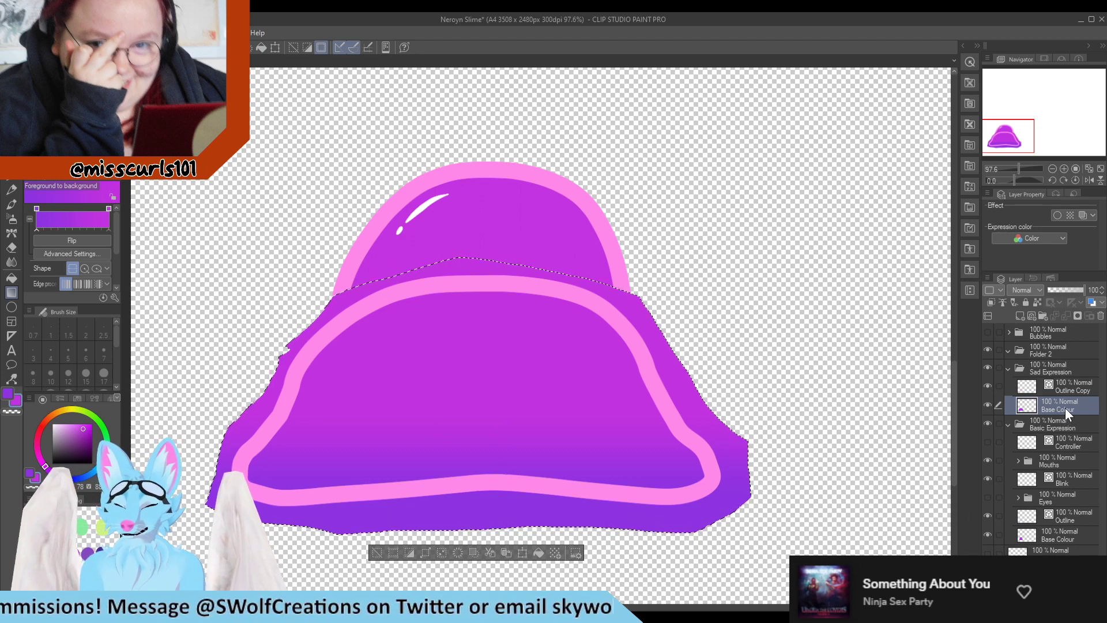
pyautogui.hotkey('ctrl', 'd')
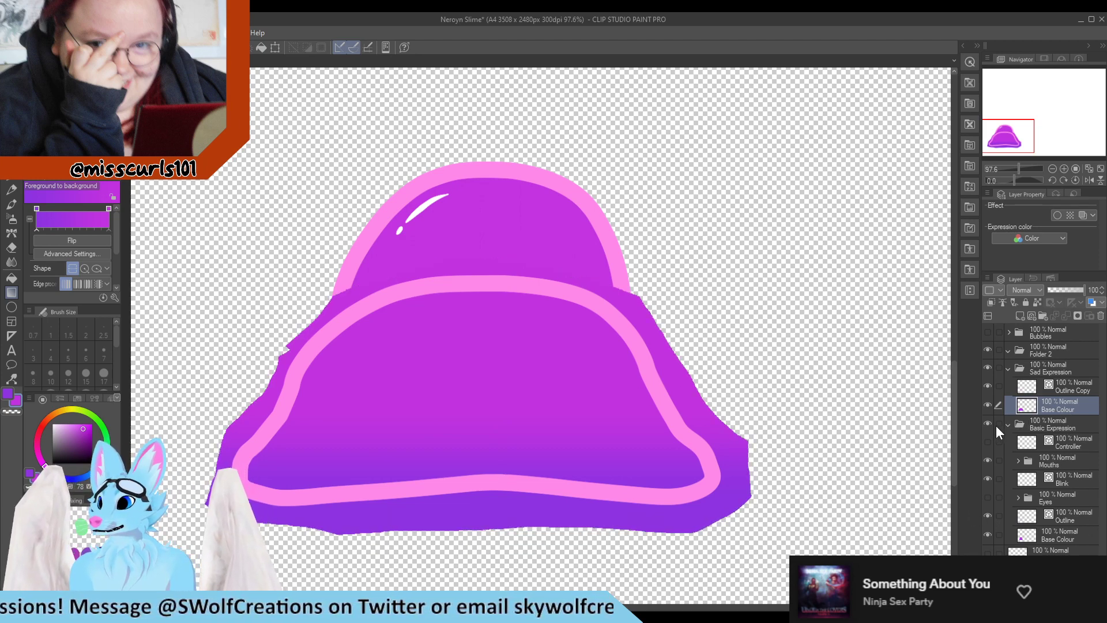
# Hide the Basic Expression folder and erase the excess gradient above the squashed outline
pyautogui.click(988, 424)
pyautogui.press('e')
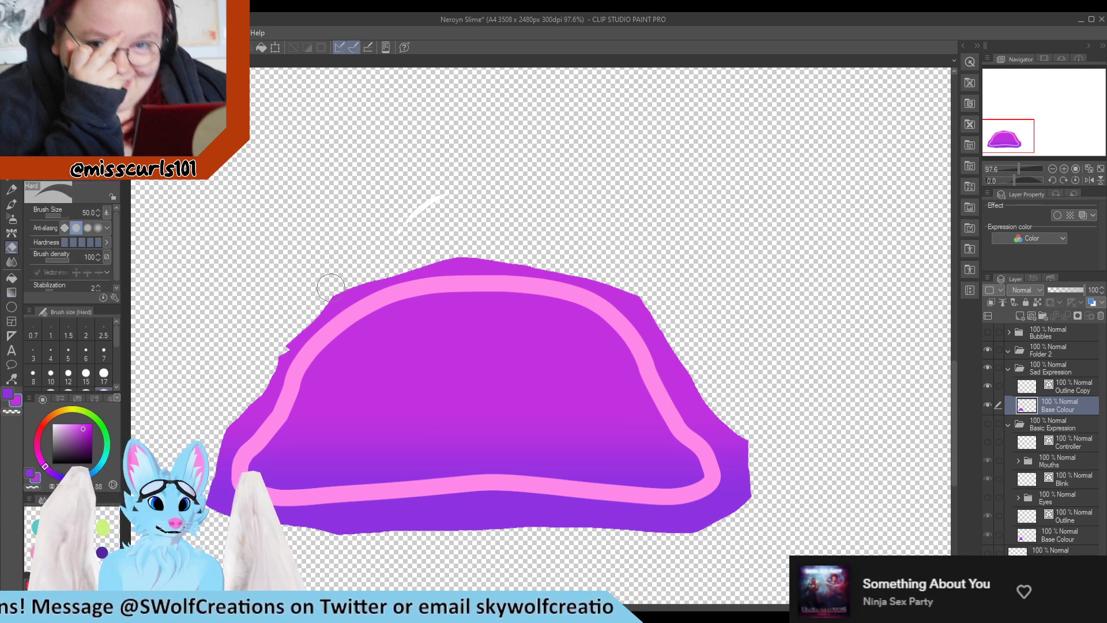
pyautogui.moveTo(329, 283)
pyautogui.mouseDown()
pyautogui.moveTo(352, 295)
pyautogui.moveTo(444, 259)
pyautogui.moveTo(582, 272)
pyautogui.moveTo(575, 265)
pyautogui.mouseUp()
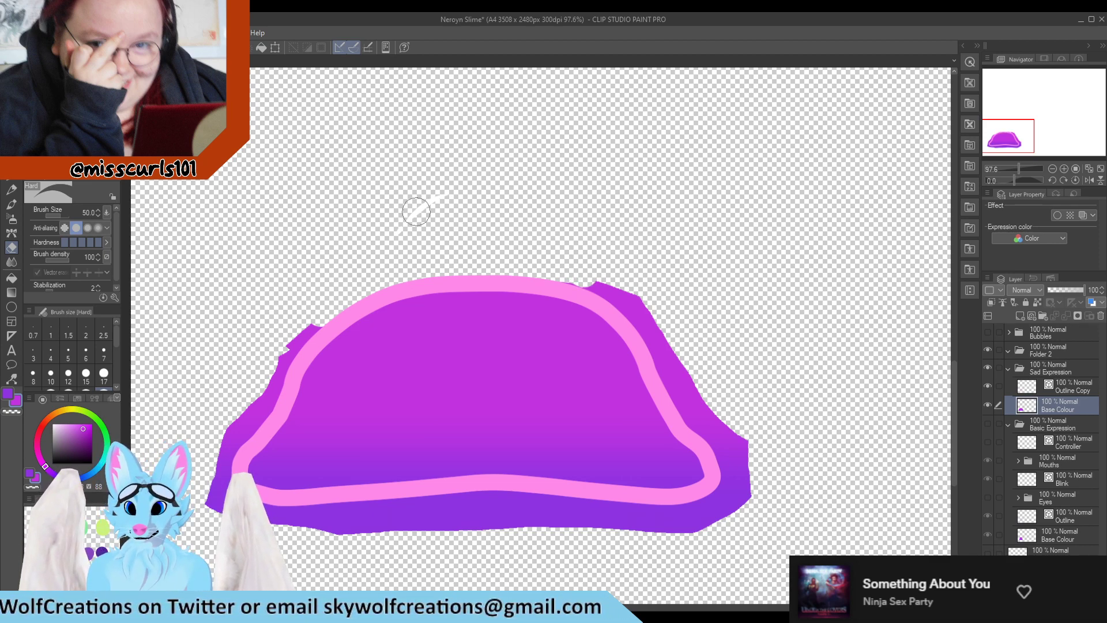
pyautogui.press('g')
pyautogui.press('e')
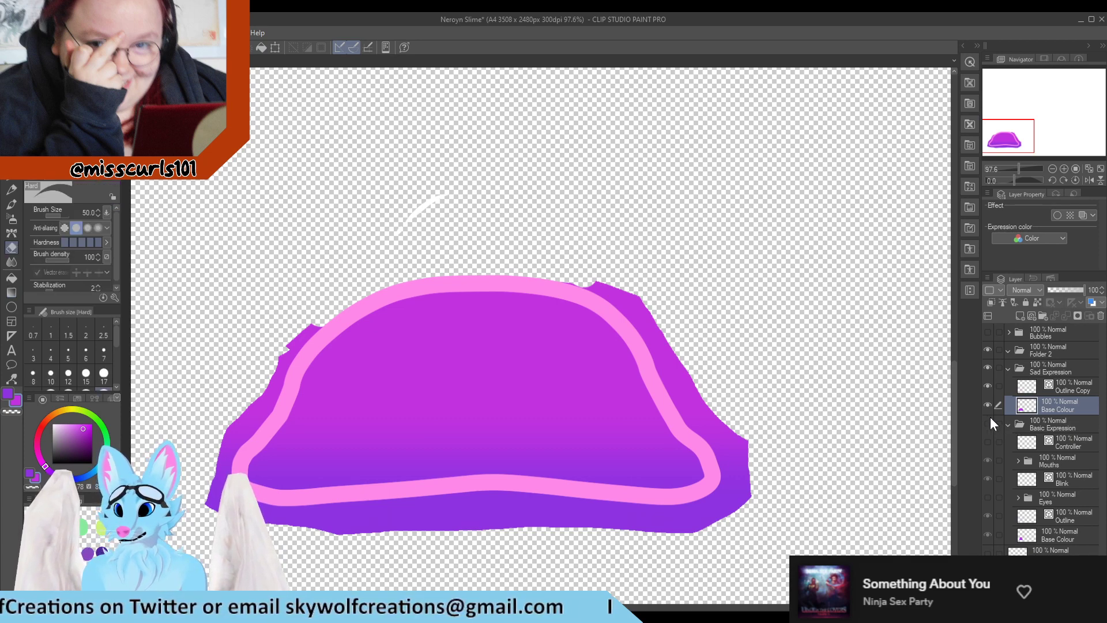
pyautogui.moveTo(573, 279)
pyautogui.mouseDown()
pyautogui.moveTo(616, 301)
pyautogui.moveTo(677, 366)
pyautogui.moveTo(668, 353)
pyautogui.moveTo(687, 411)
pyautogui.moveTo(725, 459)
pyautogui.moveTo(742, 461)
pyautogui.moveTo(743, 529)
pyautogui.moveTo(662, 530)
pyautogui.moveTo(659, 503)
pyautogui.moveTo(697, 511)
pyautogui.moveTo(605, 514)
pyautogui.moveTo(633, 510)
pyautogui.moveTo(635, 521)
pyautogui.moveTo(581, 502)
pyautogui.moveTo(622, 515)
pyautogui.moveTo(557, 525)
pyautogui.moveTo(490, 516)
pyautogui.moveTo(502, 491)
pyautogui.moveTo(419, 502)
pyautogui.moveTo(471, 528)
pyautogui.moveTo(510, 522)
pyautogui.moveTo(396, 509)
pyautogui.moveTo(412, 521)
pyautogui.moveTo(336, 534)
pyautogui.moveTo(322, 523)
pyautogui.moveTo(370, 506)
pyautogui.moveTo(276, 520)
pyautogui.moveTo(215, 504)
pyautogui.moveTo(274, 509)
pyautogui.moveTo(216, 442)
pyautogui.moveTo(205, 489)
pyautogui.moveTo(316, 328)
pyautogui.moveTo(286, 317)
pyautogui.mouseUp()
pyautogui.press('g')
# Select the highlight on the Outline Copy layer, then move and rotate it onto the squashed body's upper left
pyautogui.click(12, 130)
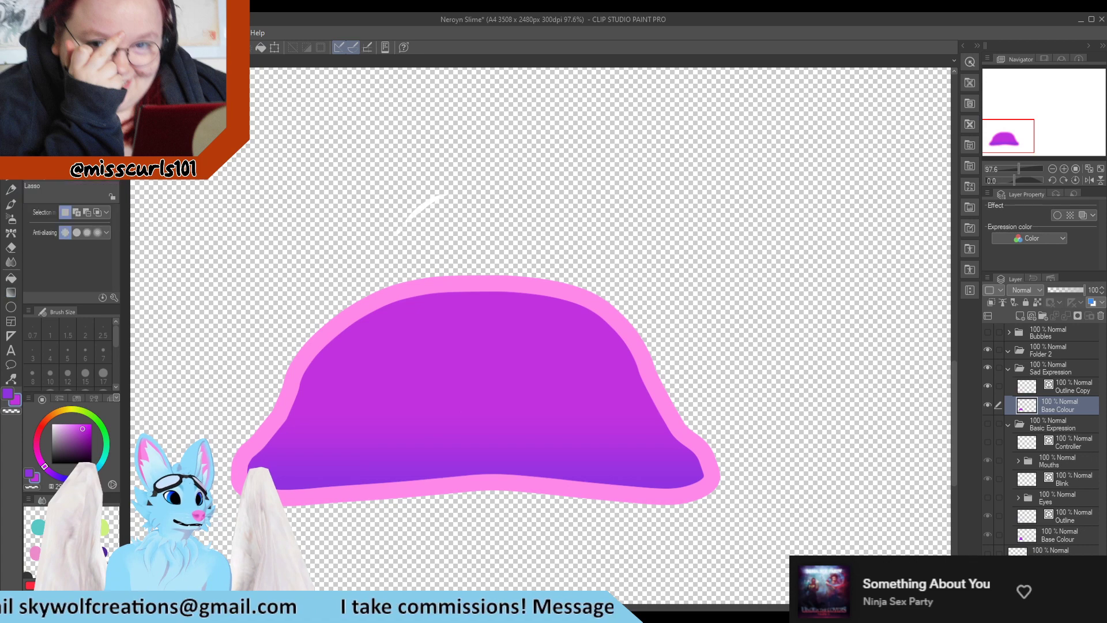
pyautogui.moveTo(403, 258)
pyautogui.mouseDown()
pyautogui.moveTo(427, 166)
pyautogui.moveTo(478, 245)
pyautogui.mouseUp()
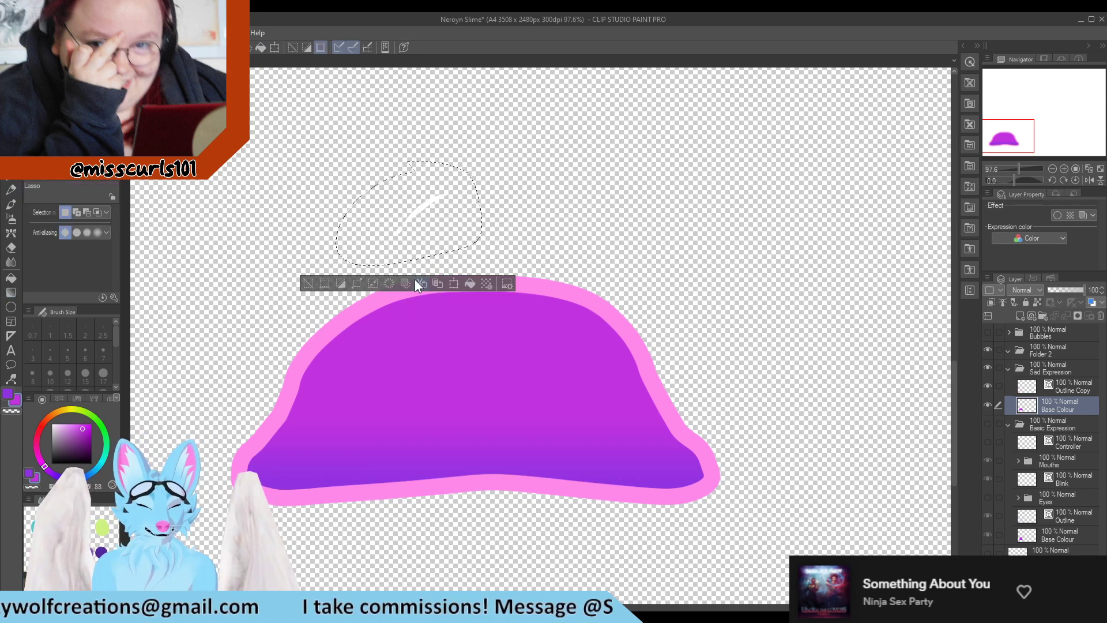
pyautogui.click(1066, 386)
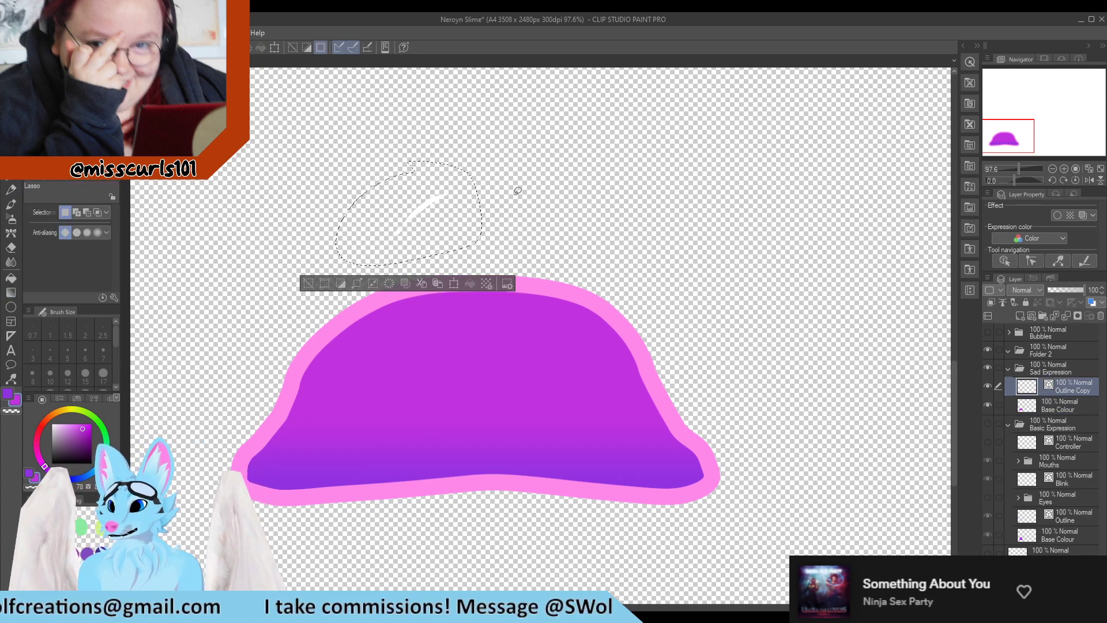
pyautogui.moveTo(425, 209)
pyautogui.mouseDown()
pyautogui.moveTo(405, 316)
pyautogui.moveTo(365, 337)
pyautogui.mouseUp()
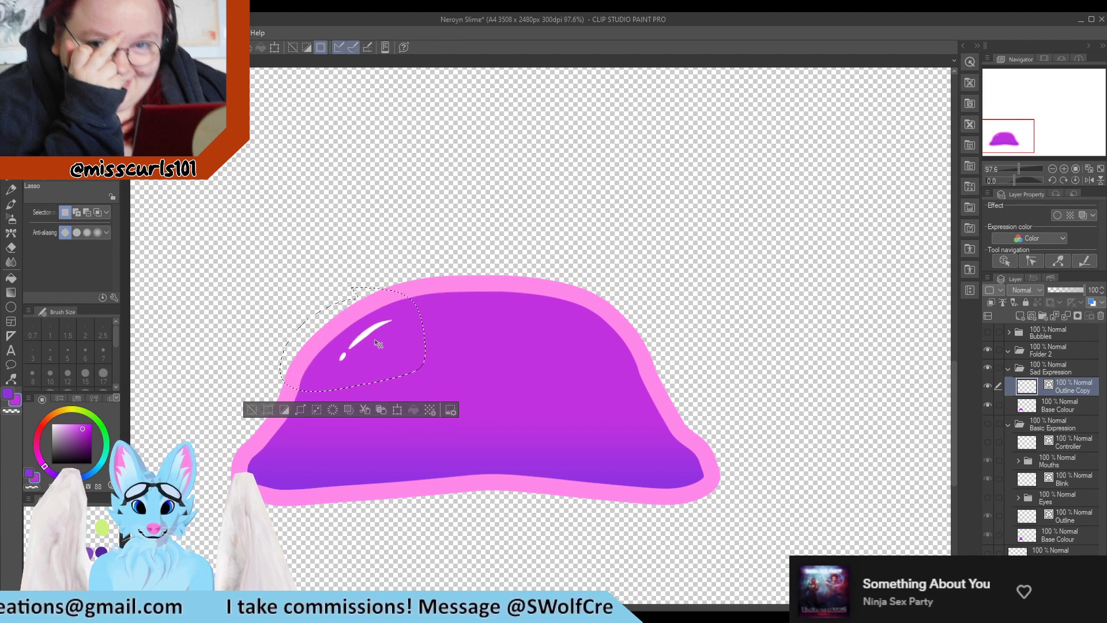
pyautogui.hotkey('ctrl', 't')
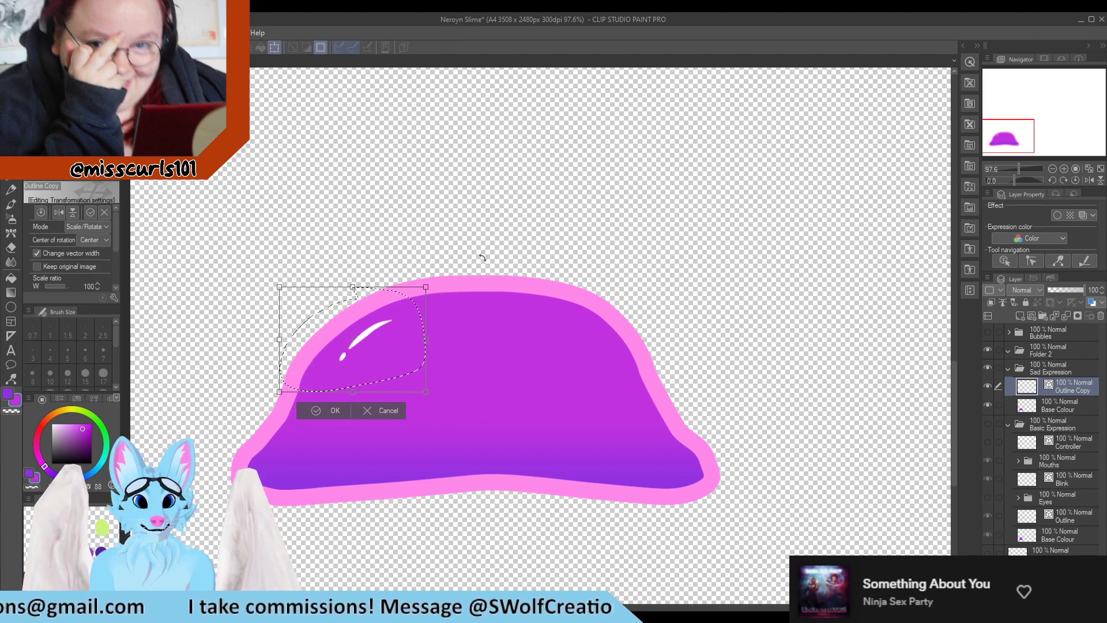
pyautogui.moveTo(482, 256)
pyautogui.mouseDown()
pyautogui.moveTo(498, 276)
pyautogui.moveTo(473, 286)
pyautogui.mouseUp()
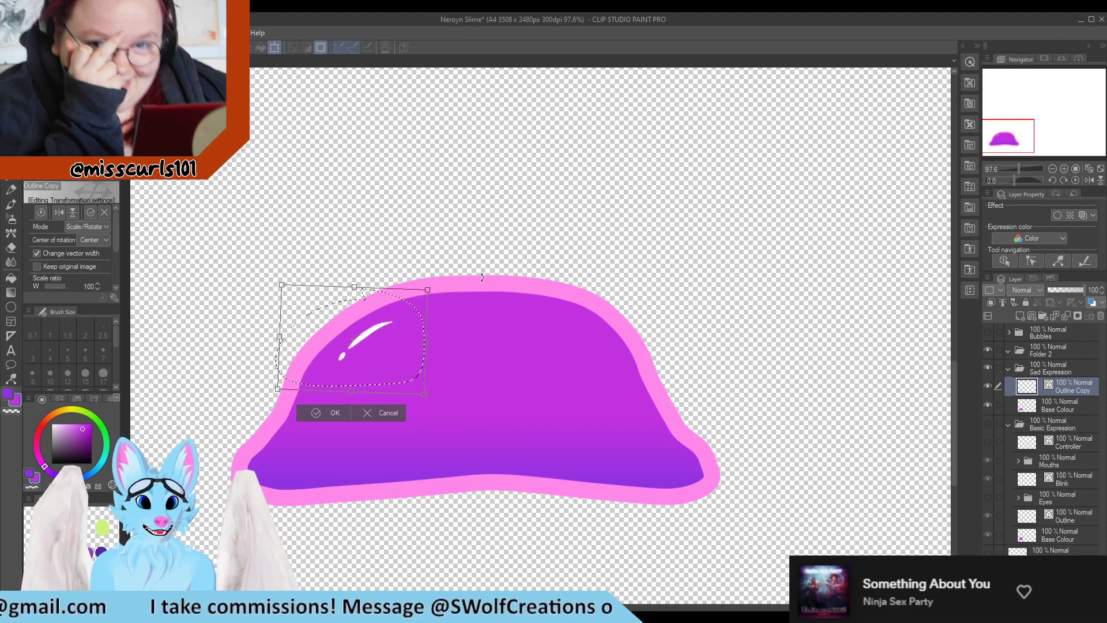
pyautogui.moveTo(374, 334); pyautogui.dragTo(359, 344)
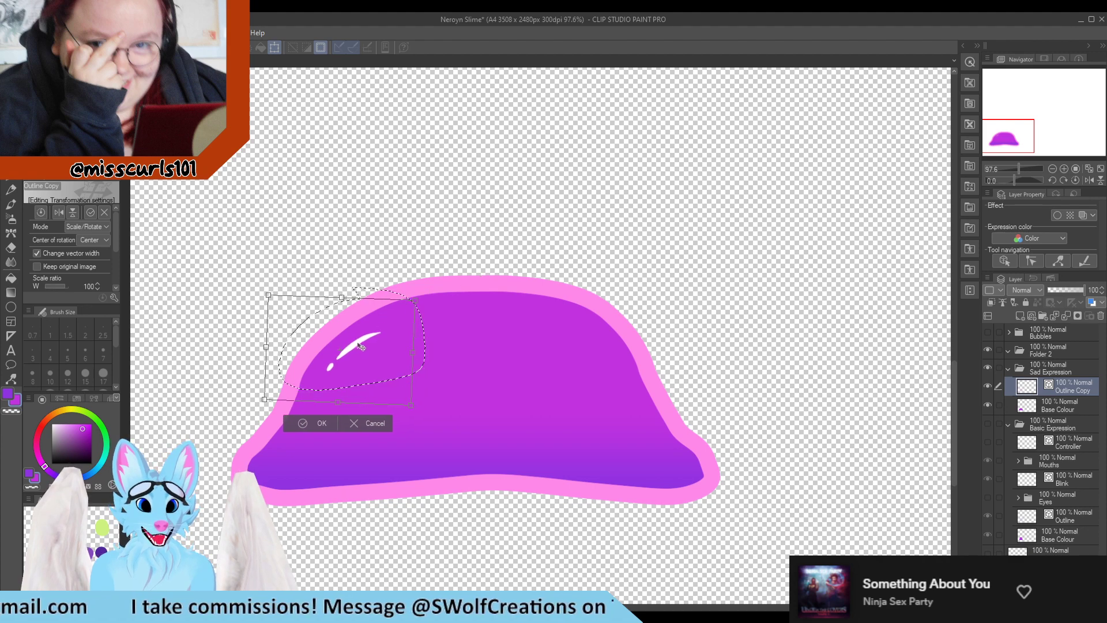
pyautogui.click(317, 423)
pyautogui.hotkey('ctrl', 'd')
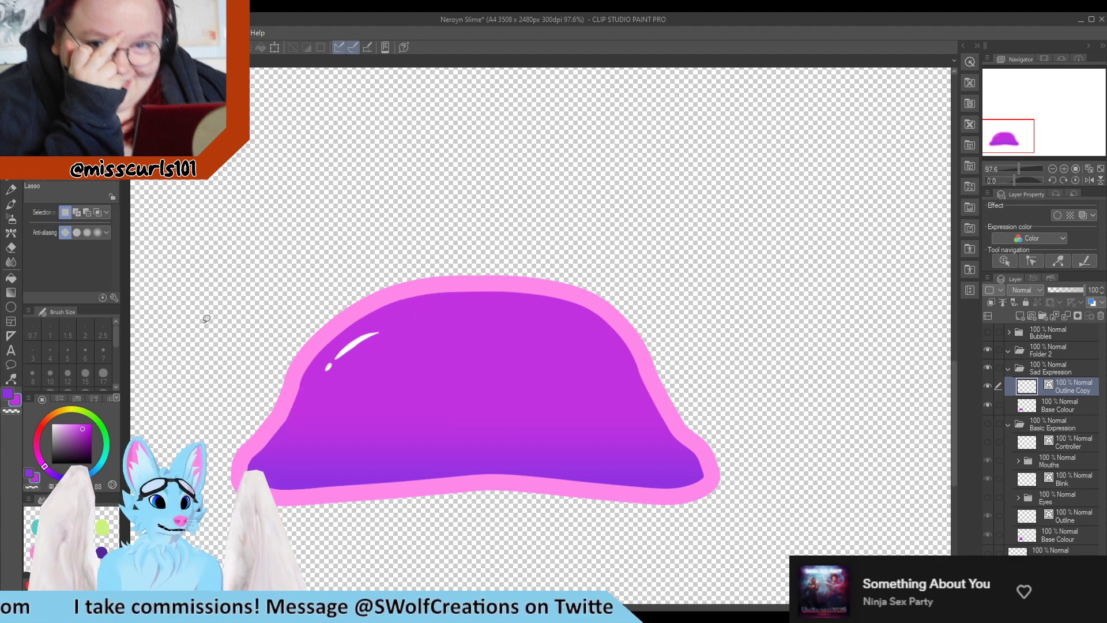
# Lengthen the highlight stroke with the Pinch vector line tool and save the file
pyautogui.click(11, 377)
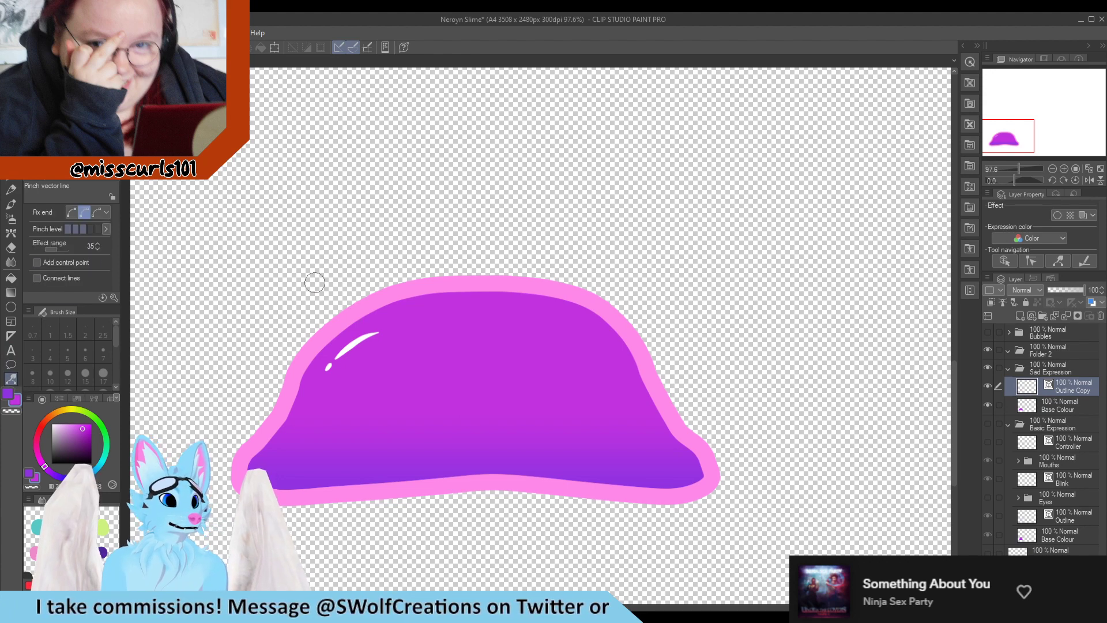
pyautogui.moveTo(392, 325); pyautogui.dragTo(404, 316)
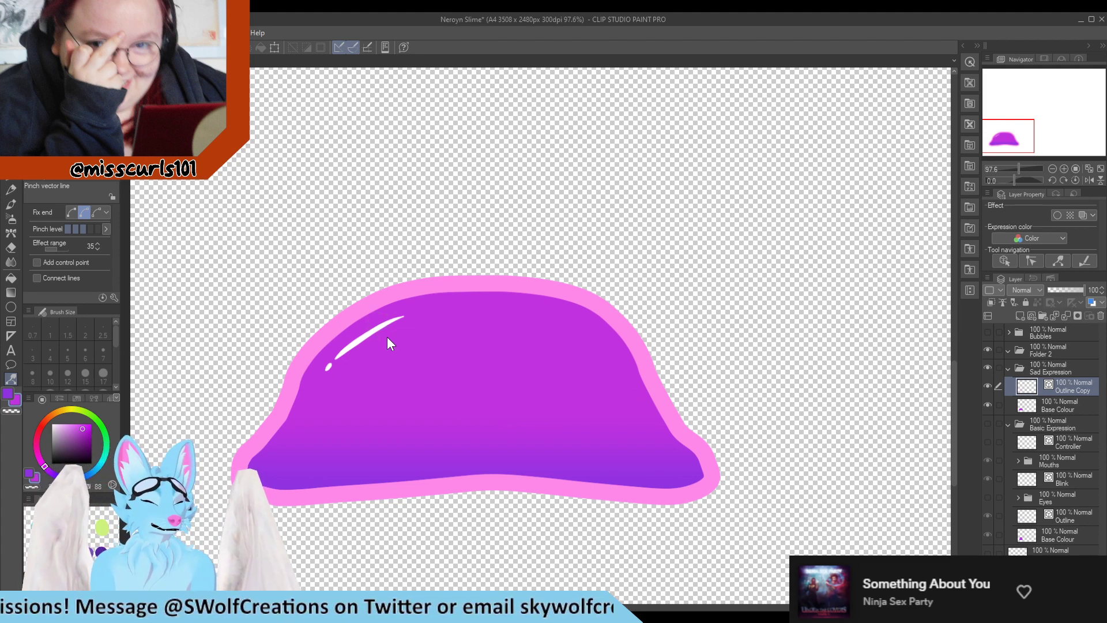
pyautogui.hotkey('ctrl', 's')
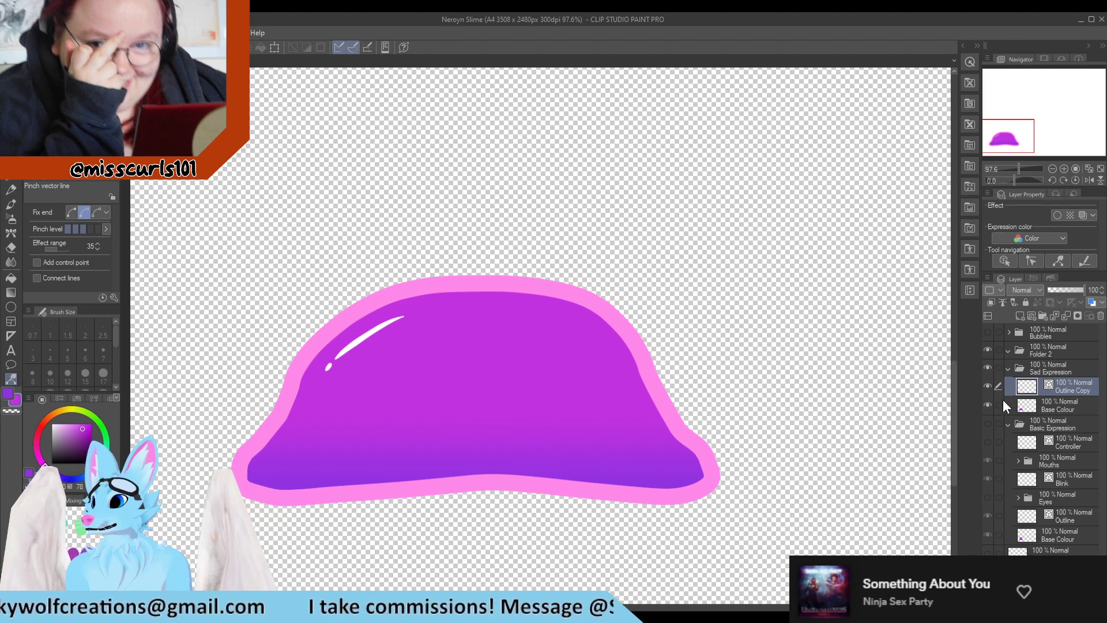
# Collapse the Sad Expression and Basic Expression folders and make the Basic Expression folder visible again
pyautogui.click(1050, 372)
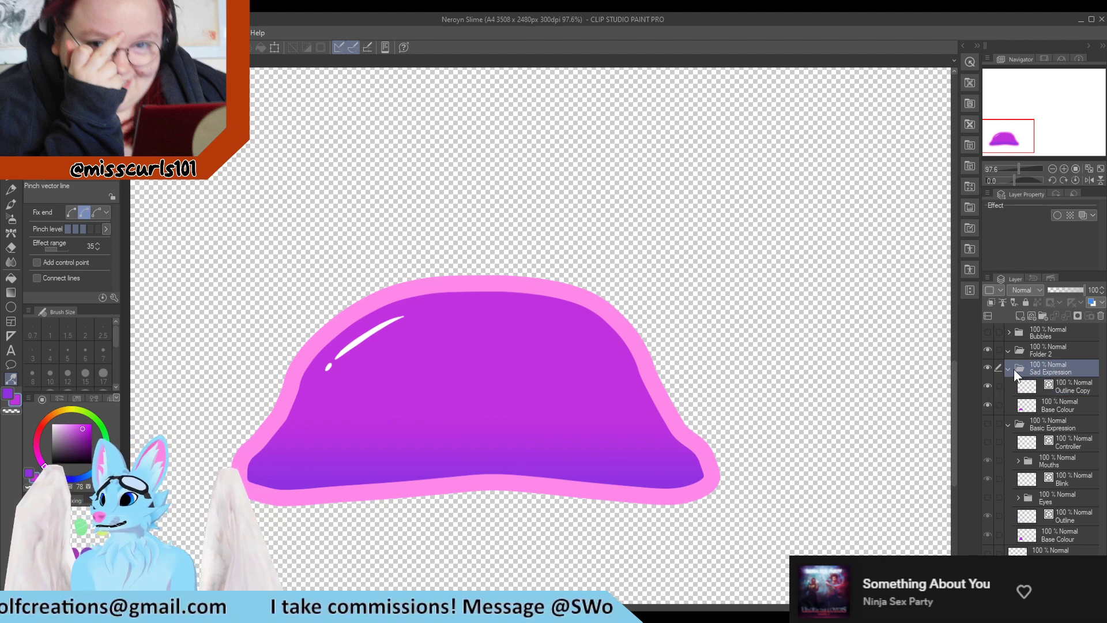
pyautogui.click(1008, 368)
pyautogui.scroll(-3, 537, 407)
pyautogui.scroll(-2, 544, 400)
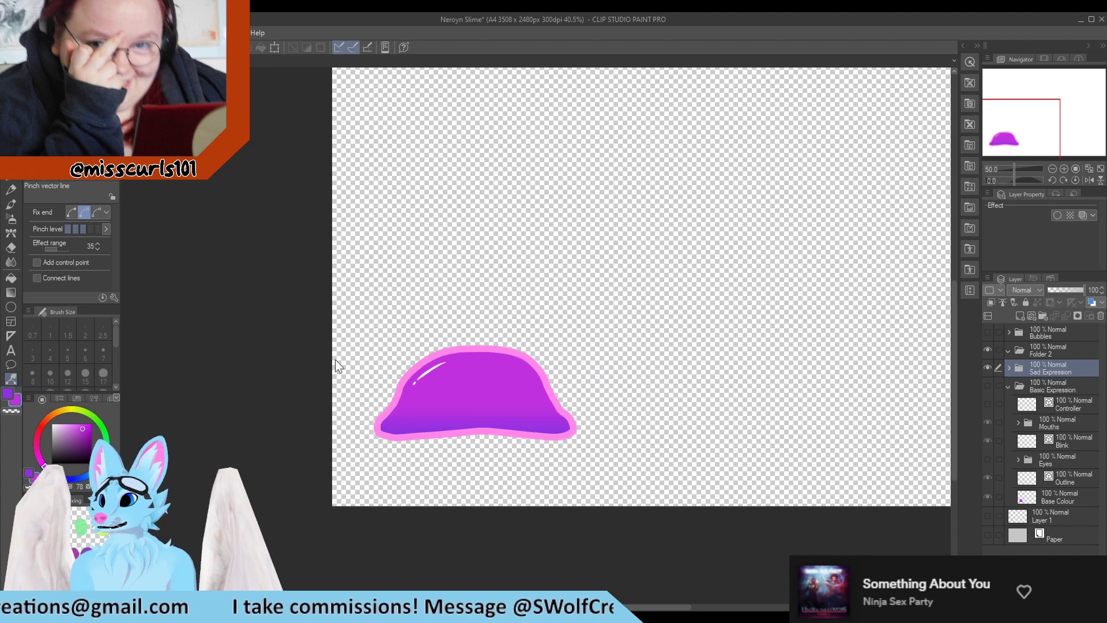
pyautogui.scroll(3, 335, 358)
pyautogui.click(11, 117)
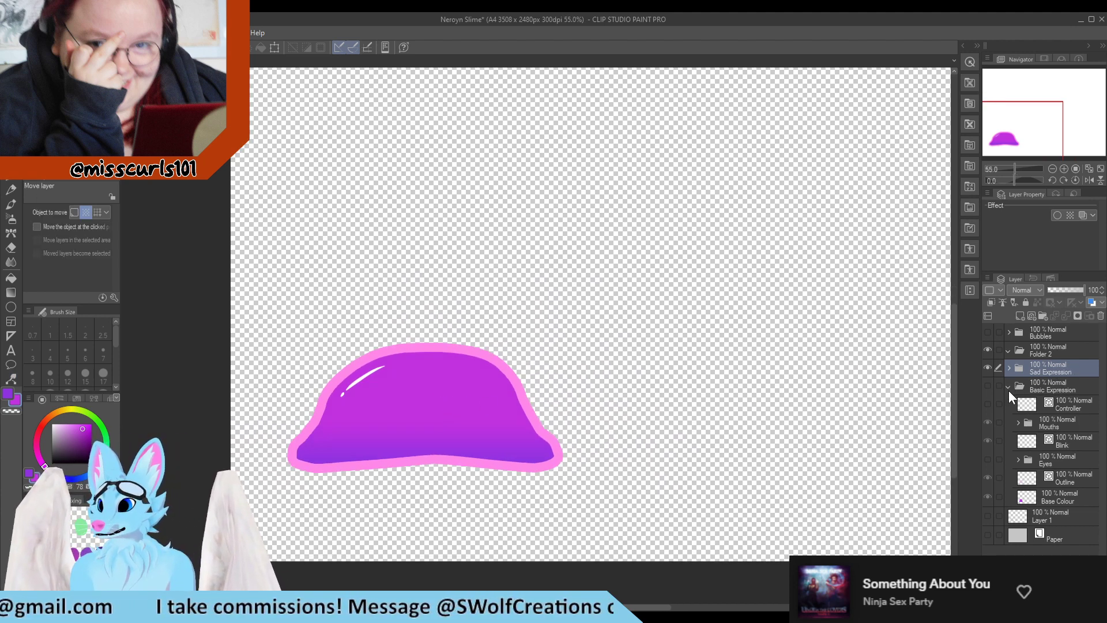
pyautogui.click(1008, 386)
pyautogui.click(988, 385)
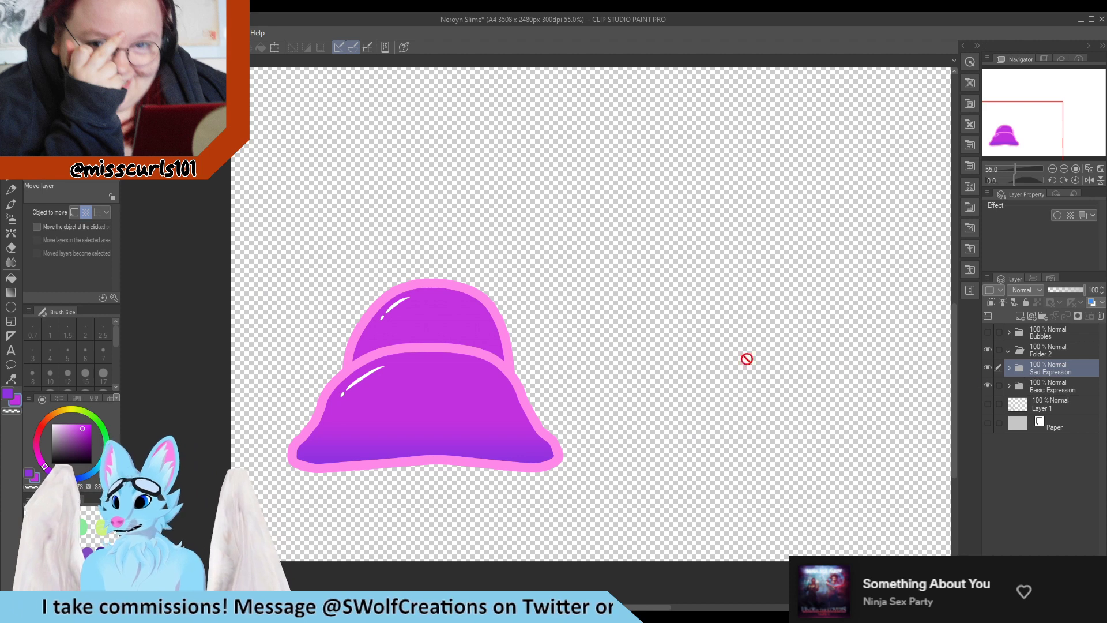
pyautogui.click(11, 180)
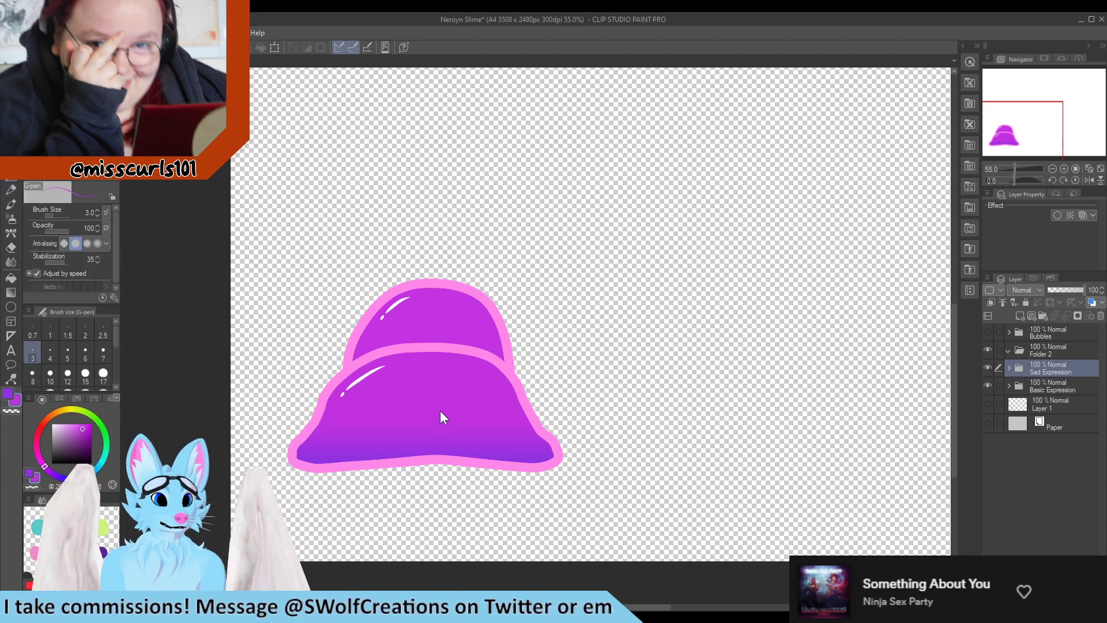
pyautogui.hotkey('ctrl', 'z')
pyautogui.moveTo(459, 410); pyautogui.dragTo(483, 411)
pyautogui.hotkey('ctrl', 'z')
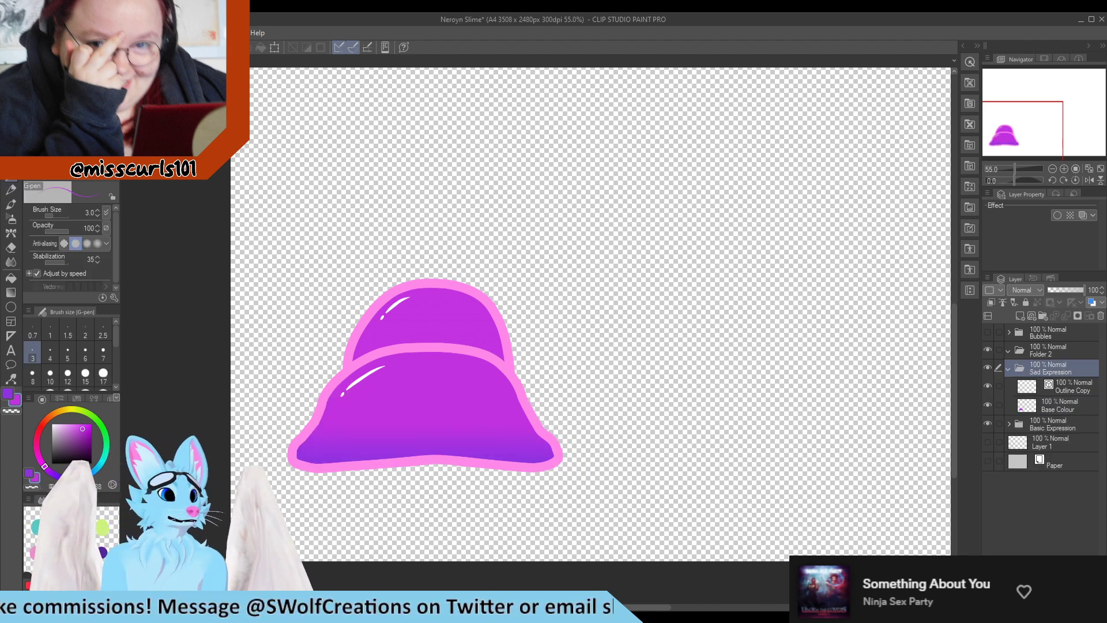
# Select the squashed sad slime and move it to the right of the basic slime
pyautogui.click(11, 117)
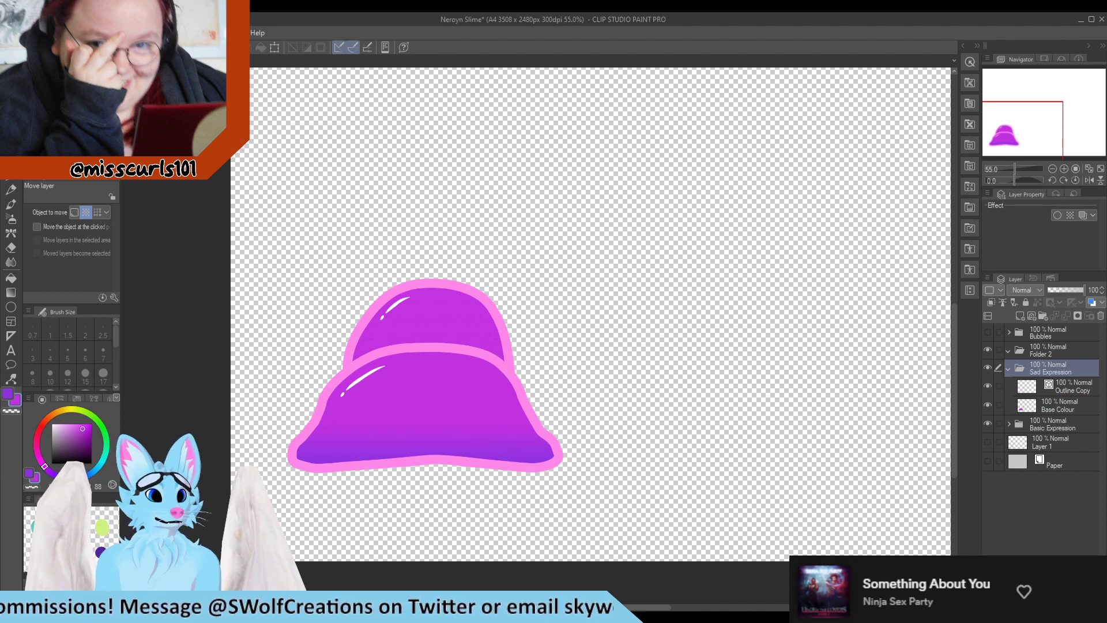
pyautogui.press('m')
pyautogui.moveTo(239, 239); pyautogui.dragTo(713, 505)
pyautogui.moveTo(584, 442); pyautogui.dragTo(846, 429)
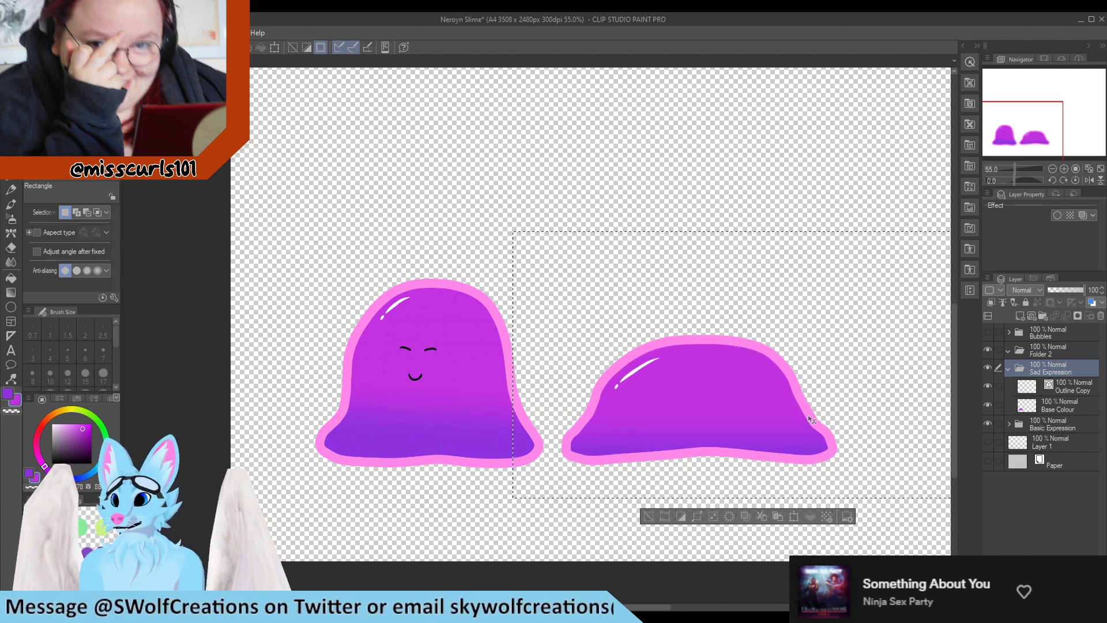
pyautogui.moveTo(532, 534); pyautogui.dragTo(527, 533)
pyautogui.scroll(-10, 300, 377)
pyautogui.scroll(11, 374, 376)
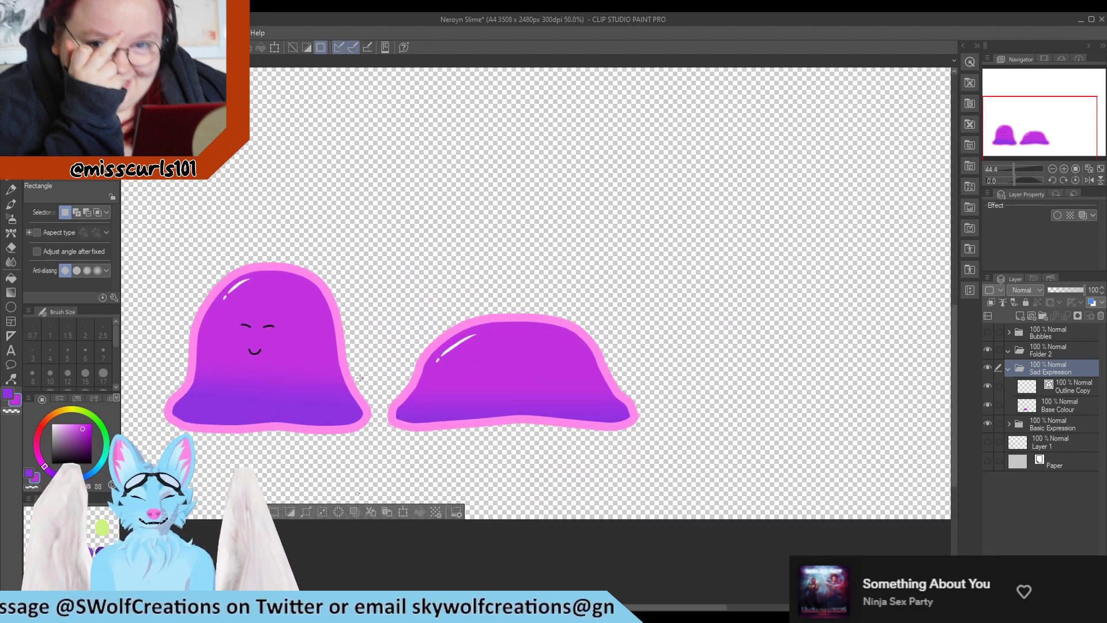
# Expand the Basic Expression folder and turn on the visibility of its Eyes folder
pyautogui.scroll(-1, 521, 381)
pyautogui.scroll(2, 459, 399)
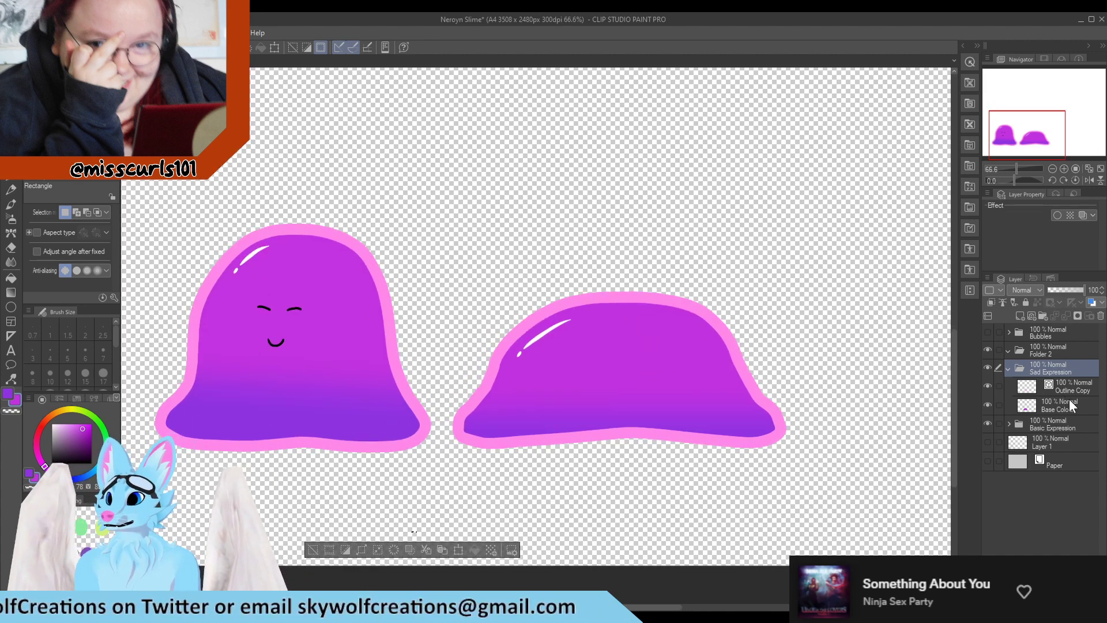
pyautogui.click(1008, 422)
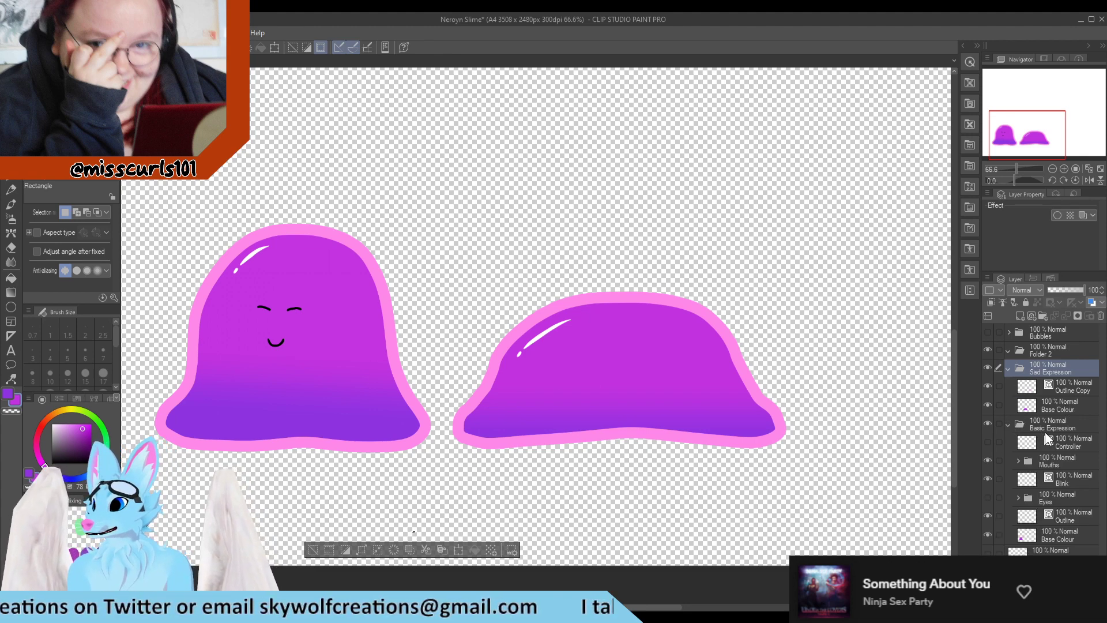
pyautogui.click(1051, 499)
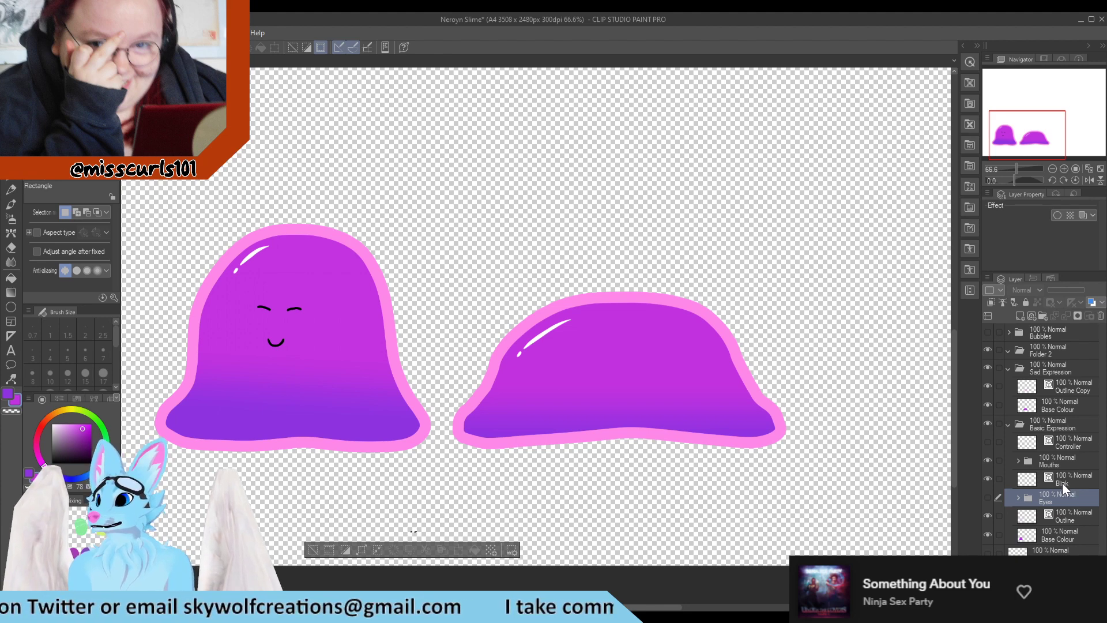
pyautogui.click(1062, 482)
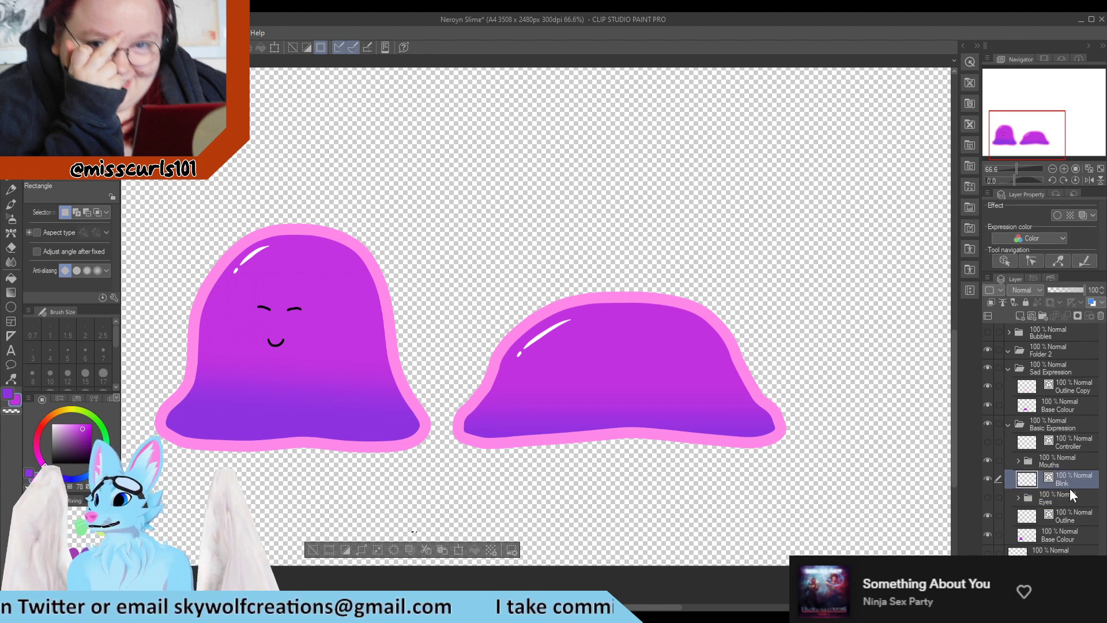
pyautogui.click(1038, 499)
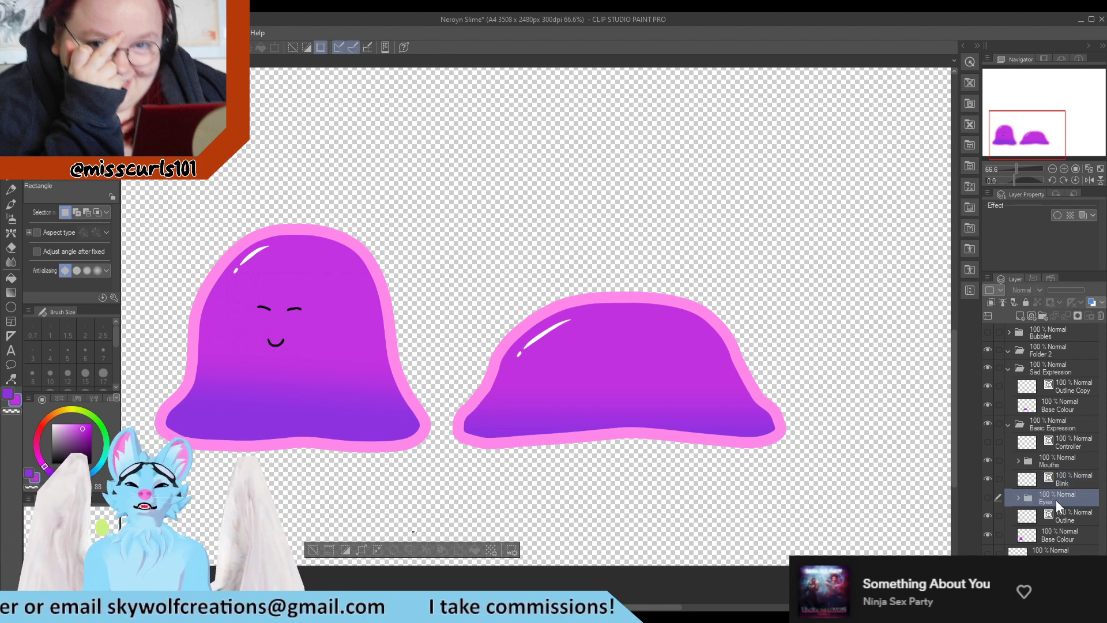
pyautogui.click(991, 499)
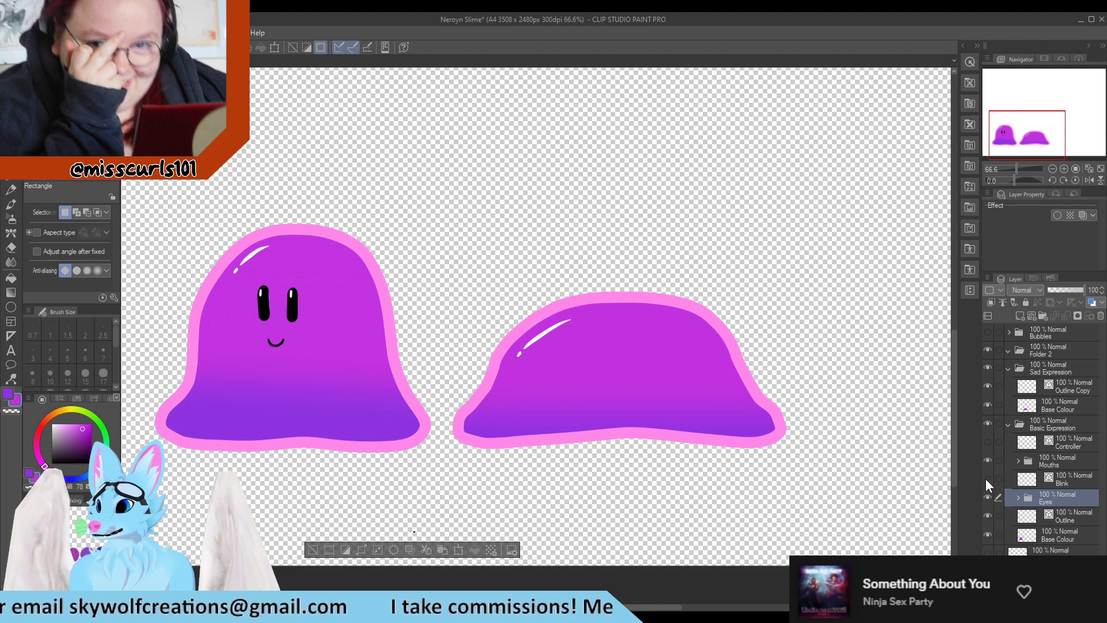
# Duplicate the Eyes folder, move the copy into the Sad Expression folder, and expand it
pyautogui.moveTo(1054, 499); pyautogui.dragTo(1022, 316)
pyautogui.moveTo(1046, 500); pyautogui.dragTo(1069, 381)
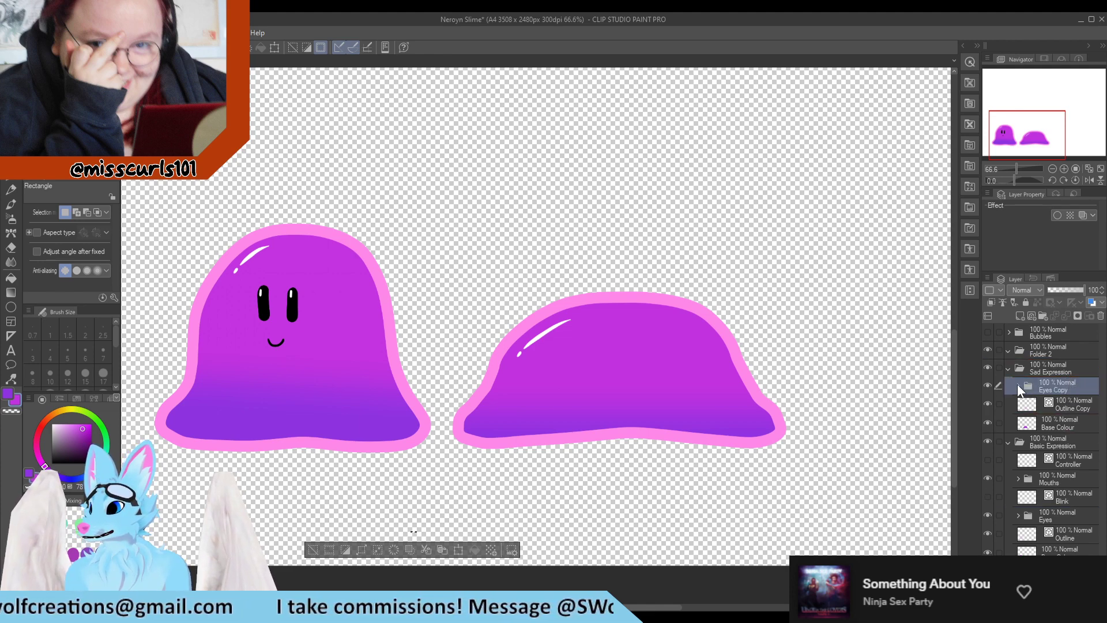
pyautogui.click(1017, 386)
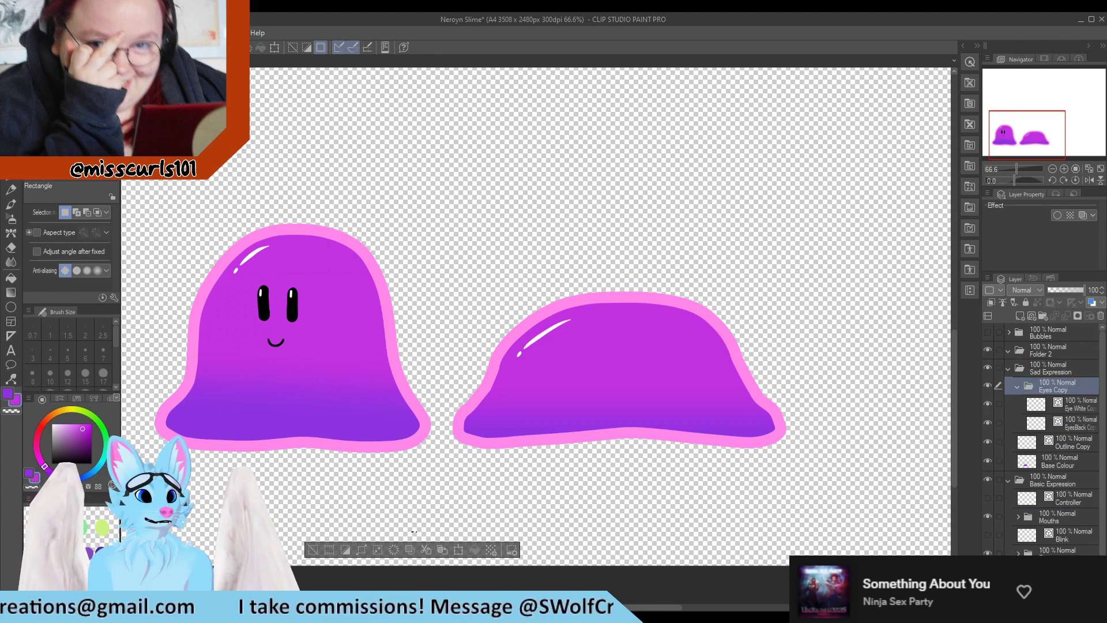
# Select the copied eyes and move them onto the squashed slime's face
pyautogui.moveTo(344, 242); pyautogui.dragTo(206, 370)
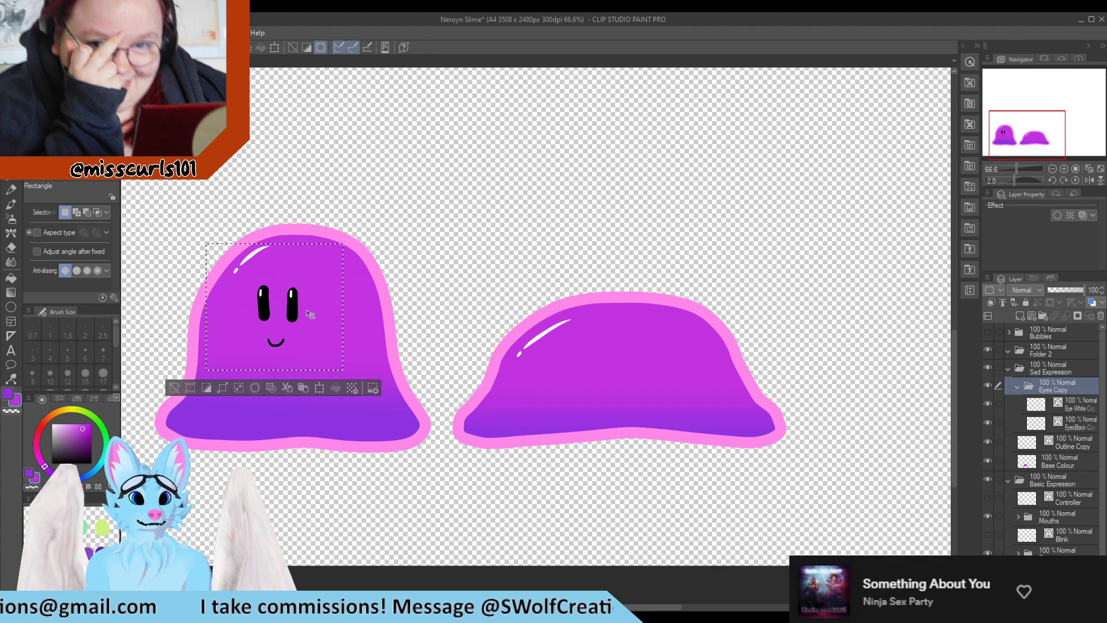
pyautogui.moveTo(314, 315)
pyautogui.mouseDown()
pyautogui.moveTo(545, 383)
pyautogui.moveTo(678, 370)
pyautogui.moveTo(652, 377)
pyautogui.moveTo(650, 364)
pyautogui.mouseUp()
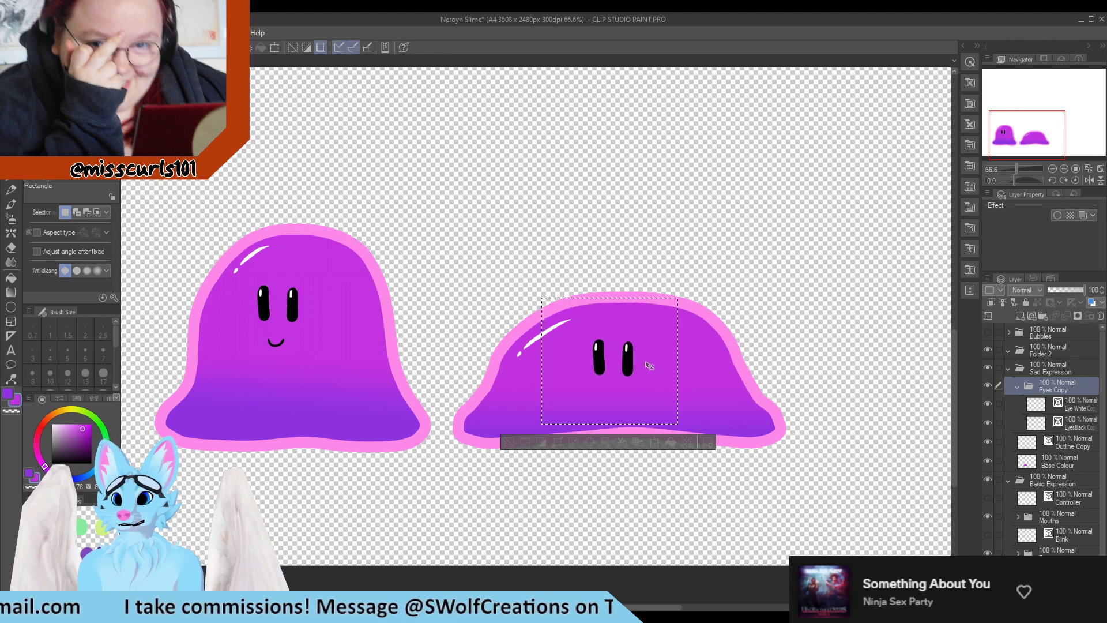
pyautogui.click(693, 510)
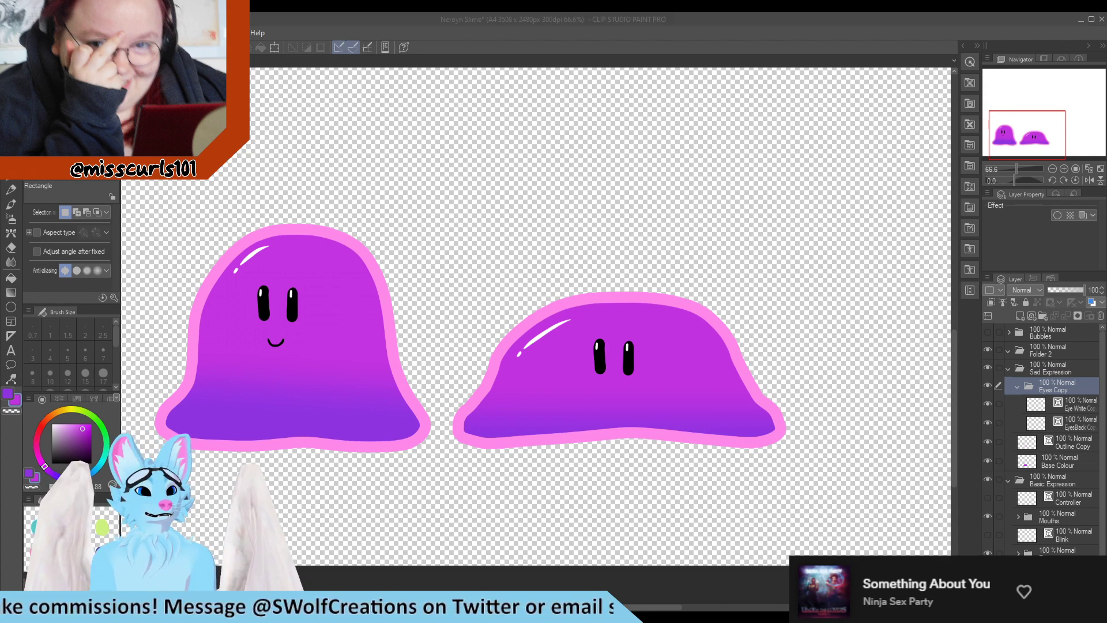
# Move the eye-white highlights lower inside the copied eyes, then deselect
pyautogui.scroll(14, 638, 358)
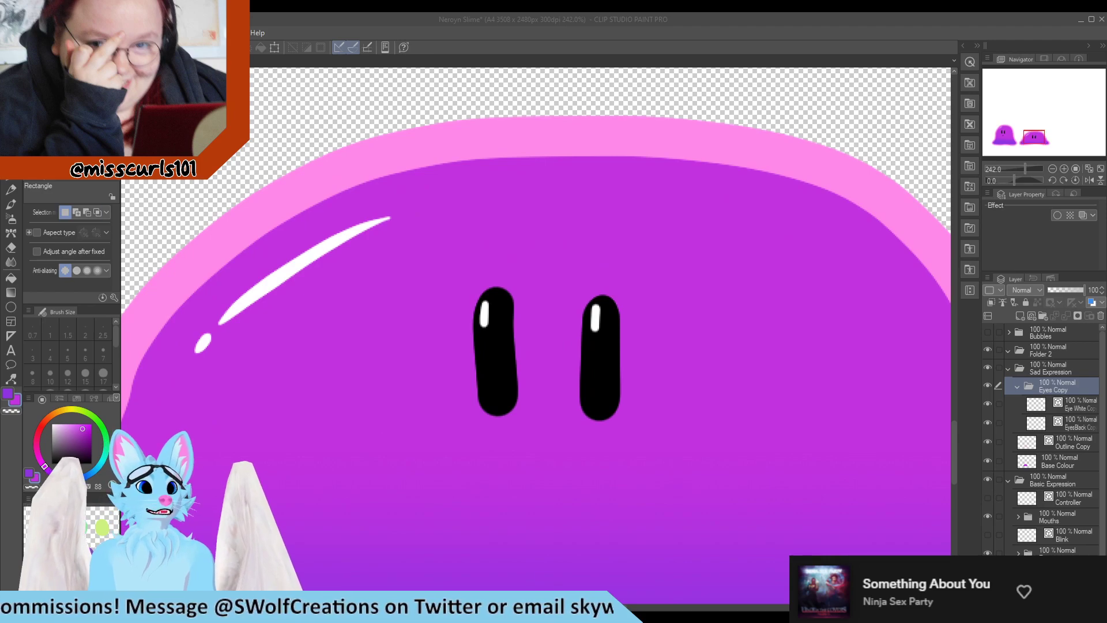
pyautogui.moveTo(459, 259); pyautogui.dragTo(637, 363)
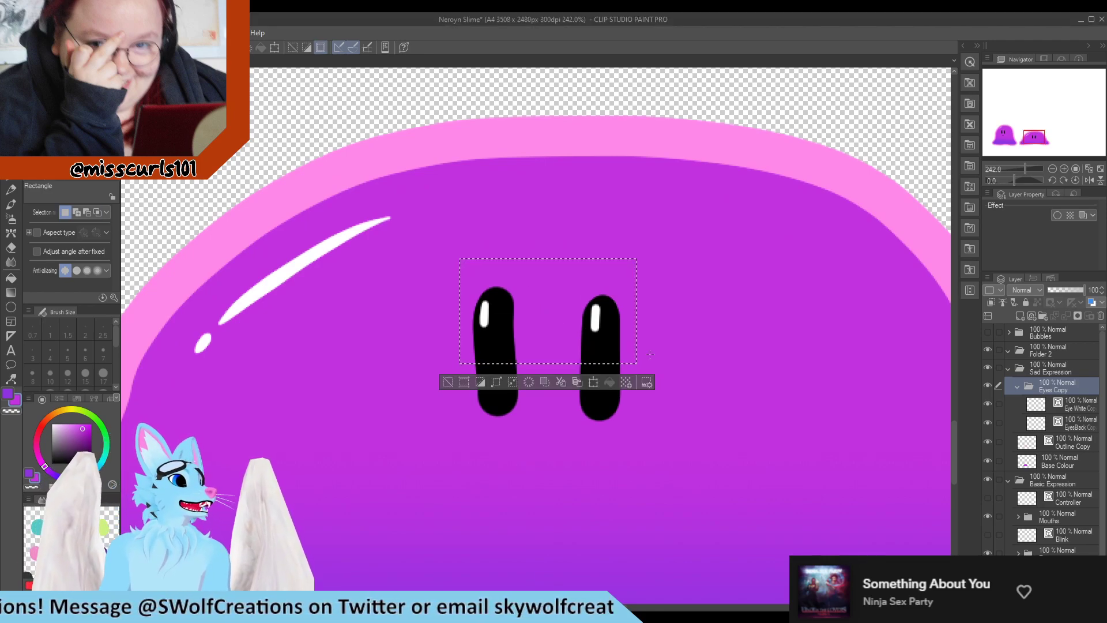
pyautogui.click(1074, 403)
pyautogui.moveTo(594, 319); pyautogui.dragTo(594, 349)
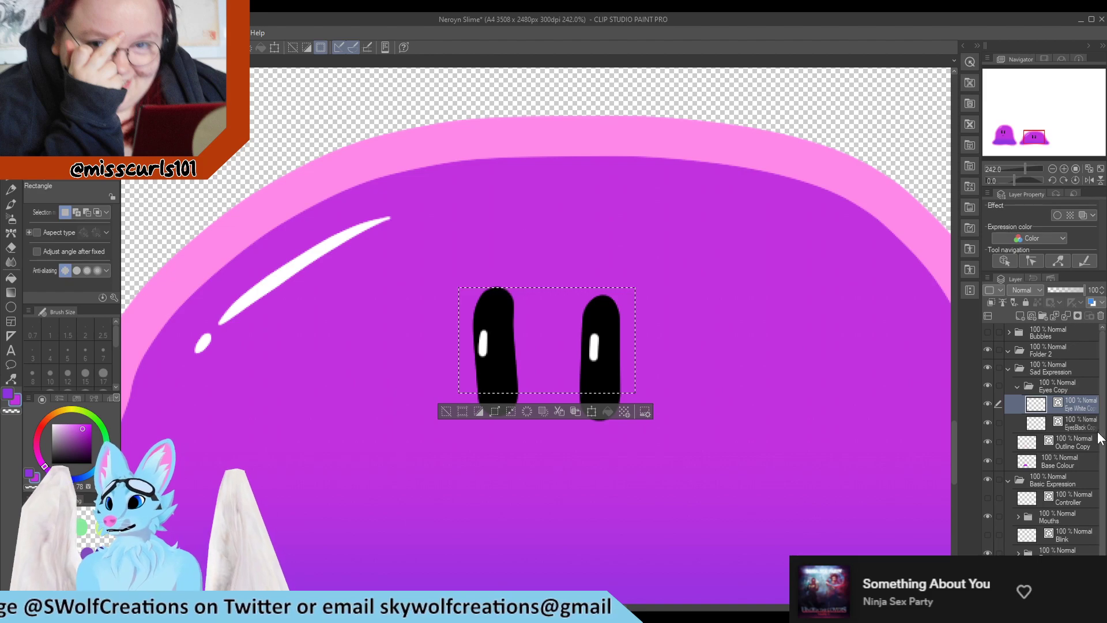
pyautogui.click(1081, 421)
pyautogui.hotkey('ctrl', 'd')
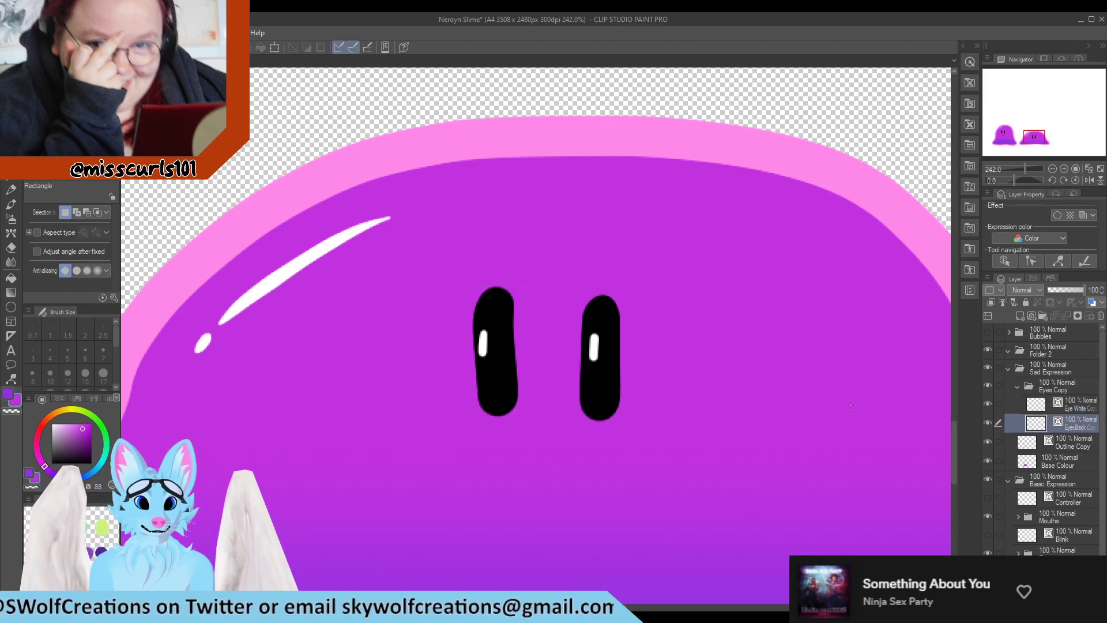
pyautogui.press('e')
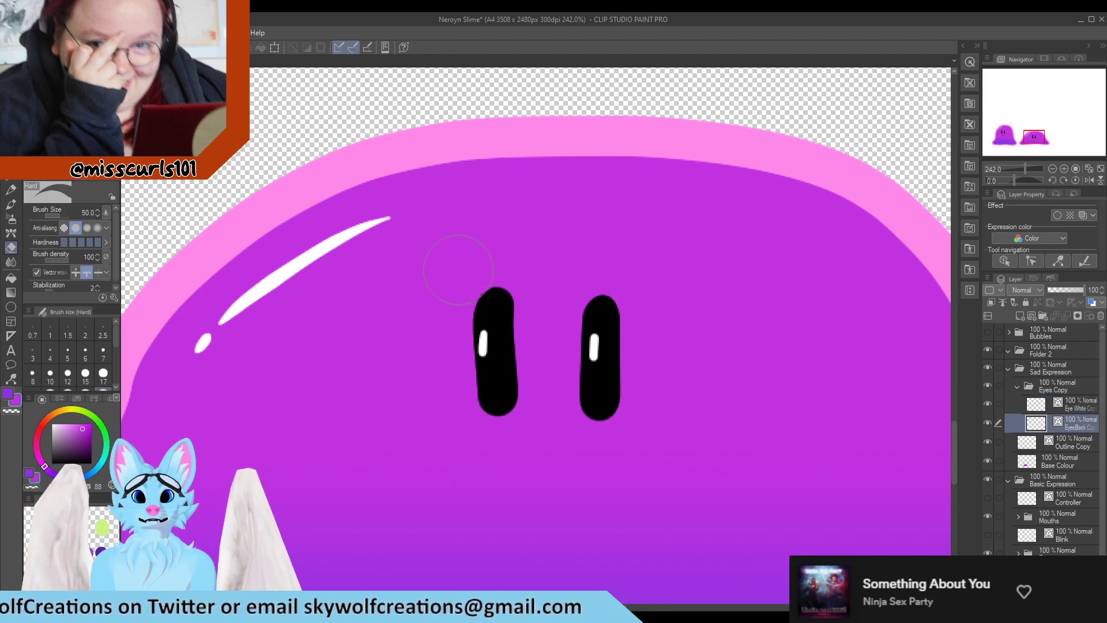
pyautogui.moveTo(458, 269)
pyautogui.mouseDown()
pyautogui.moveTo(447, 263)
pyautogui.moveTo(432, 297)
pyautogui.mouseUp()
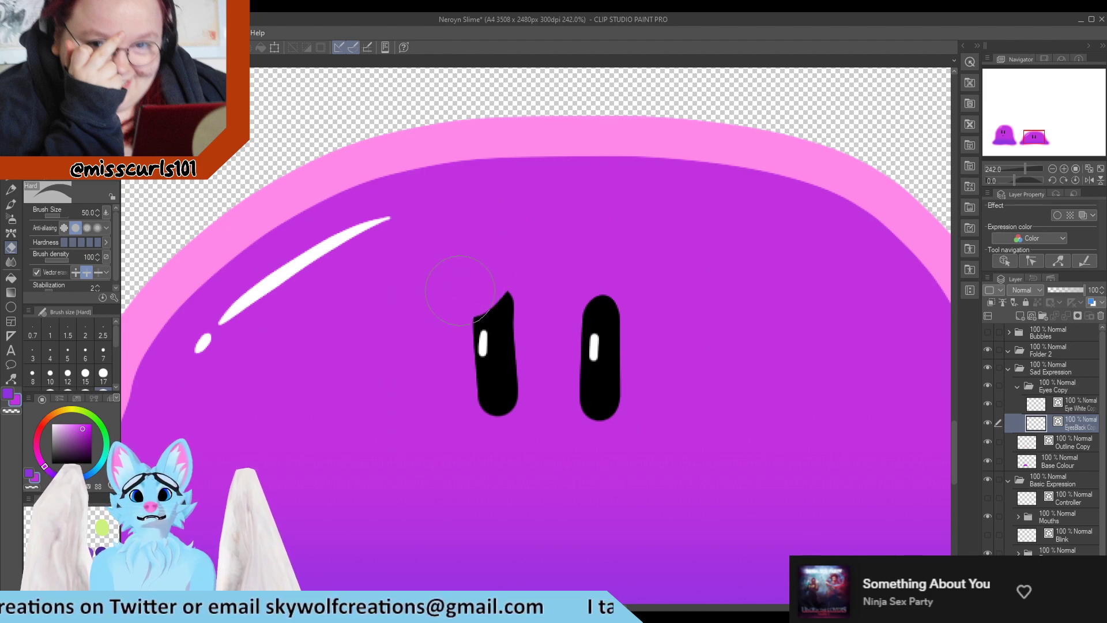
pyautogui.hotkey('ctrl', 'z')
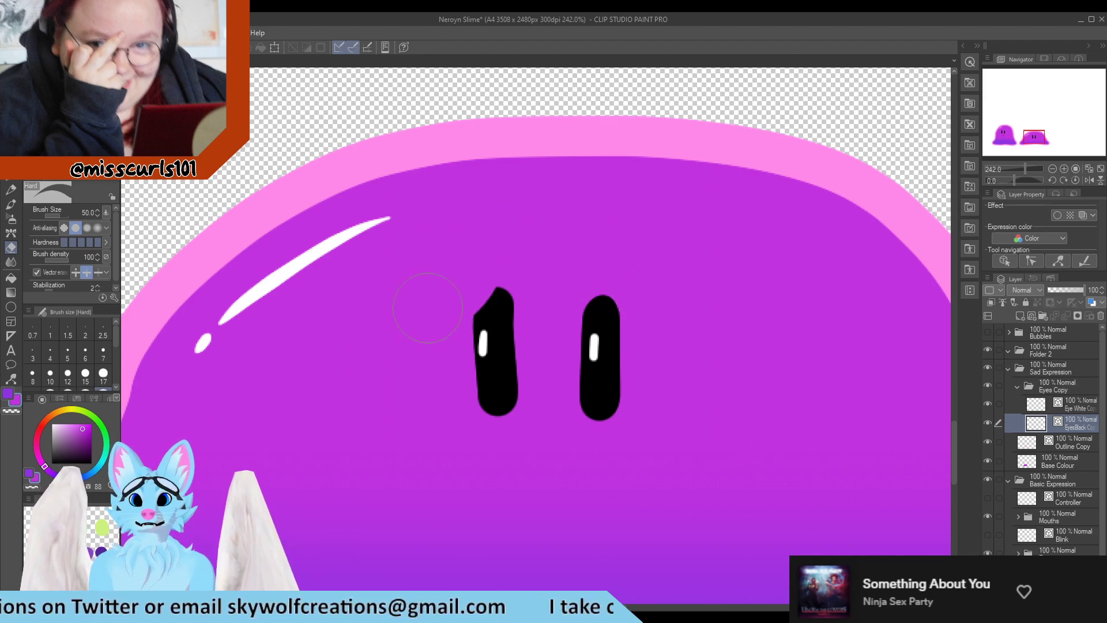
pyautogui.press('m')
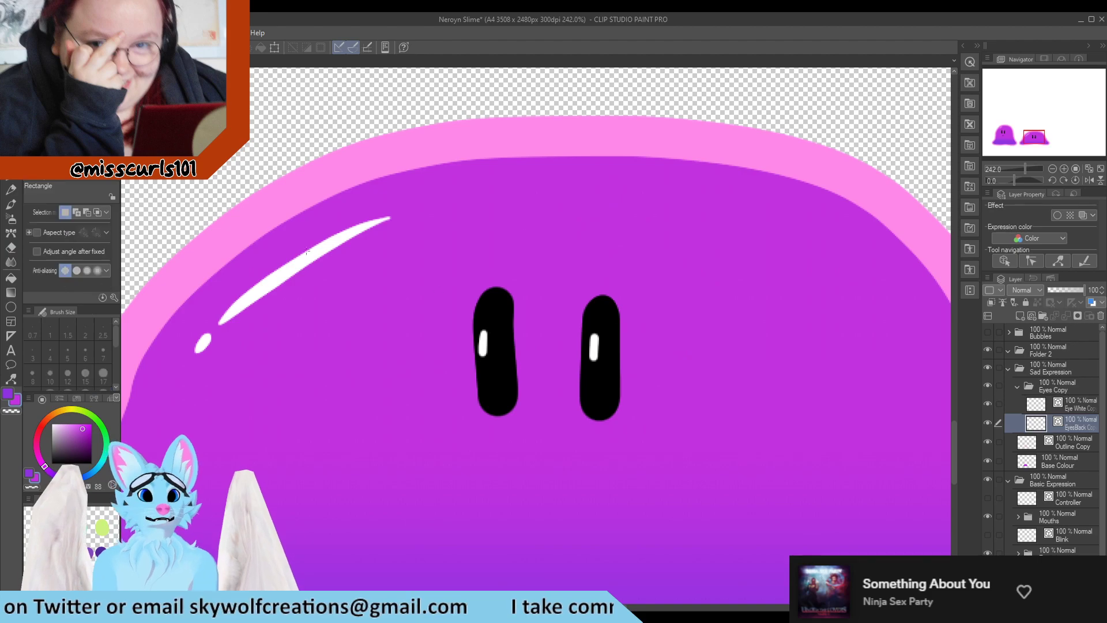
pyautogui.click(12, 379)
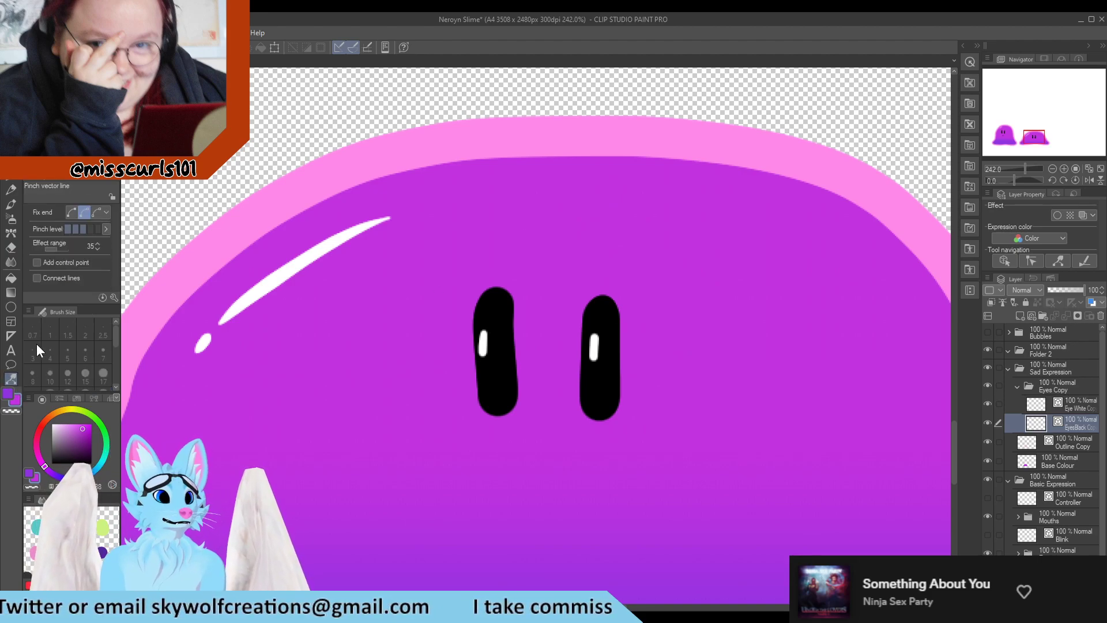
pyautogui.click(69, 110)
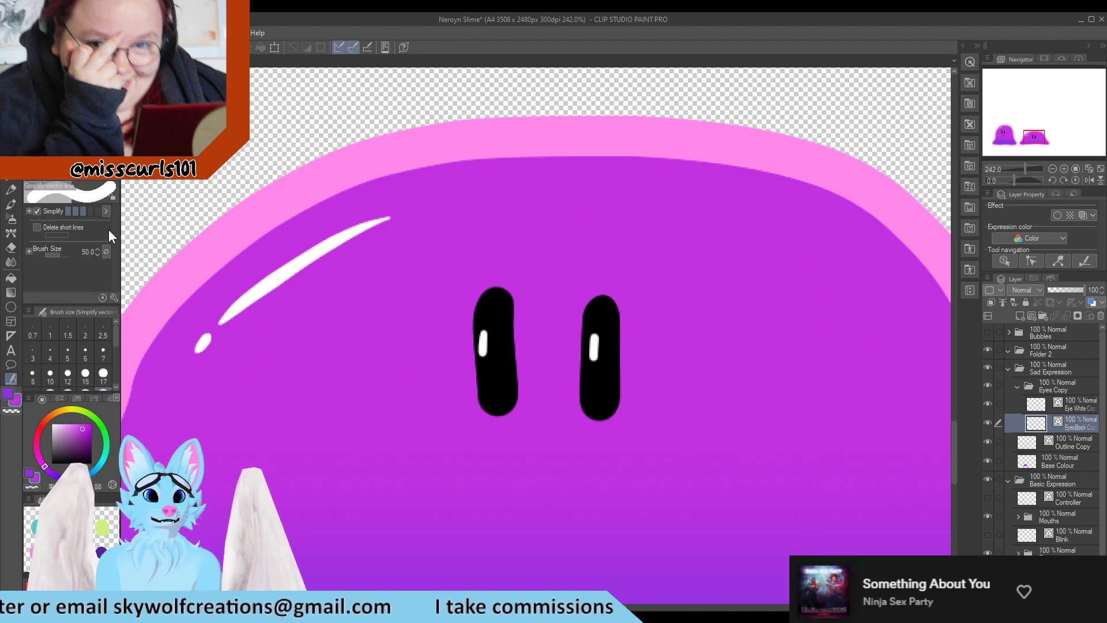
pyautogui.scroll(-5, 176, 303)
pyautogui.scroll(3, 176, 302)
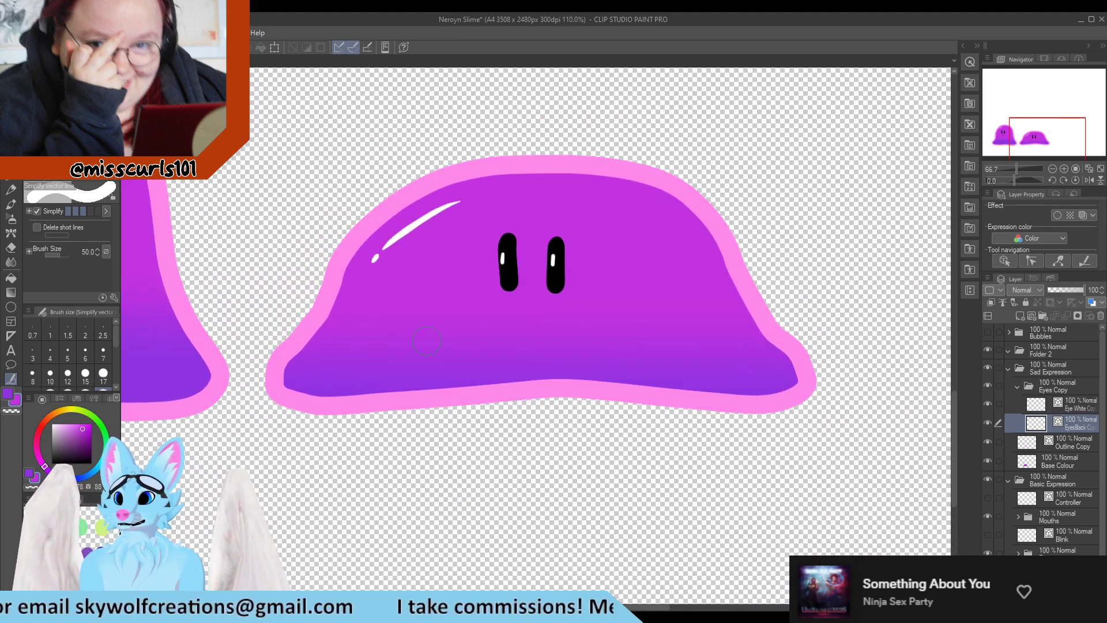
pyautogui.scroll(-1, 1034, 549)
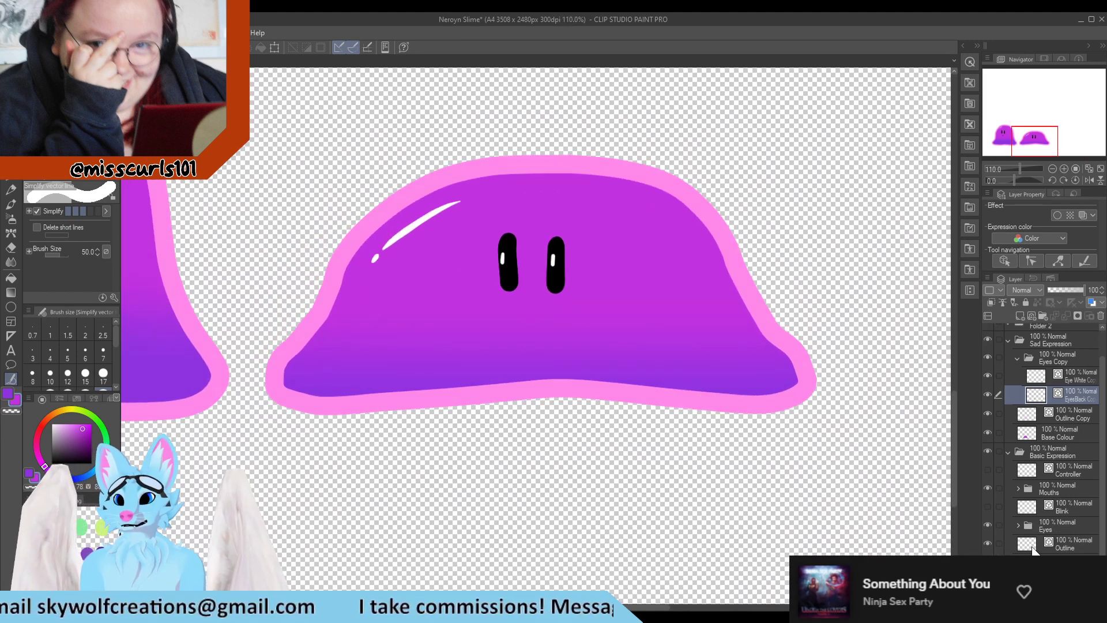
pyautogui.scroll(-5, 339, 411)
pyautogui.scroll(3, 297, 397)
pyautogui.scroll(1, 295, 361)
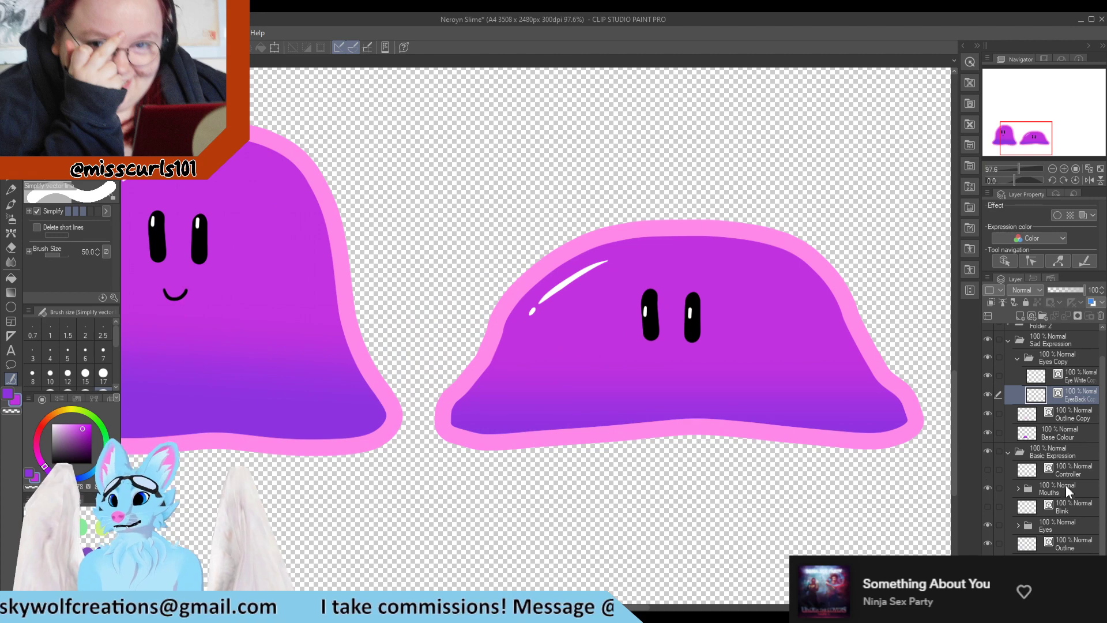
# Duplicate the Mouths folder and move the copy into the Sad Expression folder
pyautogui.click(1037, 489)
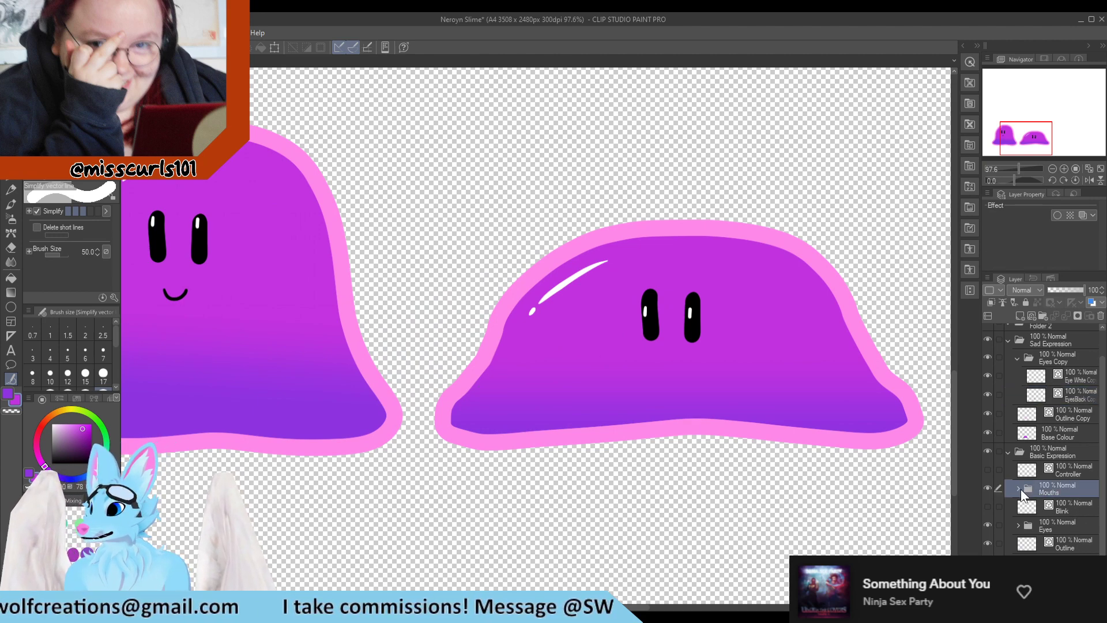
pyautogui.moveTo(1048, 484); pyautogui.dragTo(1019, 316)
pyautogui.moveTo(1063, 496); pyautogui.dragTo(1063, 360)
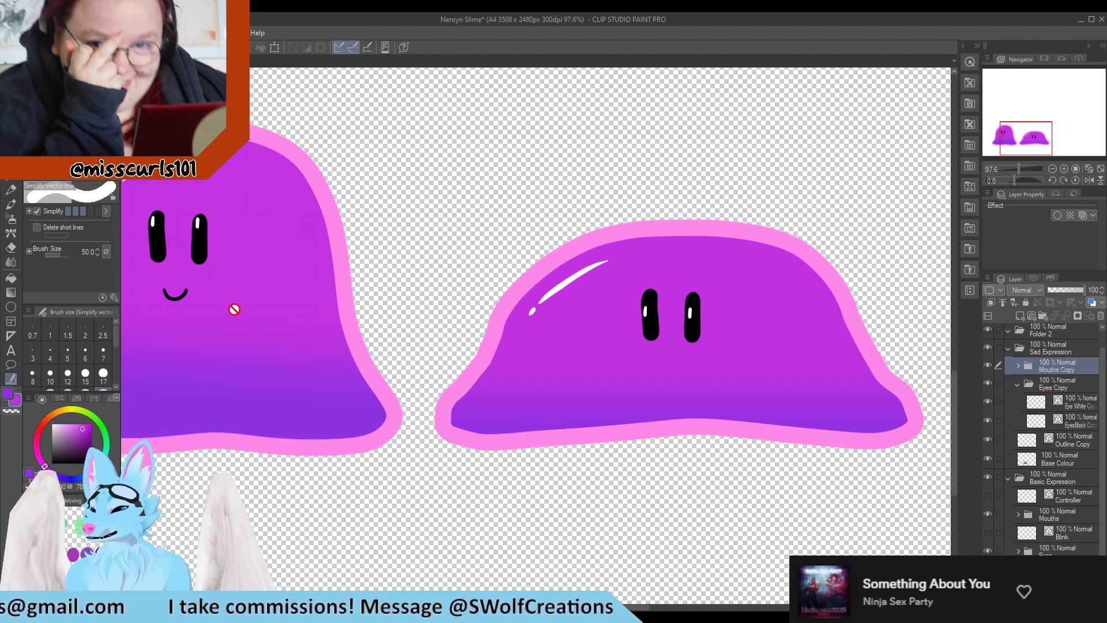
pyautogui.click(11, 116)
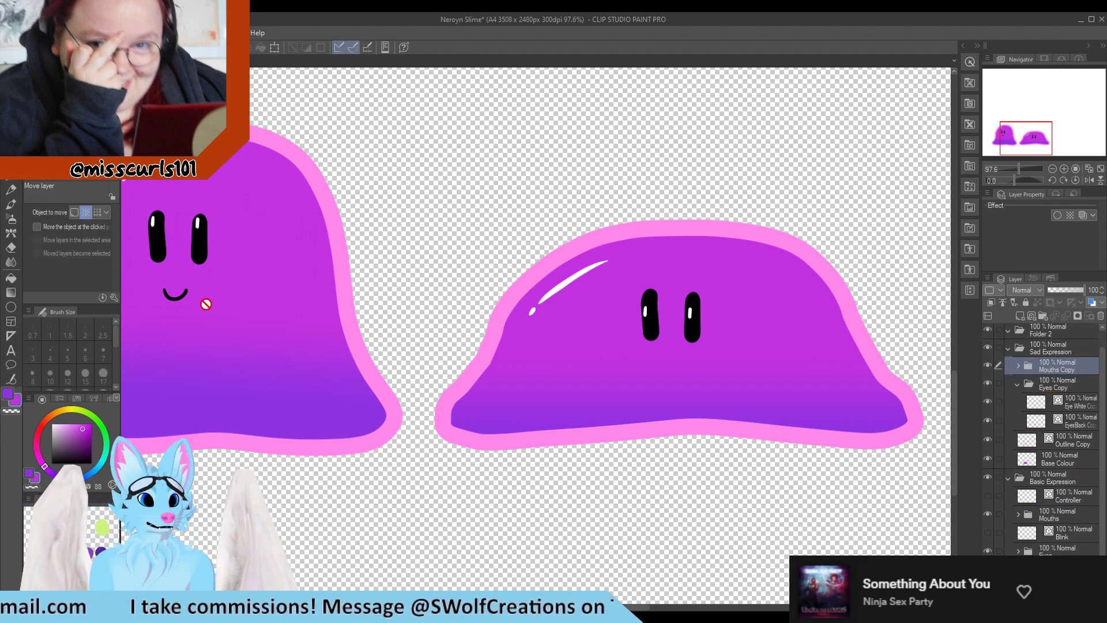
pyautogui.scroll(-3, 252, 297)
pyautogui.scroll(-3, 319, 308)
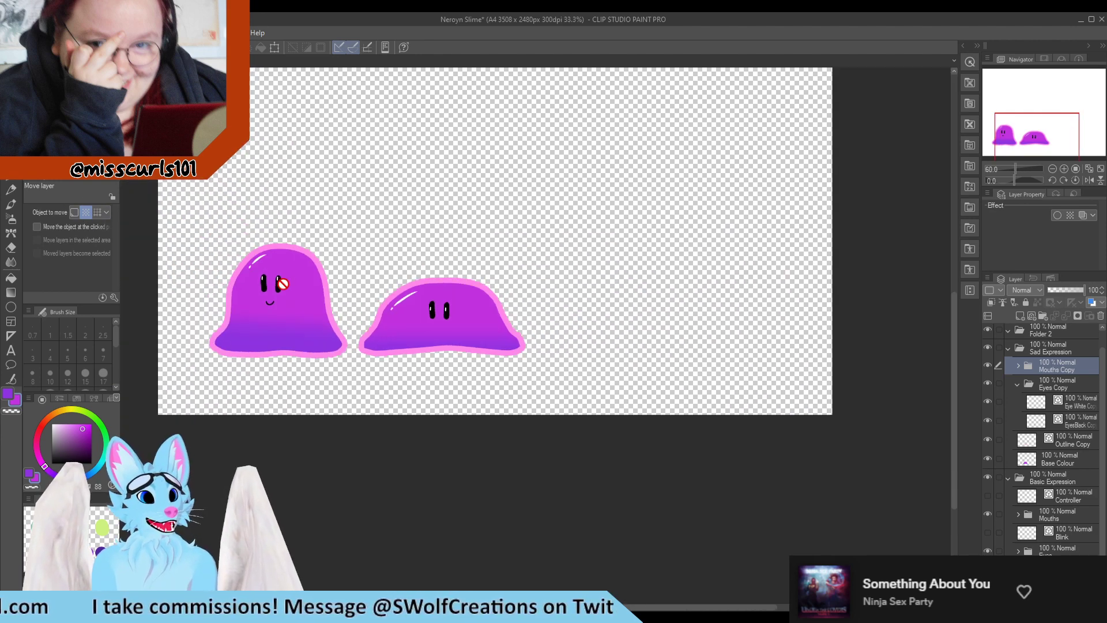
pyautogui.scroll(3, 184, 238)
# Expand the Mouths Copy folder and switch its visible mouth to the open smile
pyautogui.click(11, 130)
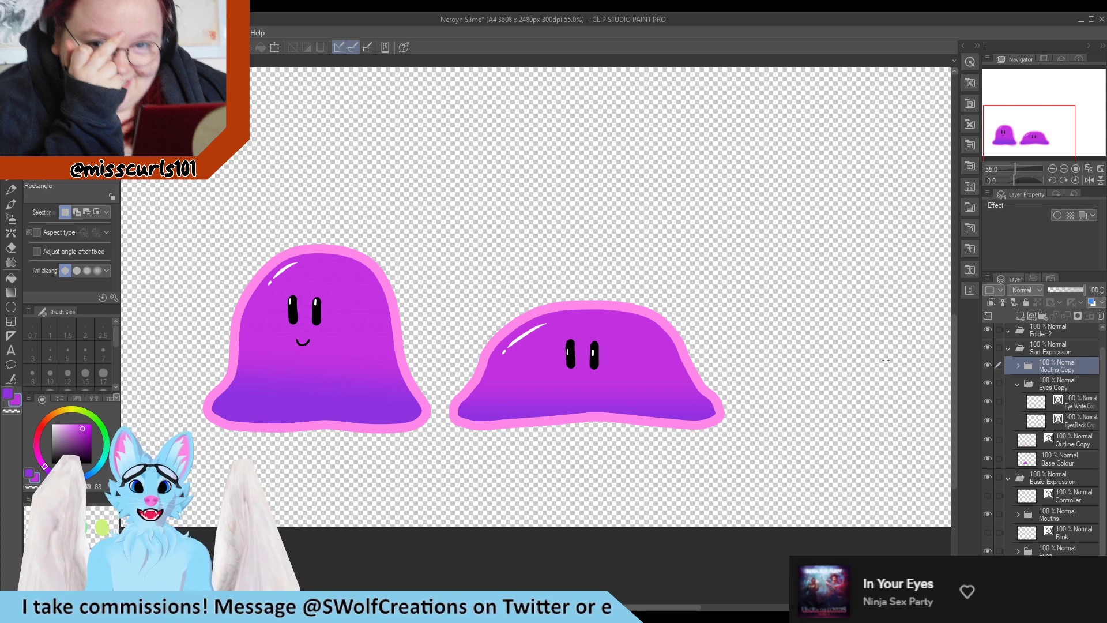
pyautogui.click(1017, 365)
pyautogui.click(1070, 426)
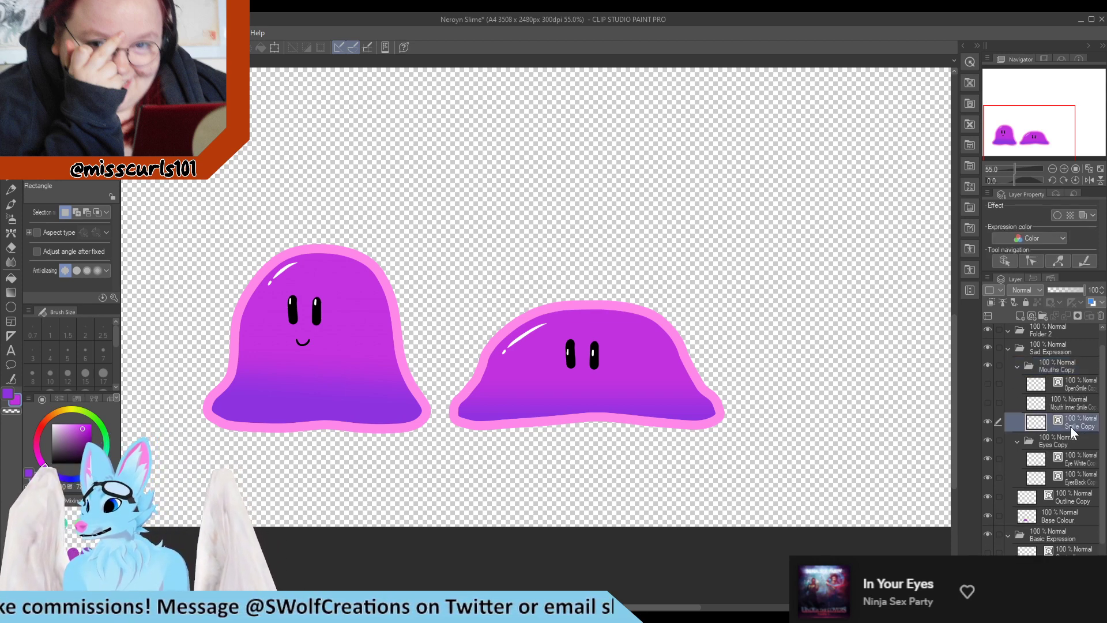
pyautogui.click(987, 403)
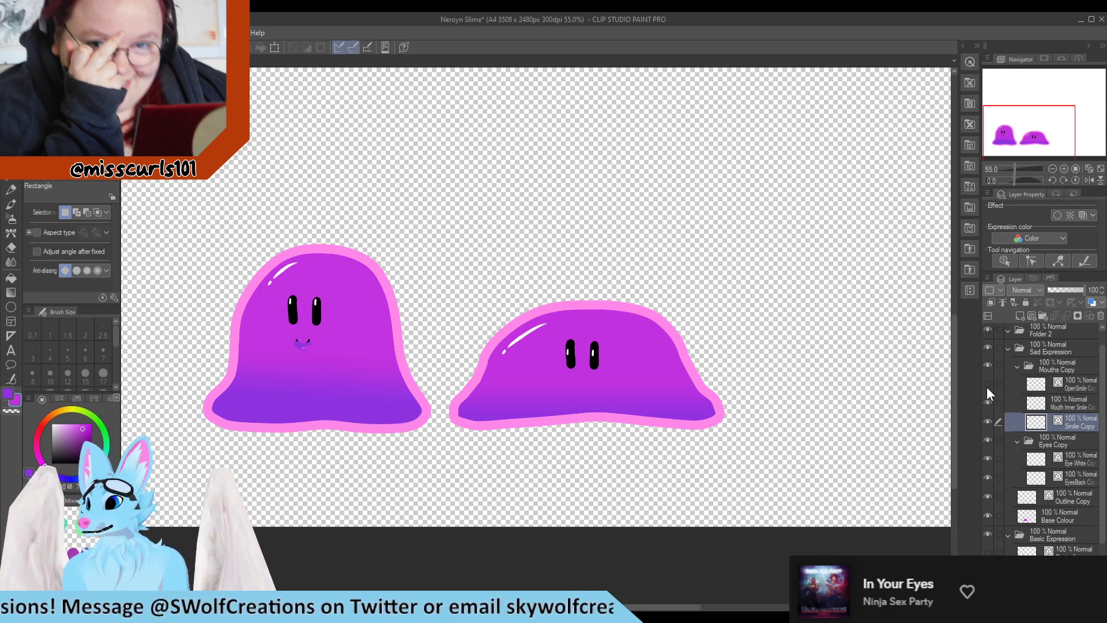
pyautogui.click(987, 384)
pyautogui.click(1053, 371)
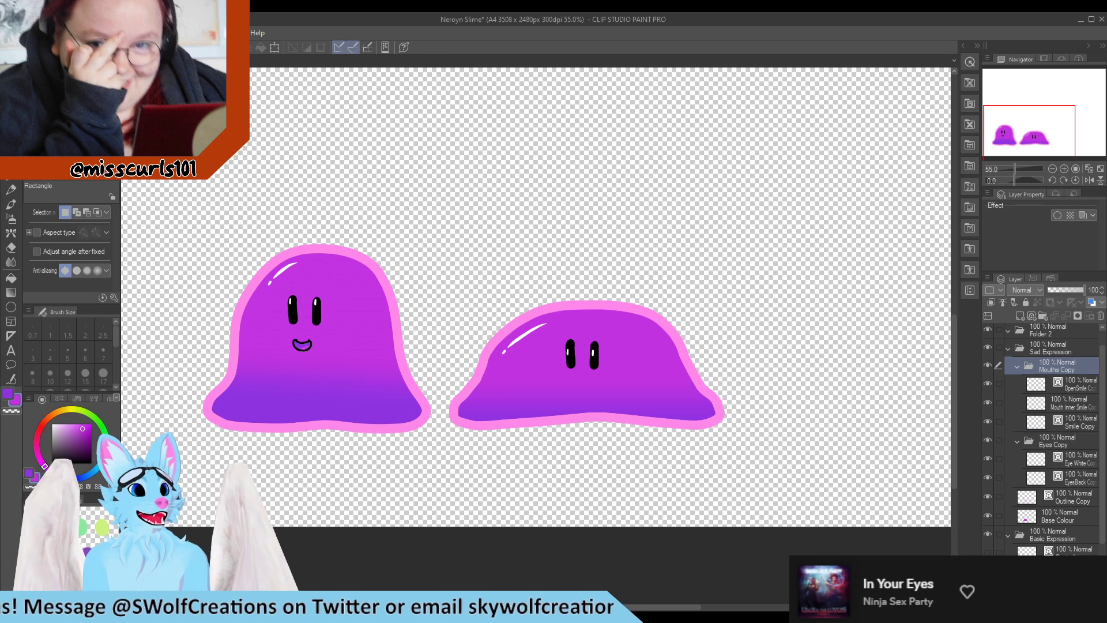
# Select the copied mouths and move them onto the squashed slime's face
pyautogui.moveTo(238, 236); pyautogui.dragTo(382, 410)
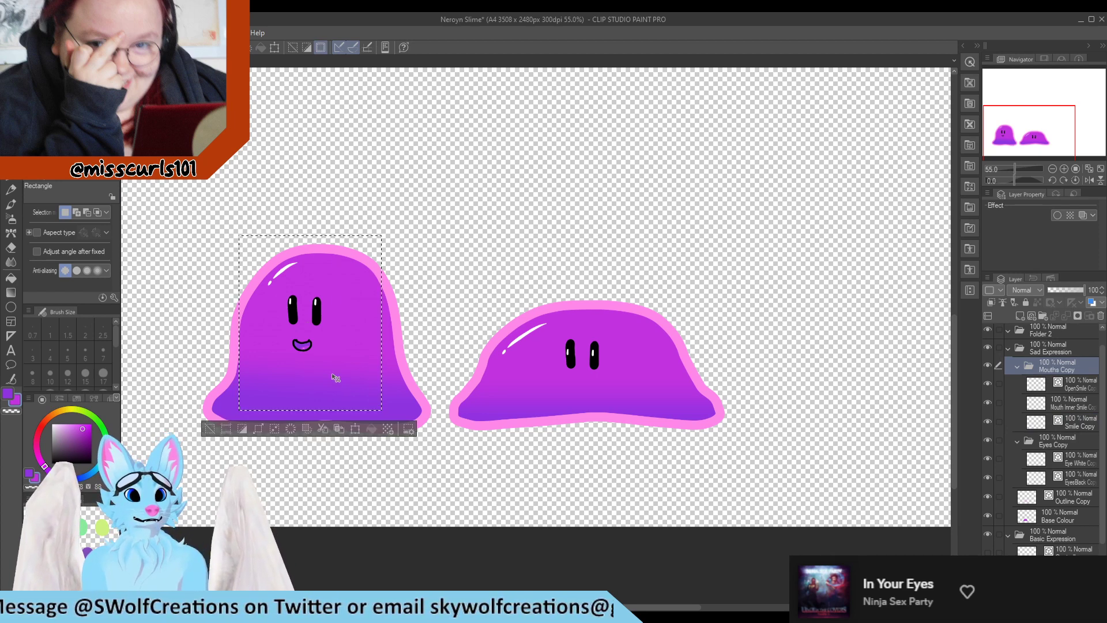
pyautogui.moveTo(310, 351); pyautogui.dragTo(592, 394)
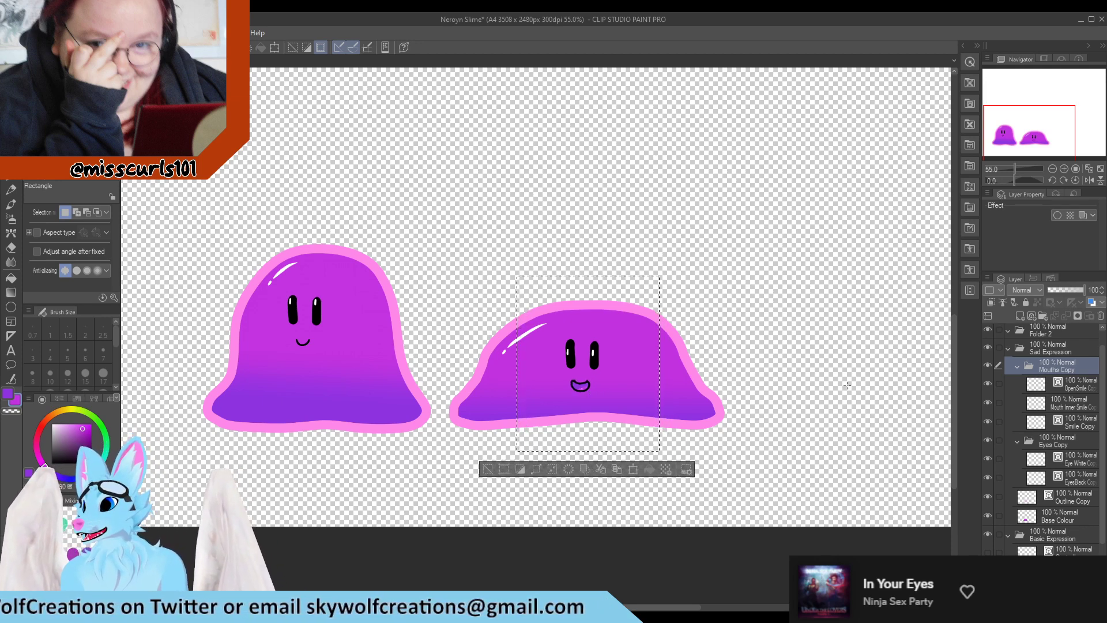
# Rotate the open smile mouth upside down into an open frown and place it below the eyes
pyautogui.click(1084, 391)
pyautogui.hotkey('ctrl', 't')
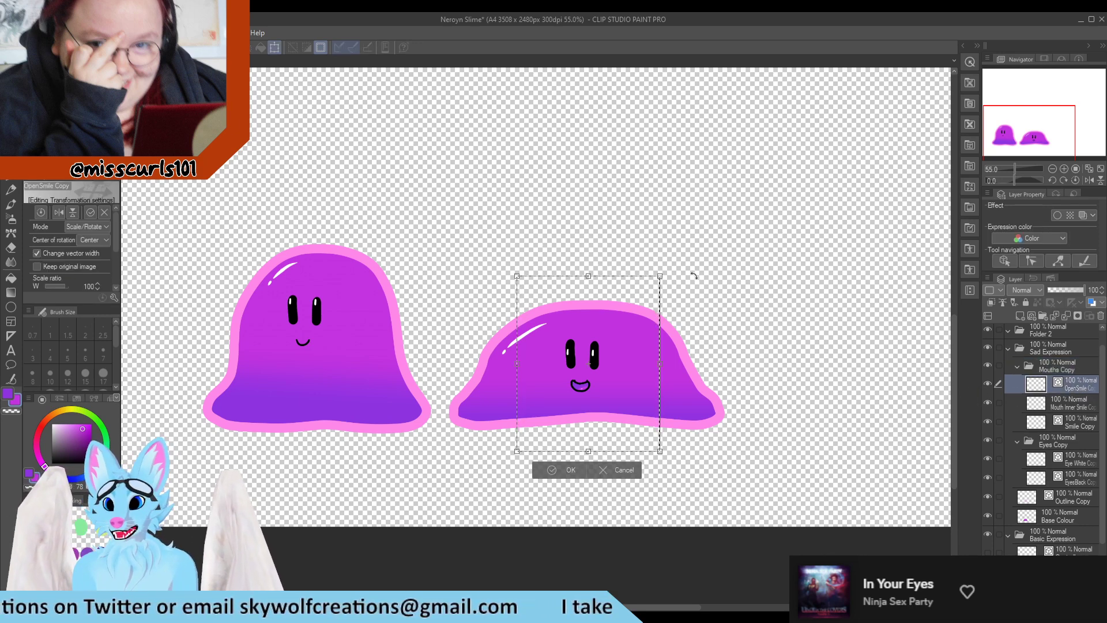
pyautogui.moveTo(705, 437); pyautogui.dragTo(472, 483)
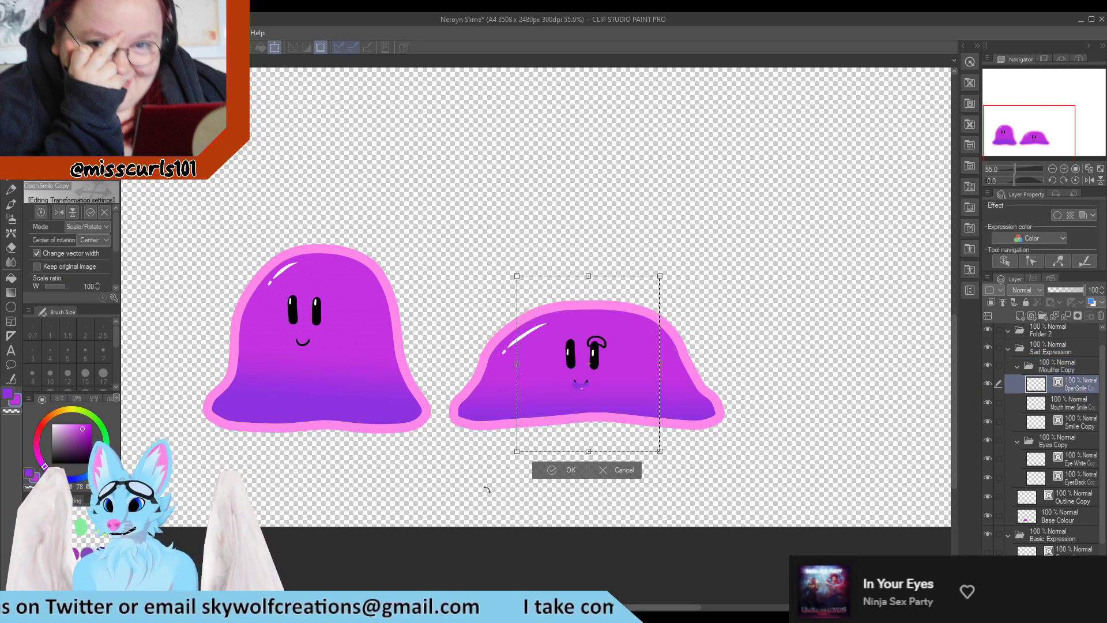
pyautogui.moveTo(641, 380); pyautogui.dragTo(626, 423)
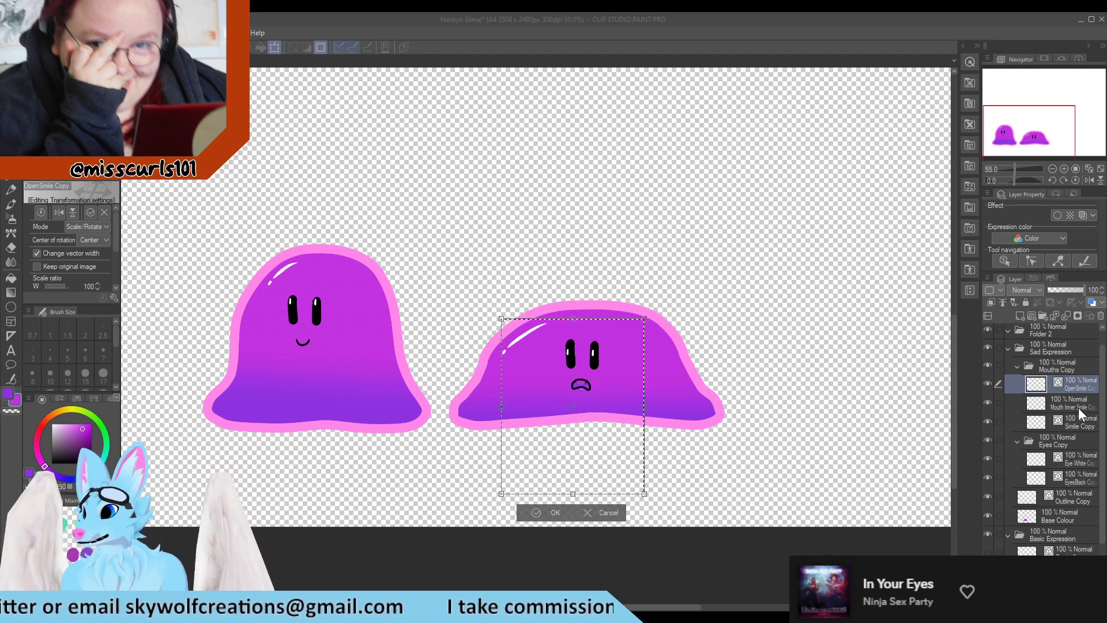
pyautogui.press('Return')
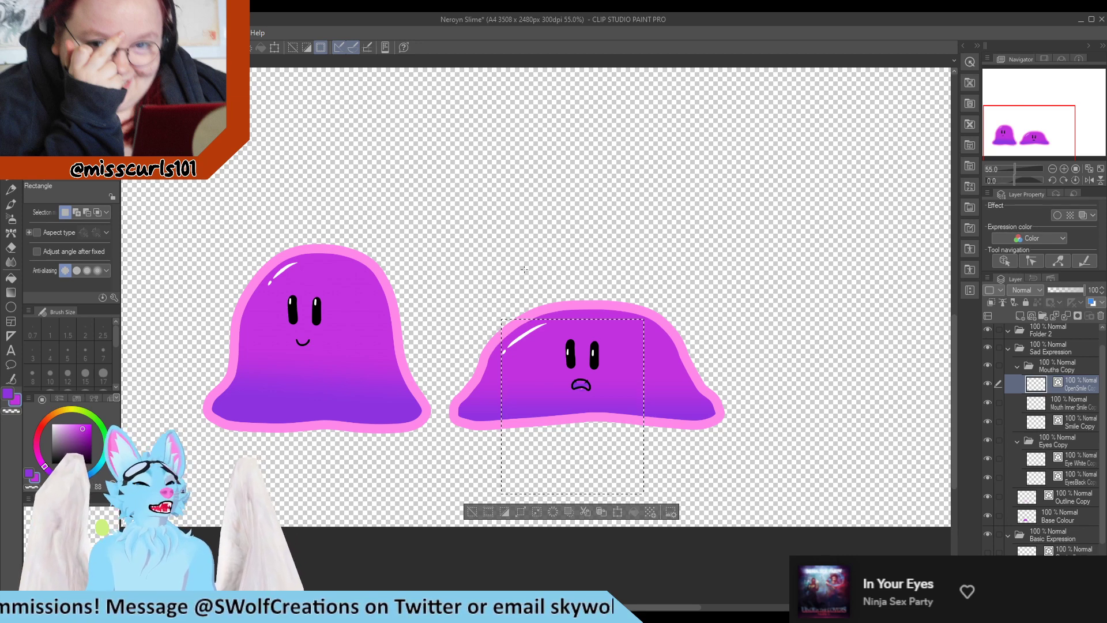
# Rotate the smile line upside down into a frown and position it below the squashed slime's eyes
pyautogui.click(1079, 426)
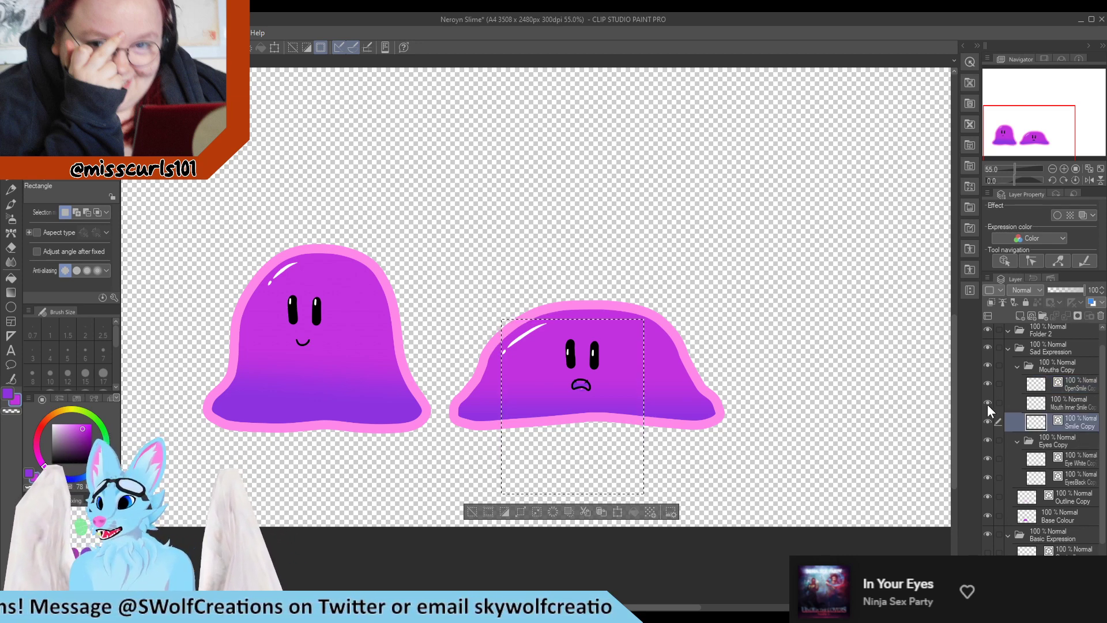
pyautogui.click(987, 403)
pyautogui.hotkey('ctrl', 't')
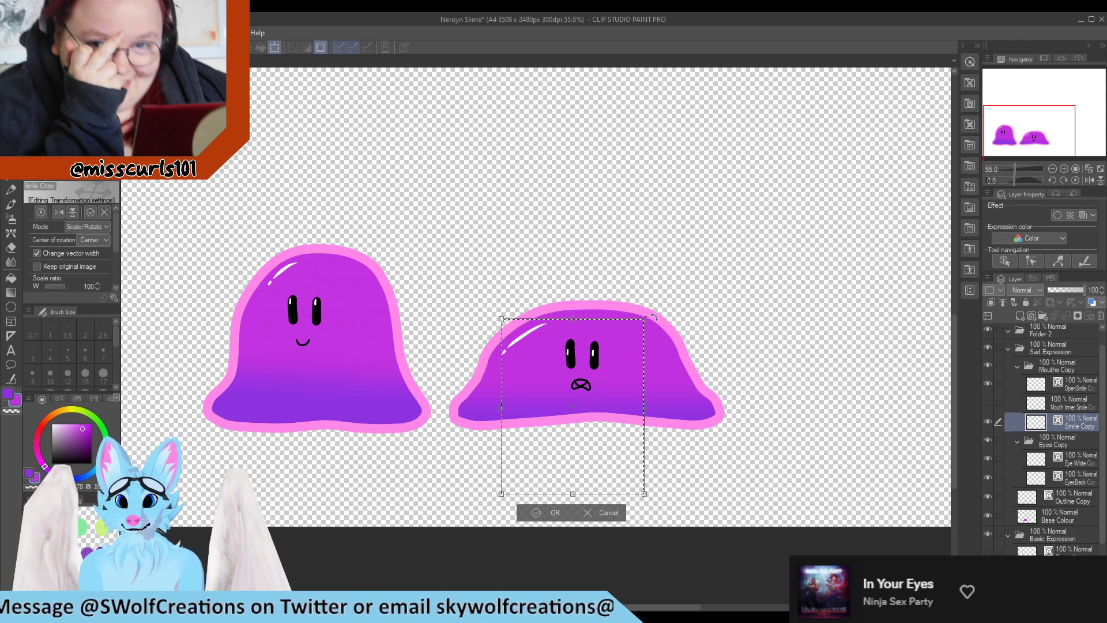
pyautogui.moveTo(678, 315); pyautogui.dragTo(514, 470)
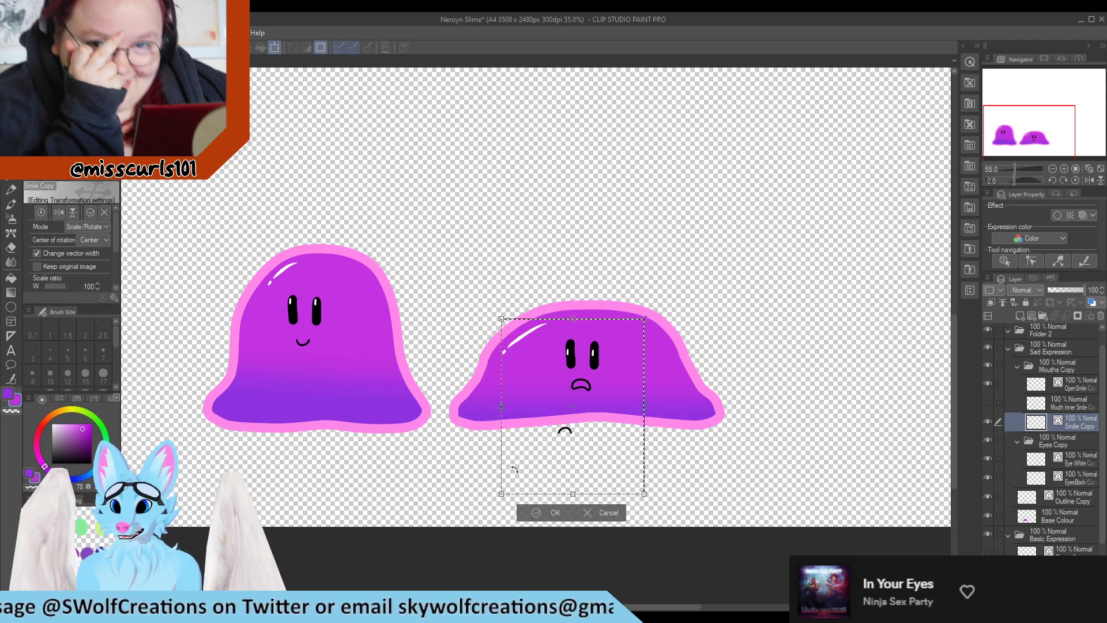
pyautogui.moveTo(603, 455); pyautogui.dragTo(618, 406)
pyautogui.click(566, 465)
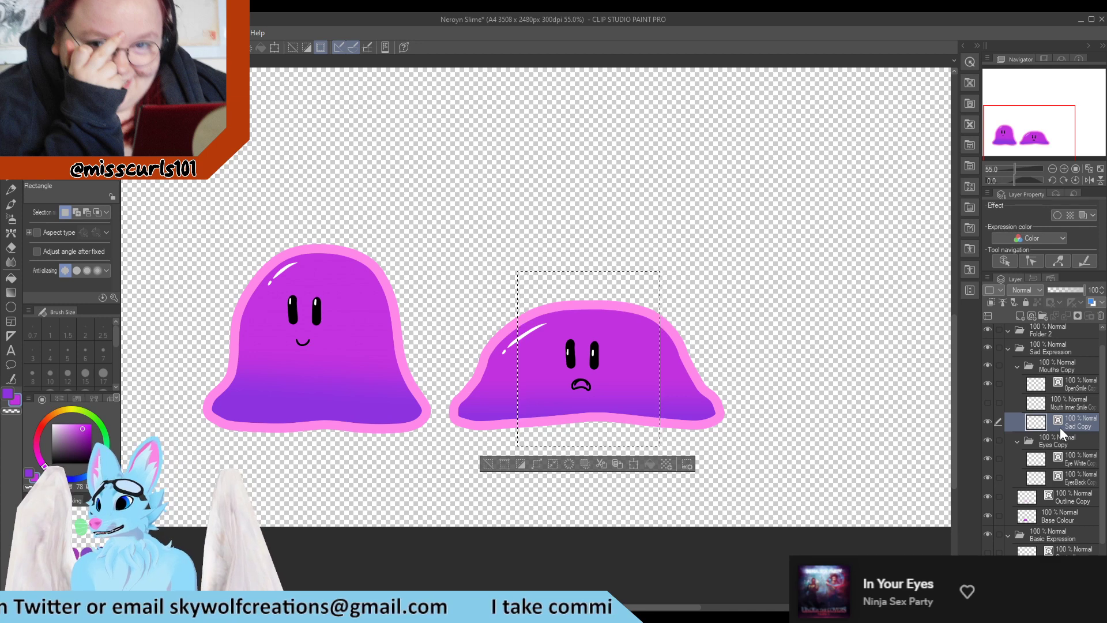
pyautogui.press('Return')
# Hide the frown line layer so only the open frown mouth shows
pyautogui.click(985, 421)
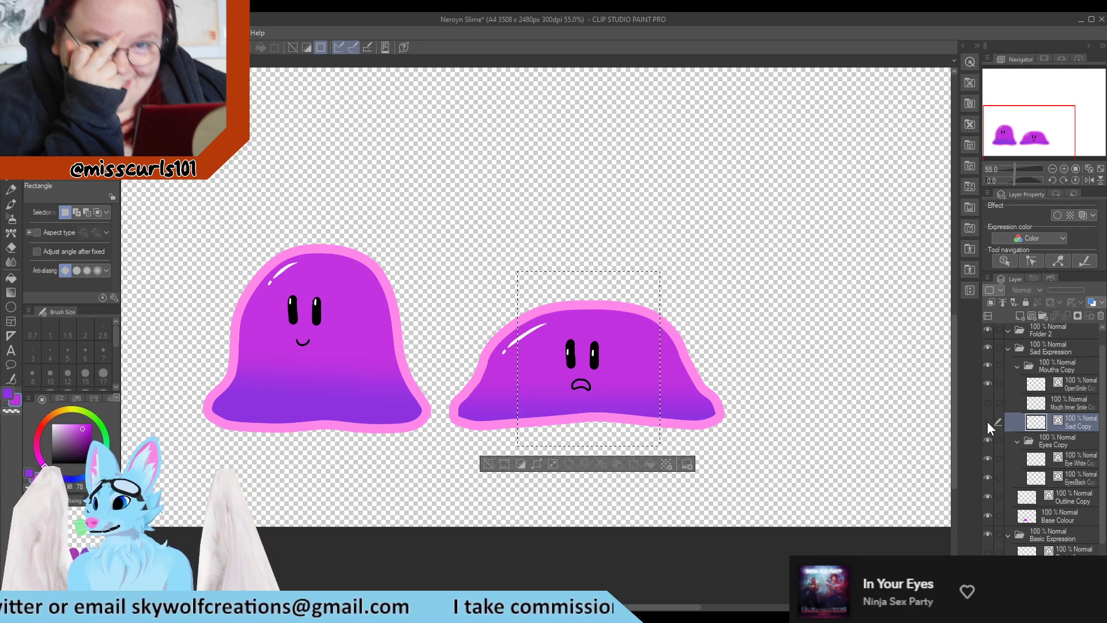
pyautogui.click(985, 383)
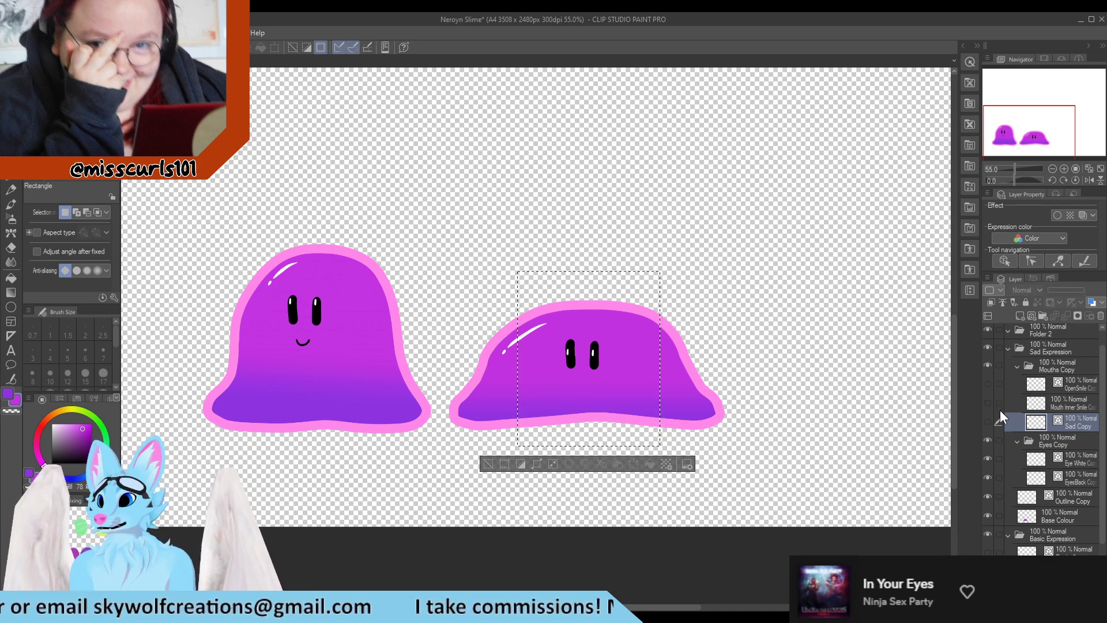
pyautogui.click(988, 383)
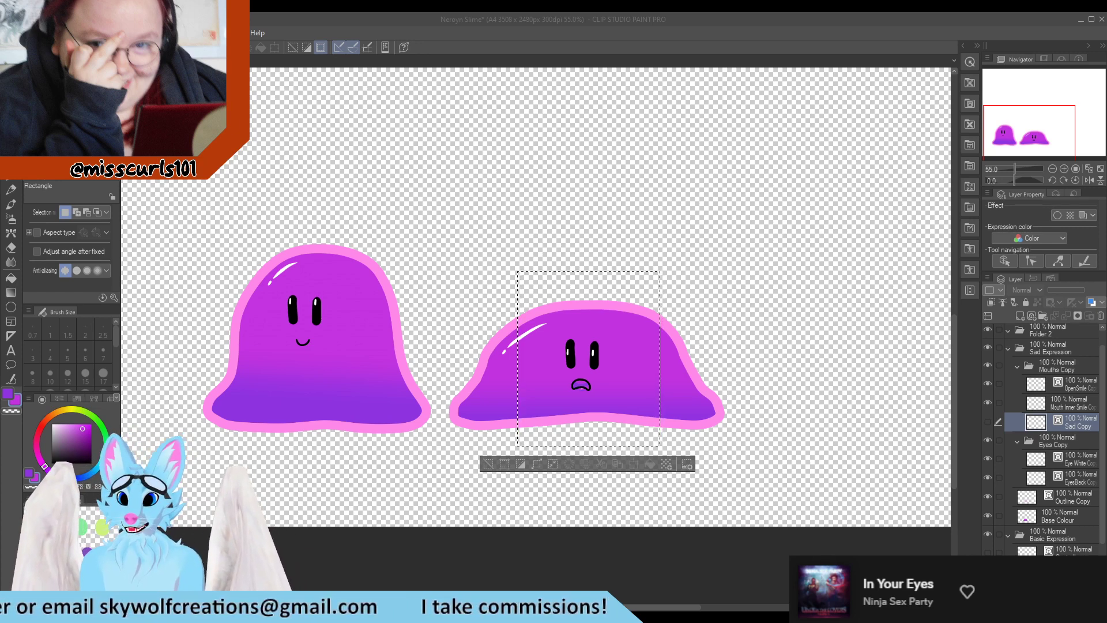
# Hide the base colour and move the mouth's inner colour up to sit inside the frown outline
pyautogui.scroll(4, 602, 415)
pyautogui.click(1075, 406)
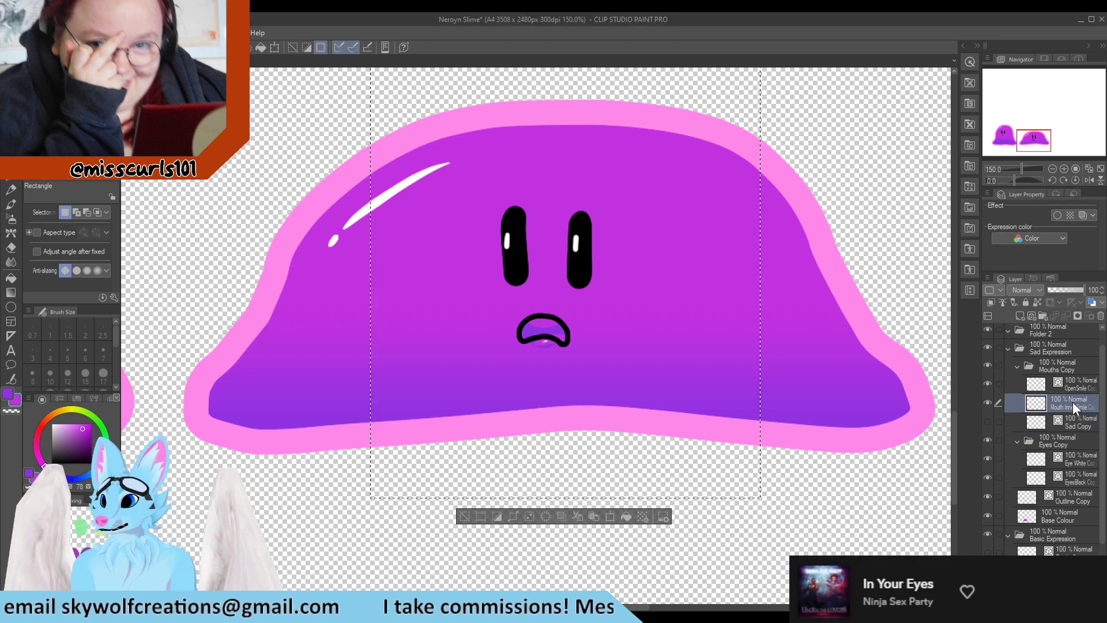
pyautogui.scroll(2, 566, 366)
pyautogui.hotkey('ctrl', 'd')
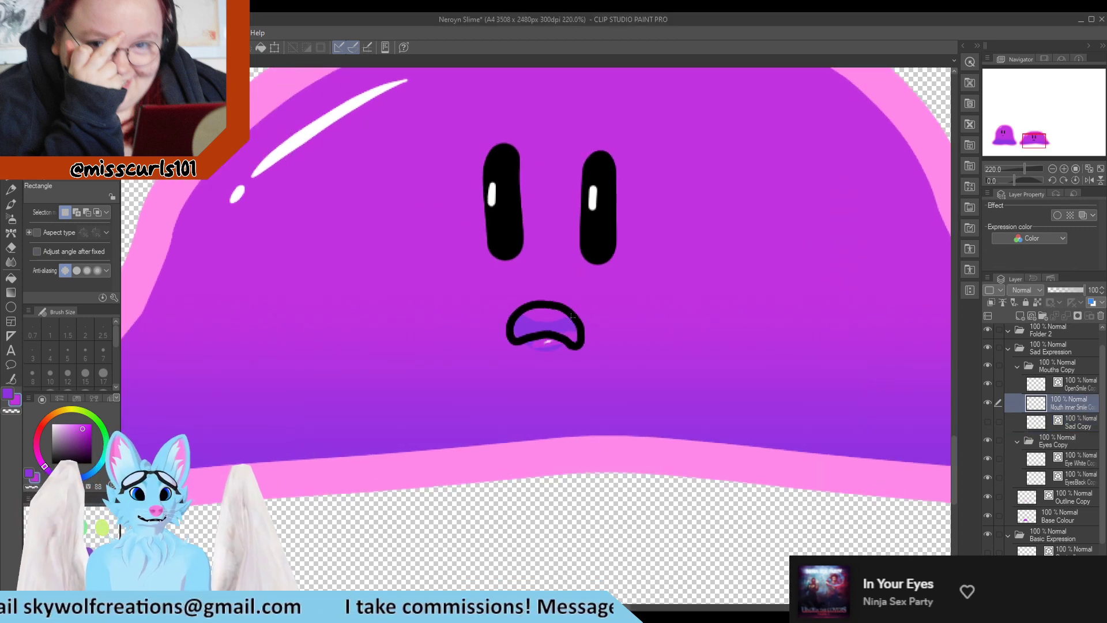
pyautogui.click(988, 516)
pyautogui.scroll(2, 728, 381)
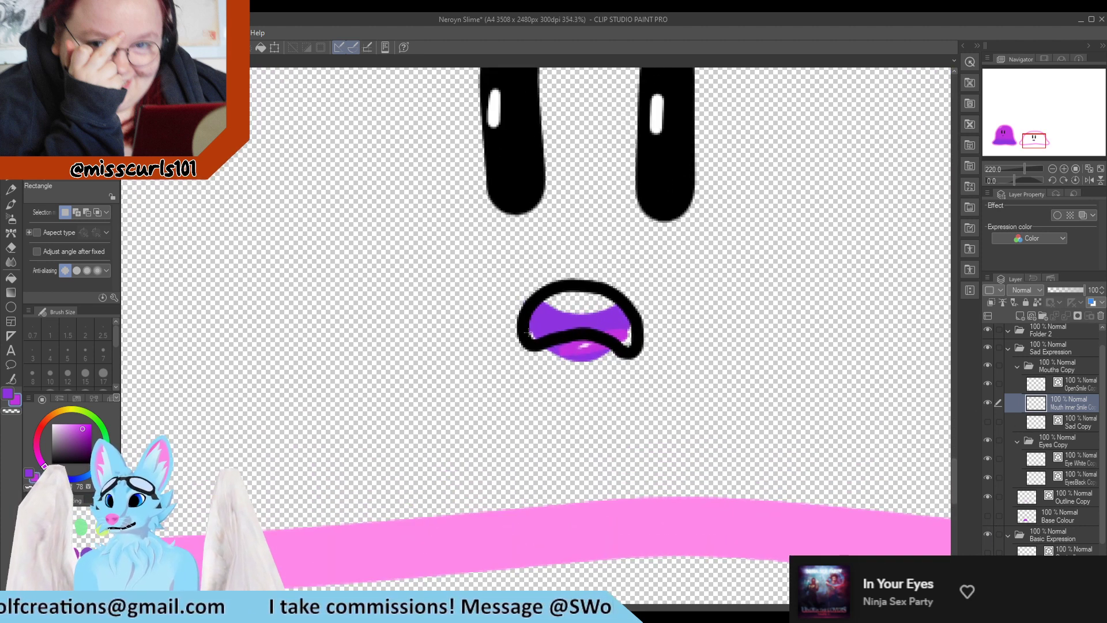
pyautogui.moveTo(707, 252); pyautogui.dragTo(507, 396)
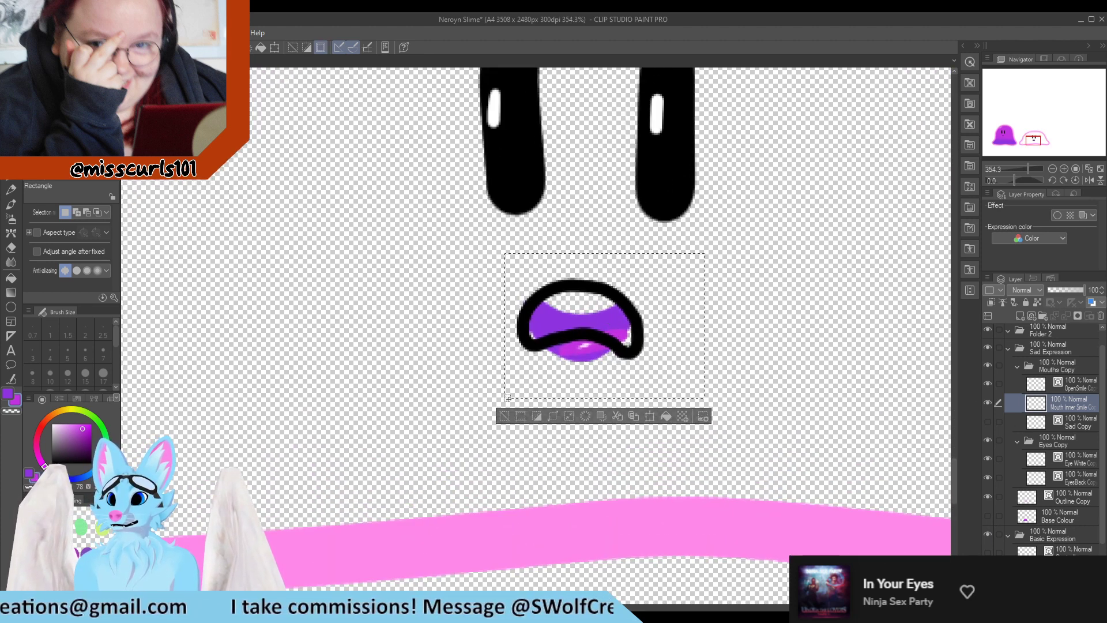
pyautogui.moveTo(579, 360); pyautogui.dragTo(589, 337)
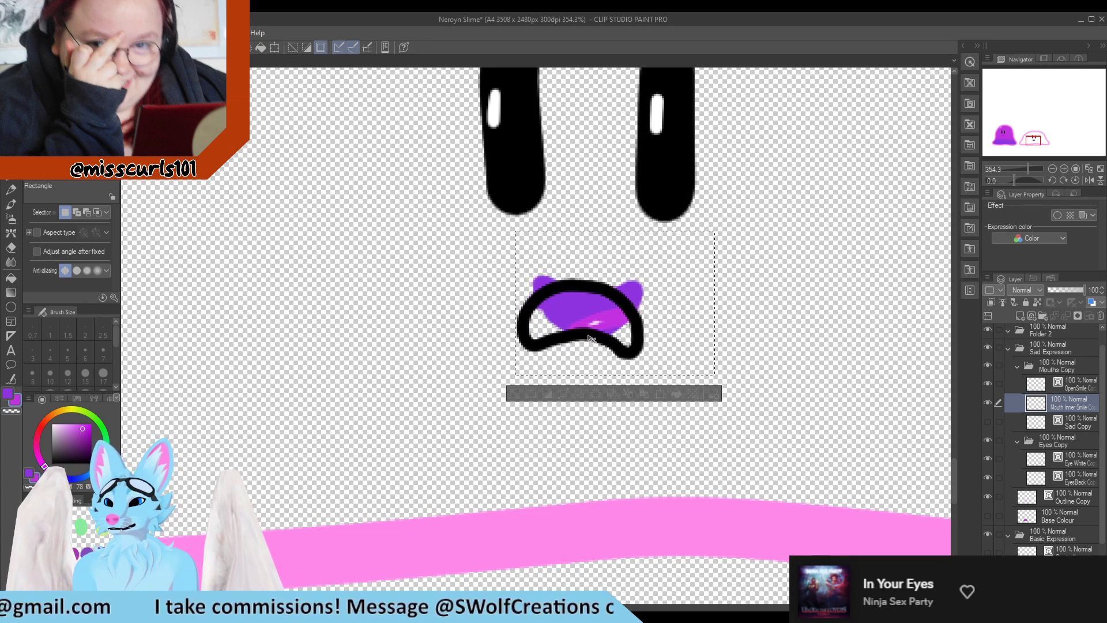
pyautogui.hotkey('ctrl', 'd')
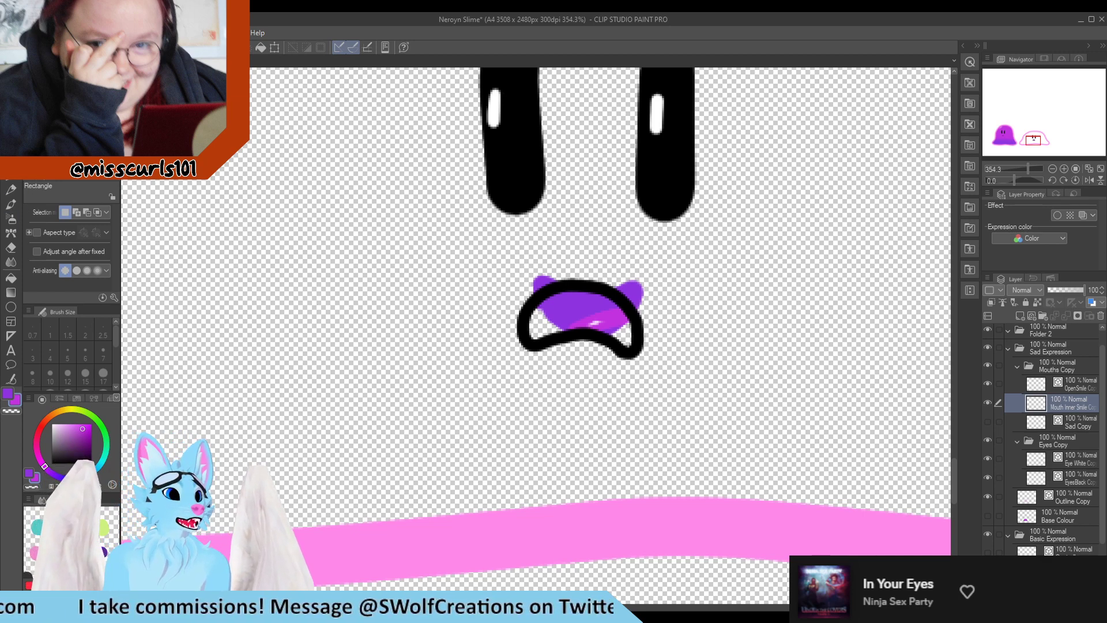
pyautogui.press('p')
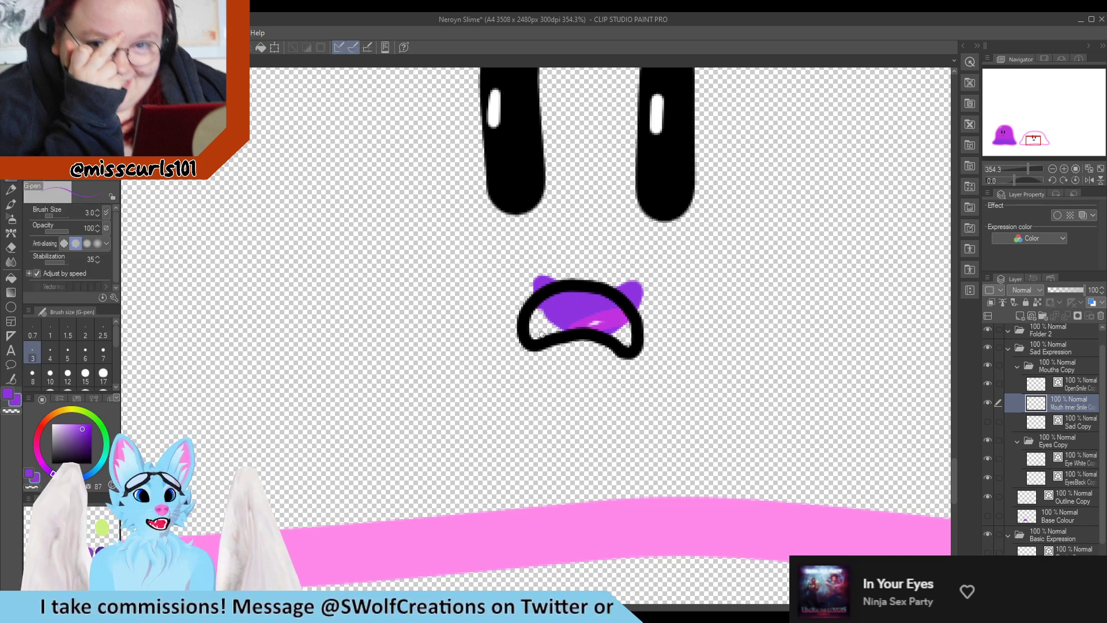
pyautogui.moveTo(540, 311); pyautogui.dragTo(531, 322)
pyautogui.hotkey('ctrl', 'z')
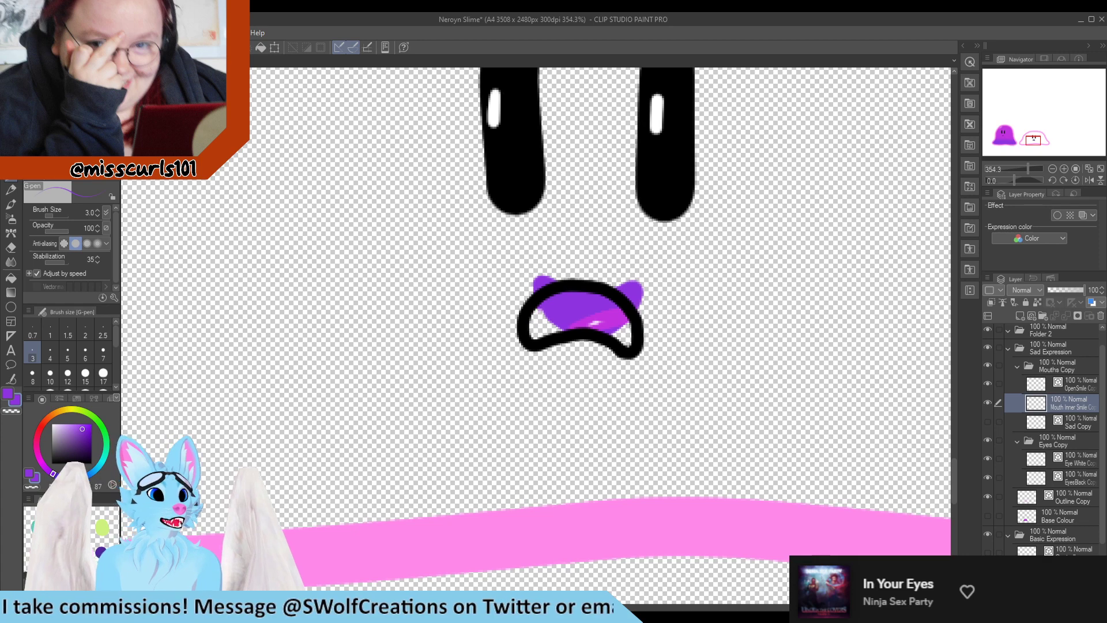
# Erase the inner colour spilling above the frown outline with a size 7 eraser and fill gaps with a size 10 pen
pyautogui.click(69, 130)
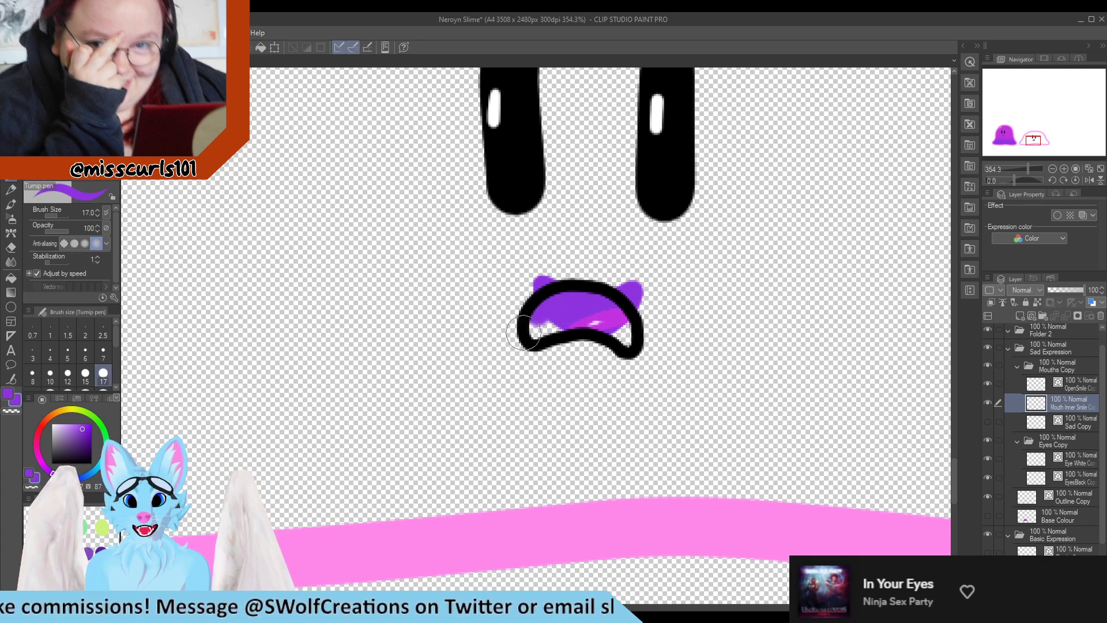
pyautogui.click(51, 373)
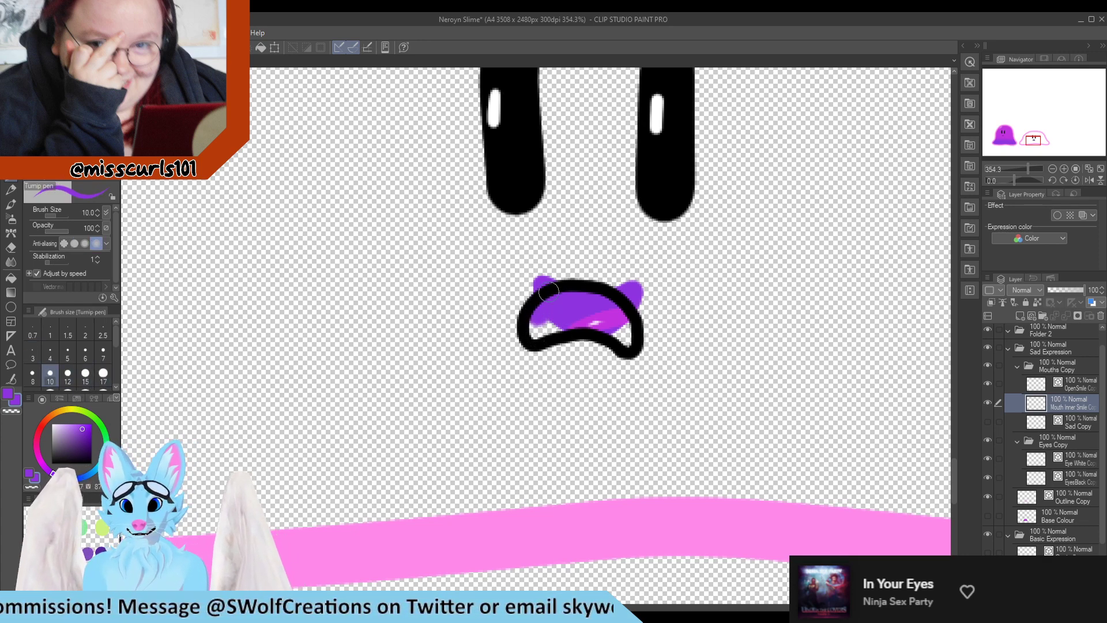
pyautogui.press('e')
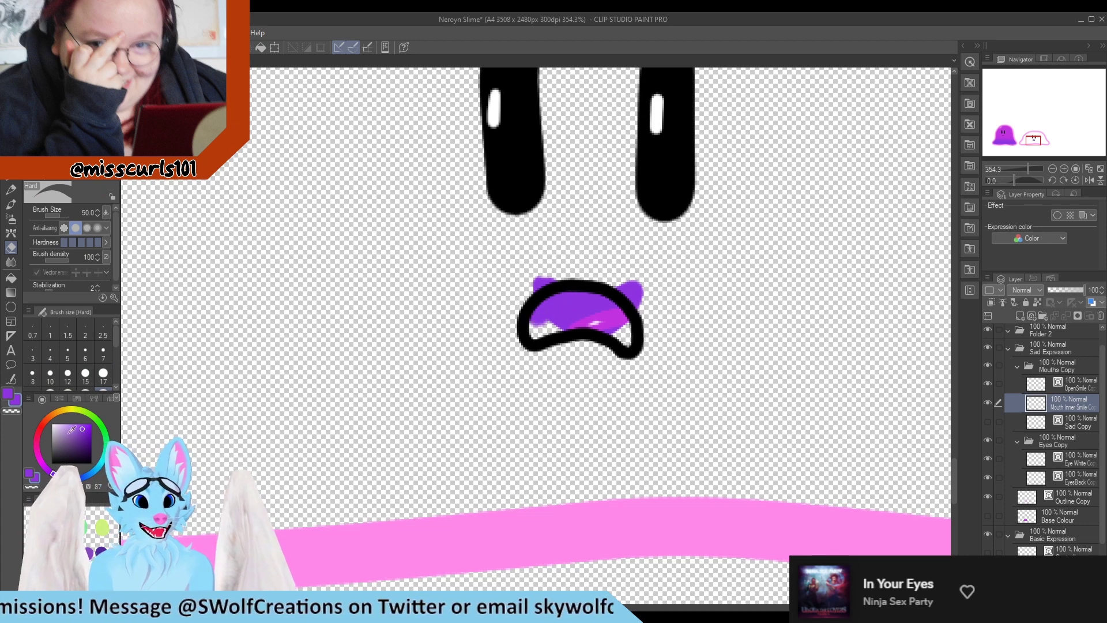
pyautogui.click(102, 351)
pyautogui.moveTo(539, 270); pyautogui.dragTo(553, 279)
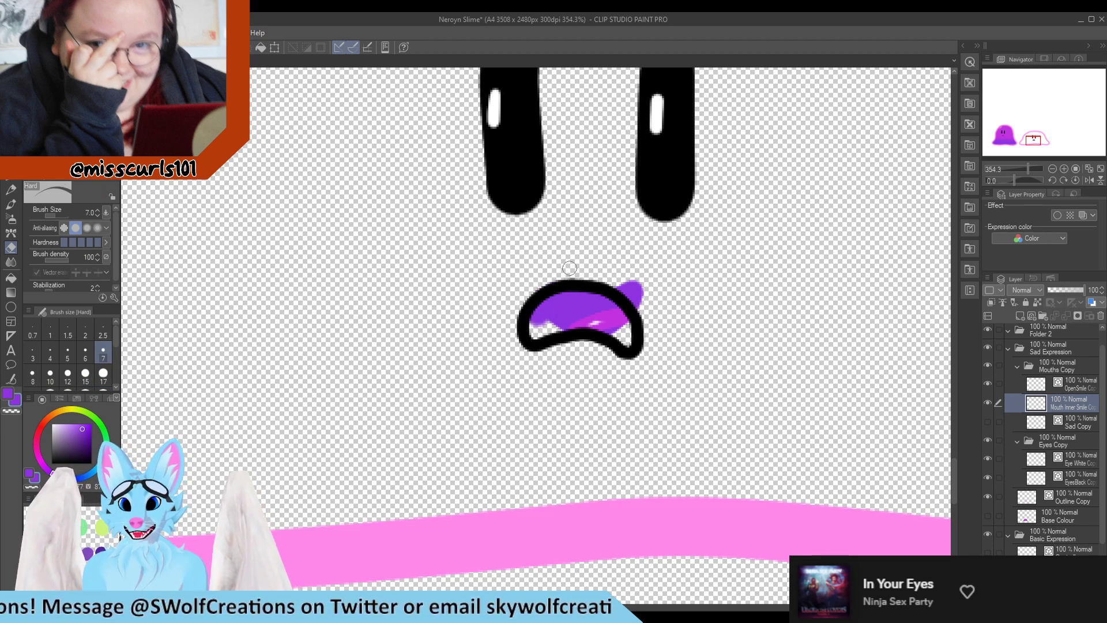
pyautogui.moveTo(630, 273)
pyautogui.mouseDown()
pyautogui.moveTo(633, 299)
pyautogui.moveTo(644, 306)
pyautogui.moveTo(646, 296)
pyautogui.moveTo(613, 329)
pyautogui.moveTo(623, 329)
pyautogui.moveTo(604, 334)
pyautogui.moveTo(634, 333)
pyautogui.mouseUp()
pyautogui.press('p')
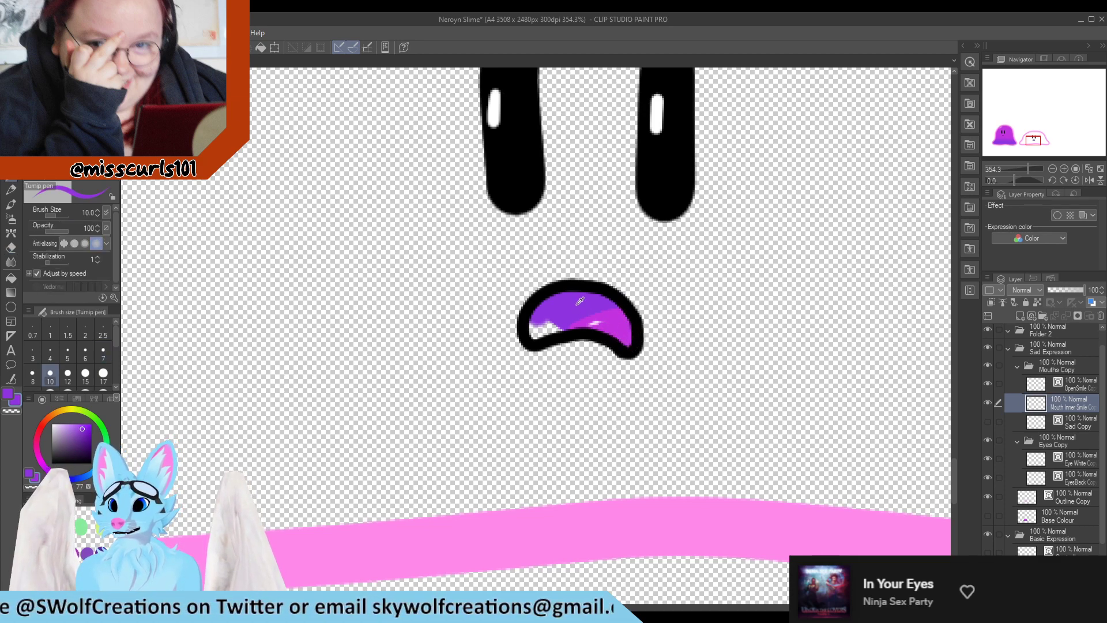
pyautogui.moveTo(542, 323)
pyautogui.mouseDown()
pyautogui.moveTo(530, 332)
pyautogui.moveTo(557, 334)
pyautogui.mouseUp()
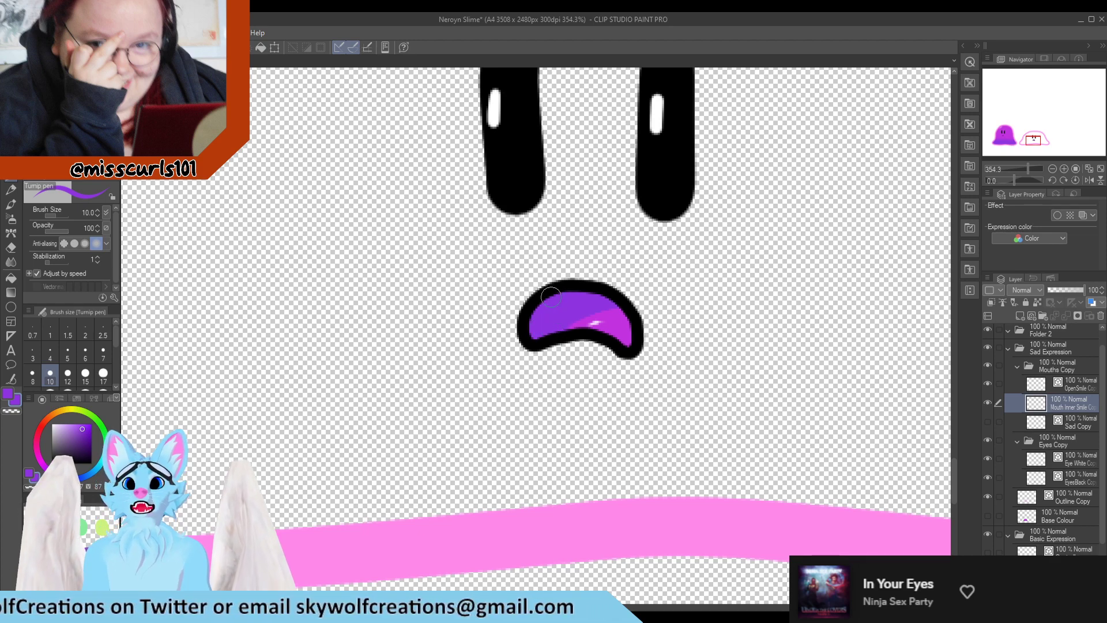
# Make the frown line and base colour layers of the squashed slime visible again
pyautogui.scroll(-5, 541, 297)
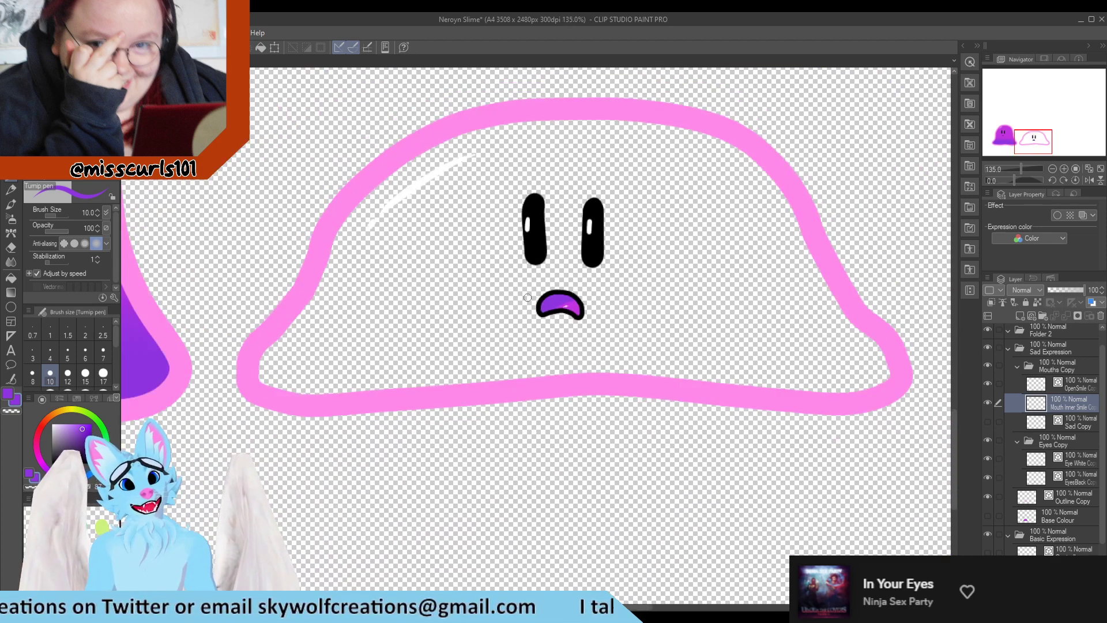
pyautogui.scroll(-3, 536, 286)
pyautogui.scroll(4, 548, 273)
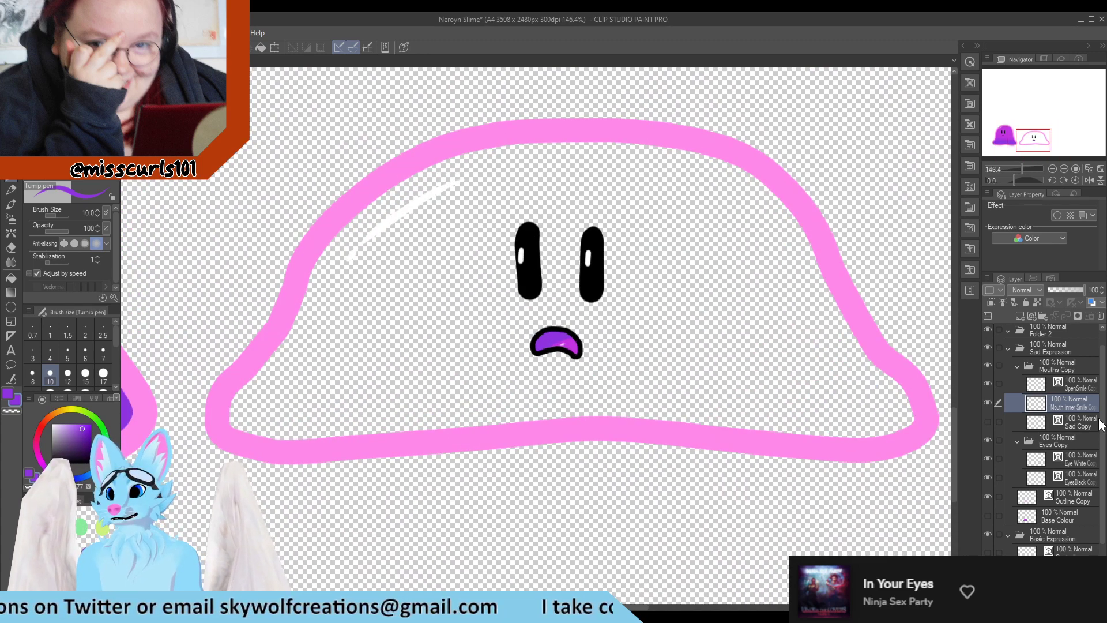
pyautogui.scroll(-1, 1014, 456)
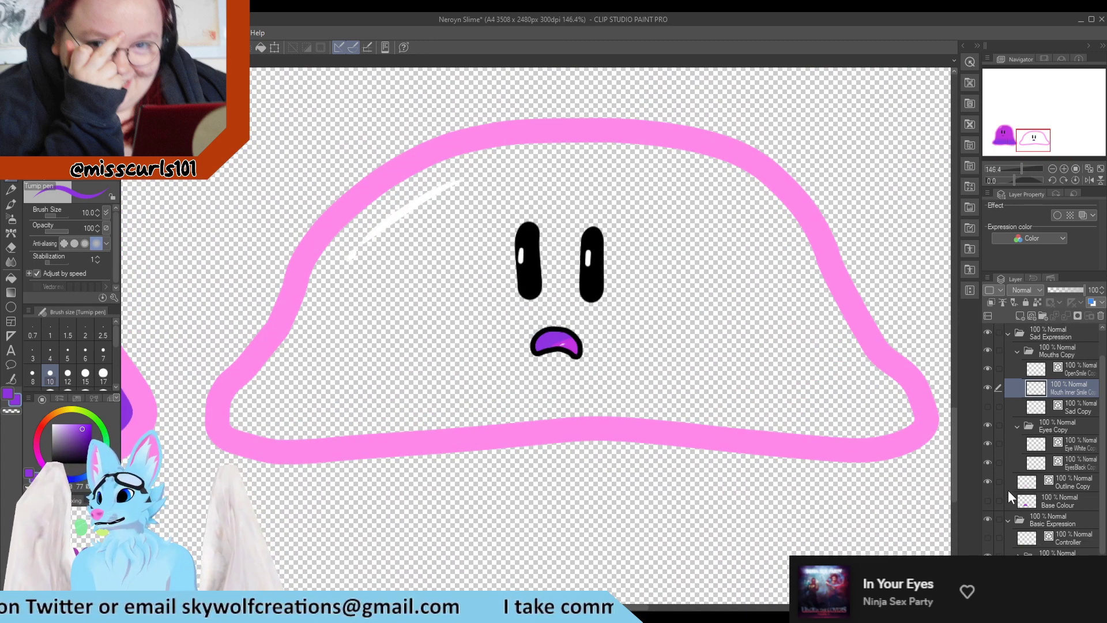
pyautogui.scroll(-3, 754, 353)
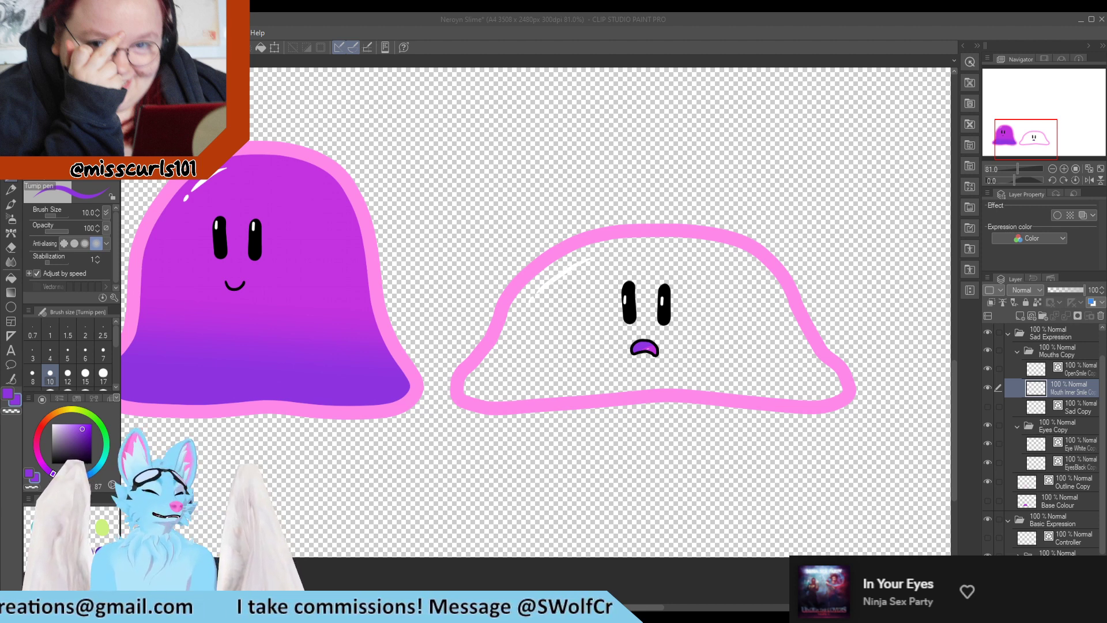
pyautogui.click(986, 406)
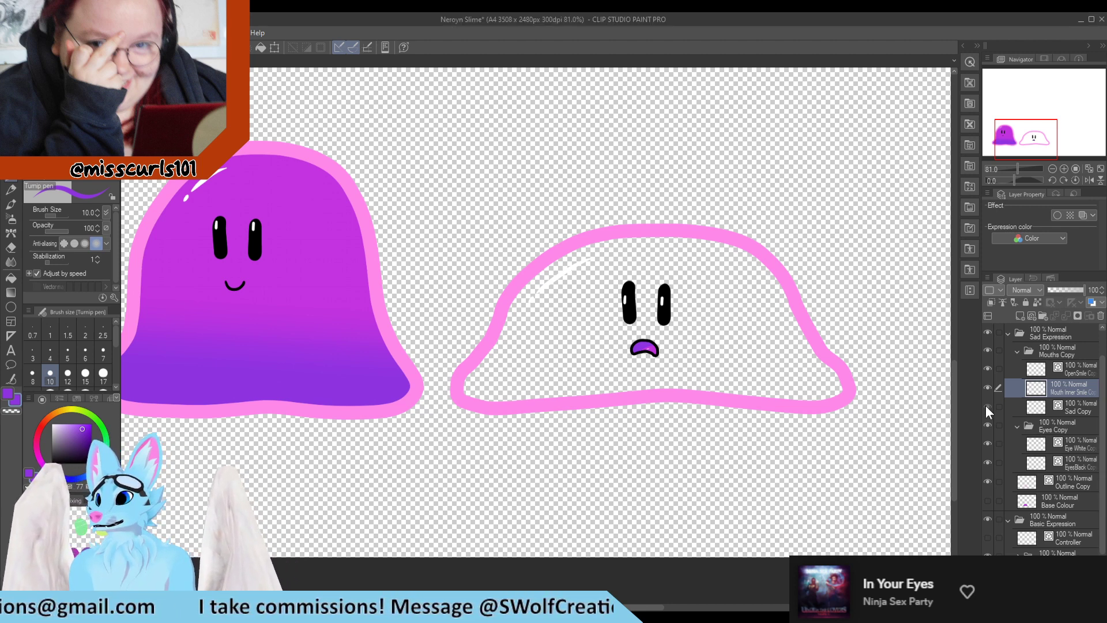
pyautogui.click(988, 500)
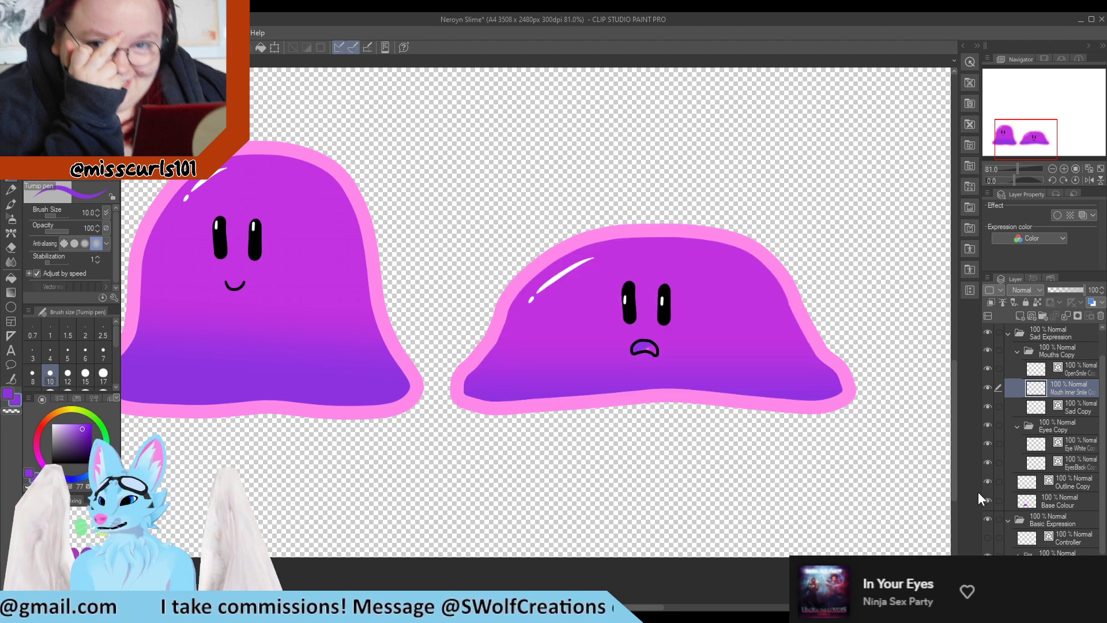
# Select the outline layer and pinch the squashed slime's outline at its lower-left corner with the Pinch vector line tool
pyautogui.click(1074, 484)
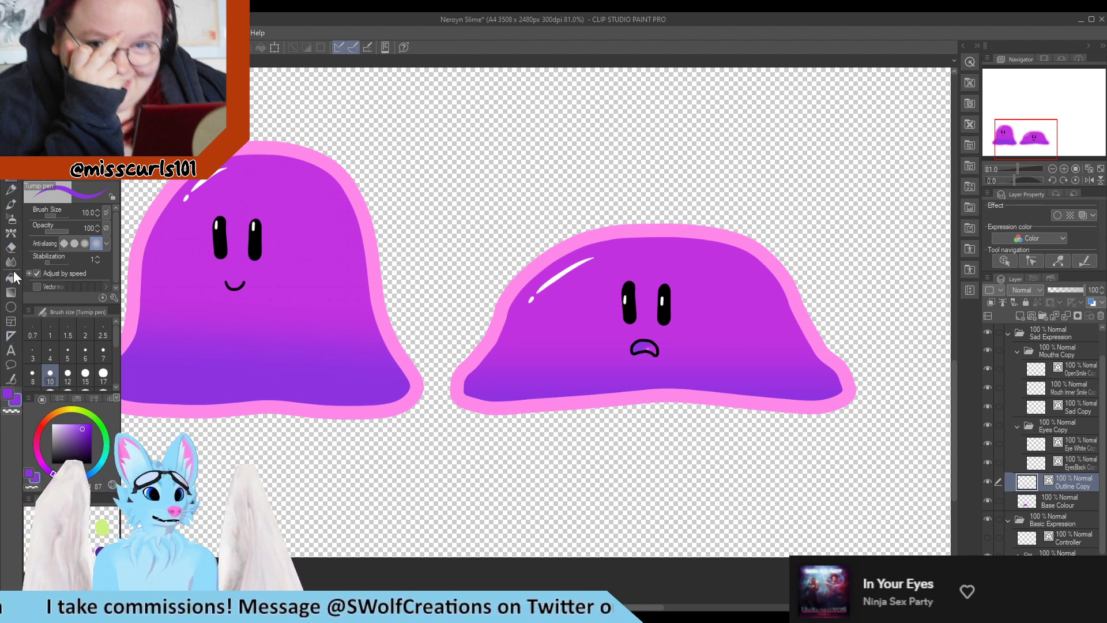
pyautogui.click(11, 380)
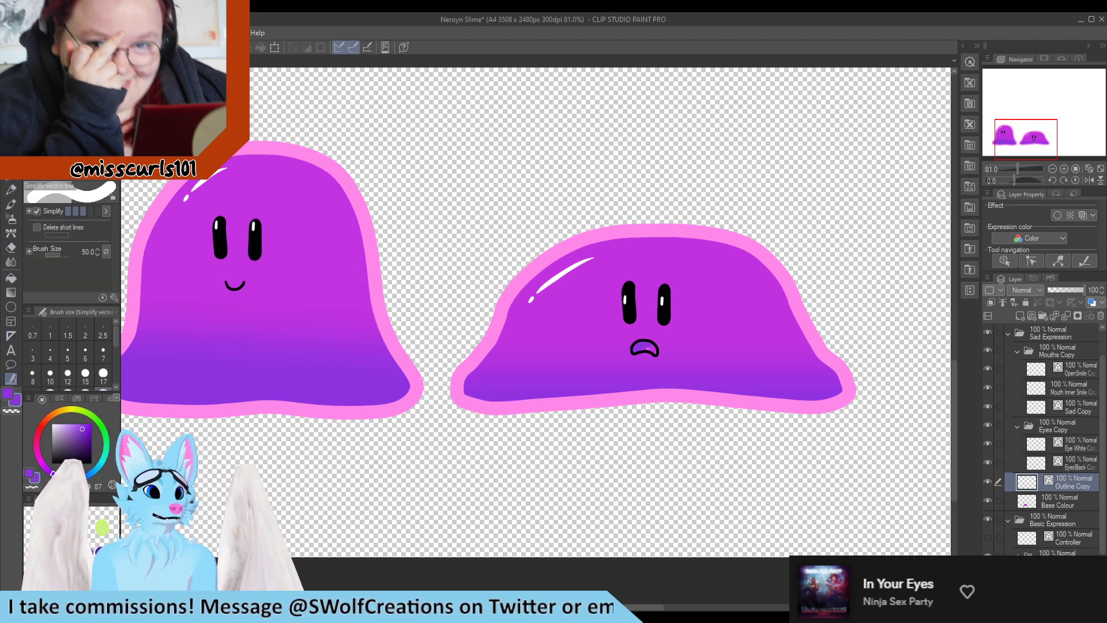
pyautogui.click(67, 83)
pyautogui.scroll(1, 494, 382)
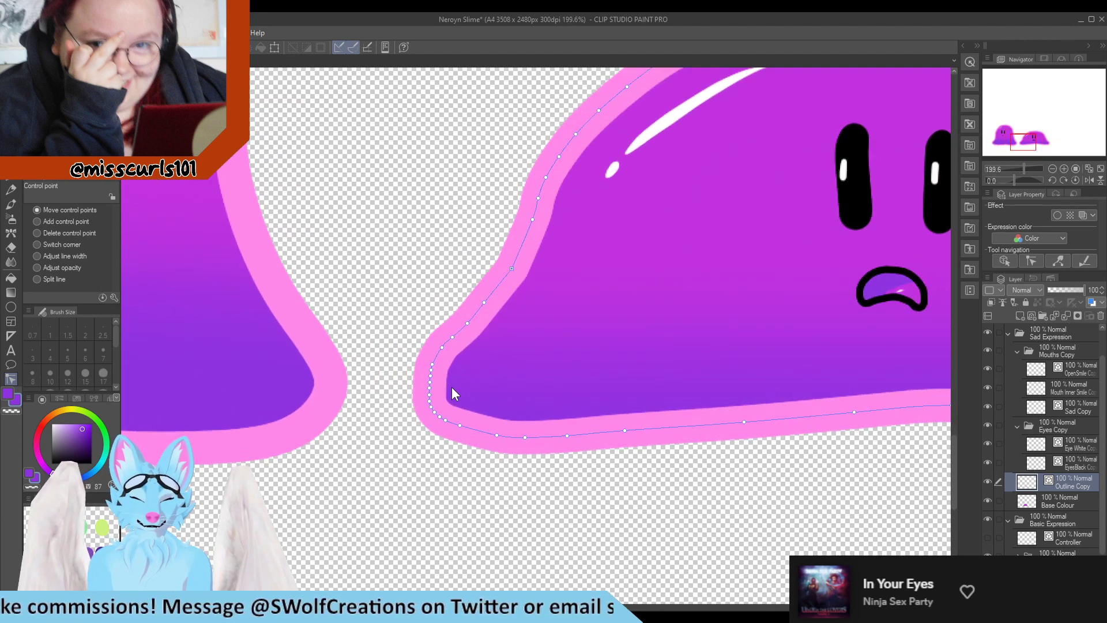
pyautogui.press('.')
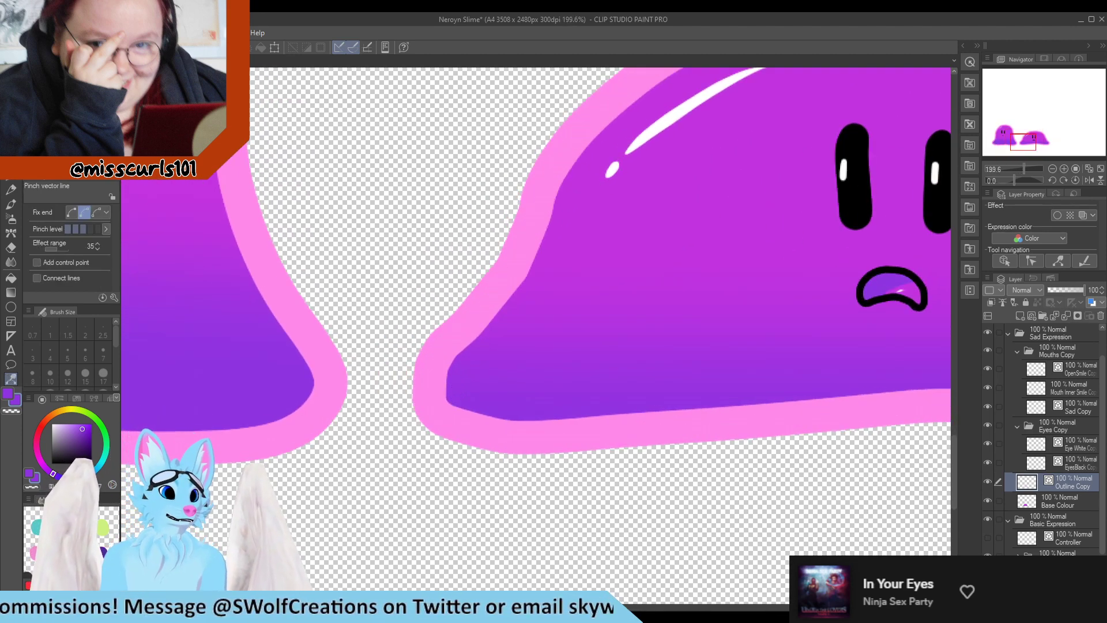
pyautogui.moveTo(467, 319); pyautogui.dragTo(497, 296)
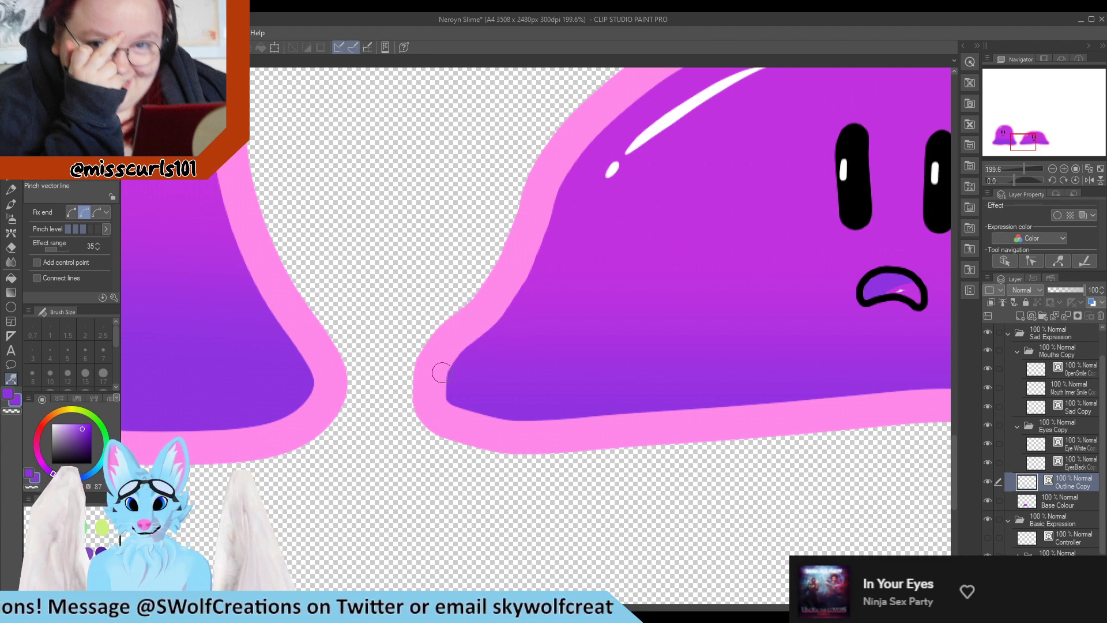
pyautogui.moveTo(439, 376); pyautogui.dragTo(457, 328)
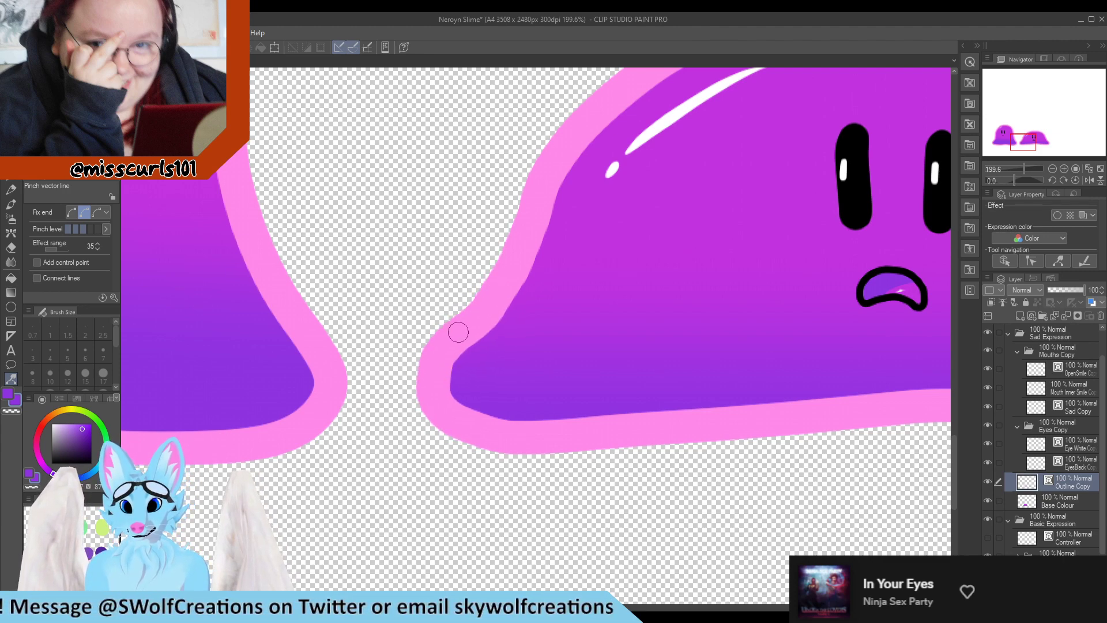
pyautogui.moveTo(484, 424); pyautogui.dragTo(478, 425)
# Pinch the lower-left corner of the outline once more to tighten its curve
pyautogui.scroll(-6, 477, 424)
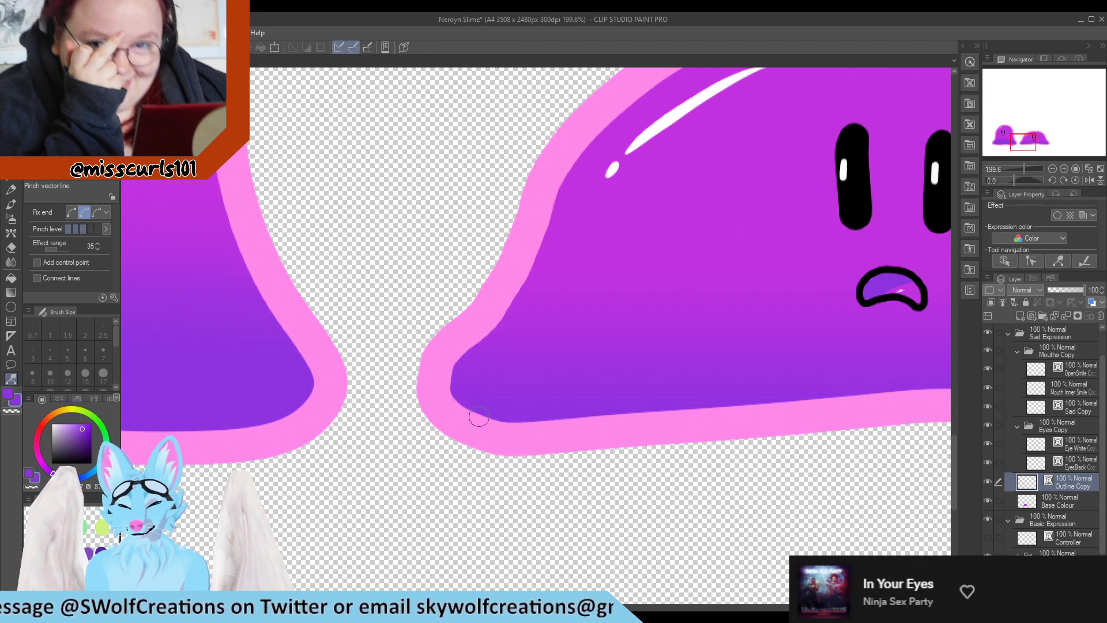
pyautogui.scroll(3, 574, 294)
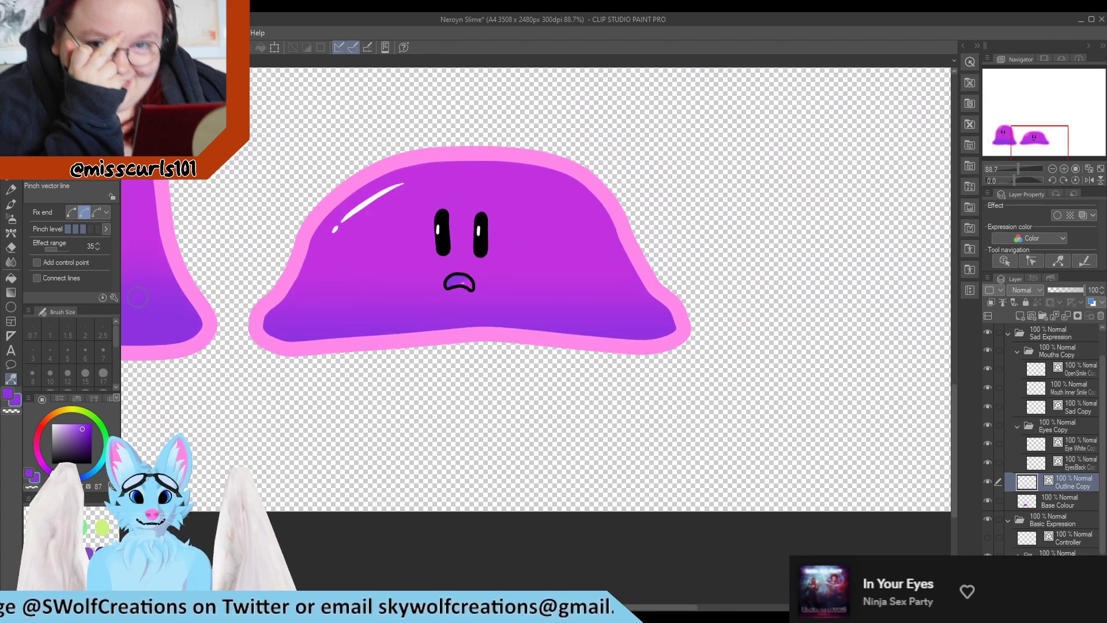
pyautogui.scroll(3, 151, 287)
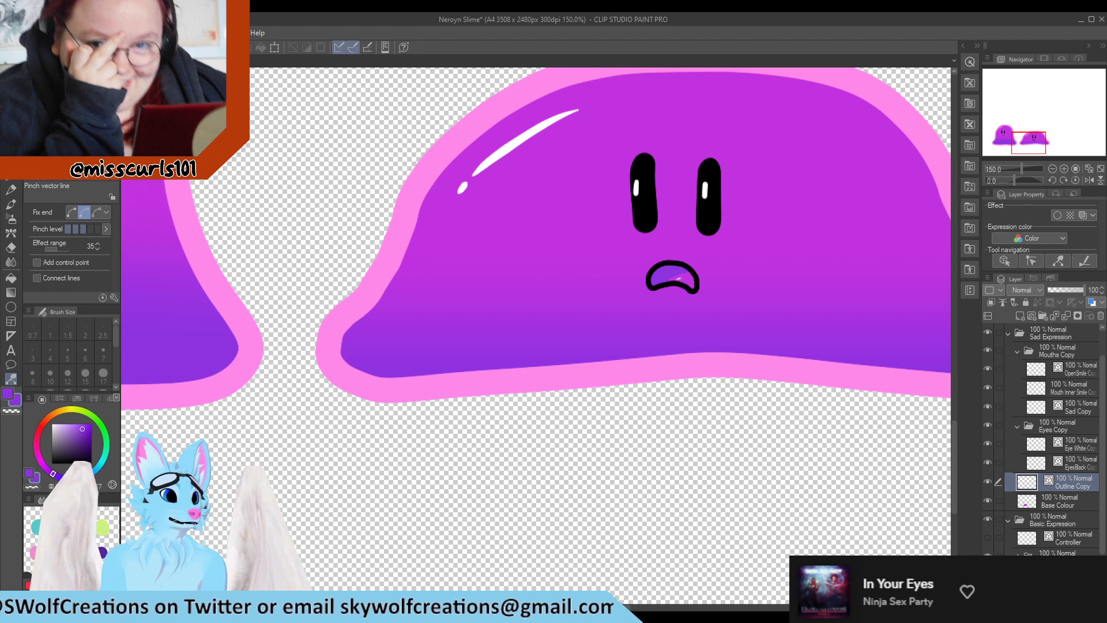
pyautogui.press('y')
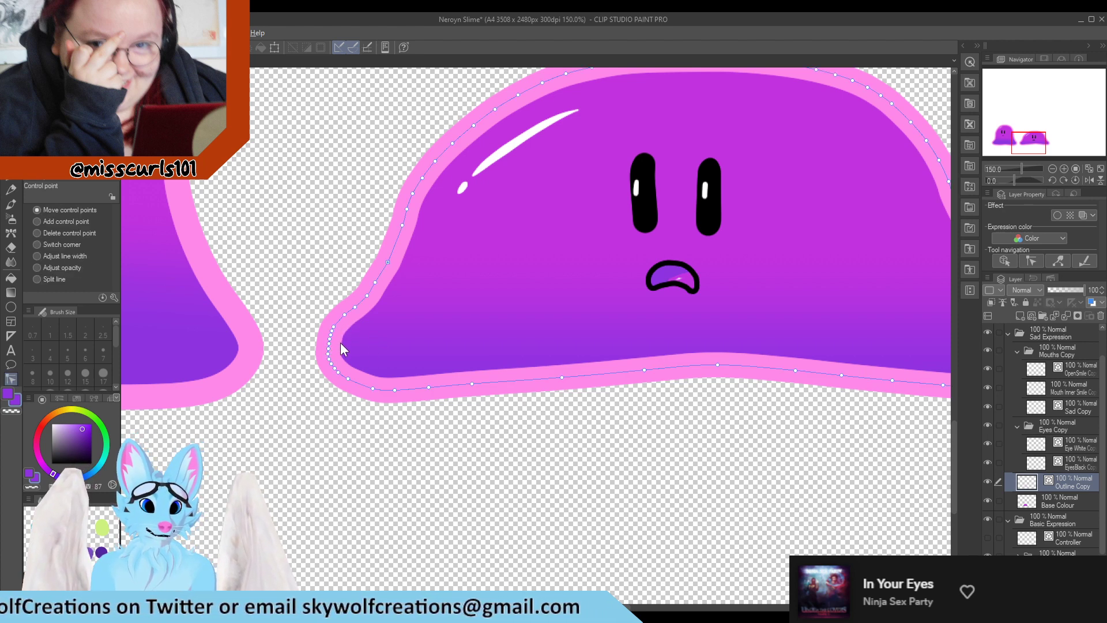
pyautogui.press('y')
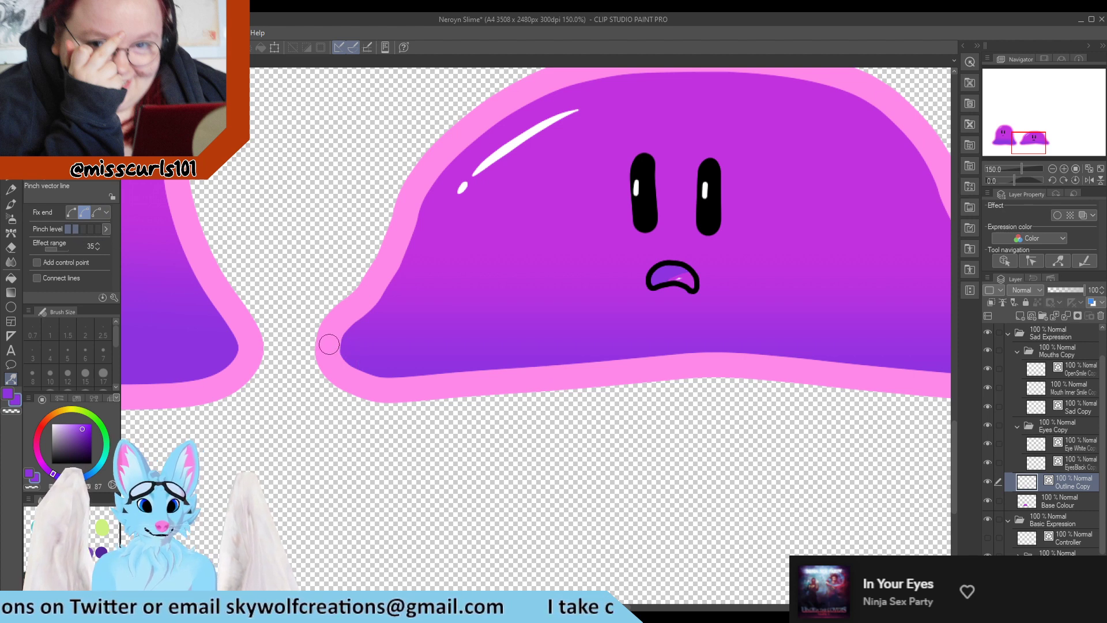
pyautogui.moveTo(329, 346); pyautogui.dragTo(326, 347)
# Zoom in and out around the squashed slime to inspect the reshaped outline corners
pyautogui.scroll(-3, 346, 353)
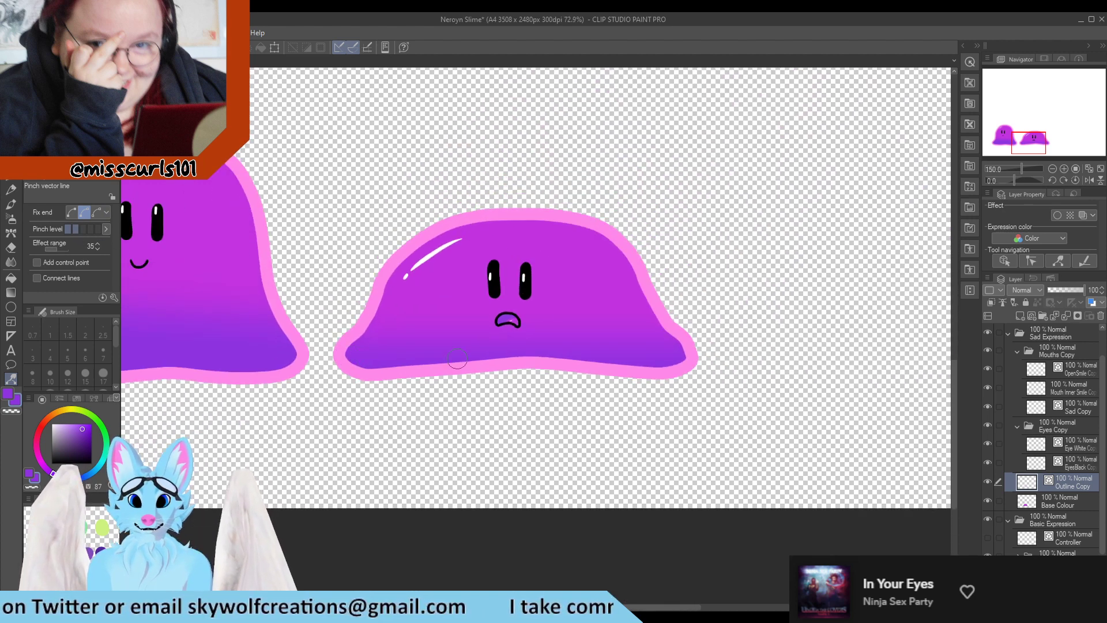
pyautogui.scroll(3, 606, 333)
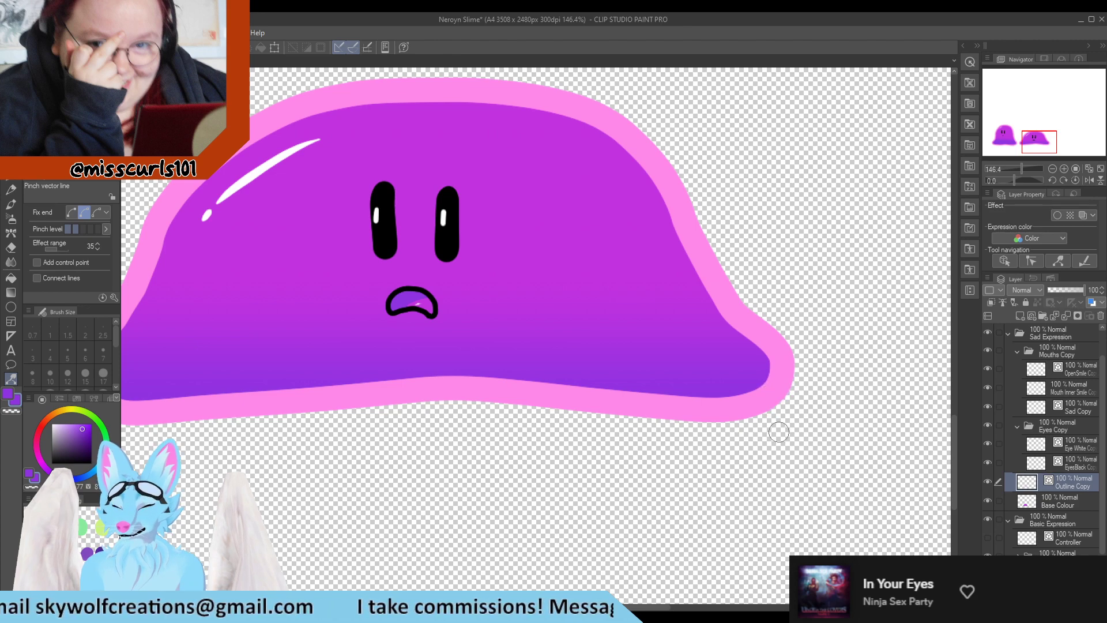
pyautogui.scroll(-3, 776, 430)
pyautogui.scroll(3, 594, 432)
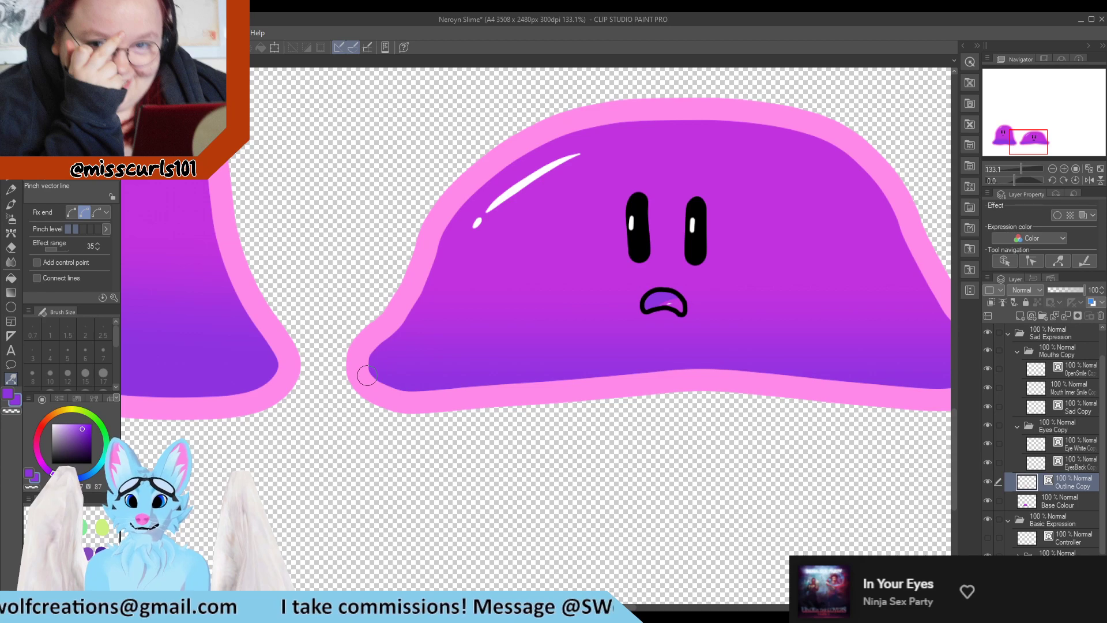
pyautogui.scroll(-1, 311, 314)
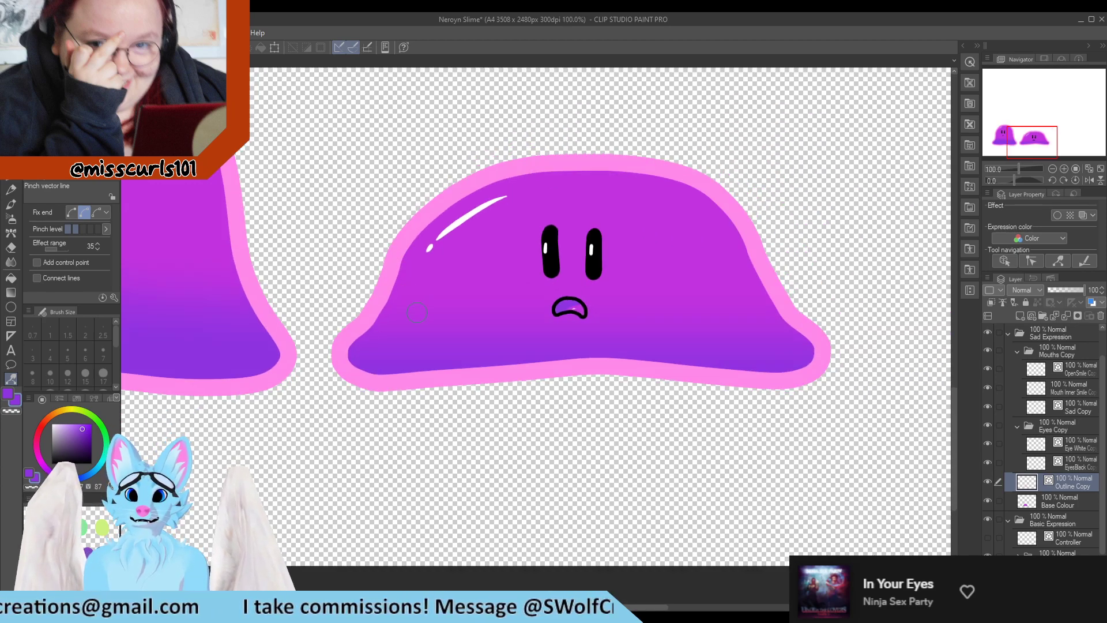
pyautogui.scroll(-2, 422, 281)
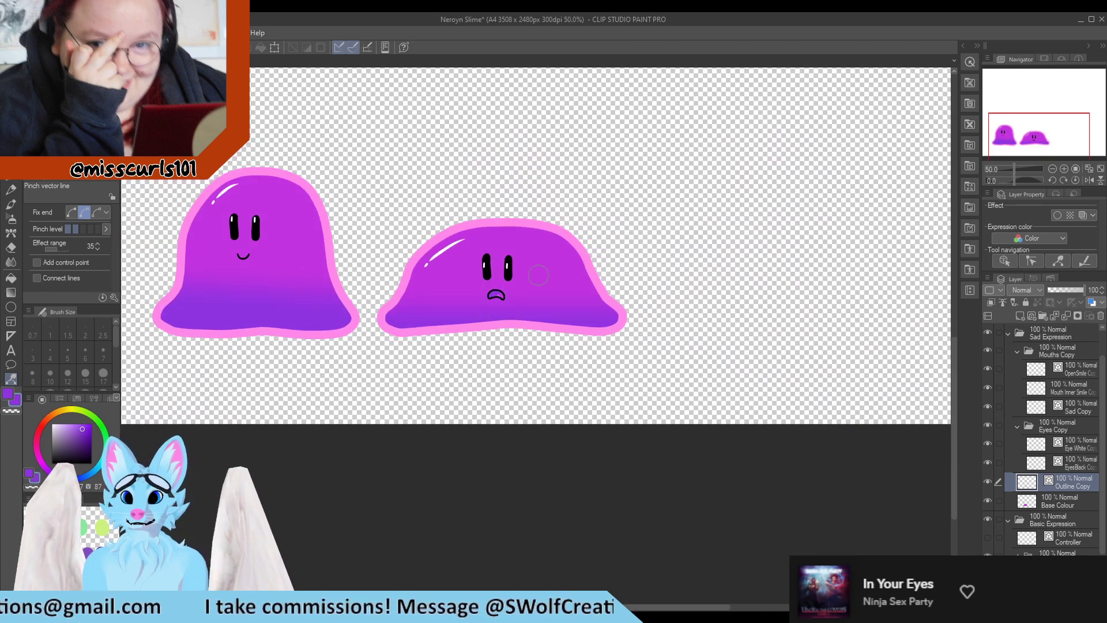
pyautogui.scroll(3, 596, 279)
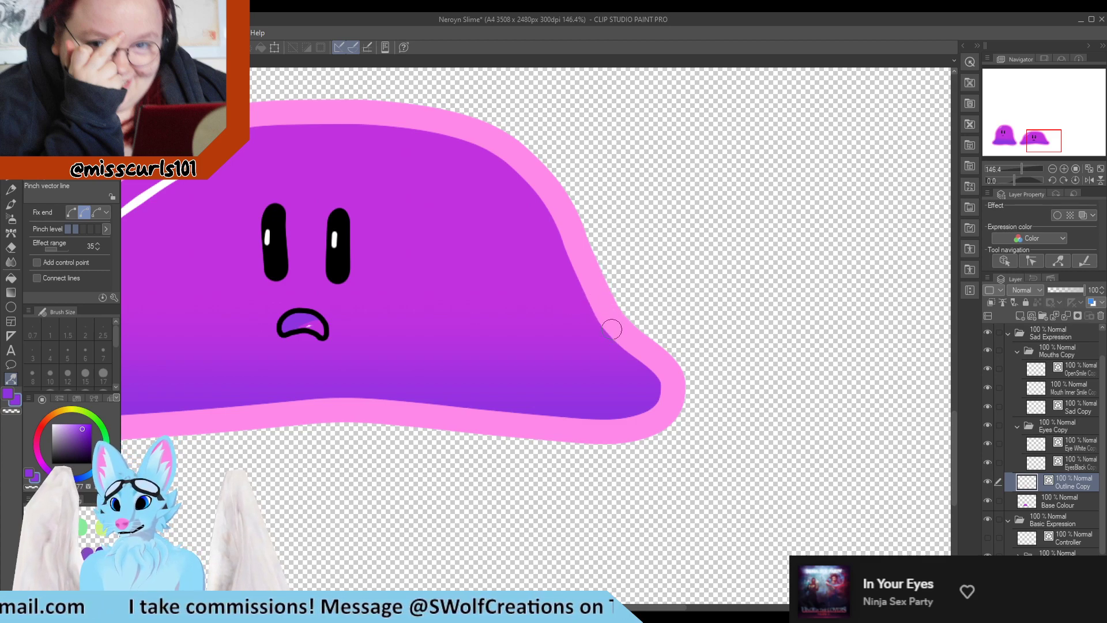
pyautogui.scroll(-3, 388, 334)
pyautogui.scroll(2, 560, 420)
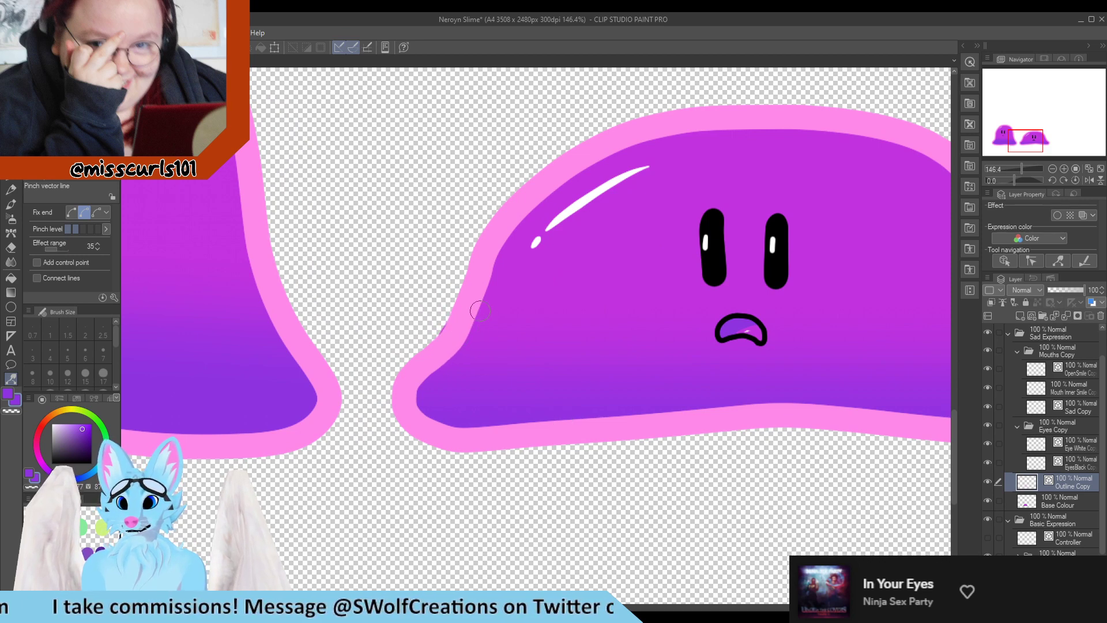
# Select the base colour layer to tidy the fill along the lower-left outline
pyautogui.click(1046, 505)
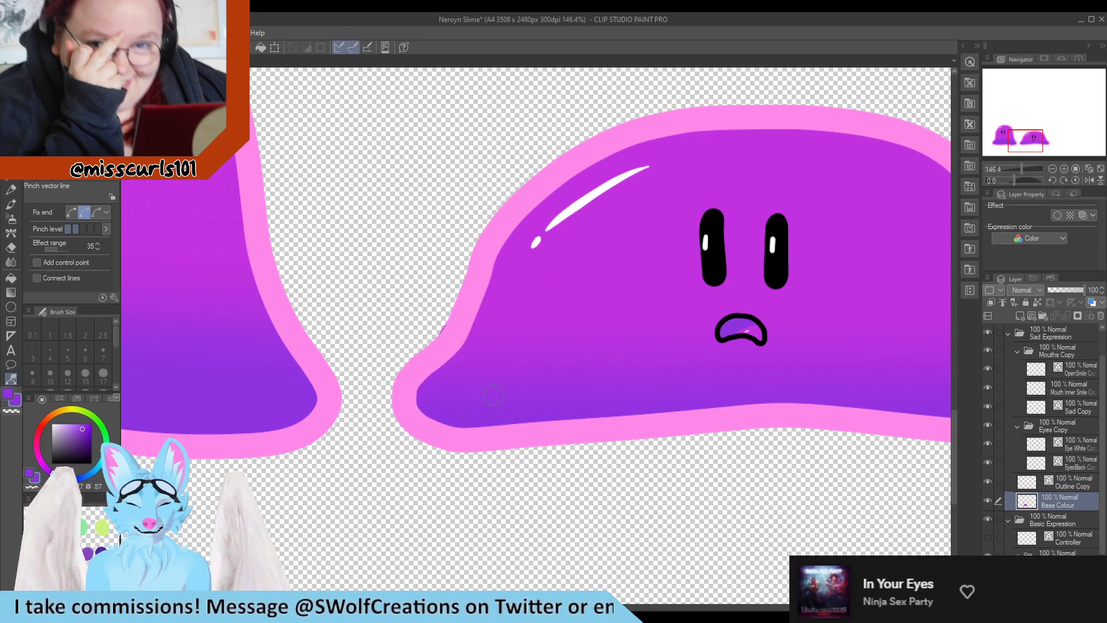
pyautogui.press('e')
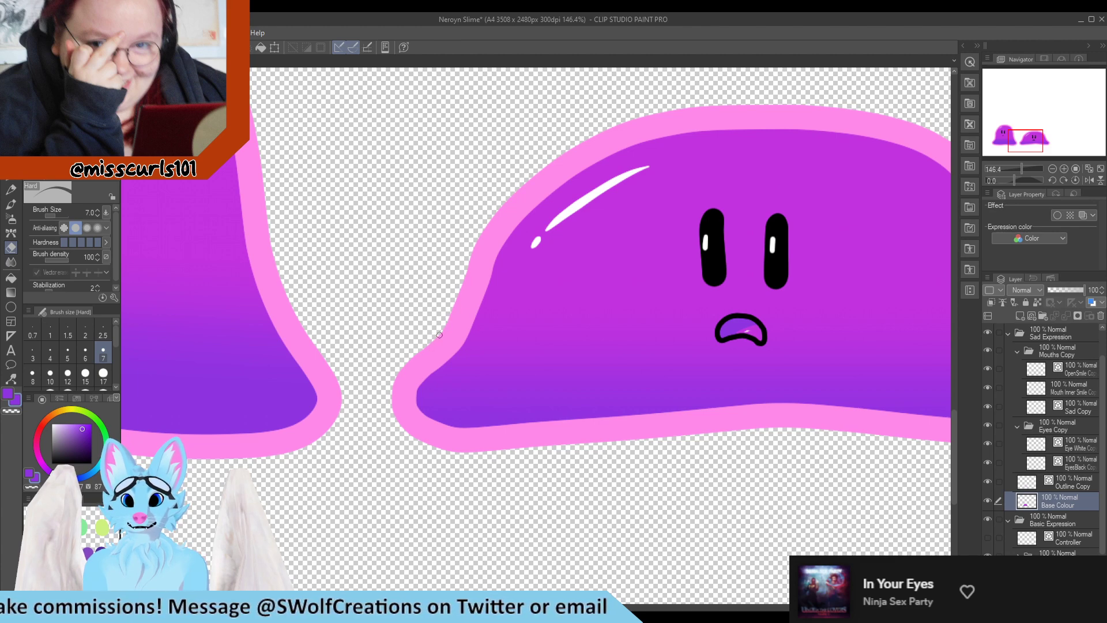
pyautogui.press('y')
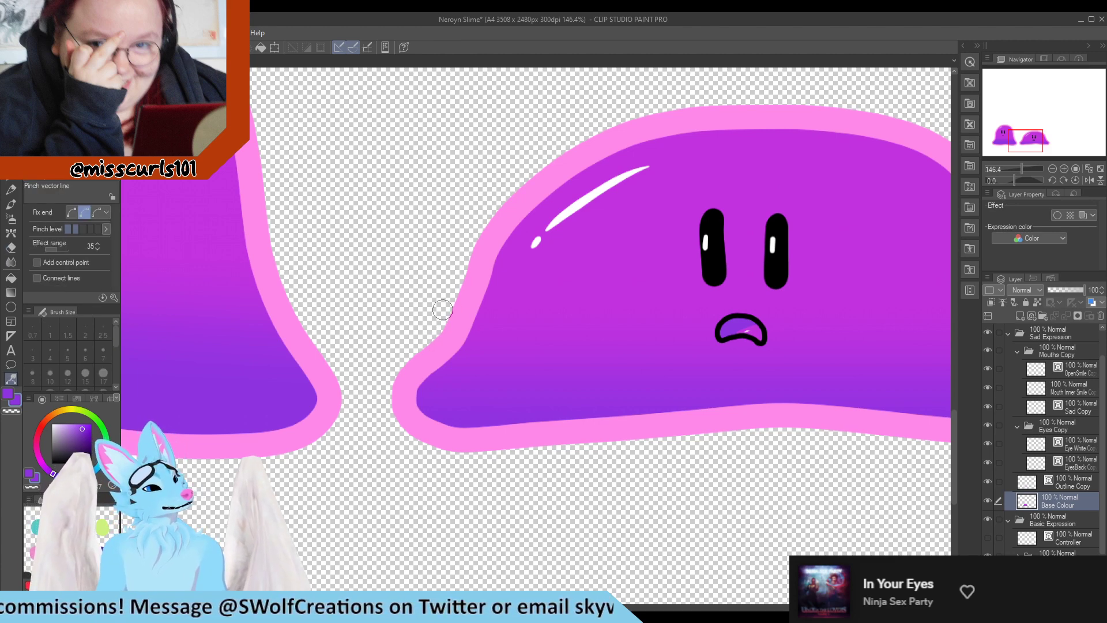
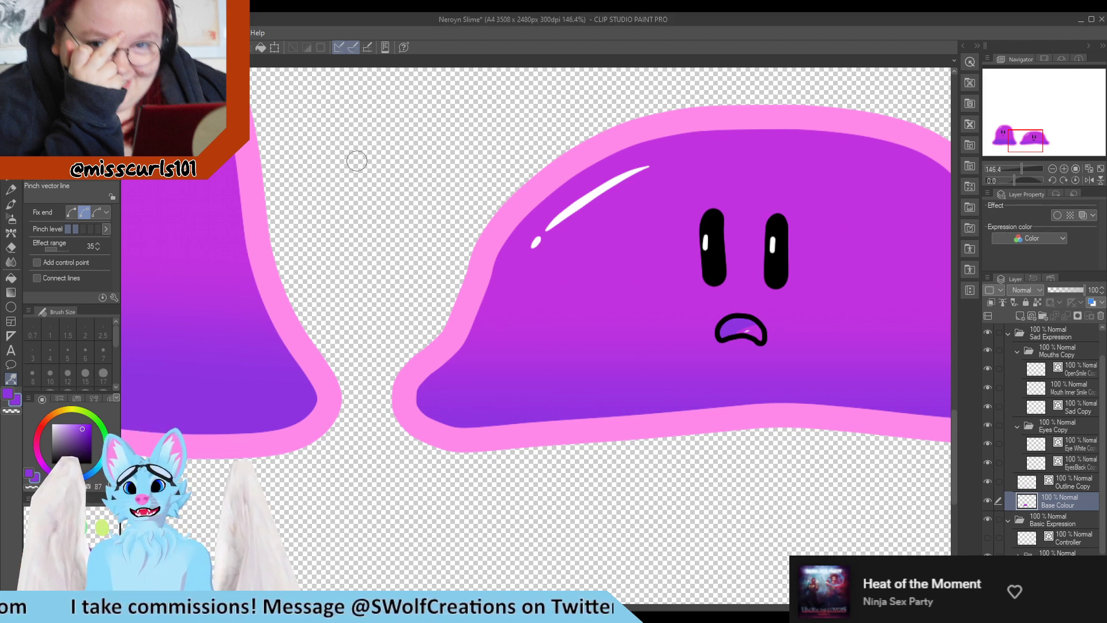
# Select the black eye copy layer and try moving control points of the right eye's vector line
pyautogui.scroll(-1, 356, 158)
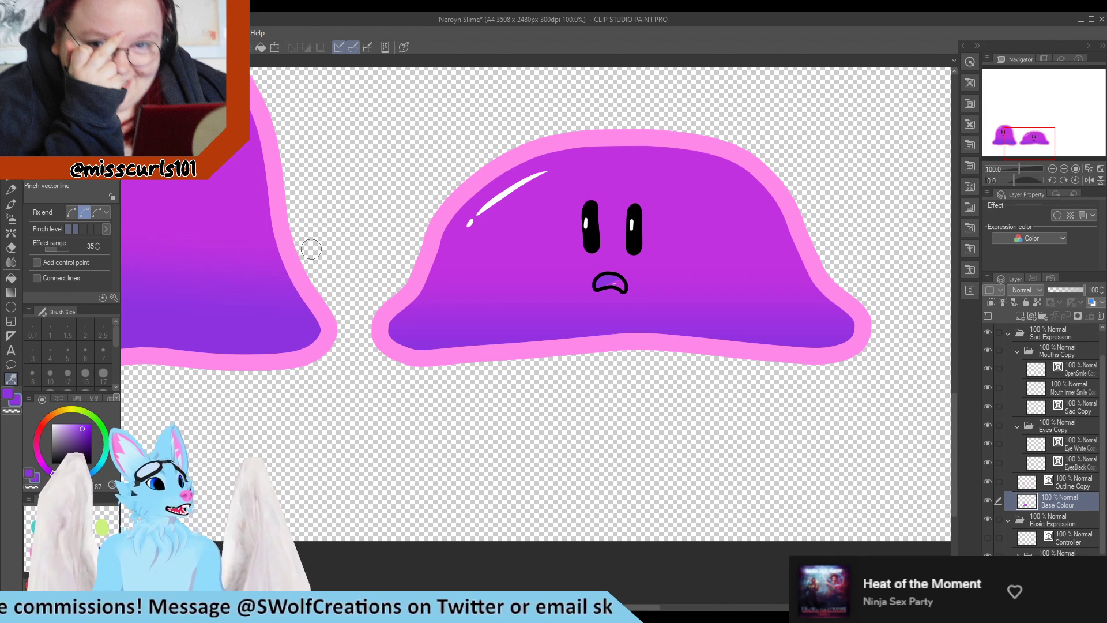
pyautogui.scroll(-5, 519, 392)
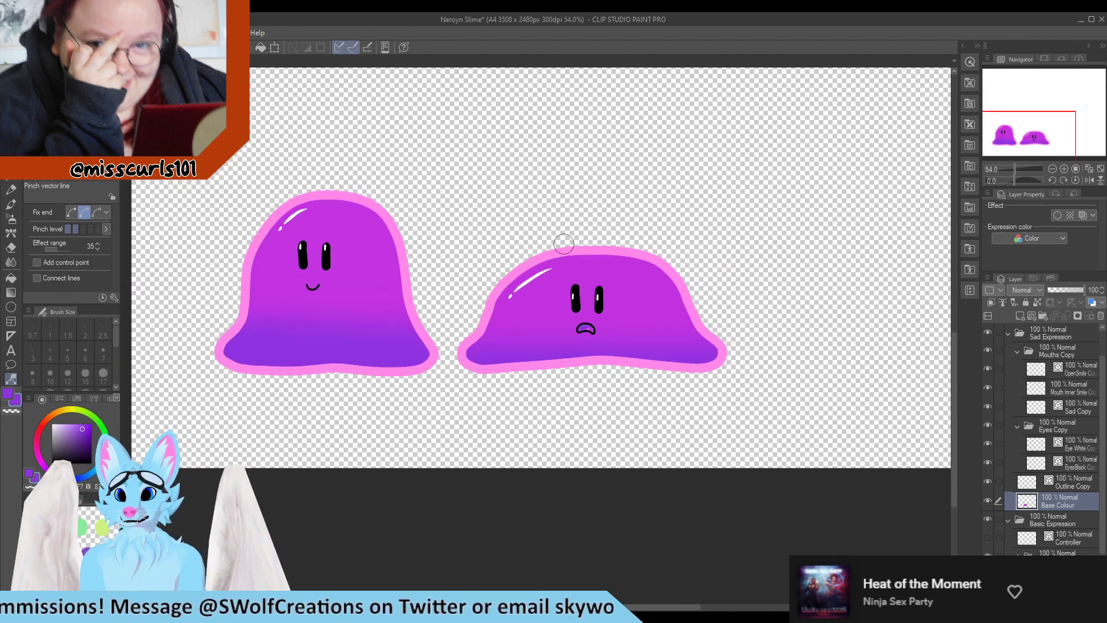
pyautogui.scroll(6, 594, 302)
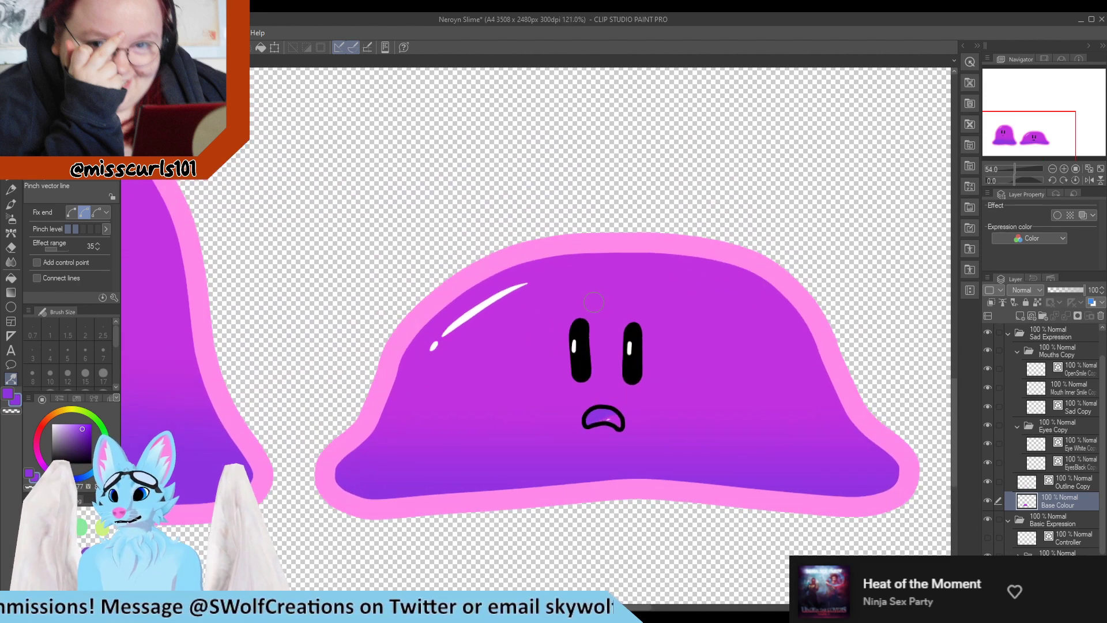
pyautogui.click(1077, 462)
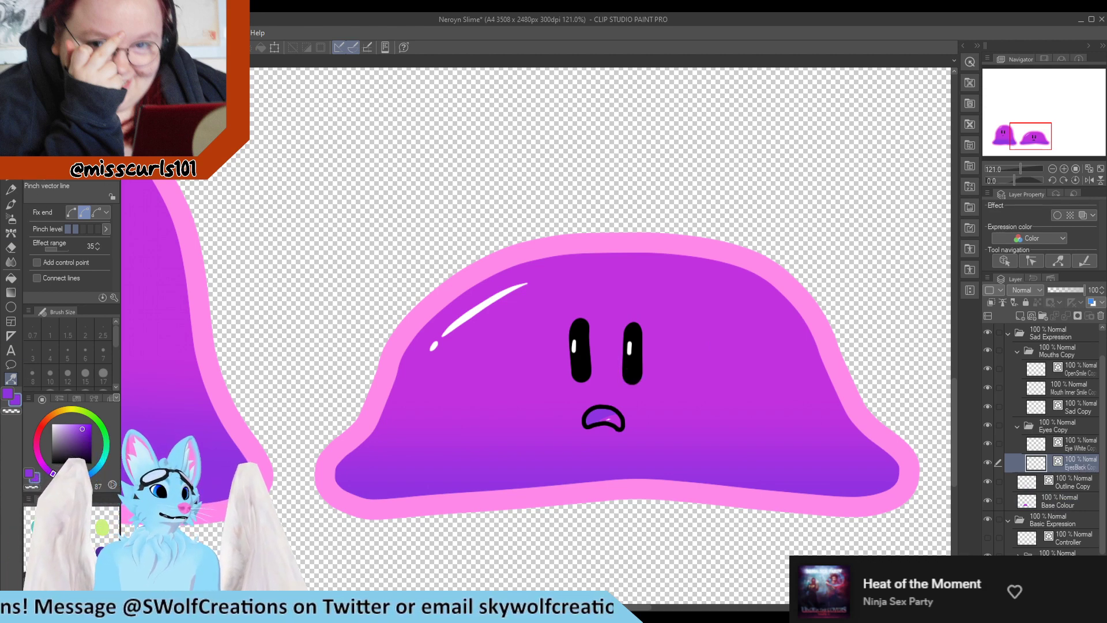
pyautogui.click(63, 104)
pyautogui.scroll(10, 622, 325)
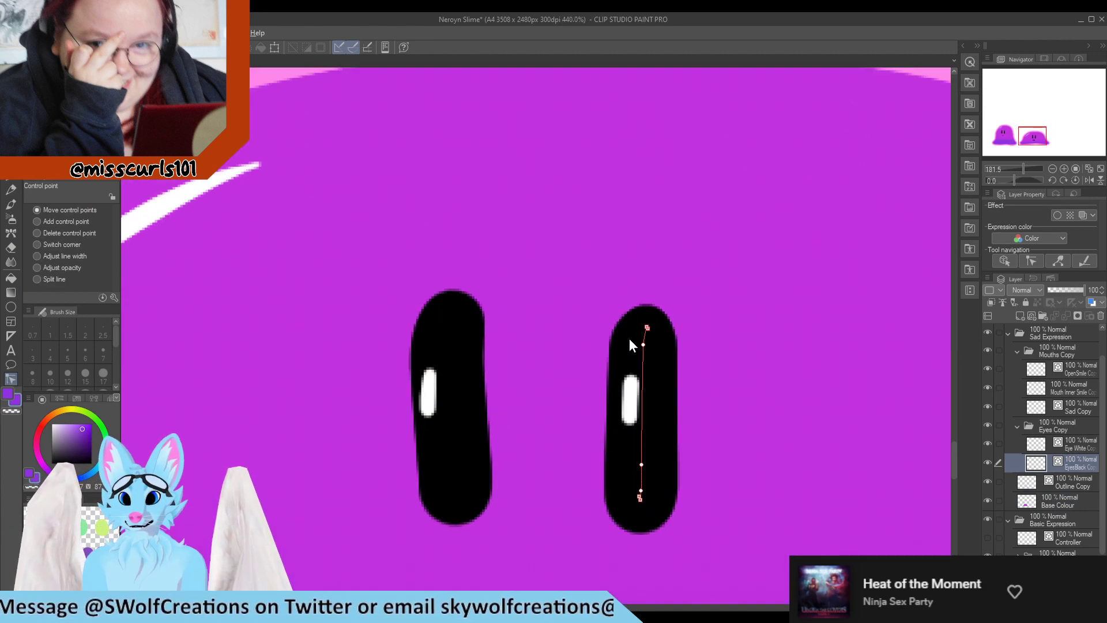
pyautogui.moveTo(642, 345); pyautogui.dragTo(643, 436)
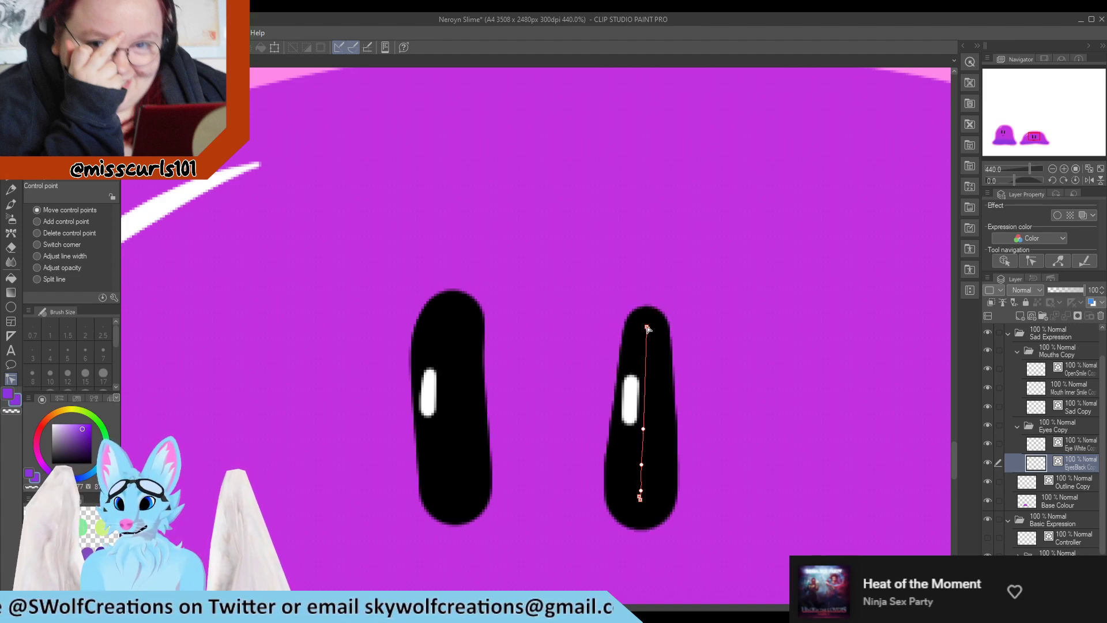
pyautogui.moveTo(645, 329); pyautogui.dragTo(648, 328)
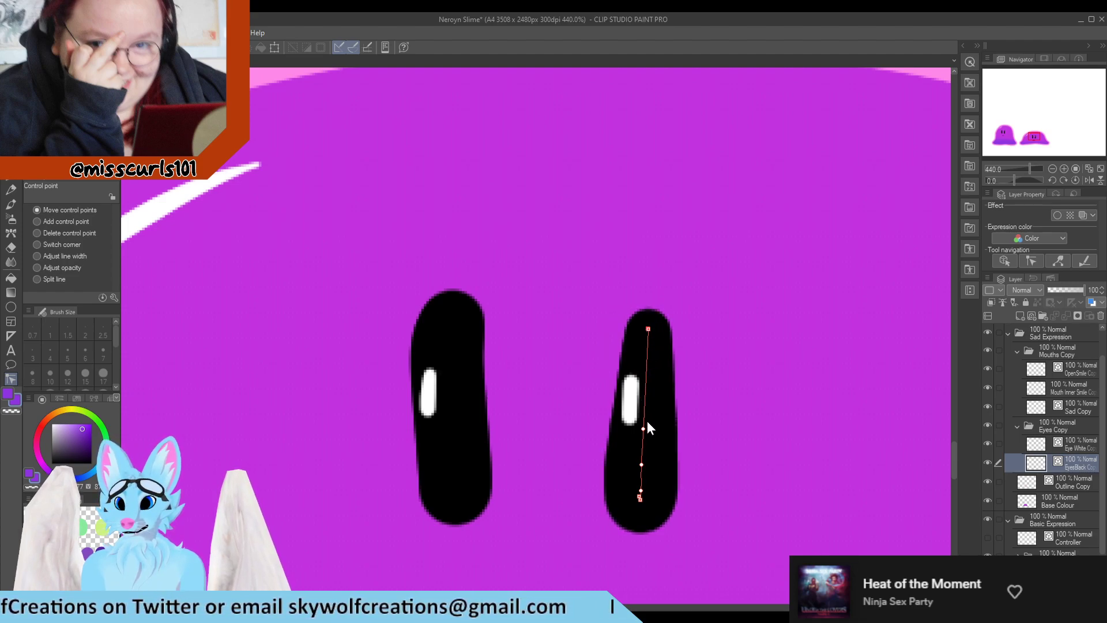
pyautogui.hotkey('ctrl', 'z')
pyautogui.hotkey('ctrl', 'z')
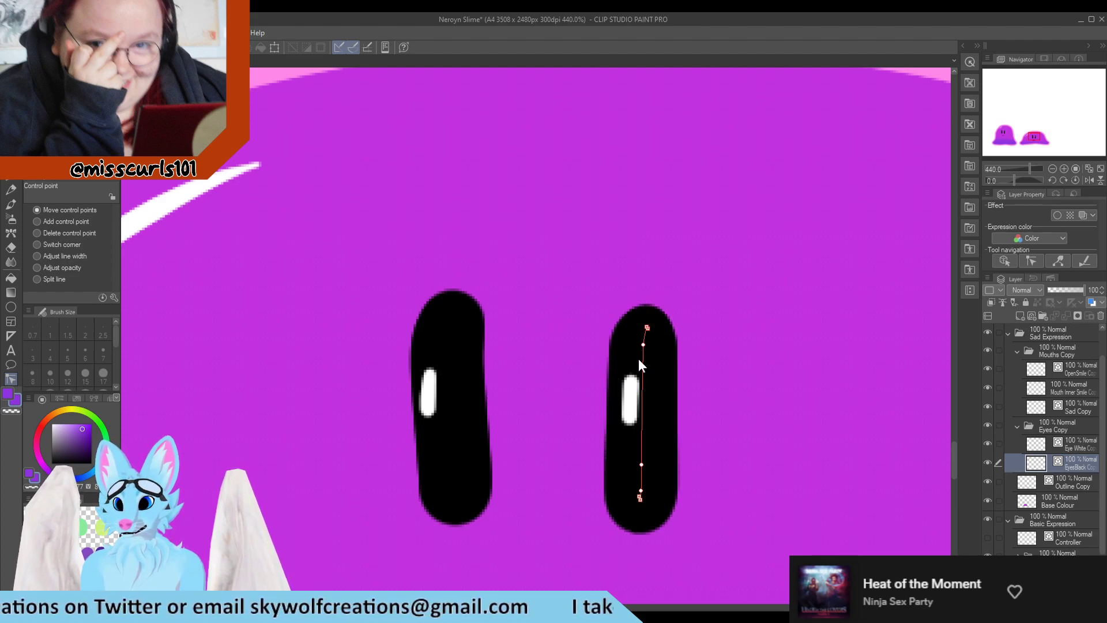
# Add a control point near the top of the right eye's line and pull it outward to form a bump
pyautogui.click(643, 355)
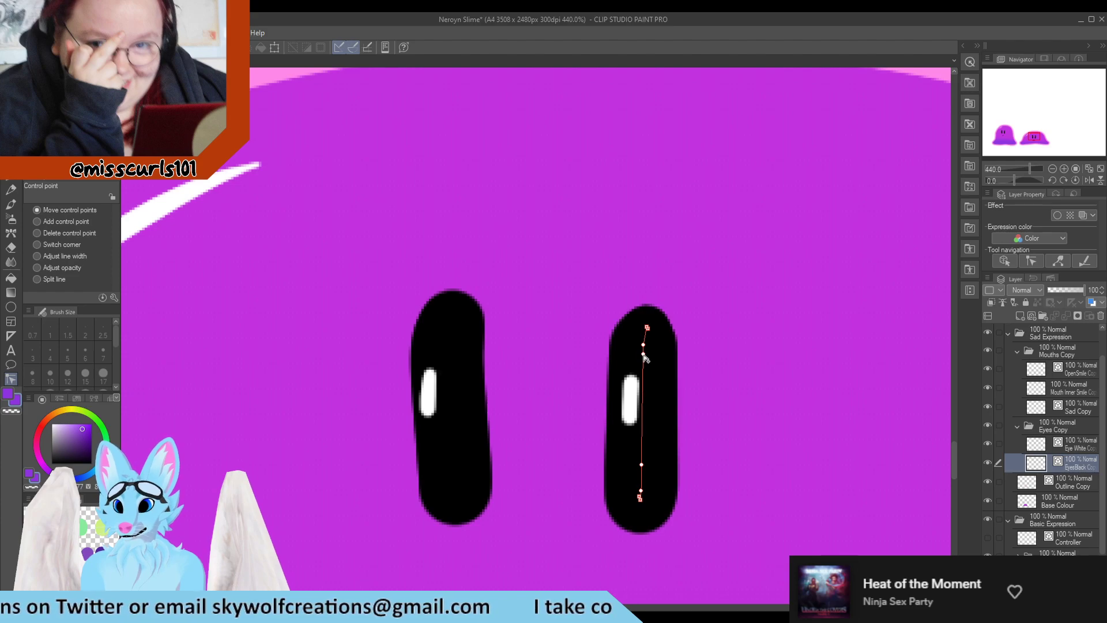
pyautogui.moveTo(643, 360); pyautogui.dragTo(642, 447)
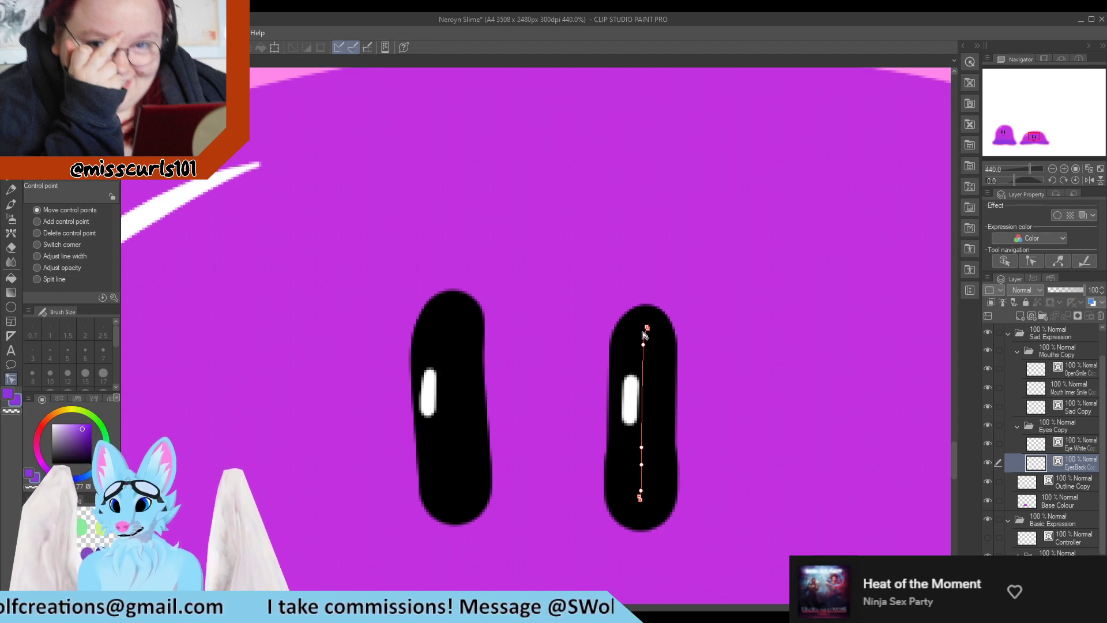
pyautogui.click(644, 336)
pyautogui.moveTo(644, 344)
pyautogui.mouseDown()
pyautogui.moveTo(666, 321)
pyautogui.moveTo(646, 339)
pyautogui.moveTo(655, 334)
pyautogui.mouseUp()
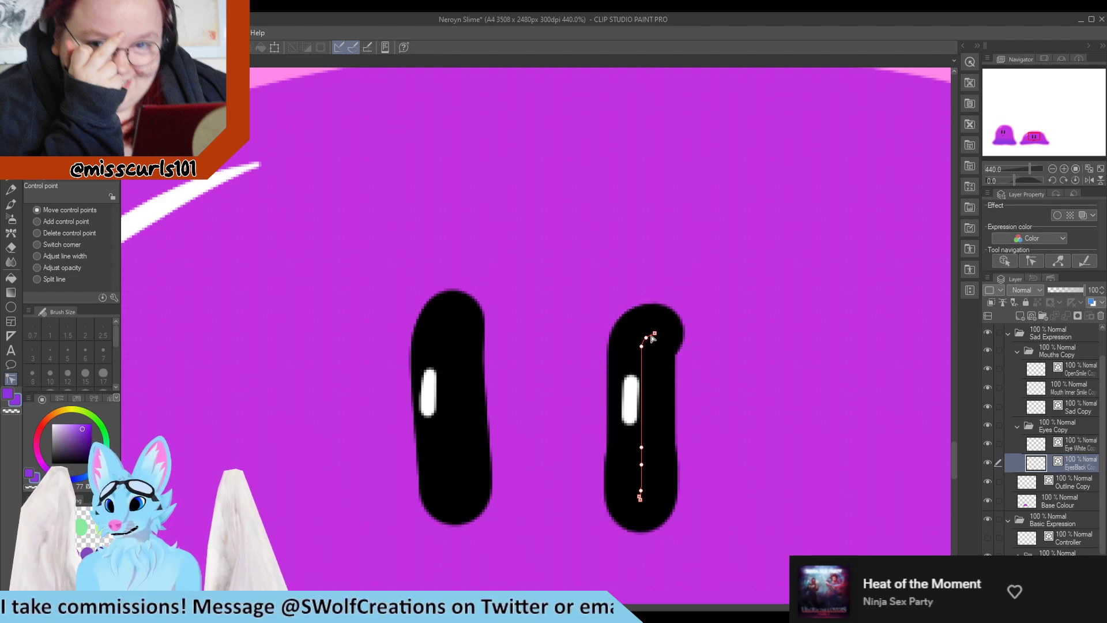
pyautogui.scroll(-5, 634, 400)
pyautogui.scroll(6, 588, 284)
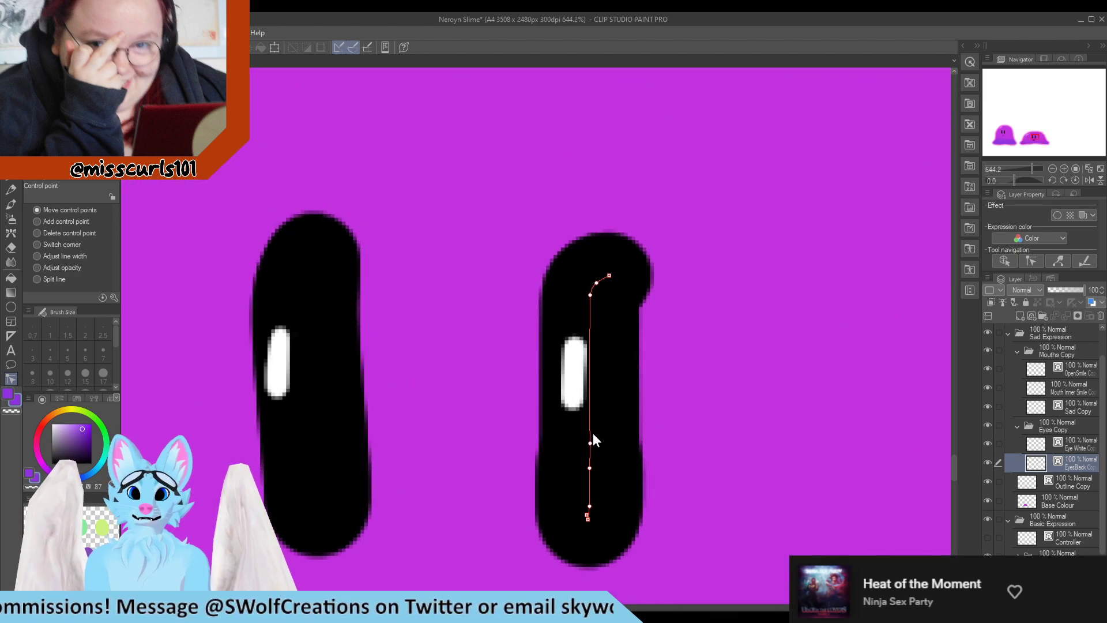
pyautogui.moveTo(589, 442); pyautogui.dragTo(588, 444)
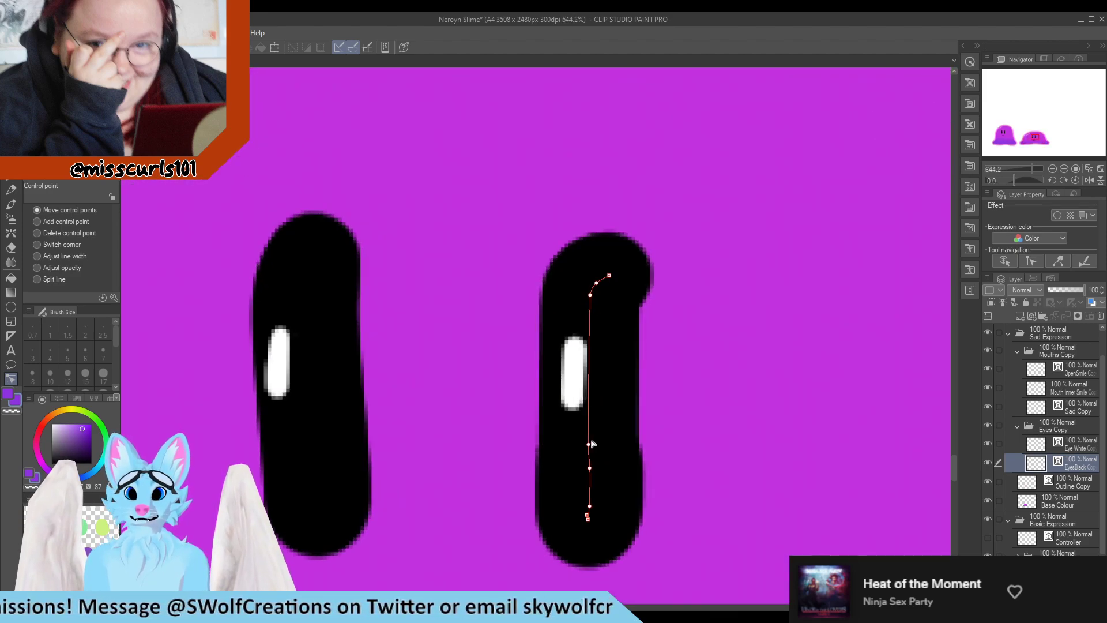
pyautogui.moveTo(589, 315)
pyautogui.mouseDown()
pyautogui.moveTo(619, 335)
pyautogui.moveTo(562, 398)
pyautogui.moveTo(575, 426)
pyautogui.mouseUp()
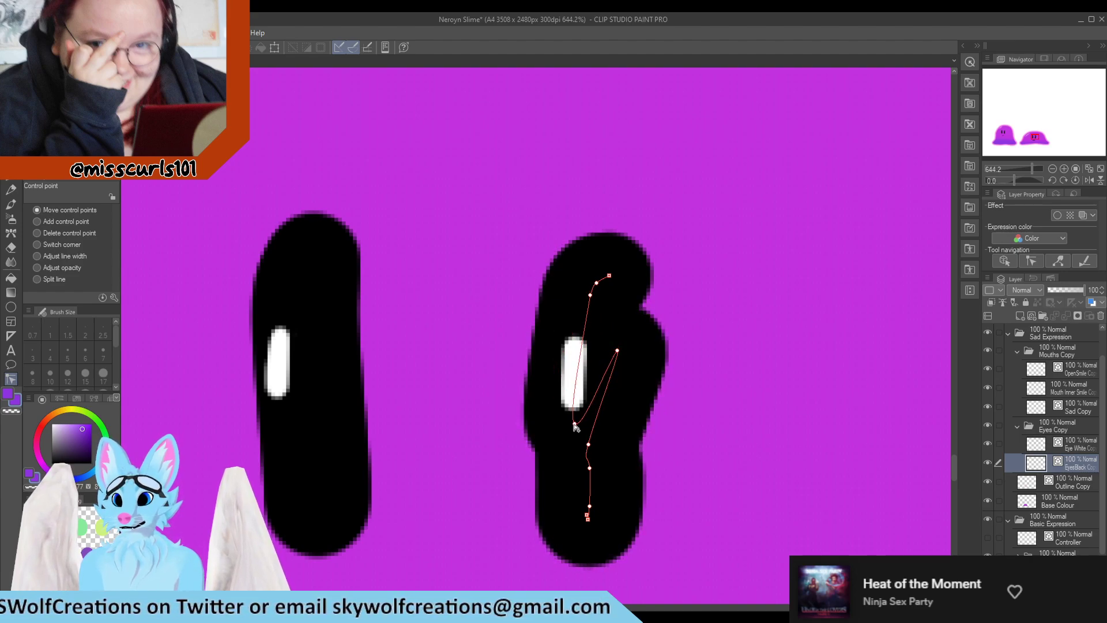
pyautogui.moveTo(616, 349); pyautogui.dragTo(617, 341)
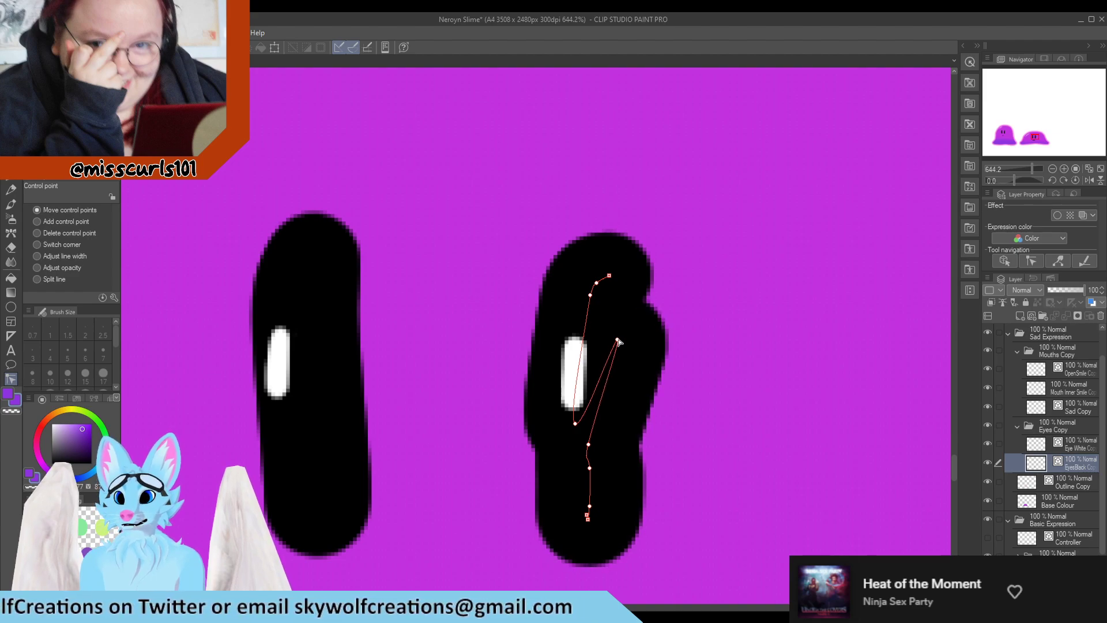
pyautogui.moveTo(599, 425)
pyautogui.mouseDown()
pyautogui.moveTo(618, 436)
pyautogui.moveTo(579, 451)
pyautogui.mouseUp()
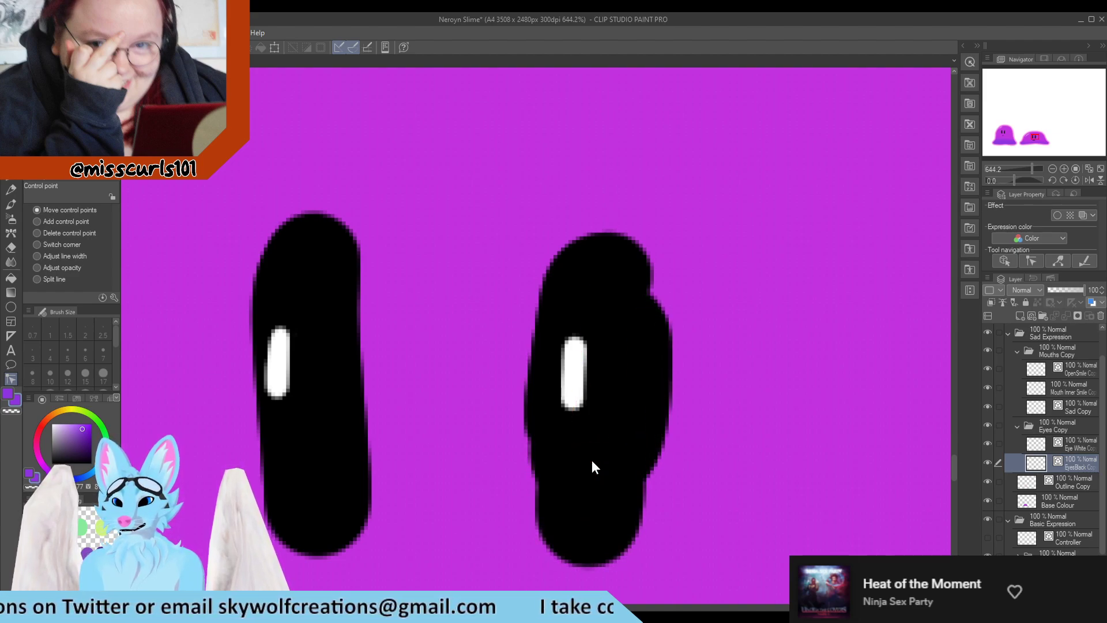
pyautogui.hotkey('ctrl', 'z')
pyautogui.hotkey('ctrl', 'z')
pyautogui.hotkey('ctrl', 'z')
pyautogui.hotkey('ctrl', 'z')
pyautogui.hotkey('ctrl', 'z')
pyautogui.hotkey('ctrl', 'z')
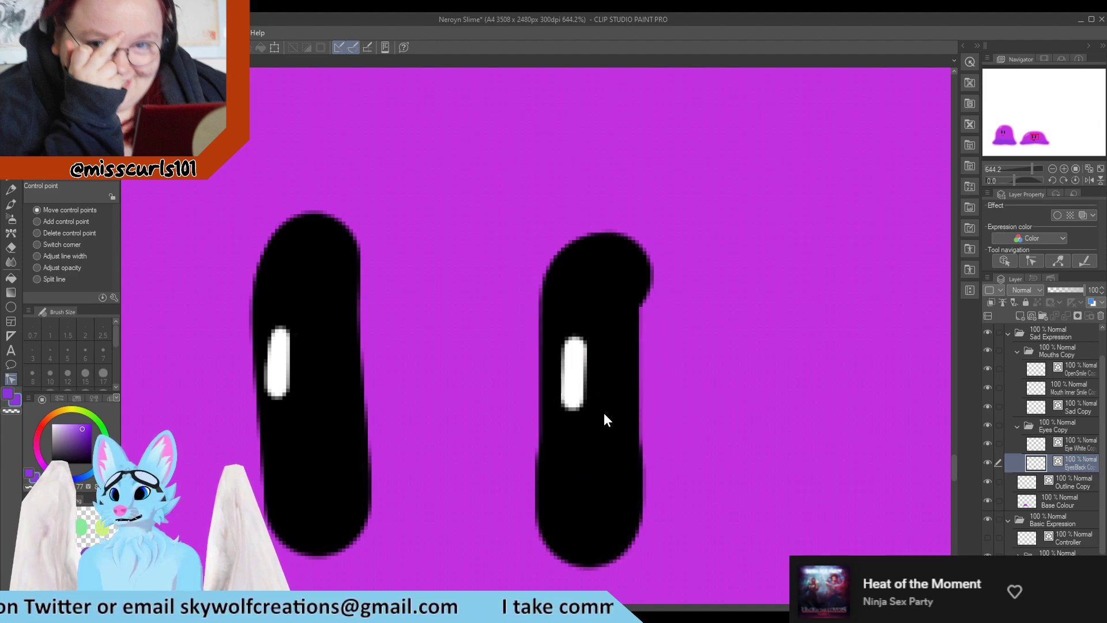
# Paint over the notch at the top of the right eye with the Turnip pen
pyautogui.scroll(-5, 599, 410)
pyautogui.scroll(5, 662, 438)
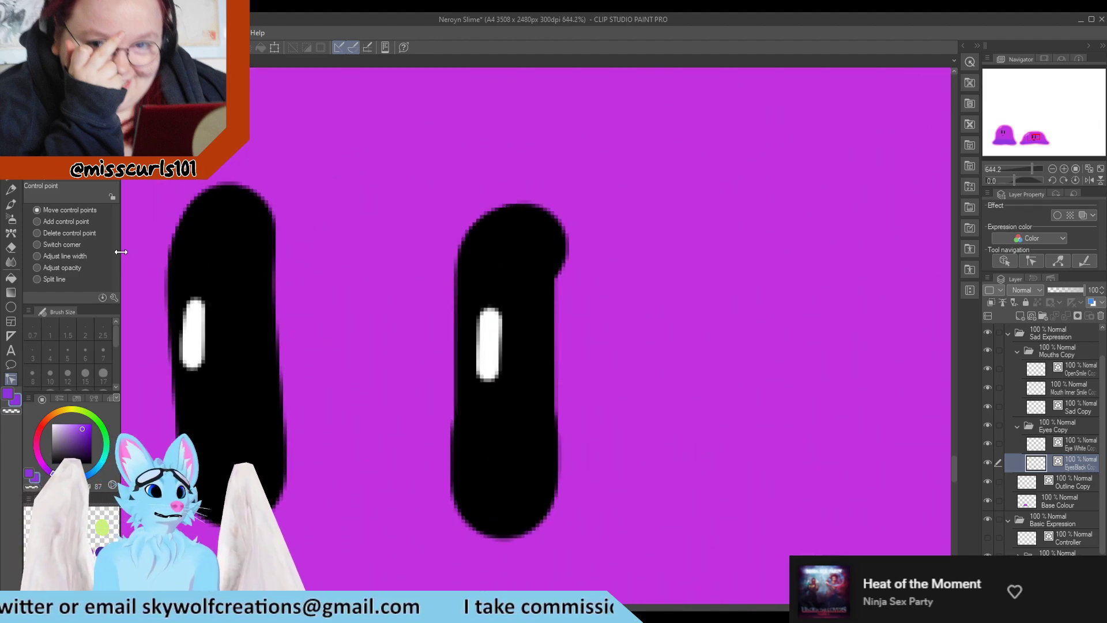
pyautogui.click(11, 203)
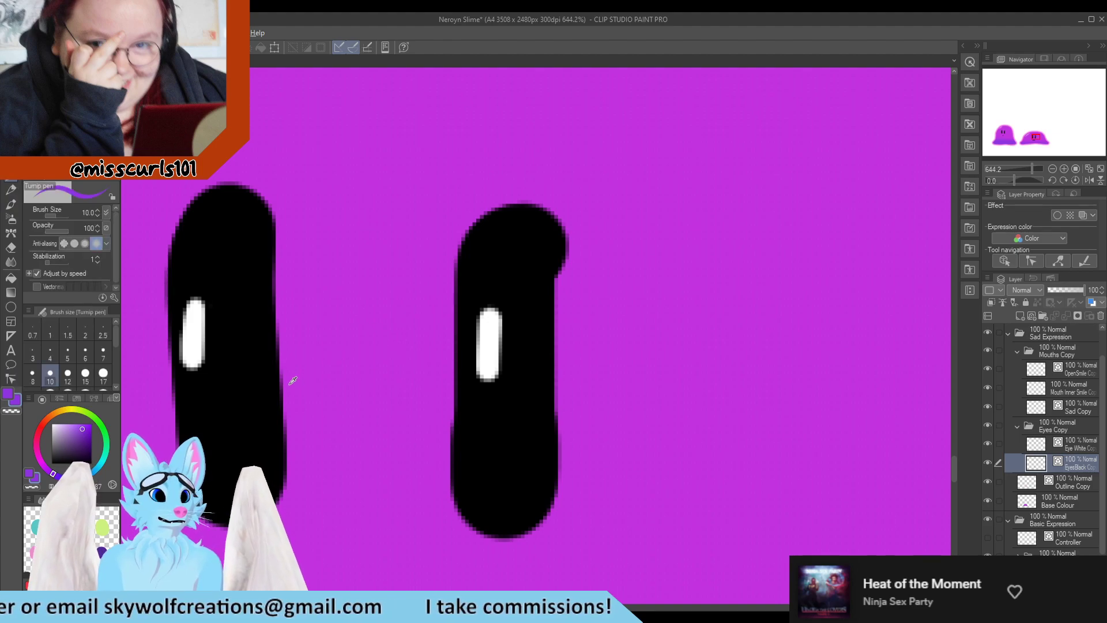
pyautogui.keyDown('alt'); pyautogui.click(258, 381); pyautogui.keyUp('alt')
pyautogui.moveTo(545, 271)
pyautogui.mouseDown()
pyautogui.moveTo(560, 430)
pyautogui.moveTo(530, 499)
pyautogui.moveTo(545, 496)
pyautogui.moveTo(569, 433)
pyautogui.moveTo(555, 492)
pyautogui.moveTo(519, 516)
pyautogui.moveTo(551, 498)
pyautogui.moveTo(569, 453)
pyautogui.moveTo(558, 283)
pyautogui.moveTo(536, 250)
pyautogui.mouseUp()
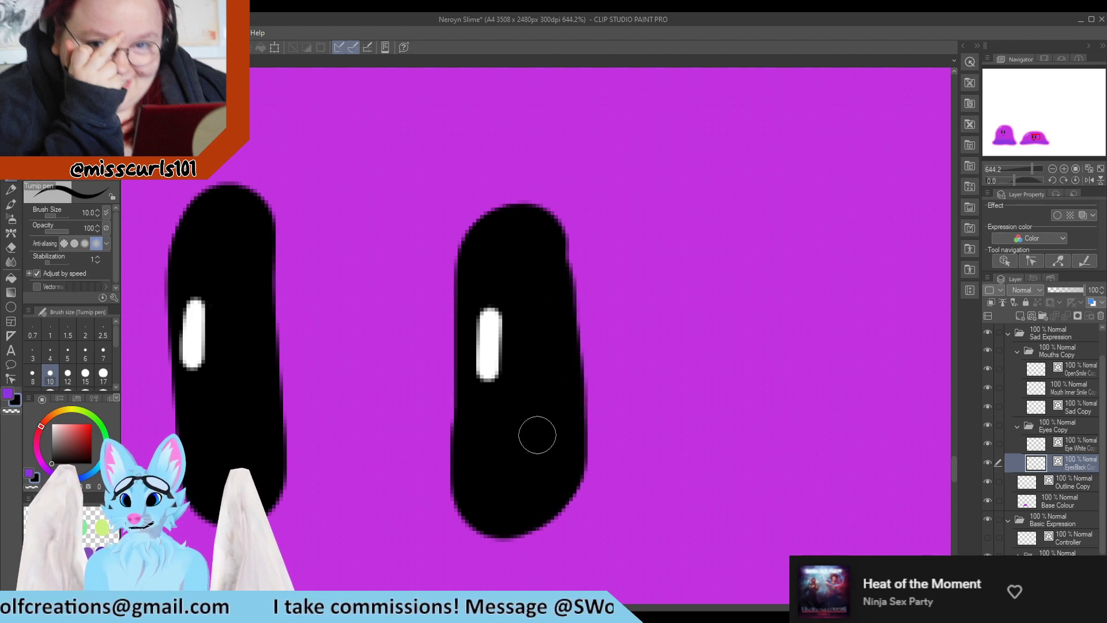
pyautogui.press('e')
pyautogui.moveTo(501, 207); pyautogui.dragTo(455, 288)
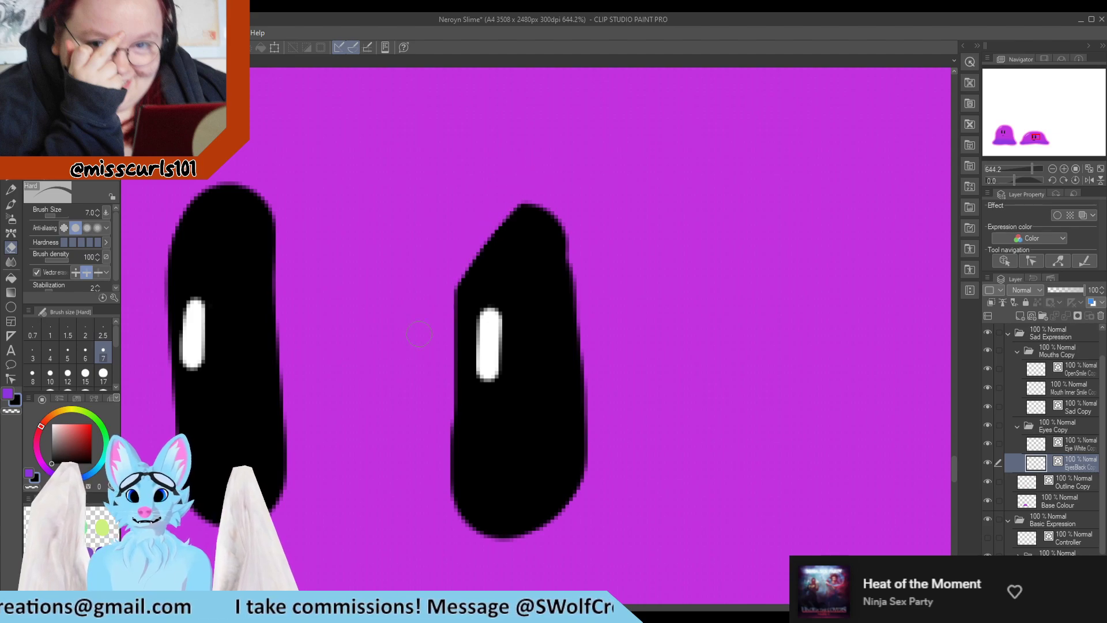
pyautogui.hotkey('ctrl', 'z')
pyautogui.hotkey('ctrl', 'z')
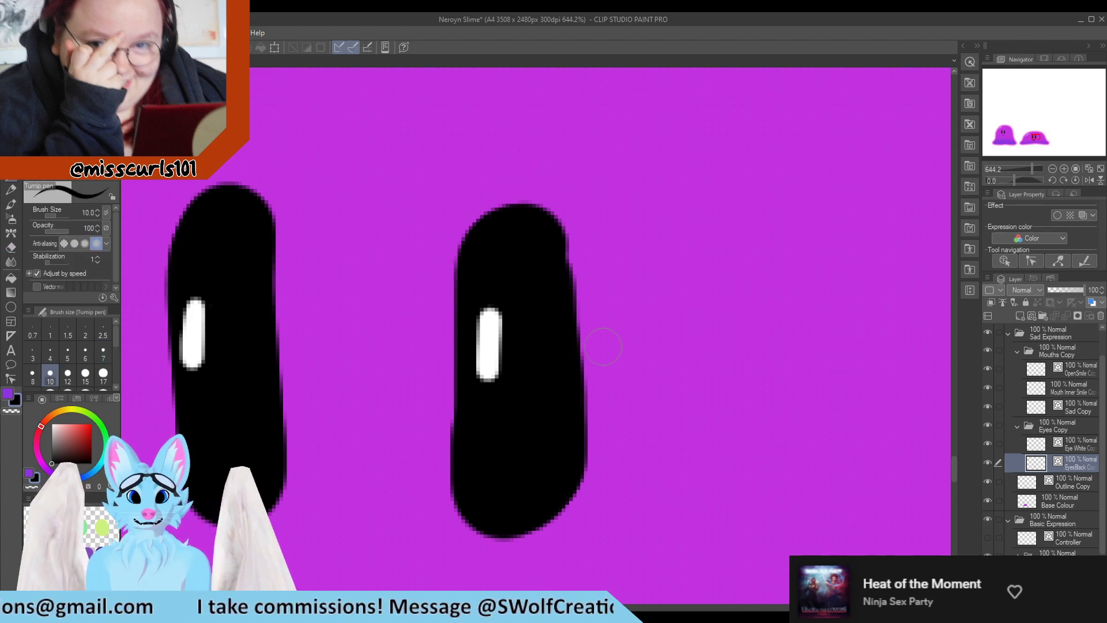
pyautogui.moveTo(567, 249); pyautogui.dragTo(539, 199)
pyautogui.moveTo(577, 291); pyautogui.dragTo(513, 202)
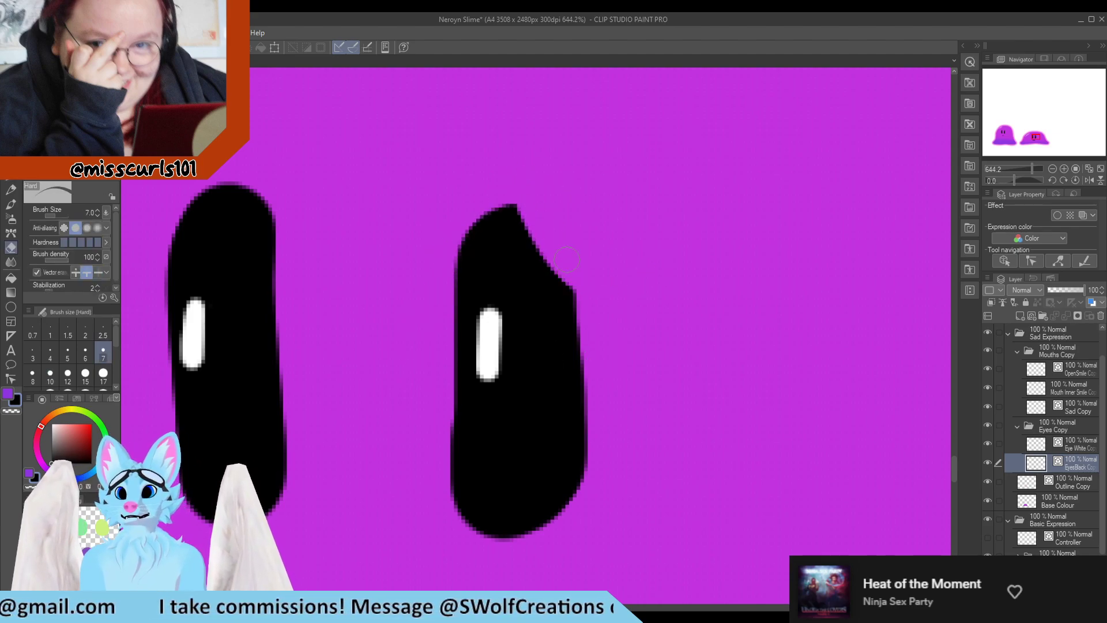
pyautogui.moveTo(578, 316); pyautogui.dragTo(506, 203)
pyautogui.hotkey('ctrl', 'z')
pyautogui.press('p')
pyautogui.scroll(-6, 586, 254)
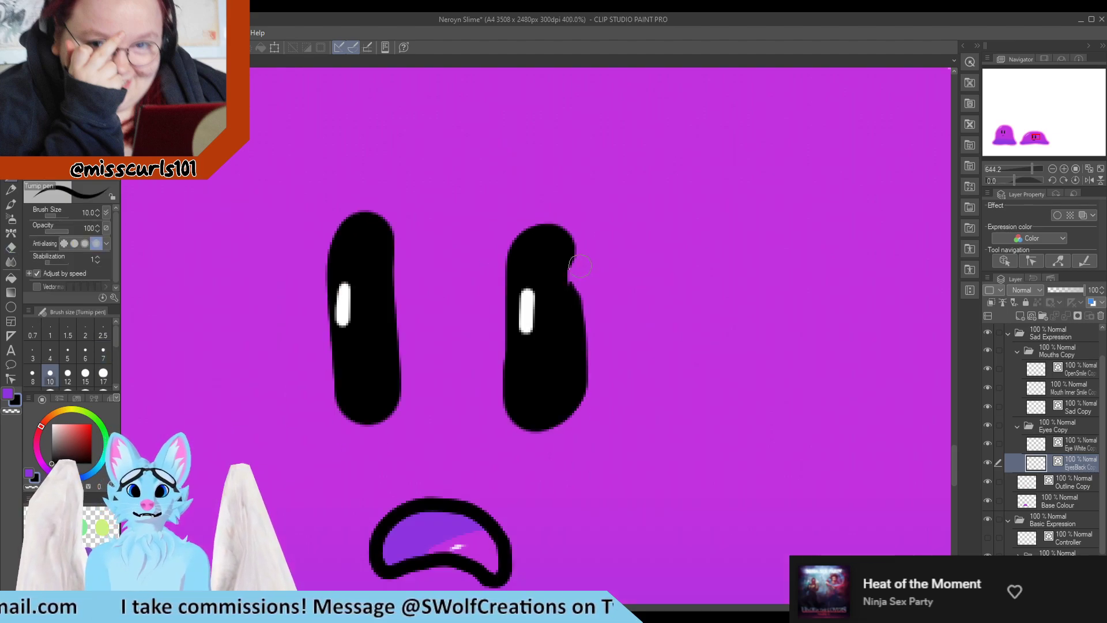
pyautogui.scroll(8, 545, 241)
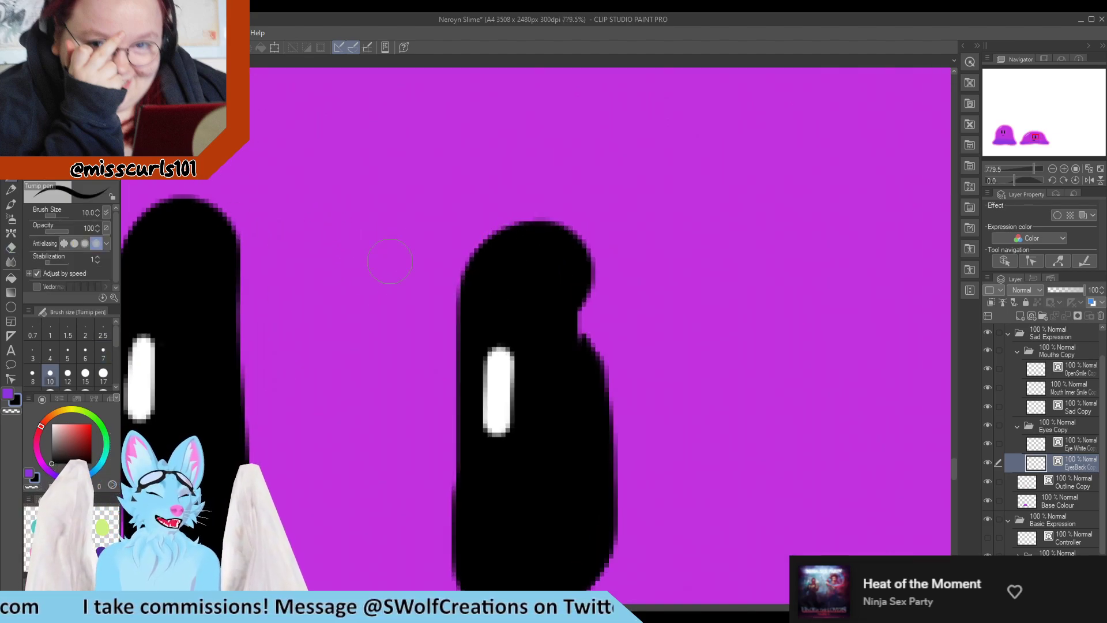
pyautogui.scroll(-5, 366, 230)
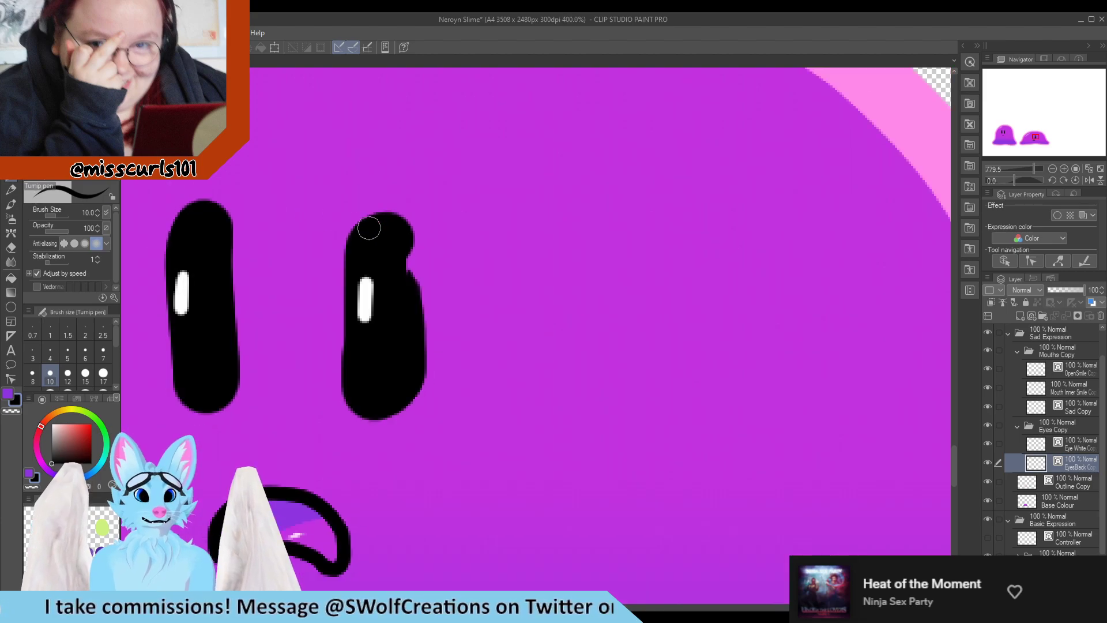
pyautogui.scroll(3, 419, 255)
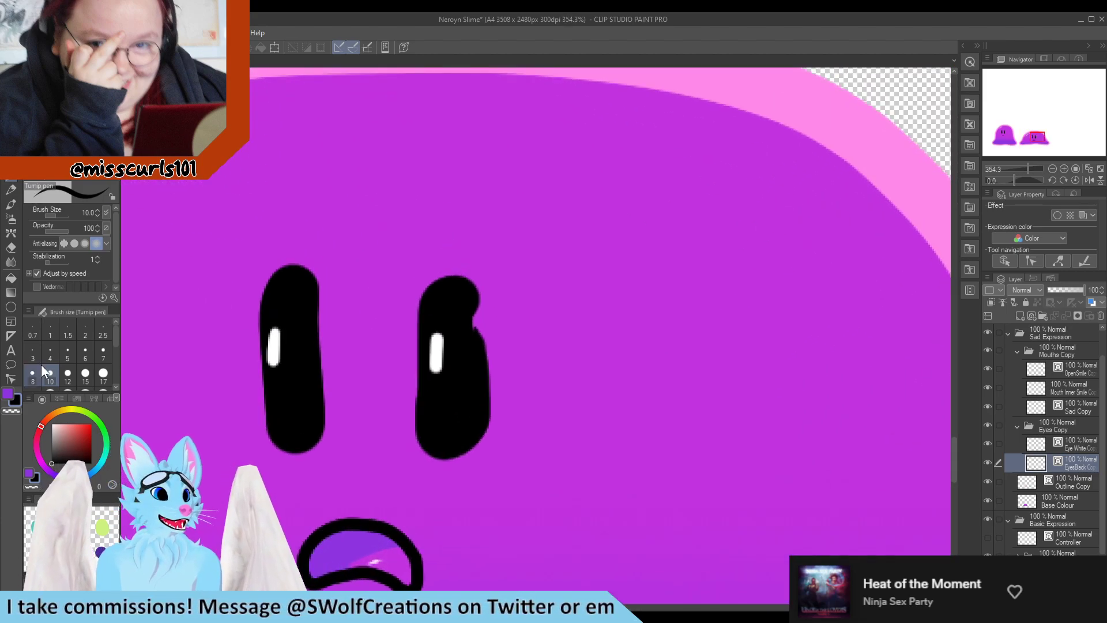
pyautogui.click(10, 379)
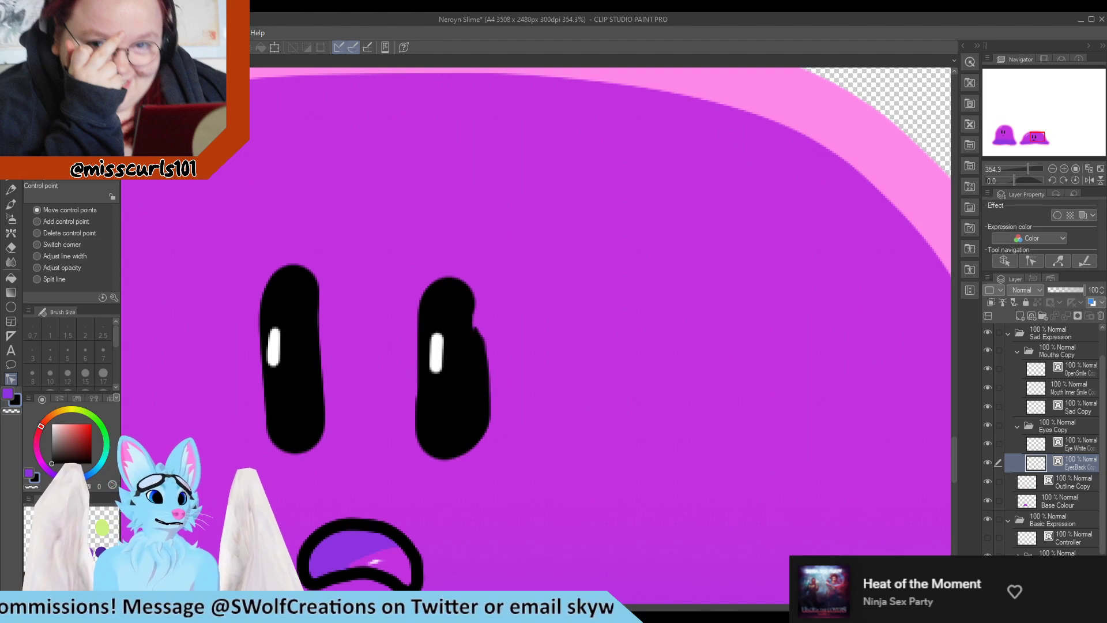
pyautogui.press('y')
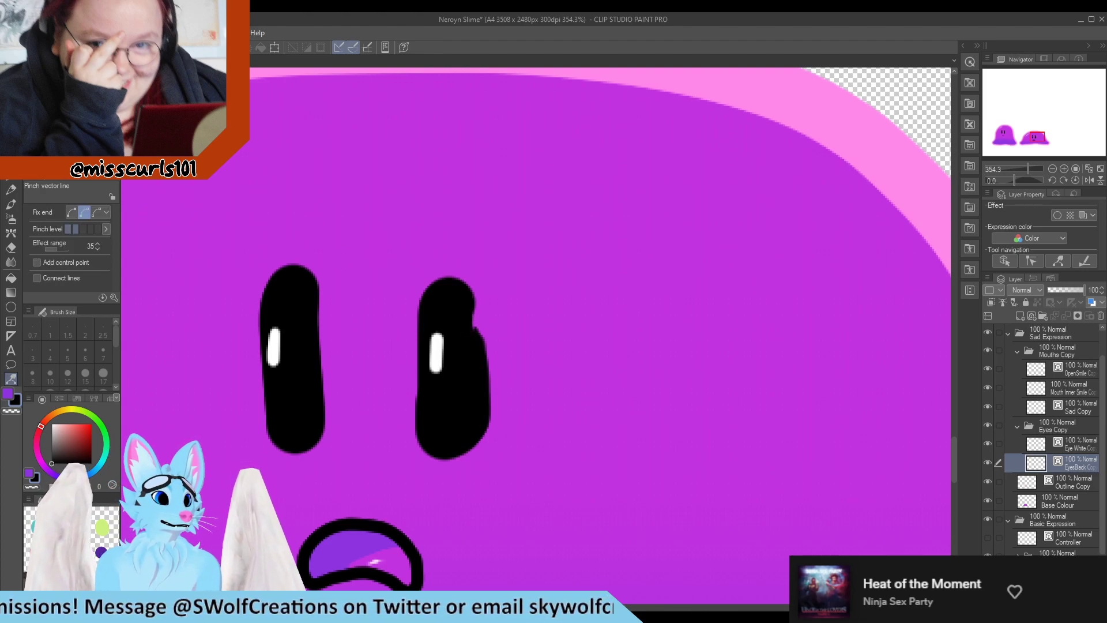
pyautogui.press('y')
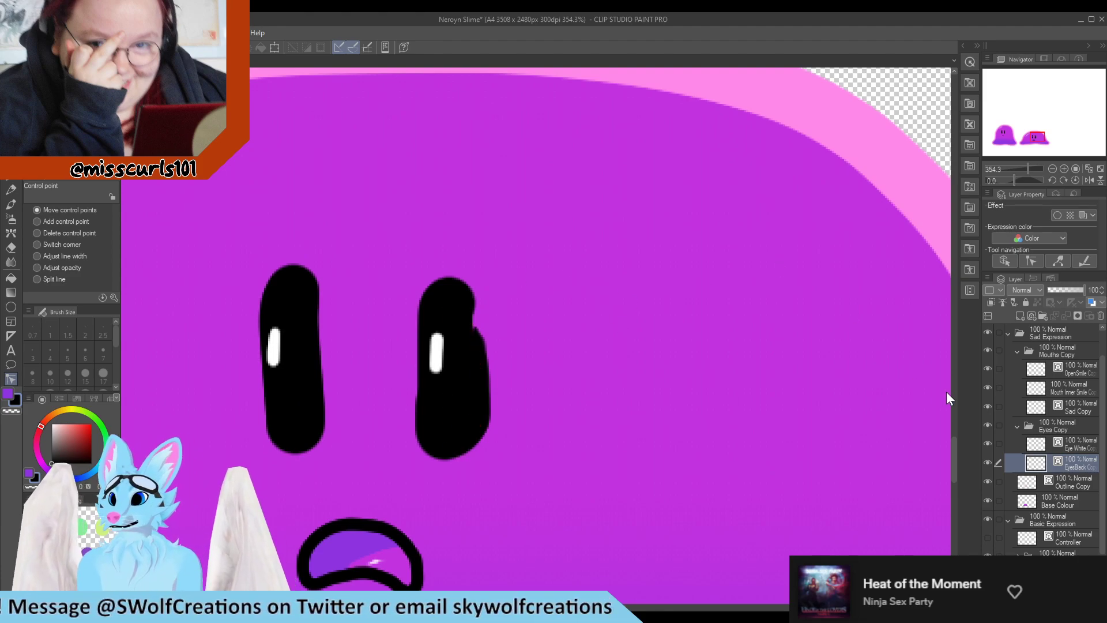
# Undo the recent edits to the right eye's shape
pyautogui.hotkey('ctrl', 'z')
pyautogui.hotkey('ctrl', 'z')
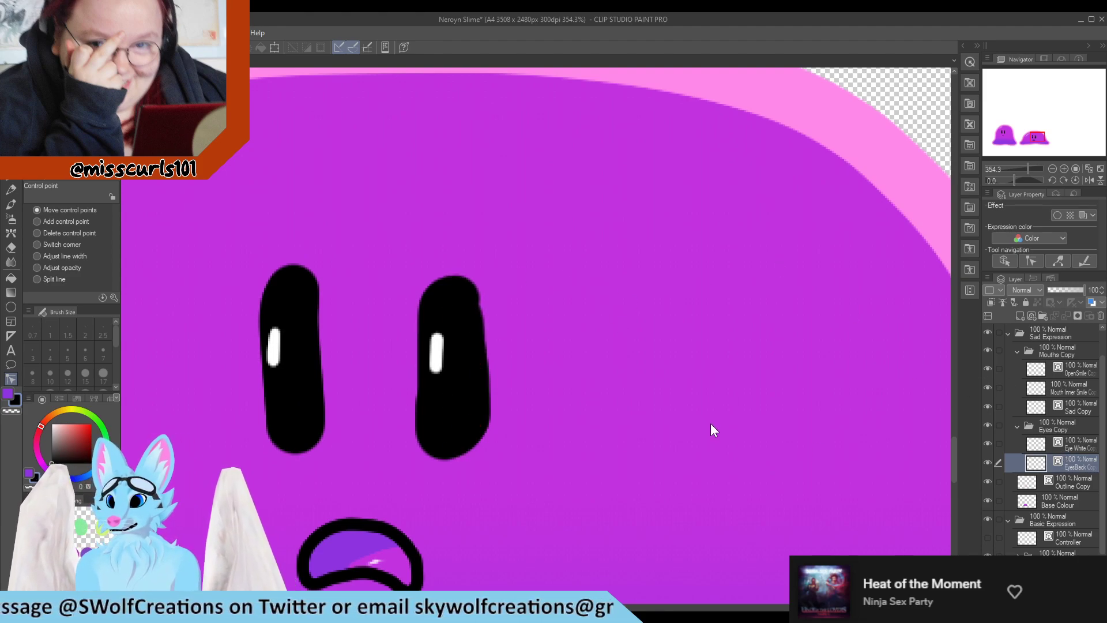
pyautogui.hotkey('ctrl', 'z')
pyautogui.hotkey('ctrl', 'z')
pyautogui.hotkey('ctrl', 'z')
pyautogui.hotkey('ctrl', 'z')
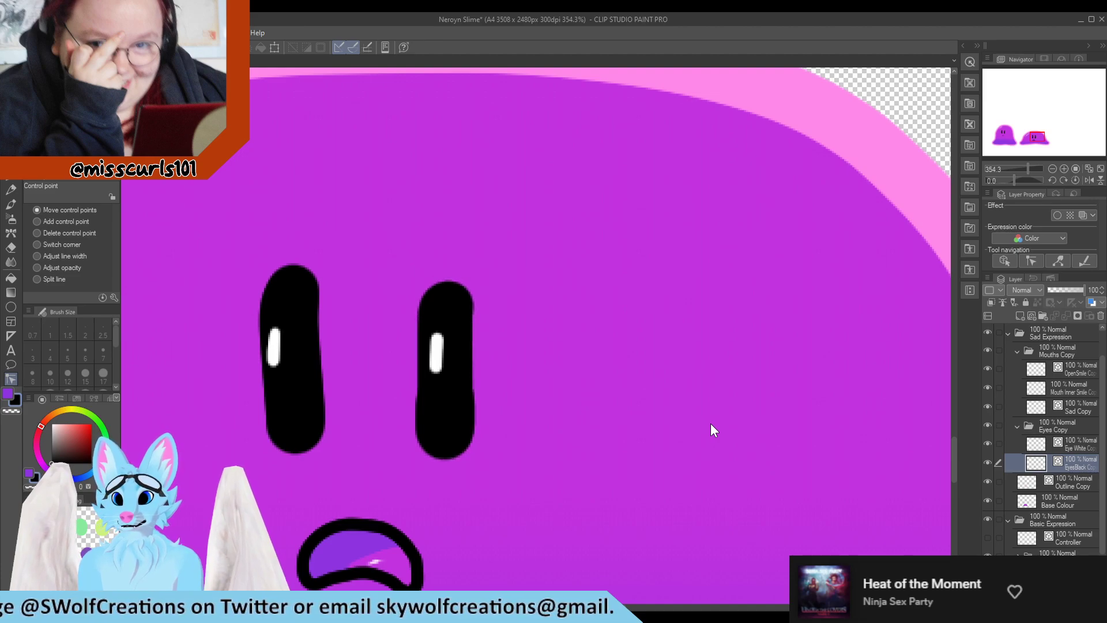
pyautogui.hotkey('ctrl', 'z')
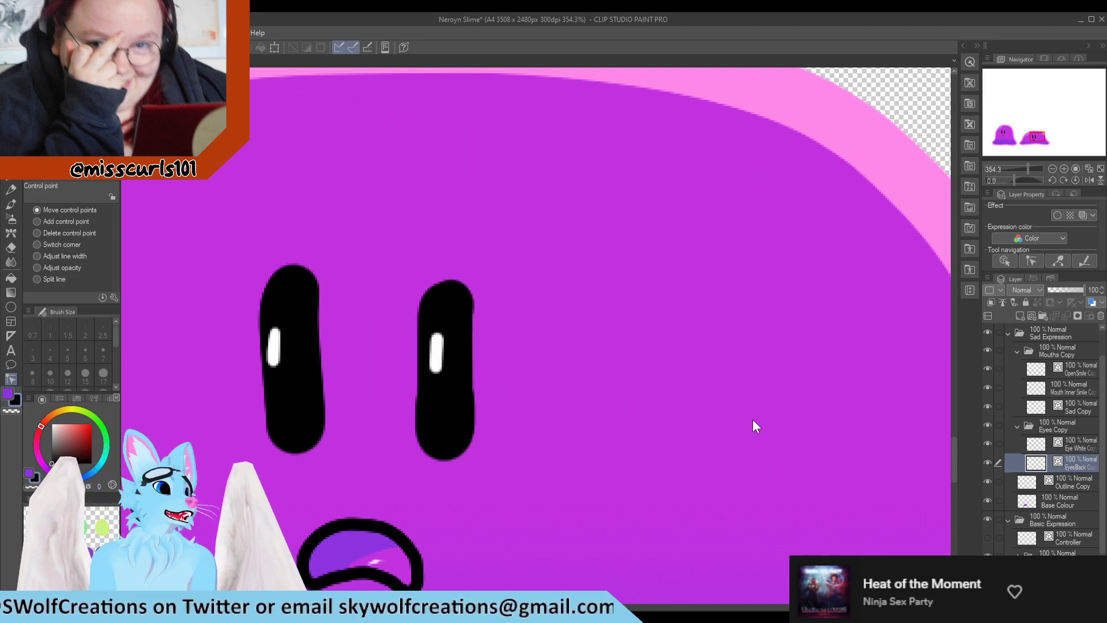
pyautogui.hotkey('ctrl', 'z')
# Hide and show the black eye copy layer to check the eyes
pyautogui.click(987, 463)
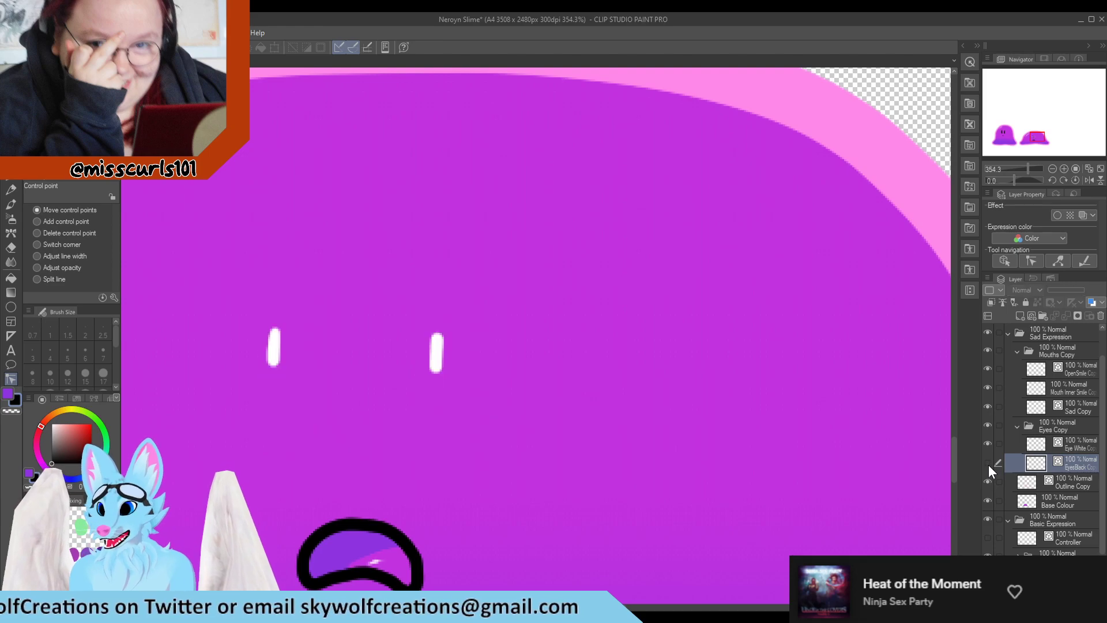
pyautogui.click(987, 463)
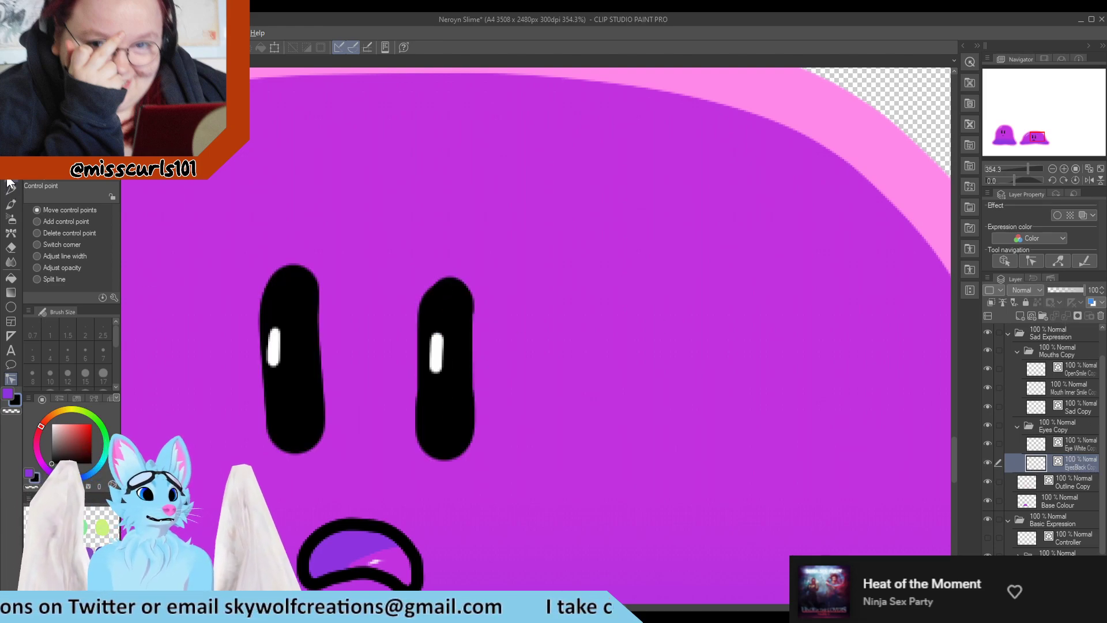
# Switch to the Turnip pen and hide the black eye copy layer
pyautogui.press('p')
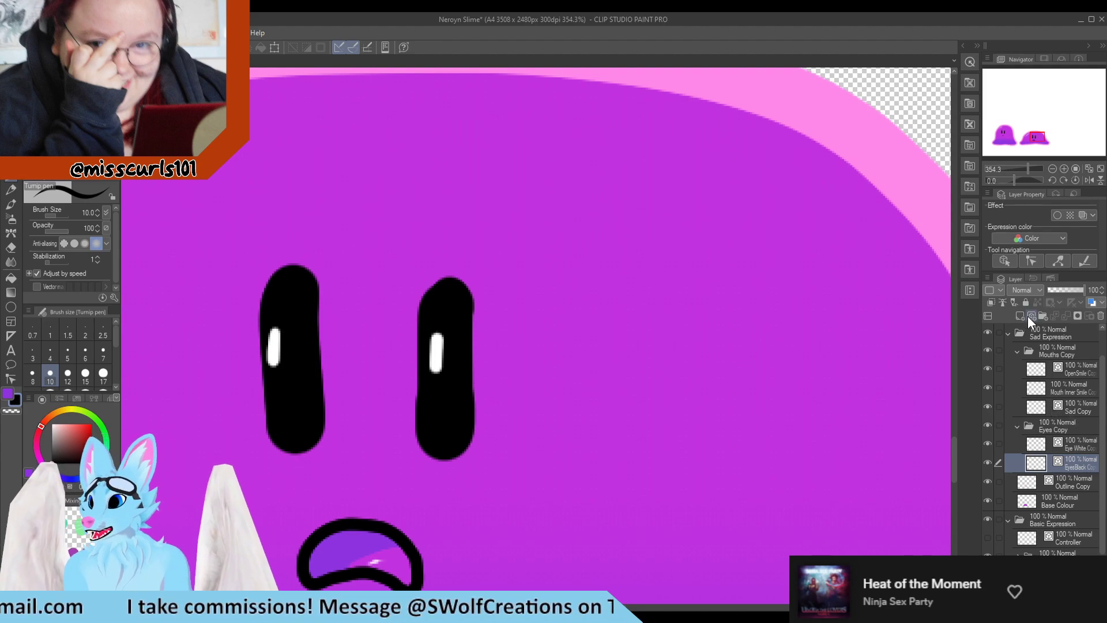
pyautogui.click(985, 463)
pyautogui.click(985, 463)
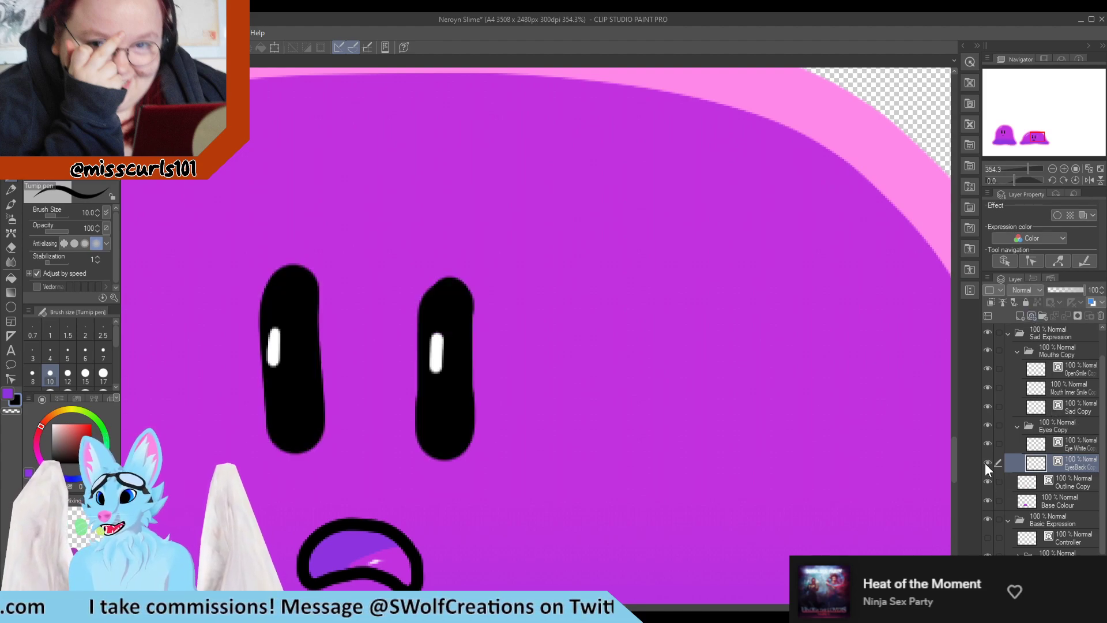
pyautogui.click(985, 463)
pyautogui.click(986, 463)
pyautogui.click(986, 463)
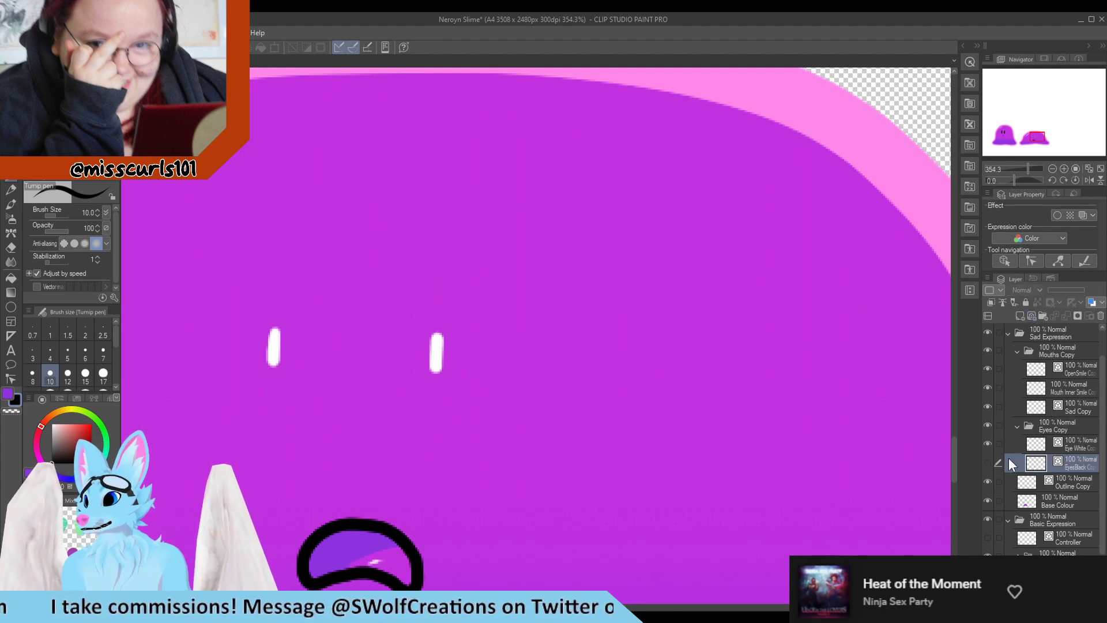
# Add a new layer and paint teardrop-shaped black eyes around both eye highlights
pyautogui.click(1020, 316)
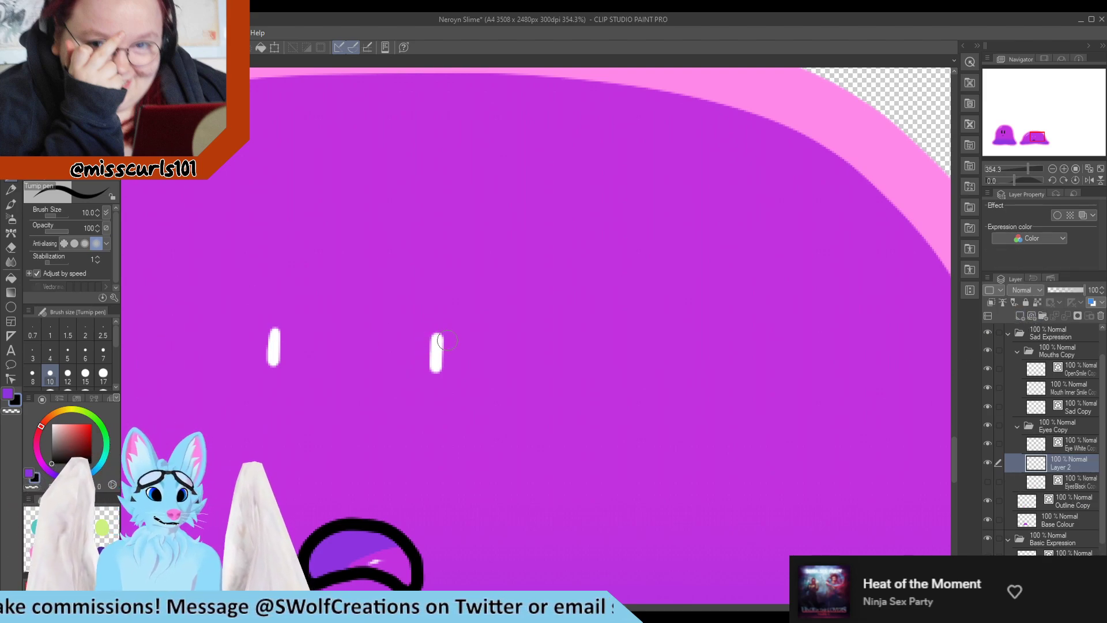
pyautogui.moveTo(436, 337)
pyautogui.mouseDown()
pyautogui.moveTo(434, 420)
pyautogui.moveTo(469, 397)
pyautogui.moveTo(437, 337)
pyautogui.moveTo(441, 409)
pyautogui.moveTo(453, 358)
pyautogui.moveTo(447, 421)
pyautogui.mouseUp()
pyautogui.moveTo(275, 329)
pyautogui.mouseDown()
pyautogui.moveTo(281, 424)
pyautogui.moveTo(269, 424)
pyautogui.moveTo(258, 384)
pyautogui.moveTo(270, 327)
pyautogui.moveTo(273, 403)
pyautogui.mouseUp()
pyautogui.hotkey('ctrl', 'z')
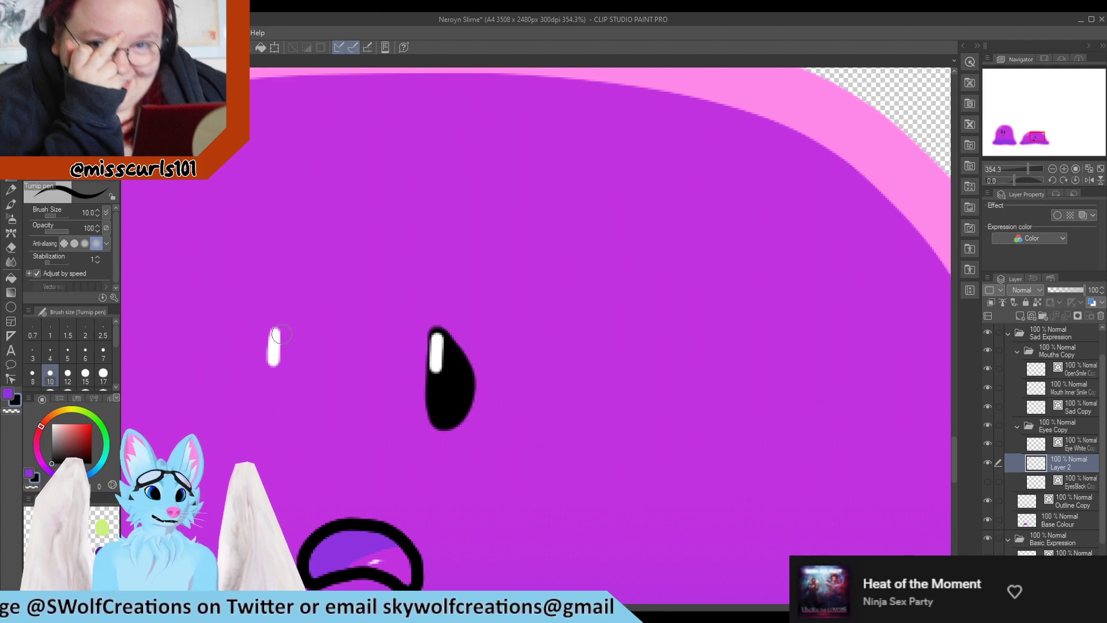
pyautogui.moveTo(277, 333)
pyautogui.mouseDown()
pyautogui.moveTo(270, 414)
pyautogui.moveTo(249, 403)
pyautogui.moveTo(252, 367)
pyautogui.moveTo(275, 332)
pyautogui.moveTo(268, 397)
pyautogui.moveTo(270, 367)
pyautogui.mouseUp()
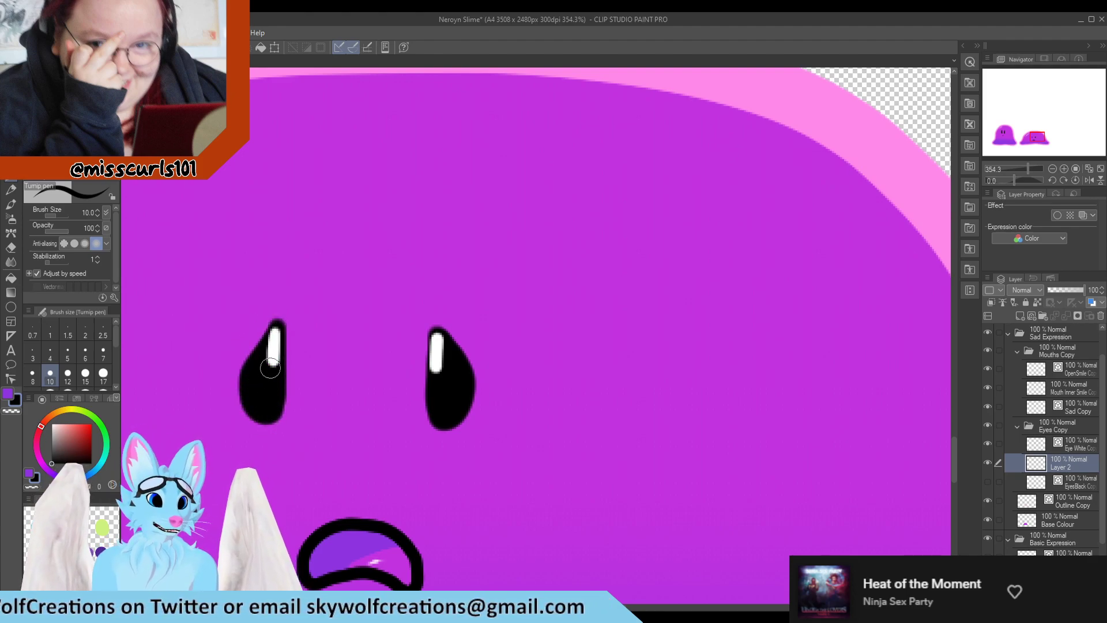
# Undo the teardrop eyes and repaint both eyes on the new layer
pyautogui.scroll(-8, 269, 367)
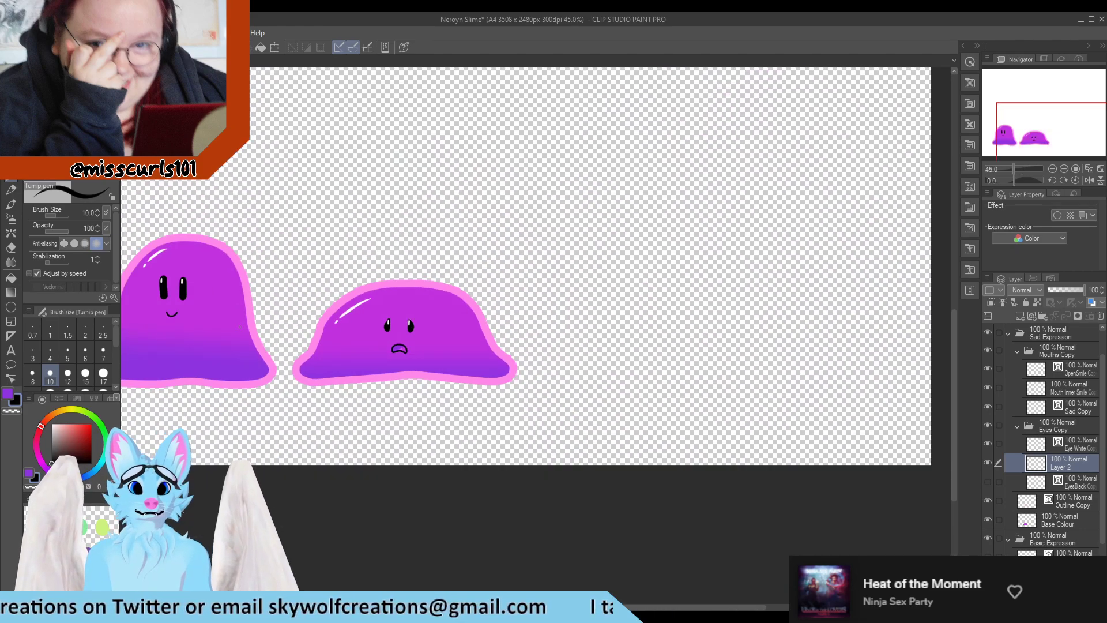
pyautogui.scroll(5, 346, 340)
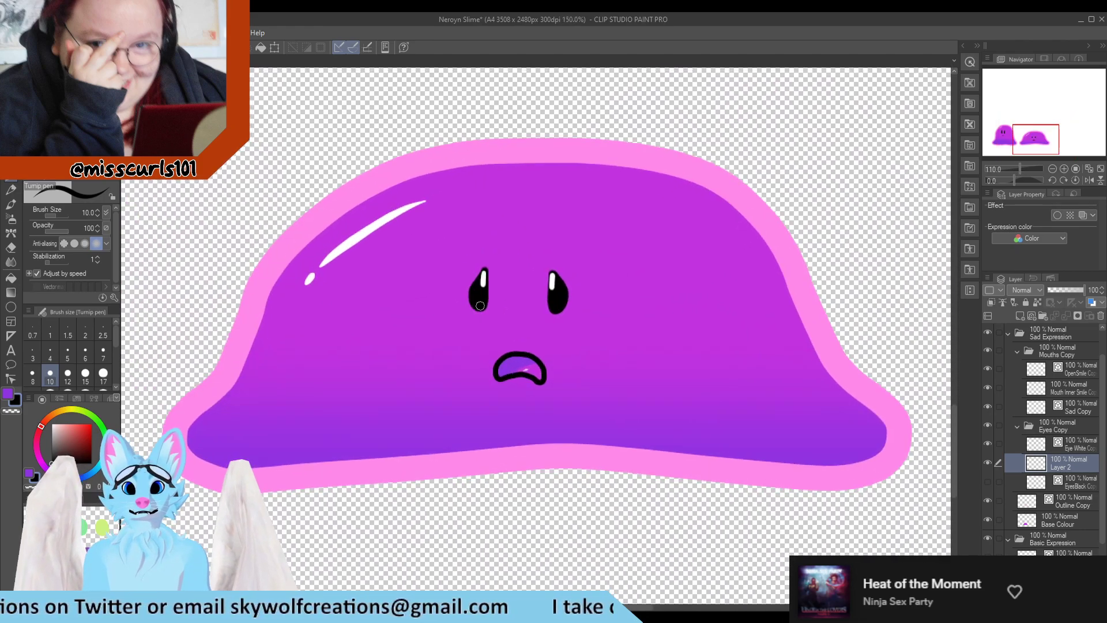
pyautogui.scroll(2, 480, 305)
pyautogui.scroll(-4, 534, 305)
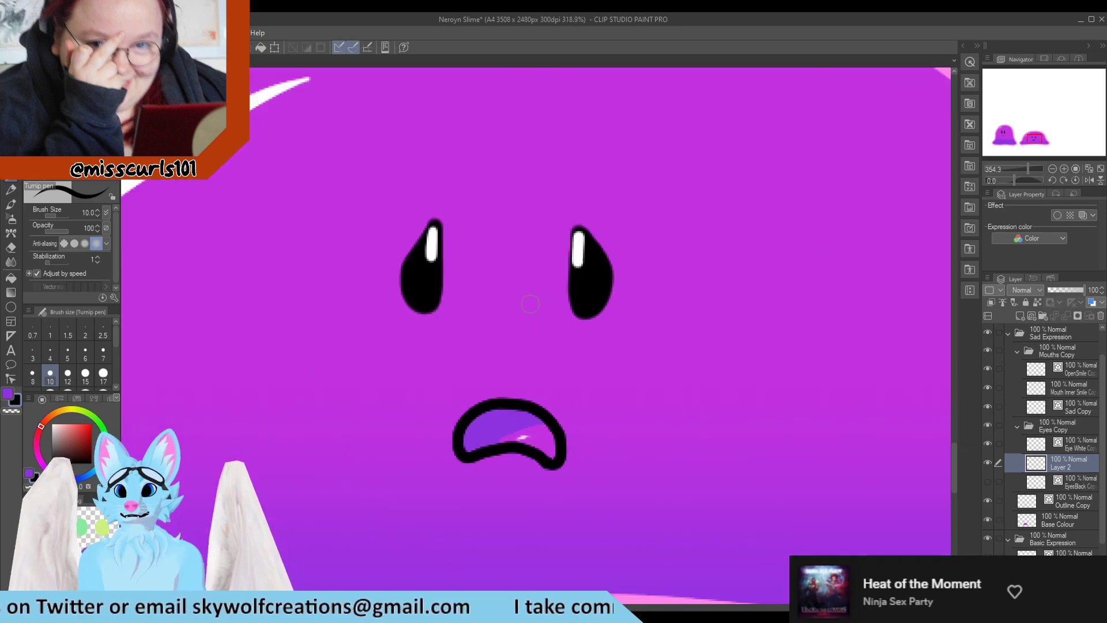
pyautogui.scroll(4, 510, 247)
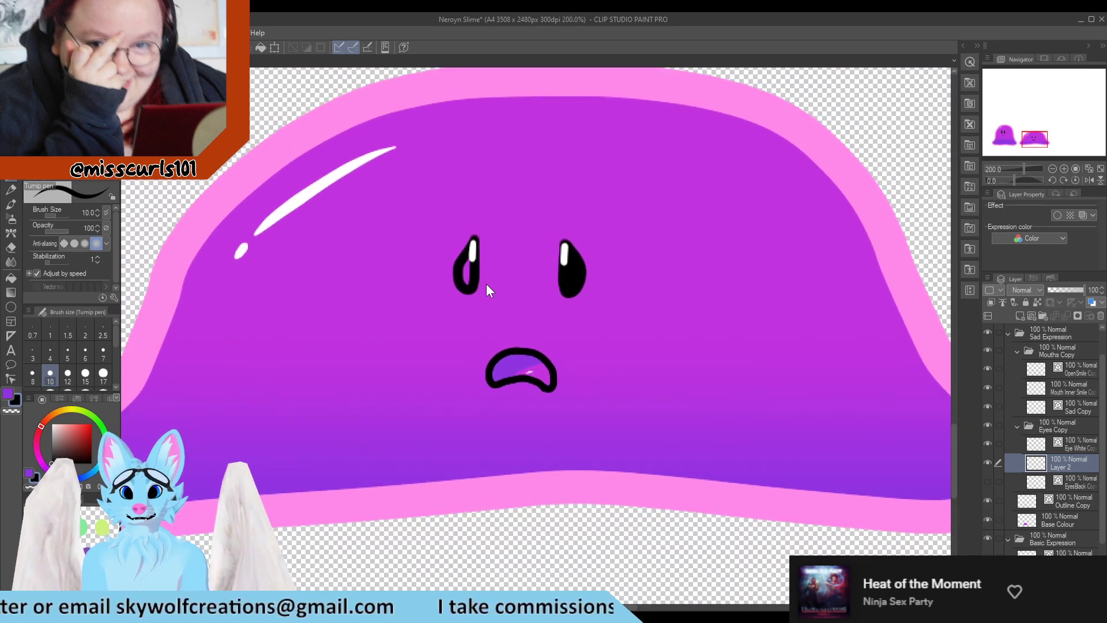
pyautogui.hotkey('ctrl', 'z')
pyautogui.hotkey('ctrl', 'z')
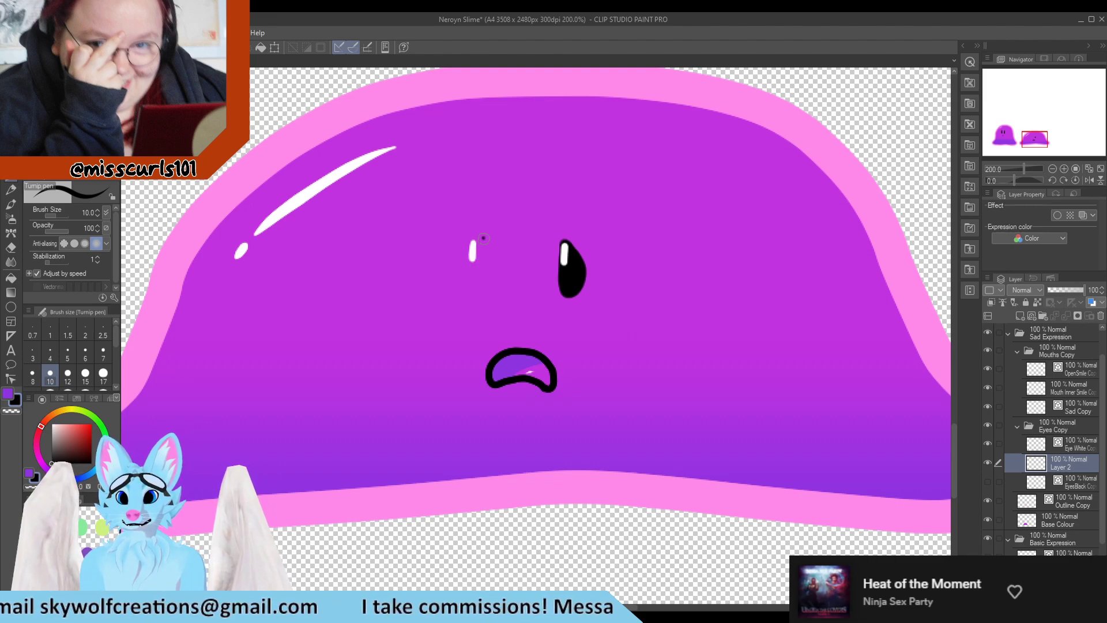
pyautogui.moveTo(483, 238)
pyautogui.mouseDown()
pyautogui.moveTo(485, 284)
pyautogui.moveTo(460, 291)
pyautogui.moveTo(466, 245)
pyautogui.moveTo(484, 237)
pyautogui.moveTo(487, 264)
pyautogui.mouseUp()
pyautogui.moveTo(564, 243)
pyautogui.mouseDown()
pyautogui.moveTo(564, 290)
pyautogui.moveTo(565, 236)
pyautogui.moveTo(579, 266)
pyautogui.mouseUp()
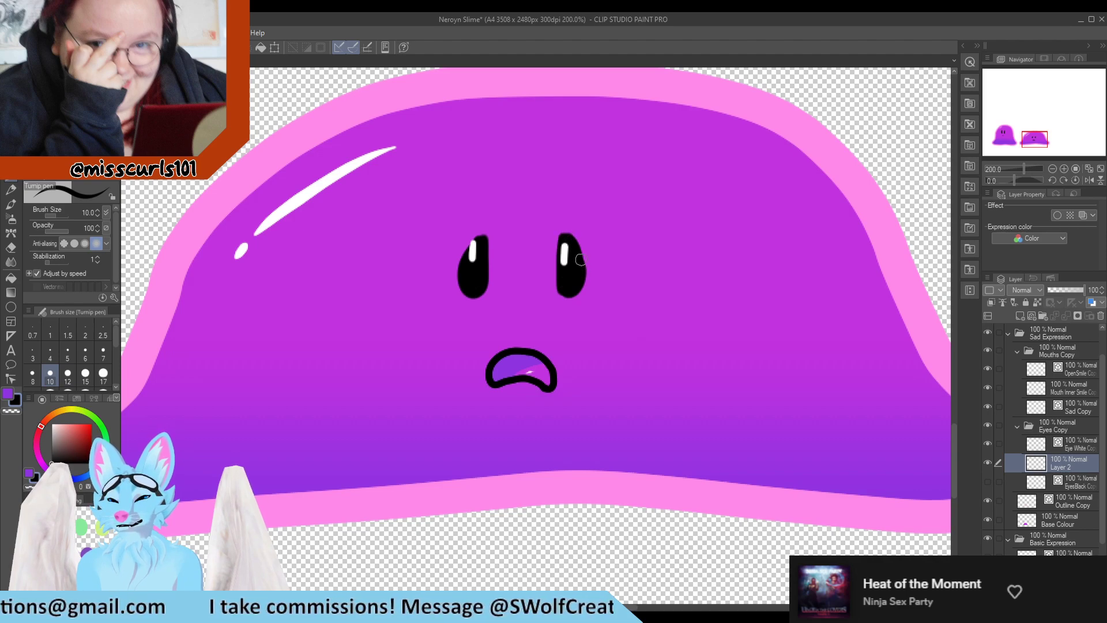
# Reshape the top of the left eye, alternating between the Turnip pen and the eraser
pyautogui.press('e')
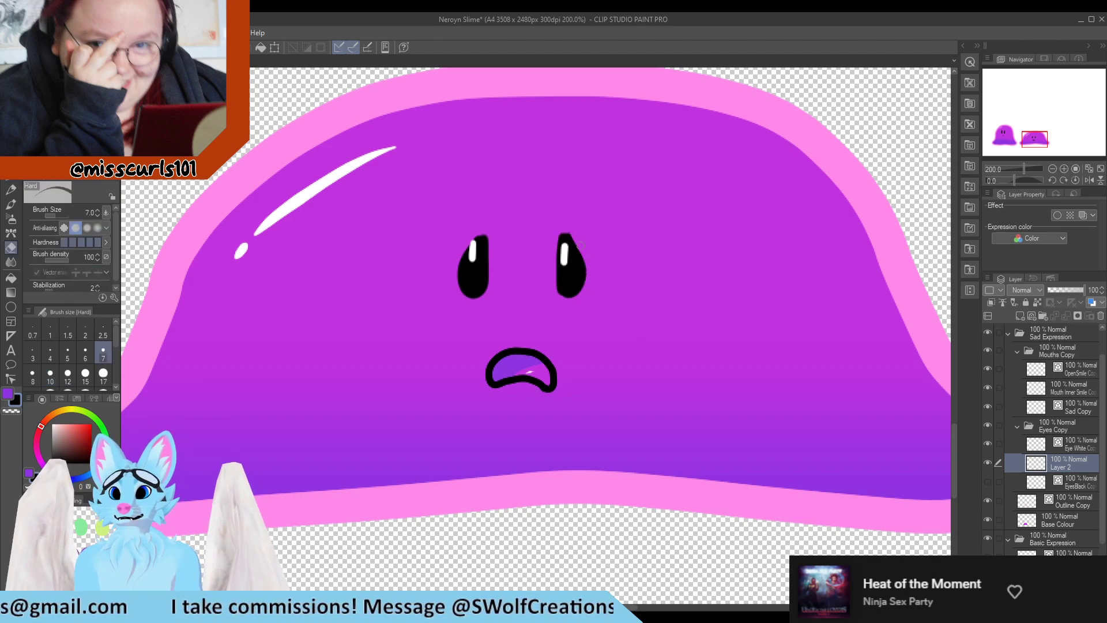
pyautogui.press('p')
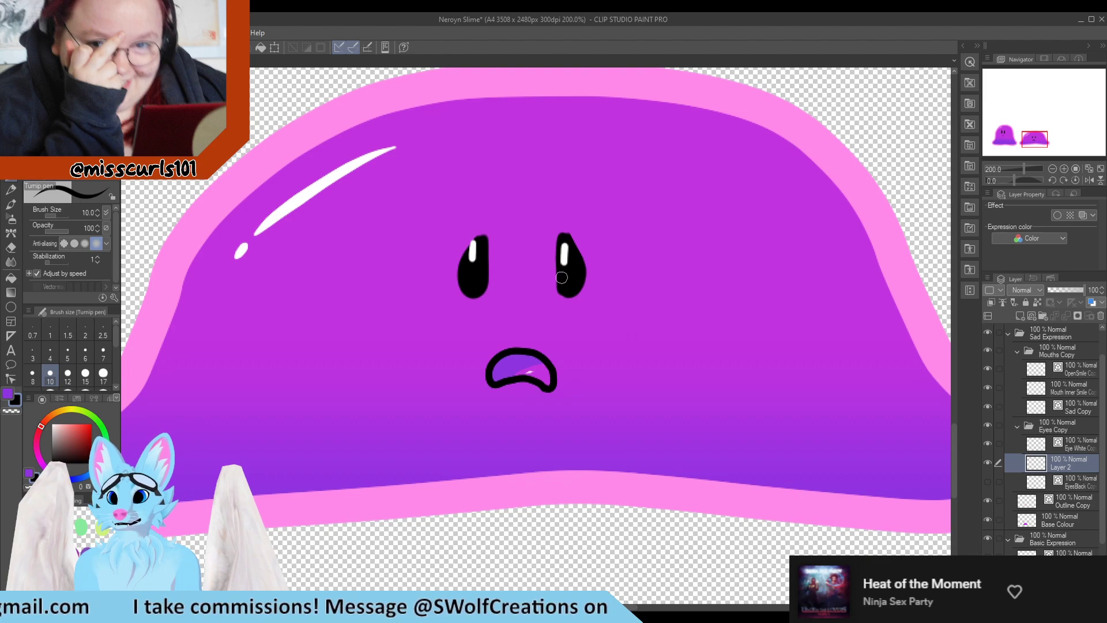
pyautogui.press('e')
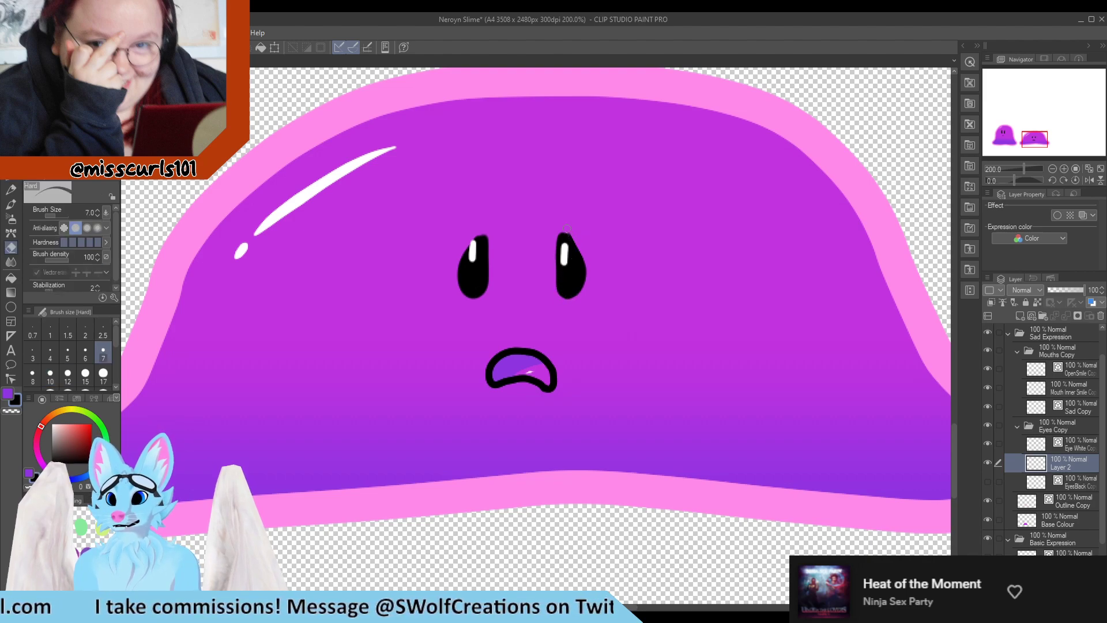
pyautogui.press('p')
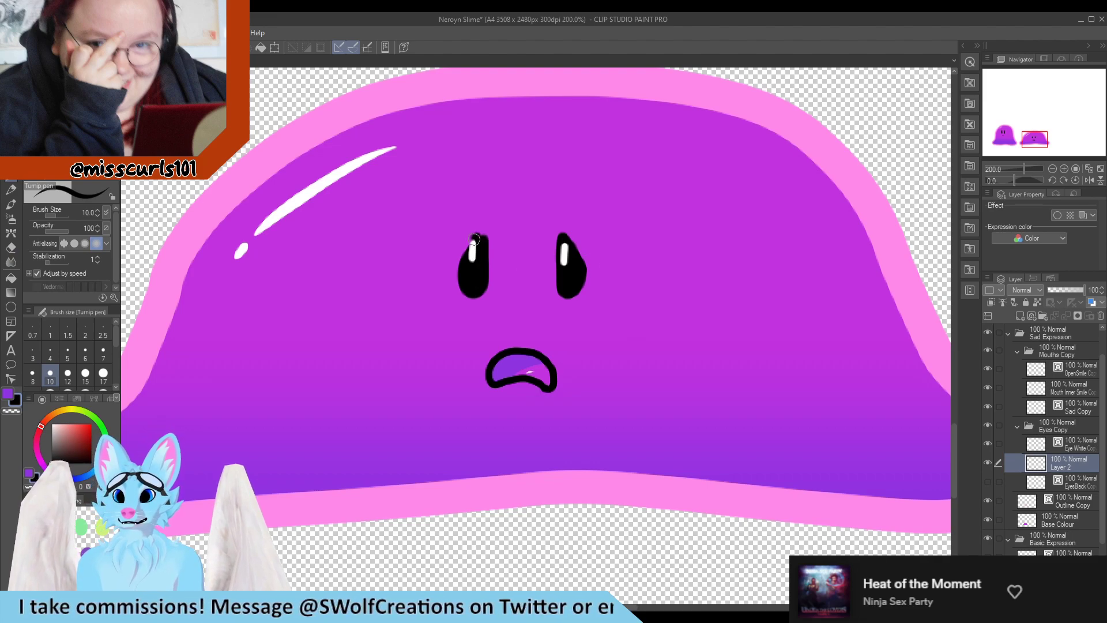
pyautogui.moveTo(481, 230); pyautogui.dragTo(462, 265)
pyautogui.press('e')
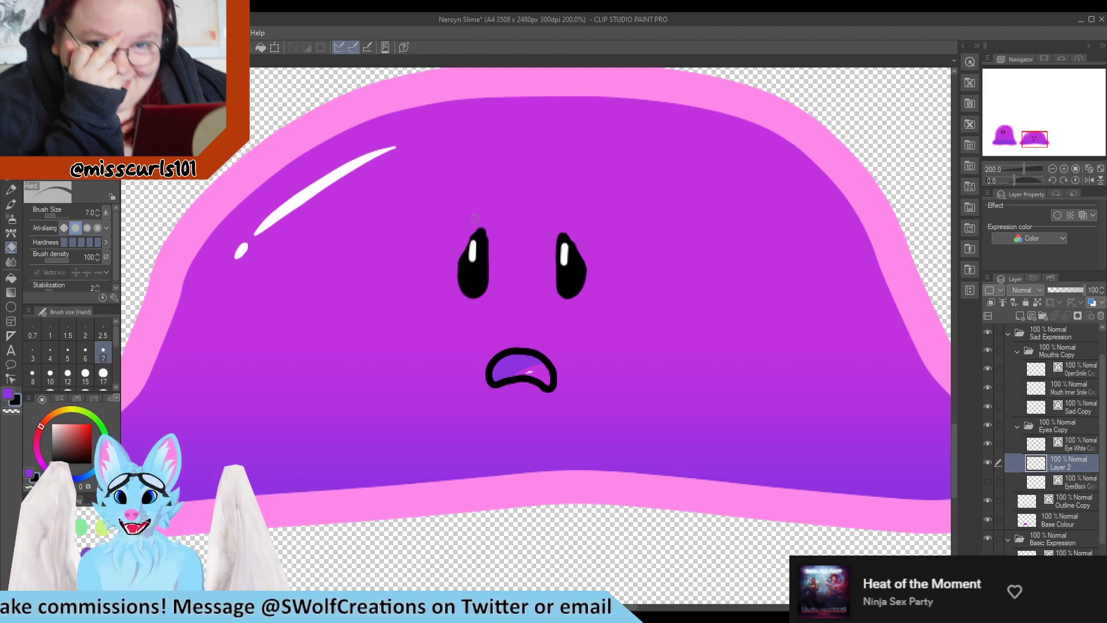
pyautogui.press('p')
pyautogui.press('e')
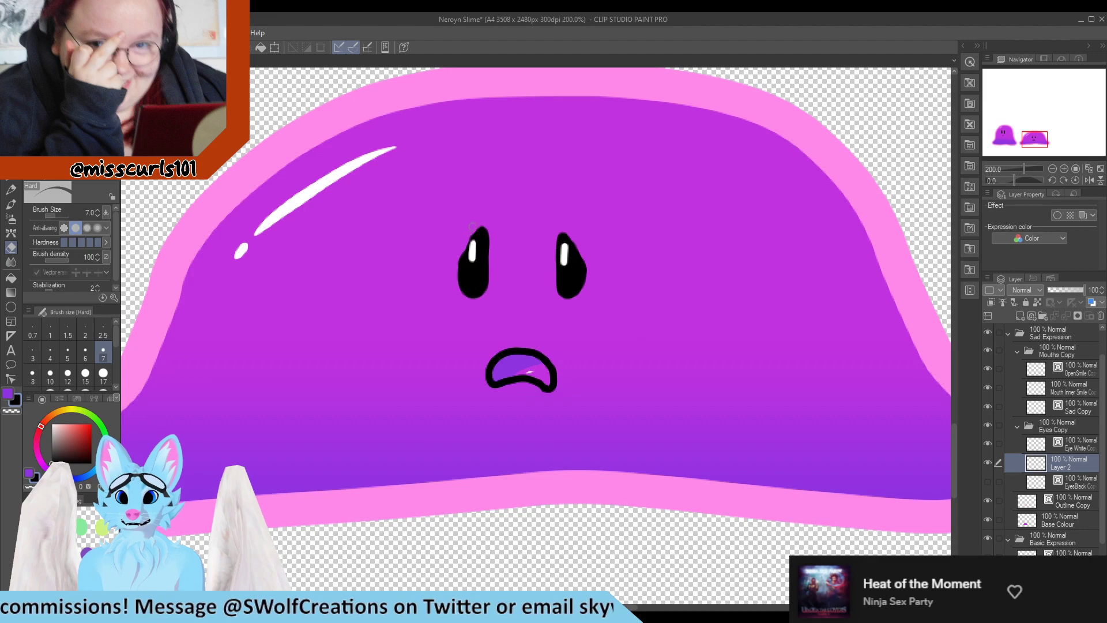
pyautogui.press('p')
pyautogui.press('e')
pyautogui.moveTo(489, 224); pyautogui.dragTo(488, 301)
pyautogui.press('p')
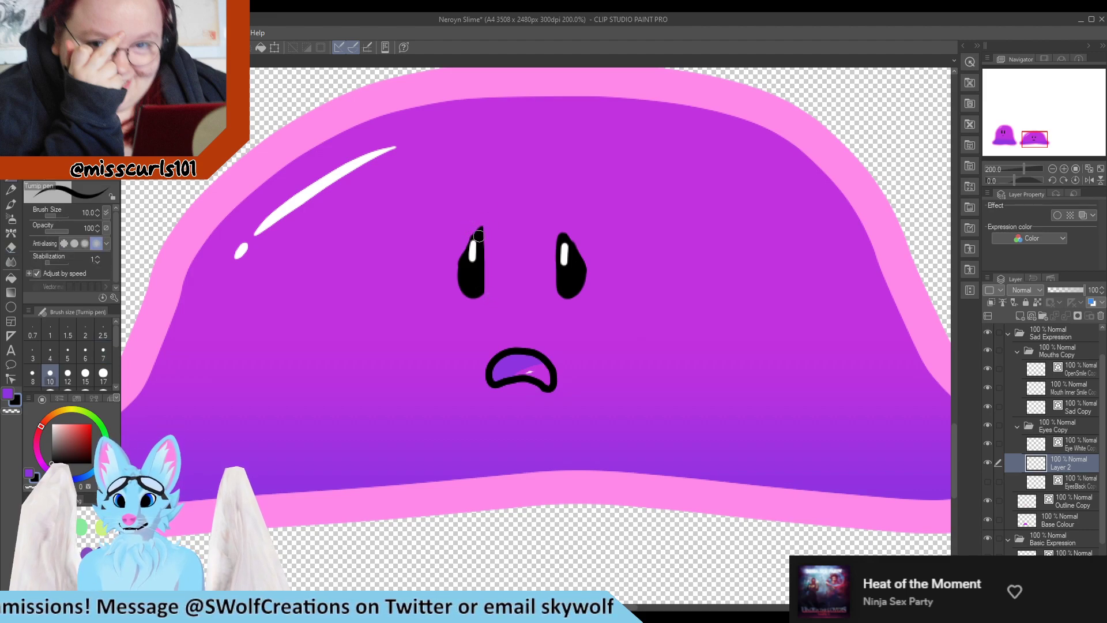
pyautogui.moveTo(479, 233)
pyautogui.mouseDown()
pyautogui.moveTo(484, 285)
pyautogui.moveTo(474, 290)
pyautogui.moveTo(461, 273)
pyautogui.moveTo(480, 227)
pyautogui.mouseUp()
pyautogui.press('e')
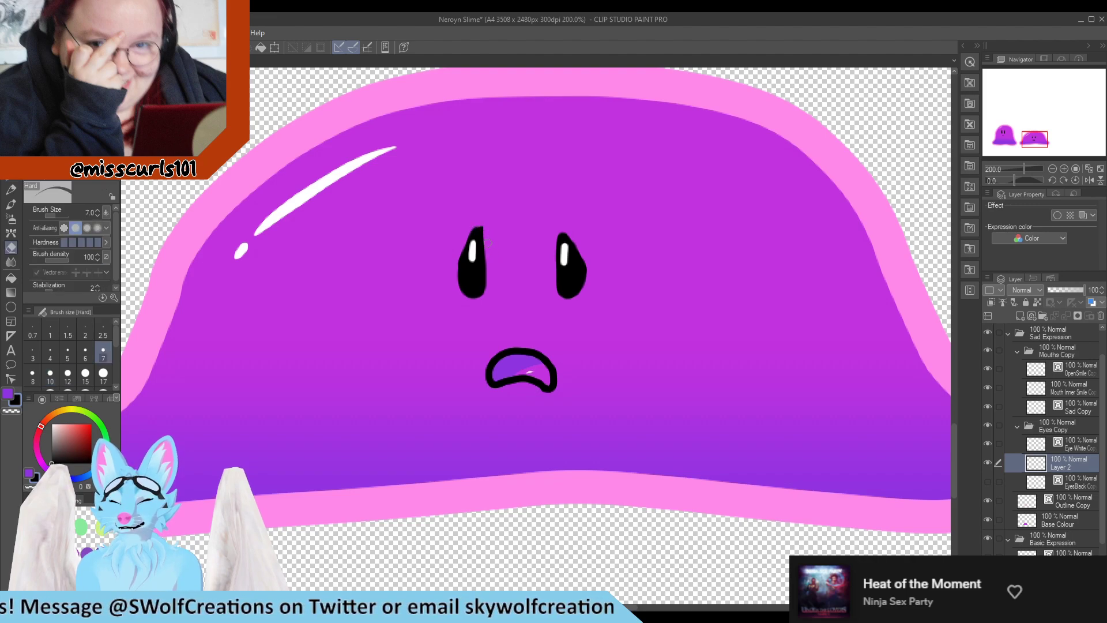
pyautogui.press('p')
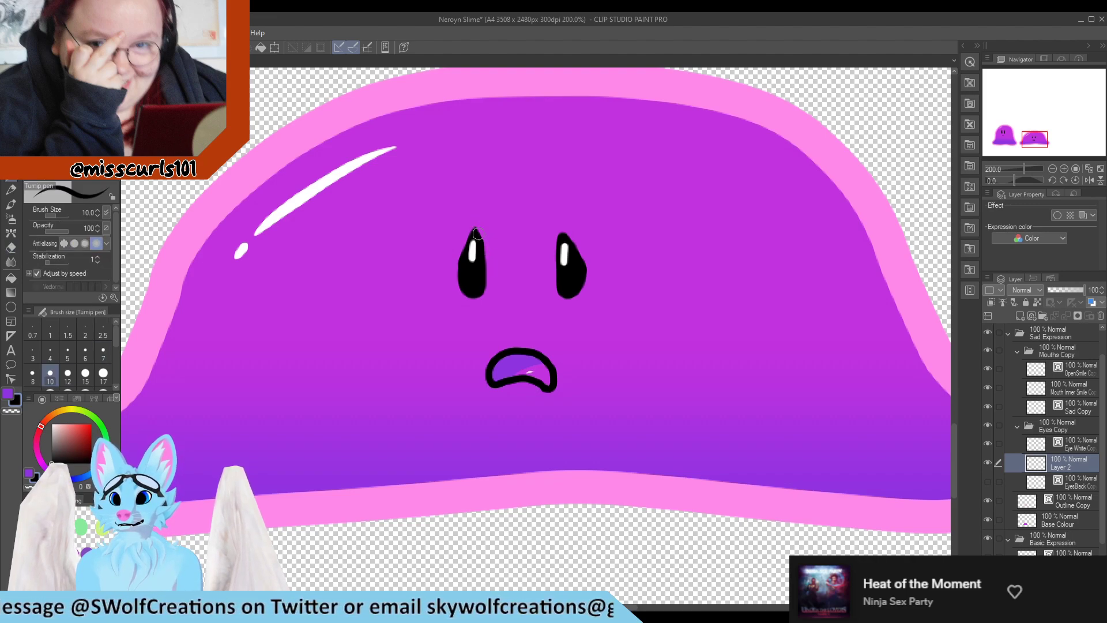
pyautogui.moveTo(476, 228); pyautogui.dragTo(486, 254)
# Erase both painted eyes from the new layer with a 17 px eraser
pyautogui.scroll(-8, 506, 267)
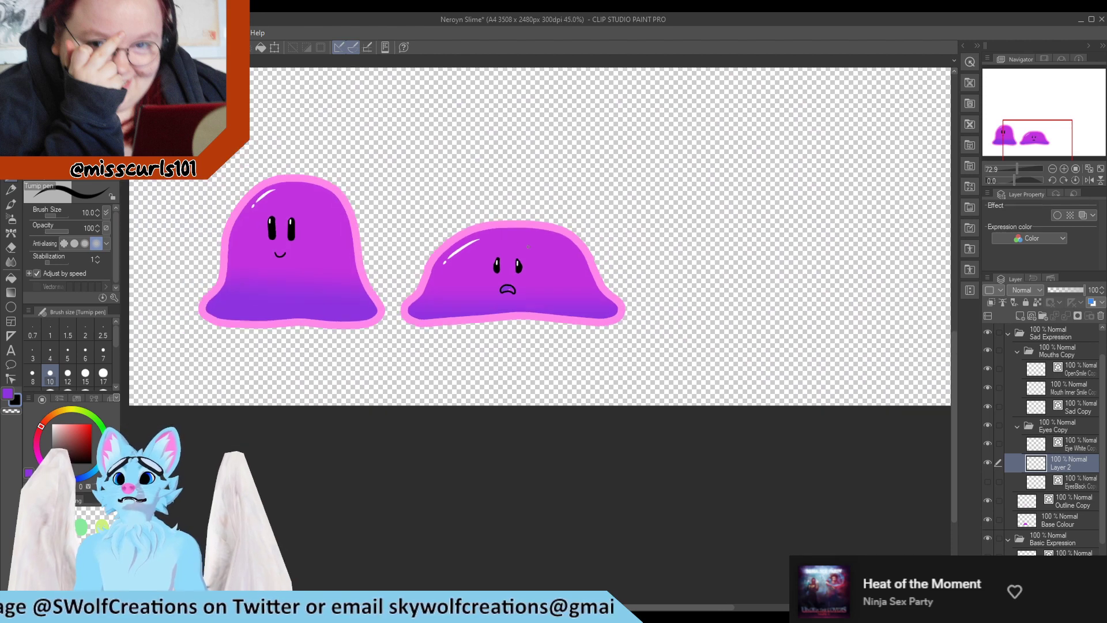
pyautogui.scroll(7, 508, 266)
pyautogui.press('e')
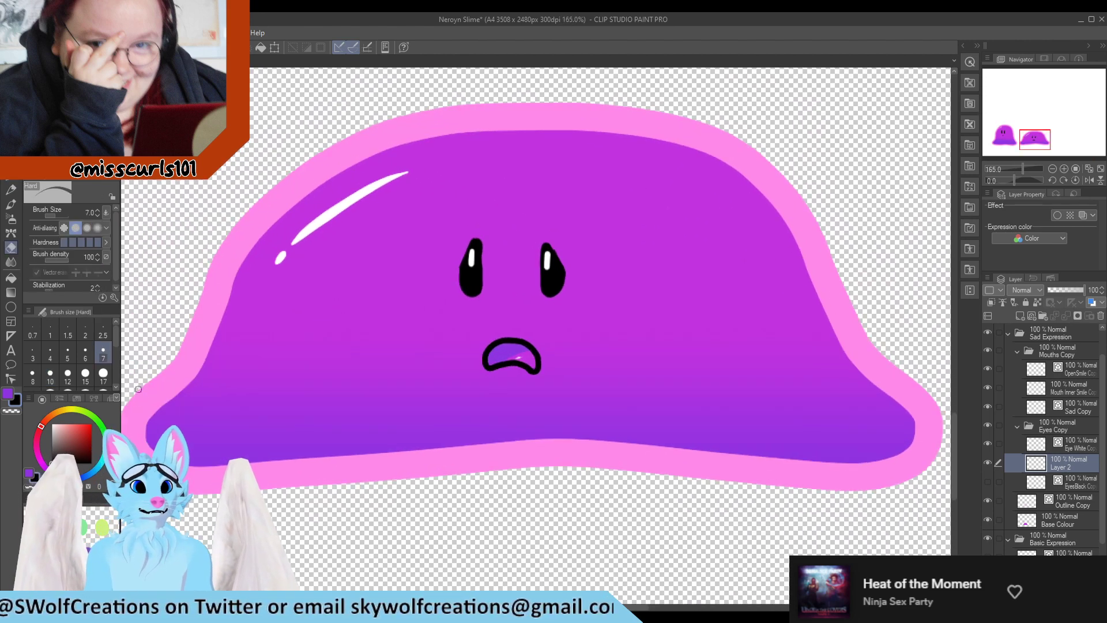
pyautogui.moveTo(464, 291)
pyautogui.mouseDown()
pyautogui.moveTo(476, 218)
pyautogui.moveTo(476, 294)
pyautogui.mouseUp()
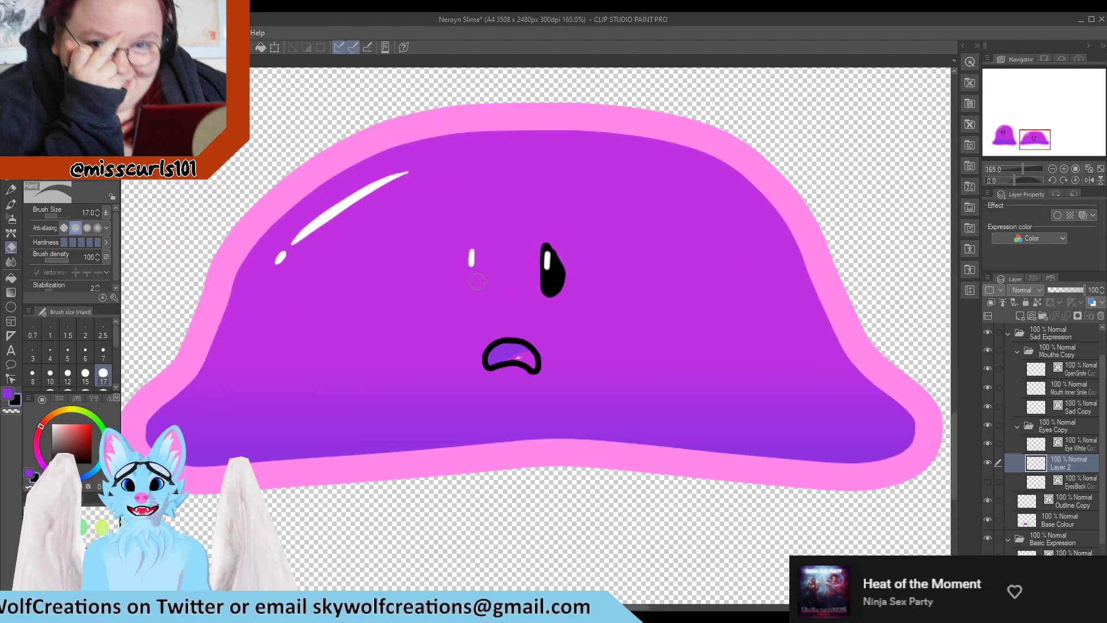
pyautogui.moveTo(545, 245)
pyautogui.mouseDown()
pyautogui.moveTo(558, 291)
pyautogui.moveTo(552, 269)
pyautogui.mouseUp()
pyautogui.press('p')
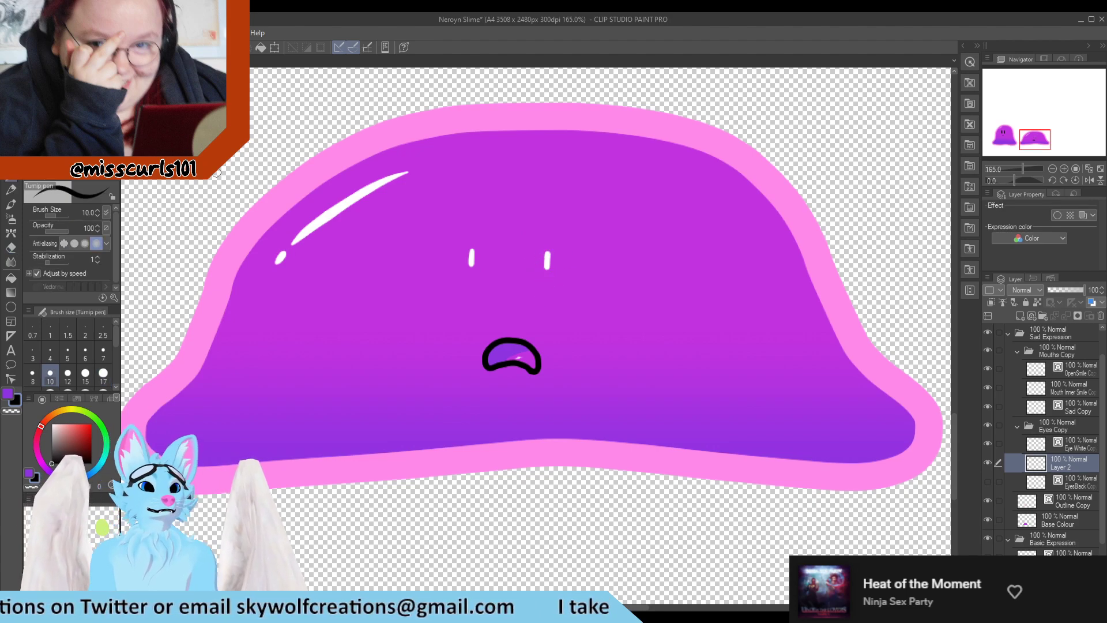
# Try outlining the right eye with the Real G-Pen at brush size 7
pyautogui.click(1037, 303)
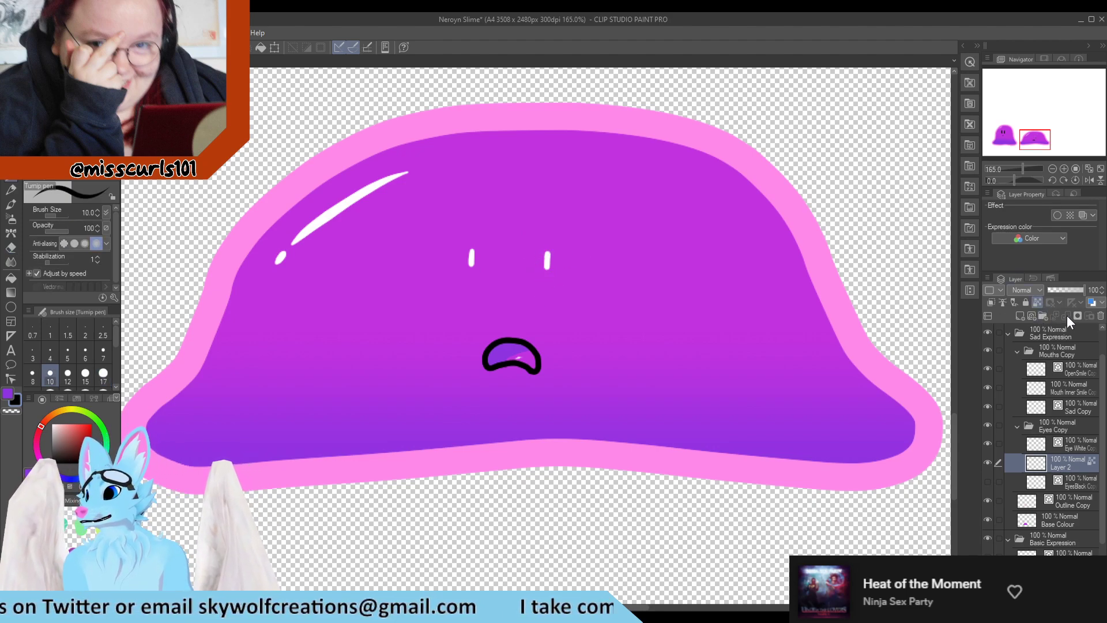
pyautogui.click(1099, 315)
pyautogui.click(574, 247)
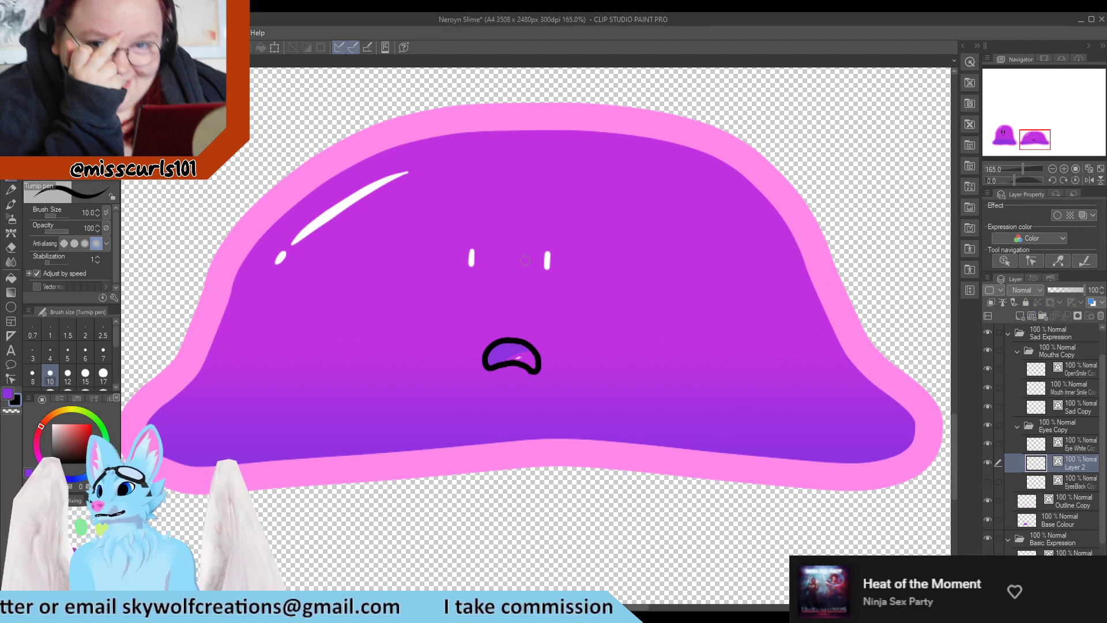
pyautogui.click(69, 104)
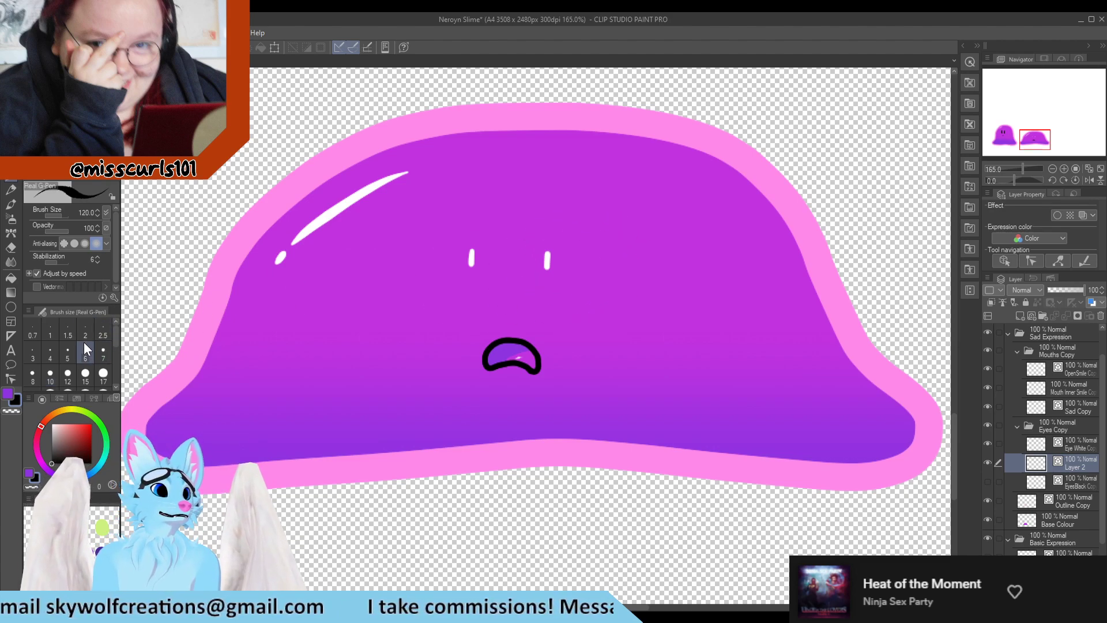
pyautogui.click(51, 353)
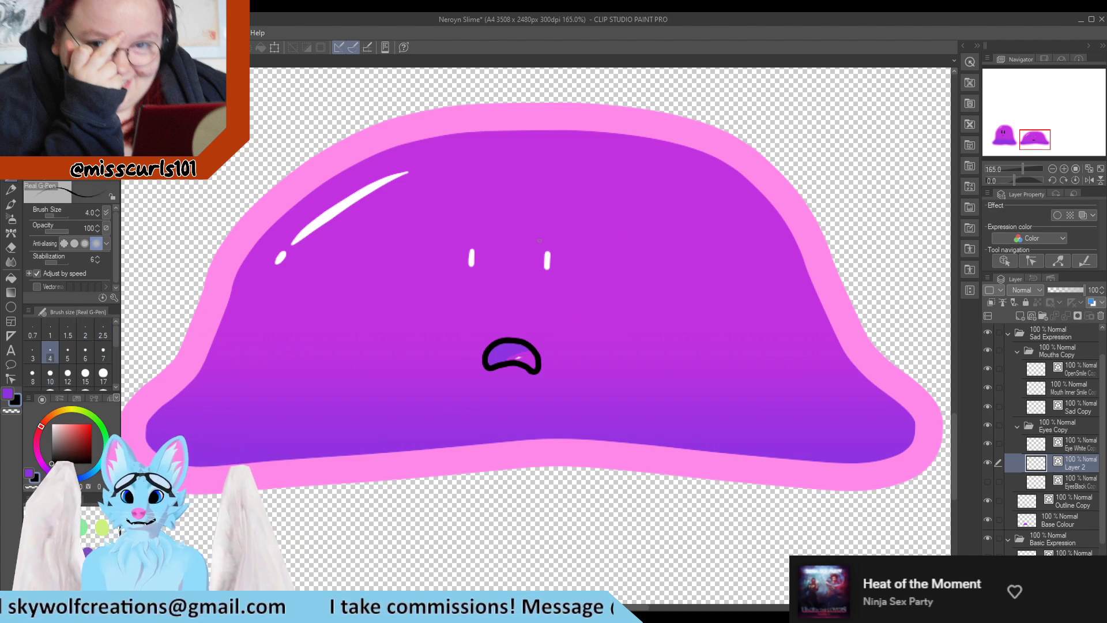
pyautogui.click(104, 352)
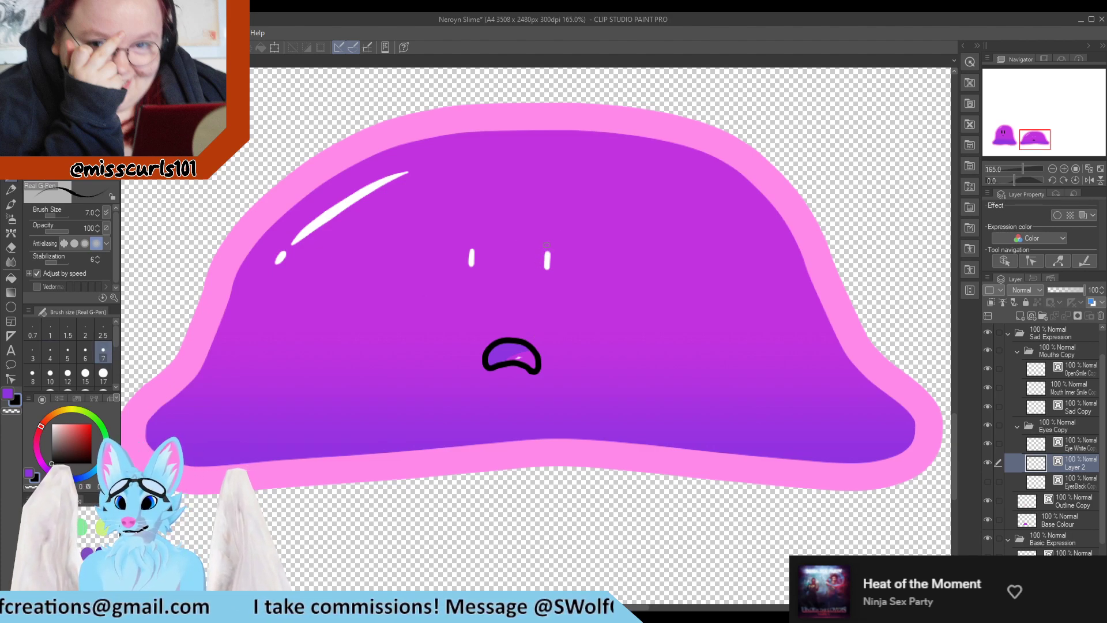
pyautogui.moveTo(543, 252); pyautogui.dragTo(542, 282)
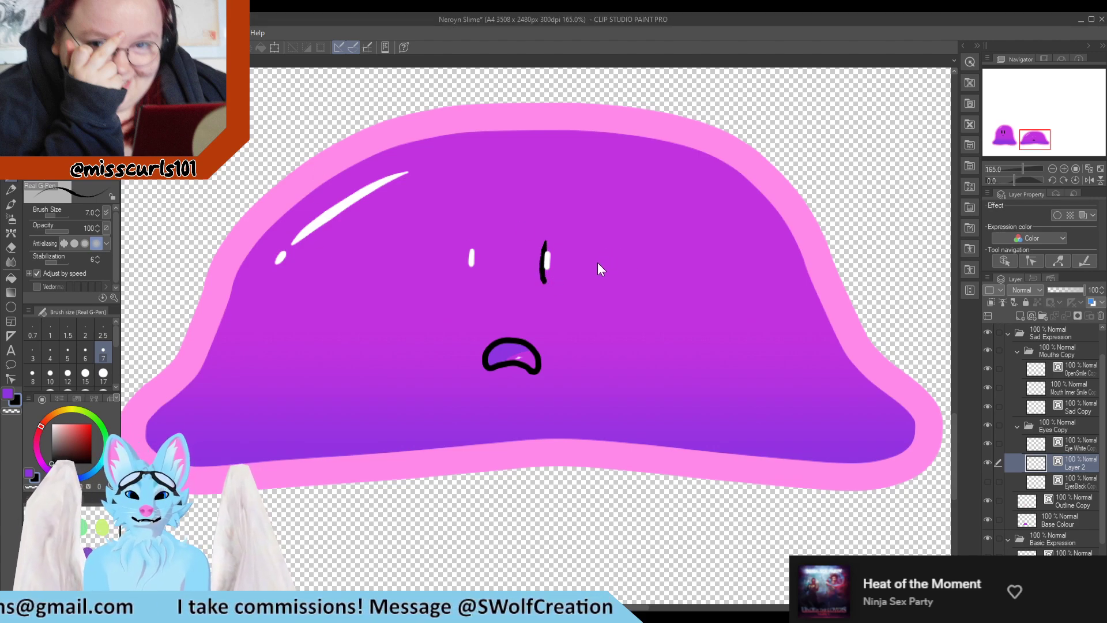
pyautogui.hotkey('ctrl', 'z')
# Try outlining the right eye with the G-pen at brush size 6
pyautogui.click(69, 102)
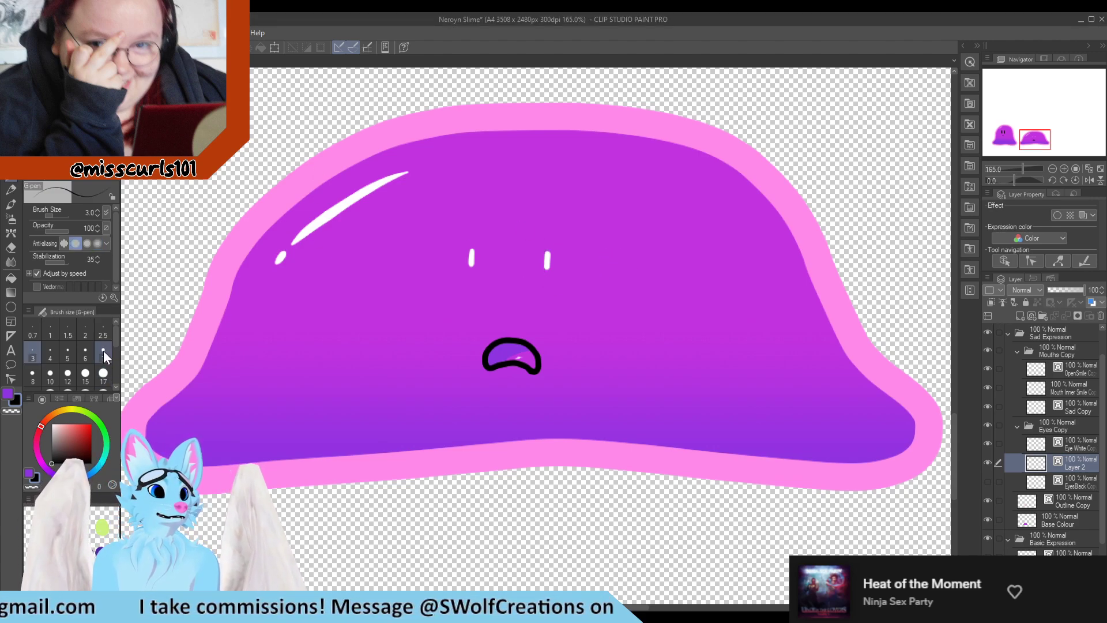
pyautogui.click(86, 351)
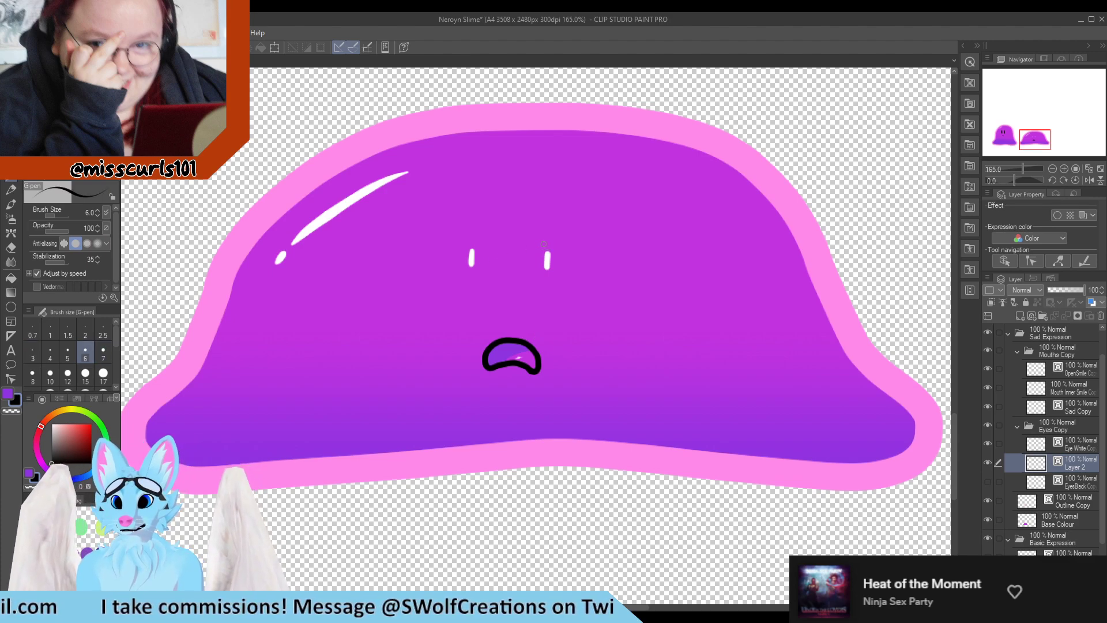
pyautogui.moveTo(542, 276)
pyautogui.mouseDown()
pyautogui.moveTo(550, 286)
pyautogui.moveTo(557, 260)
pyautogui.mouseUp()
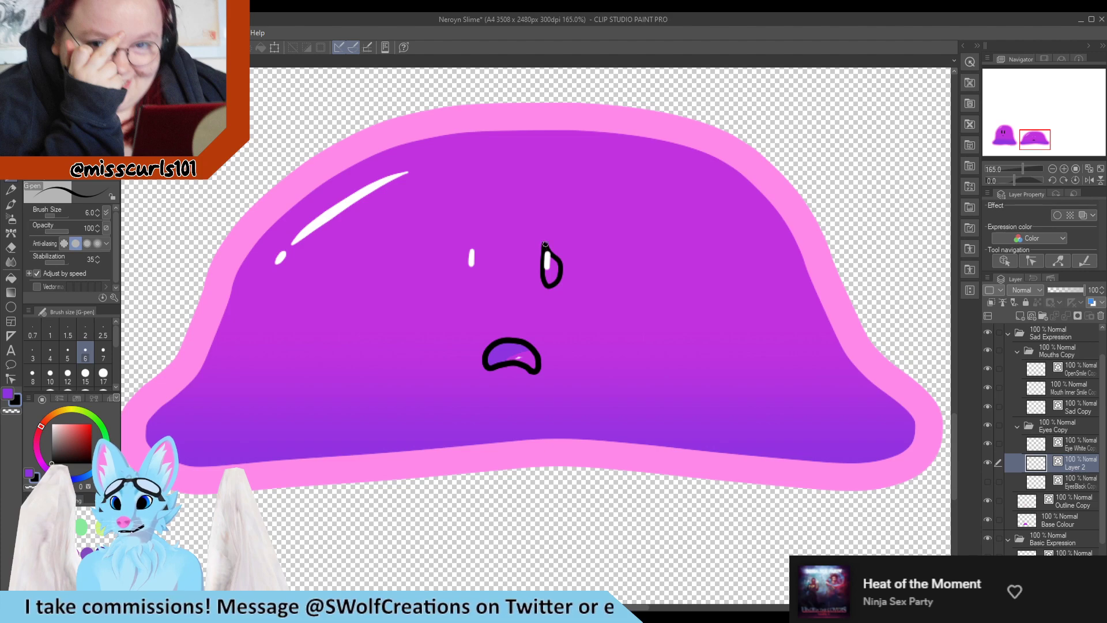
pyautogui.hotkey('ctrl', 'z')
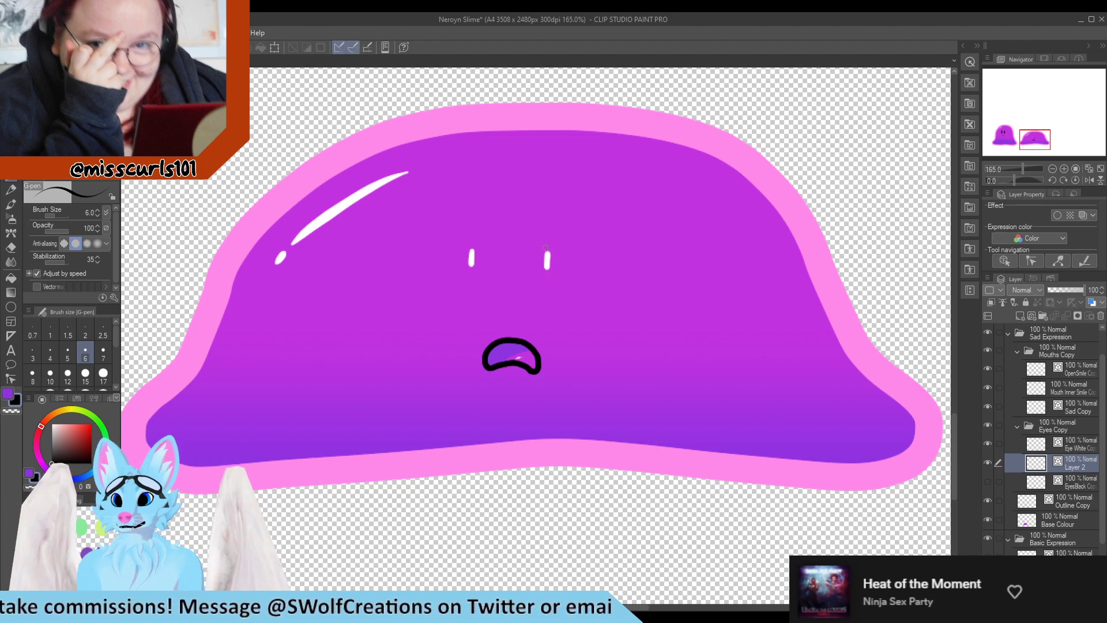
# Outline the right eye with the G-pen and paste a copy of it to the left as the second eye
pyautogui.moveTo(558, 271)
pyautogui.mouseDown()
pyautogui.moveTo(543, 240)
pyautogui.moveTo(552, 284)
pyautogui.mouseUp()
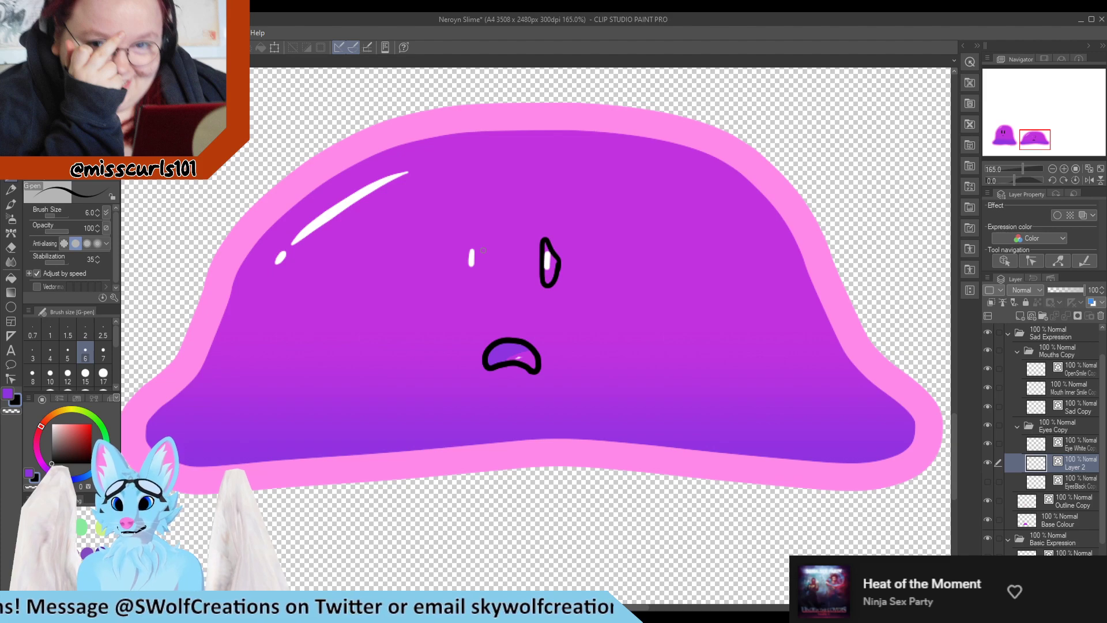
pyautogui.press('m')
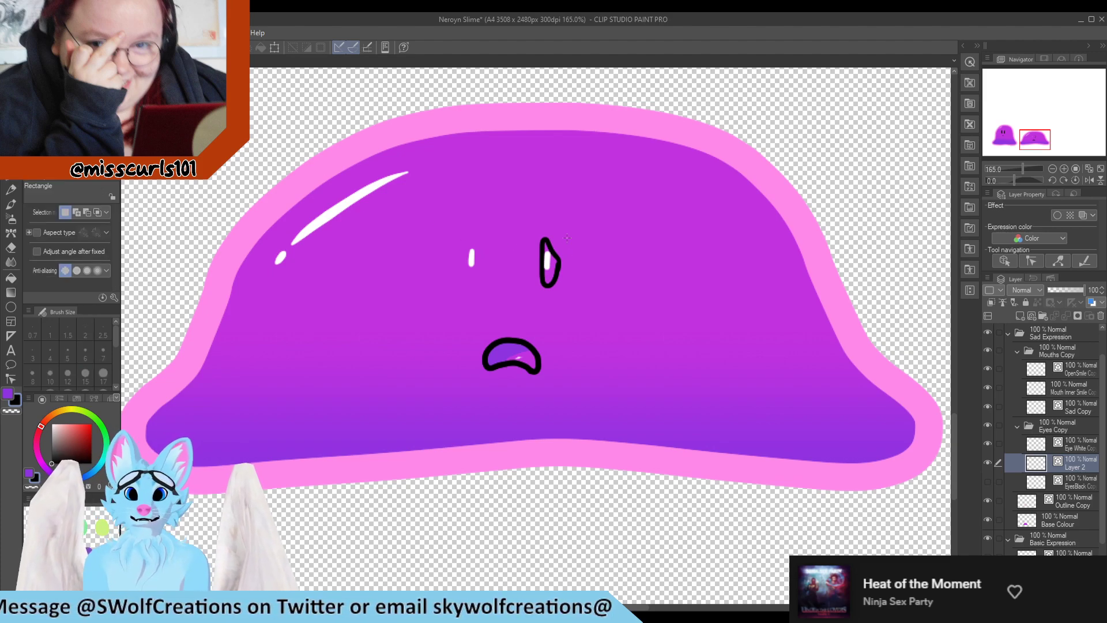
pyautogui.moveTo(520, 210); pyautogui.dragTo(594, 306)
pyautogui.hotkey('ctrl', 'c')
pyautogui.hotkey('ctrl', 'v')
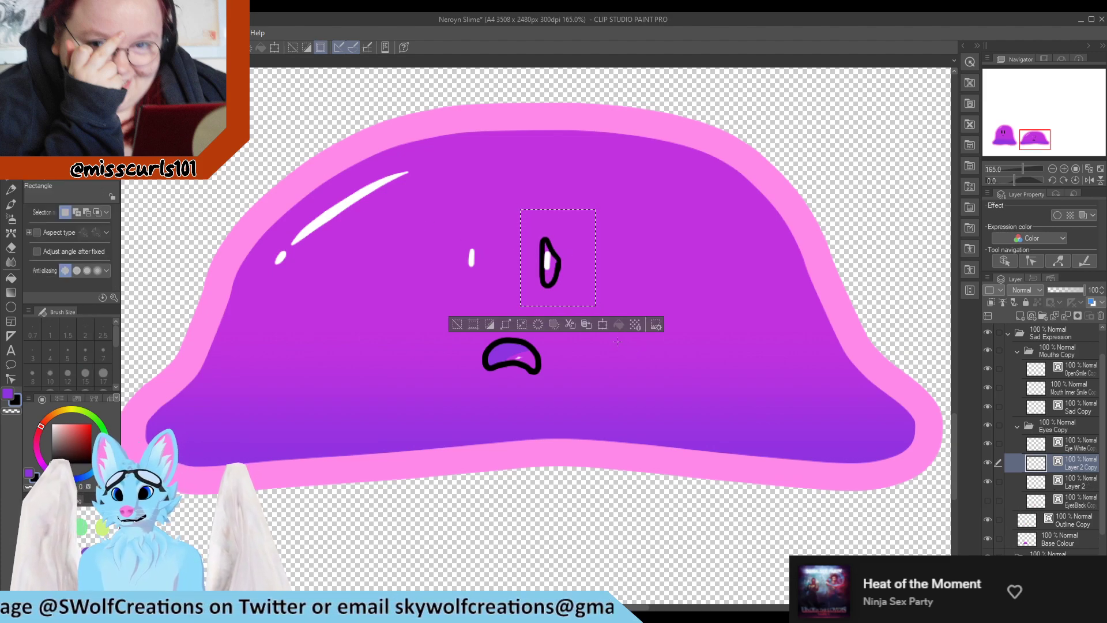
pyautogui.moveTo(547, 261); pyautogui.dragTo(497, 272)
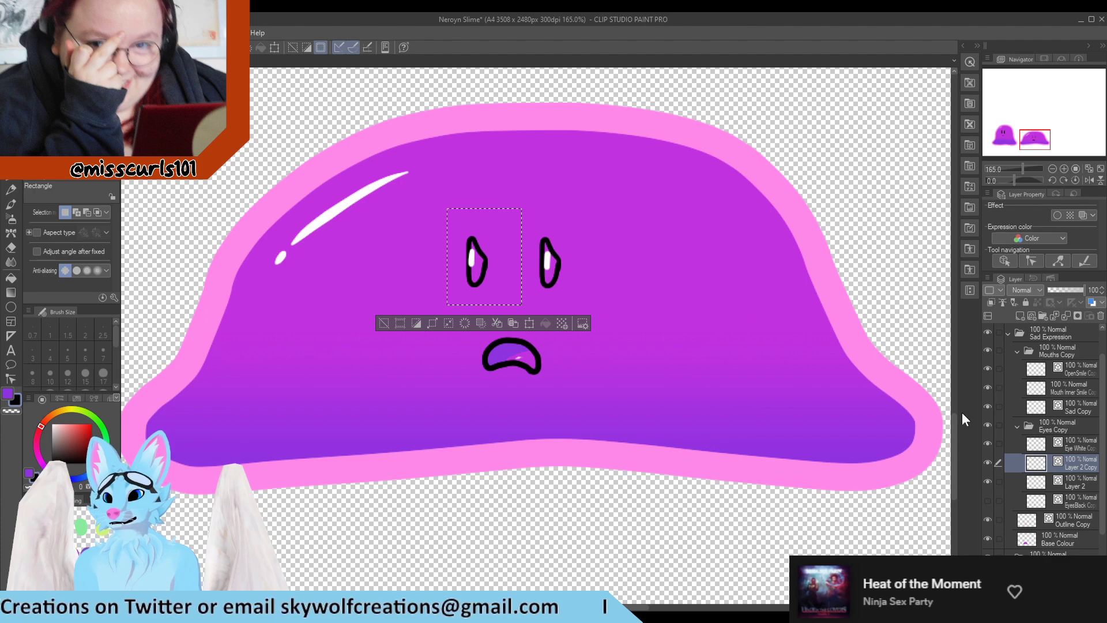
# Select a rectangle around both eyes while working on the eye white copy layer
pyautogui.click(1089, 448)
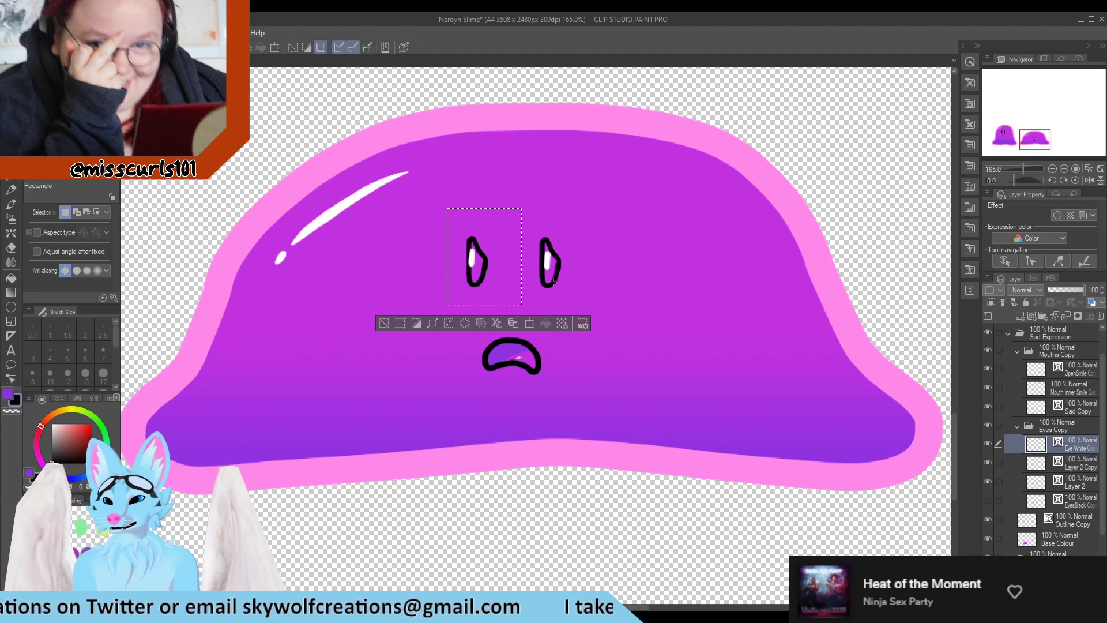
pyautogui.click(701, 327)
pyautogui.moveTo(520, 283); pyautogui.dragTo(588, 302)
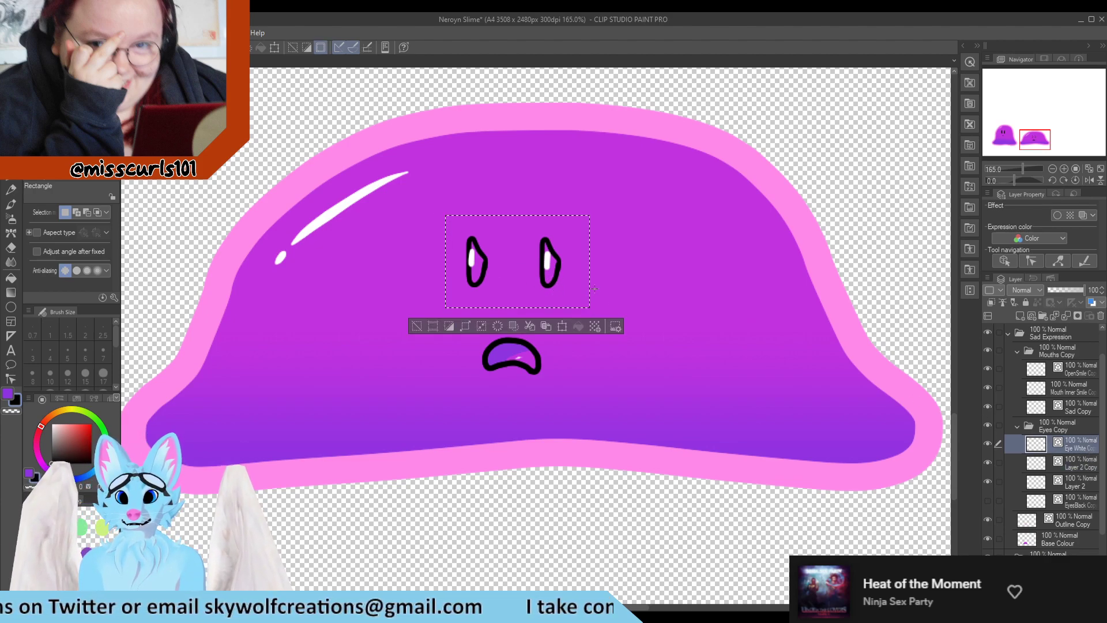
pyautogui.click(590, 285)
pyautogui.moveTo(426, 218); pyautogui.dragTo(612, 313)
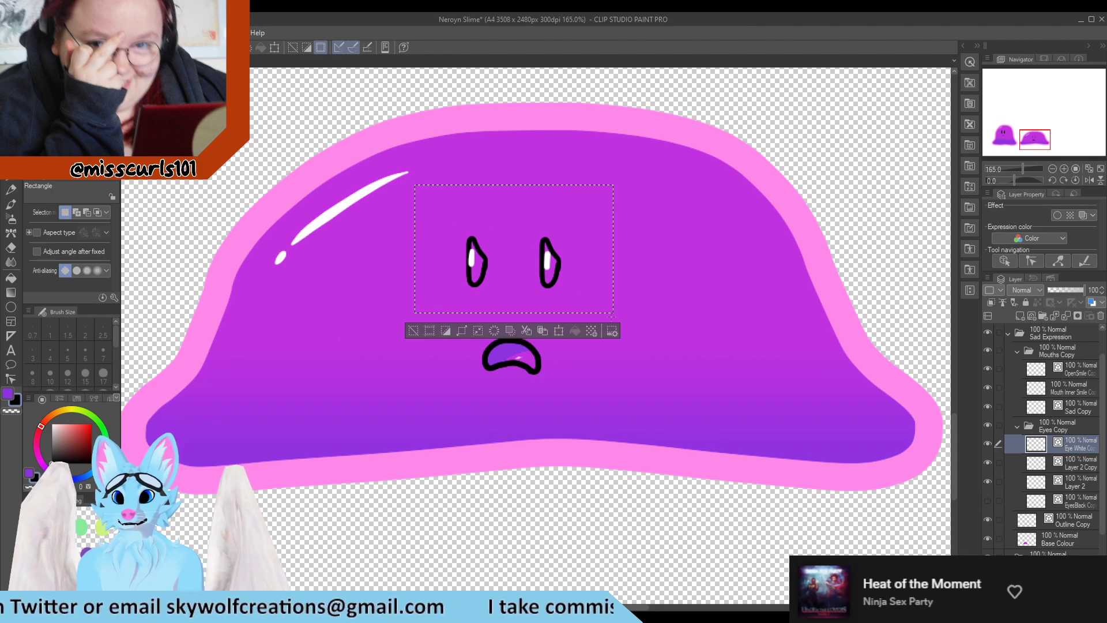
pyautogui.moveTo(575, 267); pyautogui.dragTo(577, 265)
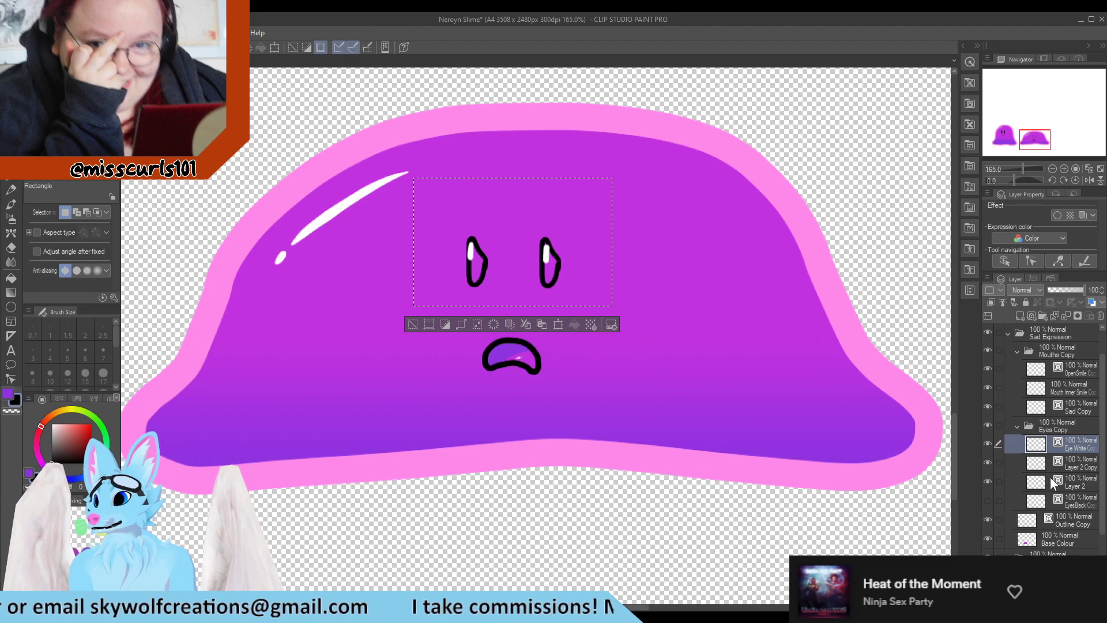
# Merge the copied eye outline layer down into Layer 2 and add a new layer beneath it
pyautogui.click(1074, 482)
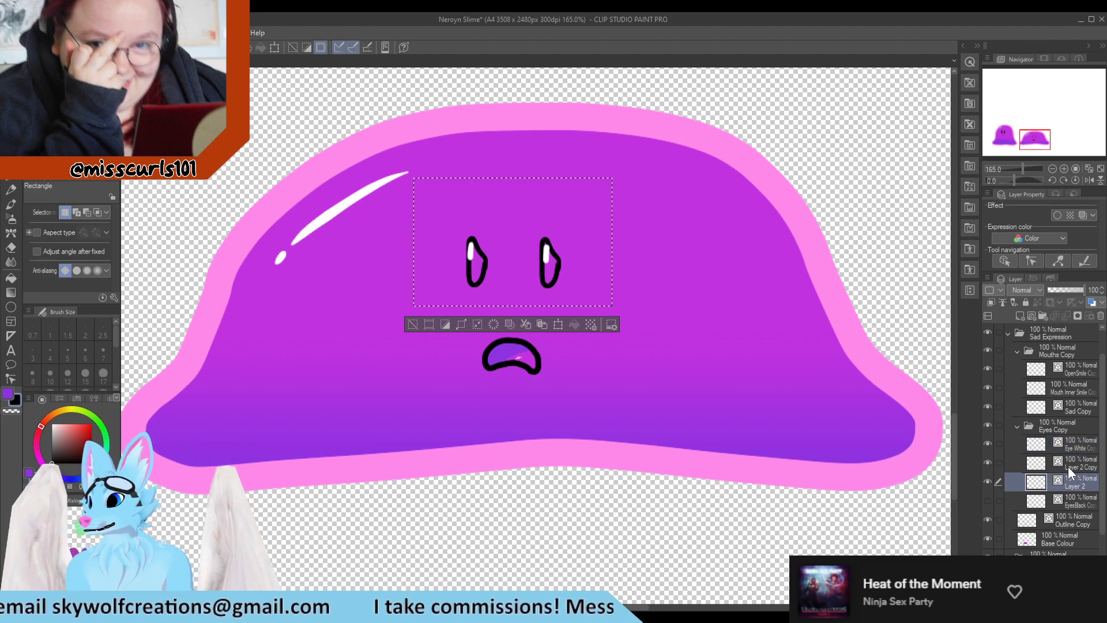
pyautogui.click(1068, 466)
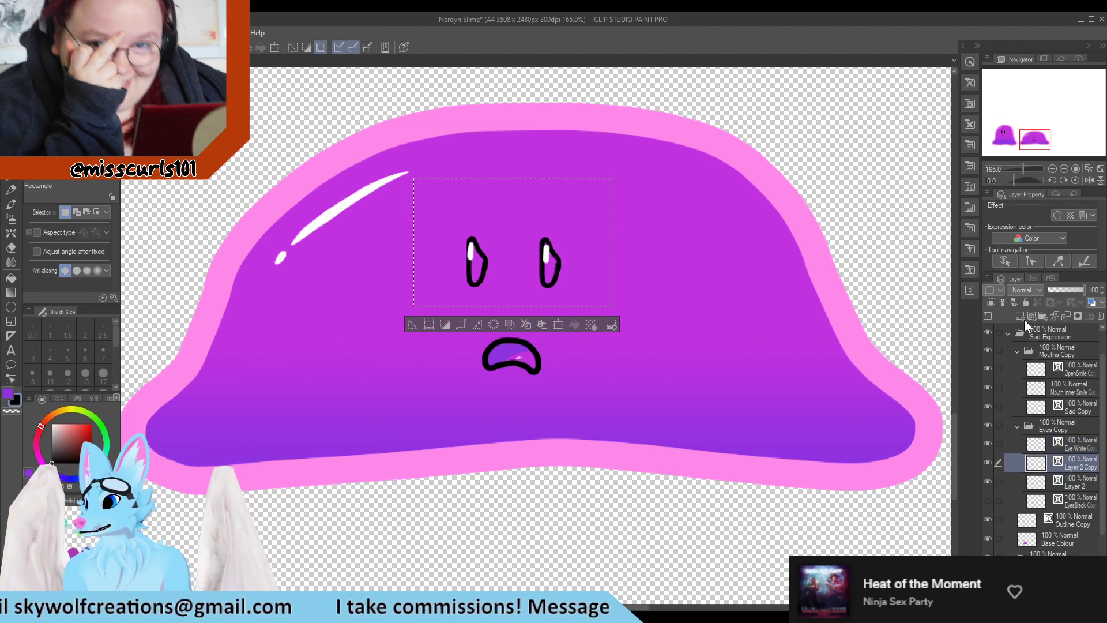
pyautogui.hotkey('ctrl', 'e')
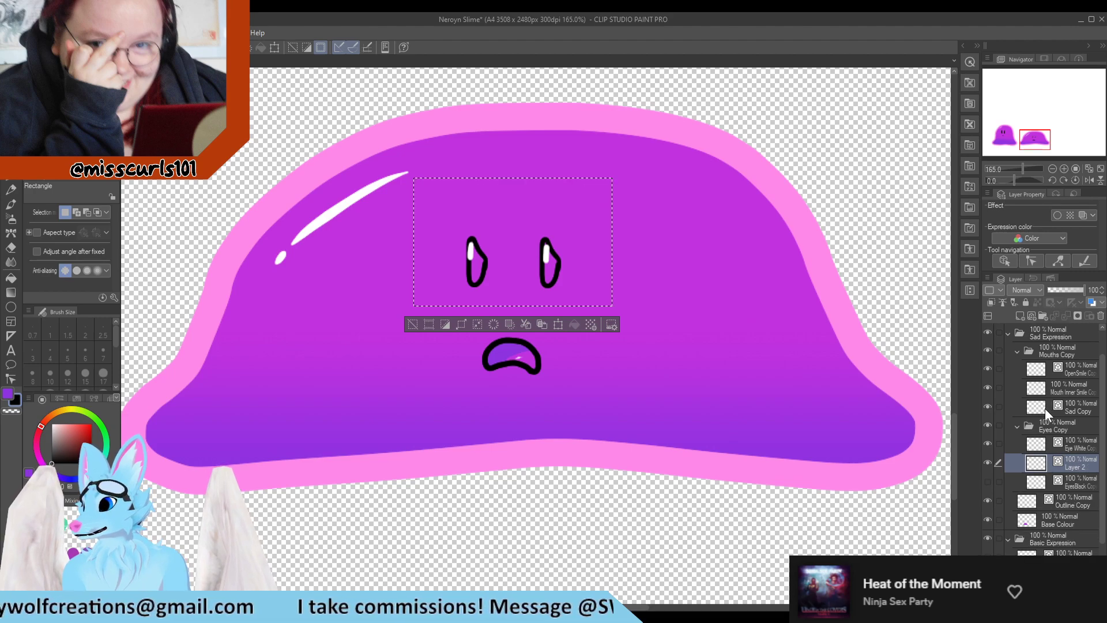
pyautogui.click(1022, 316)
pyautogui.moveTo(1077, 466); pyautogui.dragTo(1080, 490)
pyautogui.click(10, 176)
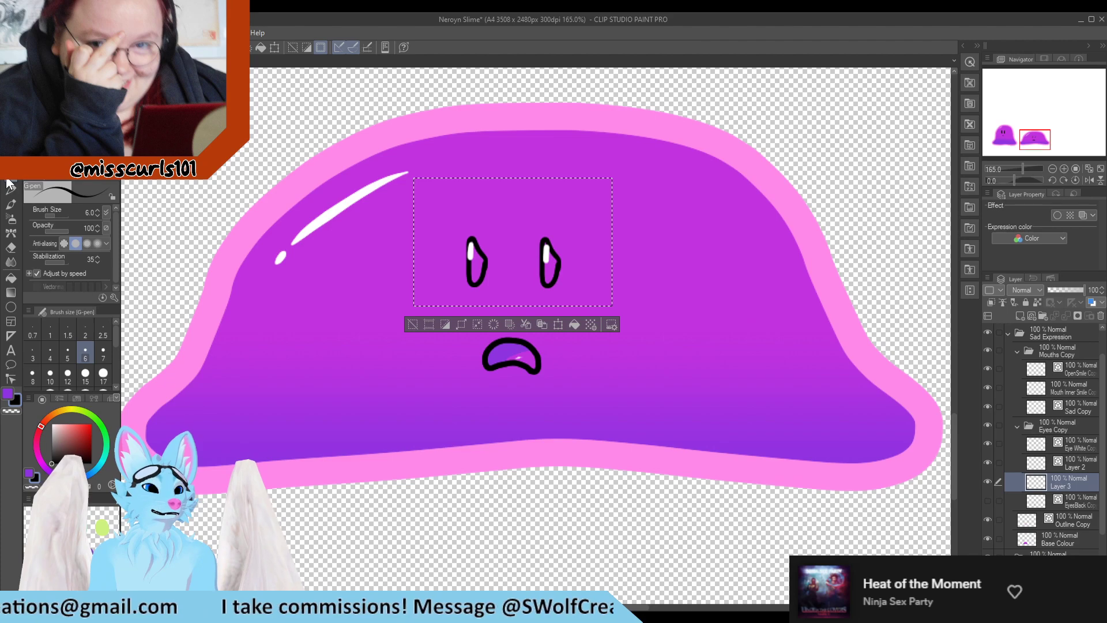
# Try filling the left eye on the new layer, then undo back to the separate eye outline layers
pyautogui.hotkey('ctrl', 'd')
pyautogui.scroll(10, 457, 248)
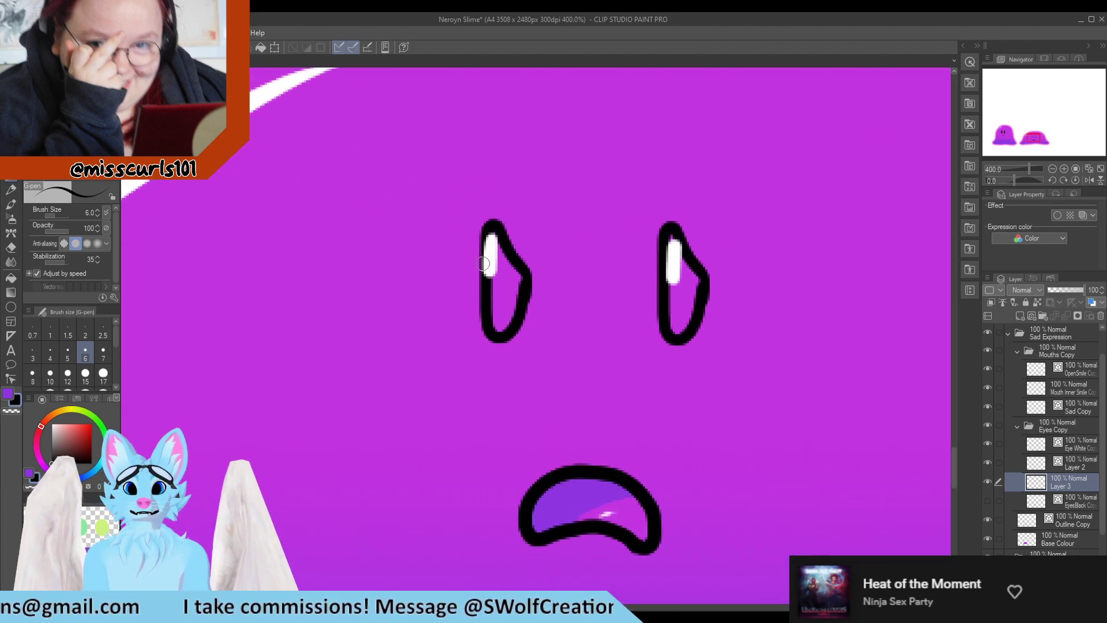
pyautogui.moveTo(496, 245)
pyautogui.mouseDown()
pyautogui.moveTo(505, 334)
pyautogui.moveTo(512, 264)
pyautogui.moveTo(495, 244)
pyautogui.moveTo(518, 294)
pyautogui.mouseUp()
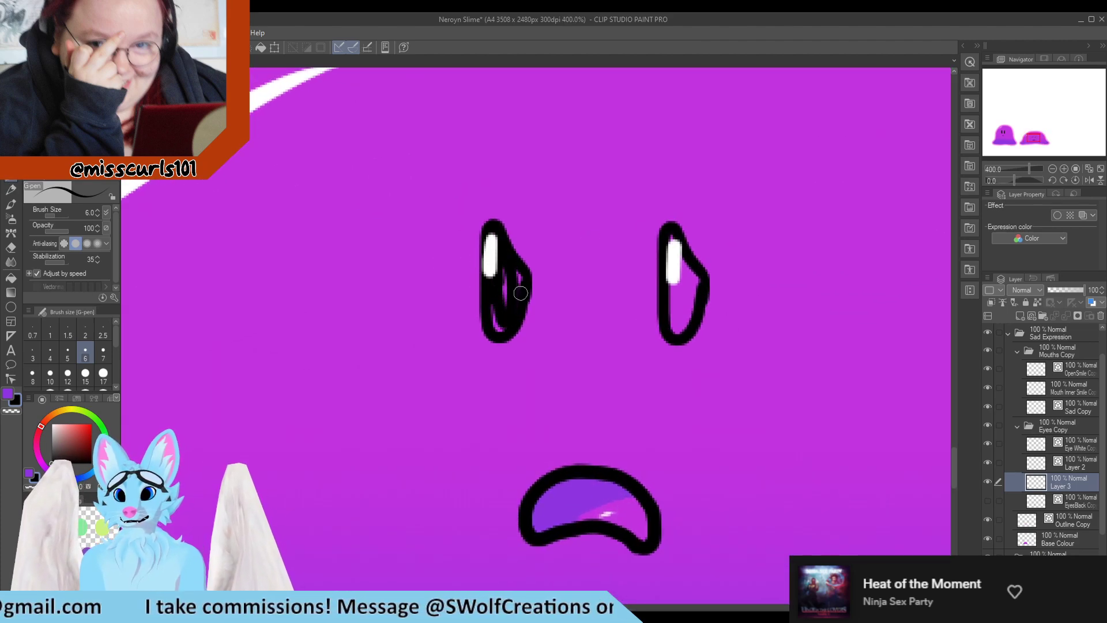
pyautogui.hotkey('ctrl', 'z')
pyautogui.scroll(-3, 547, 277)
pyautogui.hotkey('ctrl', 'z')
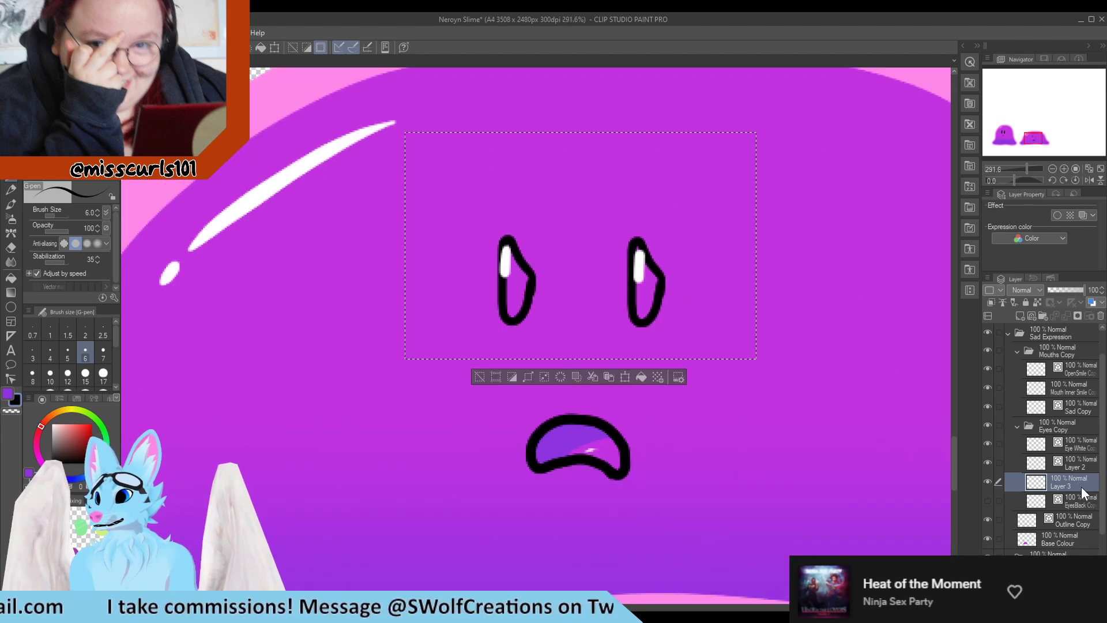
pyautogui.hotkey('ctrl', 'z')
pyautogui.hotkey('ctrl', 'z')
pyautogui.hotkey('ctrl', 'z')
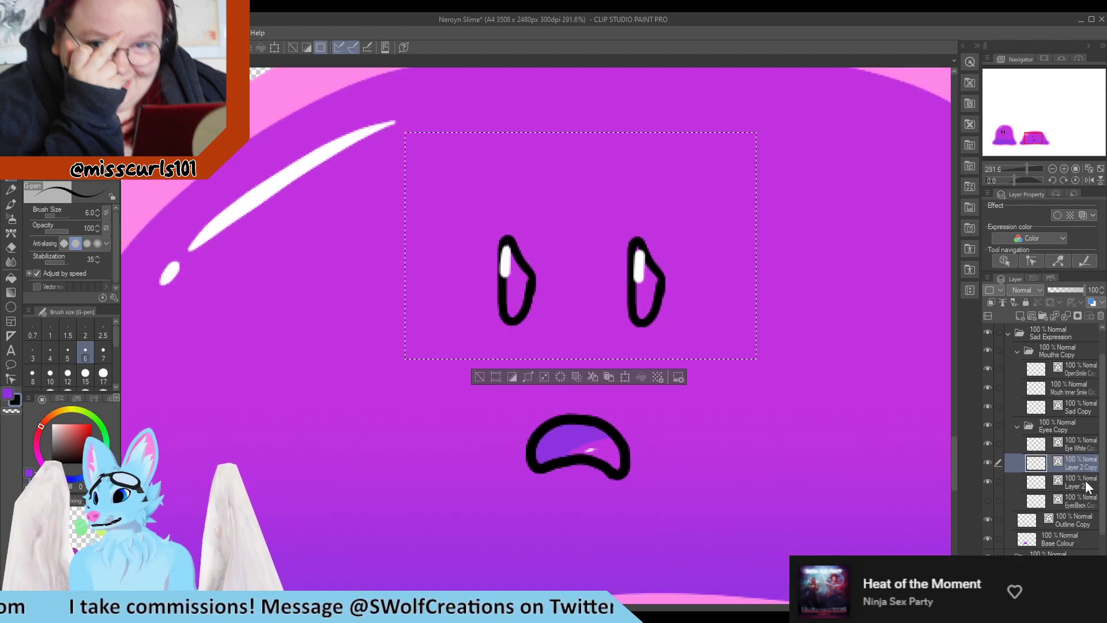
# Flip the copied left eye outline horizontally with Transform and reposition it to mirror the right eye
pyautogui.click(987, 461)
pyautogui.click(988, 461)
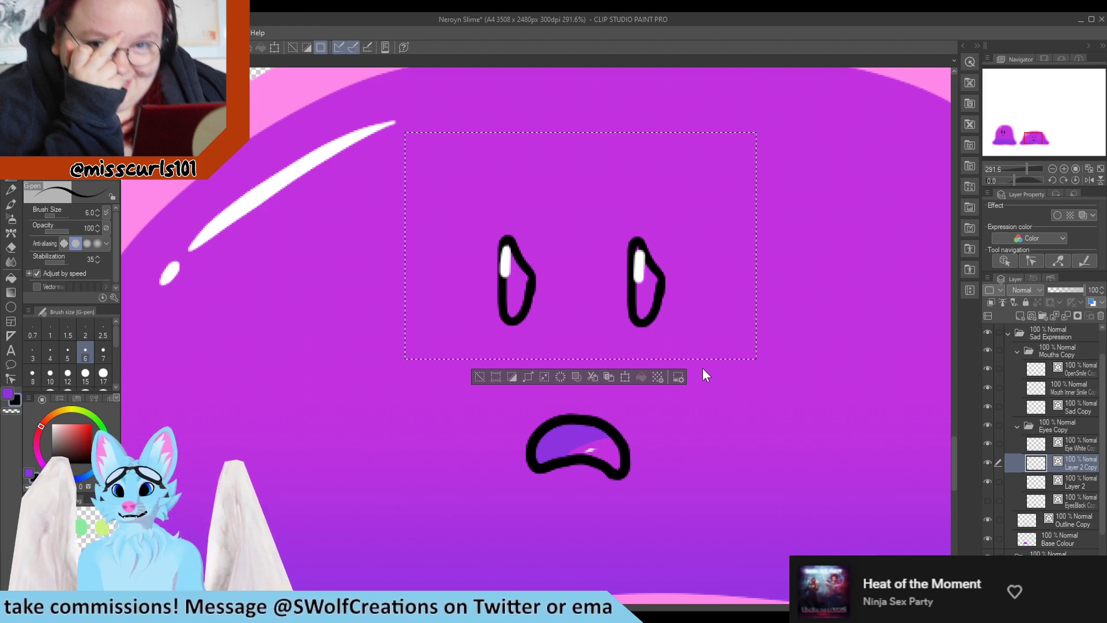
pyautogui.hotkey('ctrl', 't')
pyautogui.moveTo(763, 247); pyautogui.dragTo(50, 296)
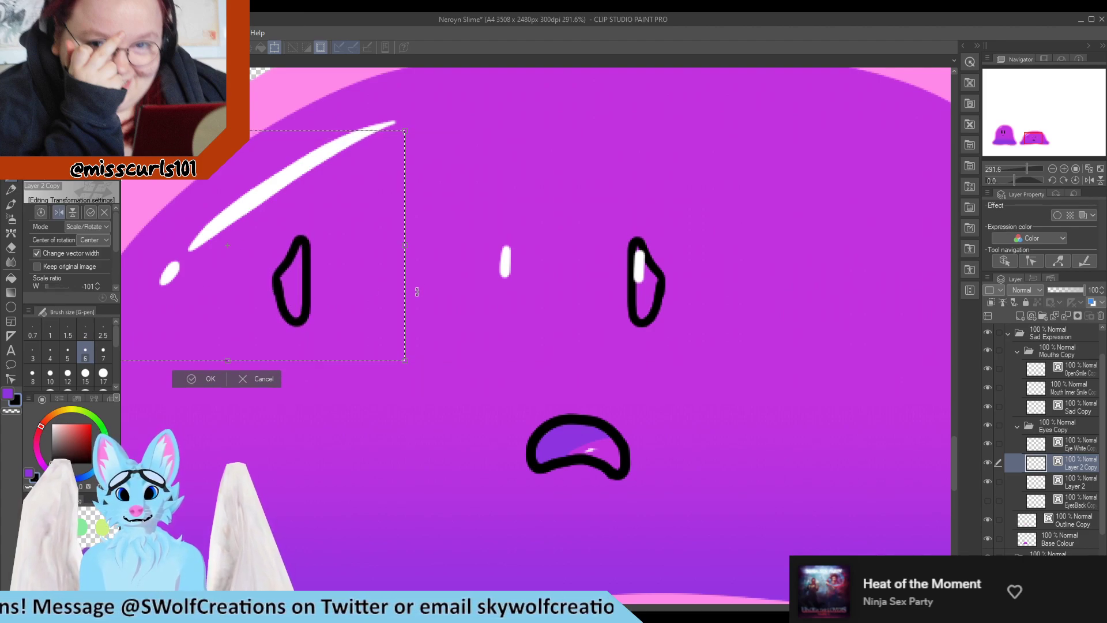
pyautogui.moveTo(338, 286); pyautogui.dragTo(547, 291)
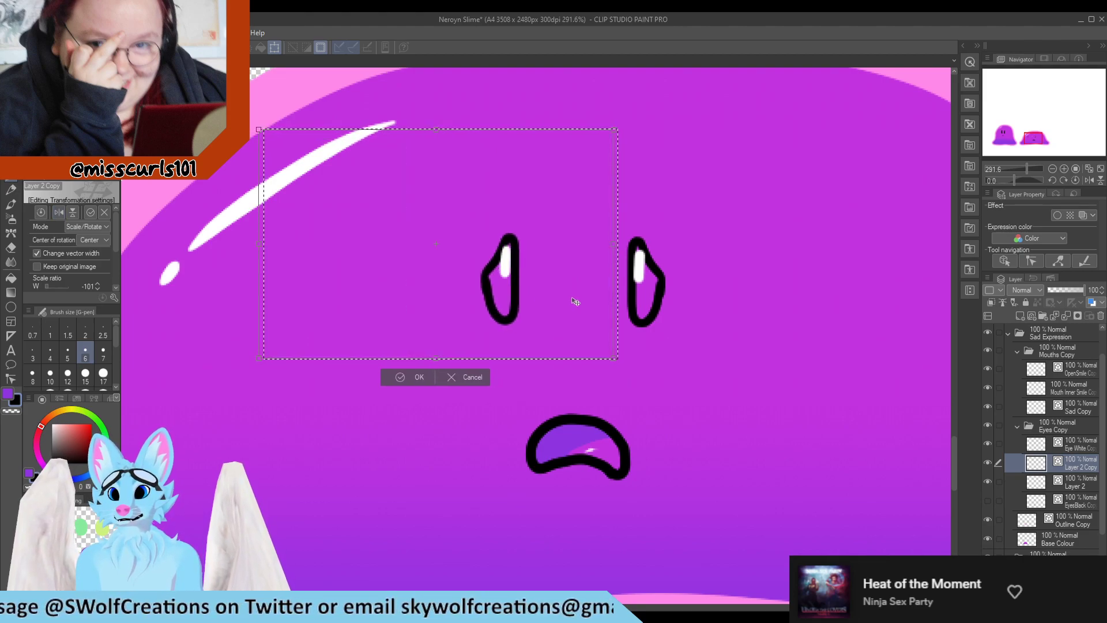
pyautogui.scroll(-5, 494, 258)
pyautogui.scroll(5, 494, 258)
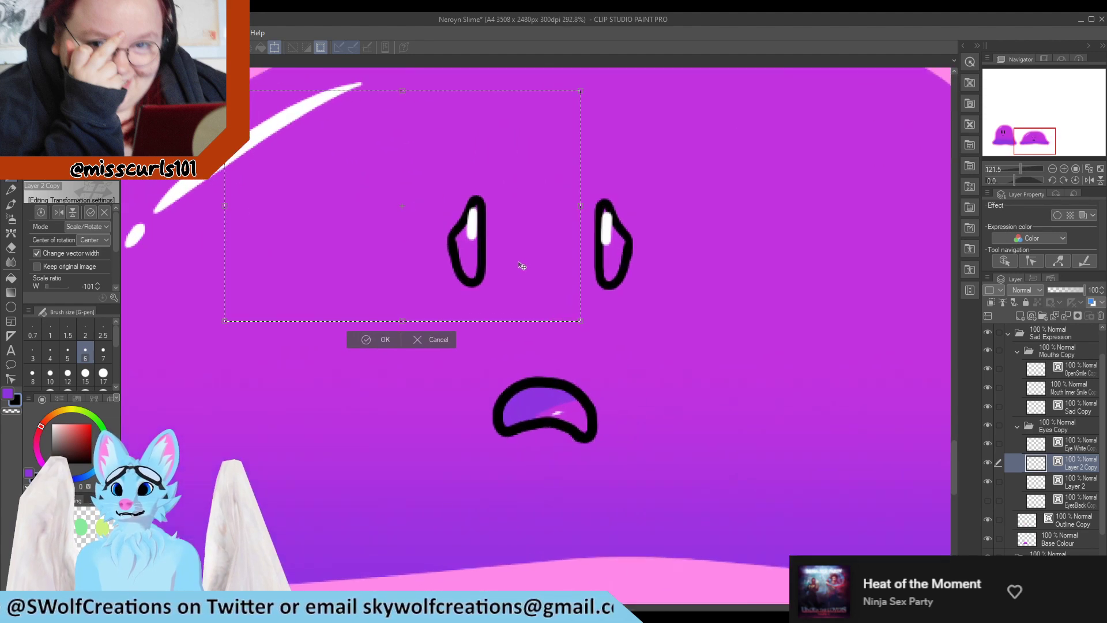
pyautogui.moveTo(521, 248); pyautogui.dragTo(522, 256)
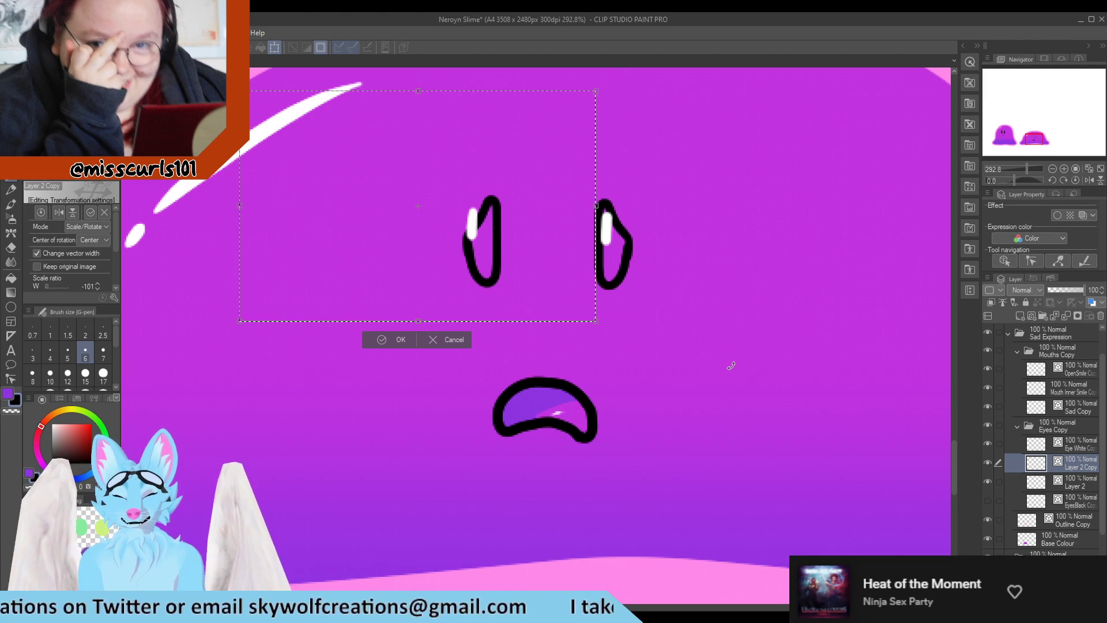
pyautogui.click(396, 341)
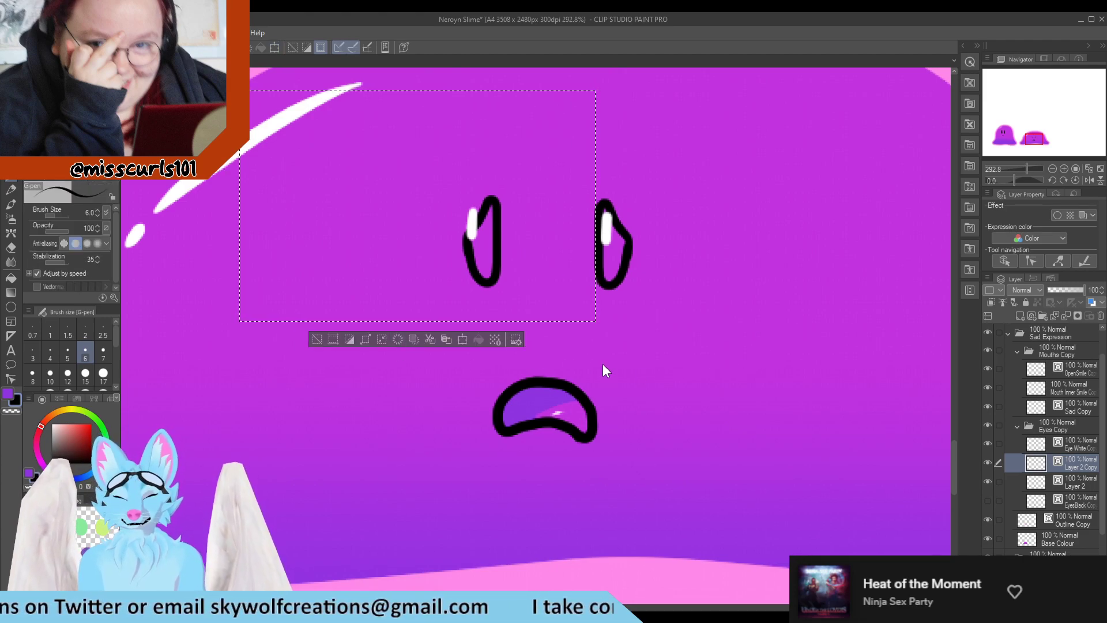
# Reshape both eye highlights on the eye white copy layer with the Pinch vector line tool
pyautogui.hotkey('ctrl', 'd')
pyautogui.click(1066, 444)
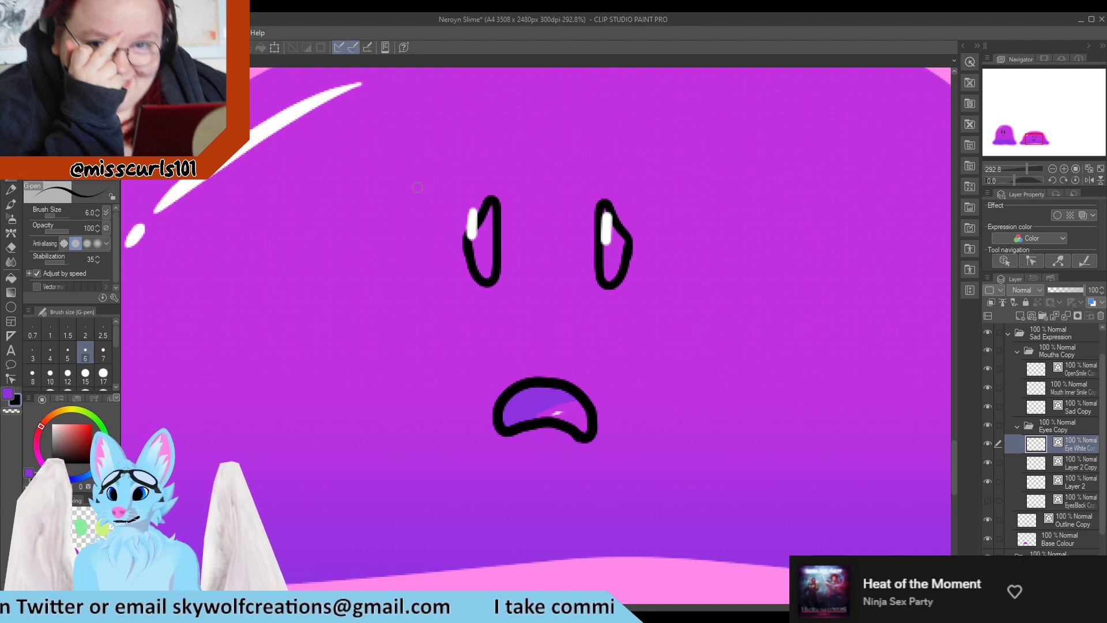
pyautogui.moveTo(429, 178); pyautogui.dragTo(489, 253)
pyautogui.hotkey('ctrl', 'z')
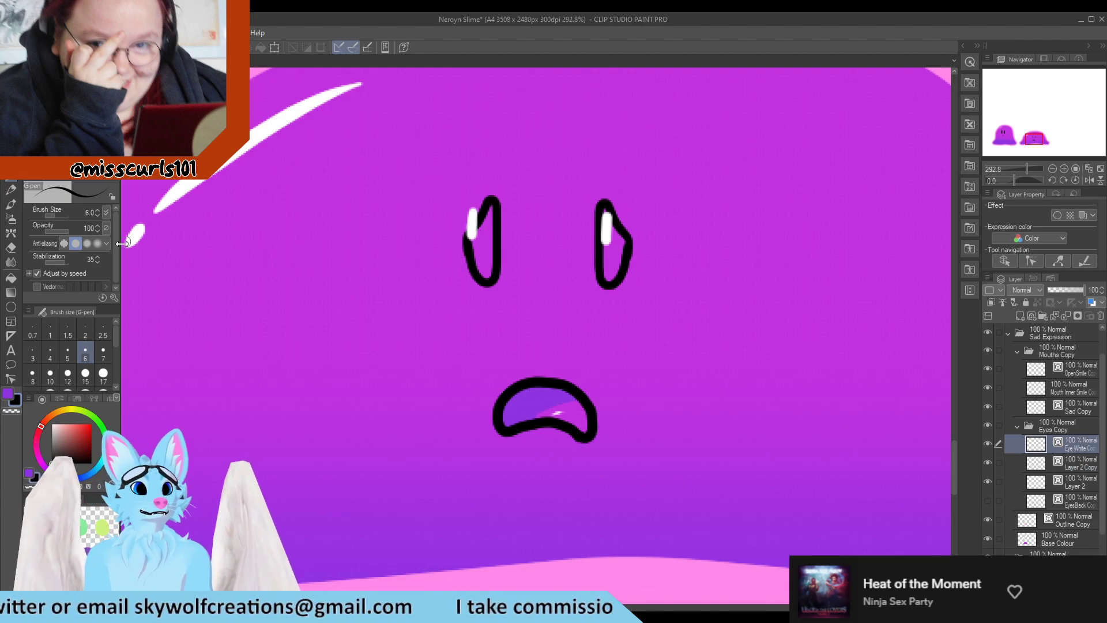
pyautogui.click(10, 379)
pyautogui.press('y')
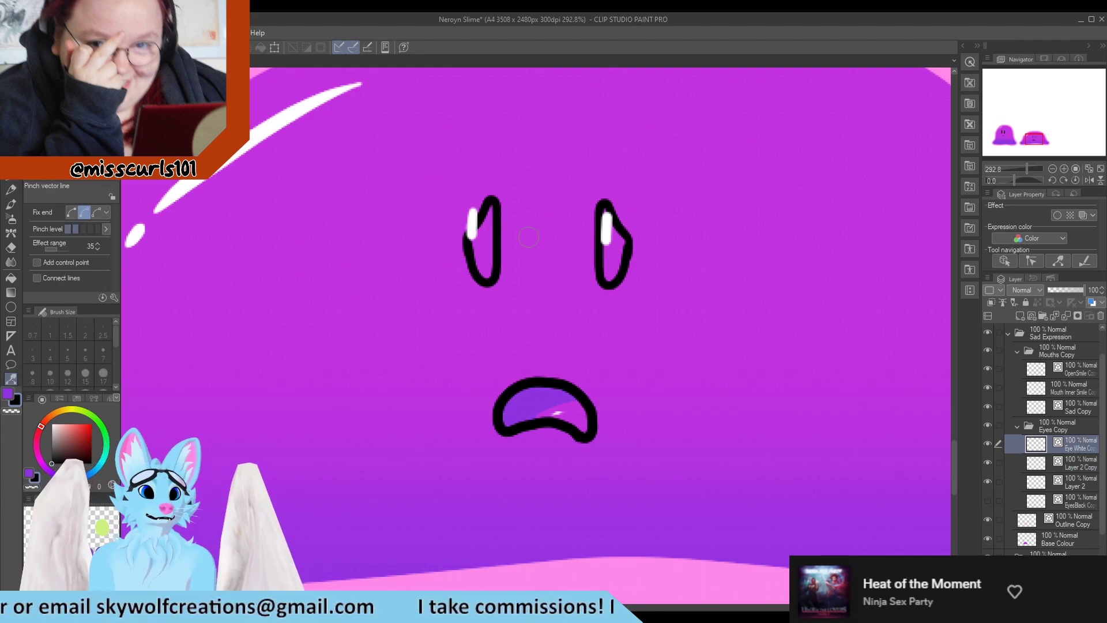
pyautogui.moveTo(471, 208); pyautogui.dragTo(472, 226)
pyautogui.moveTo(605, 212); pyautogui.dragTo(604, 226)
pyautogui.moveTo(471, 241); pyautogui.dragTo(473, 234)
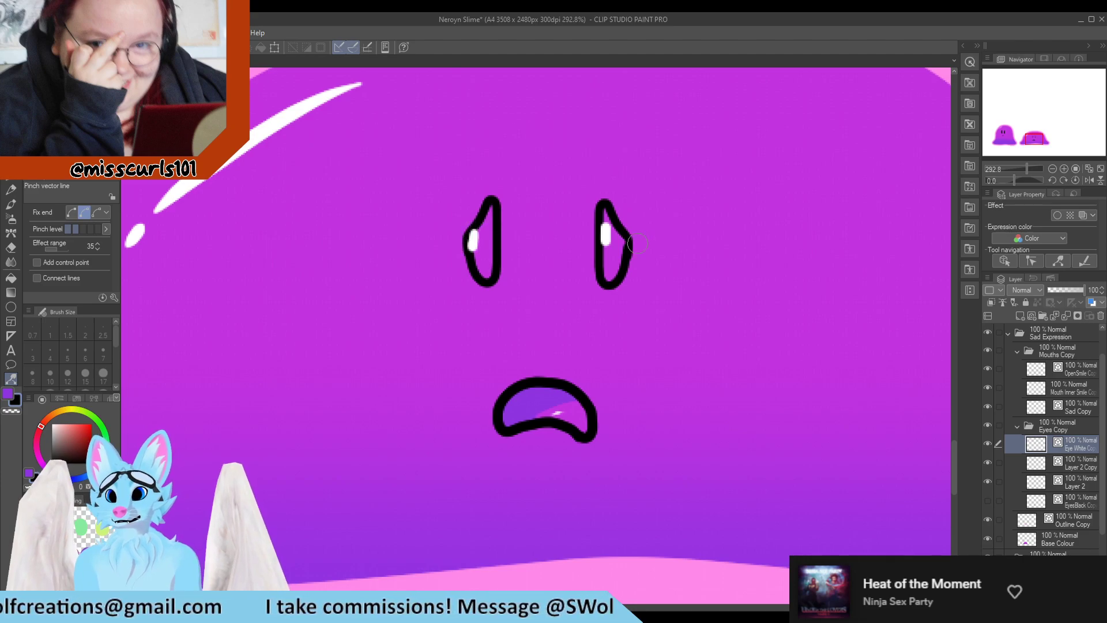
pyautogui.moveTo(606, 241); pyautogui.dragTo(607, 252)
pyautogui.scroll(-6, 526, 188)
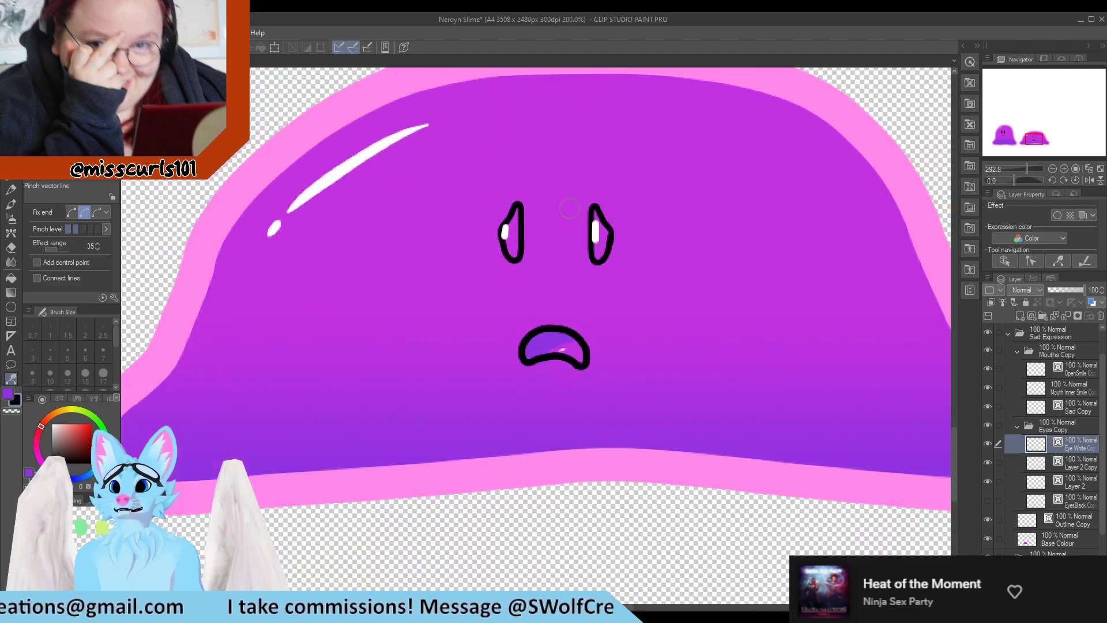
pyautogui.scroll(6, 528, 185)
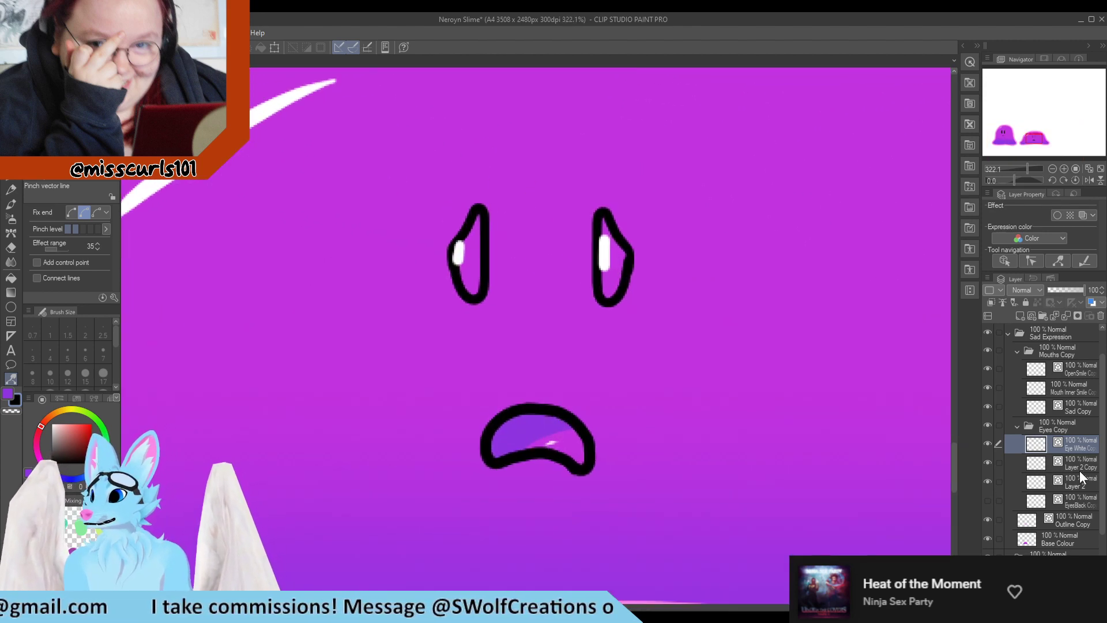
# Add a new layer below Layer 2 and fill both eyes black with the Turnip pen at size 10
pyautogui.click(1078, 486)
pyautogui.click(1019, 316)
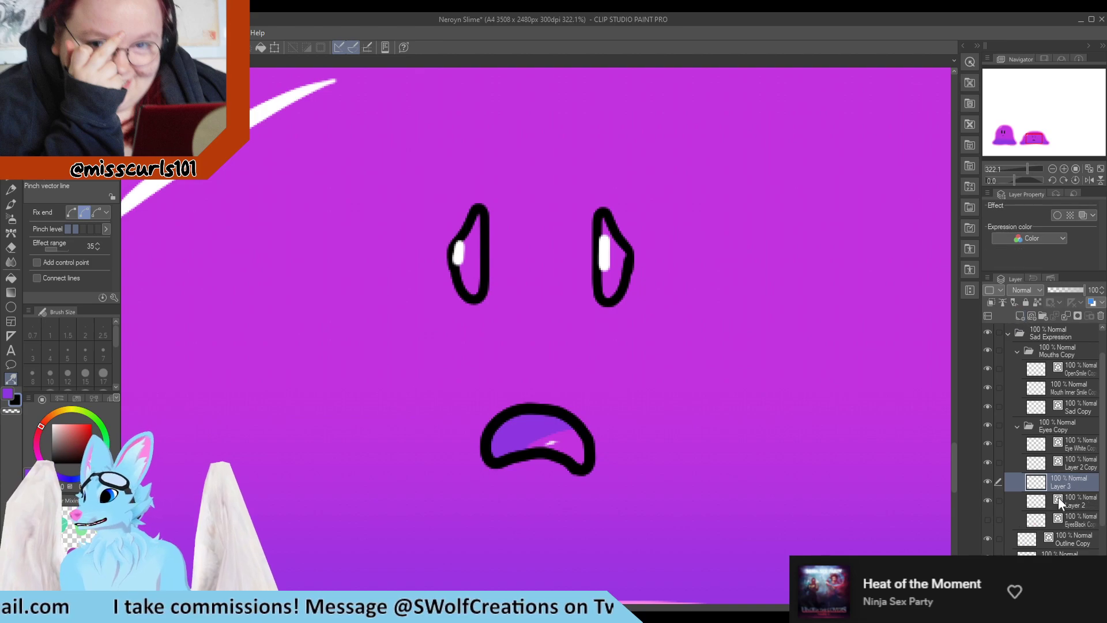
pyautogui.moveTo(1068, 489); pyautogui.dragTo(1073, 503)
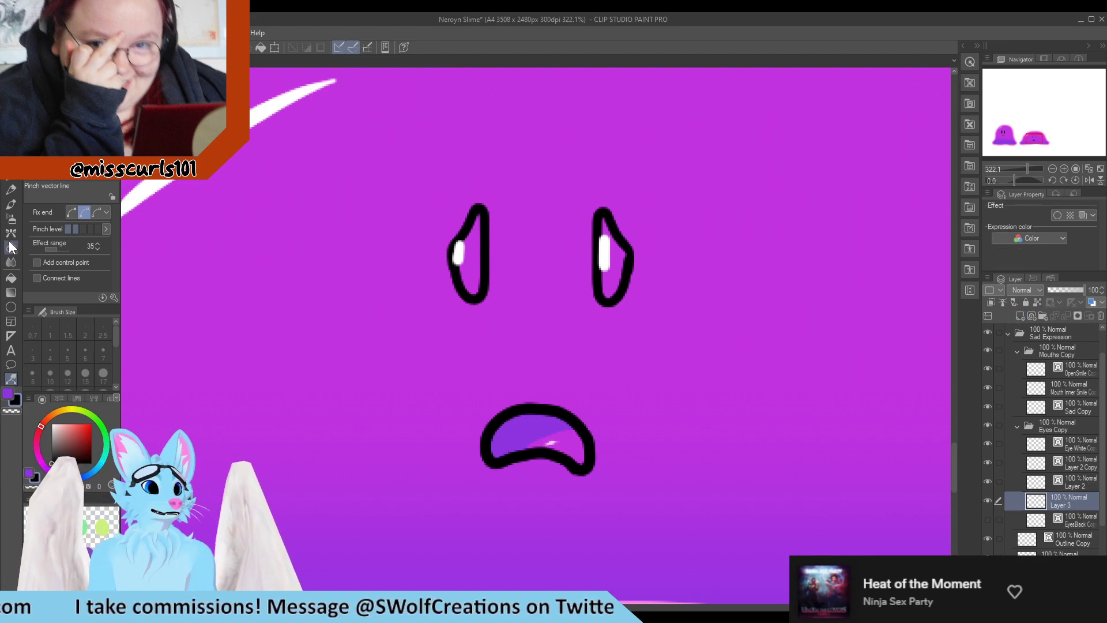
pyautogui.click(9, 183)
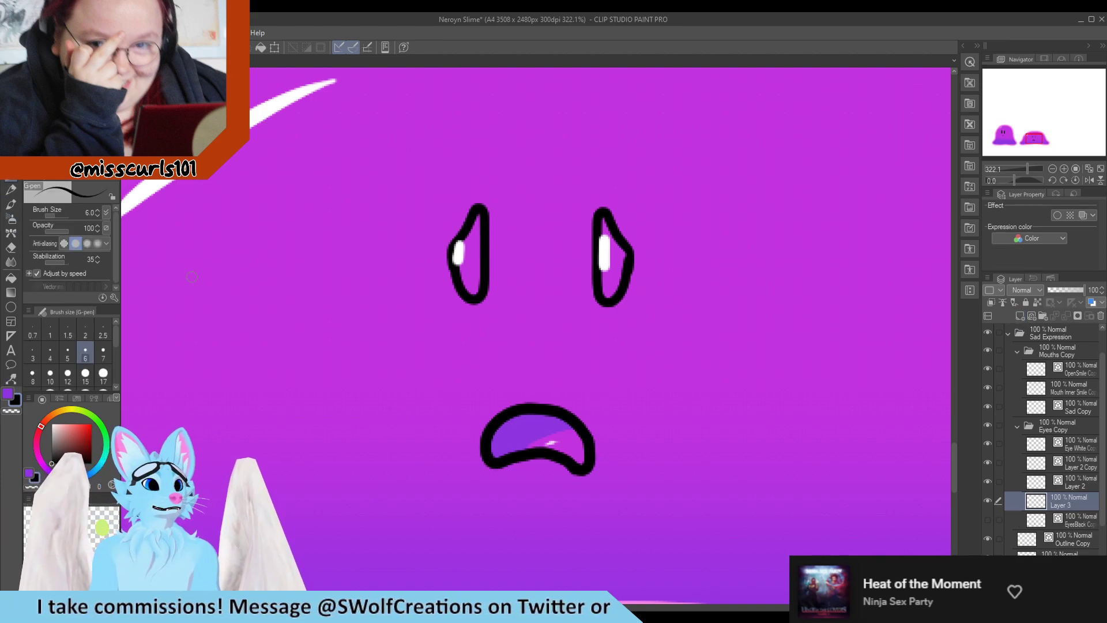
pyautogui.click(63, 134)
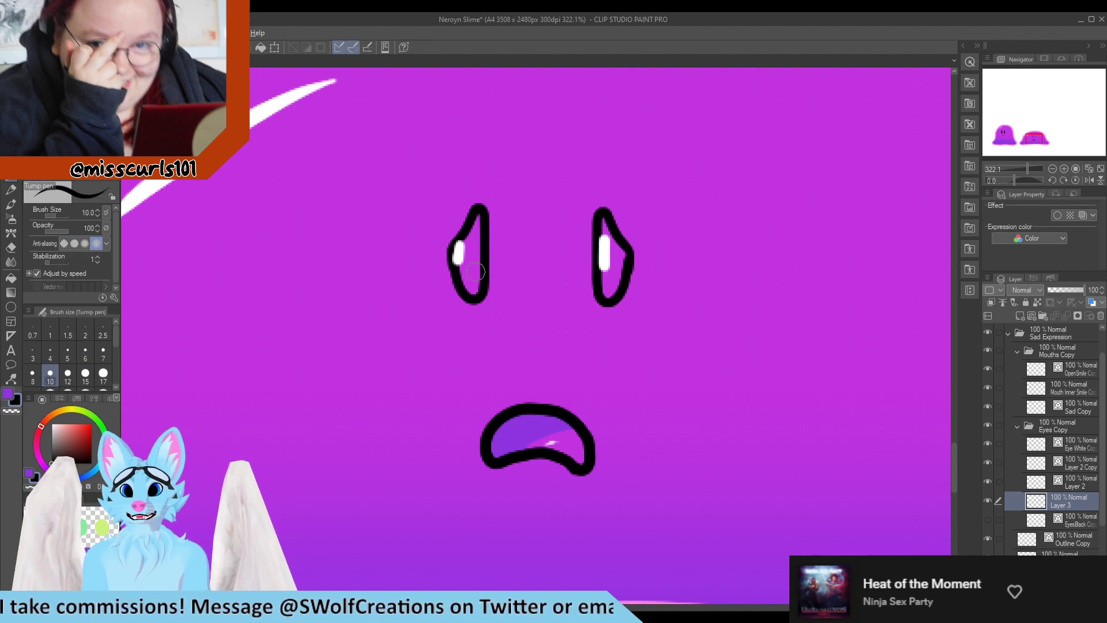
pyautogui.moveTo(475, 272)
pyautogui.mouseDown()
pyautogui.moveTo(459, 254)
pyautogui.moveTo(477, 215)
pyautogui.moveTo(478, 287)
pyautogui.moveTo(464, 286)
pyautogui.moveTo(470, 256)
pyautogui.mouseUp()
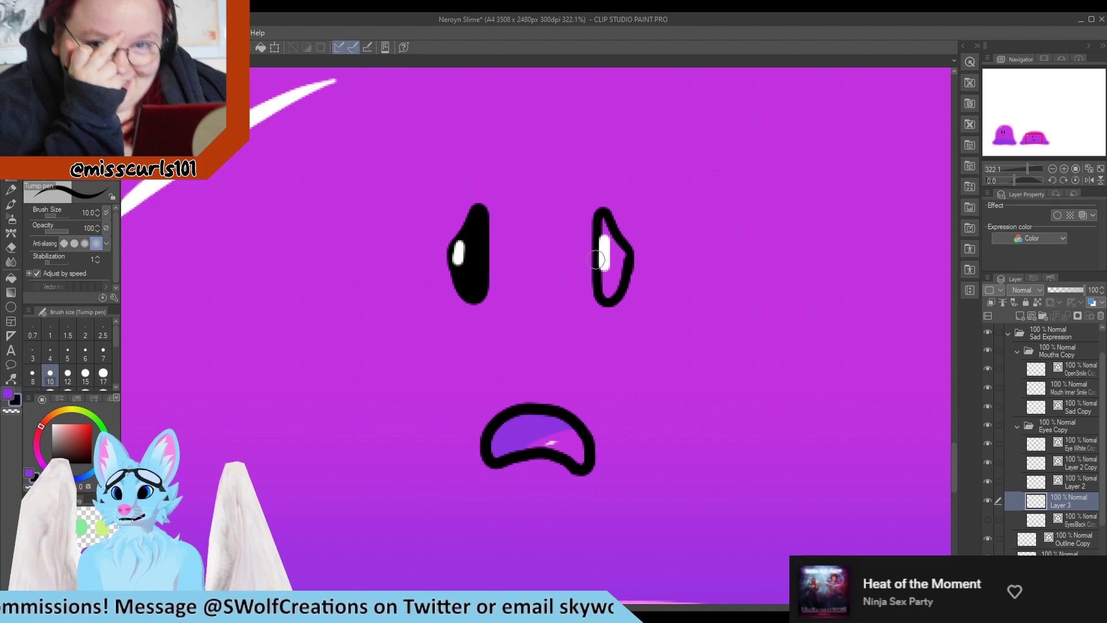
pyautogui.moveTo(600, 243)
pyautogui.mouseDown()
pyautogui.moveTo(602, 218)
pyautogui.moveTo(604, 295)
pyautogui.moveTo(624, 249)
pyautogui.moveTo(612, 243)
pyautogui.mouseUp()
pyautogui.scroll(-5, 580, 237)
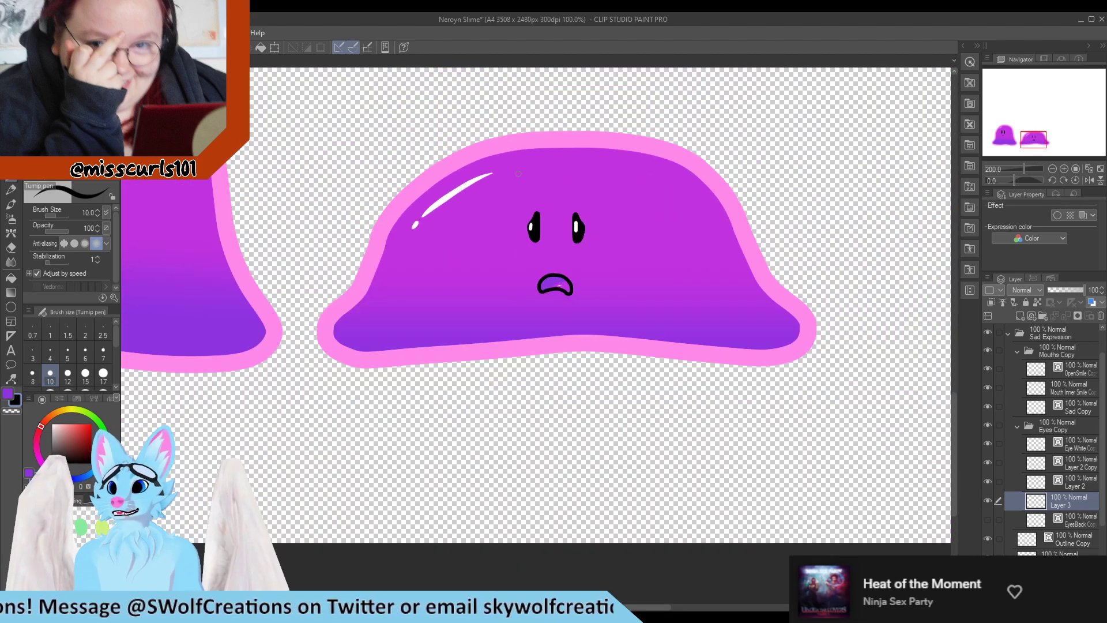
pyautogui.scroll(-1, 534, 227)
pyautogui.scroll(4, 534, 227)
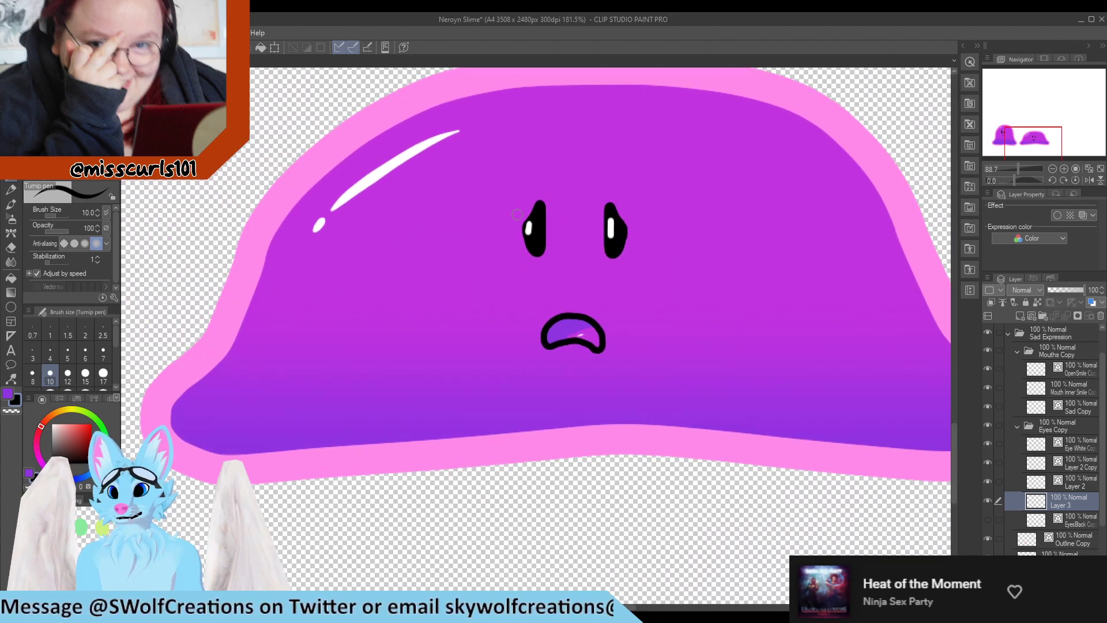
# Zoom in and out on the sad slime to examine its new face
pyautogui.click(1078, 446)
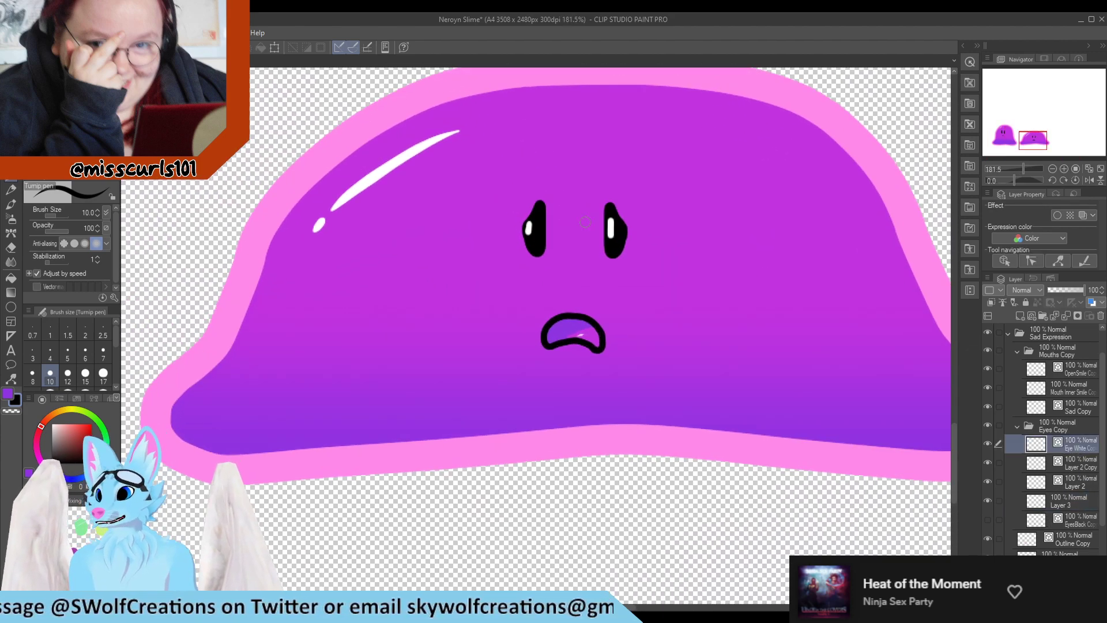
pyautogui.scroll(-4, 545, 291)
pyautogui.scroll(5, 643, 205)
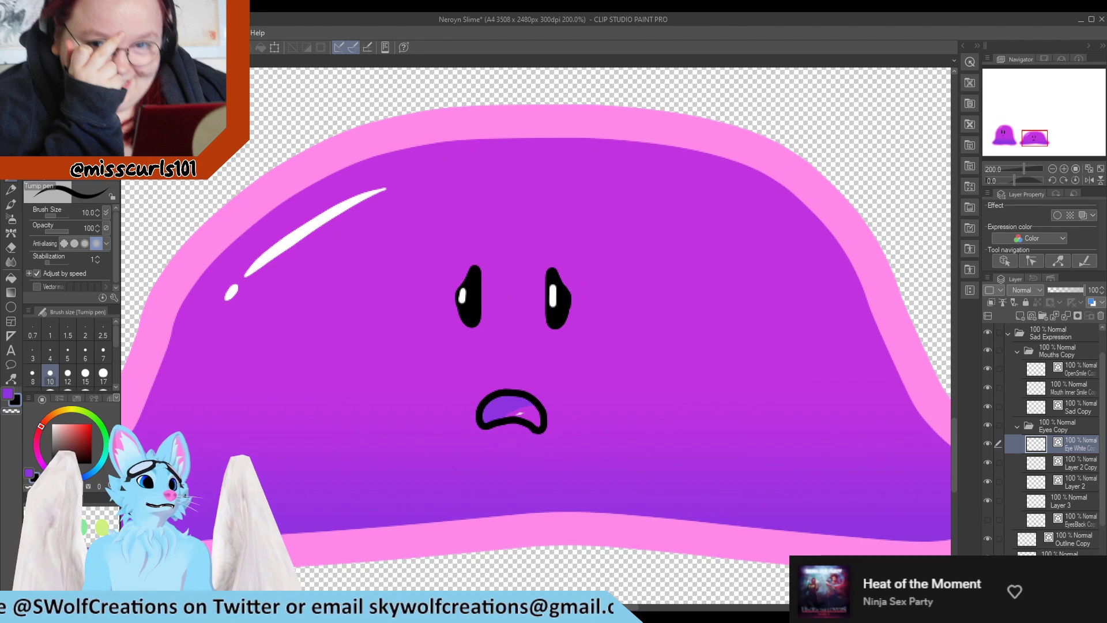
pyautogui.scroll(-5, 217, 230)
pyautogui.scroll(3, 225, 239)
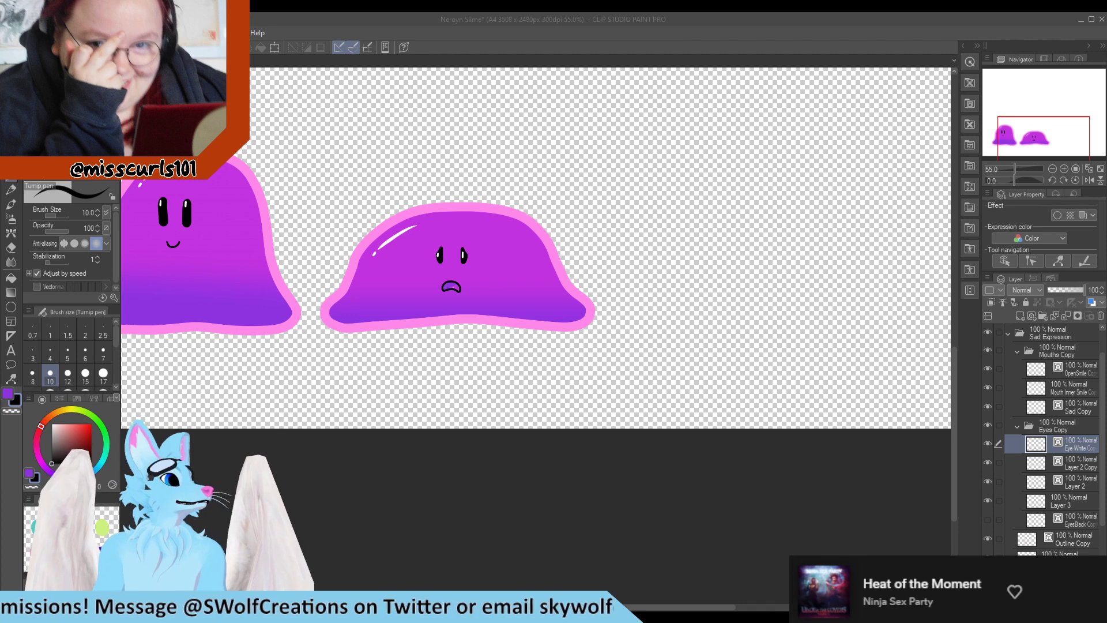
pyautogui.click(447, 477)
pyautogui.scroll(-3, 447, 476)
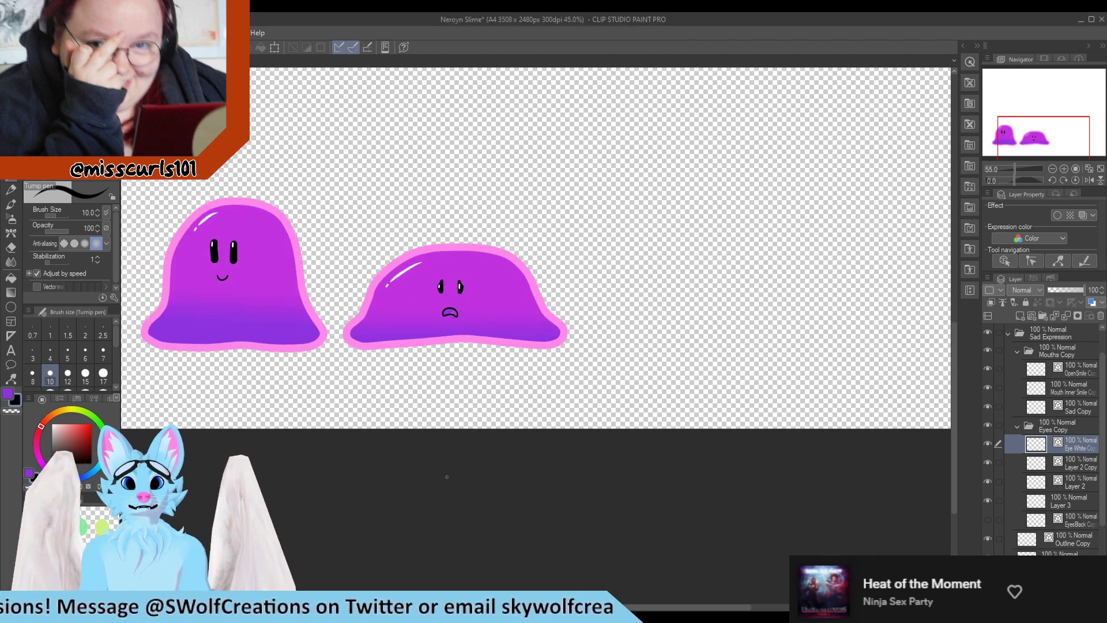
pyautogui.scroll(4, 389, 341)
pyautogui.scroll(4, 384, 340)
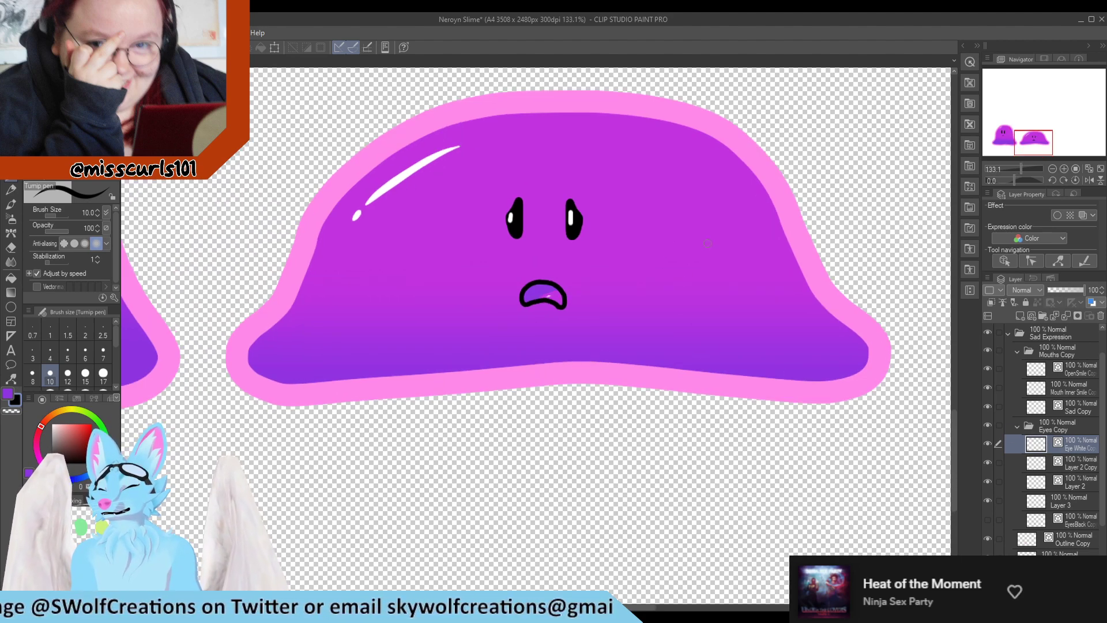
# Check the eye layers one by one and inspect the left eye outline's control points
pyautogui.click(1081, 462)
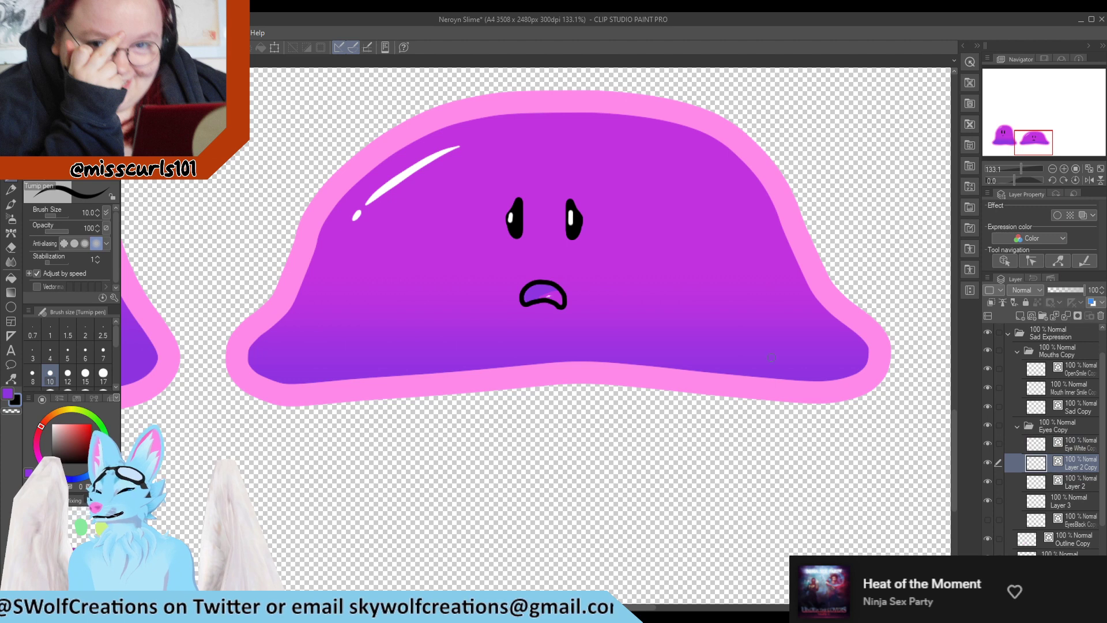
pyautogui.scroll(8, 565, 221)
pyautogui.click(1072, 488)
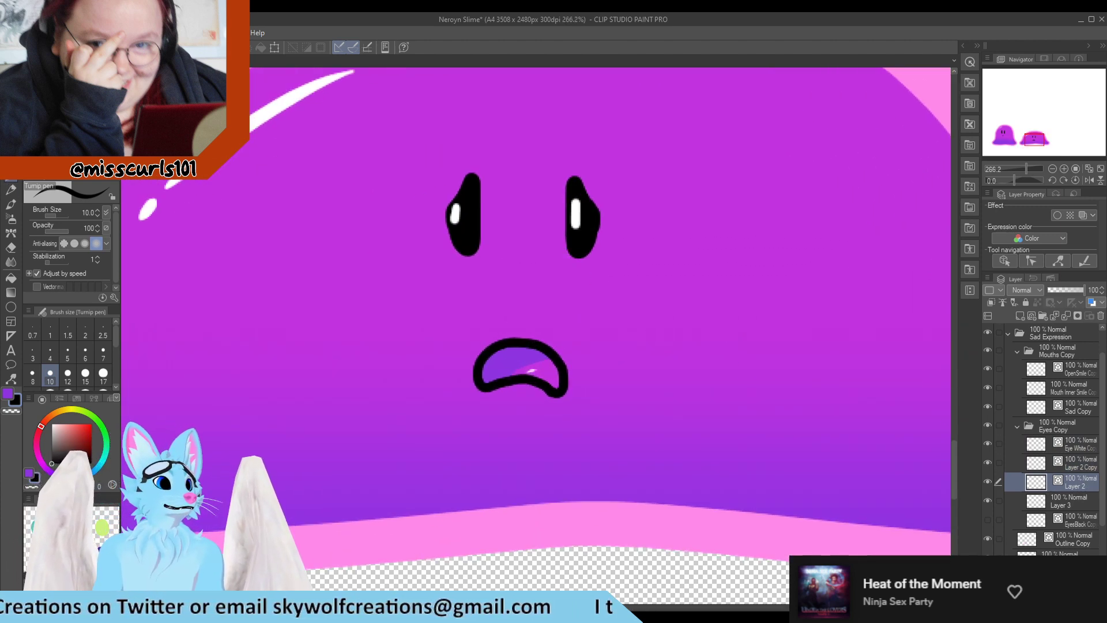
pyautogui.press('y')
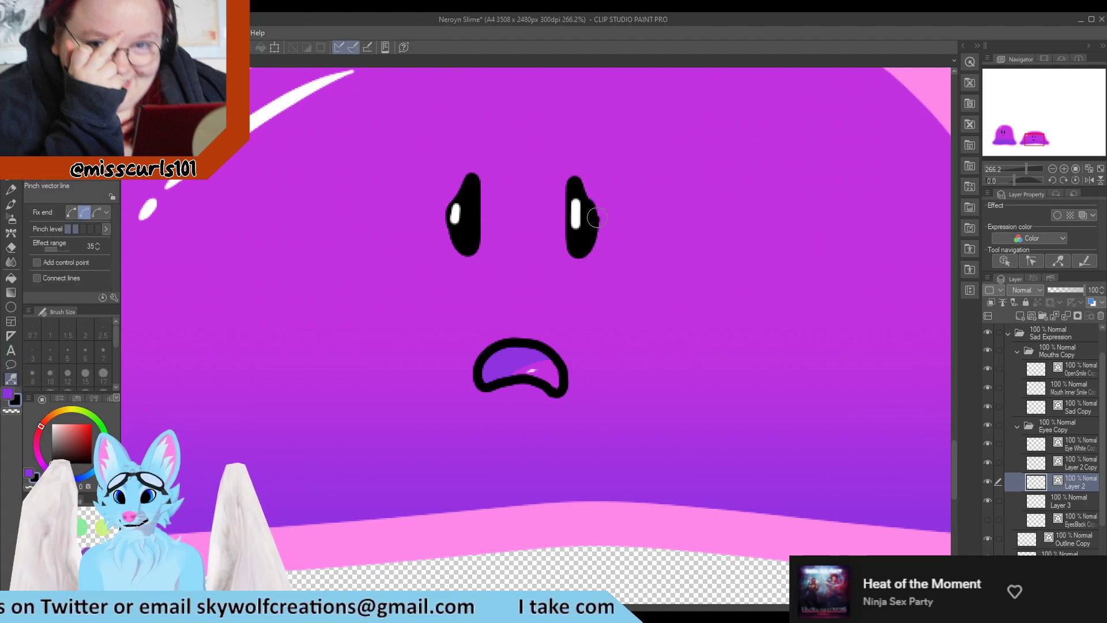
pyautogui.moveTo(597, 218); pyautogui.dragTo(597, 217)
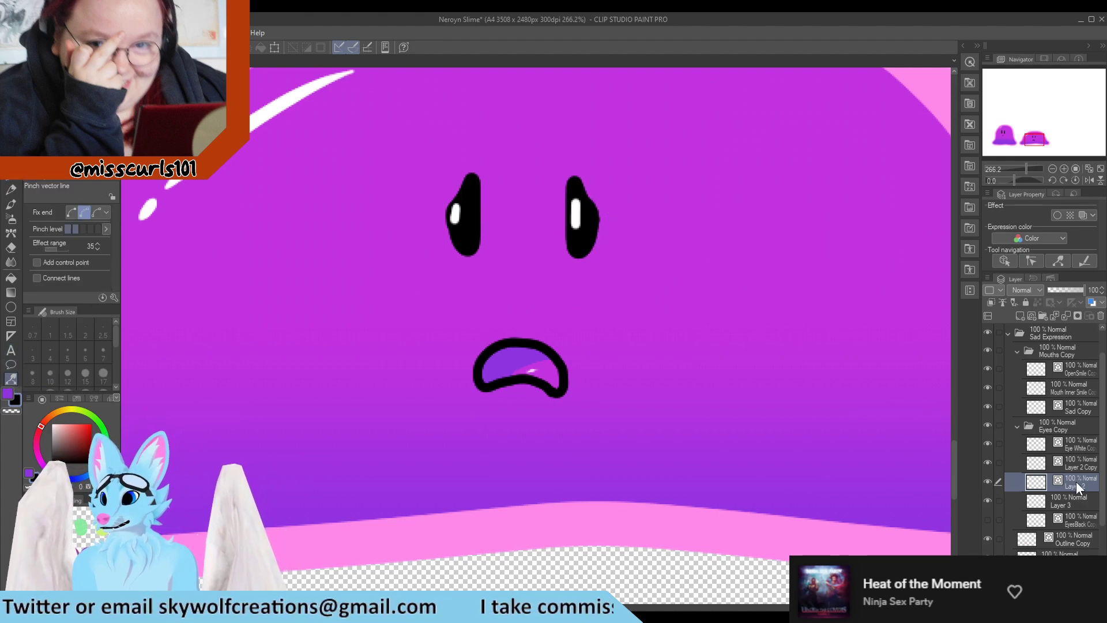
pyautogui.click(1071, 500)
pyautogui.press('e')
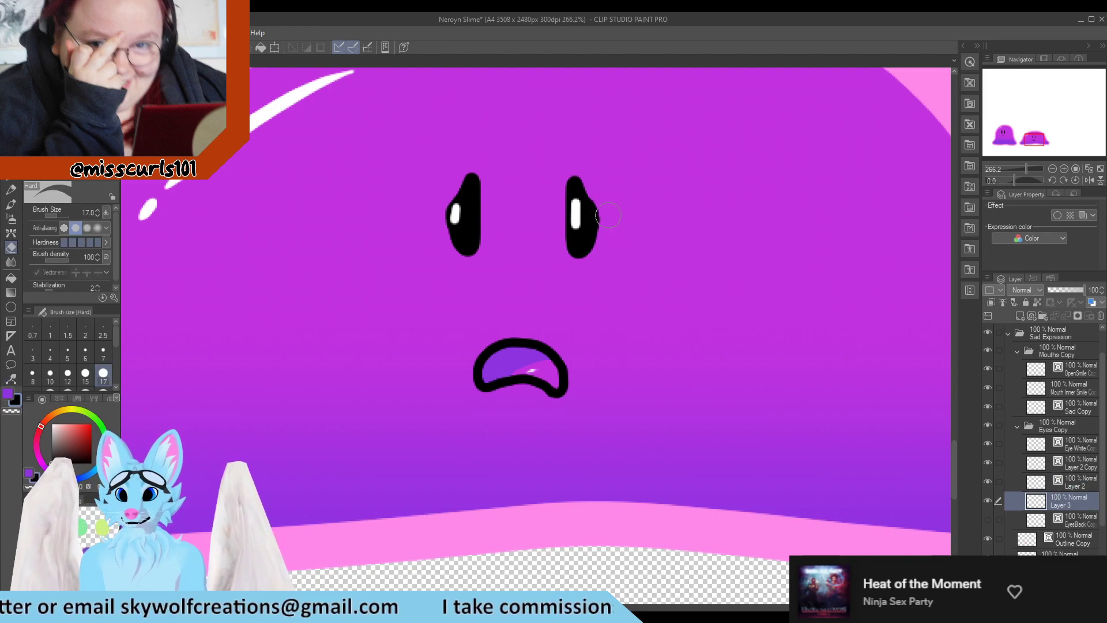
pyautogui.press('y')
pyautogui.click(987, 498)
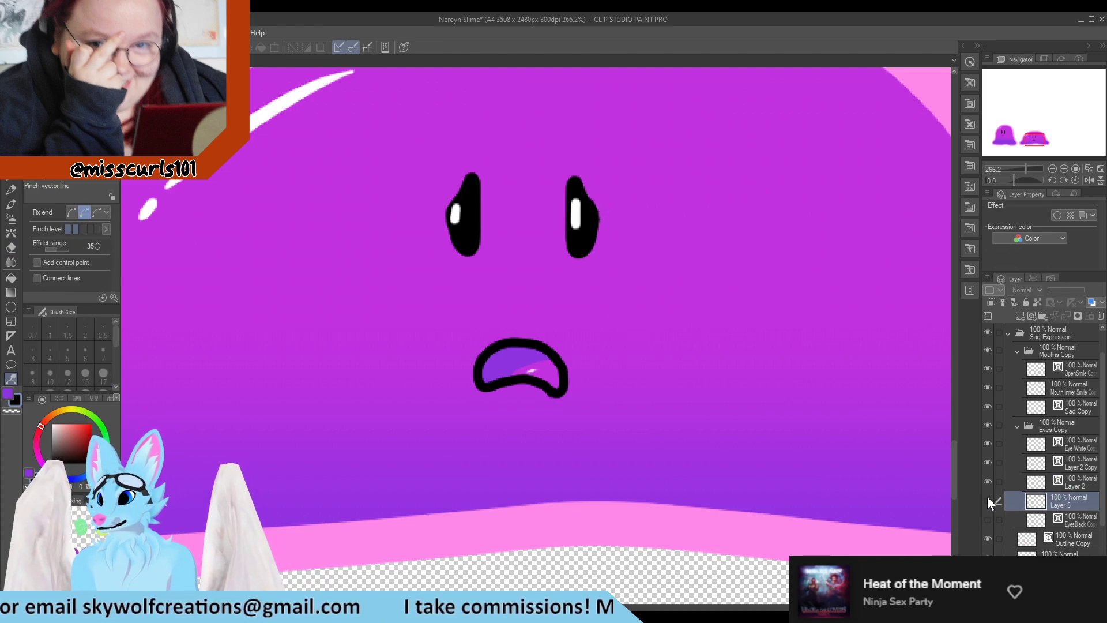
pyautogui.click(988, 498)
pyautogui.click(1063, 482)
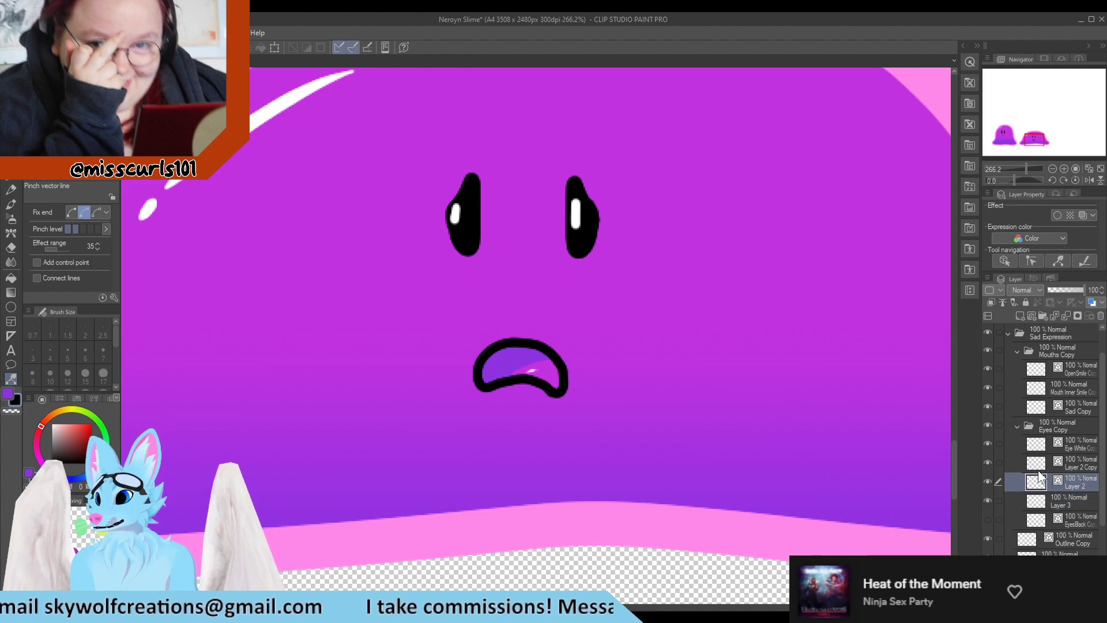
pyautogui.click(1031, 261)
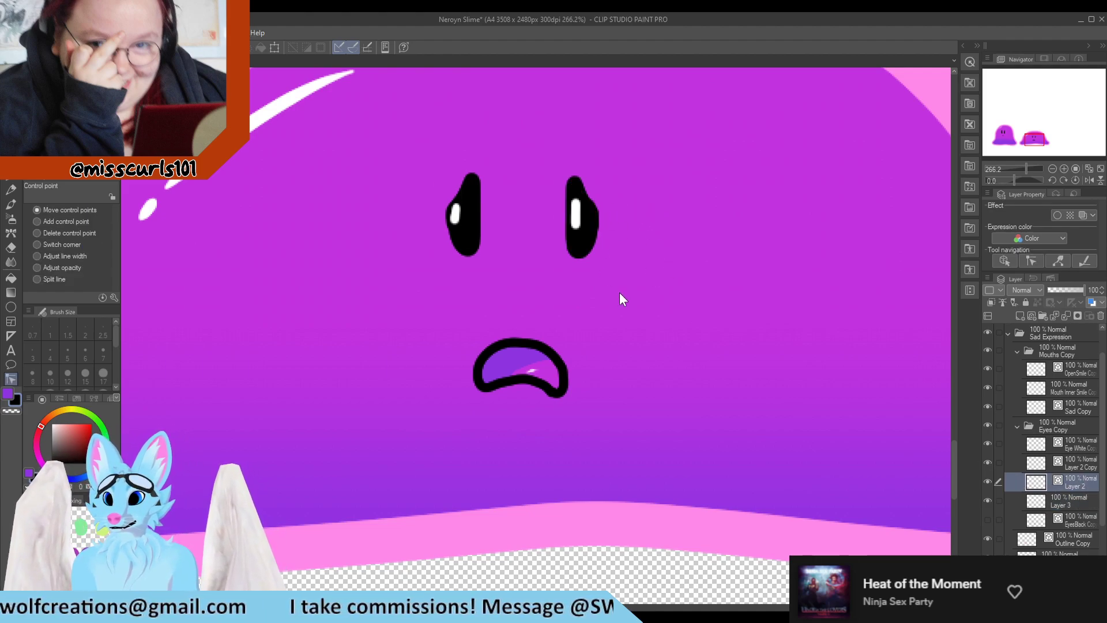
pyautogui.scroll(-1, 605, 283)
pyautogui.click(1071, 462)
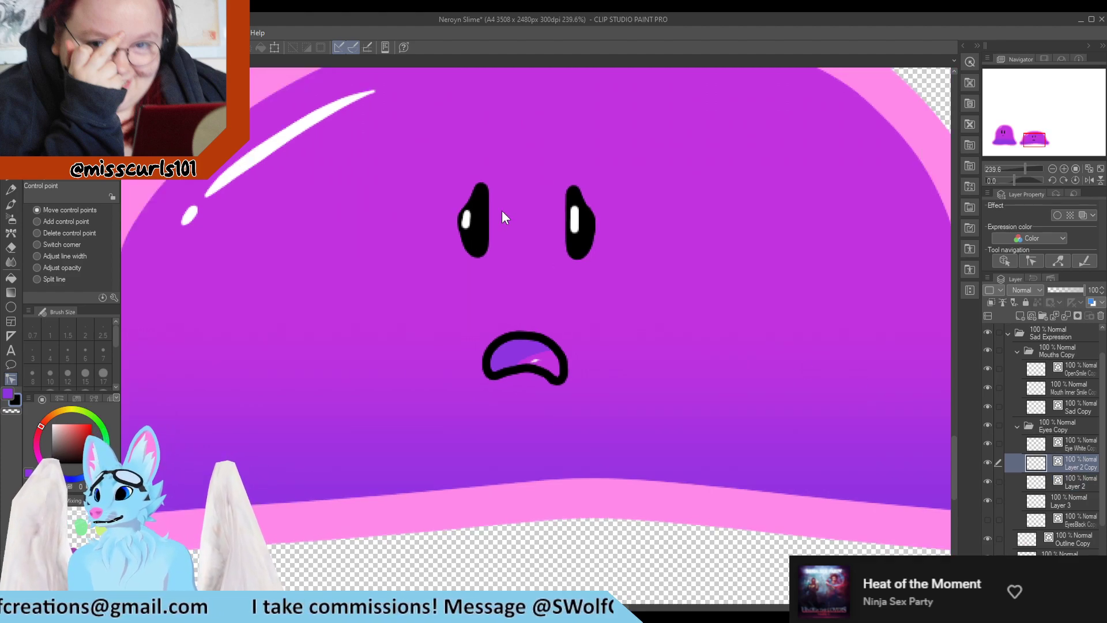
pyautogui.scroll(7, 501, 209)
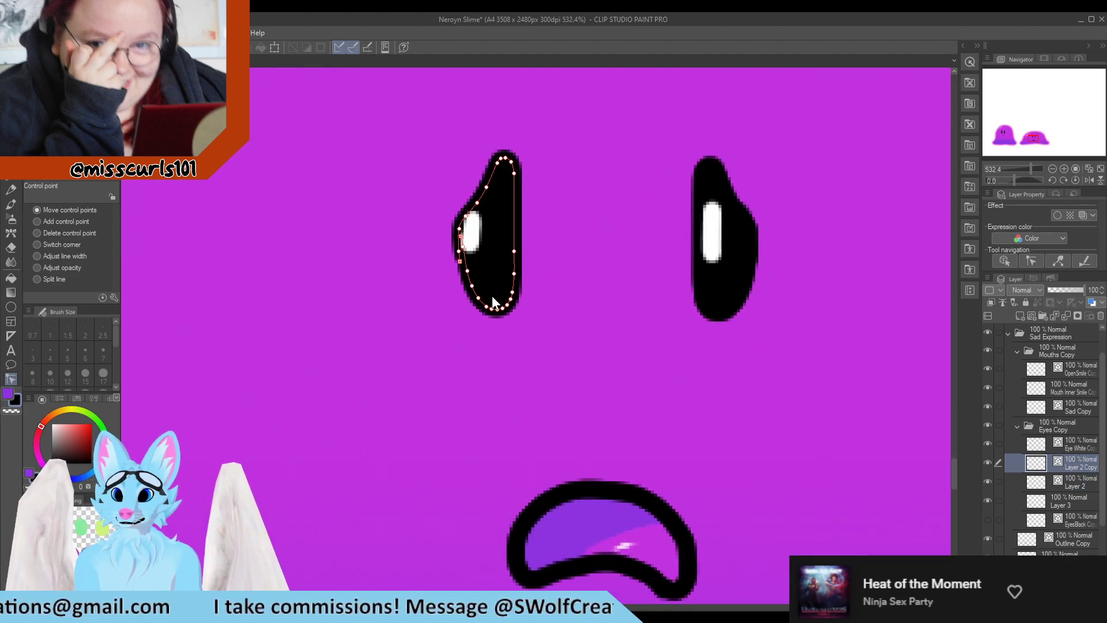
# Refine the left and right eye highlights on the eye white copy layer with the Pinch vector line tool
pyautogui.scroll(-6, 493, 296)
pyautogui.scroll(2, 517, 327)
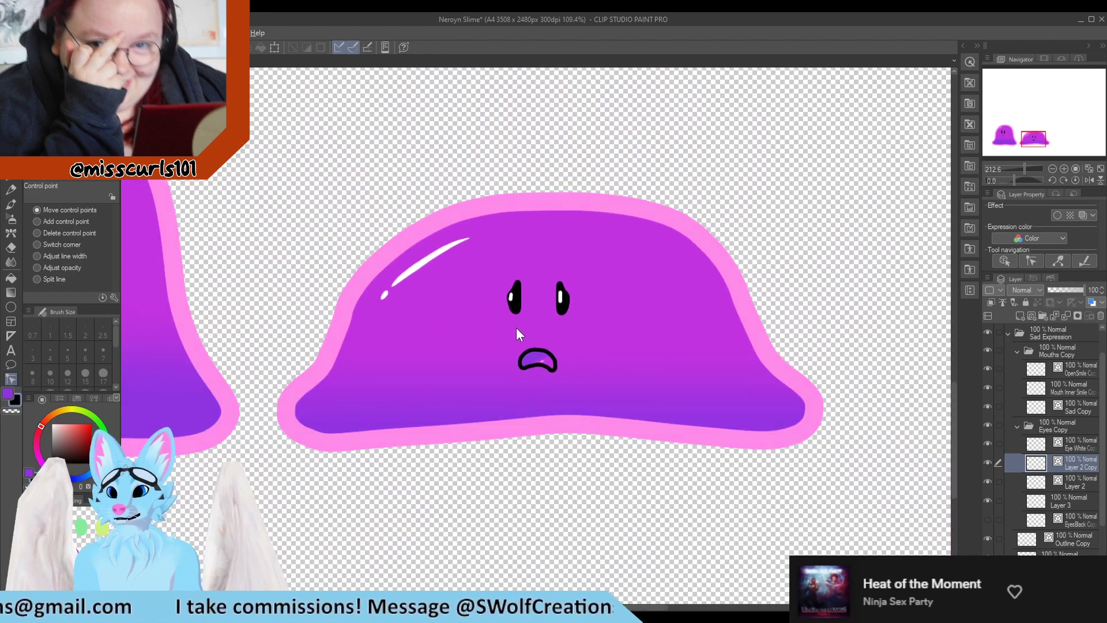
pyautogui.scroll(-3, 524, 363)
pyautogui.scroll(9, 542, 308)
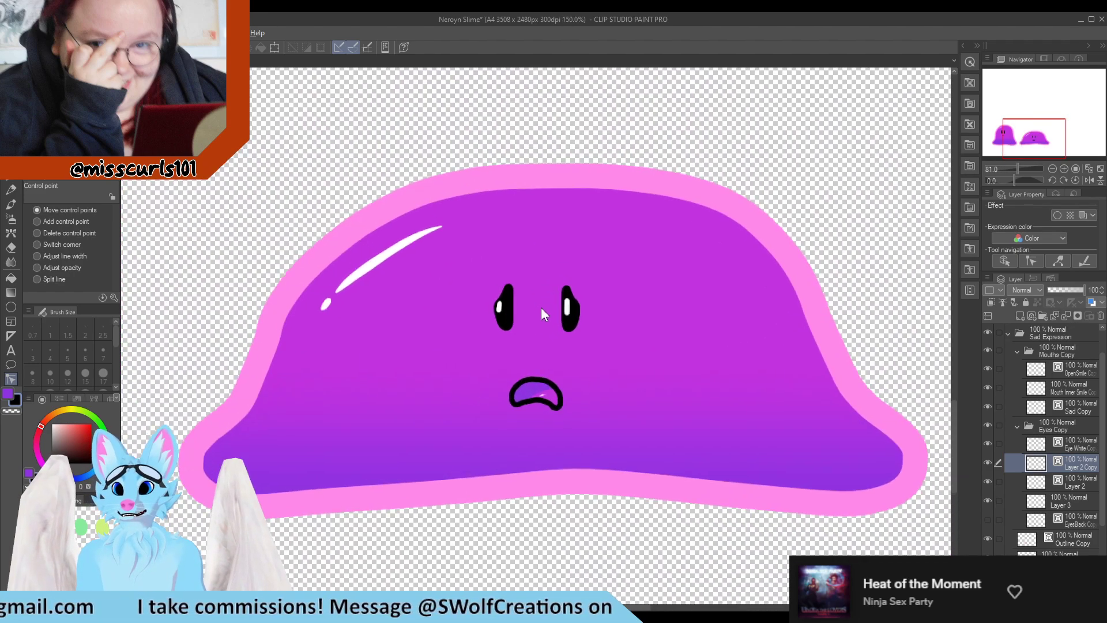
pyautogui.click(1060, 455)
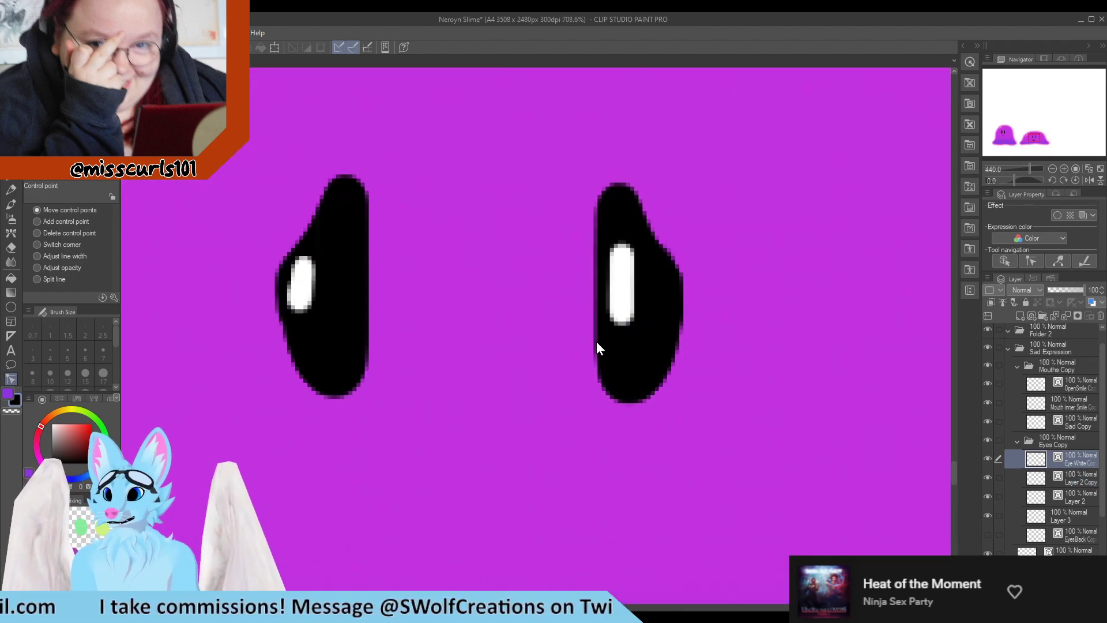
pyautogui.scroll(2, 597, 341)
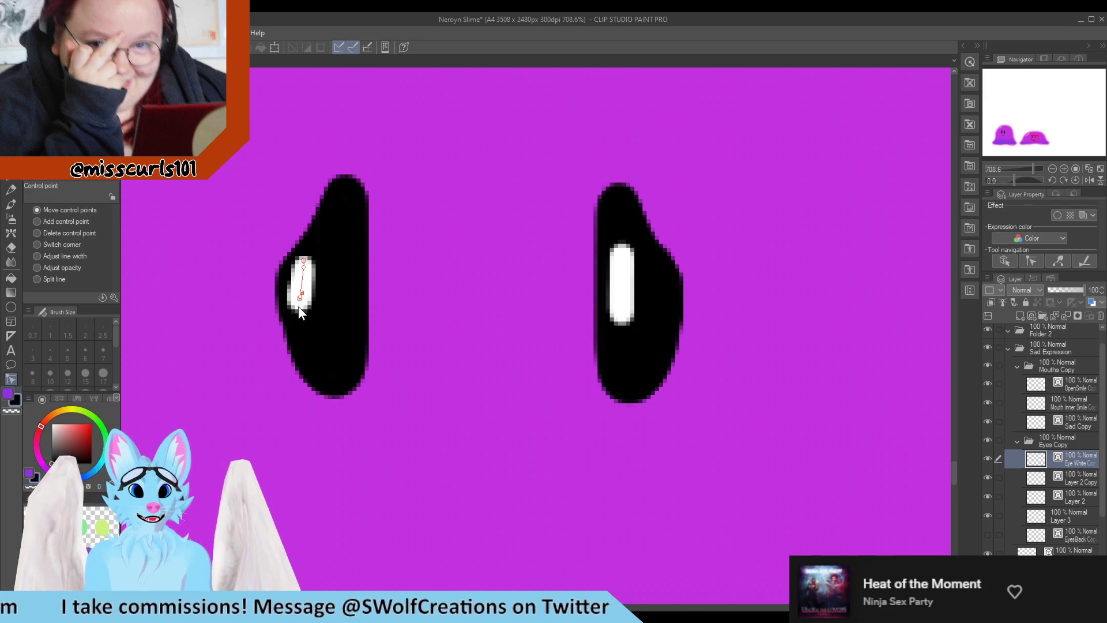
pyautogui.click(69, 99)
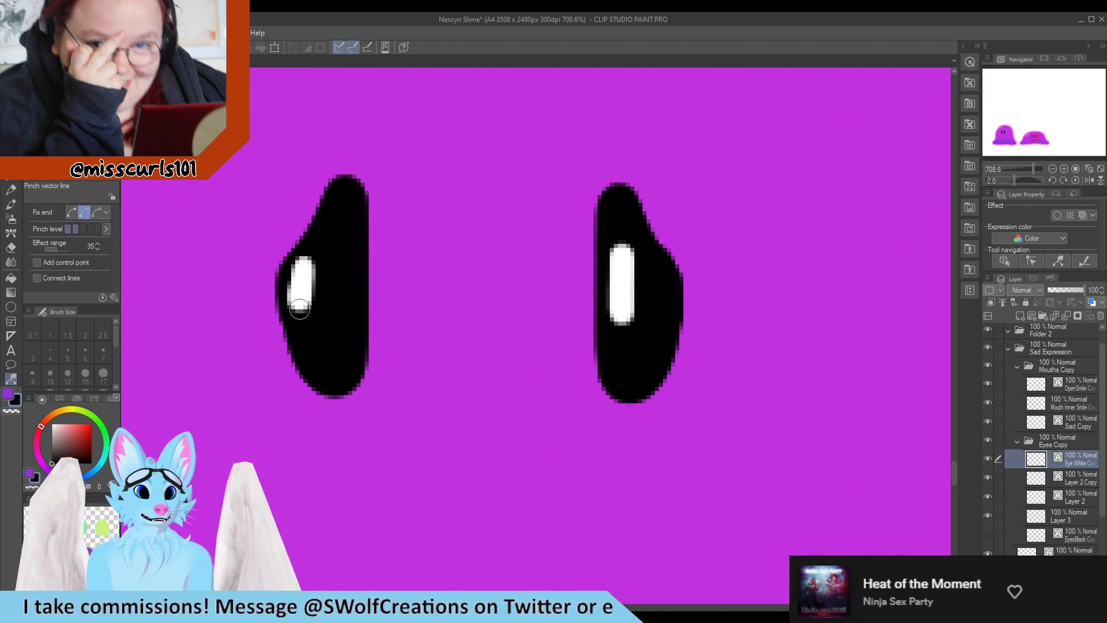
pyautogui.moveTo(299, 310); pyautogui.dragTo(304, 311)
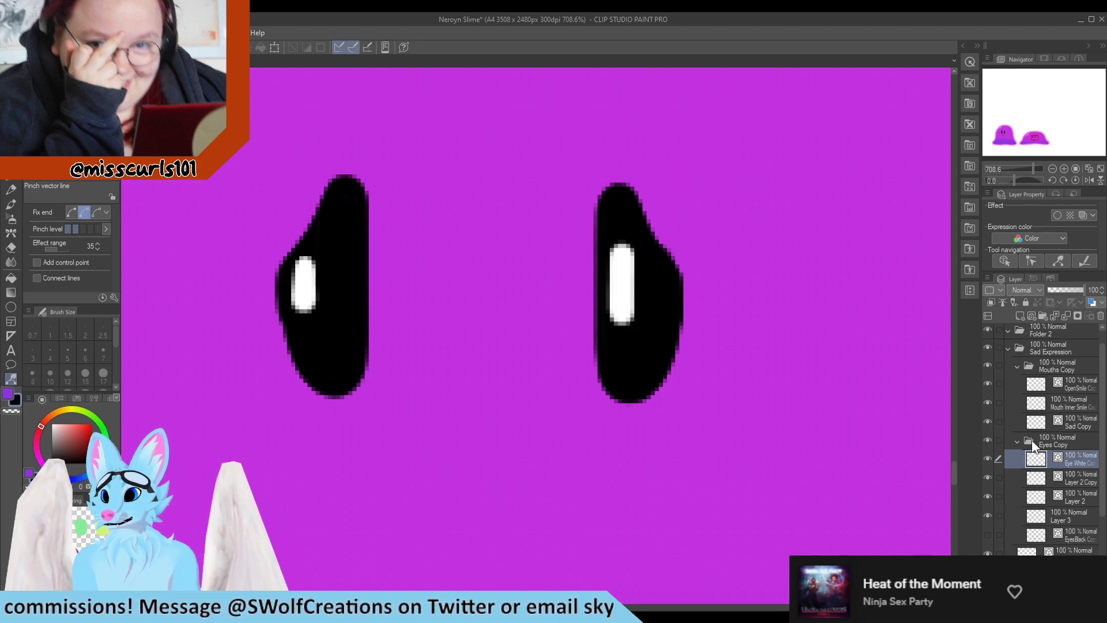
pyautogui.click(990, 456)
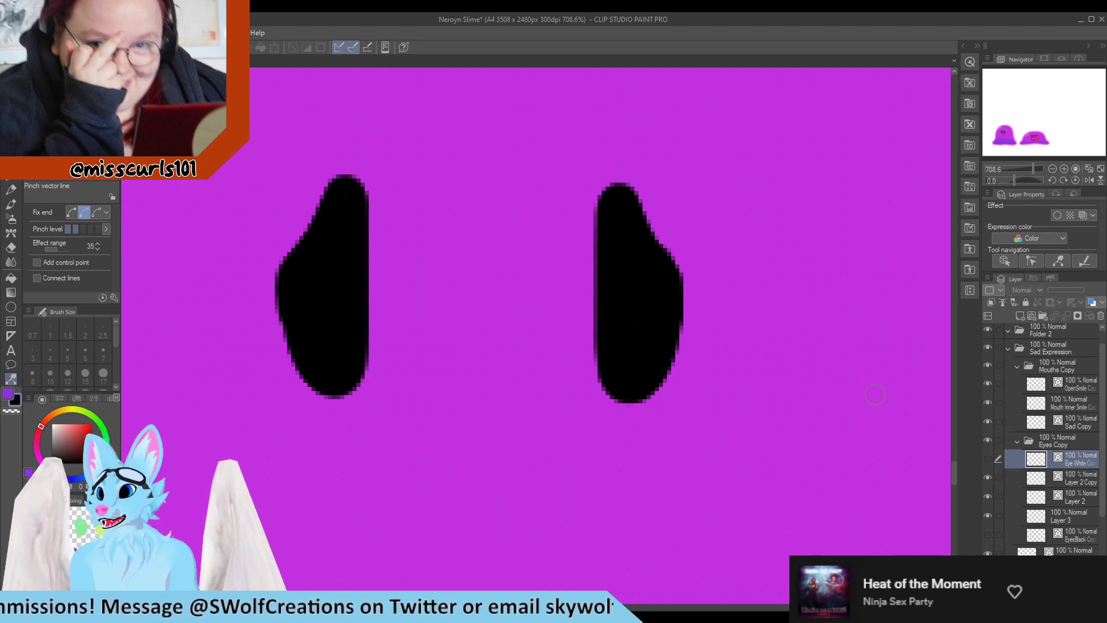
pyautogui.click(987, 459)
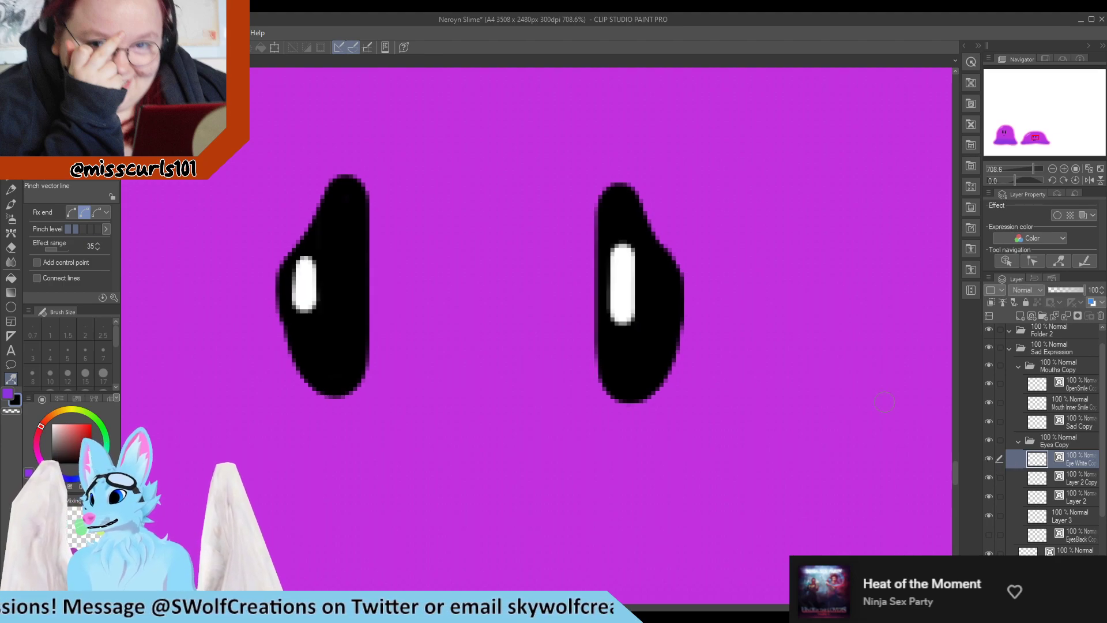
pyautogui.moveTo(623, 257); pyautogui.dragTo(623, 269)
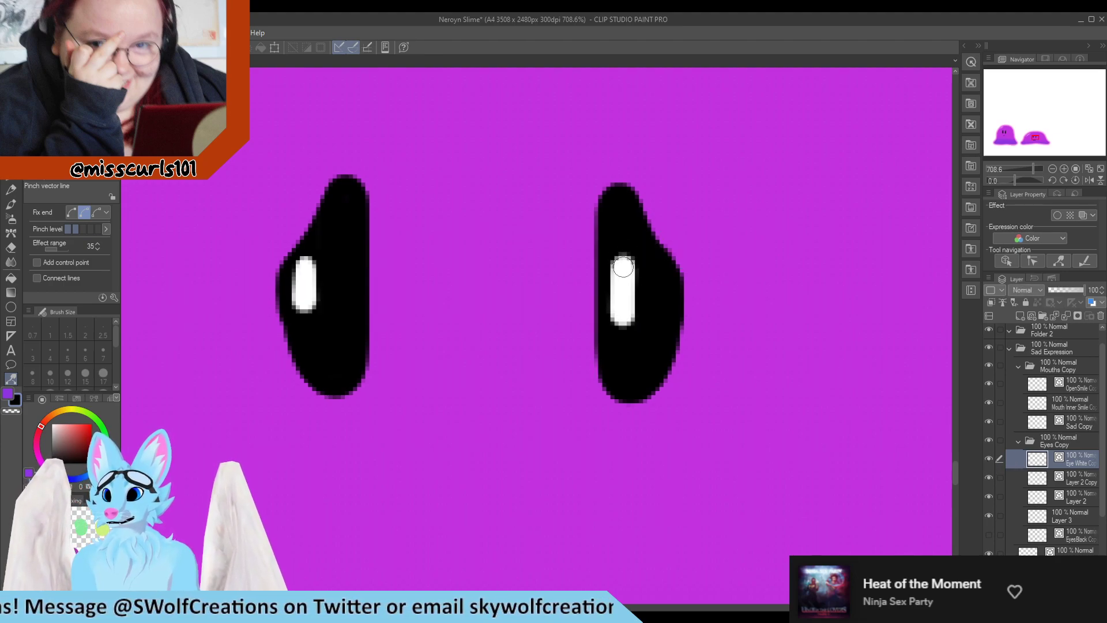
pyautogui.moveTo(624, 321); pyautogui.dragTo(622, 312)
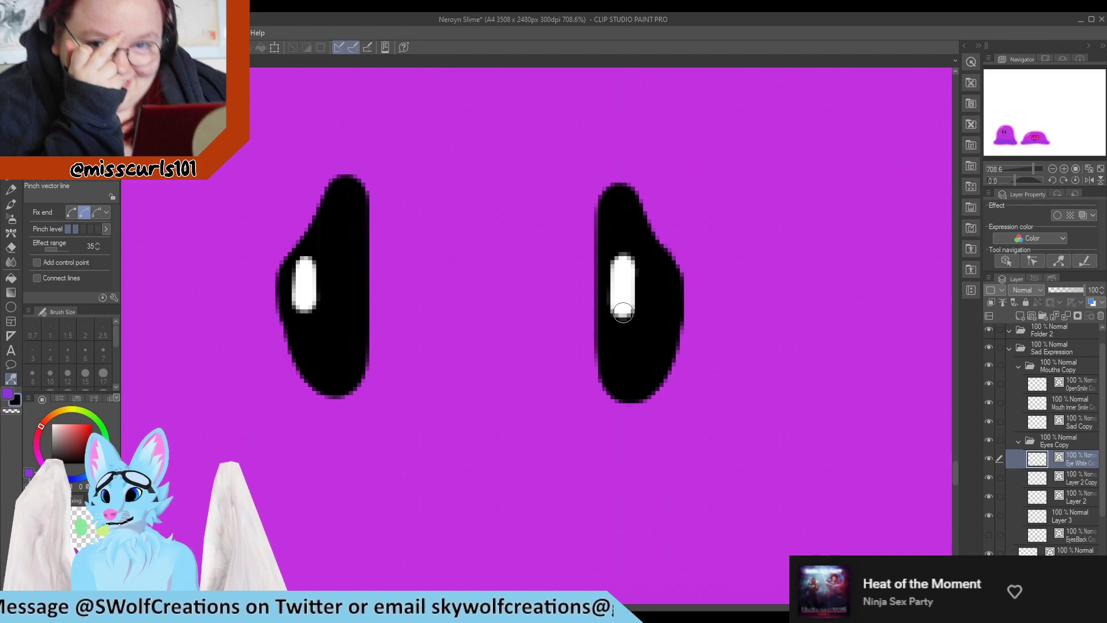
# Save the file
pyautogui.scroll(-10, 610, 340)
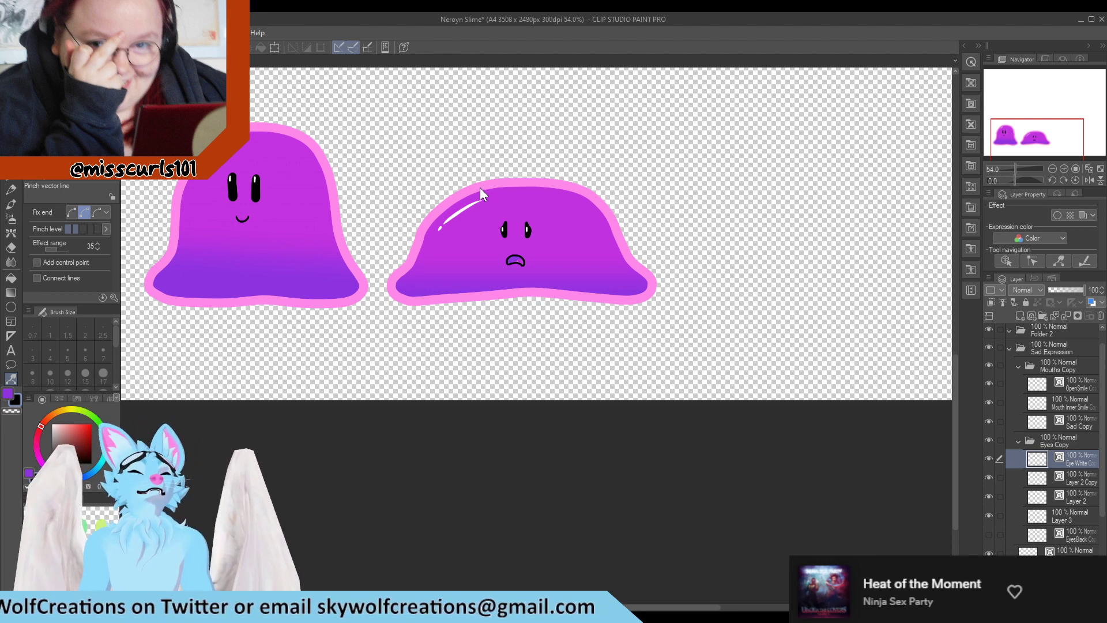
pyautogui.hotkey('ctrl', 's')
pyautogui.scroll(-1, 456, 179)
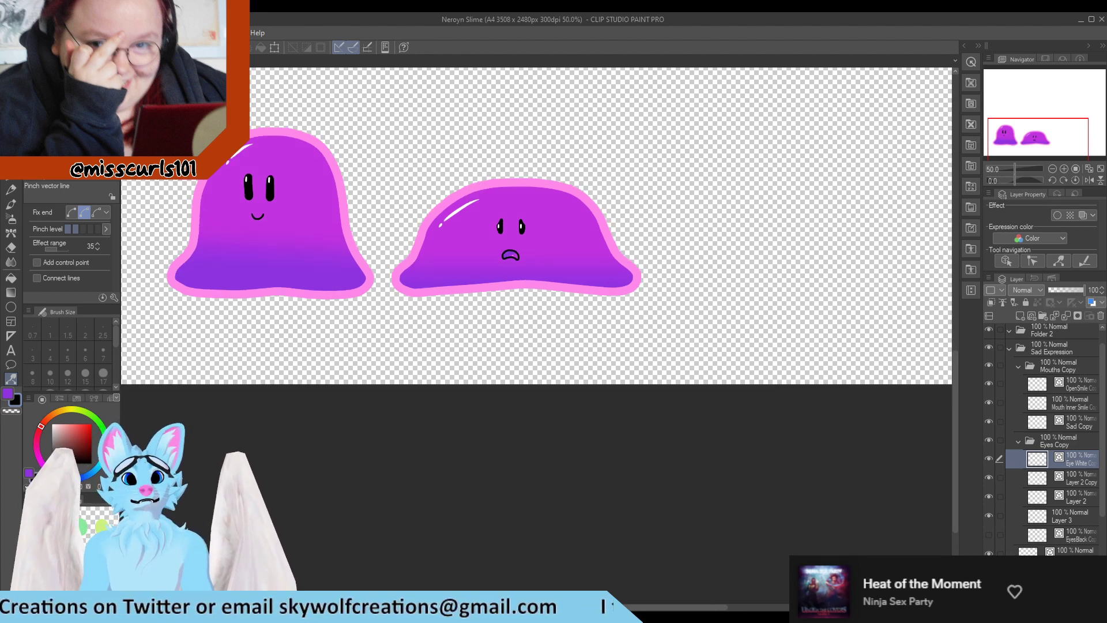
# Switch to the Neroyn Slime_CROPPED document, show its gray background layer, and return to the main file
pyautogui.click(216, 61)
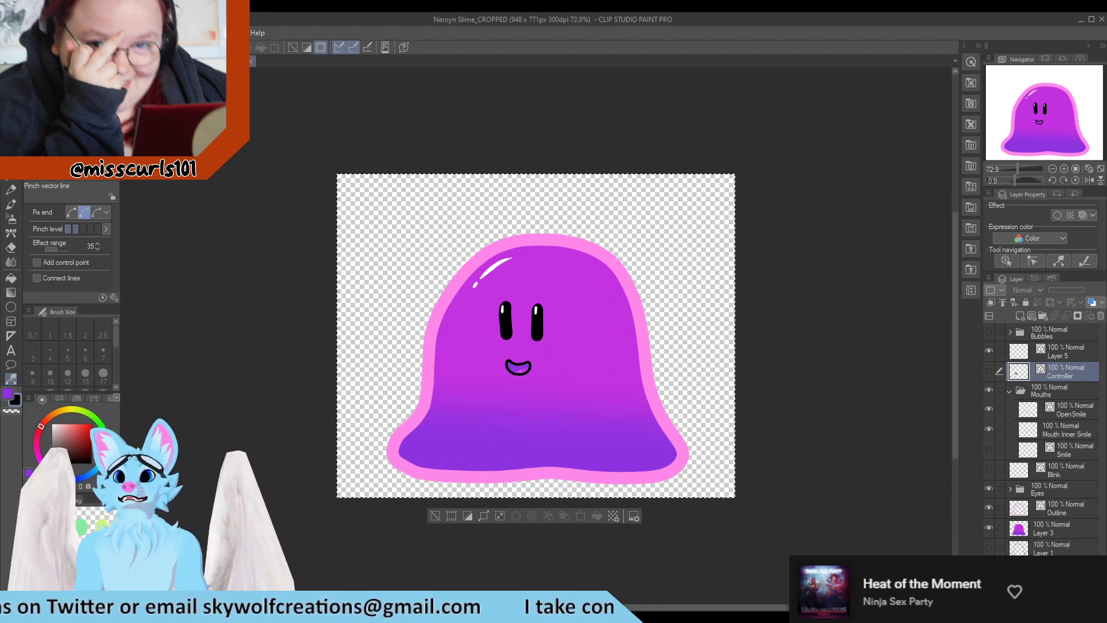
pyautogui.click(151, 62)
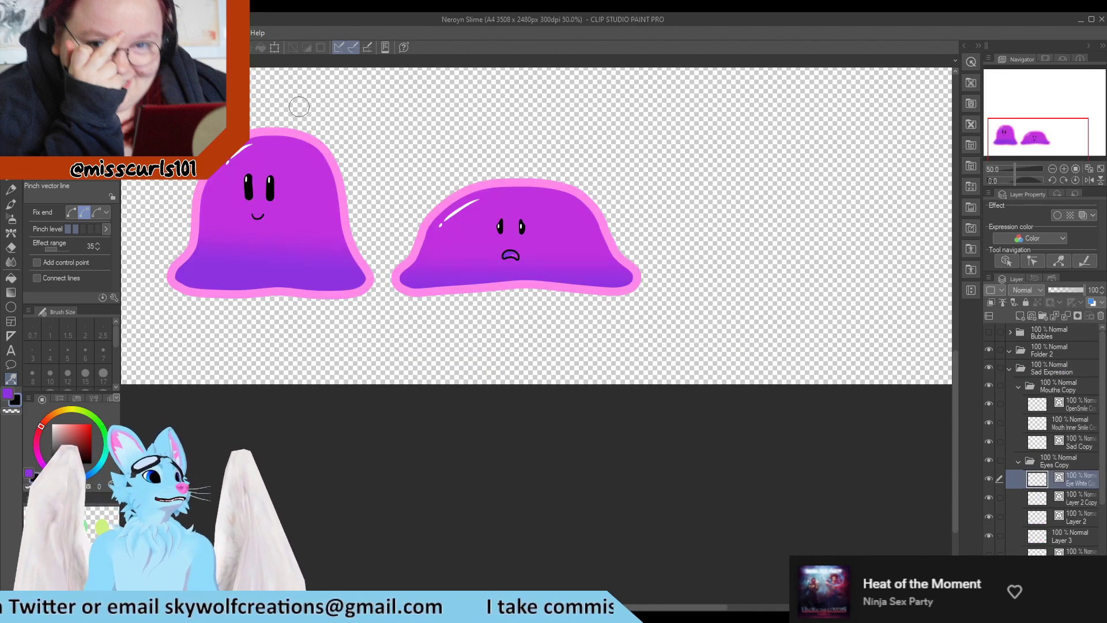
pyautogui.click(215, 61)
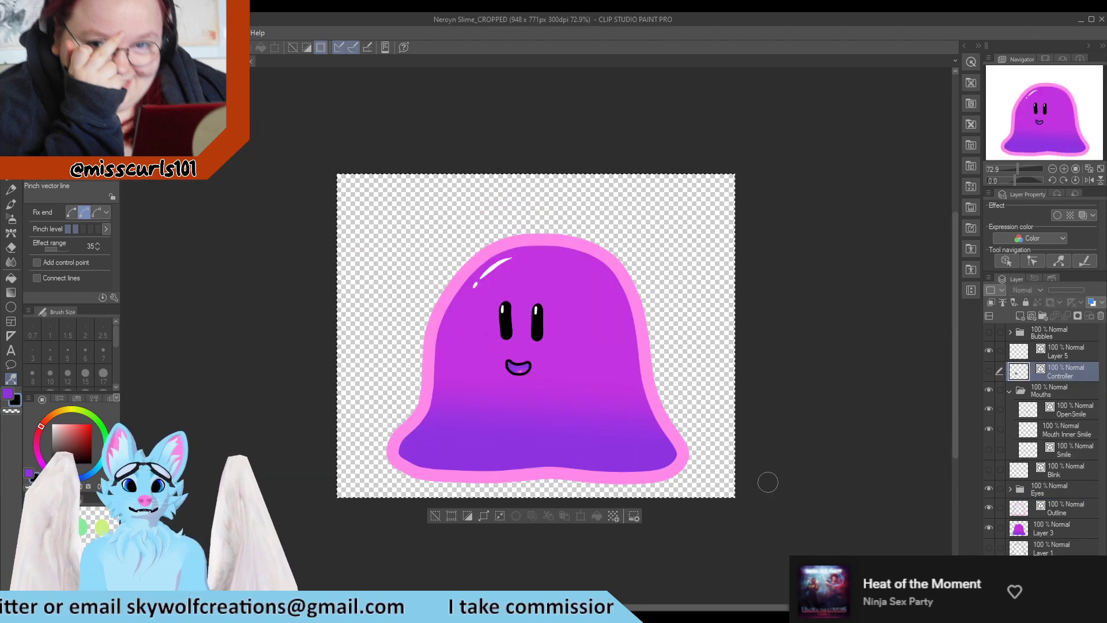
pyautogui.click(1042, 550)
pyautogui.click(1044, 568)
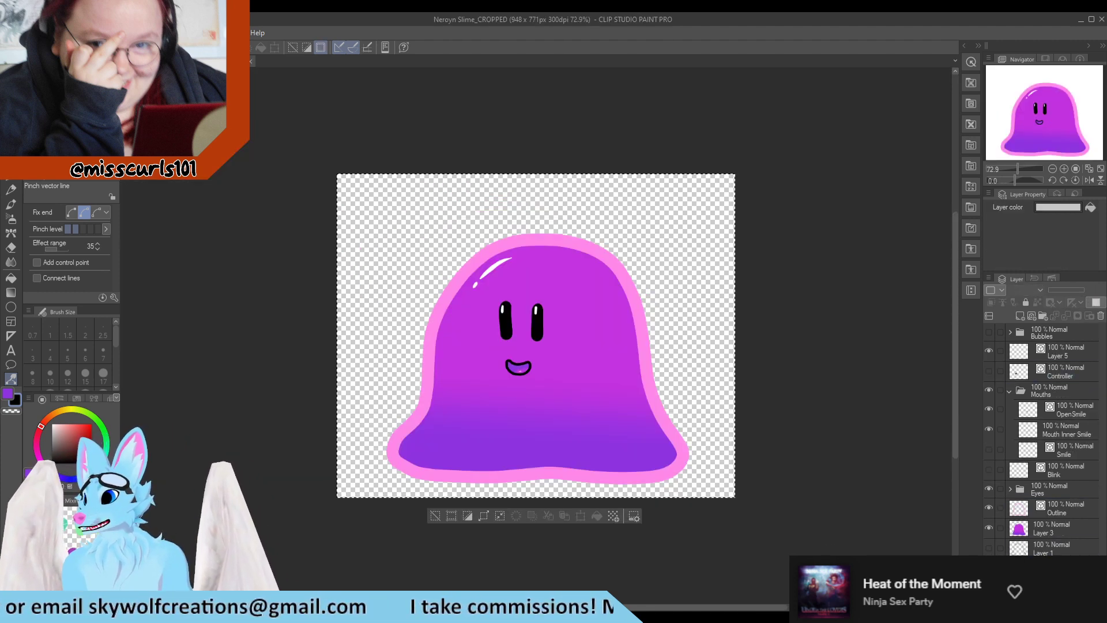
pyautogui.click(989, 568)
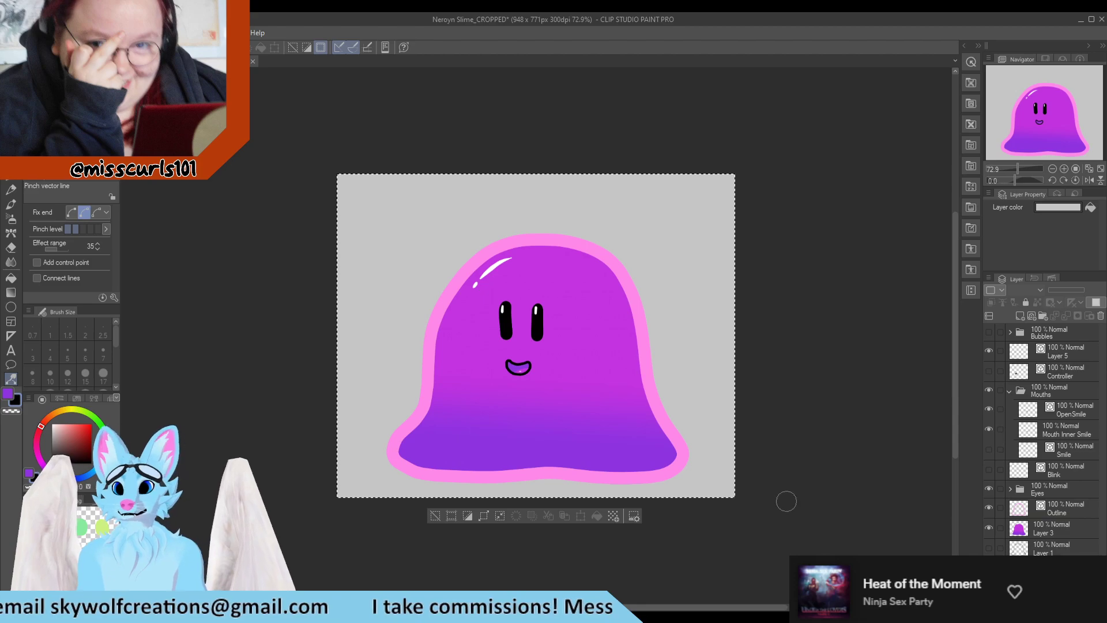
pyautogui.click(159, 61)
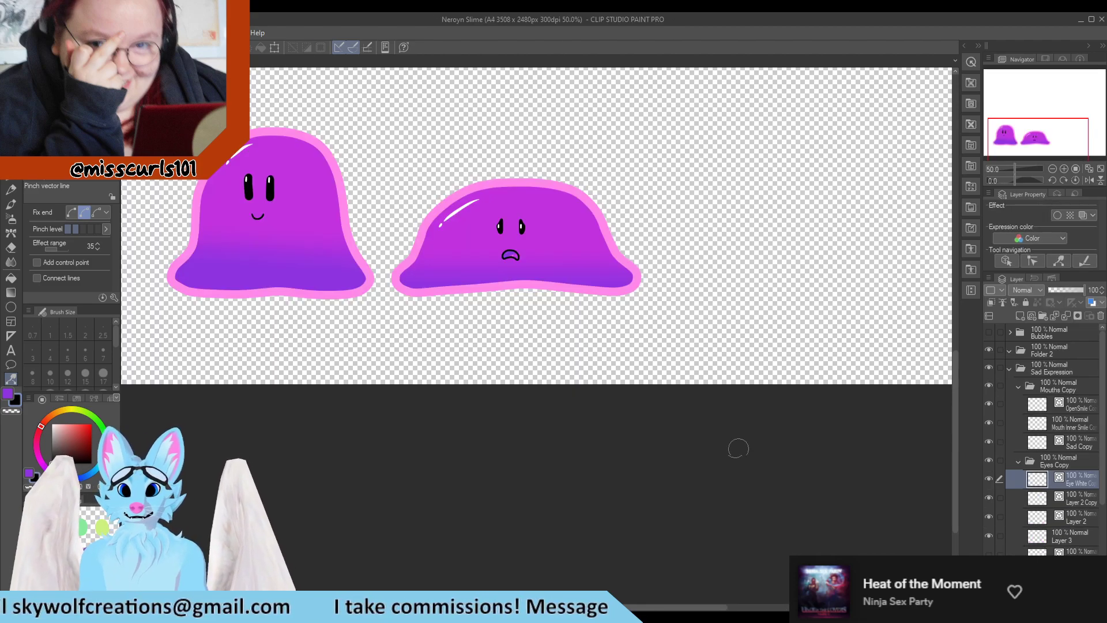
# Collapse the Mouths Copy folder in the layer list
pyautogui.scroll(-2, 1045, 537)
pyautogui.scroll(-2, 1044, 539)
pyautogui.scroll(5, 1007, 429)
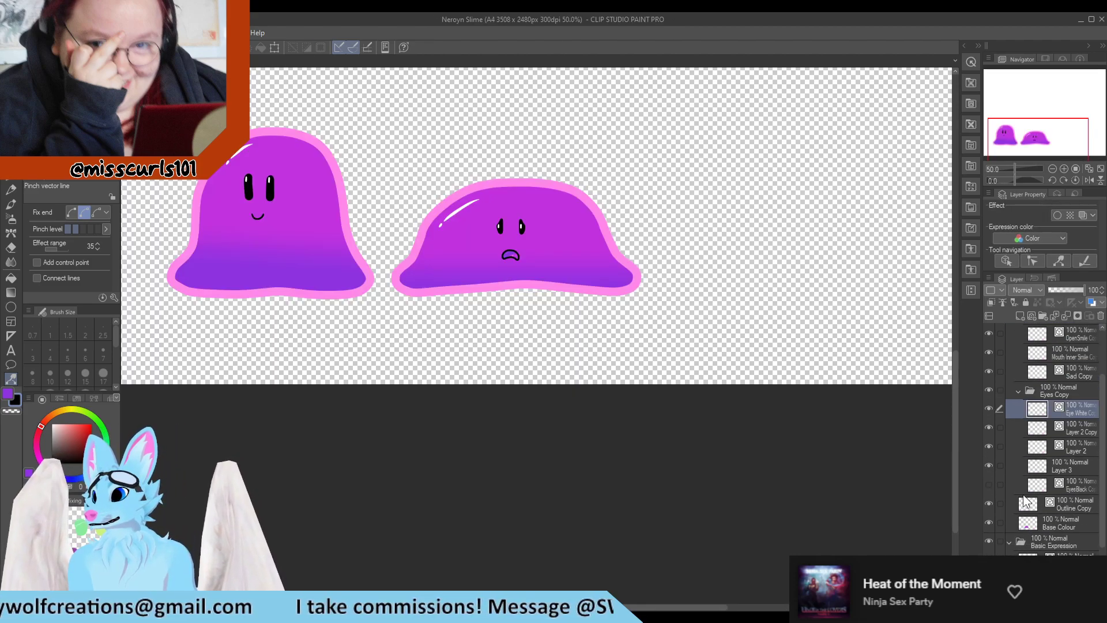
pyautogui.click(1016, 378)
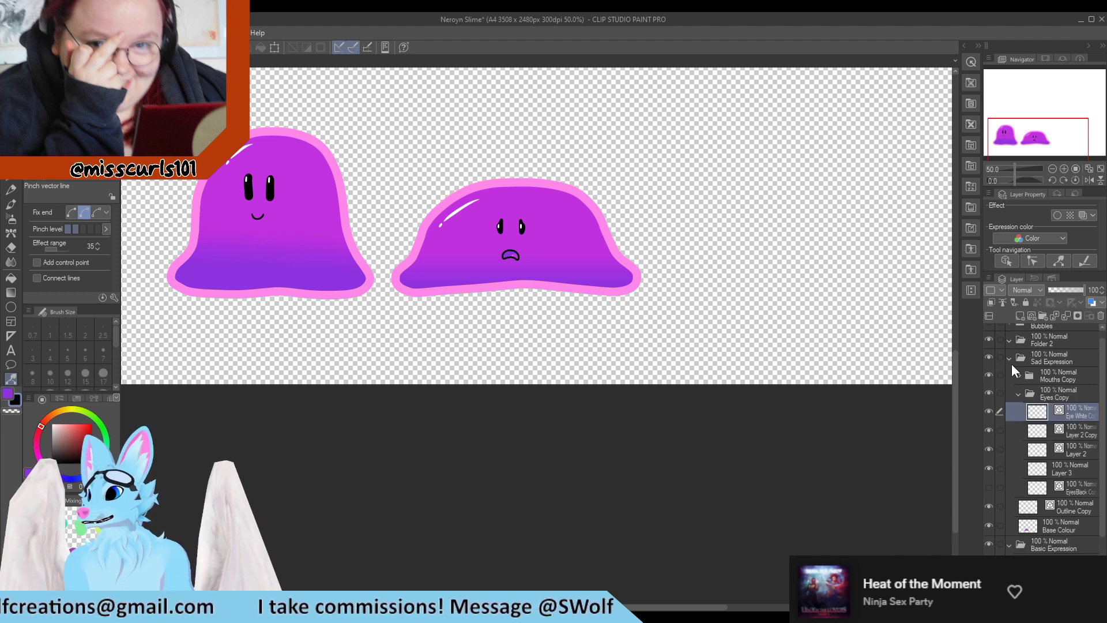
# Collapse the Sad Expression and Basic Expression folders and select Layer 1
pyautogui.click(1007, 358)
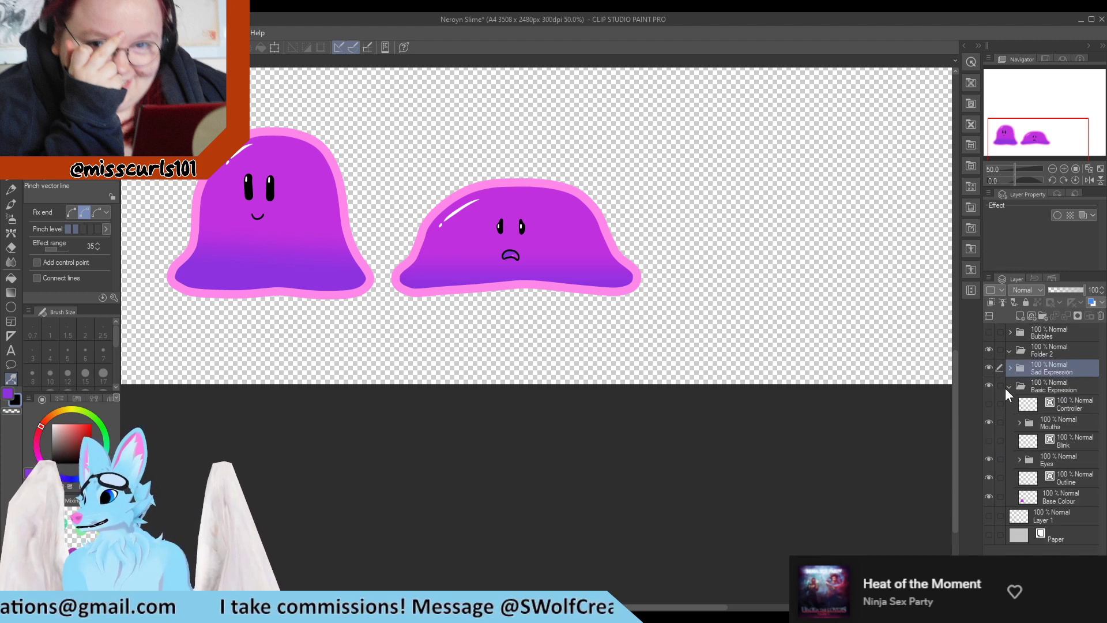
pyautogui.click(1008, 386)
pyautogui.click(1056, 401)
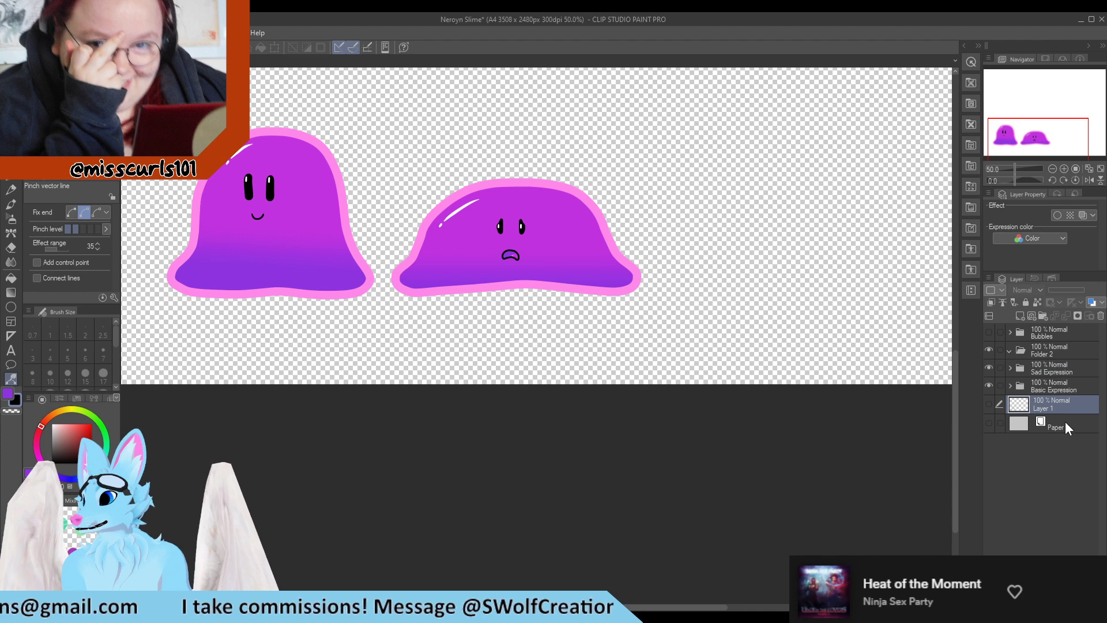
# Paste a copied layer above the Paper layer and undo the paste
pyautogui.click(1064, 421)
pyautogui.hotkey('ctrl', 'v')
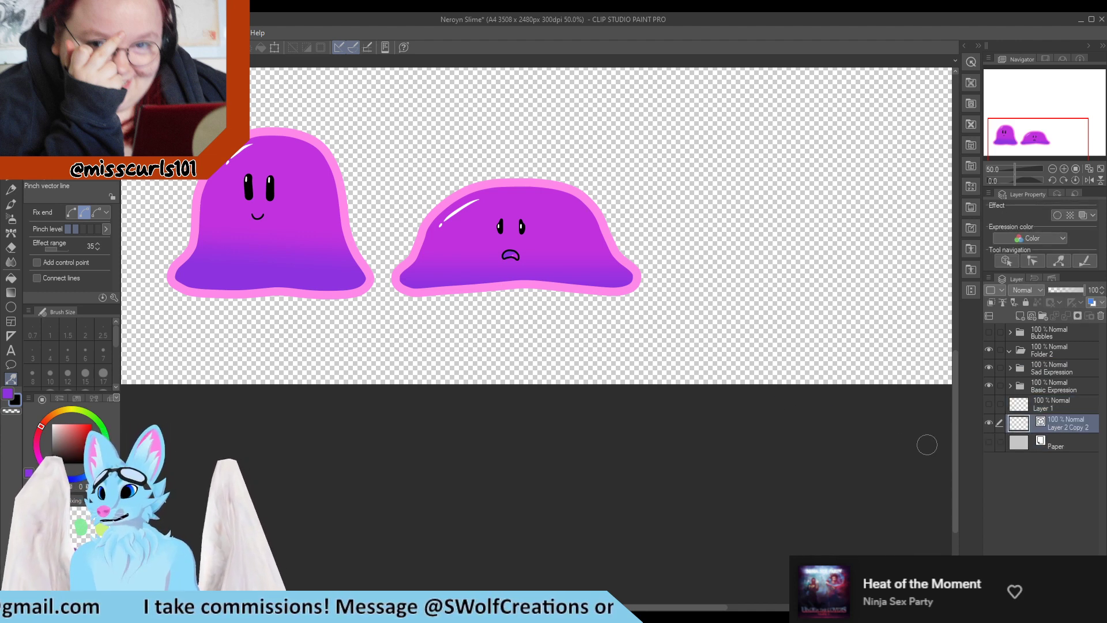
pyautogui.hotkey('ctrl', 'z')
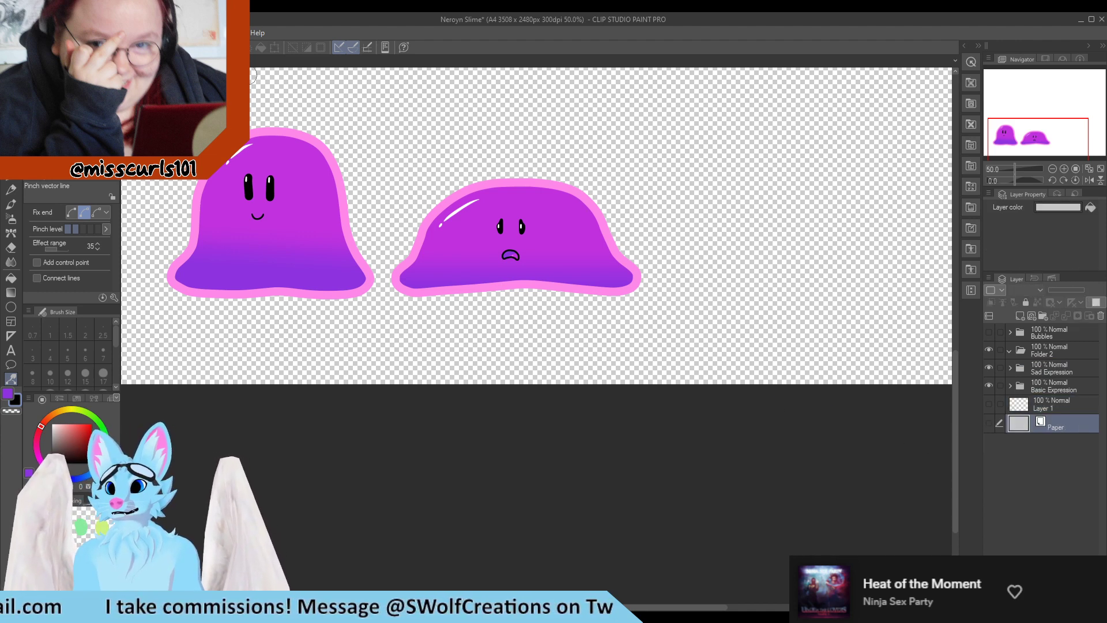
# In the Neroyn Slime_CROPPED document, add a new layer above Layer 1 and name it Size Square
pyautogui.click(232, 61)
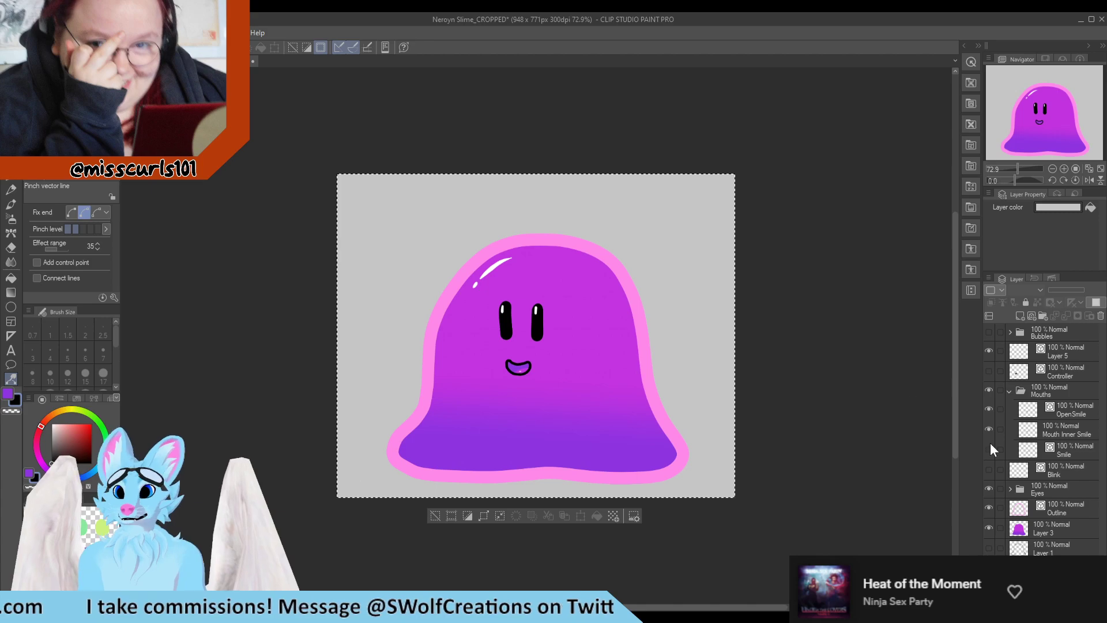
pyautogui.click(1053, 552)
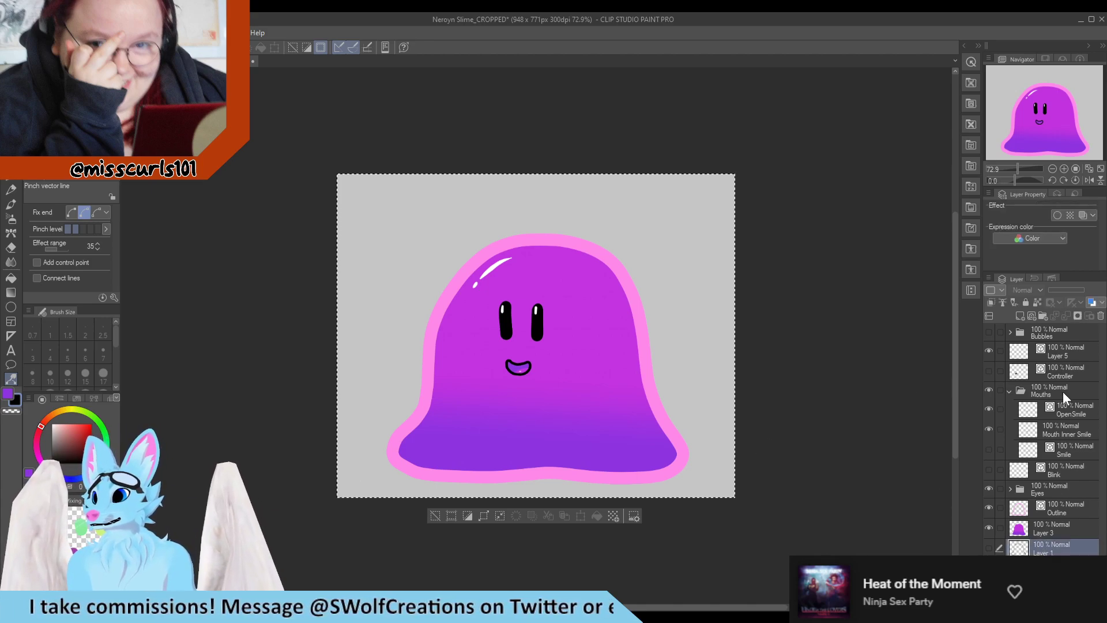
pyautogui.click(1019, 316)
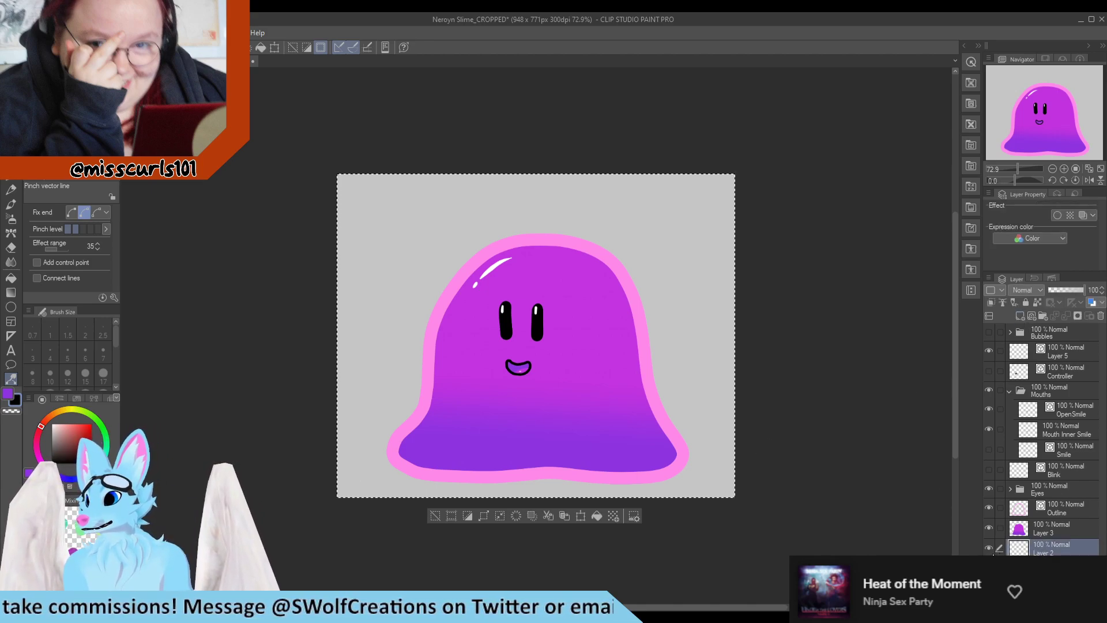
pyautogui.click(989, 568)
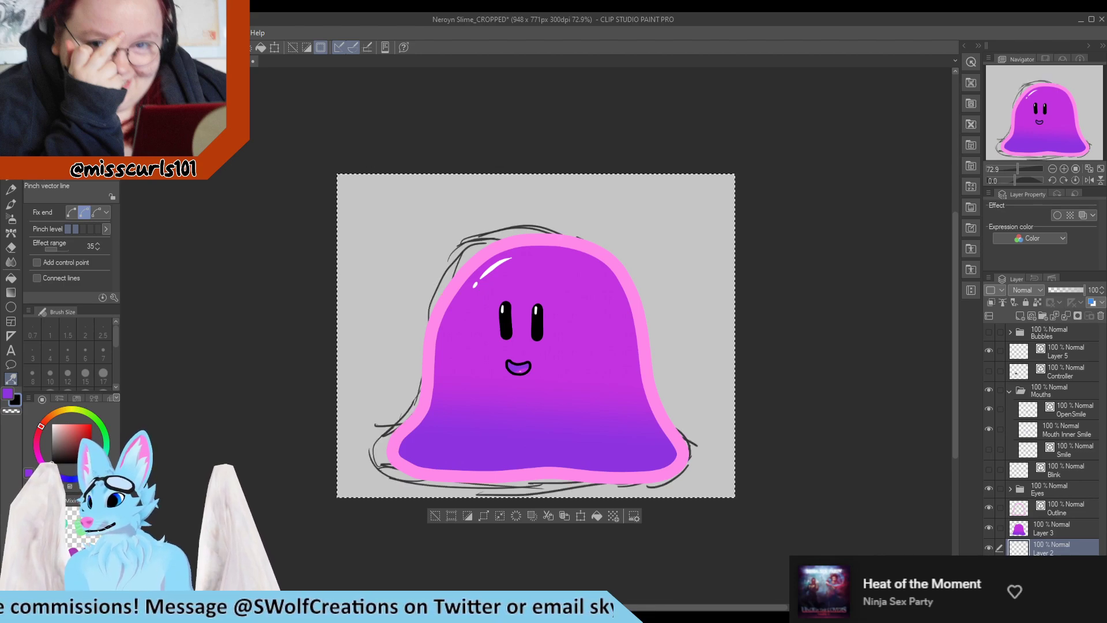
pyautogui.click(988, 568)
pyautogui.click(1052, 568)
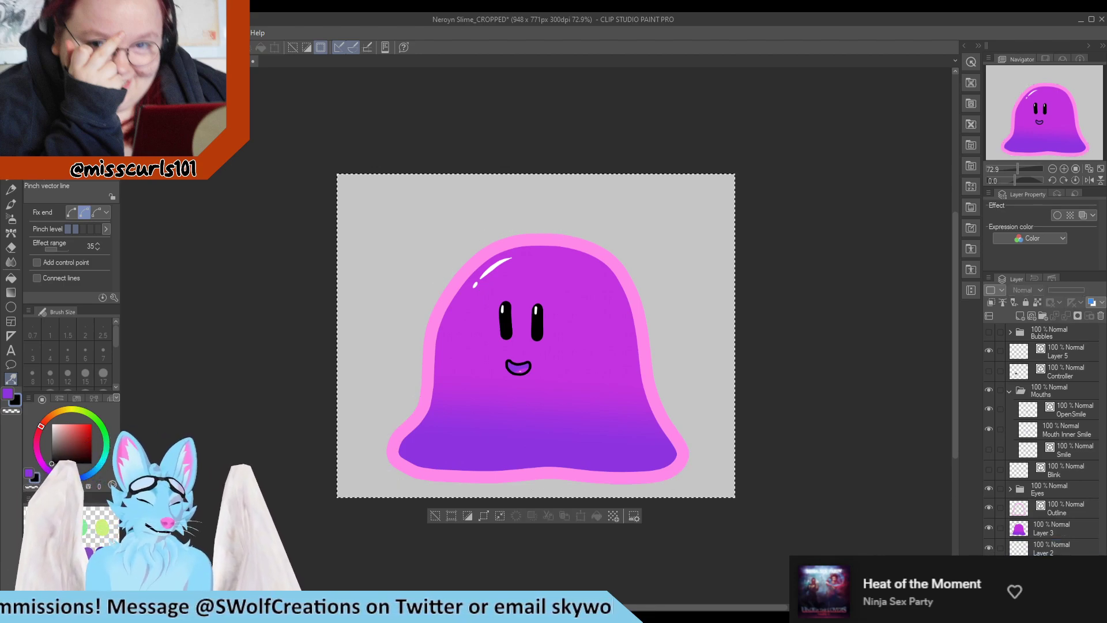
pyautogui.click(1045, 550)
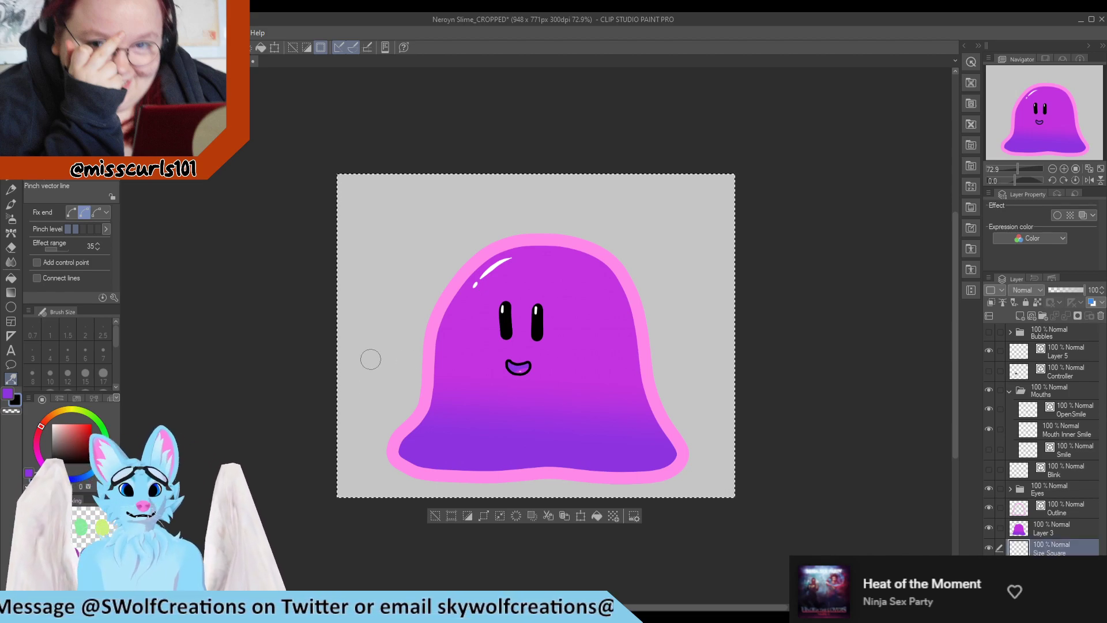
# Fill the Size Square layer's canvas with bright green using the Fill tool
pyautogui.click(91, 425)
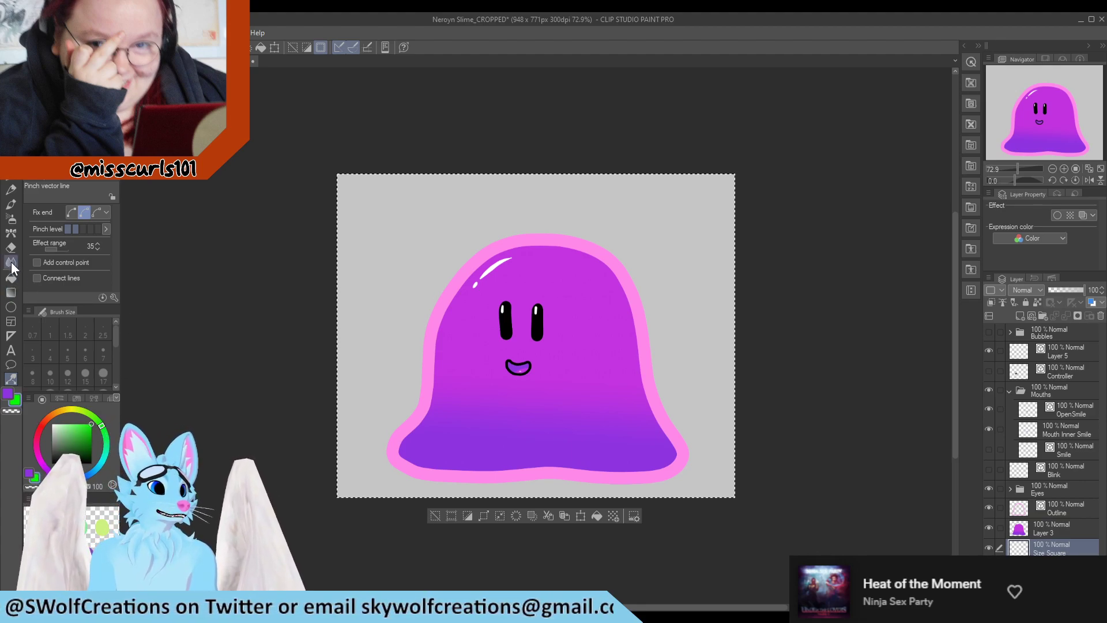
pyautogui.click(11, 277)
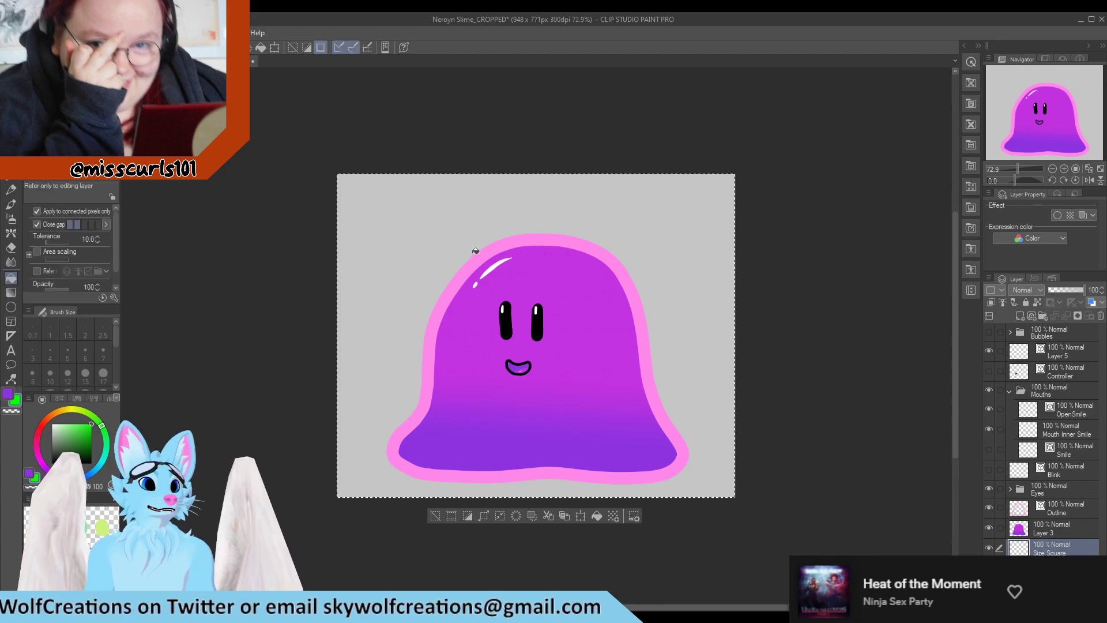
pyautogui.click(475, 251)
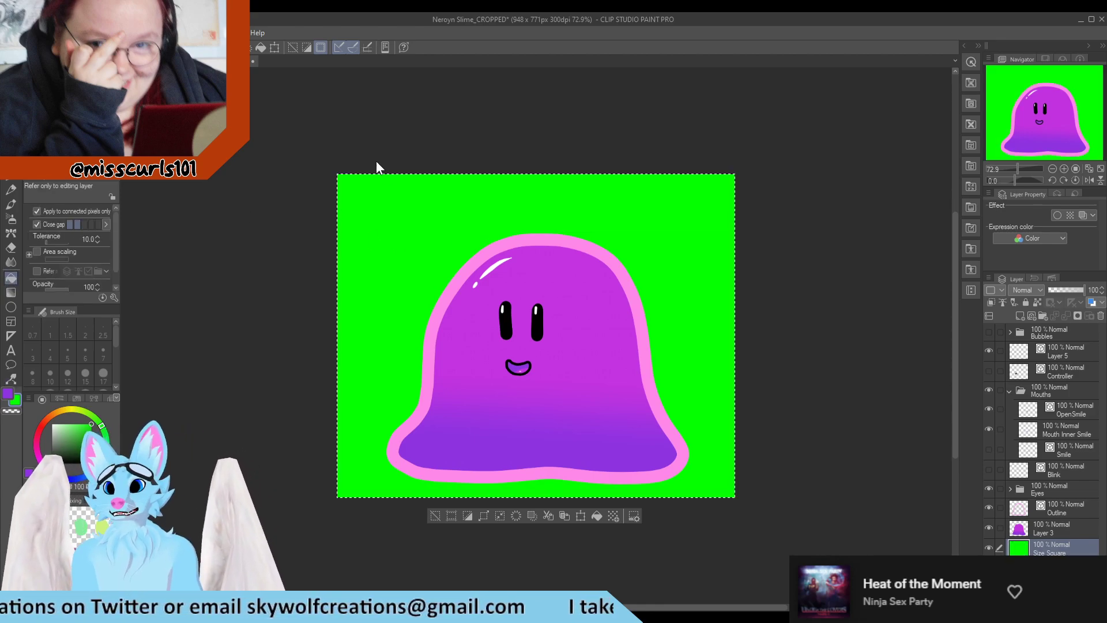
# Paste the Size Square layer into the main Neroyn Slime document and move the green square behind the sad slime
pyautogui.click(153, 61)
pyautogui.hotkey('ctrl', 'v')
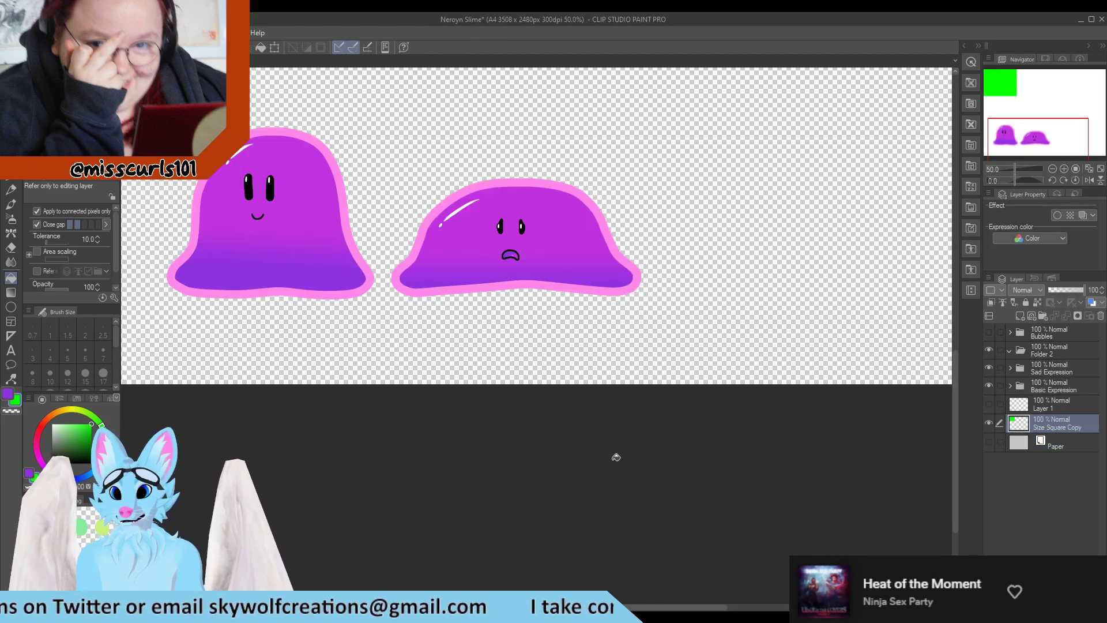
pyautogui.scroll(-6, 617, 286)
pyautogui.scroll(-3, 617, 286)
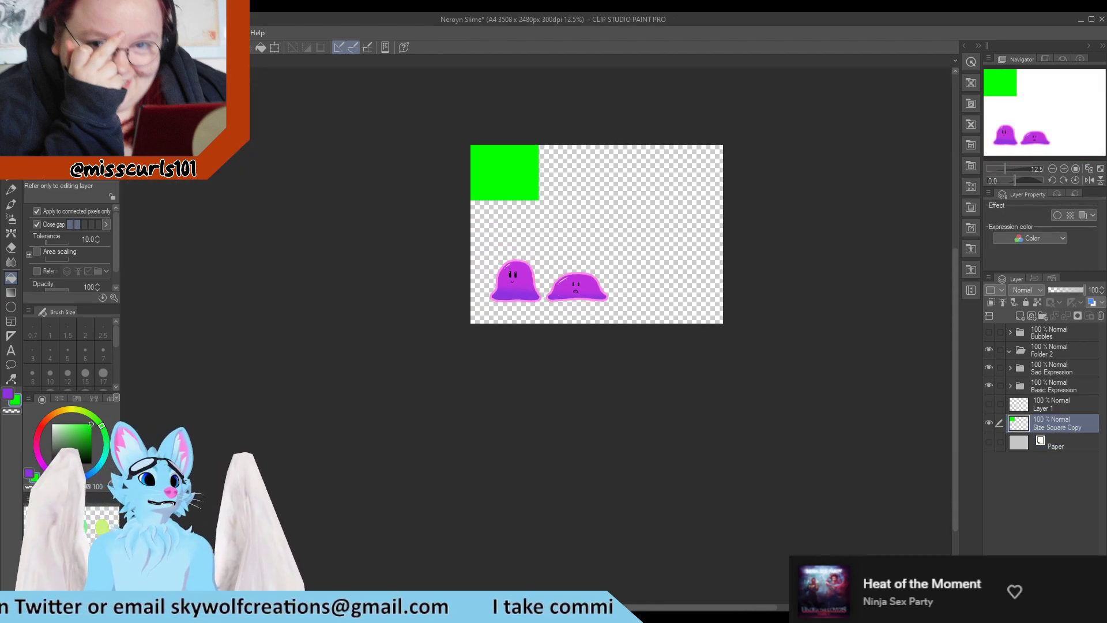
pyautogui.press('k')
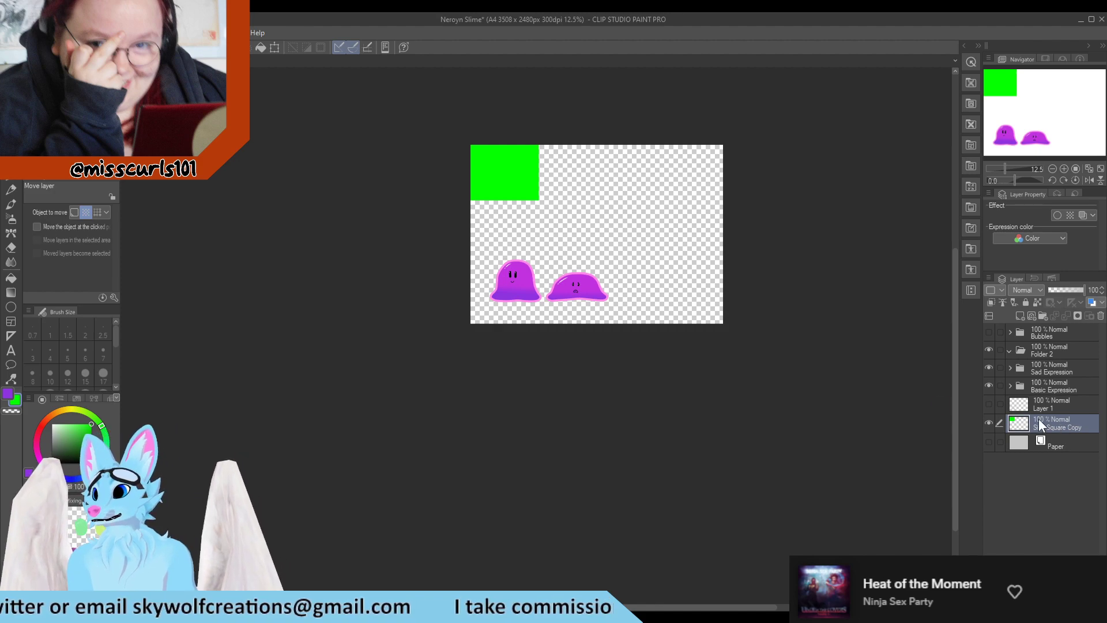
pyautogui.scroll(3, 672, 282)
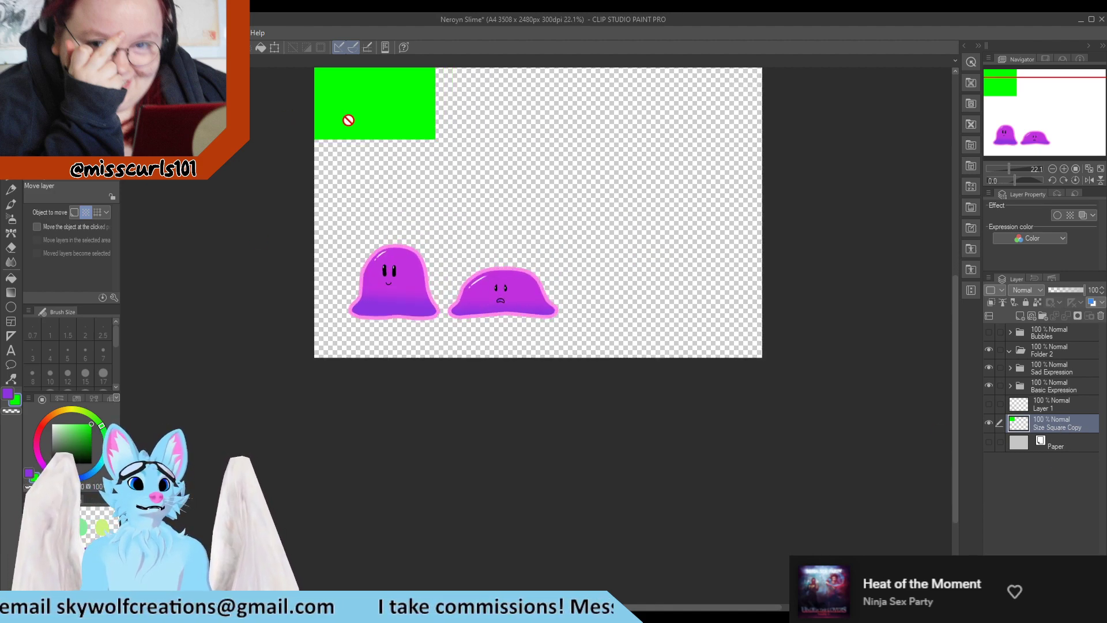
pyautogui.press('m')
pyautogui.moveTo(395, 105); pyautogui.dragTo(410, 128)
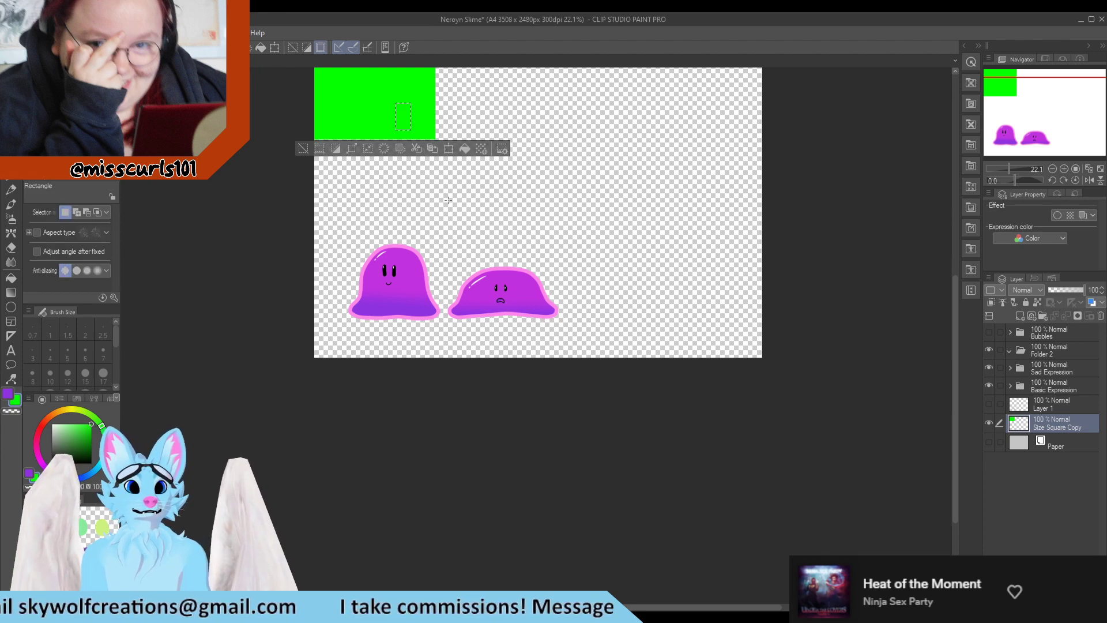
pyautogui.scroll(-3, 455, 211)
pyautogui.moveTo(488, 87); pyautogui.dragTo(319, 206)
pyautogui.moveTo(408, 133)
pyautogui.mouseDown()
pyautogui.moveTo(513, 269)
pyautogui.moveTo(489, 256)
pyautogui.mouseUp()
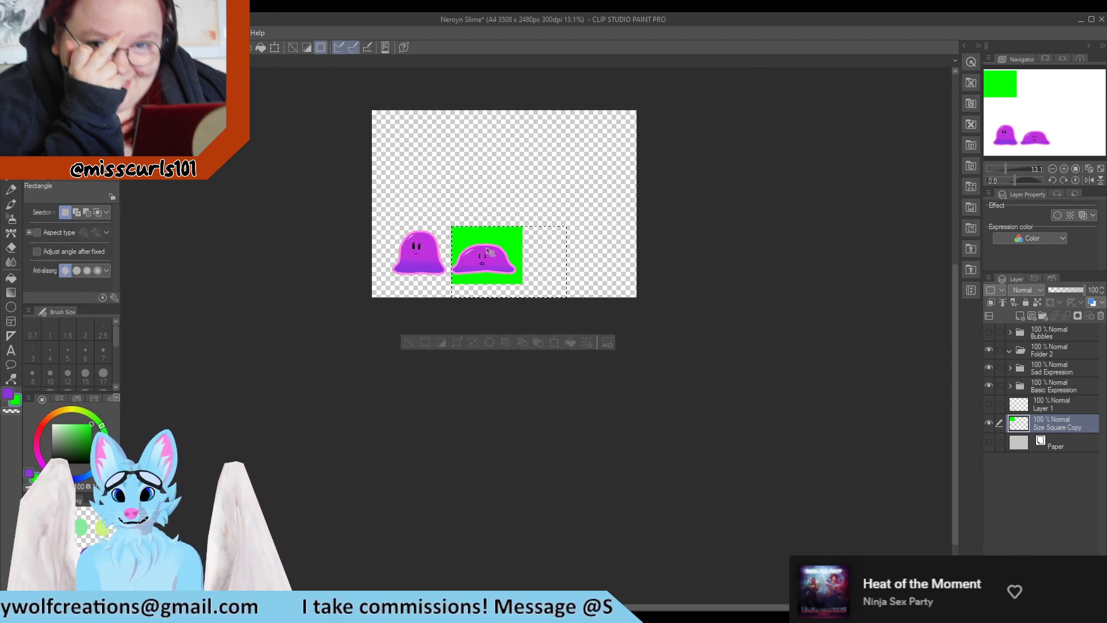
# Nudge the green square upward so it frames the sad slime, comparing against the cropped document
pyautogui.scroll(4, 452, 260)
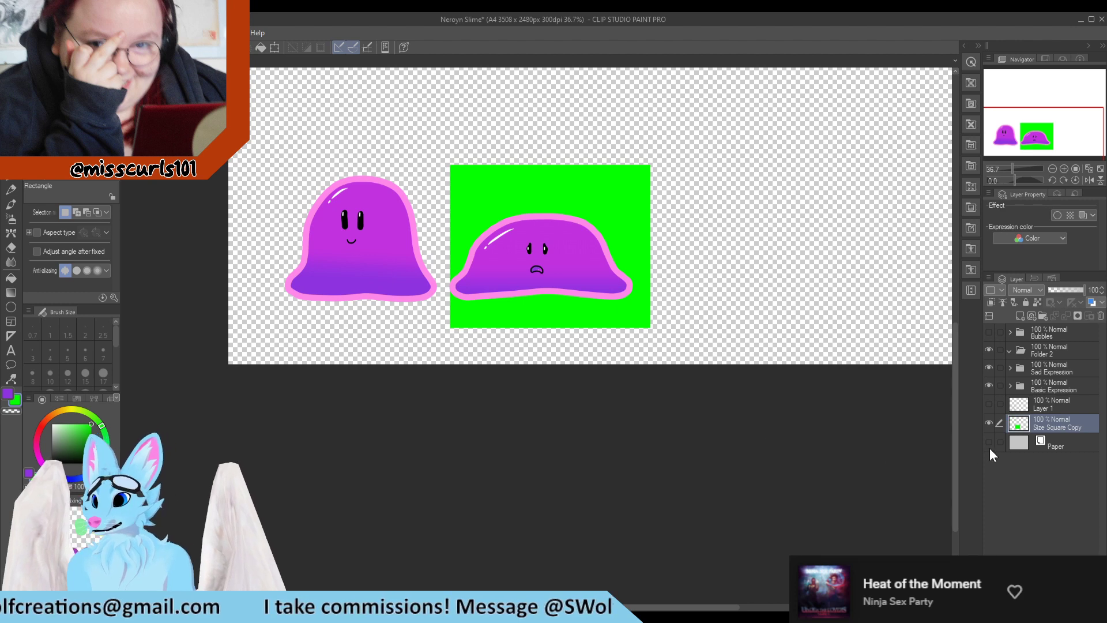
pyautogui.scroll(1, 541, 349)
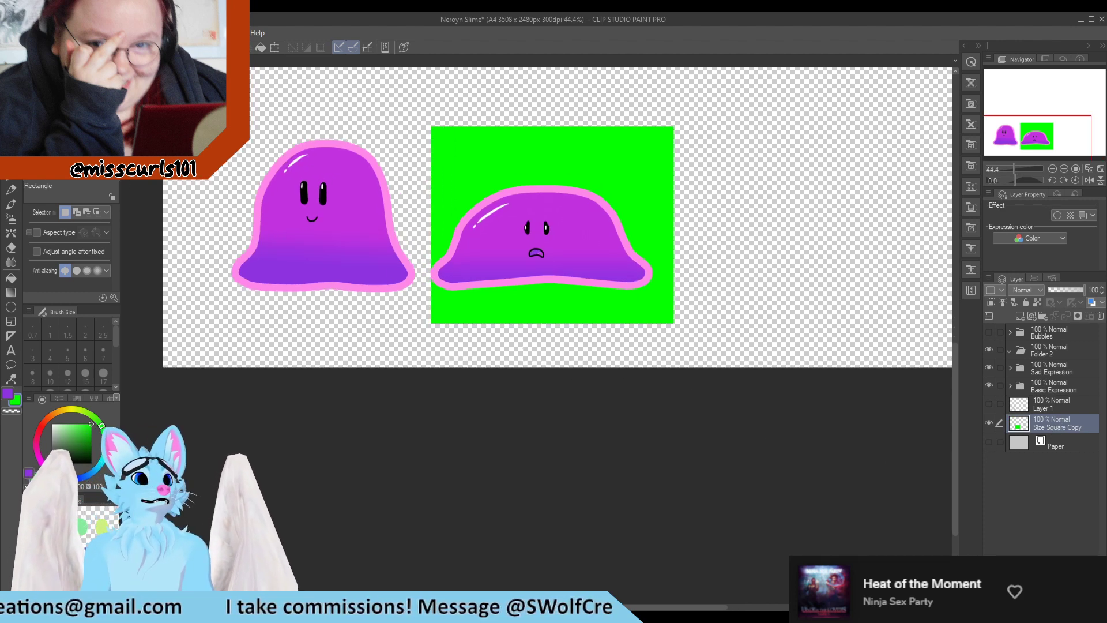
pyautogui.press('k')
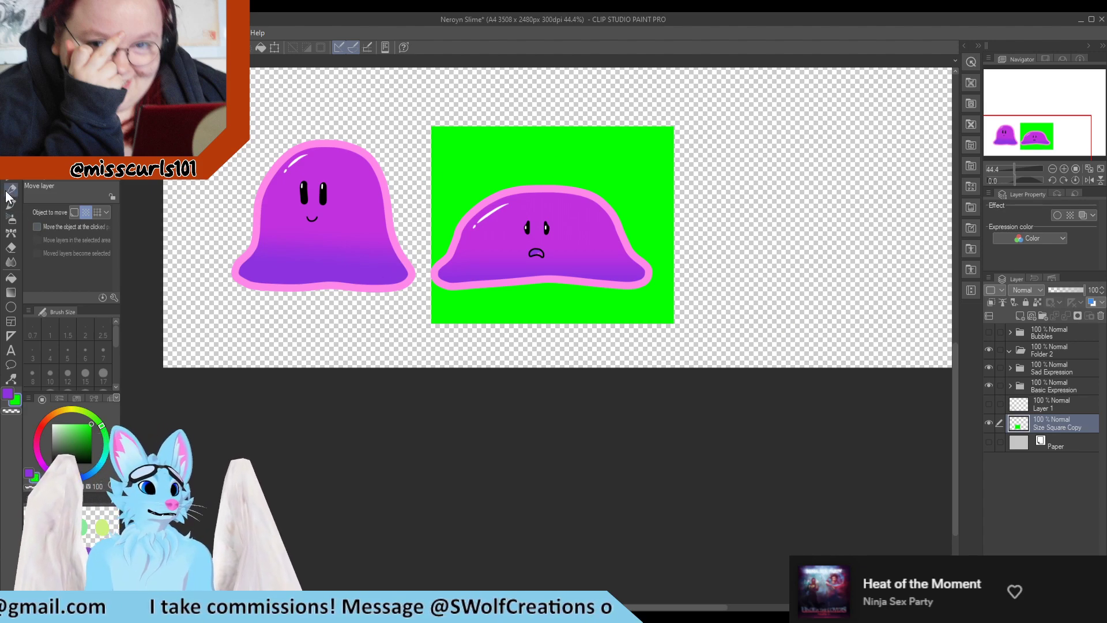
pyautogui.press('o')
pyautogui.moveTo(547, 162)
pyautogui.mouseDown()
pyautogui.moveTo(539, 149)
pyautogui.moveTo(316, 143)
pyautogui.moveTo(540, 149)
pyautogui.mouseUp()
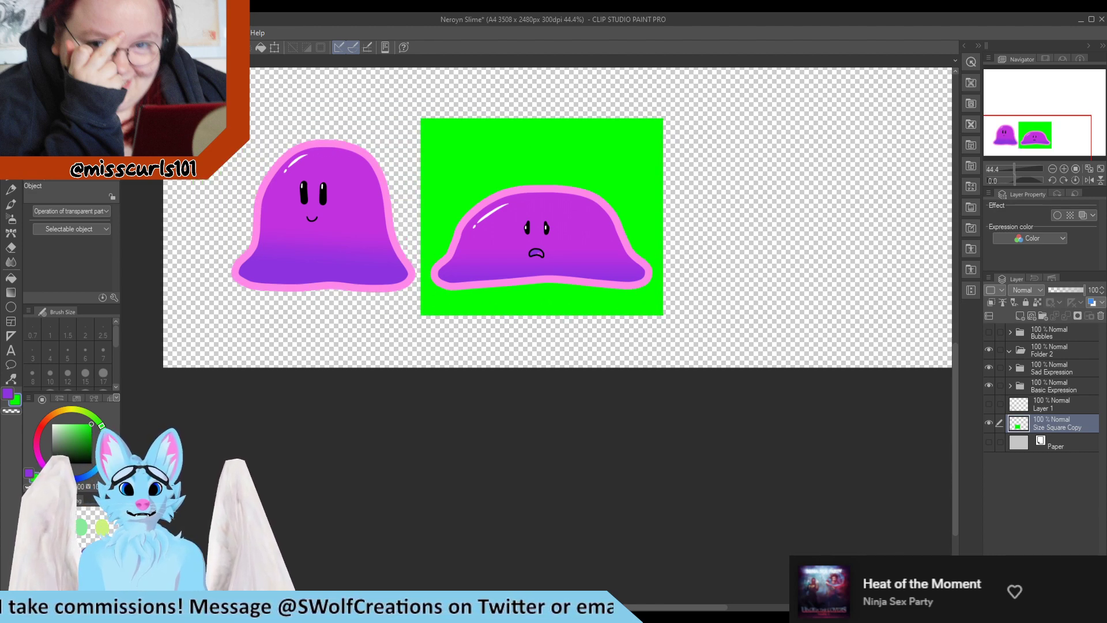
pyautogui.hotkey('ctrl', 'Tab')
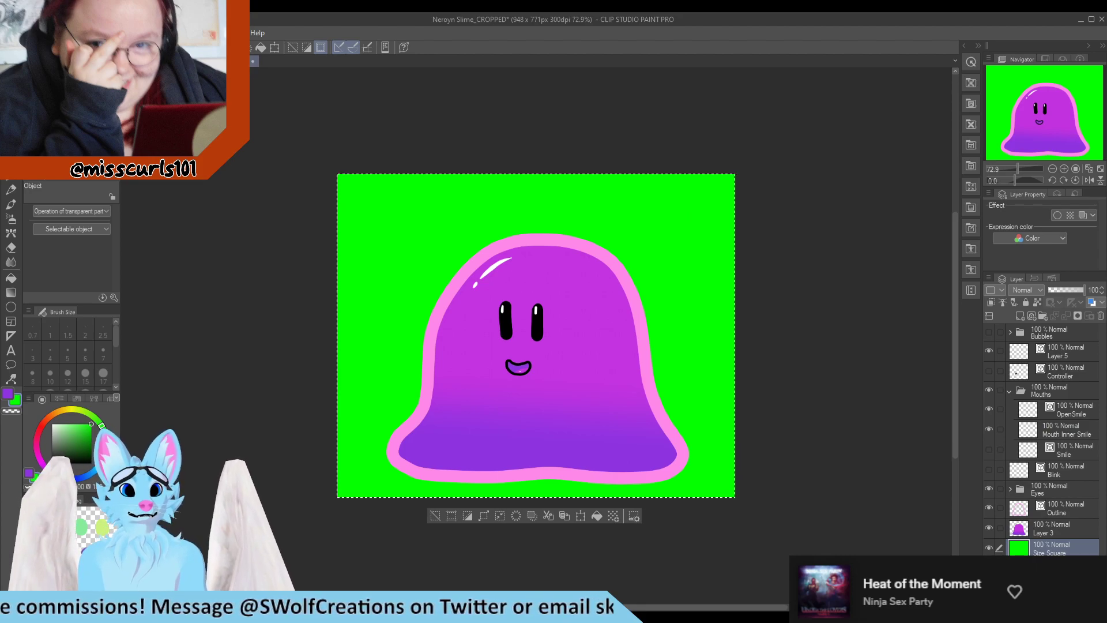
pyautogui.hotkey('ctrl', 'Tab')
pyautogui.moveTo(562, 183); pyautogui.dragTo(563, 169)
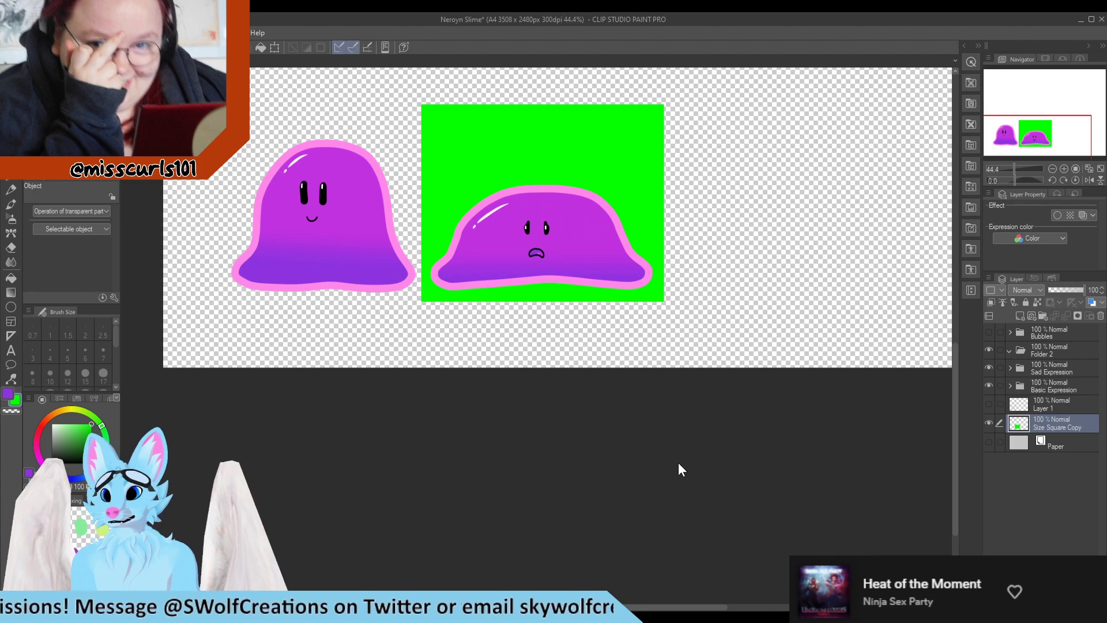
pyautogui.scroll(-1, 580, 368)
pyautogui.scroll(3, 553, 279)
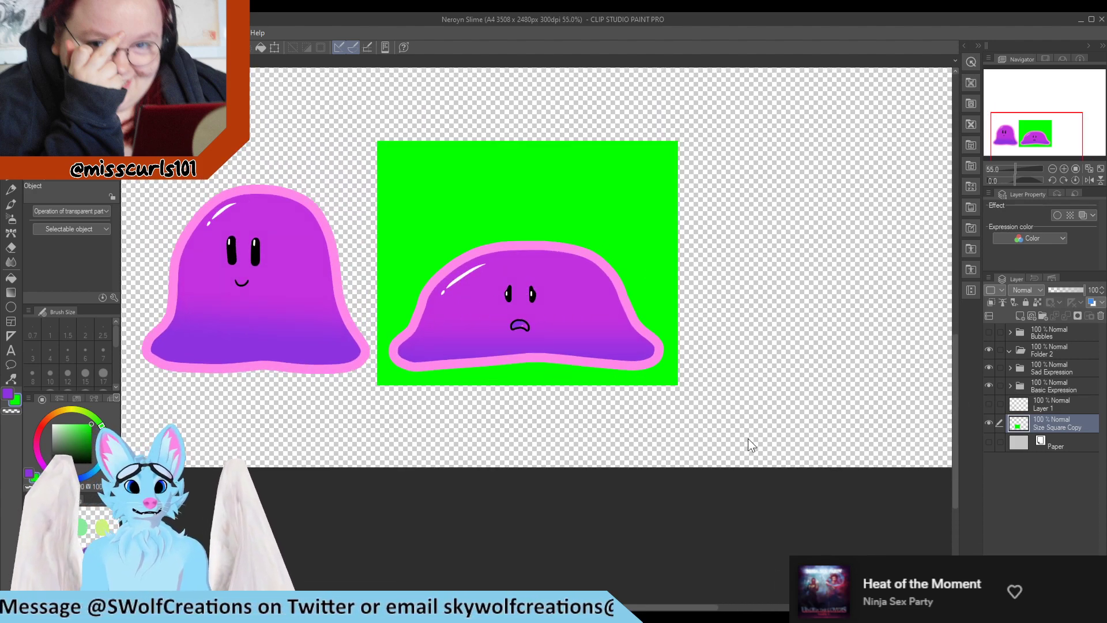
# Expand the Sad Expression and Basic Expression folders and select the Eyes Copy folder
pyautogui.click(1011, 367)
pyautogui.scroll(-1, 1014, 420)
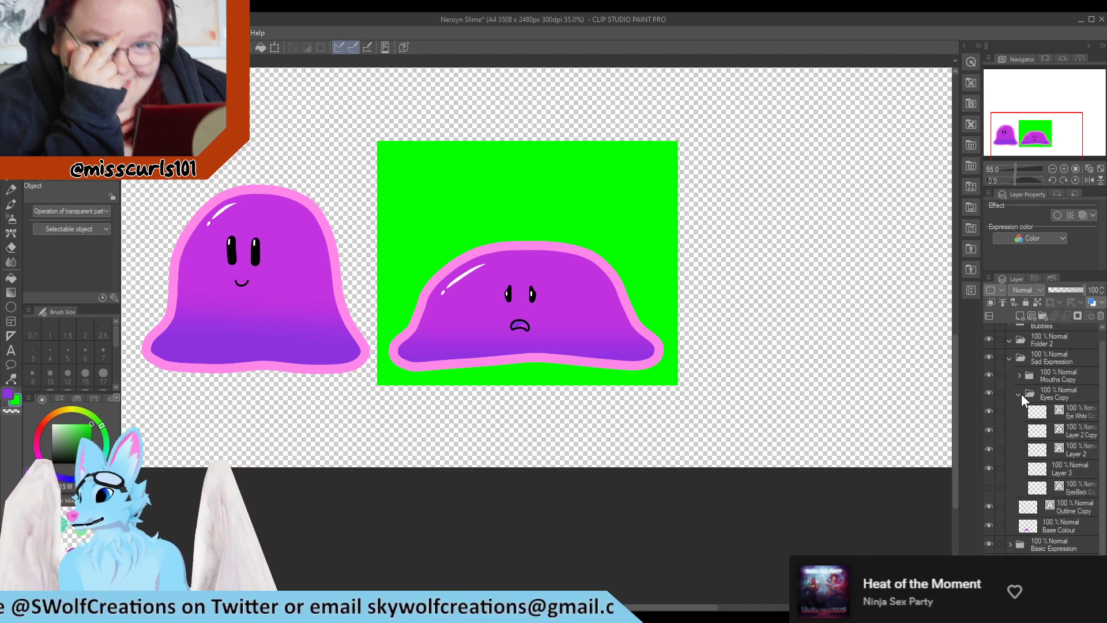
pyautogui.click(1017, 396)
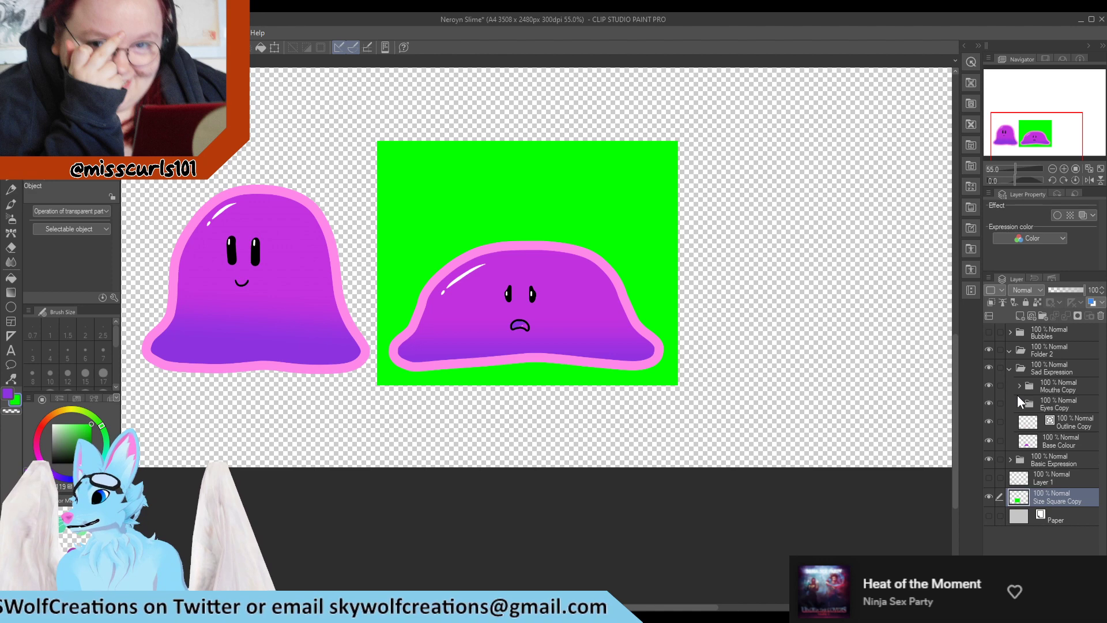
pyautogui.click(1017, 397)
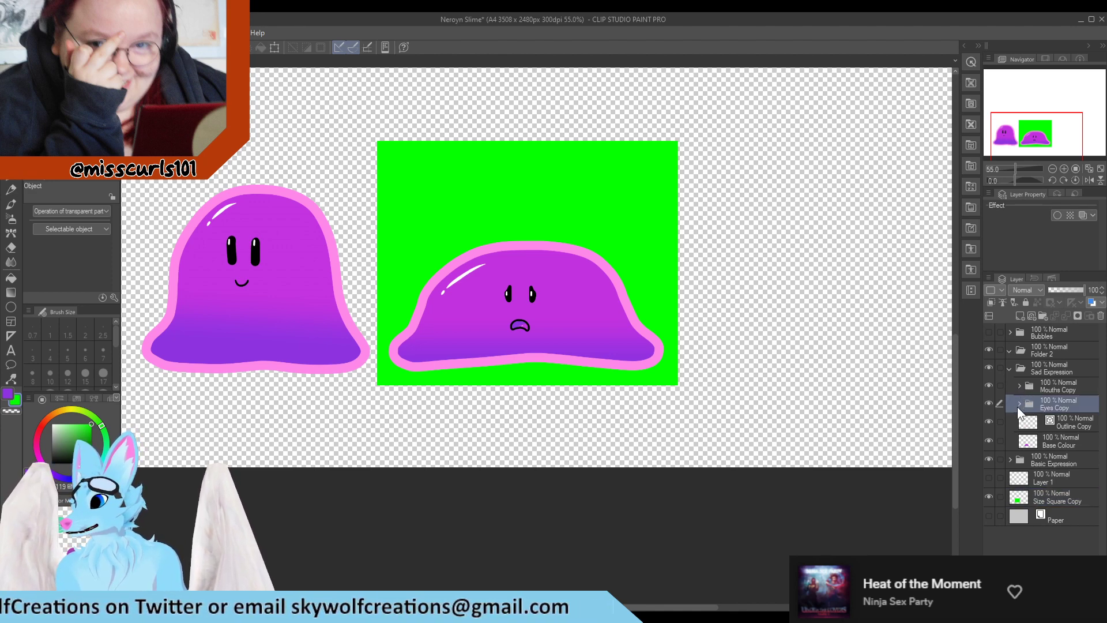
pyautogui.click(1019, 402)
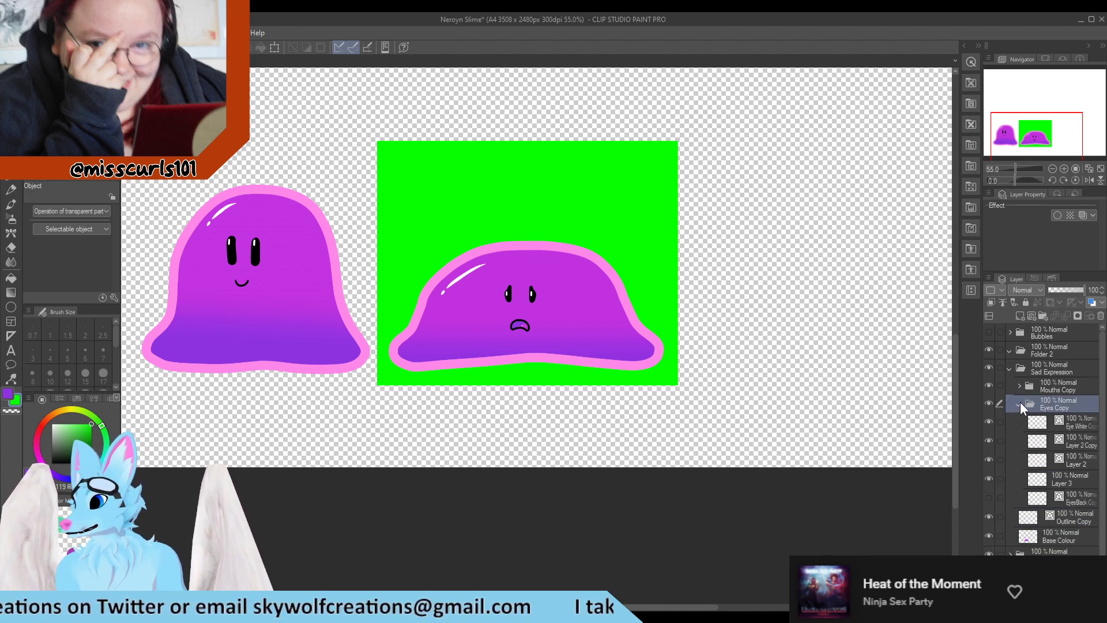
pyautogui.click(1019, 402)
pyautogui.click(1010, 460)
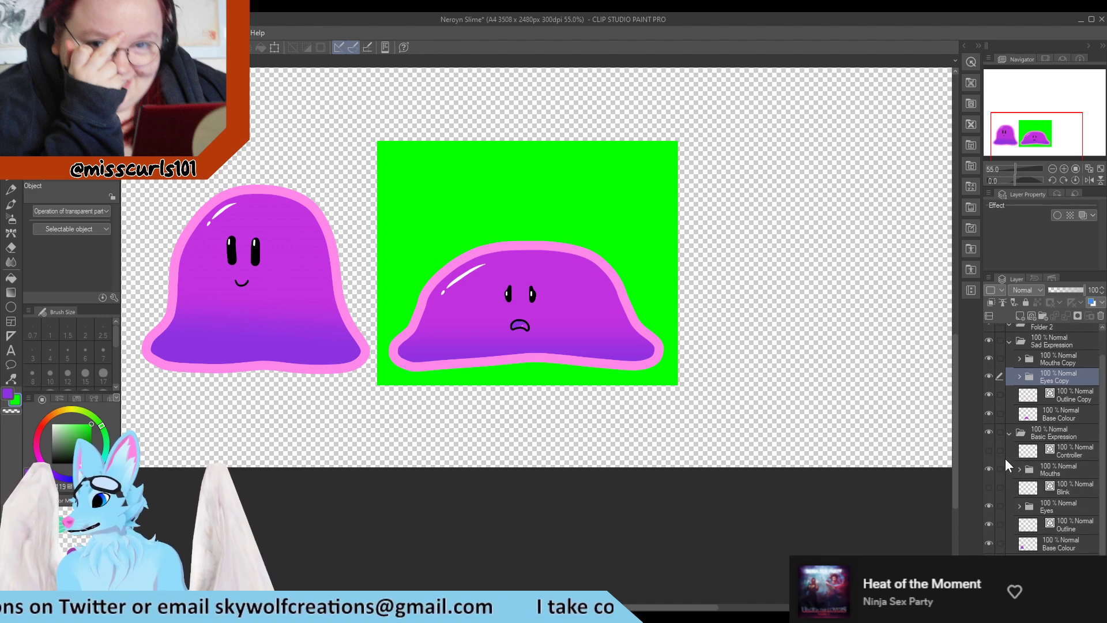
# Show the Blink layer, select its eyes on the happy slime, and paste them into the Sad Expression folder
pyautogui.click(1015, 487)
pyautogui.click(987, 487)
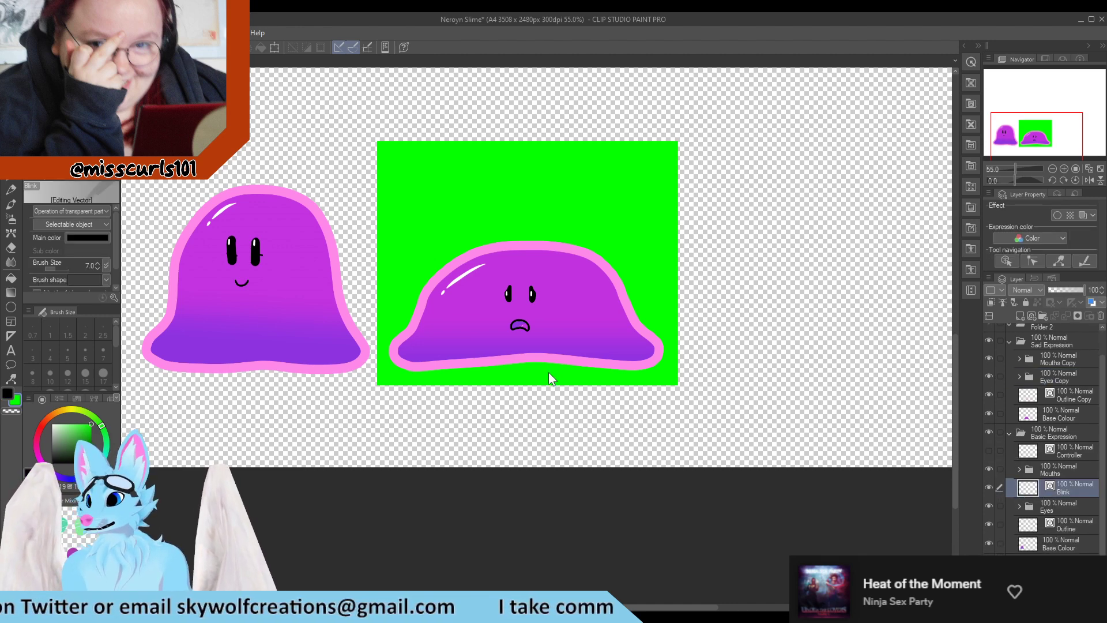
pyautogui.click(11, 130)
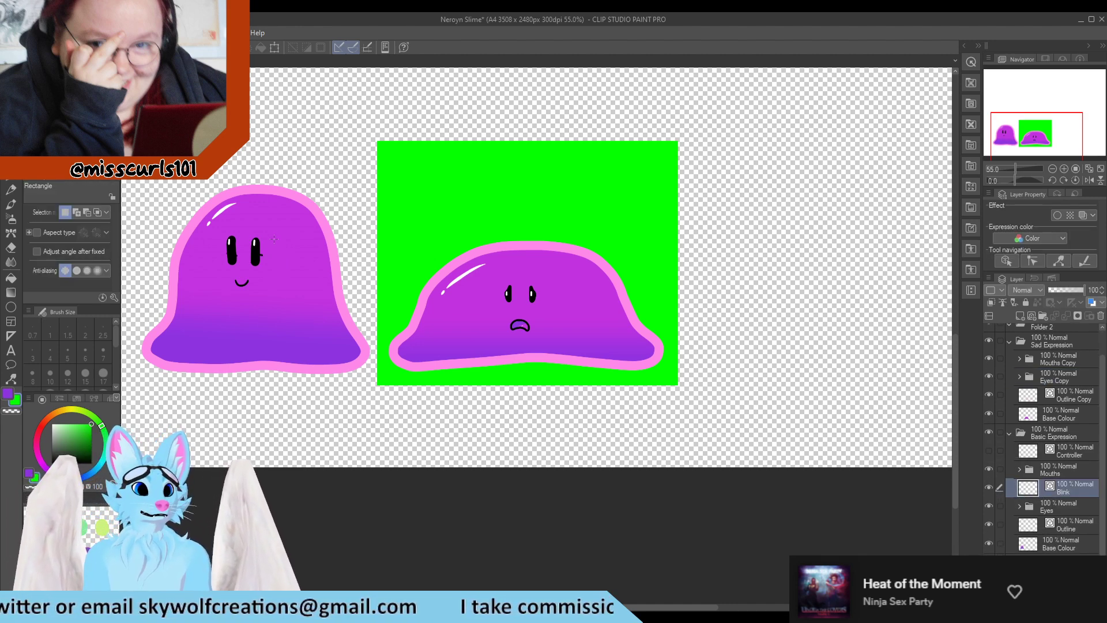
pyautogui.moveTo(221, 266); pyautogui.dragTo(217, 268)
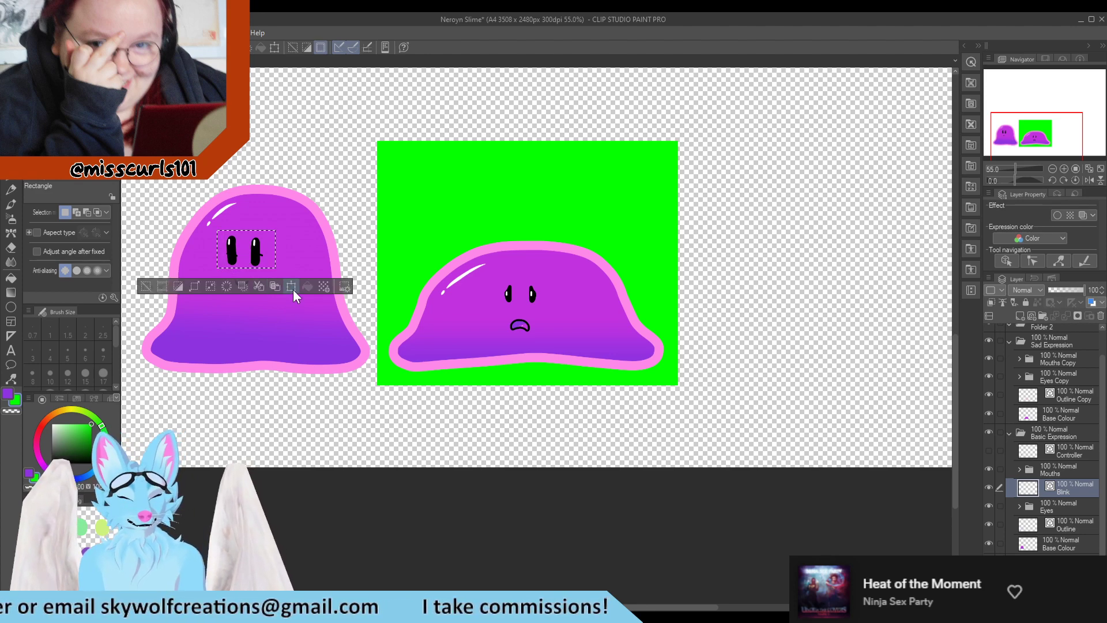
pyautogui.click(1069, 377)
pyautogui.hotkey('ctrl', 'v')
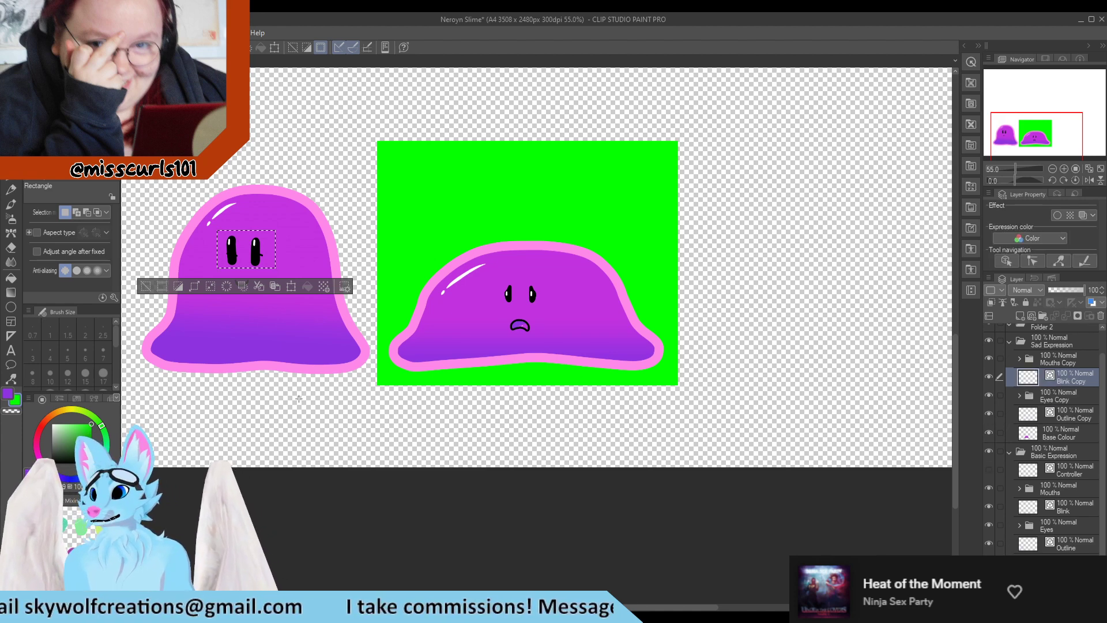
# Move the pasted blink eyes onto the sad slime's face and hide the Eyes Copy folder so only the closed eyes show
pyautogui.moveTo(256, 252); pyautogui.dragTo(532, 291)
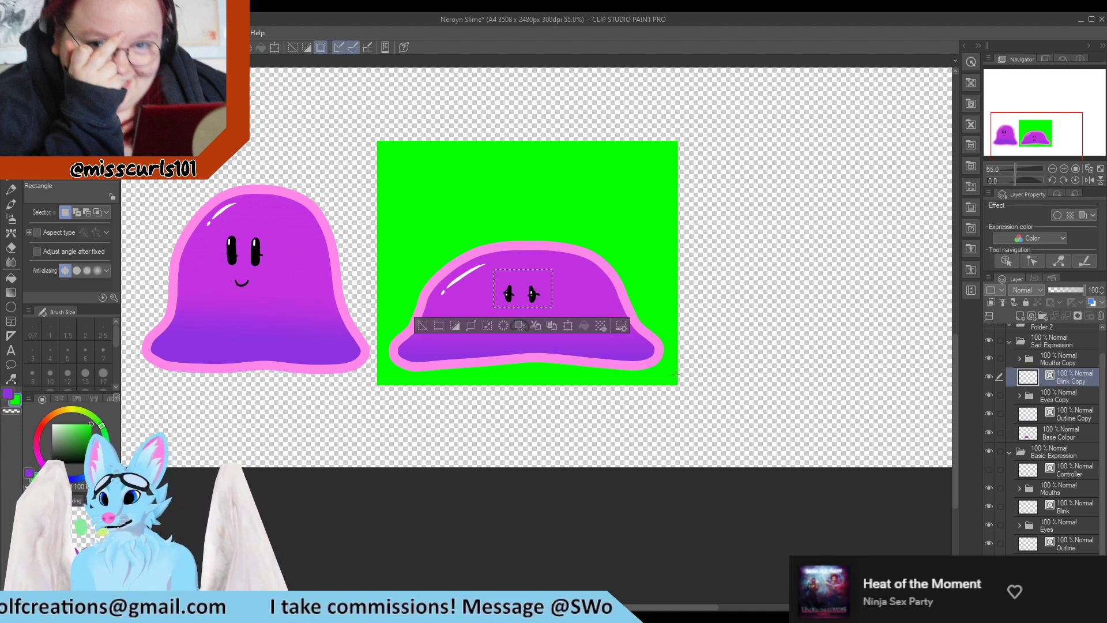
pyautogui.click(988, 394)
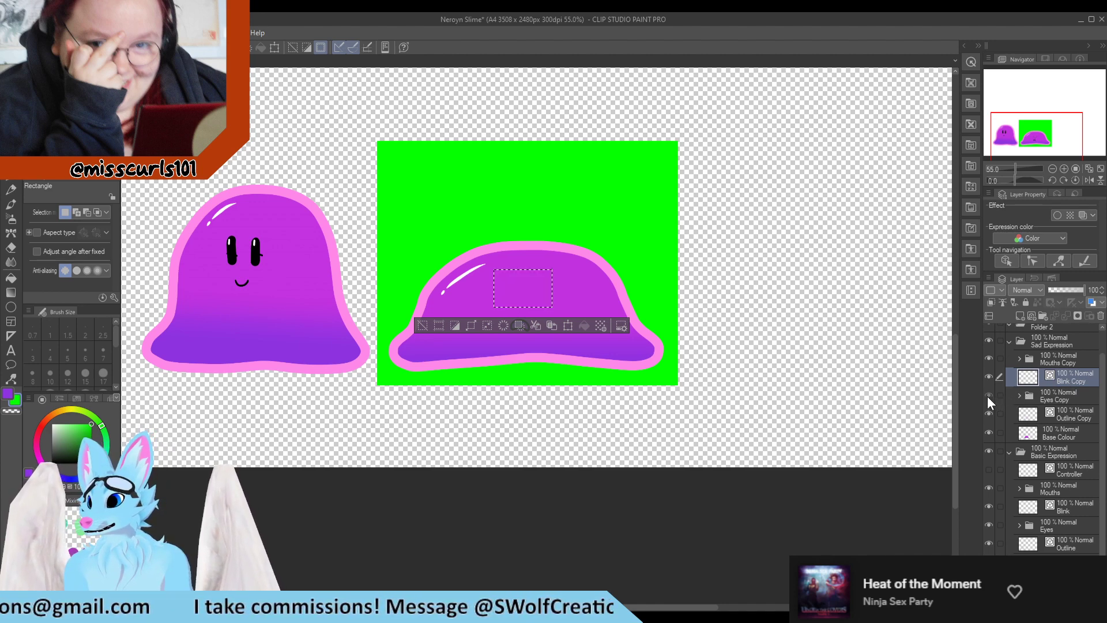
pyautogui.click(988, 395)
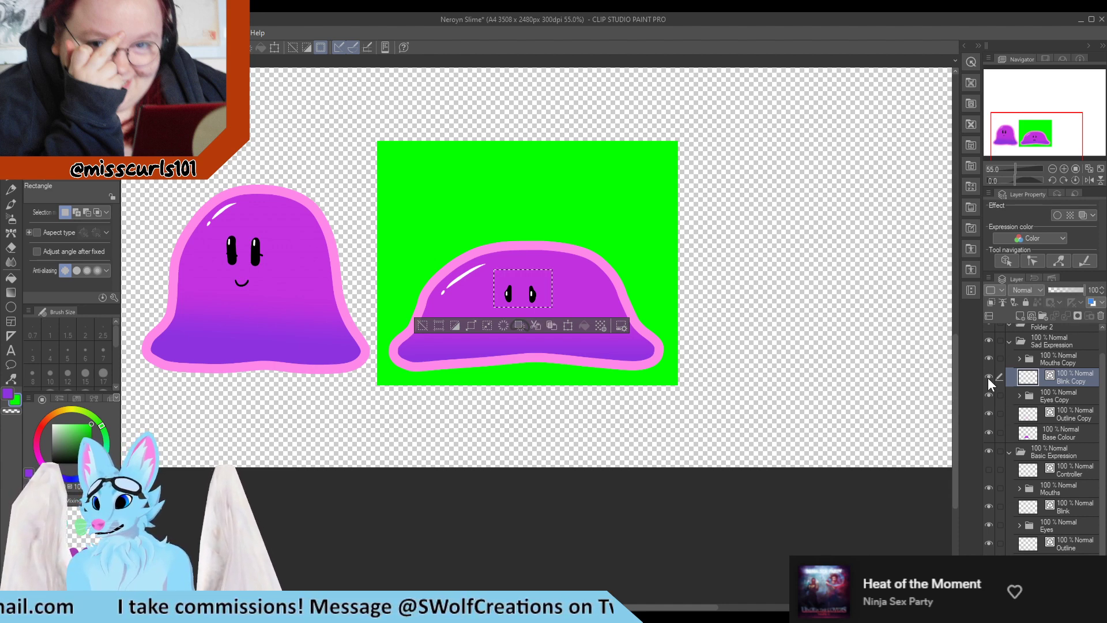
pyautogui.hotkey('ctrl', 'z')
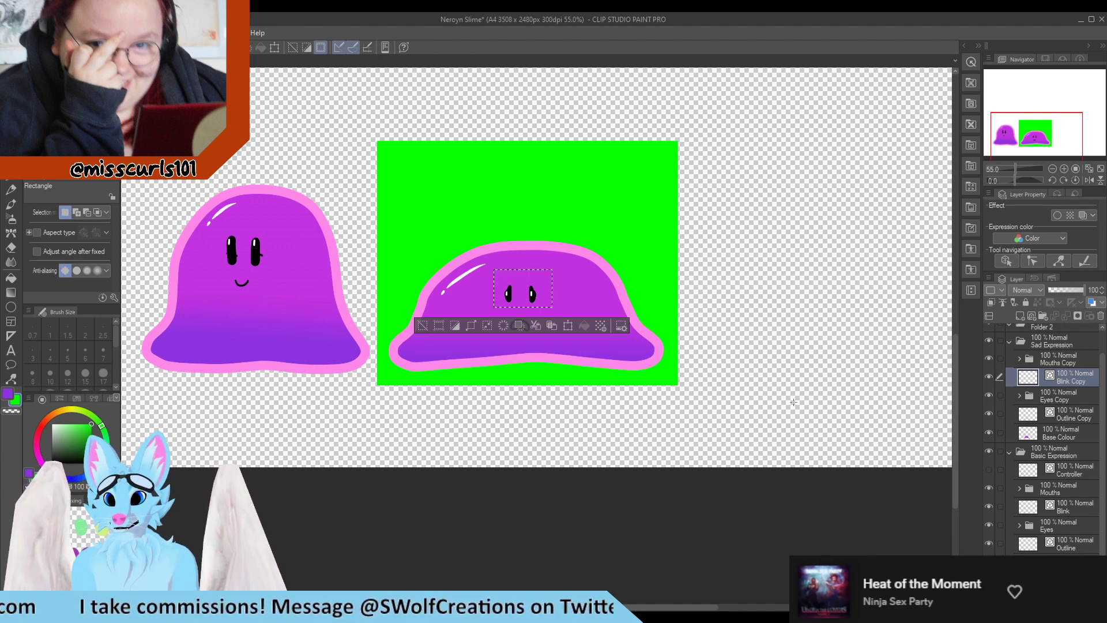
pyautogui.hotkey('ctrl', 'z')
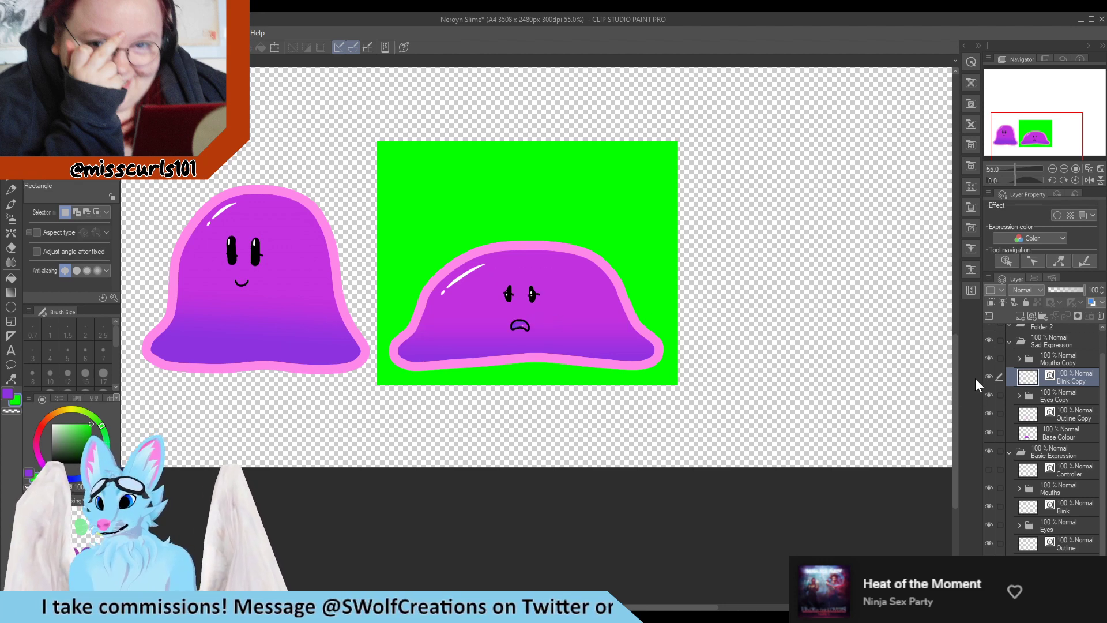
pyautogui.click(988, 395)
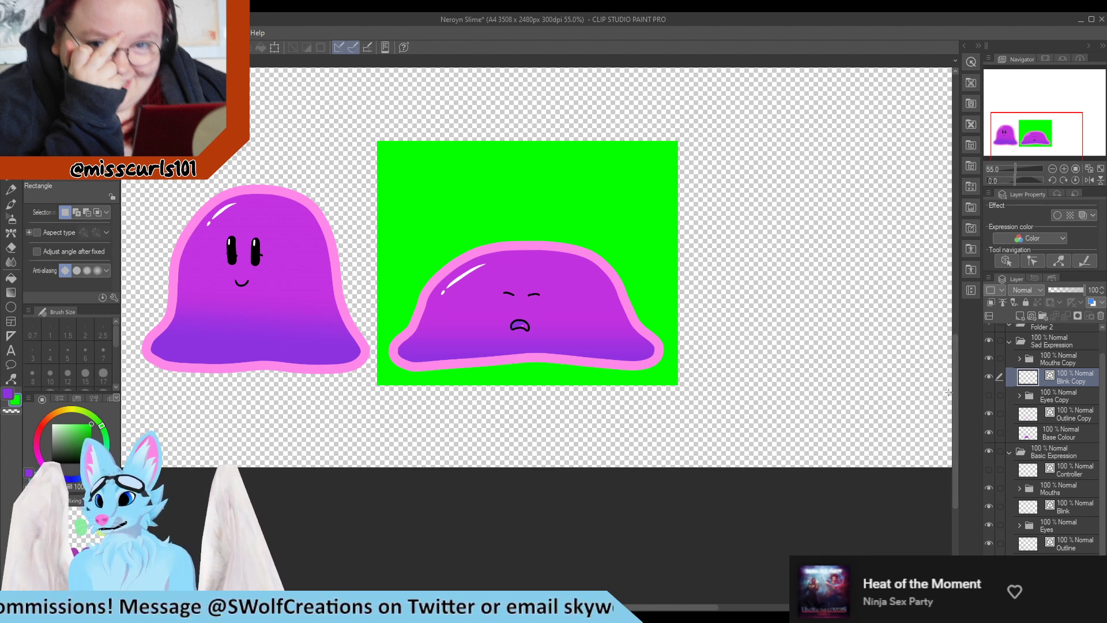
# Apply a free transform to the blink eyes on the sad slime and confirm it
pyautogui.hotkey('ctrl', 't')
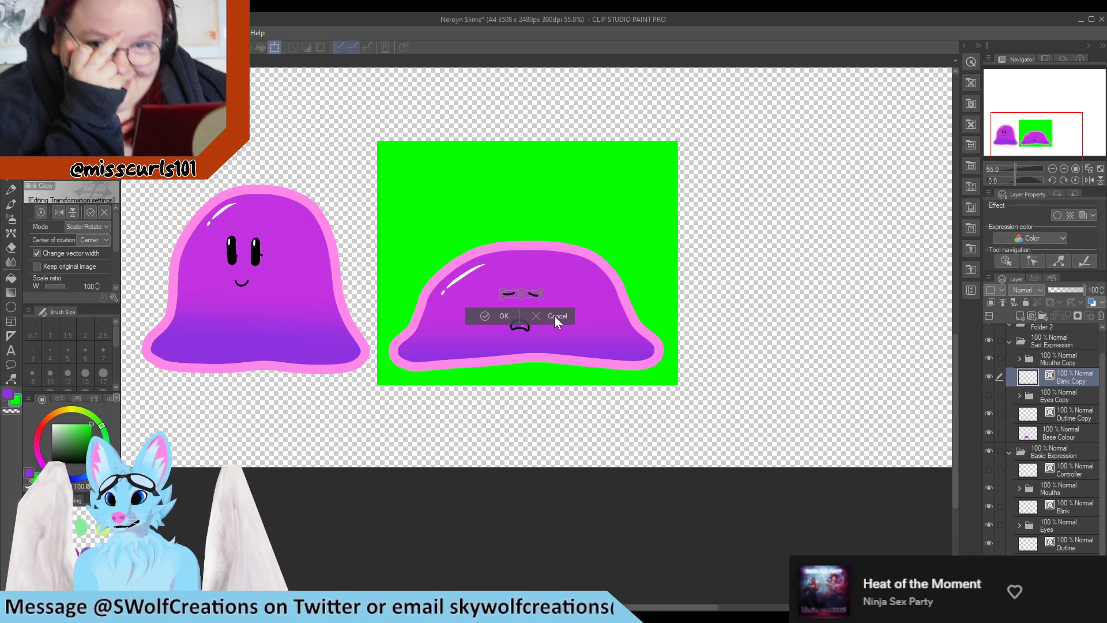
pyautogui.click(486, 316)
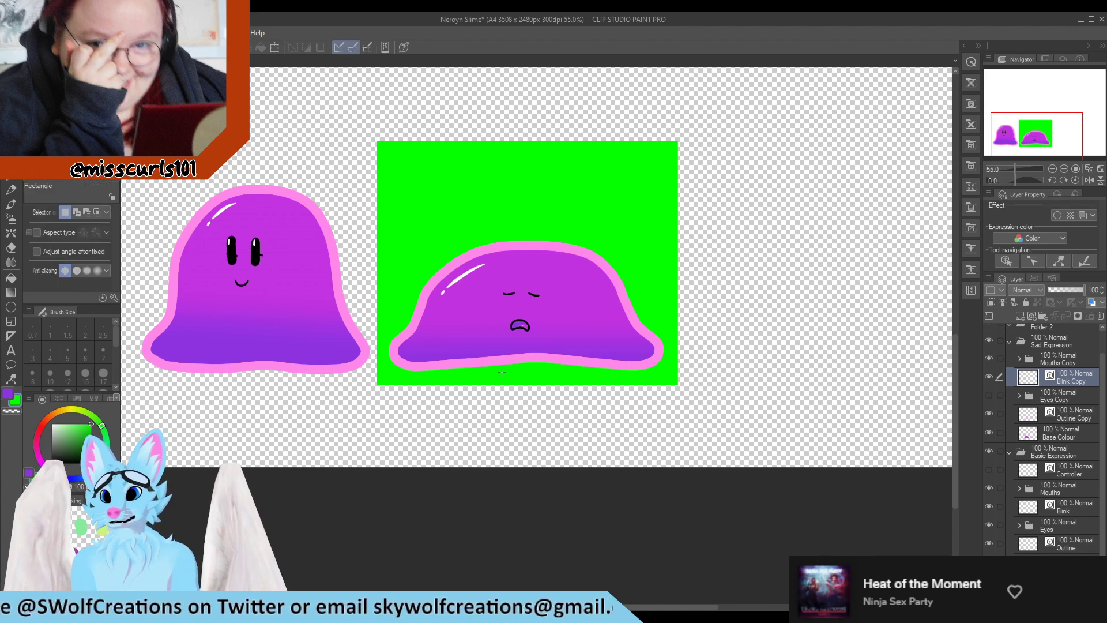
pyautogui.scroll(2, 501, 372)
pyautogui.scroll(1, 557, 358)
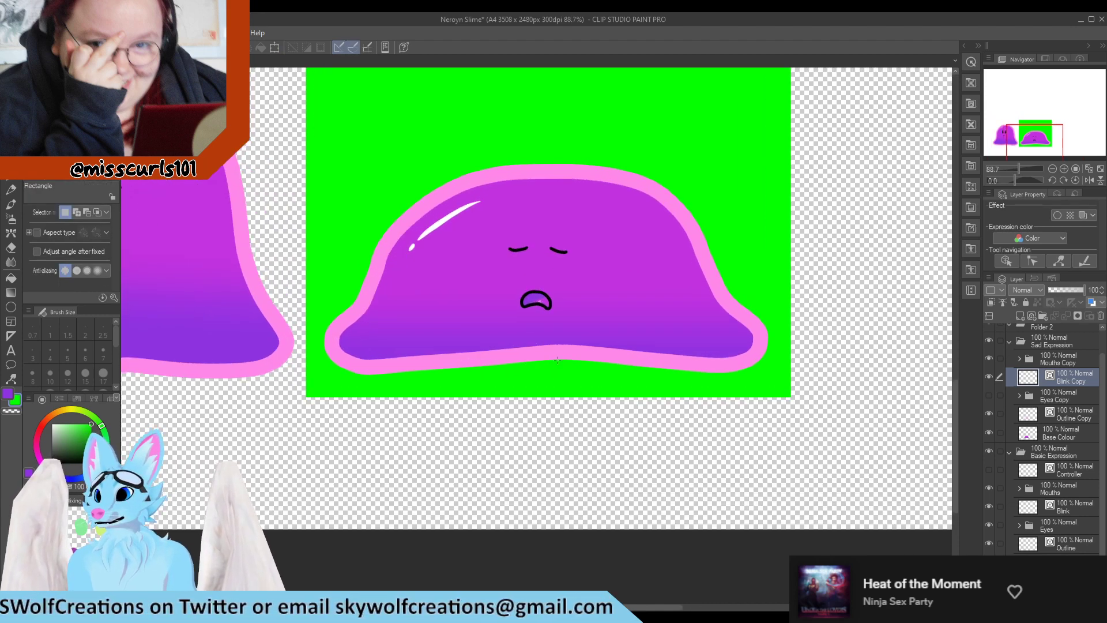
pyautogui.scroll(-3, 716, 412)
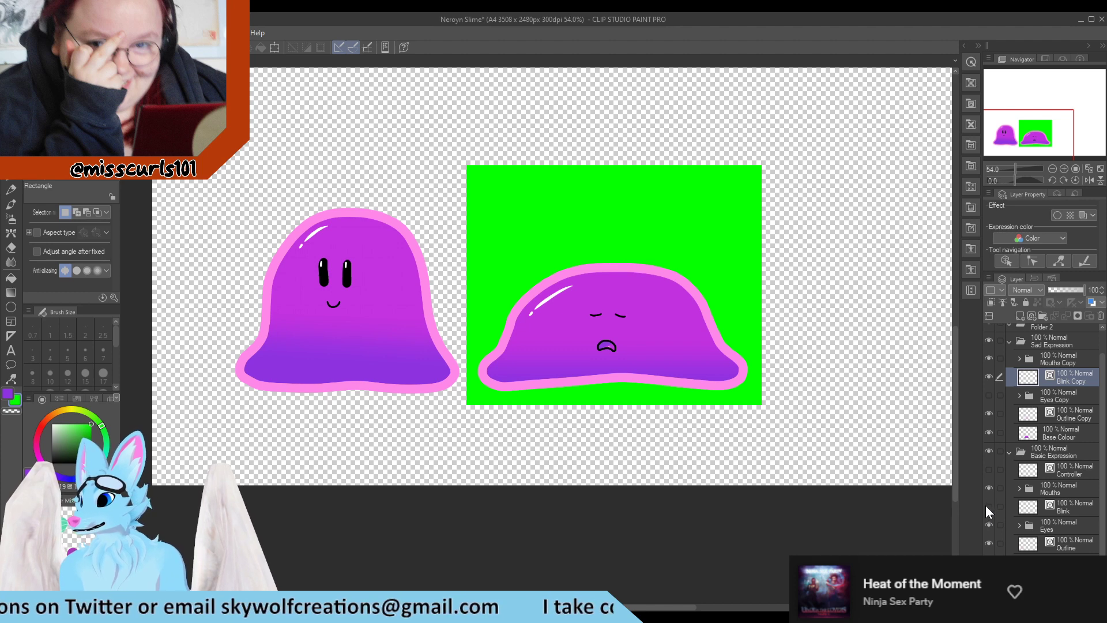
# Collapse the Basic Expression folder and save the document
pyautogui.click(989, 451)
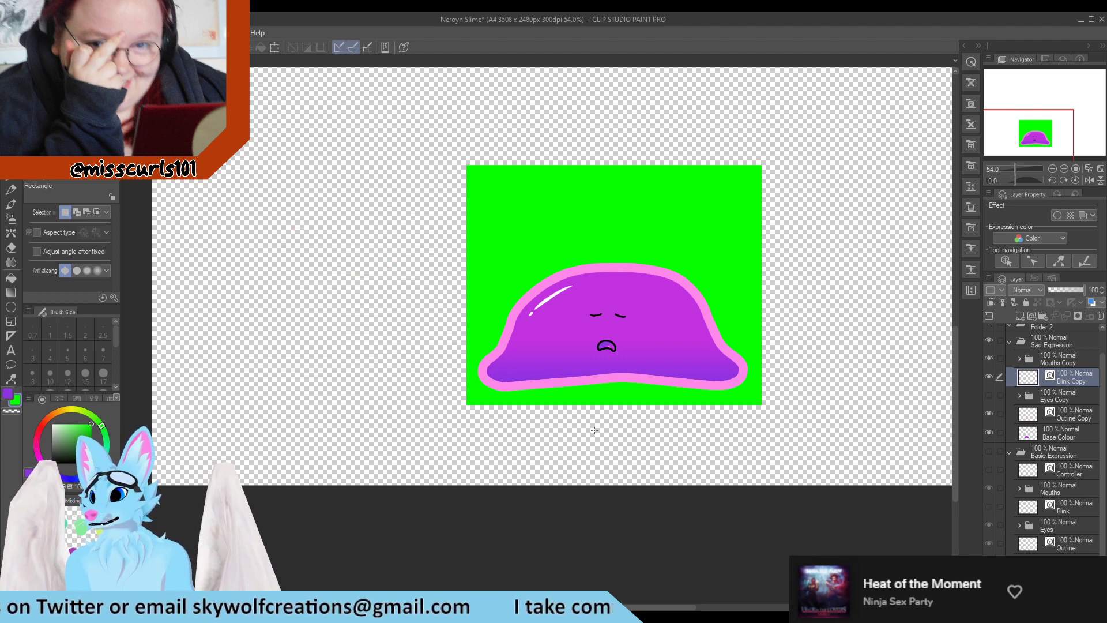
pyautogui.click(989, 451)
pyautogui.click(1008, 453)
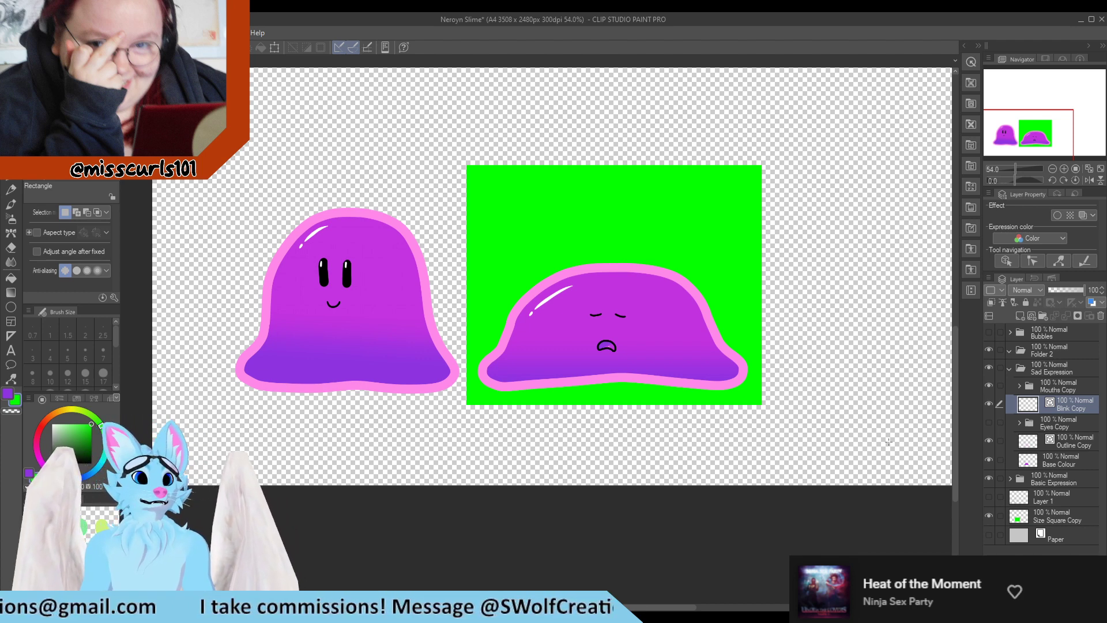
pyautogui.scroll(1, 709, 427)
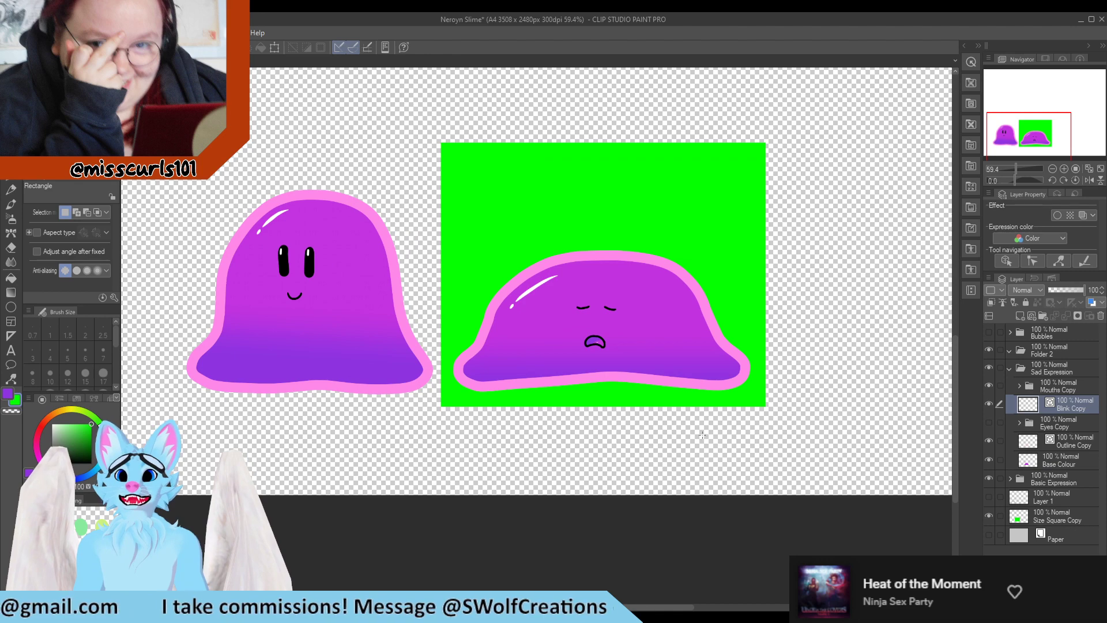
pyautogui.scroll(2, 740, 357)
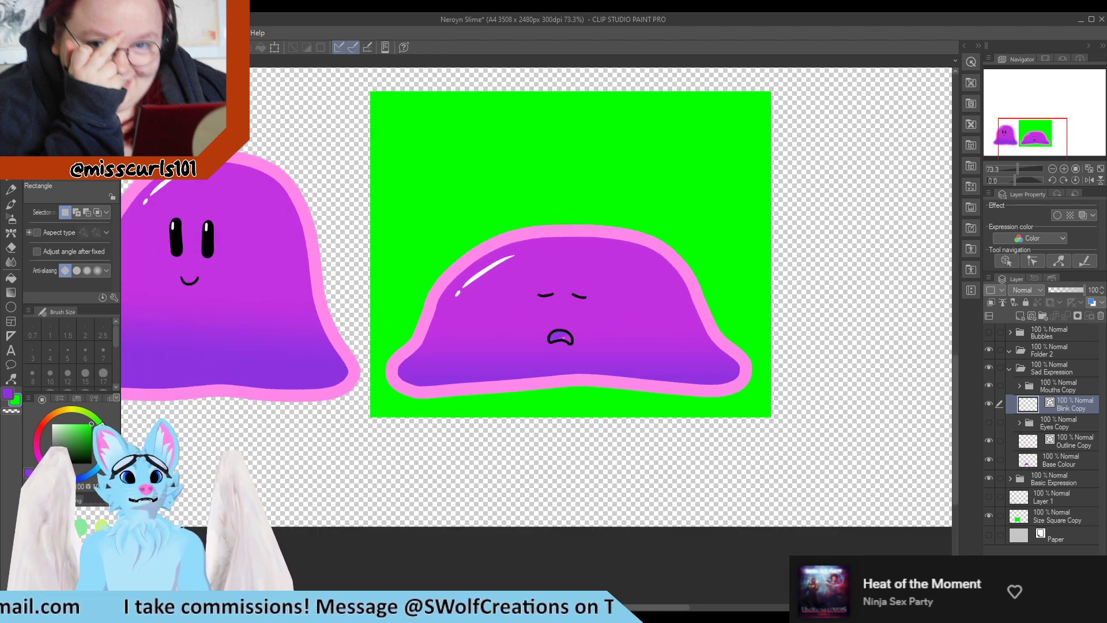
pyautogui.hotkey('ctrl', 's')
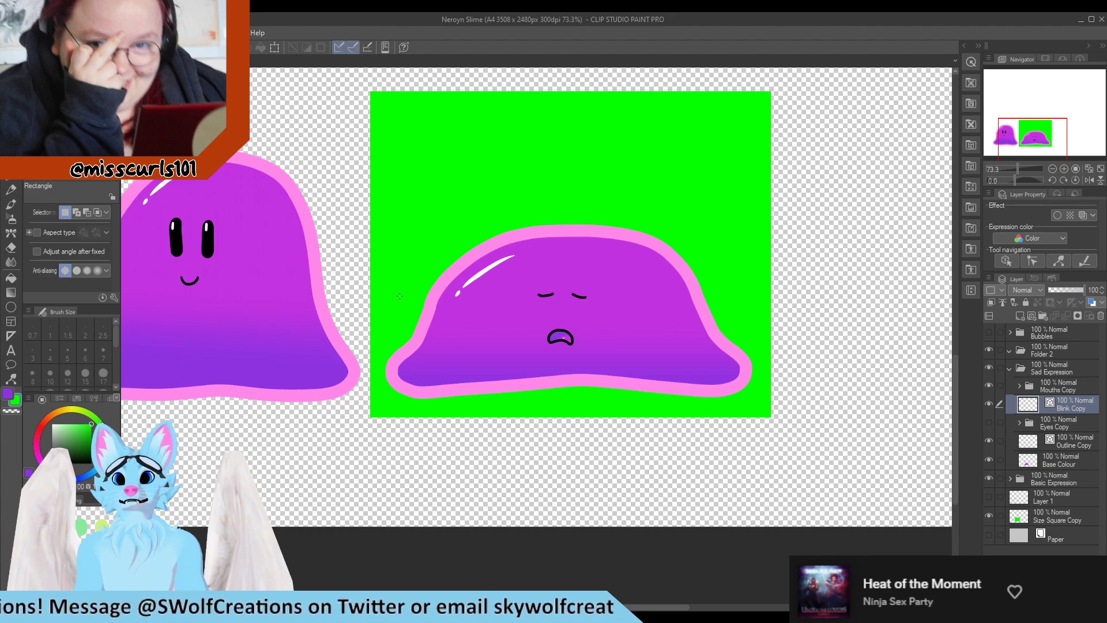
# Select the green size square with auto select and crop the canvas to that selection
pyautogui.scroll(-2, 400, 295)
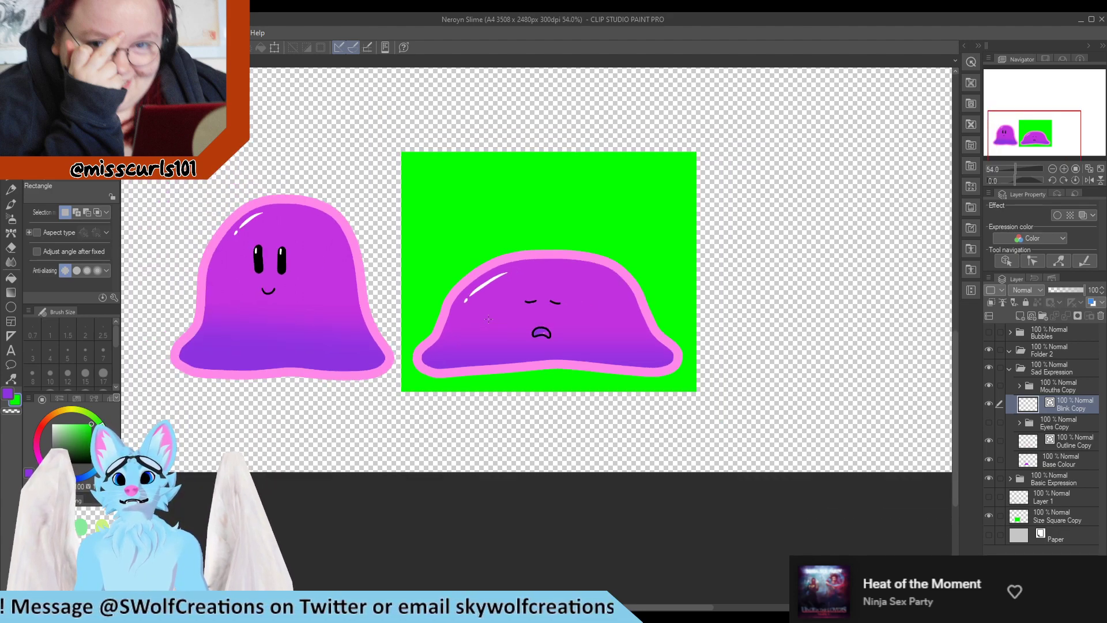
pyautogui.scroll(3, 488, 319)
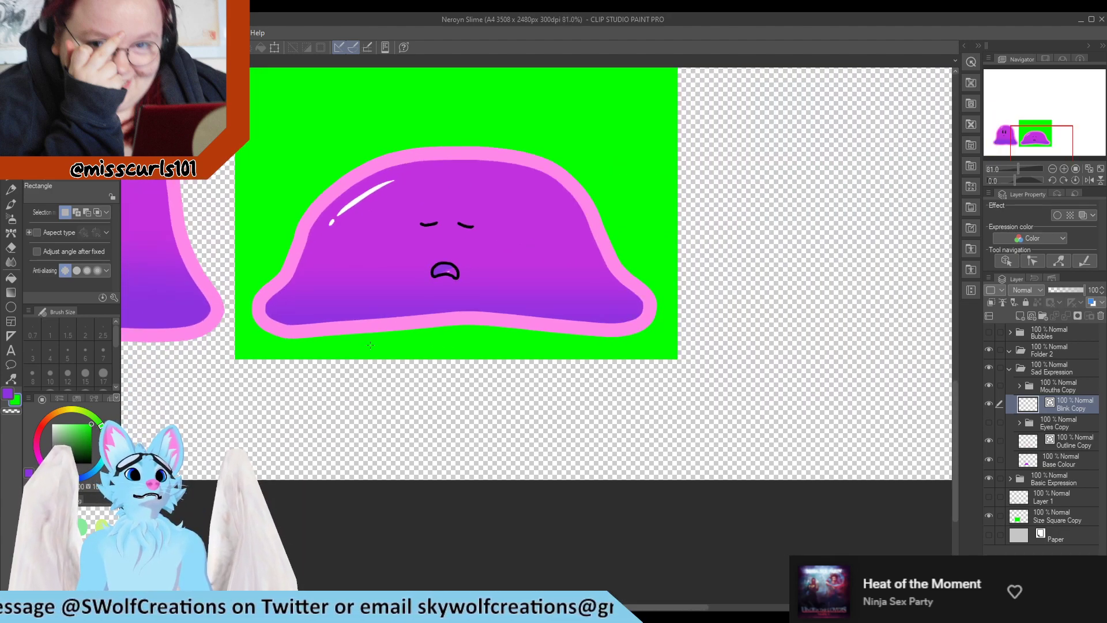
pyautogui.scroll(-3, 890, 477)
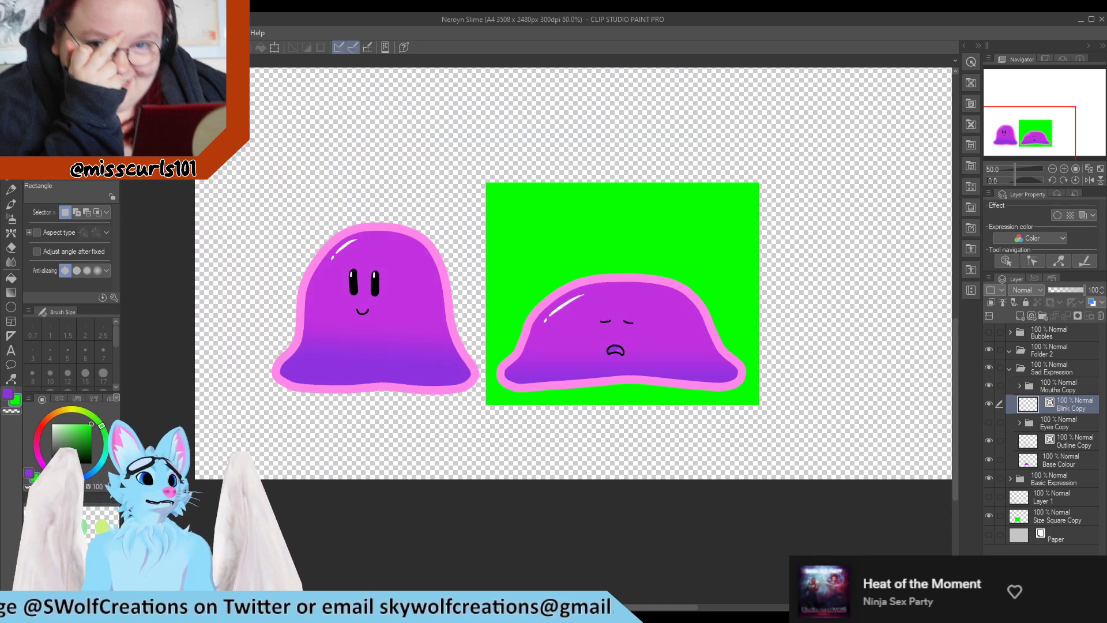
pyautogui.press('w')
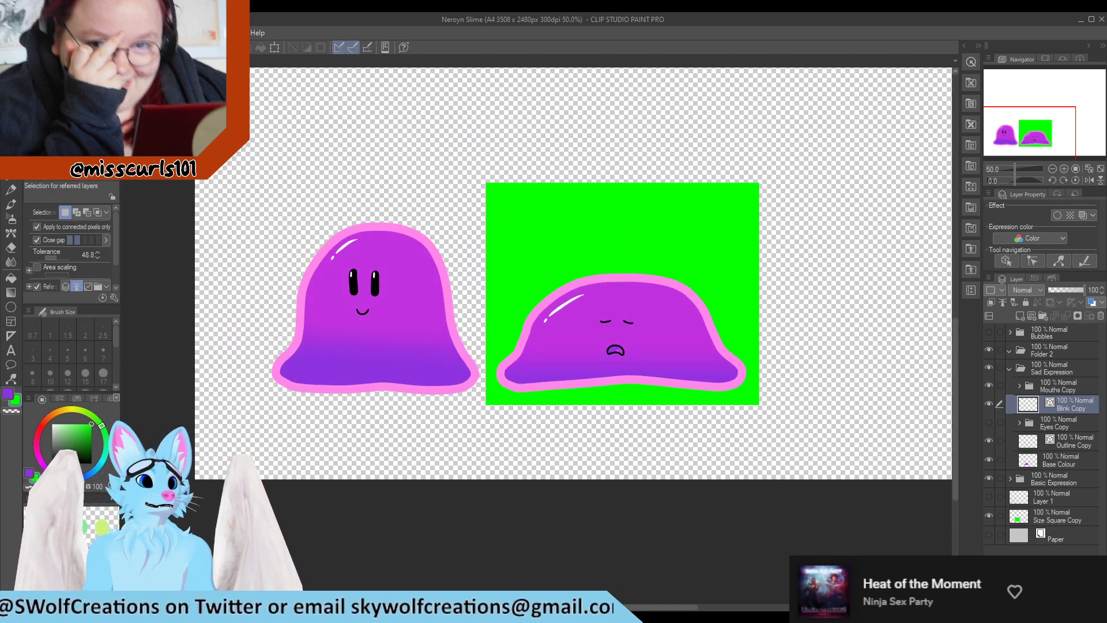
pyautogui.click(483, 170)
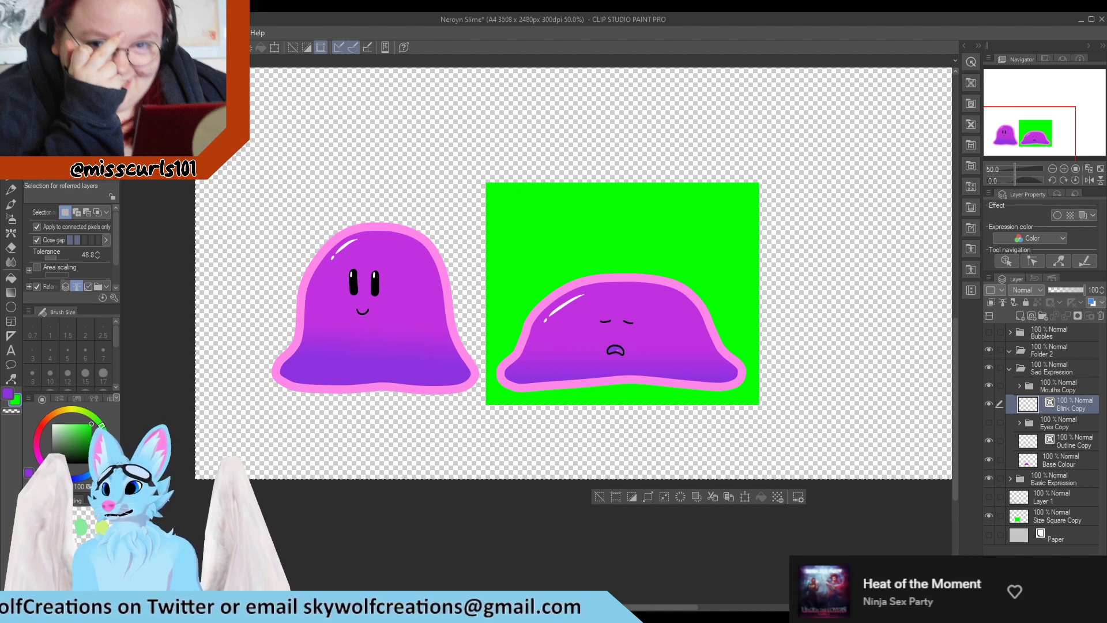
pyautogui.hotkey('ctrl', 'd')
pyautogui.click(1049, 516)
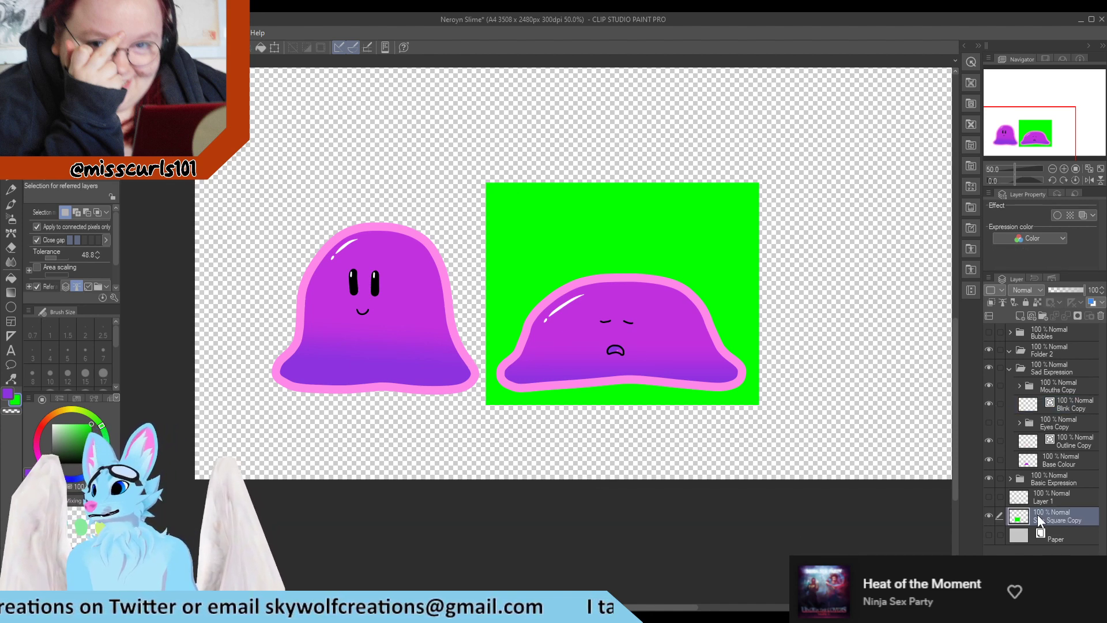
pyautogui.click(693, 326)
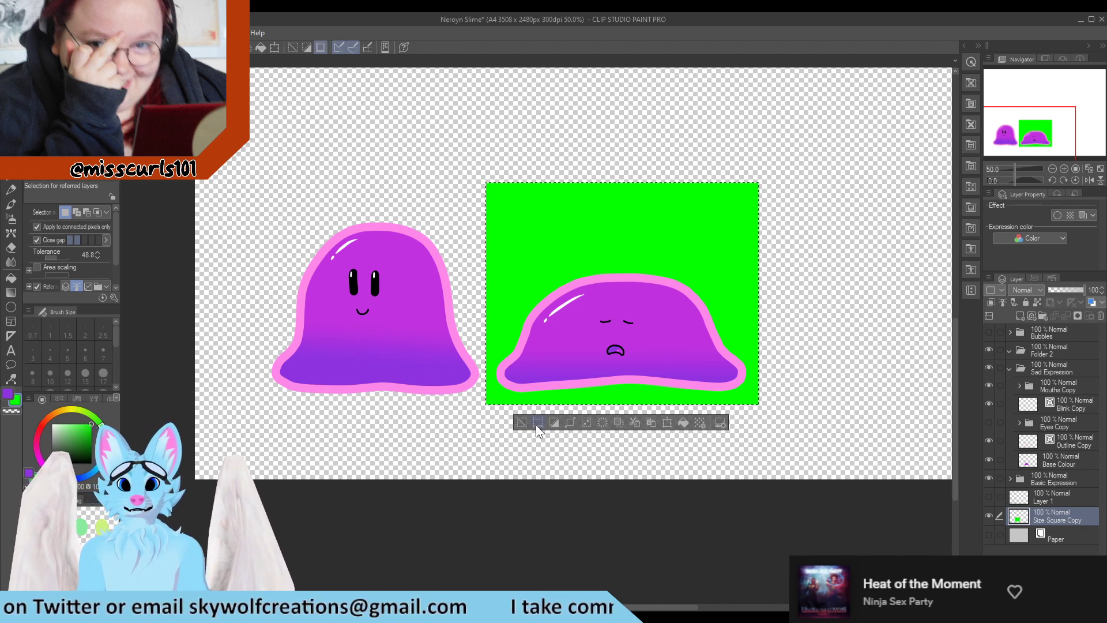
pyautogui.click(538, 423)
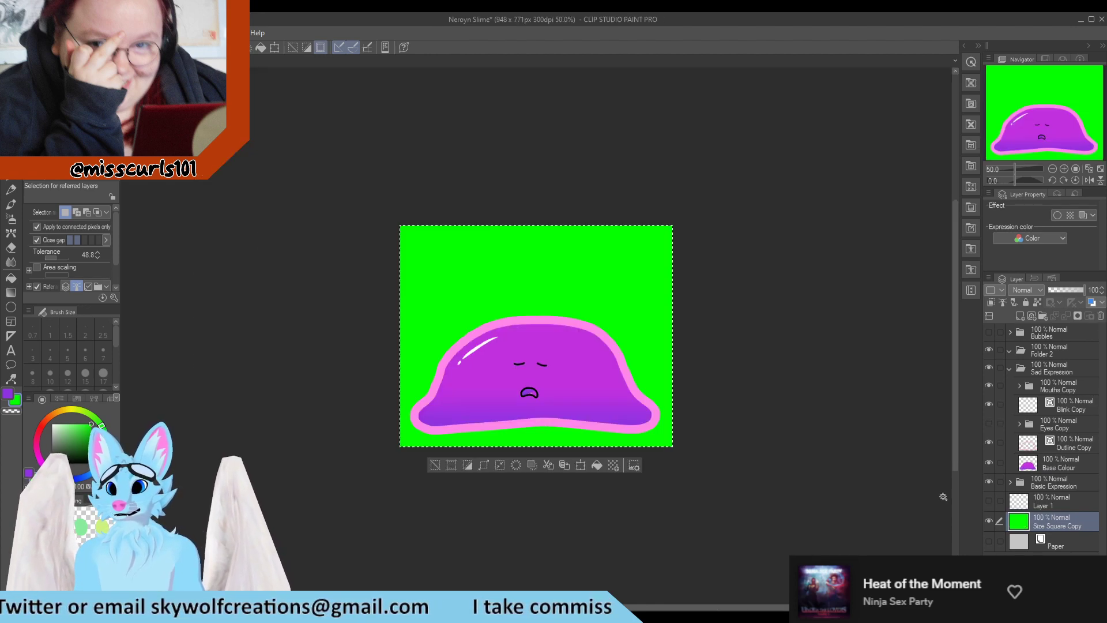
# Hide the size square layer and save the image as Neroyn_Slime_SAD_EyesClosed_MouthOpen.png
pyautogui.click(989, 520)
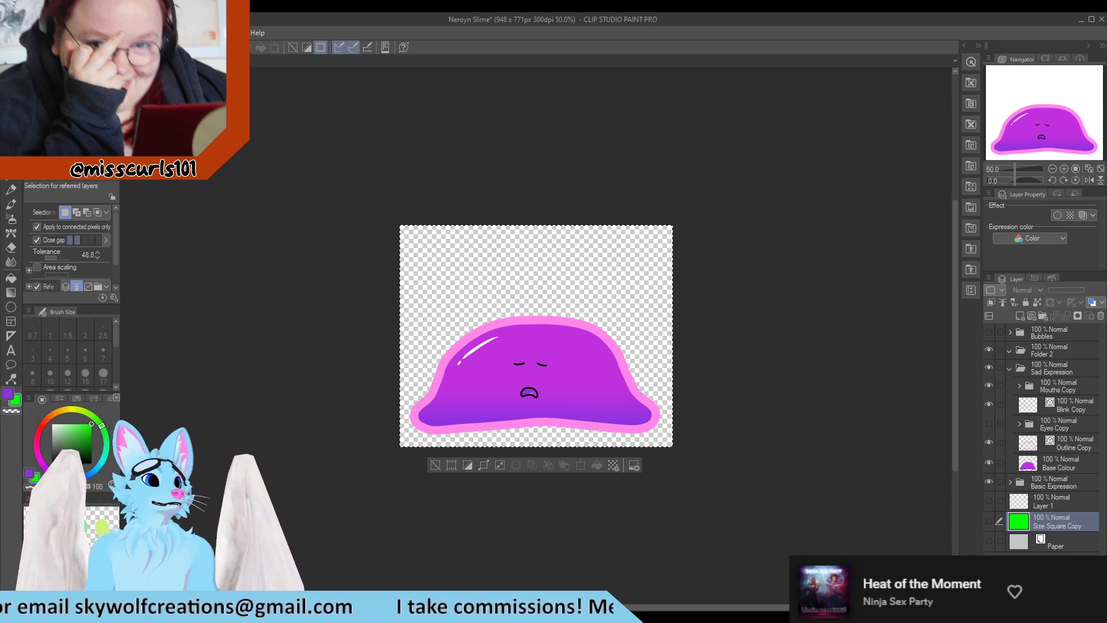
pyautogui.click(255, 302)
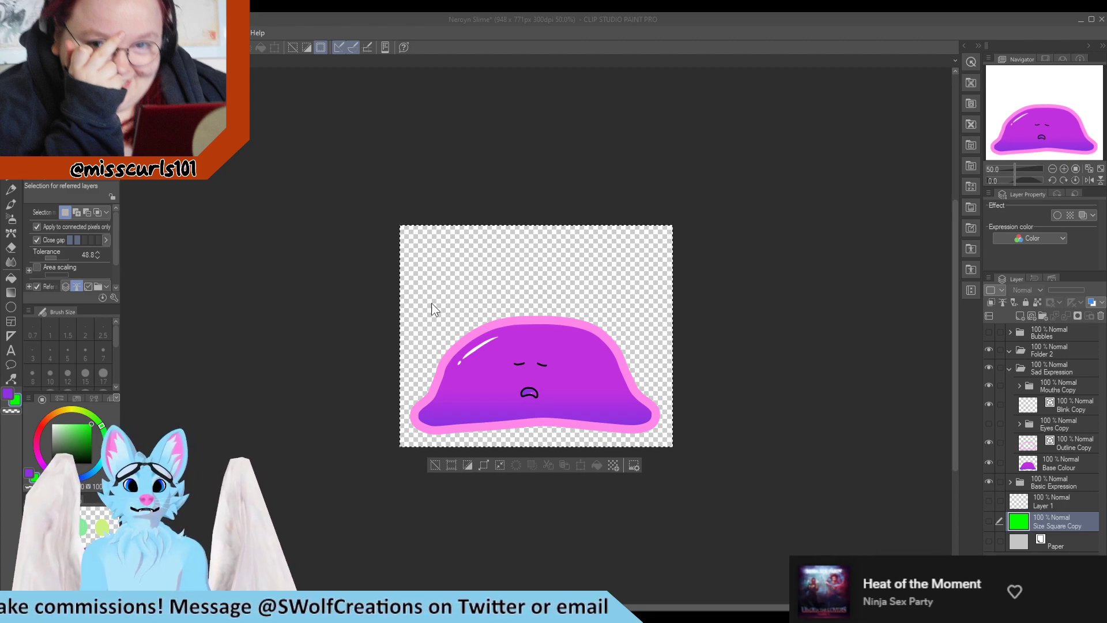
pyautogui.click(594, 234)
# Swap the blink eyes for the open eyes and save as Neroyn_Slime_SAD_EyesOpen_MouthOpen.png
pyautogui.scroll(5, 558, 341)
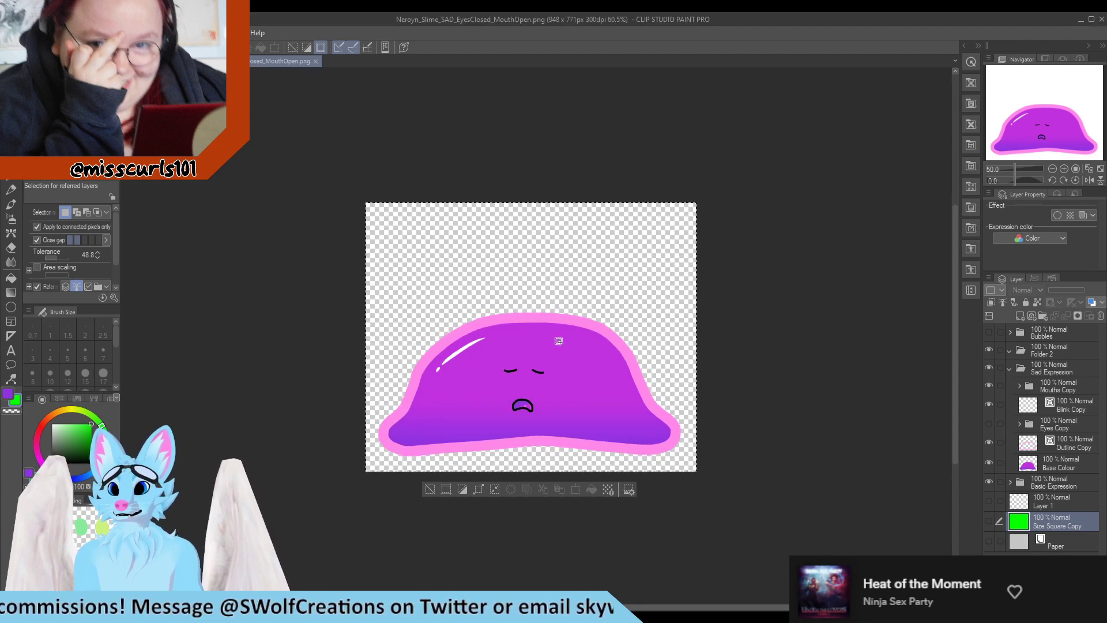
pyautogui.scroll(2, 548, 442)
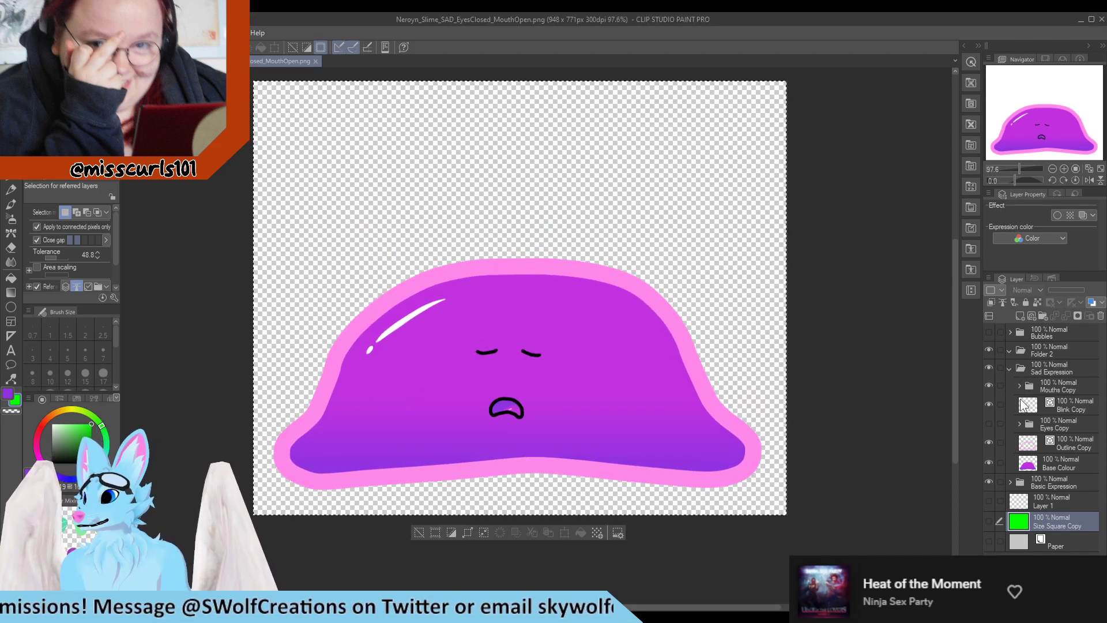
pyautogui.click(988, 405)
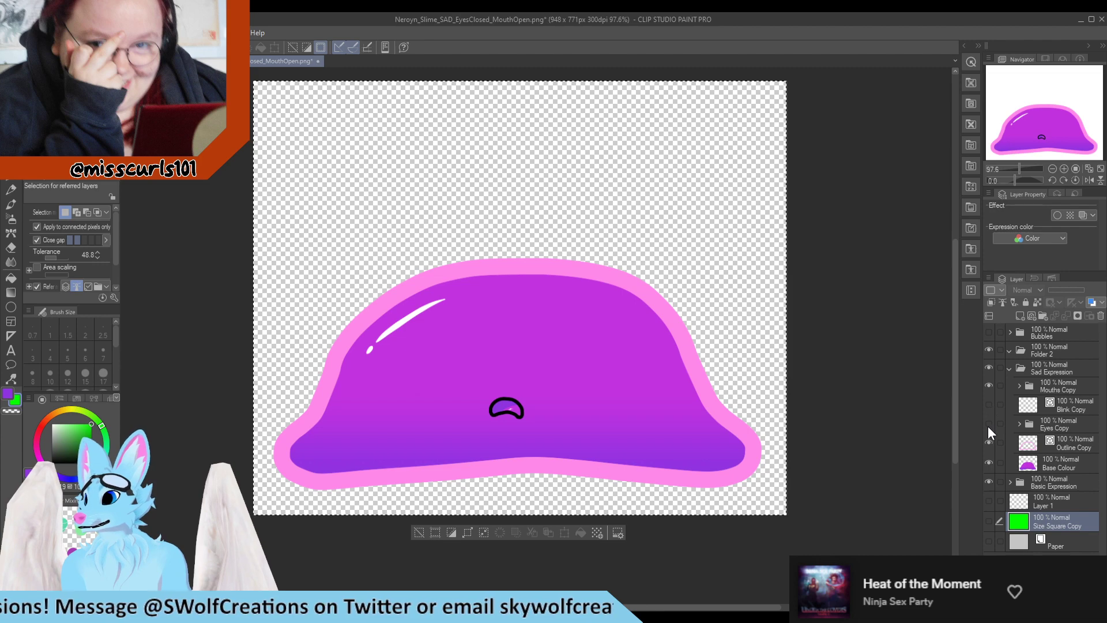
pyautogui.click(987, 425)
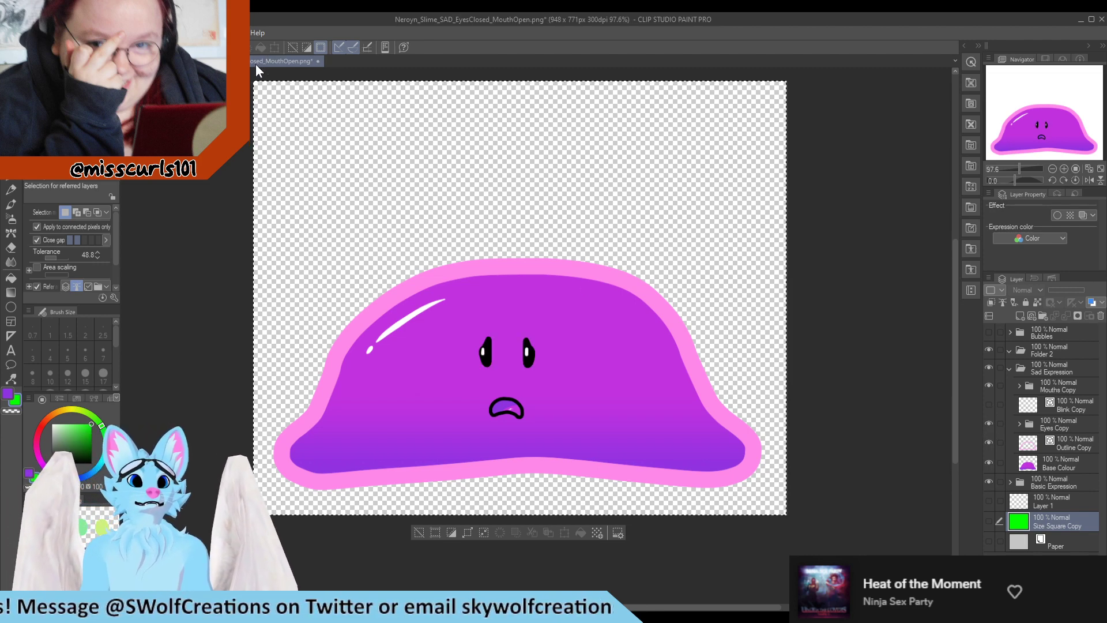
pyautogui.hotkey('alt', 'shift', 's')
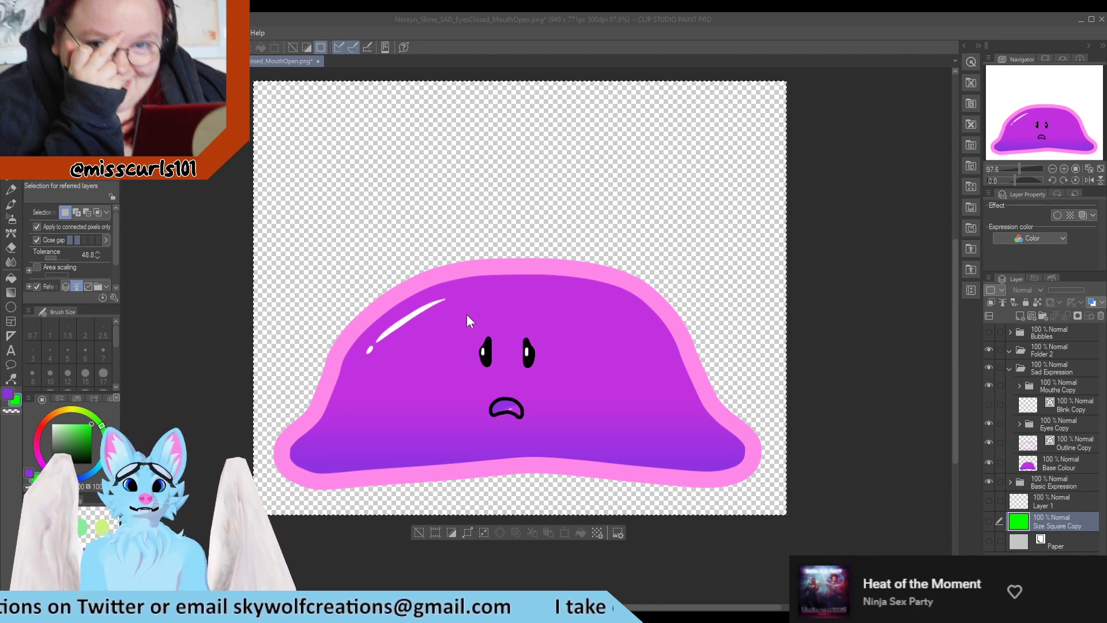
pyautogui.click(584, 238)
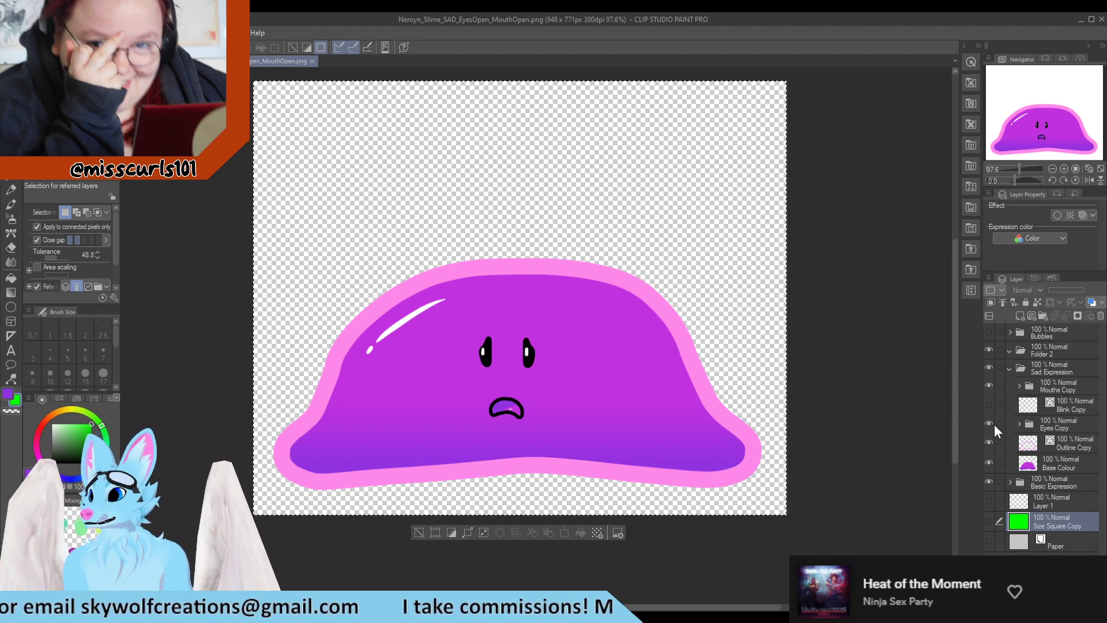
# Switch the sad slime to the closed frowning mouth and save as Neroyn_Slime_SAD_EyesOpen_MouthClosed.png
pyautogui.click(1018, 385)
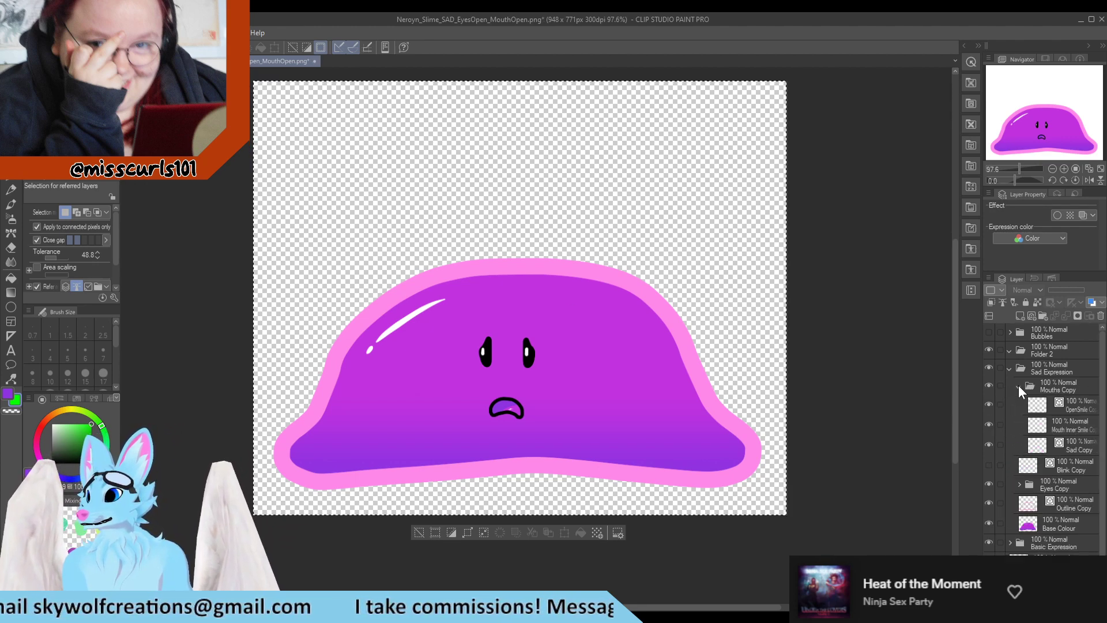
pyautogui.click(989, 403)
pyautogui.click(988, 424)
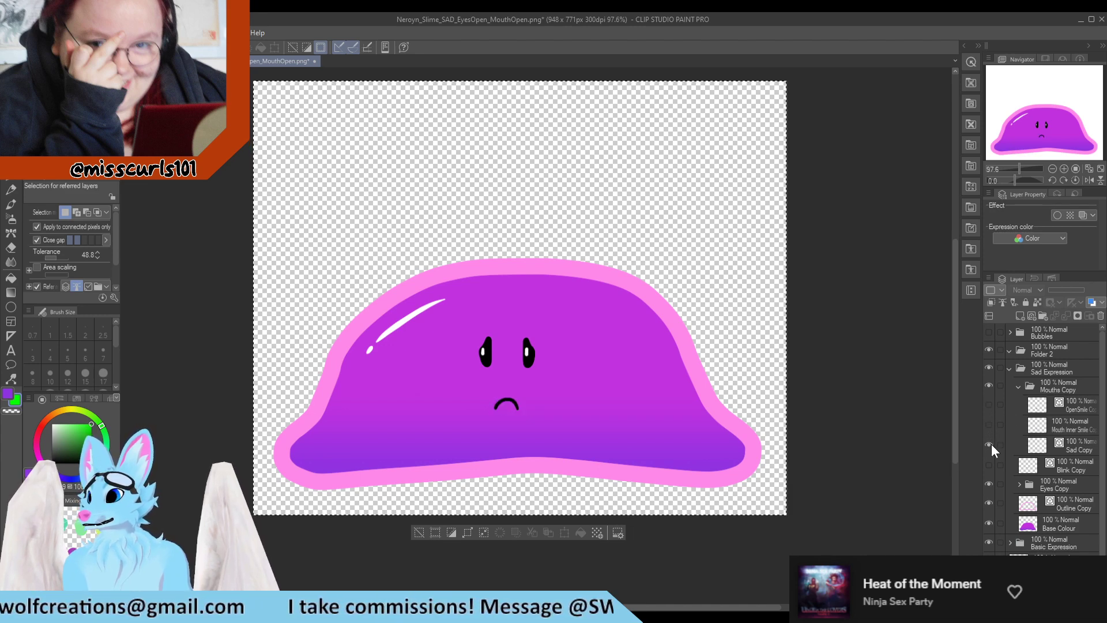
pyautogui.click(989, 444)
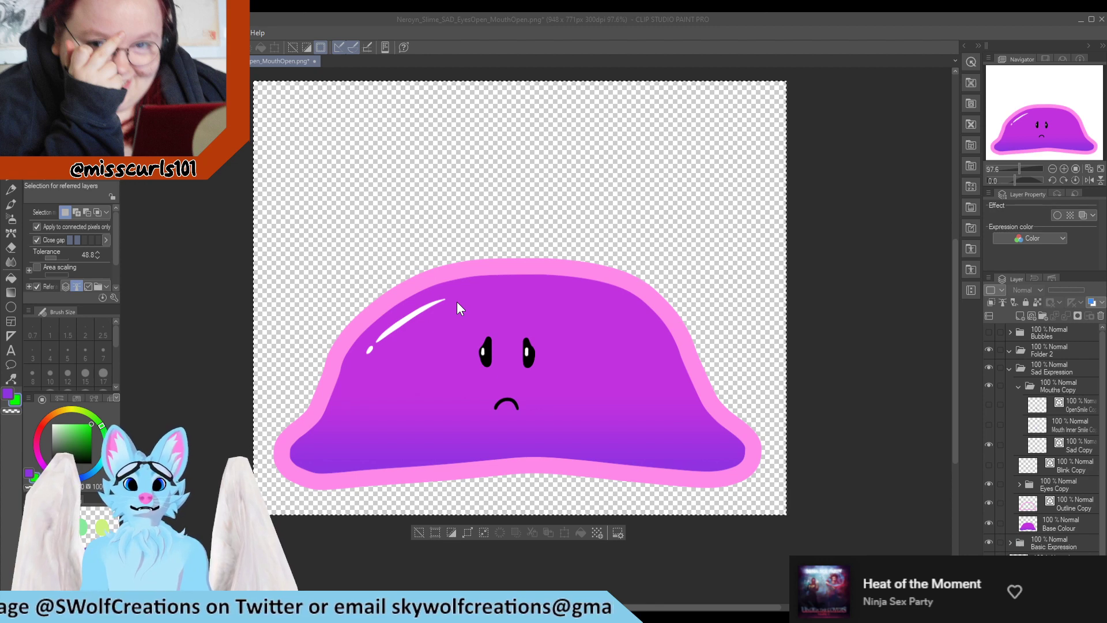
pyautogui.click(594, 241)
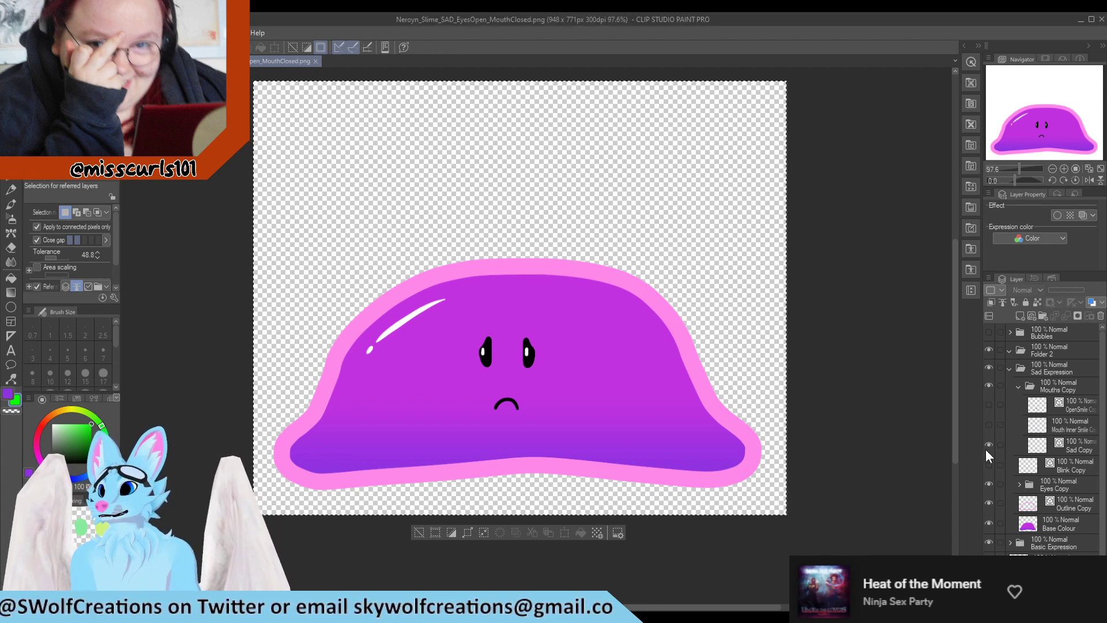
# Switch the sad slime to the closed blink eyes with the frowning mouth and save as Neroyn_Slime_SAD_EyesClosed_MouthClosed.png
pyautogui.click(1017, 386)
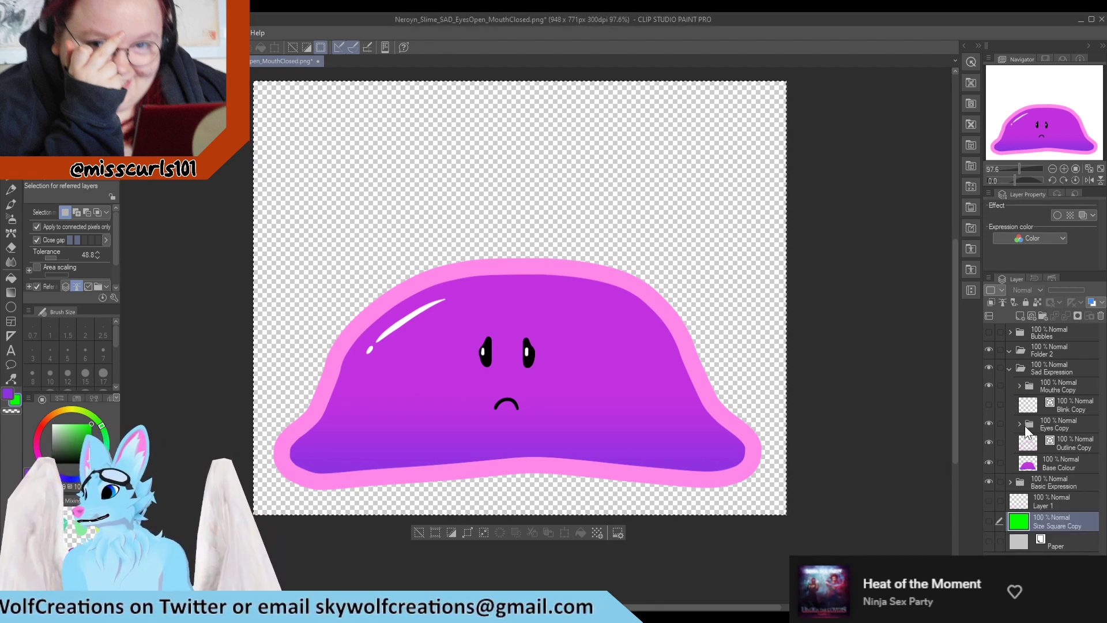
pyautogui.click(988, 405)
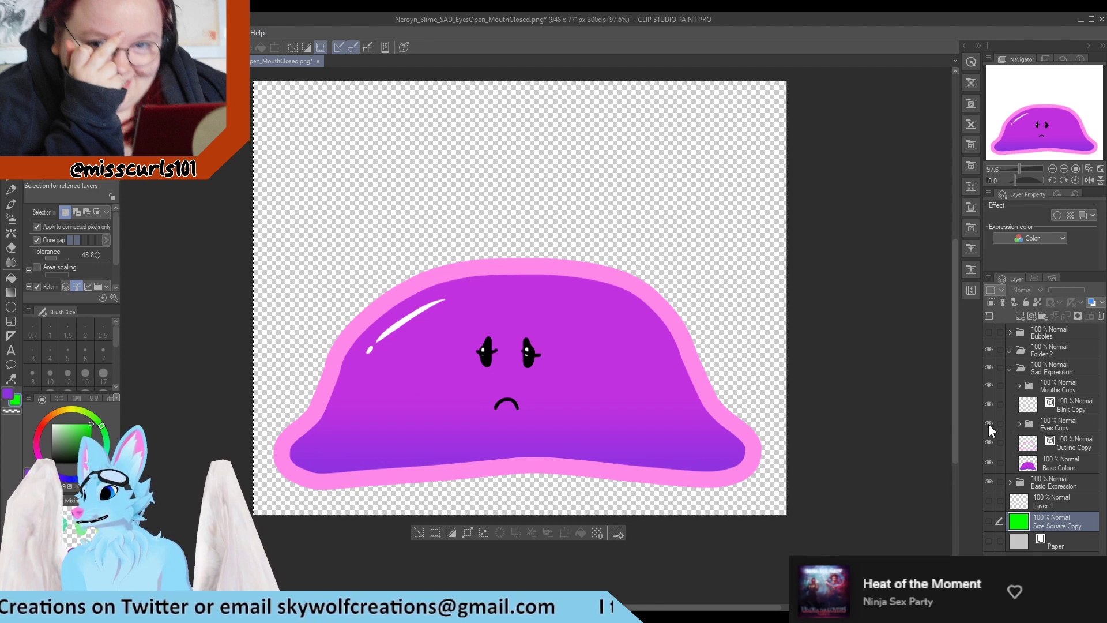
pyautogui.click(988, 423)
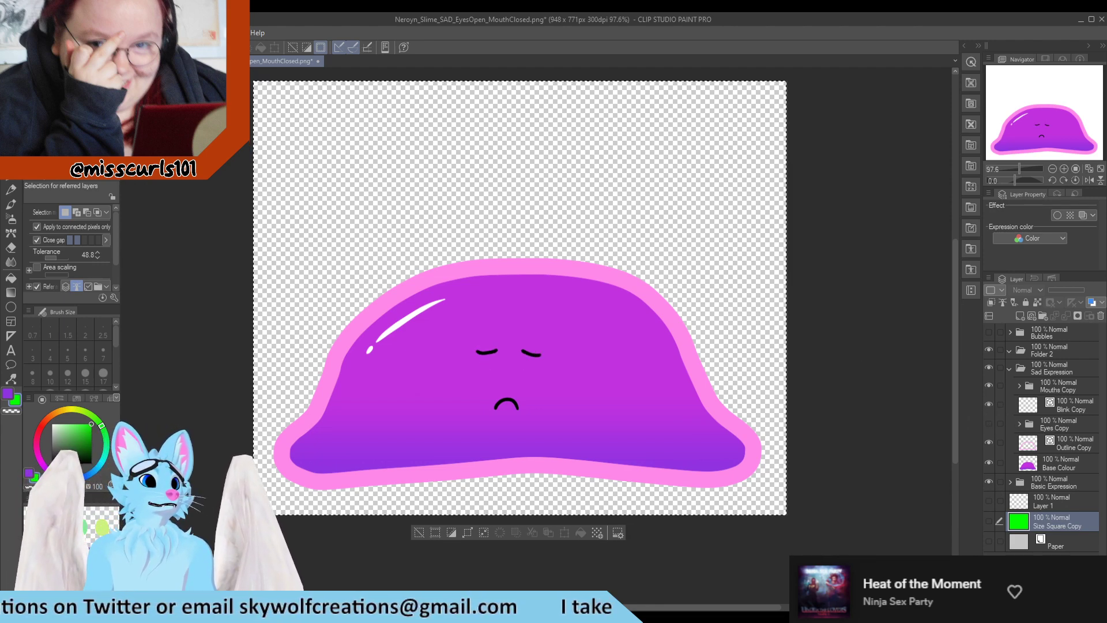
pyautogui.click(63, 118)
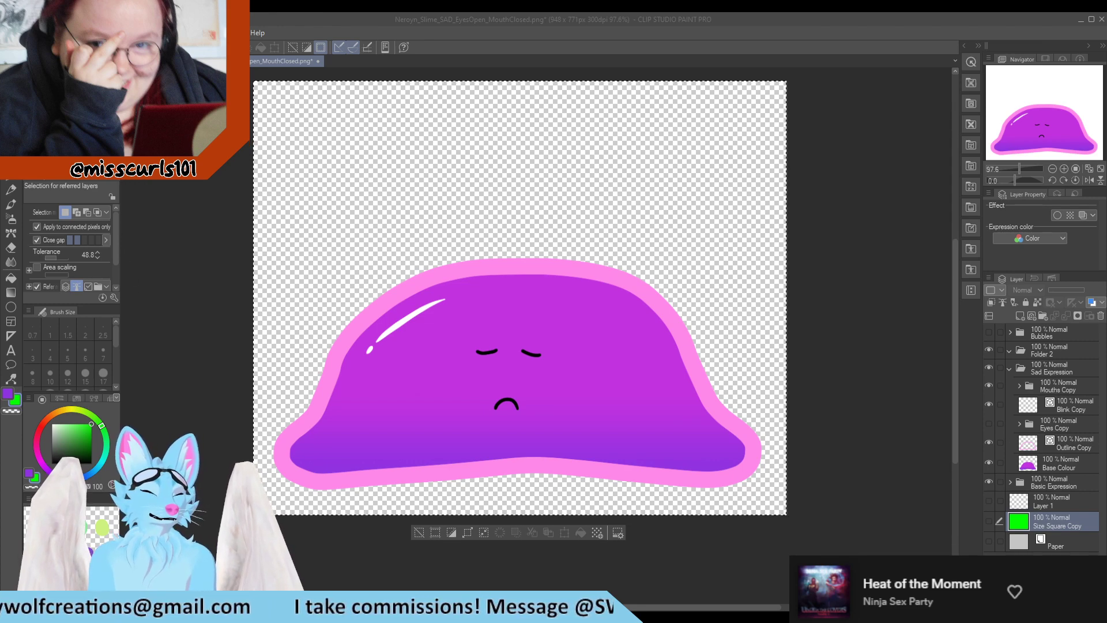
pyautogui.click(153, 287)
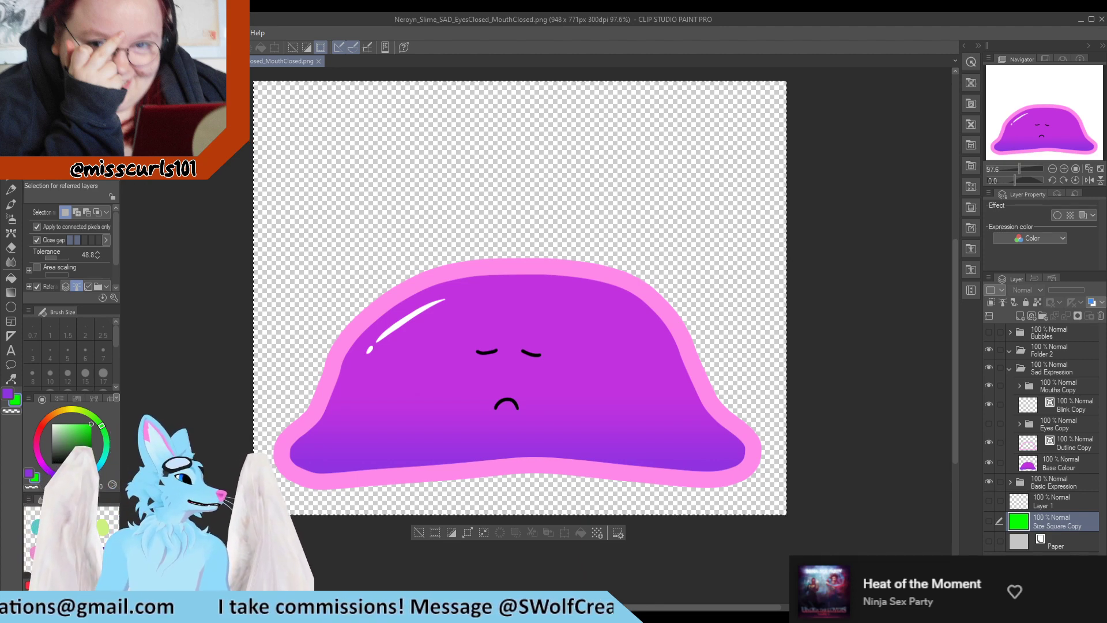
# Close the exported PNG documents and return to the main Neroyn Slime canvas
pyautogui.hotkey('alt', 'Tab')
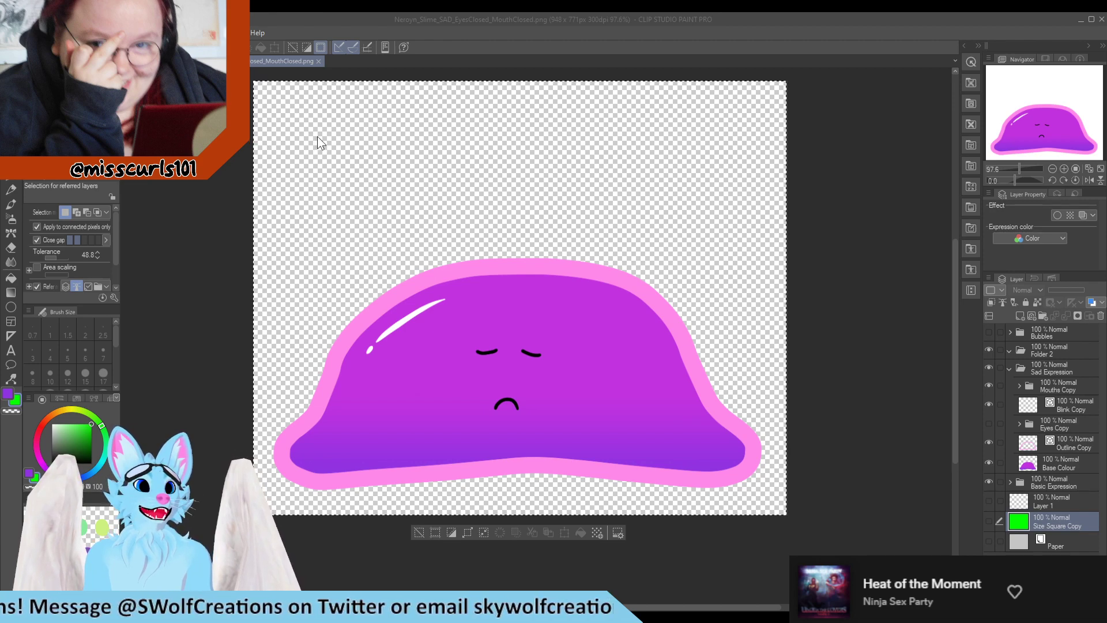
pyautogui.hotkey('ctrl', 'w')
pyautogui.hotkey('ctrl', 'Tab')
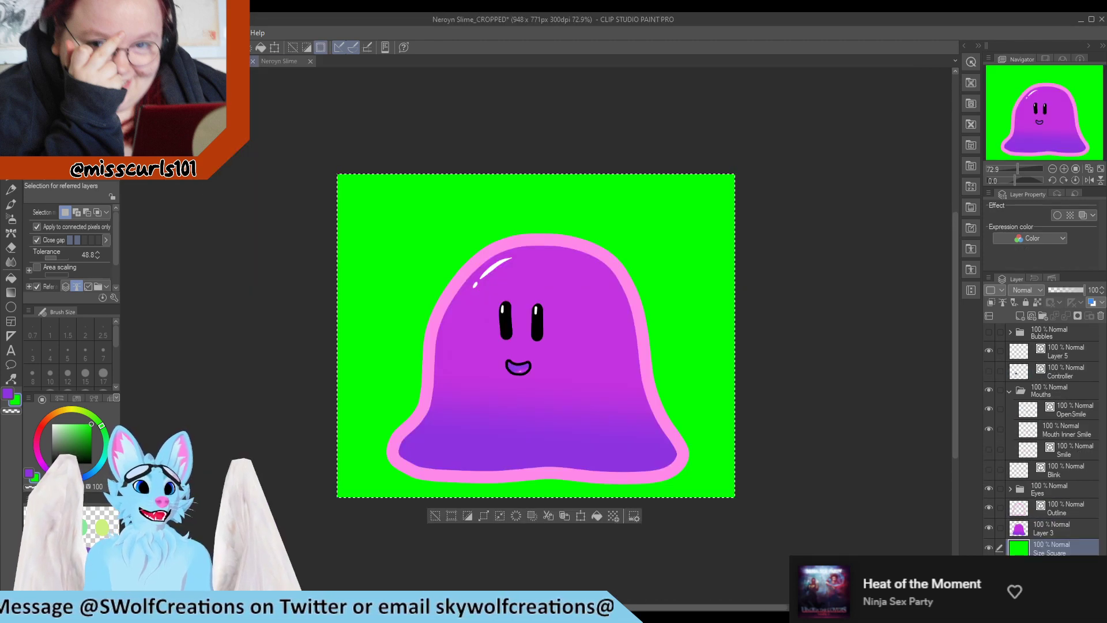
pyautogui.hotkey('ctrl', 'Tab')
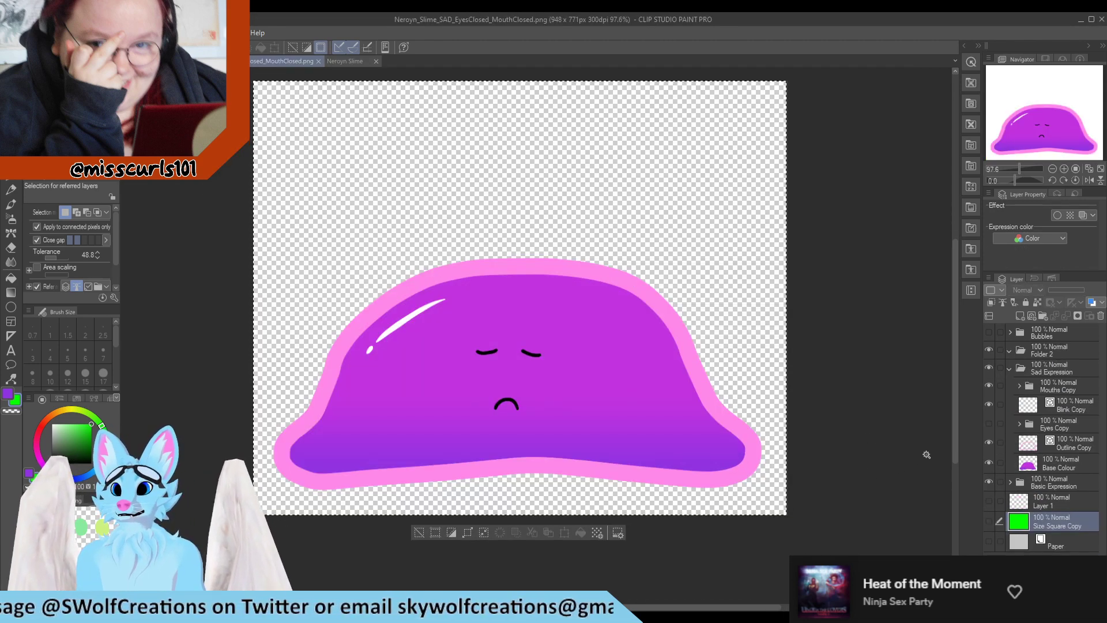
pyautogui.hotkey('ctrl', 'w')
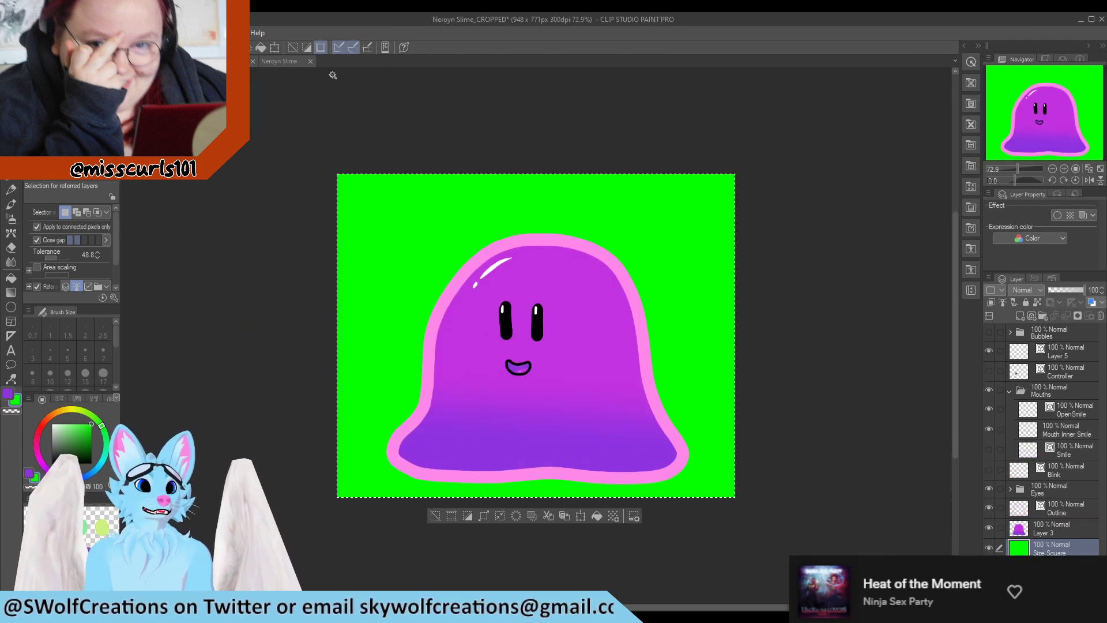
pyautogui.click(233, 61)
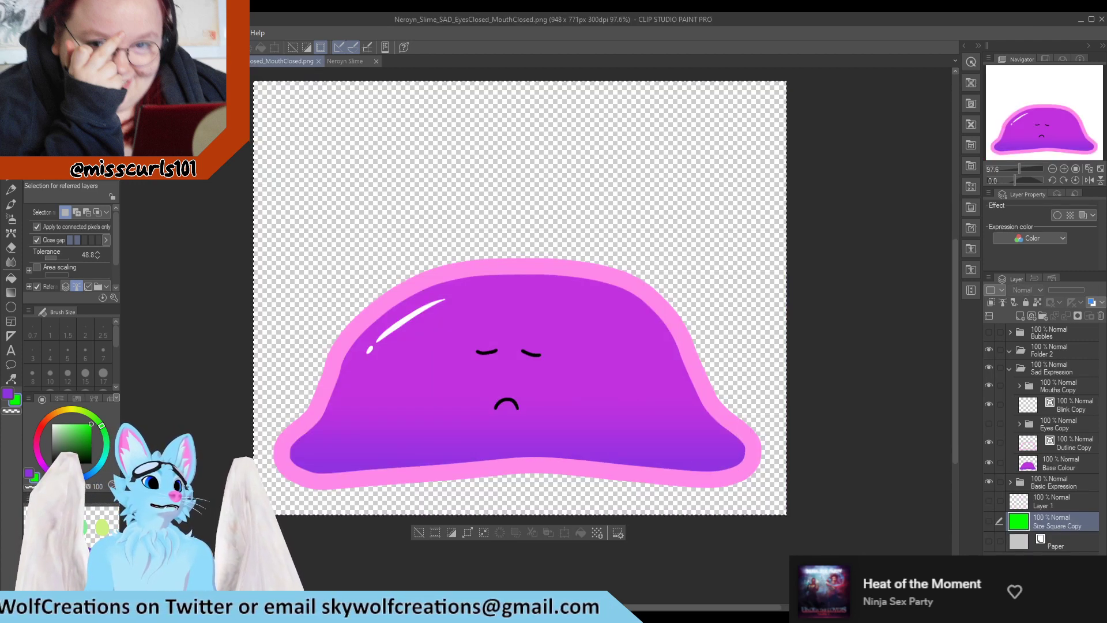
pyautogui.hotkey('alt', 'Tab')
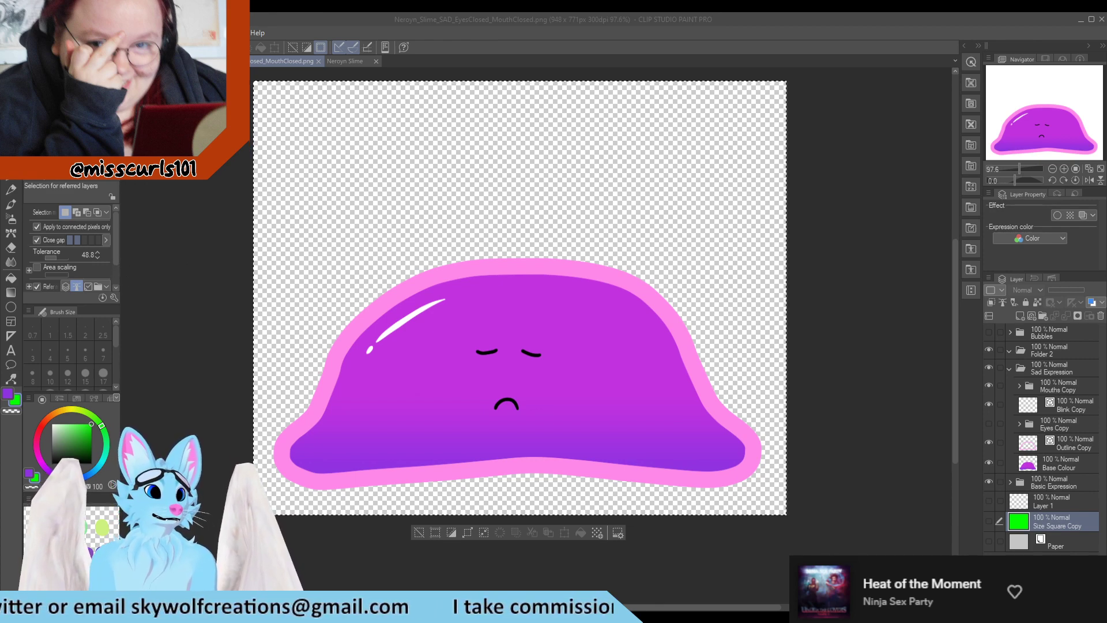
pyautogui.click(452, 304)
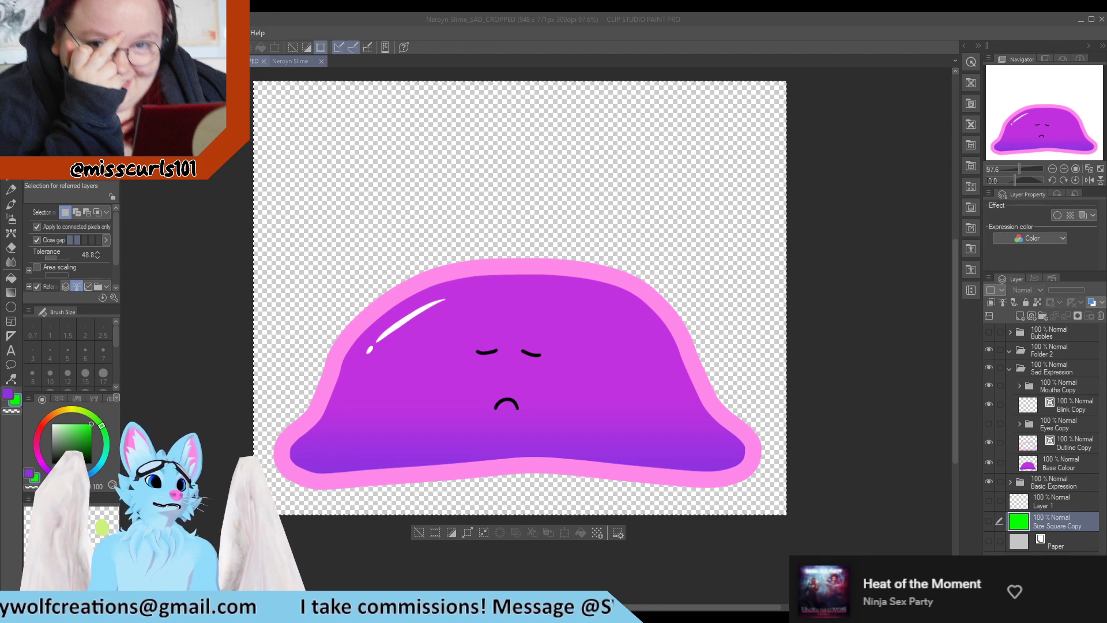
pyautogui.click(307, 62)
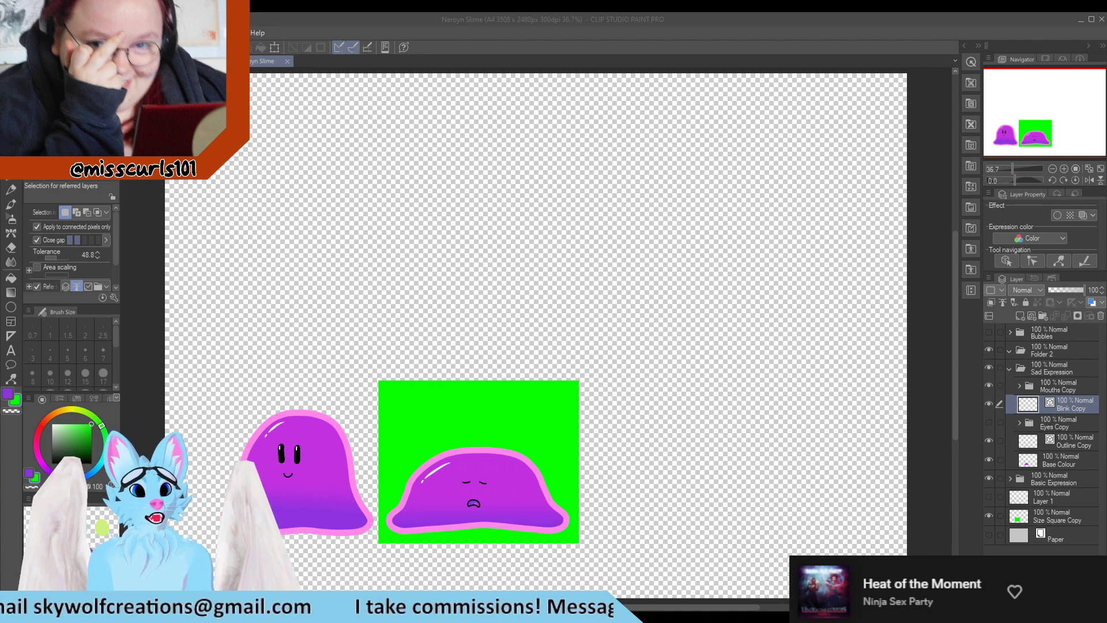
# Zoom in and out to compare the original slime with the sad slime version side by side
pyautogui.scroll(-1, 385, 386)
pyautogui.scroll(3, 373, 542)
pyautogui.scroll(3, 256, 482)
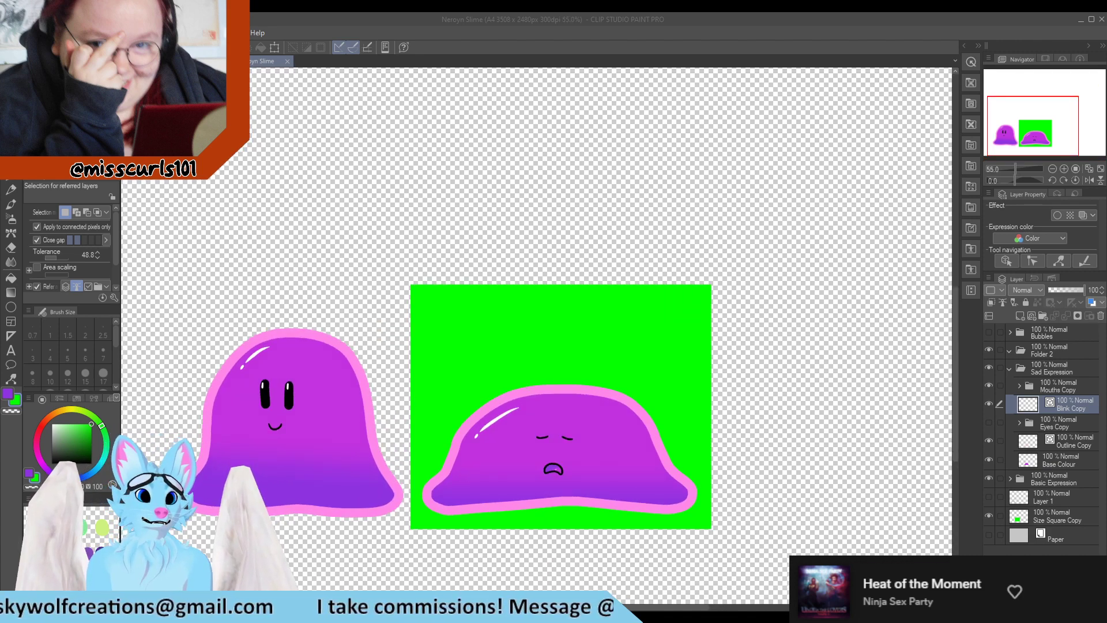
pyautogui.scroll(-2, 228, 480)
pyautogui.scroll(4, 247, 537)
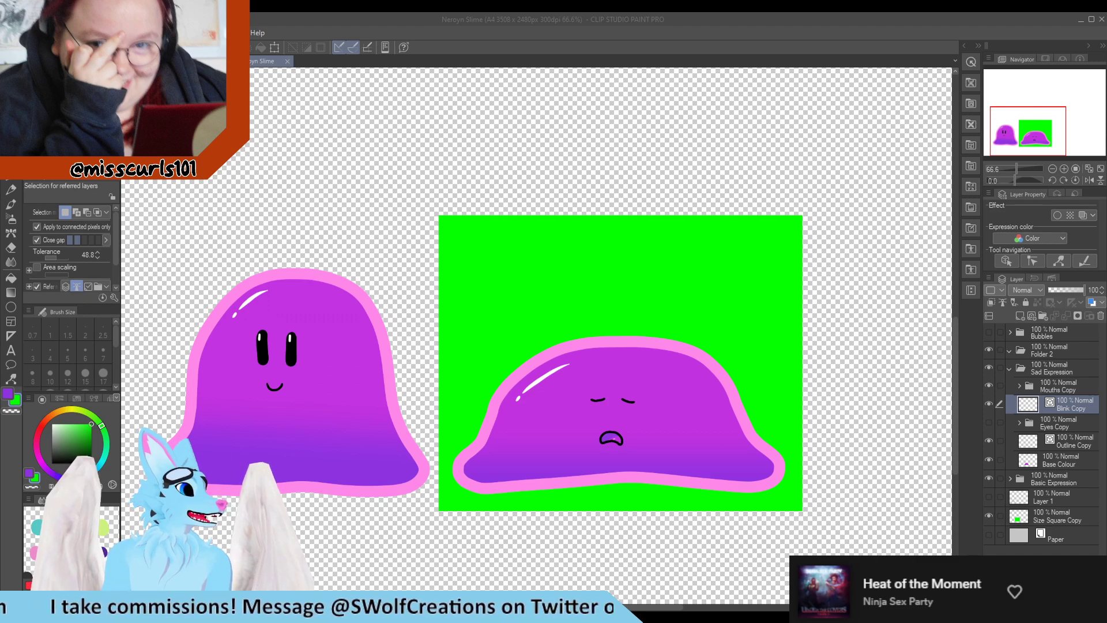
pyautogui.scroll(-2, 555, 408)
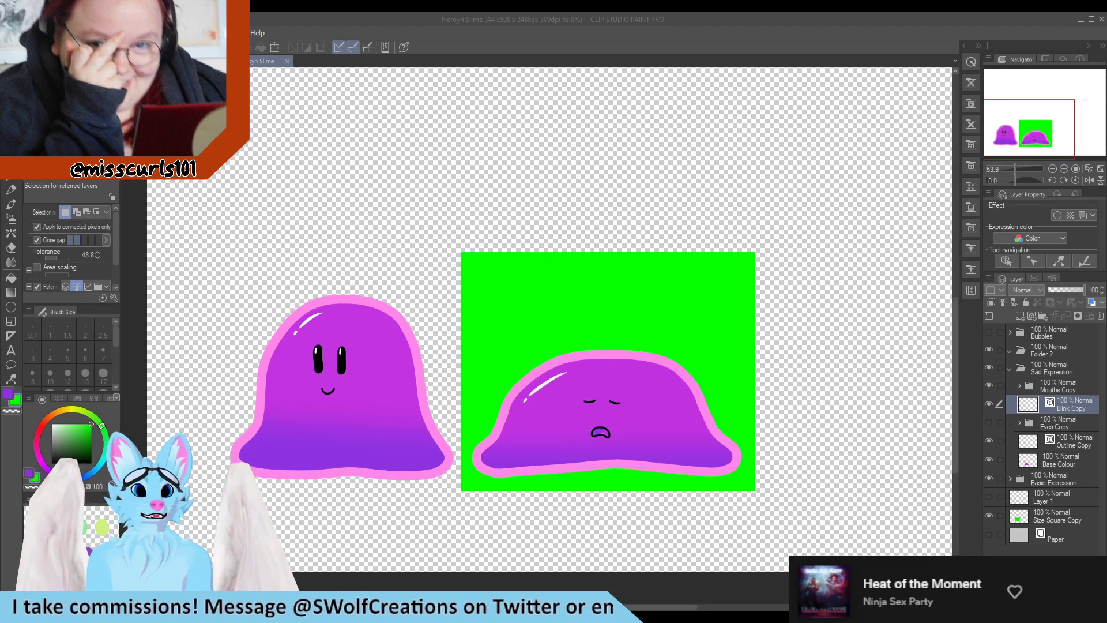
pyautogui.scroll(2, 382, 423)
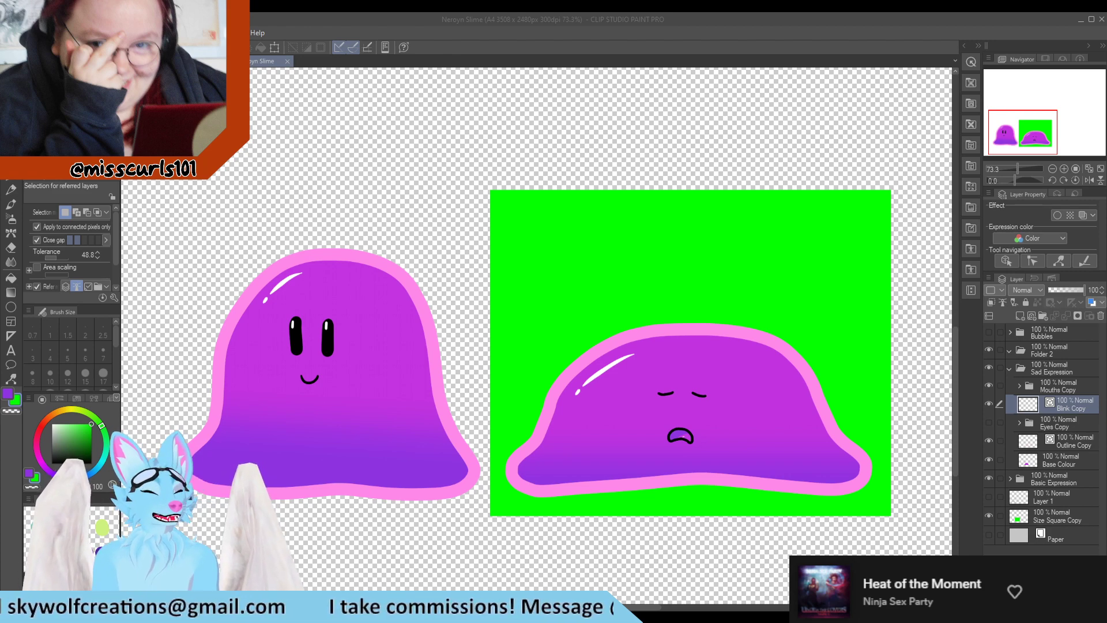
pyautogui.scroll(1, 234, 352)
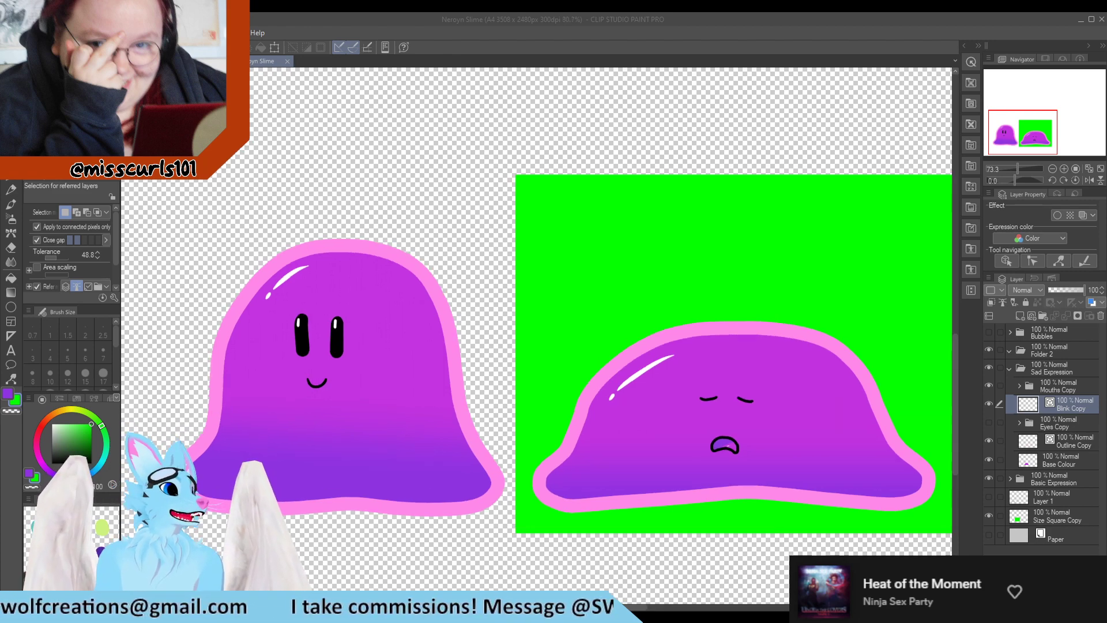
pyautogui.scroll(-1, 202, 364)
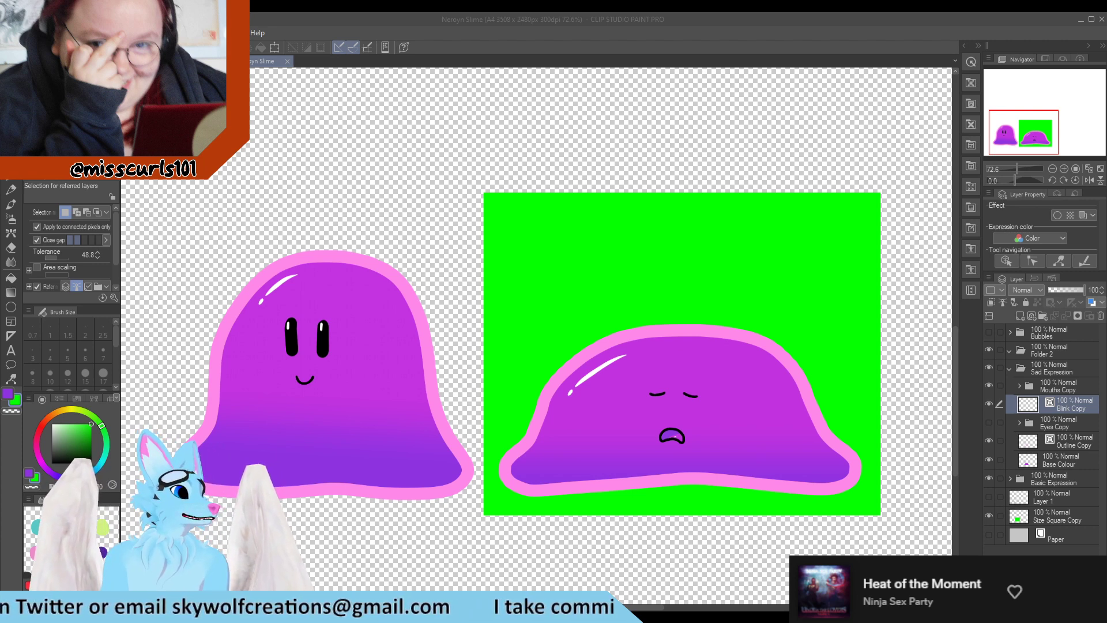
pyautogui.scroll(-1, 314, 347)
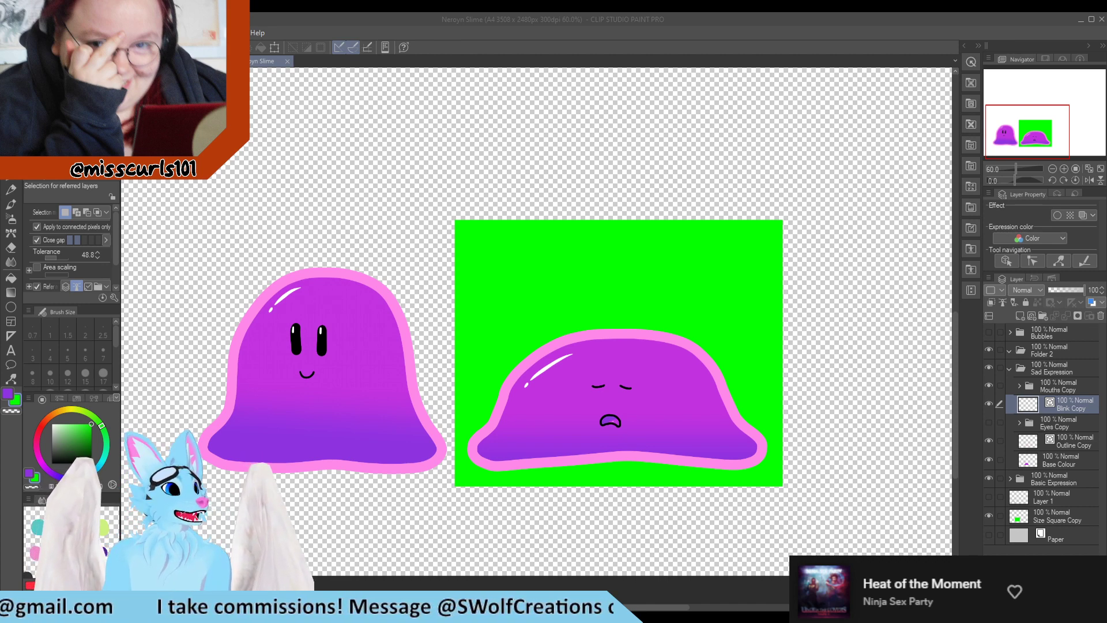
pyautogui.scroll(-2, 392, 440)
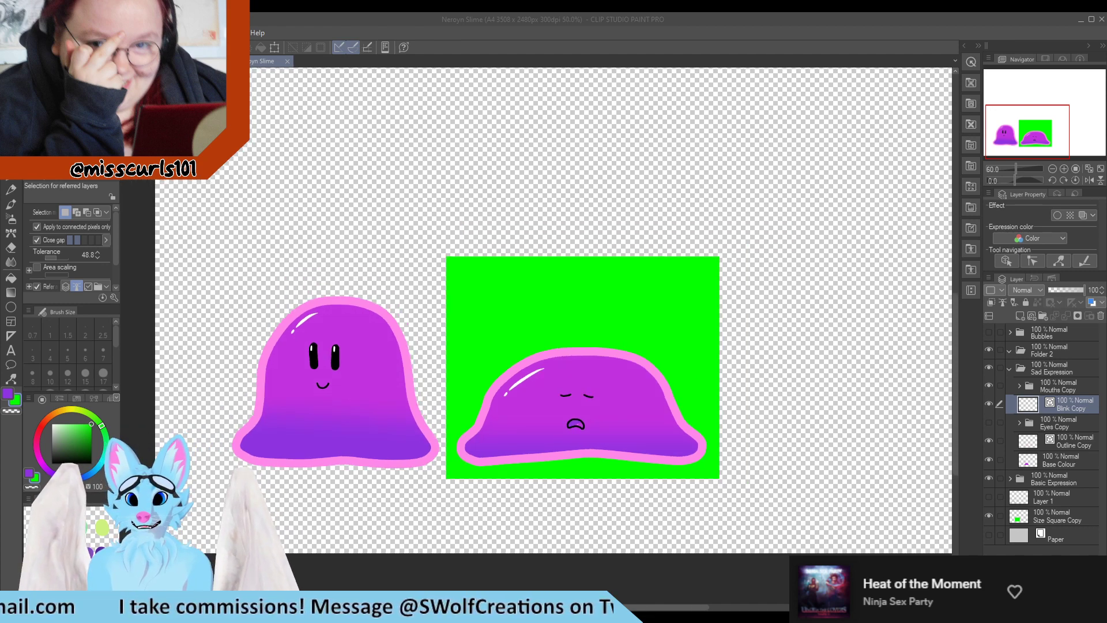
pyautogui.scroll(3, 380, 503)
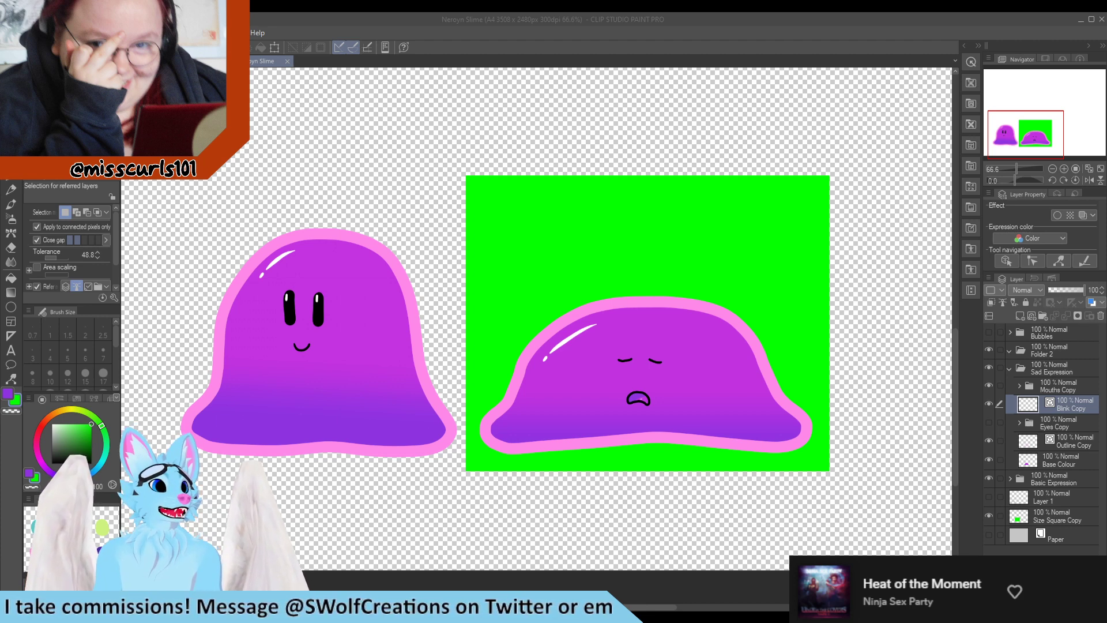
pyautogui.scroll(-1, 359, 449)
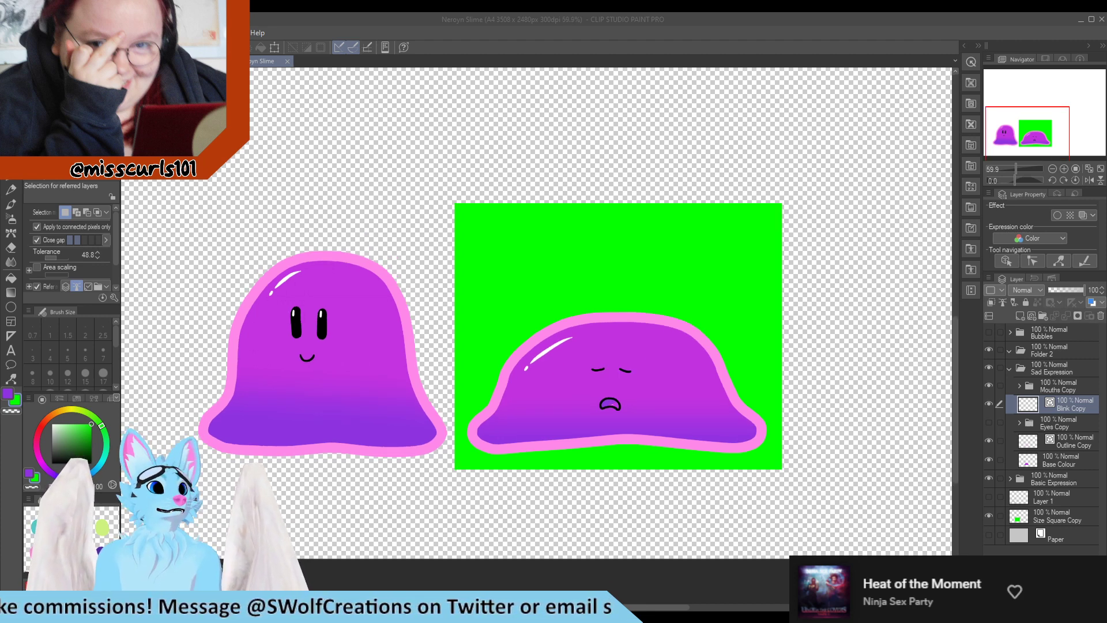
pyautogui.scroll(1, 376, 222)
pyautogui.scroll(1, 242, 323)
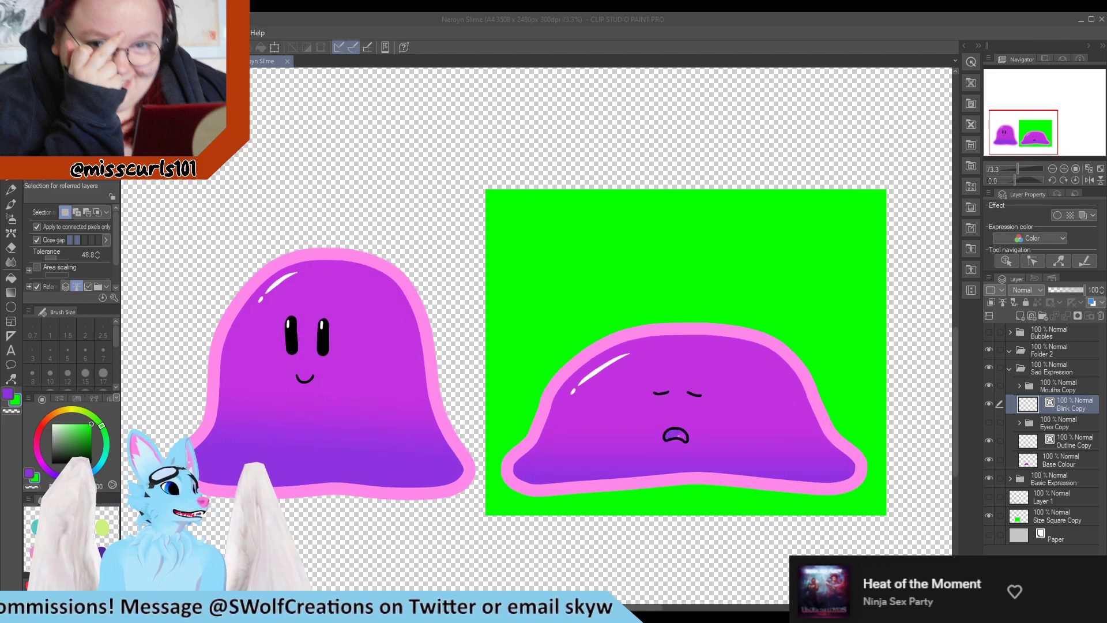